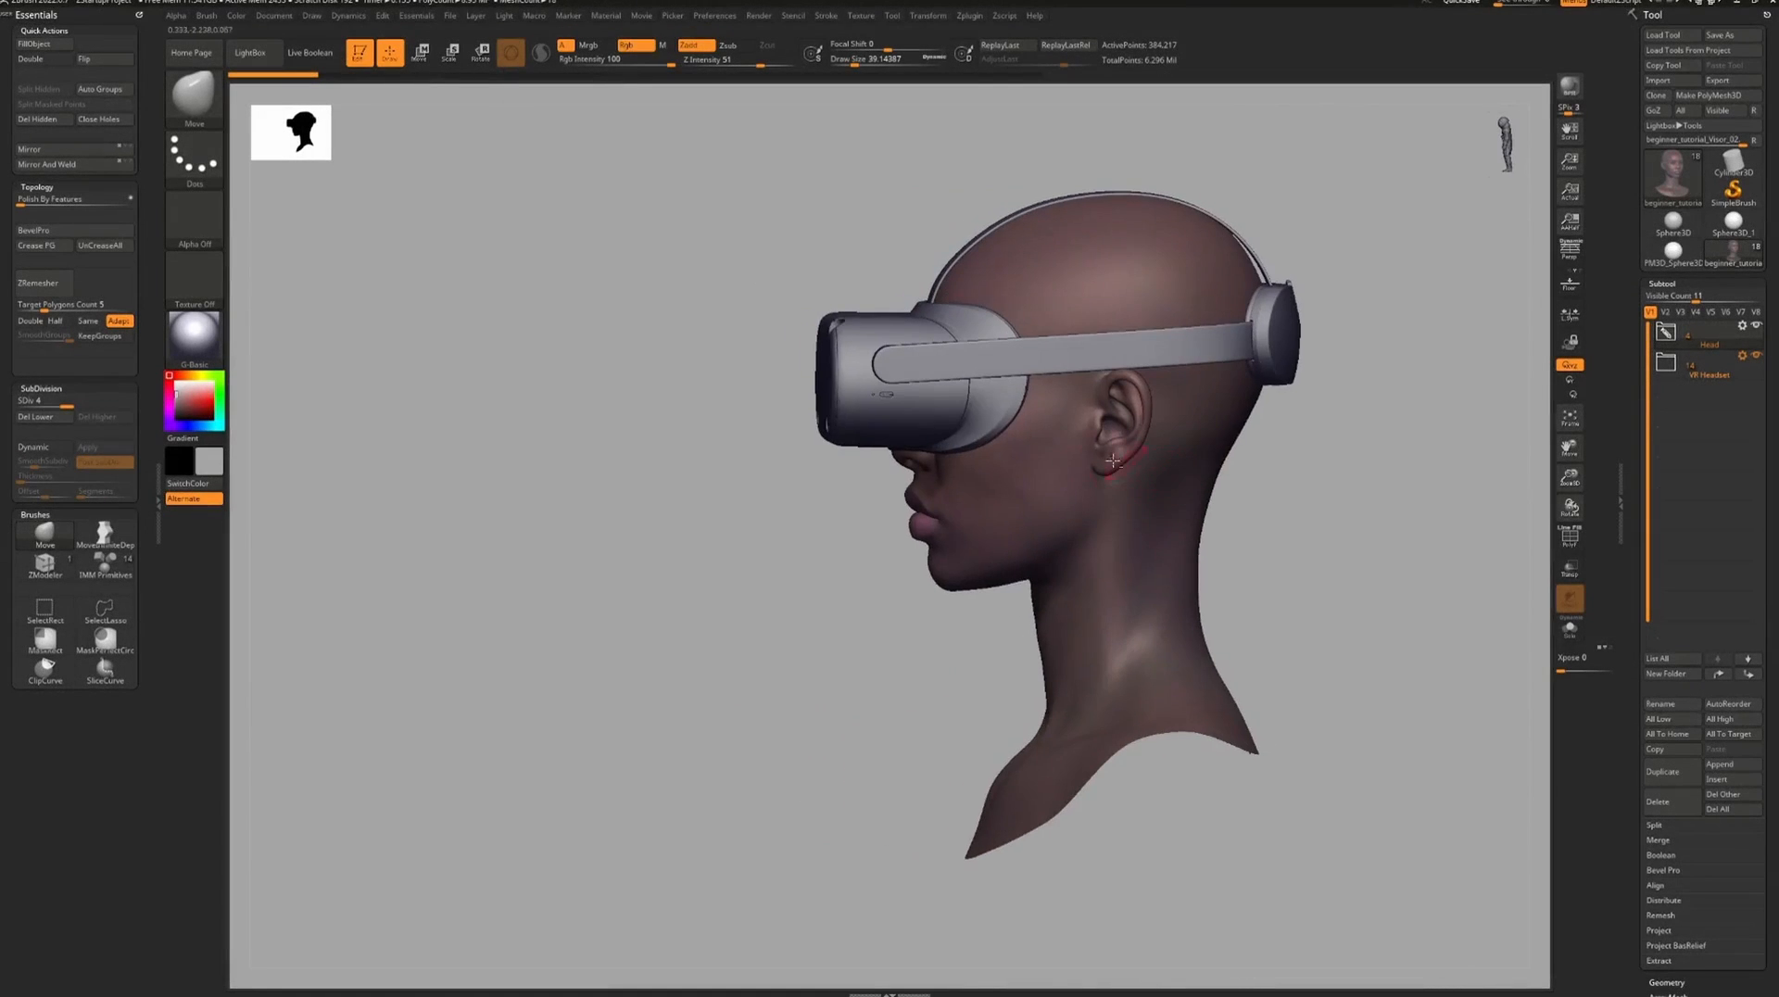
left_click_drag(1112, 460, 1159, 468)
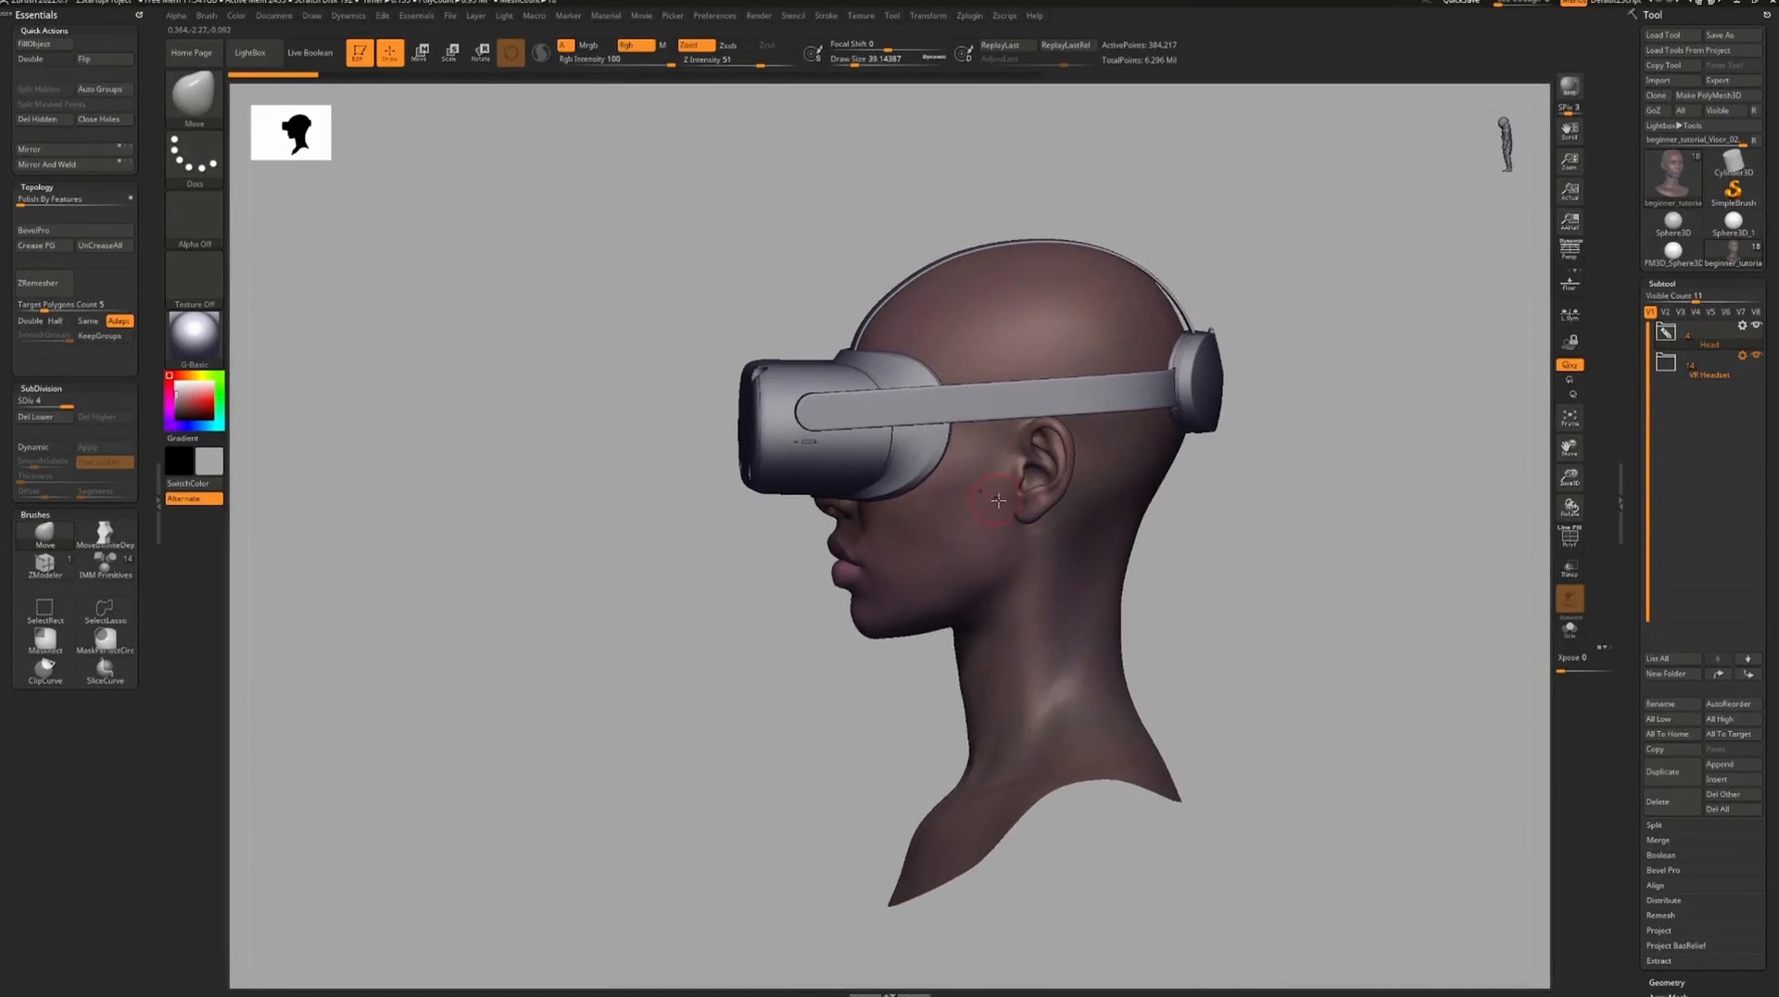
mouse_move(760, 478)
left_mouse_down()
mouse_move(1081, 497)
mouse_move(756, 487)
mouse_move(1034, 481)
left_mouse_up()
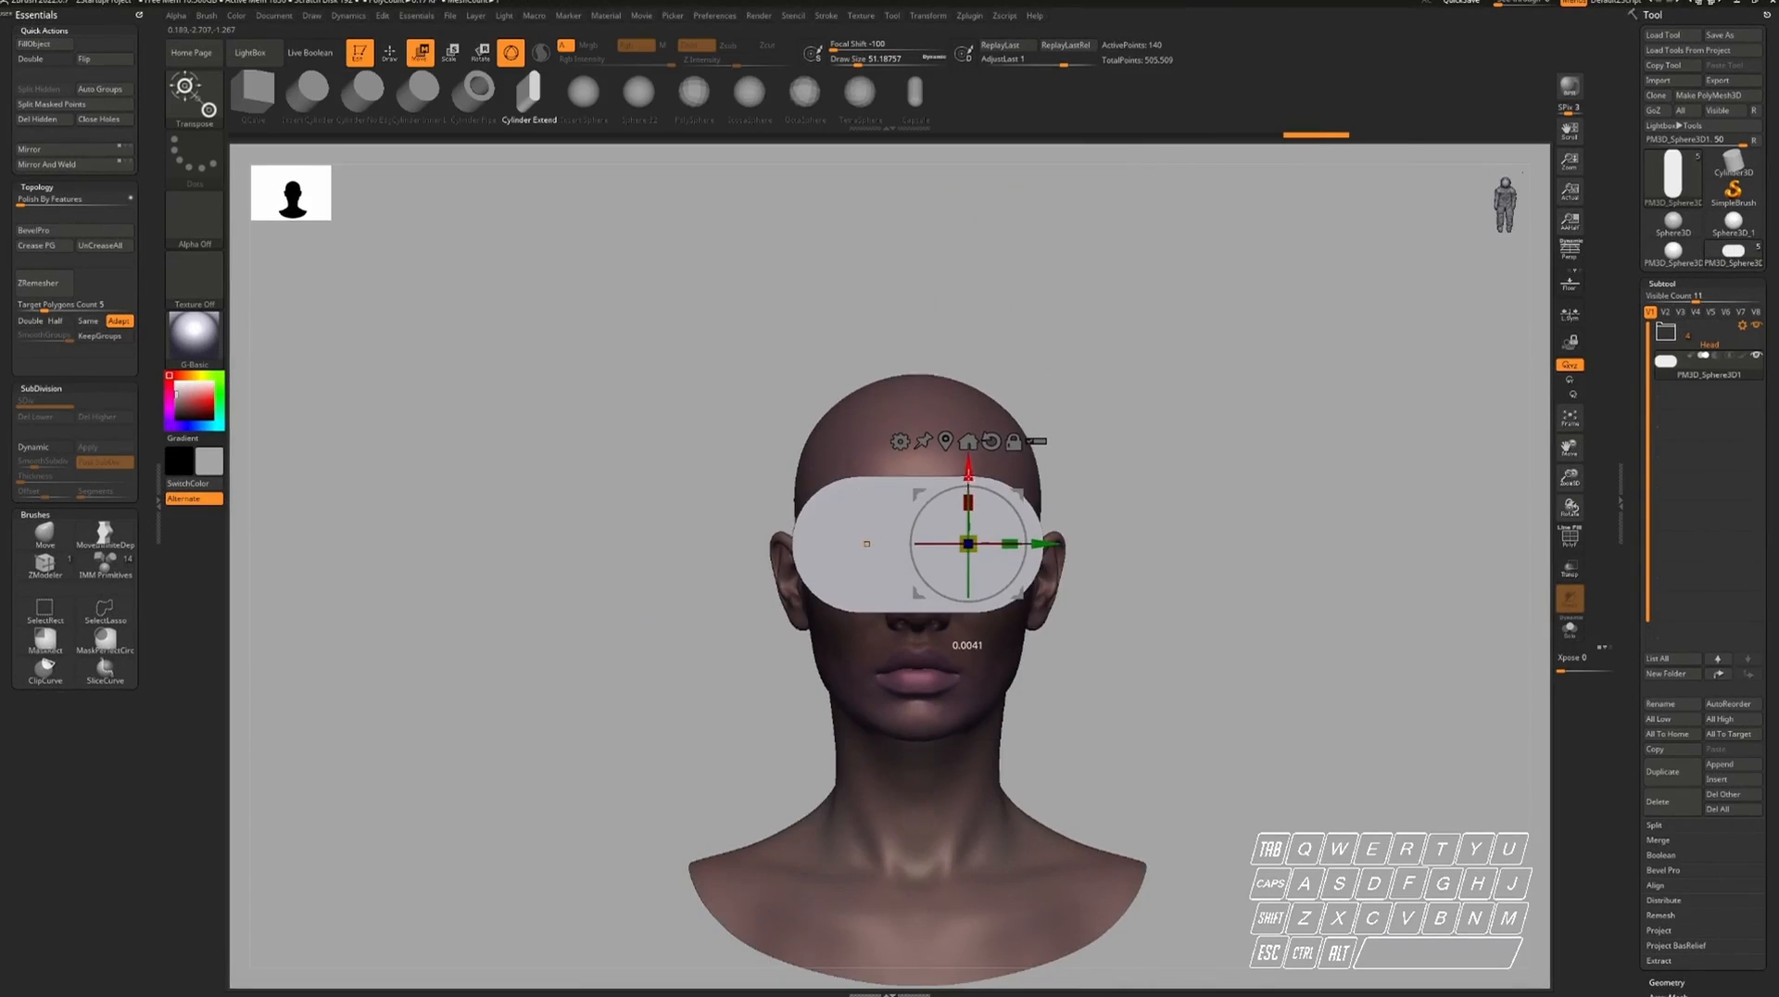
mouse_move(1205, 463)
left_mouse_down()
mouse_move(1298, 482)
mouse_move(1344, 427)
mouse_move(1223, 445)
left_mouse_up()
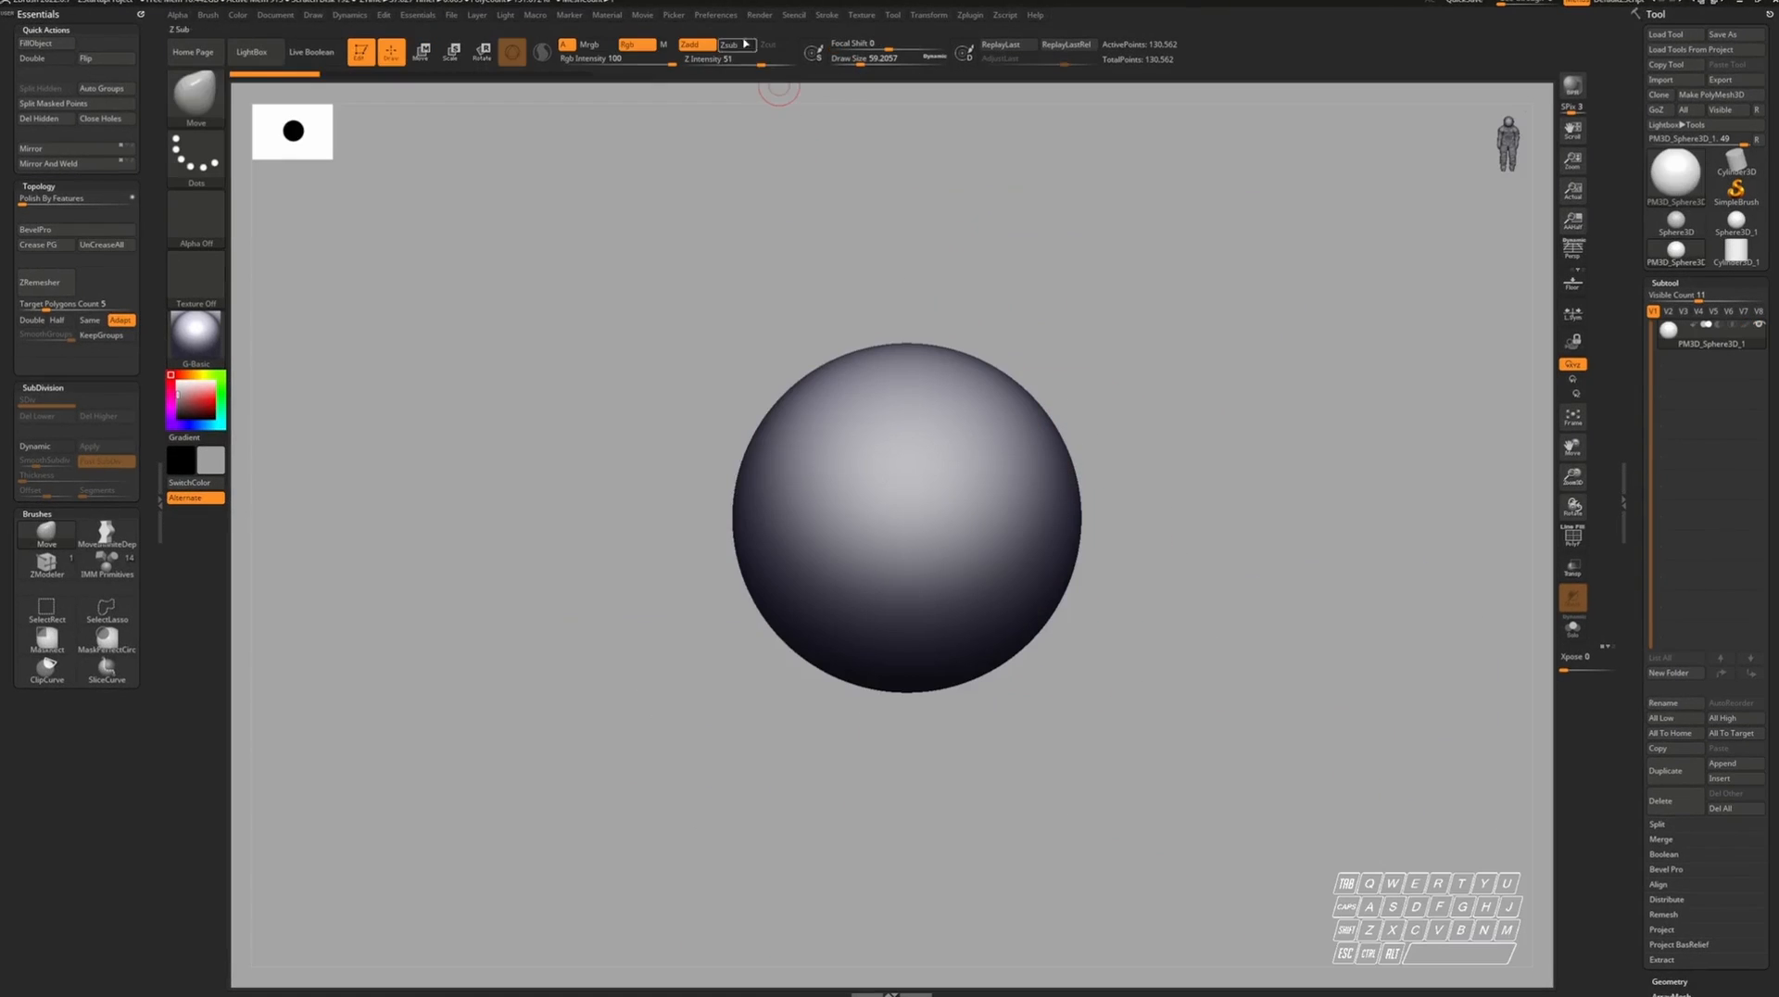
left_click(733, 18)
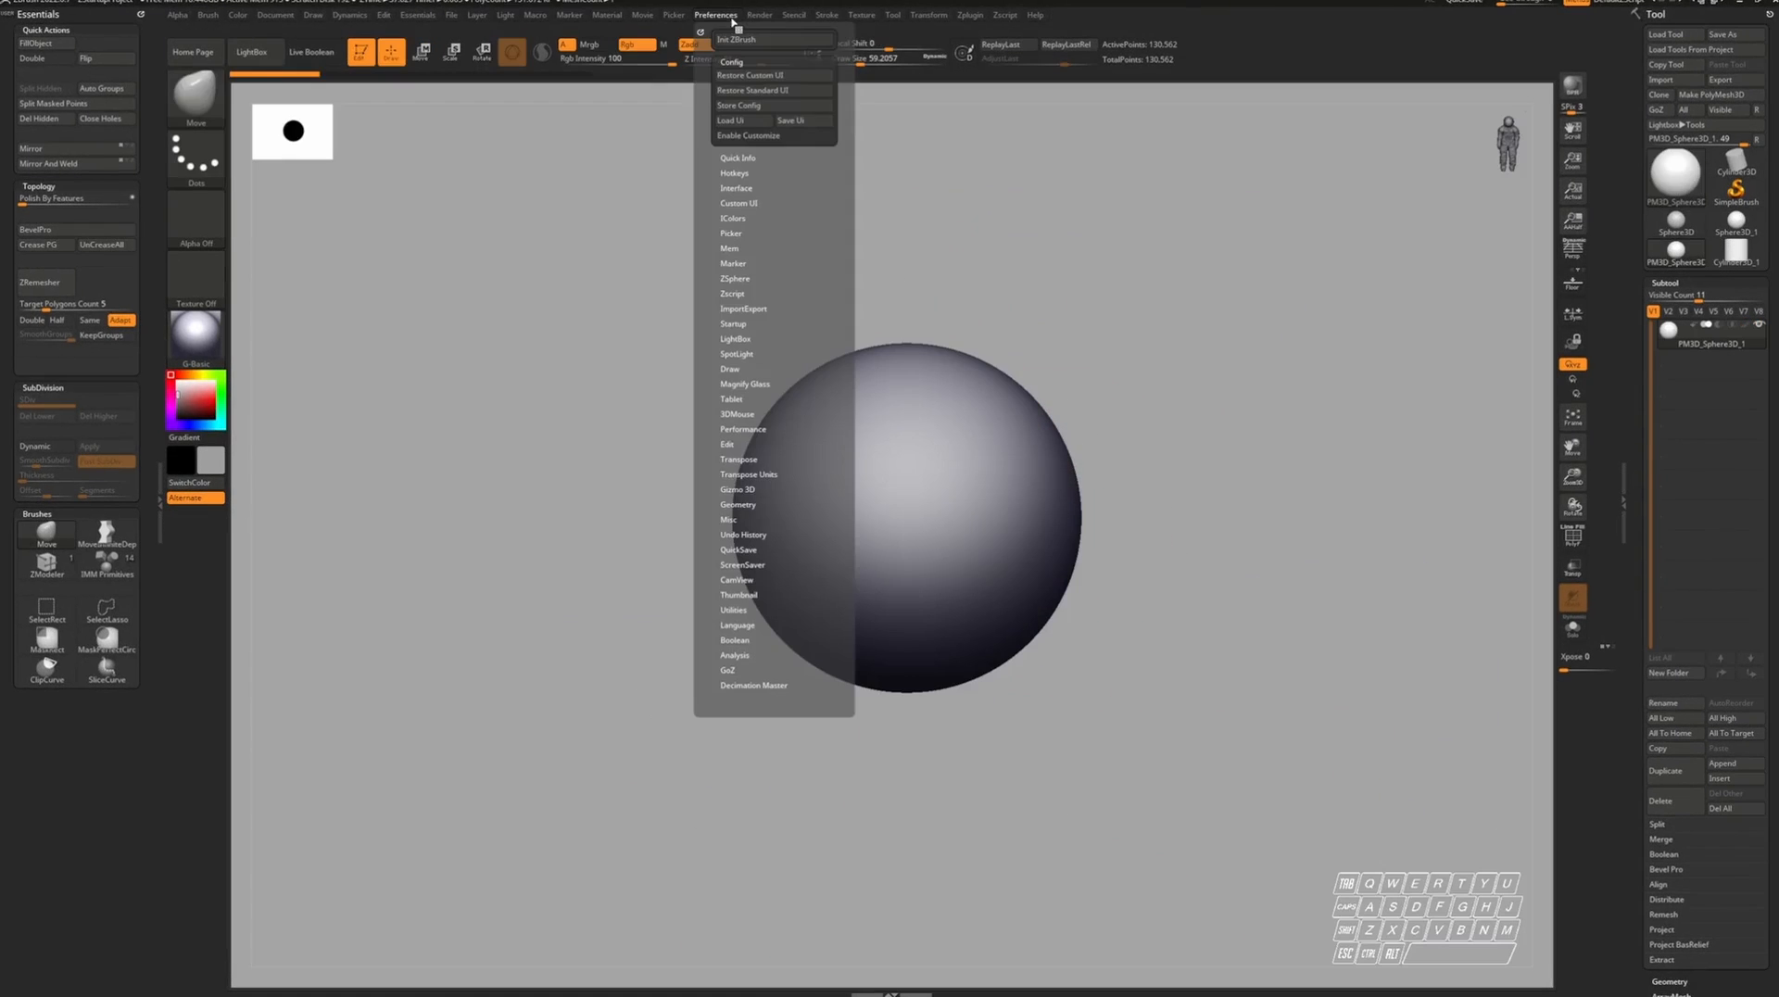
left_click(744, 121)
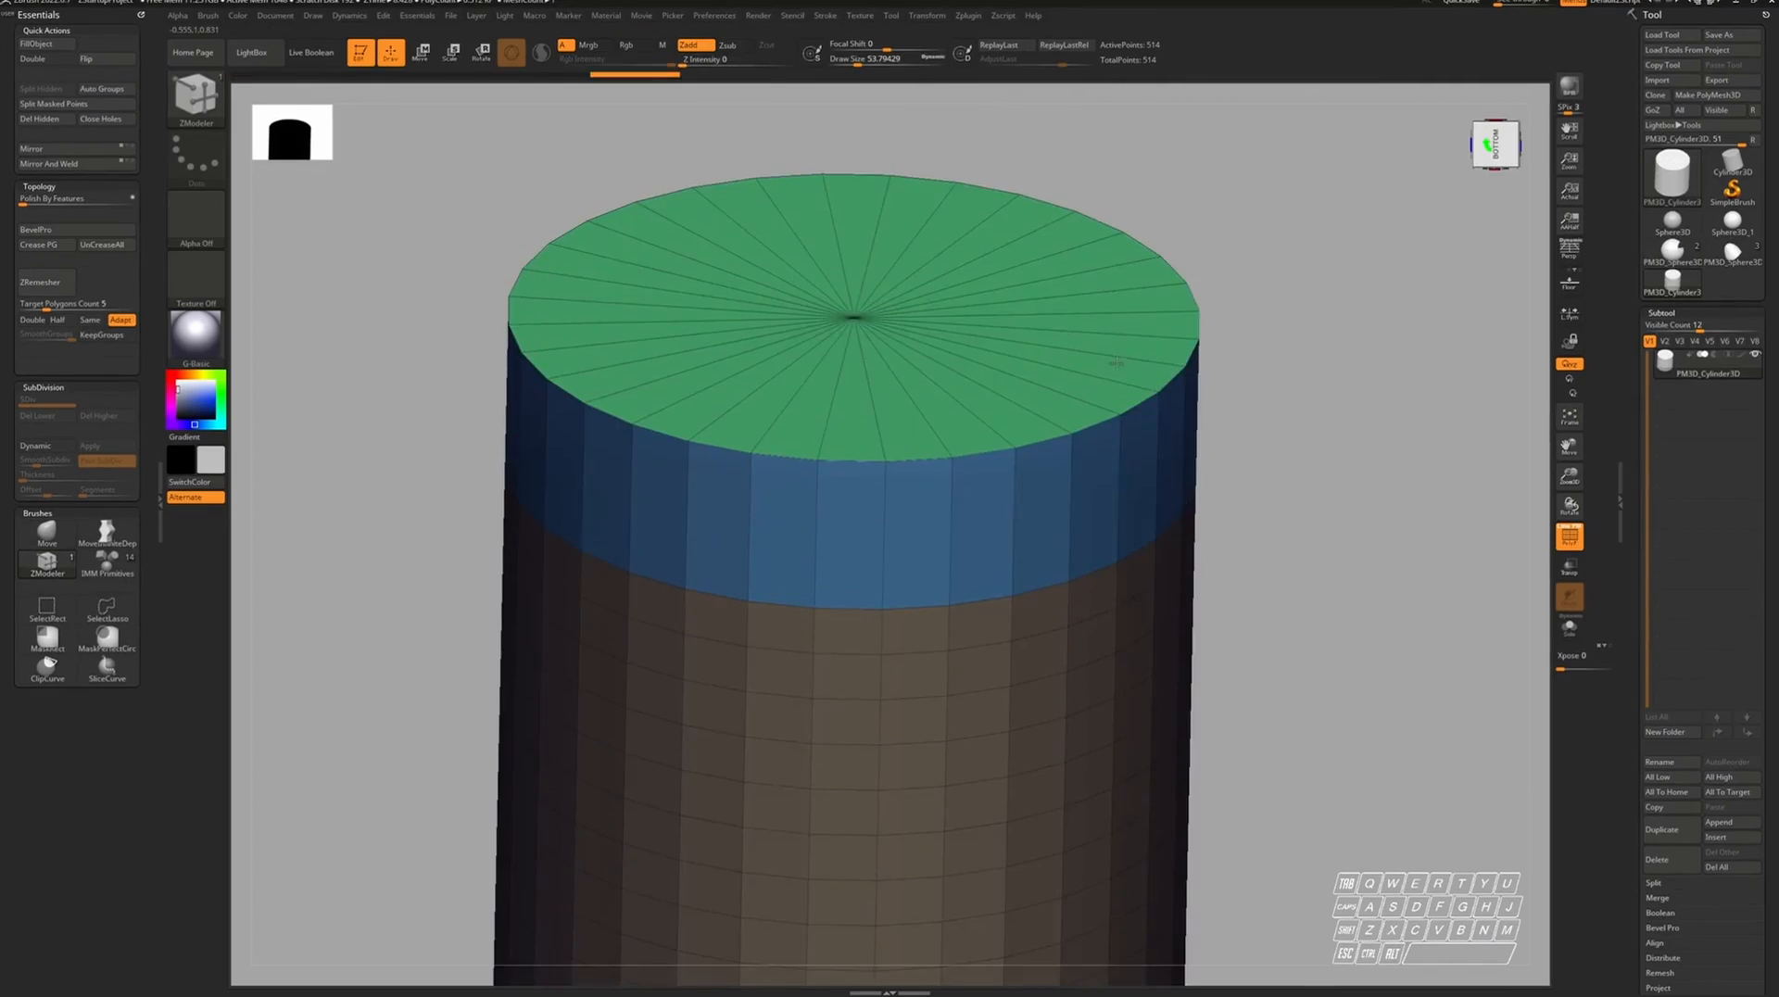
mouse_move(1159, 445)
left_mouse_down()
mouse_move(1140, 408)
mouse_move(1092, 457)
mouse_move(1192, 453)
left_mouse_up()
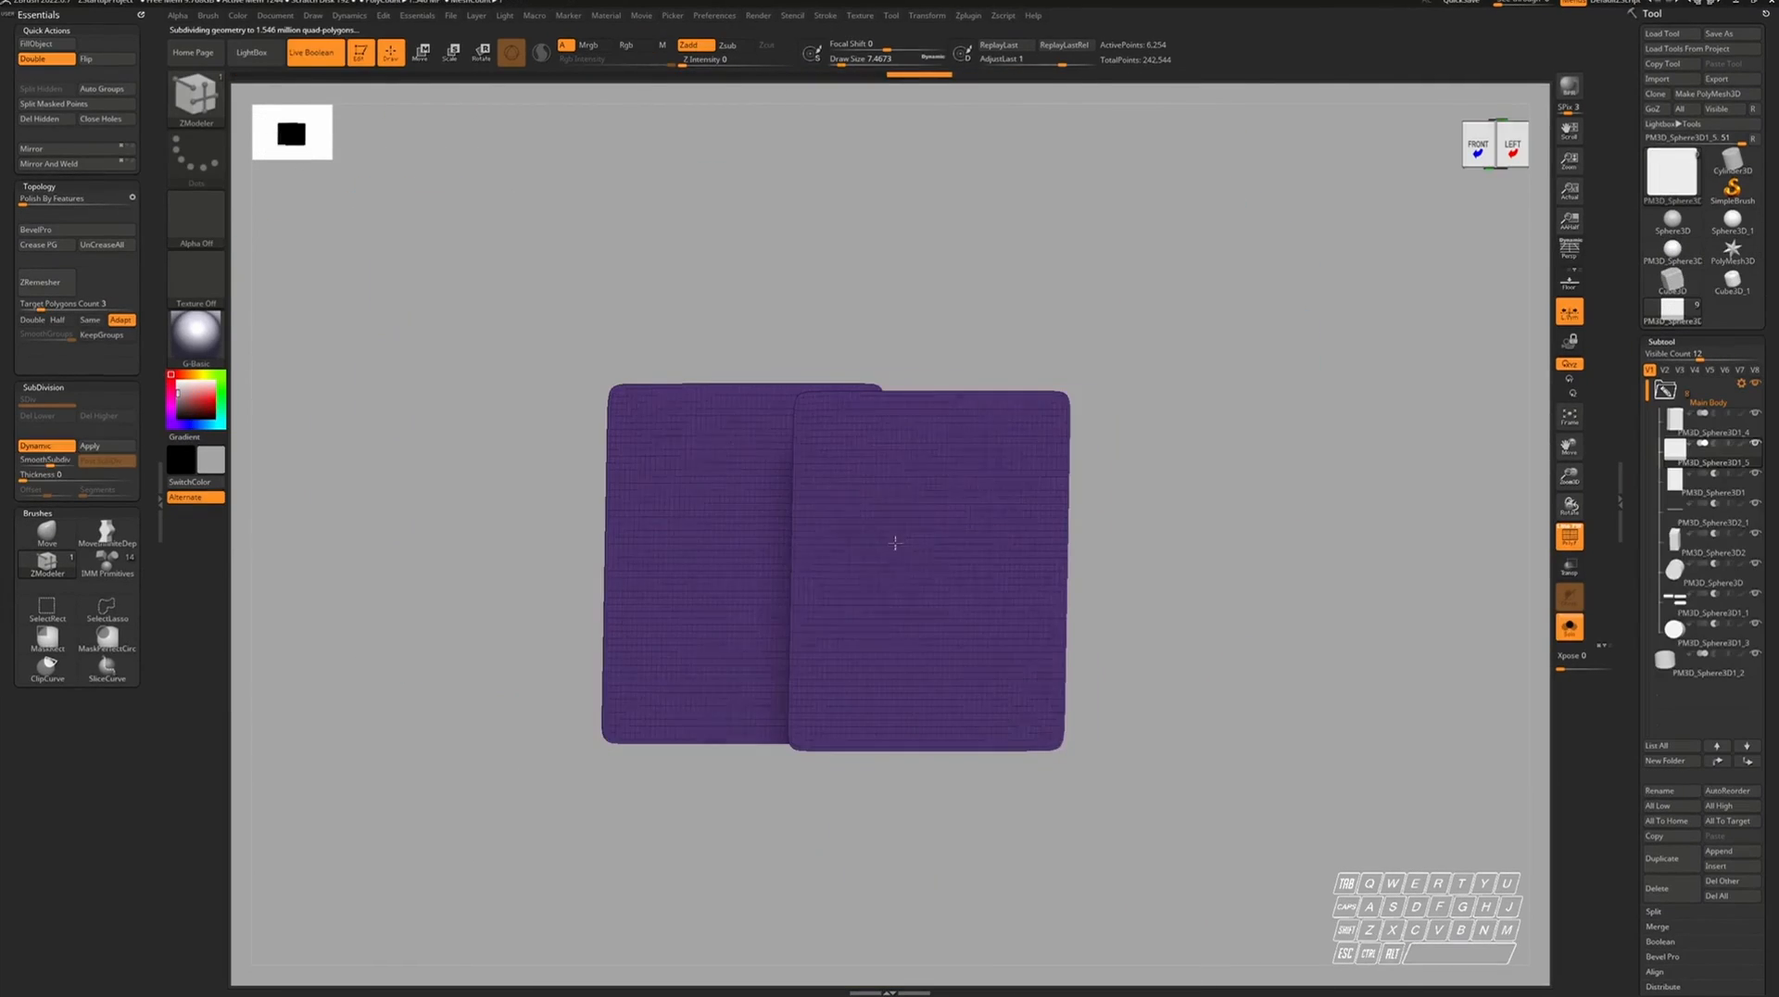
key("d")
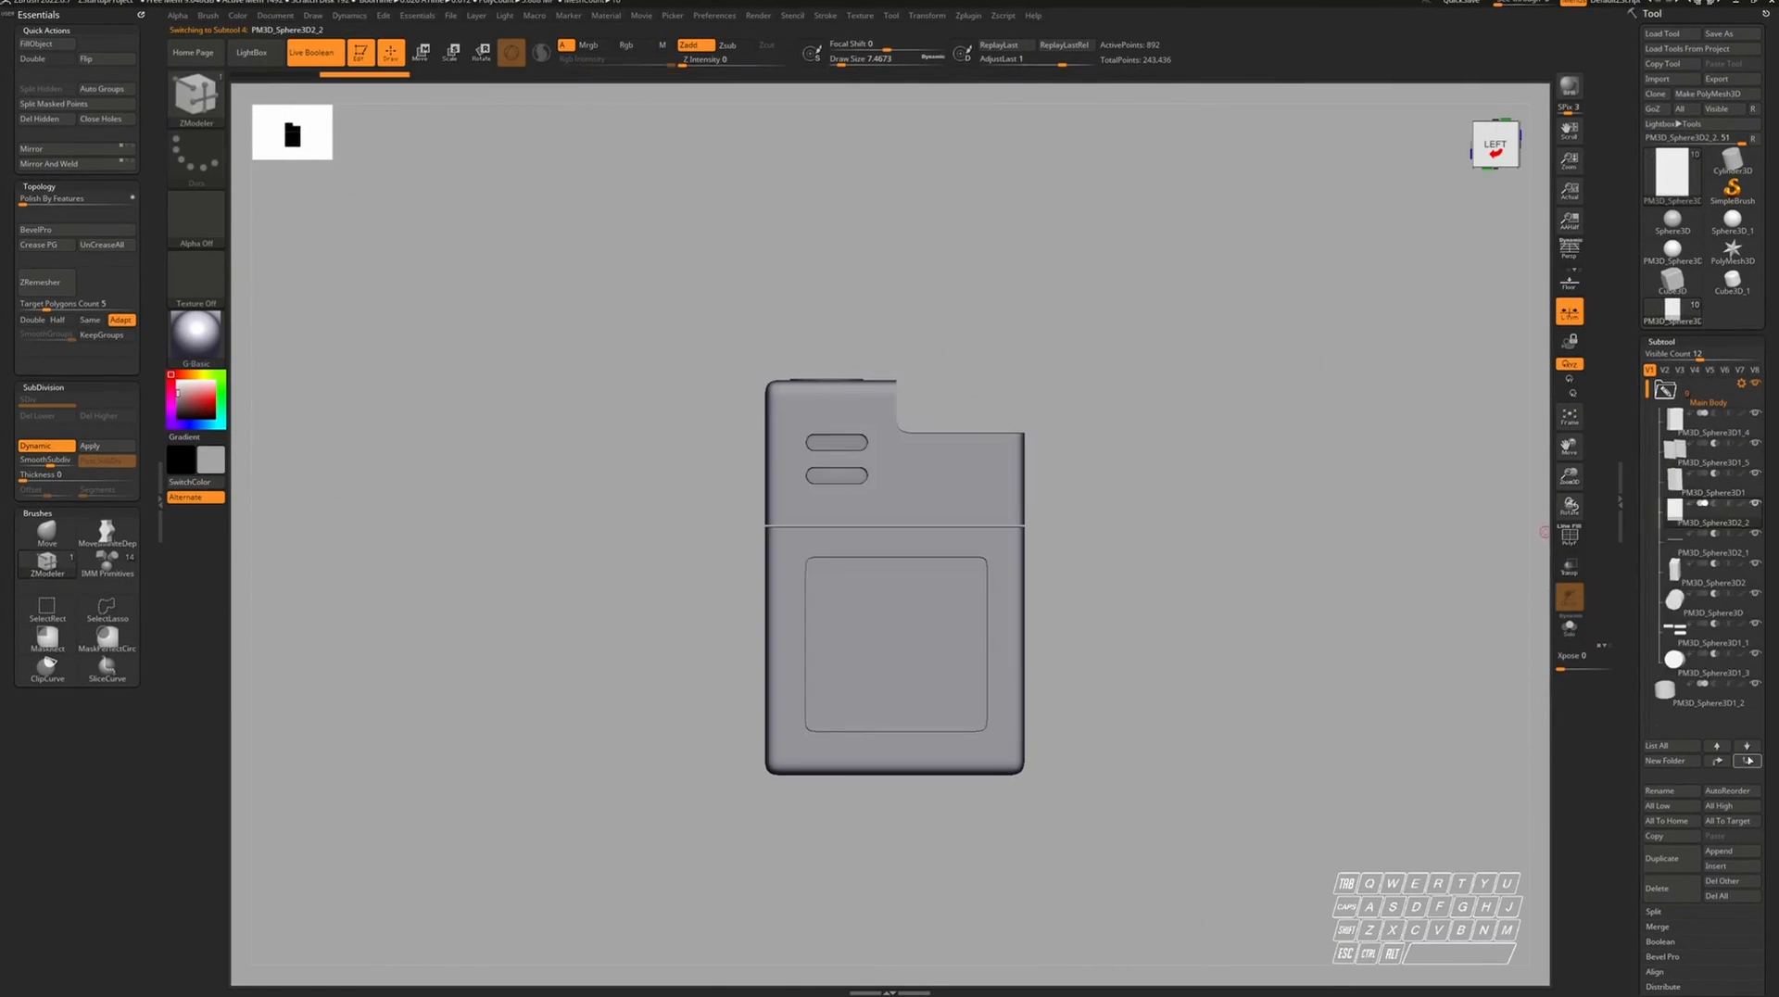
left_click(1668, 859)
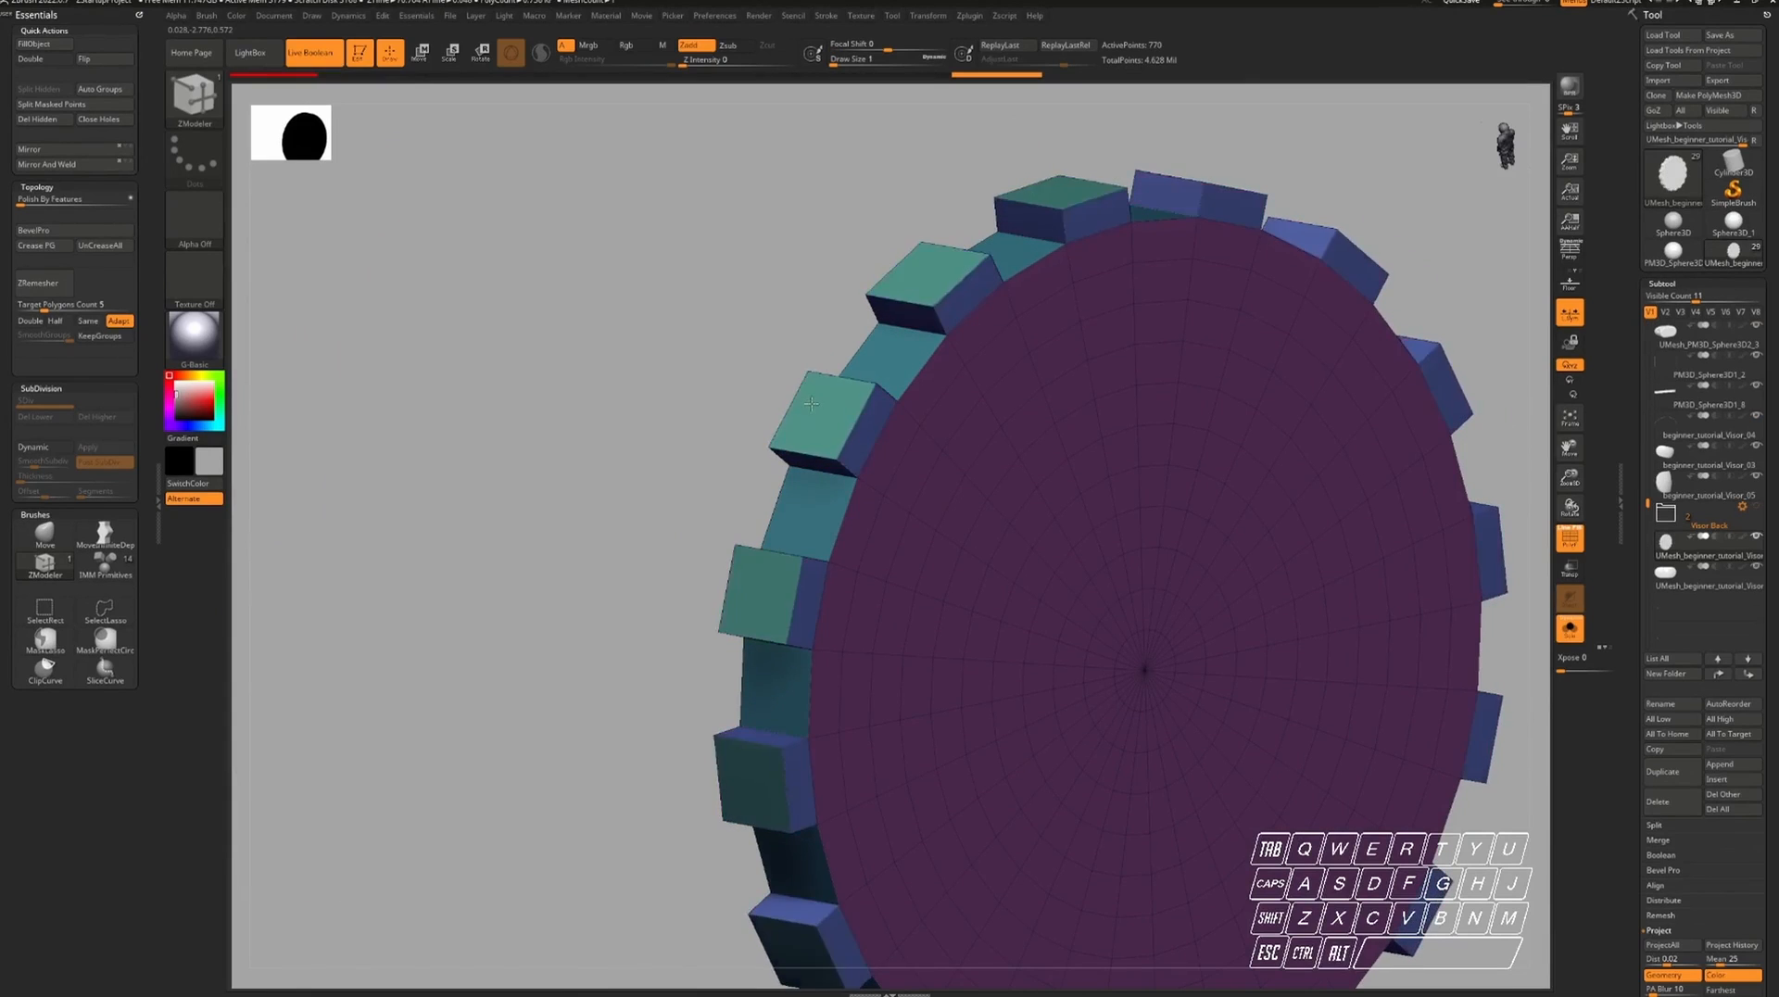
Insert supporting edges along the notched disc's teeth with ZModeler and turn on Dynamic Subdivision.
right_click_drag(811, 404, 866, 482)
key("space")
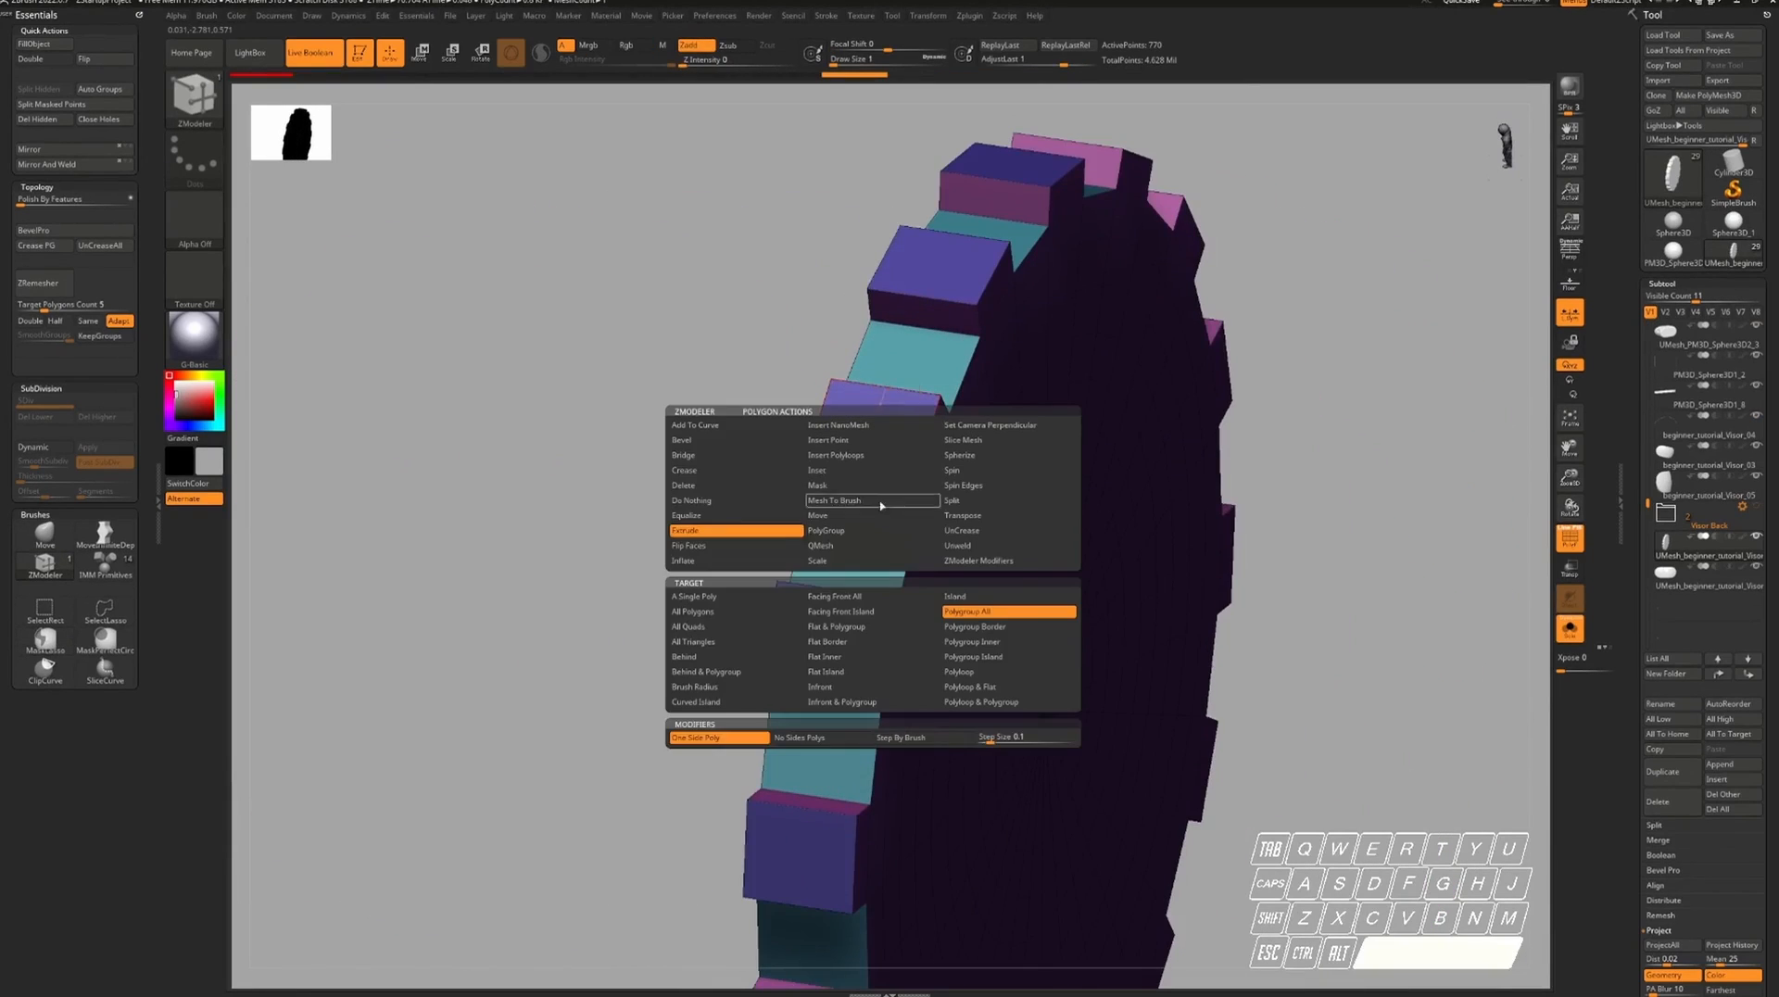
key("space")
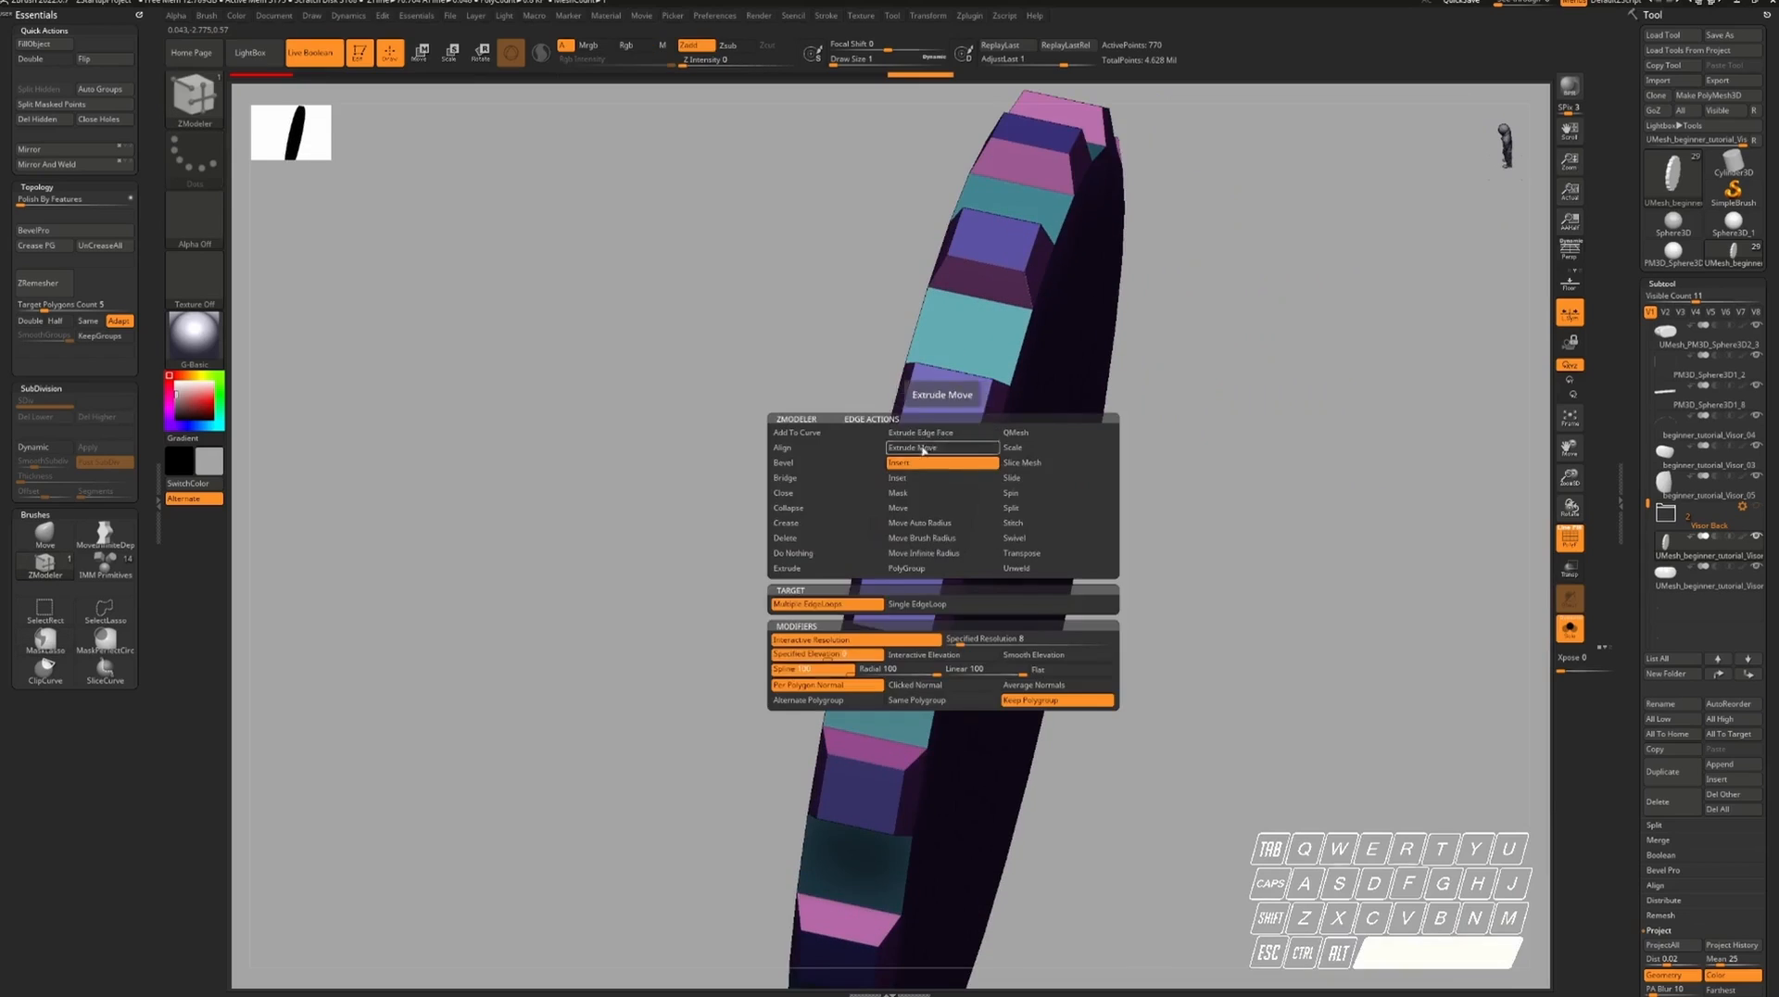
left_click(923, 449)
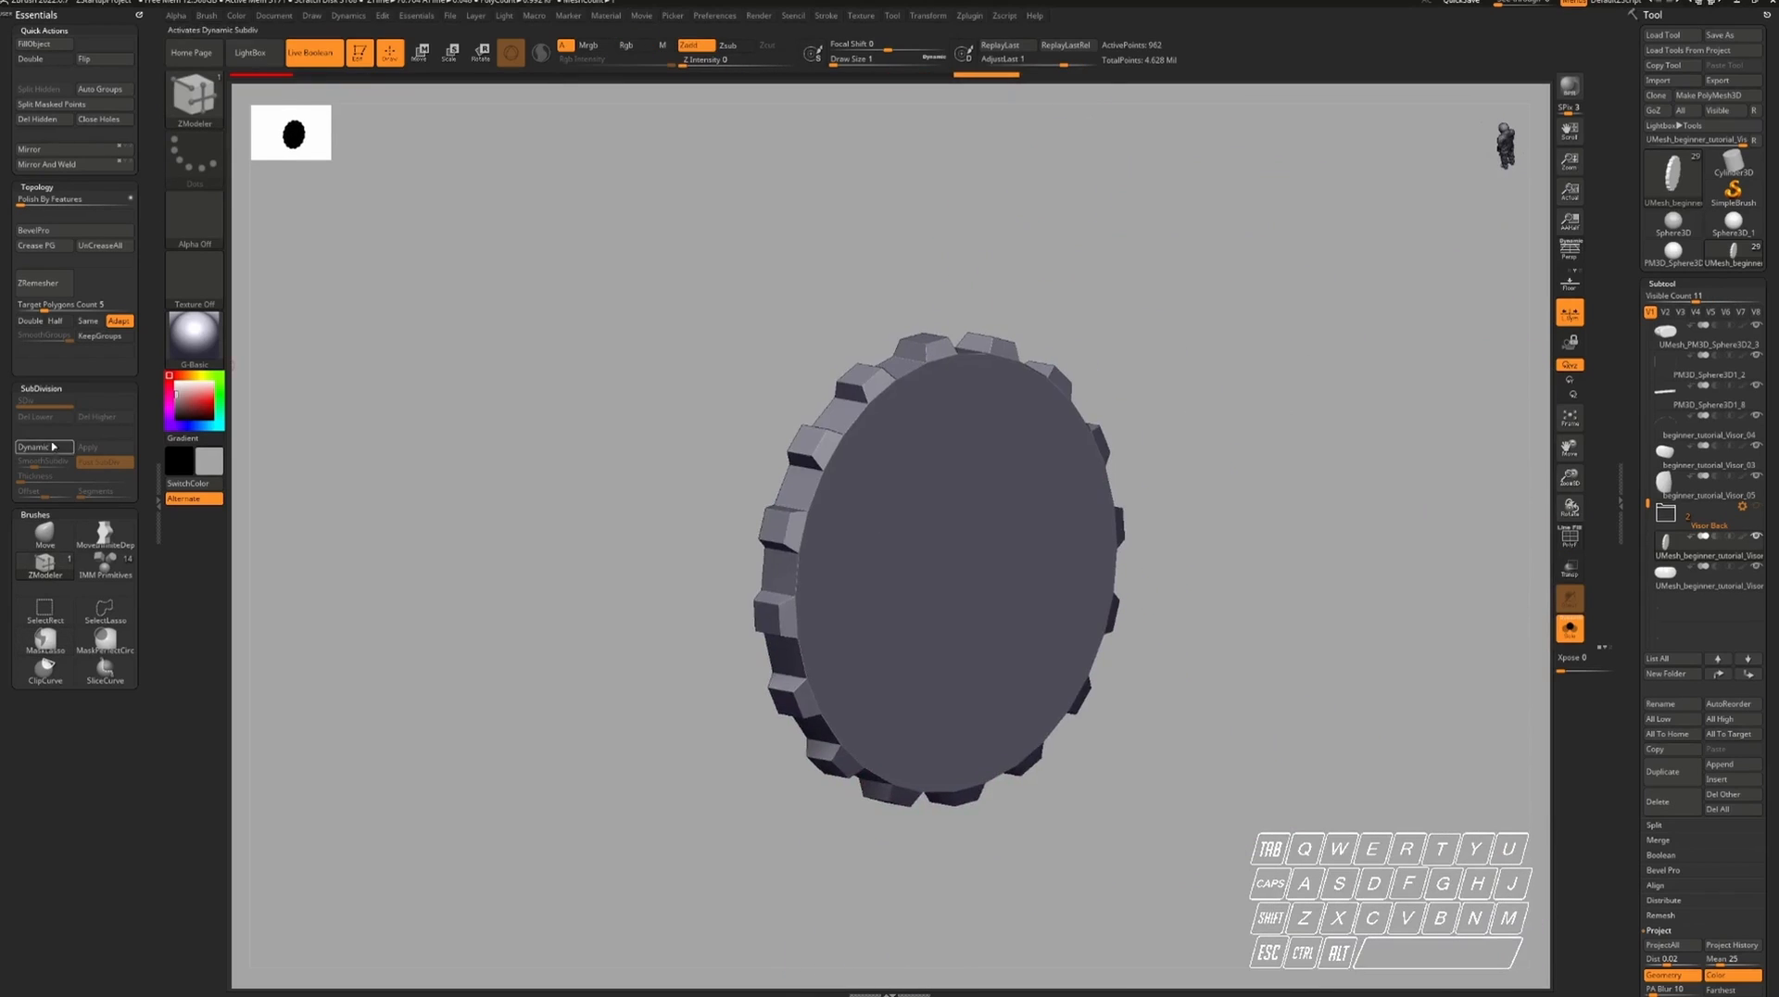
left_click(43, 448)
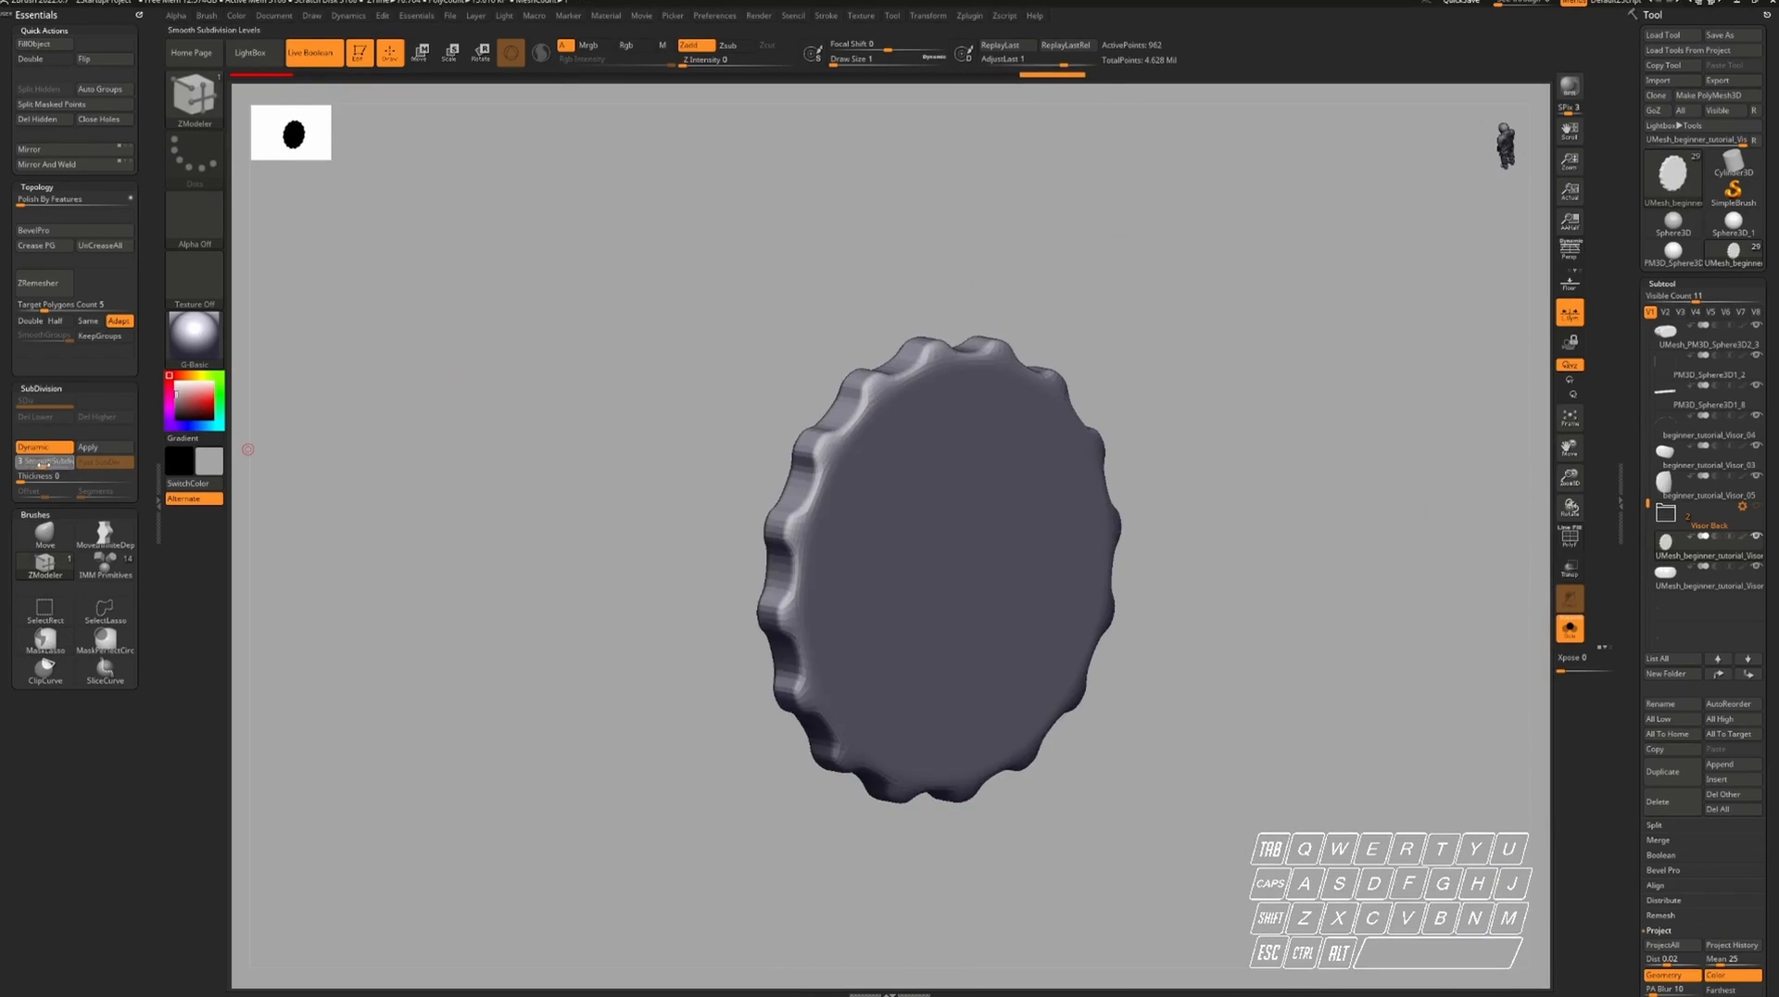
Replace the sphere with a 16-sided cylinder using the gizmo's customize options and display its polyframe.
key("w")
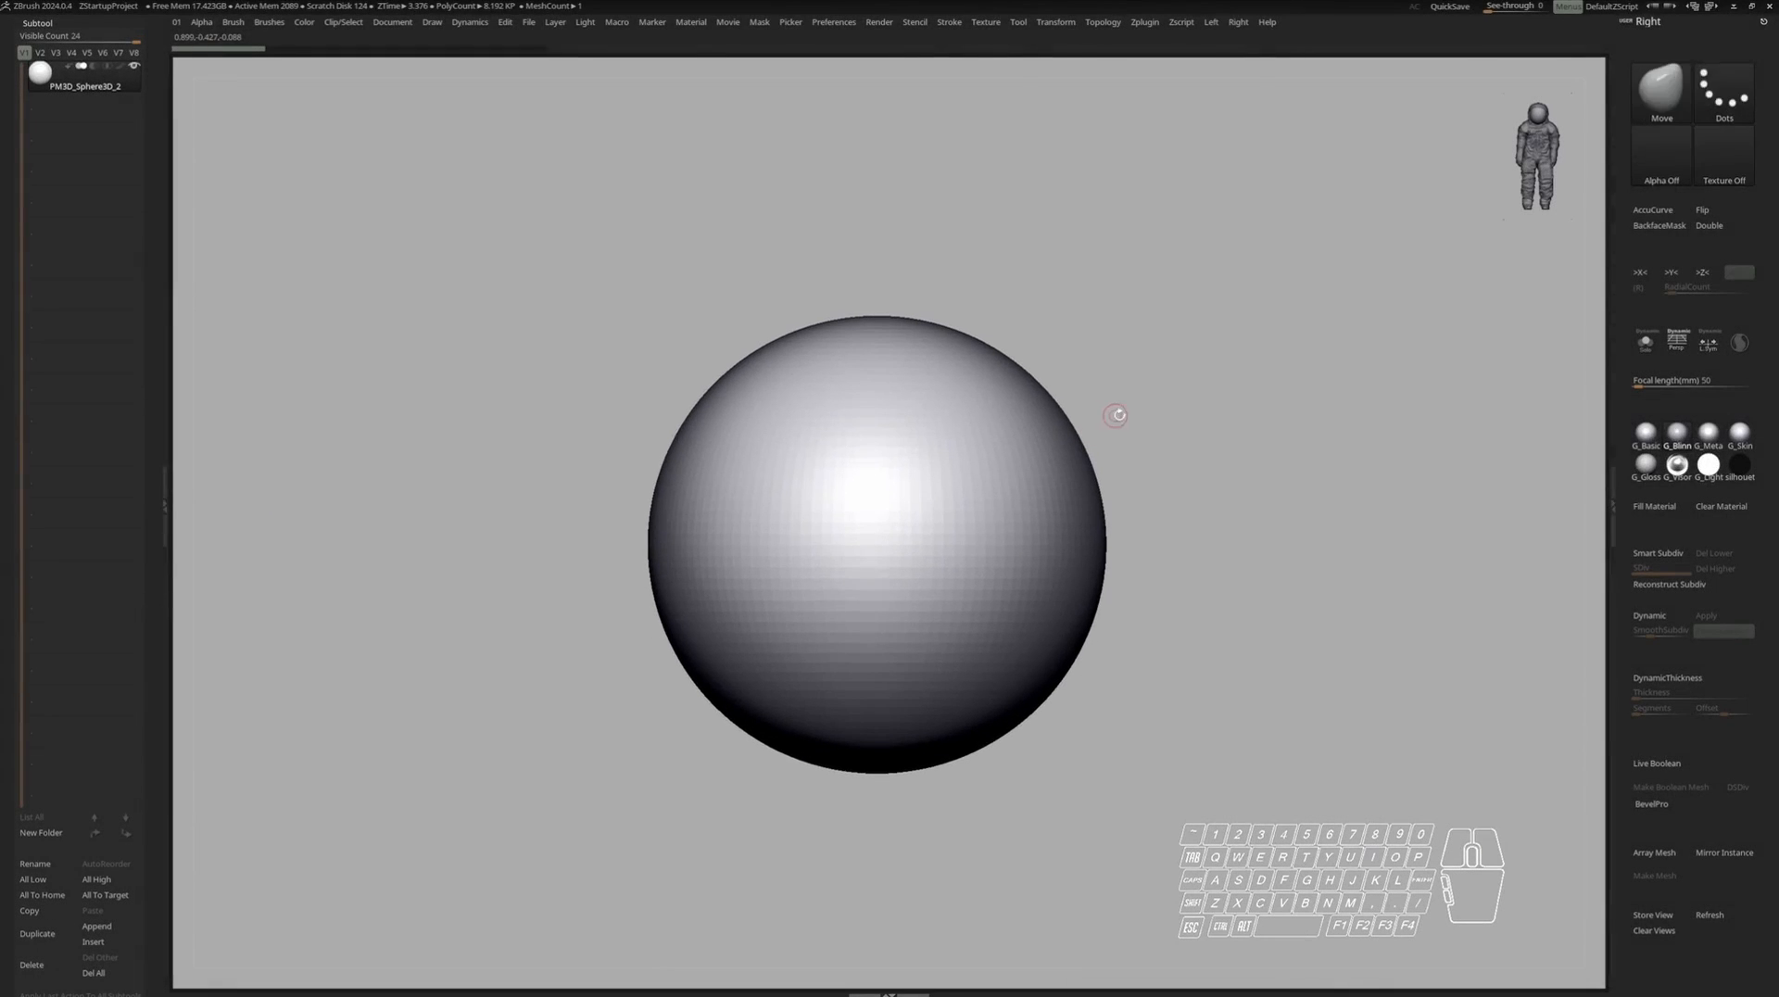
key("w")
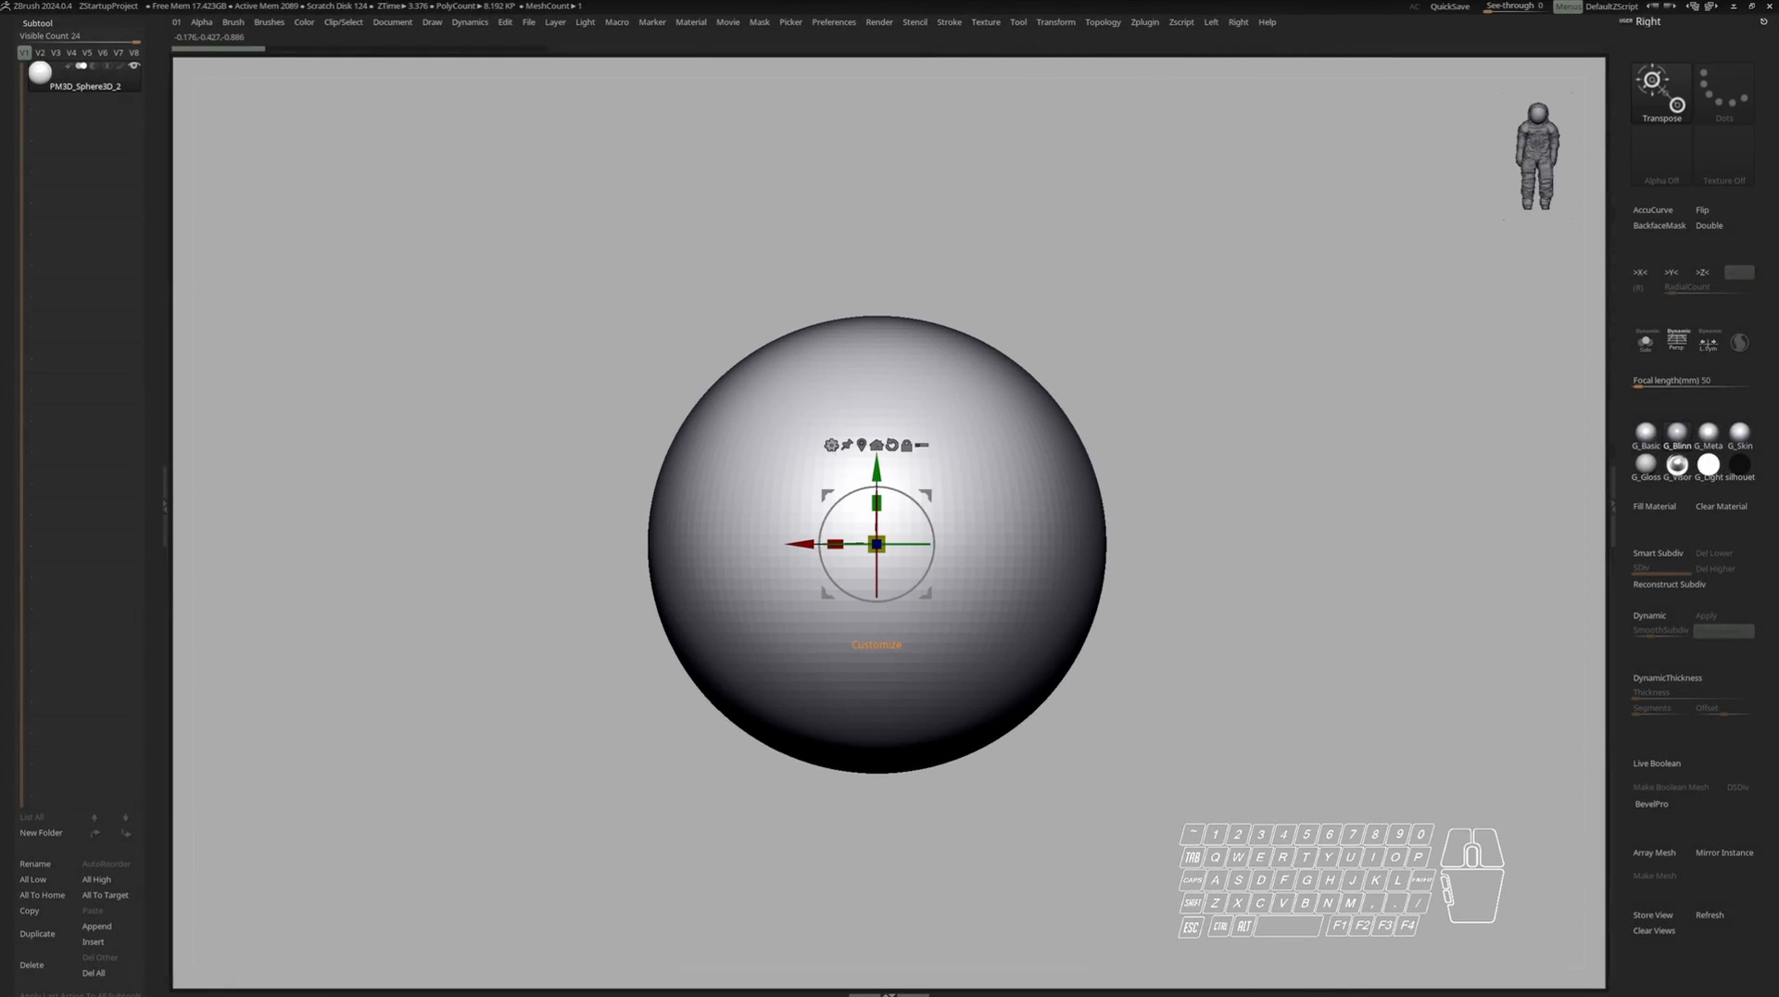
left_click(832, 445)
left_click(903, 446)
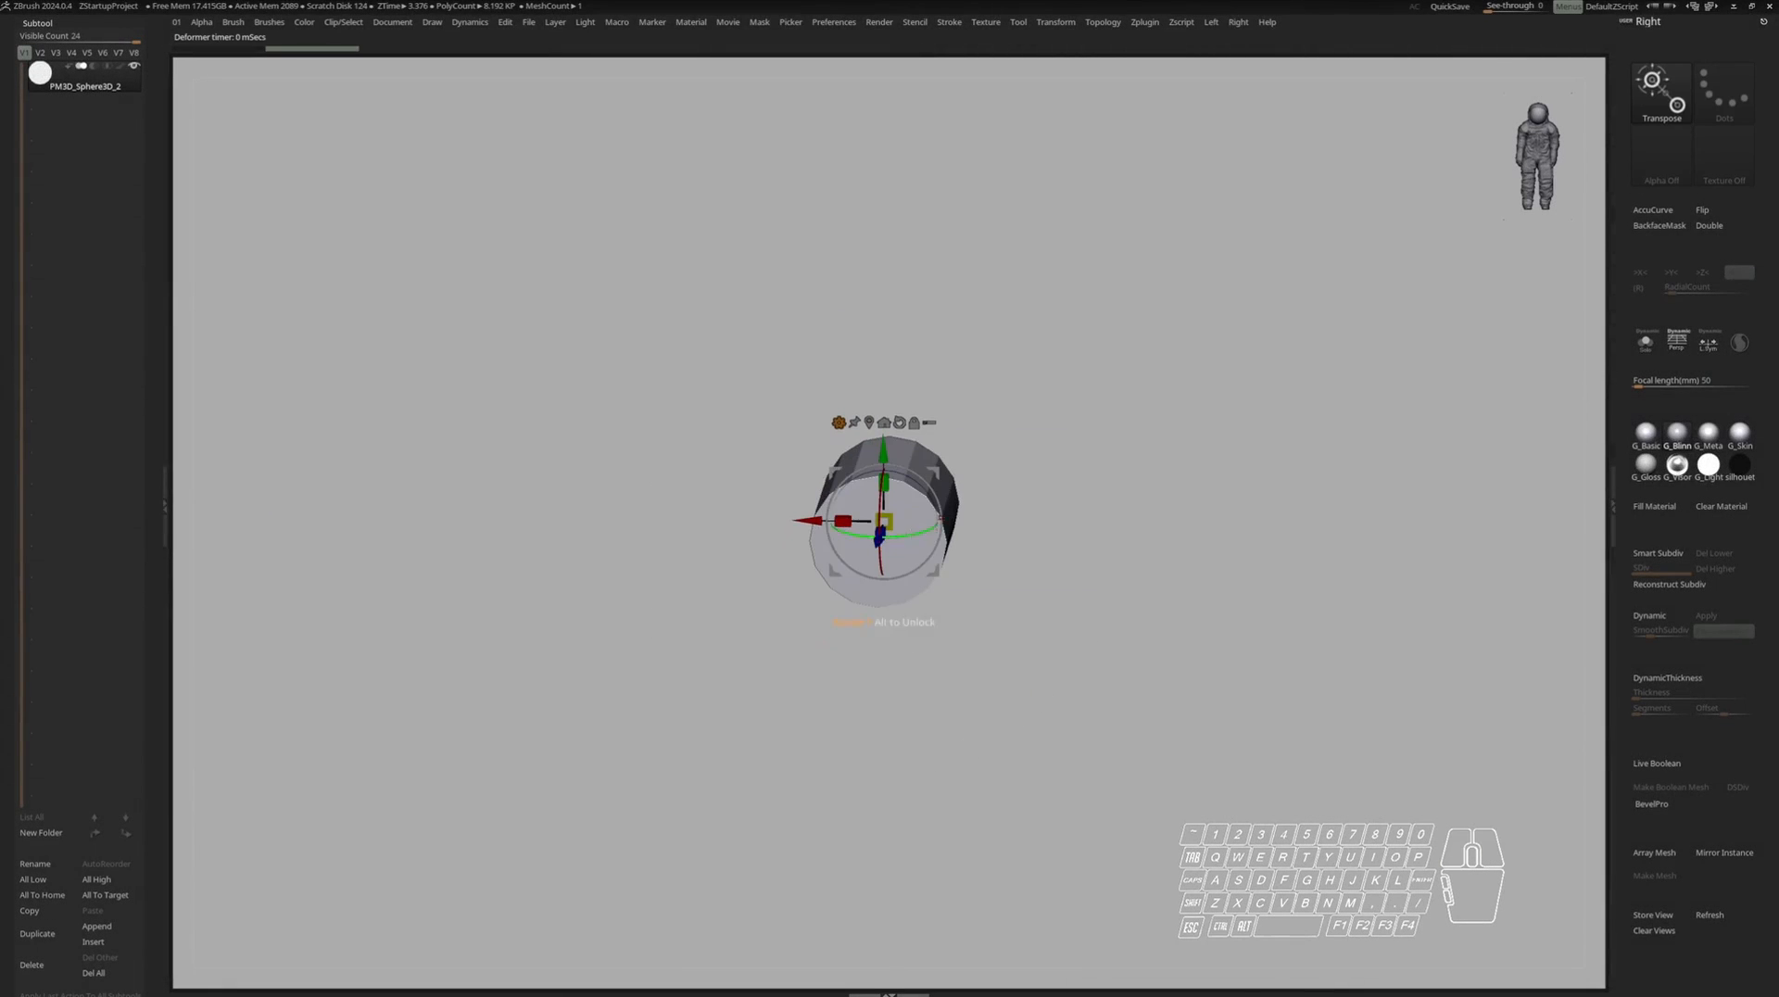
left_click_drag(881, 556, 881, 593)
key("q")
mouse_move(1066, 648)
left_mouse_down()
mouse_move(897, 460)
mouse_move(930, 490)
left_mouse_up()
key("shift+f")
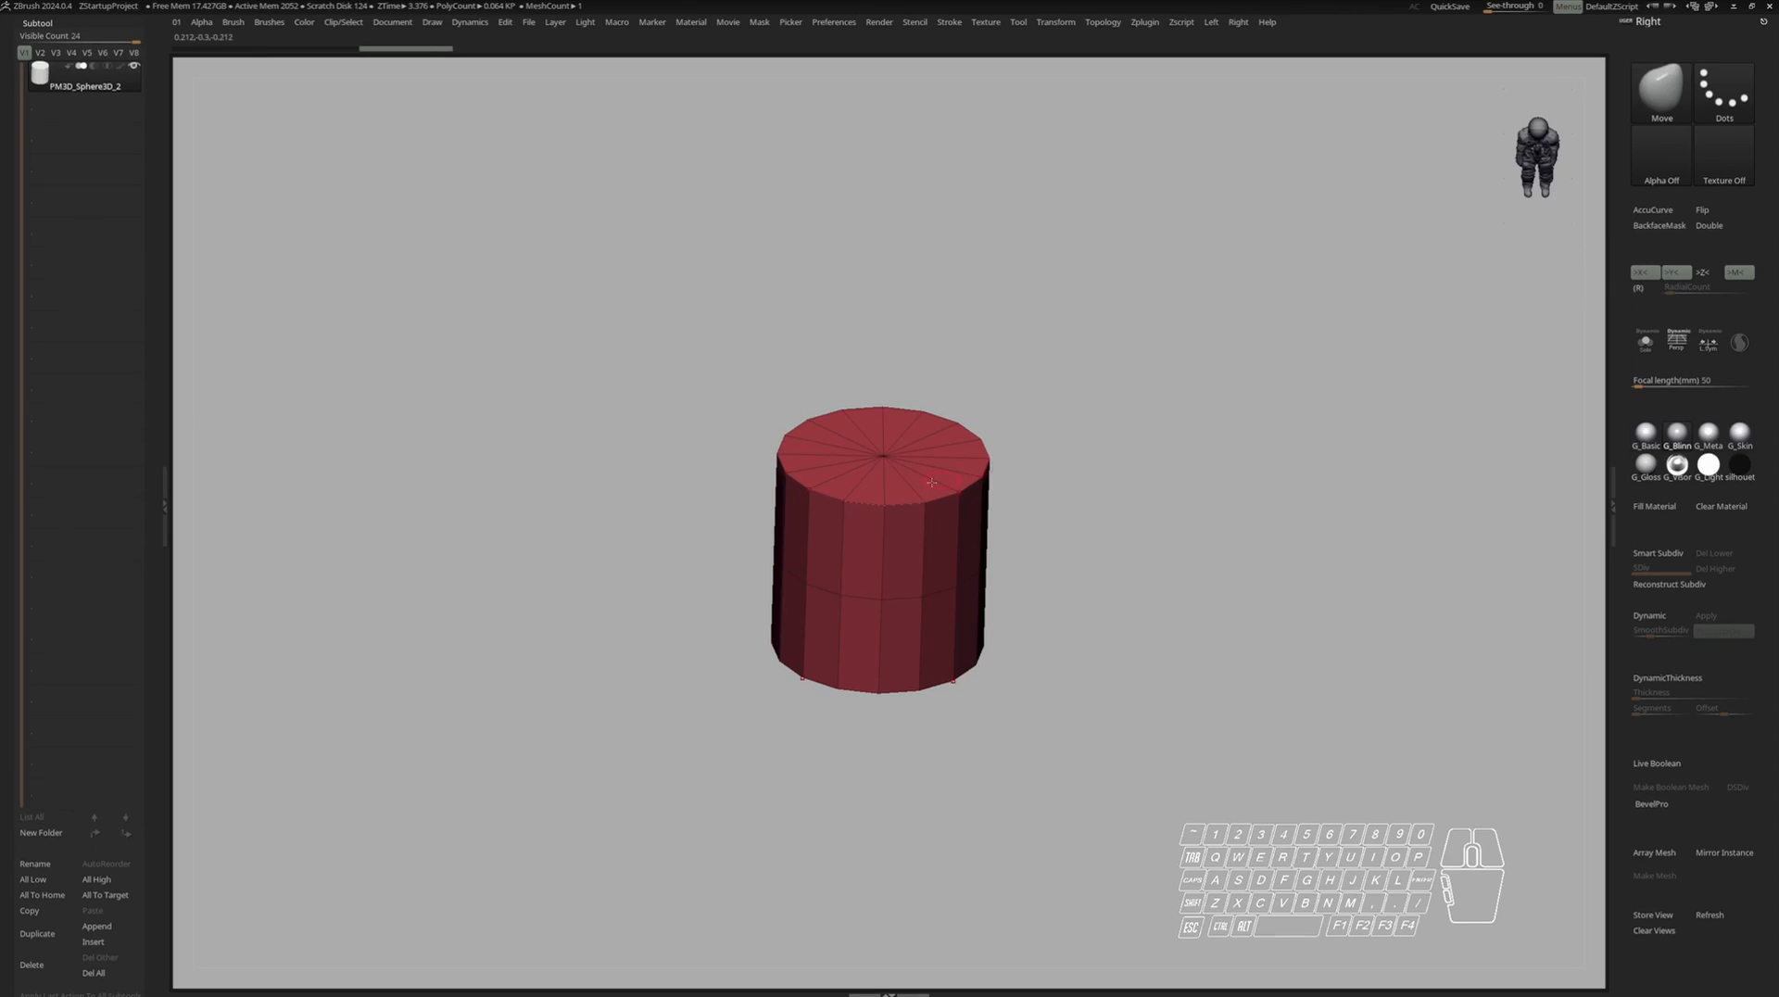
Switch to the ZModeler brush and mark all faces of the cylinder's cap as a temporary polygroup.
right_click_drag(912, 467, 936, 479, "ctrl")
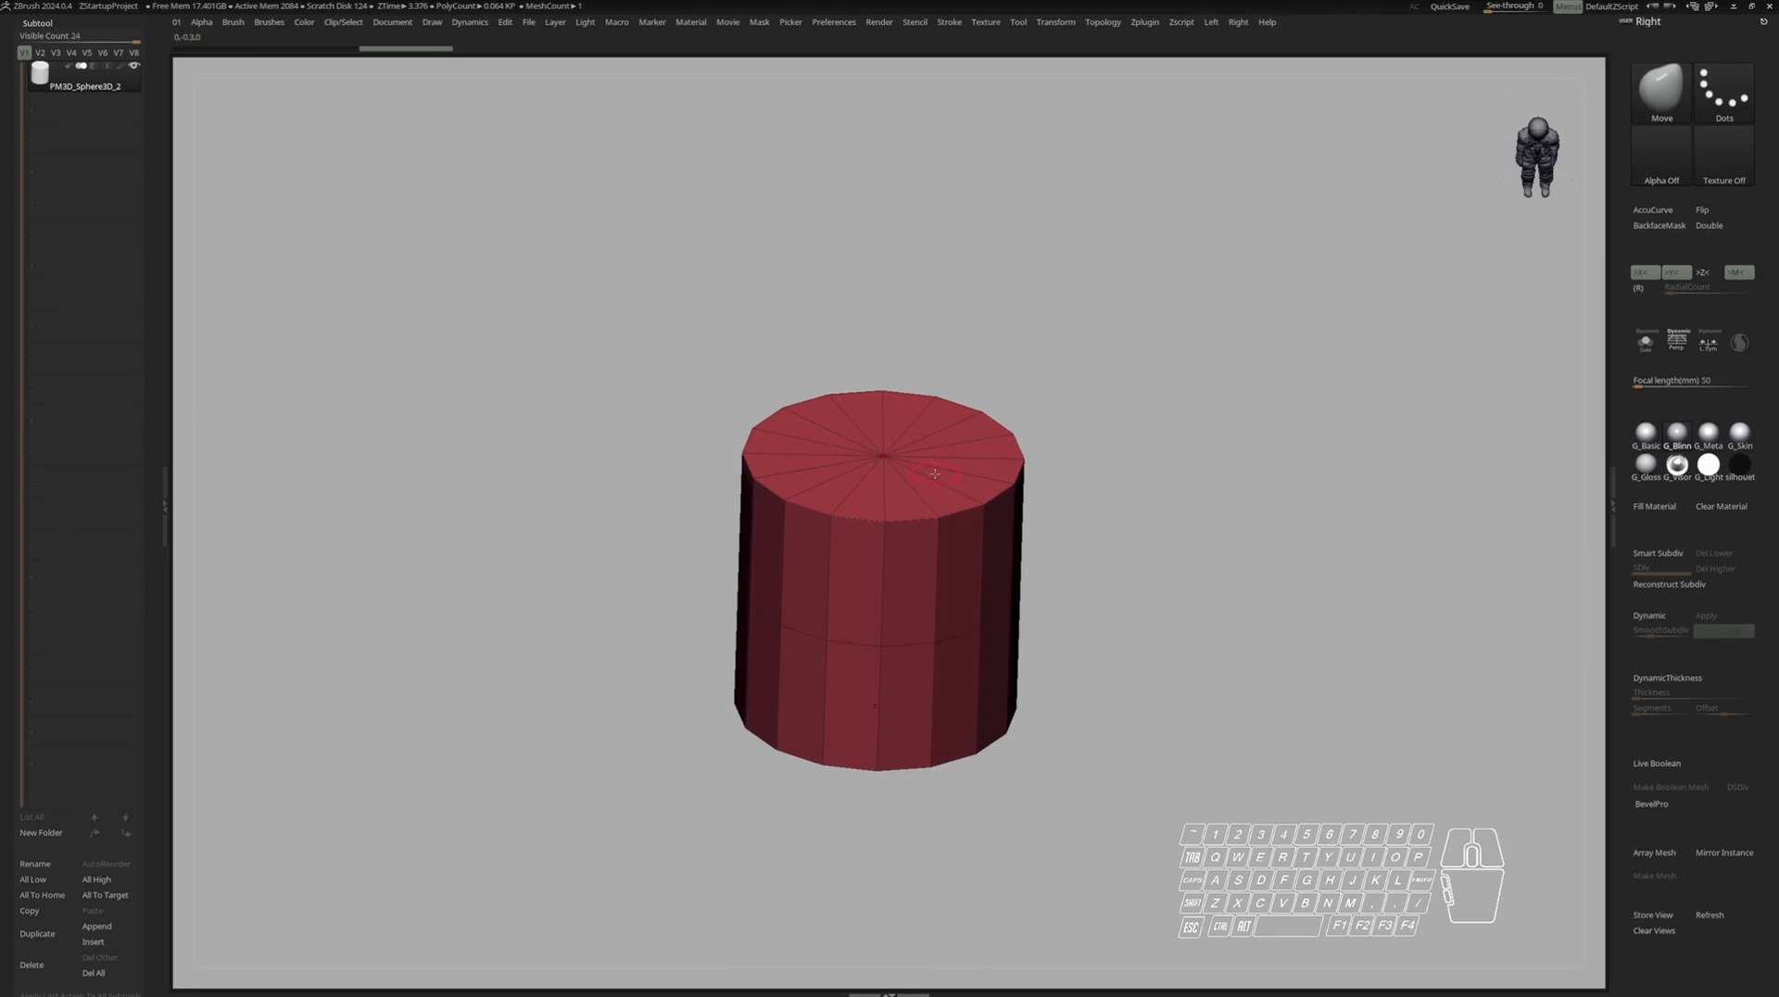
key("b")
key("z")
key("m")
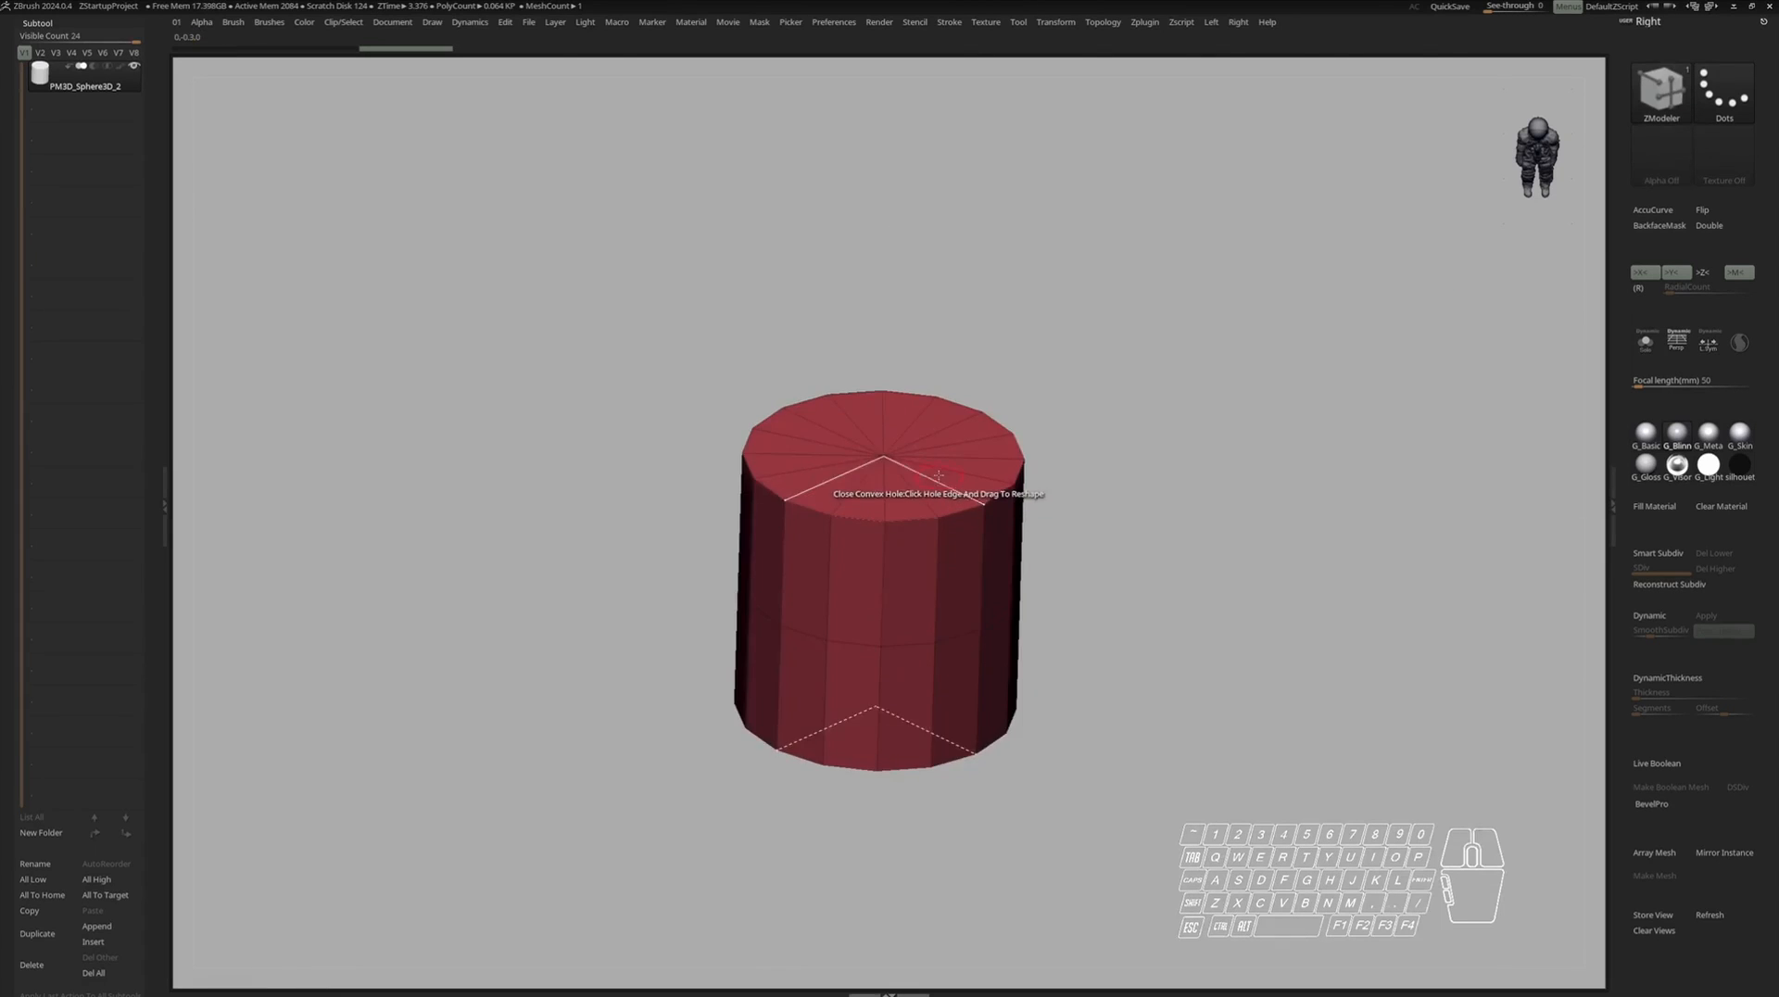
mouse_move(921, 496)
right_mouse_down()
mouse_move(904, 538)
mouse_move(903, 492)
right_mouse_up()
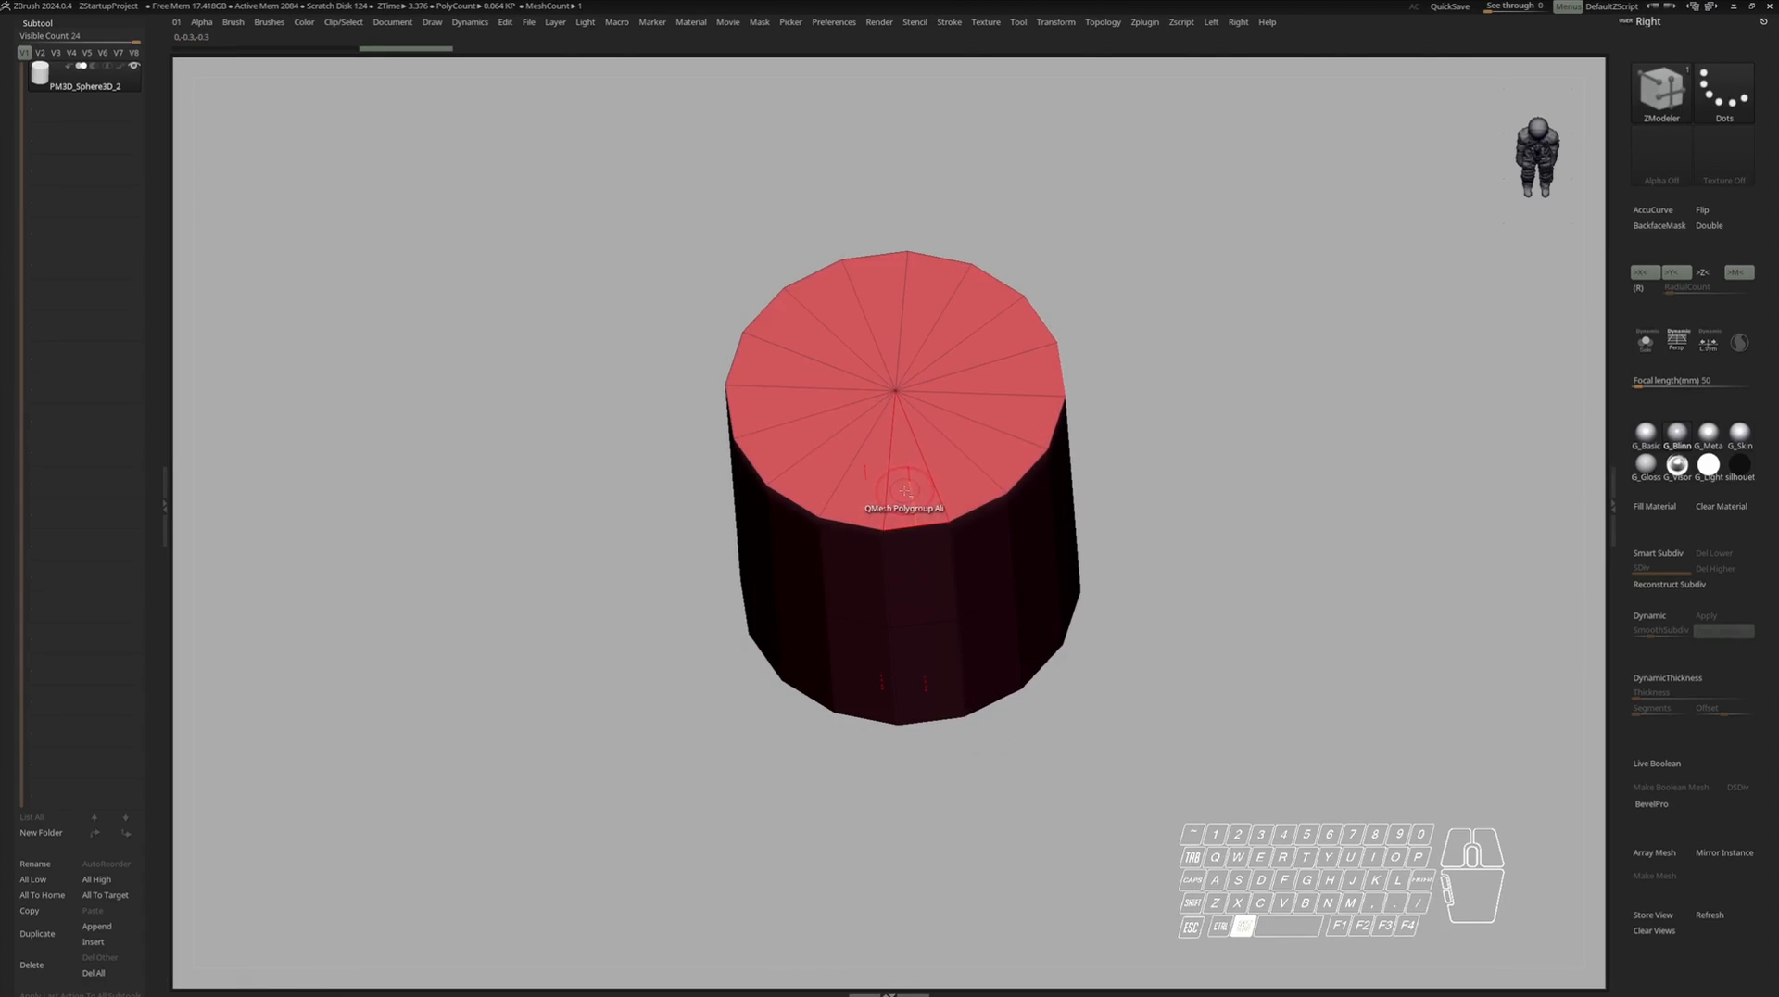
mouse_move(905, 492)
left_mouse_down("alt")
mouse_move(956, 471)
mouse_move(1012, 397)
mouse_move(975, 312)
mouse_move(918, 299)
left_mouse_up("alt")
right_click_drag(918, 299, 959, 423)
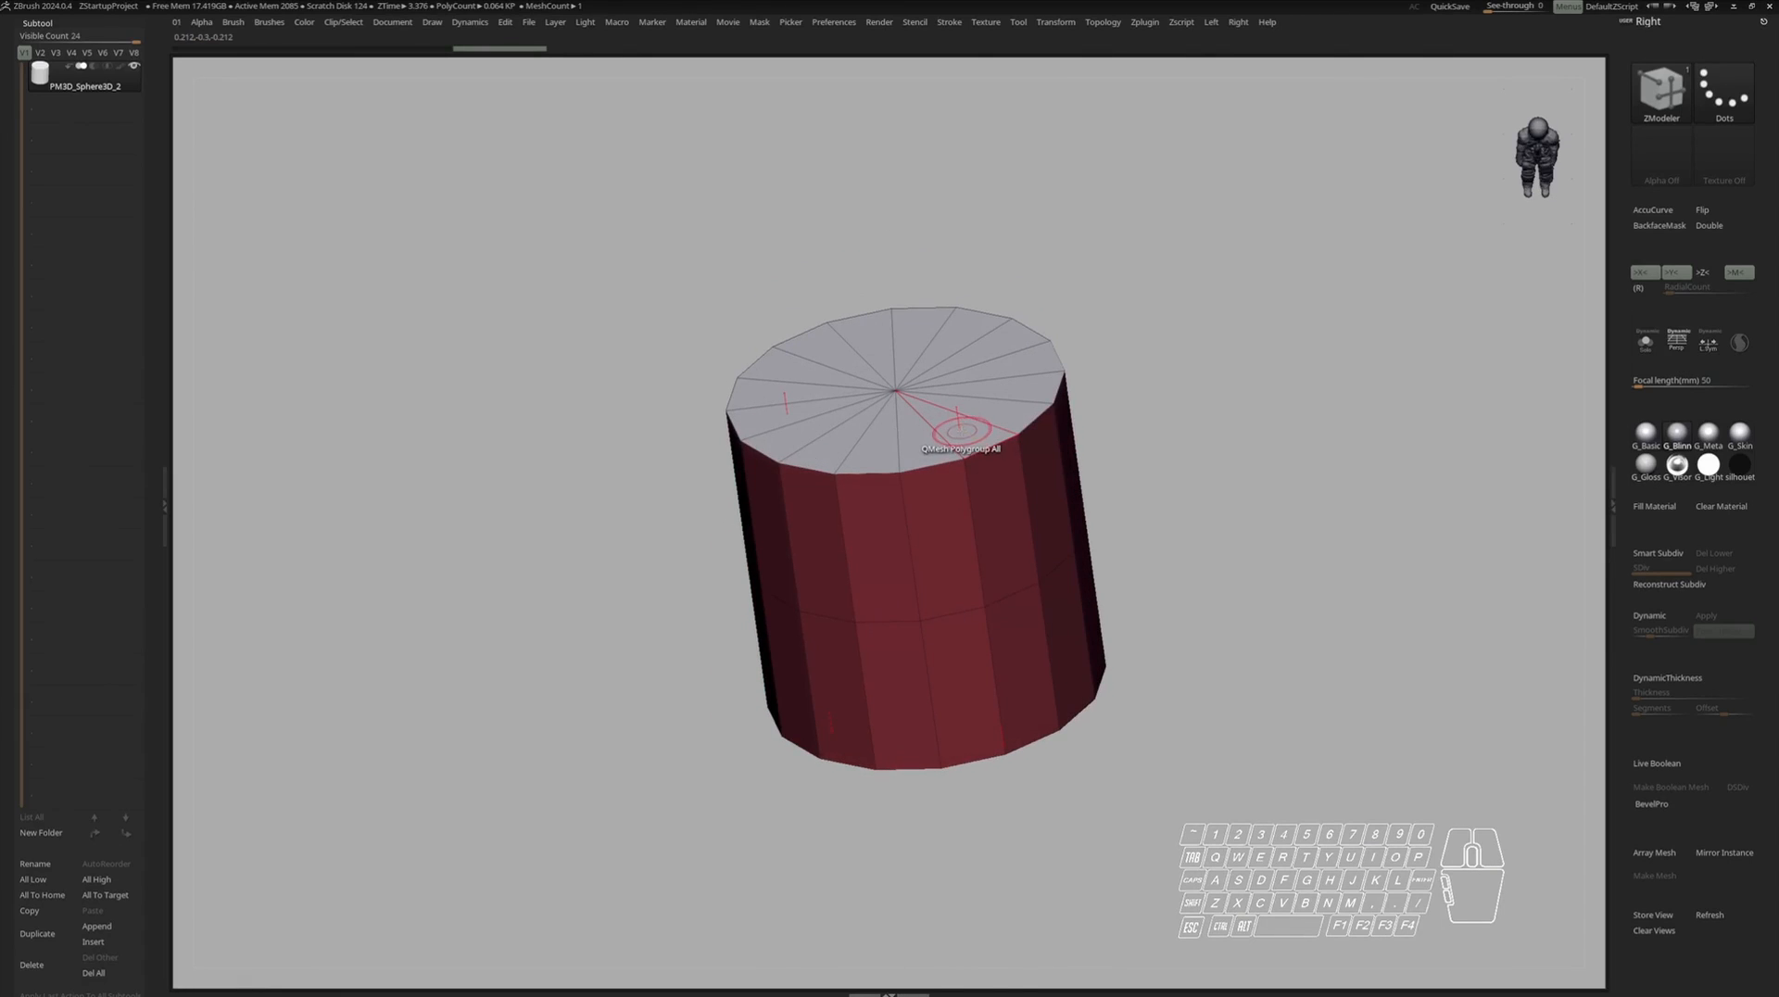
QMesh the cylinder's caps outward with the Polygroup All target to add a new band at each end.
key("space")
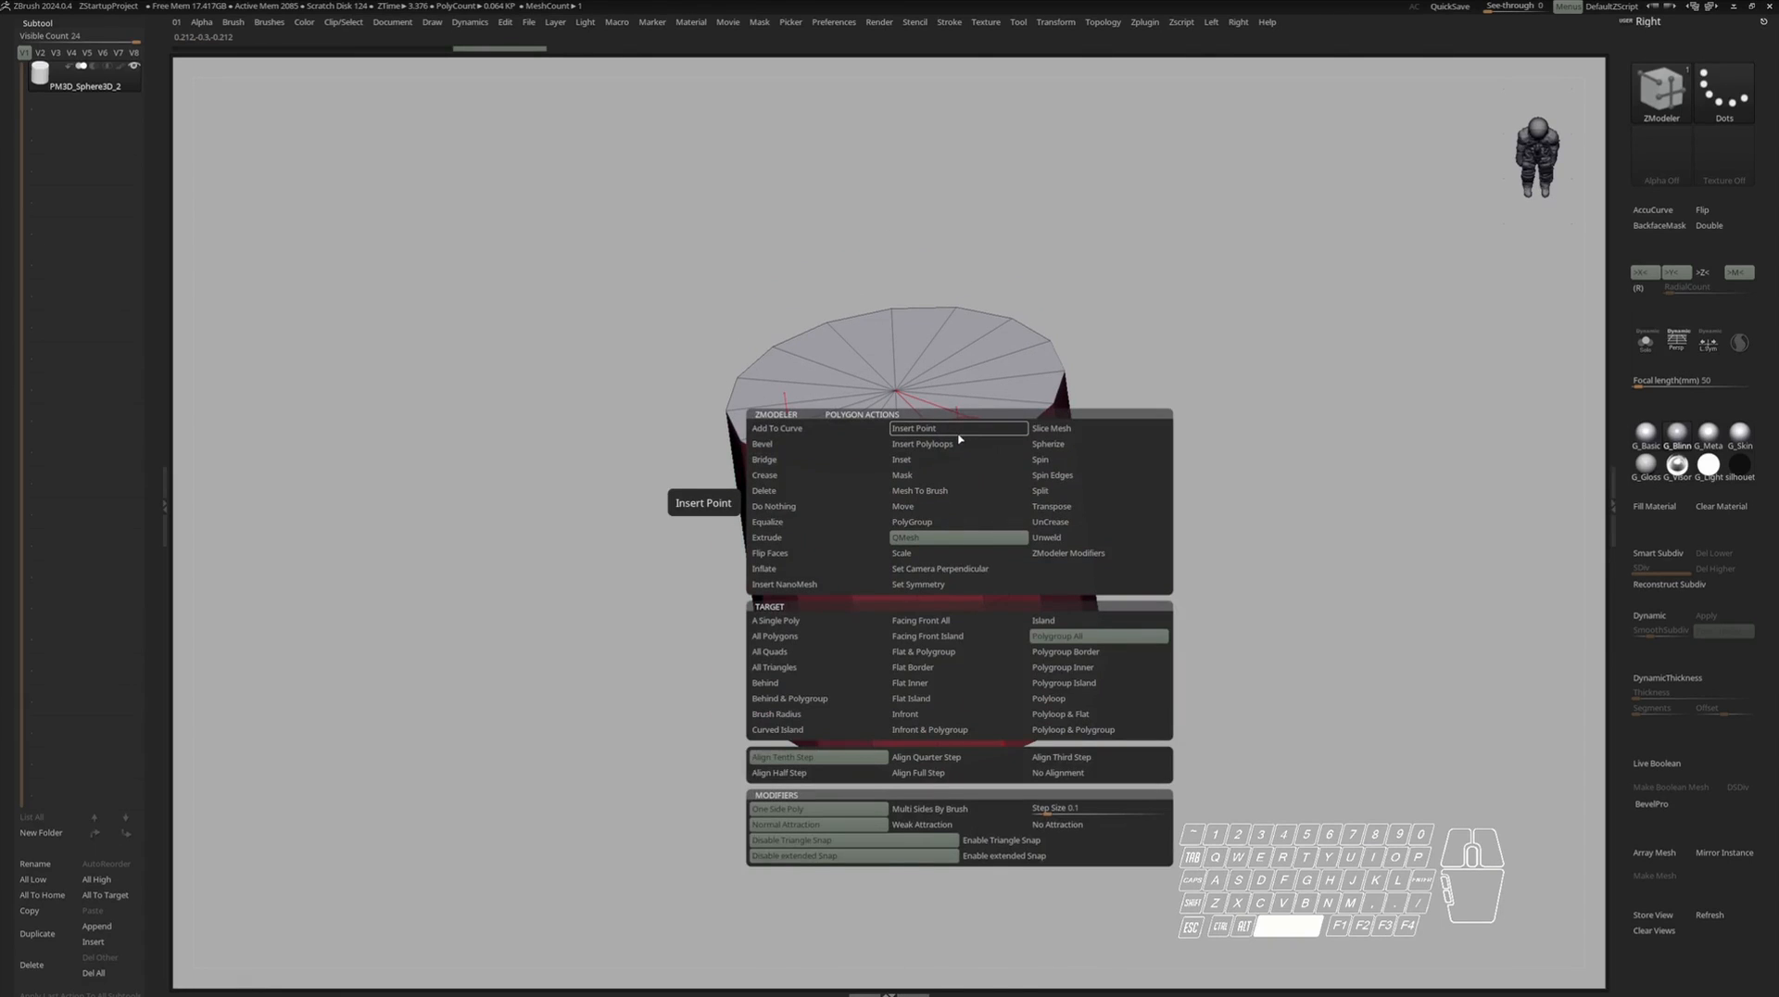
left_click(1077, 636)
left_click_drag(951, 396, 949, 366)
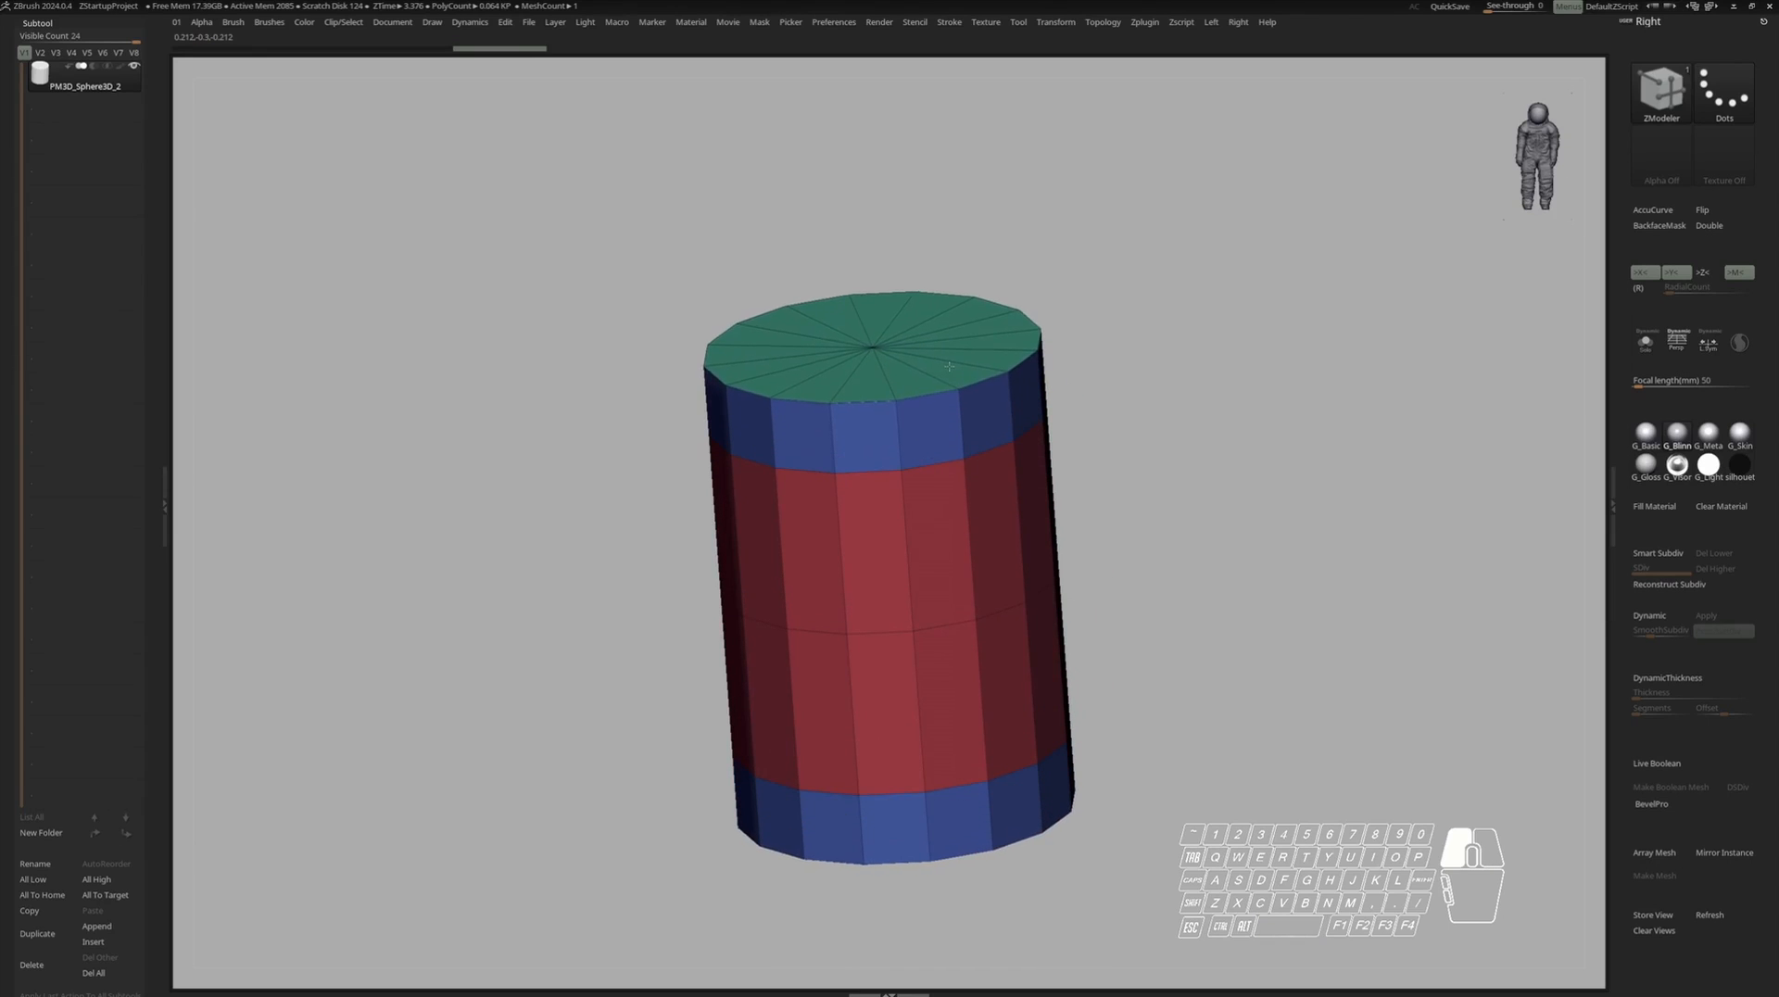
Mask the cylinder's ends, centre the gizmo on the cap and enable local symmetry (L.Sym).
right_click_drag(964, 339, 983, 371, "shift")
right_click_drag(982, 370, 954, 322, "ctrl")
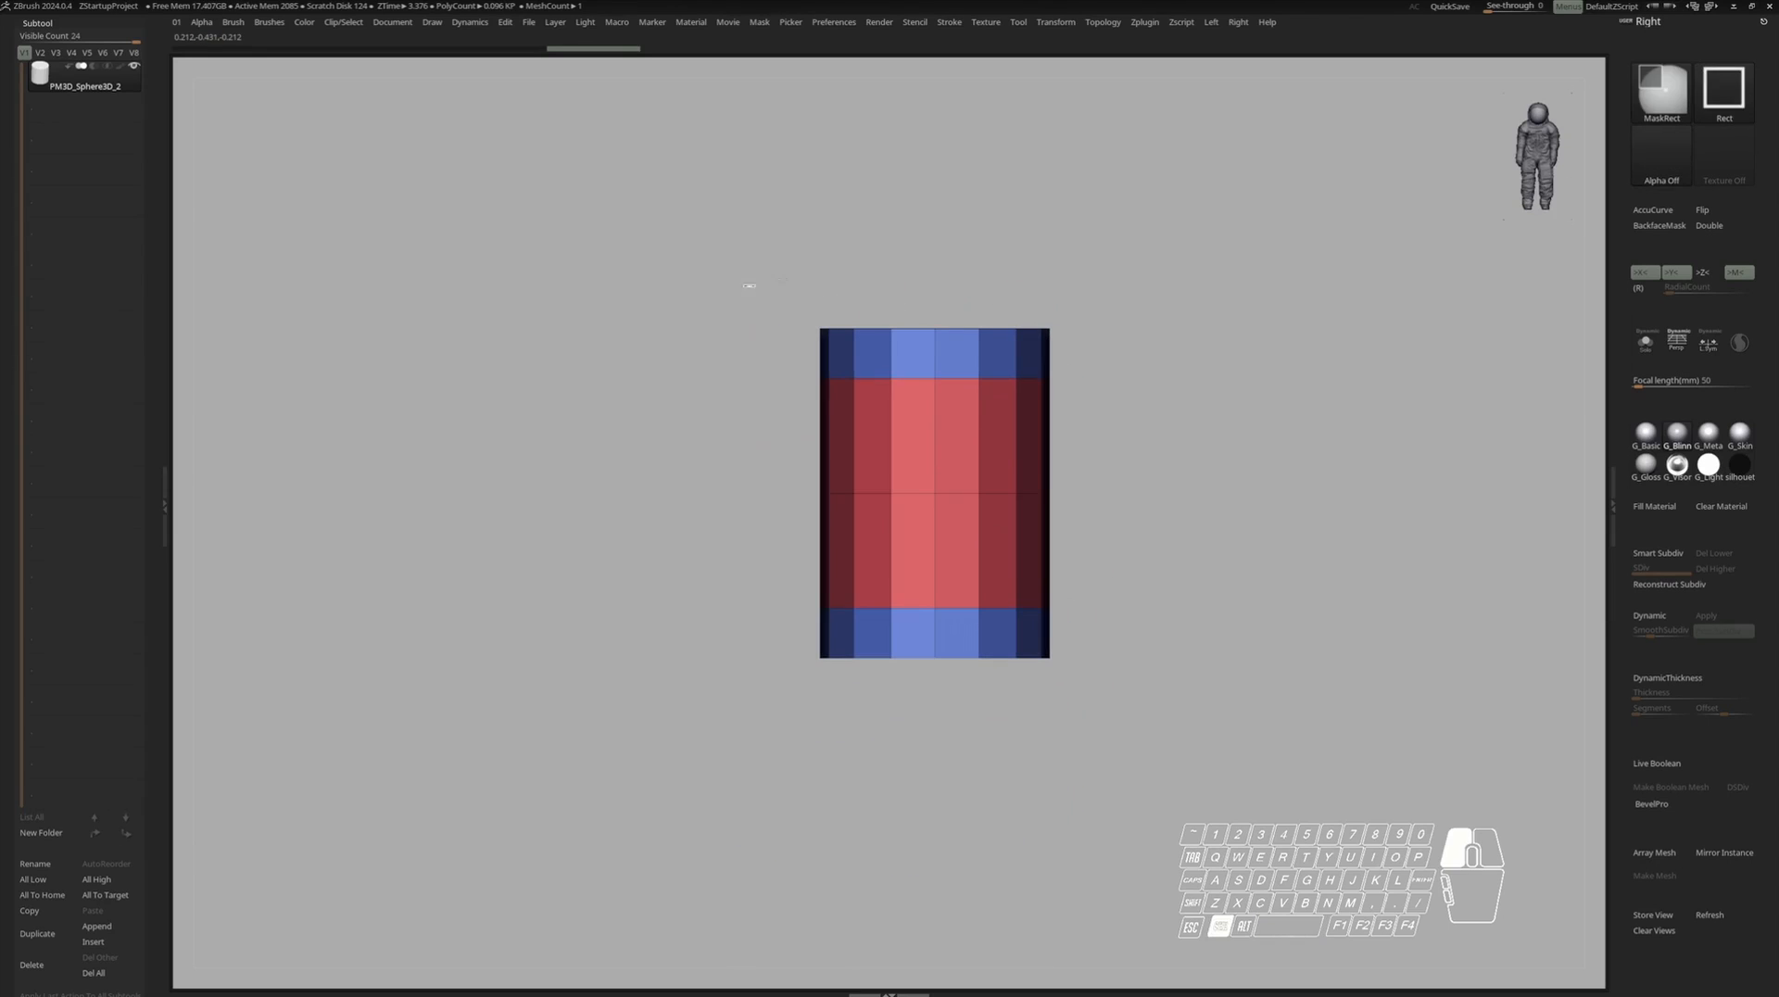
left_click_drag(749, 285, 1066, 329, "ctrl")
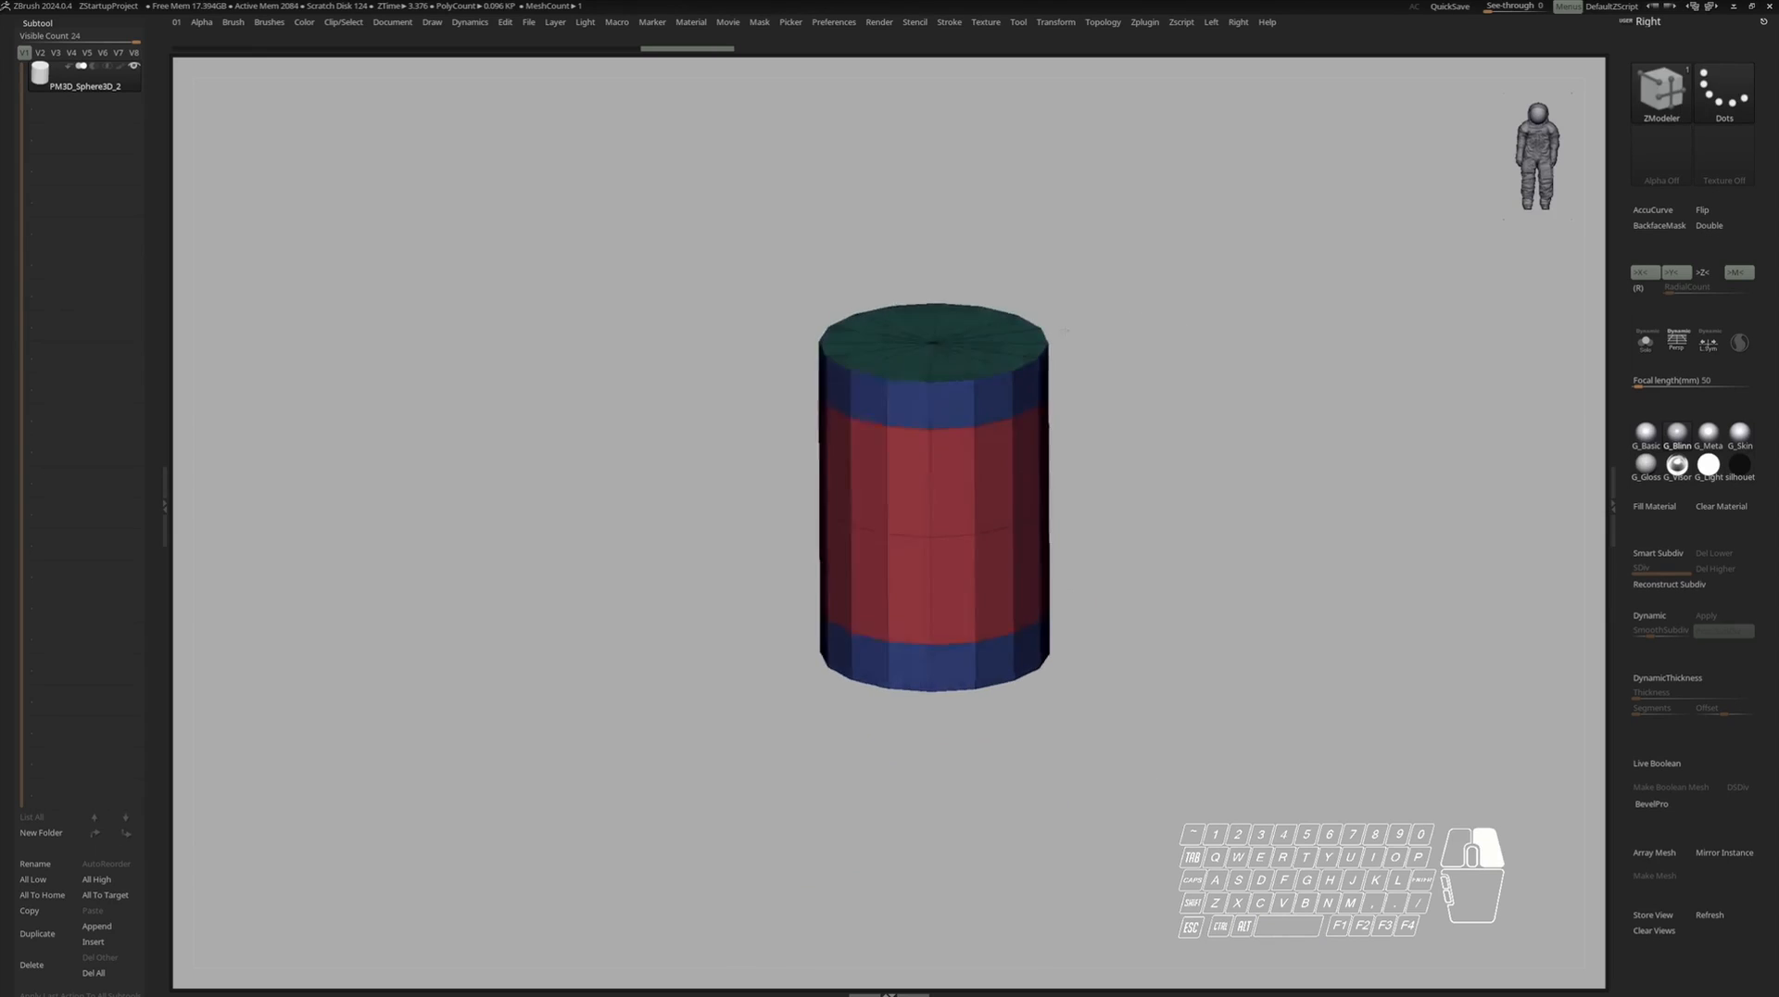
key("w")
right_click_drag(1066, 329, 957, 337)
left_click(934, 357, "alt")
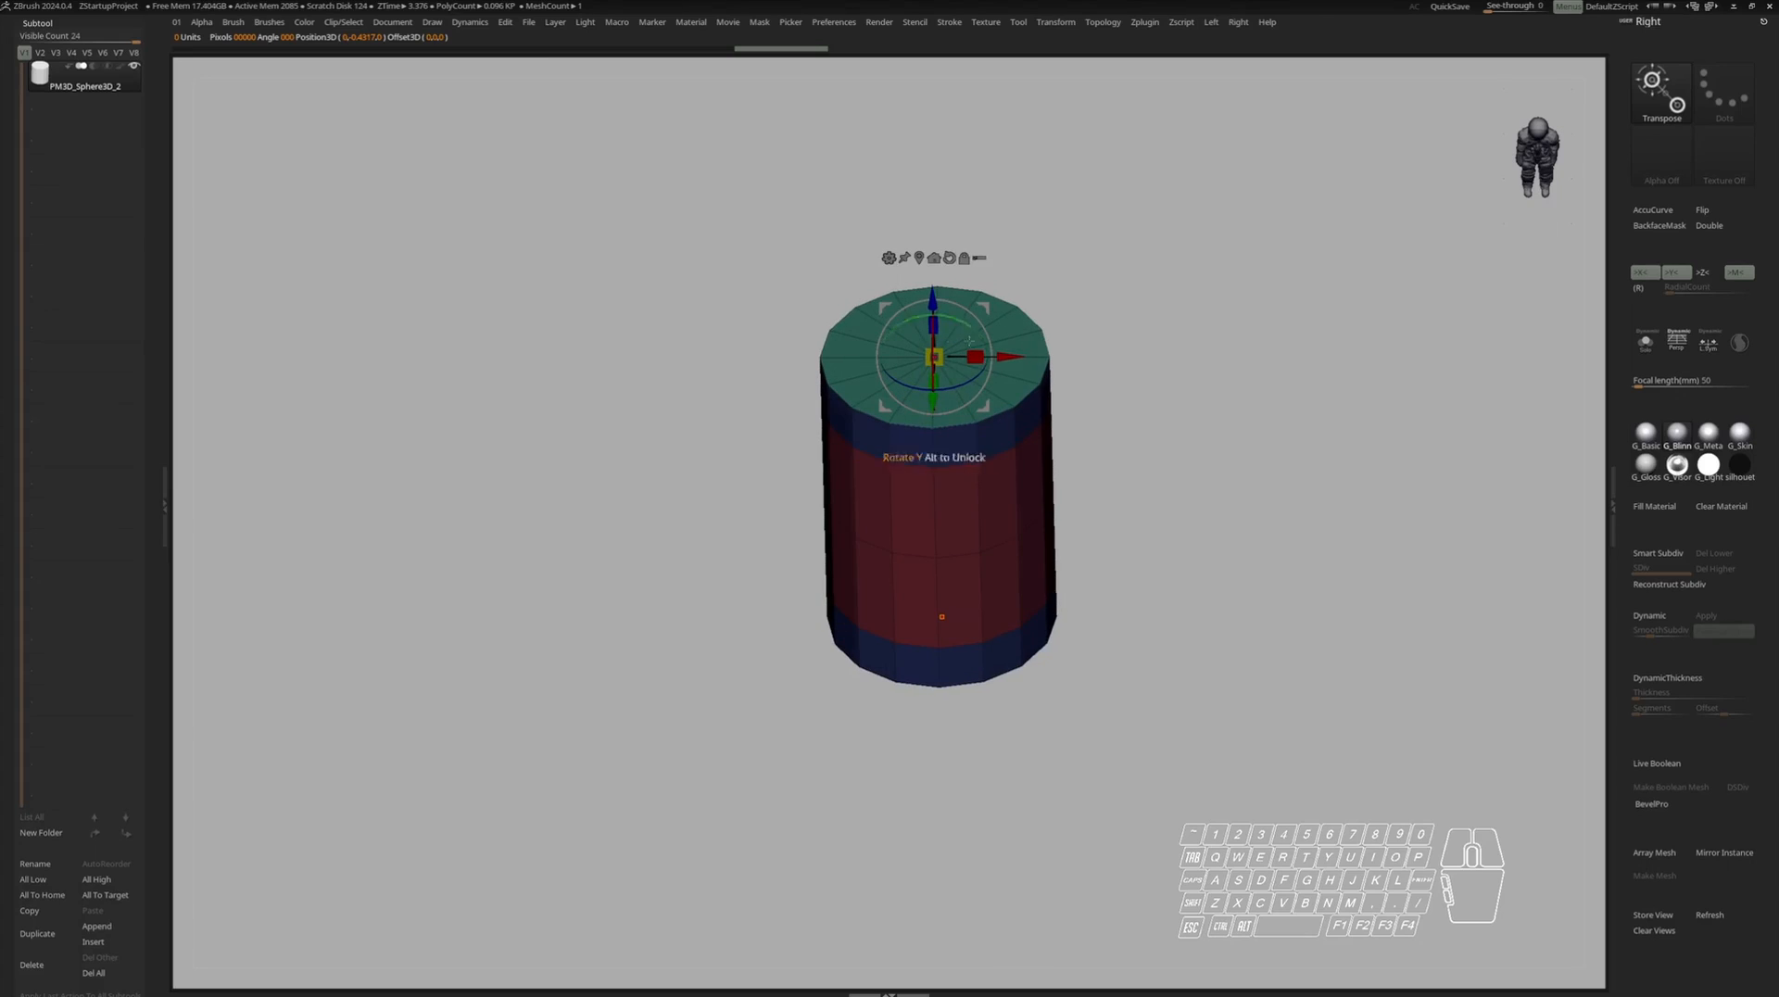
left_click(1710, 350)
With everything except the caps masked, scale the caps inward to taper both ends, and clear the mask.
left_click_drag(934, 357, 909, 359)
key("ctrl+z")
left_click(959, 323, "ctrl")
right_click_drag(945, 357, 969, 331, "shift")
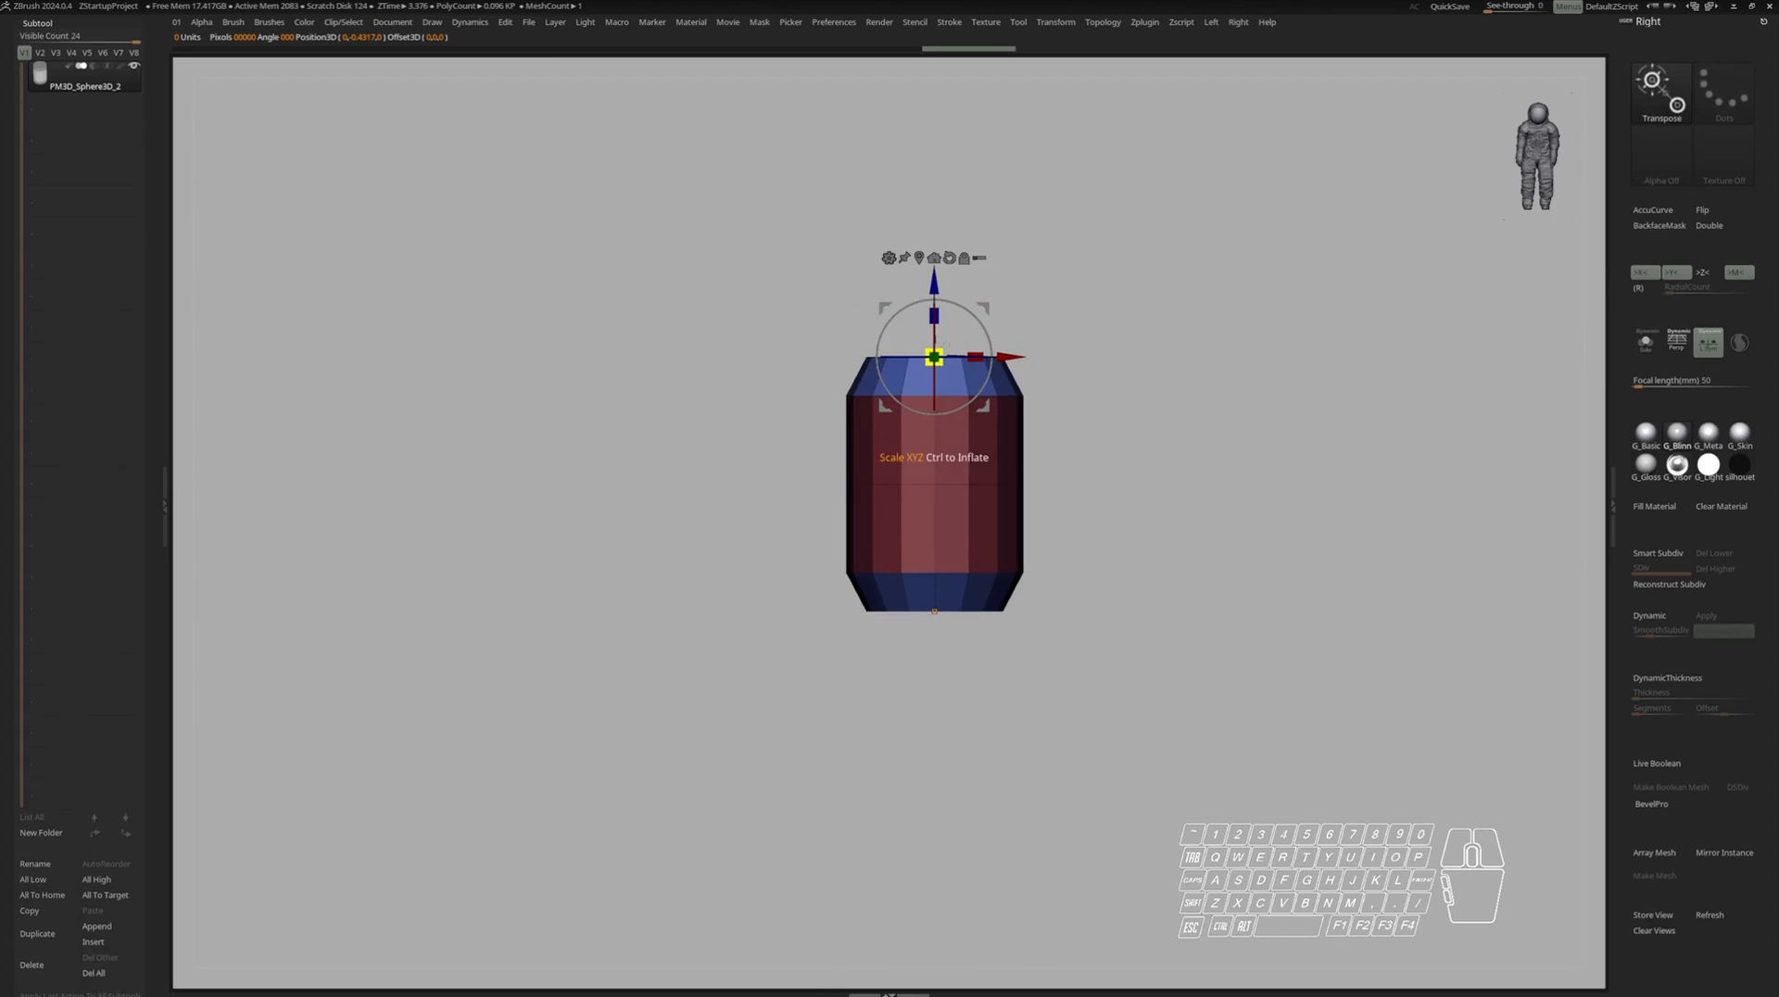
left_click_drag(934, 280, 934, 282)
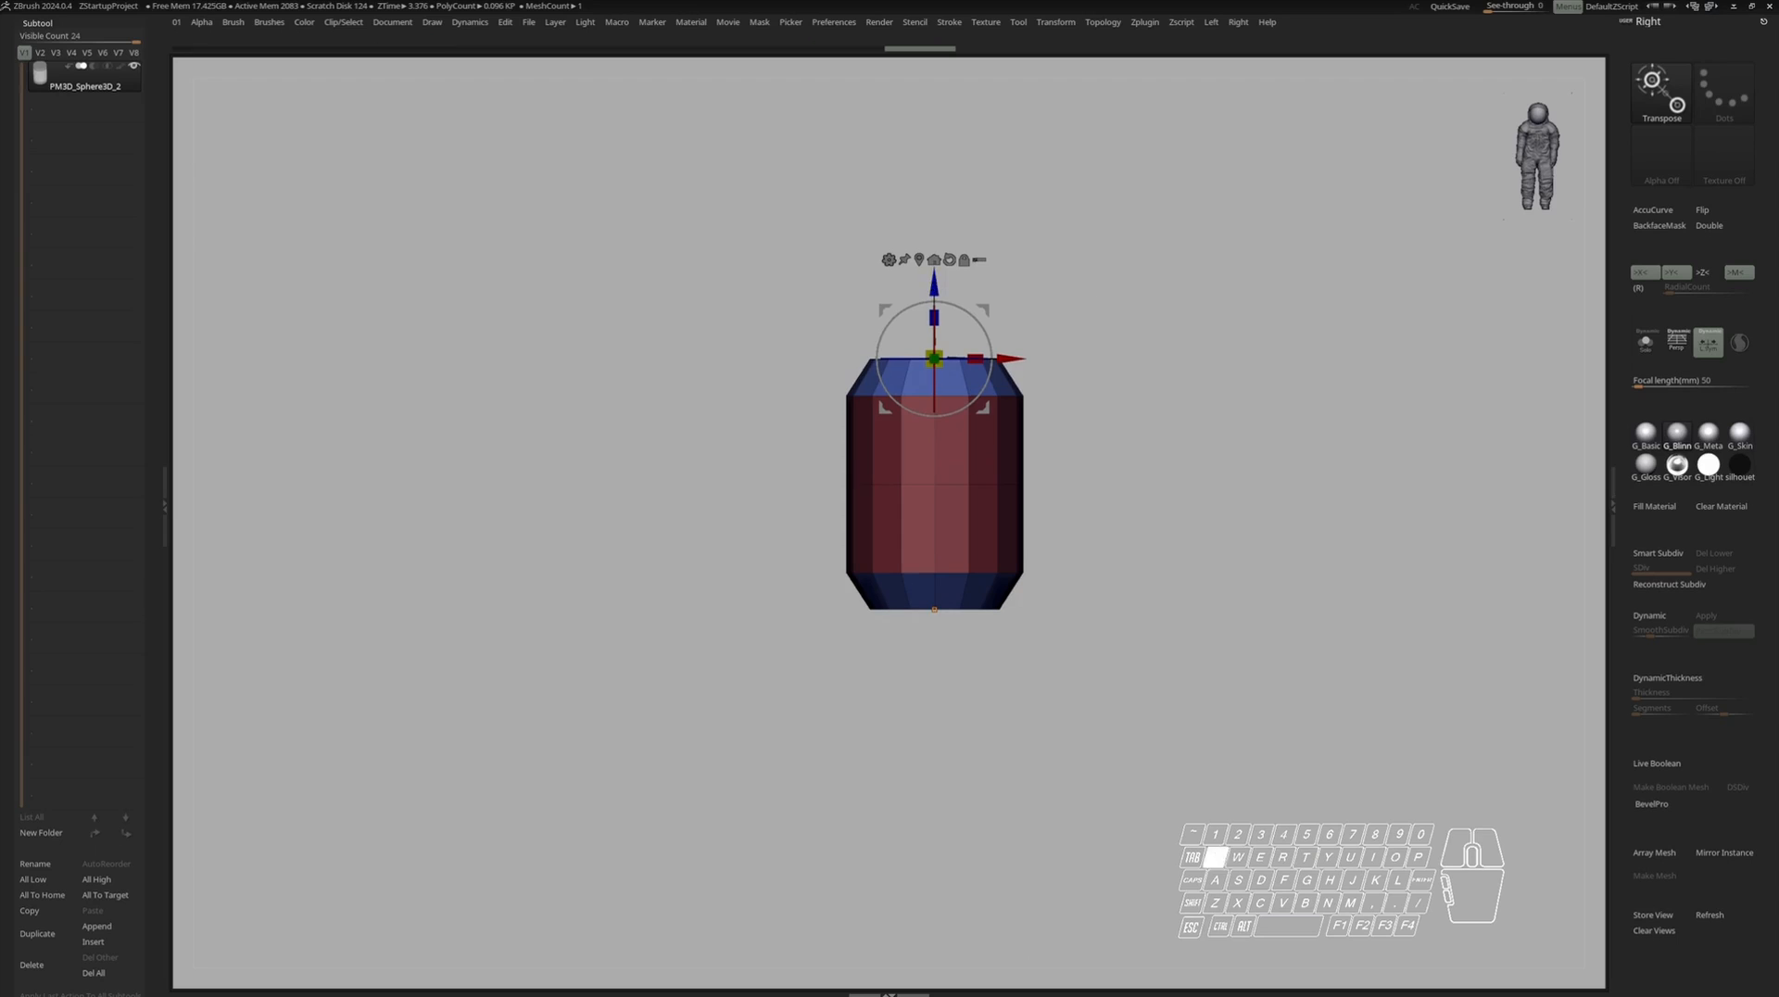
left_click_drag(1065, 354, 1056, 357, "ctrl")
Recentre the gizmo on the unmasked cylinder and stretch the whole cylinder lengthwise.
left_click_drag(984, 312, 1013, 328, "alt")
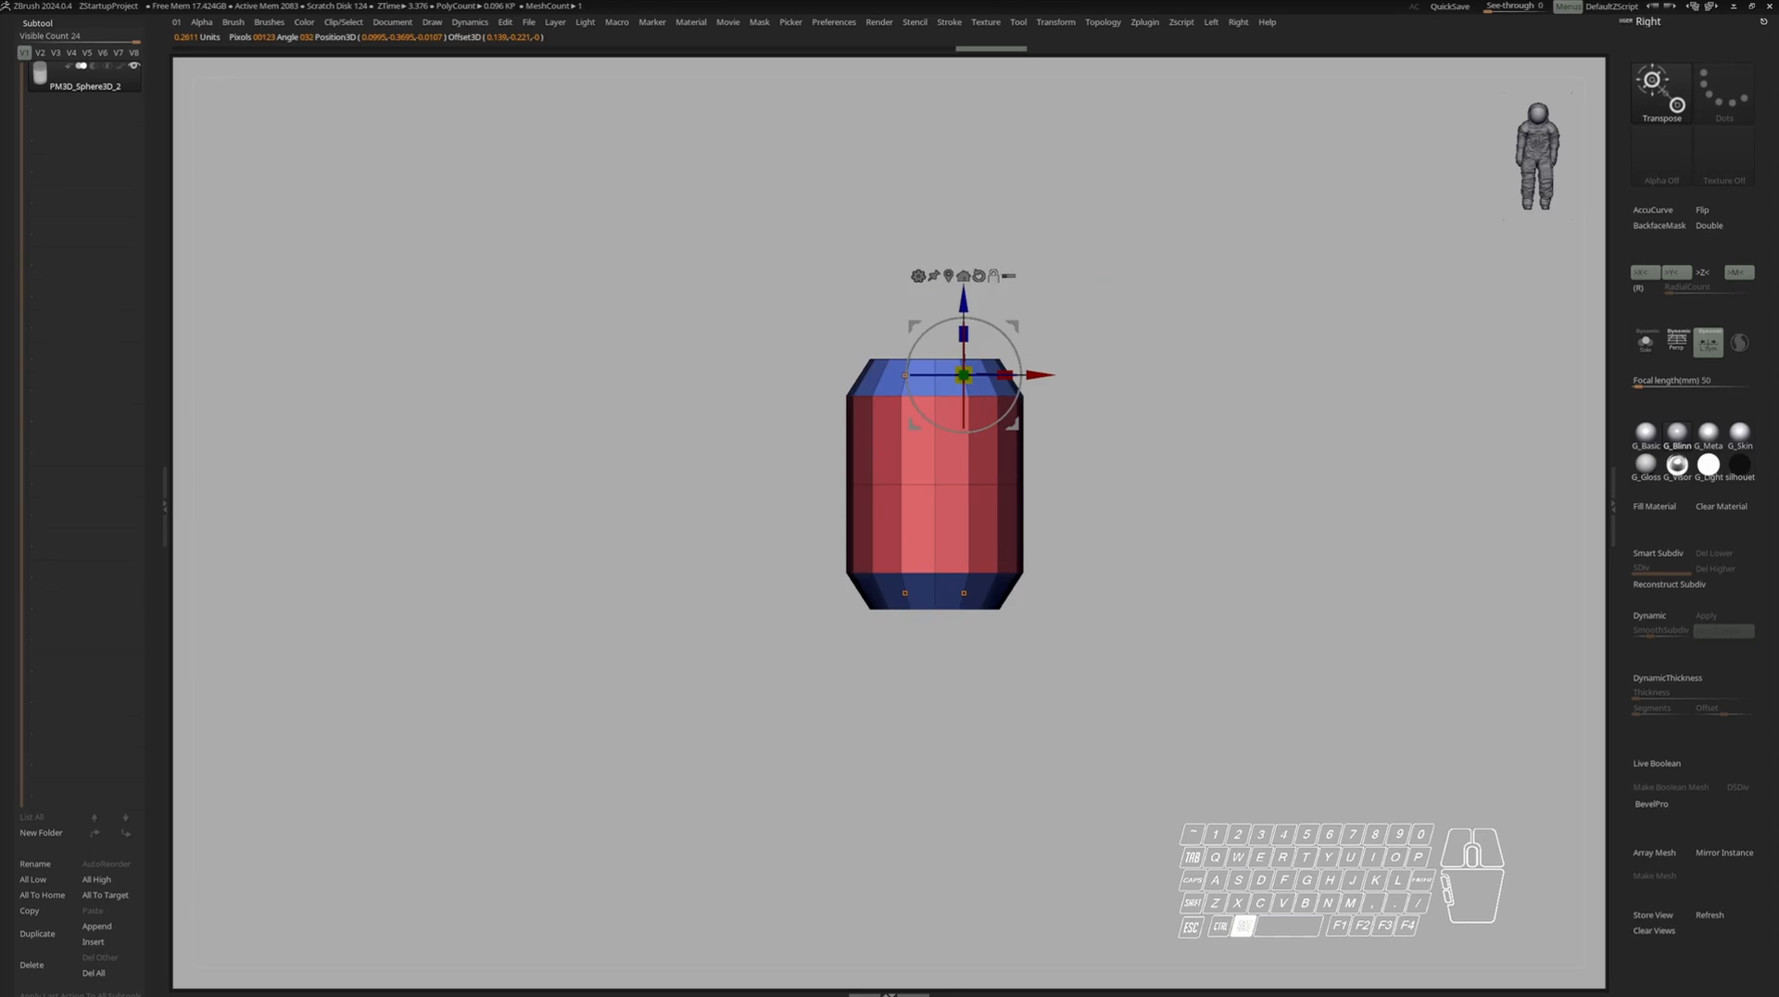
left_click(949, 277, "alt")
left_click_drag(954, 445, 910, 372)
key("q")
Mask everything except the end caps and move the caps inward by about 0.12 to flatten the tapered ends.
left_click_drag(773, 263, 1013, 274, "ctrl")
left_click(1054, 306, "ctrl")
key("w")
key("q")
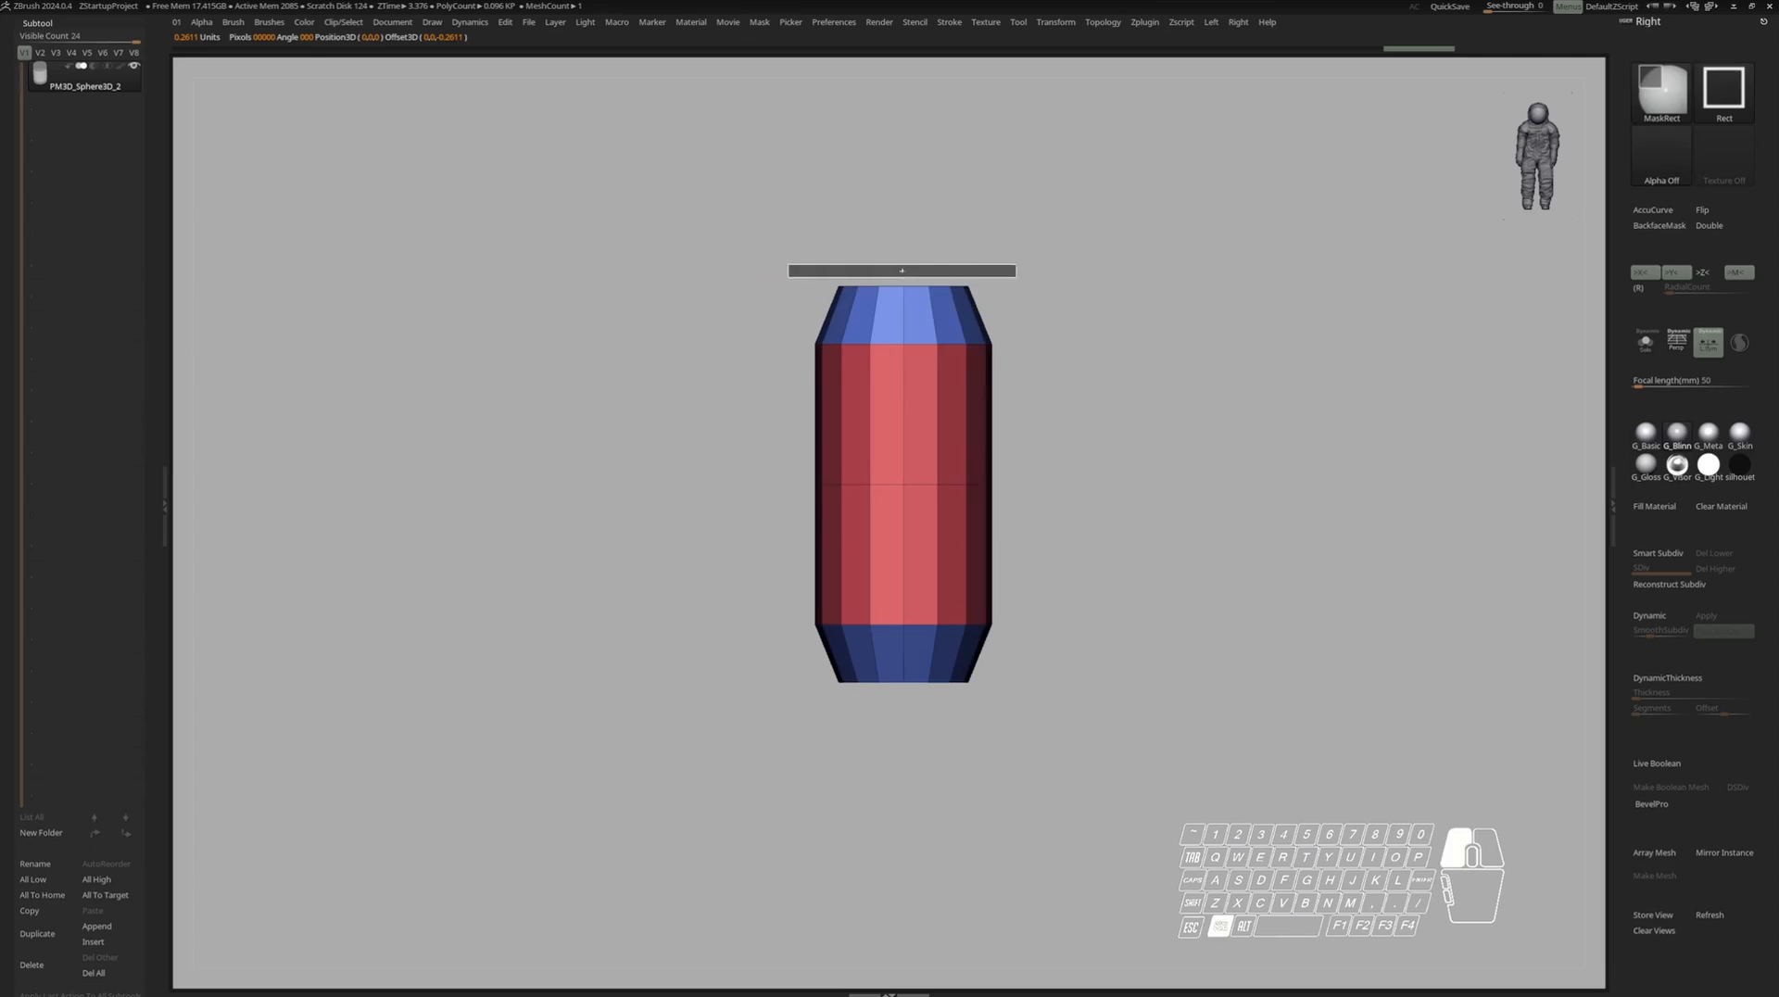
left_click(1064, 286, "ctrl")
key("w")
mouse_move(903, 401)
left_mouse_down()
mouse_move(903, 428)
mouse_move(904, 269)
mouse_move(902, 284)
left_mouse_up()
key("ctrl+z")
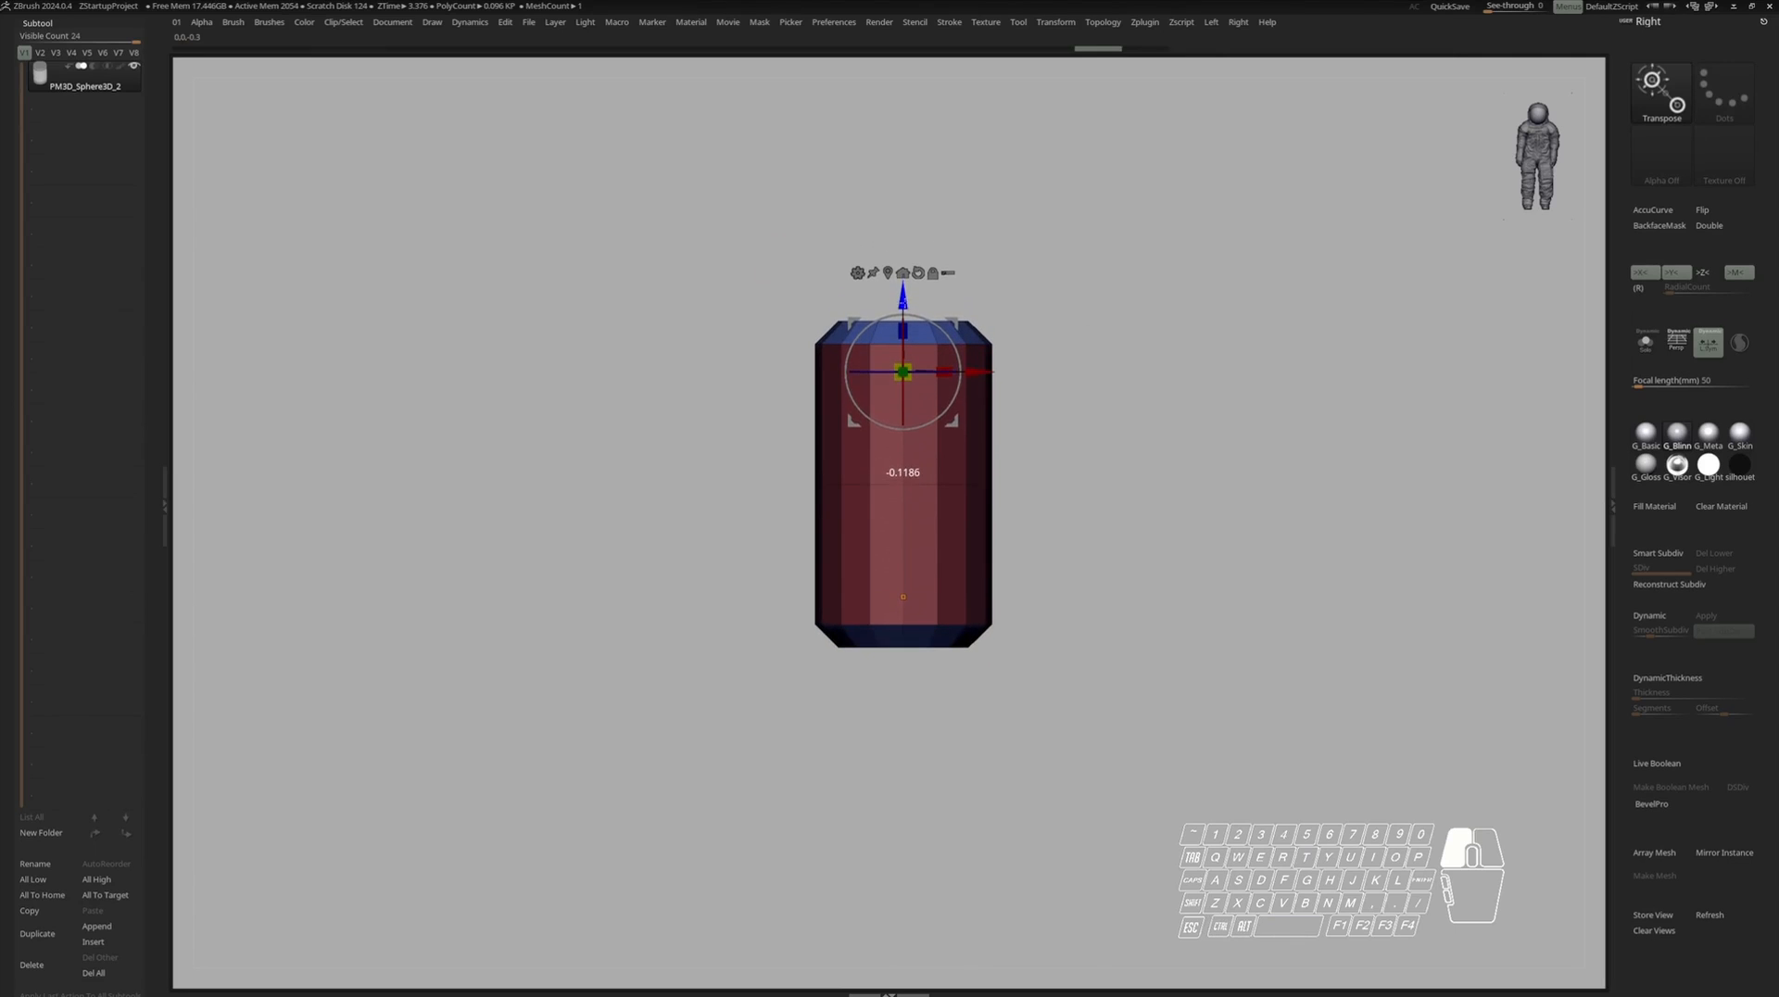
Clear the mask and QMesh the end caps outward to form a straight neck at each end.
key("q")
left_click(1065, 231, "ctrl")
right_click_drag(1065, 231, 964, 399)
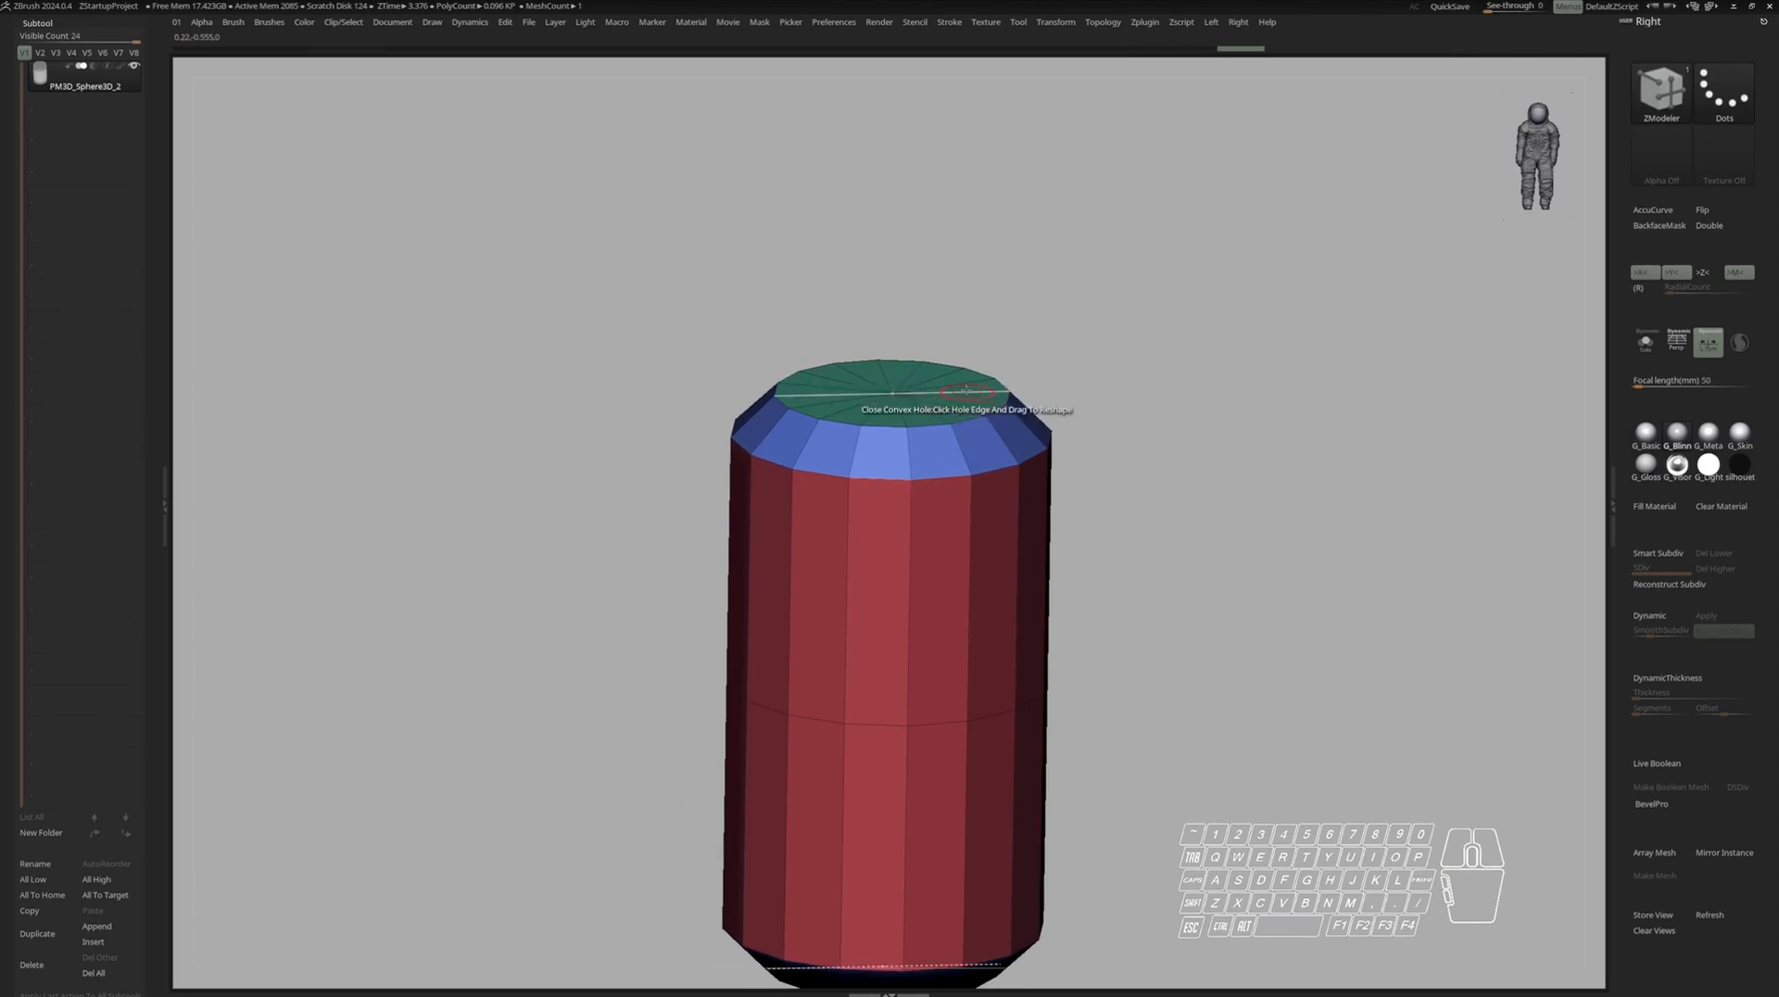
left_click_drag(976, 395, 976, 334)
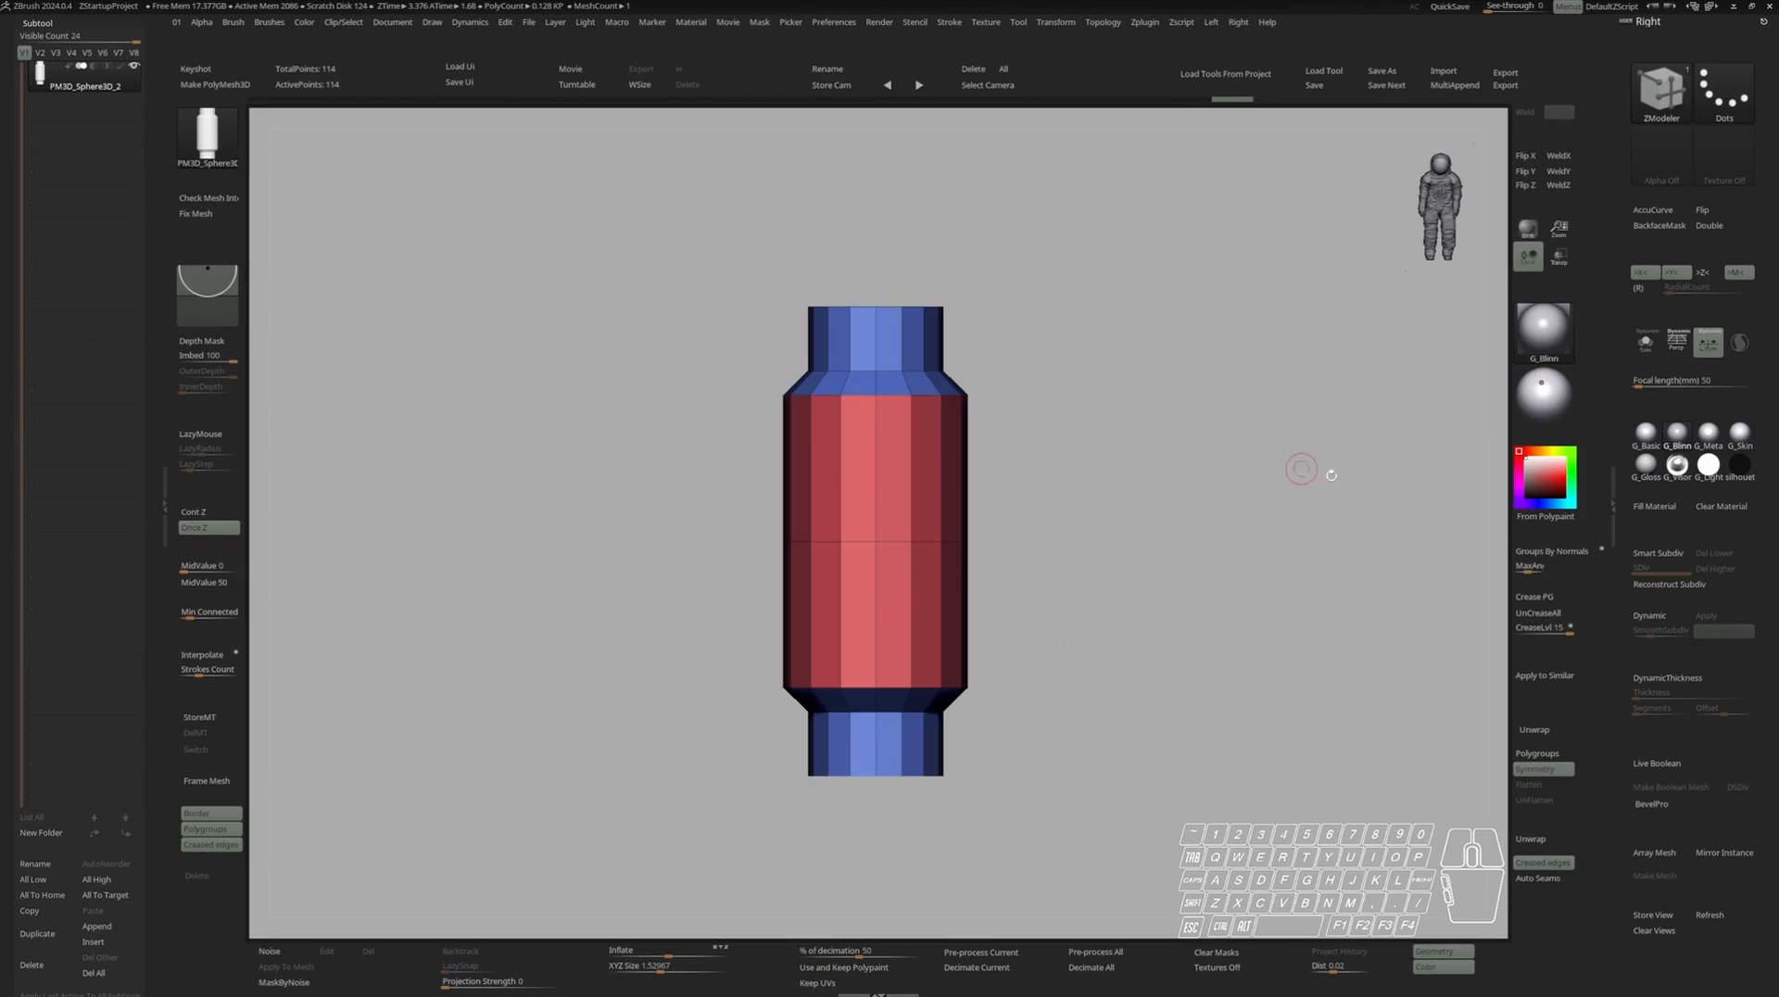
Try regrouping the mesh's polygroups with Groups By Normals, and undo the regrouping.
left_click(1560, 554)
right_click_drag(1057, 445, 1046, 493)
key("ctrl+z")
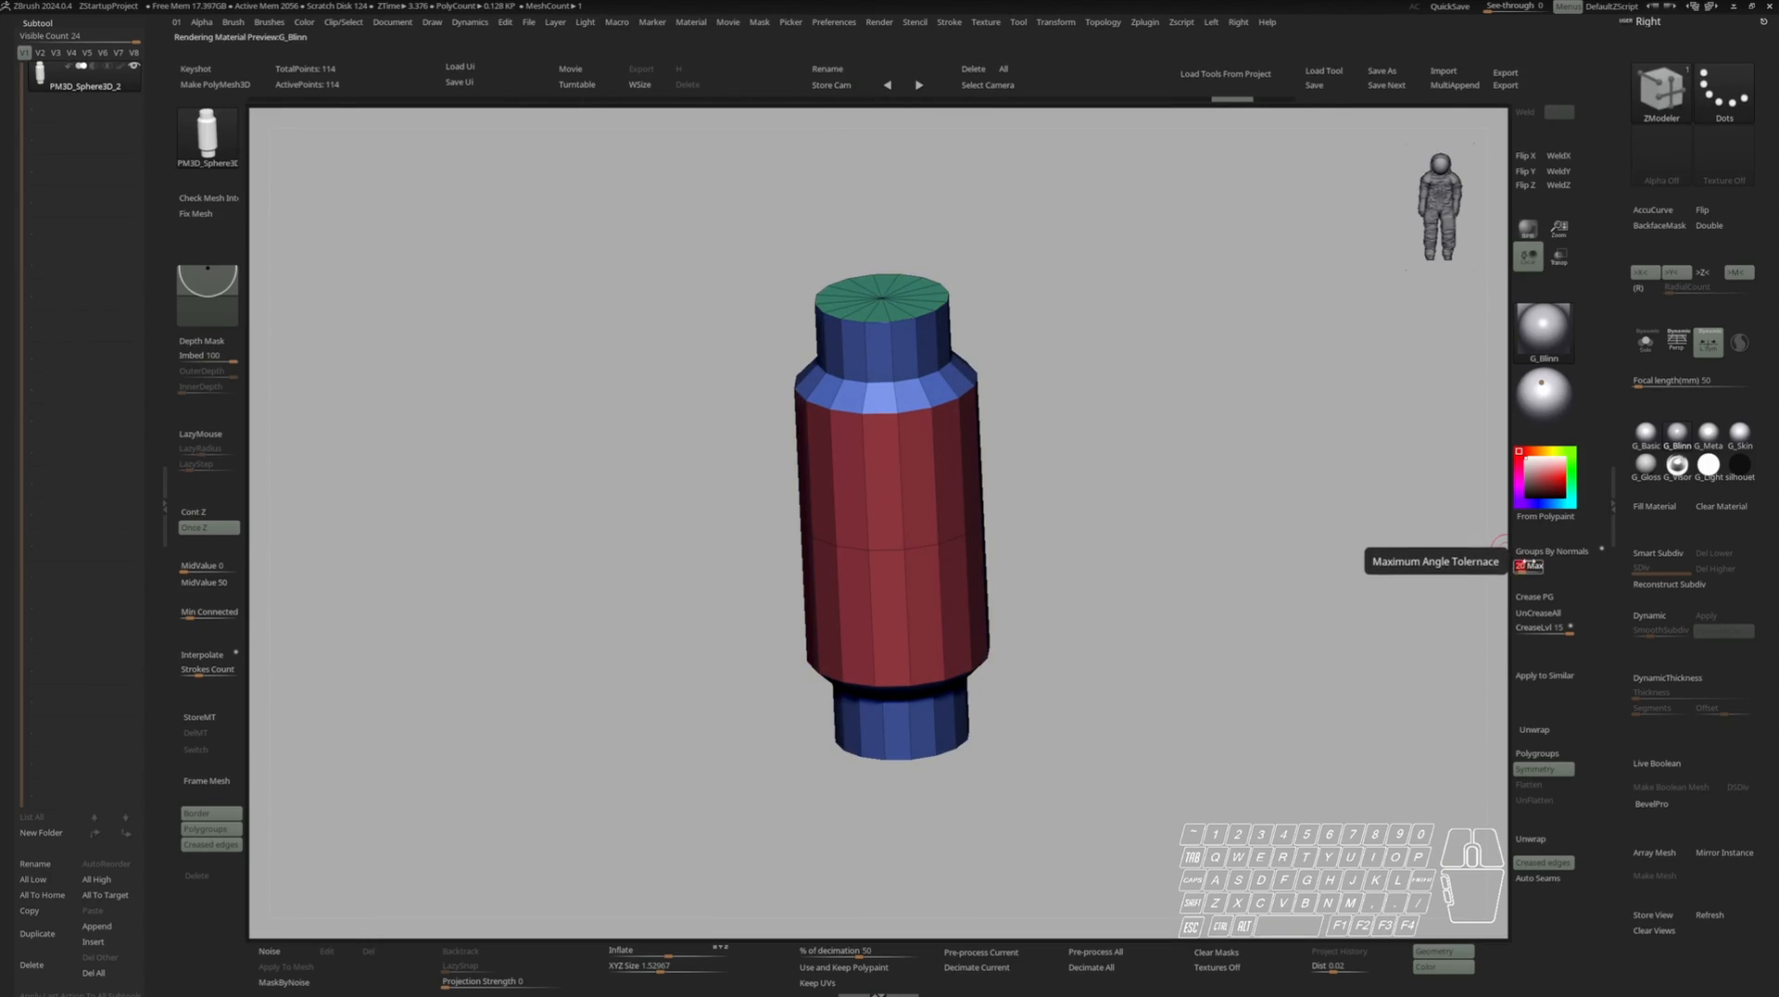
left_click(1521, 553)
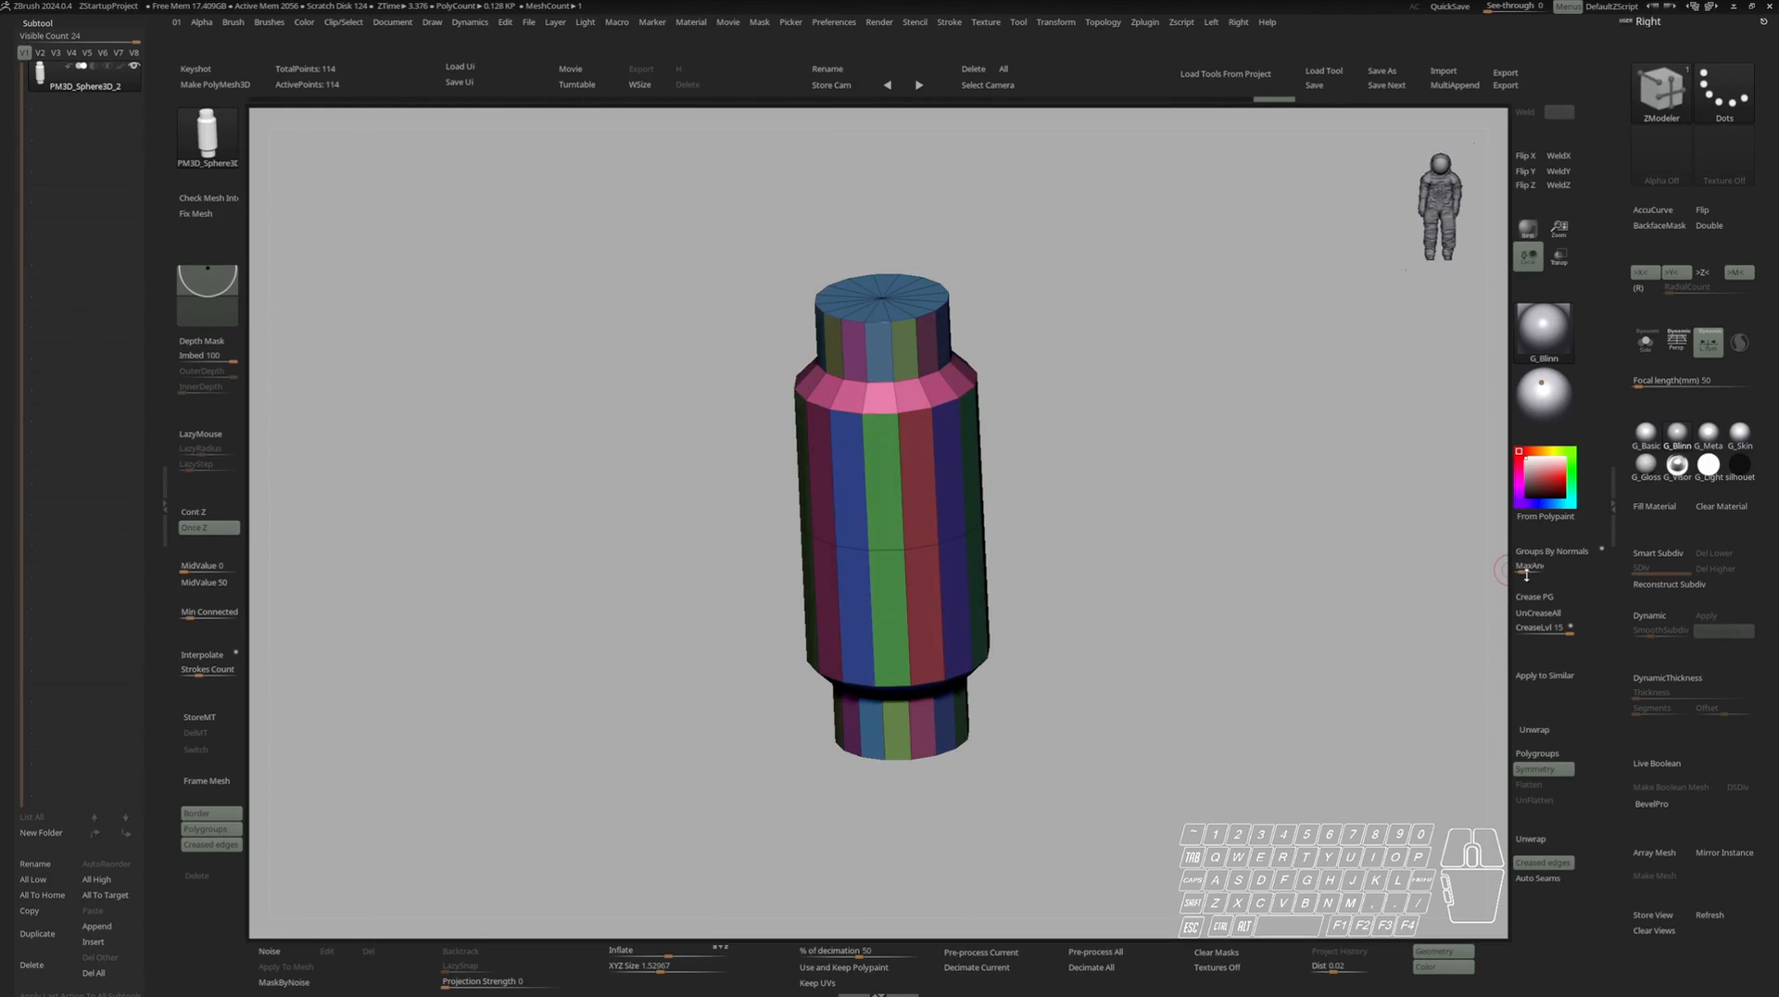
key("ctrl+z")
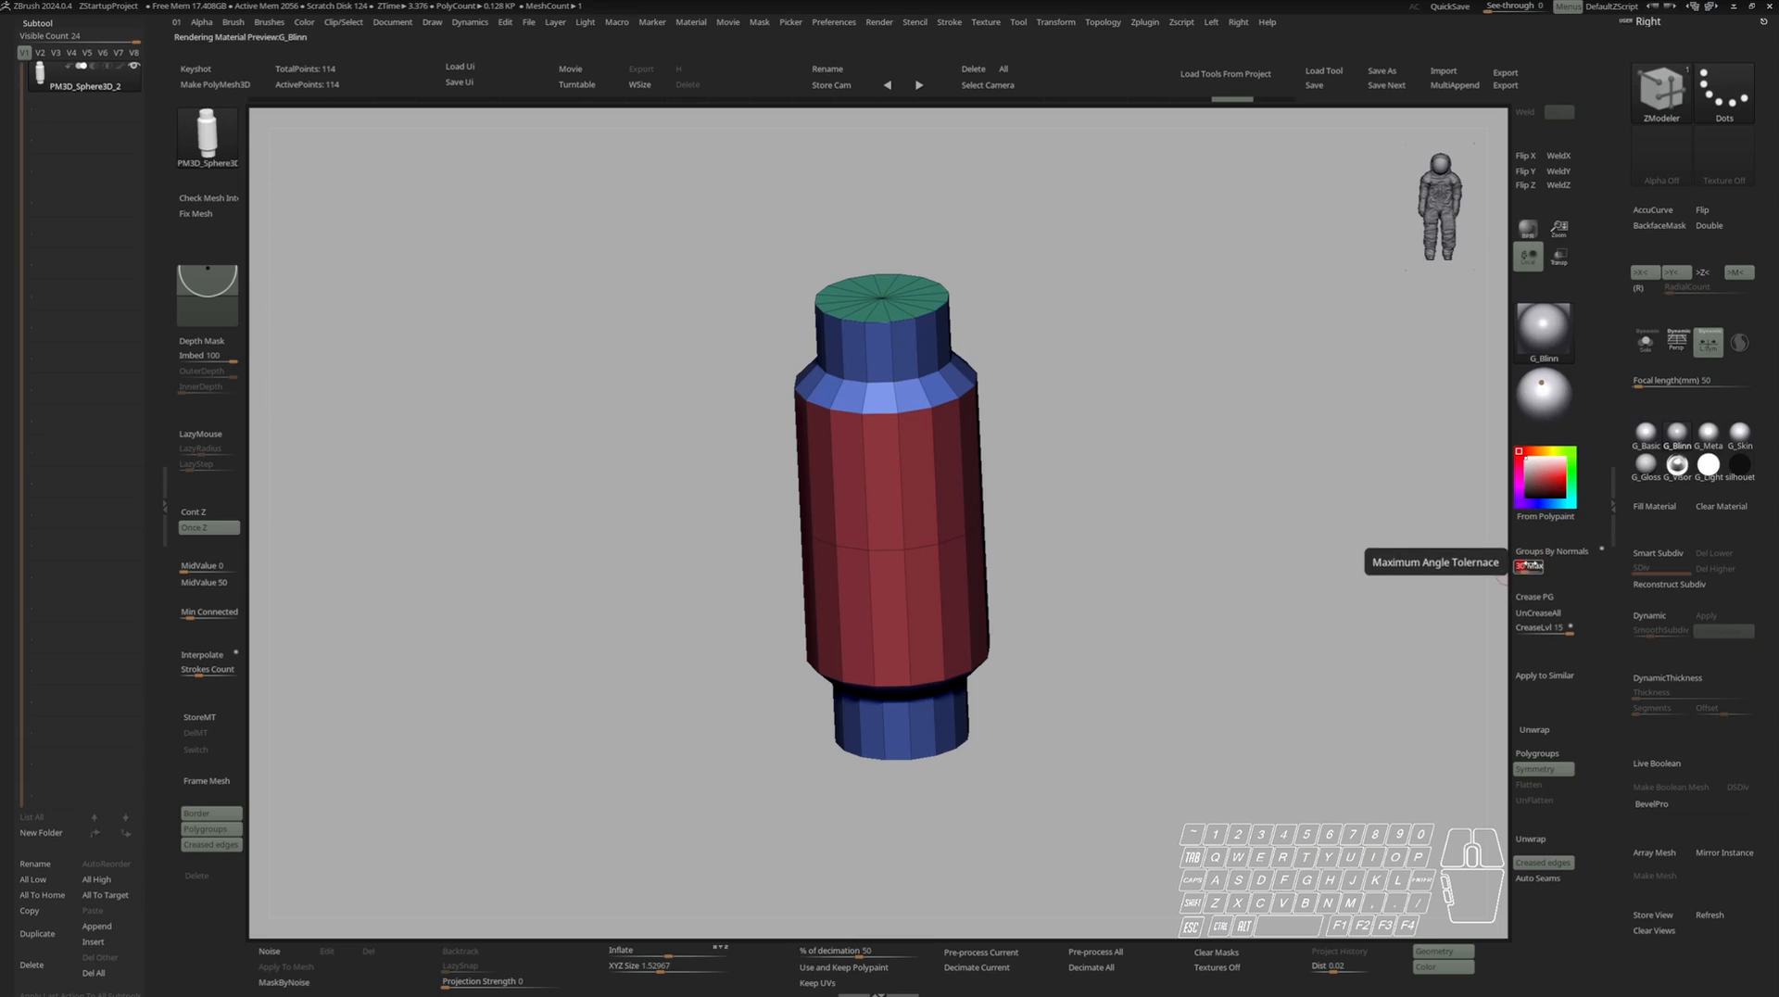
Assign the cylinder's polygroups with Groups By Normals and crease the polygroup borders.
left_click(1525, 553)
right_click_drag(1038, 547, 1492, 444)
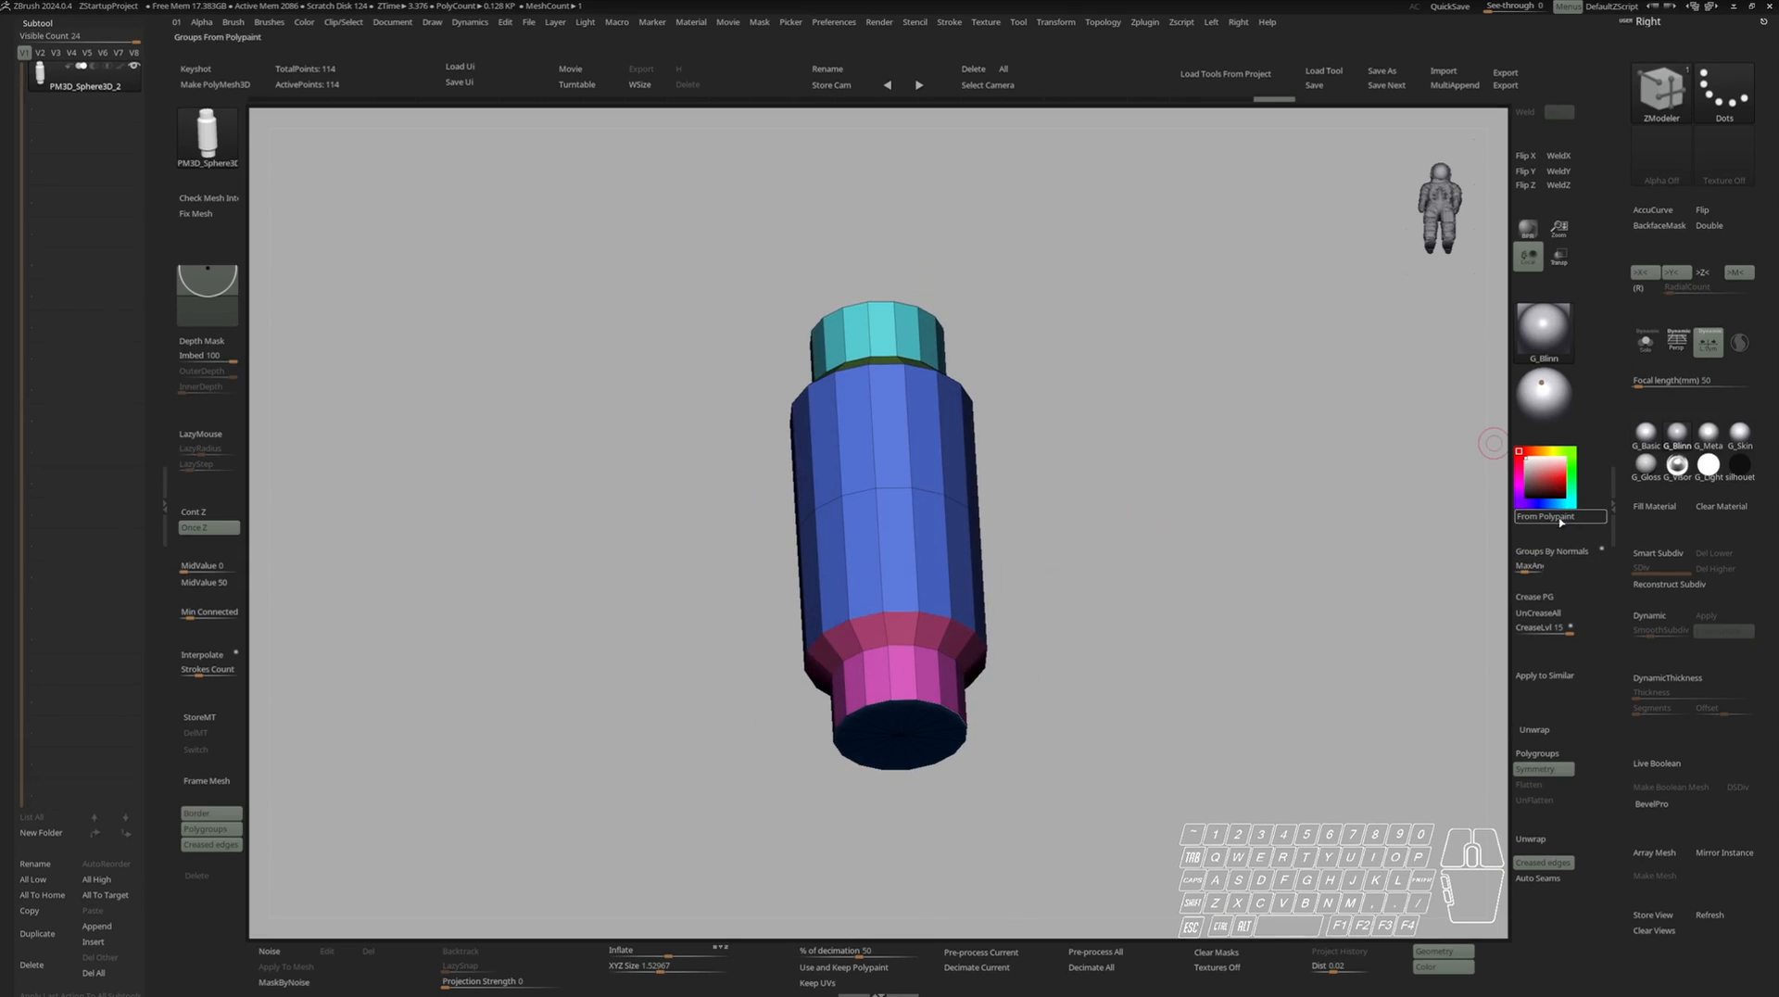
left_click(1543, 600)
right_click_drag(1057, 519, 1490, 541)
Hide the polyframe, turn on dynamic subdivision for the cylinder and raise its smooth subdivision level.
key("shift+f")
left_click(1664, 616)
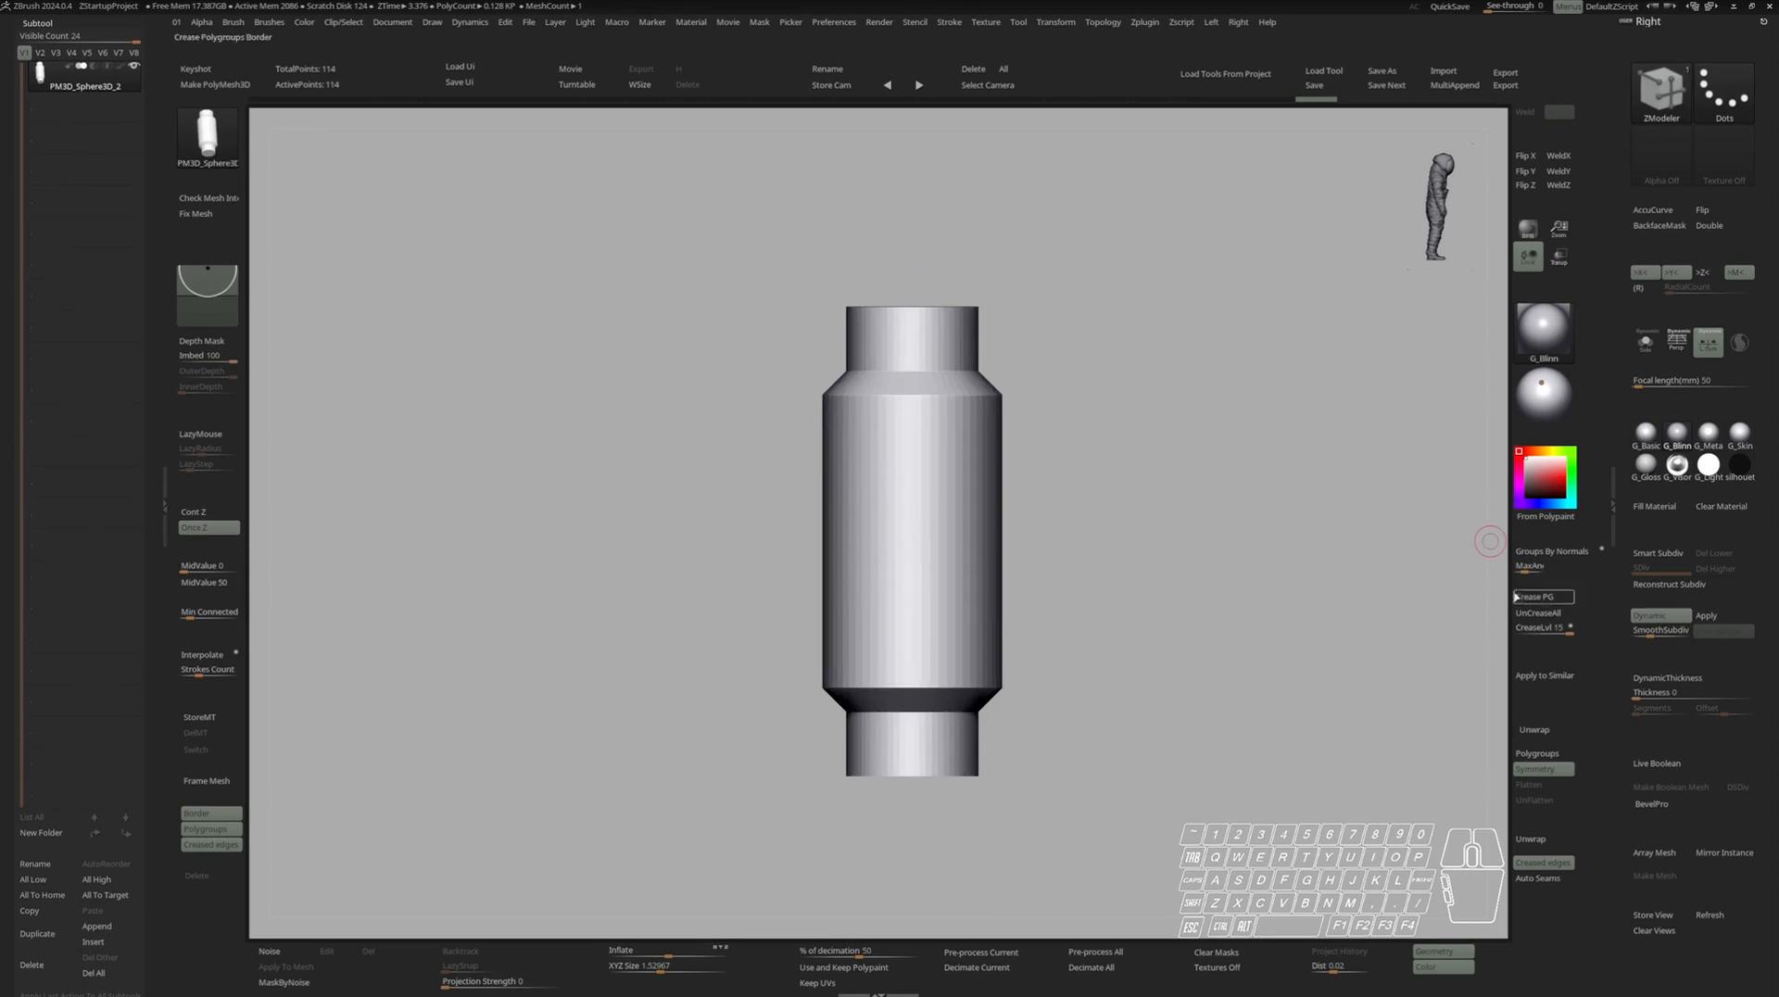
right_click_drag(1205, 579, 1207, 556)
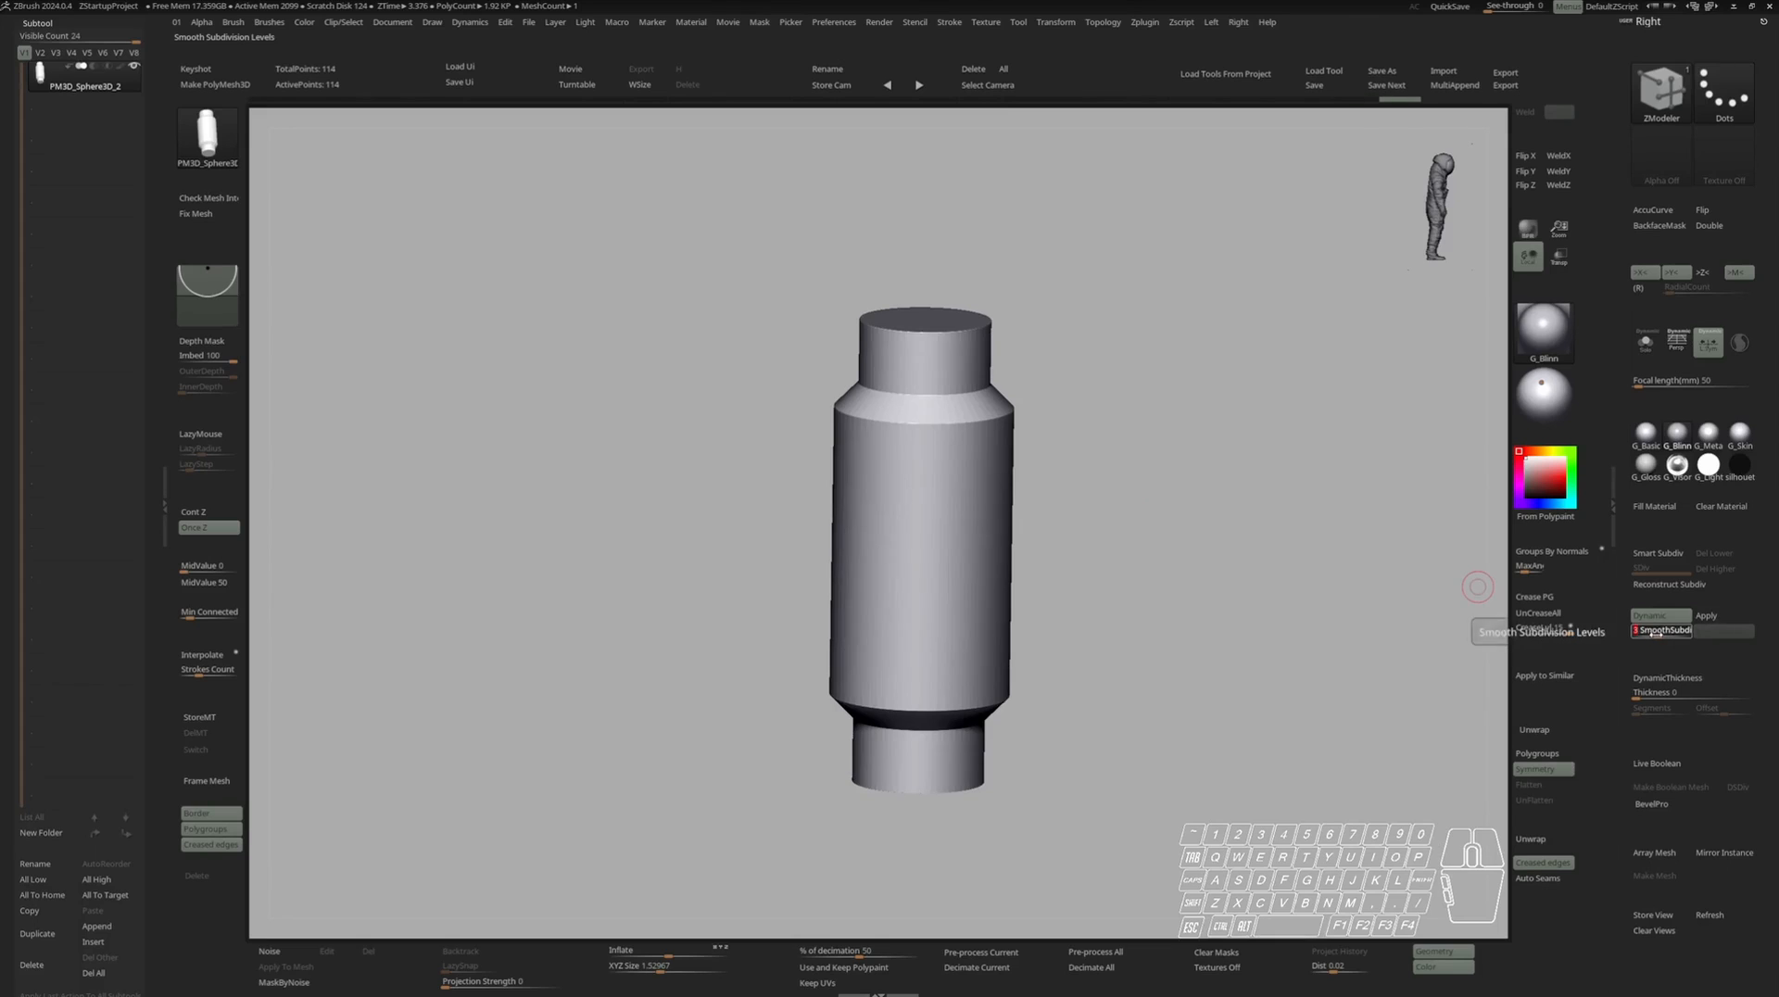
key("Return")
right_click_drag(1070, 448, 1066, 509, "ctrl")
right_click_drag(1066, 510, 1064, 563)
key("space")
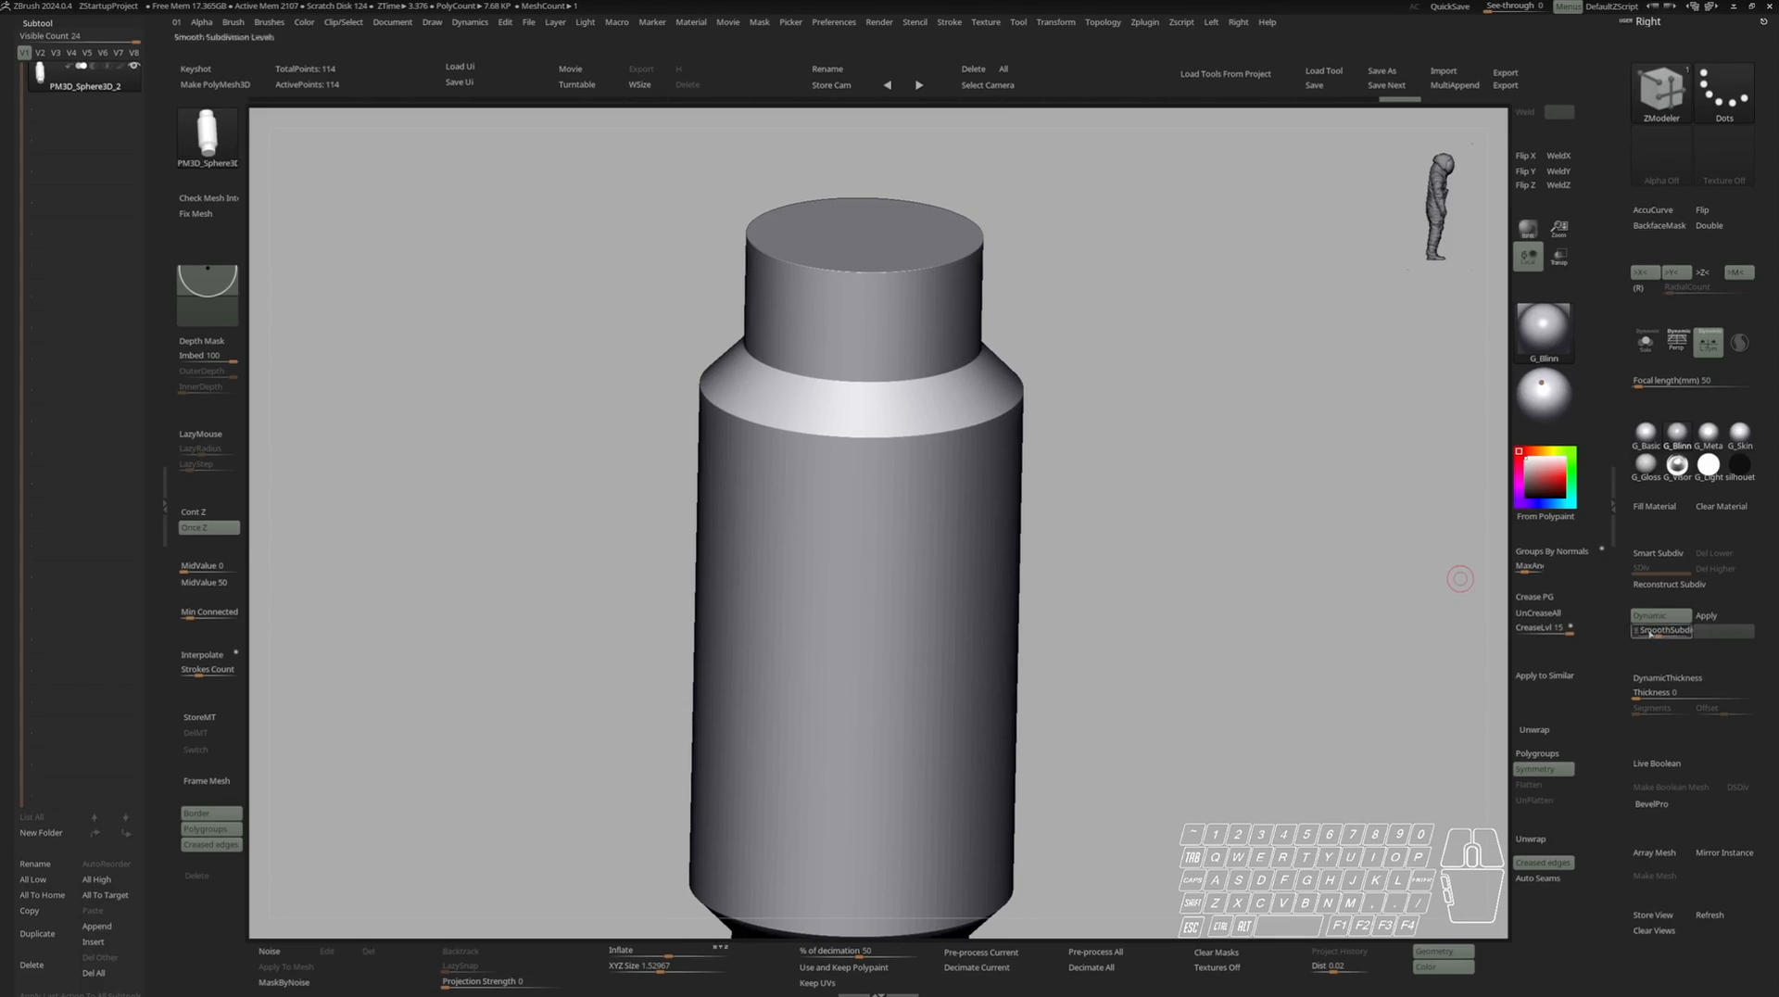
Set the crease level to 4 and raise the smooth subdivision level further to soften the cylinder's creased edges.
left_click_drag(1543, 627, 1525, 629)
left_click(1537, 628)
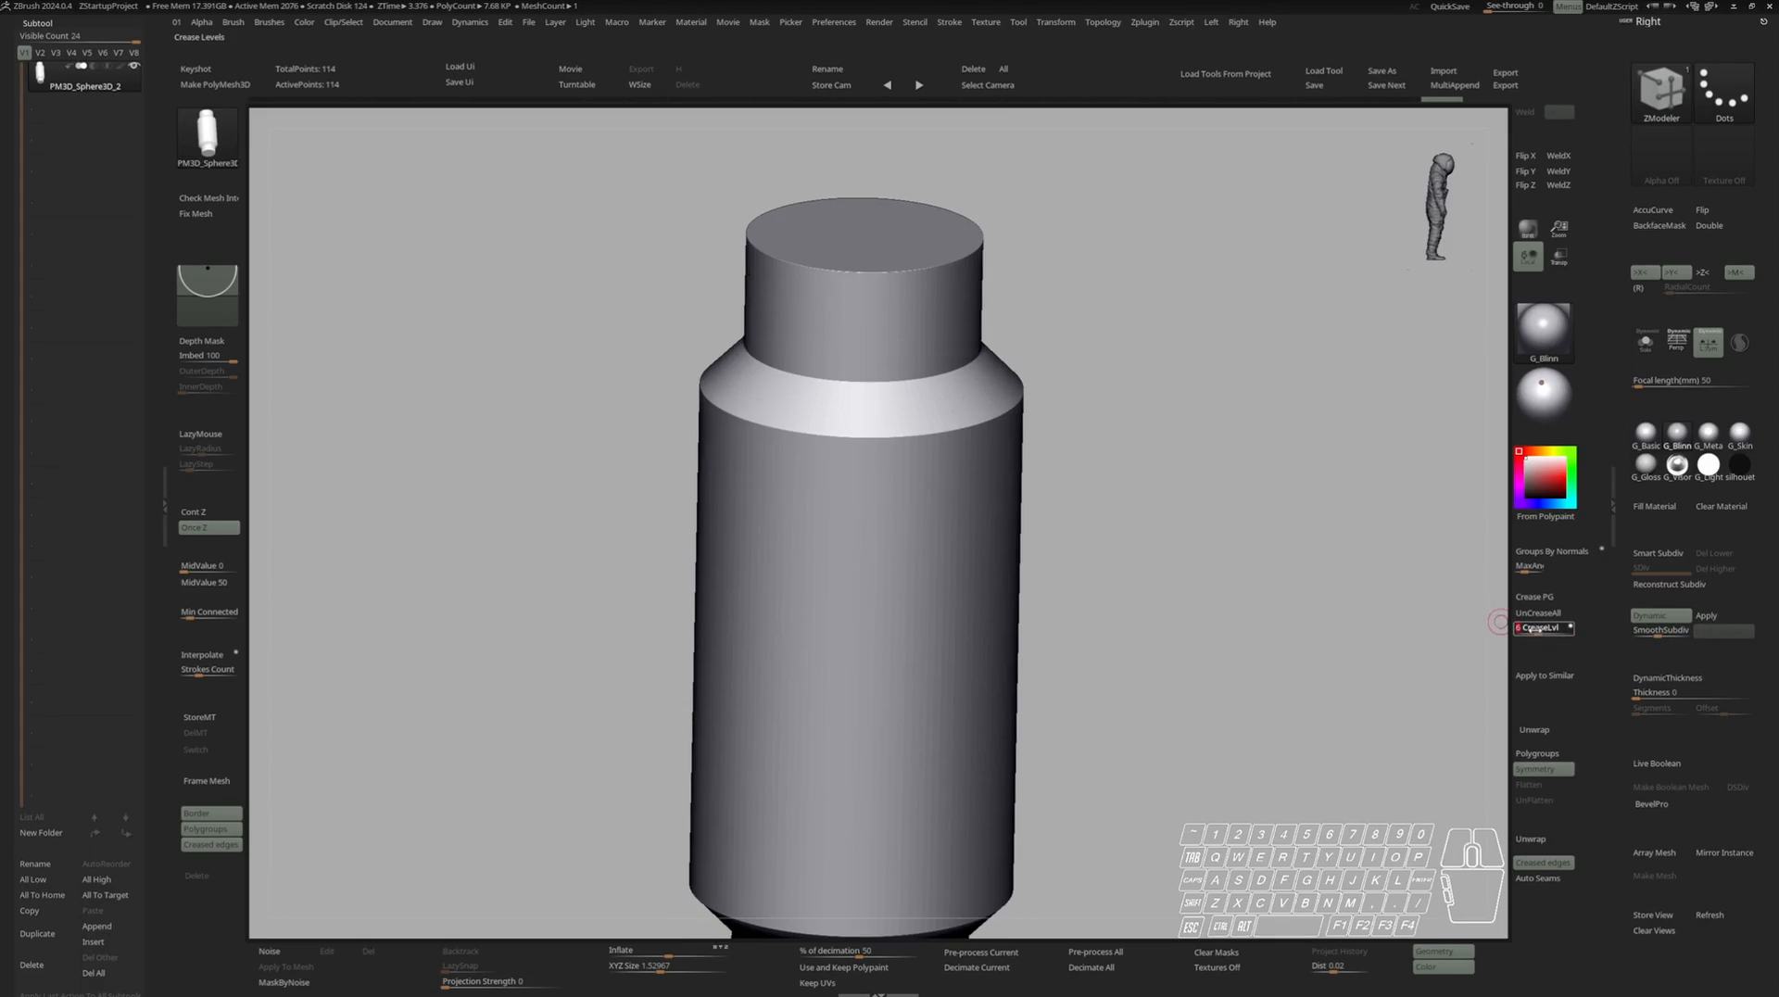
left_click(1673, 632)
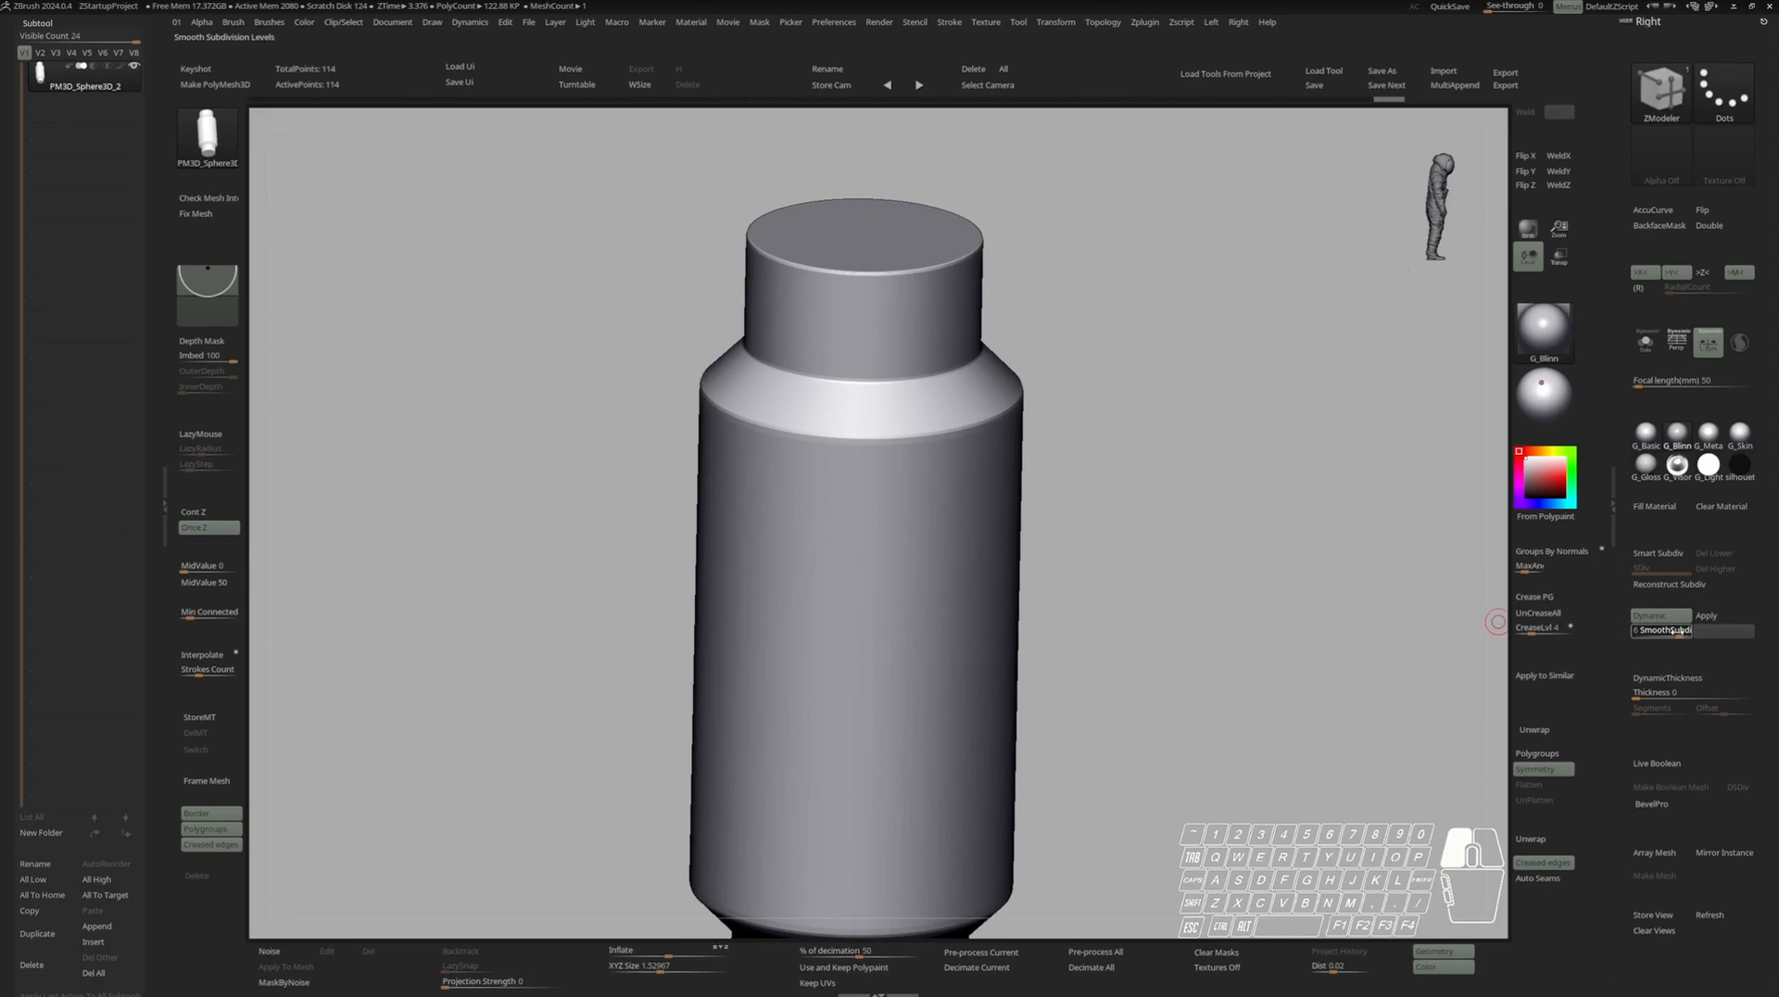
key("Return")
left_click_drag(1298, 596, 1109, 375)
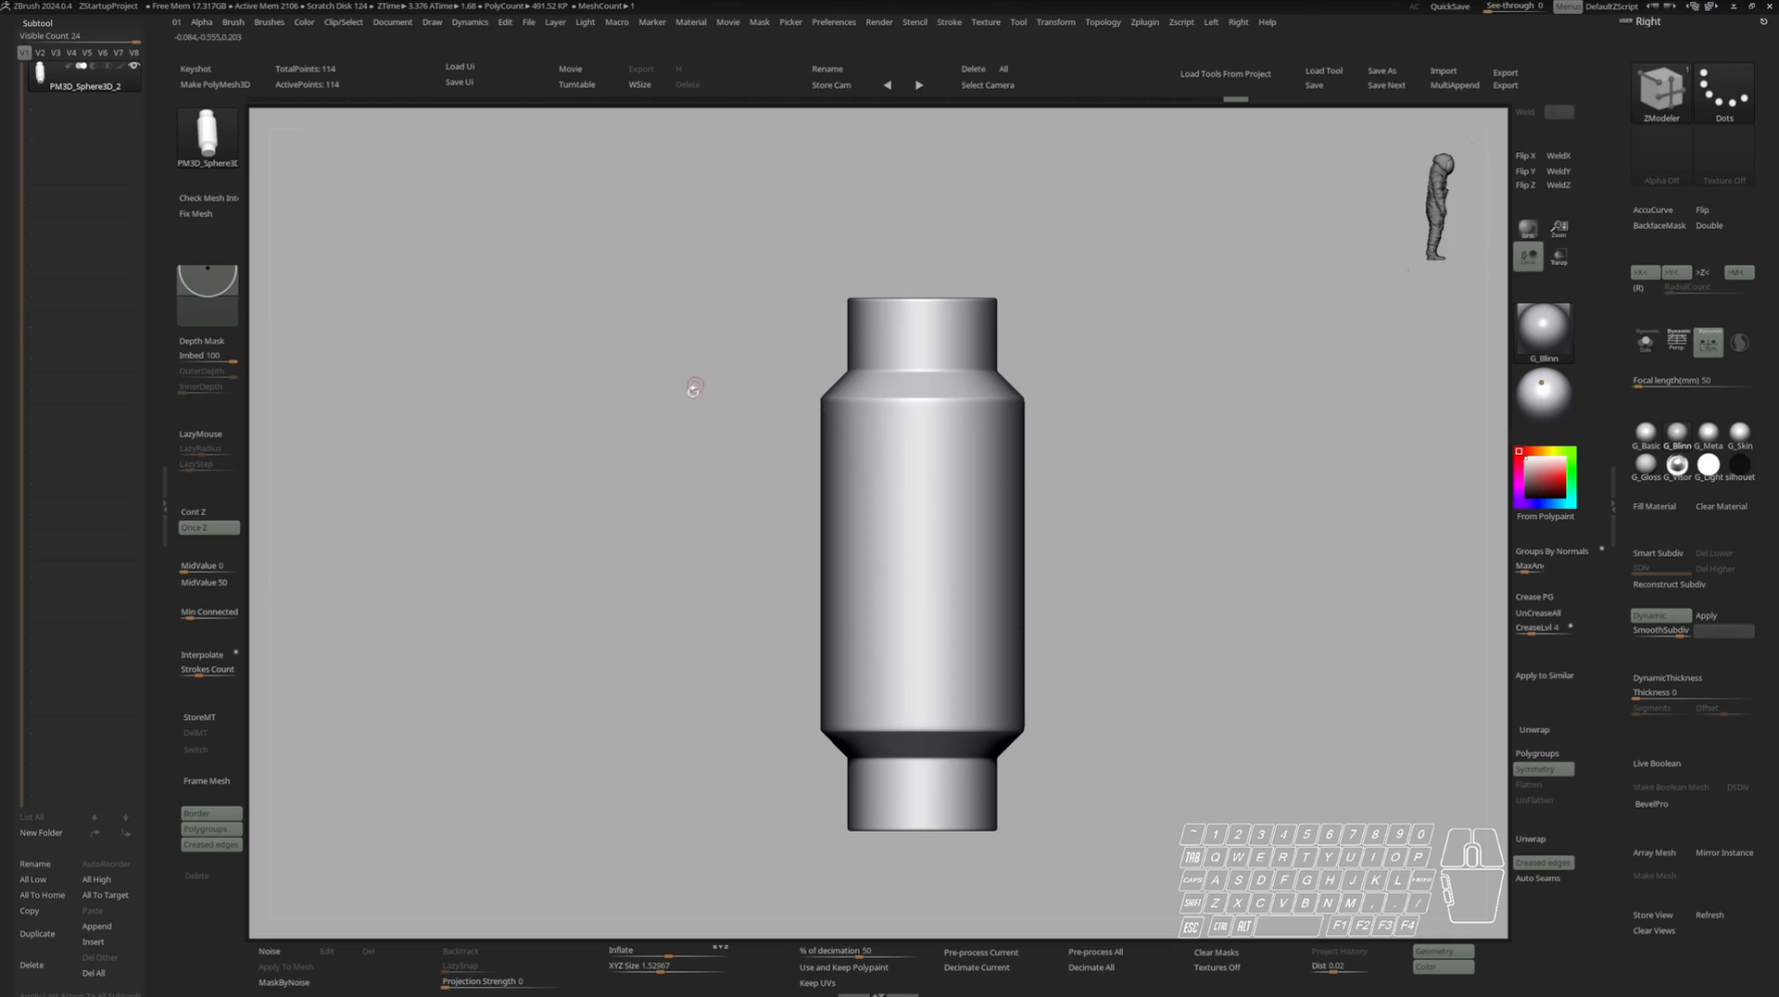
Duplicate the cylinder subtool and move the copy straight up so its lower neck meets the original's upper neck.
key("ctrl+shift+d")
key("w")
mouse_move(1089, 557)
right_mouse_down("ctrl")
mouse_move(1135, 639)
mouse_move(1094, 584)
right_mouse_up("ctrl")
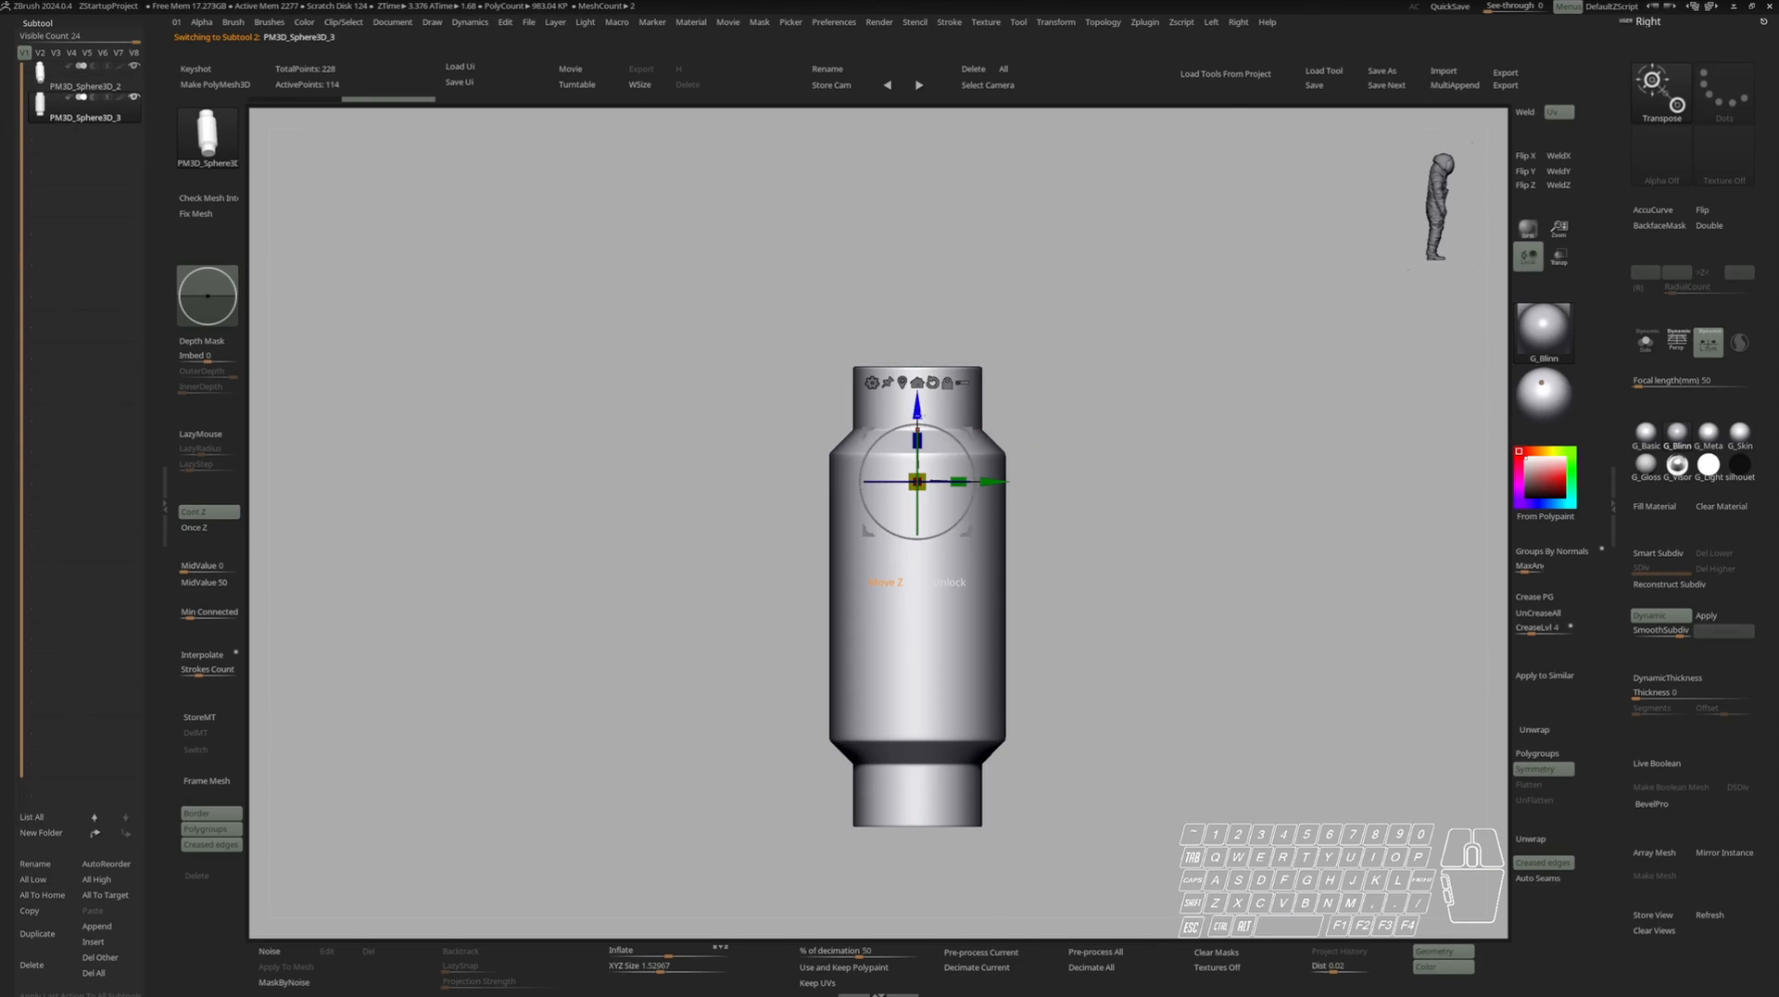
mouse_move(920, 416)
right_mouse_down("shift")
mouse_move(1008, 410)
mouse_move(898, 433)
right_mouse_up("shift")
left_click_drag(898, 432, 919, 37)
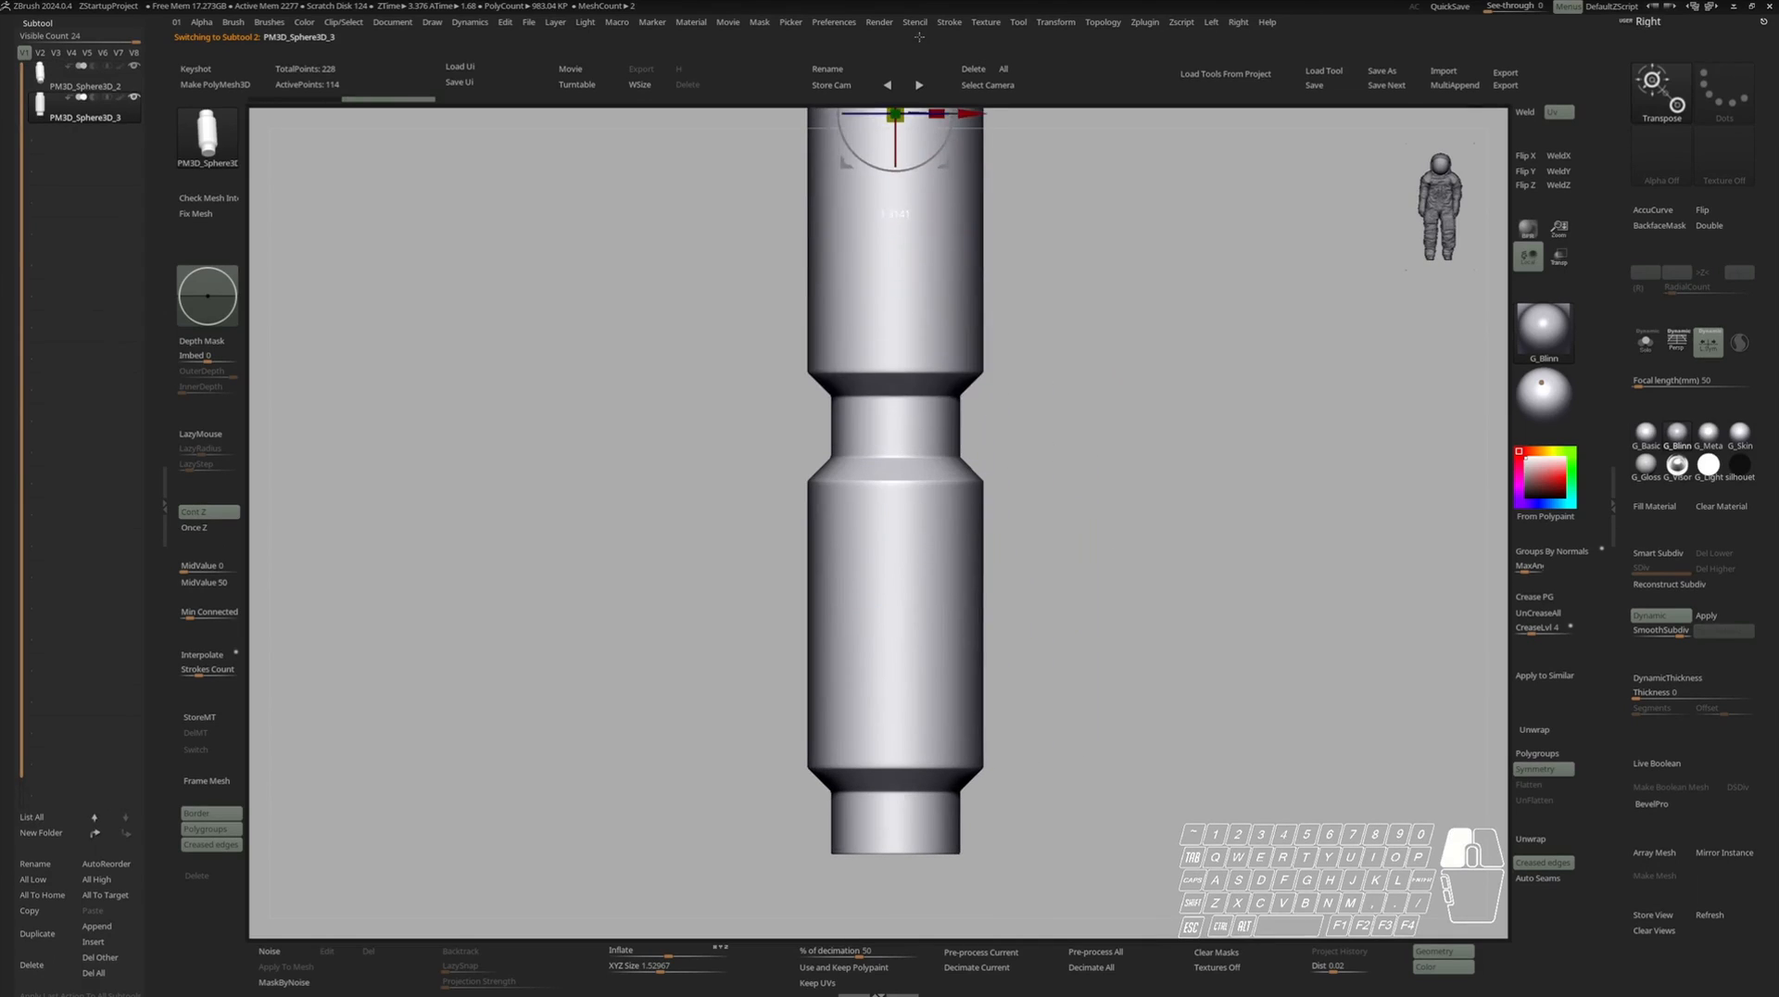
Show the polyframe on the upper copy and turn off its dynamic subdivision.
key("q")
key("shift+f")
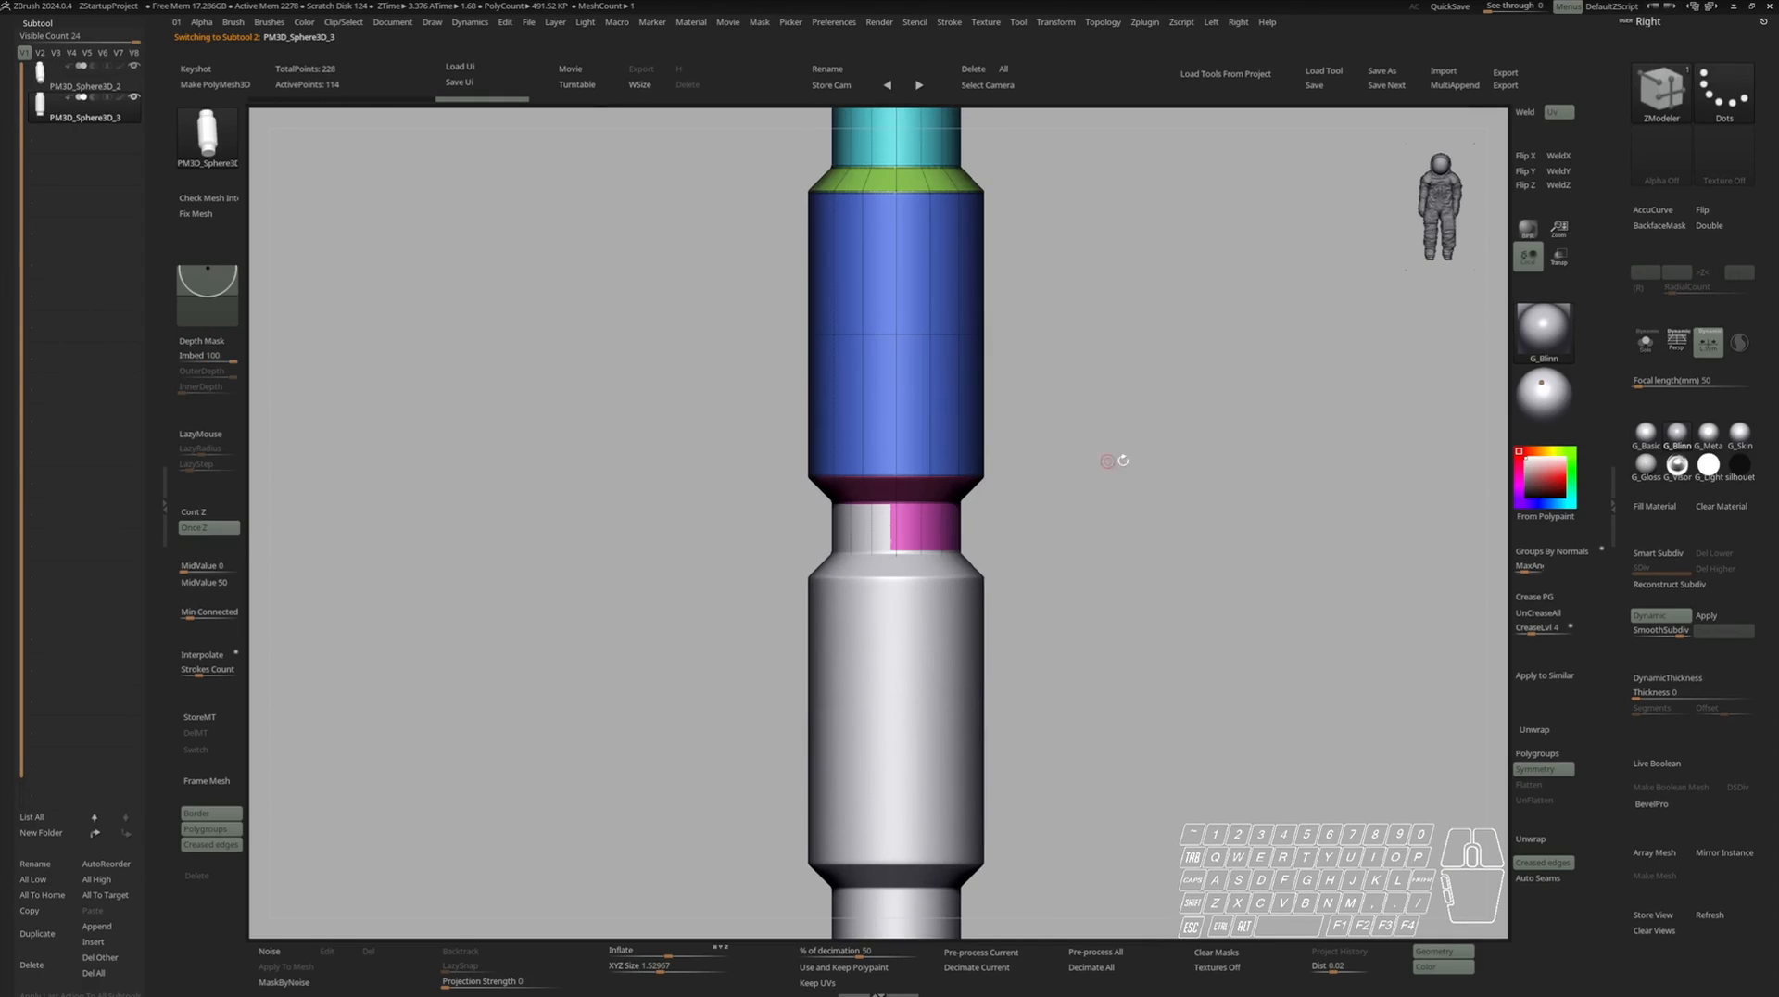
left_click(1643, 616)
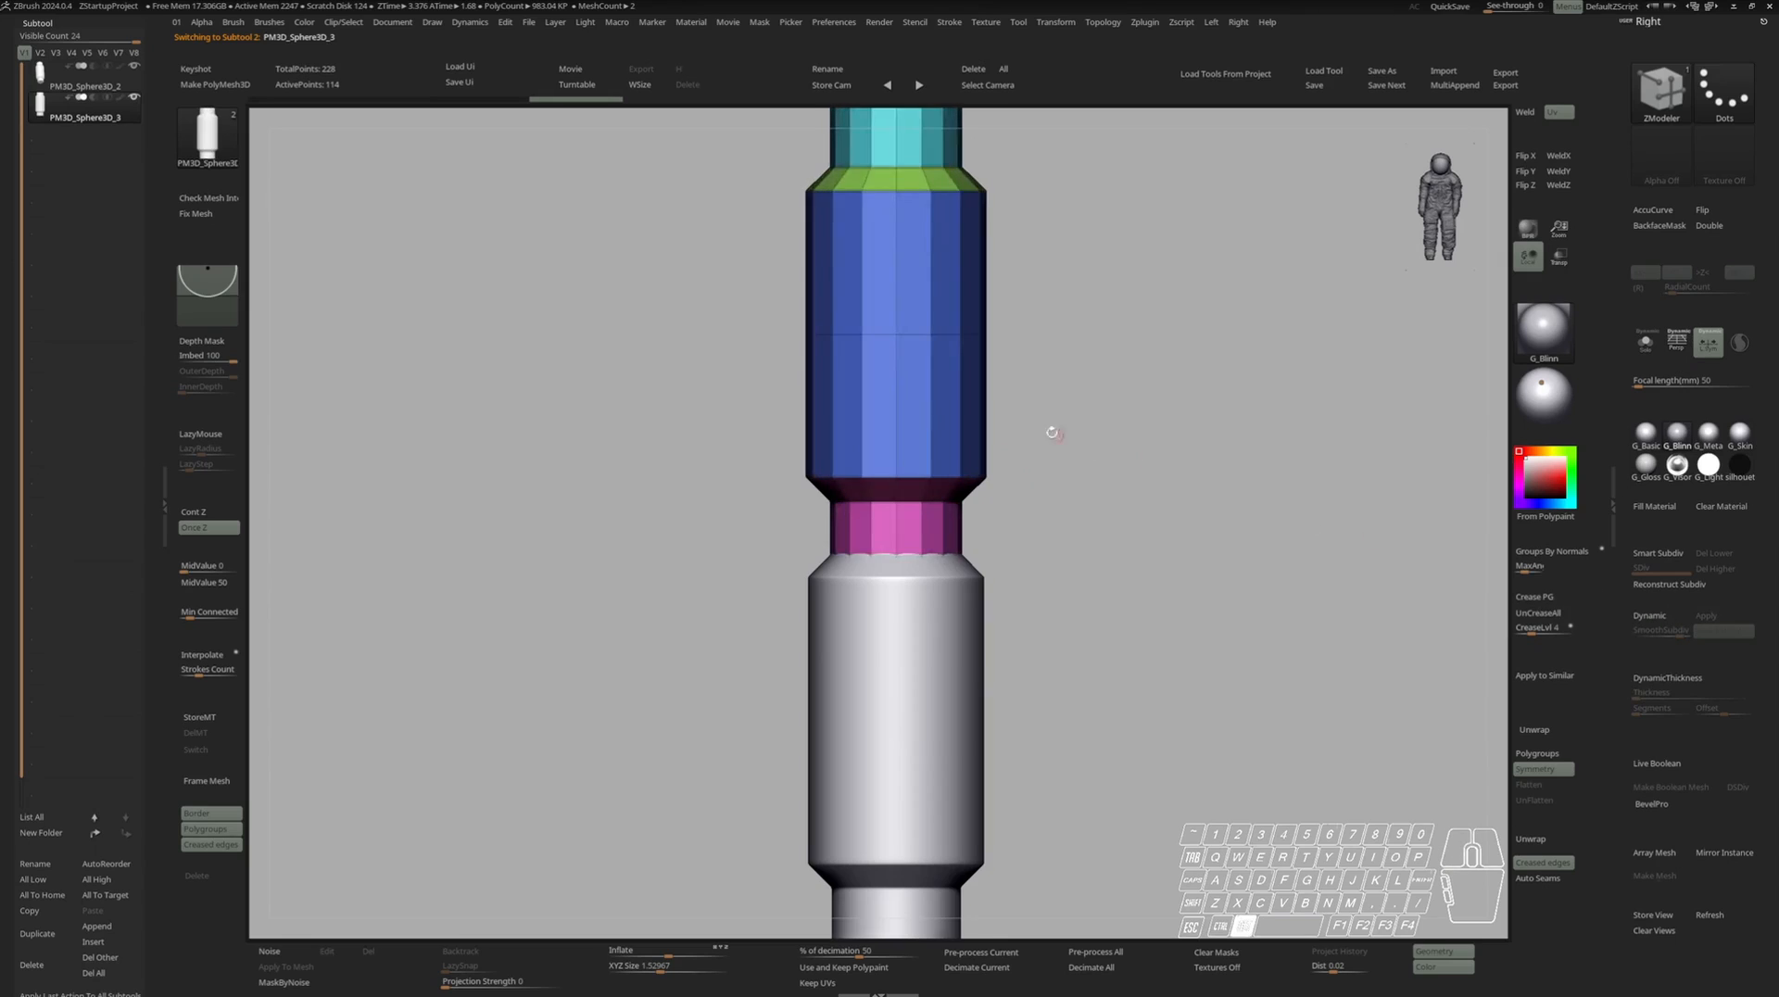
right_click_drag(1052, 433, 1056, 499, "alt")
mouse_move(1056, 499)
right_mouse_down("ctrl")
mouse_move(1066, 465)
mouse_move(1072, 524)
right_mouse_up("ctrl")
Remove the upper half of the copy, keeping only its lower body, taper and neck, and isolate it.
key("r")
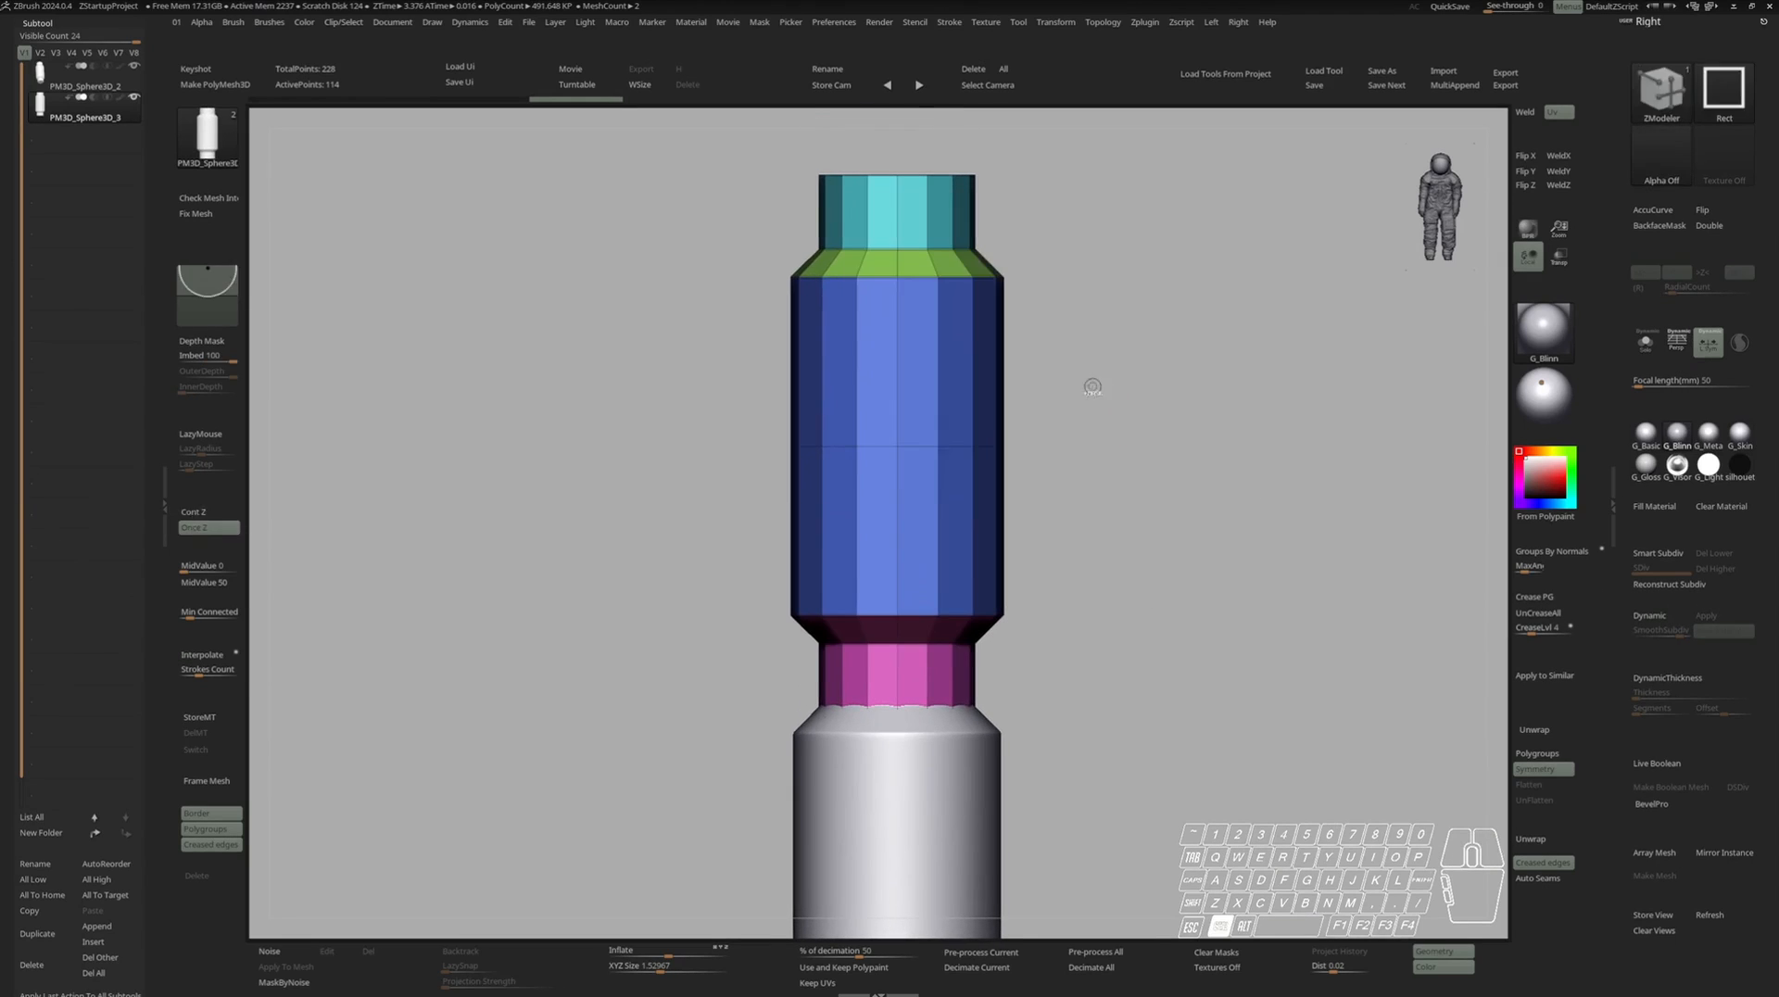
mouse_move(653, 260)
left_mouse_down("ctrl+shift")
mouse_move(1187, 438)
mouse_move(1164, 425)
left_mouse_up("ctrl+shift")
key("alt+s")
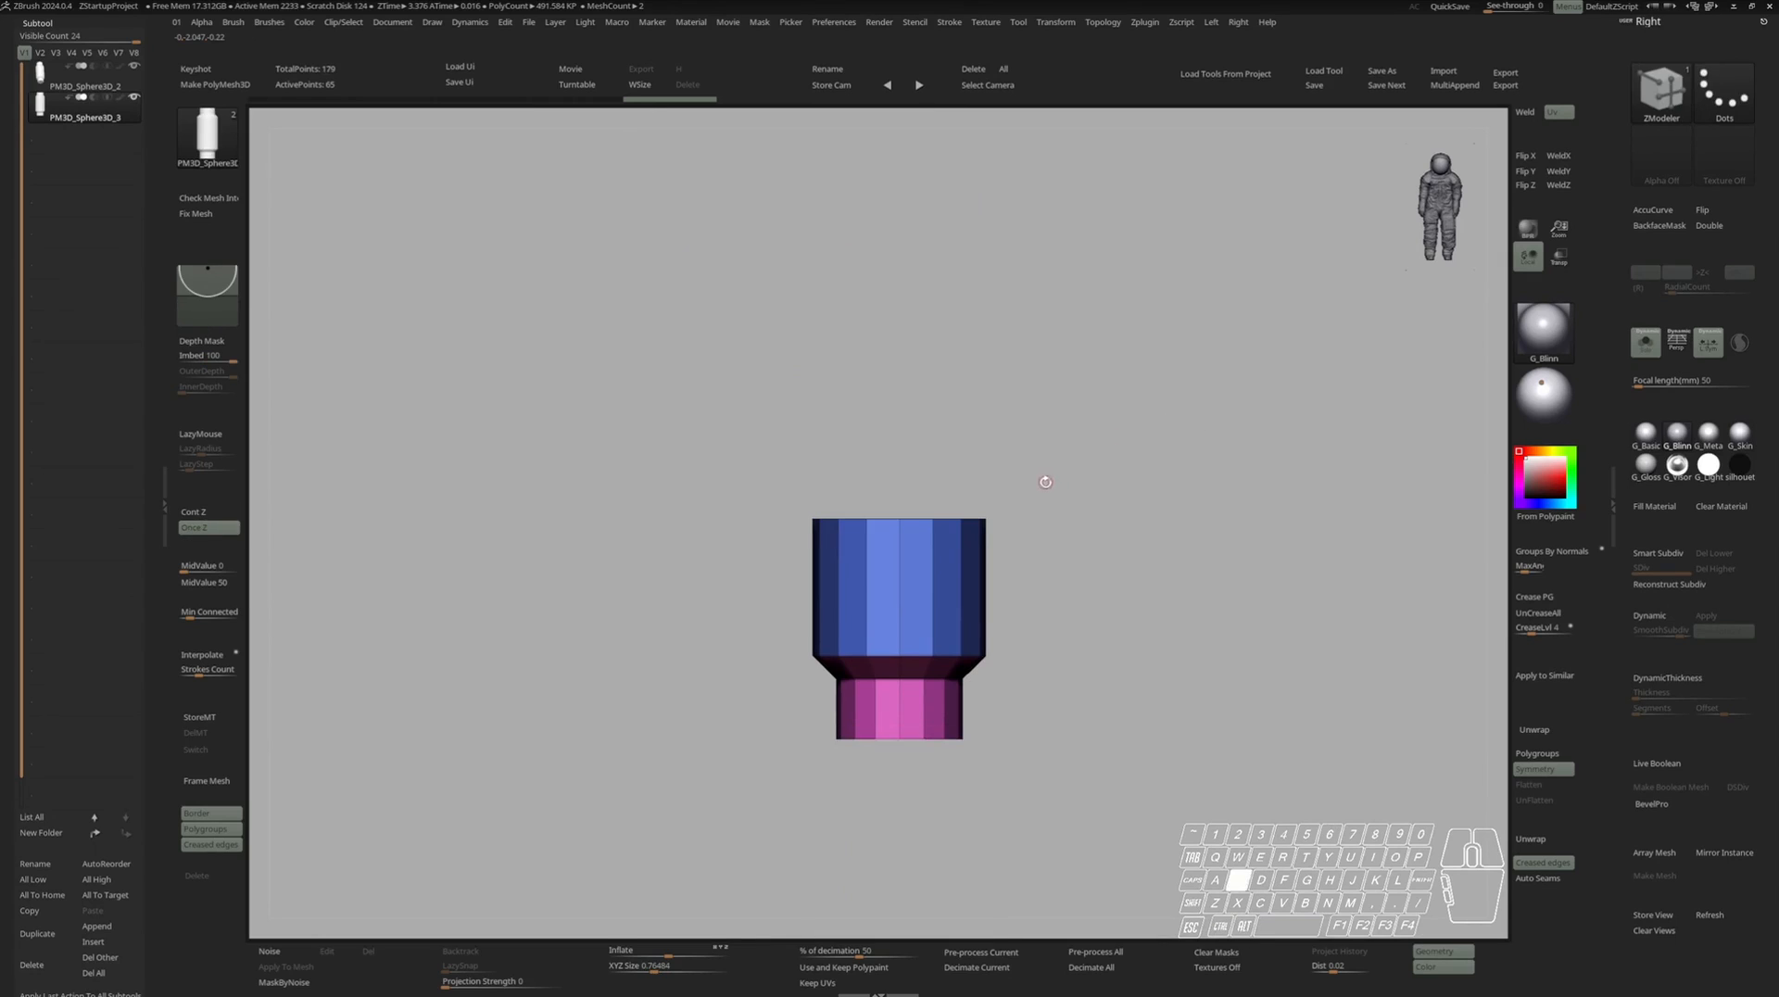
Turn on double-sided display and close the copy's open top with the ZModeler edge action Close, Convex Hole.
right_click_drag(1044, 481, 1050, 516)
right_click_drag(1050, 517, 1079, 554, "ctrl")
right_click_drag(1080, 554, 1171, 481, "alt")
key("b")
key("z")
key("m")
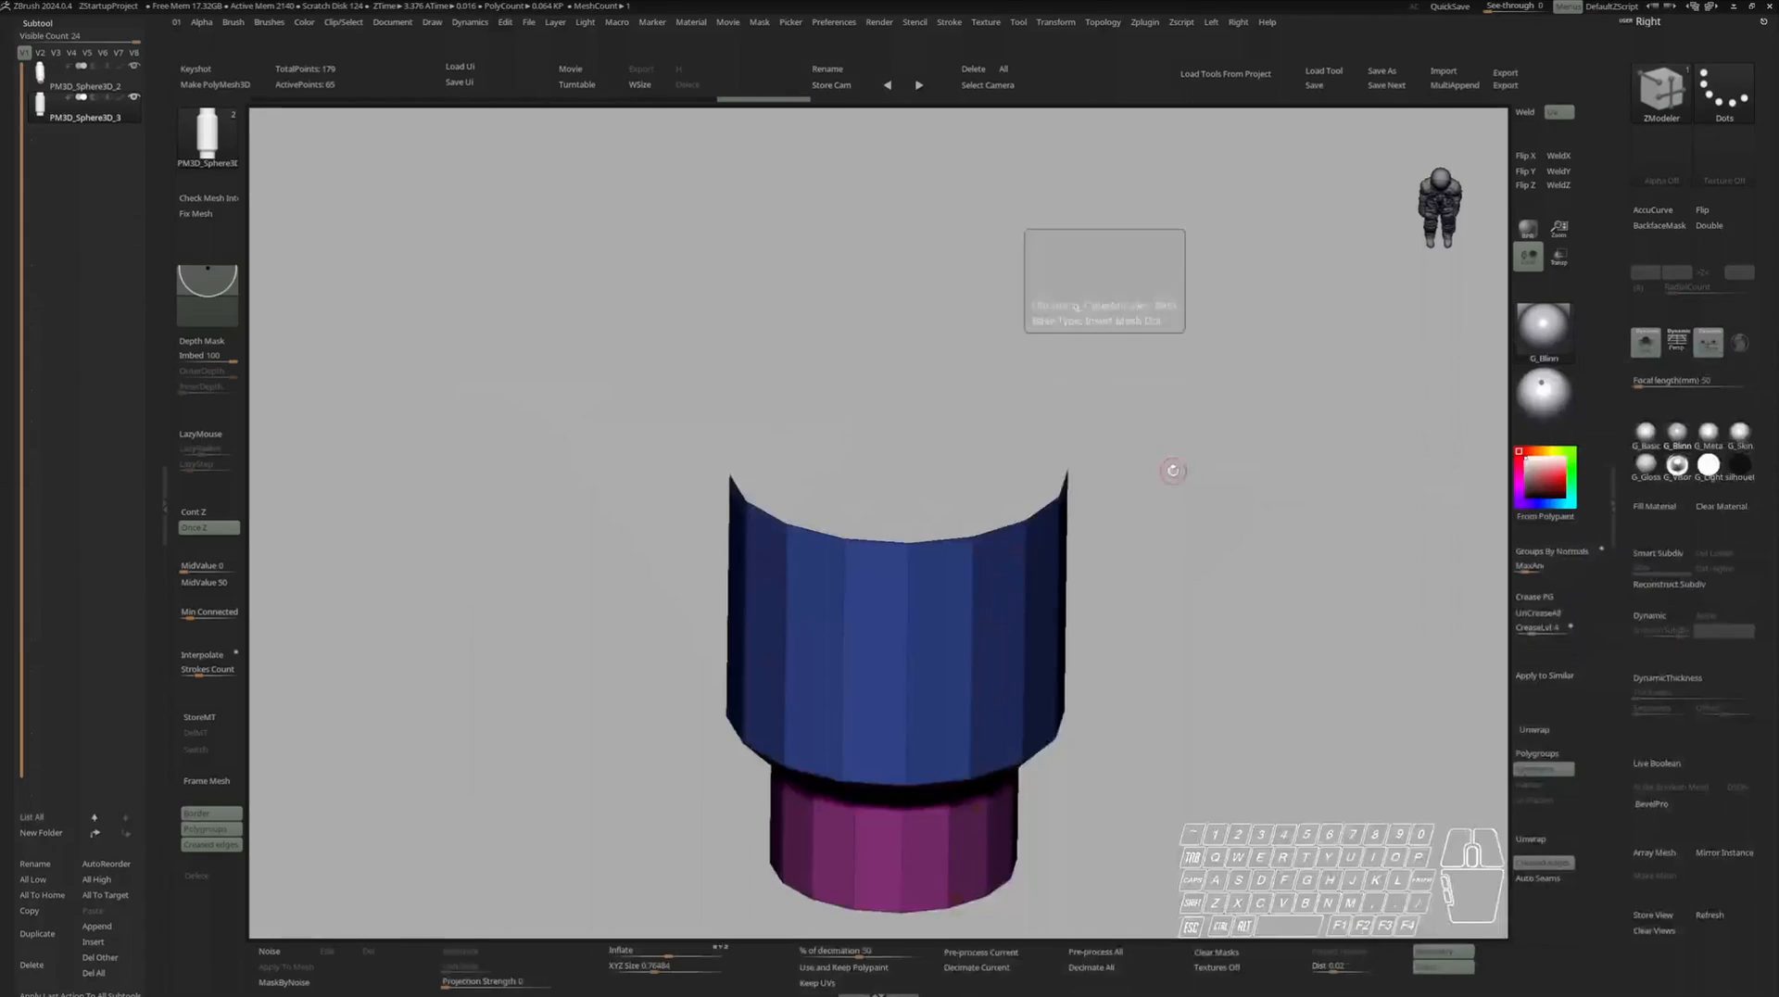
mouse_move(1044, 536)
right_mouse_down("alt")
mouse_move(1124, 480)
mouse_move(1141, 516)
right_mouse_up("alt")
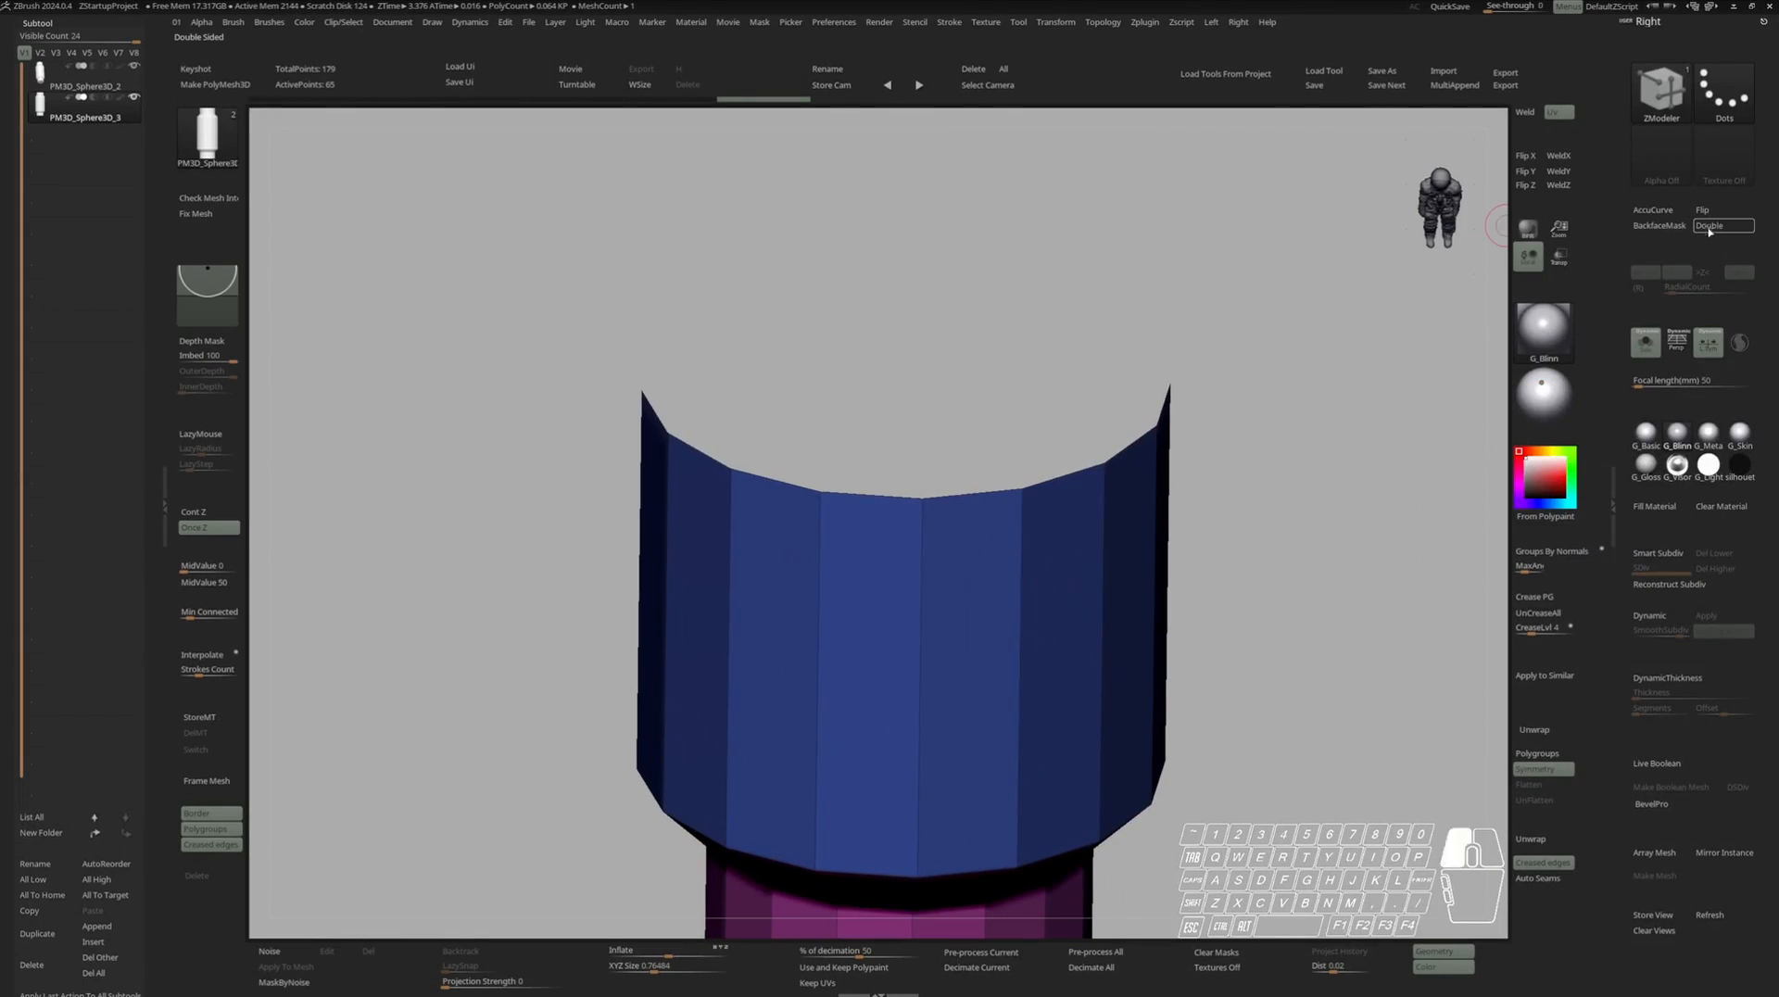
left_click(1710, 227)
key("space")
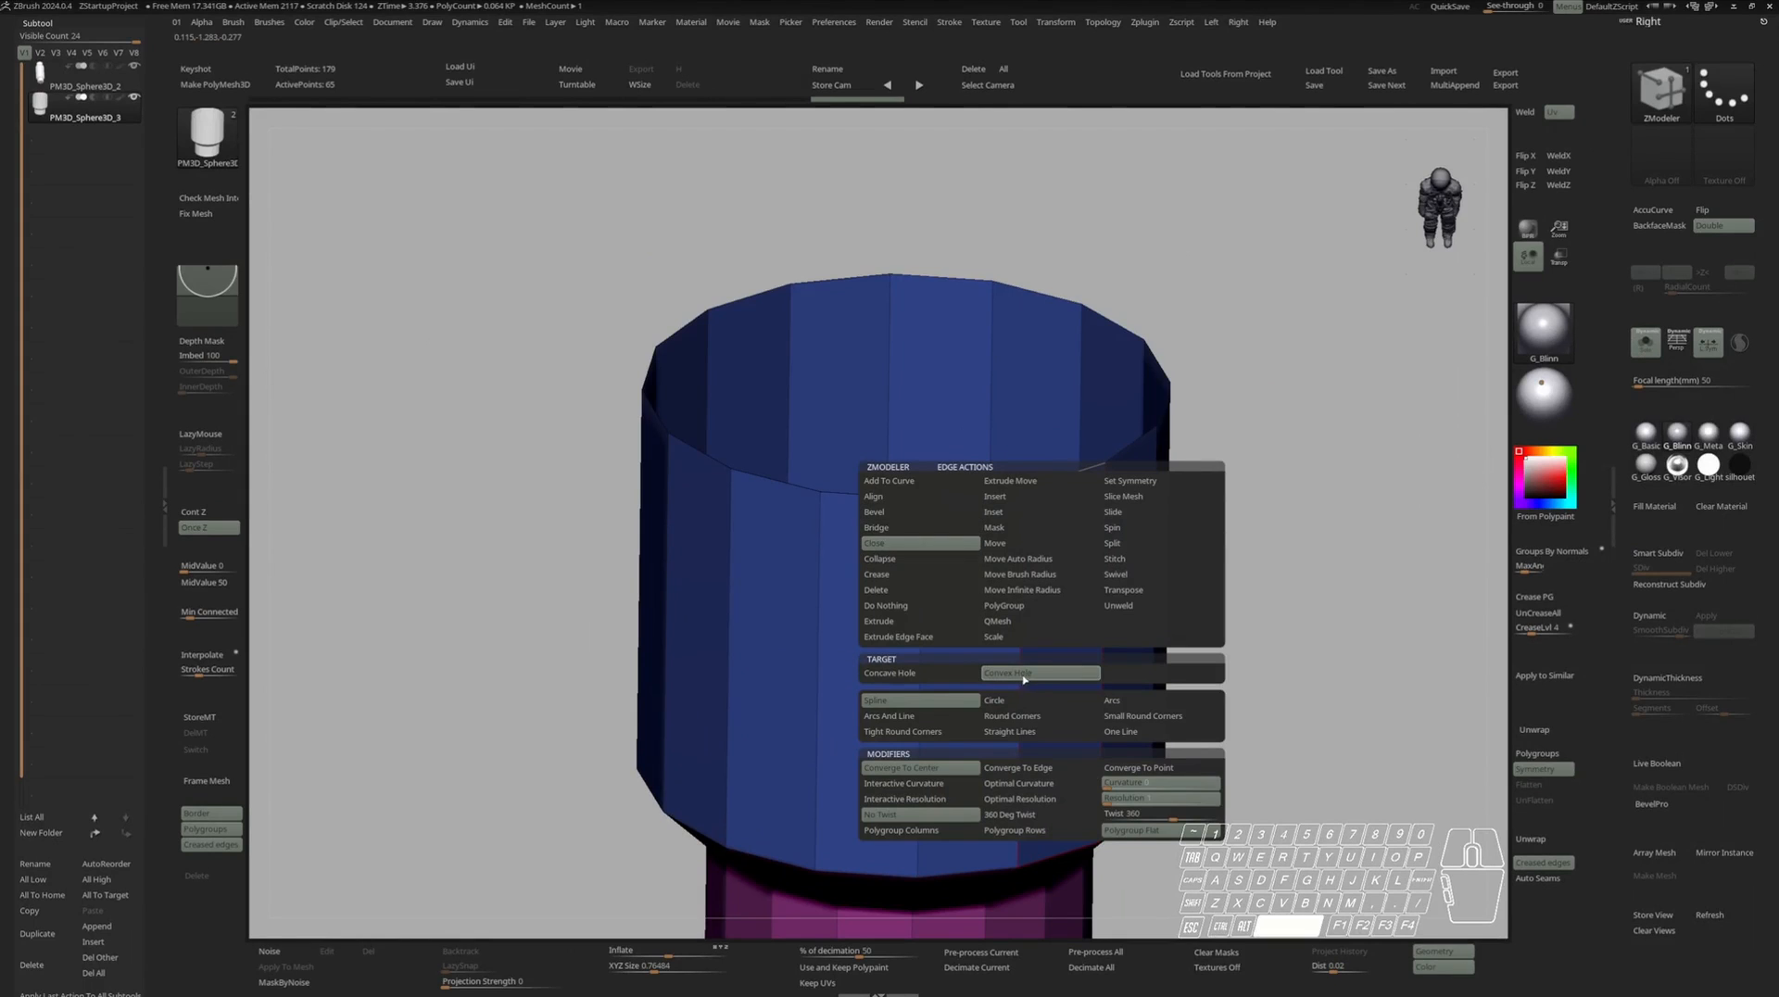
left_click(997, 621)
left_click(1047, 485)
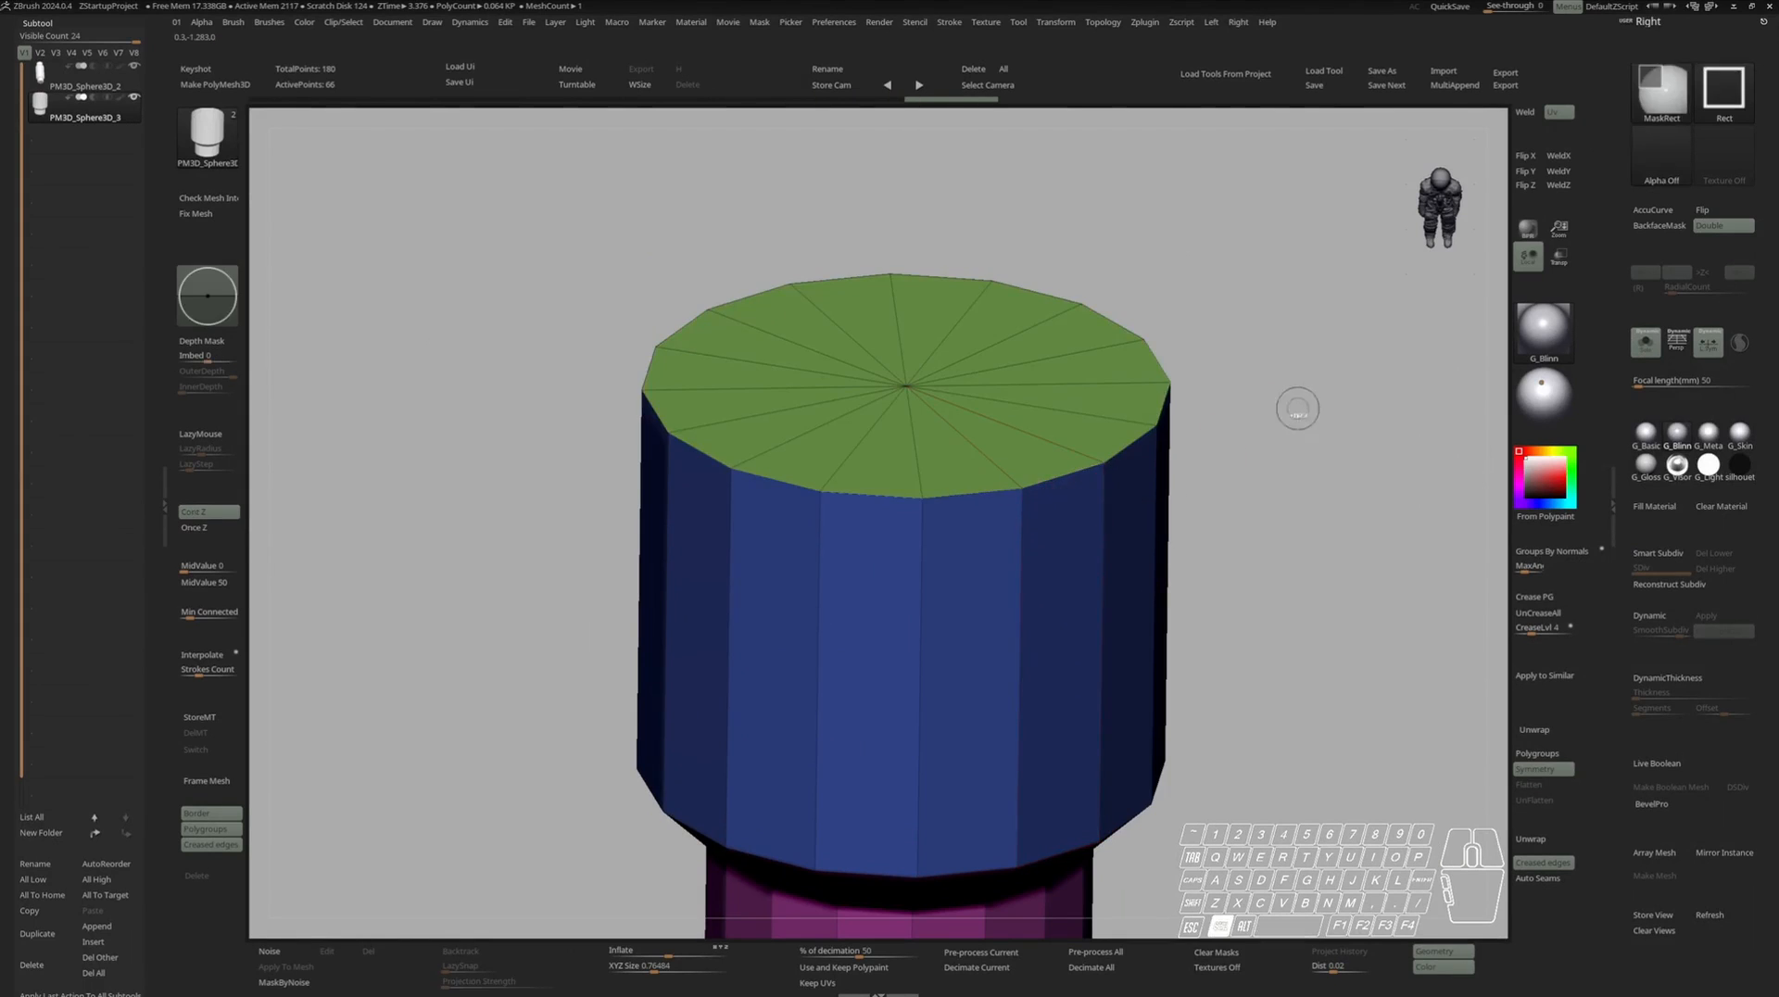
Insert a Cylinder Extended mesh from IMM Primitives at the centre of the copy's closed top.
right_click_drag(1295, 405, 1195, 387, "ctrl")
right_click_drag(1195, 388, 1126, 442)
key("b")
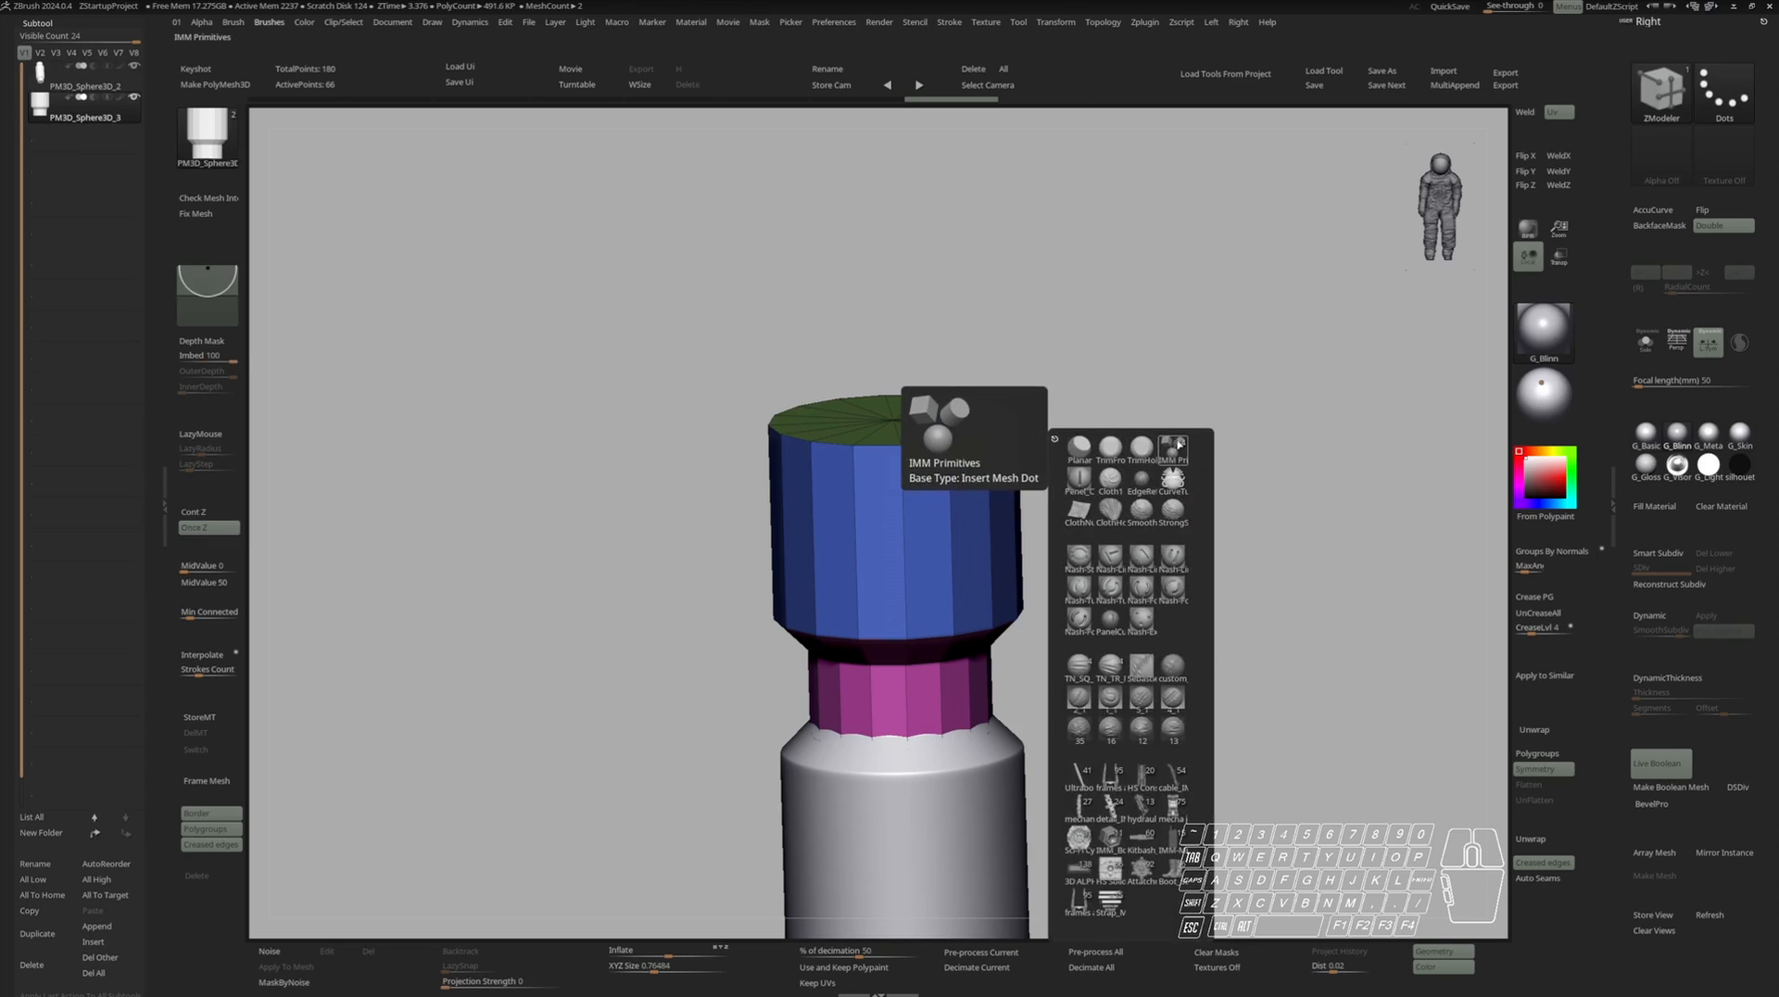
left_click(1172, 451)
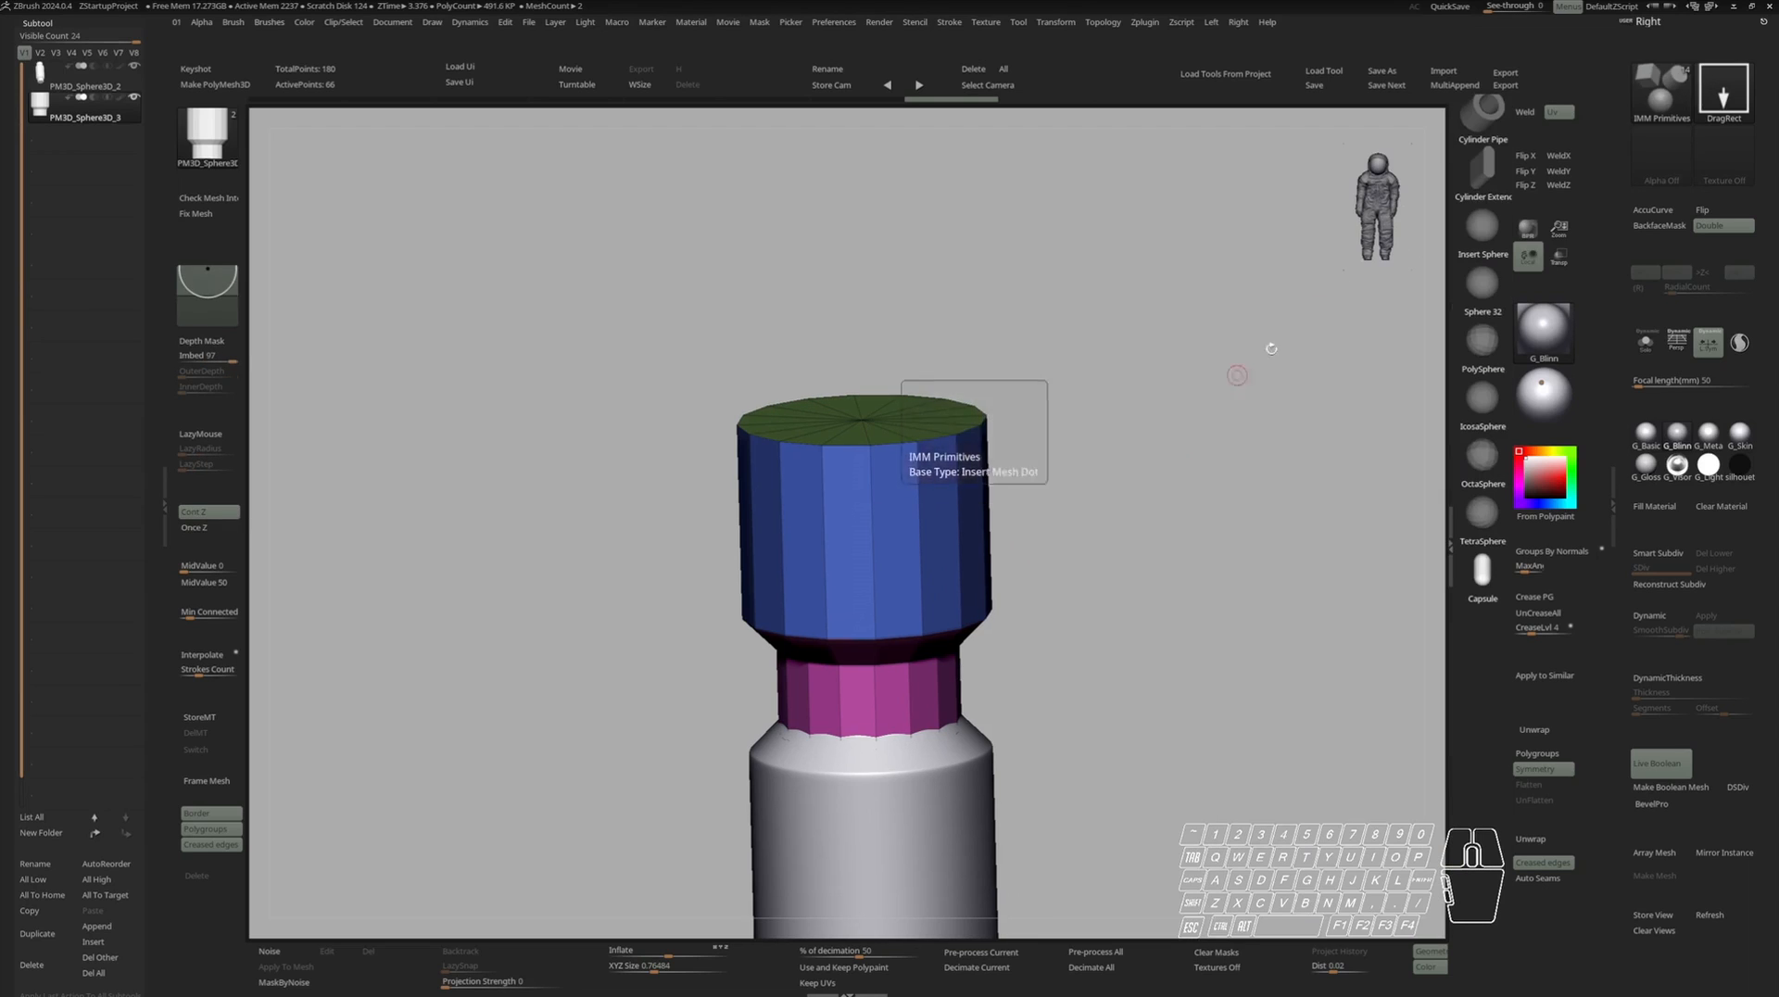
left_click(1487, 171)
right_click_drag(878, 410, 930, 538, "shift")
left_click_drag(927, 532, 1175, 498, "shift")
Rotate the inserted mesh 90 degrees about its own centre and lower it over the copy's body.
right_click_drag(1145, 537, 1122, 487, "shift")
right_click_drag(1001, 528, 1012, 684, "ctrl")
right_click_drag(1012, 684, 909, 508, "alt")
key("w")
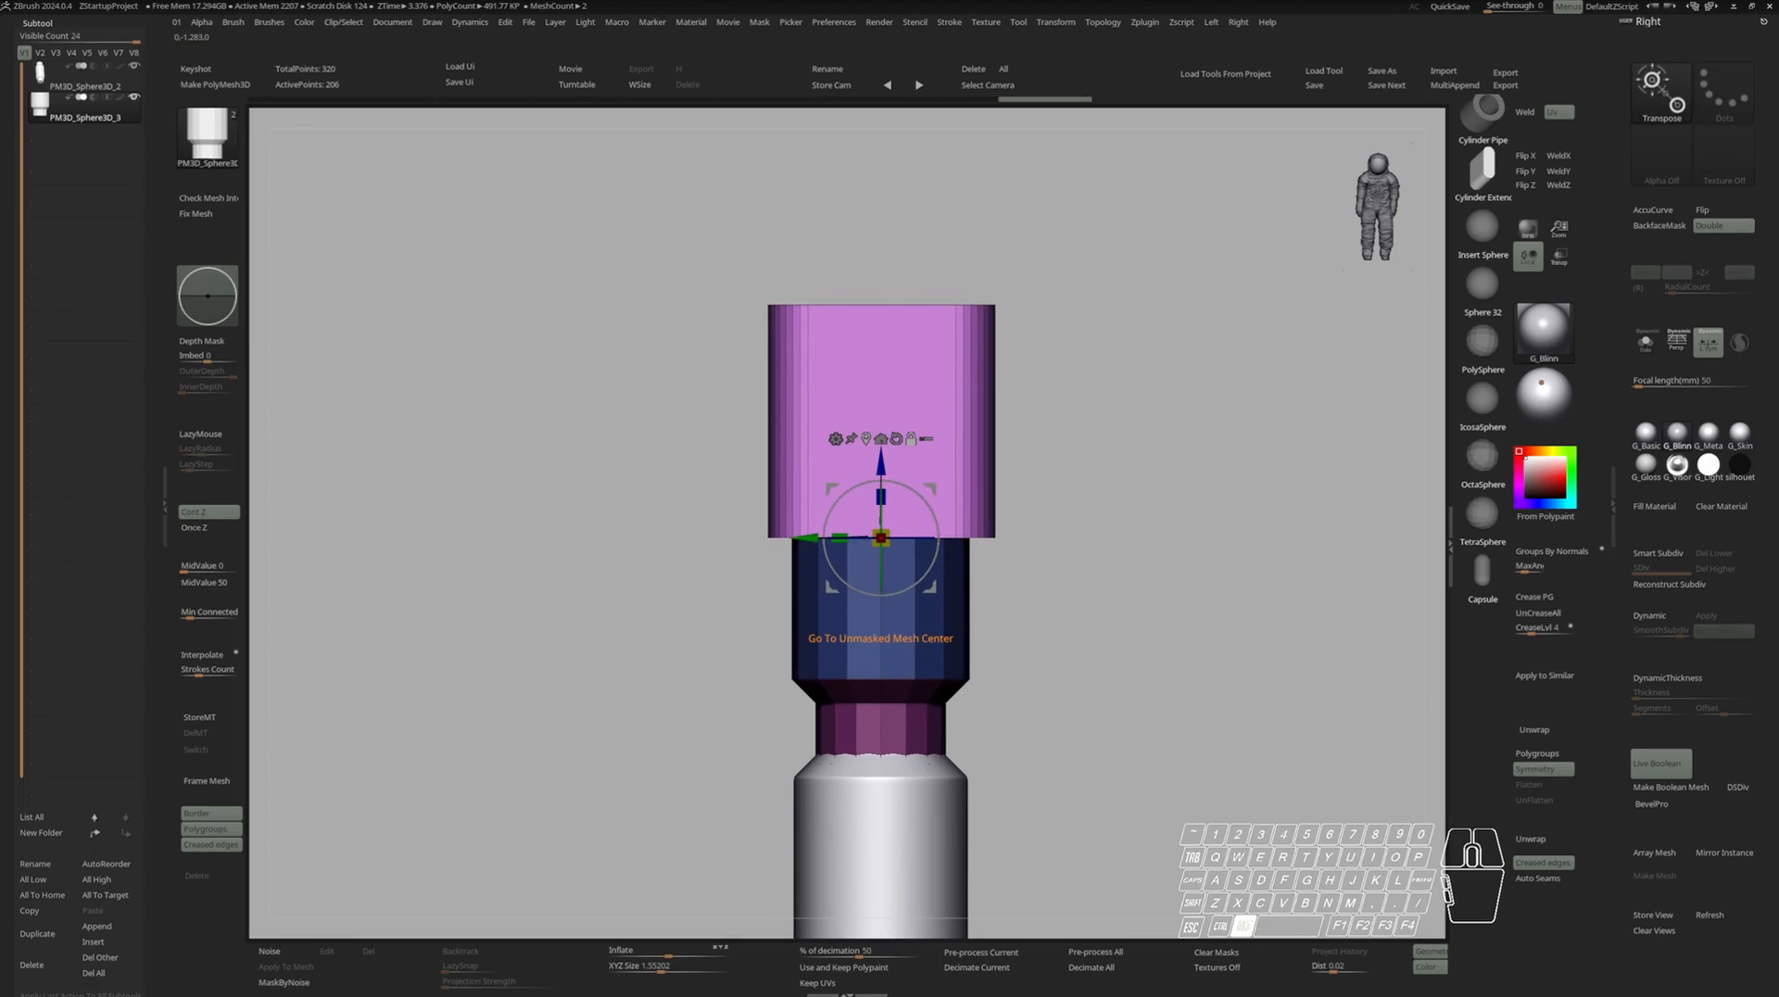
left_click(881, 438)
left_click_drag(938, 409, 857, 308, "shift")
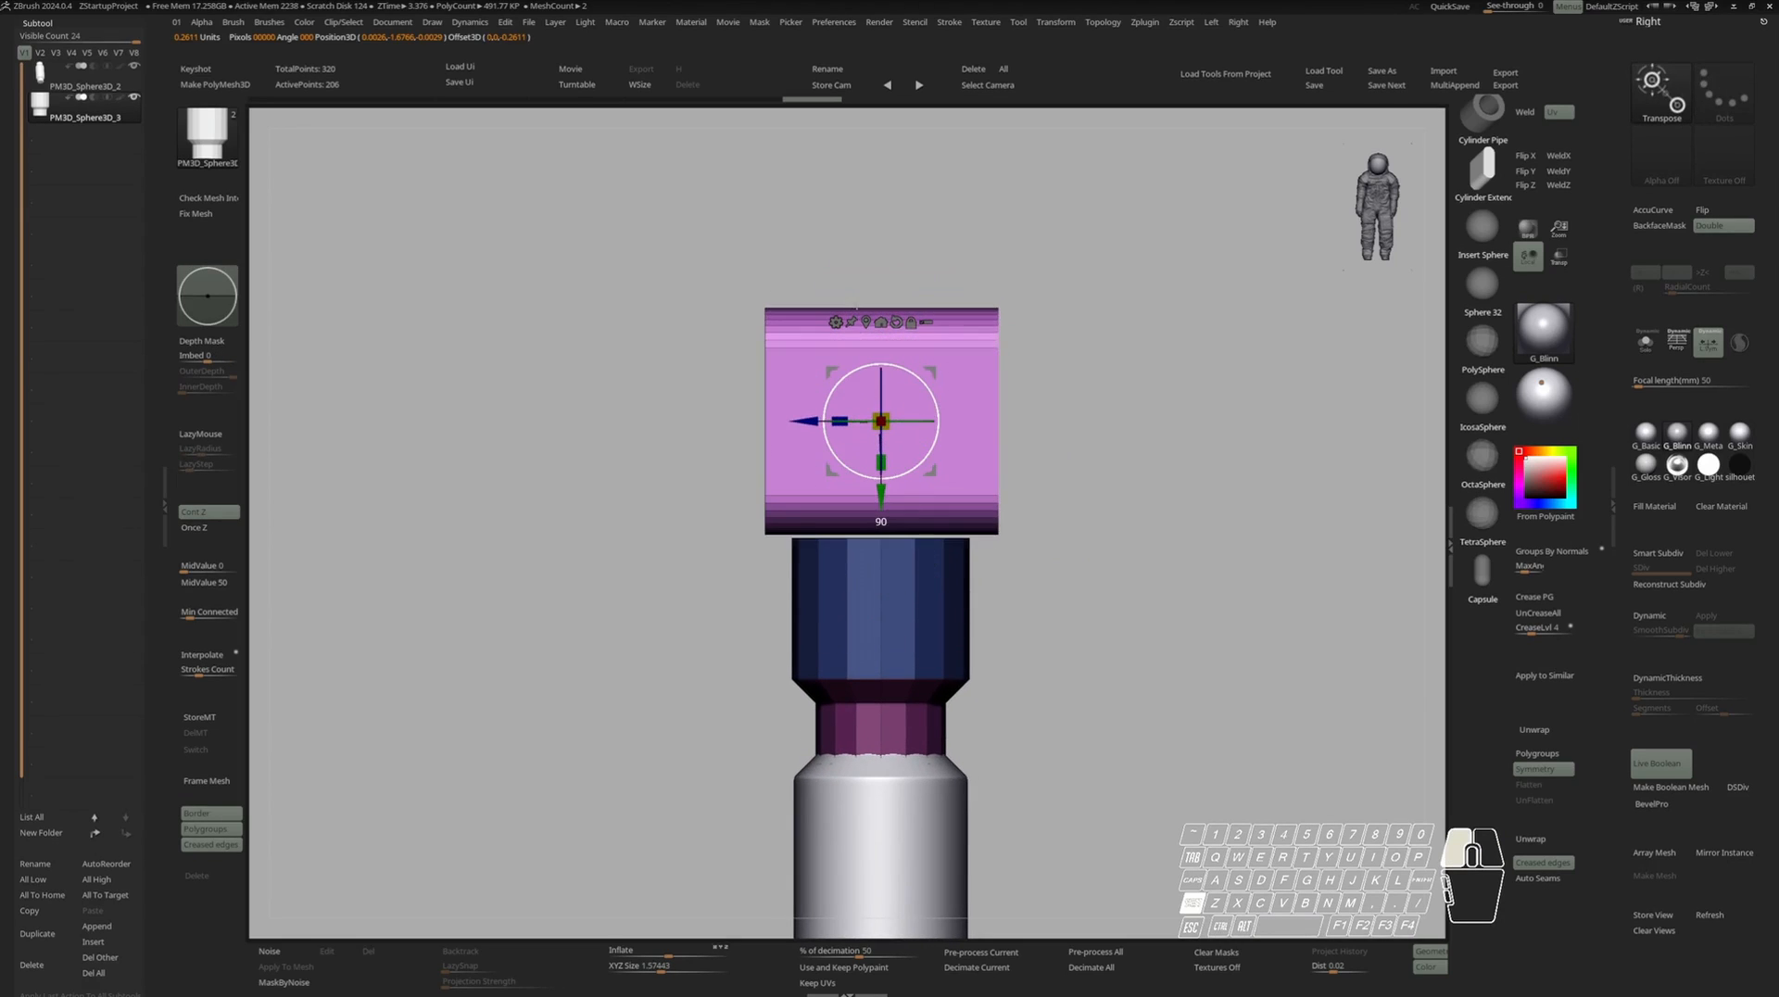
left_click_drag(881, 499, 881, 652)
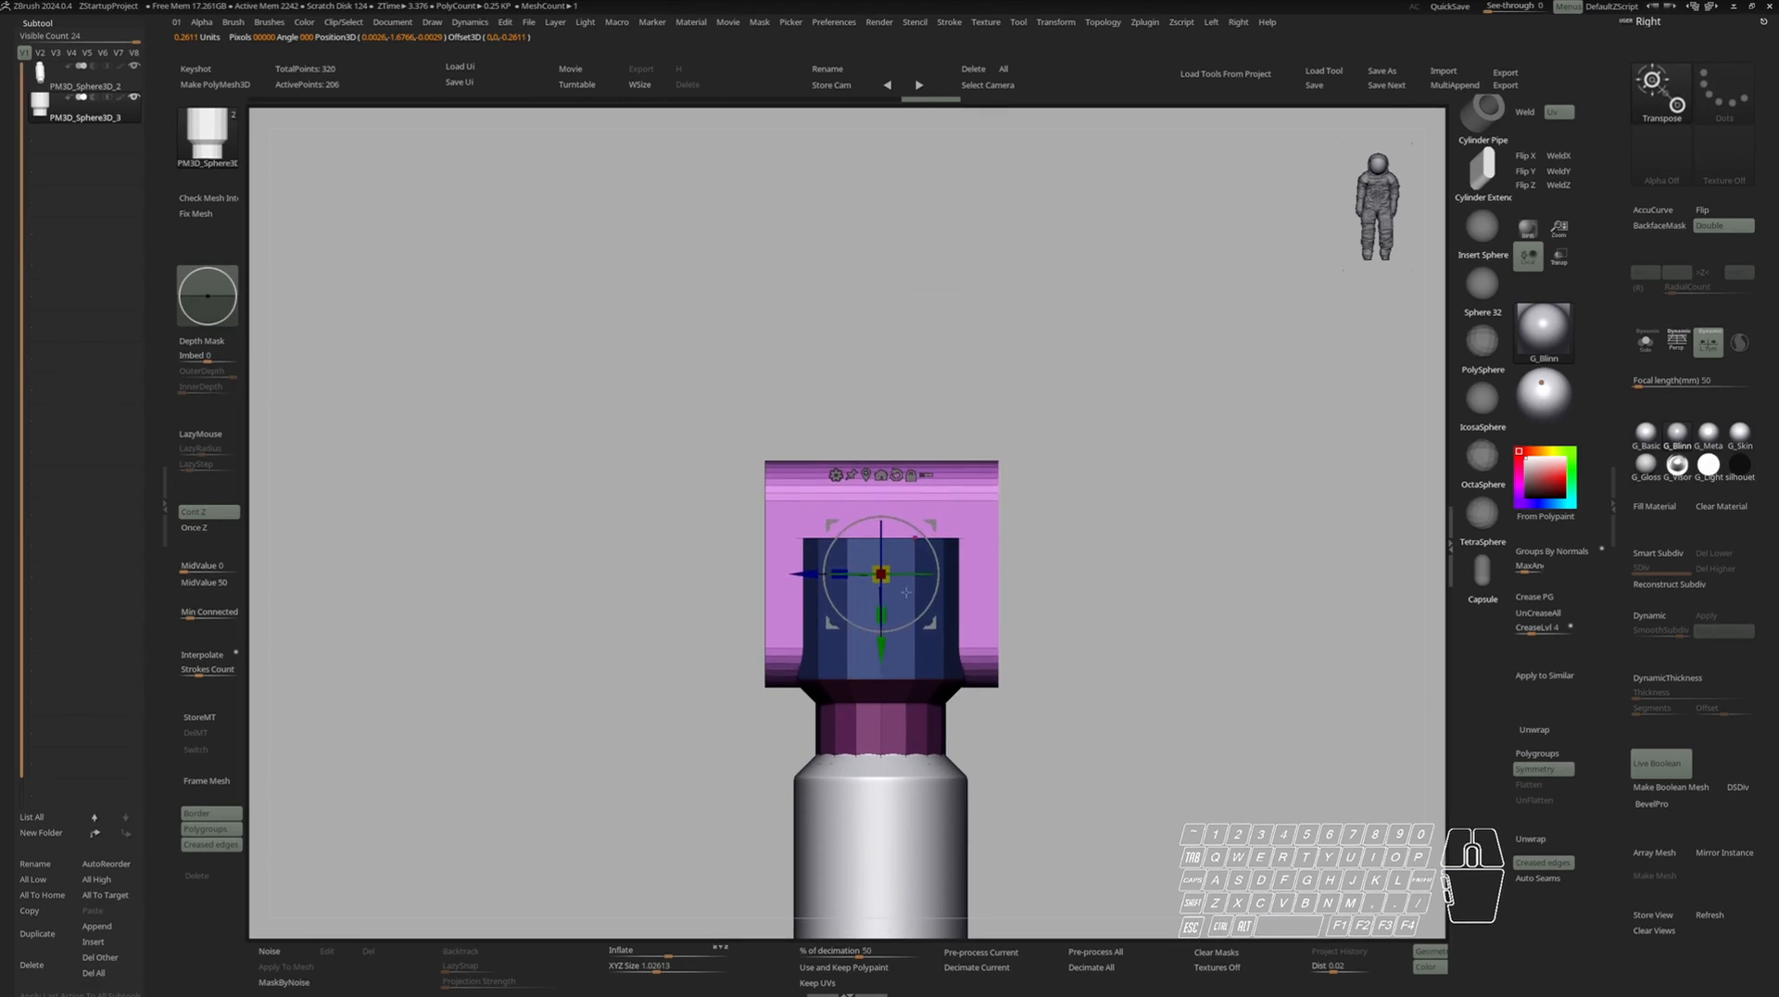
Scale the inserted mesh up uniformly and shorten it along its long axis, as seen from above.
key("q")
mouse_move(882, 651)
right_mouse_down()
mouse_move(848, 709)
mouse_move(779, 718)
mouse_move(737, 802)
right_mouse_up()
right_click_drag(737, 802, 681, 927, "alt")
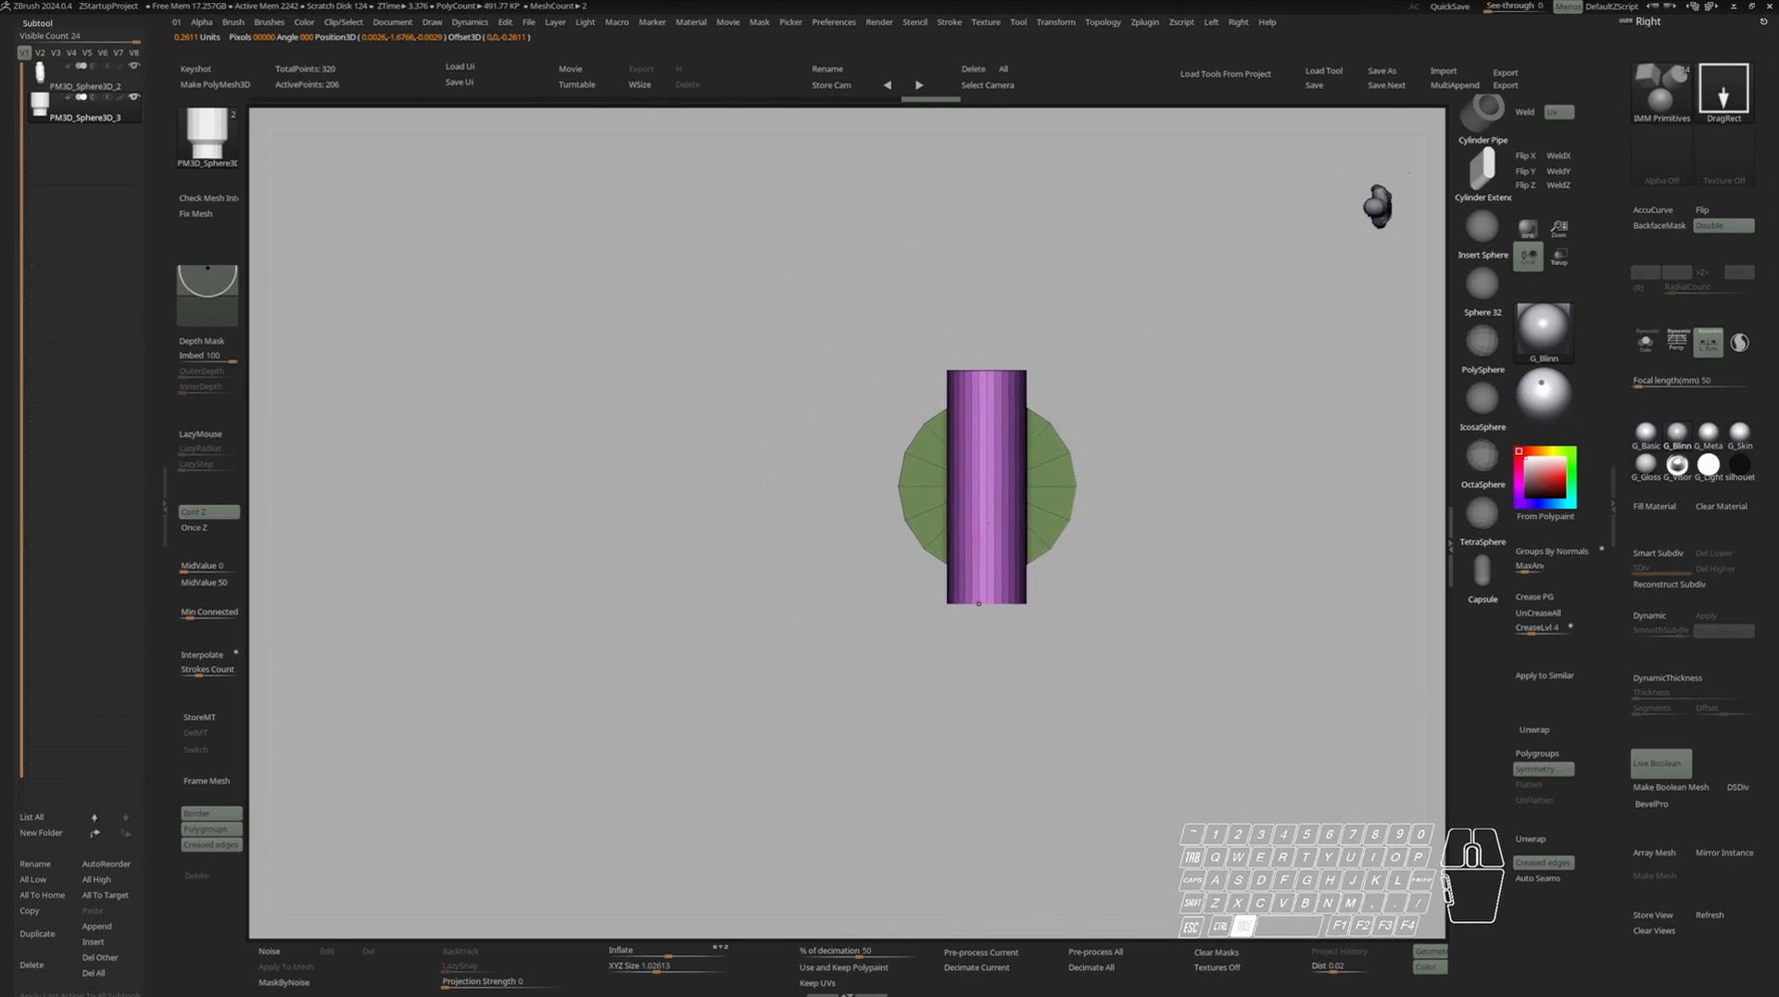
key("w")
left_click_drag(986, 487, 1111, 456)
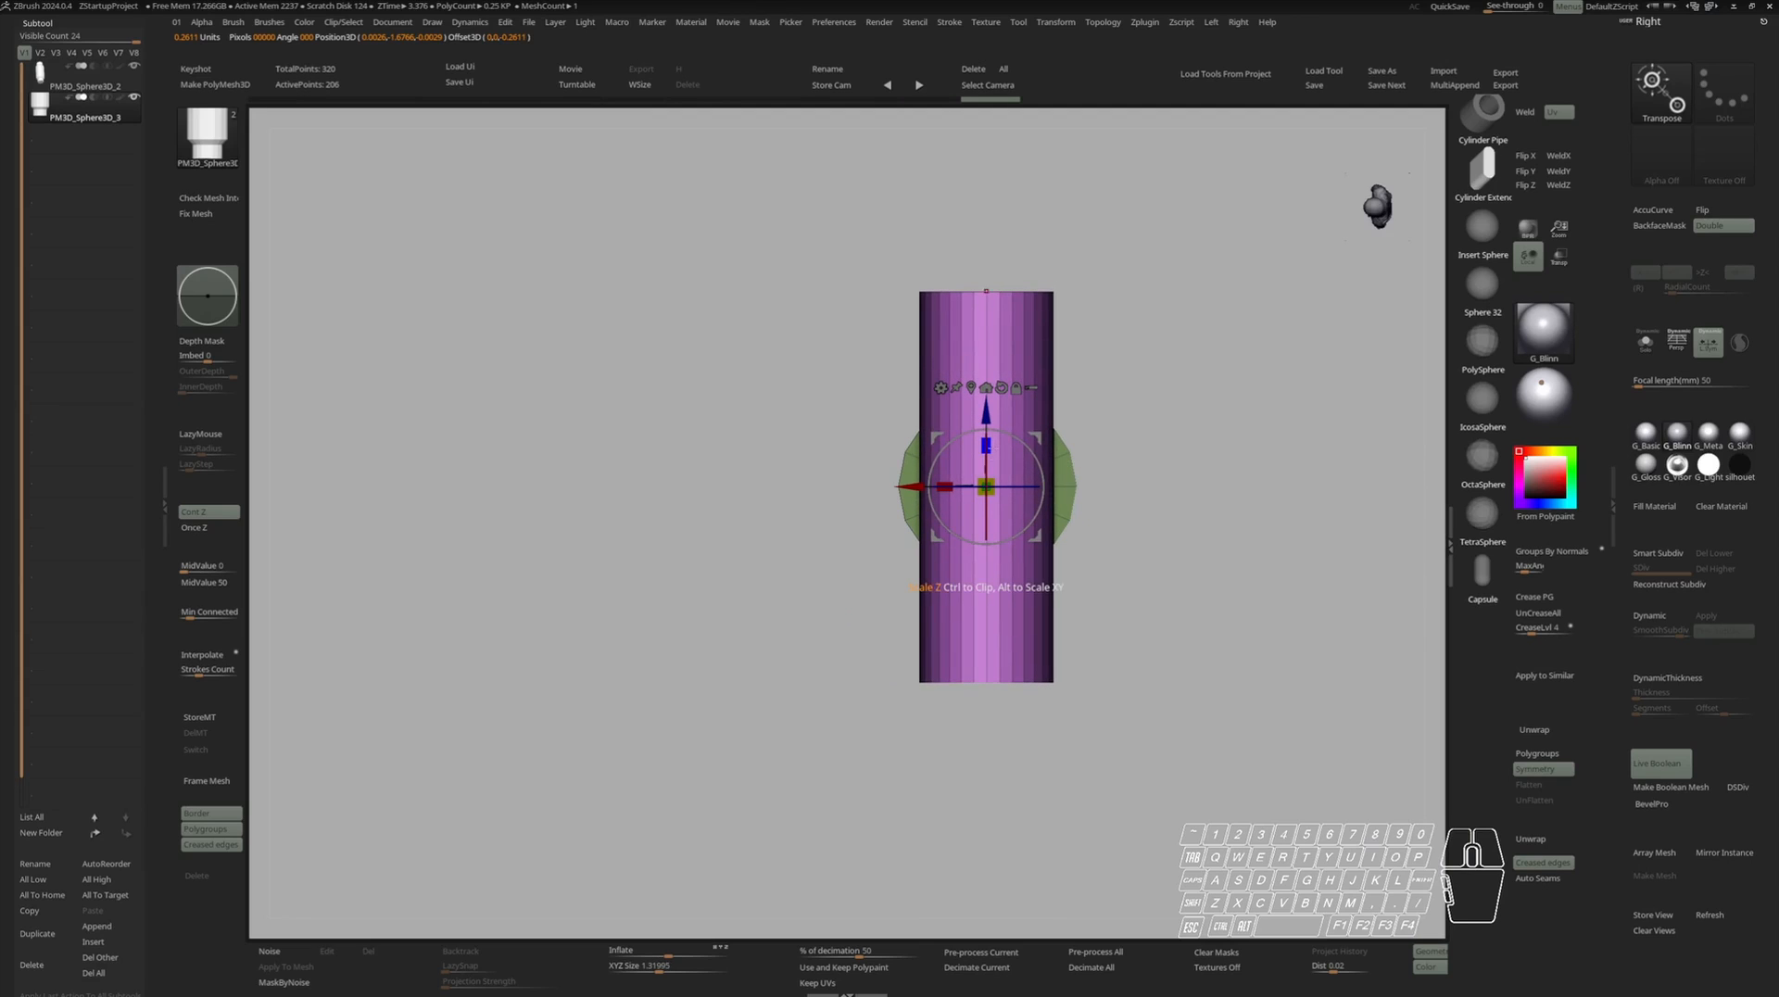
left_click_drag(990, 448, 989, 534)
Fine-tune the inserted mesh's height by moving it slightly downward in the side view.
key("q")
right_click_drag(989, 547, 981, 444)
mouse_move(981, 445)
right_mouse_down("alt")
mouse_move(993, 315)
mouse_move(867, 357)
right_mouse_up("alt")
key("w")
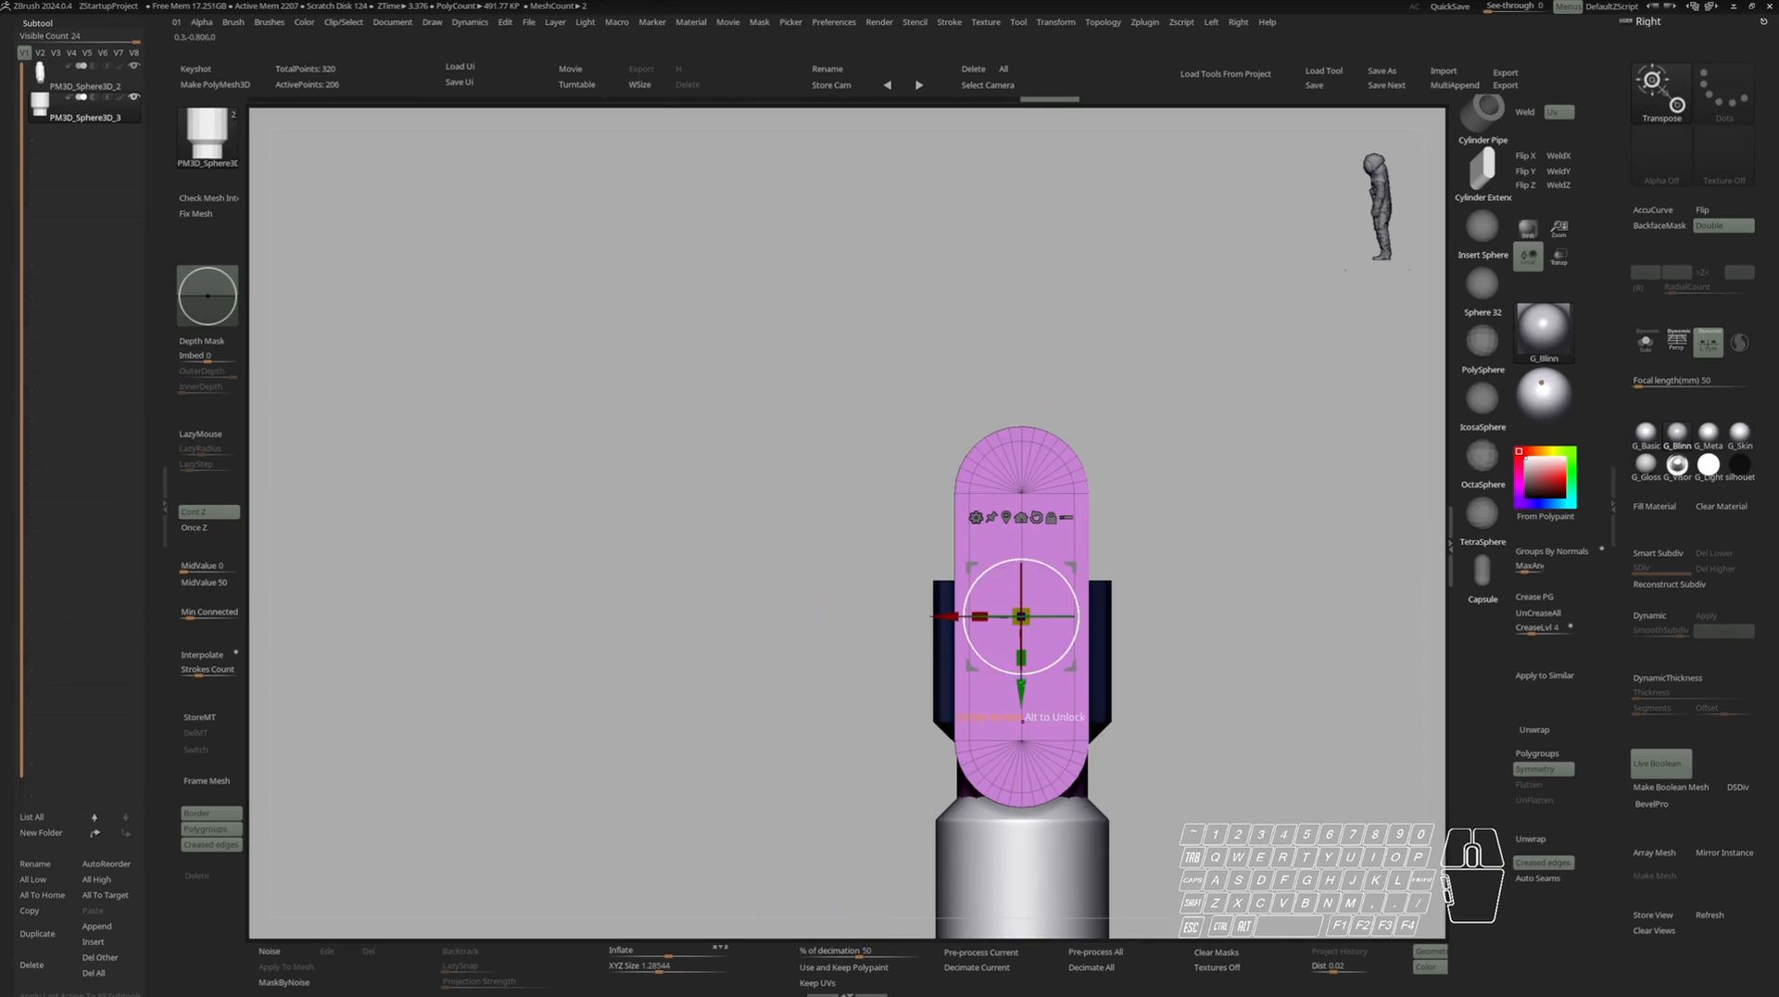
left_click_drag(1021, 691, 1021, 703)
Invert the mask and split the inserted rounded block into its own subtool.
key("q")
mouse_move(1038, 574)
right_mouse_down()
mouse_move(1181, 555)
mouse_move(1130, 453)
right_mouse_up()
left_click(1157, 446, "ctrl")
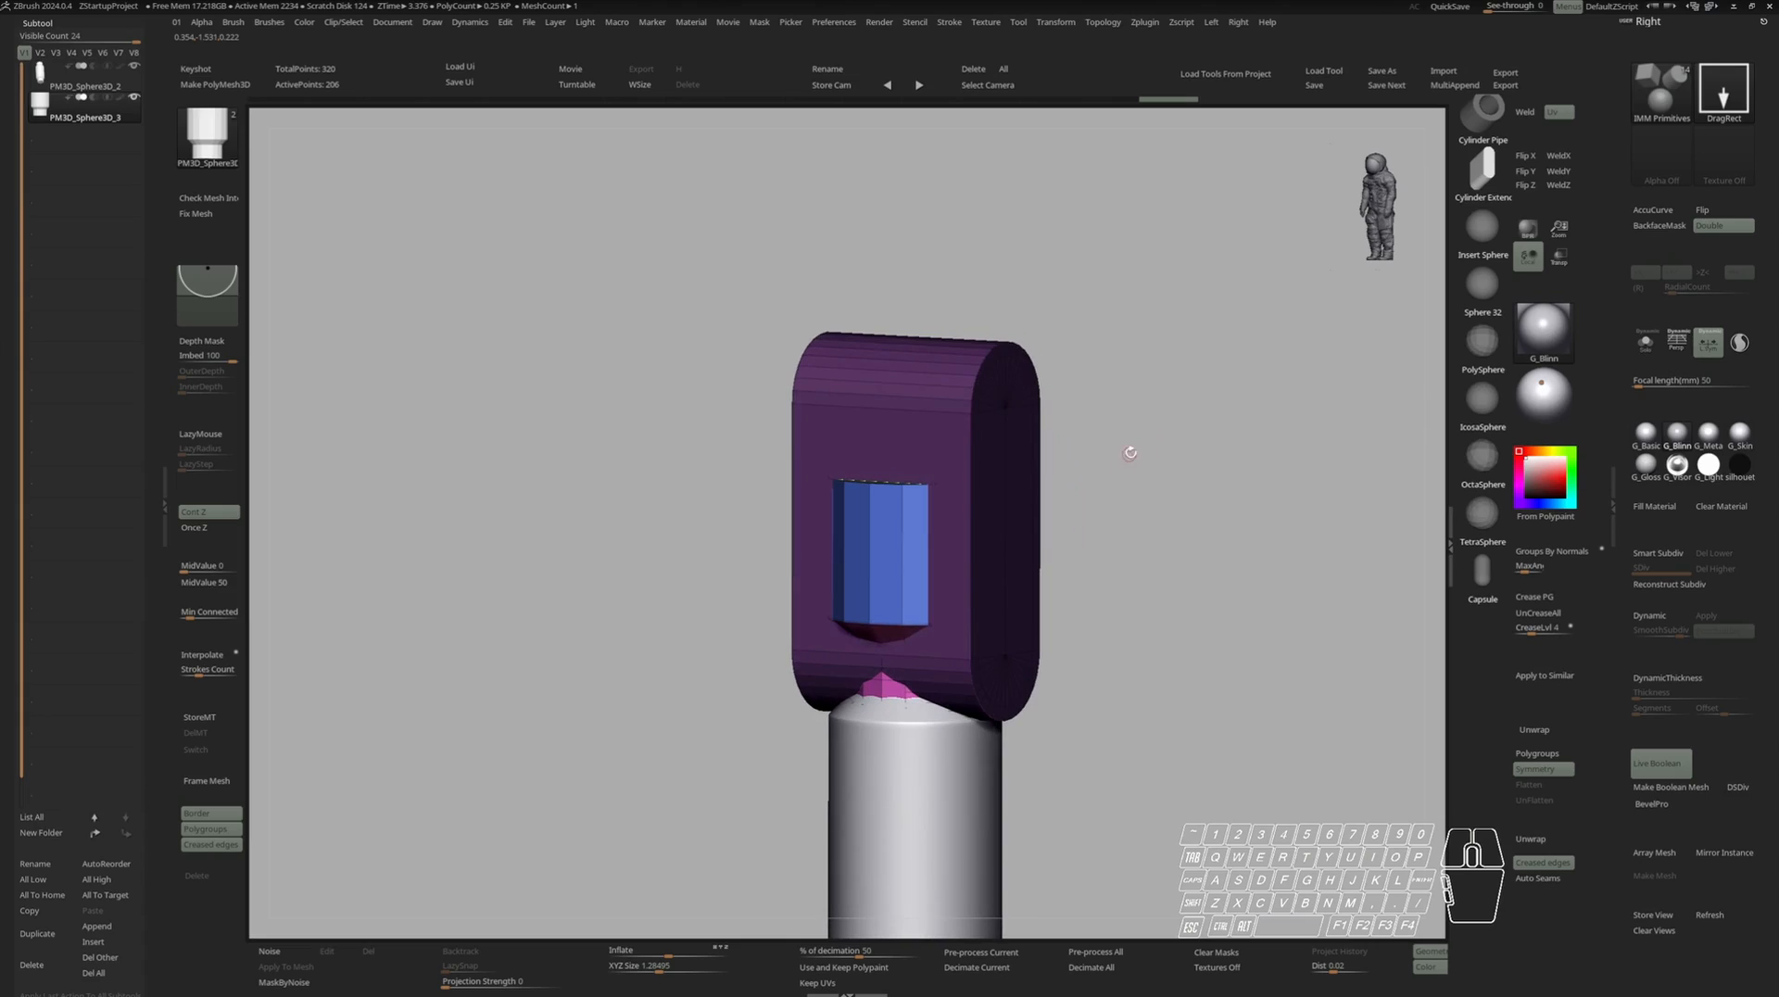
key("alt+s")
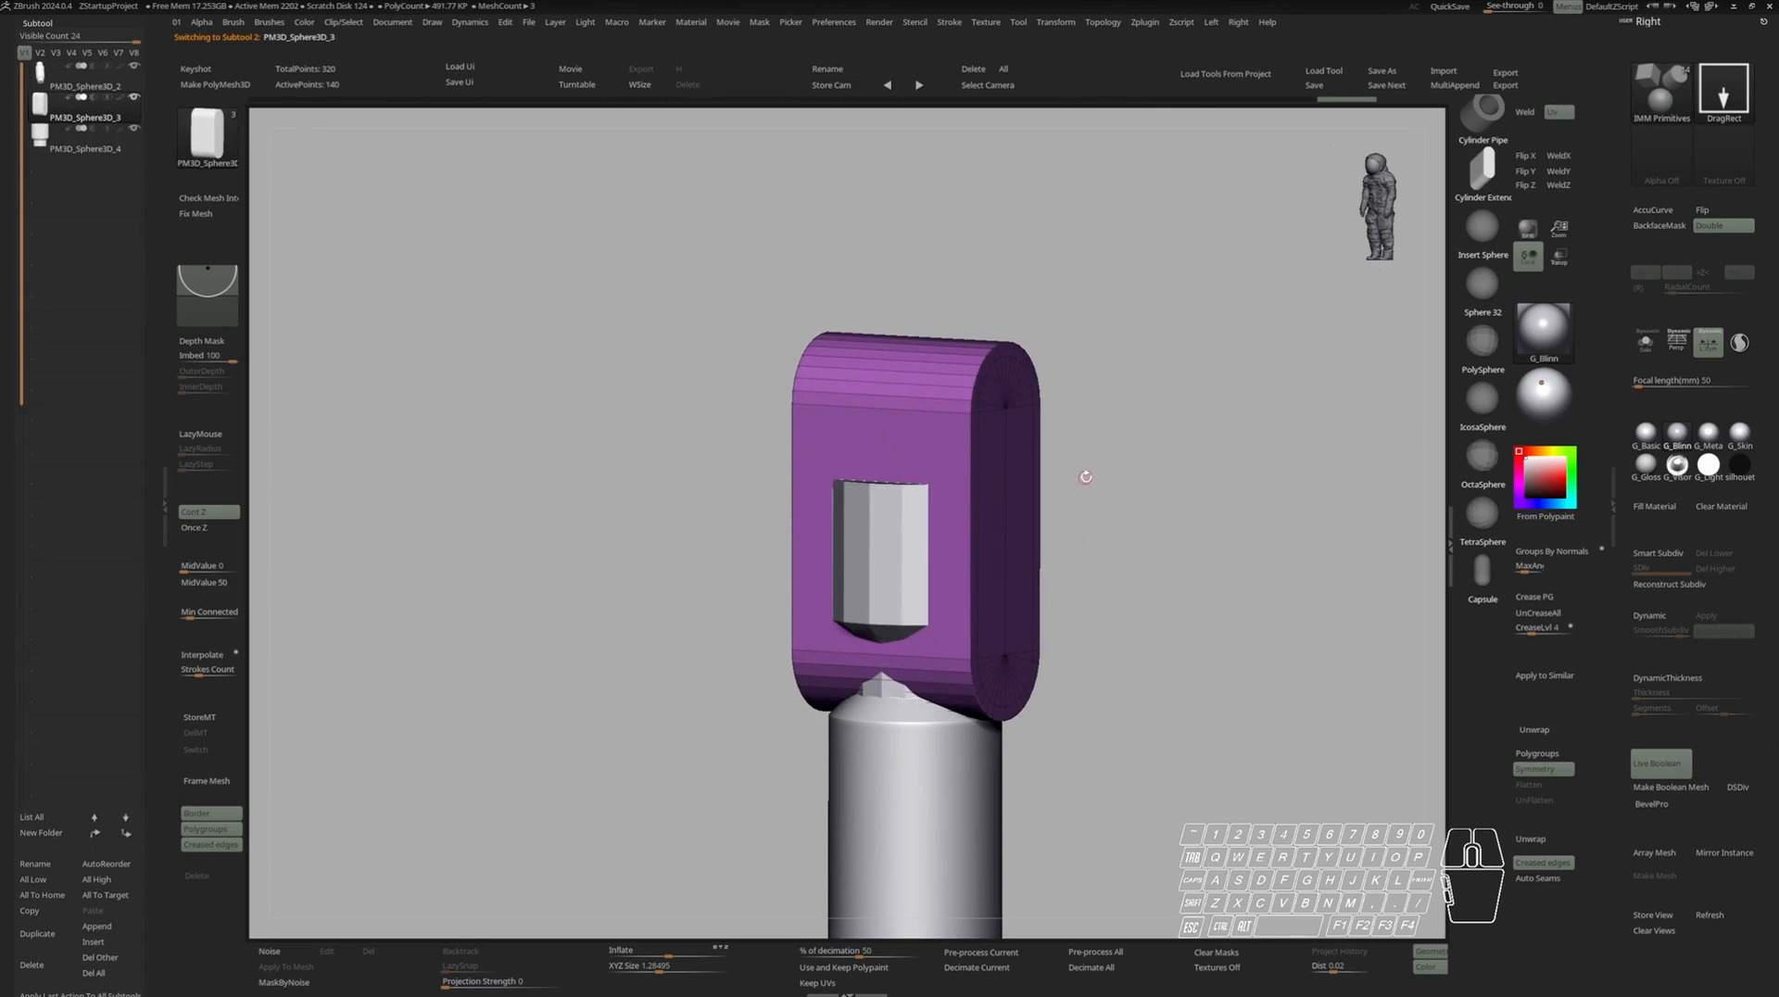
Crease the rounded block along polygroups made by normals and turn on its dynamic subdivision.
right_click_drag(1094, 448, 1311, 391)
key("1")
right_click_drag(1209, 466, 1227, 428, "alt")
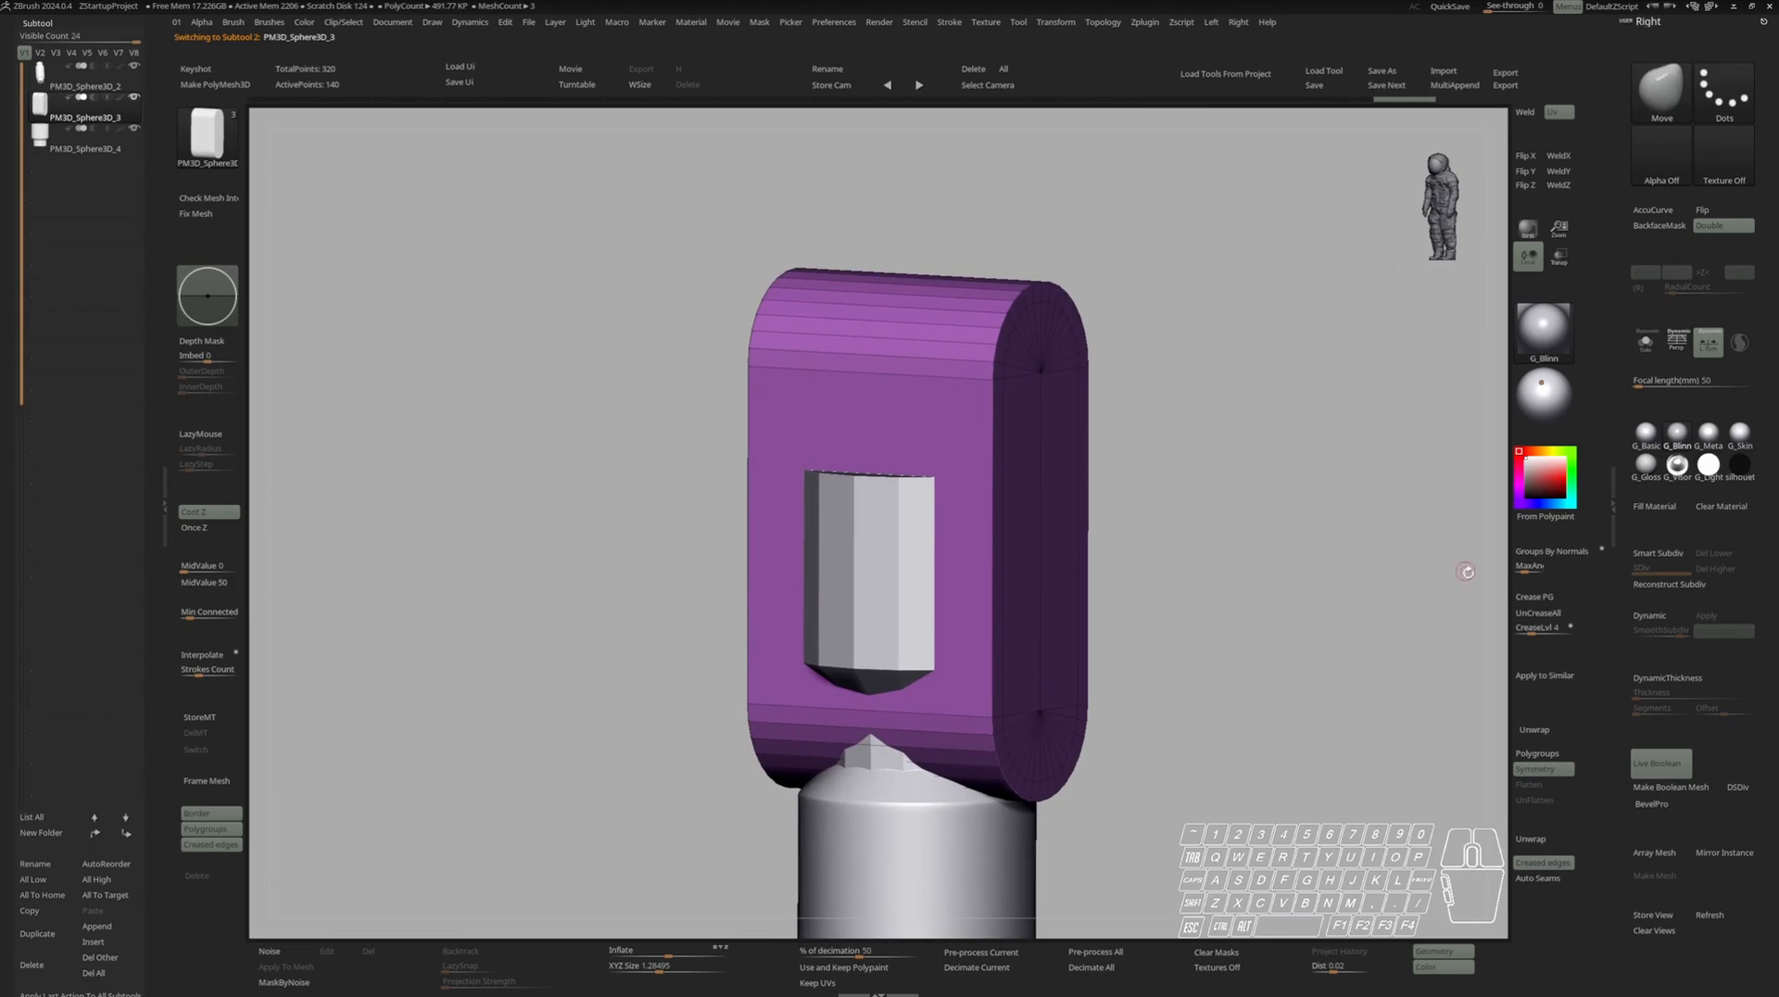
left_click(1549, 554)
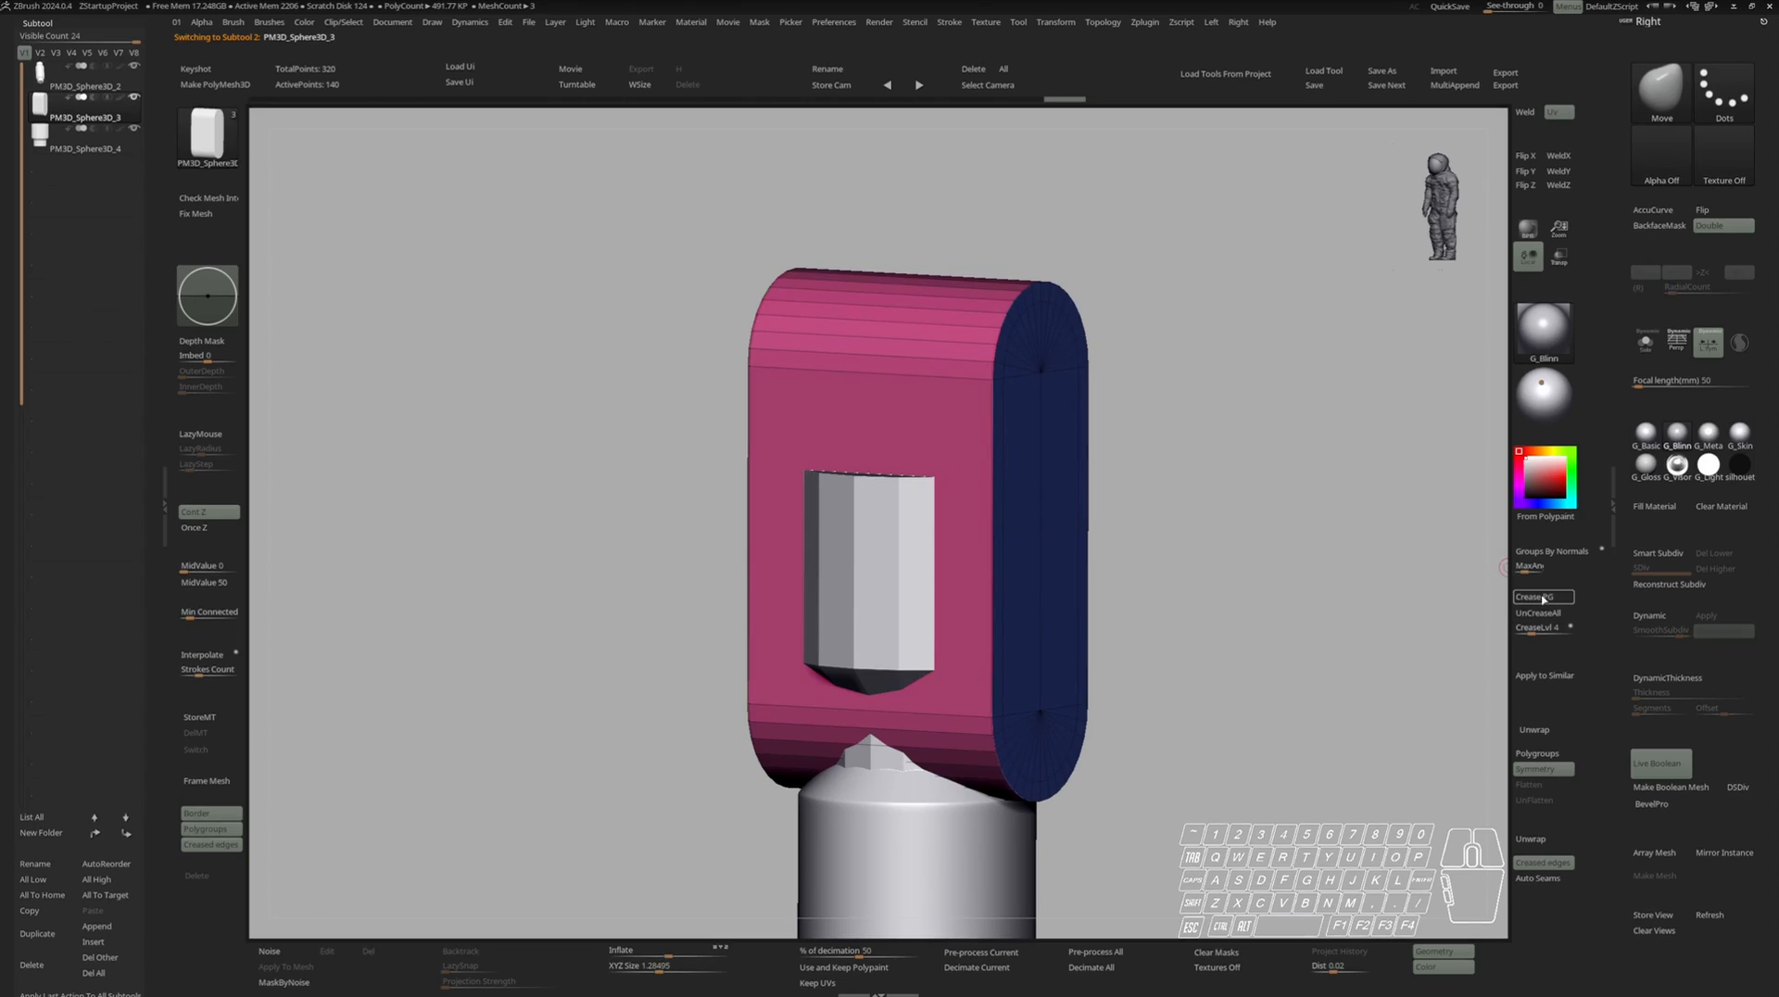
left_click(1638, 616)
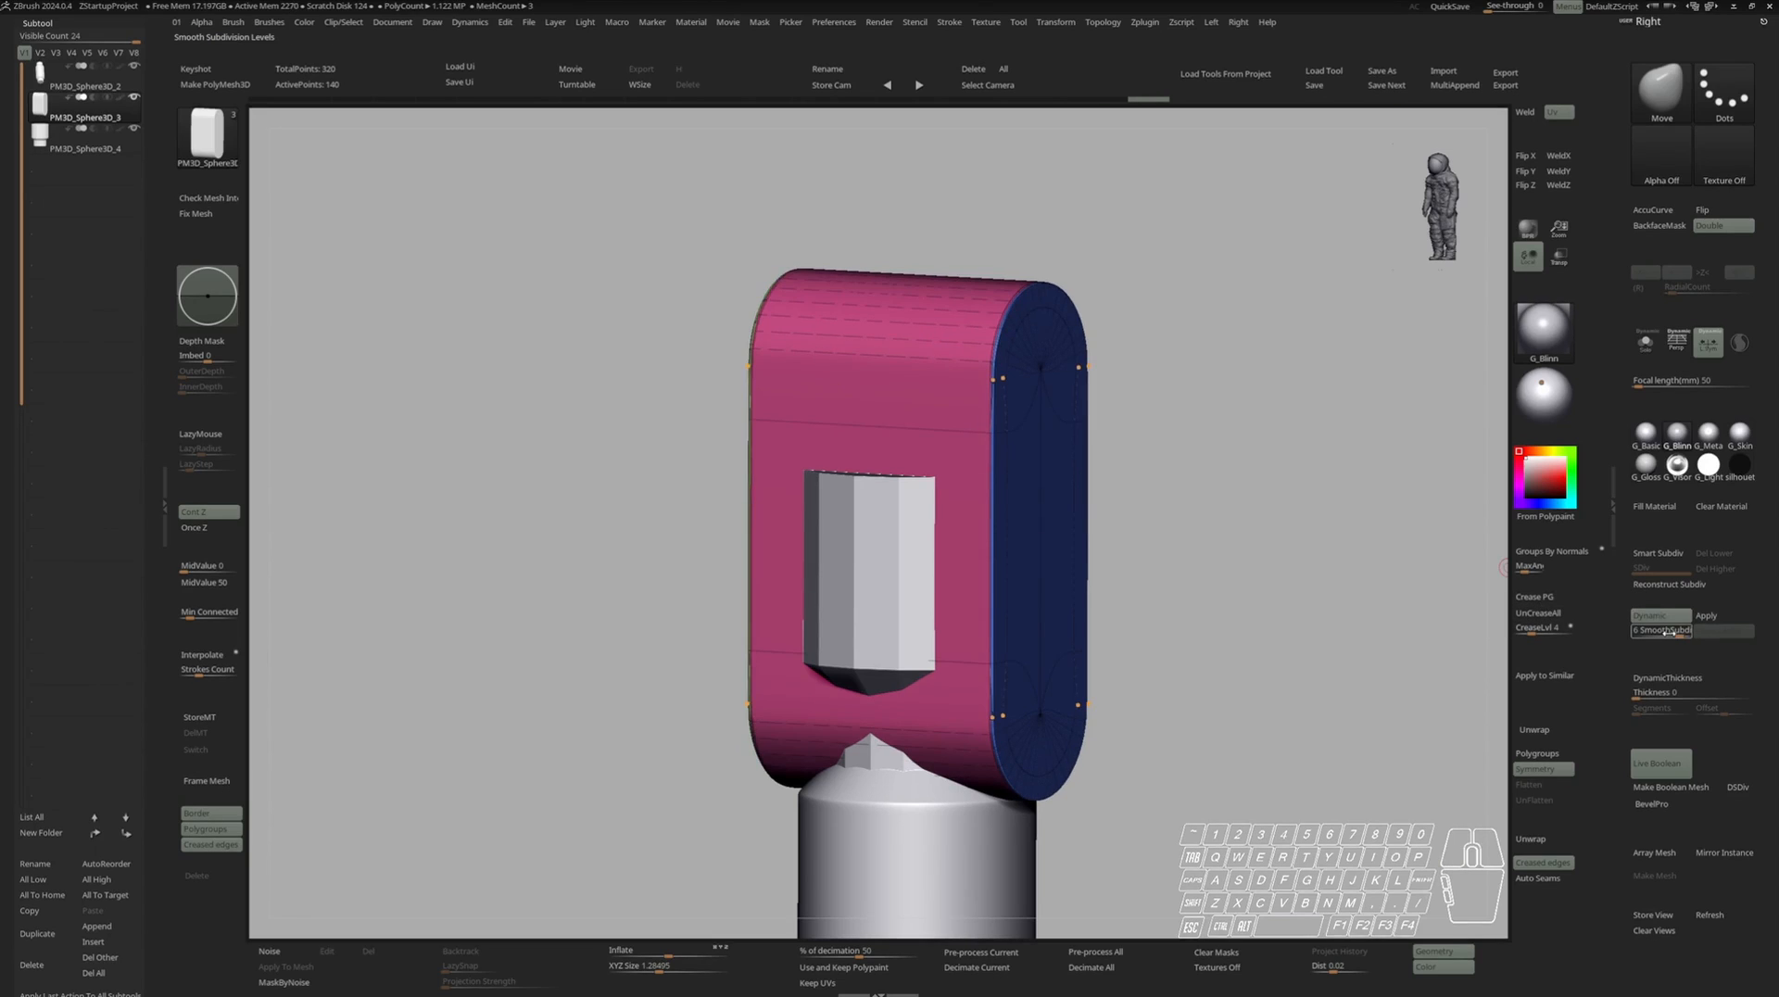
key("shift+f")
Cut off the lower part of the rounded block horizontally with the KnifeRect brush in the front view.
right_click_drag(1239, 512, 1256, 518, "shift")
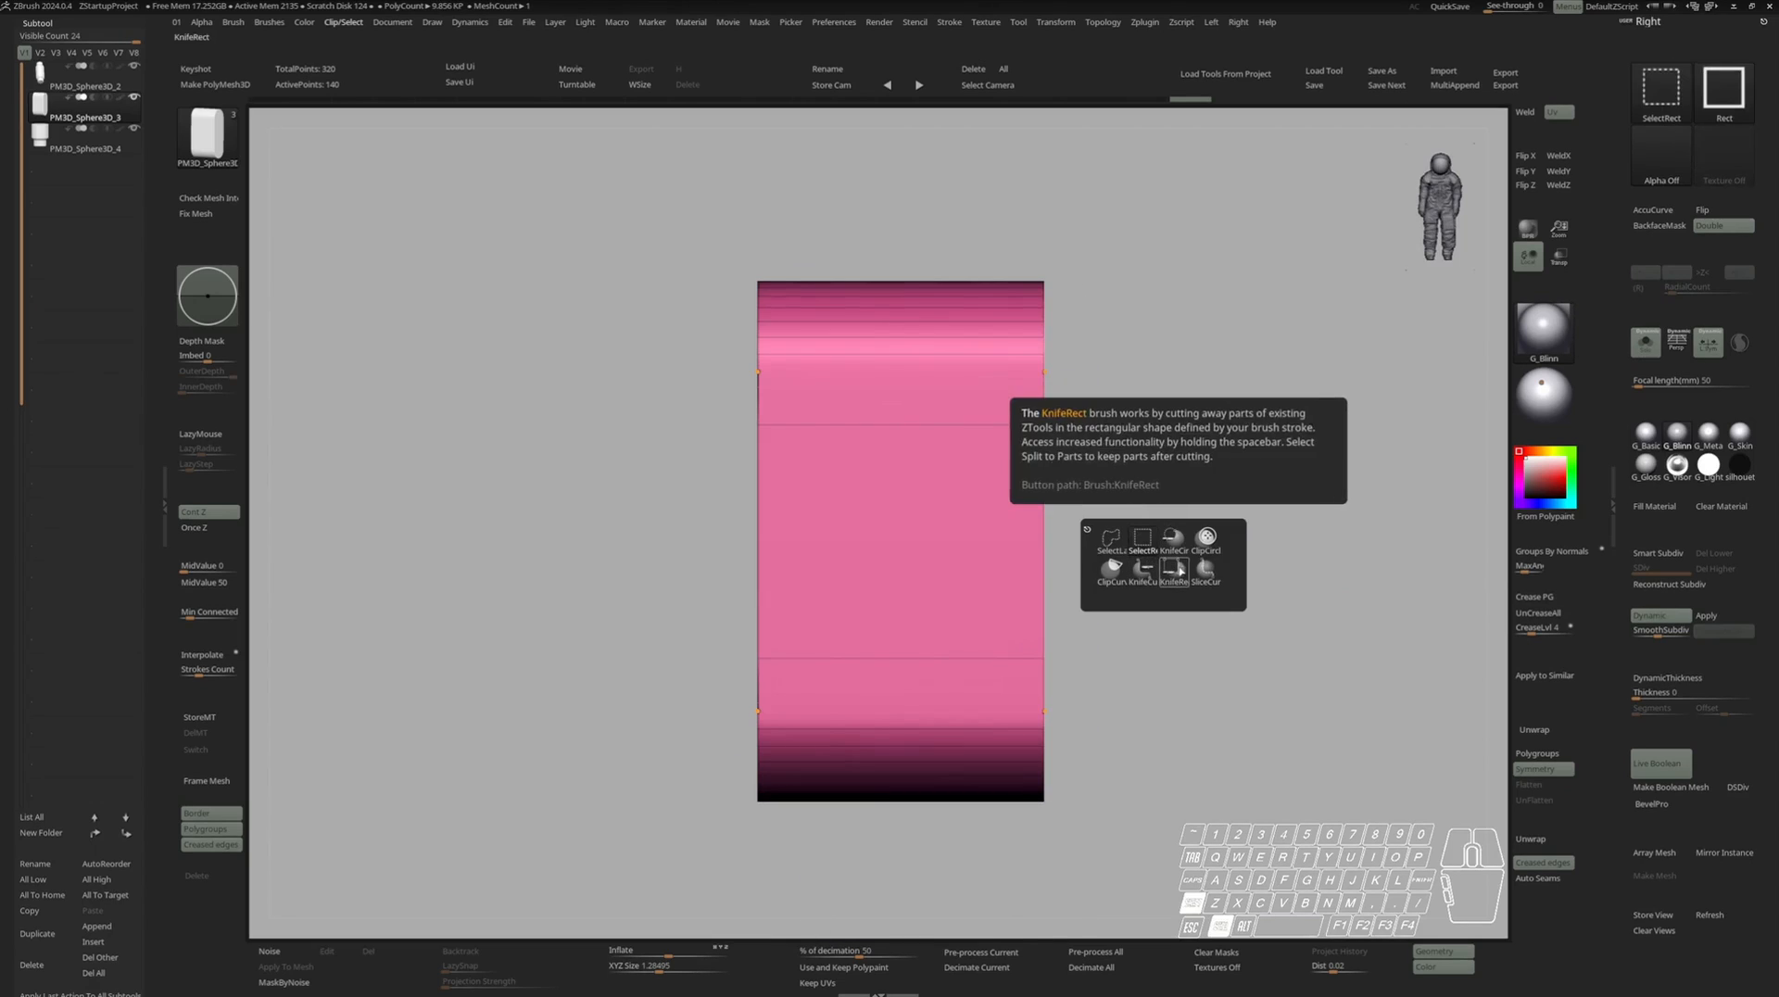
right_click_drag(1126, 569, 1120, 545, "ctrl")
key("shift+s")
left_click_drag(707, 834, 1206, 531, "ctrl+shift")
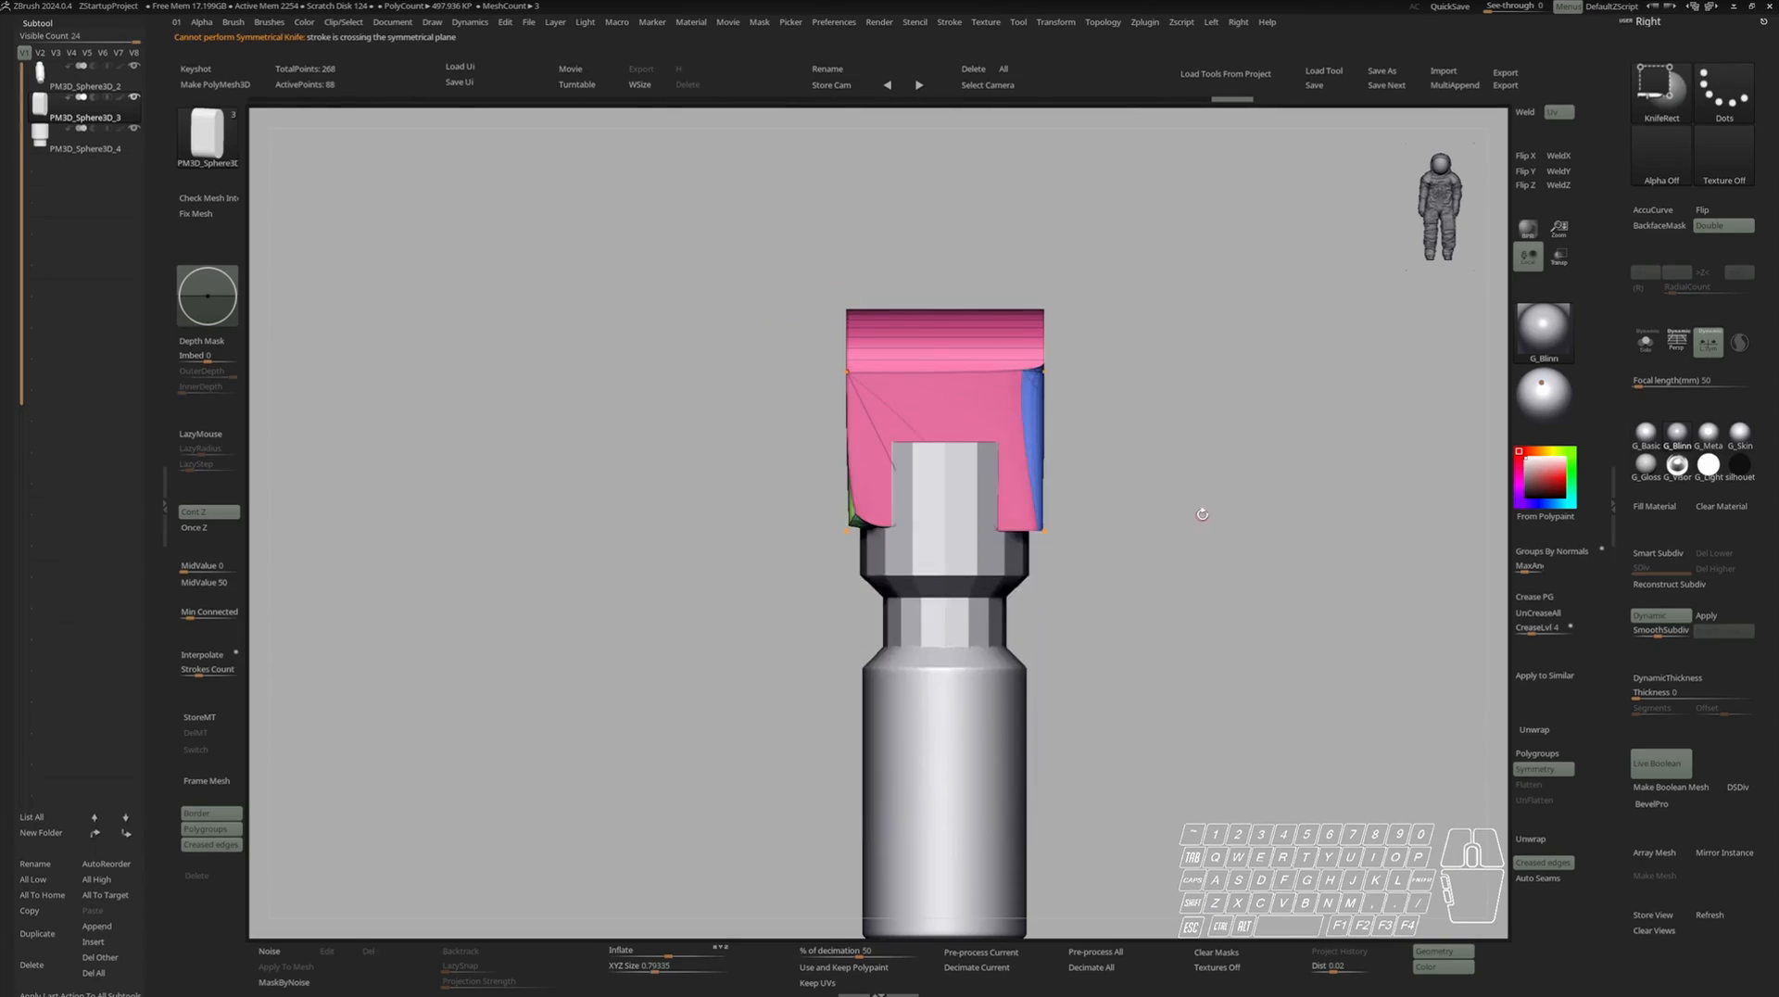
Isolate the trimmed block and crease its polygroup borders to sharpen the cut edges.
key("shift+s")
right_click_drag(1125, 501, 1130, 542, "ctrl")
right_click_drag(1131, 542, 1027, 537)
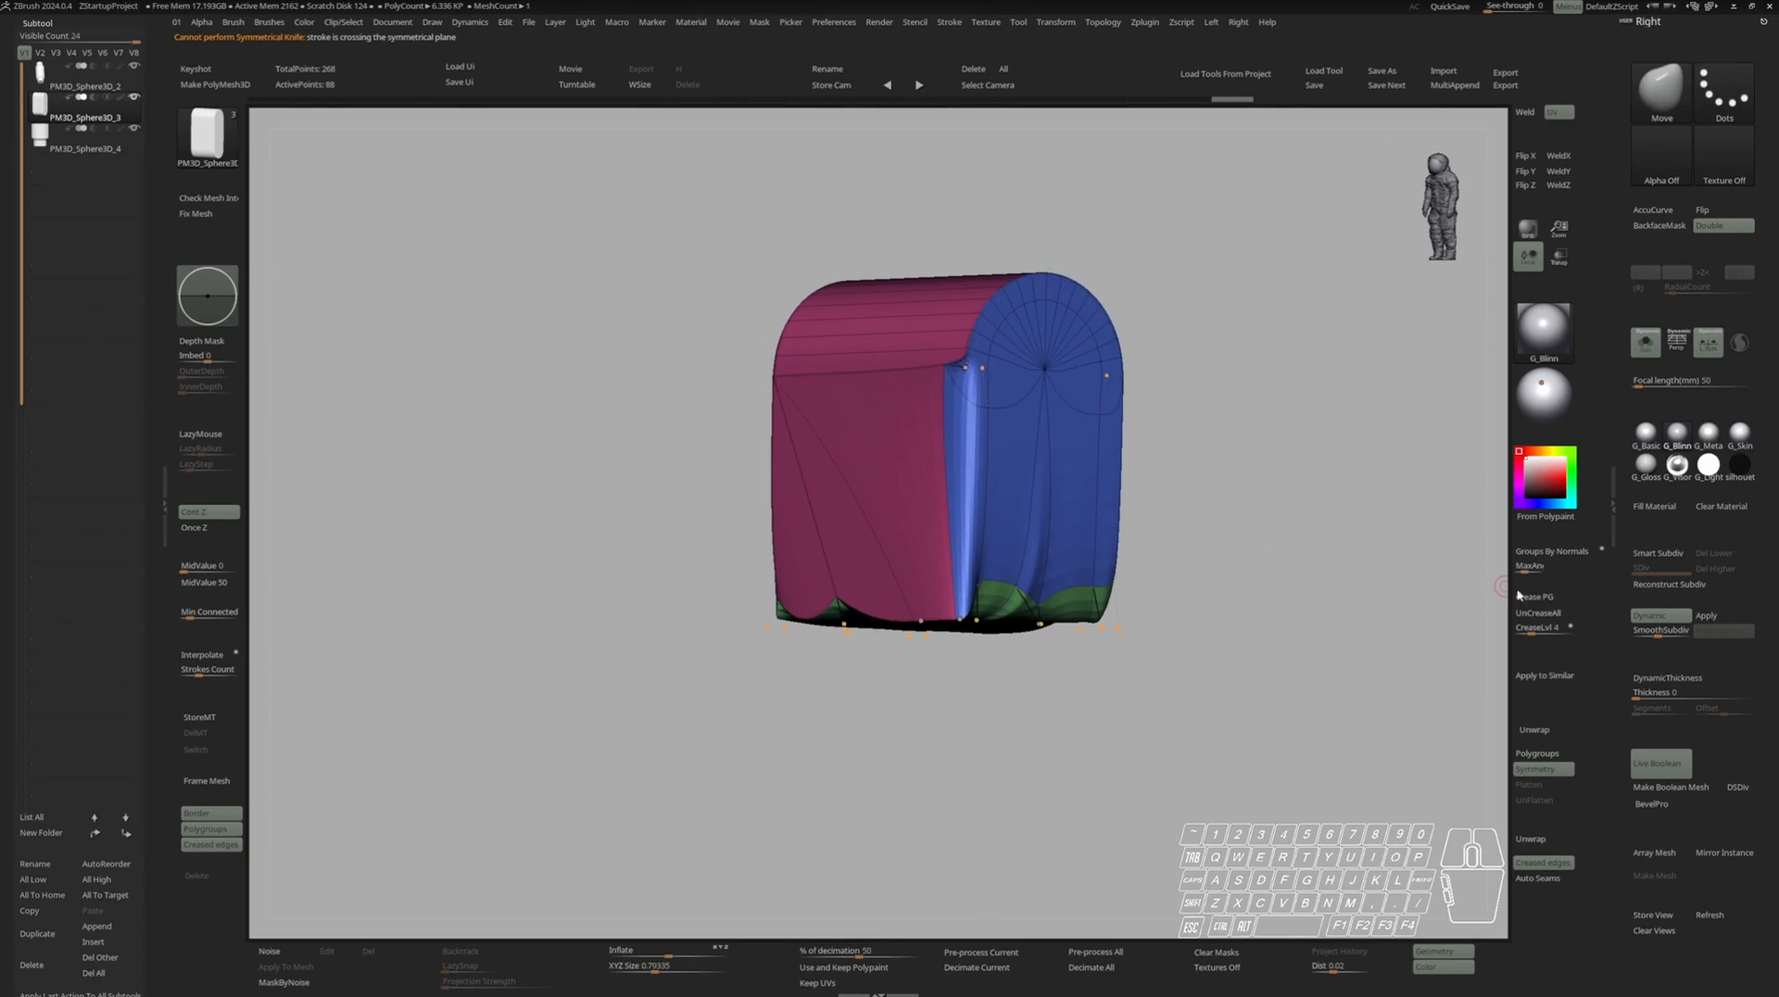
left_click(1545, 601)
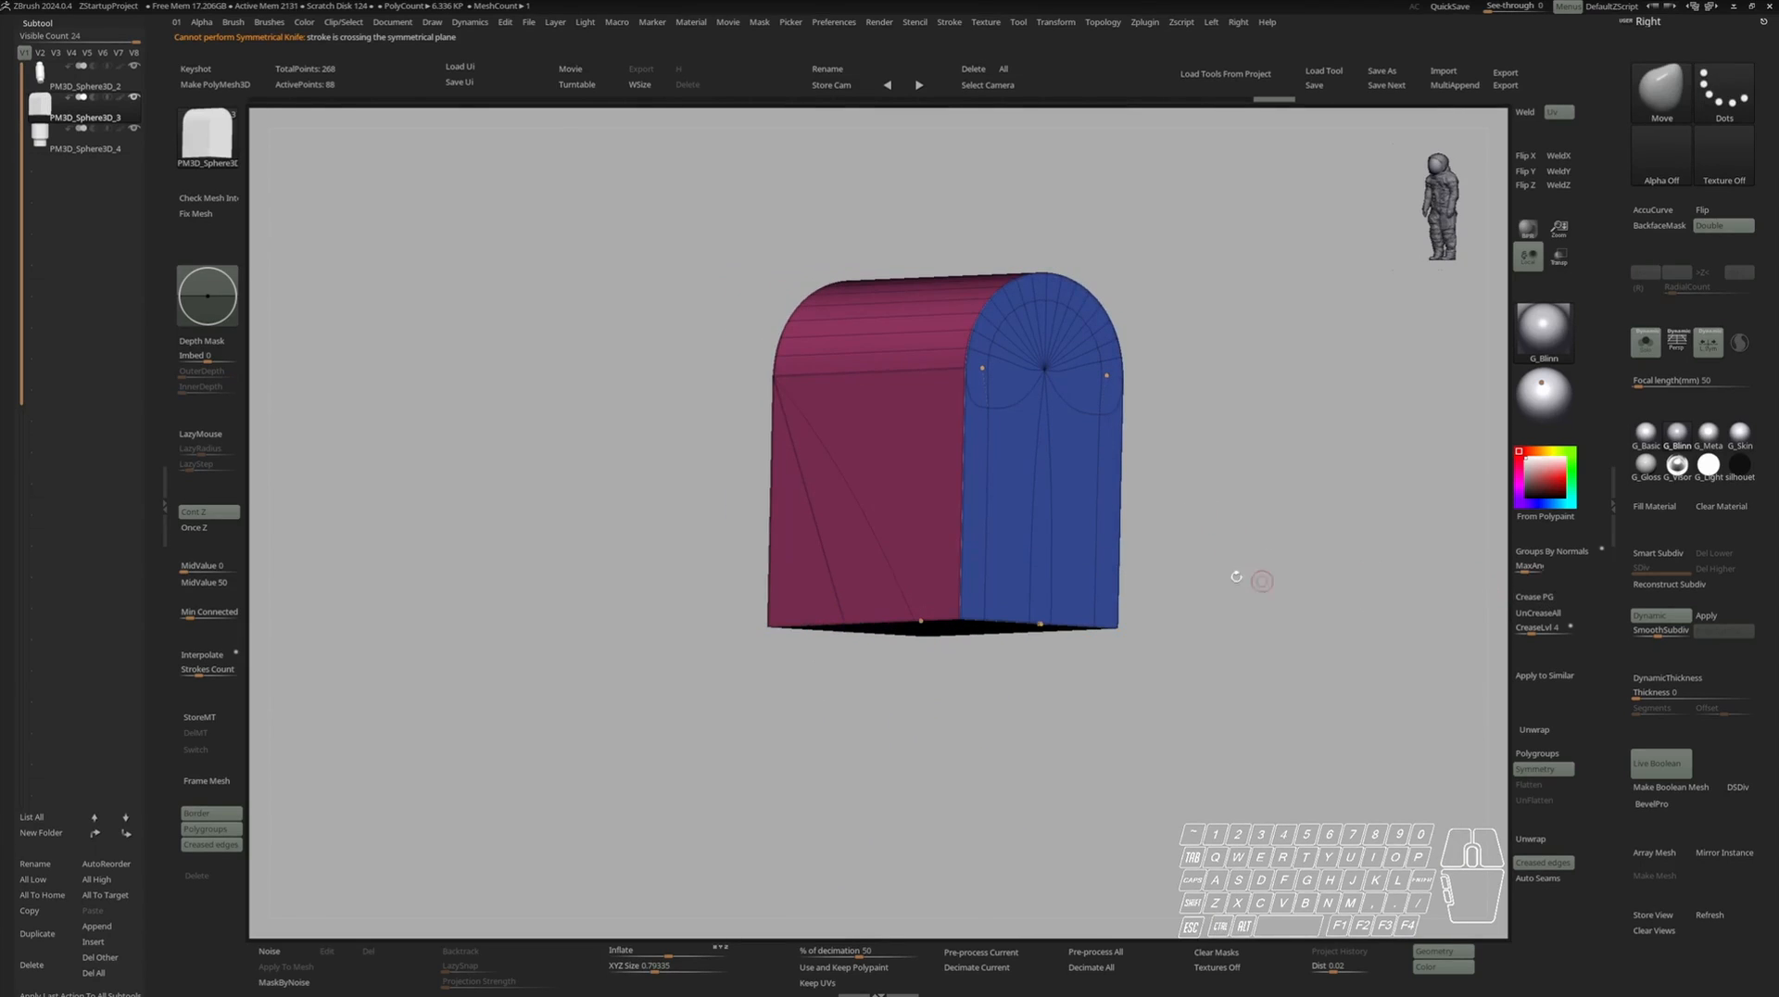
Examine the trimmed block's smoothed surface with the polyframe hidden, alone and together with the cylinders.
key("shift+f")
right_click_drag(938, 439, 828, 374)
key("shift+s")
key("shift+s")
key("shift+f")
key("shift+f")
right_click_drag(1018, 413, 1358, 517)
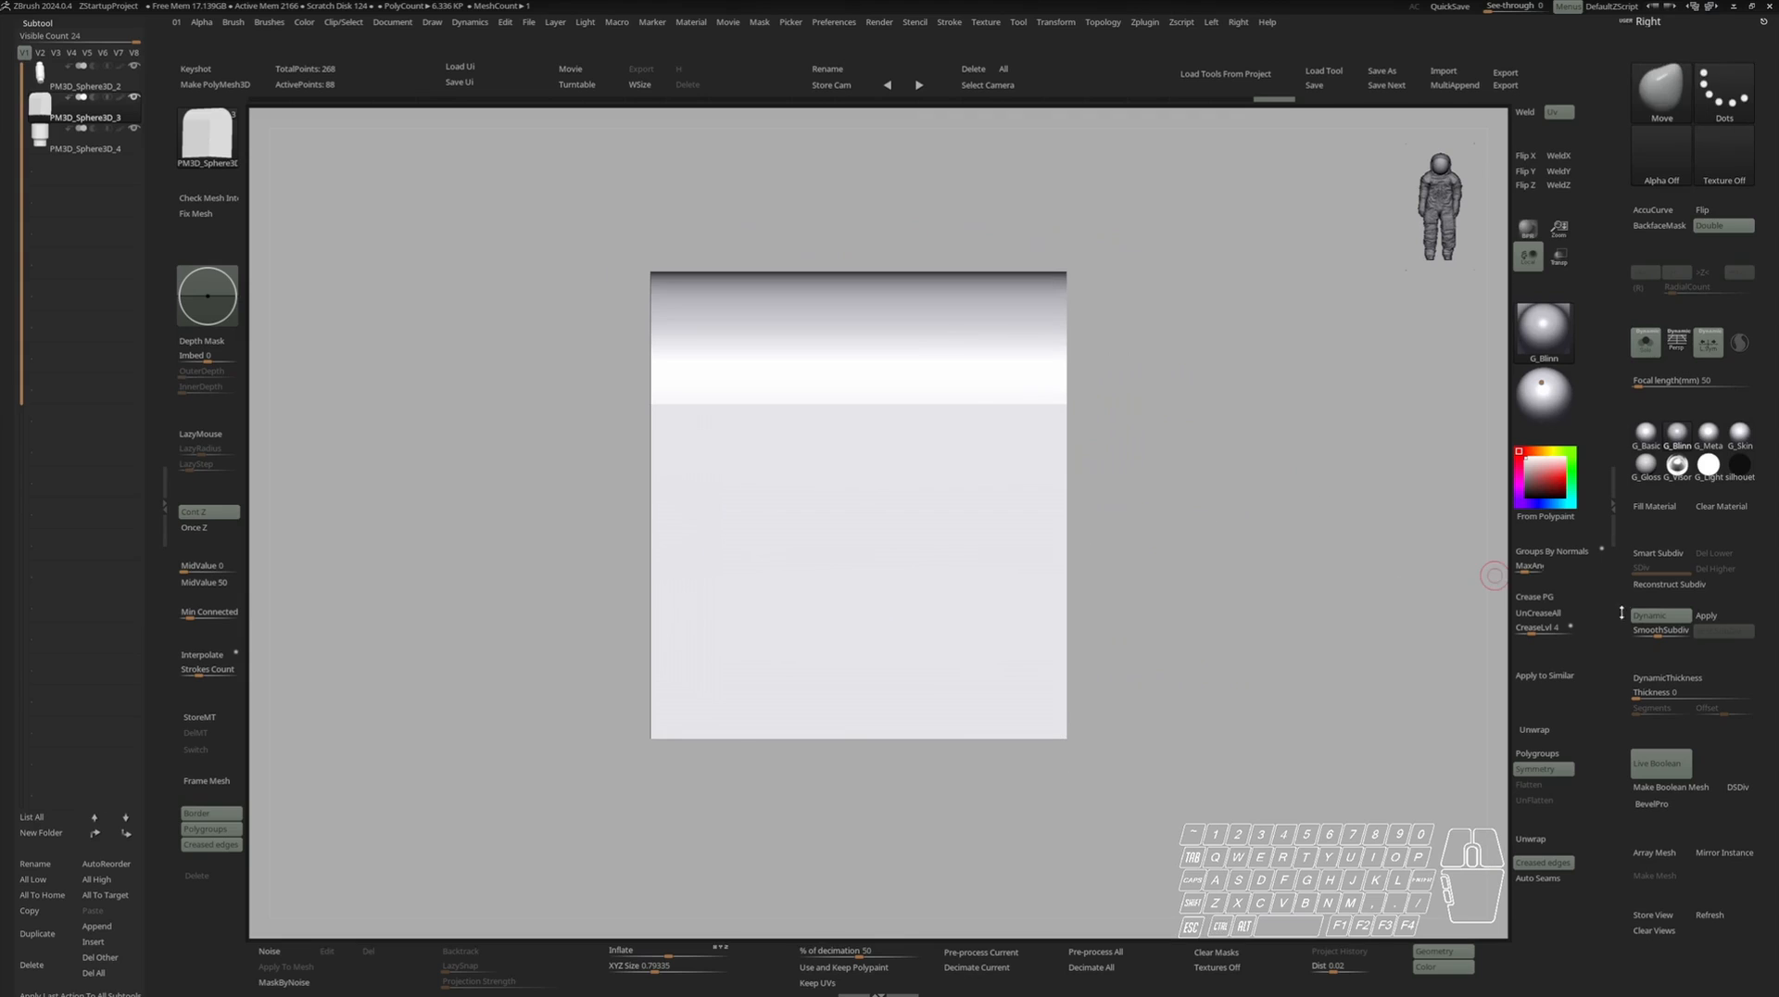
Remesh the trimmed block with ZRemesher, keeping its polygroups and setting SmoothGroups to 0, with dynamic subdivision off.
key("shift+d")
left_click(1533, 597)
key("shift+f")
right_click_drag(1225, 497, 1192, 500)
key("s")
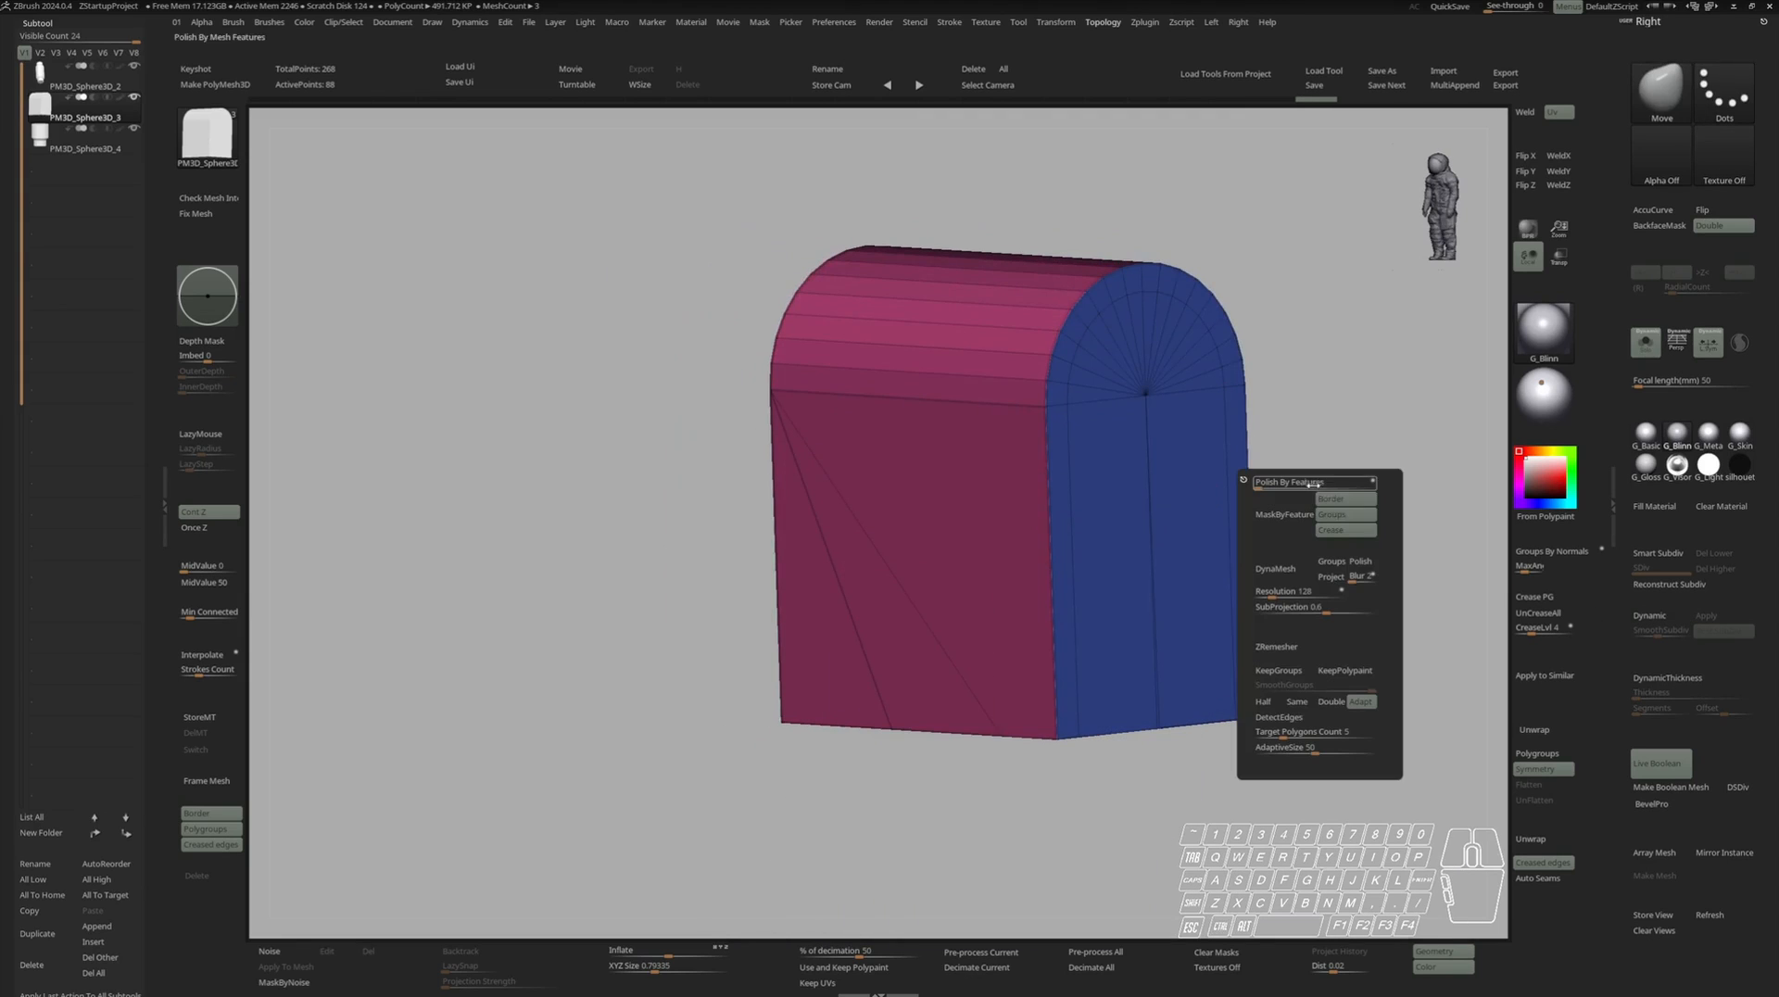
left_click(1279, 670)
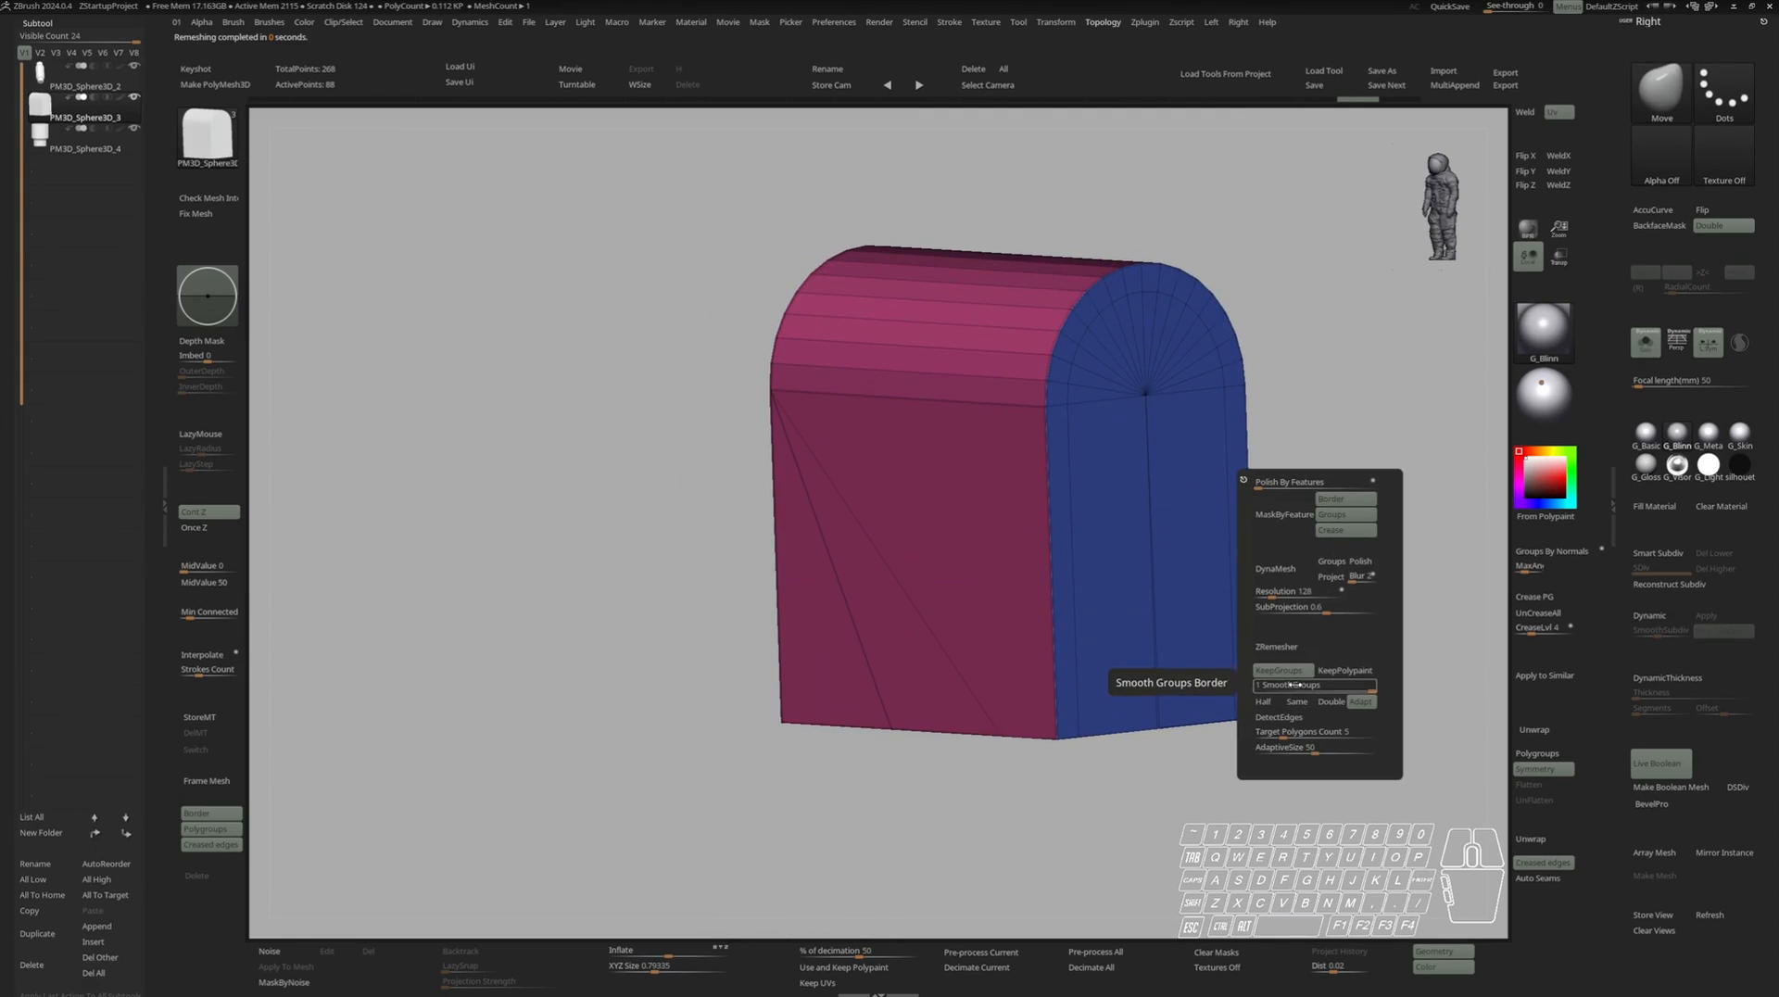
left_click(1259, 686)
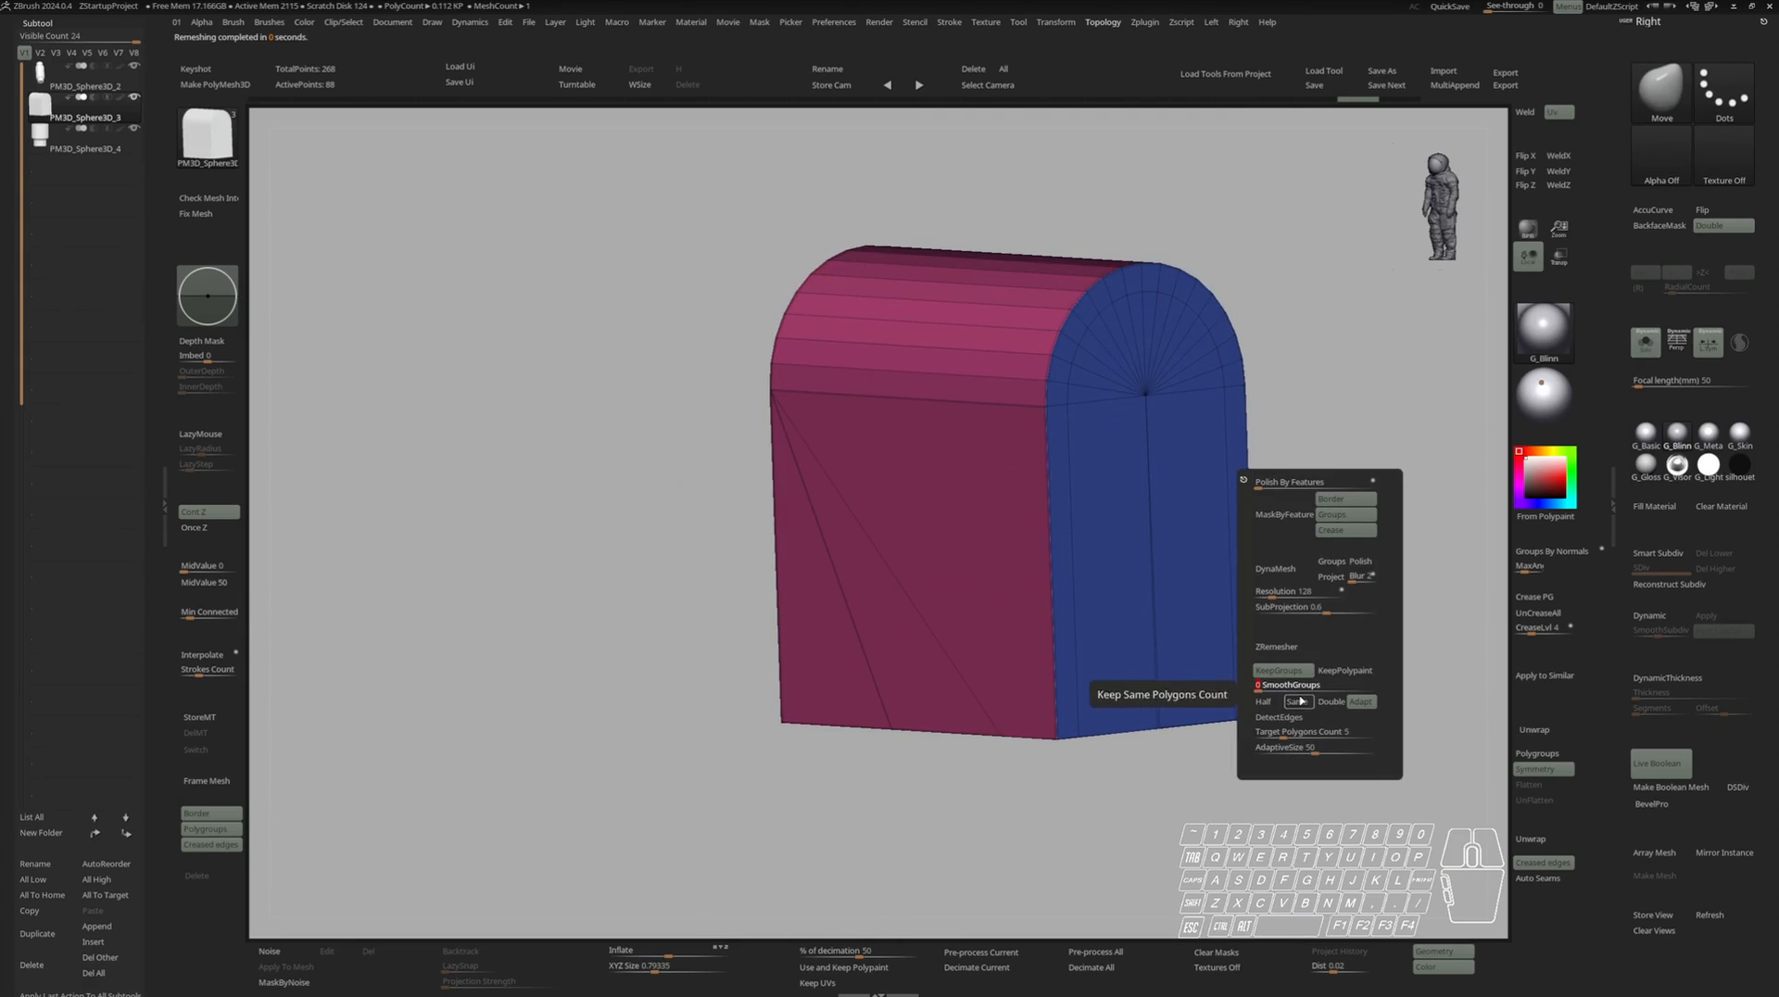
left_click(1300, 648)
Crease the remeshed block's polygroup borders and turn its dynamic subdivision back on.
right_click_drag(1300, 649, 1174, 591)
key("shift+f")
key("s")
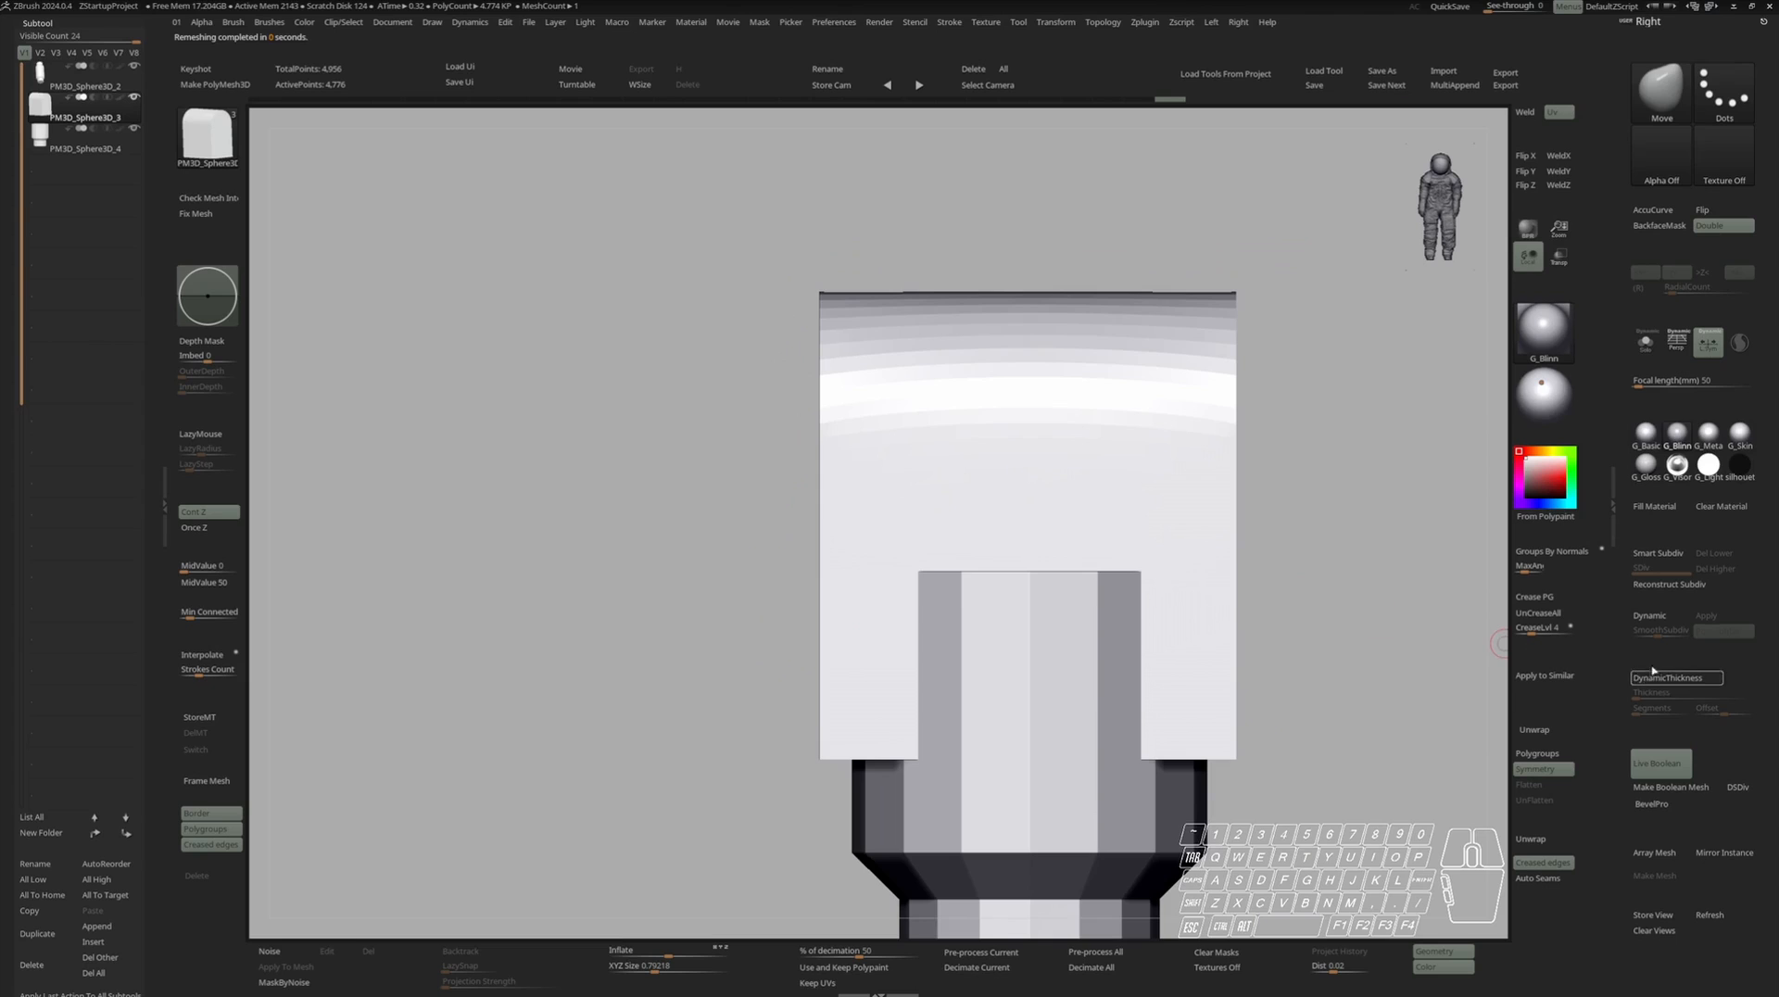
key("s")
key("shift+f")
right_click_drag(1653, 669, 1590, 590)
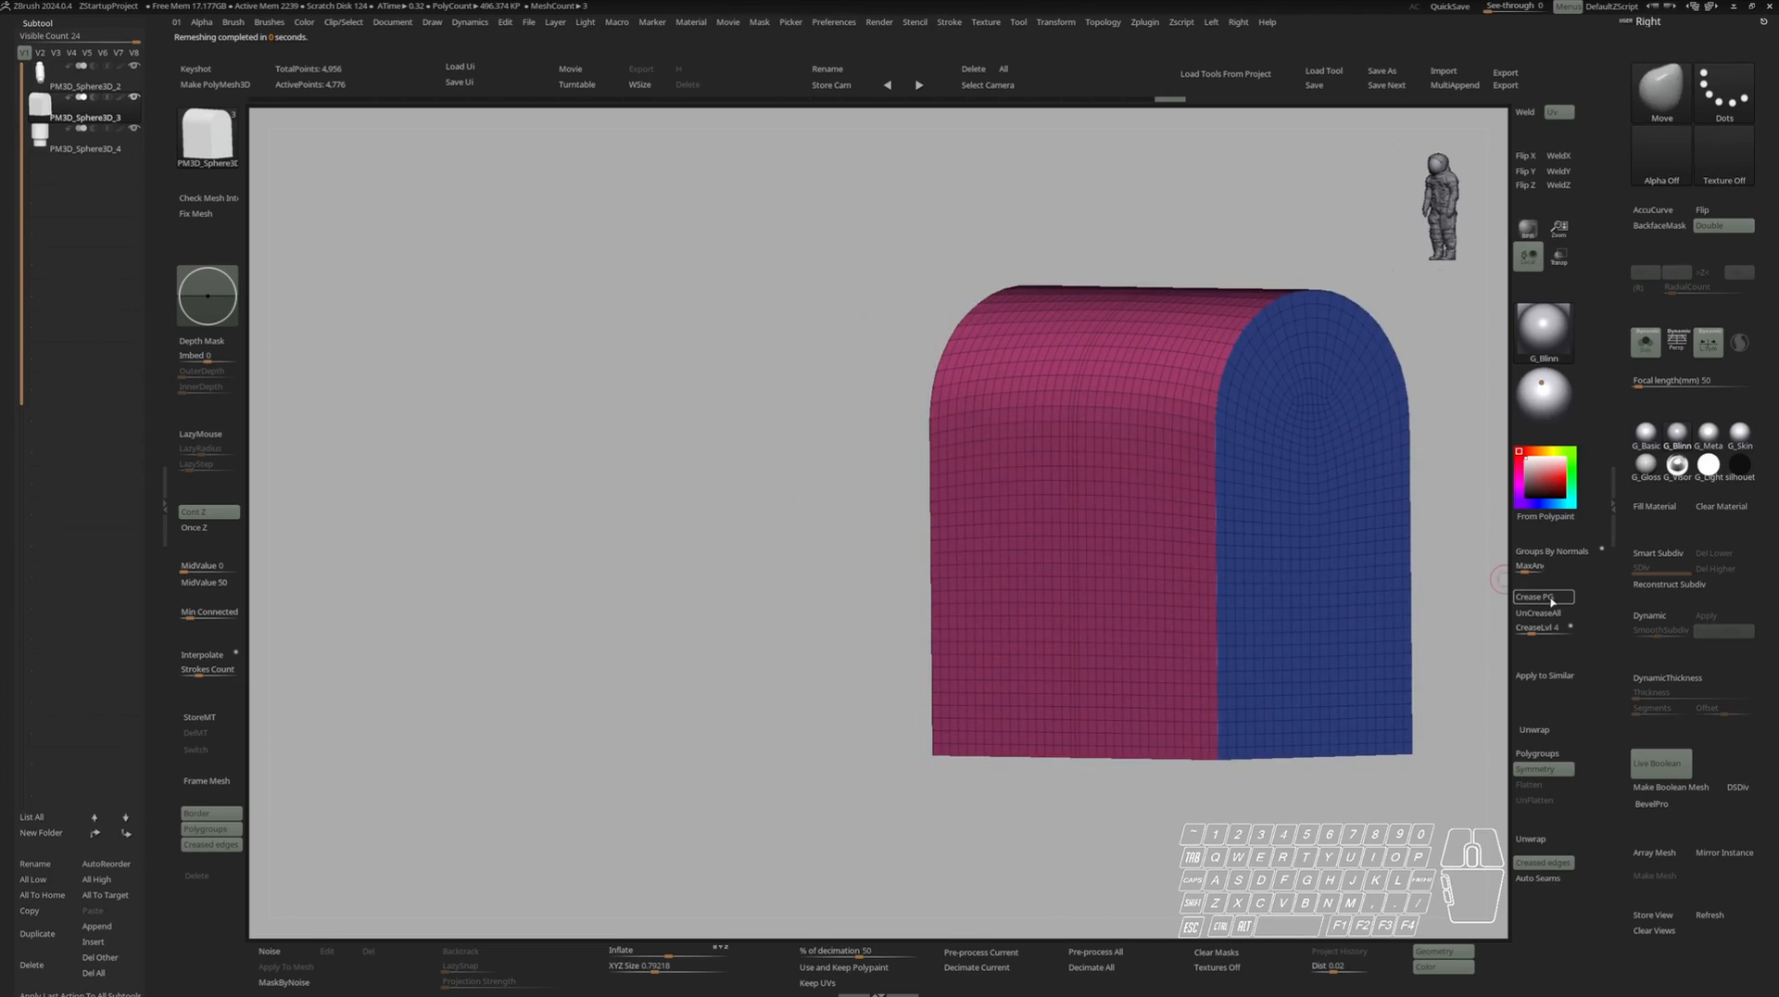
left_click(1552, 601)
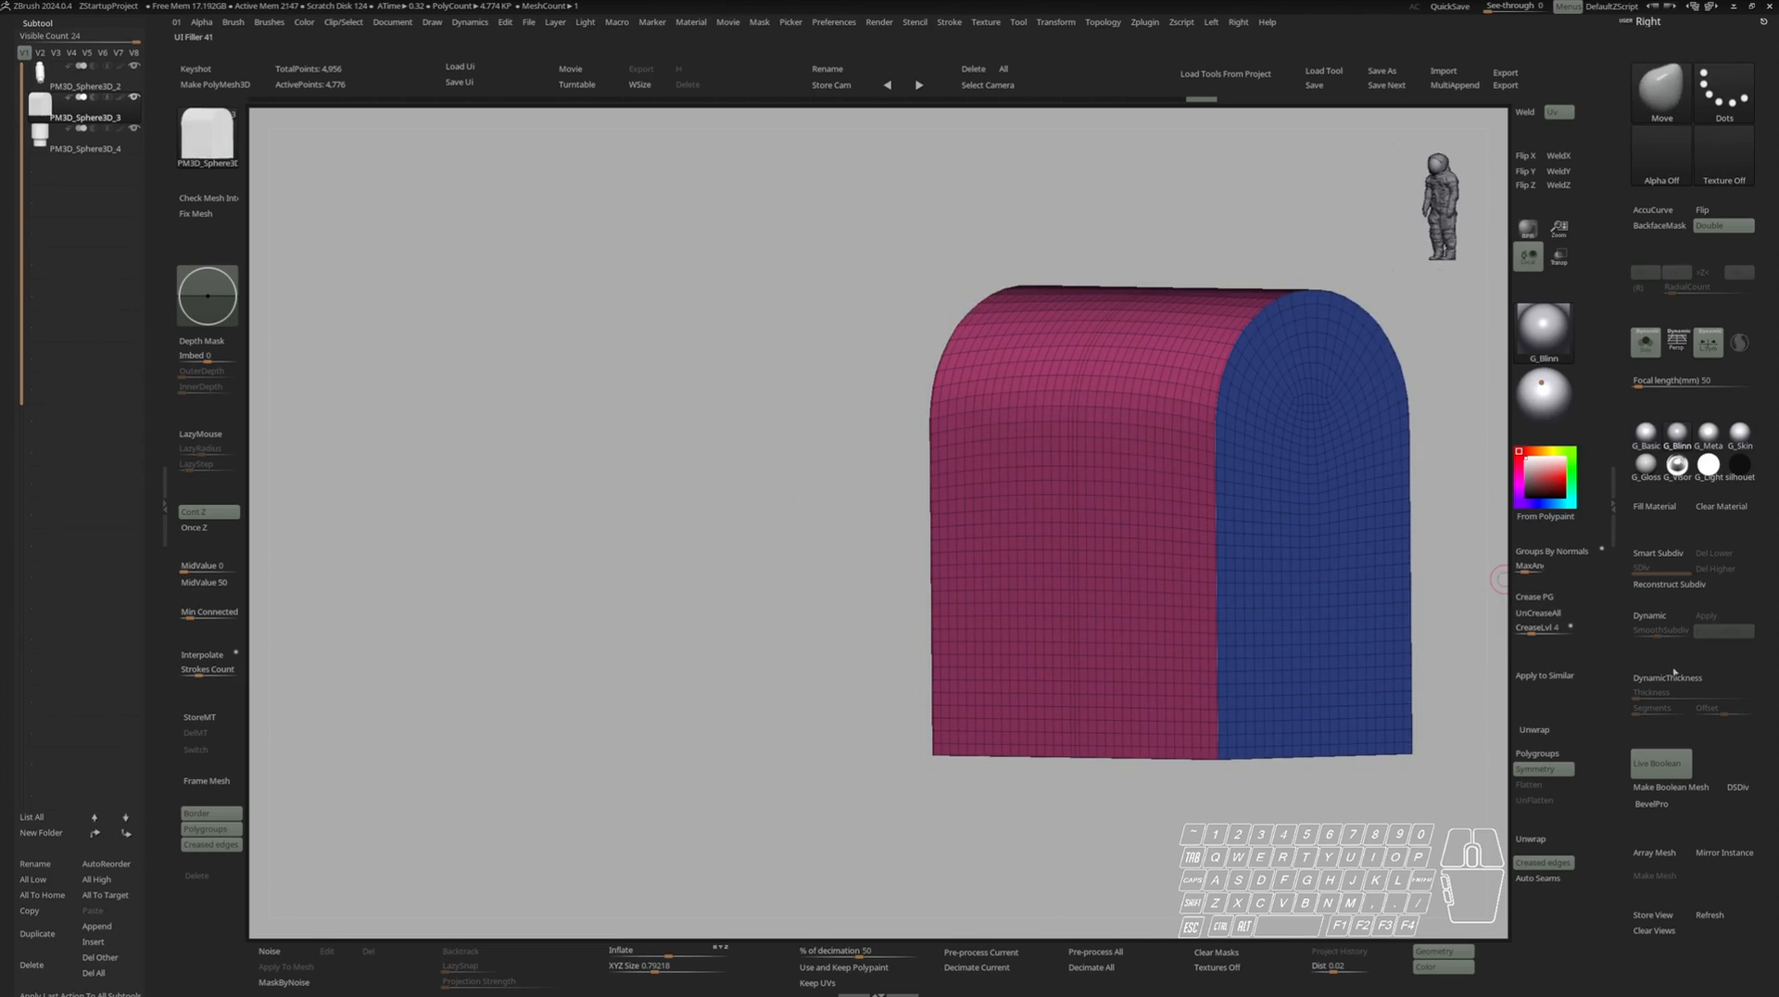
key("shift+f")
right_click_drag(1321, 568, 1384, 558, "shift")
key("s")
right_click_drag(1384, 558, 1183, 575, "alt")
right_click_drag(1288, 588, 1237, 594)
Select the stepped cylinder under the block and crease its polygroup borders.
key("space")
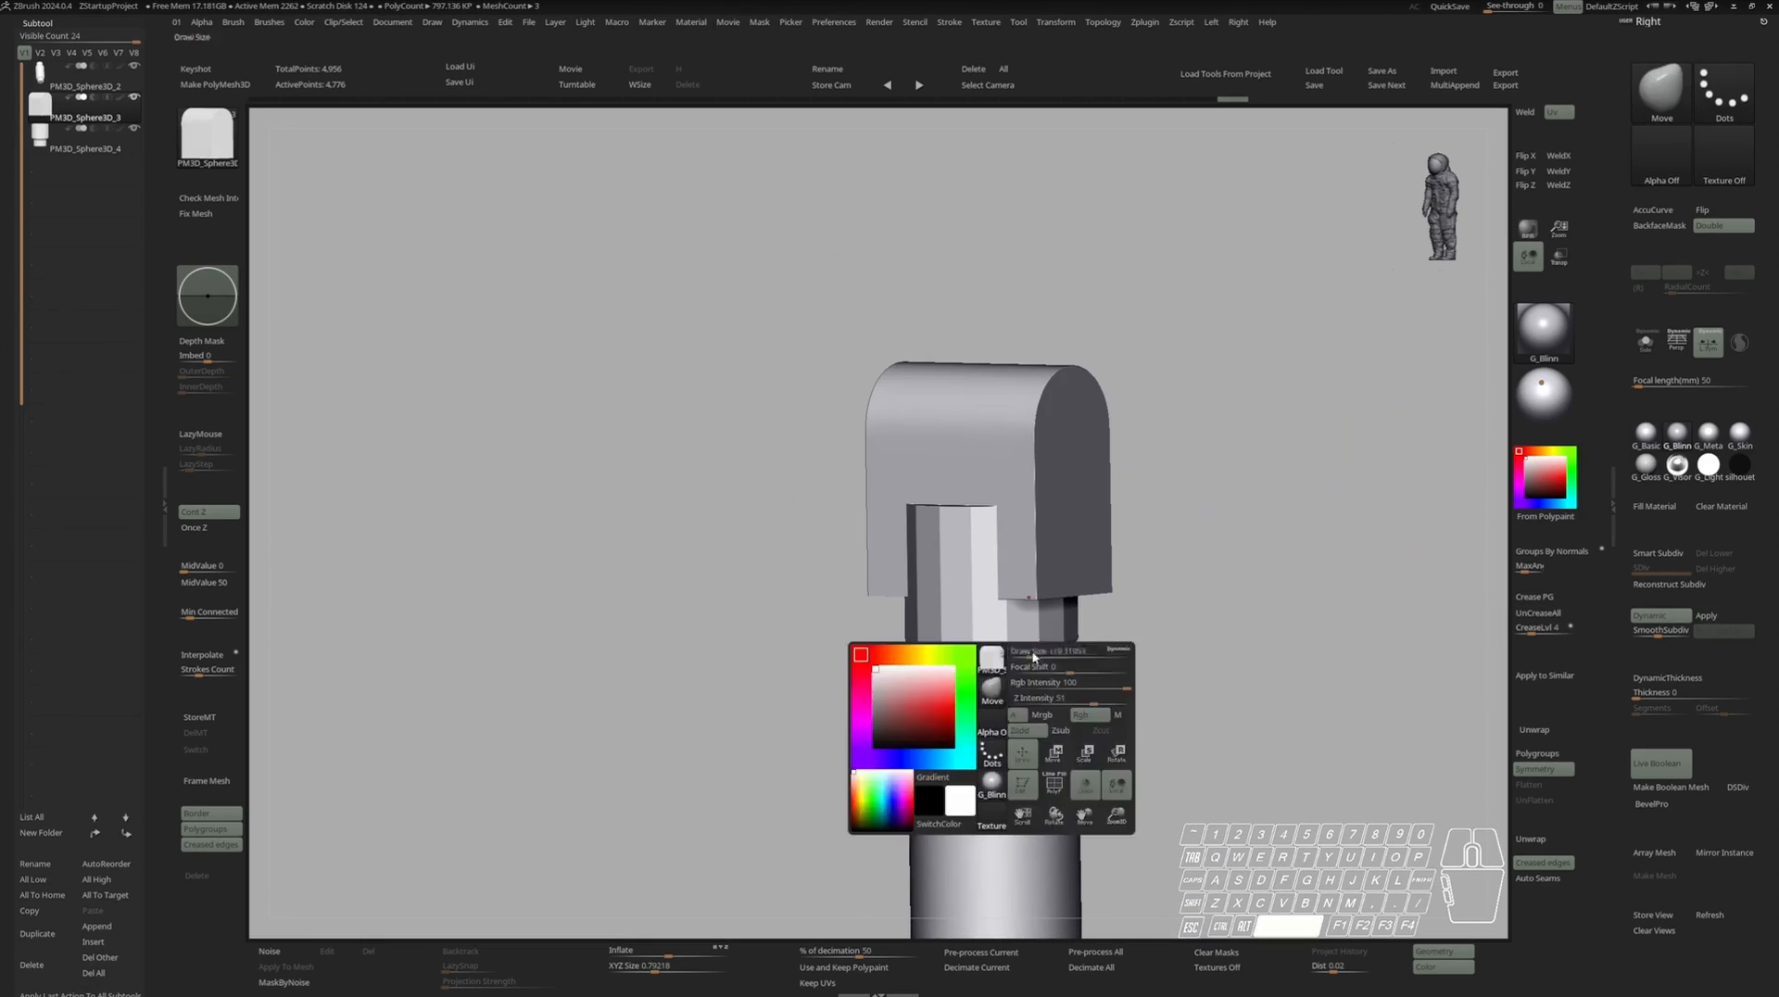
left_click(1031, 646, "alt")
key("shift+f")
right_click_drag(1030, 647, 1043, 701)
right_click_drag(1044, 701, 1104, 615, "ctrl")
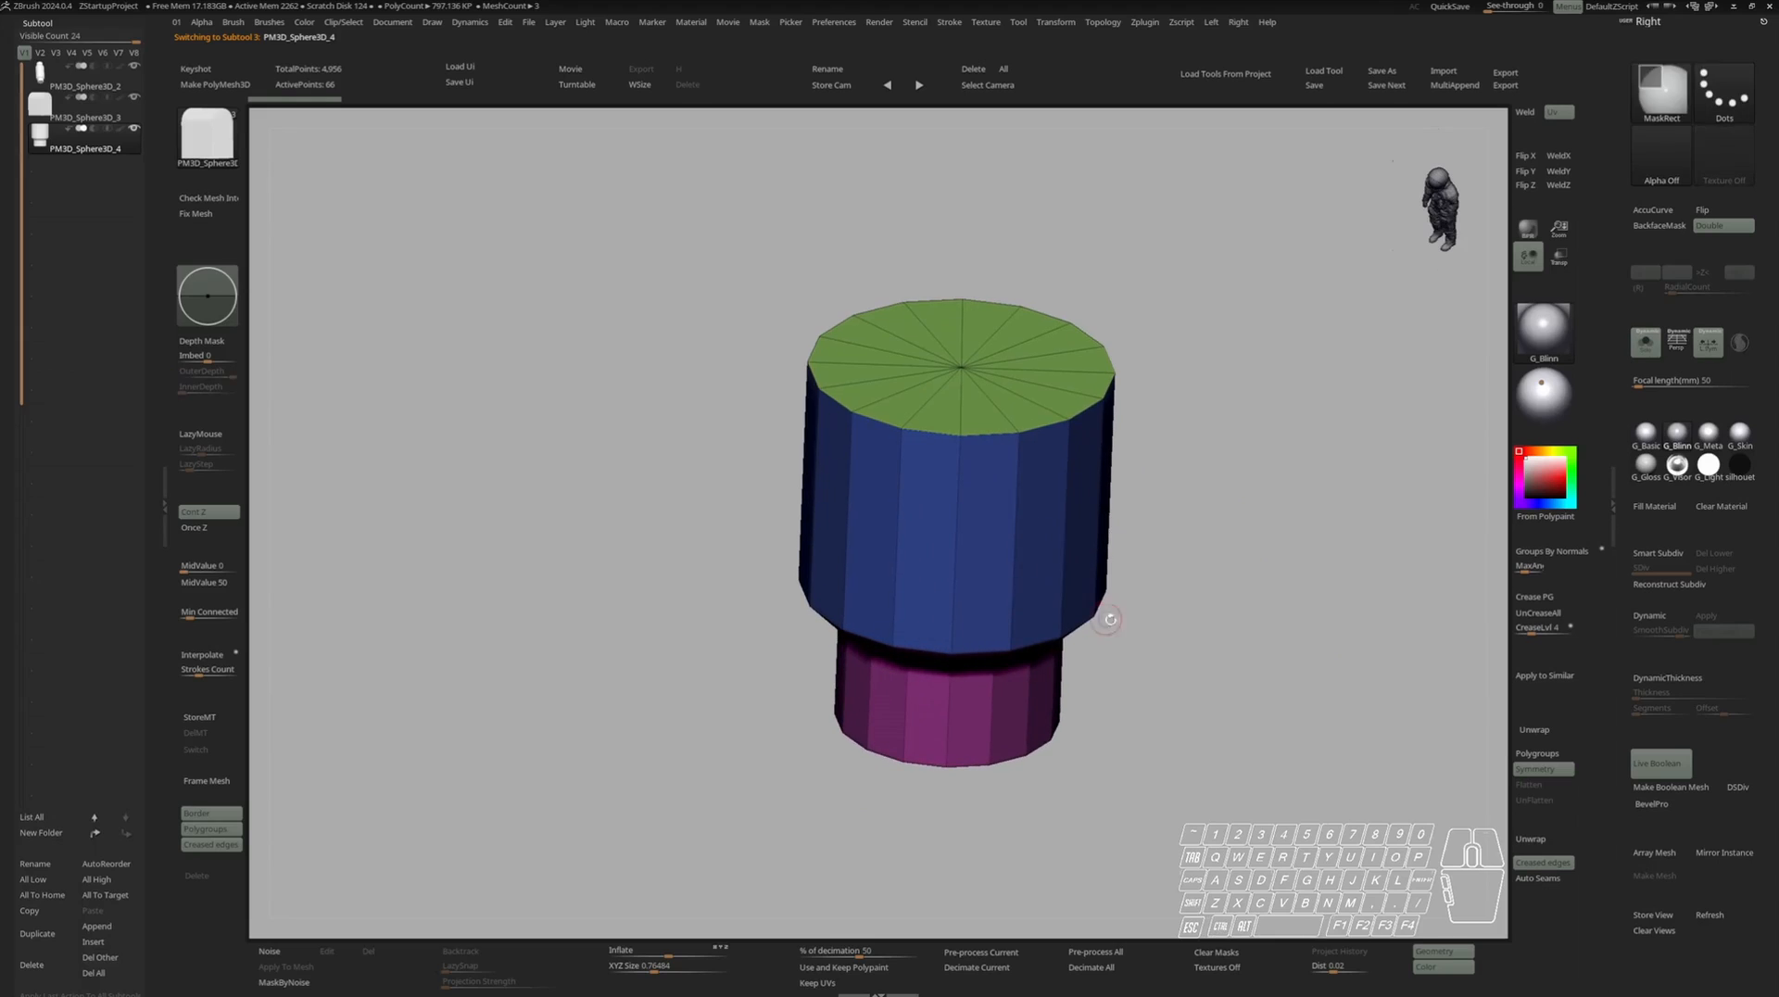
left_click(1531, 599)
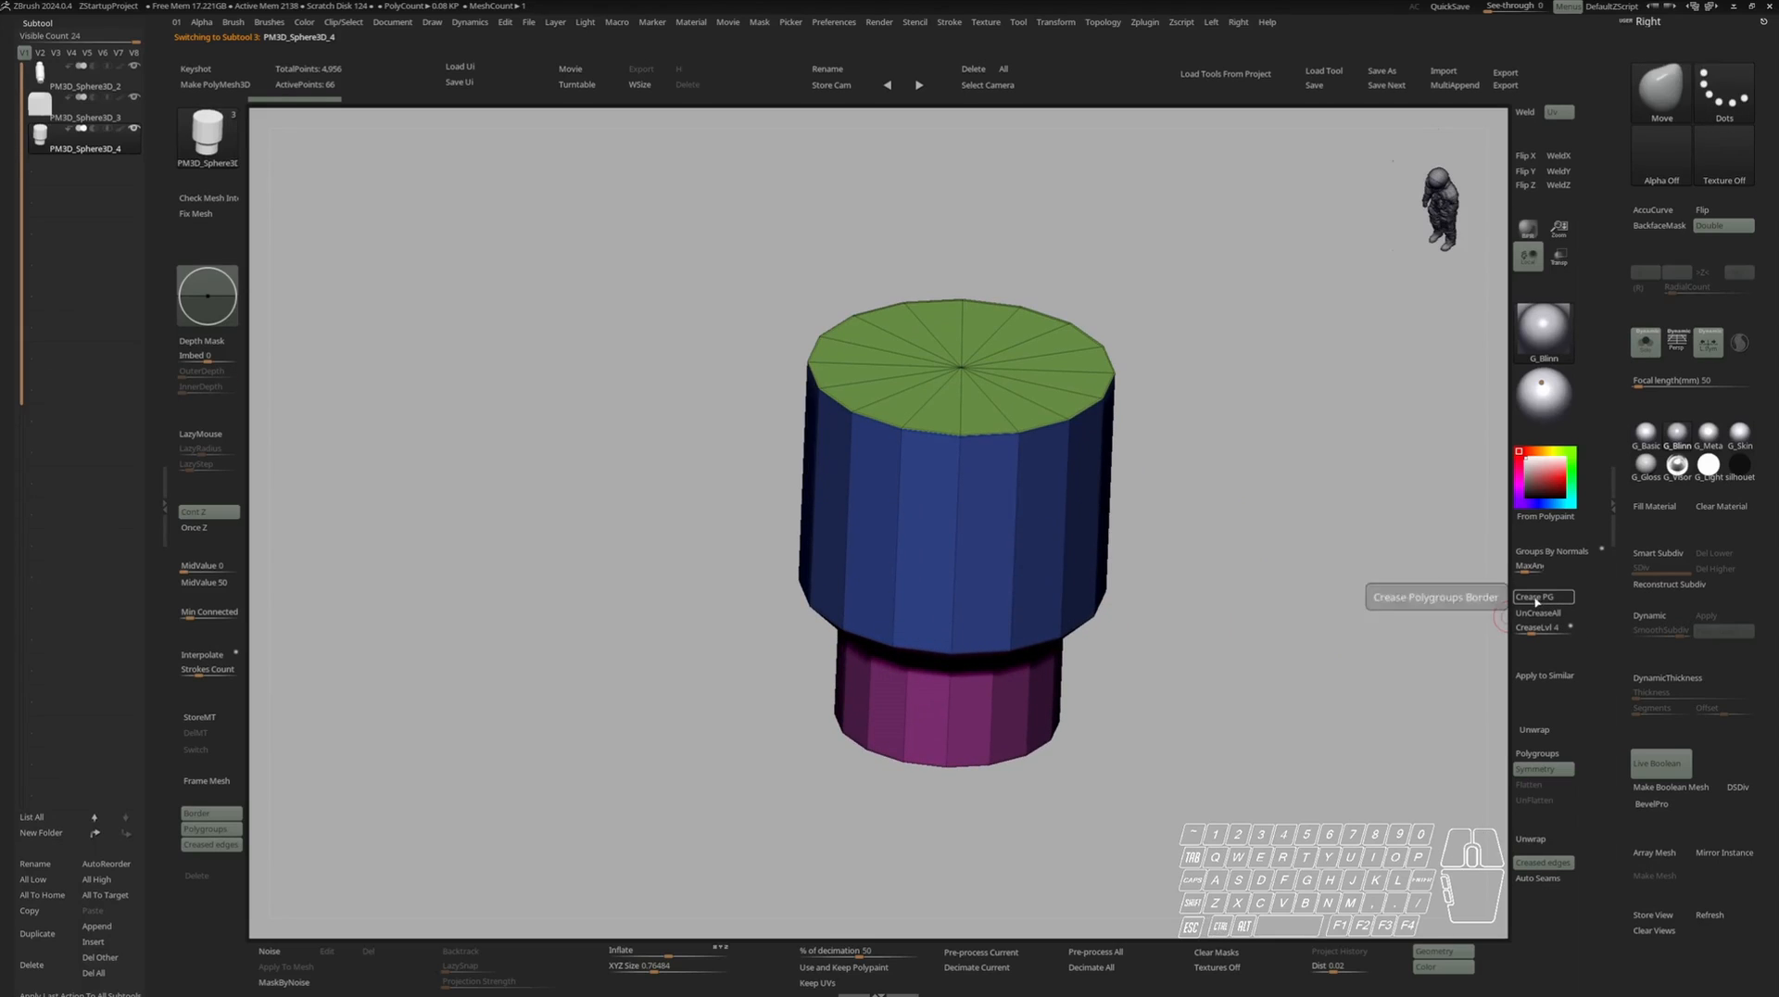
Turn on dynamic subdivision for the stepped cylinder and set its crease level to 15.
left_click(1652, 617)
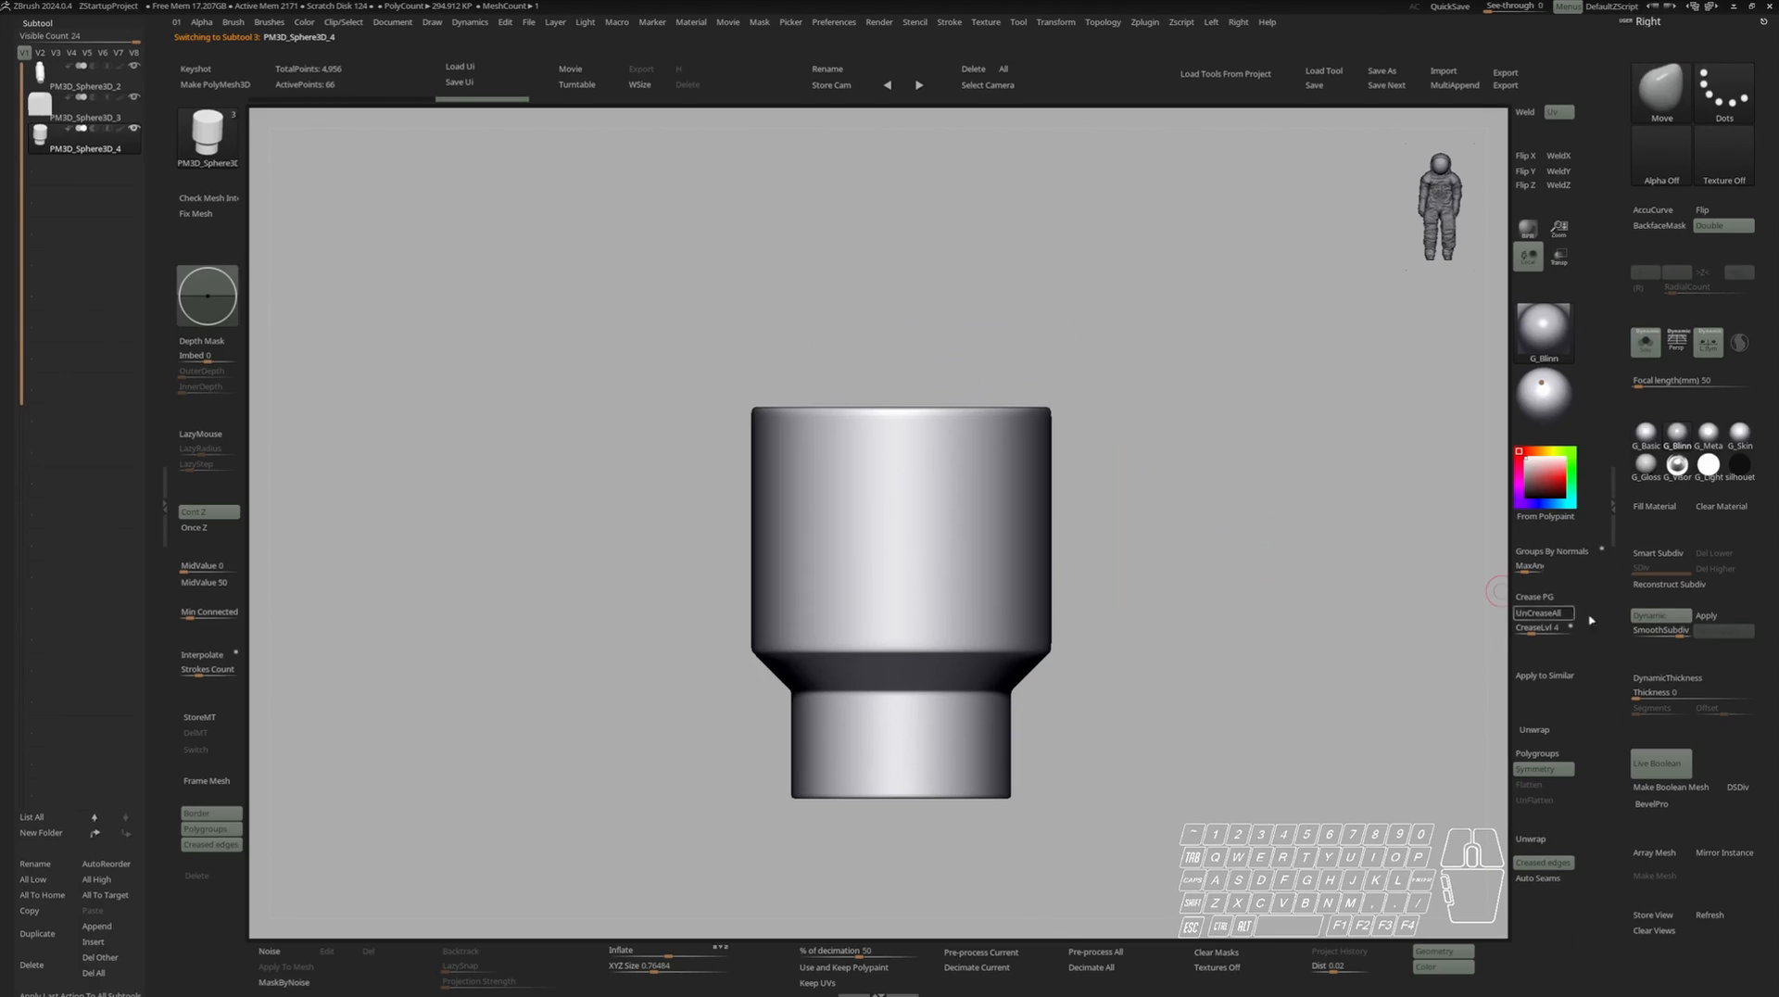
left_click_drag(1532, 631, 1582, 634)
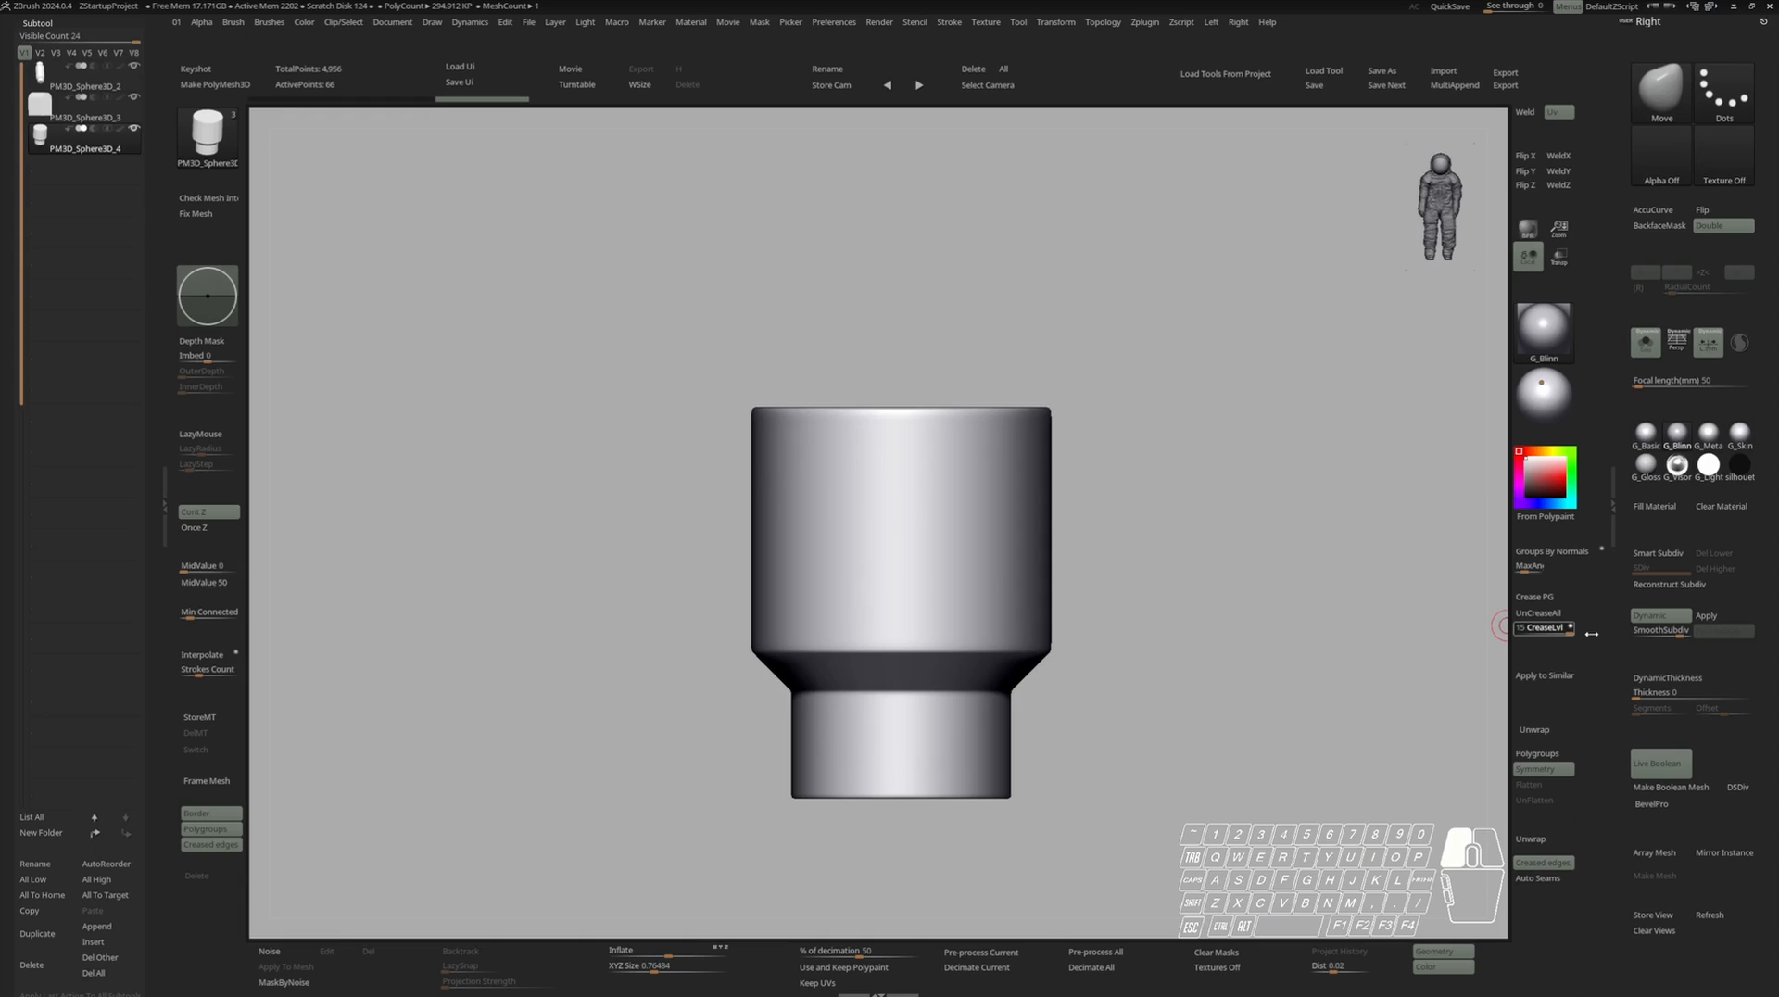
right_click_drag(1350, 497, 933, 603)
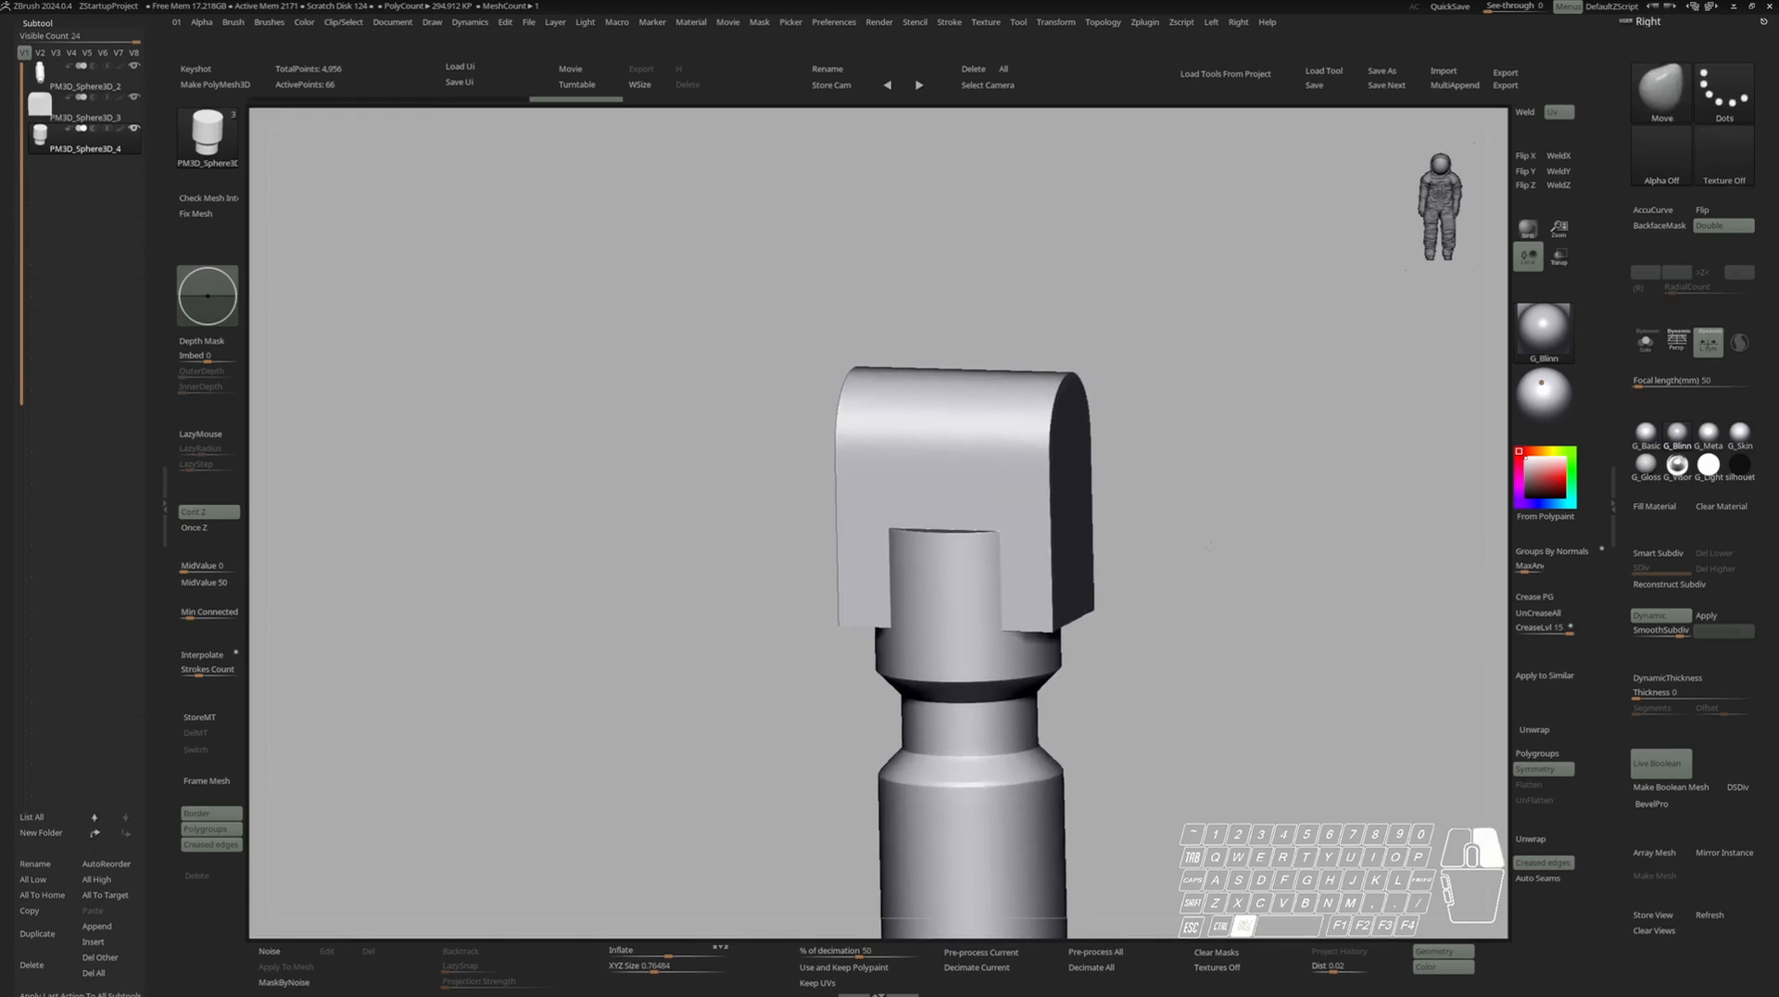
scroll(985, 618, "up", 3)
key("space")
right_click_drag(1065, 585, 1002, 489)
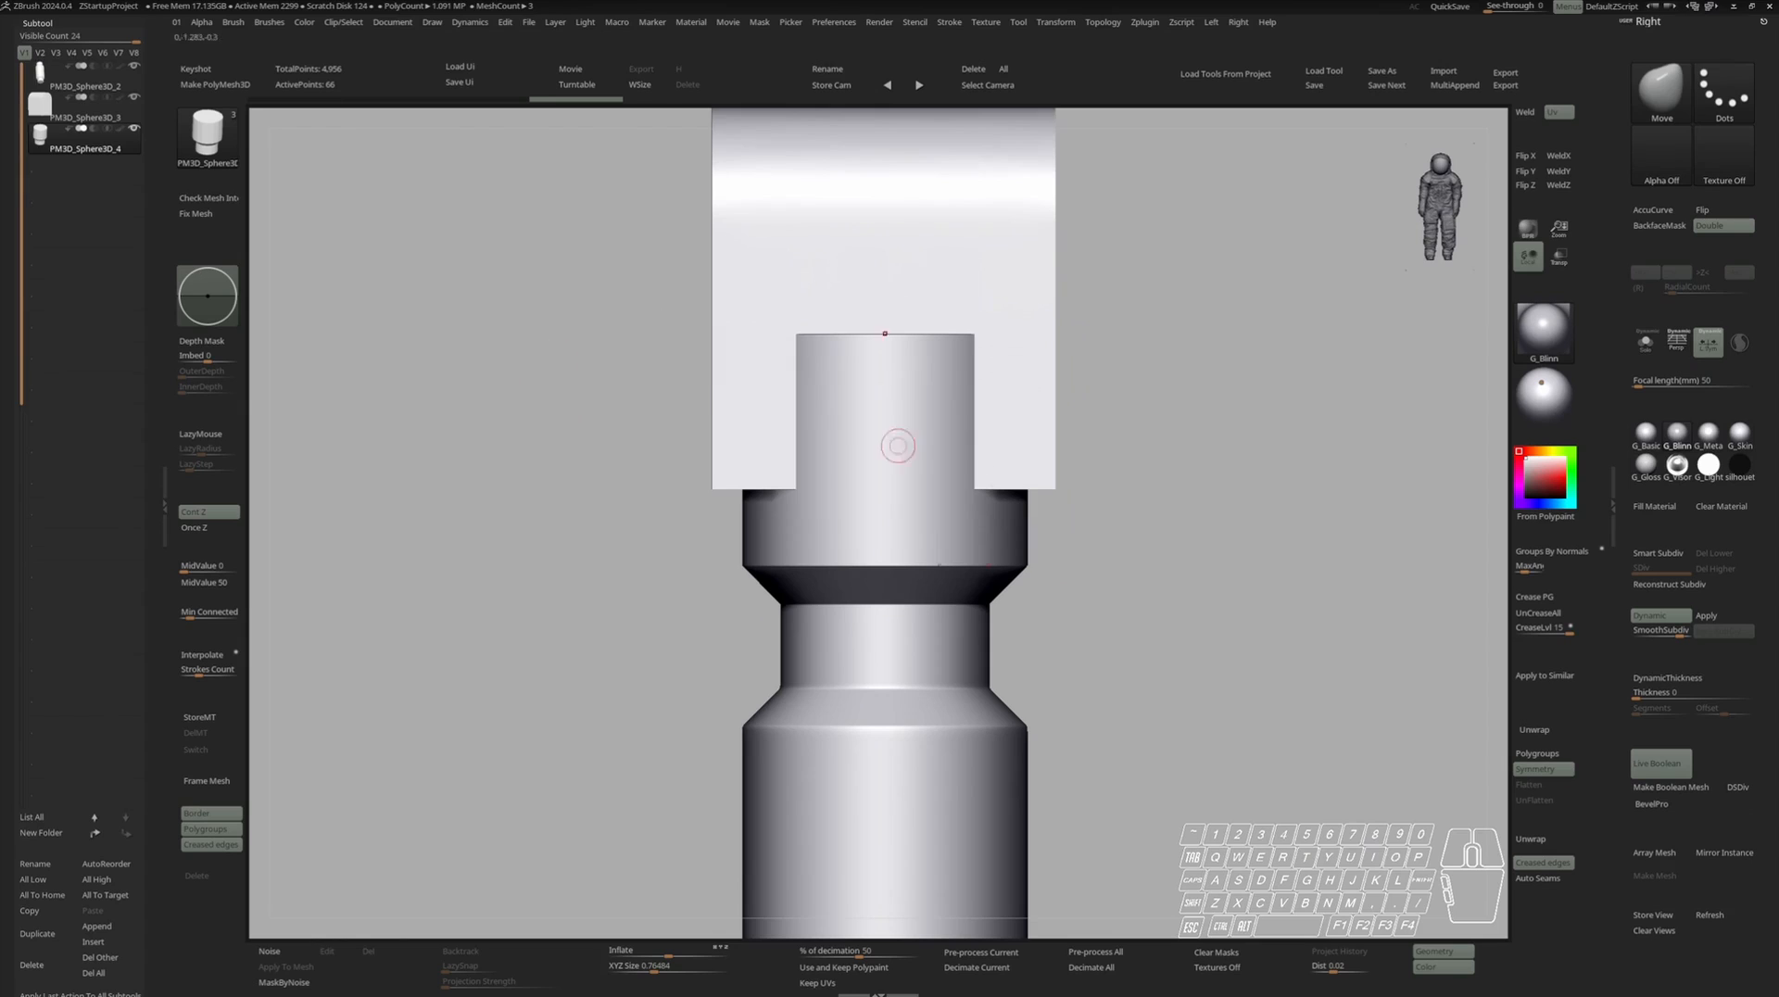
Duplicate the stepped cylinder and isolate the copy with the polyframe hidden.
key("shift+f")
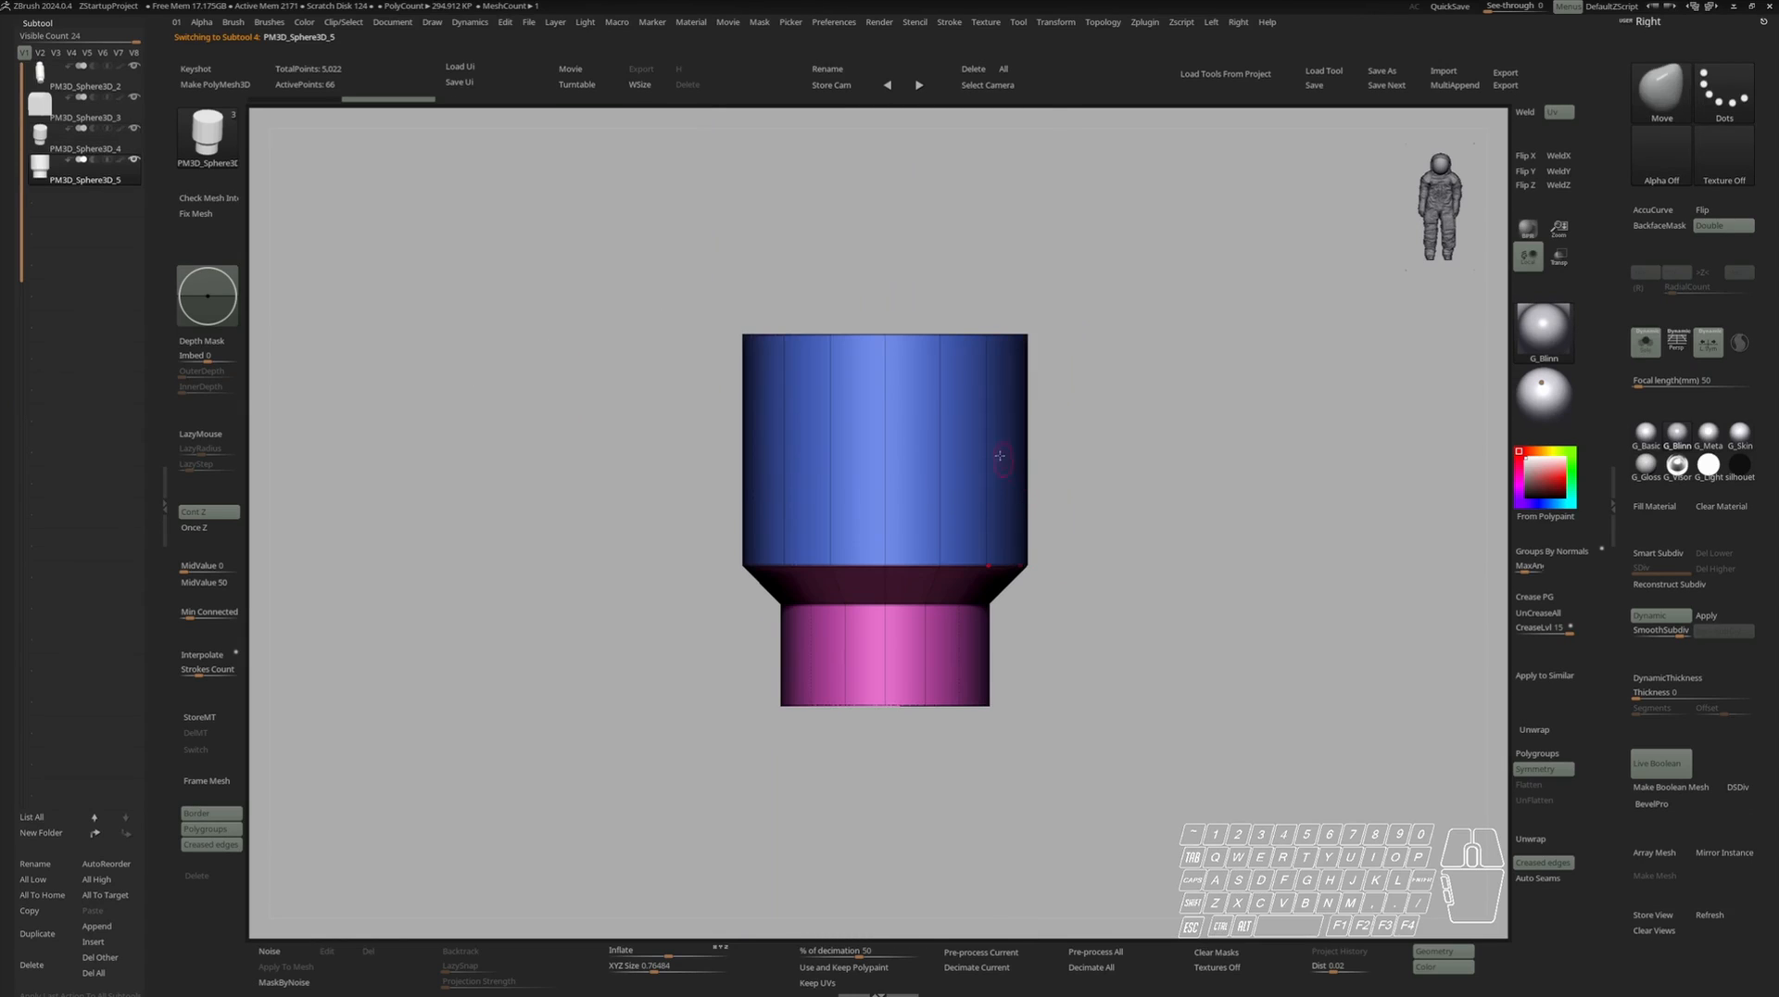
key("s")
key("shift+f")
key("s")
right_click_drag(1001, 448, 1009, 521, "alt")
Turn off the copy's dynamic subdivision and reduce it to its blue upper side wall, deleting the other polygroups.
key("c")
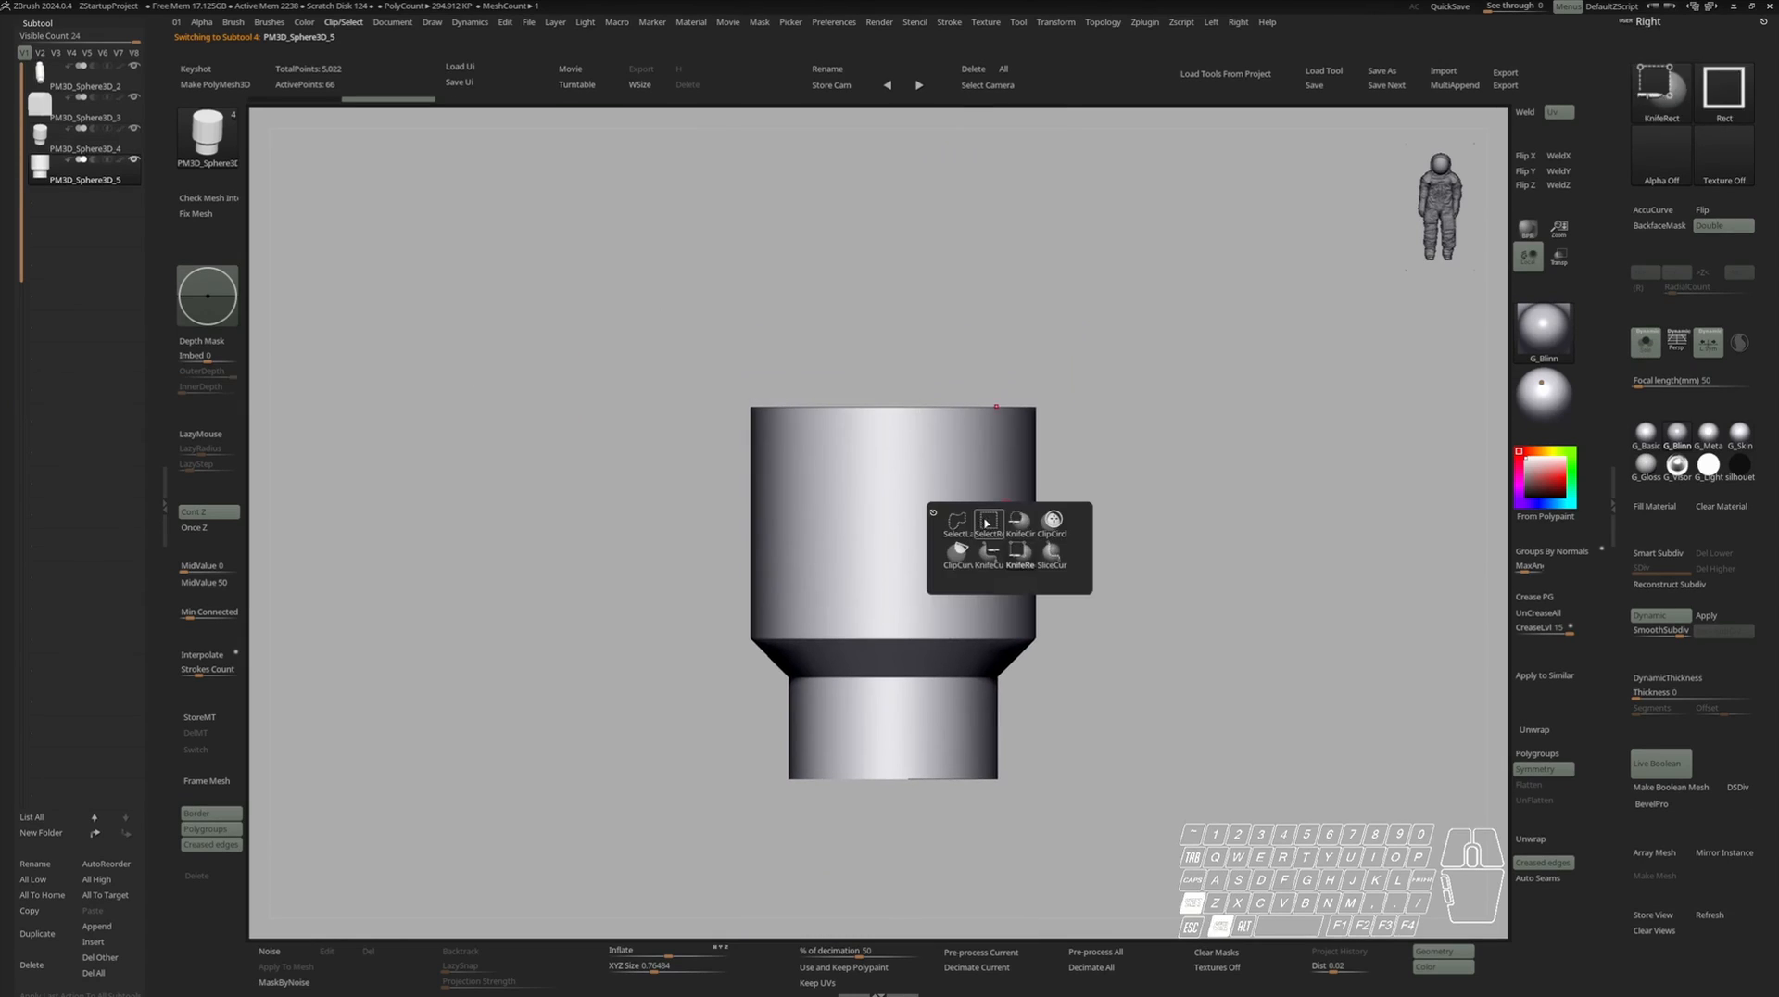
left_click(986, 523, "ctrl+shift")
mouse_move(1024, 428)
right_mouse_down()
mouse_move(1053, 458)
mouse_move(1020, 502)
right_mouse_up()
left_click(1663, 619)
key("shift+f")
key("c")
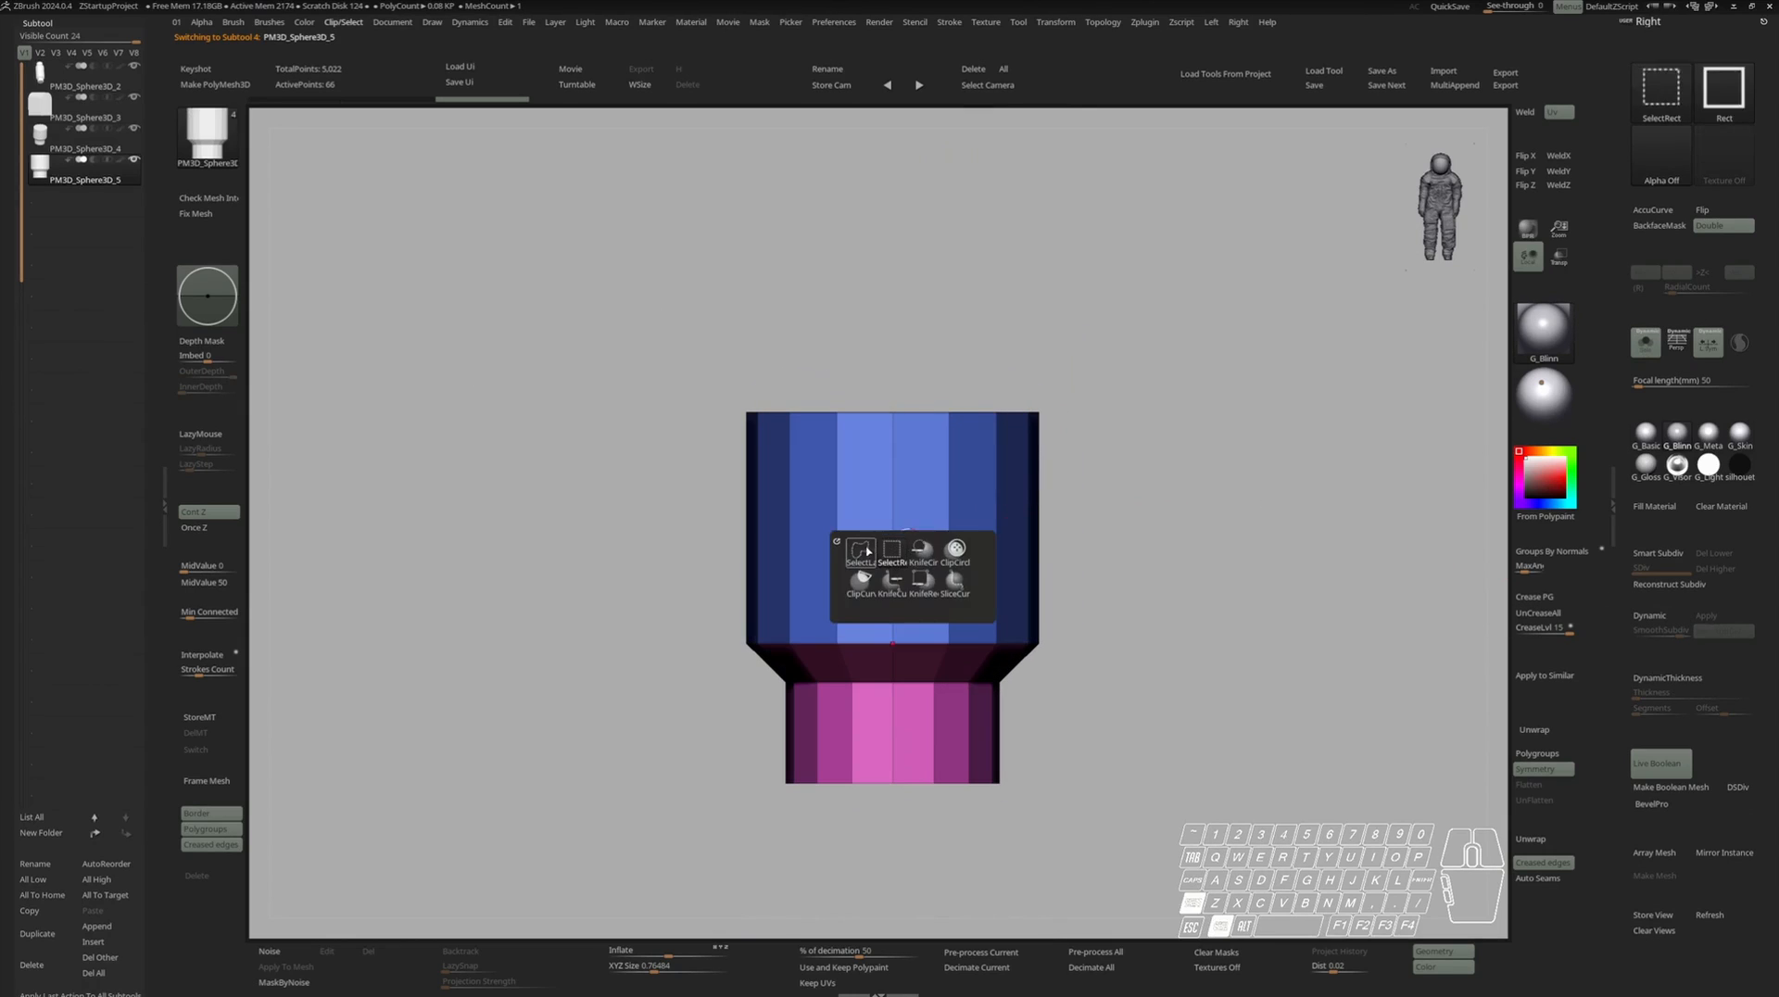
left_click(909, 556, "ctrl+shift")
left_click(892, 530, "ctrl+alt+shift")
left_click(1140, 469, "ctrl+shift")
right_click_drag(1140, 469, 787, 485)
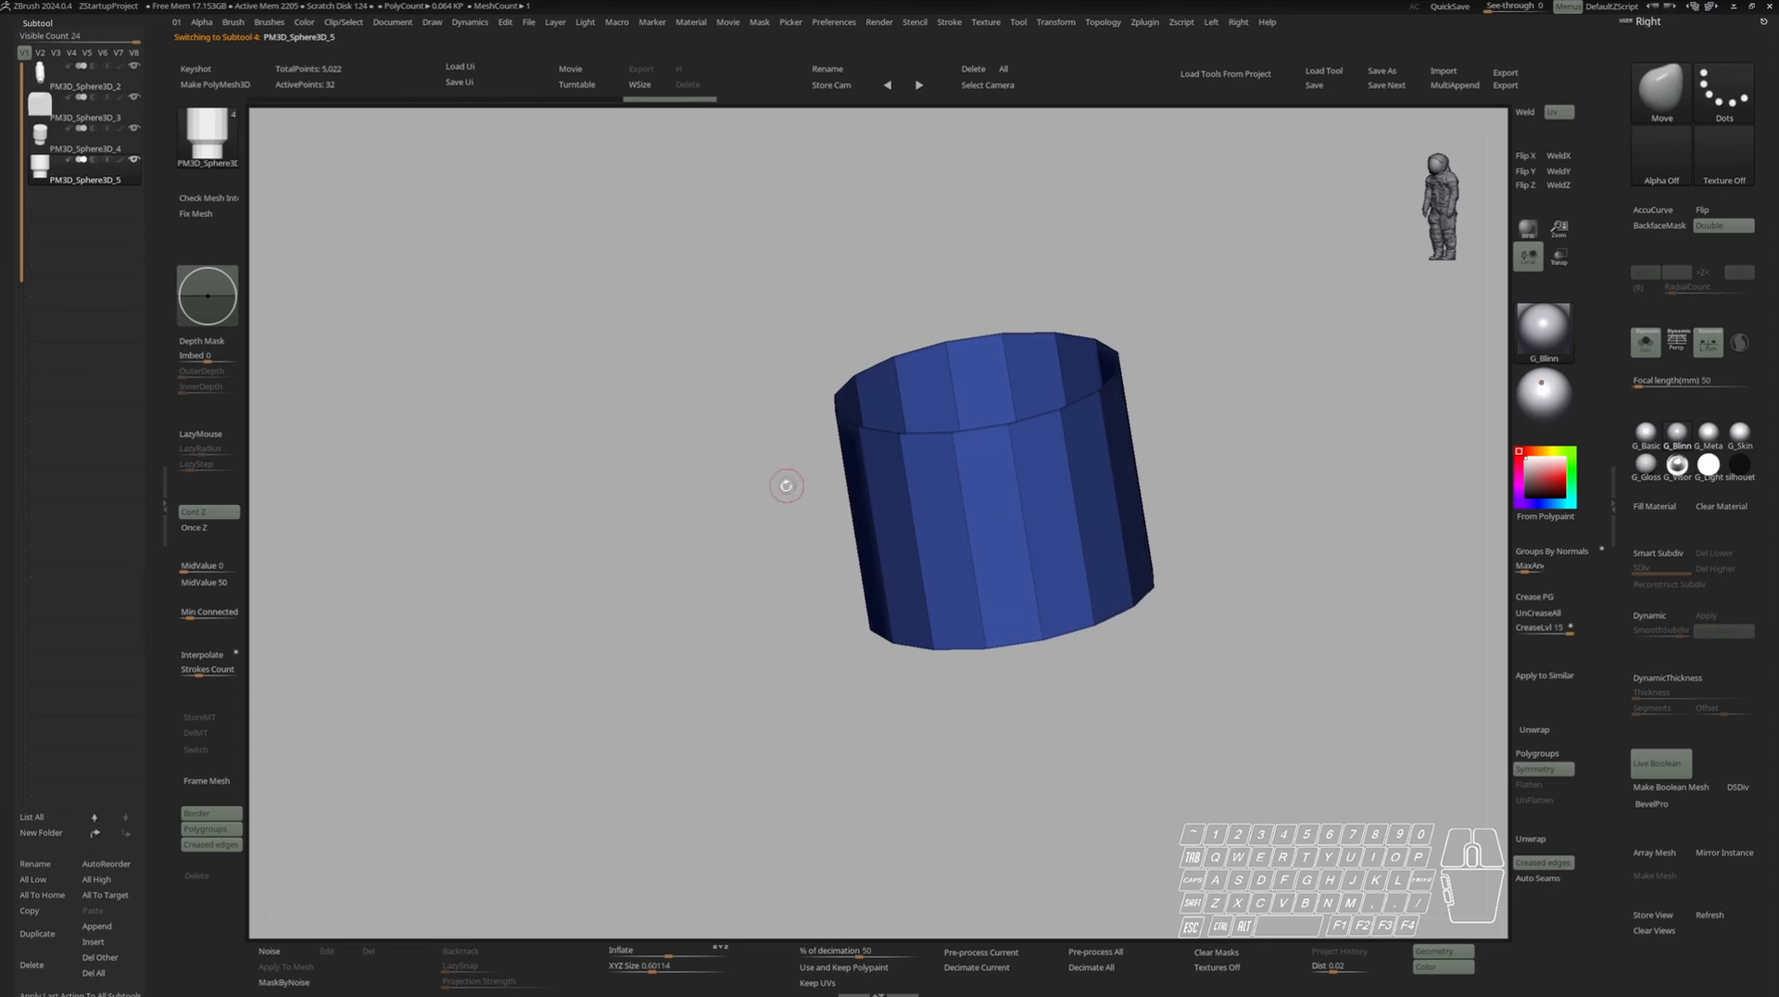
right_click_drag(1214, 475, 1264, 515, "shift")
left_click(1224, 480, "ctrl+shift")
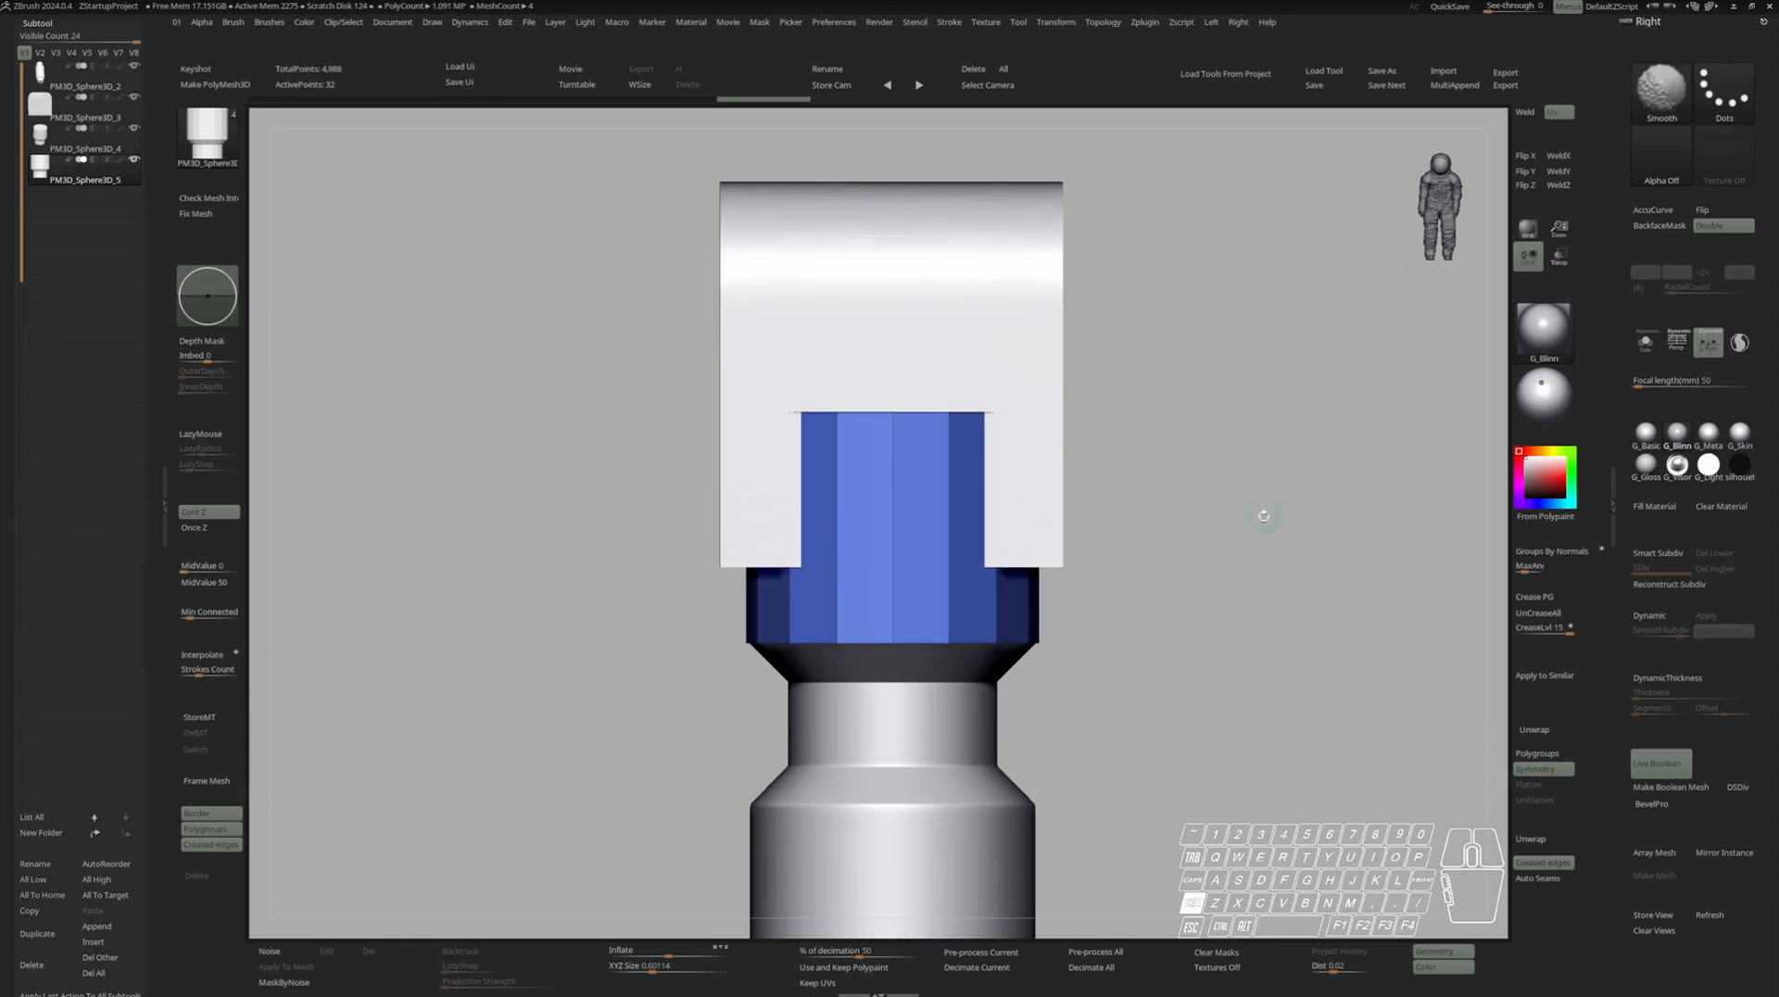
Stretch the open tube vertically with the gizmo to almost twice its height.
key("w")
key("s")
mouse_move(894, 535)
left_mouse_down()
mouse_move(891, 570)
mouse_move(888, 526)
left_mouse_up()
key("q")
Insert many evenly spaced horizontal edge loops into the tube wall with ZModeler's edge Insert action for multiple edge loops.
key("b")
key("z")
key("m")
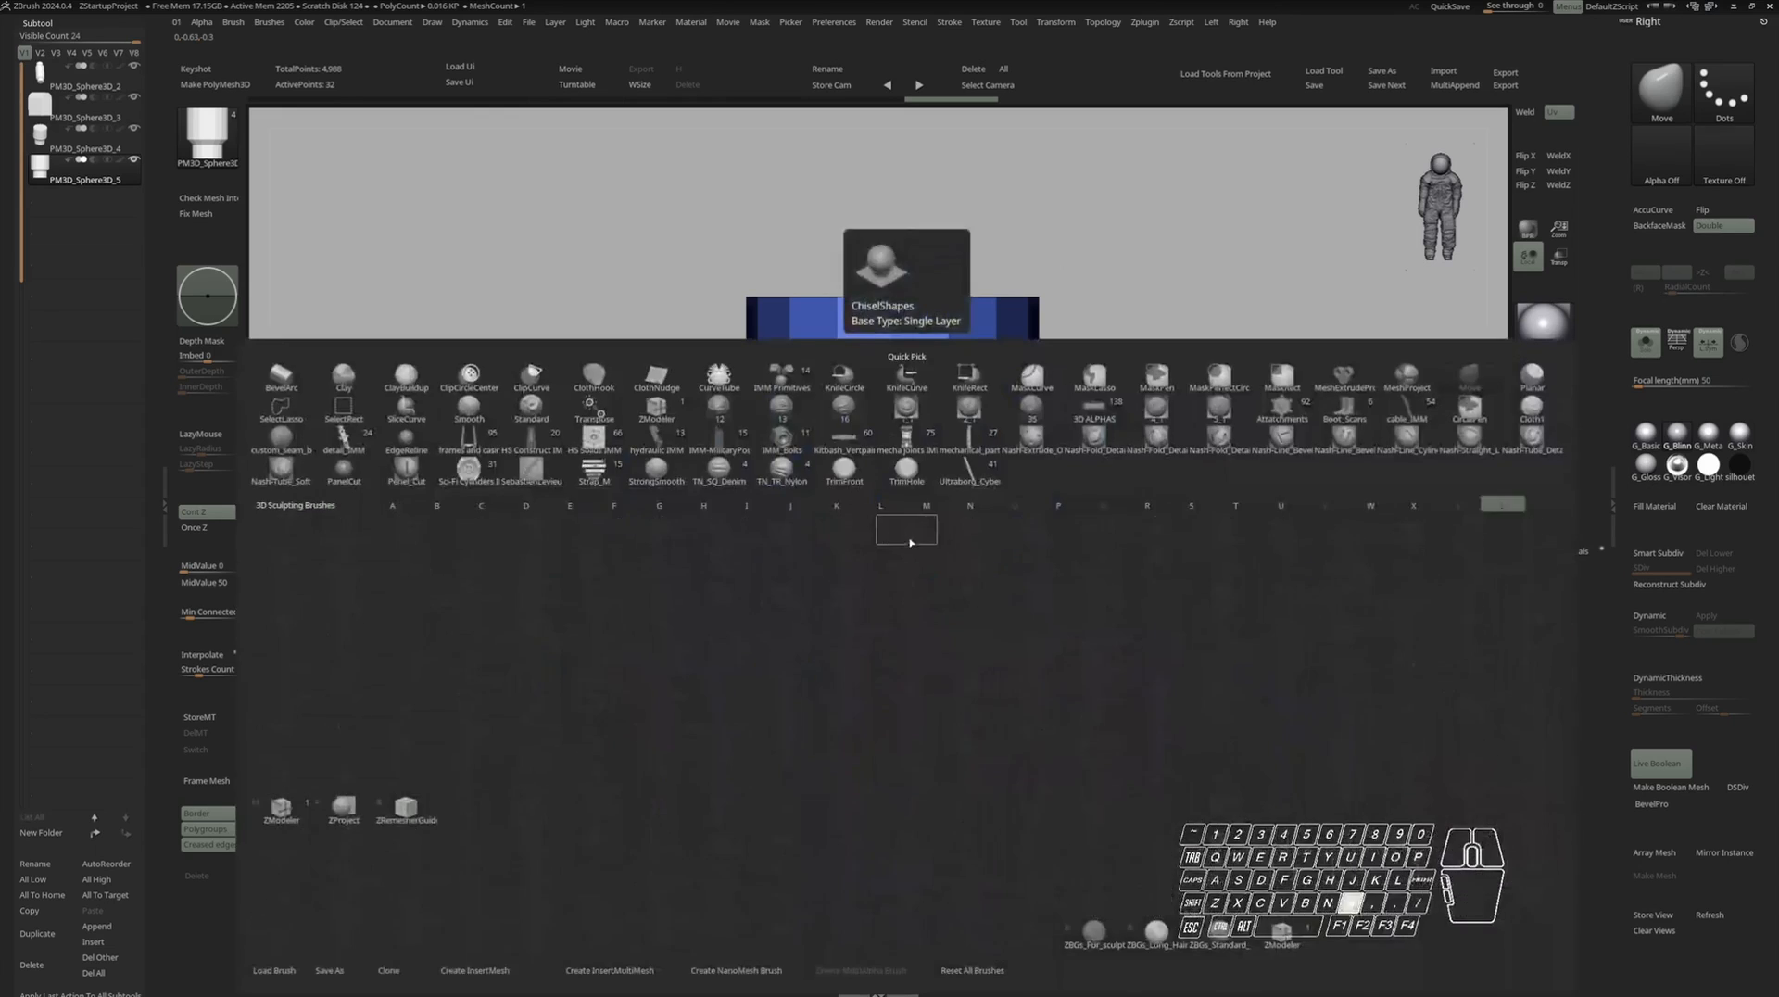
key("space")
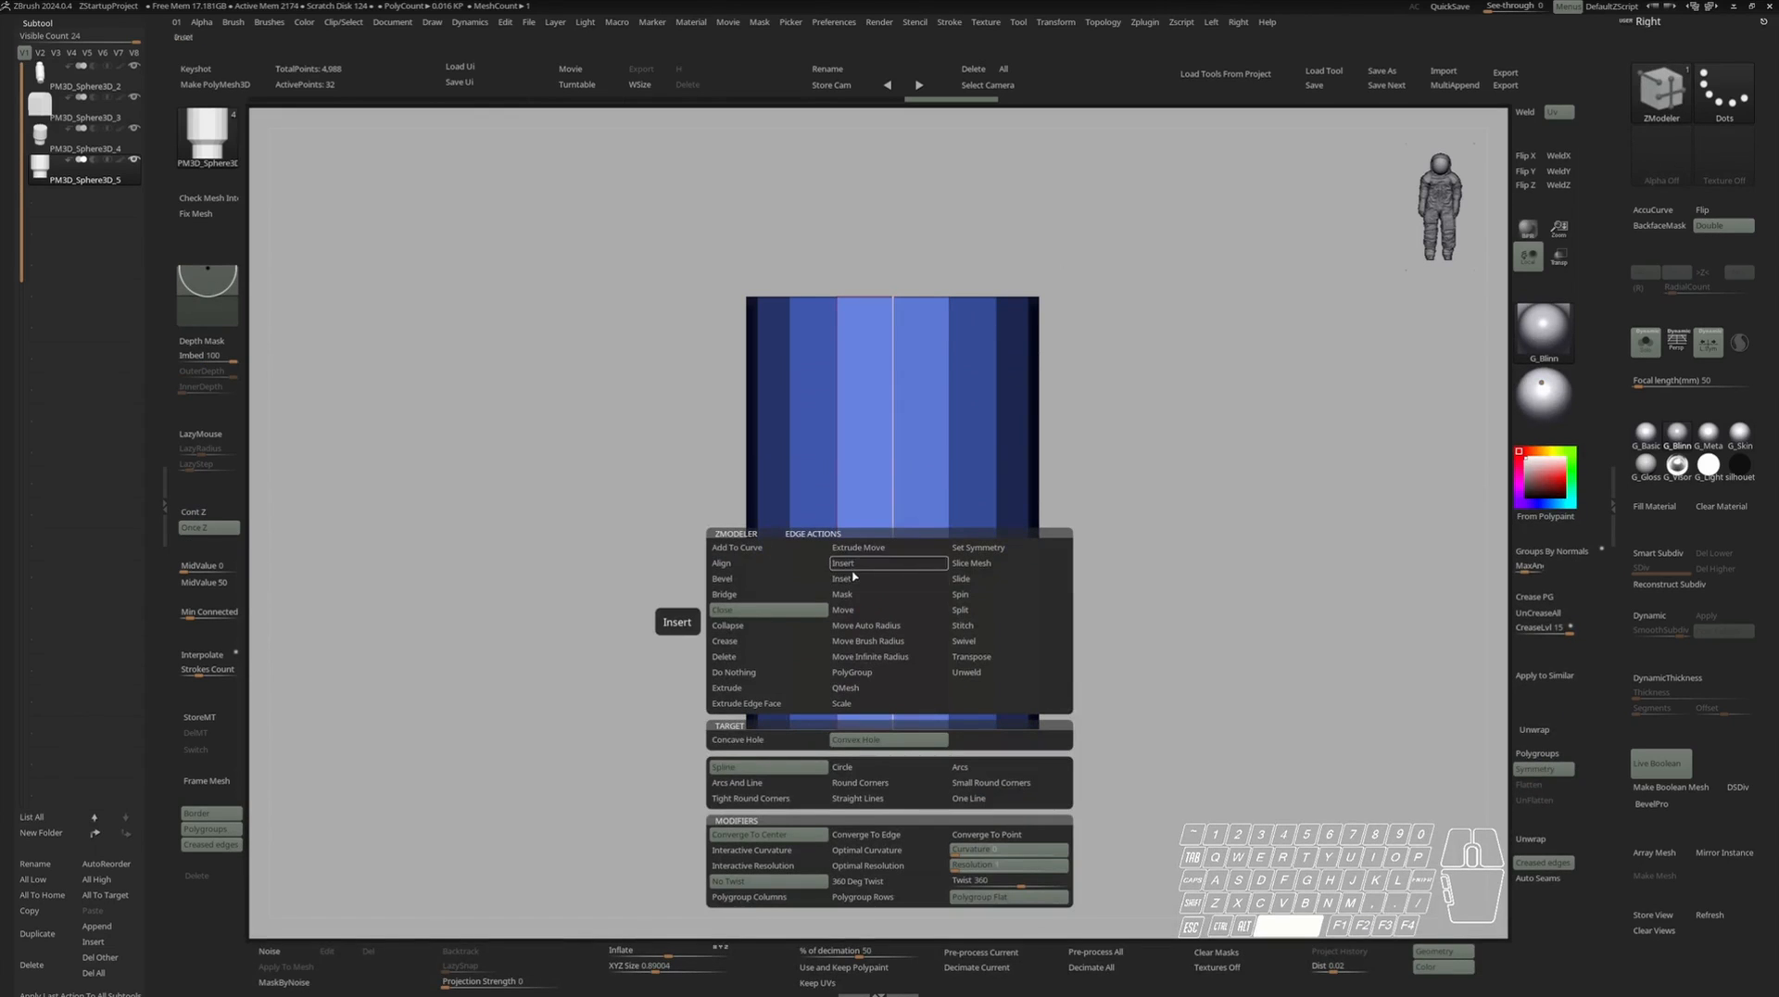
left_click(855, 564)
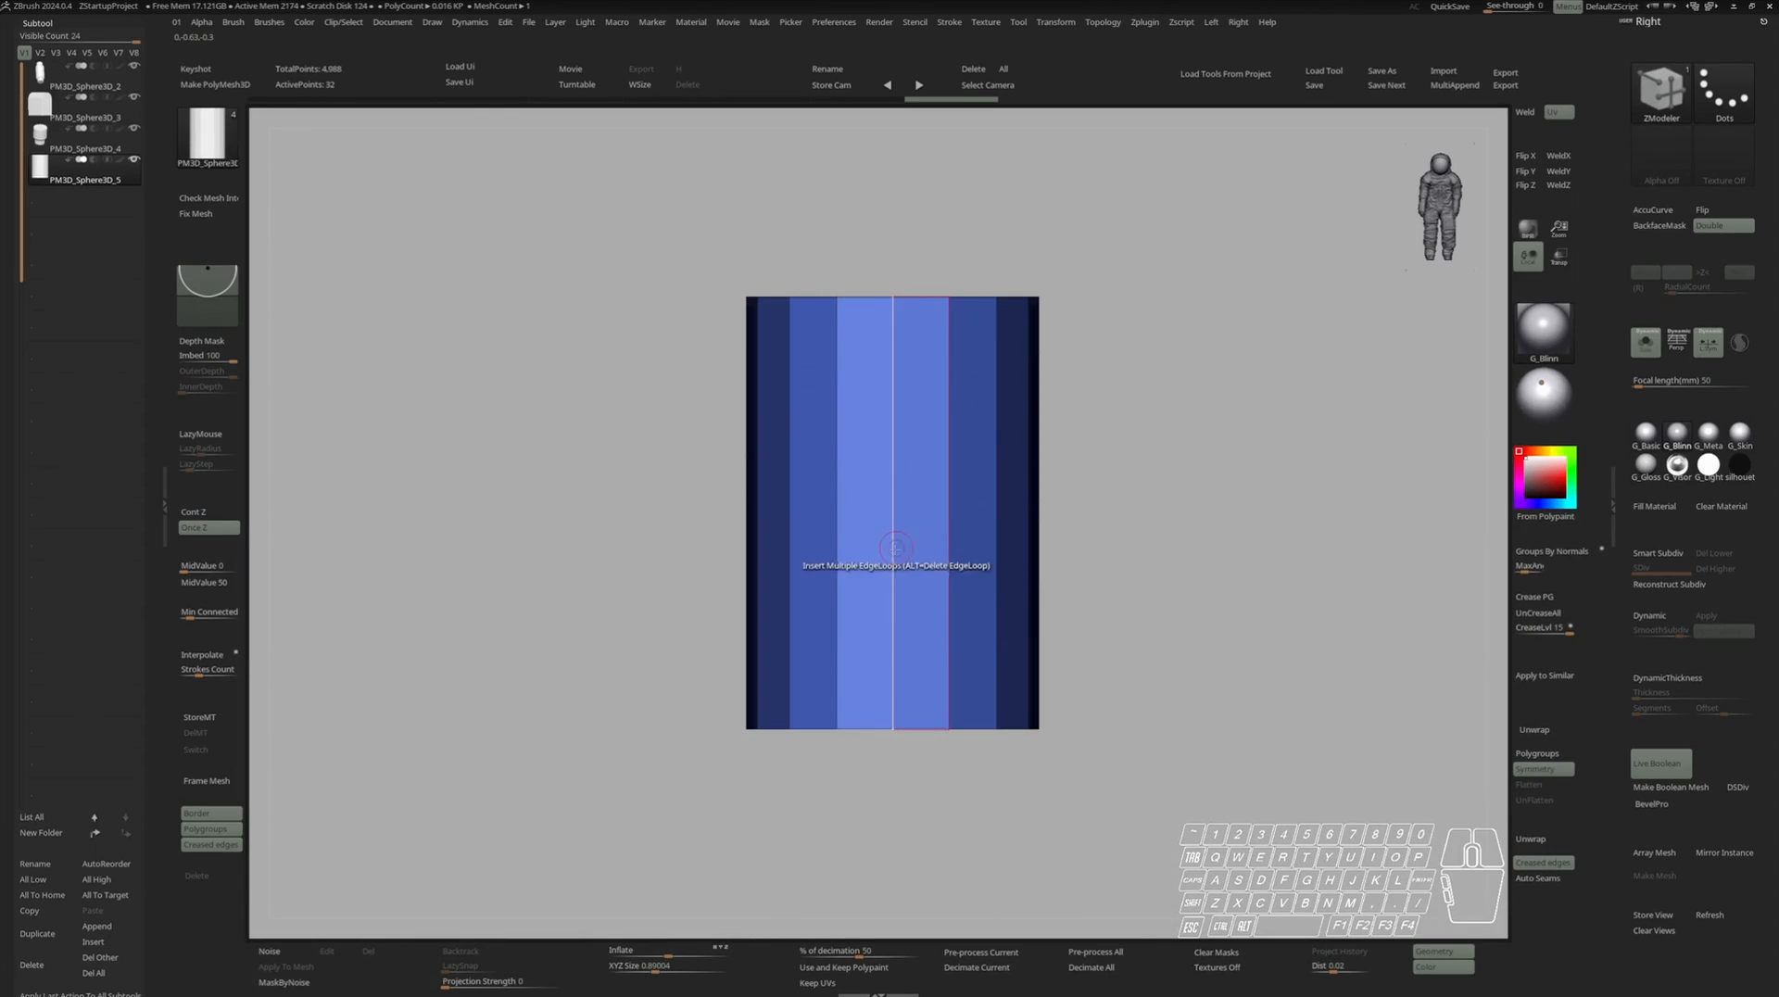
left_click_drag(896, 547, 890, 464)
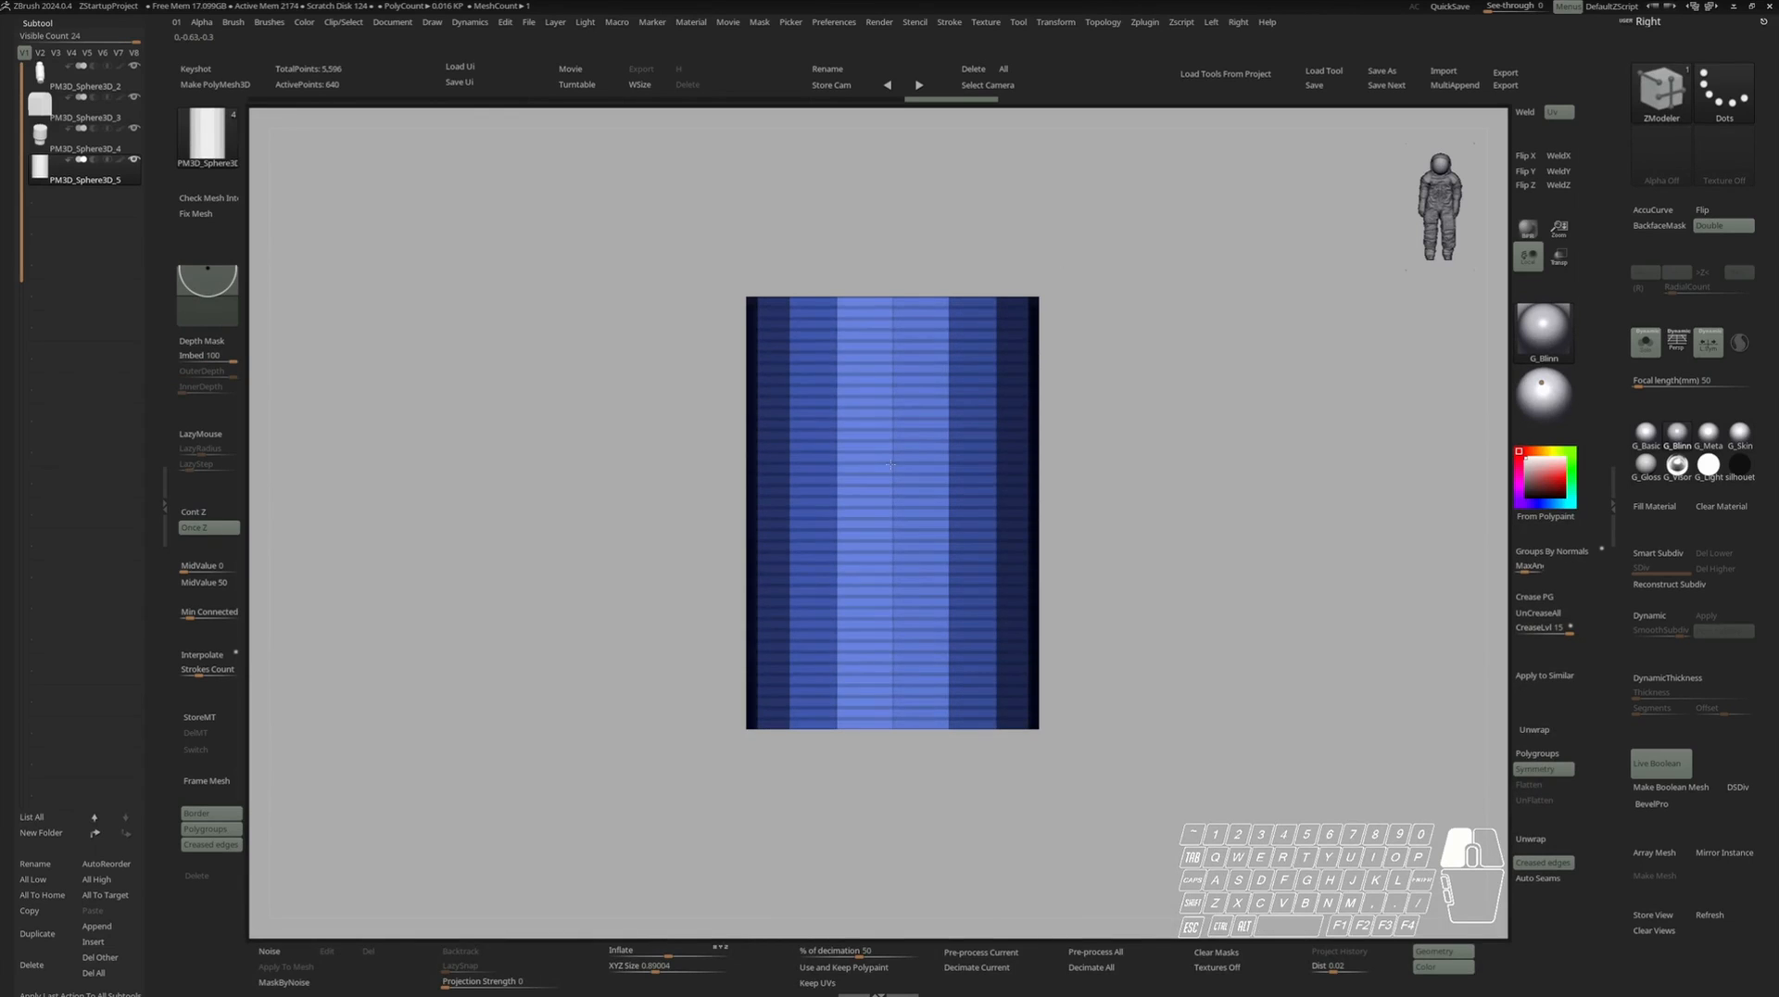
Turn on the tube's dynamic subdivision at a reduced smooth level, with dynamic thickness 0.06529 and offset 100.
left_click_drag(1159, 448, 1179, 478)
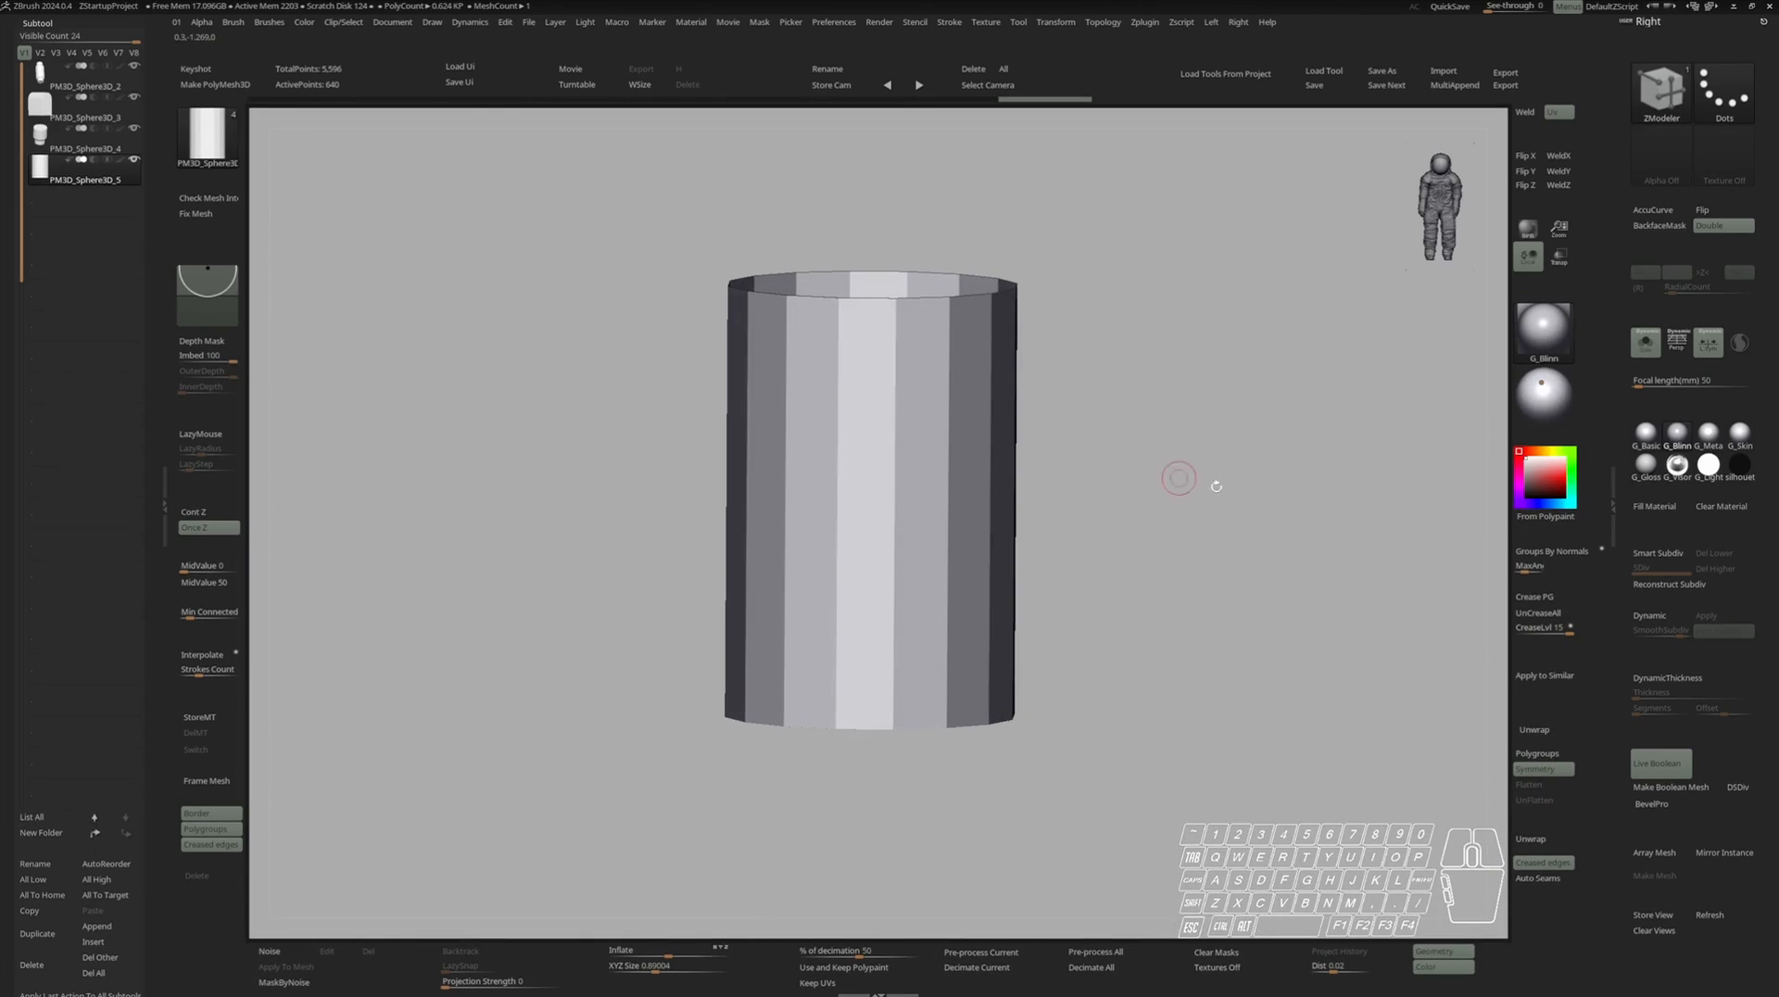
left_click(1645, 615)
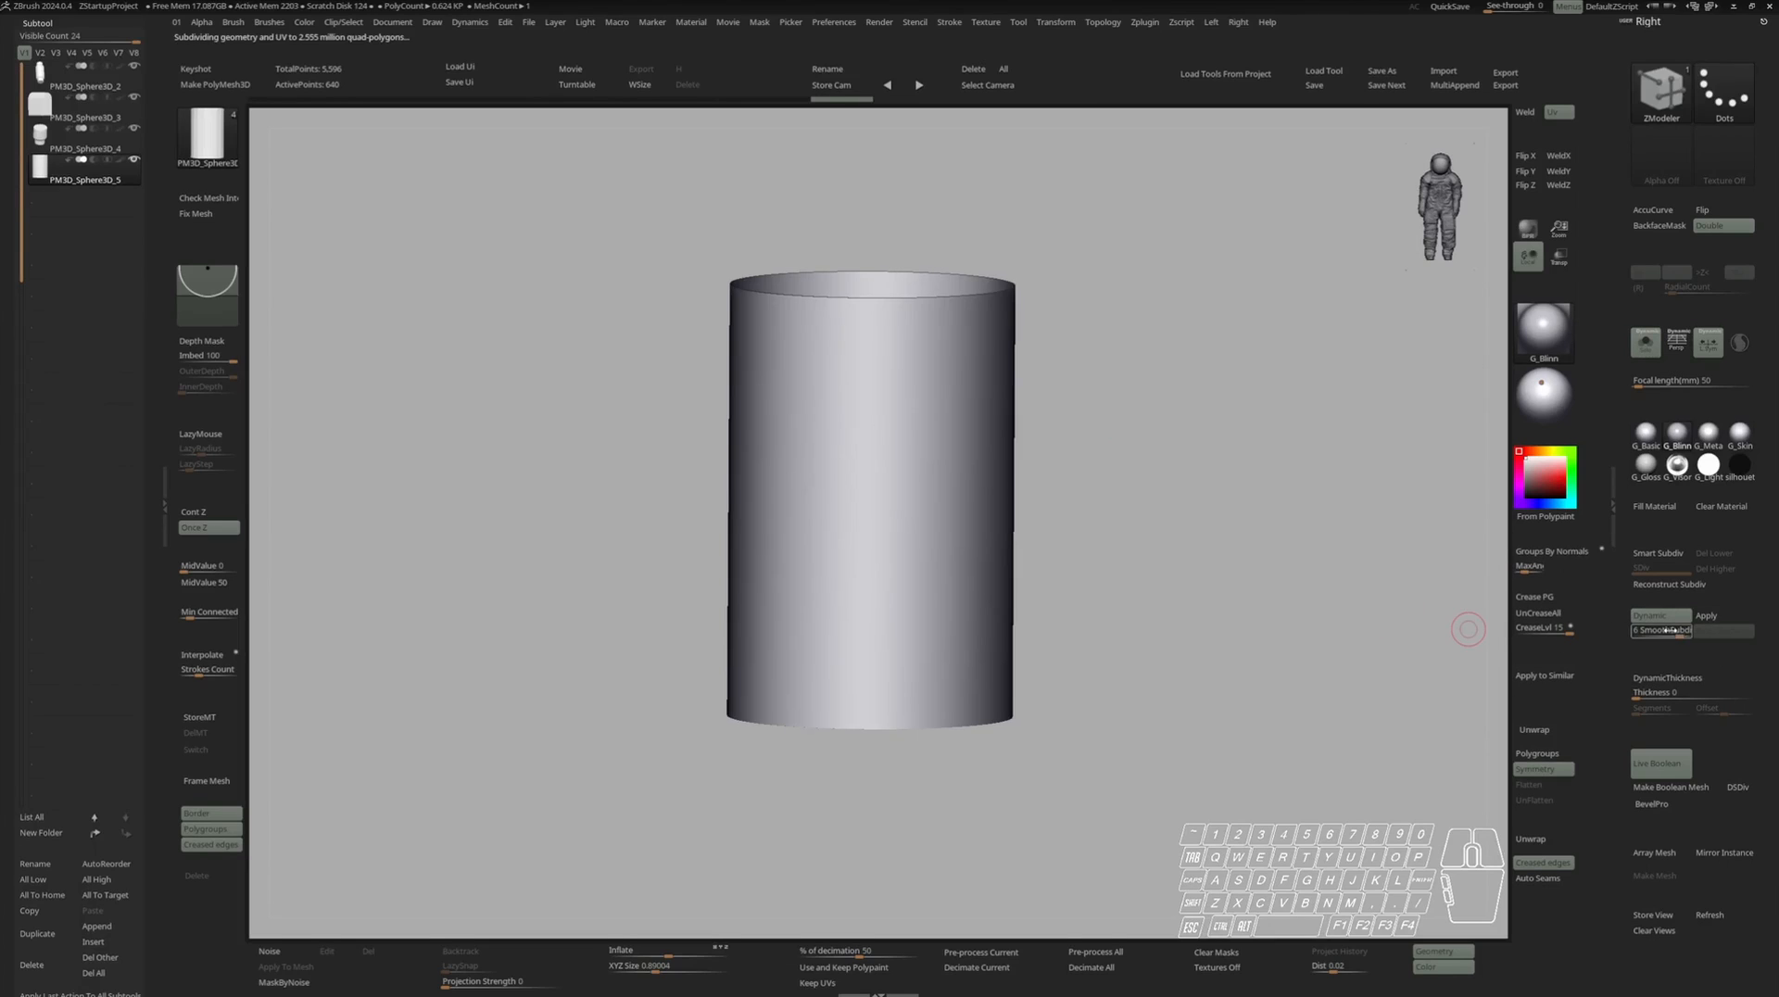
left_click(1653, 631)
right_click_drag(1341, 601, 1352, 652)
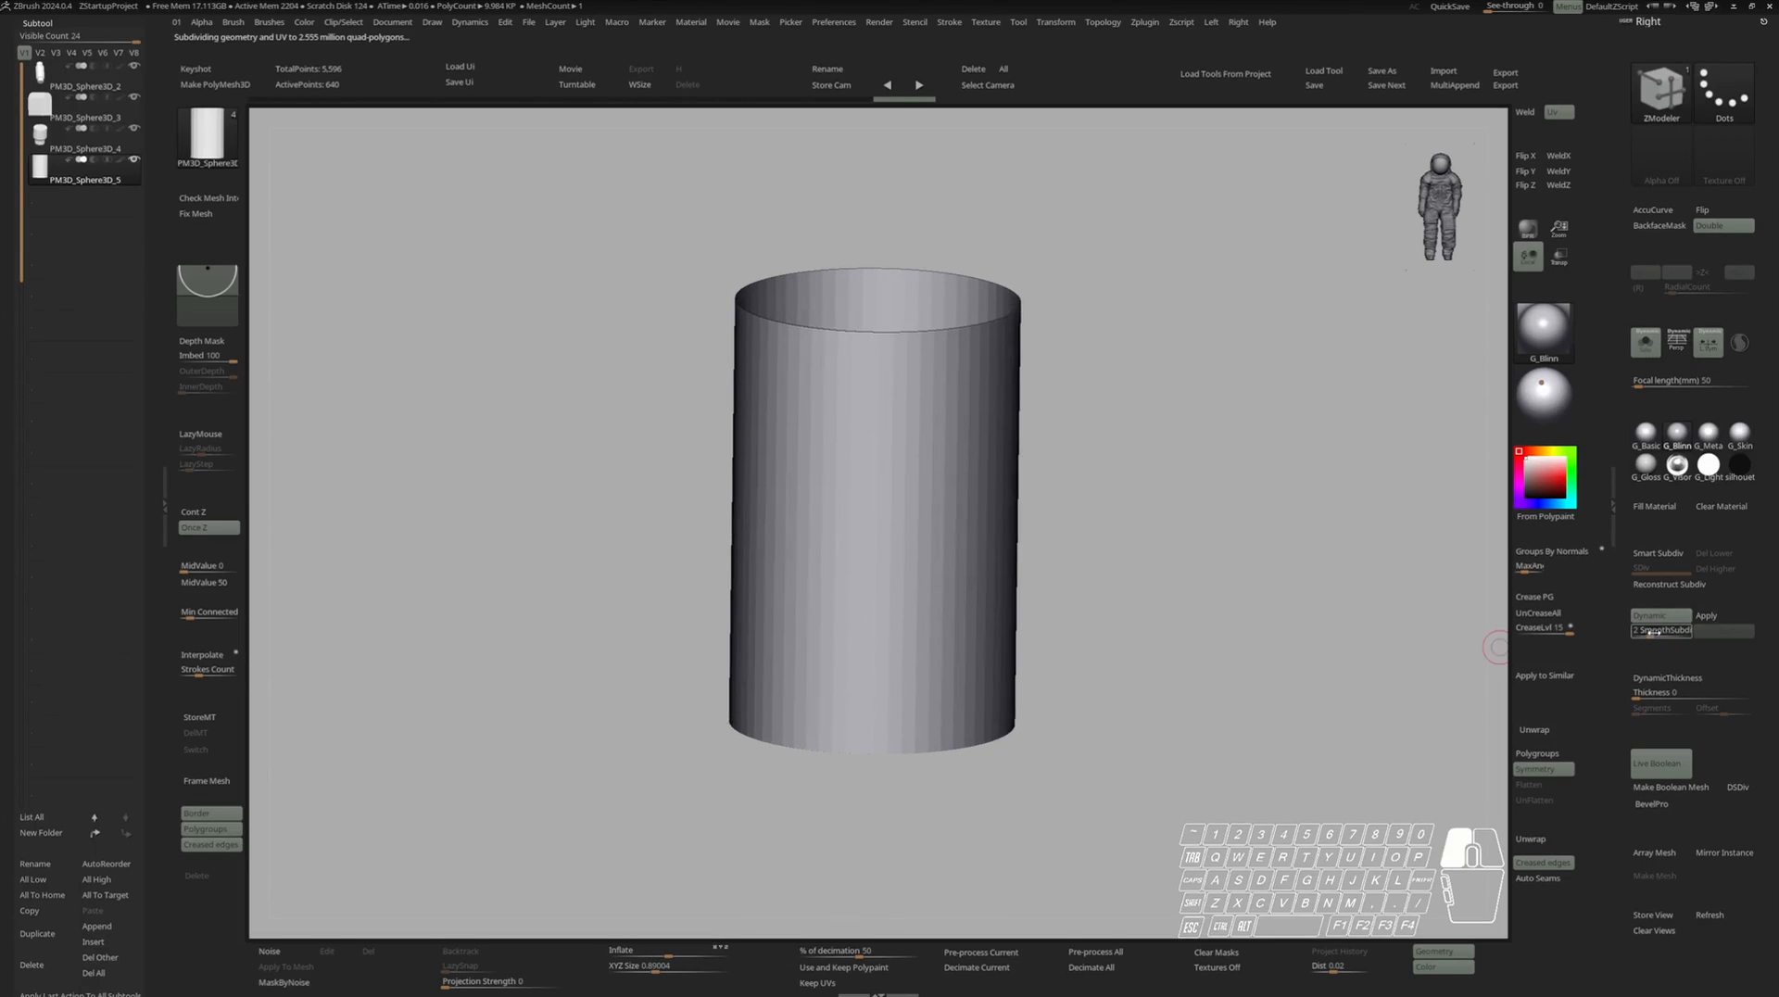
left_click_drag(1648, 631, 1657, 631)
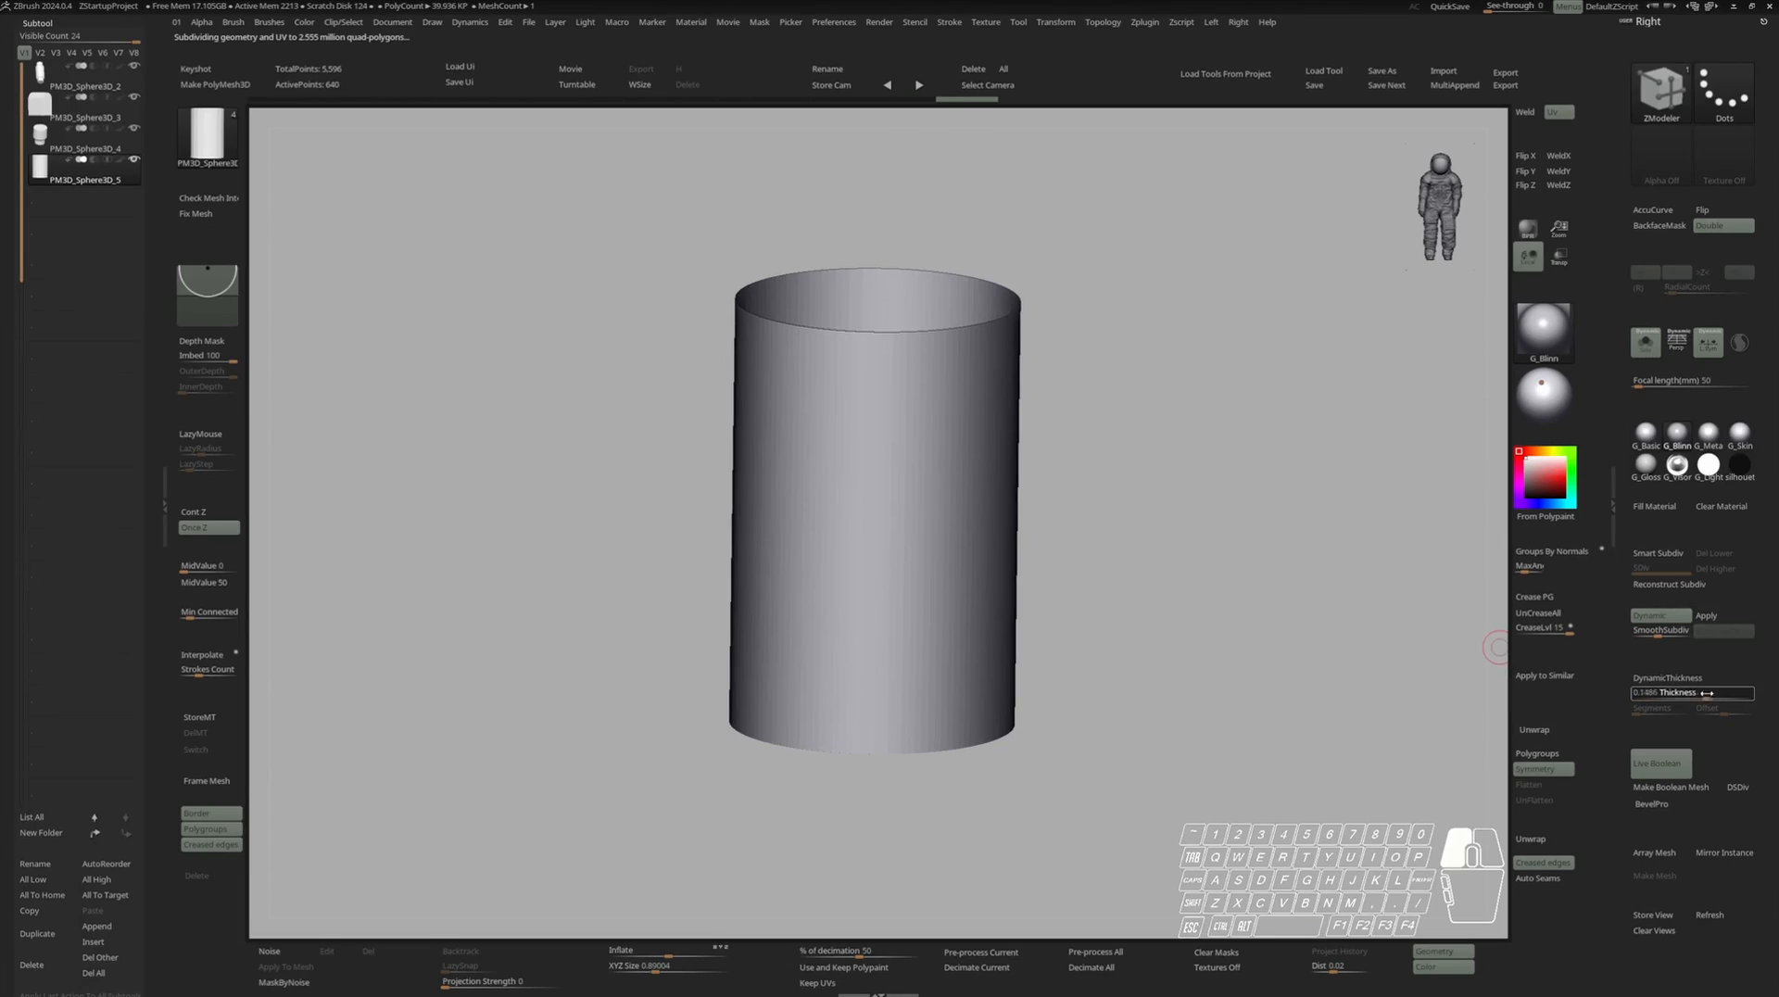
left_click(1682, 693)
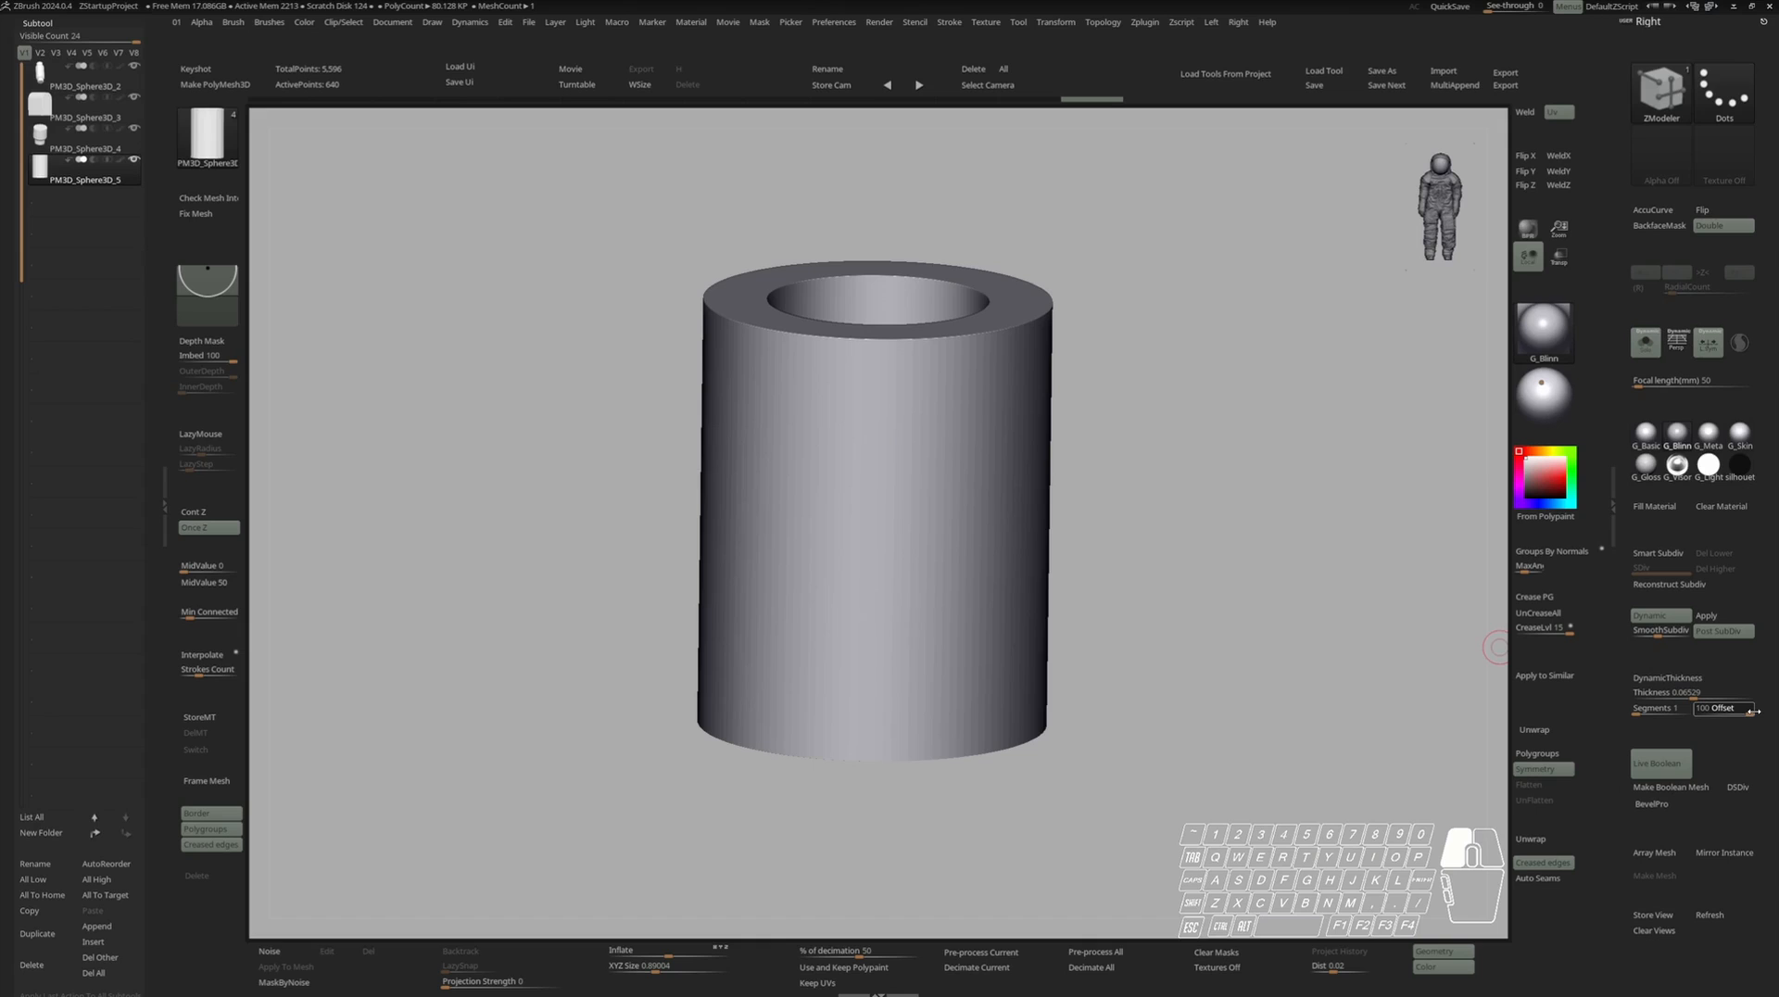
left_click_drag(593, 352, 551, 311)
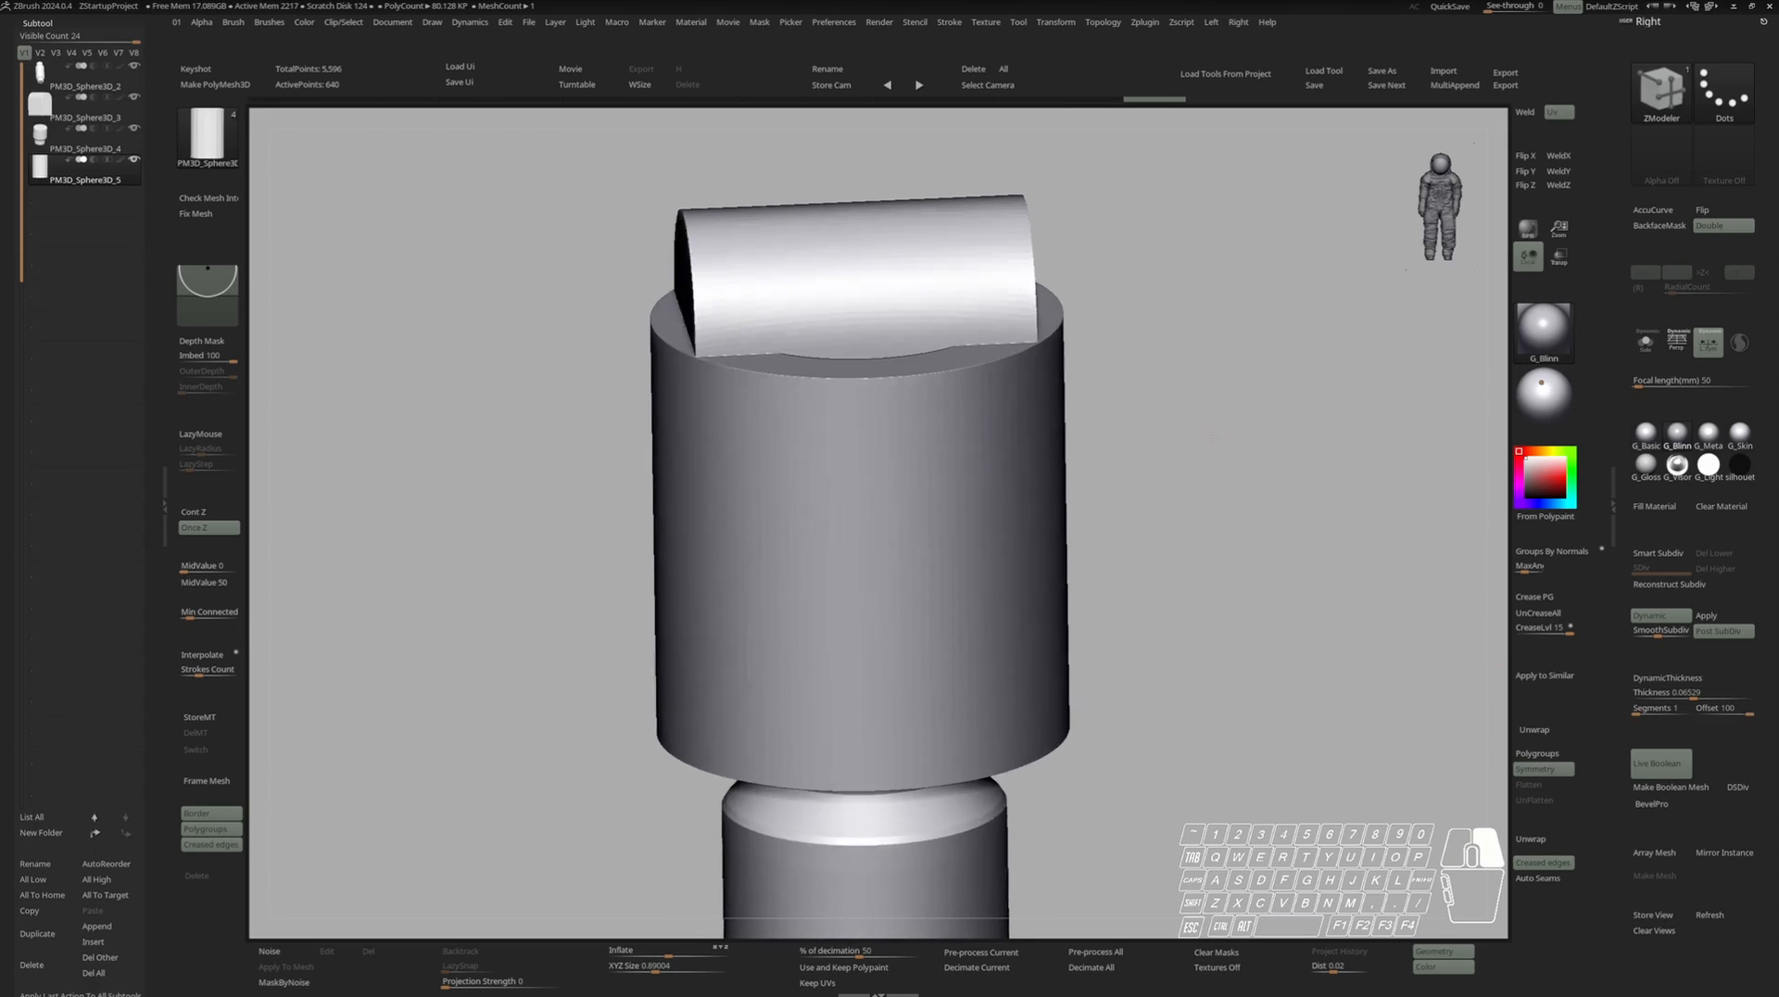
Set the thick tube to subtract in Live Boolean and extend it upward to trim the block's full height to the cylinder's outline.
left_click(93, 161)
left_click_drag(546, 289, 991, 466)
right_click_drag(1297, 556, 1112, 505)
mouse_move(1112, 547)
right_mouse_down("ctrl")
mouse_move(1109, 488)
mouse_move(1100, 517)
right_mouse_up("ctrl")
key("w")
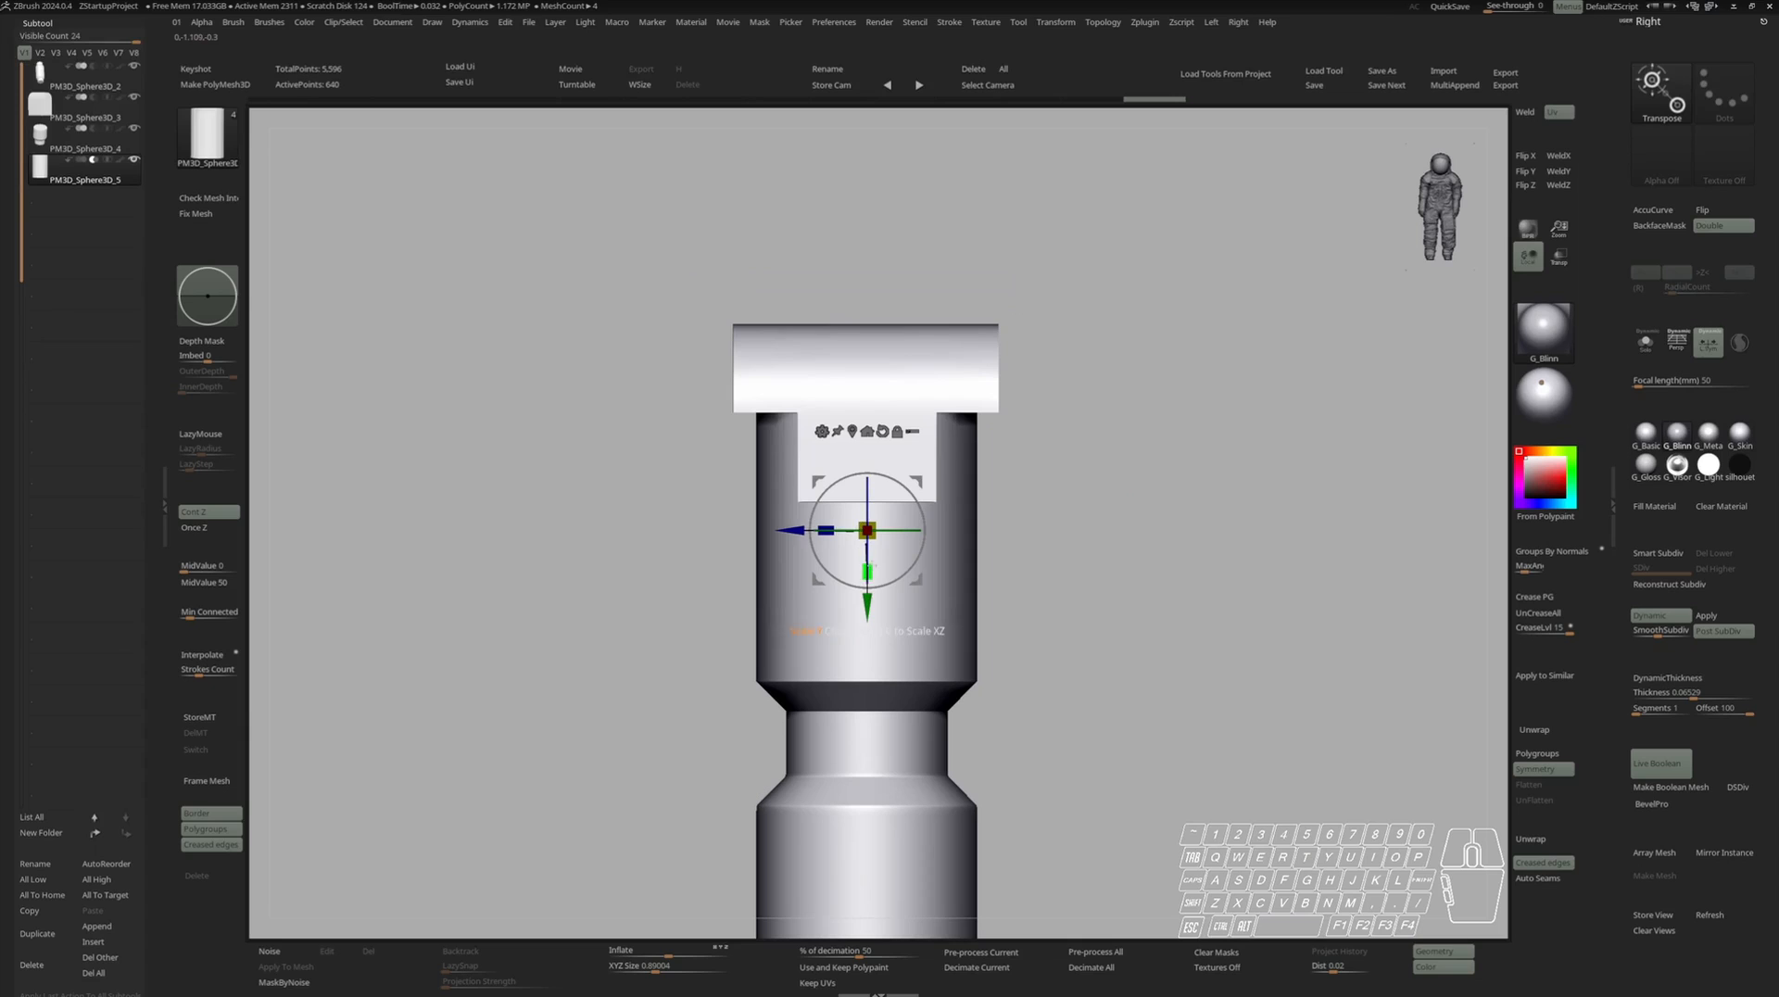
mouse_move(868, 609)
left_mouse_down()
mouse_move(875, 665)
mouse_move(868, 600)
left_mouse_up()
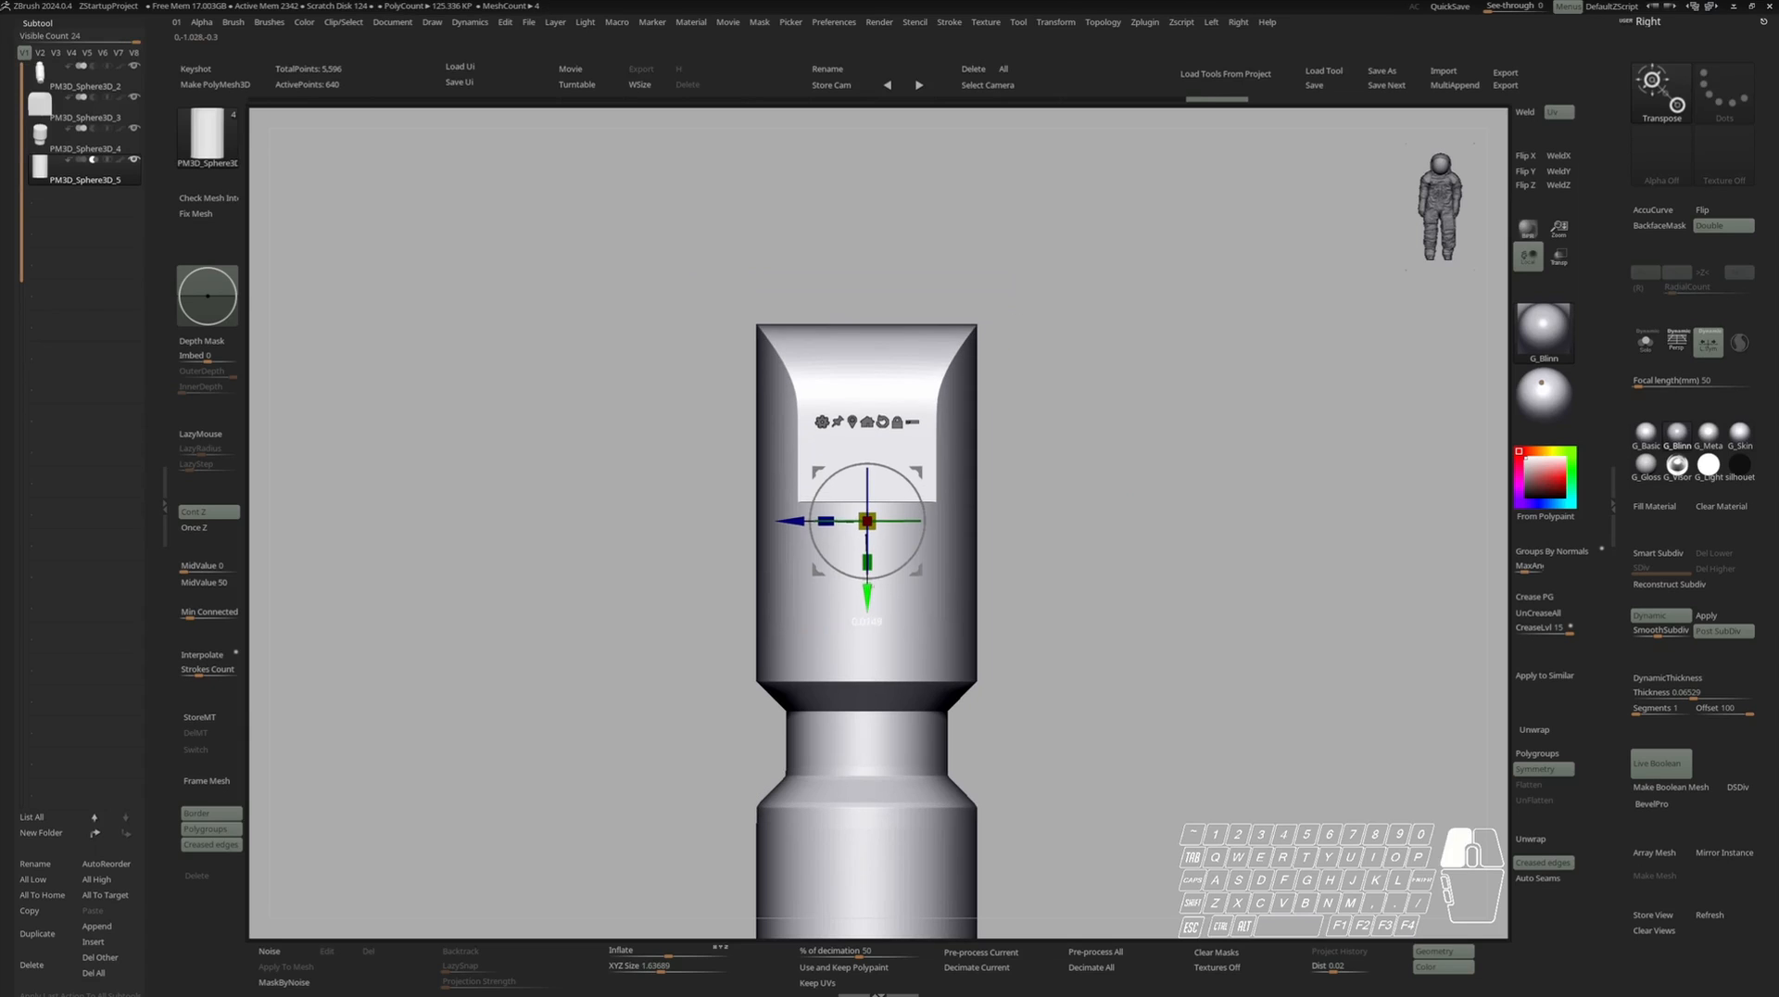
key("q")
mouse_move(1006, 320)
right_mouse_down()
mouse_move(997, 341)
mouse_move(940, 350)
right_mouse_up()
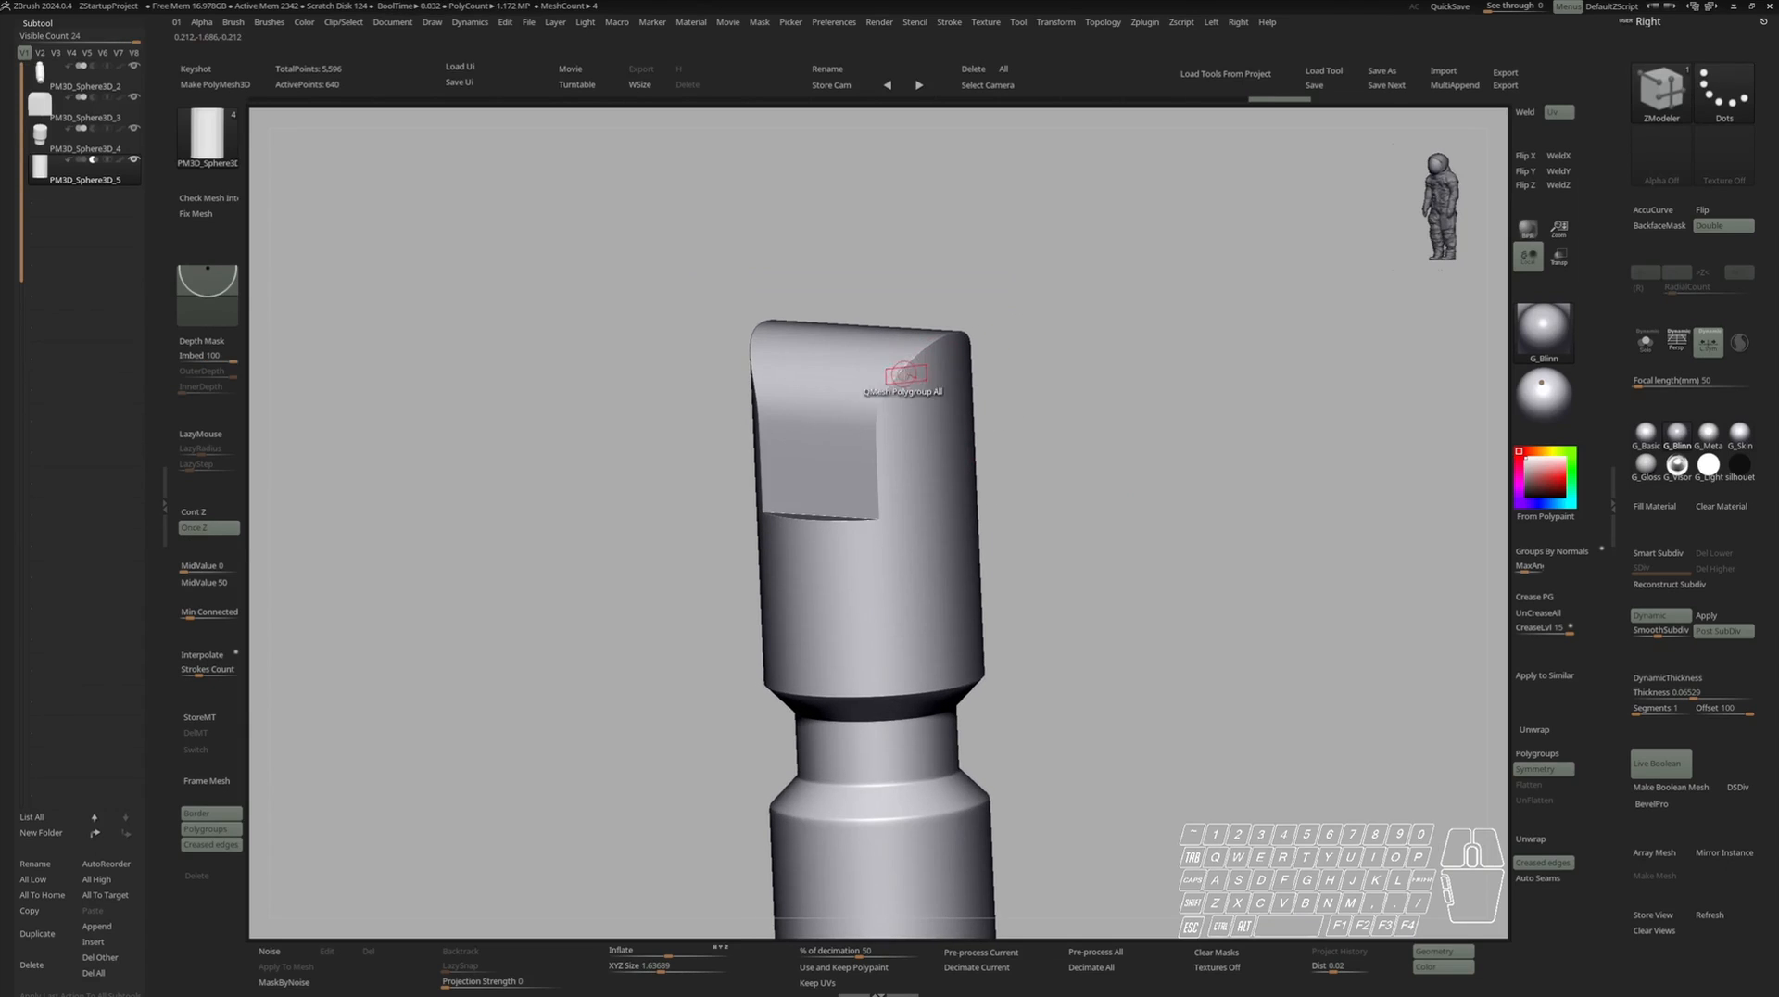
mouse_move(875, 613)
right_mouse_down()
mouse_move(836, 609)
mouse_move(890, 594)
right_mouse_up()
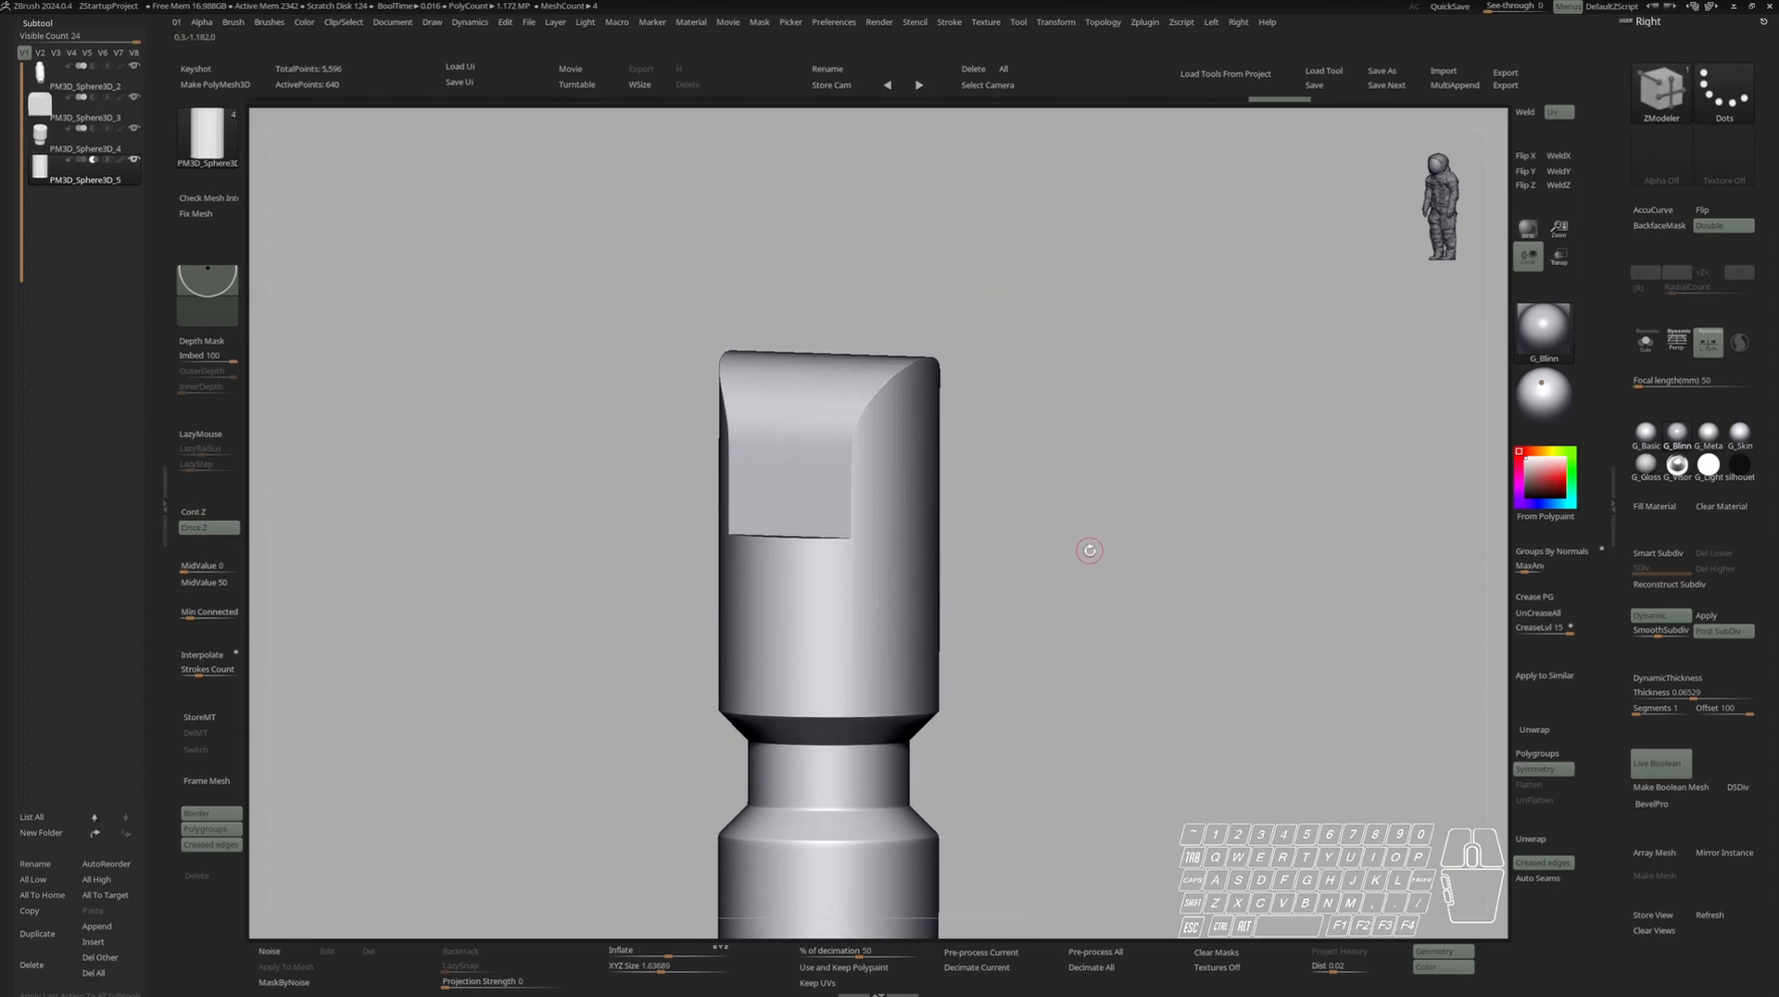
right_click_drag(1084, 548, 928, 536, "shift")
key("ctrl")
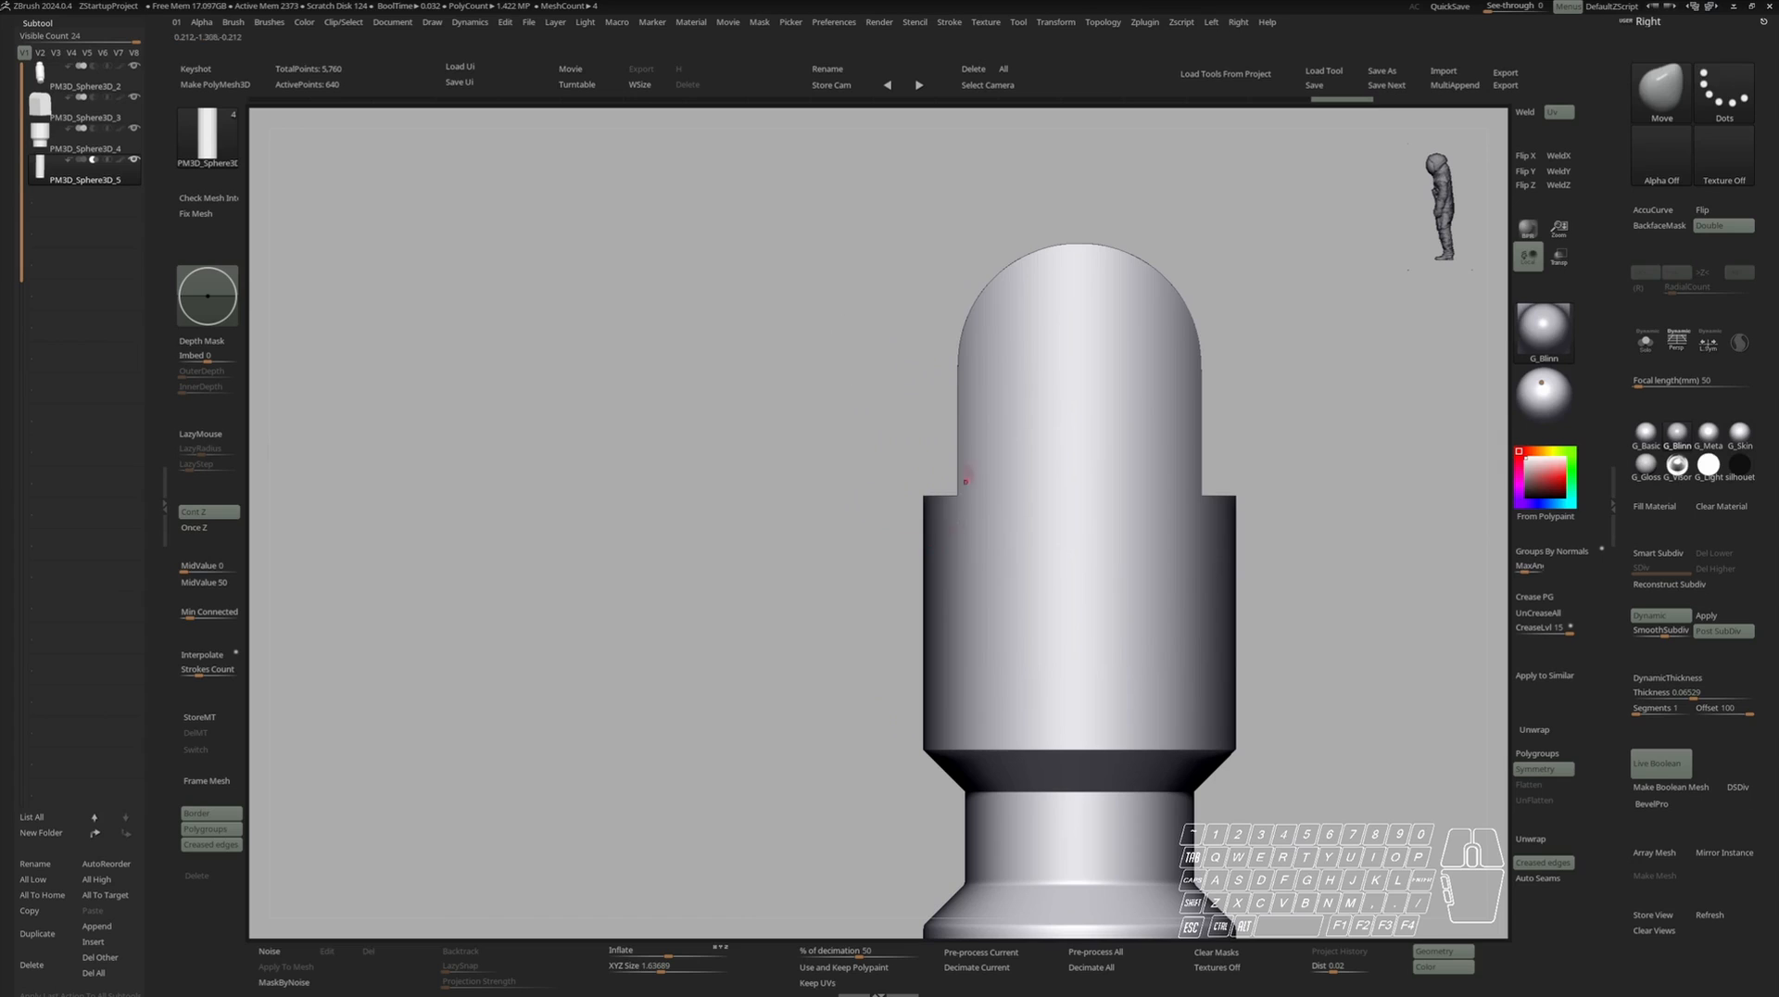
right_click_drag(908, 557, 1103, 553, "shift")
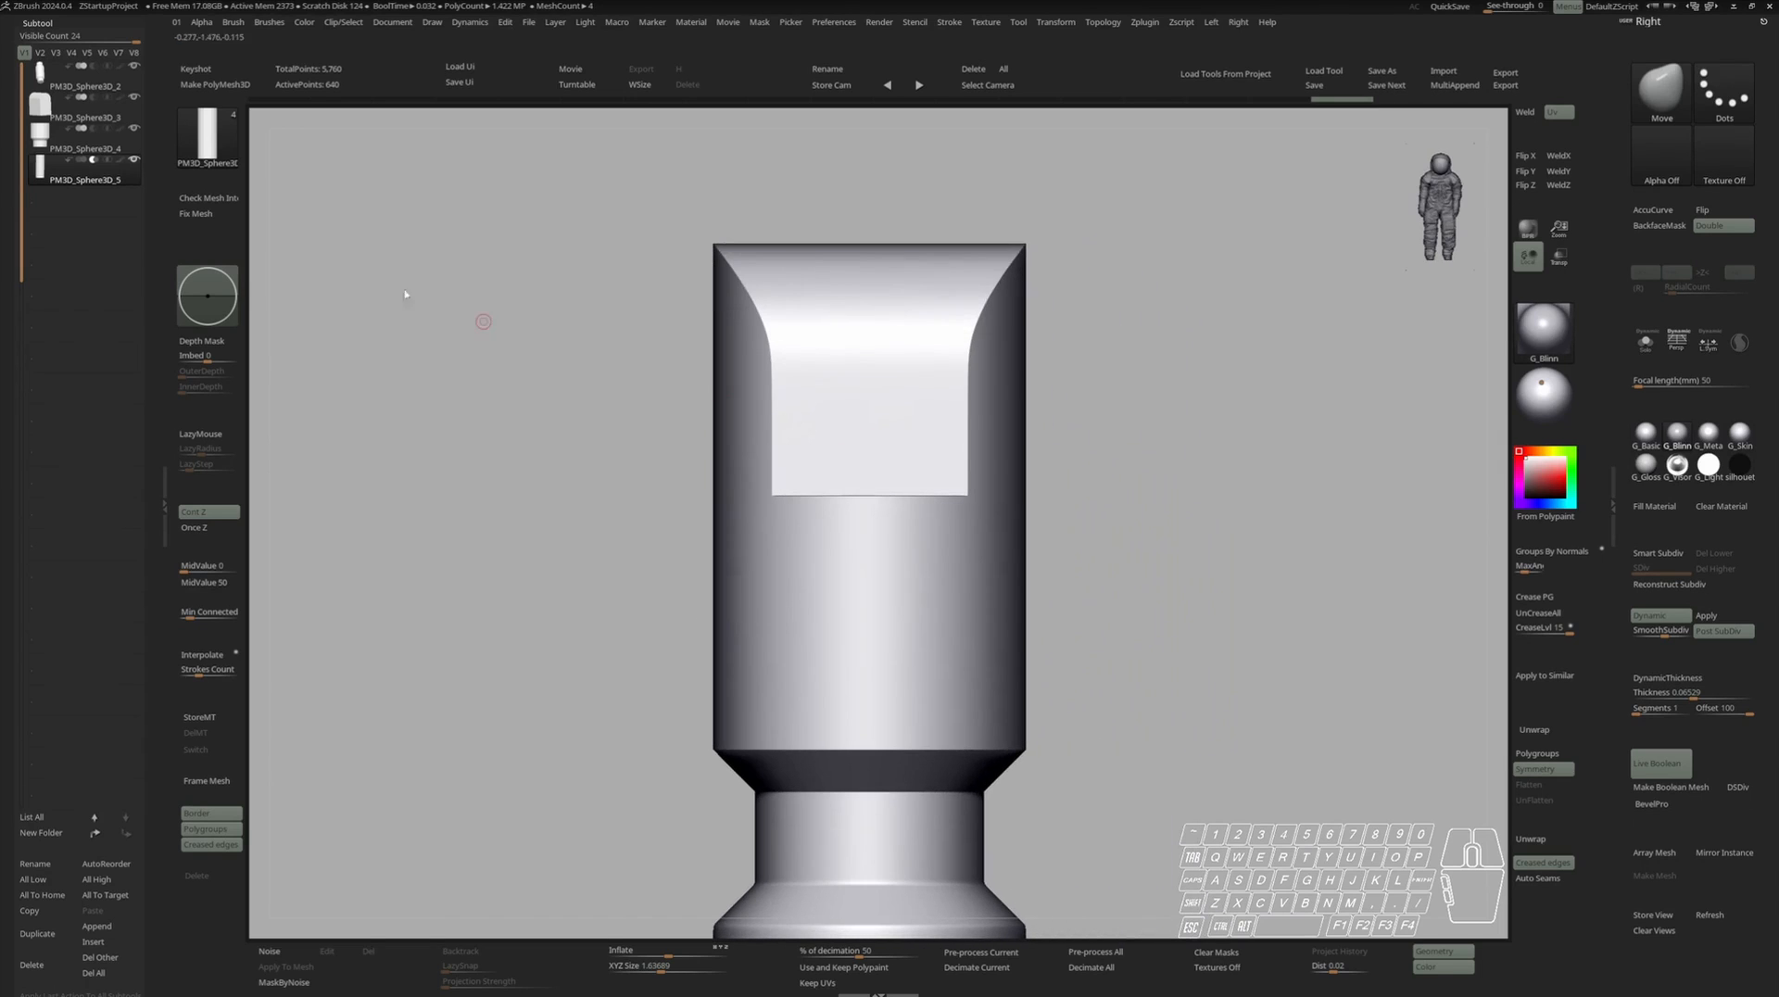
Duplicate the rounded block subtool and show its polygroup wireframe with the transform gizmo active.
left_click(51, 112)
key("alt+s")
key("shift+f")
right_click_drag(1032, 433, 965, 571)
key("ctrl+shift+d")
key("w")
left_click_drag(931, 603, 788, 612, "alt")
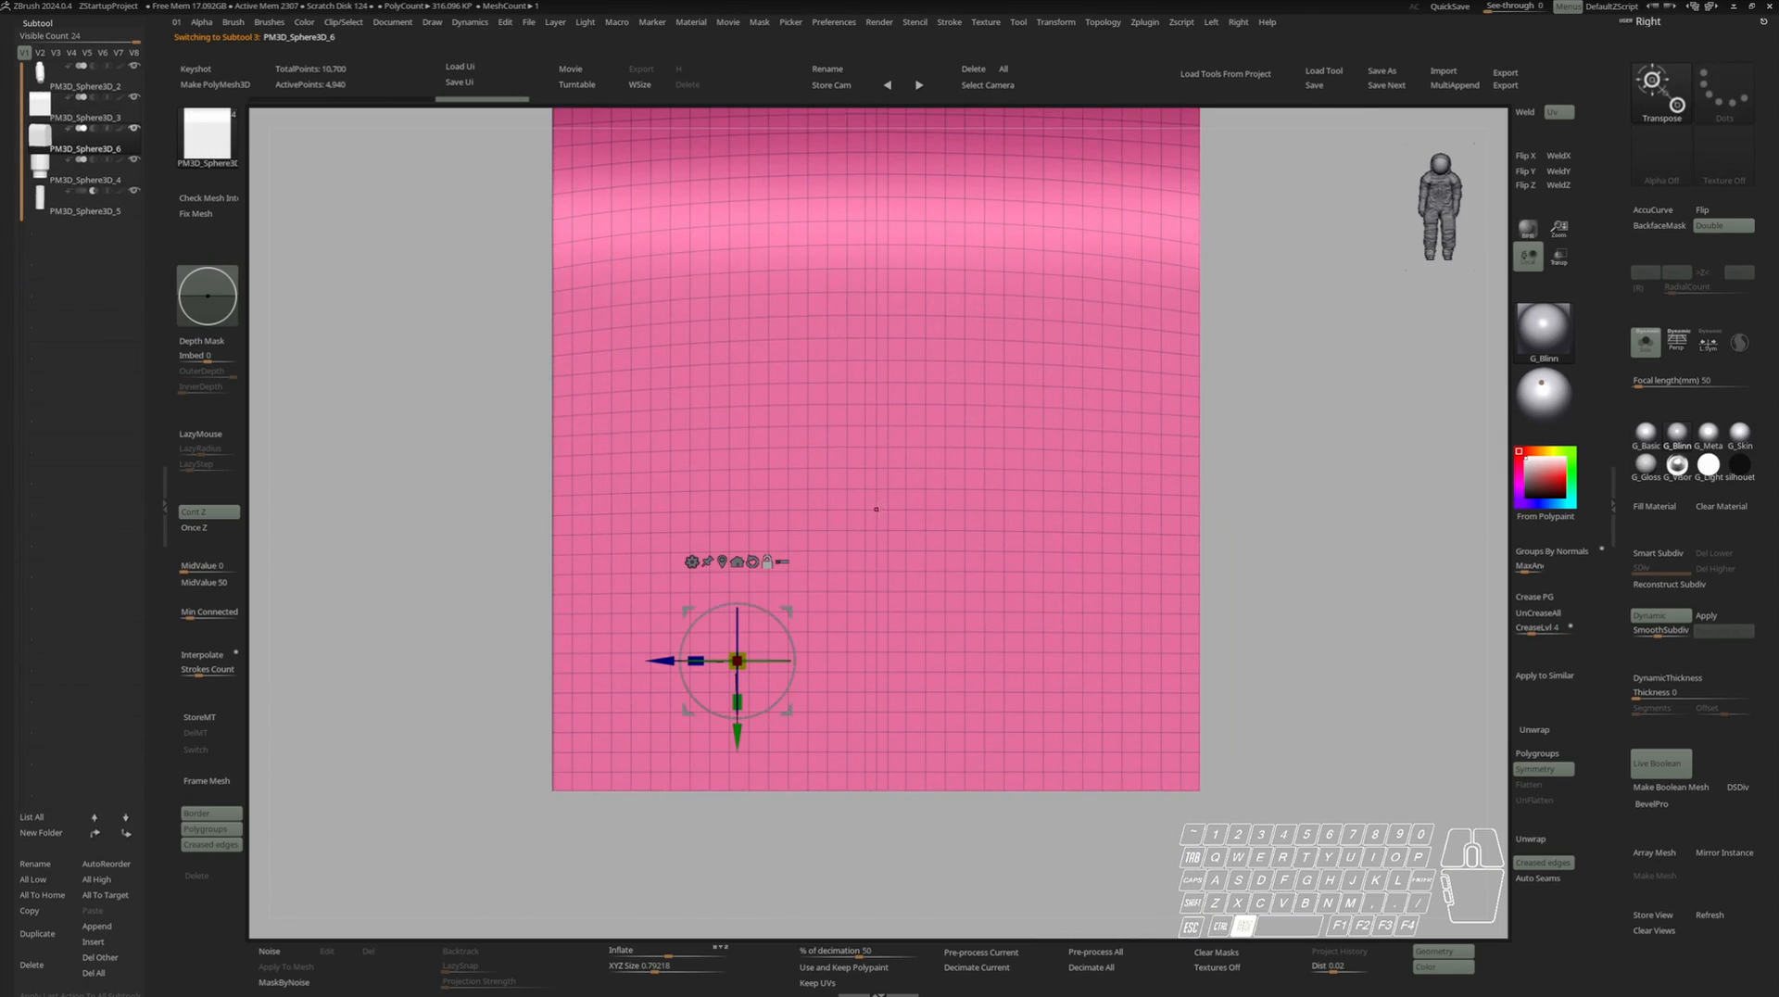
Place the gizmo pivot on the duplicate block's long flat side and rotate the duplicate 180° about it in side view.
left_click(876, 509)
right_click_drag(875, 509, 622, 442, "ctrl")
key("s")
key("s")
right_click_drag(984, 445, 793, 456, "shift")
left_click(451, 623)
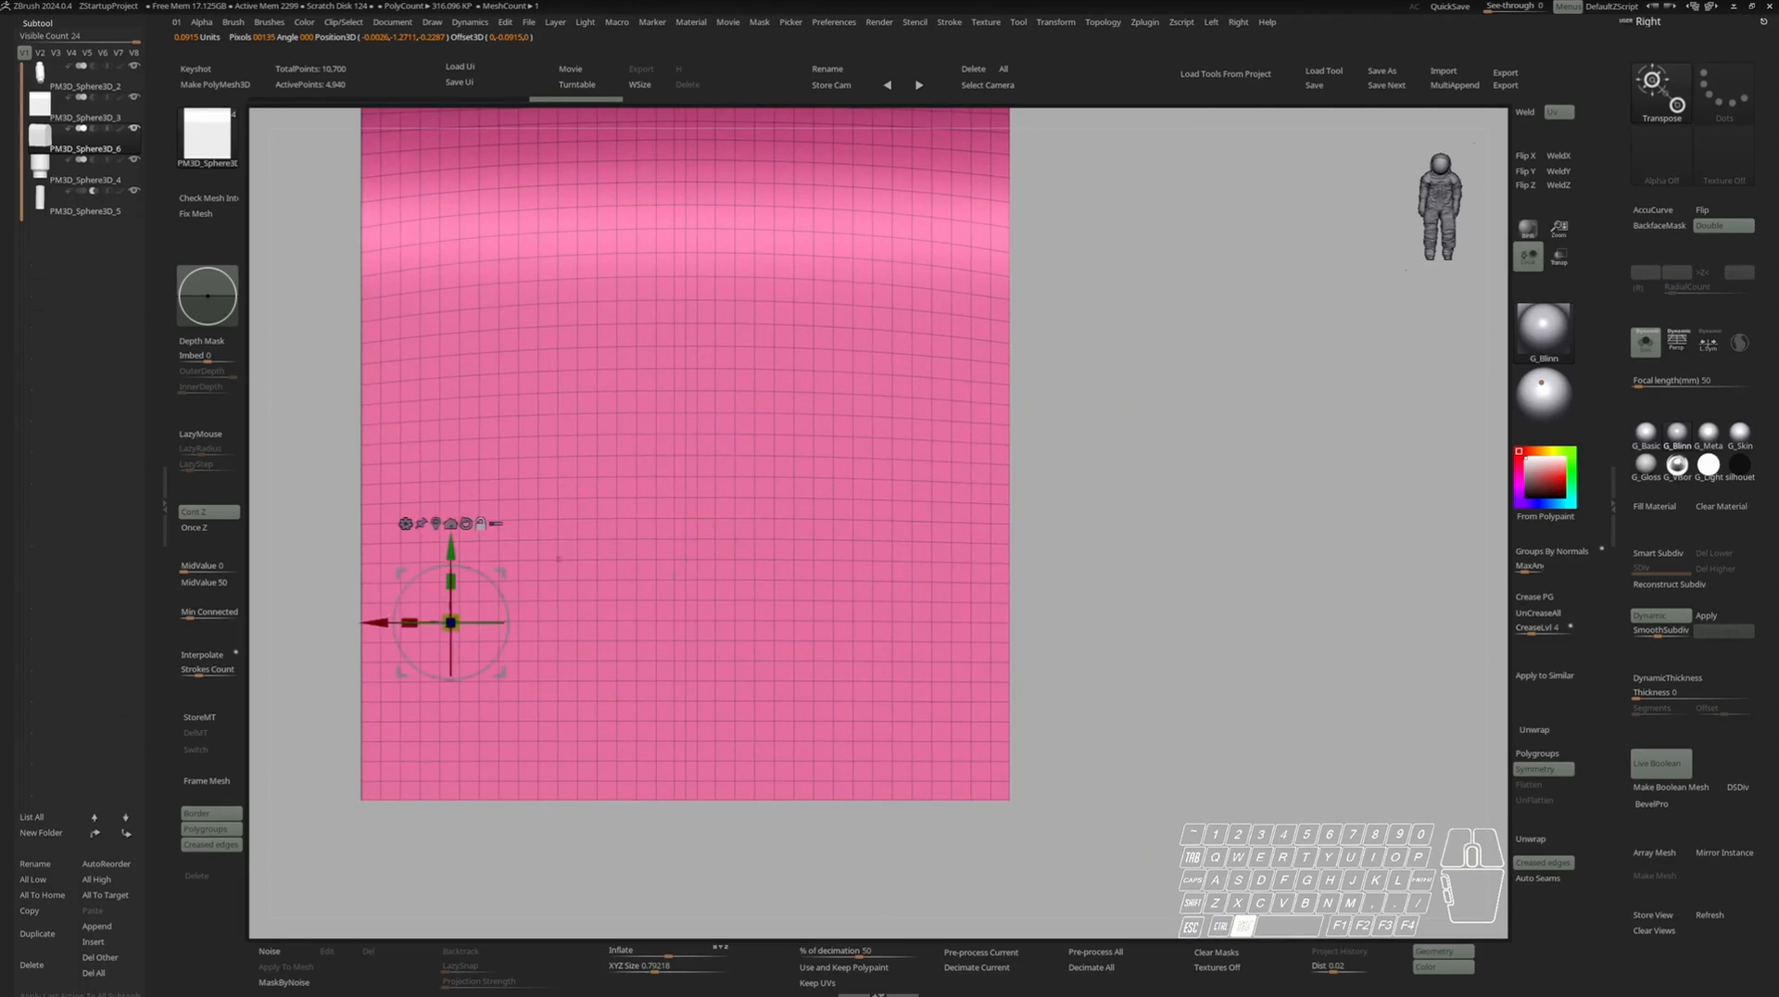
left_click(686, 497)
right_click_drag(695, 413, 809, 439, "ctrl")
key("s")
right_click_drag(809, 439, 865, 472, "alt")
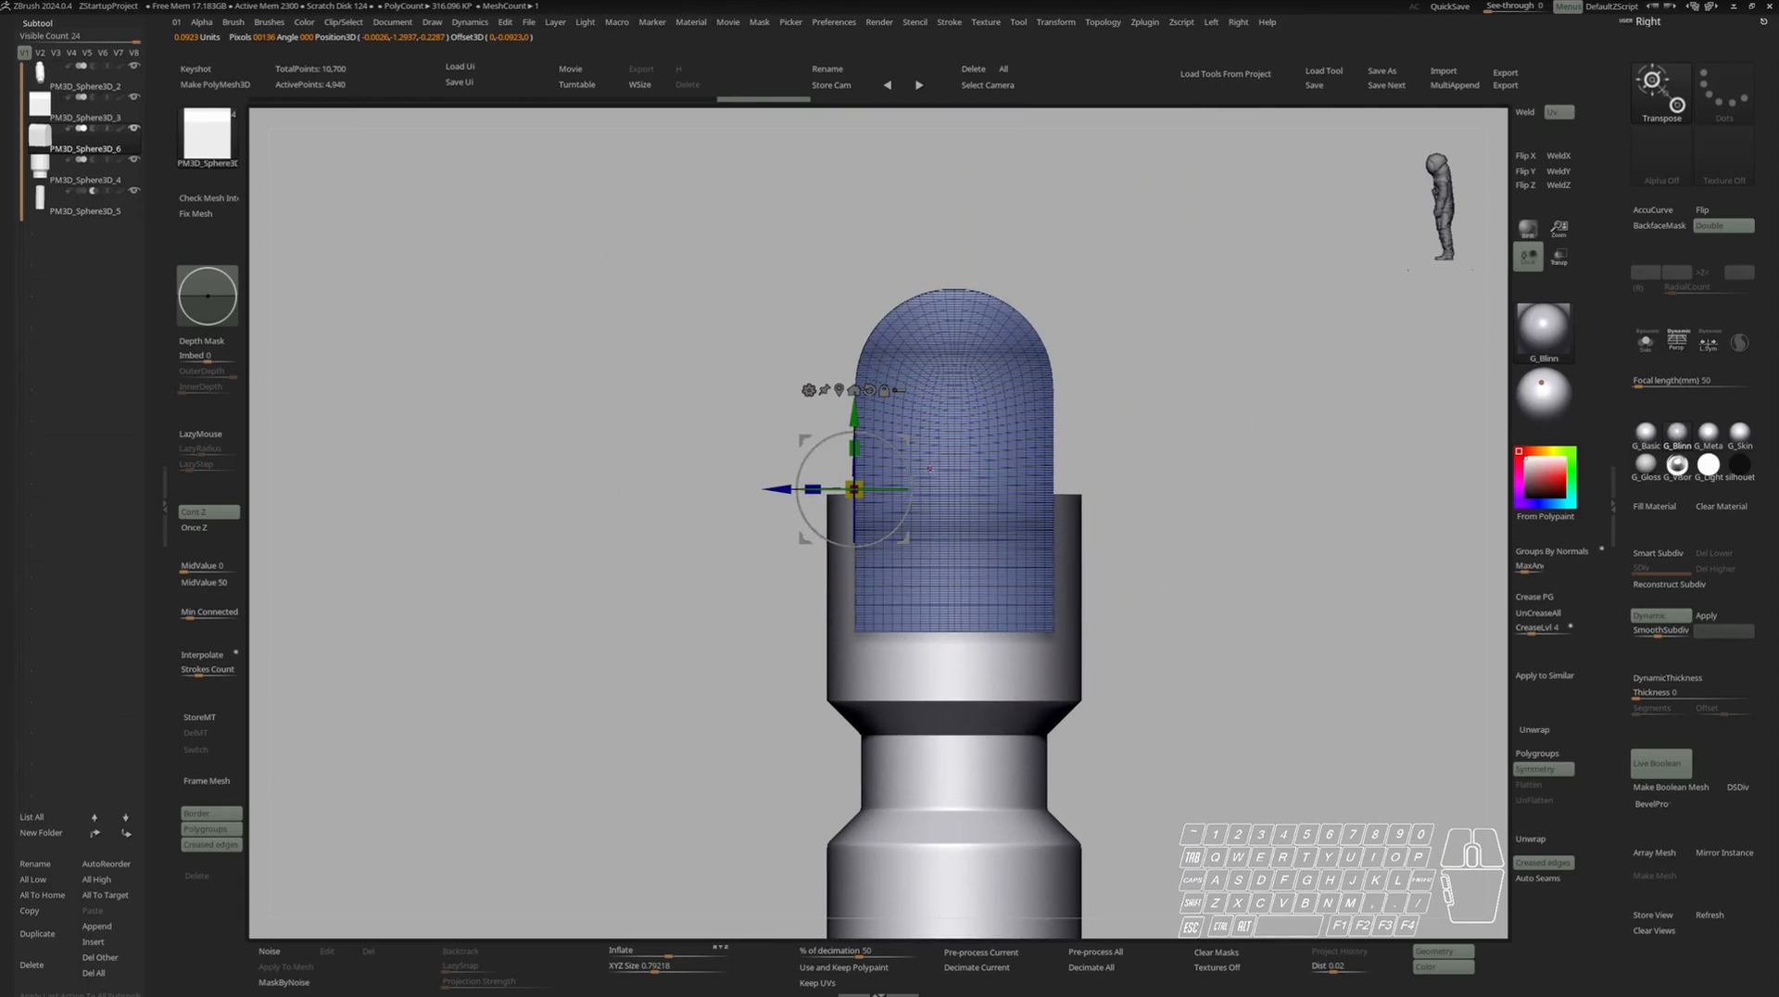
left_click_drag(913, 477, 798, 500, "shift")
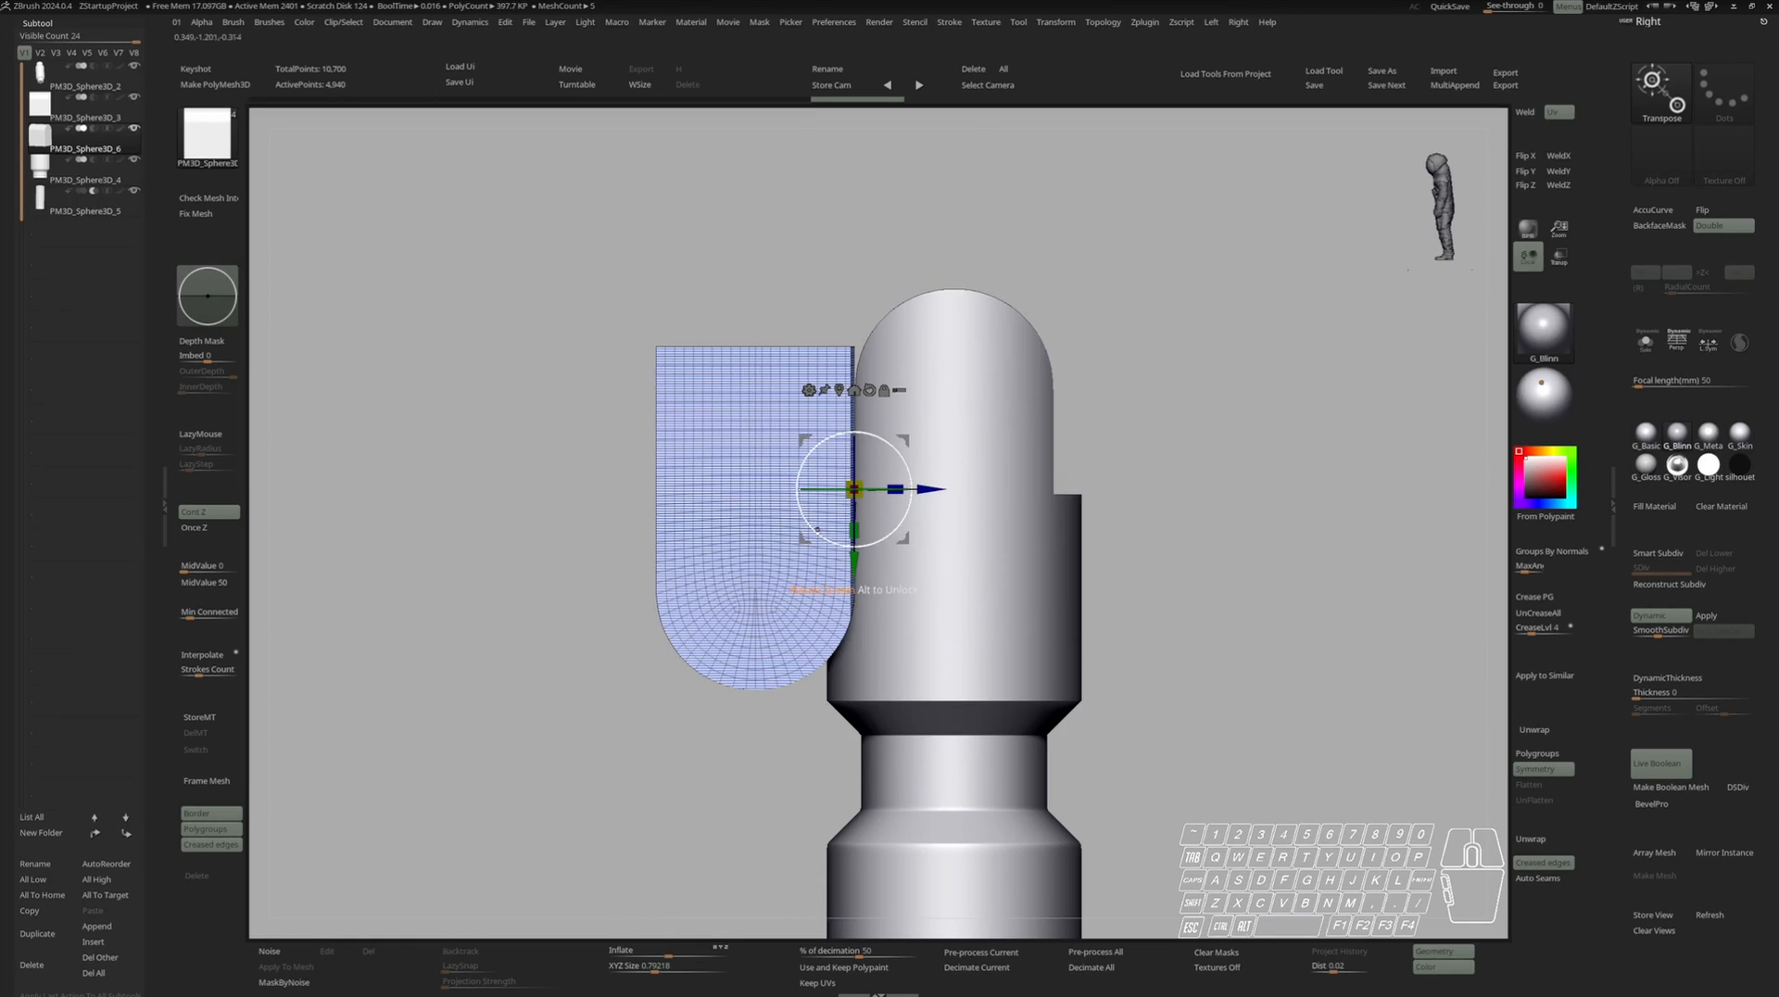
key("q")
right_click_drag(727, 491, 816, 514)
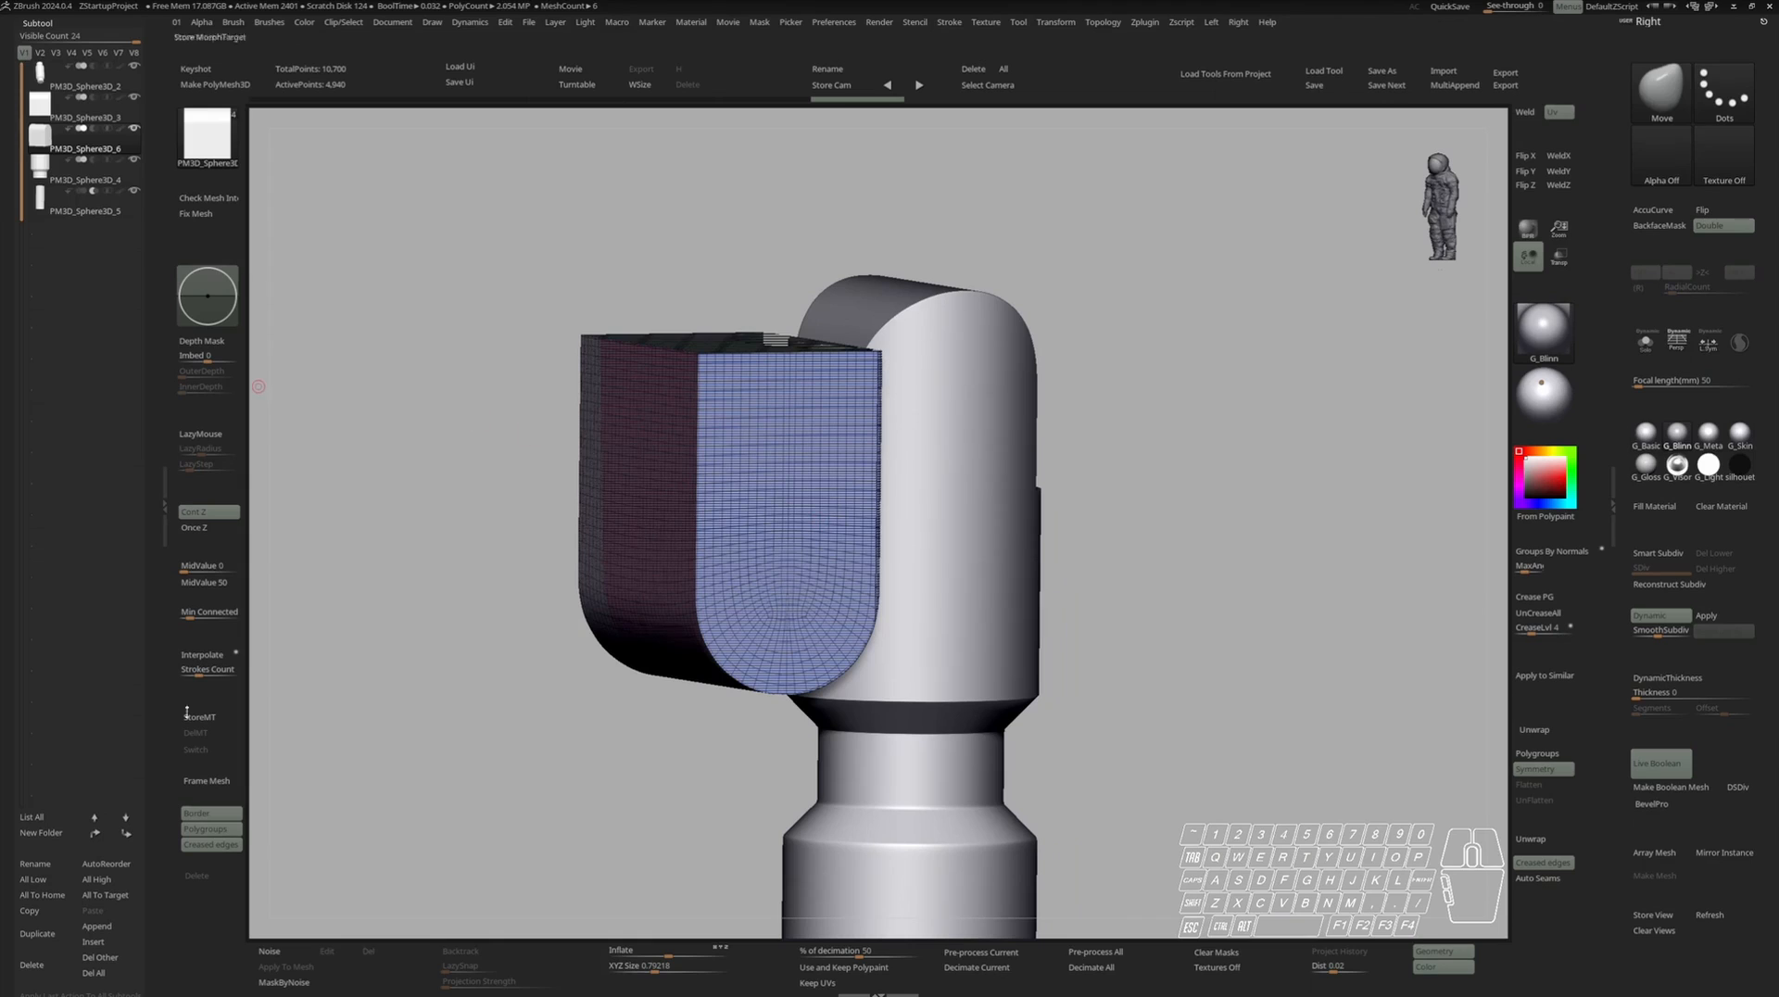
Move the flipped duplicate to the end of the subtool list and set it to subtract in Live Boolean.
left_click(126, 817, "shift")
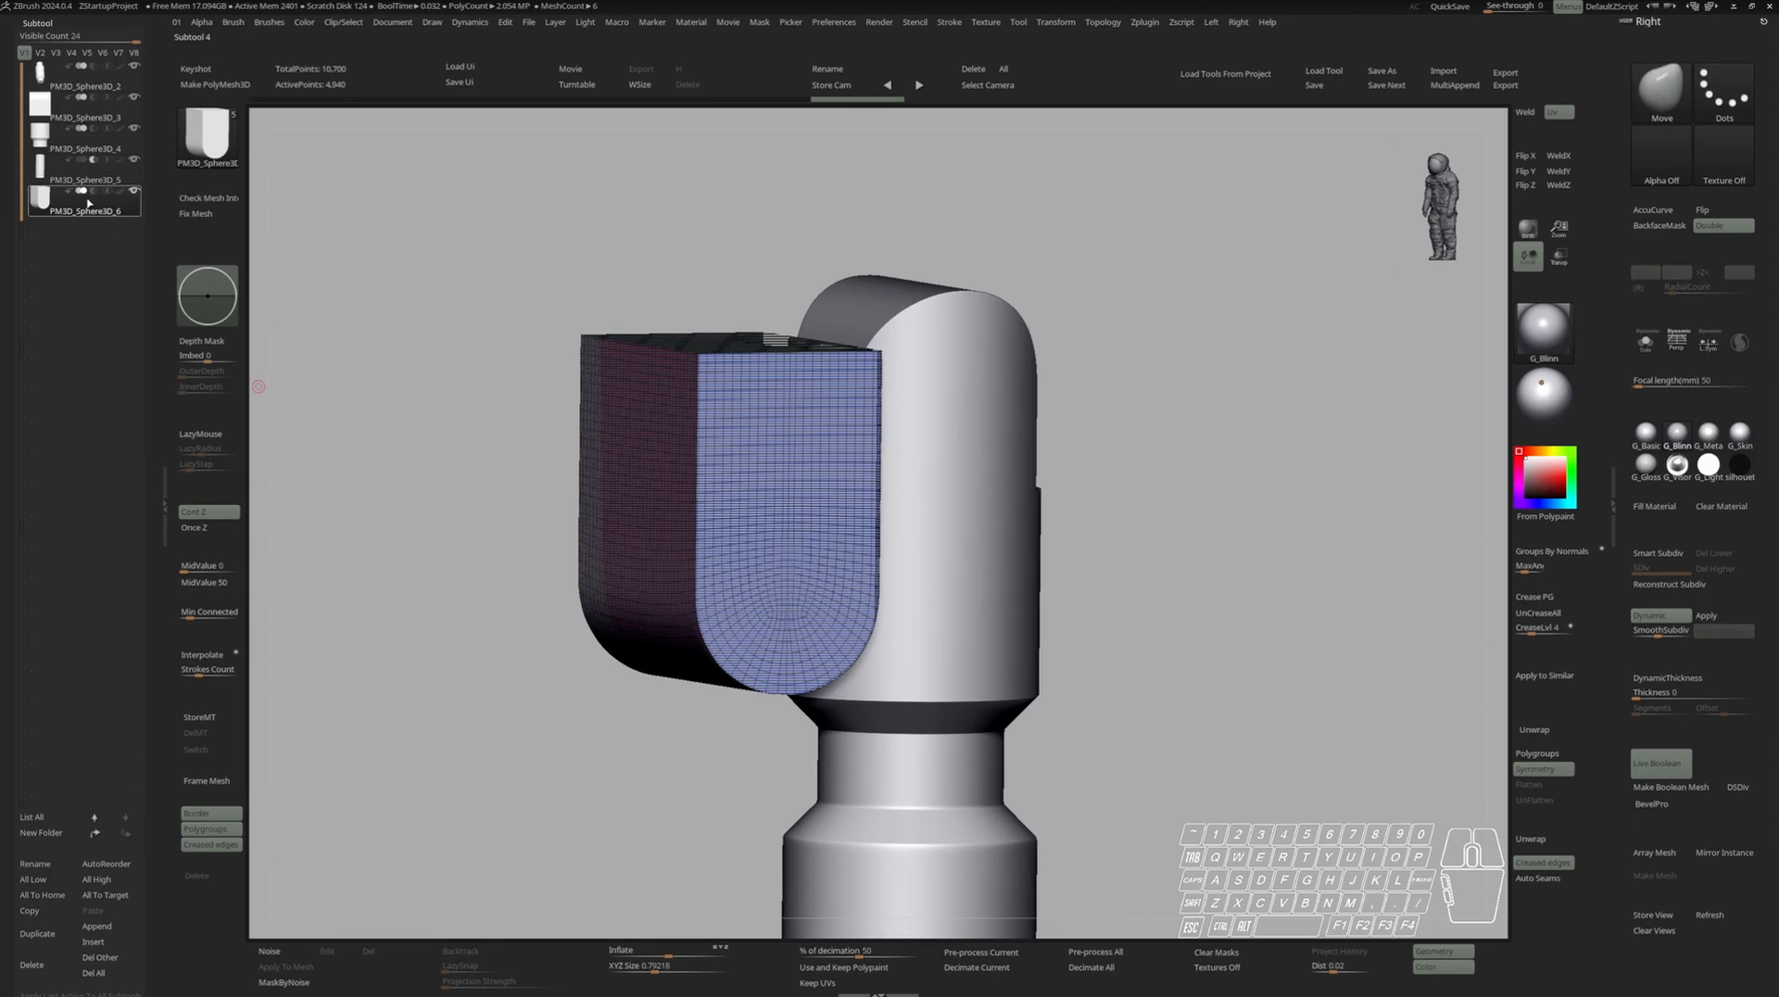
left_click(94, 193)
key("shift+f")
key("q")
Raise the flipped cutter vertically by about 0.129 so its rounded notch sits higher on the cylinder.
right_click_drag(762, 513, 797, 441, "shift")
key("w")
right_click_drag(799, 593, 771, 569)
left_click_drag(770, 556, 770, 486)
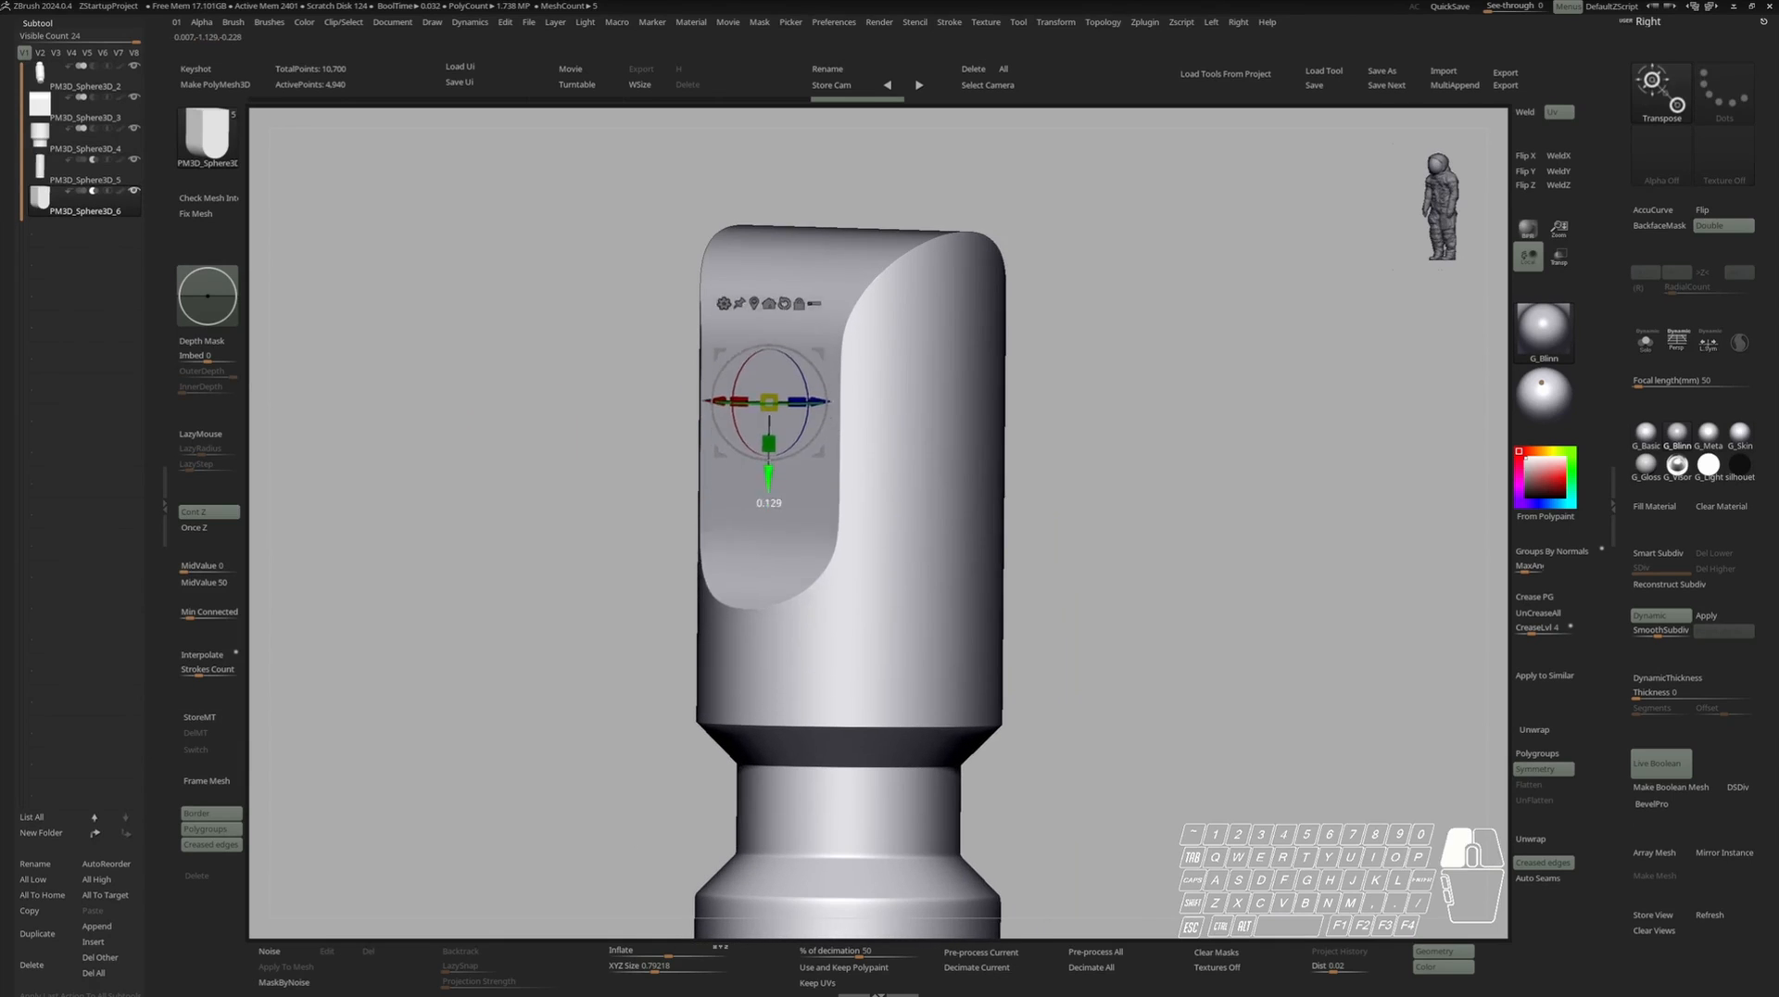
key("q")
right_click_drag(770, 487, 753, 483)
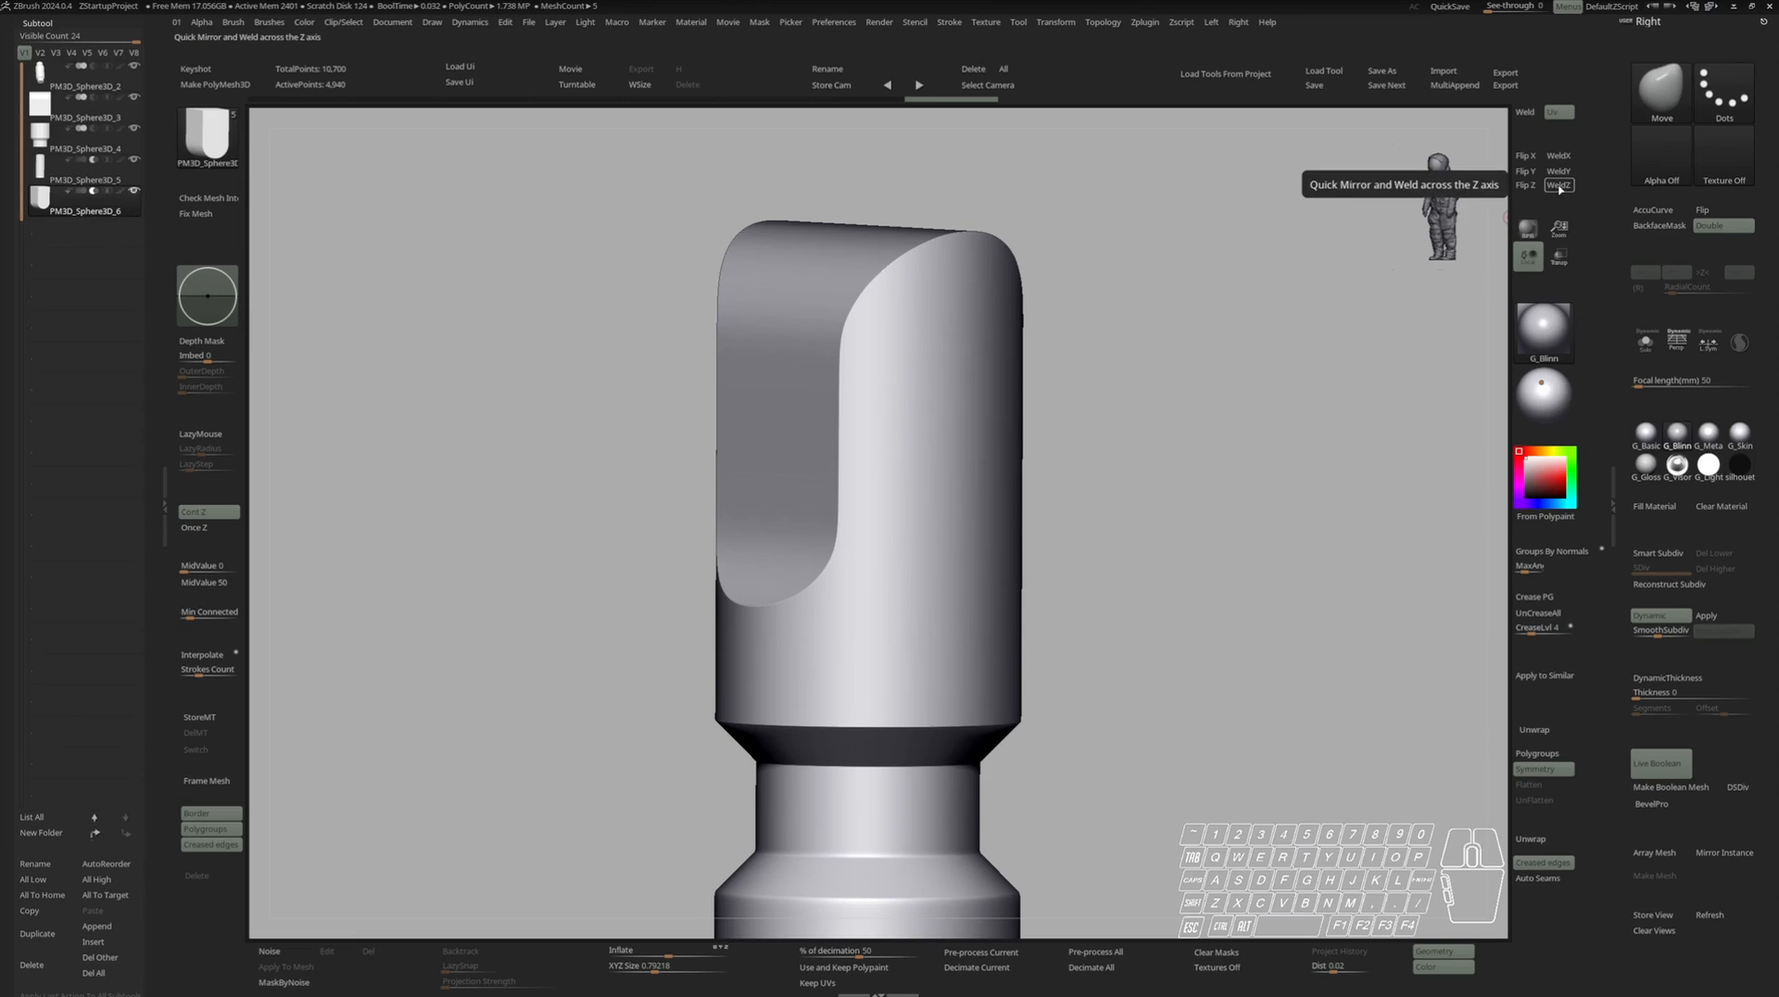
Mirror and weld the flipped cutter across Z, with symmetry switched to the Z axis and local symmetry on.
left_click(1561, 186)
mouse_move(1112, 454)
right_mouse_down()
mouse_move(1062, 460)
mouse_move(1118, 455)
right_mouse_up()
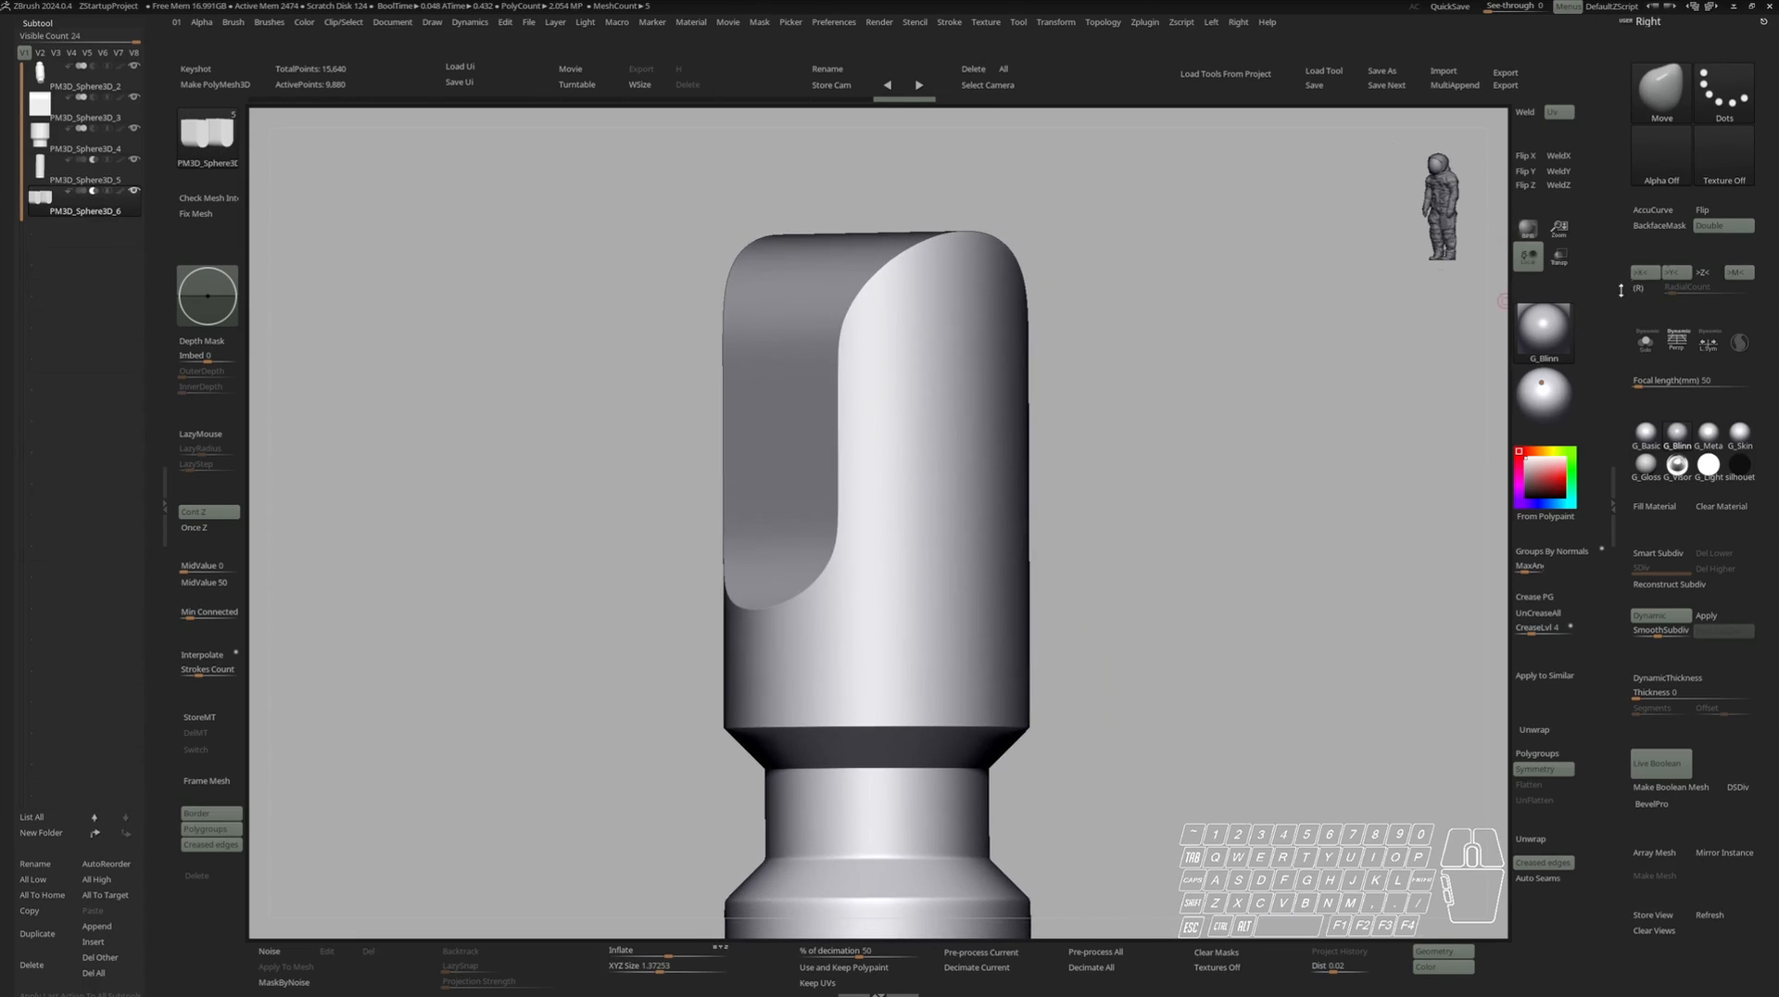
left_click(1655, 277)
left_click(1680, 277)
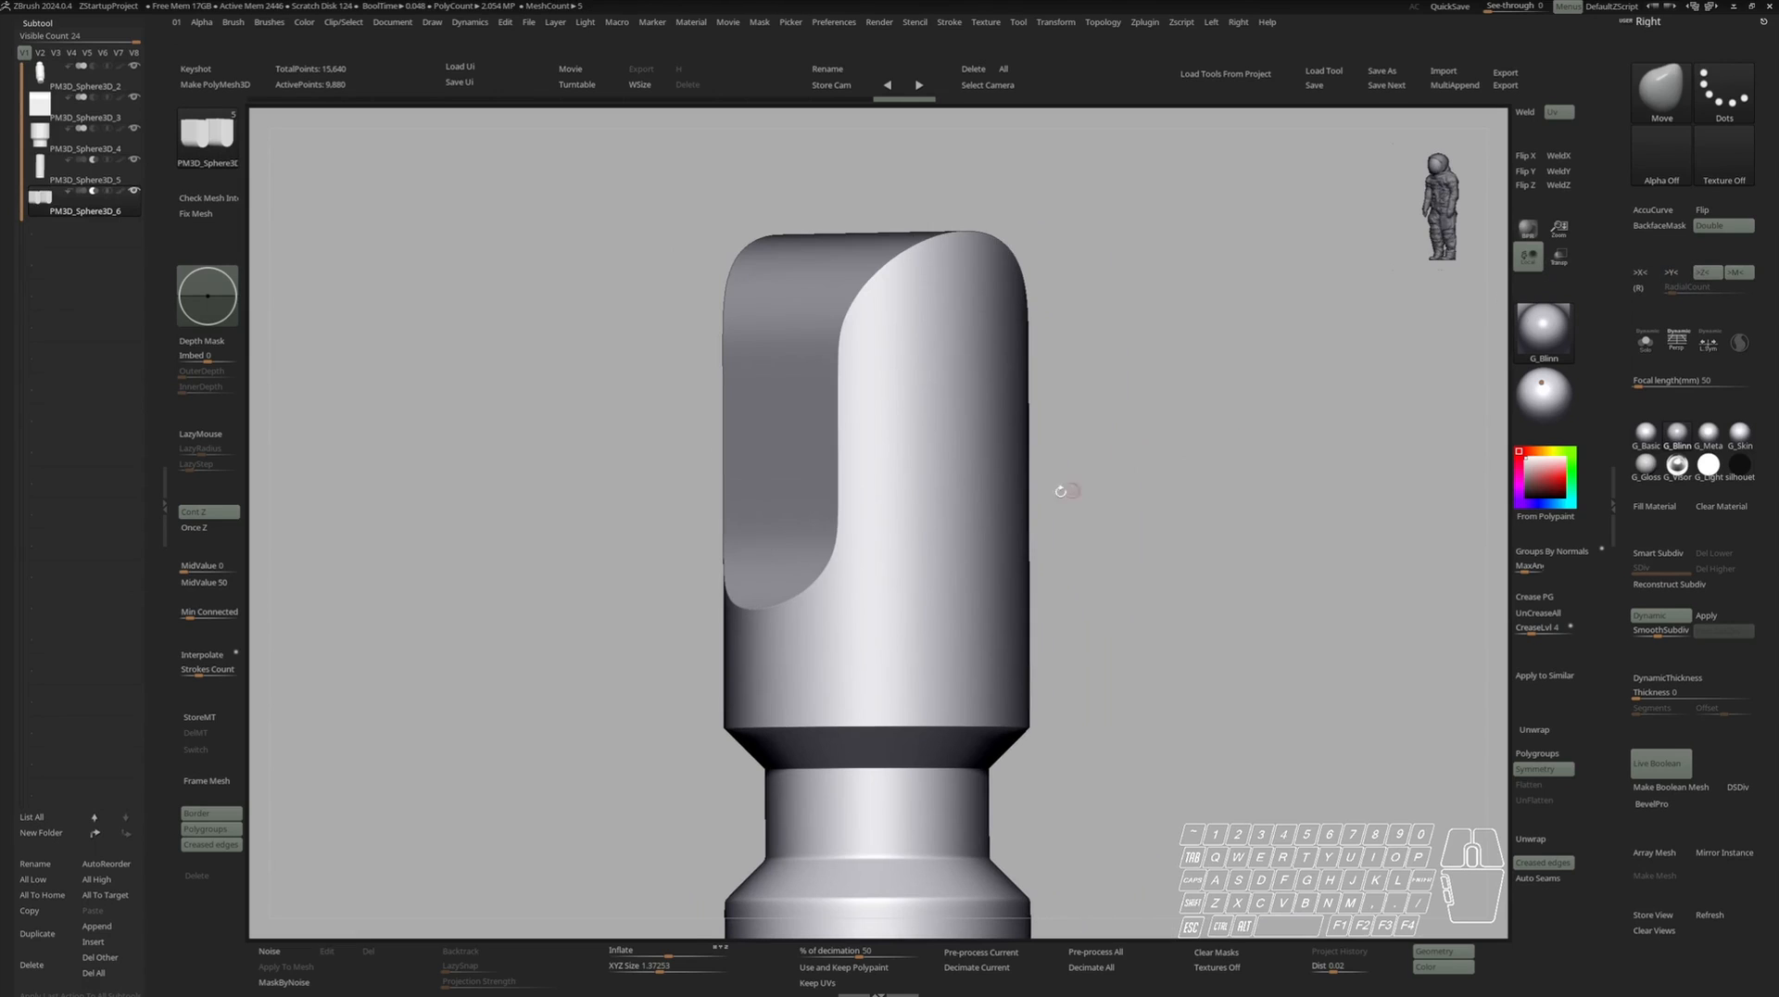
right_click_drag(1062, 491, 975, 490)
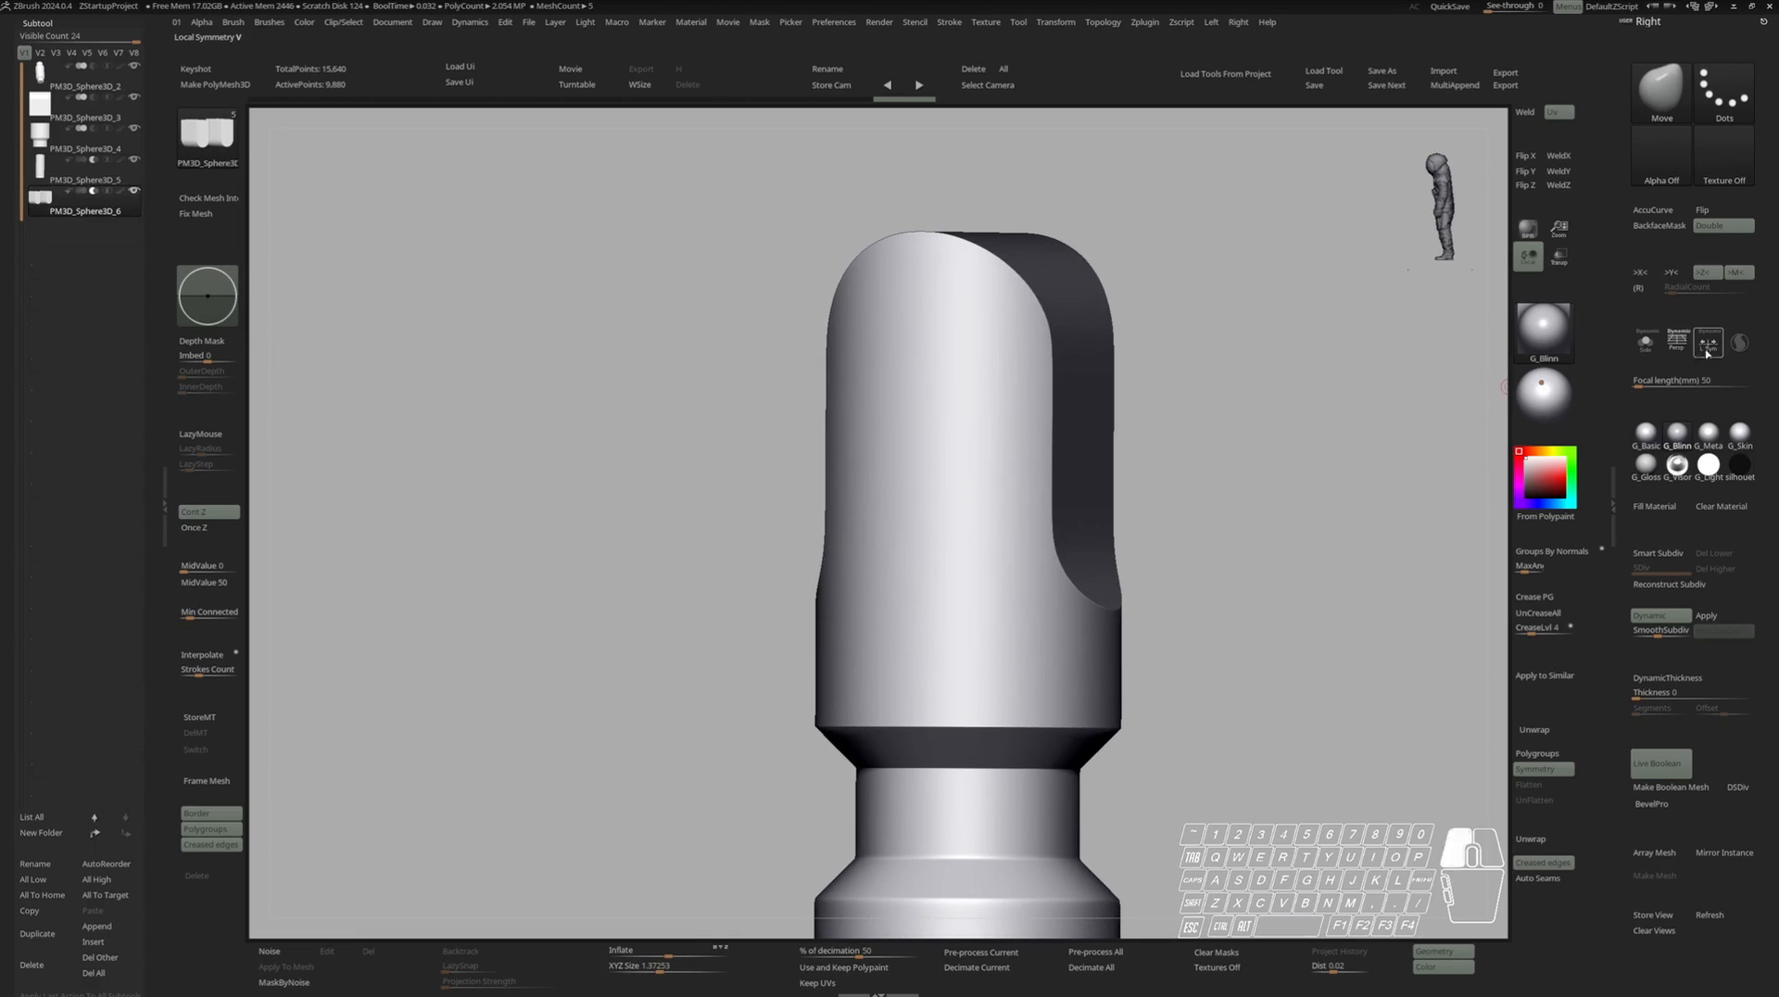
left_click(1707, 353)
Select the original rounded block and lower it with the gizmo to shorten the top of the assembly.
right_click_drag(1167, 482, 1214, 519)
left_click(936, 417, "alt")
key("alt+s")
mouse_move(1100, 536)
right_mouse_down()
mouse_move(1116, 546)
mouse_move(1088, 552)
right_mouse_up()
key("alt+s")
key("w")
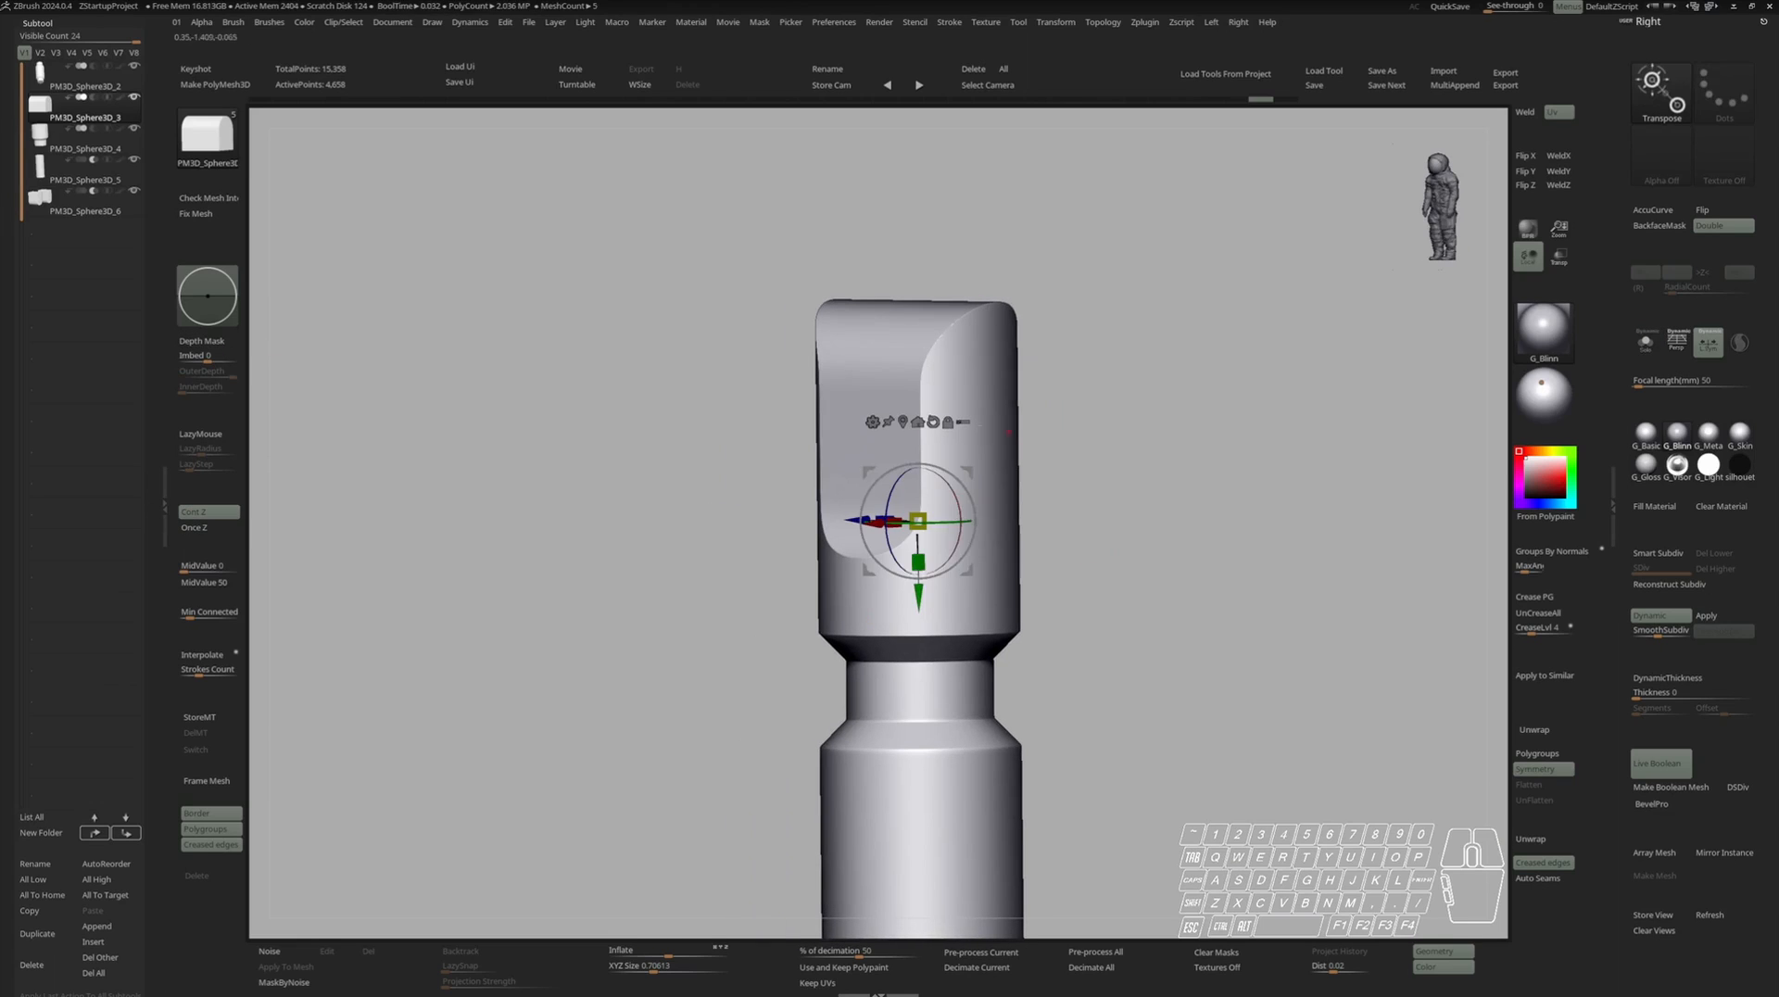
mouse_move(919, 593)
left_mouse_down()
mouse_move(920, 695)
mouse_move(912, 667)
left_mouse_up()
key("q")
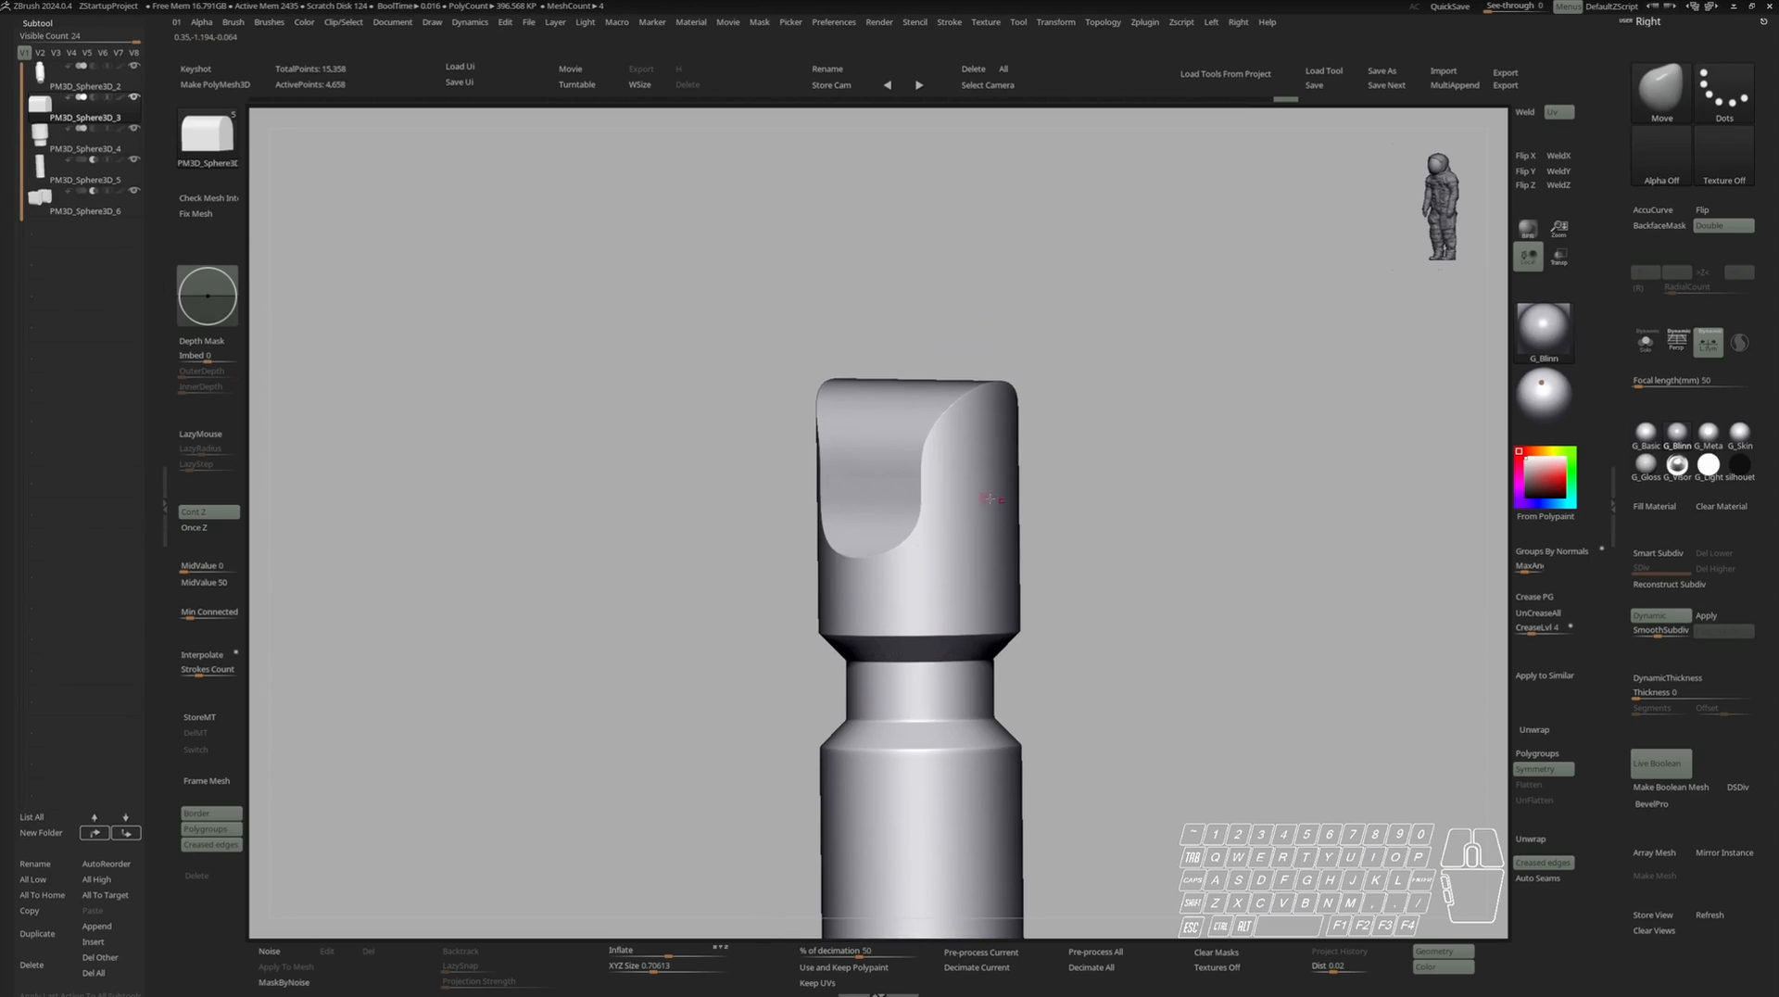
mouse_move(941, 524)
right_mouse_down("shift")
mouse_move(1008, 519)
mouse_move(1014, 553)
mouse_move(1037, 553)
mouse_move(1017, 488)
mouse_move(1027, 540)
right_mouse_up("shift")
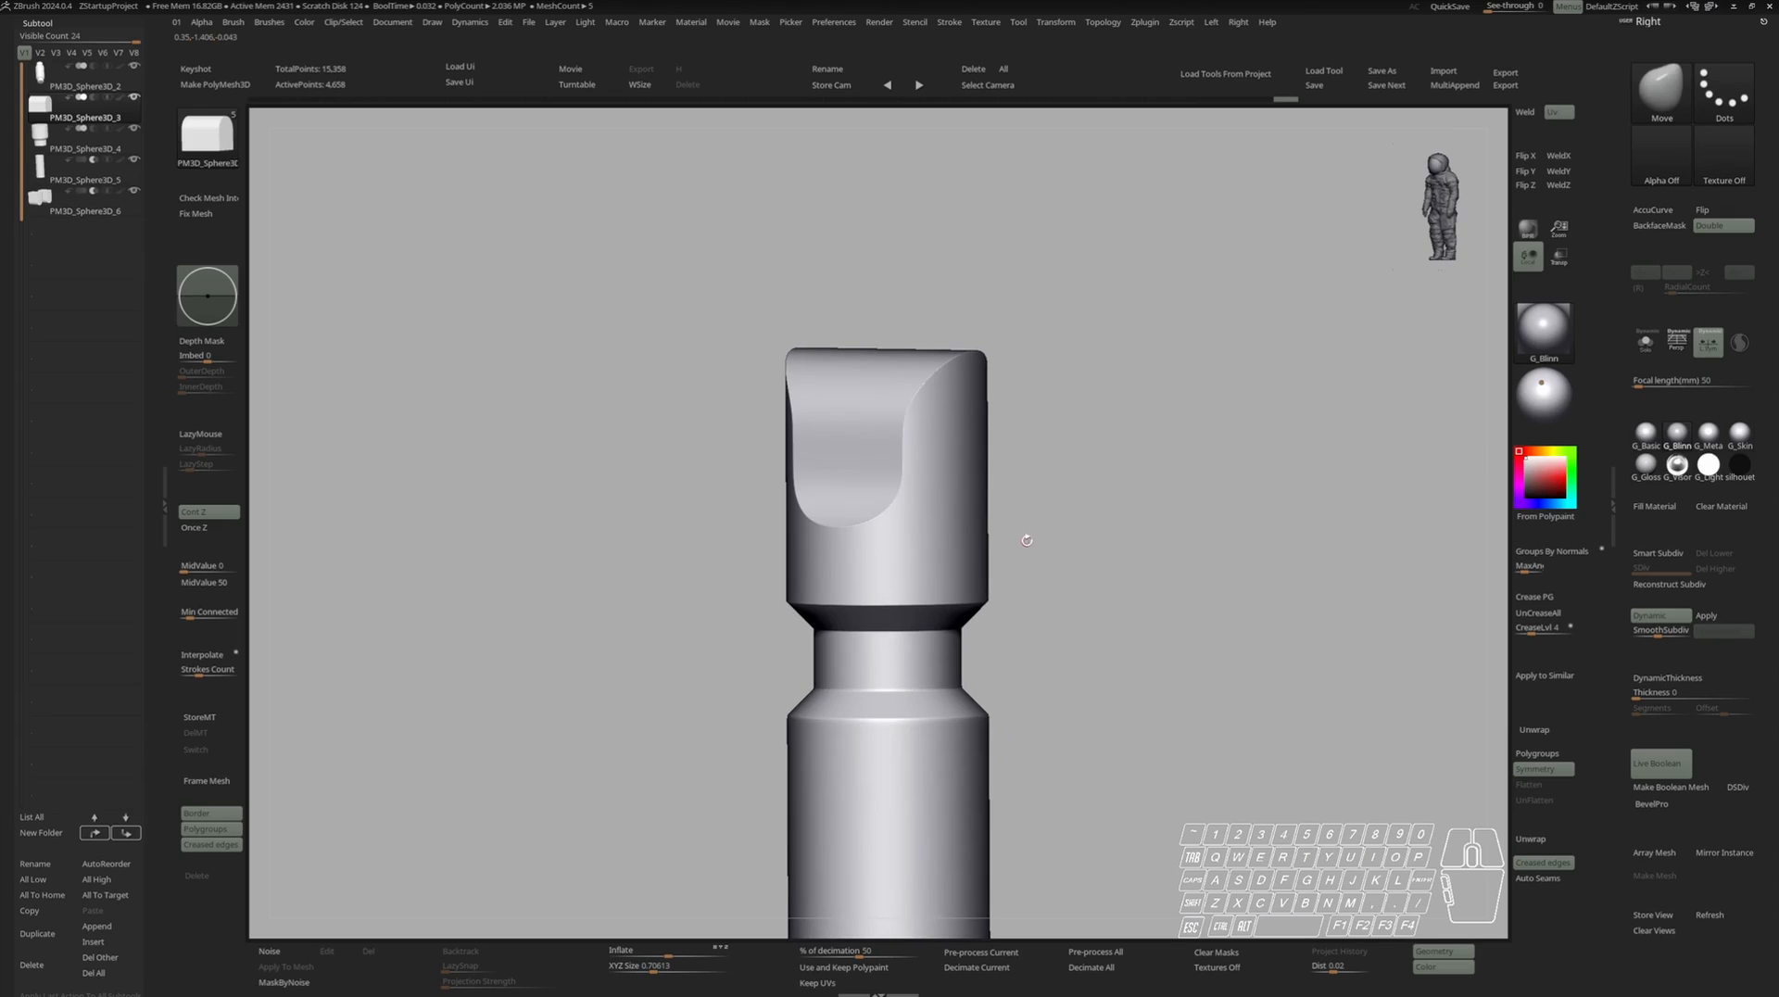
Duplicate the lowered block, rotate the copy 90°, raise it and narrow it into a slot cutter centred on the top.
key("w")
key("s")
key("shift+f")
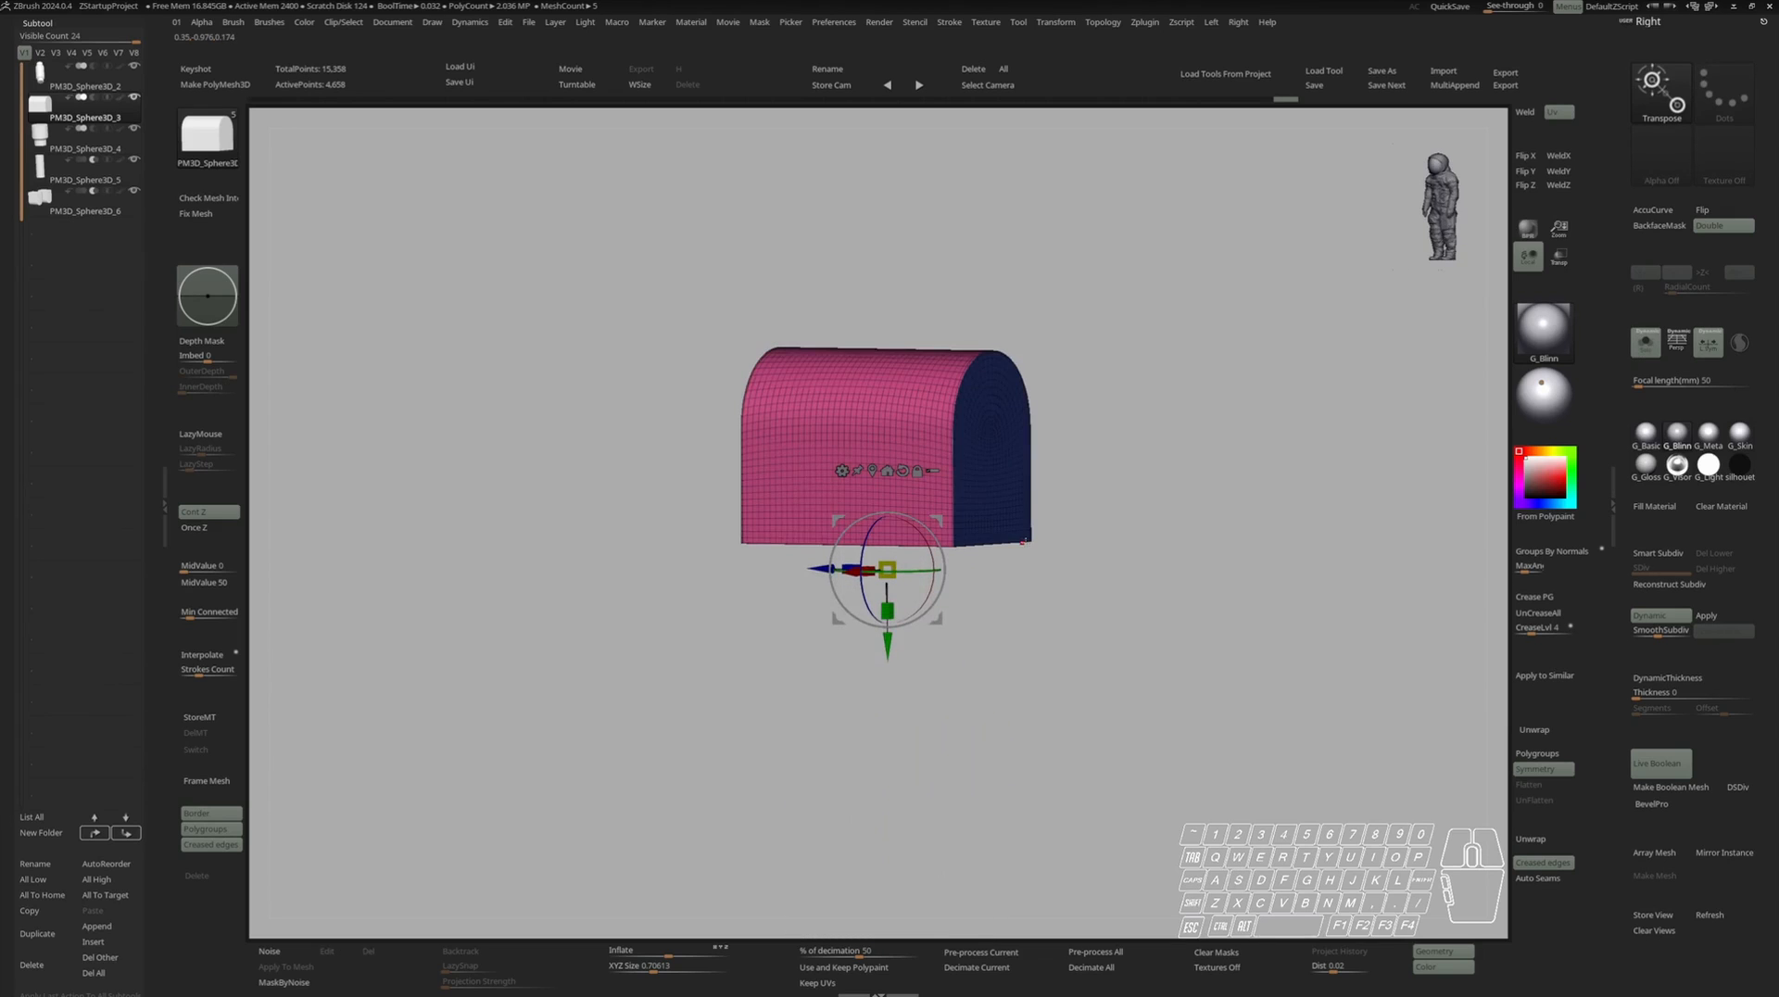
key("s")
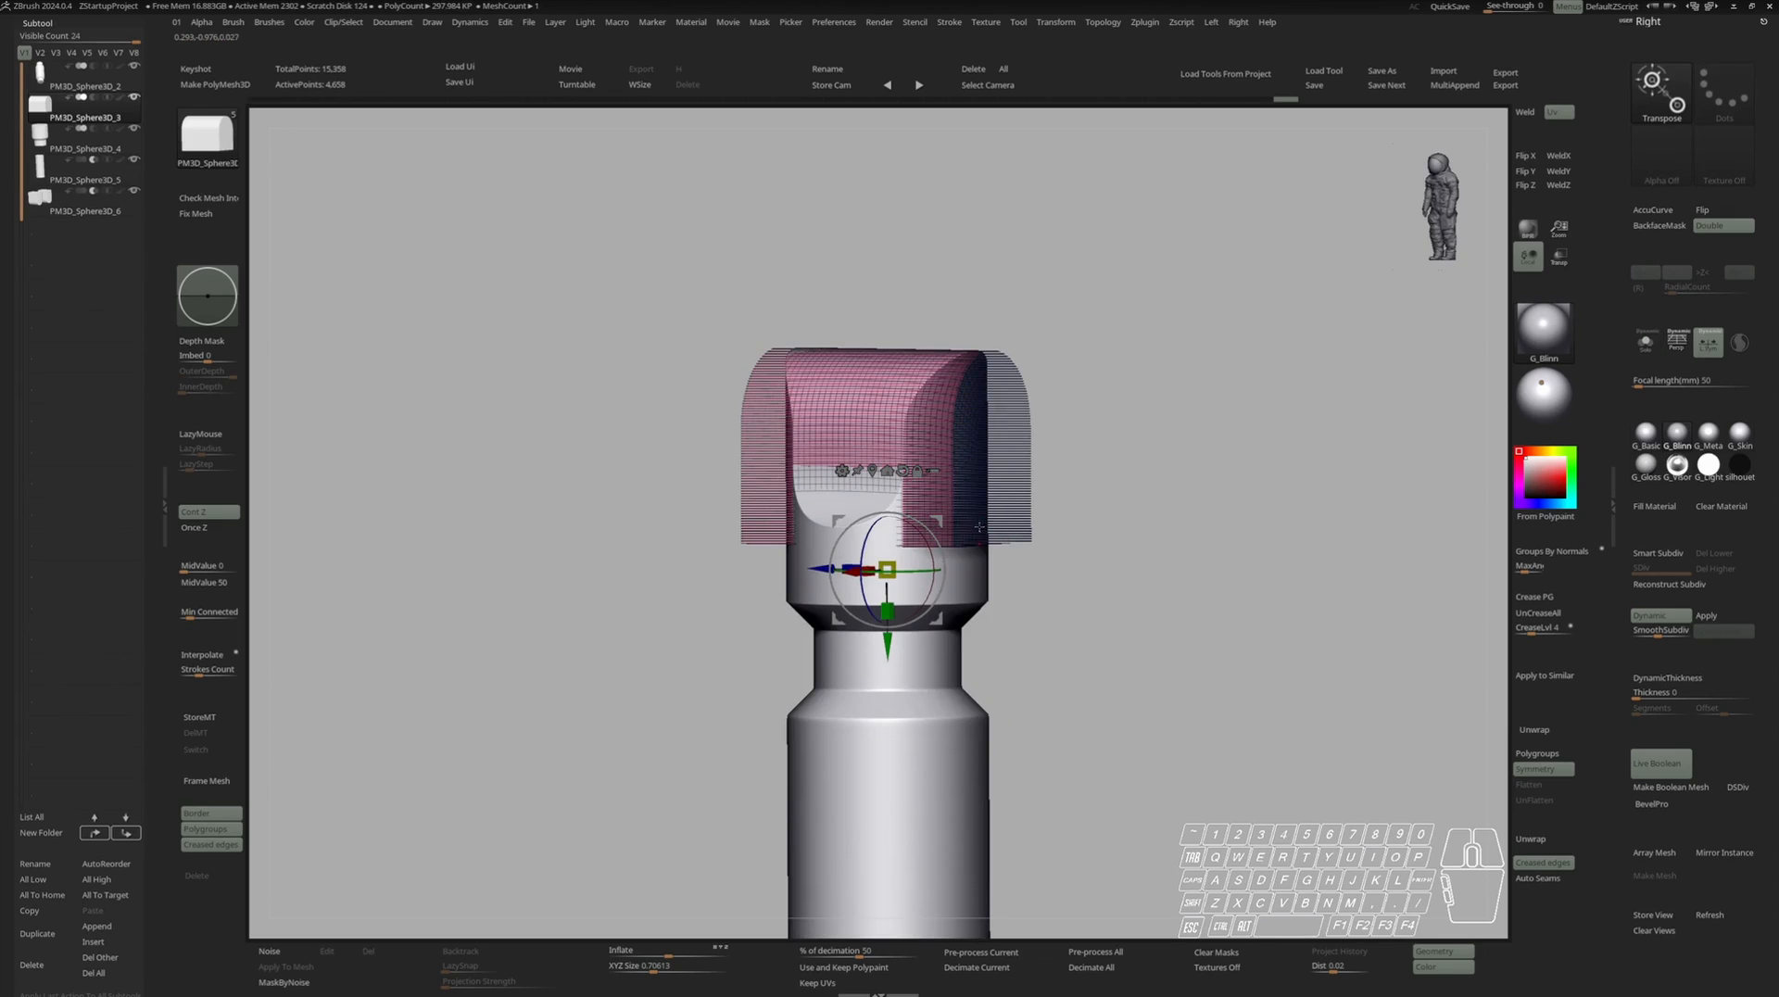
key("ctrl+shift+d")
right_click_drag(979, 526, 927, 530, "alt")
right_click_drag(926, 530, 954, 534, "shift")
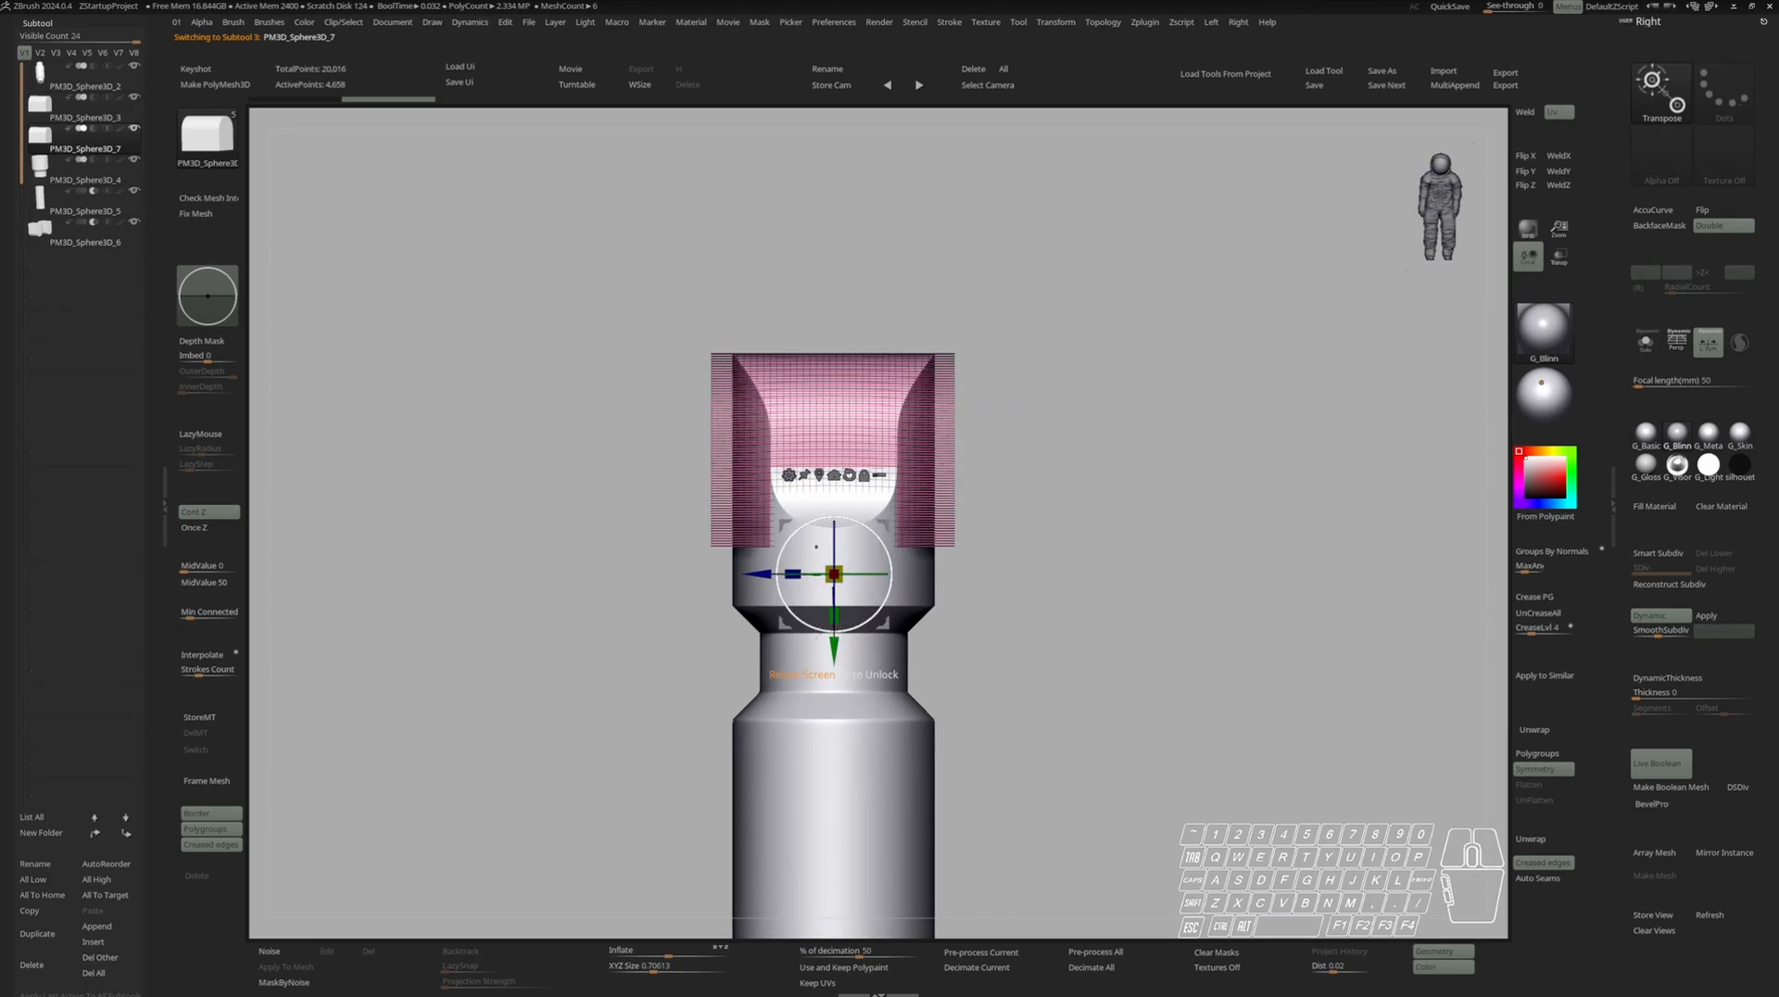
left_click_drag(856, 546, 946, 571)
left_click_drag(834, 639, 834, 533)
left_click_drag(874, 440, 803, 456)
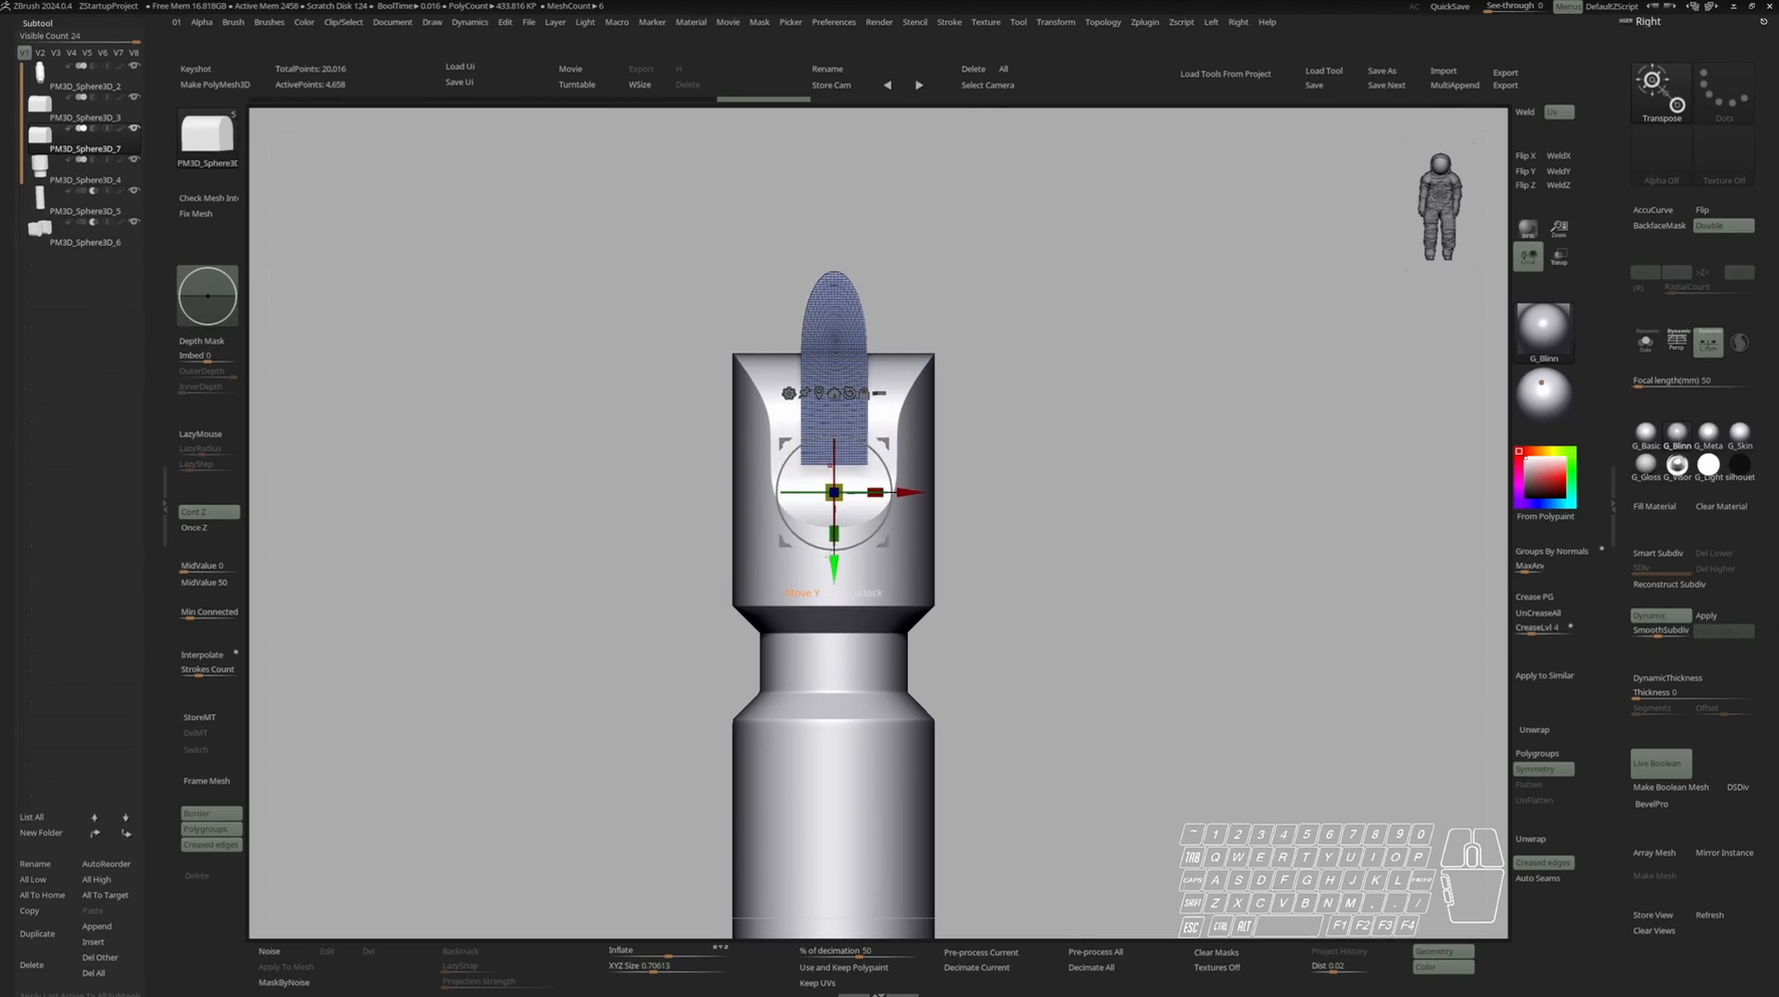
Move the narrow block to the end of the subtool list and set it to subtract, cutting a slot into the top.
key("q")
left_click(126, 833, "shift")
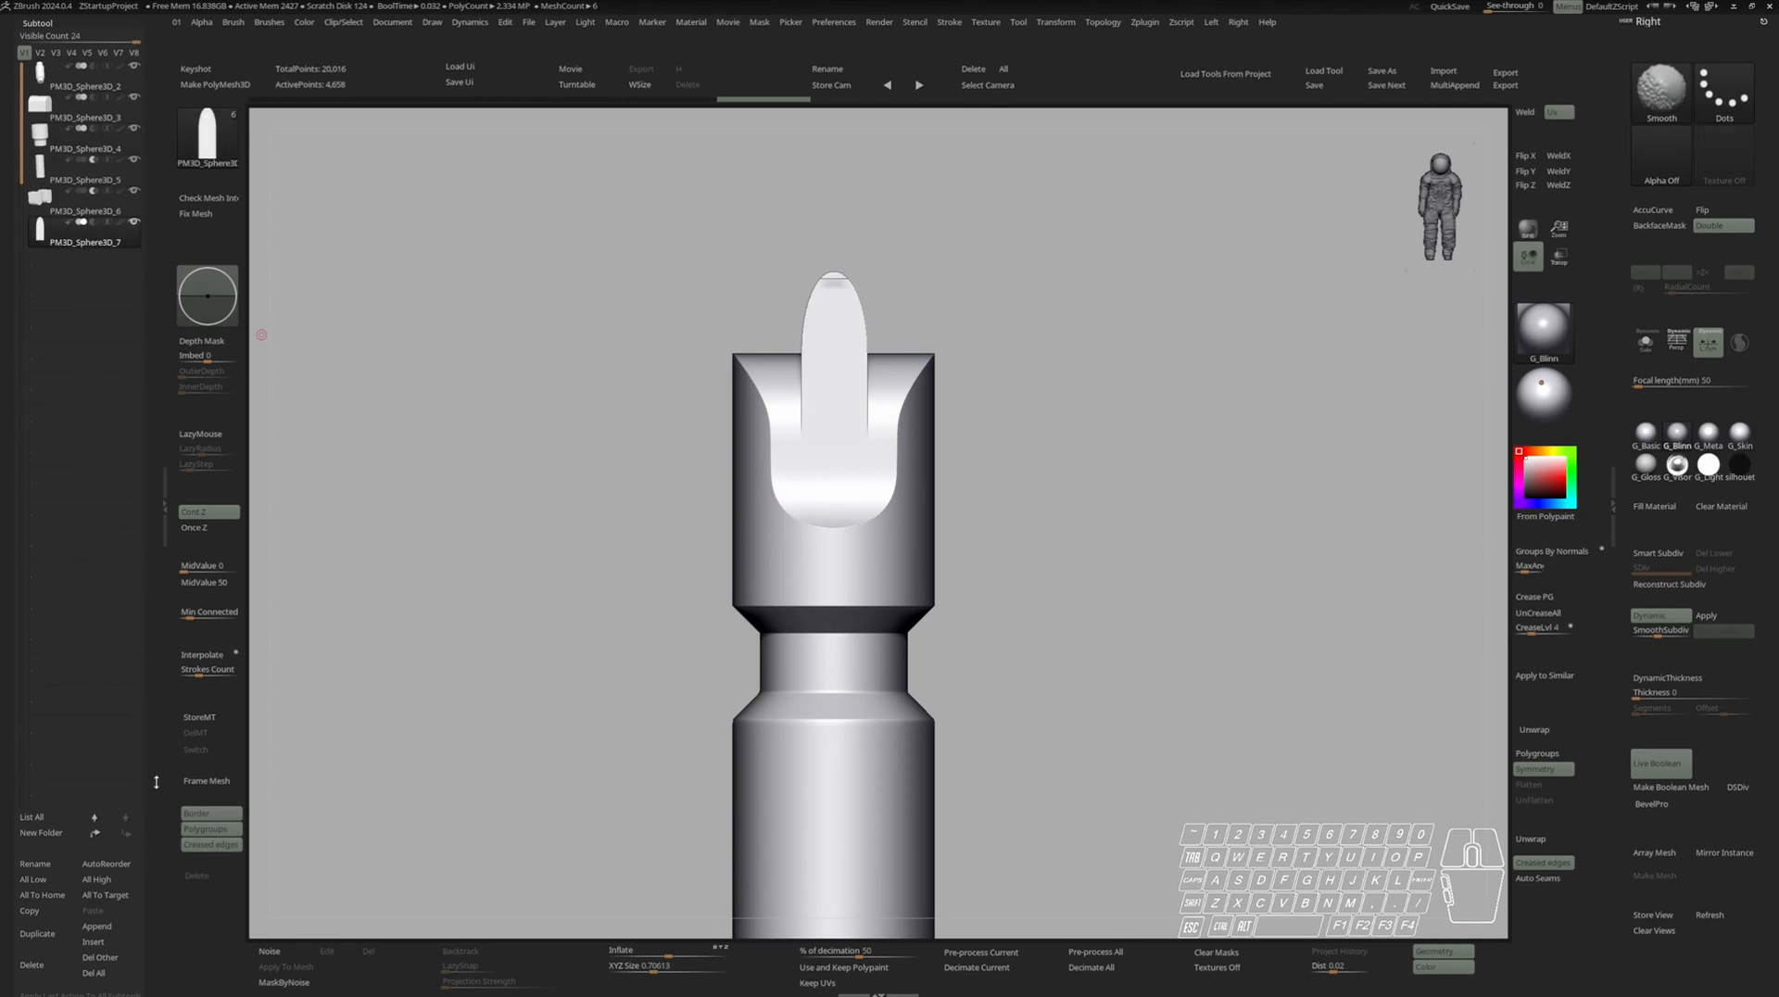
left_click(94, 224)
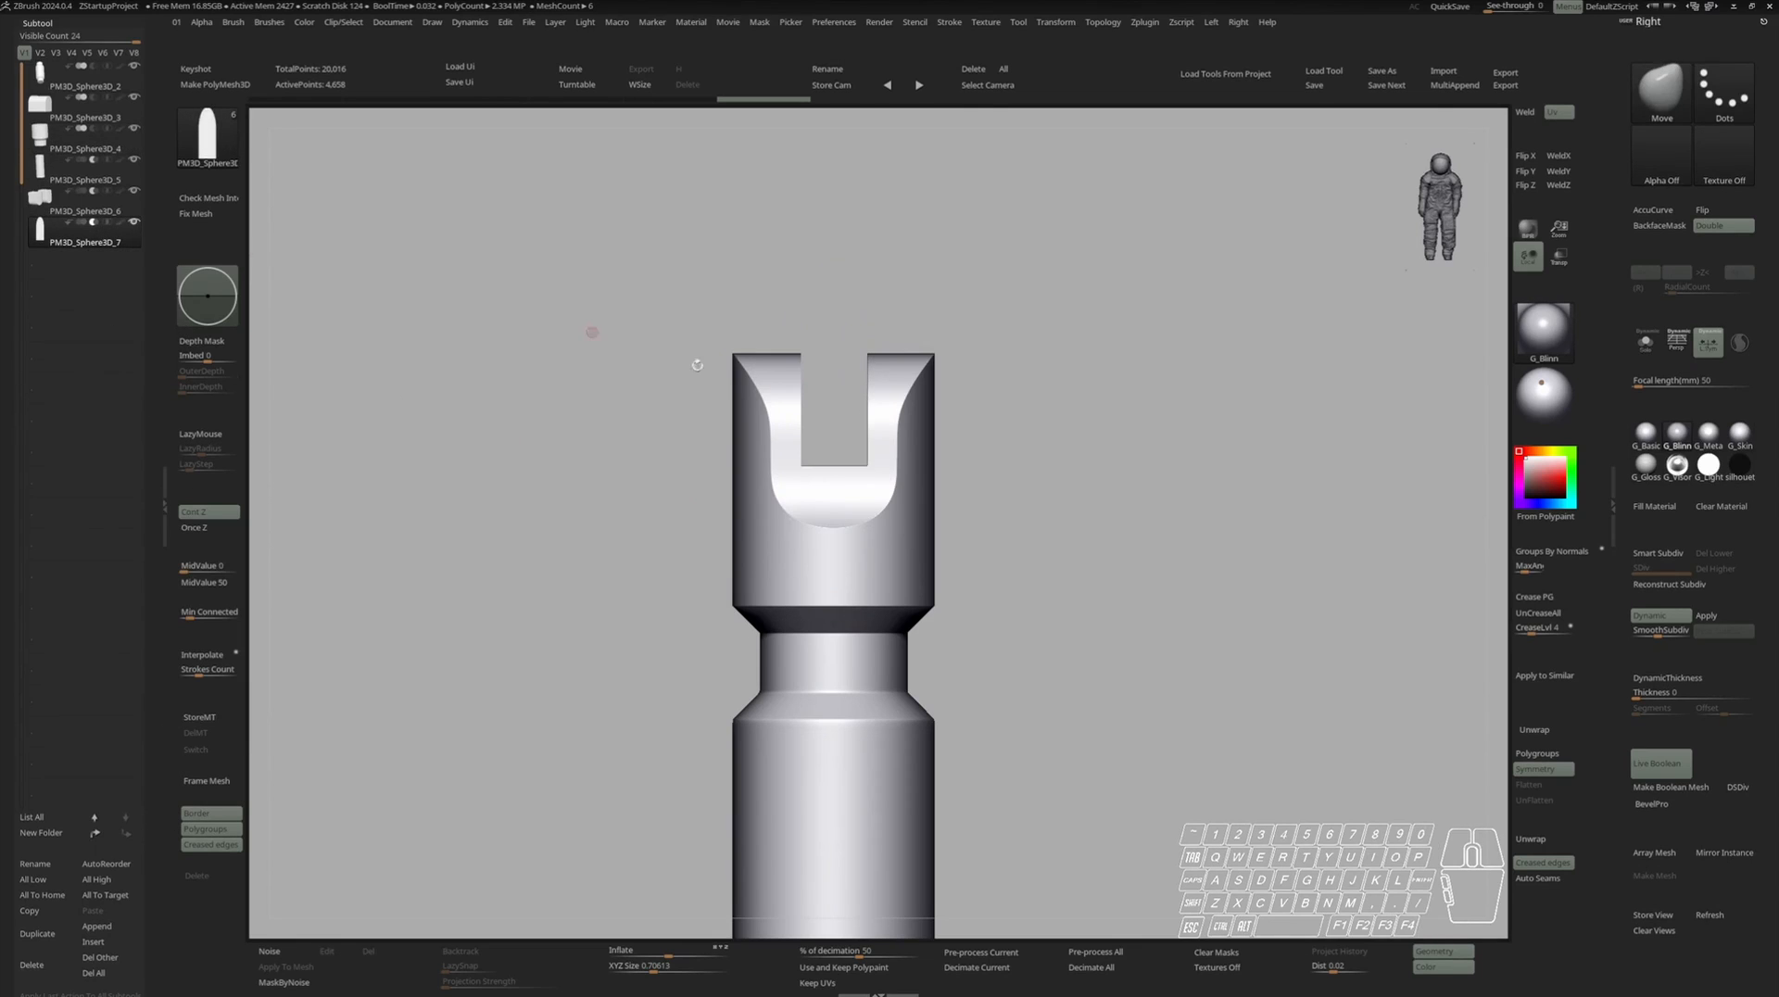
right_click_drag(967, 468, 966, 492)
left_click_drag(949, 474, 1004, 459)
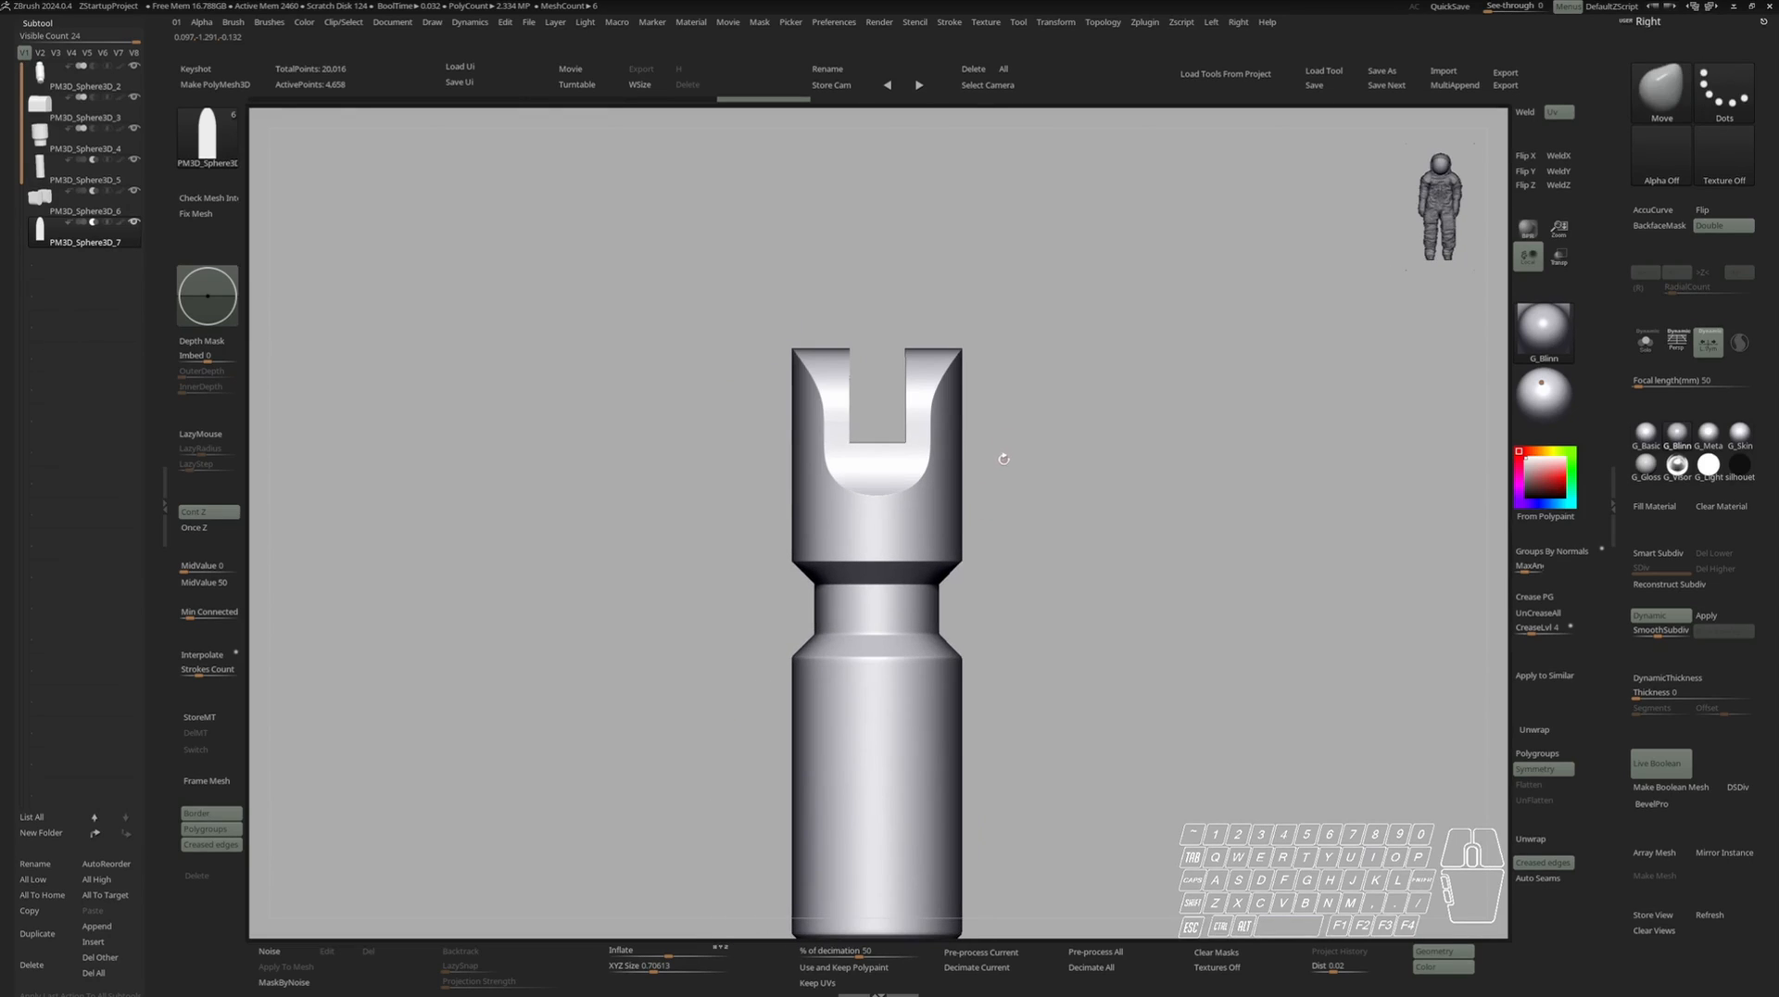
Append the Cylinder3D_1 mesh as a new subtool and rotate it 90° so it lies horizontally.
left_click(108, 926)
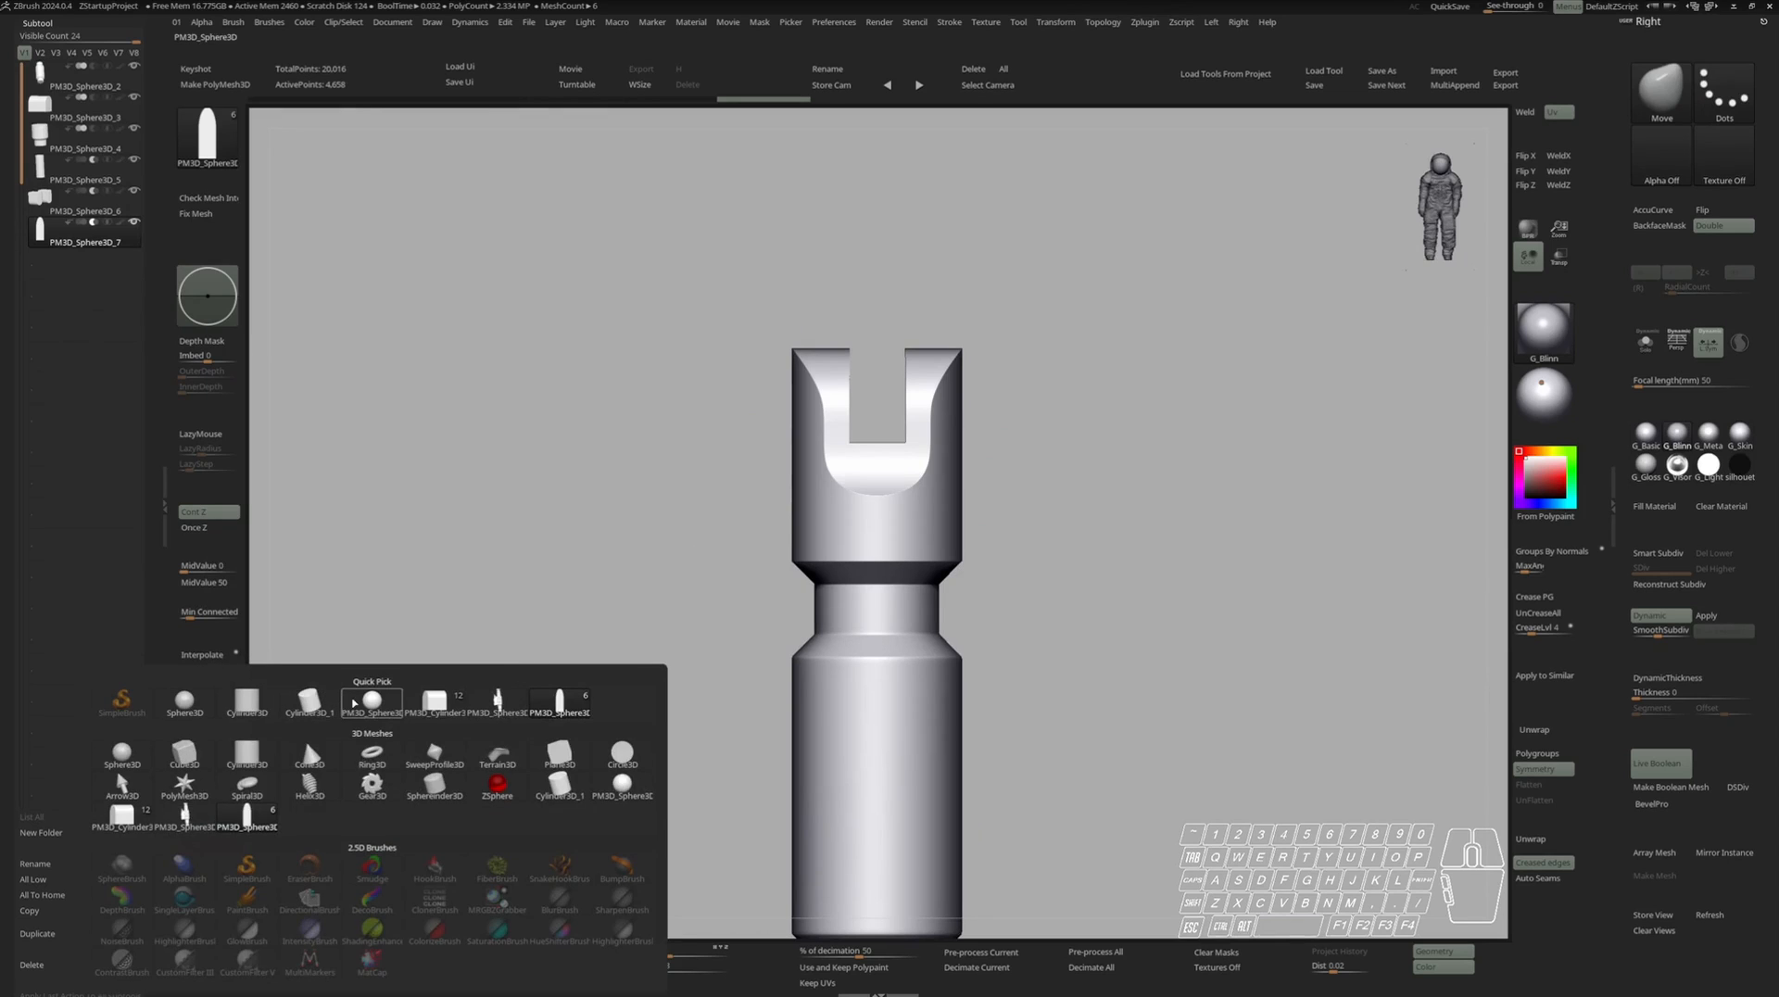
mouse_move(321, 705)
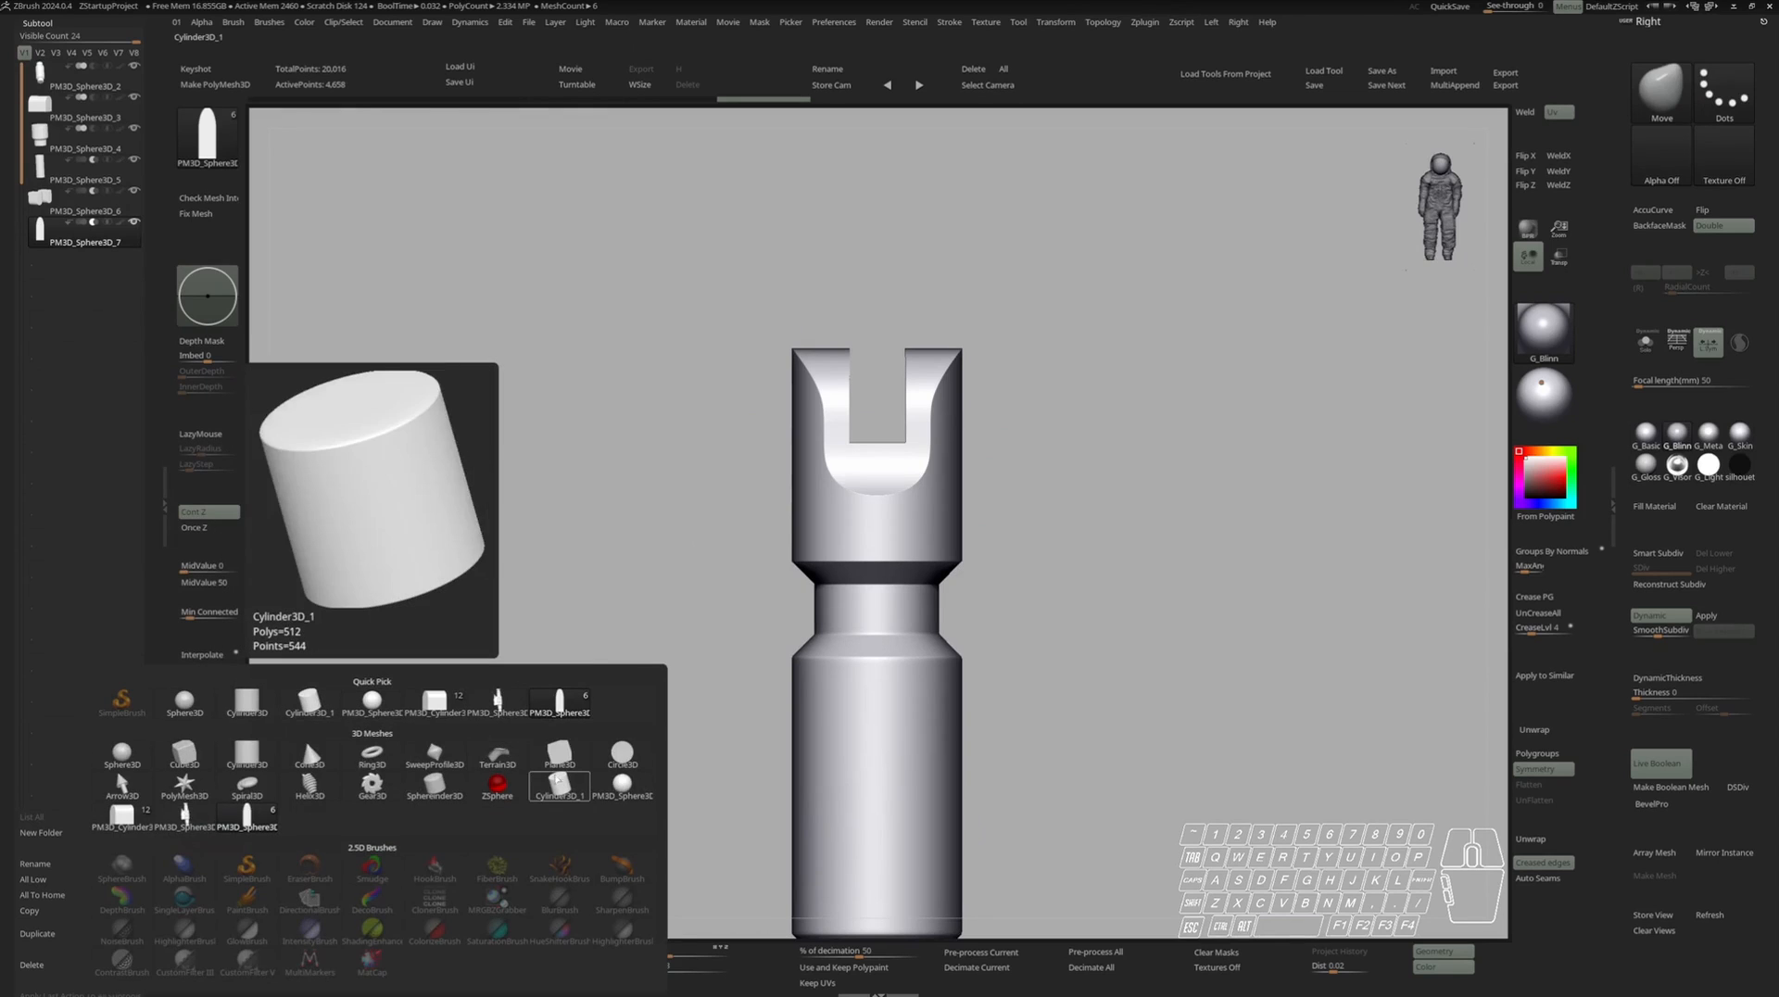
left_click(561, 788)
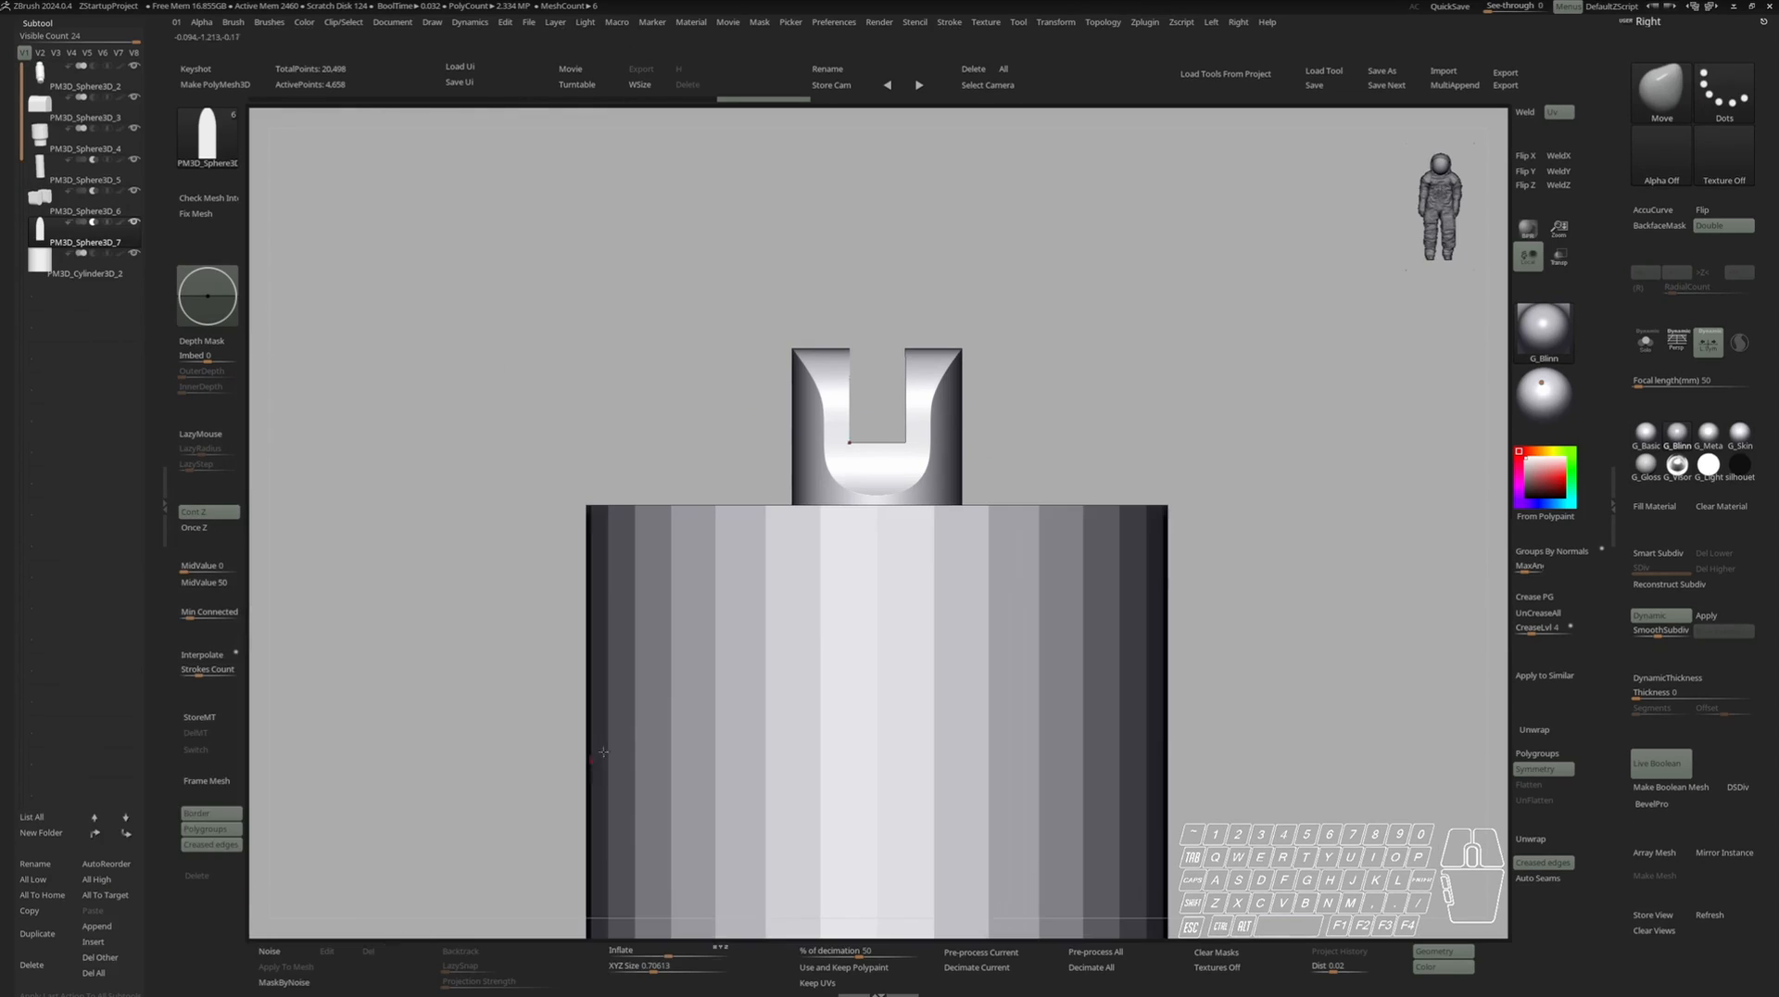
left_click(49, 255)
key("f")
key("w")
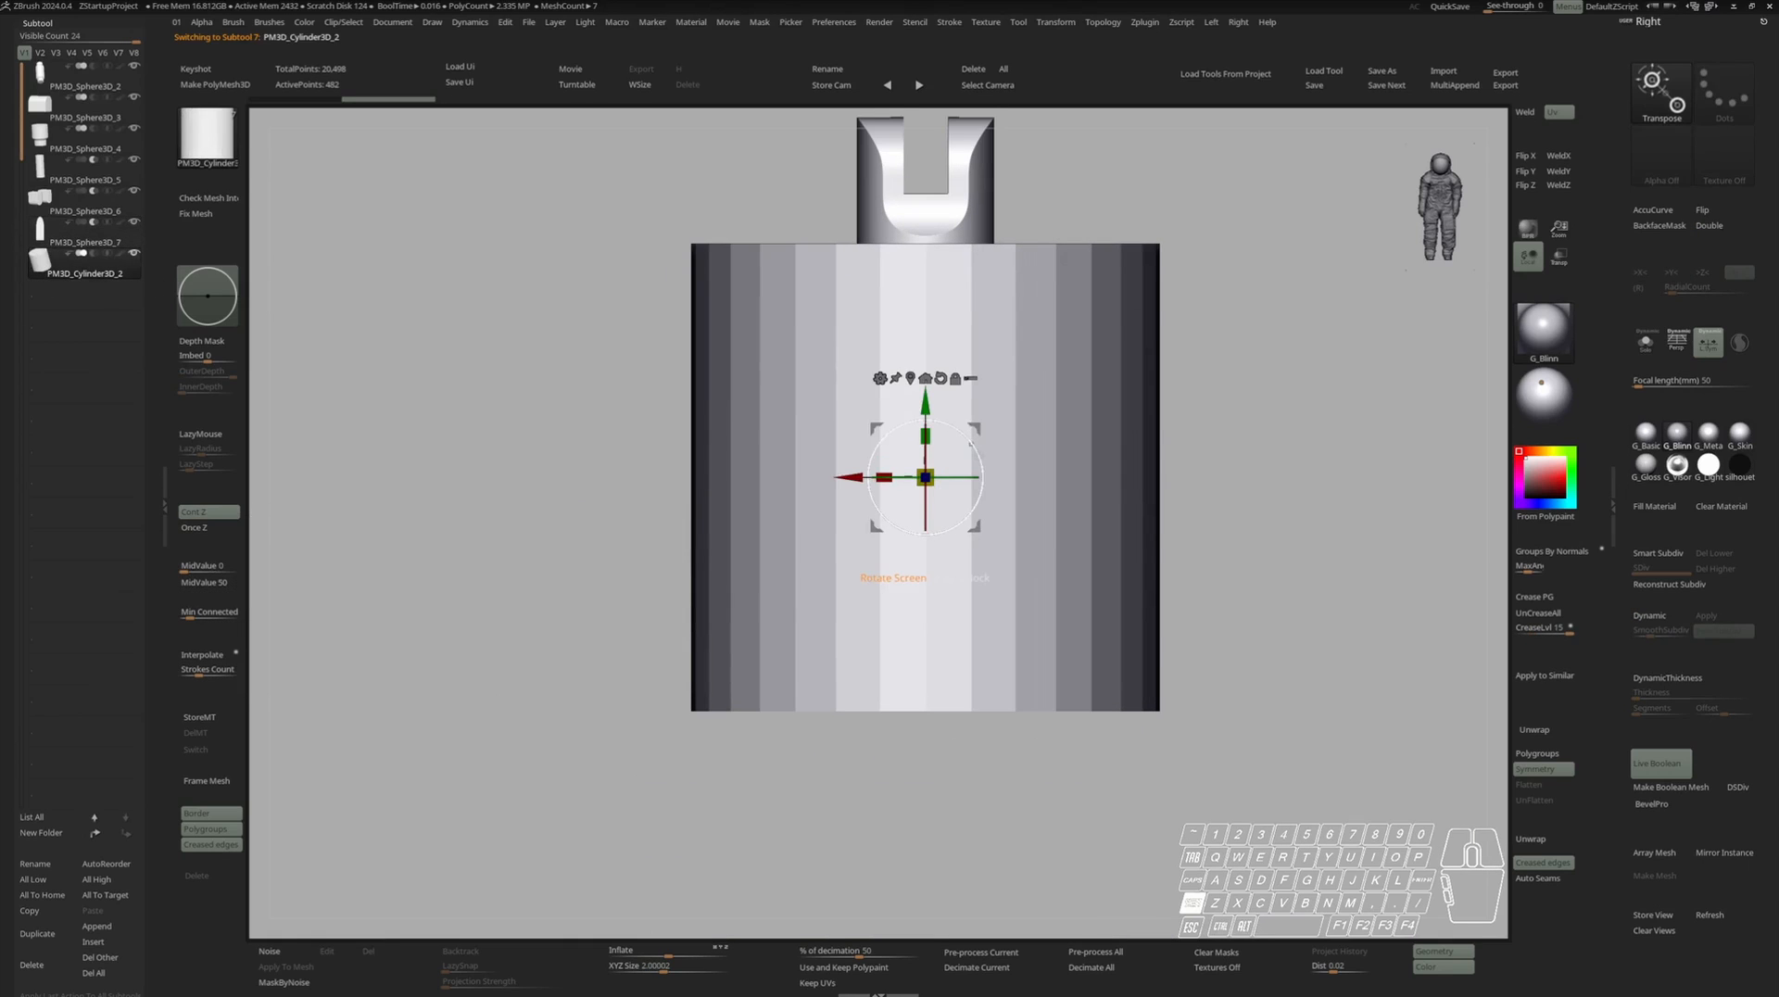
left_click_drag(971, 443, 959, 569)
right_click_drag(960, 569, 900, 751, "alt")
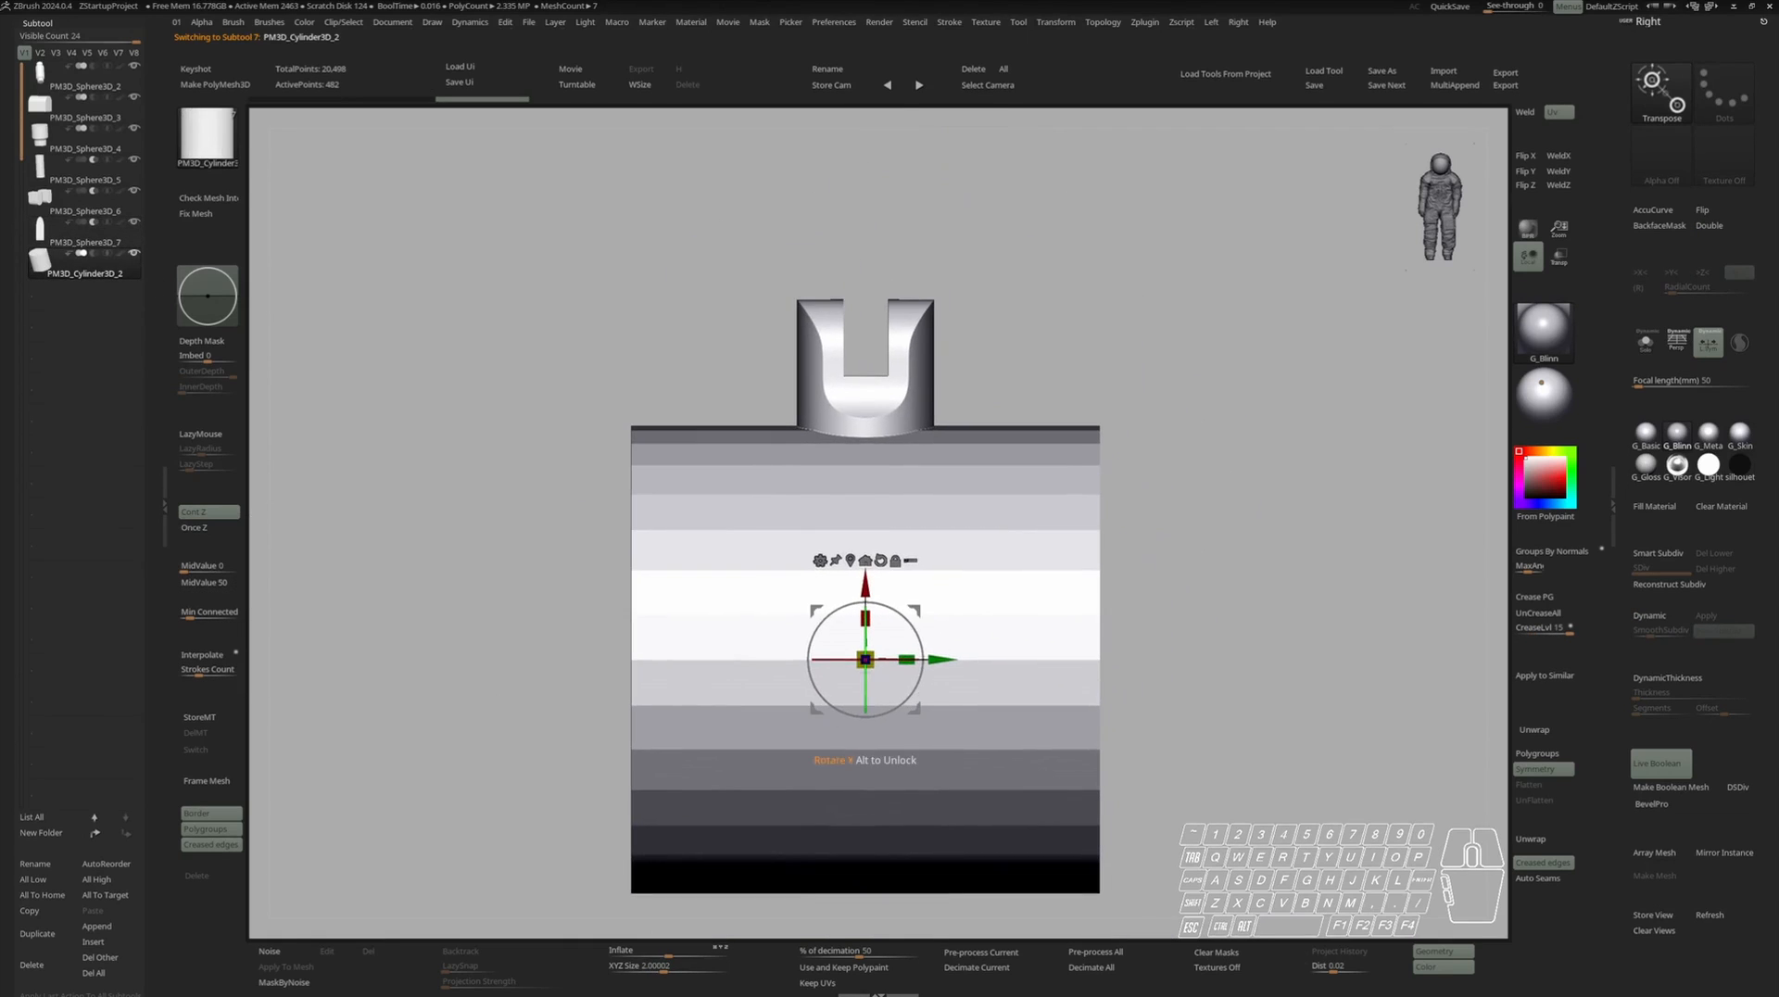
Scale the horizontal cylinder down uniformly and raise it into the slot between the fork arms.
left_click_drag(866, 660, 797, 713)
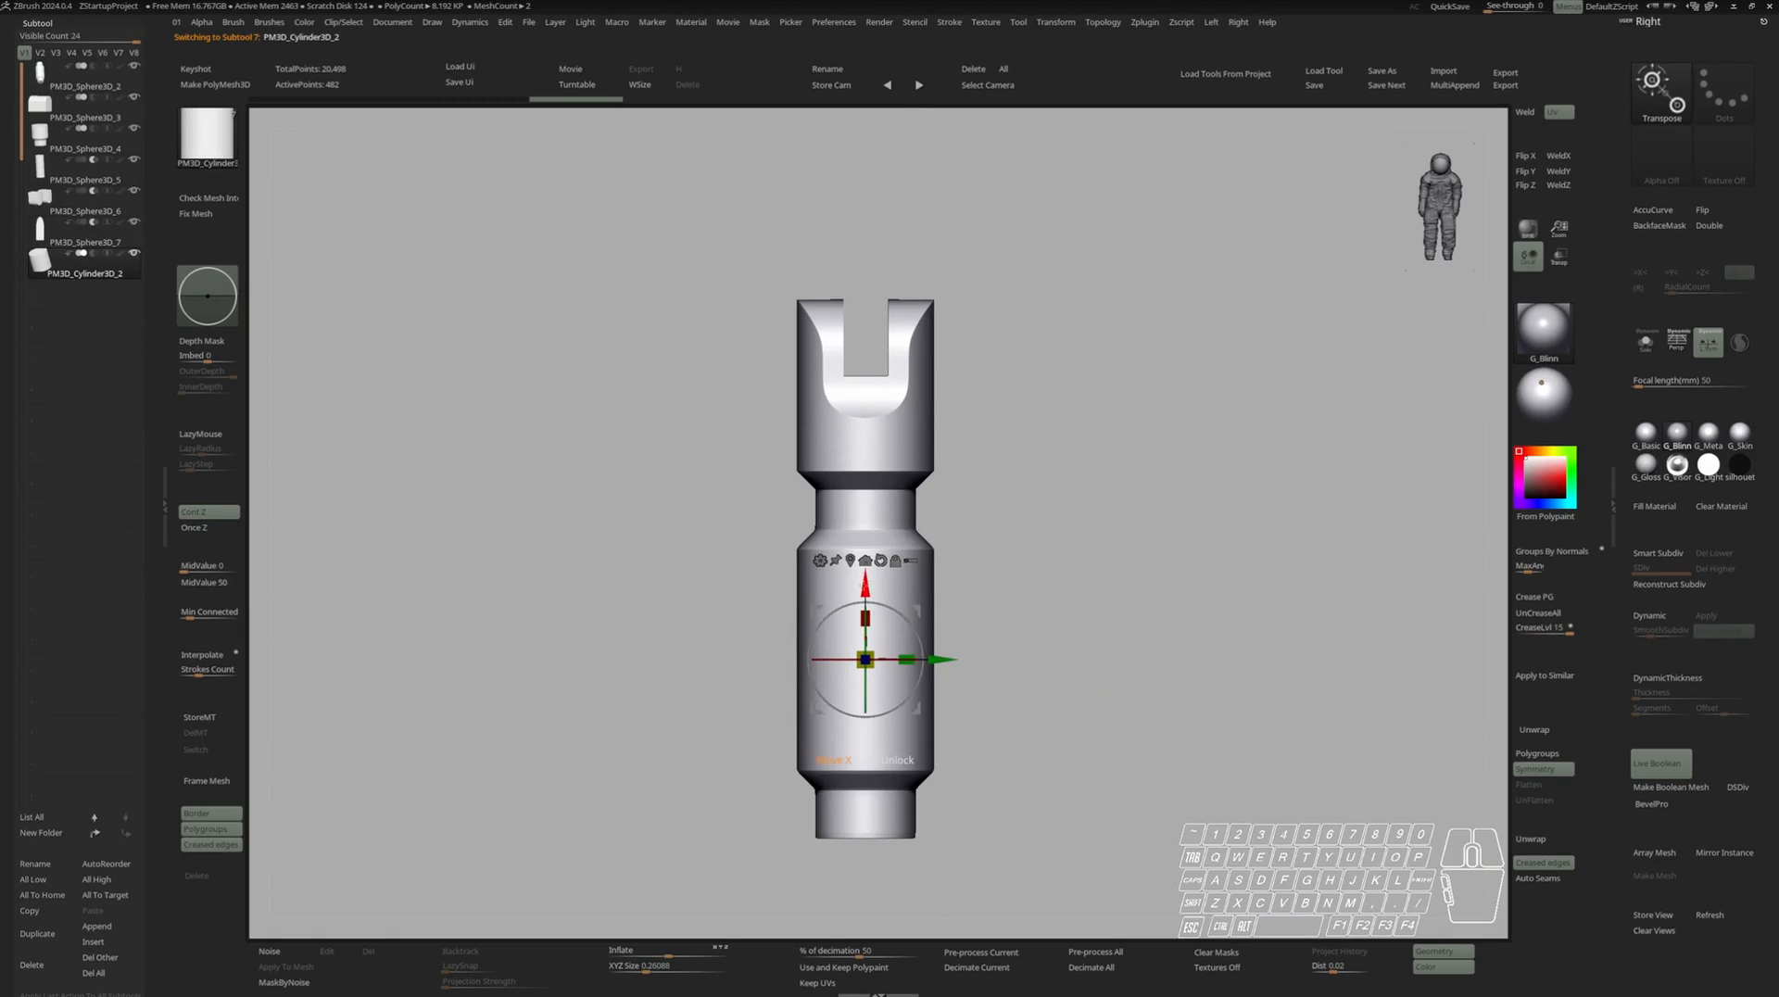
left_click_drag(866, 586, 866, 266)
right_click_drag(867, 267, 892, 349, "ctrl")
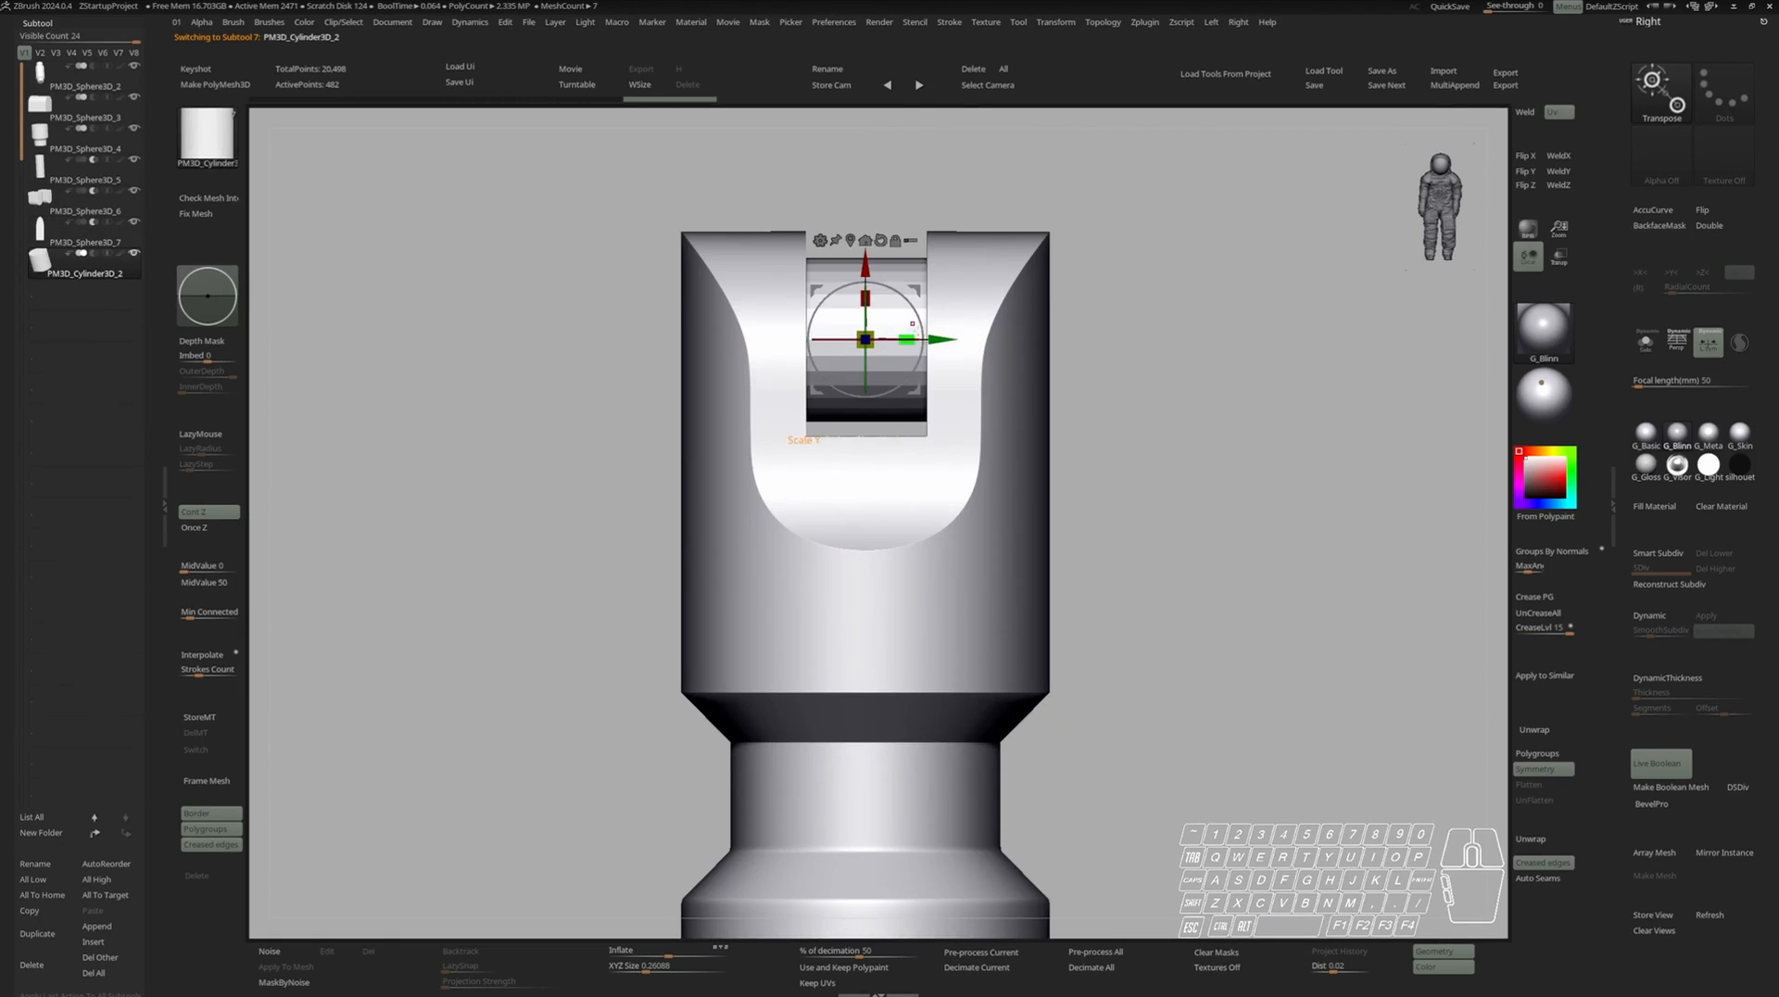
Stretch and scale the cylinder into a pin running through both fork arms with a short overhang on each side.
left_click_drag(909, 339, 958, 340)
right_click_drag(1028, 345, 982, 341)
right_click_drag(825, 433, 975, 480)
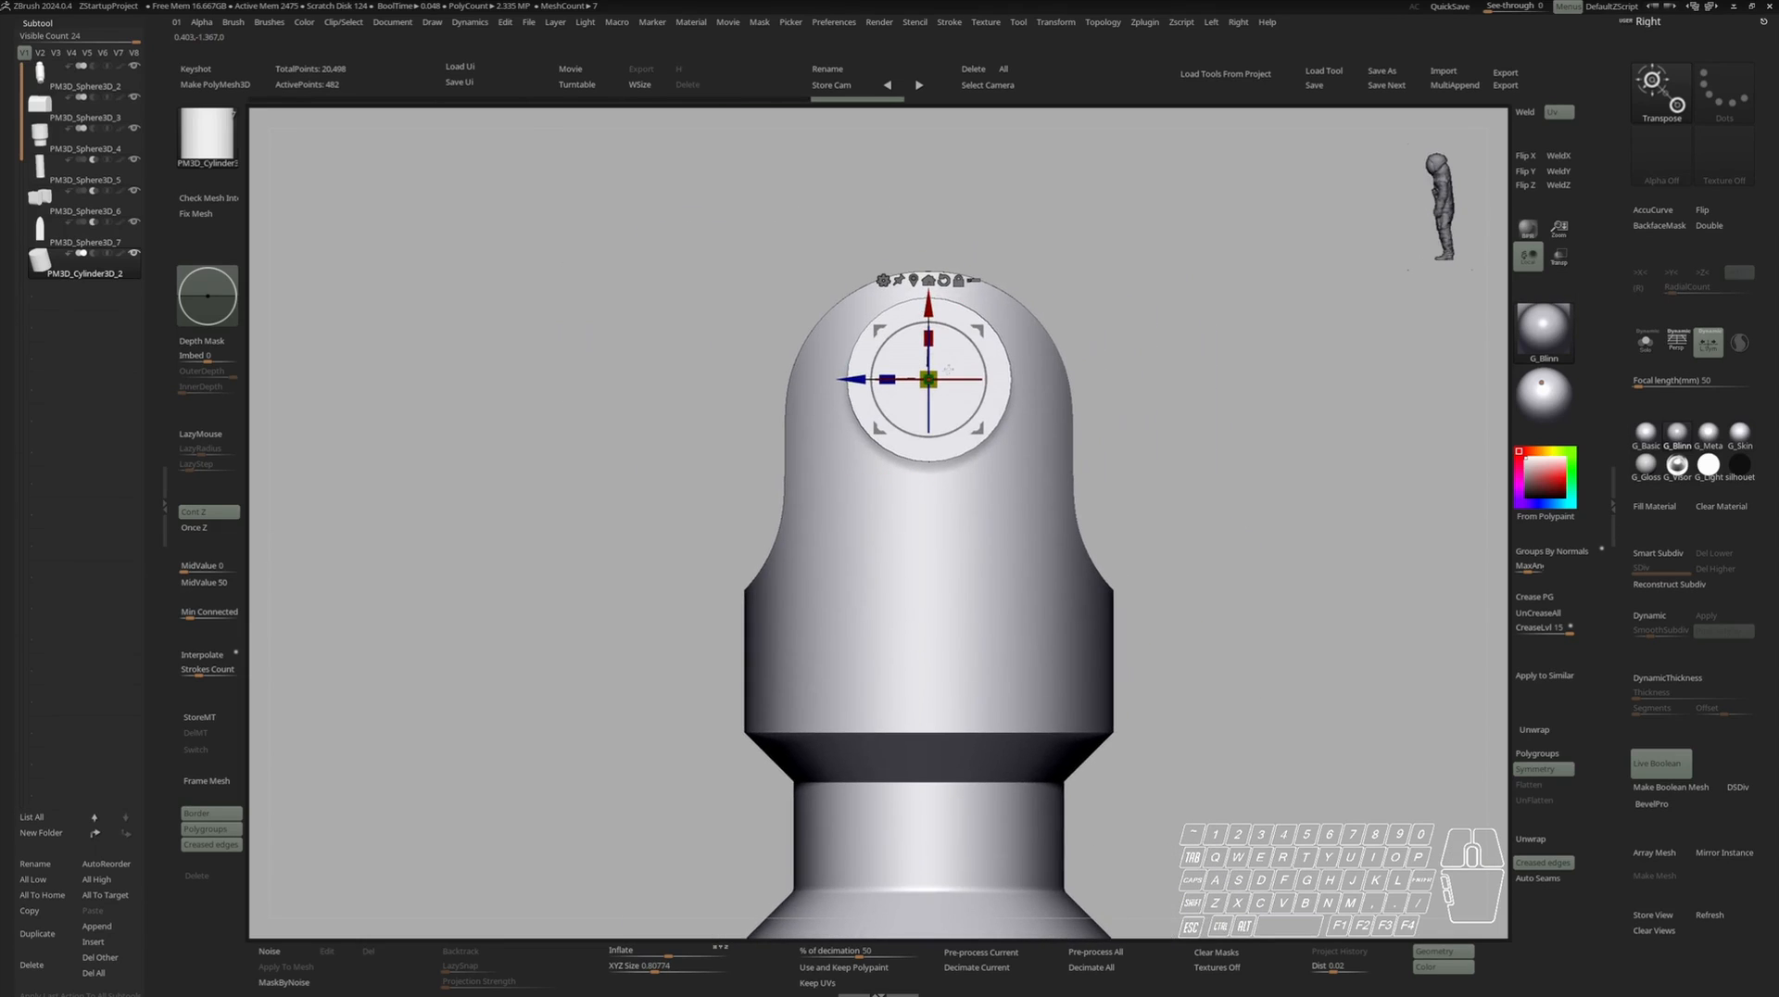
left_click_drag(928, 379, 918, 422)
right_click_drag(929, 413, 973, 453)
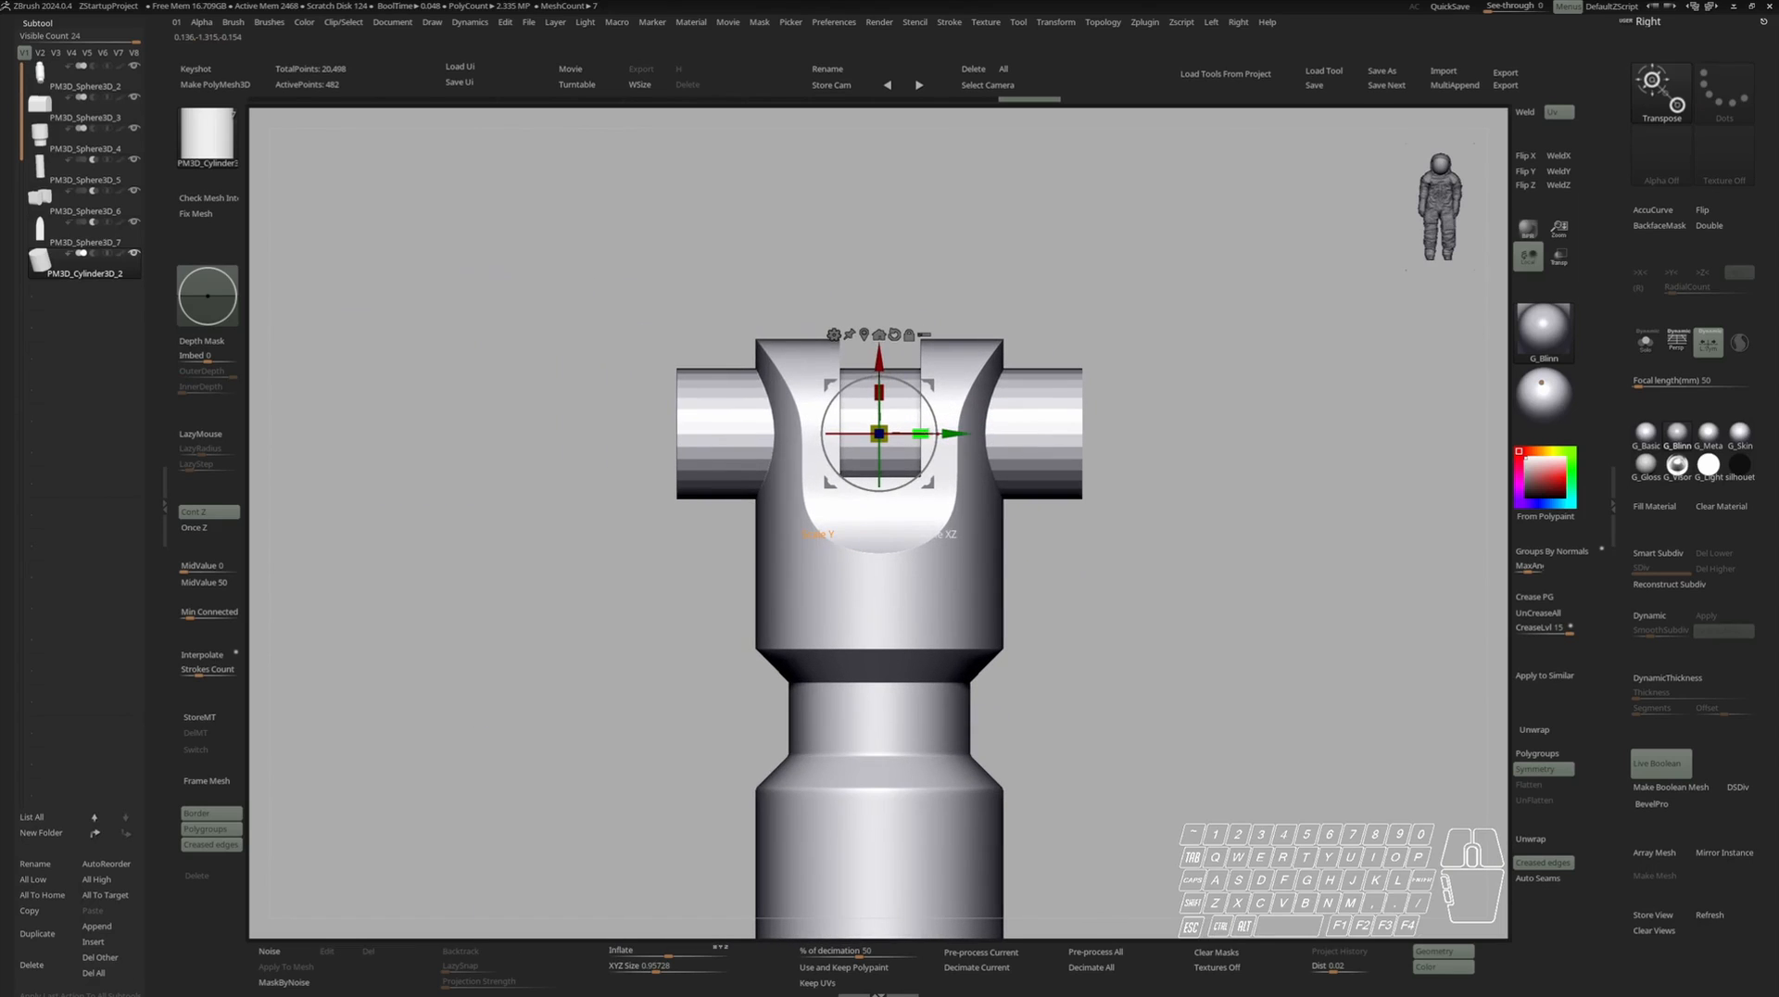
left_click_drag(923, 433, 912, 433)
left_click_drag(912, 433, 903, 433)
Lower the slot cutter slightly to deepen the slot beneath the pin.
key("w")
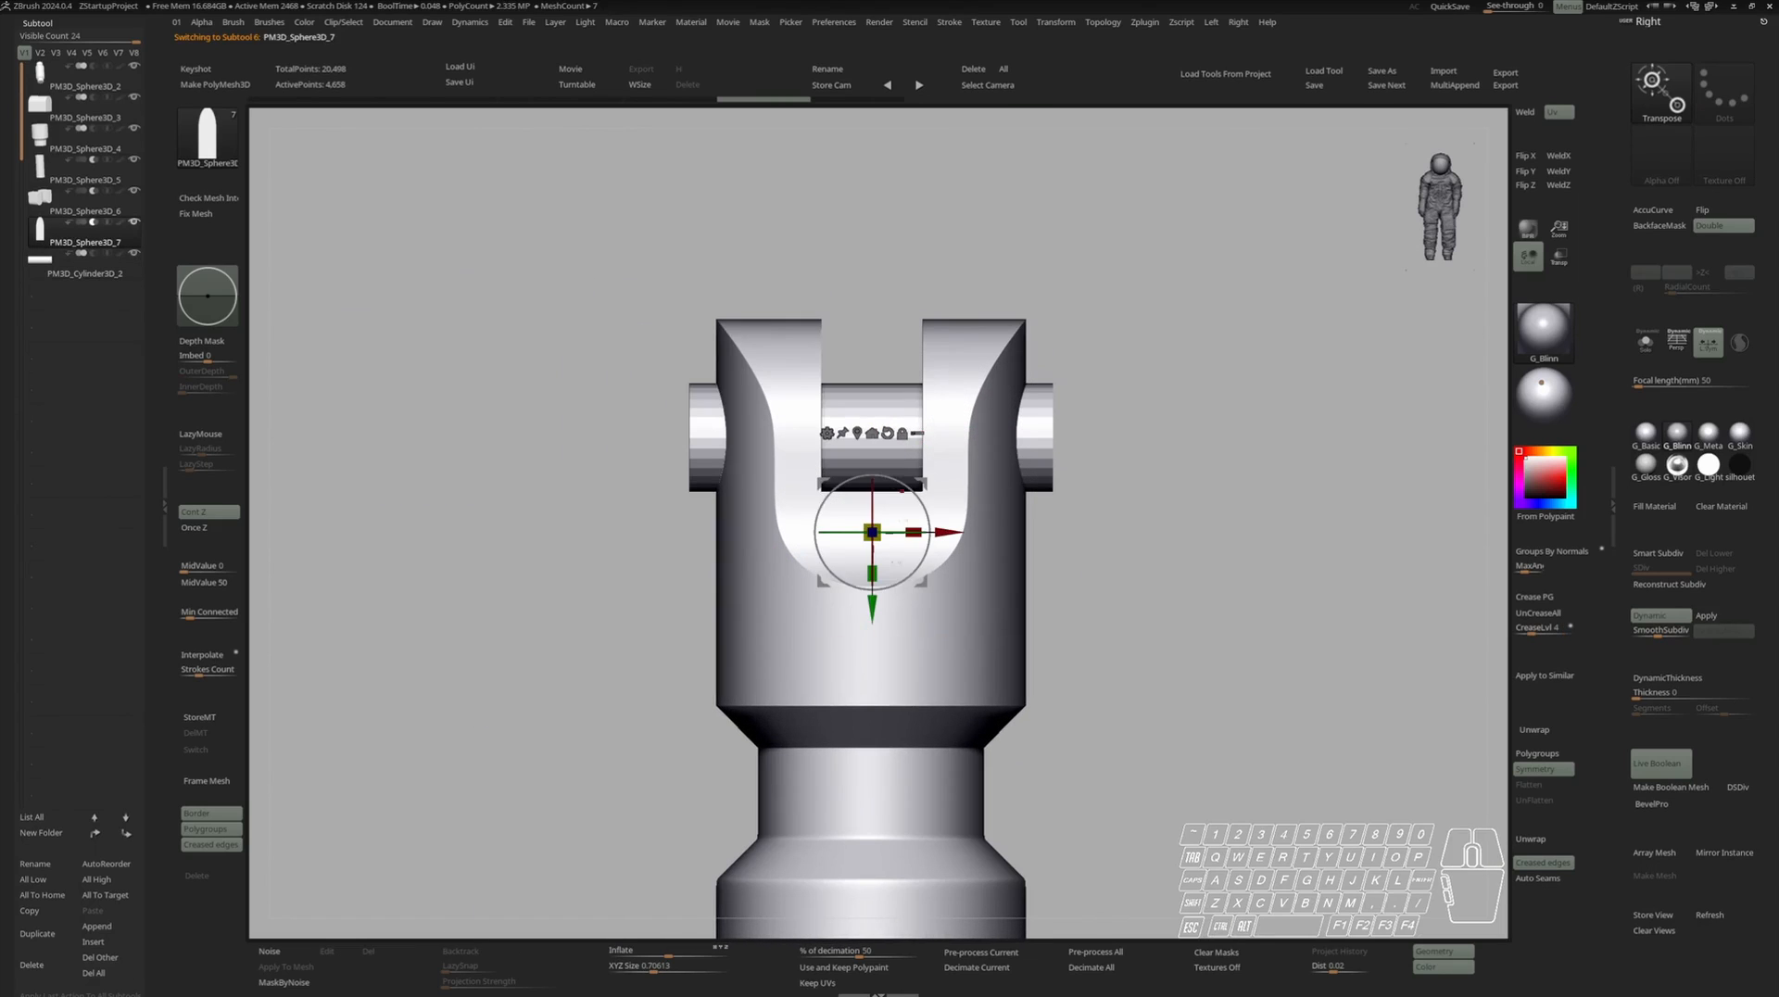
left_click_drag(872, 602, 872, 610)
key("q")
mouse_move(982, 470)
right_mouse_down()
mouse_move(857, 467)
mouse_move(1085, 412)
mouse_move(1024, 399)
right_mouse_up()
Crease the pin's polygroup borders and turn on its dynamic subdivision.
left_click(939, 422, "alt")
key("shift+f")
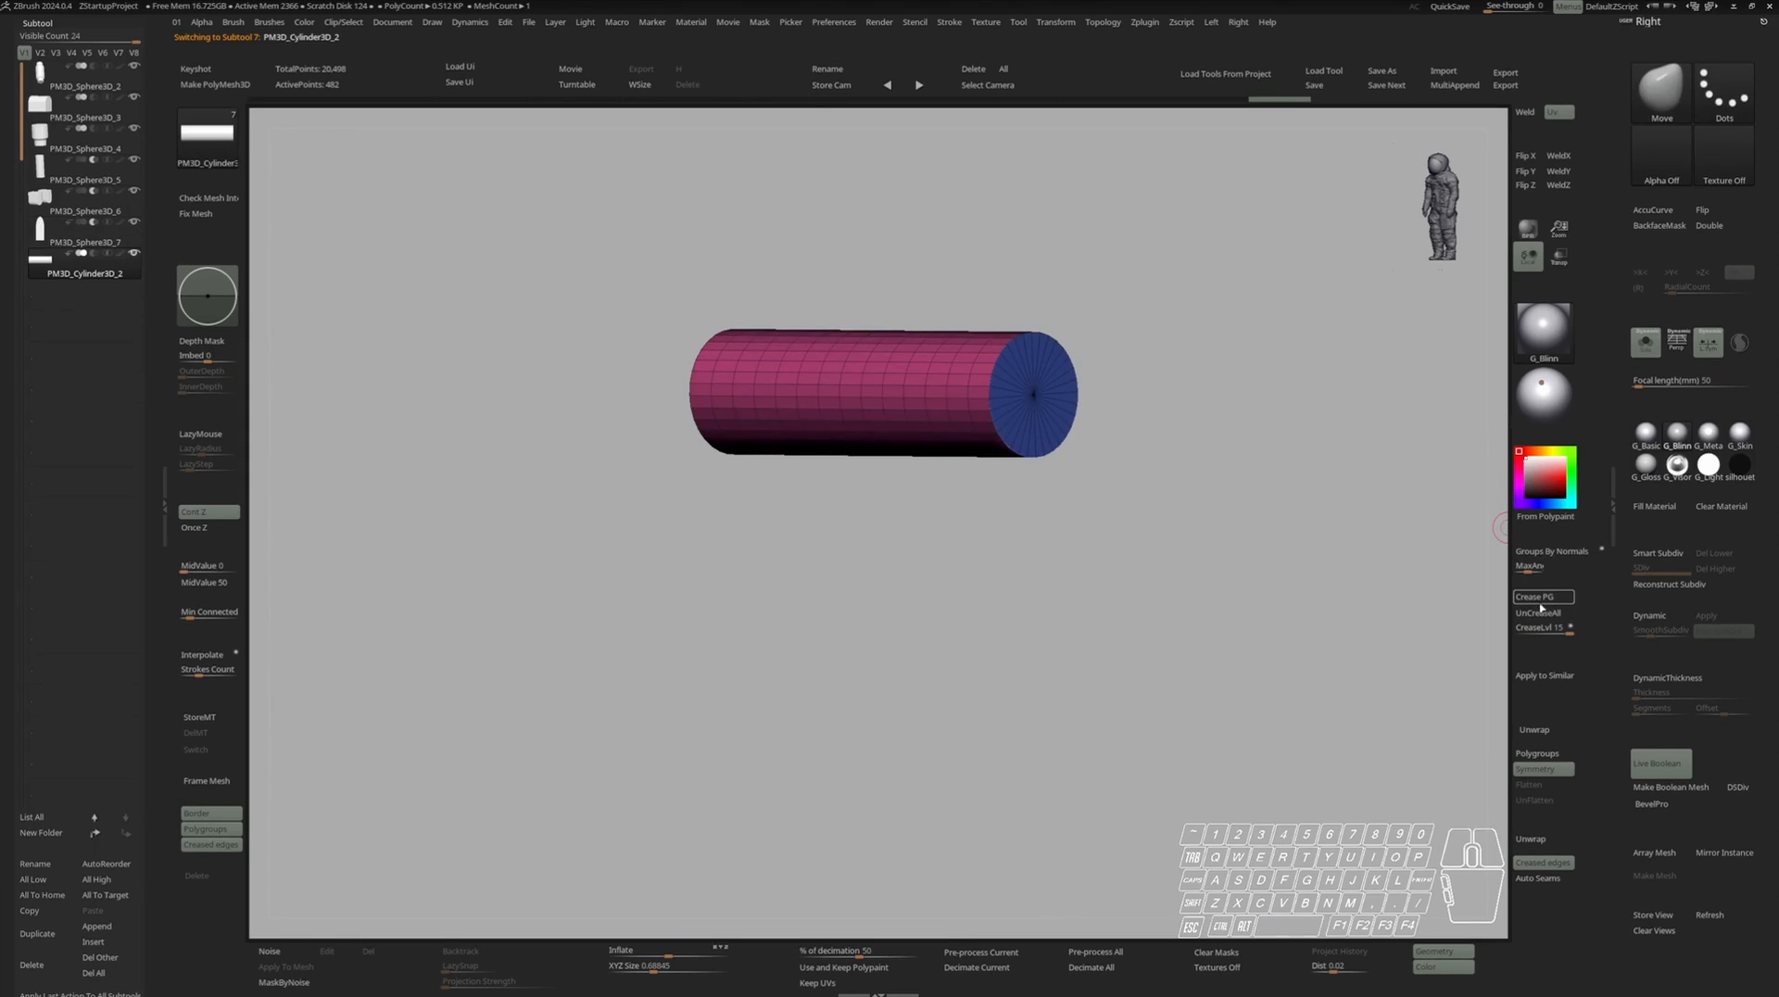
left_click(1660, 617)
key("shift+f")
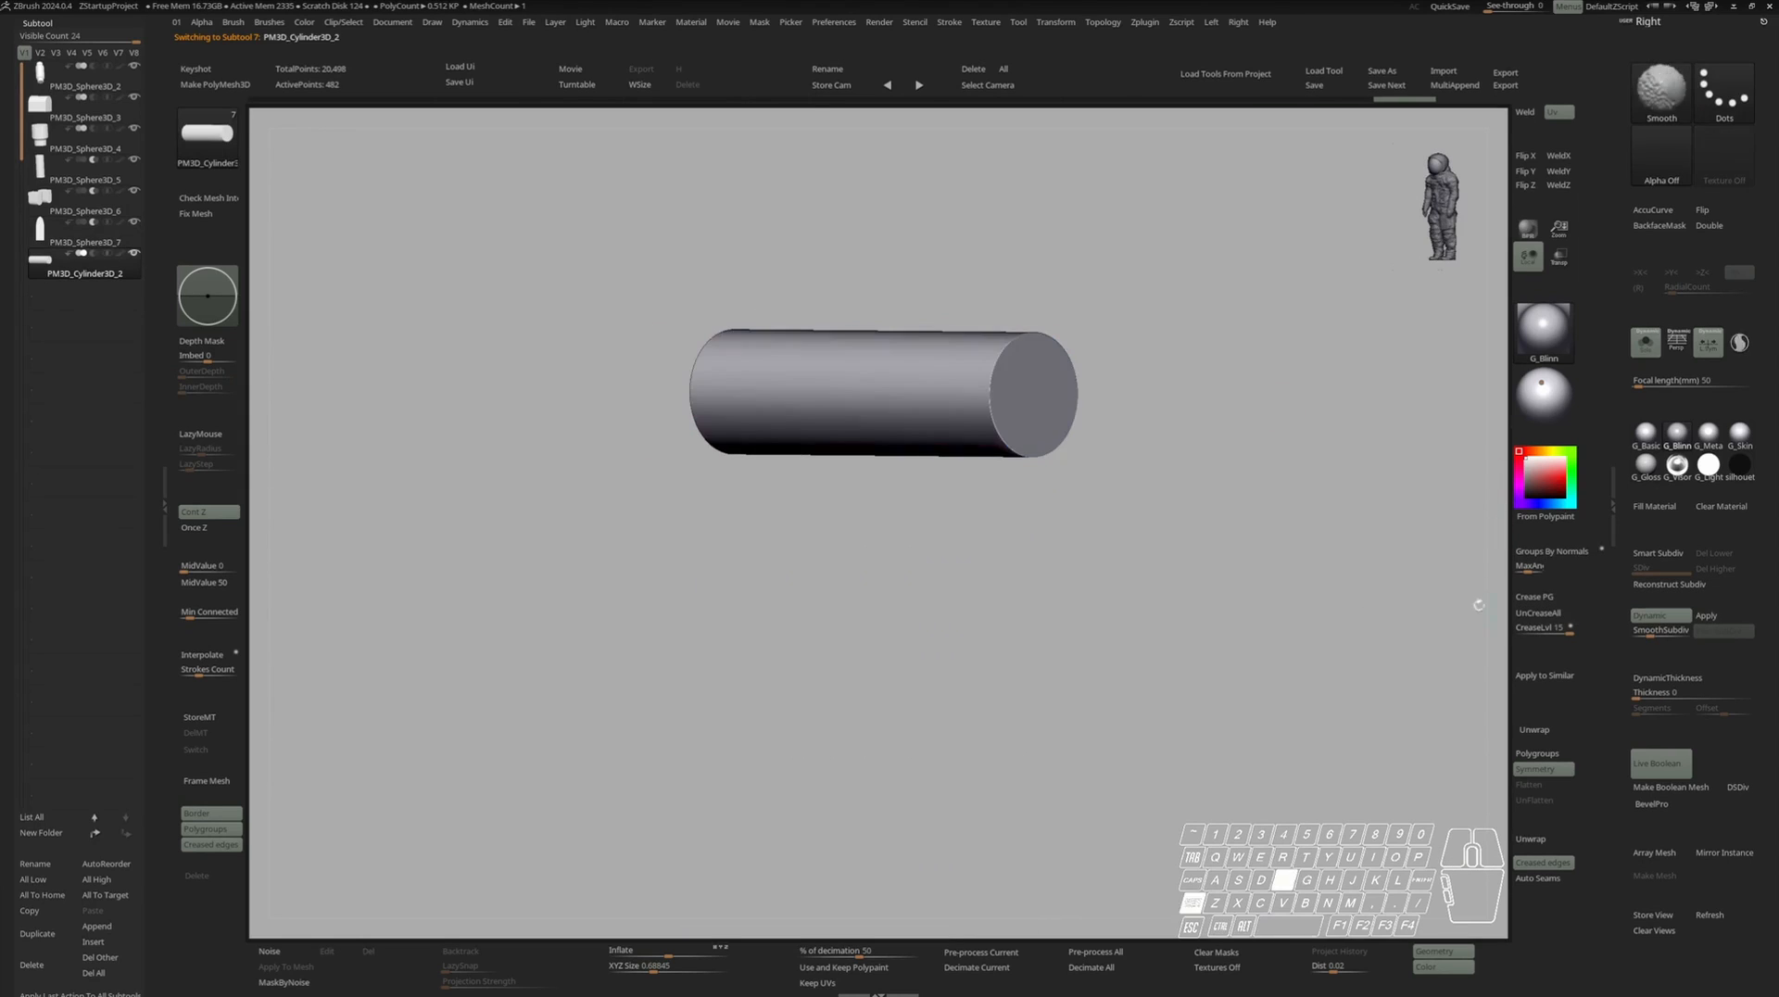
Duplicate the pin and move the copy one place up in the subtool list.
right_click_drag(1371, 546, 1224, 508)
right_click_drag(1224, 508, 1243, 549, "alt")
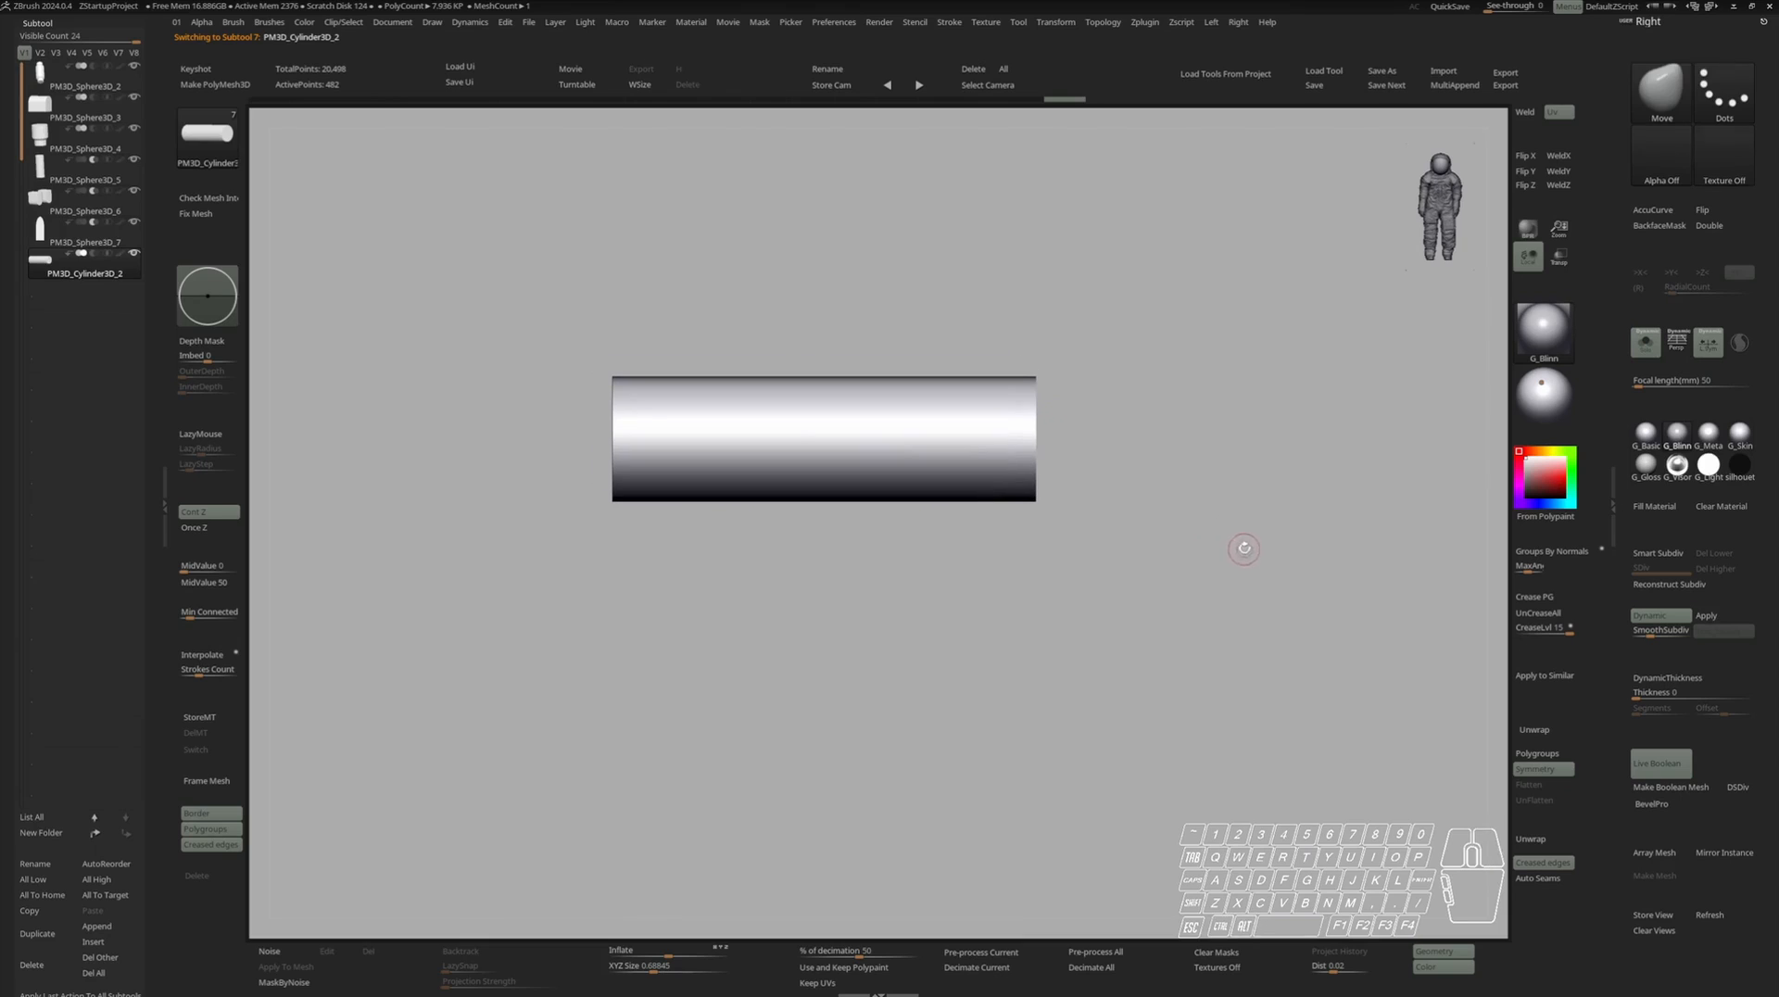
key("ctrl+shift+d")
left_click(96, 833)
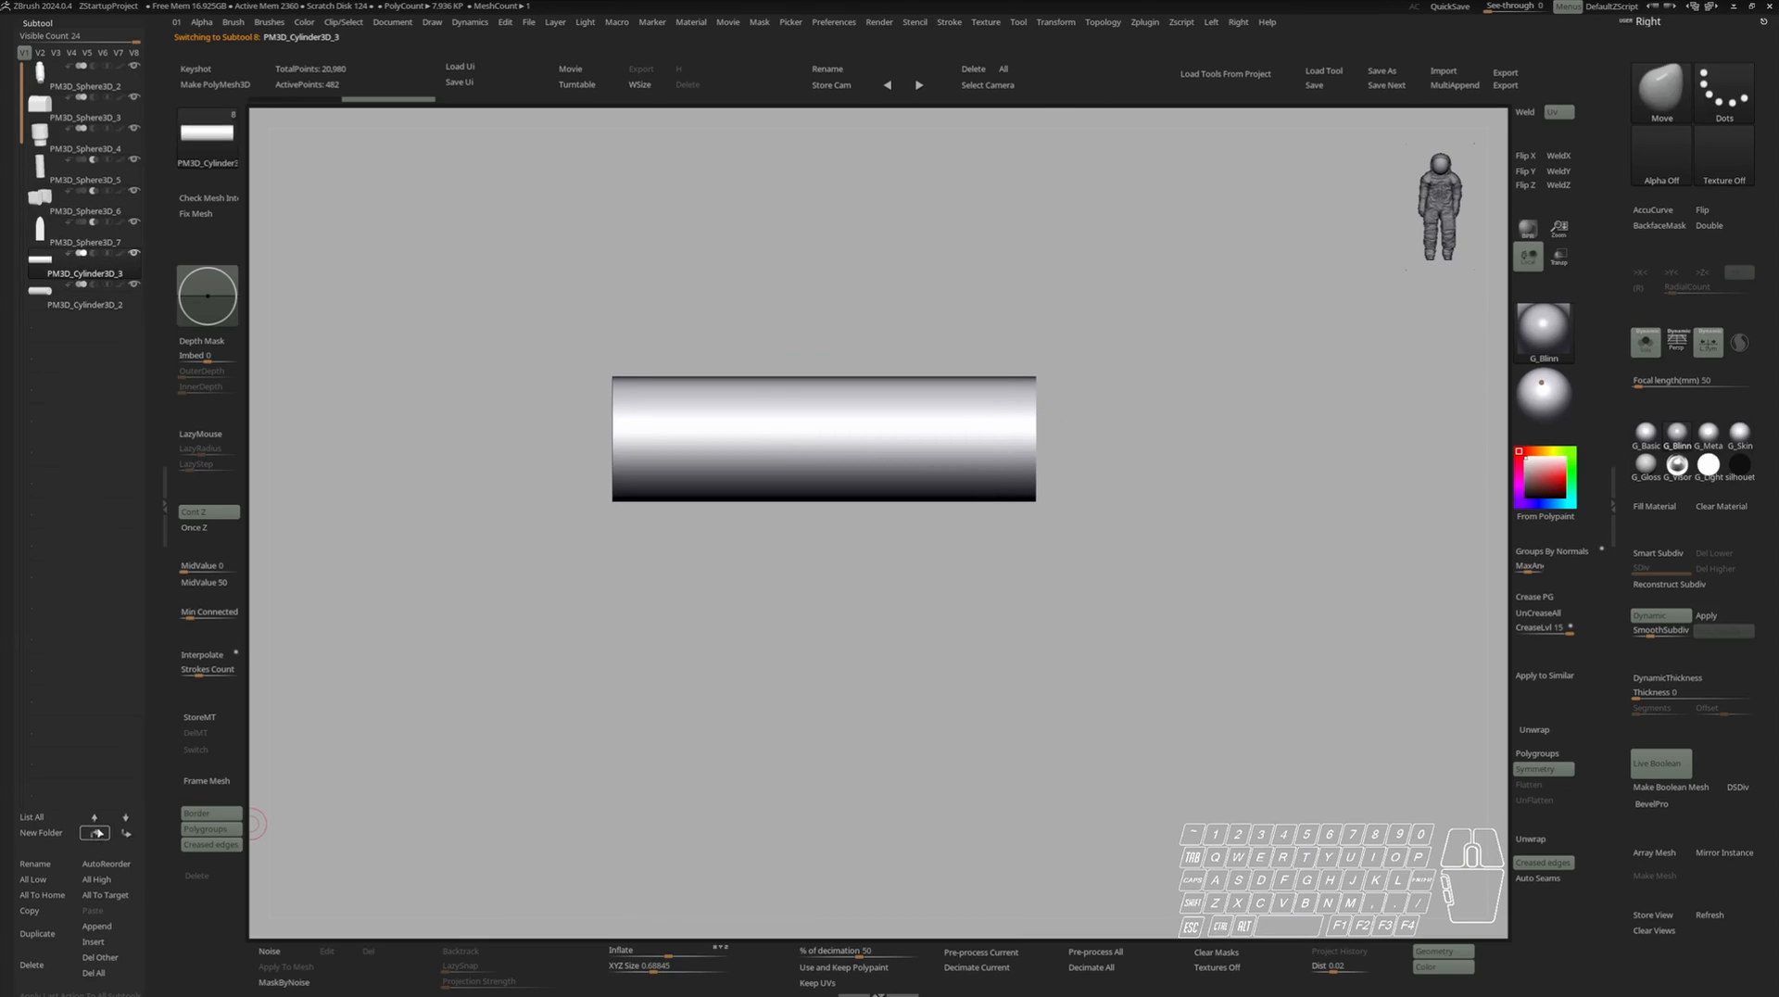
Enlarge the subtracting pin copy slightly, to an XYZ size of about 0.72, for clearance around the cross pin.
key("alt+s")
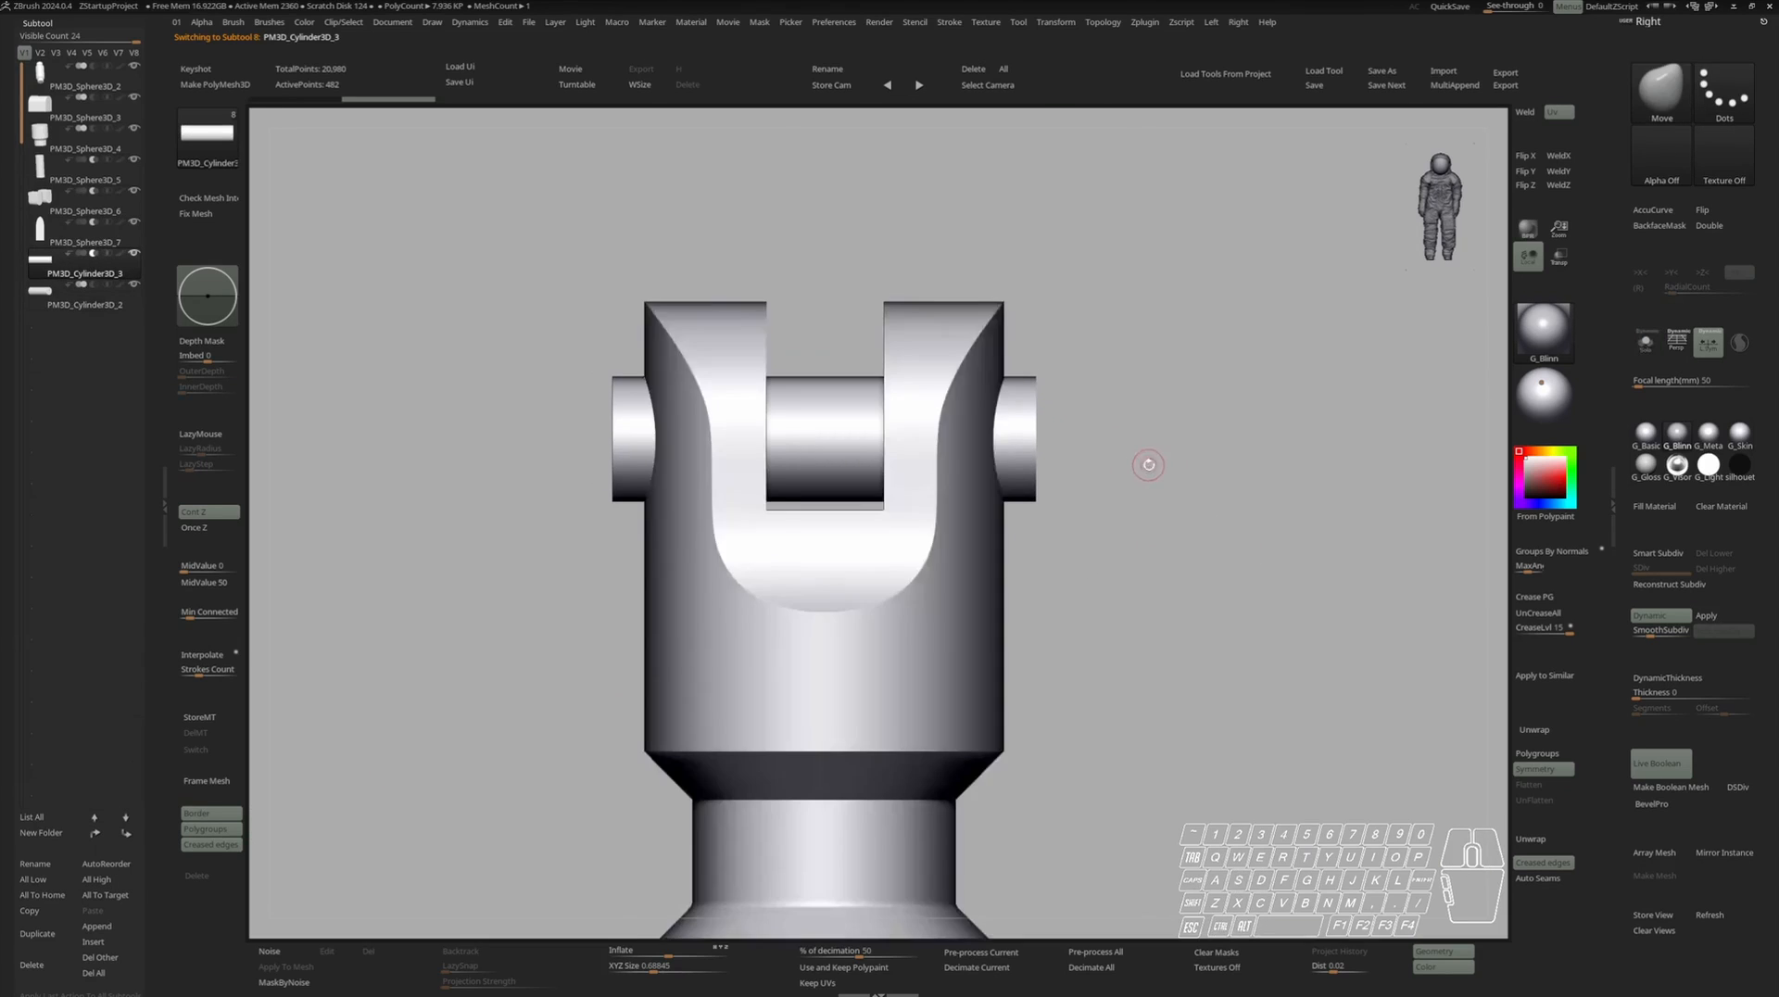
right_click_drag(1149, 465, 1008, 491)
key("w")
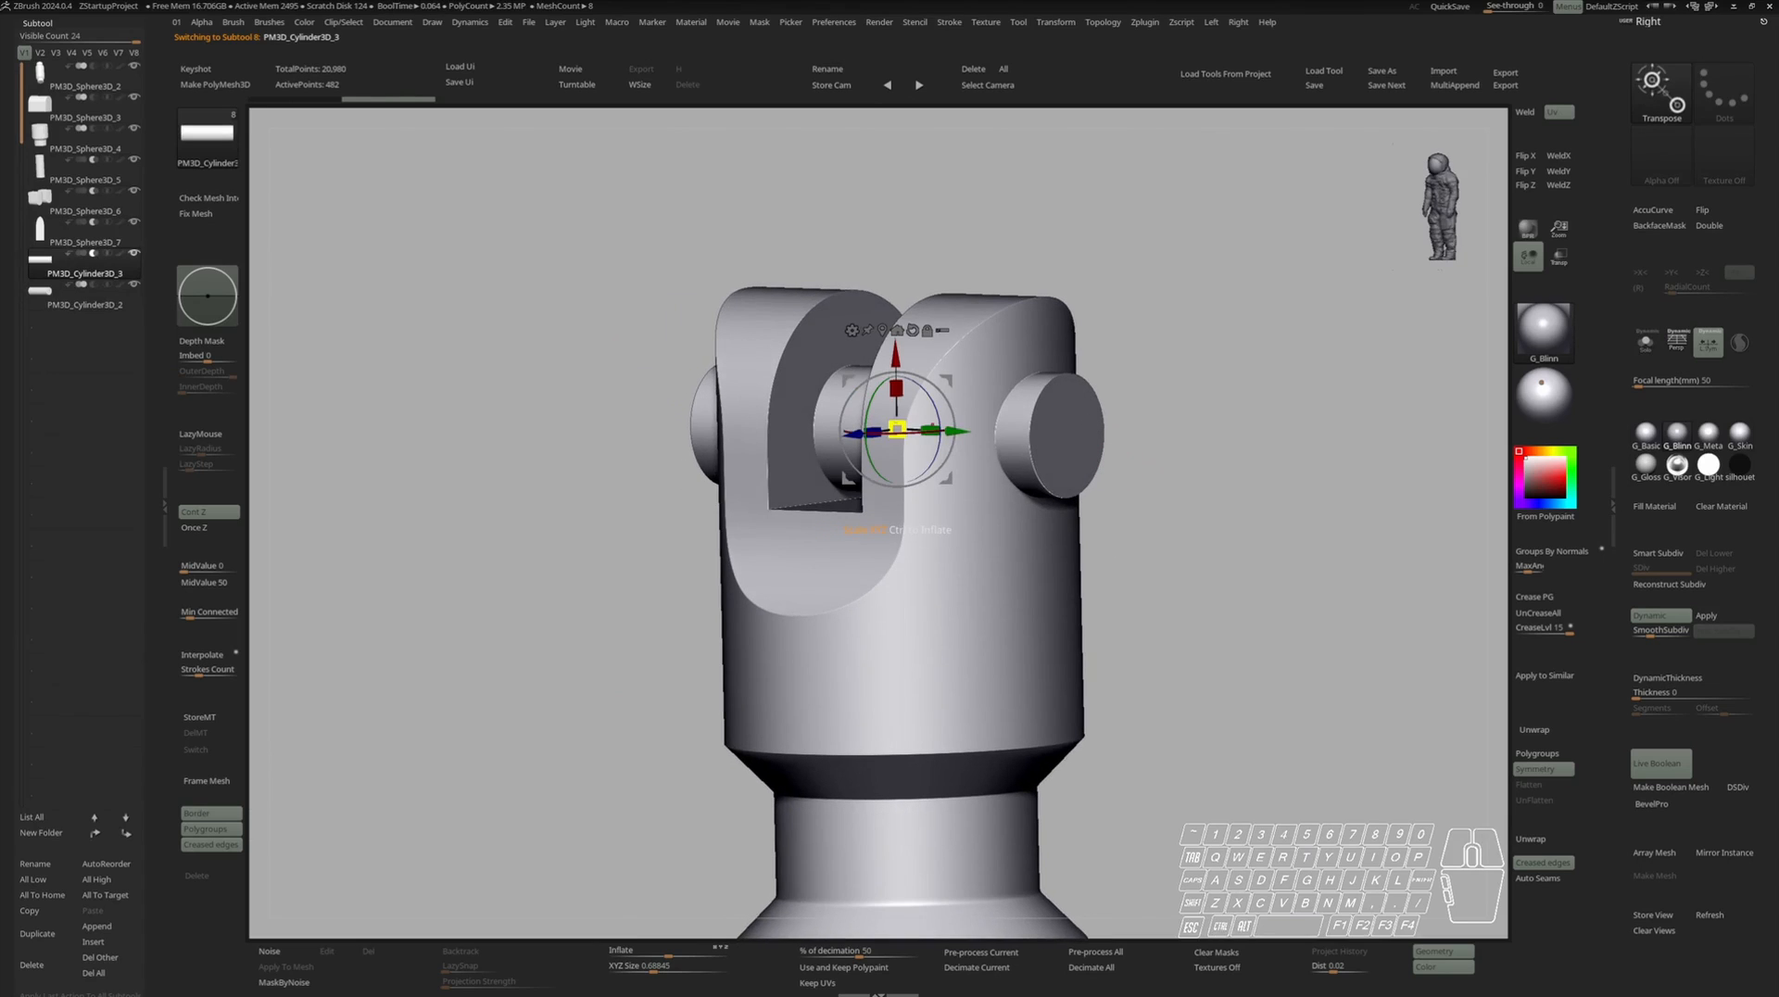
left_click_drag(897, 429, 900, 429)
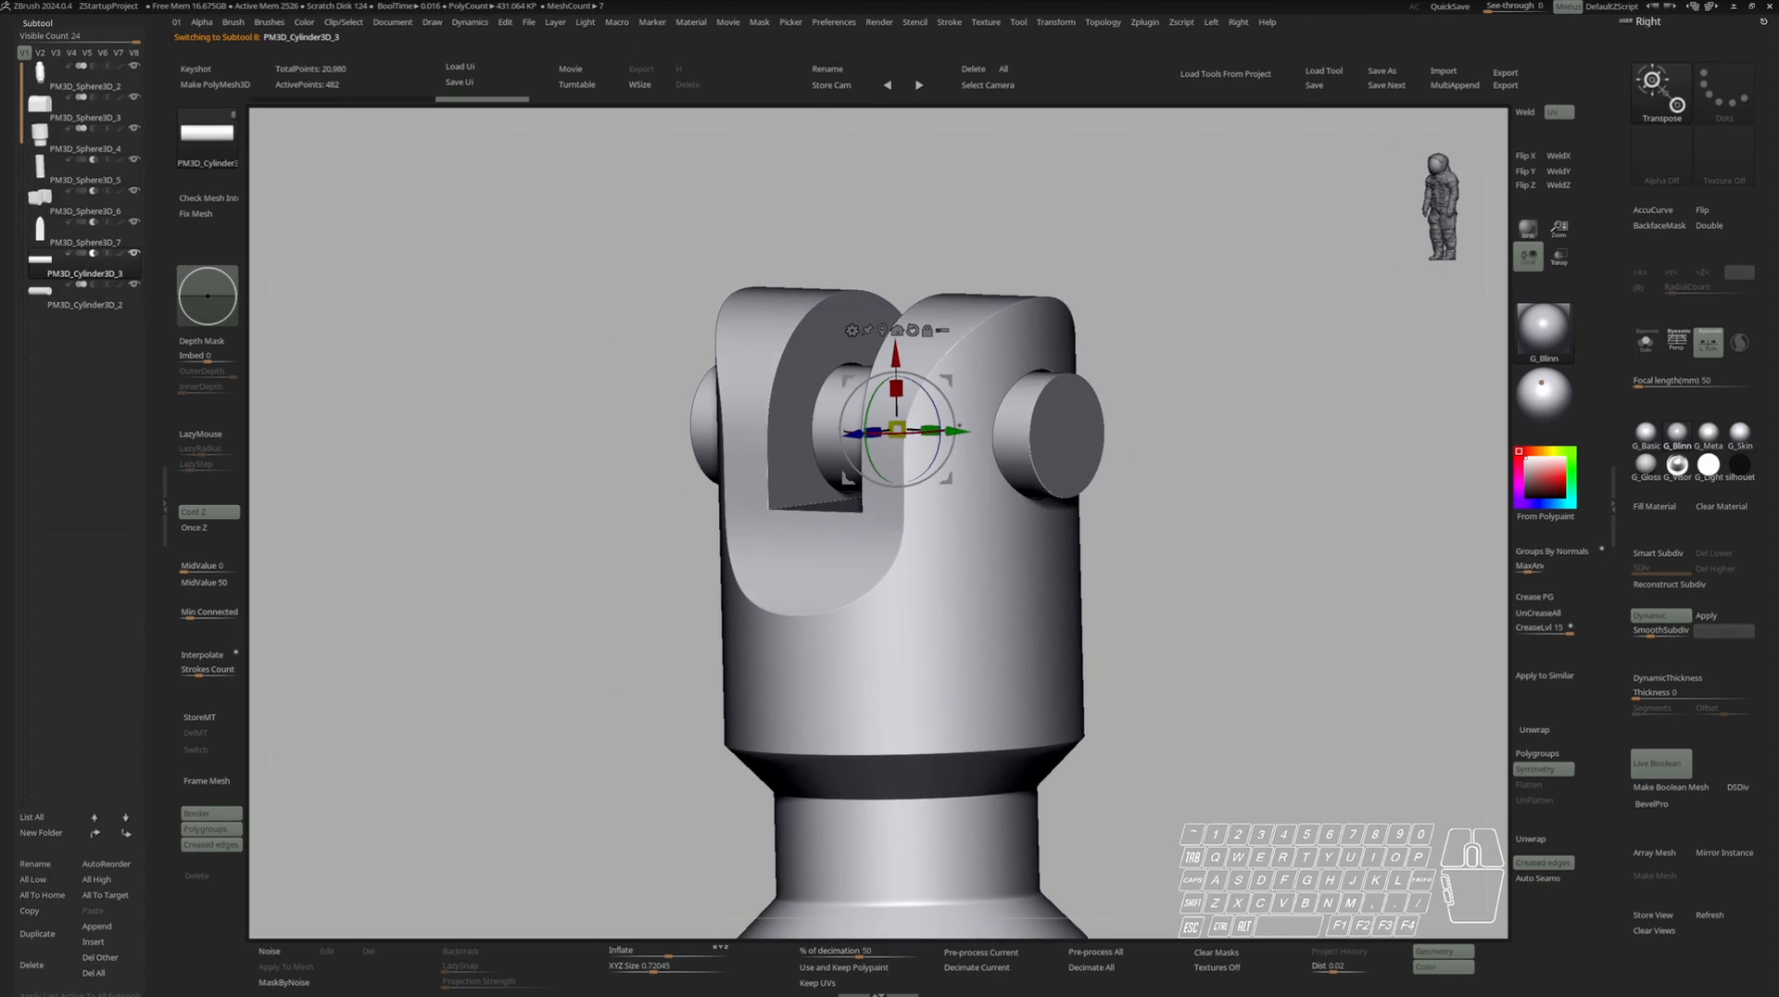
key("q")
mouse_move(1075, 394)
right_mouse_down()
mouse_move(839, 384)
mouse_move(1117, 380)
mouse_move(1090, 431)
mouse_move(976, 475)
right_mouse_up()
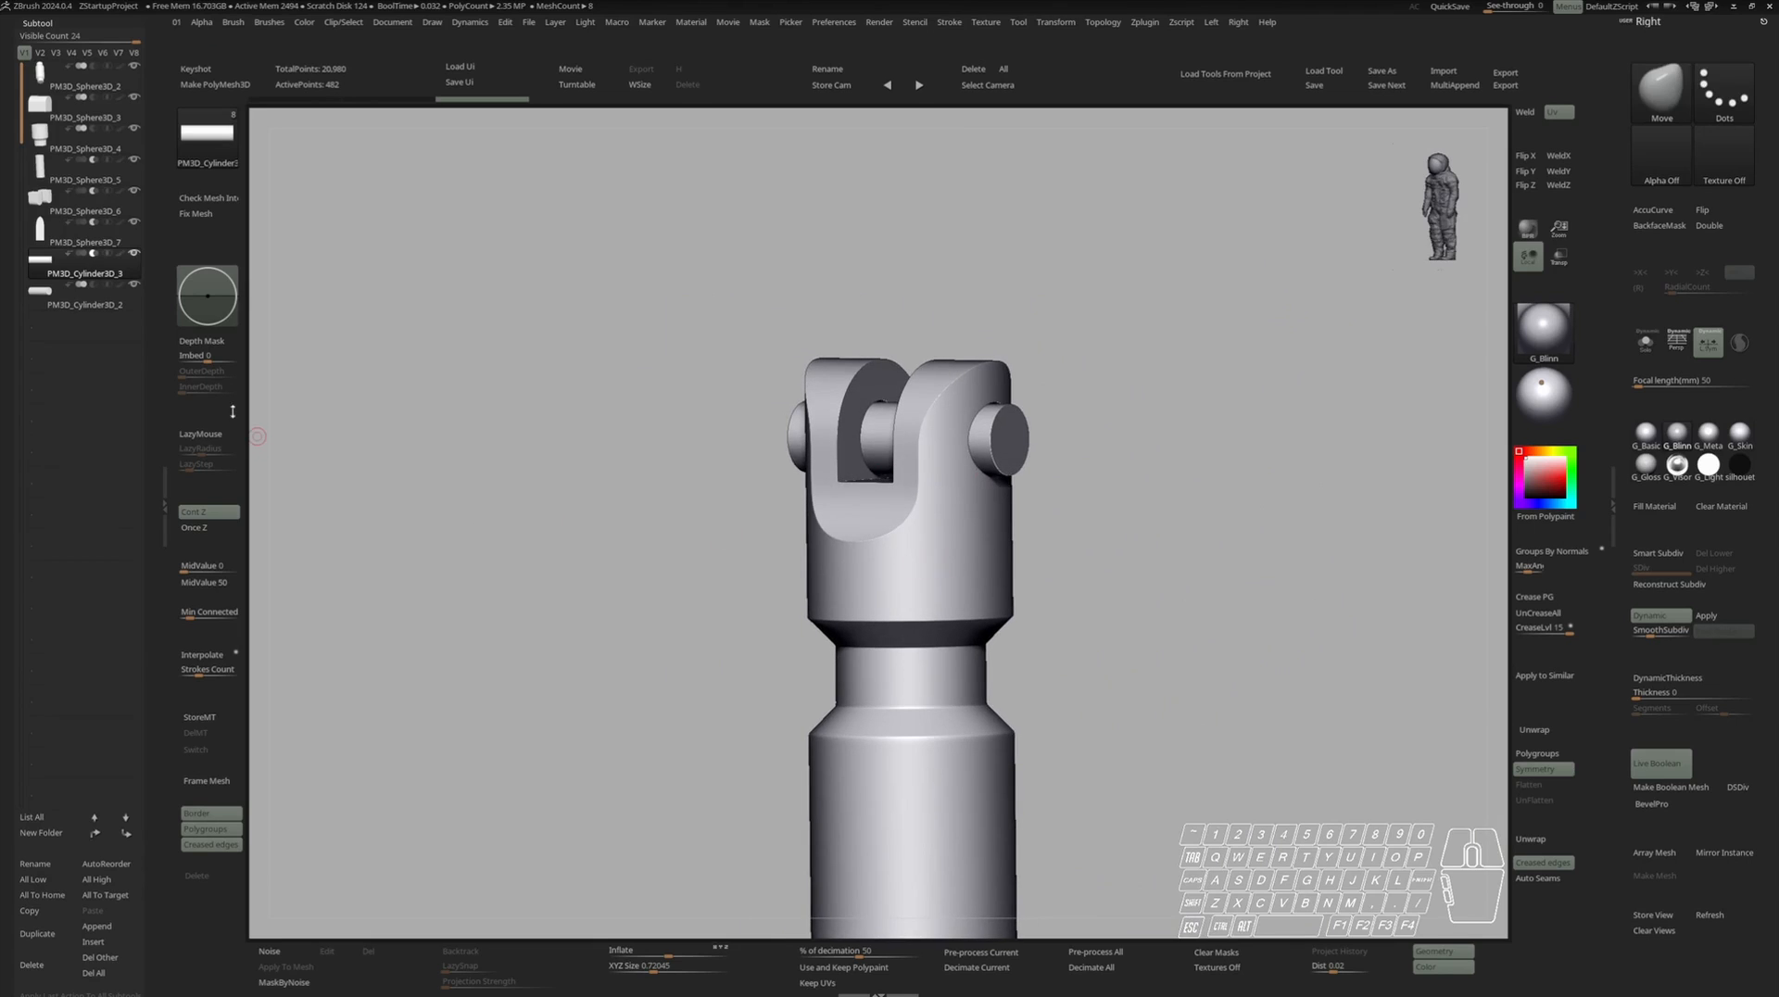
Select the fork's subtools together with its cutters and pins, and group them in a new folder named Part 1.
key("w")
right_click_drag(890, 320, 937, 314, "shift")
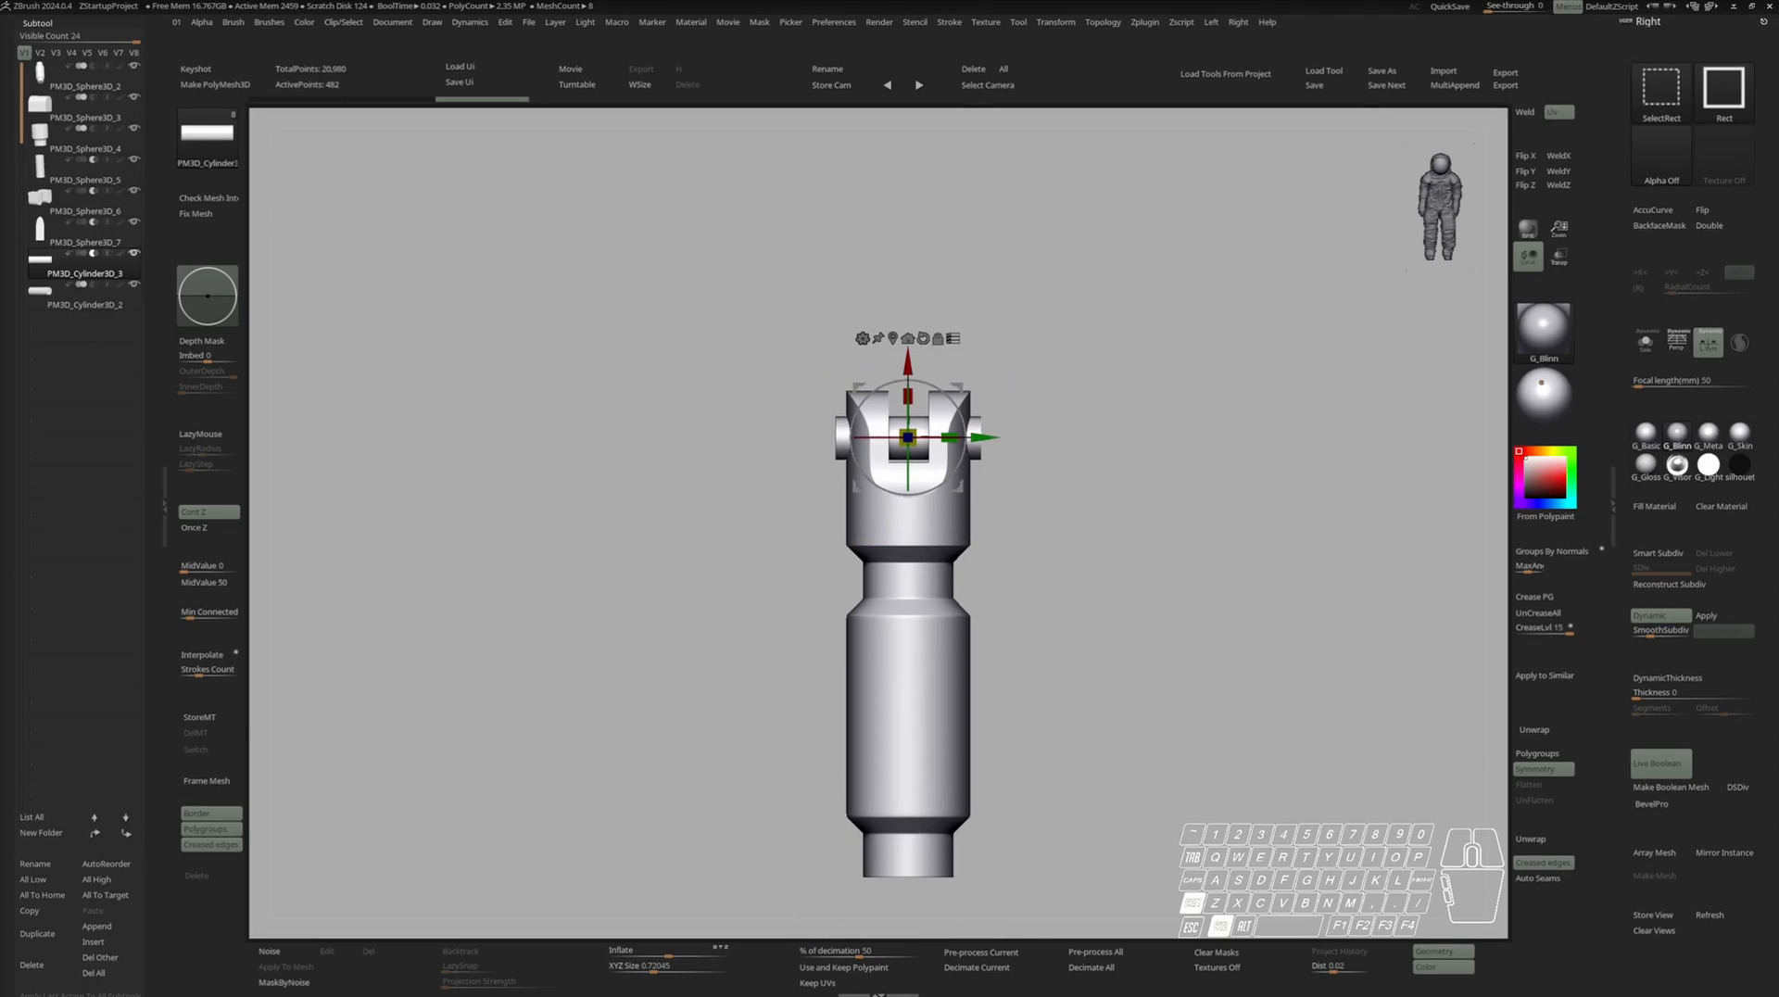
left_click_drag(748, 315, 1104, 481, "ctrl+shift")
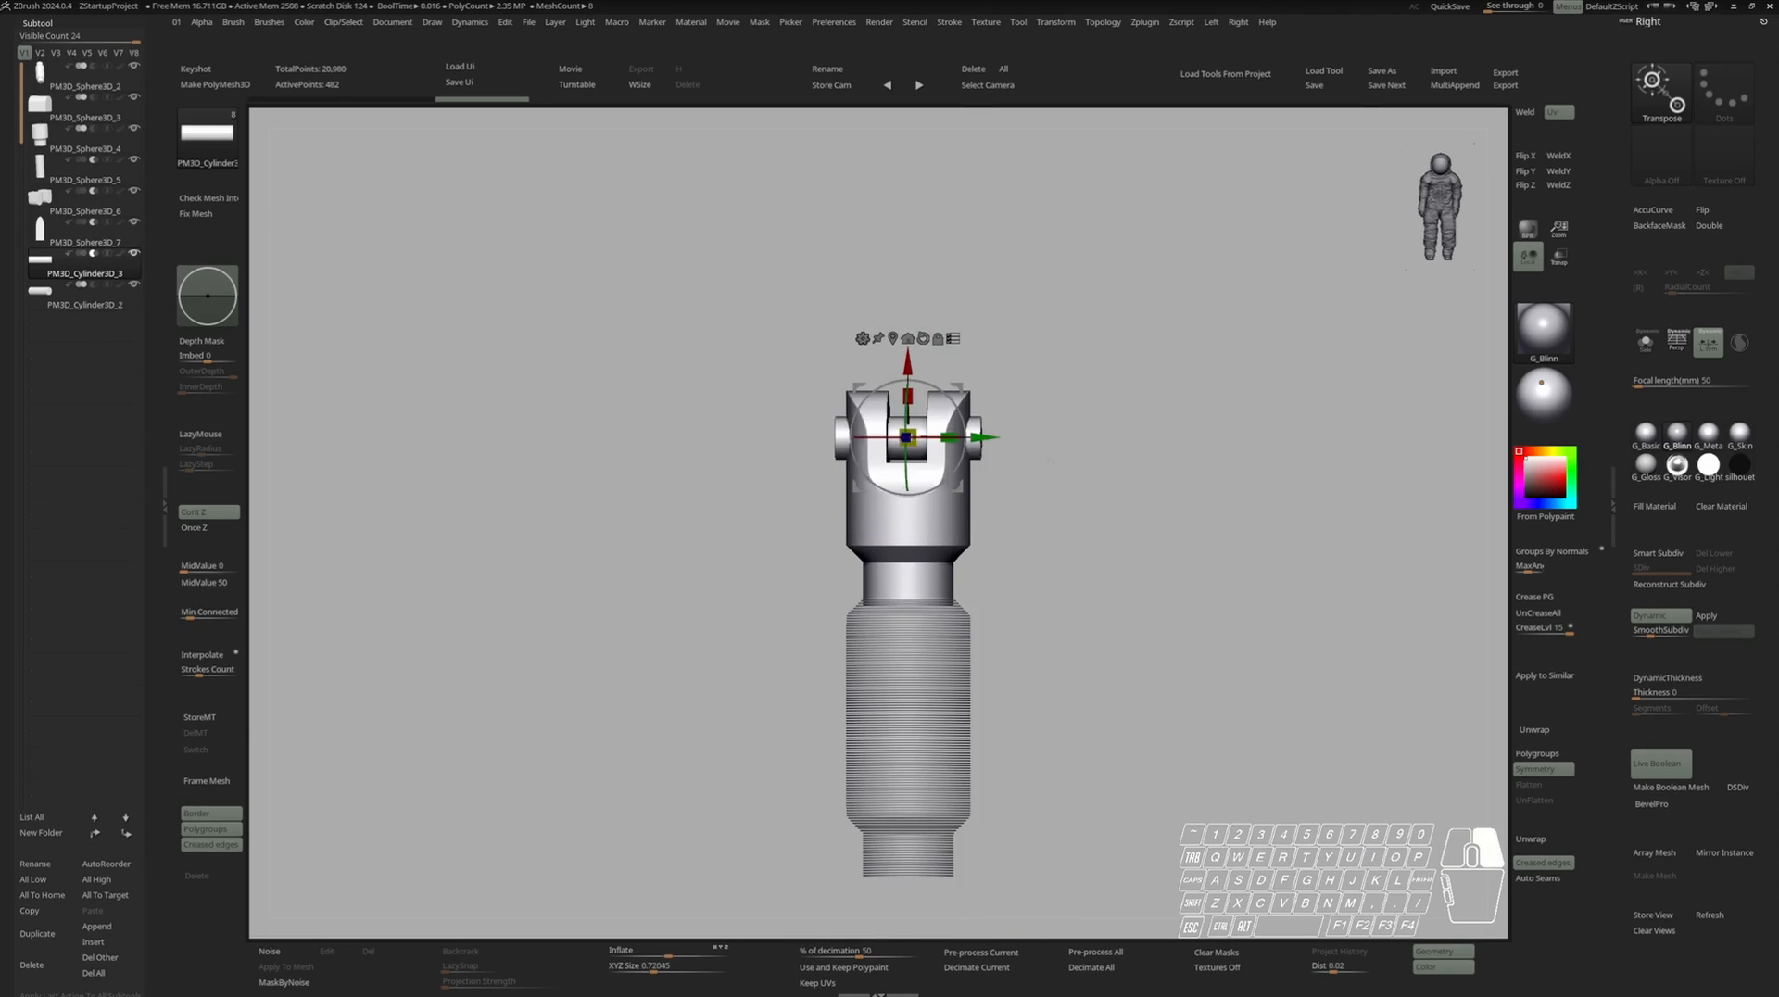
right_click_drag(1052, 467, 1058, 426, "alt")
left_click(67, 832)
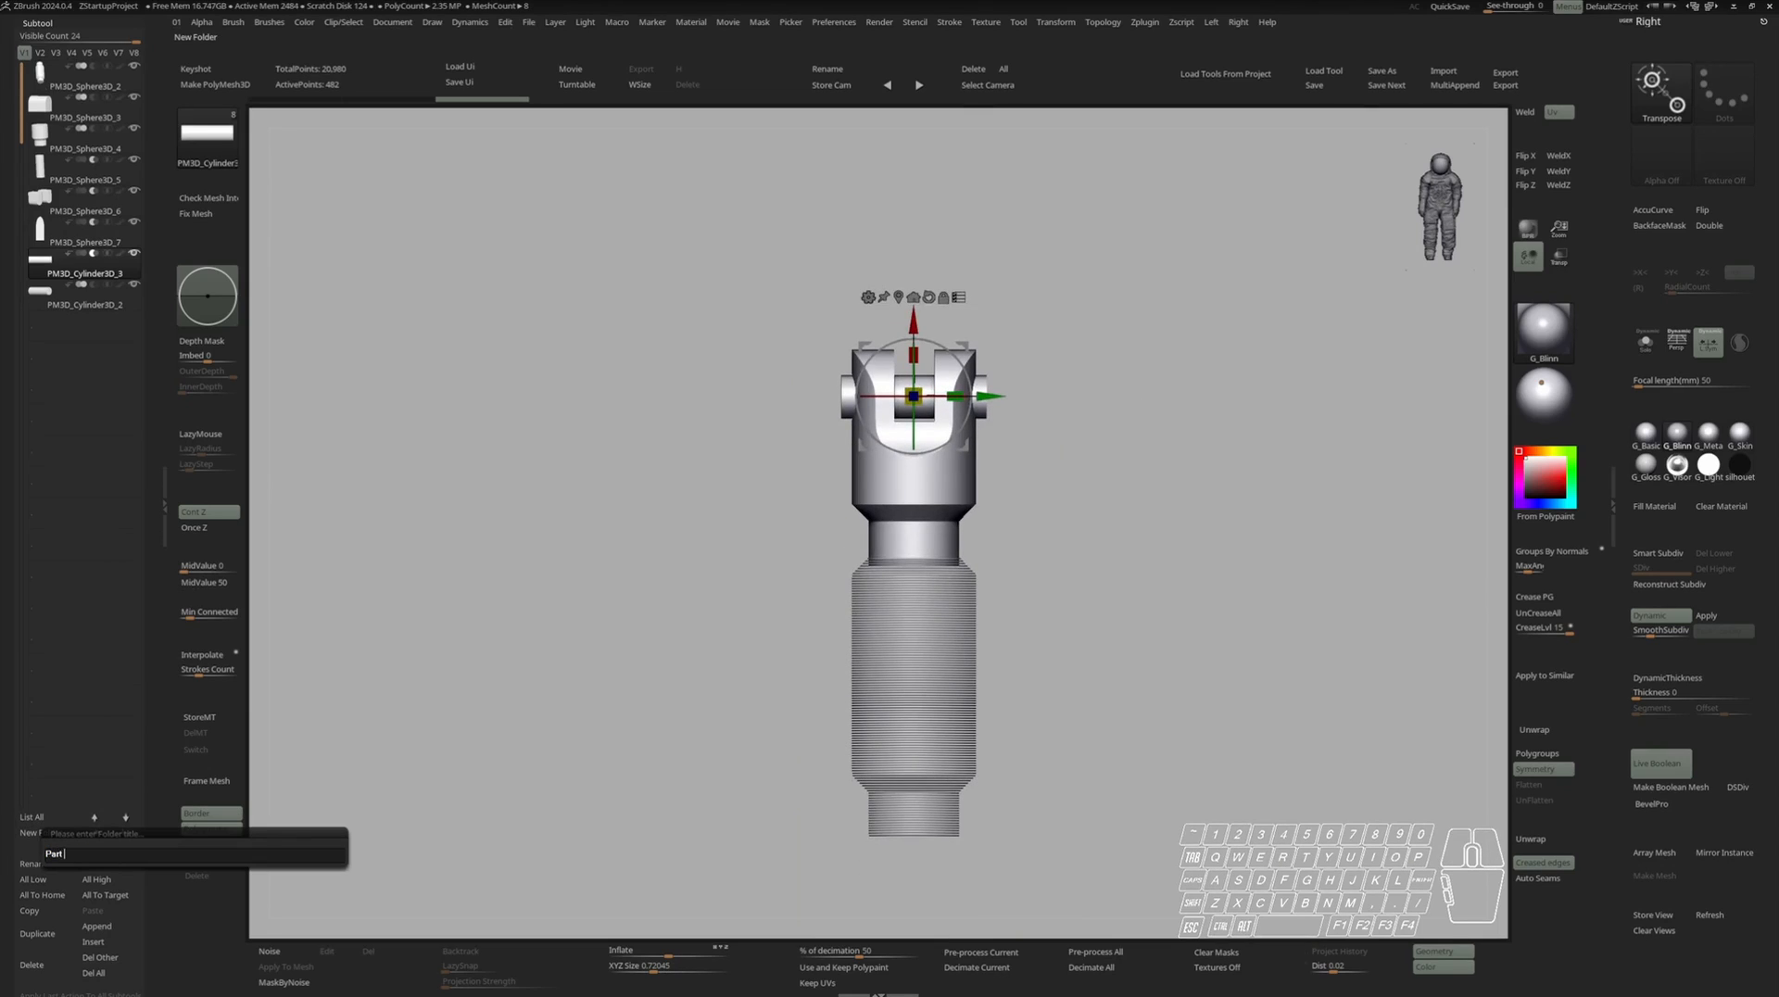
key("Return")
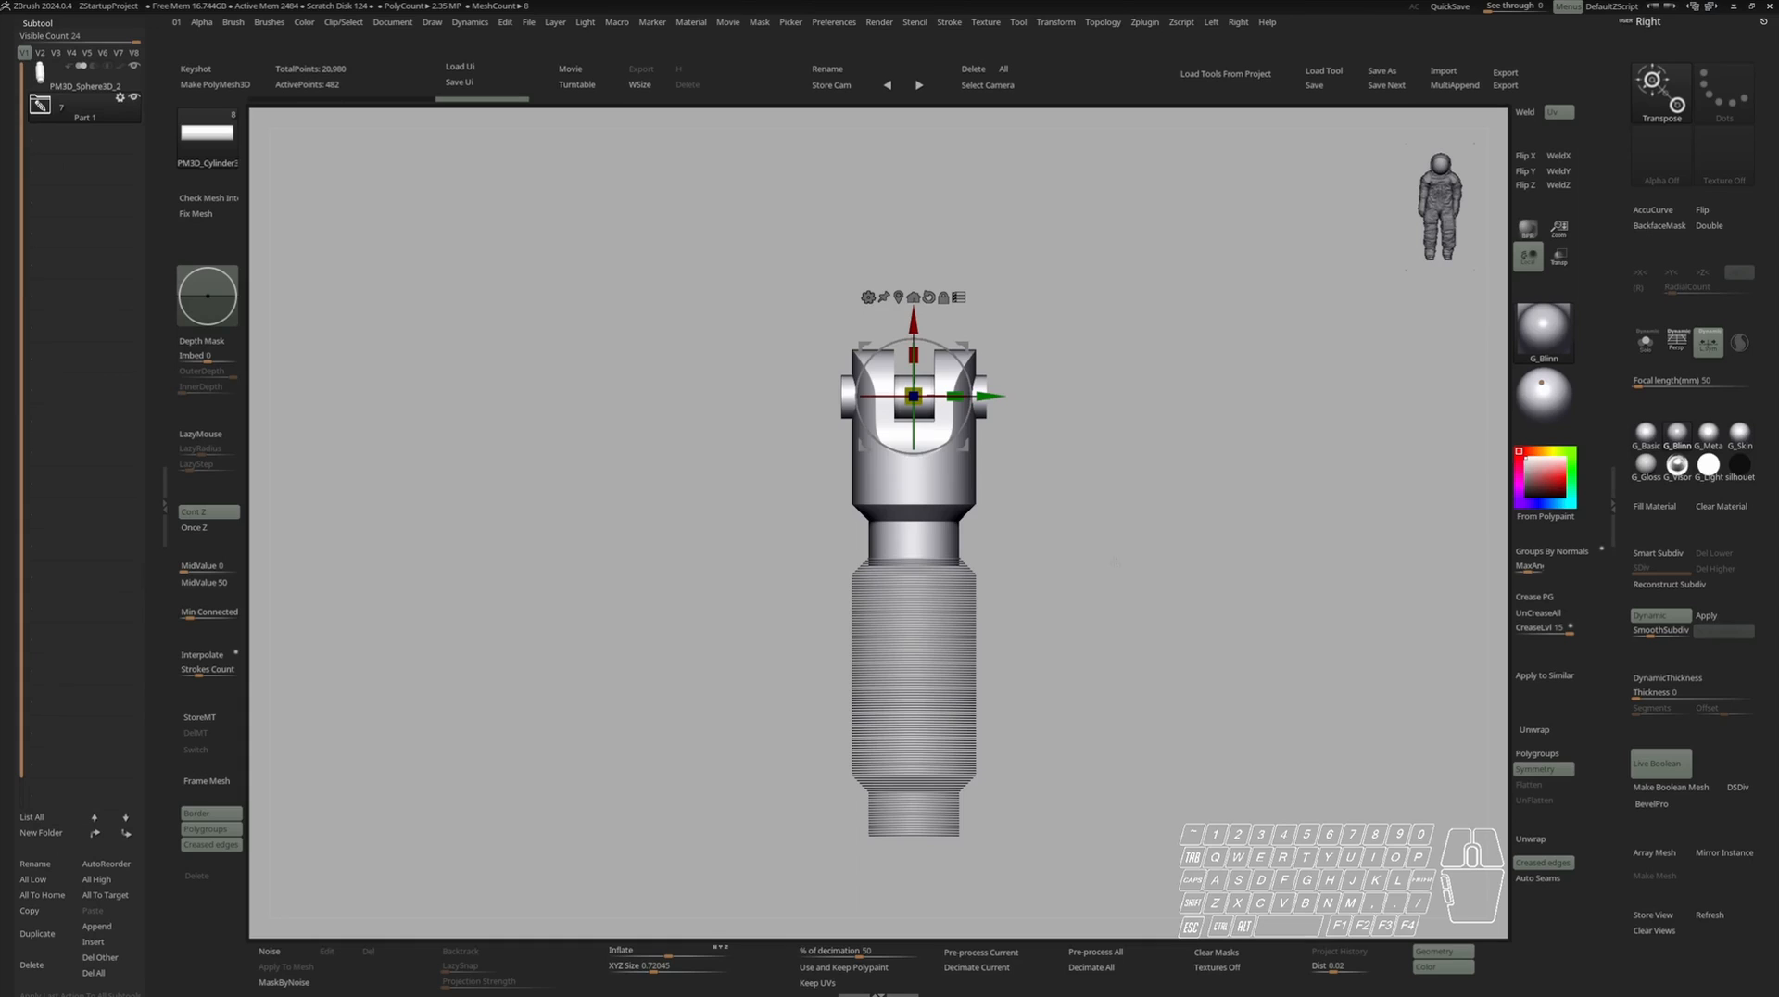
key("q")
right_click_drag(1119, 516, 1052, 515)
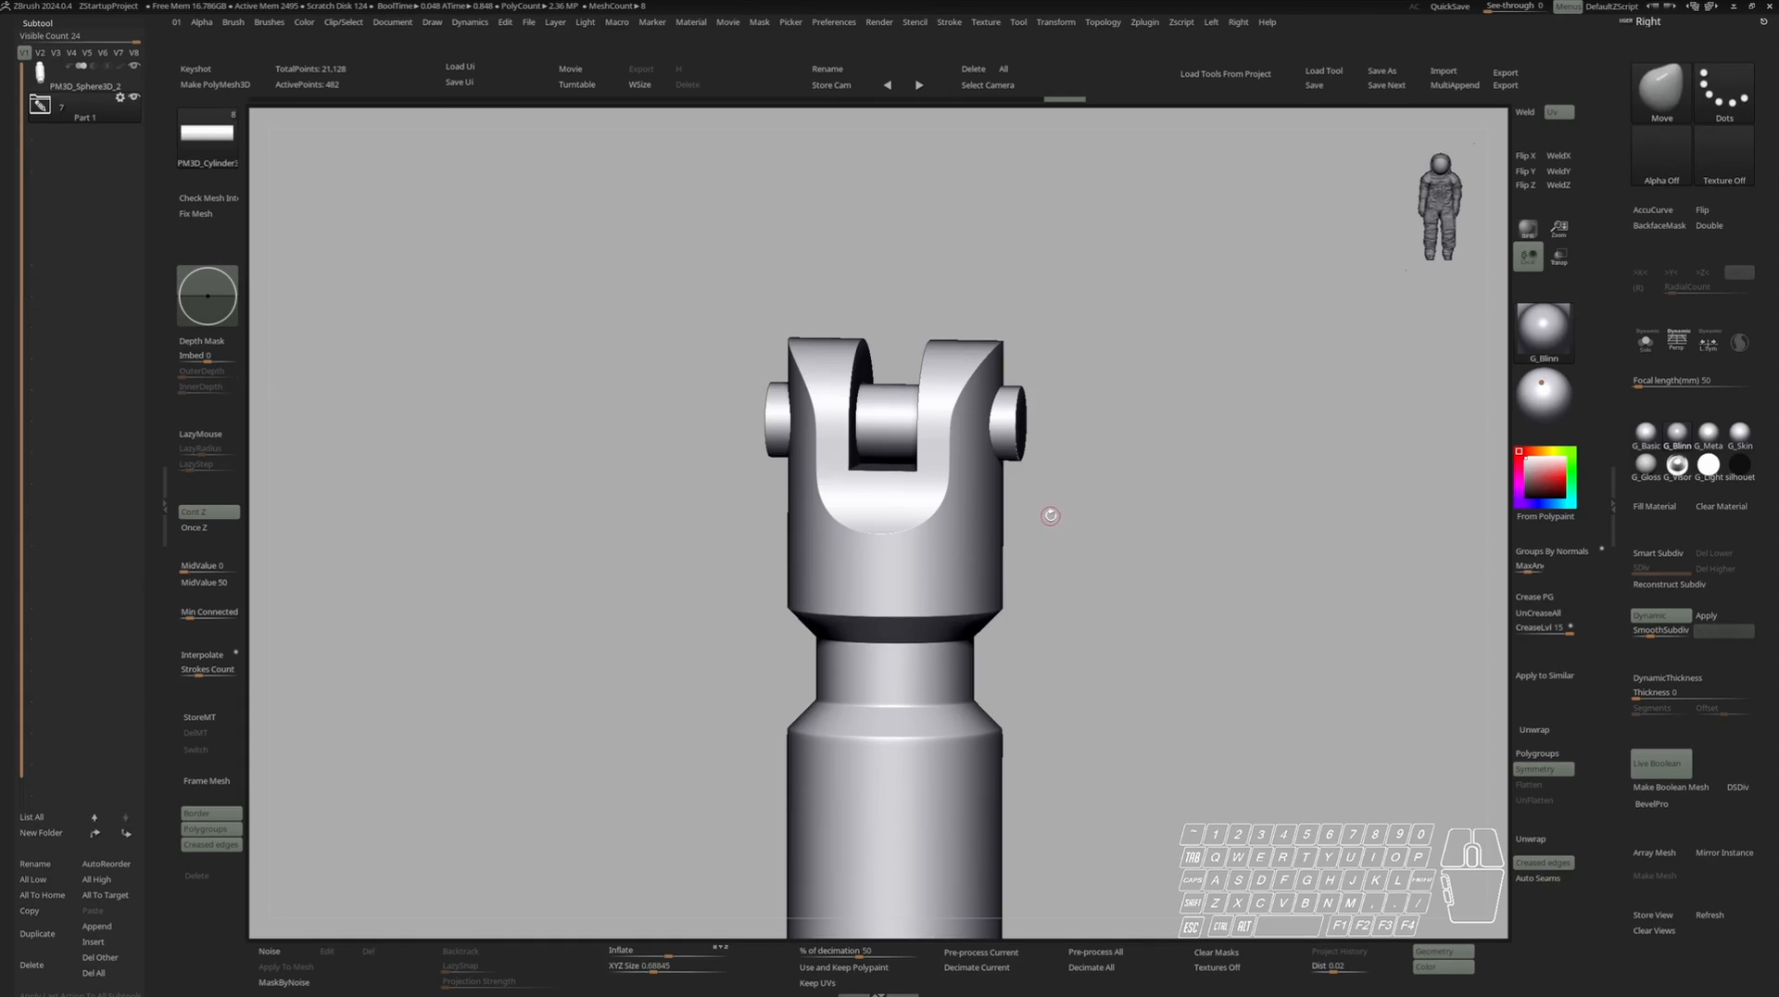
Duplicate the round-topped block PM3D_Sphere3D_3 and move the copy to the end of the subtool list, outside the Part 1 folder.
right_click_drag(990, 462, 481, 358)
left_click(47, 121)
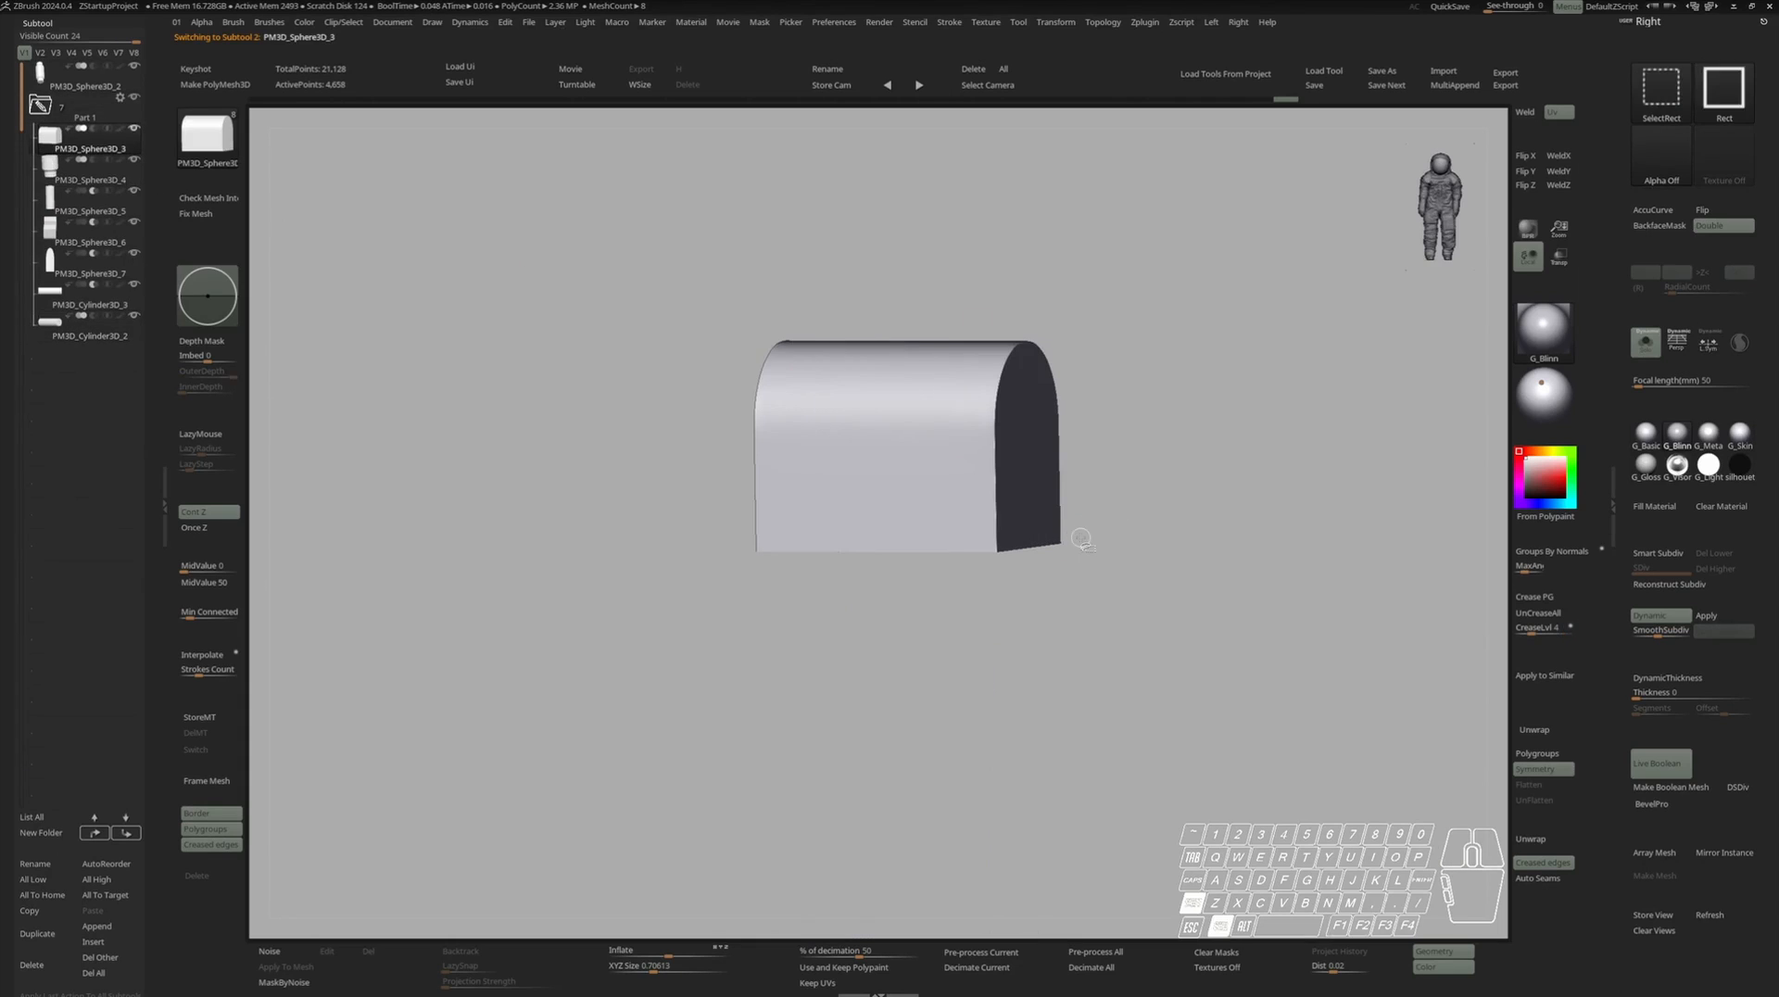
left_click(128, 835, "shift")
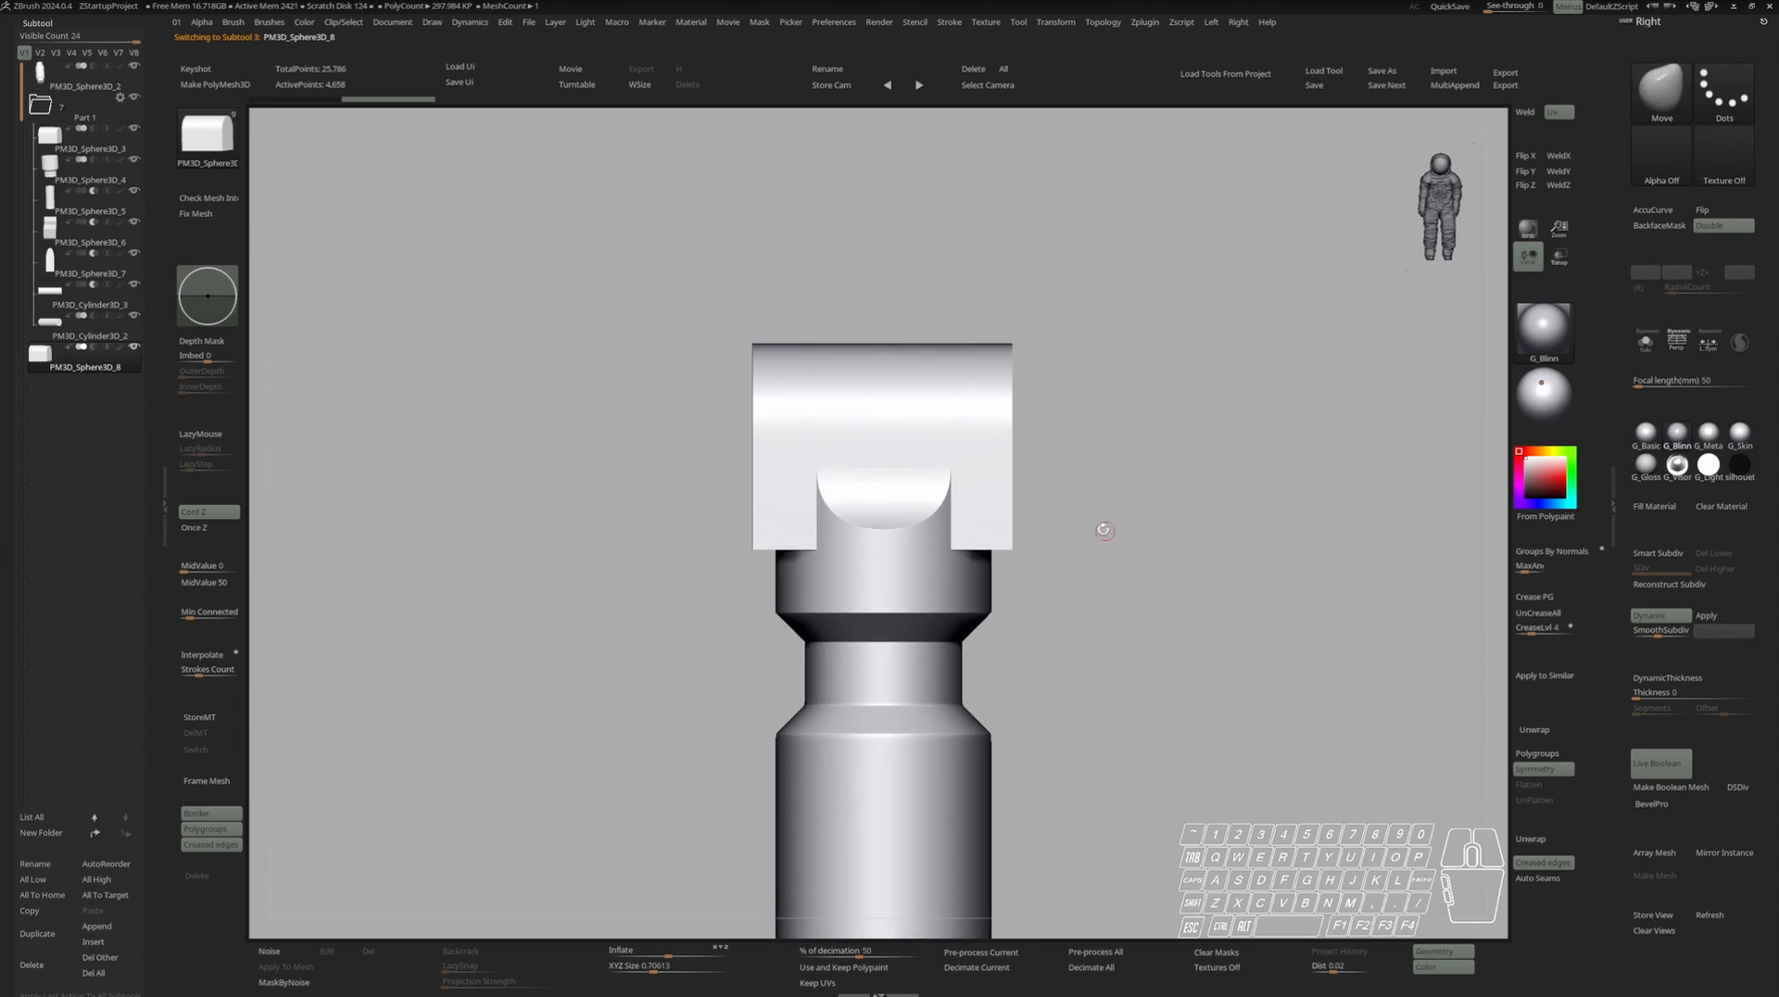
Centre the gizmo on the copied block and turn the block upside down so its rounded side faces down.
key("w")
key("s")
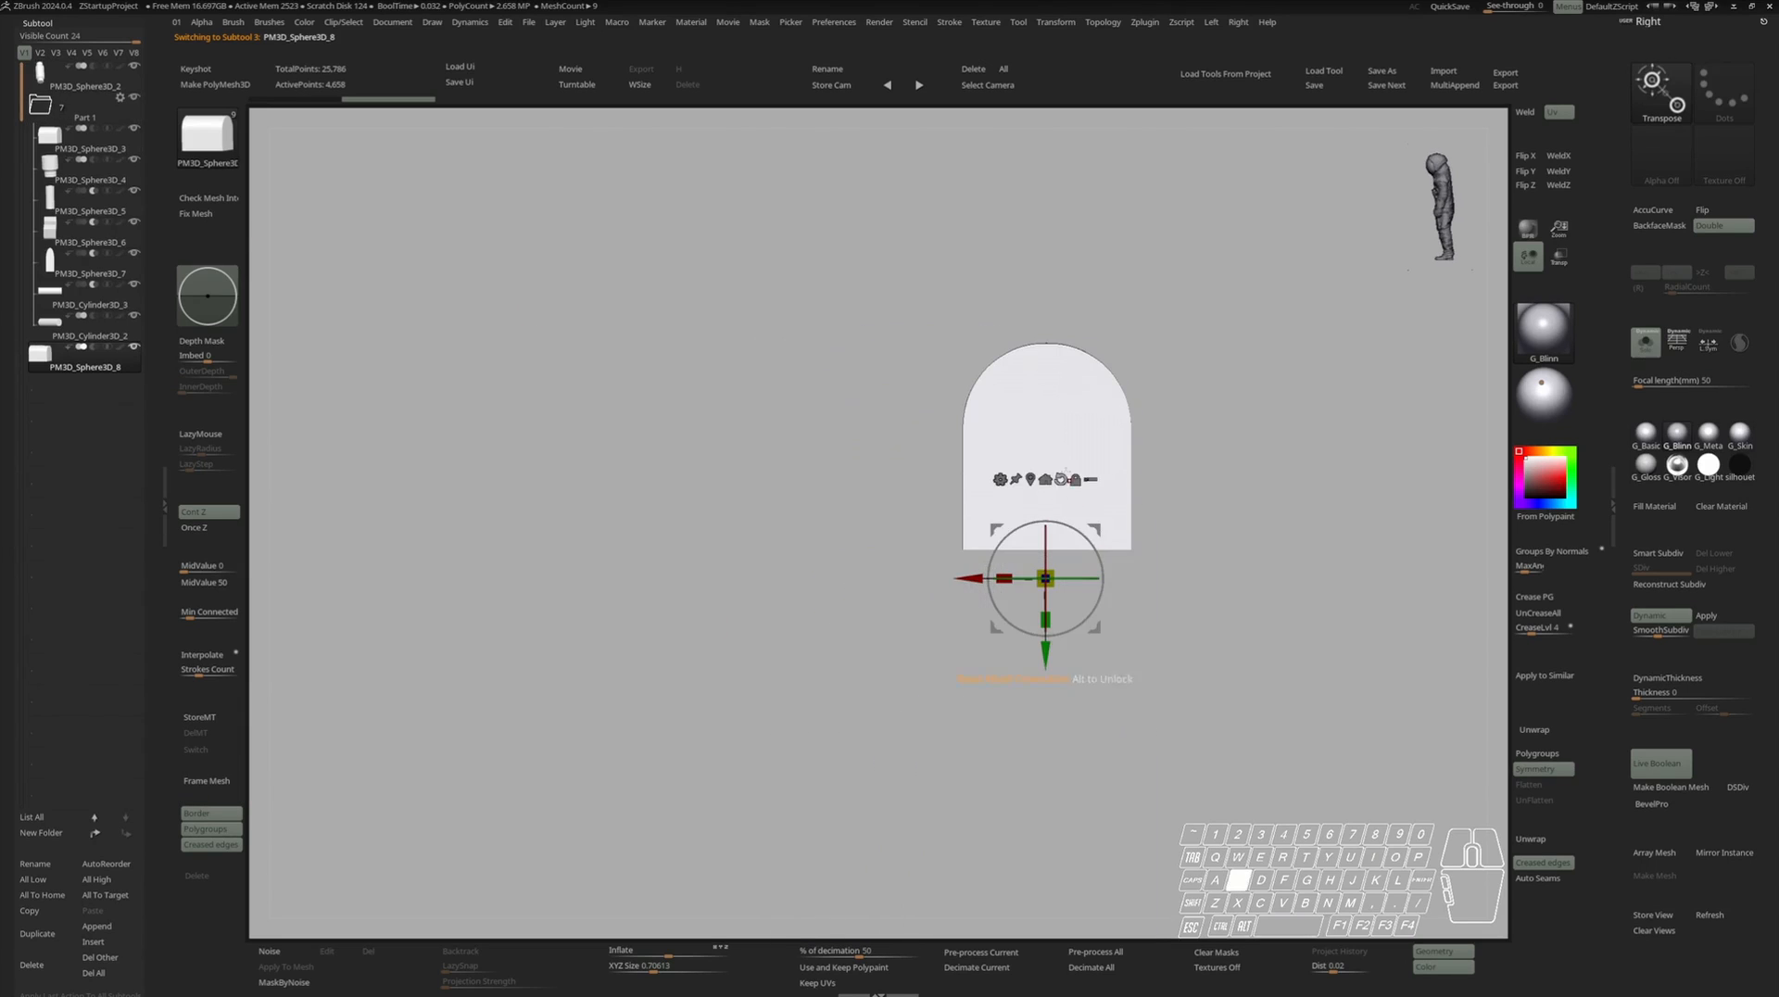
left_click(1031, 479, "alt")
mouse_move(1033, 477)
right_mouse_down()
mouse_move(1012, 474)
mouse_move(1048, 473)
right_mouse_up()
left_click_drag(1103, 462, 994, 429, "shift")
right_click_drag(996, 430, 1041, 433, "shift")
Scale the block along its length until it is about as wide as the fork body.
key("s")
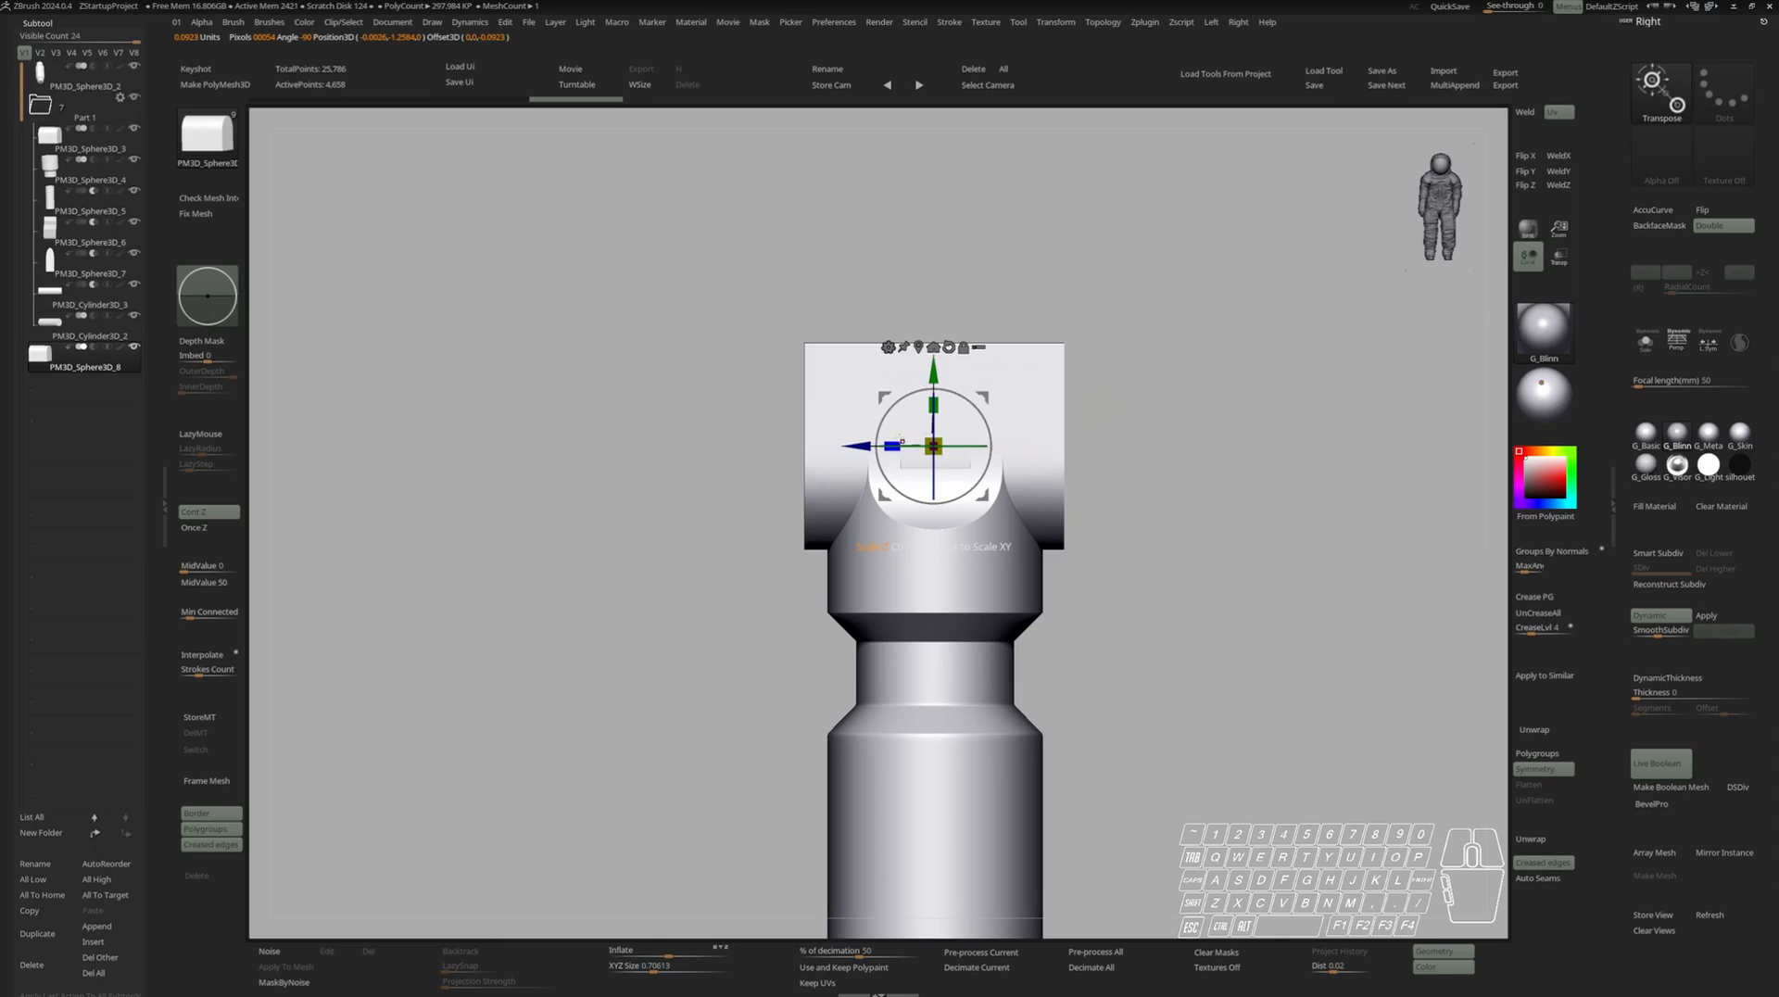
left_click_drag(896, 439, 919, 439)
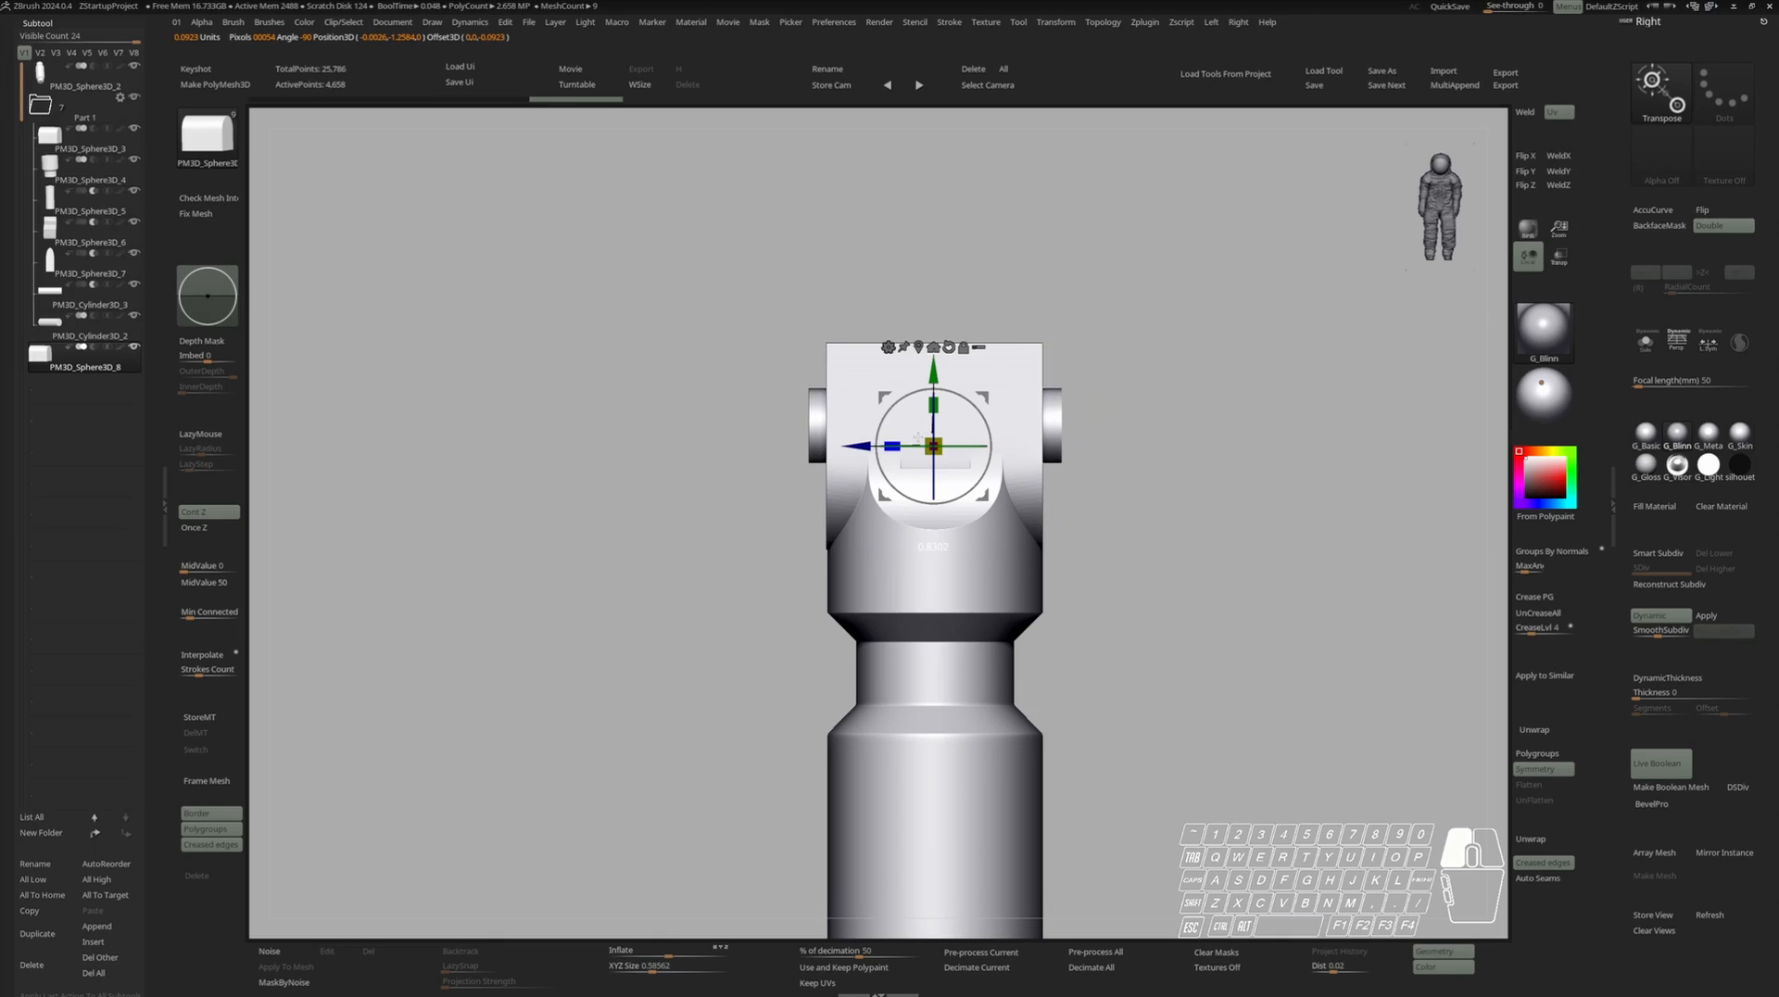
key("q")
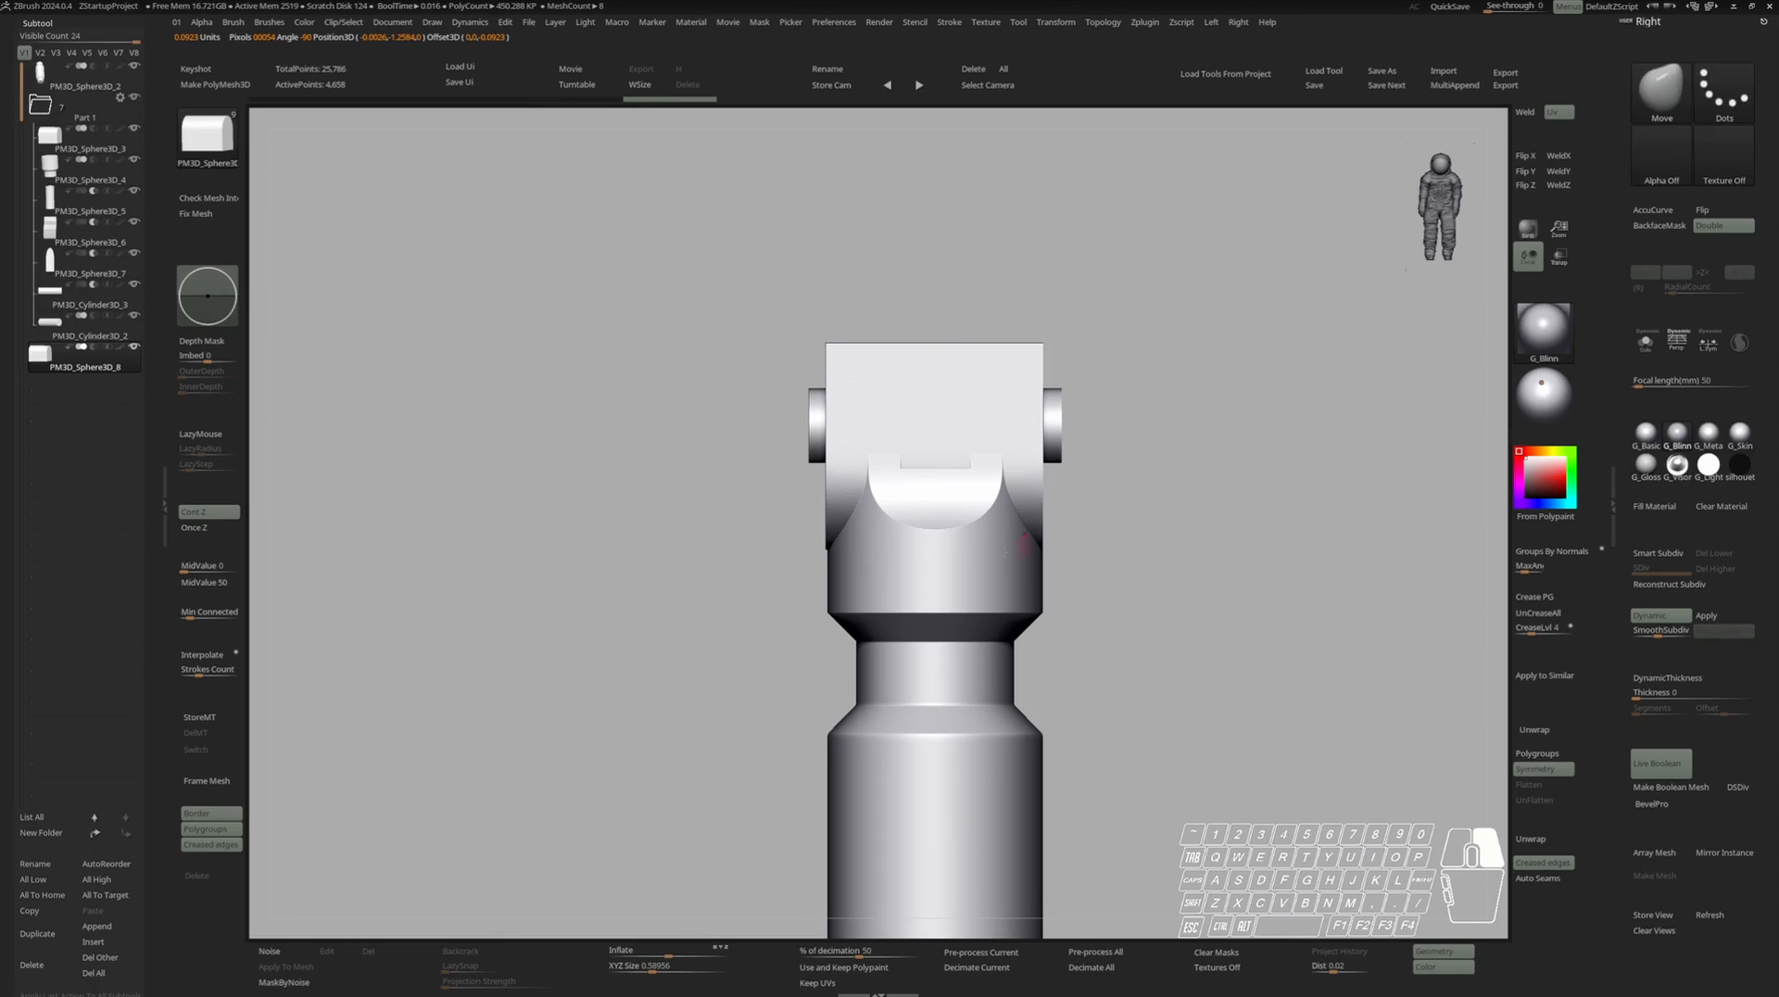
Mirror and weld the block across X and trim its width slightly to match the fork's diameter.
left_click(1557, 157)
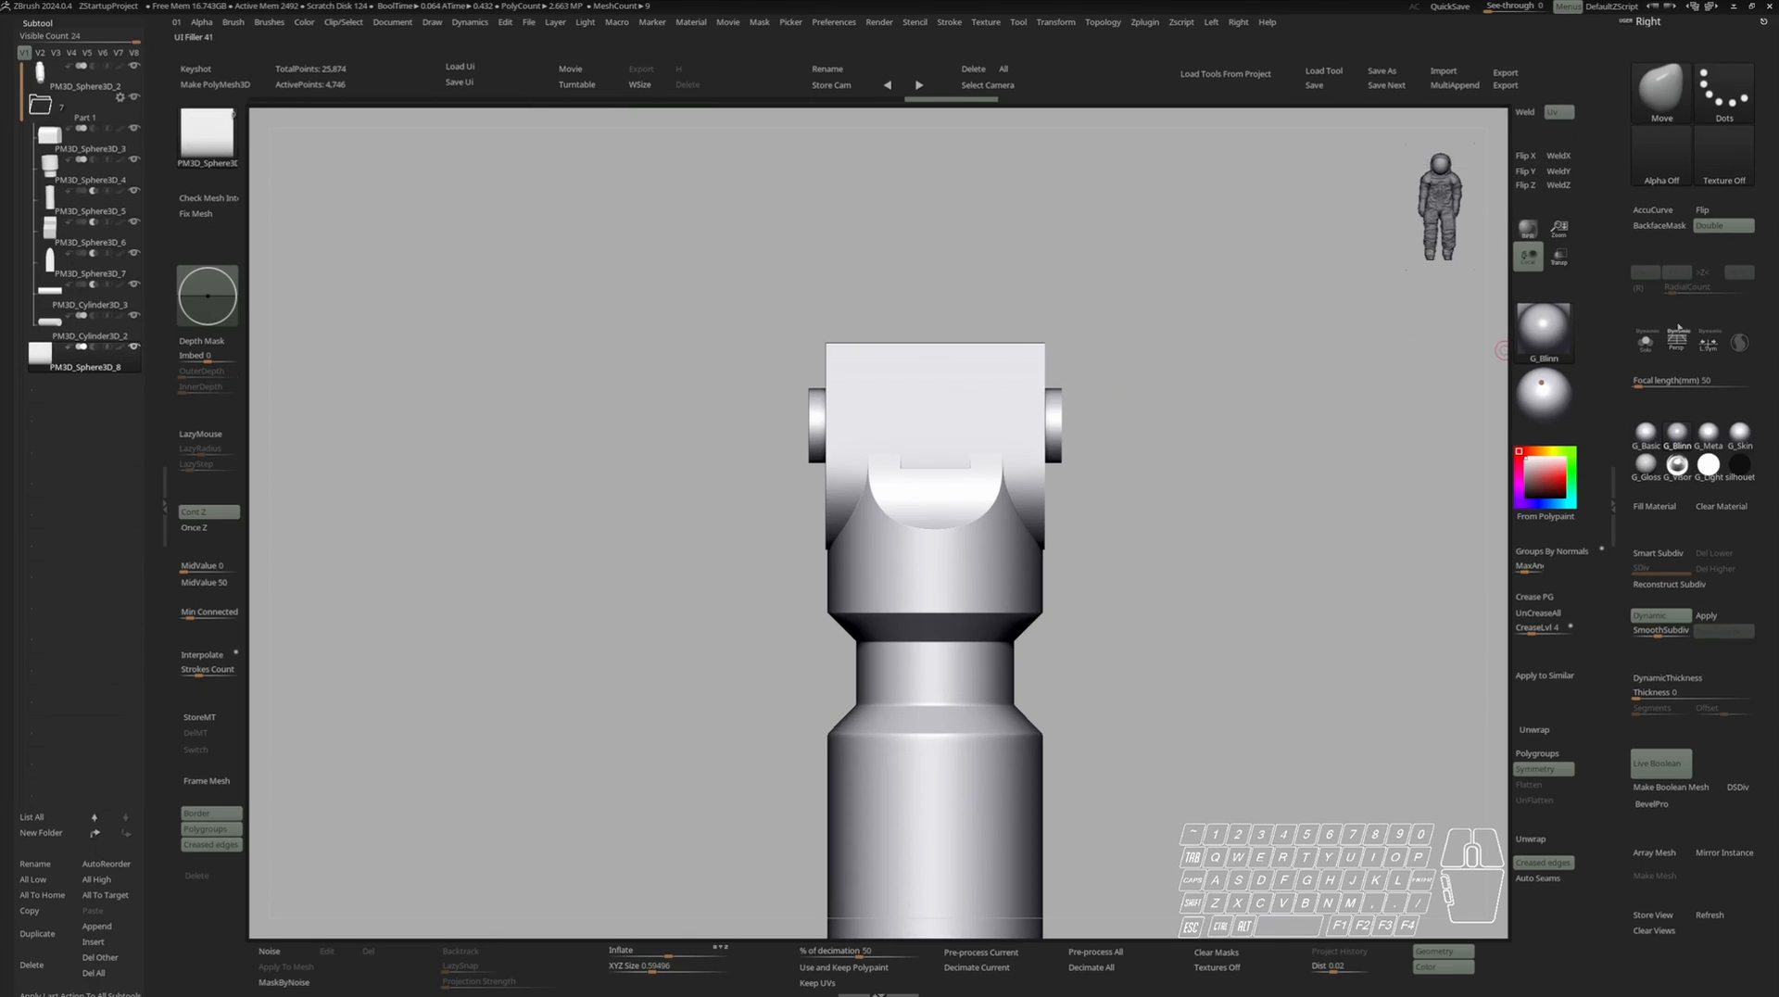
key("ctrl+z")
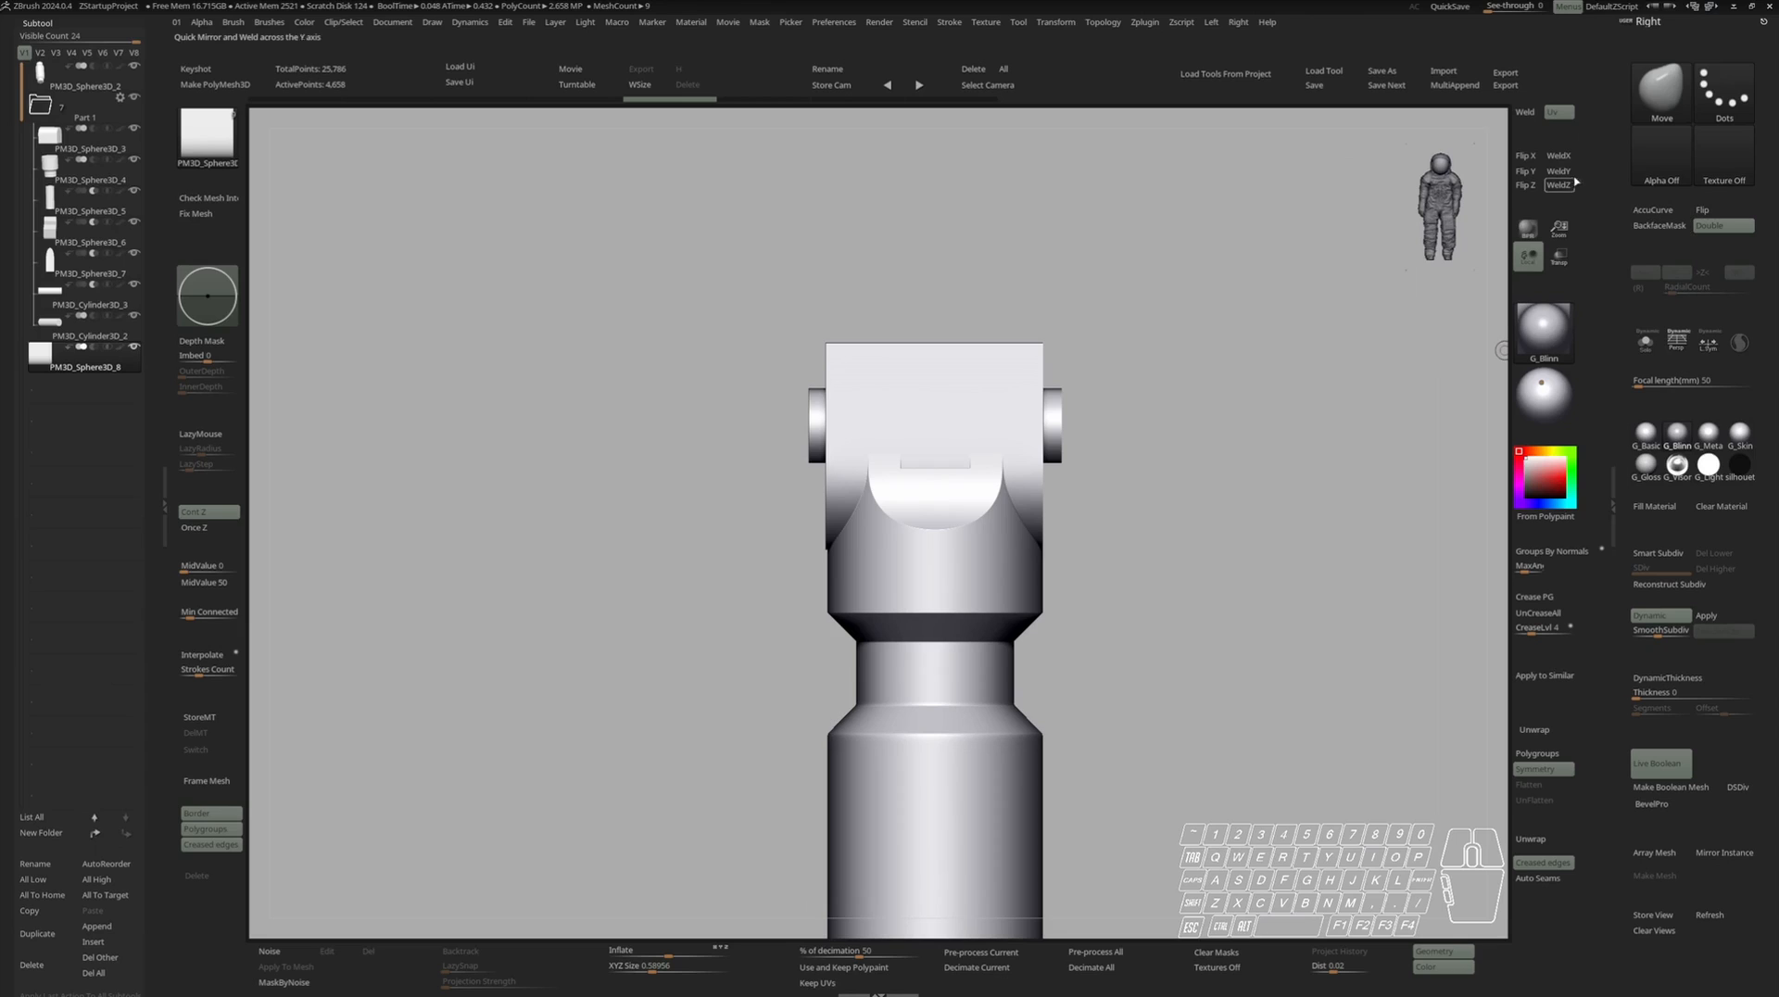
key("ctrl+shift+z")
key("w")
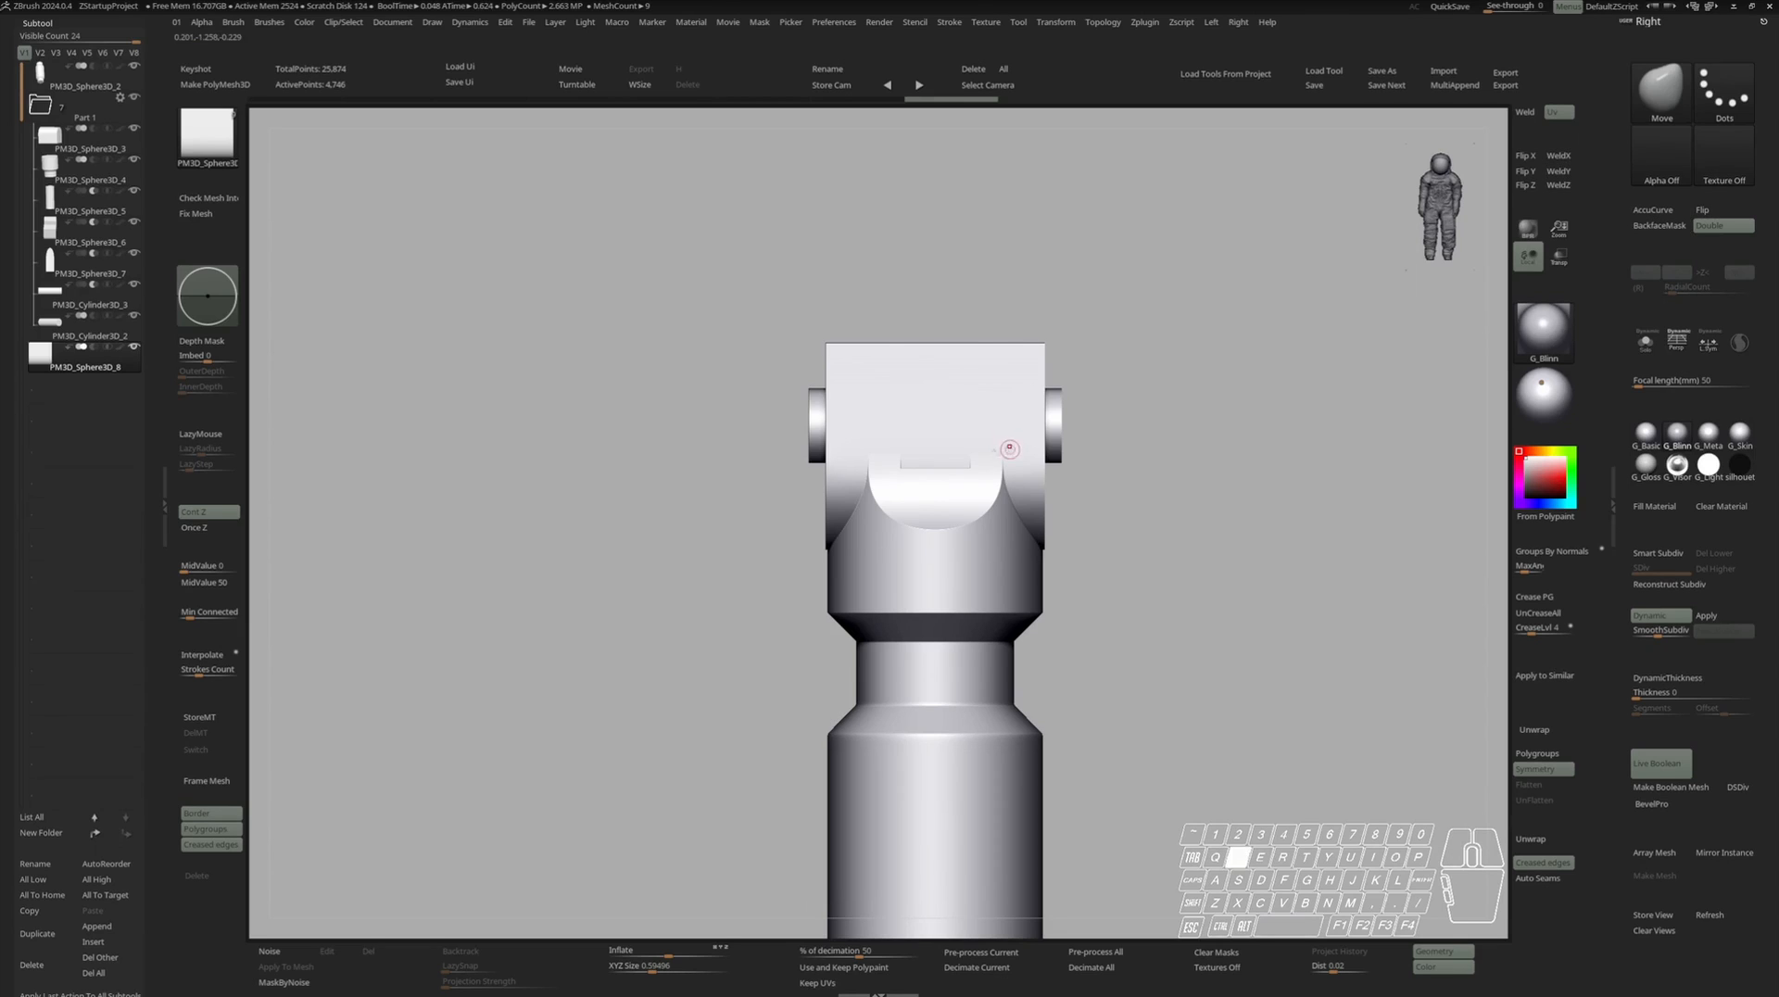
left_click_drag(898, 438, 900, 439)
key("q")
right_click_drag(979, 424, 926, 433)
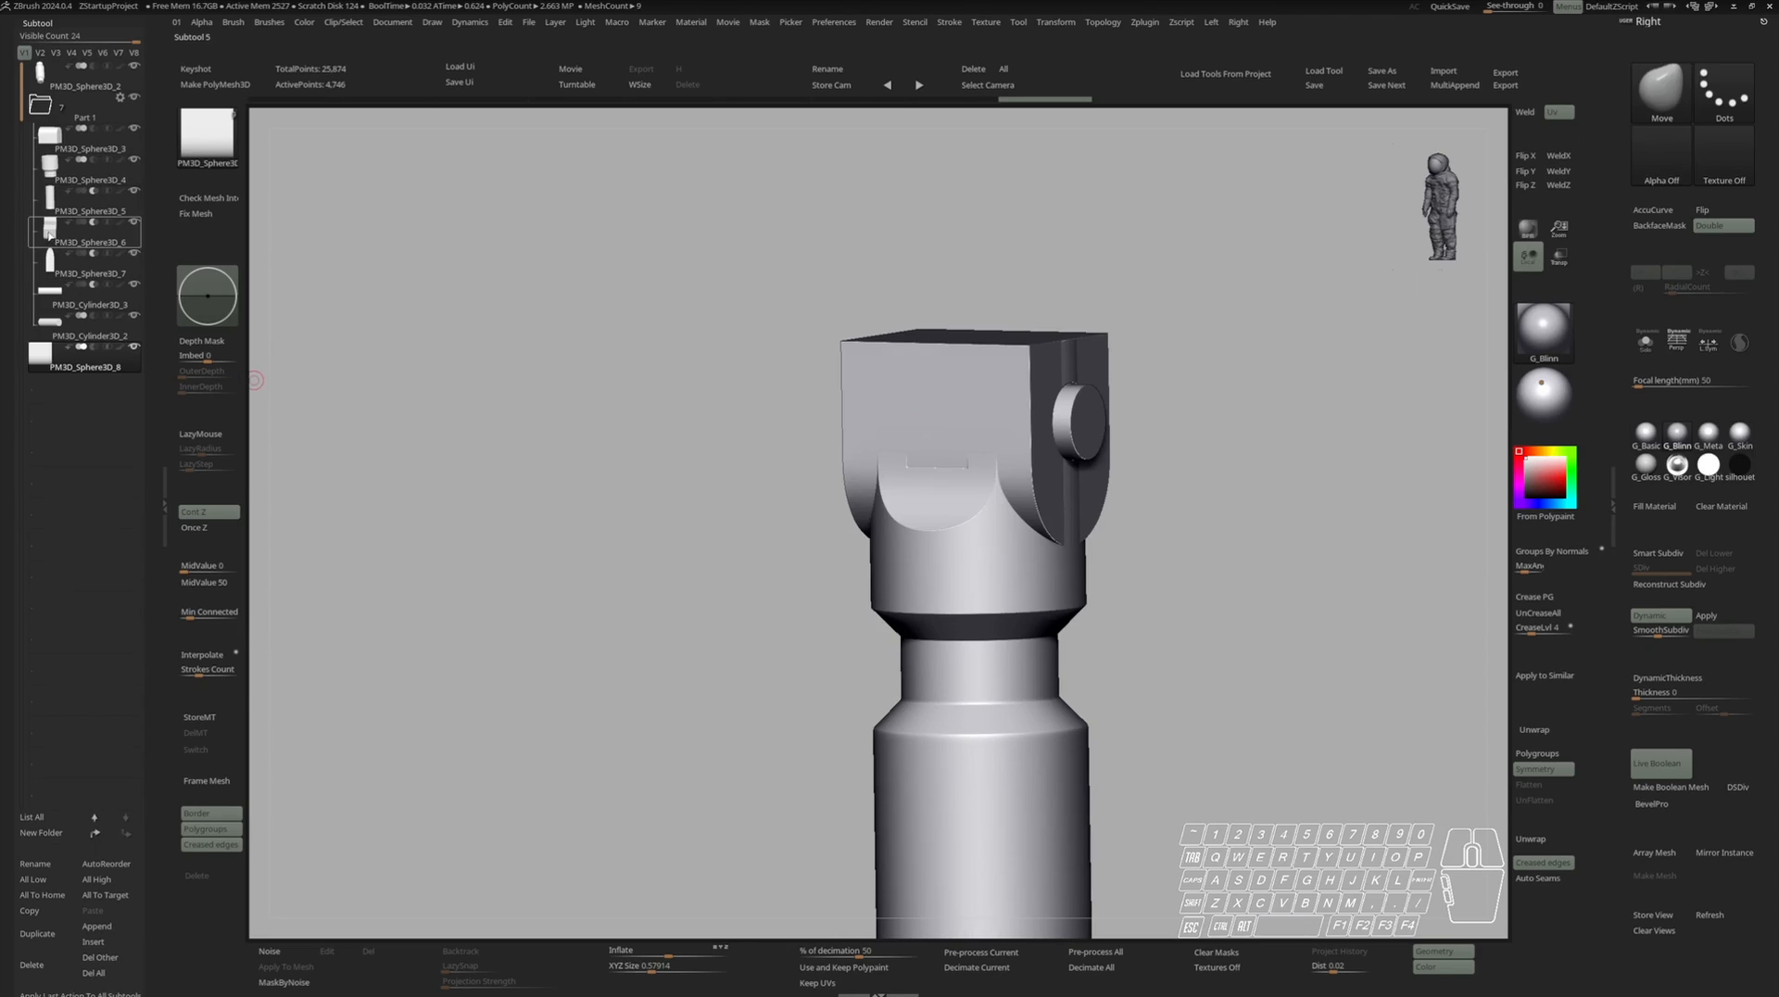
Duplicate the paired notch cutters PM3D_Sphere3D_6 and move the copy to the end of the subtool list, outside the folder.
left_click(88, 233)
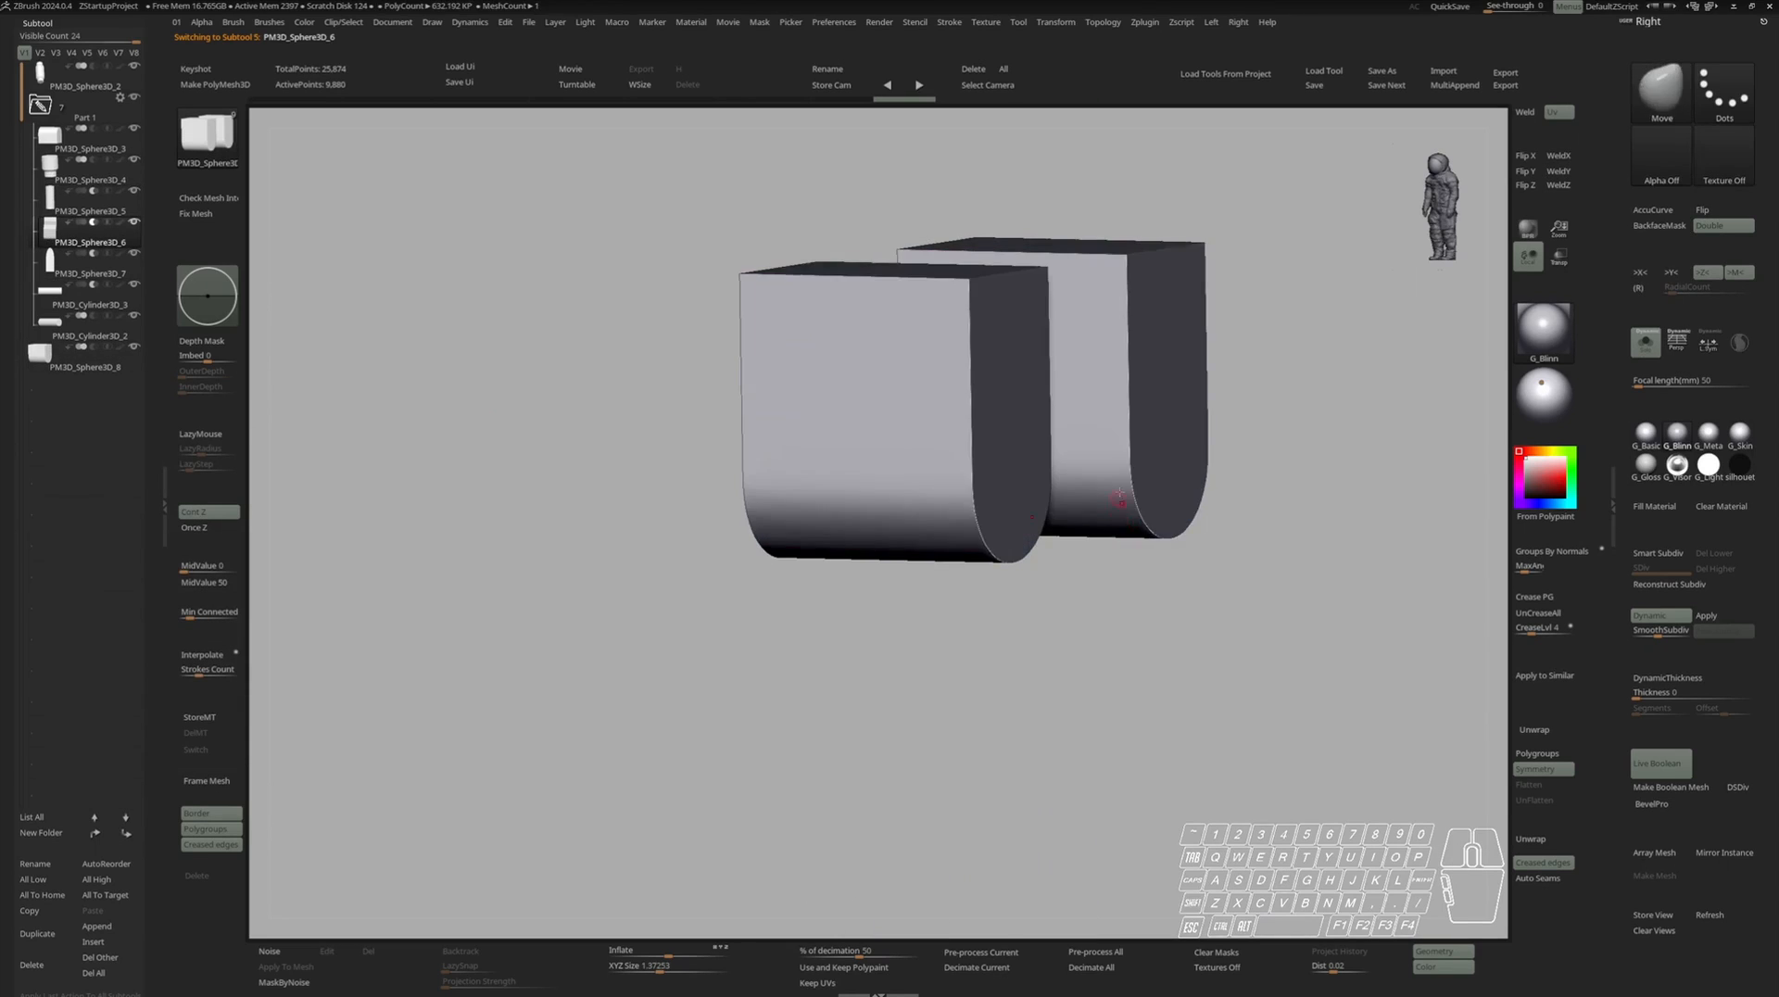
right_click_drag(1120, 494, 1066, 511, "shift")
key("ctrl+shift+d")
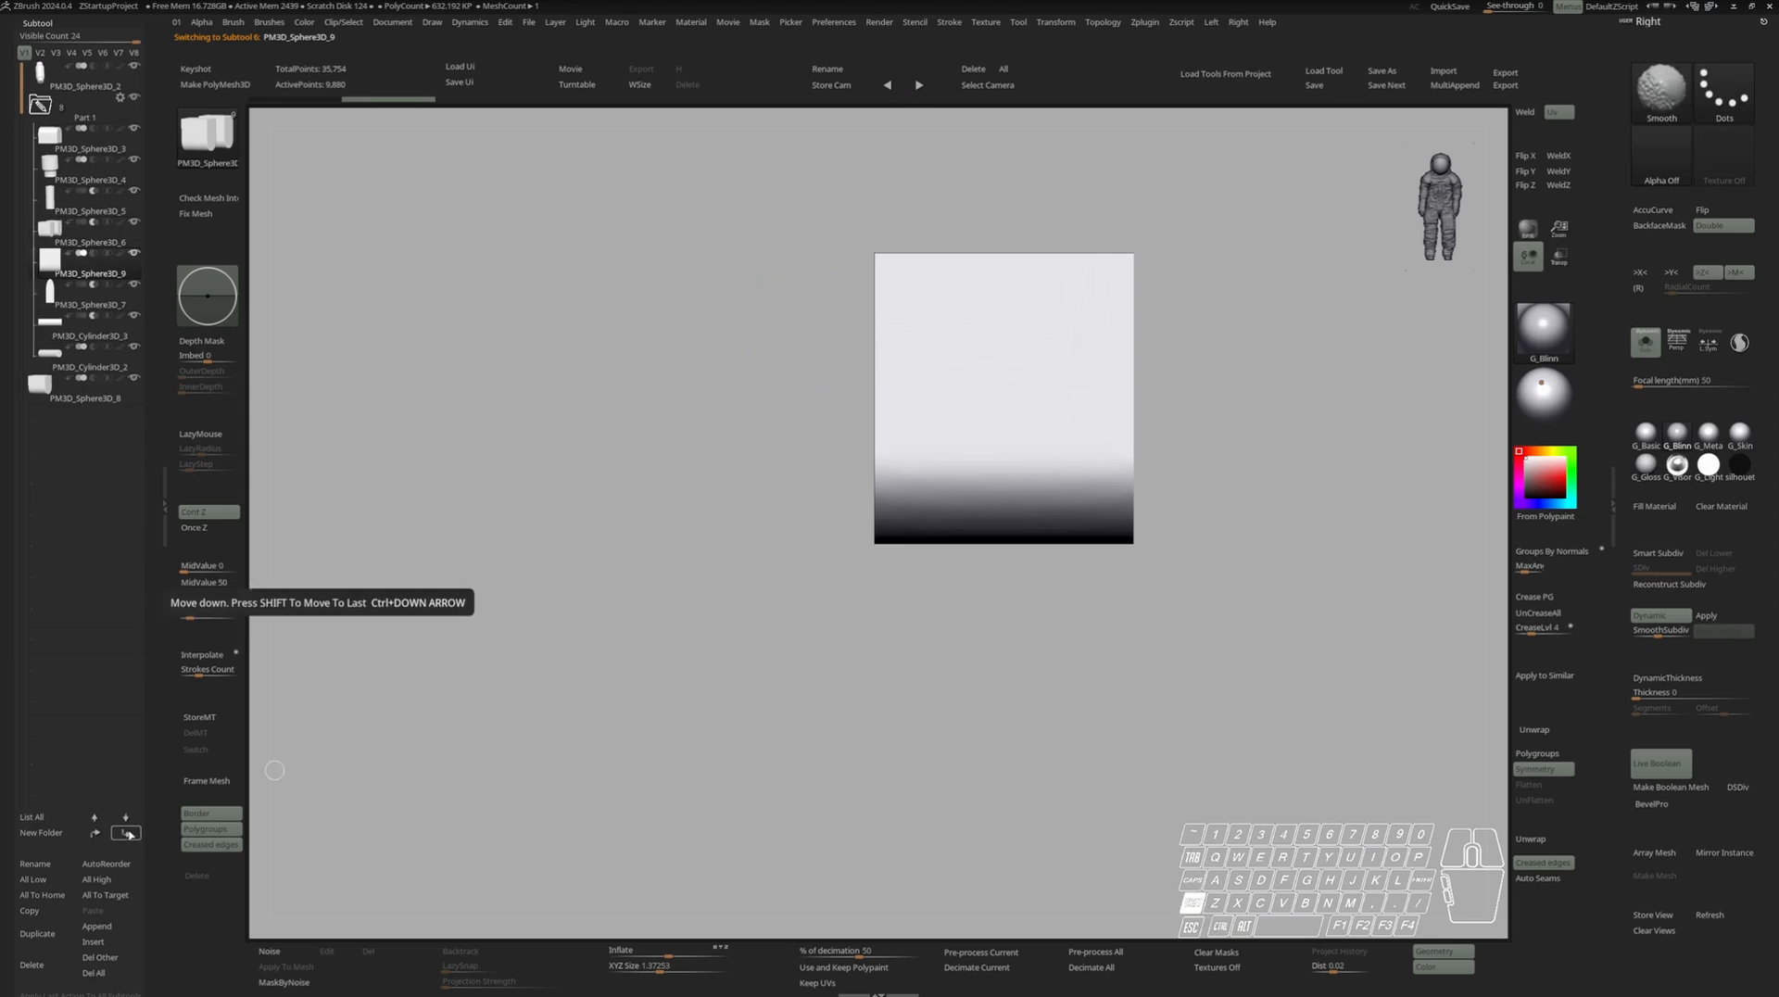
left_click(128, 834, "shift")
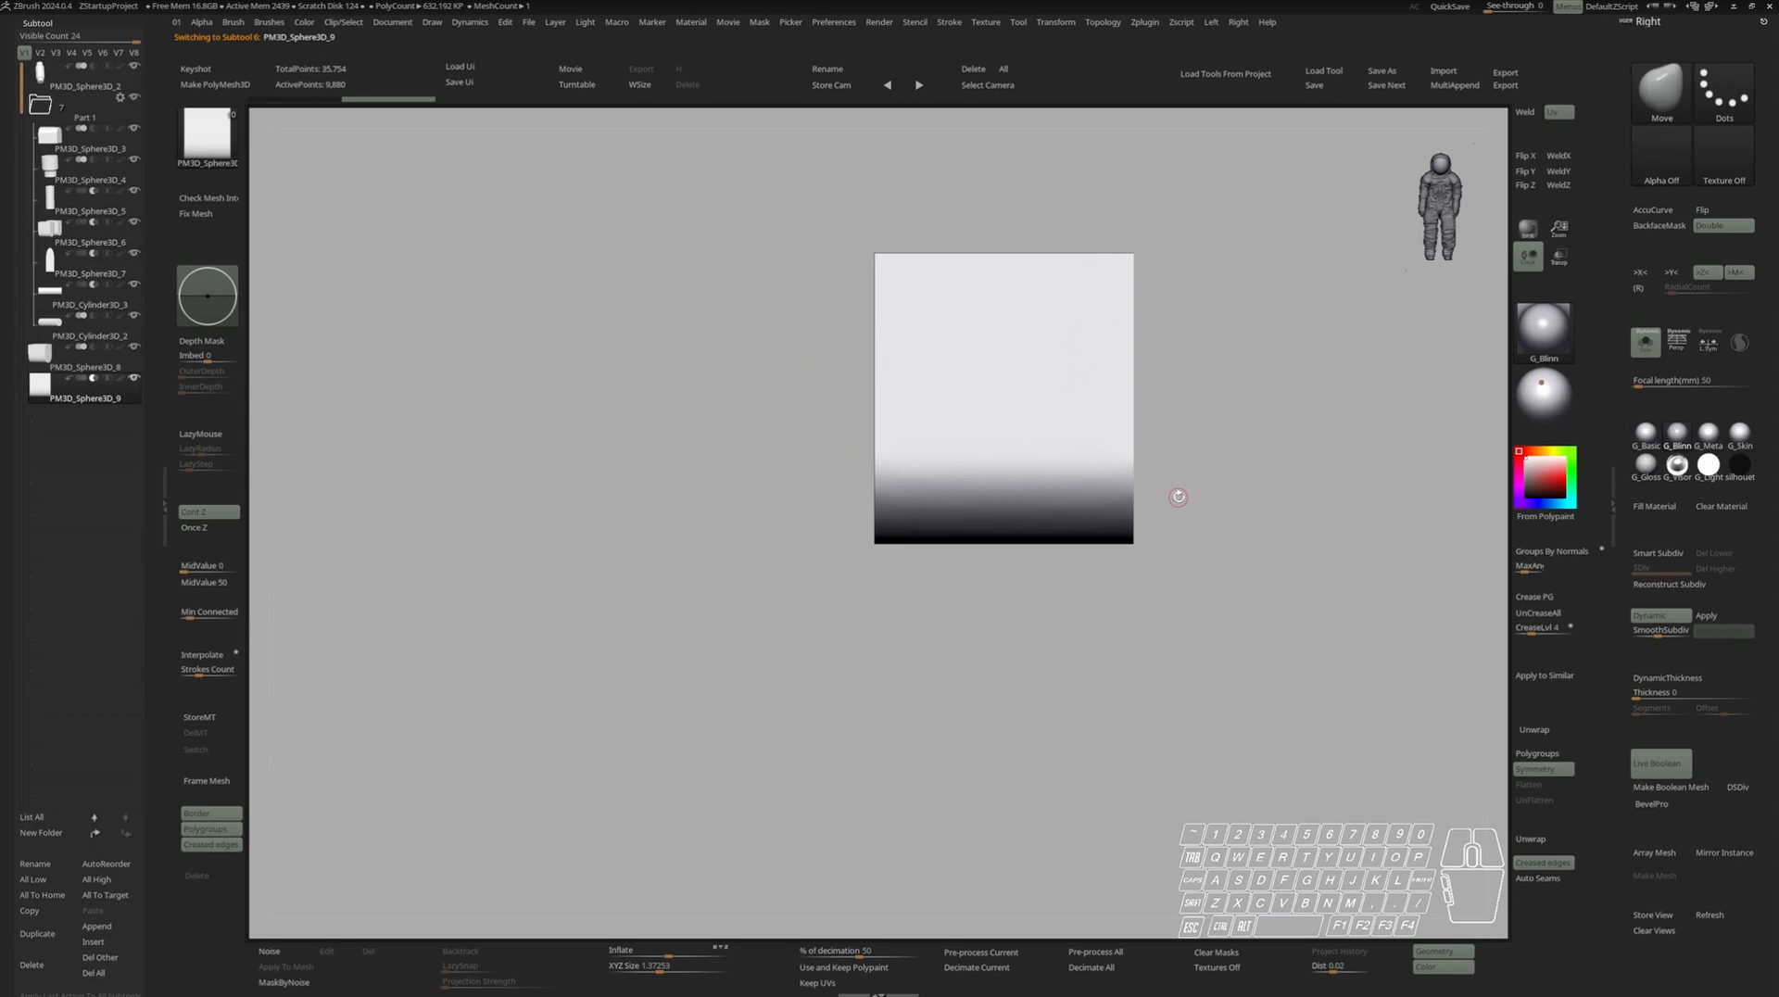
Turn off Z symmetry, centre the gizmo between the copied cutters and rotate the pair 90 degrees about the vertical axis.
key("alt+s")
right_click_drag(1164, 450, 1149, 584)
key("w")
key("alt+s")
right_click_drag(1120, 503, 1095, 570, "alt")
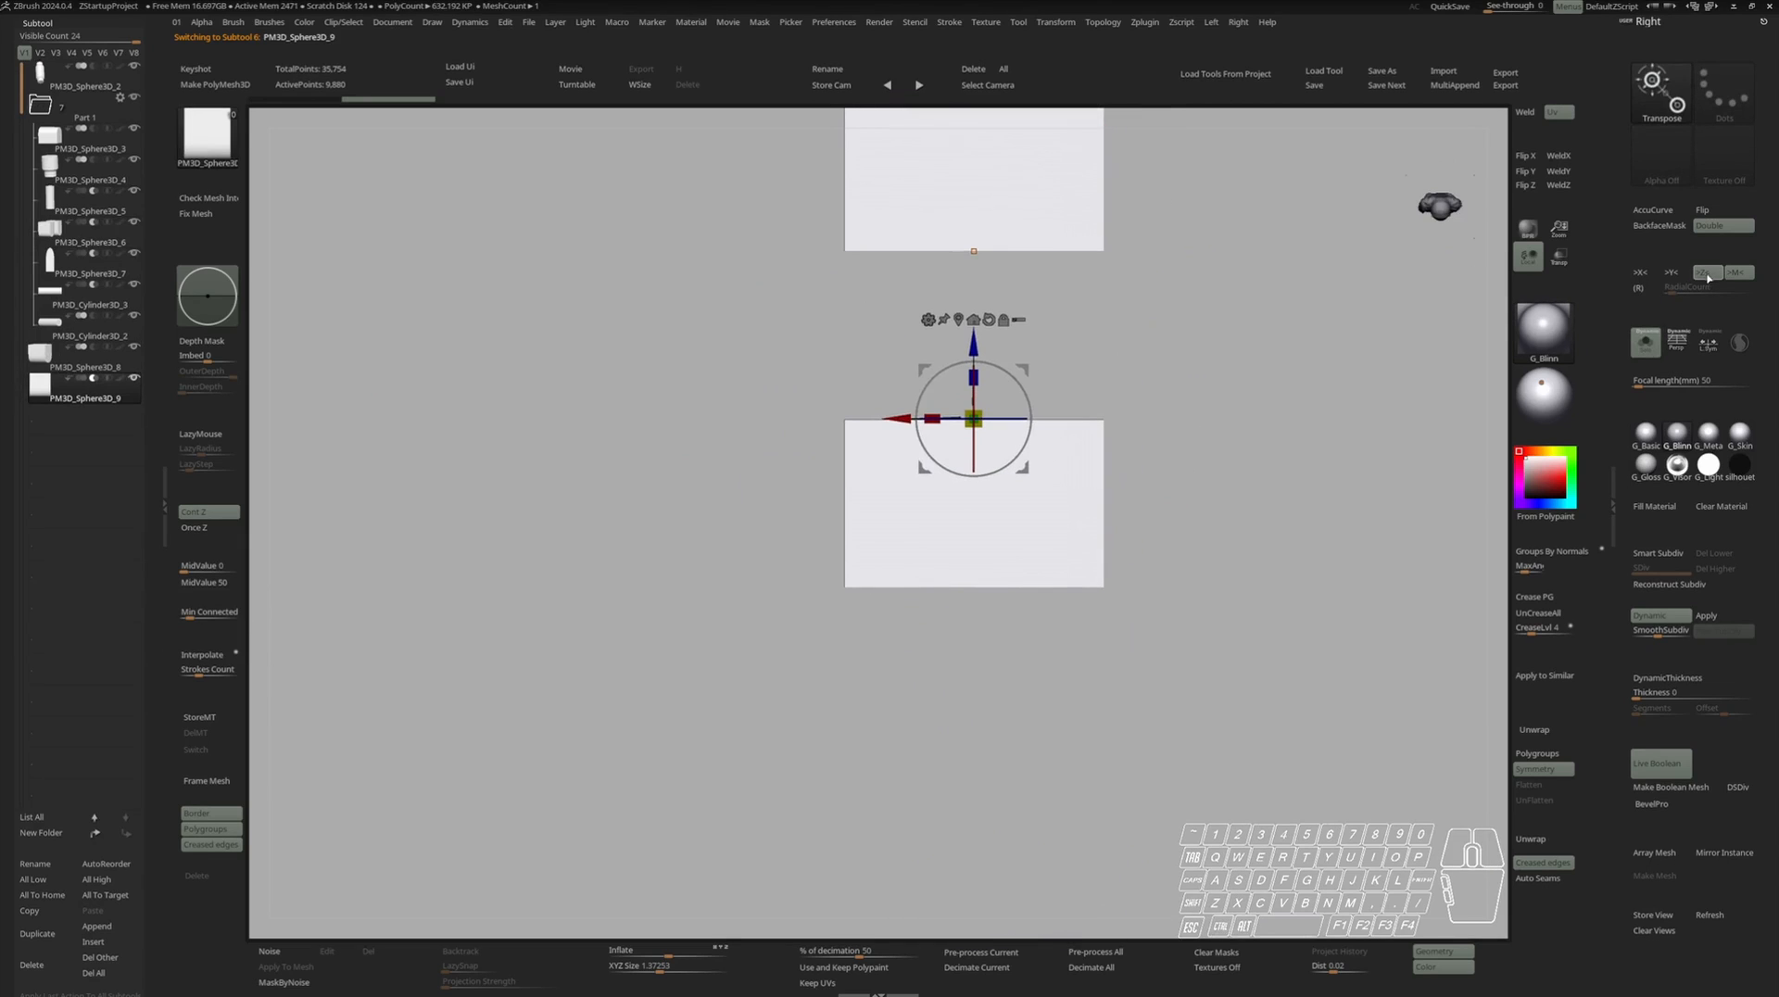
right_click_drag(943, 520, 932, 598, "alt")
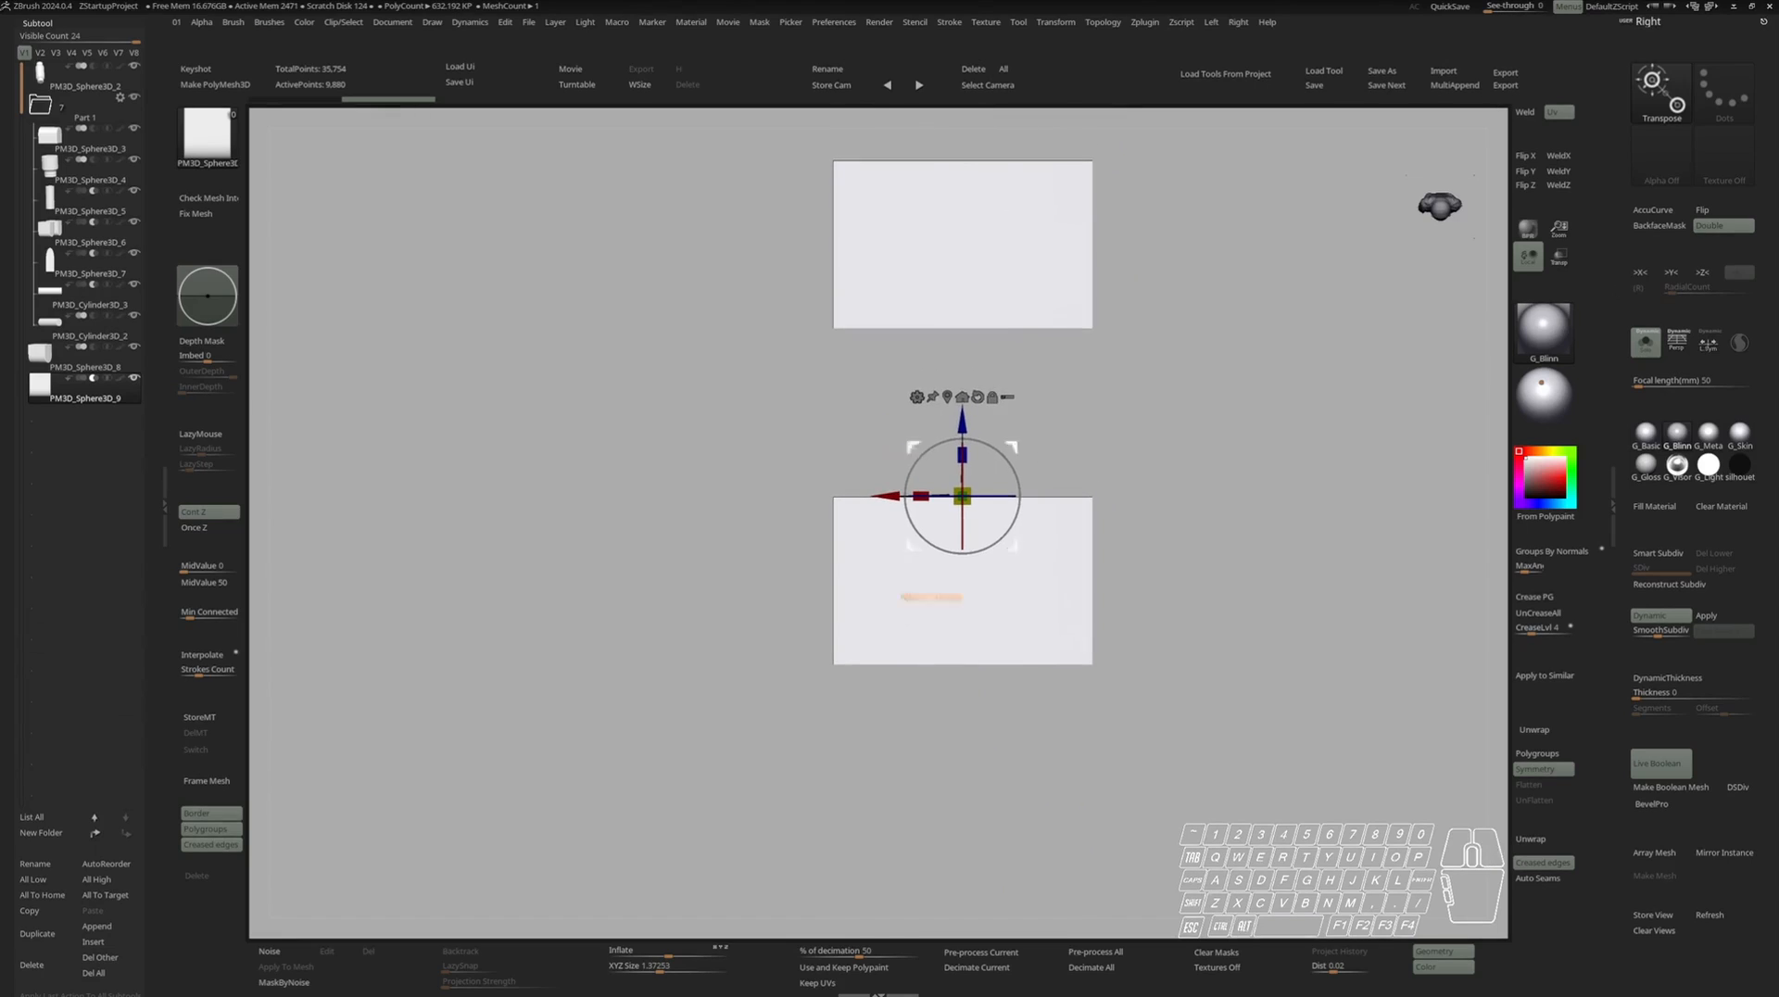
left_click(947, 397, "alt")
right_click_drag(947, 397, 912, 447, "alt")
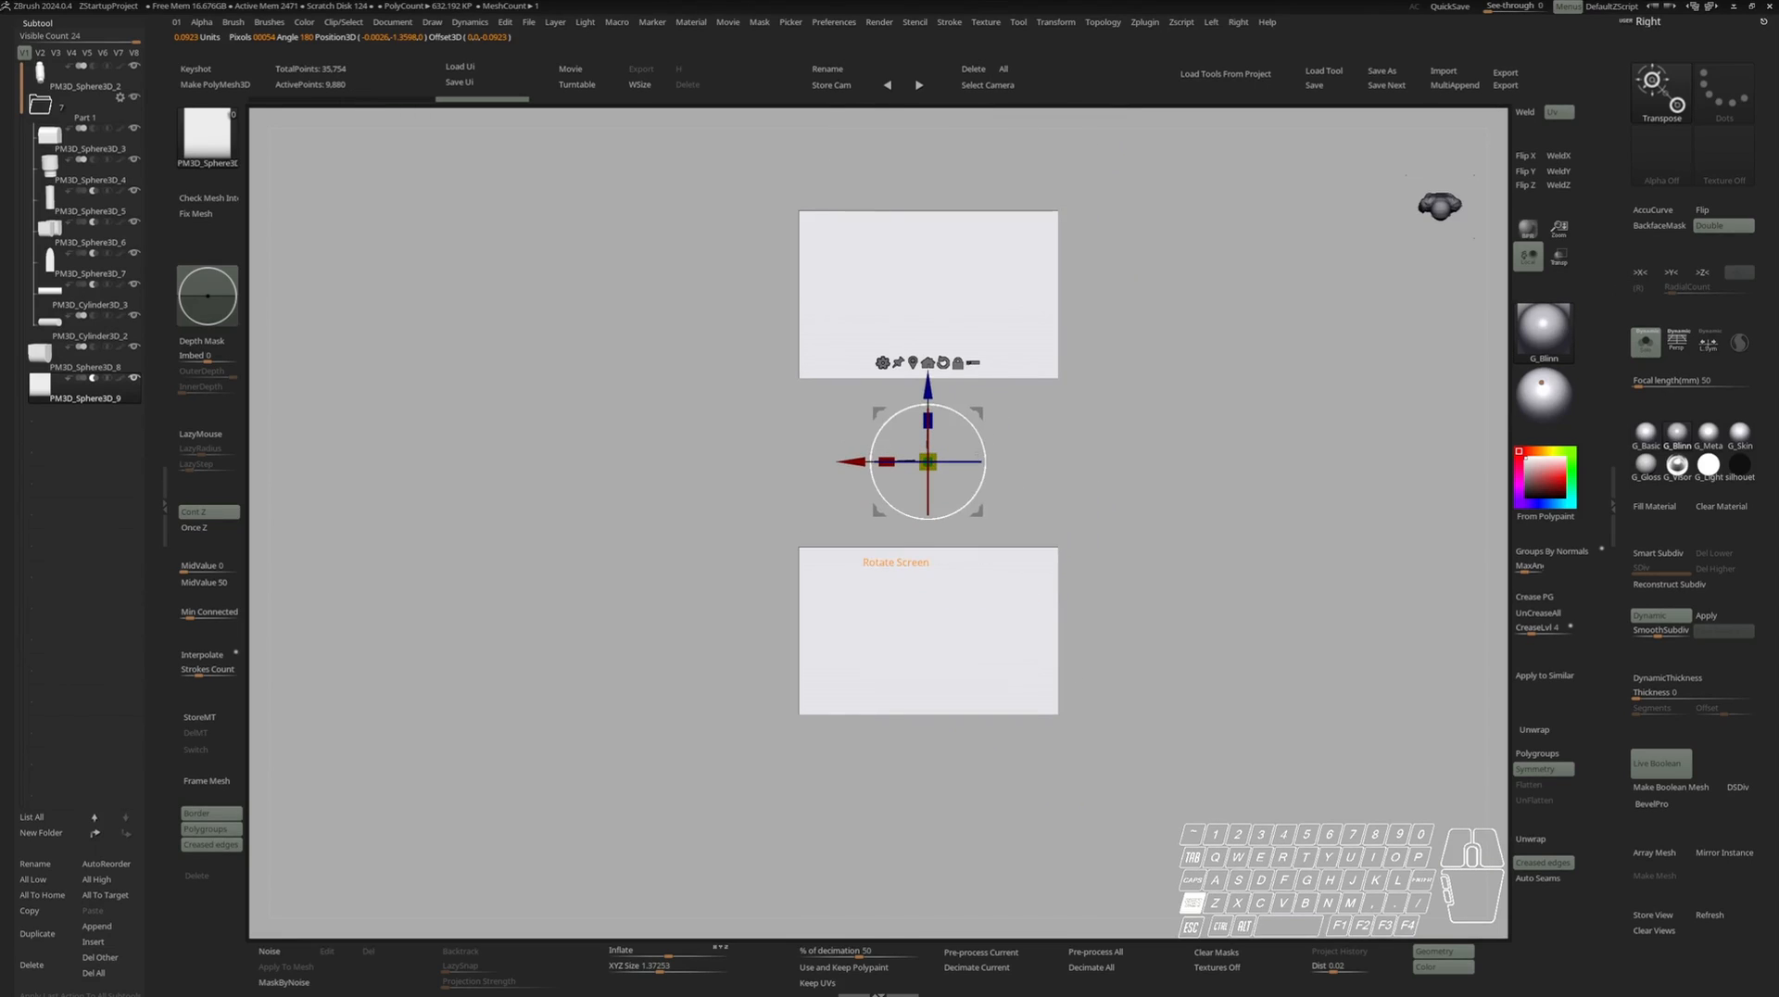
left_click_drag(971, 423, 992, 496, "shift")
right_click_drag(992, 498, 988, 435, "shift")
right_click_drag(936, 742, 995, 372, "alt")
key("1")
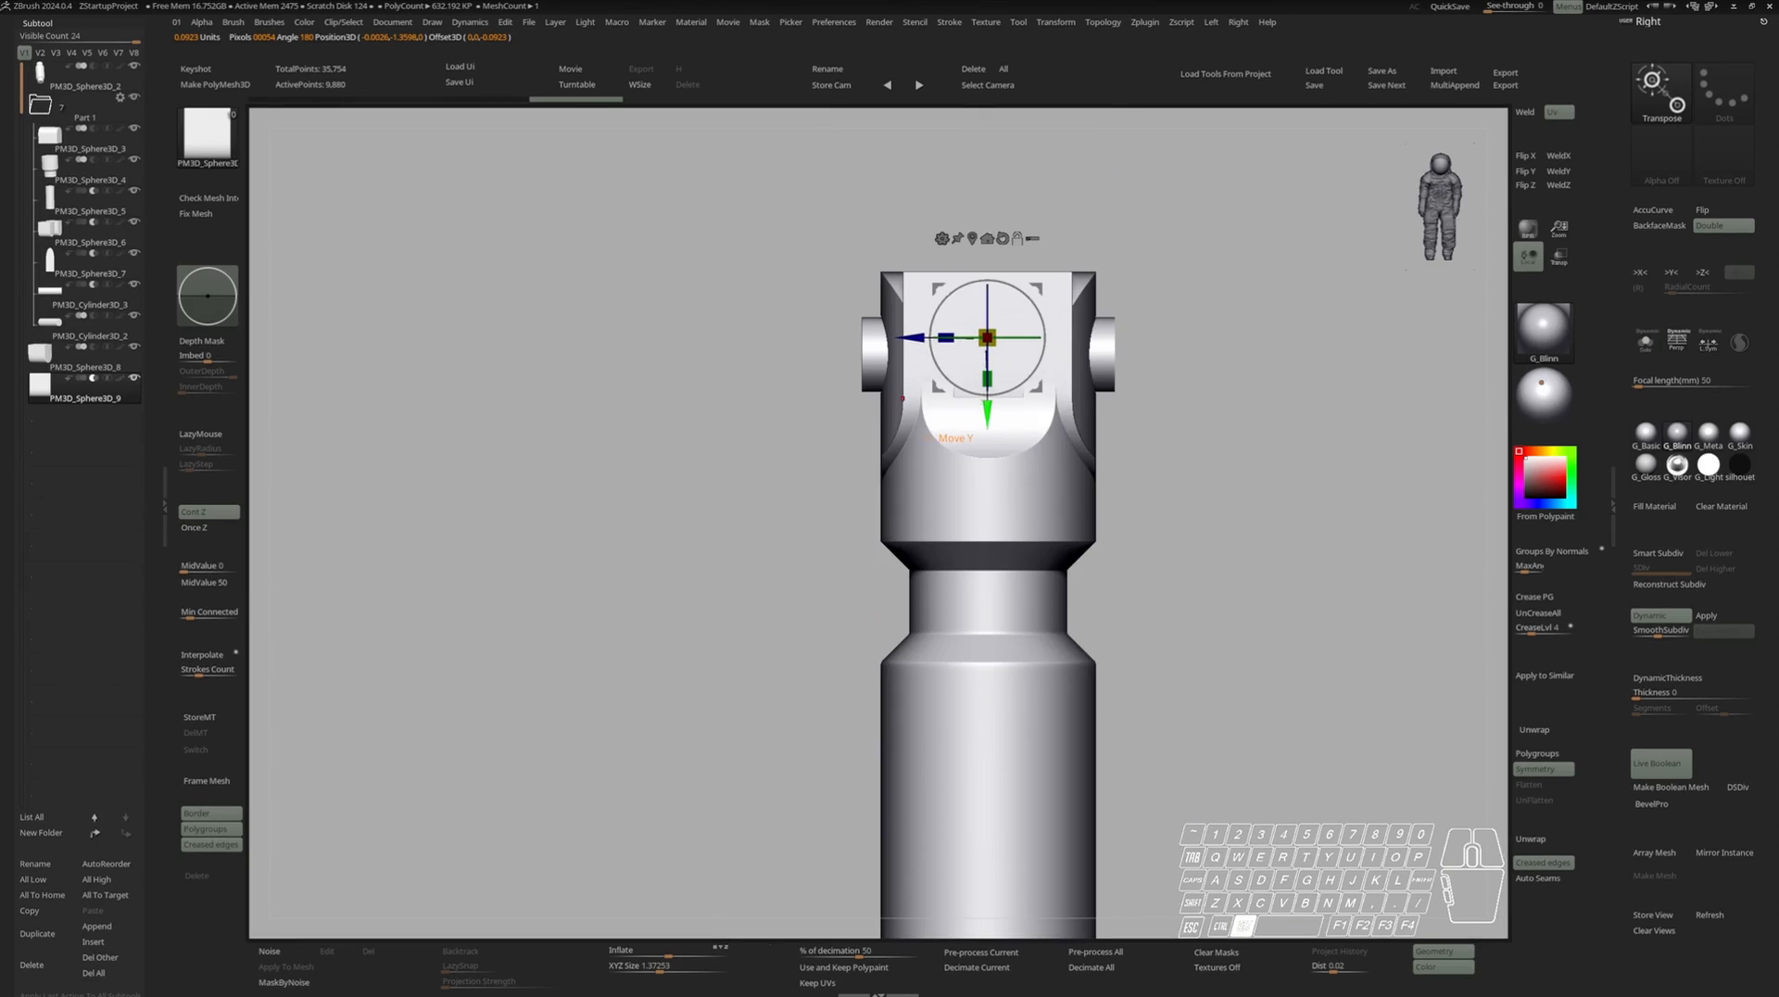
Lower the rotated cutter pair, and mirror and weld it across X with X symmetry on.
left_click_drag(987, 414, 961, 573)
key("1")
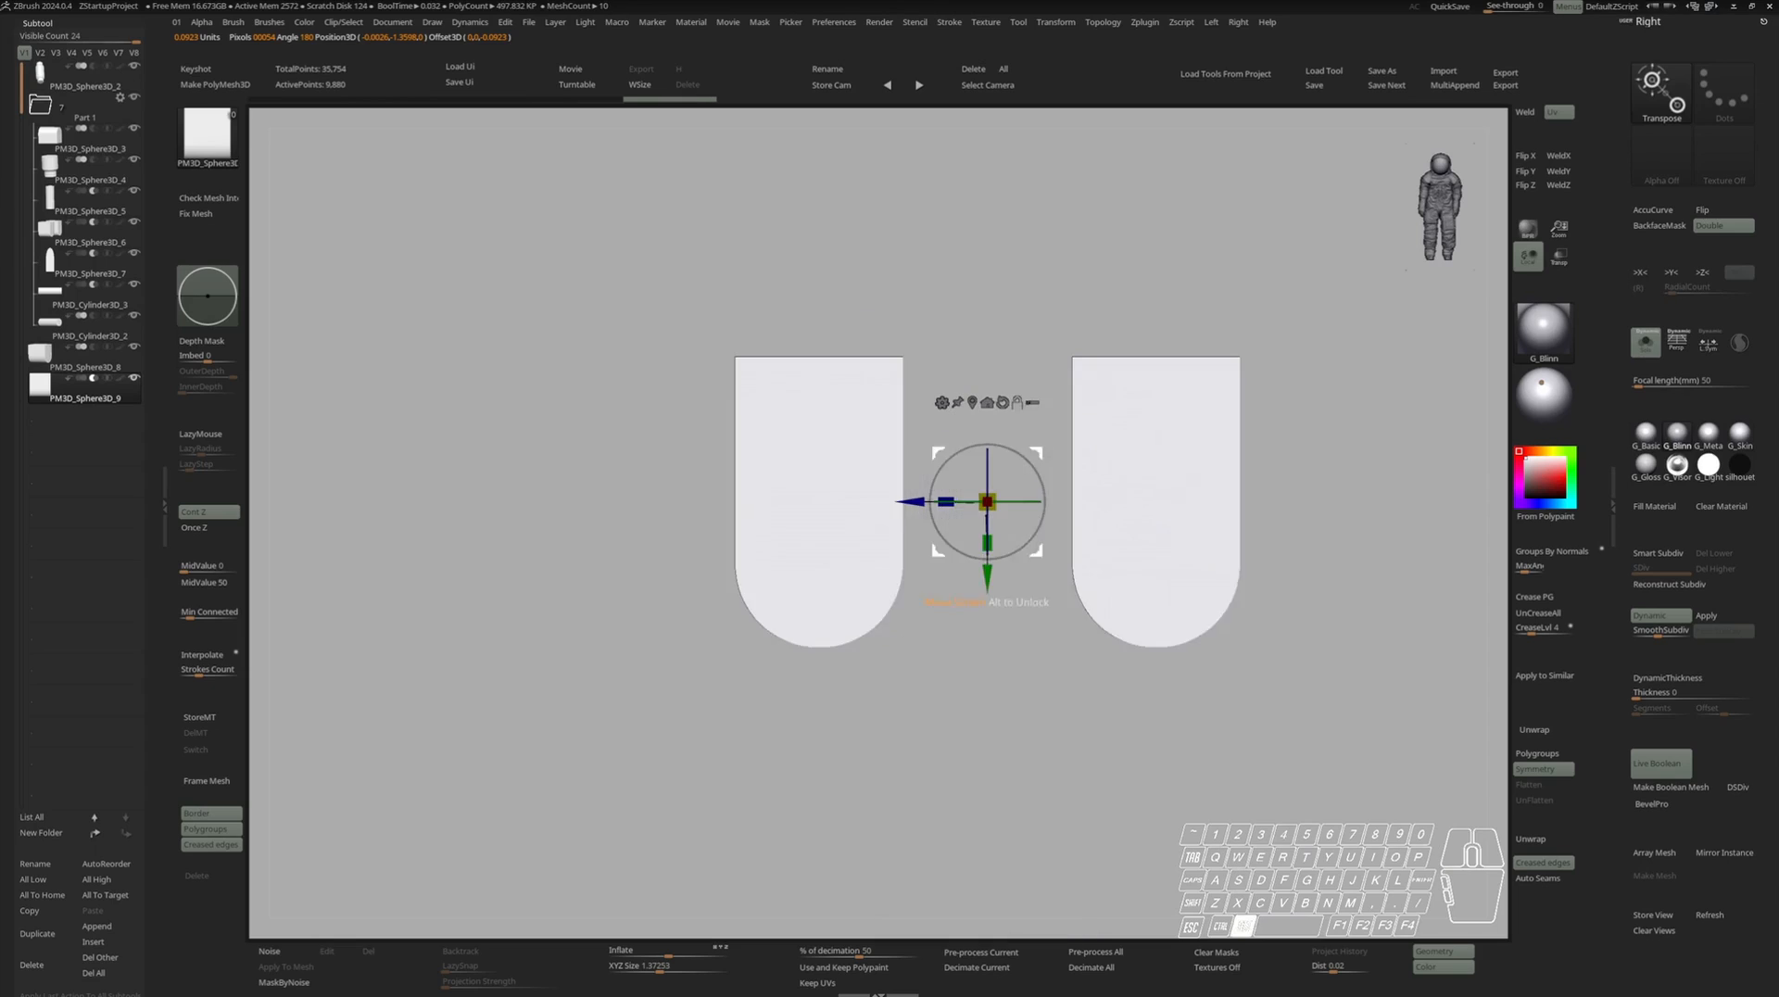
right_click_drag(1062, 443, 1007, 465, "alt")
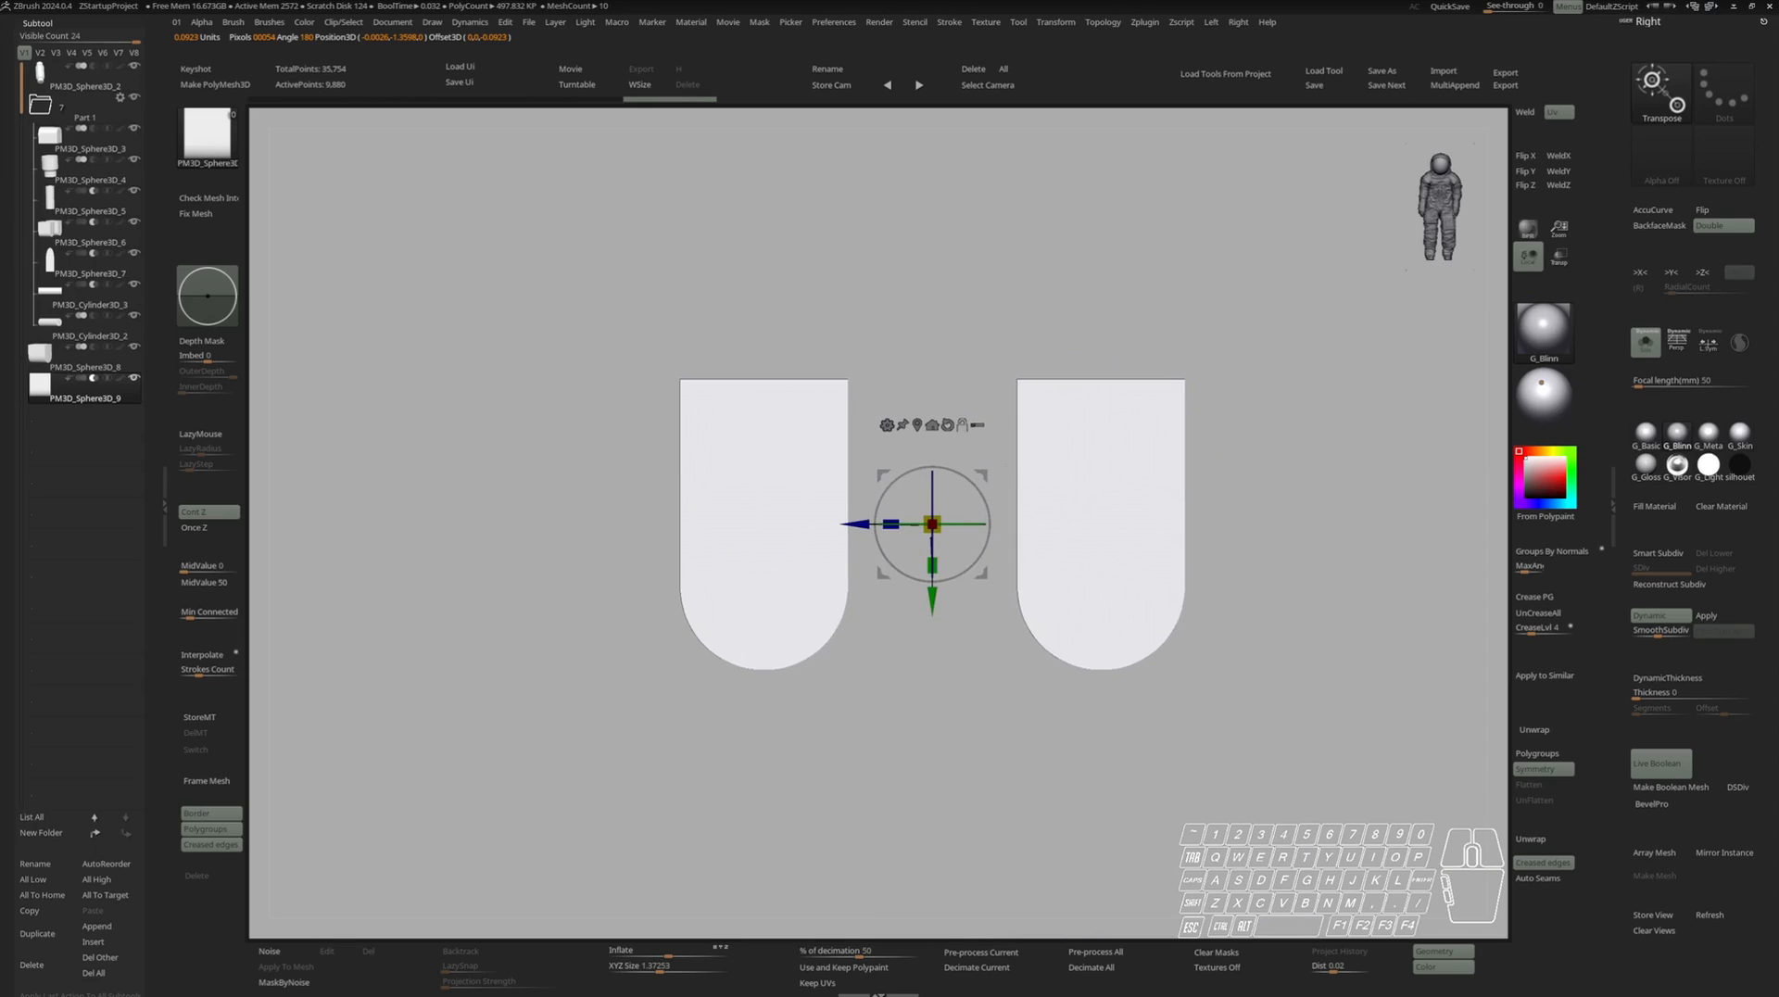
left_click(1646, 274)
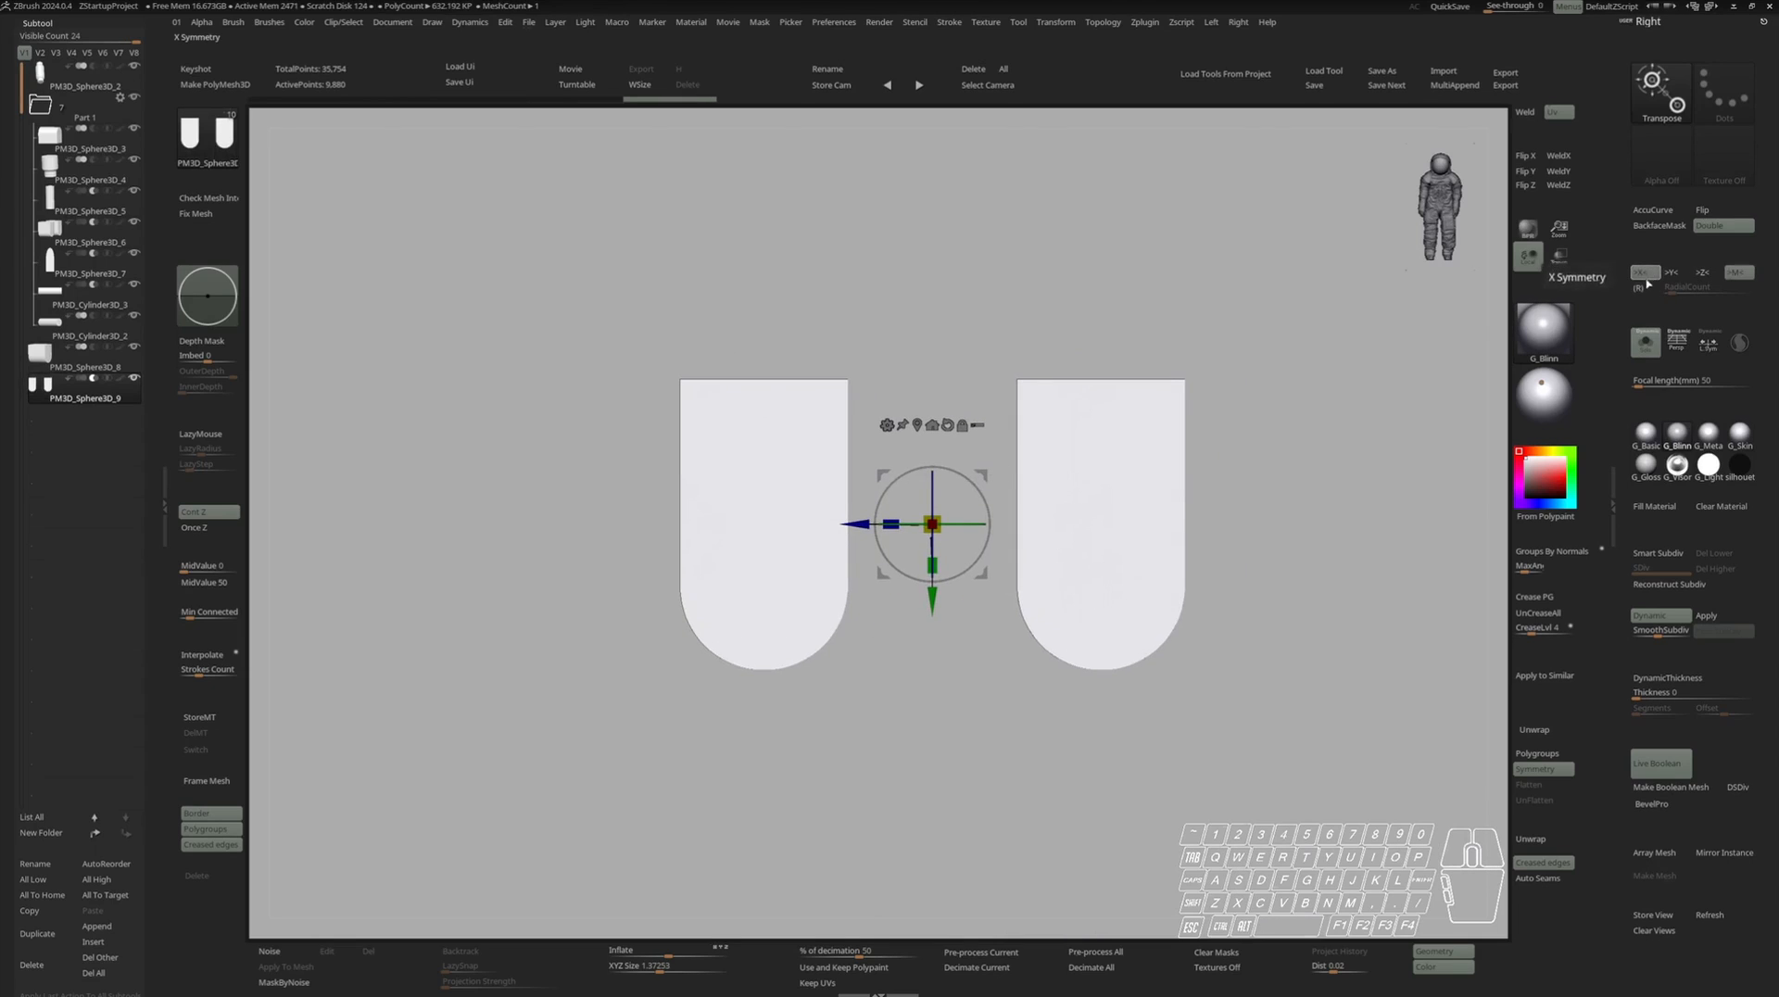
left_click(1560, 157)
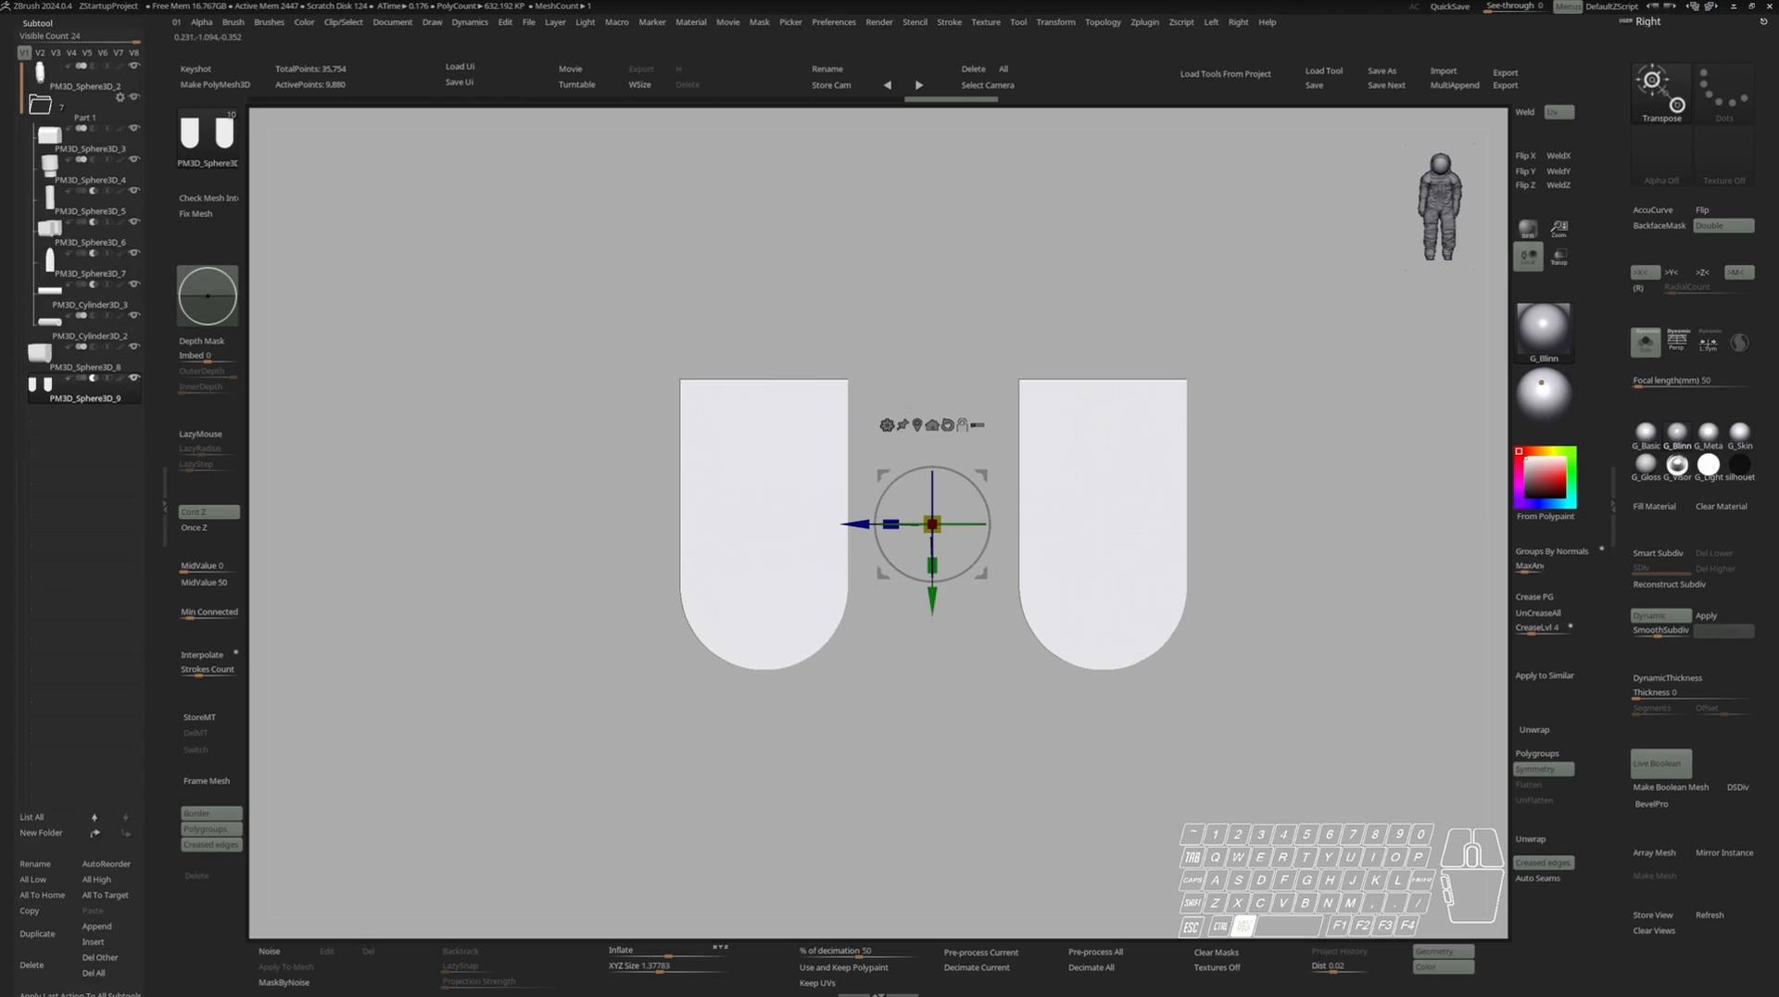
Slide the cutters symmetrically inward to leave a tongue as wide as the slot, and raise them level with the fork's top.
left_click(917, 424, "alt")
key("s")
left_click_drag(688, 525, 741, 525)
right_click_drag(740, 524, 703, 604, "alt")
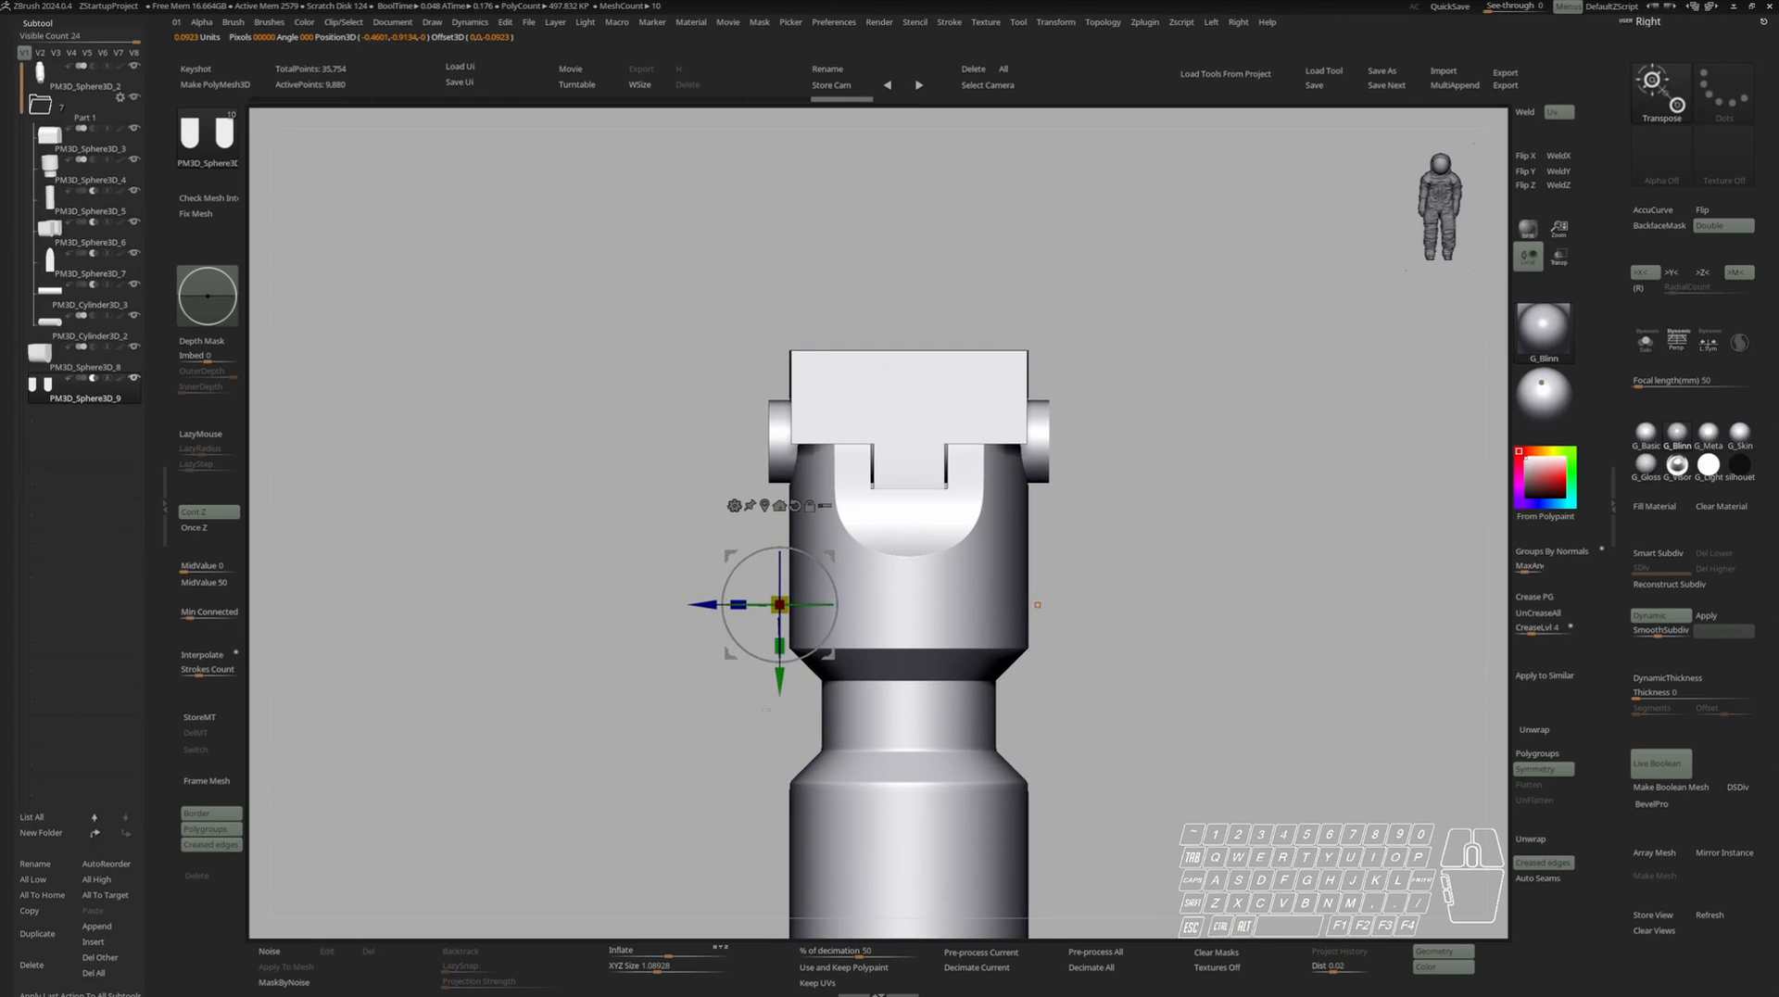
left_click_drag(779, 682, 780, 585)
Raise the upside-down block PM3D_Sphere3D_8 until its rounded tongue sits just above the slot floor and its body stands above the fork.
left_click(53, 353)
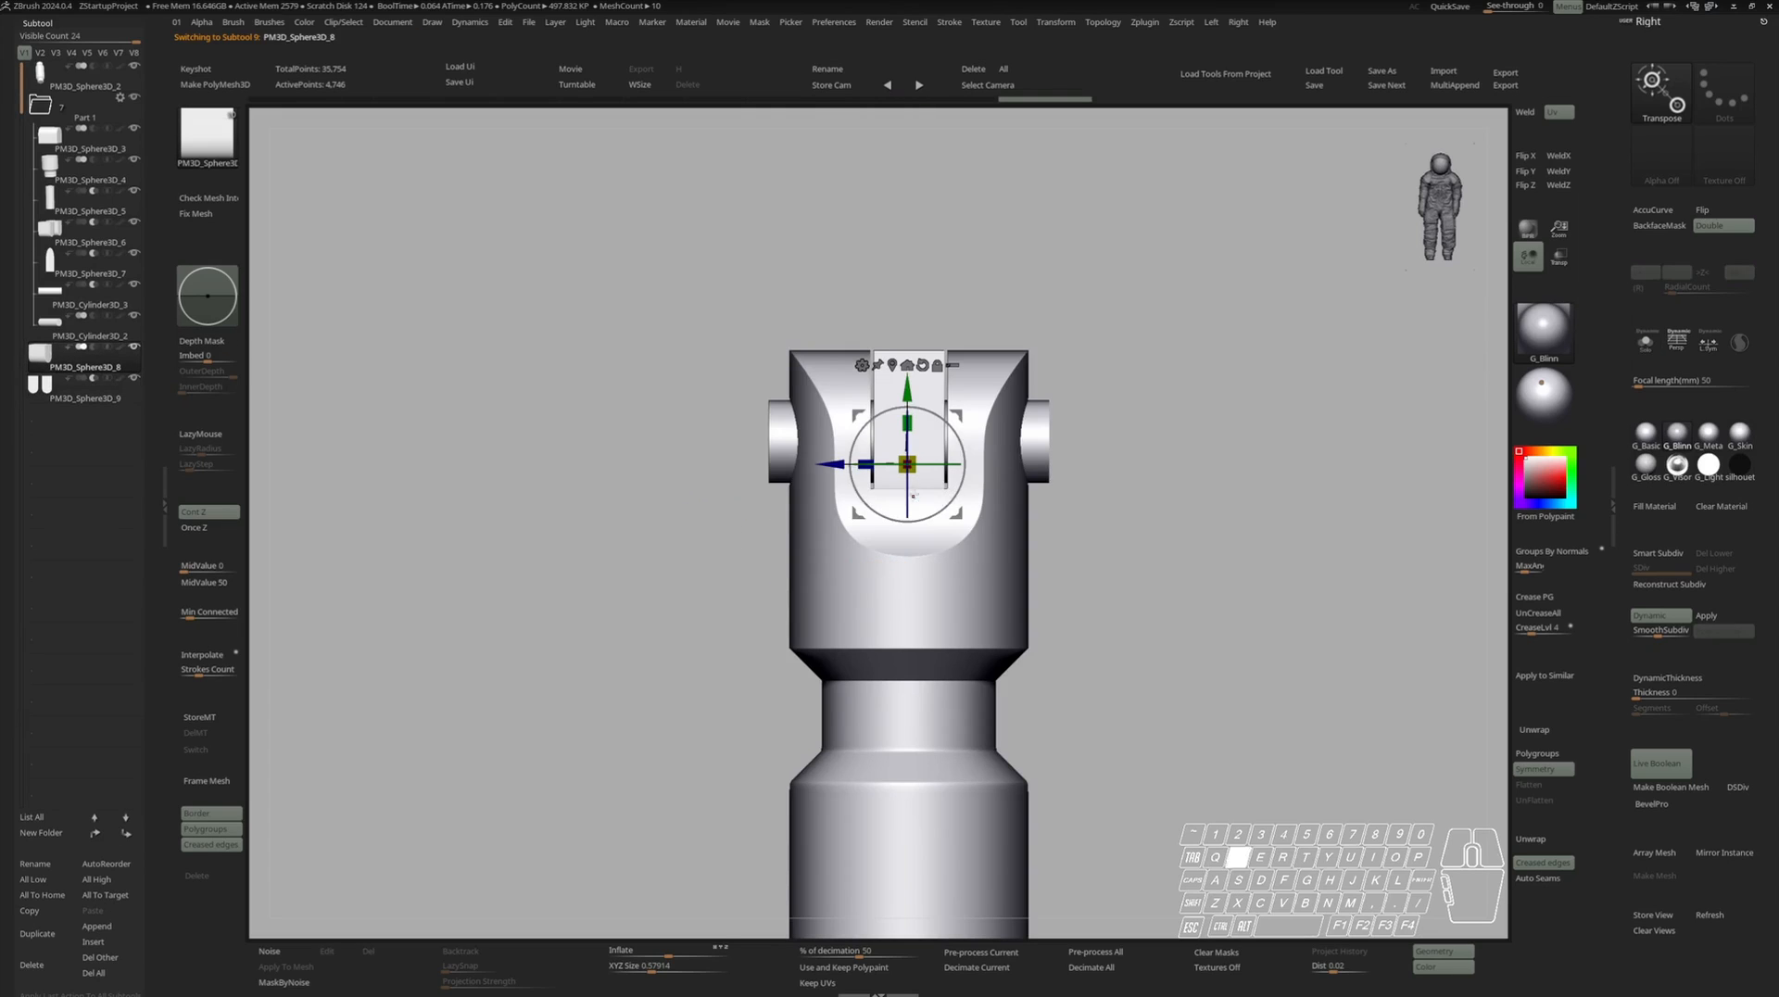
left_click_drag(920, 408, 927, 303)
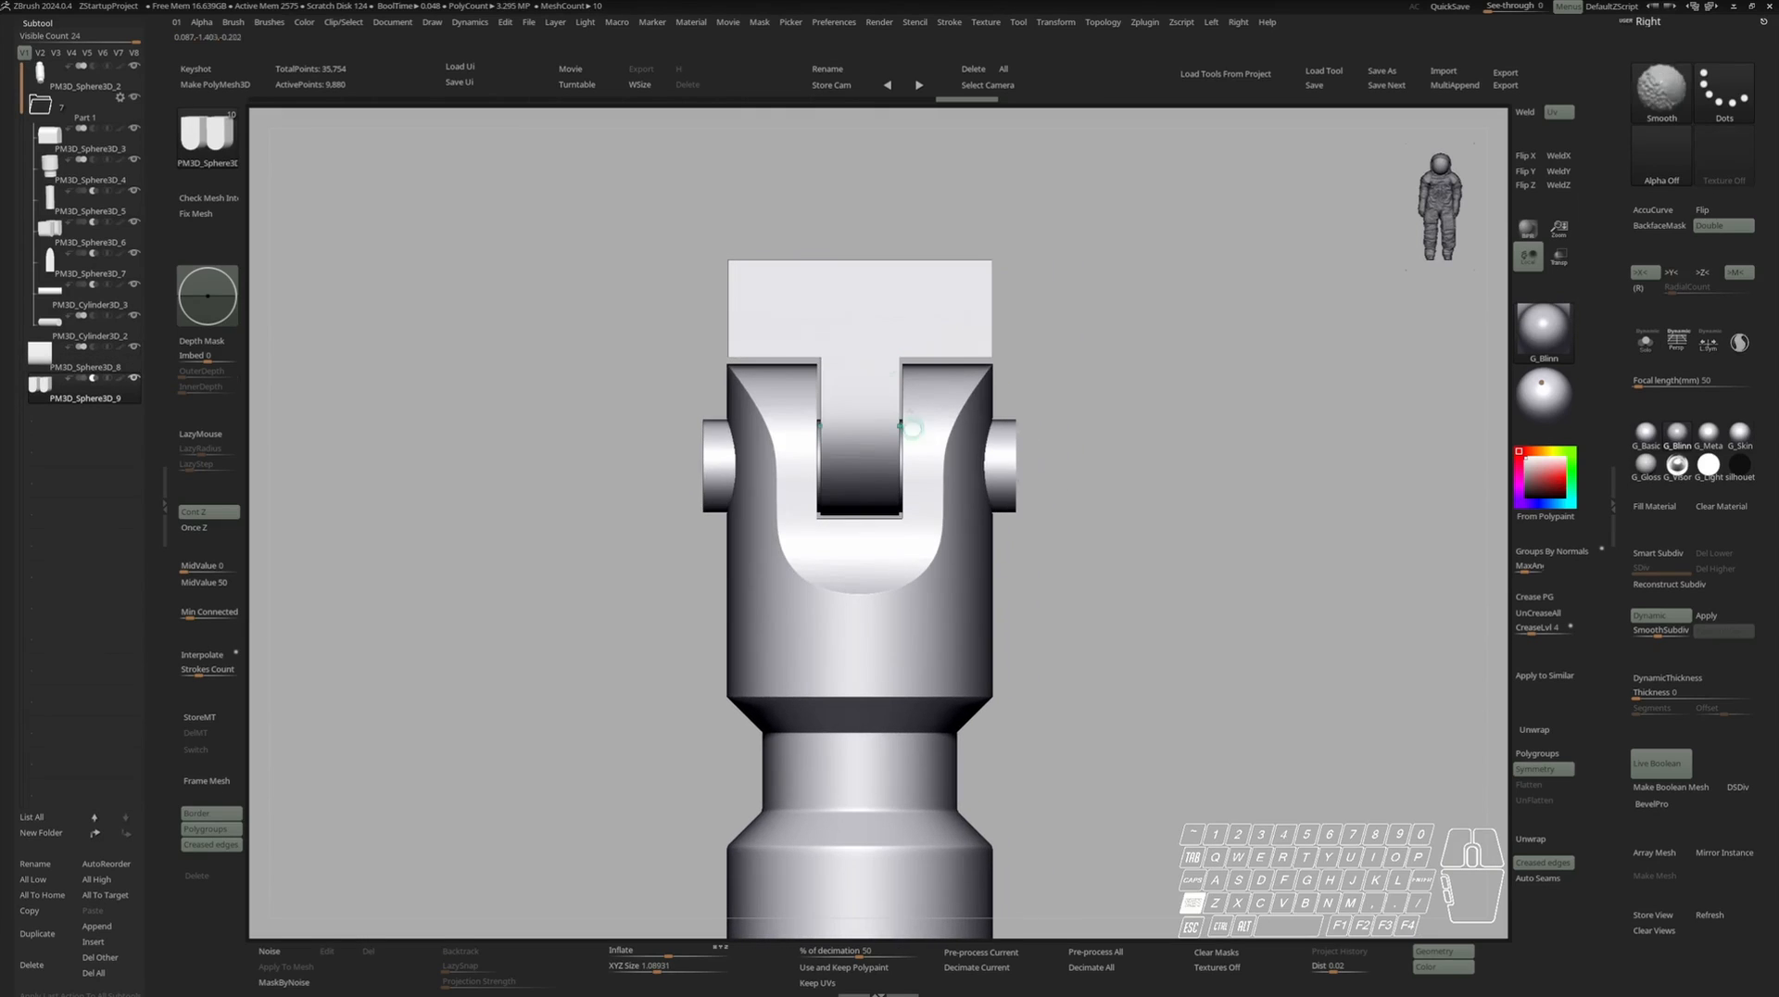
key("q")
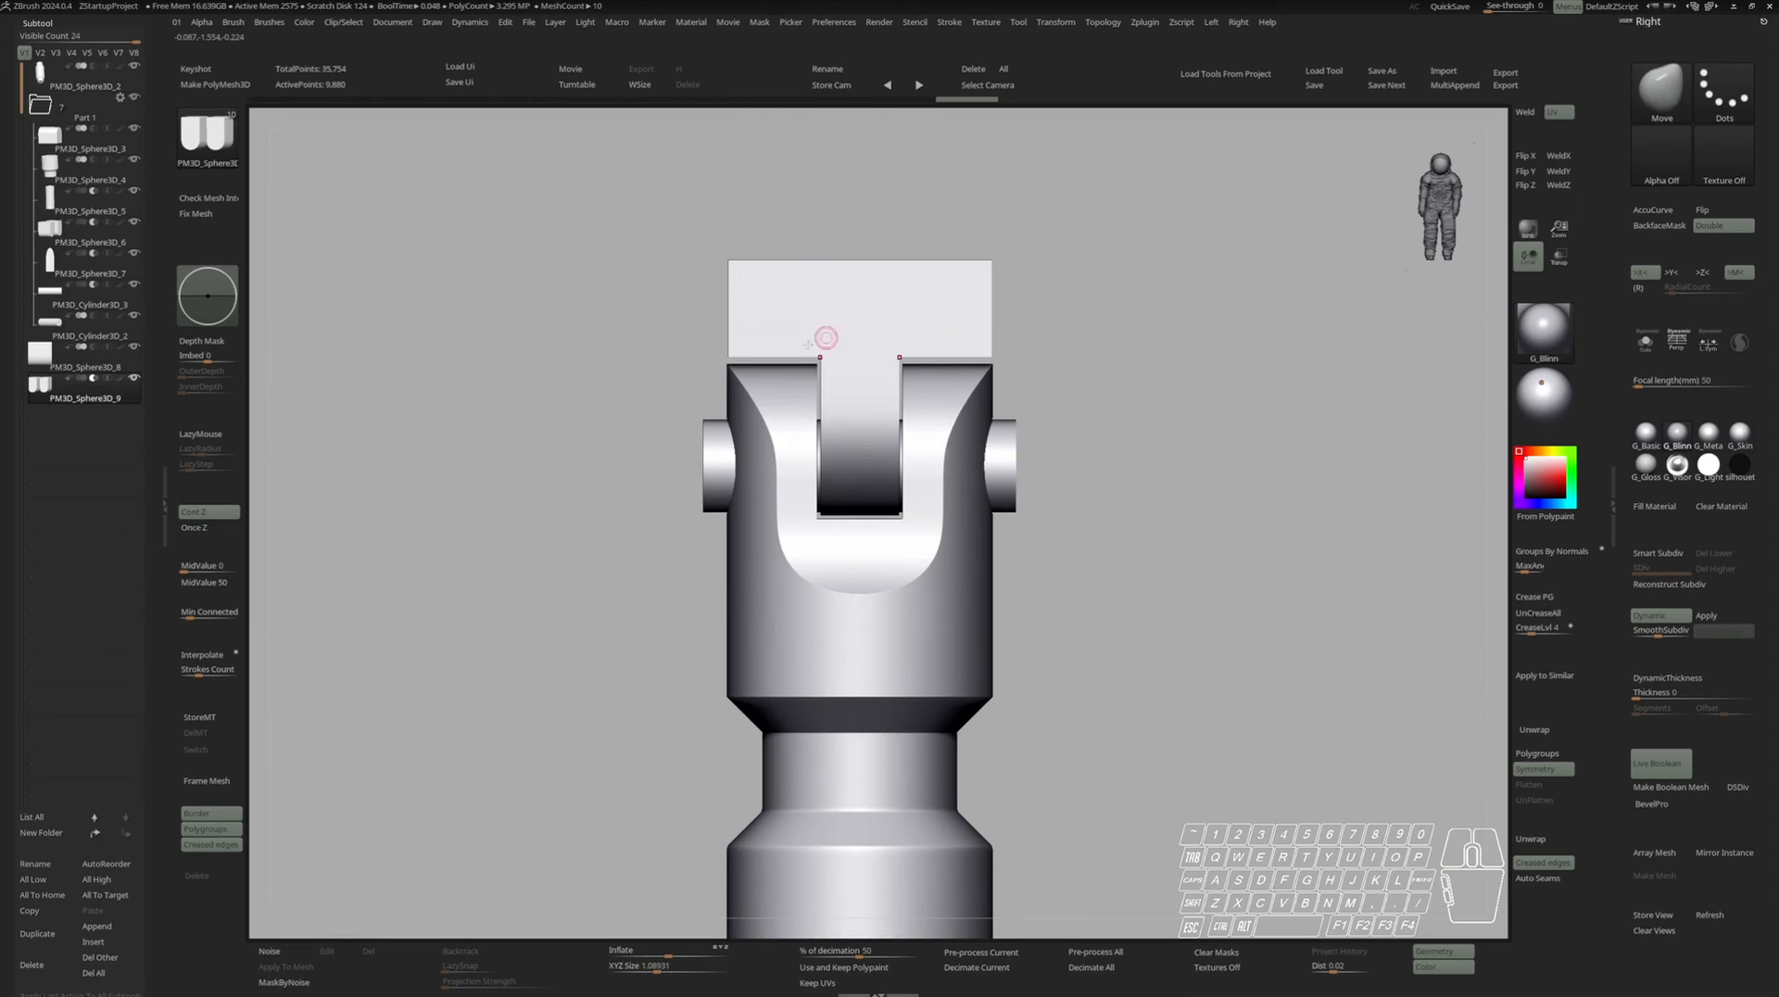
right_click_drag(875, 444, 893, 442, "alt")
key("w")
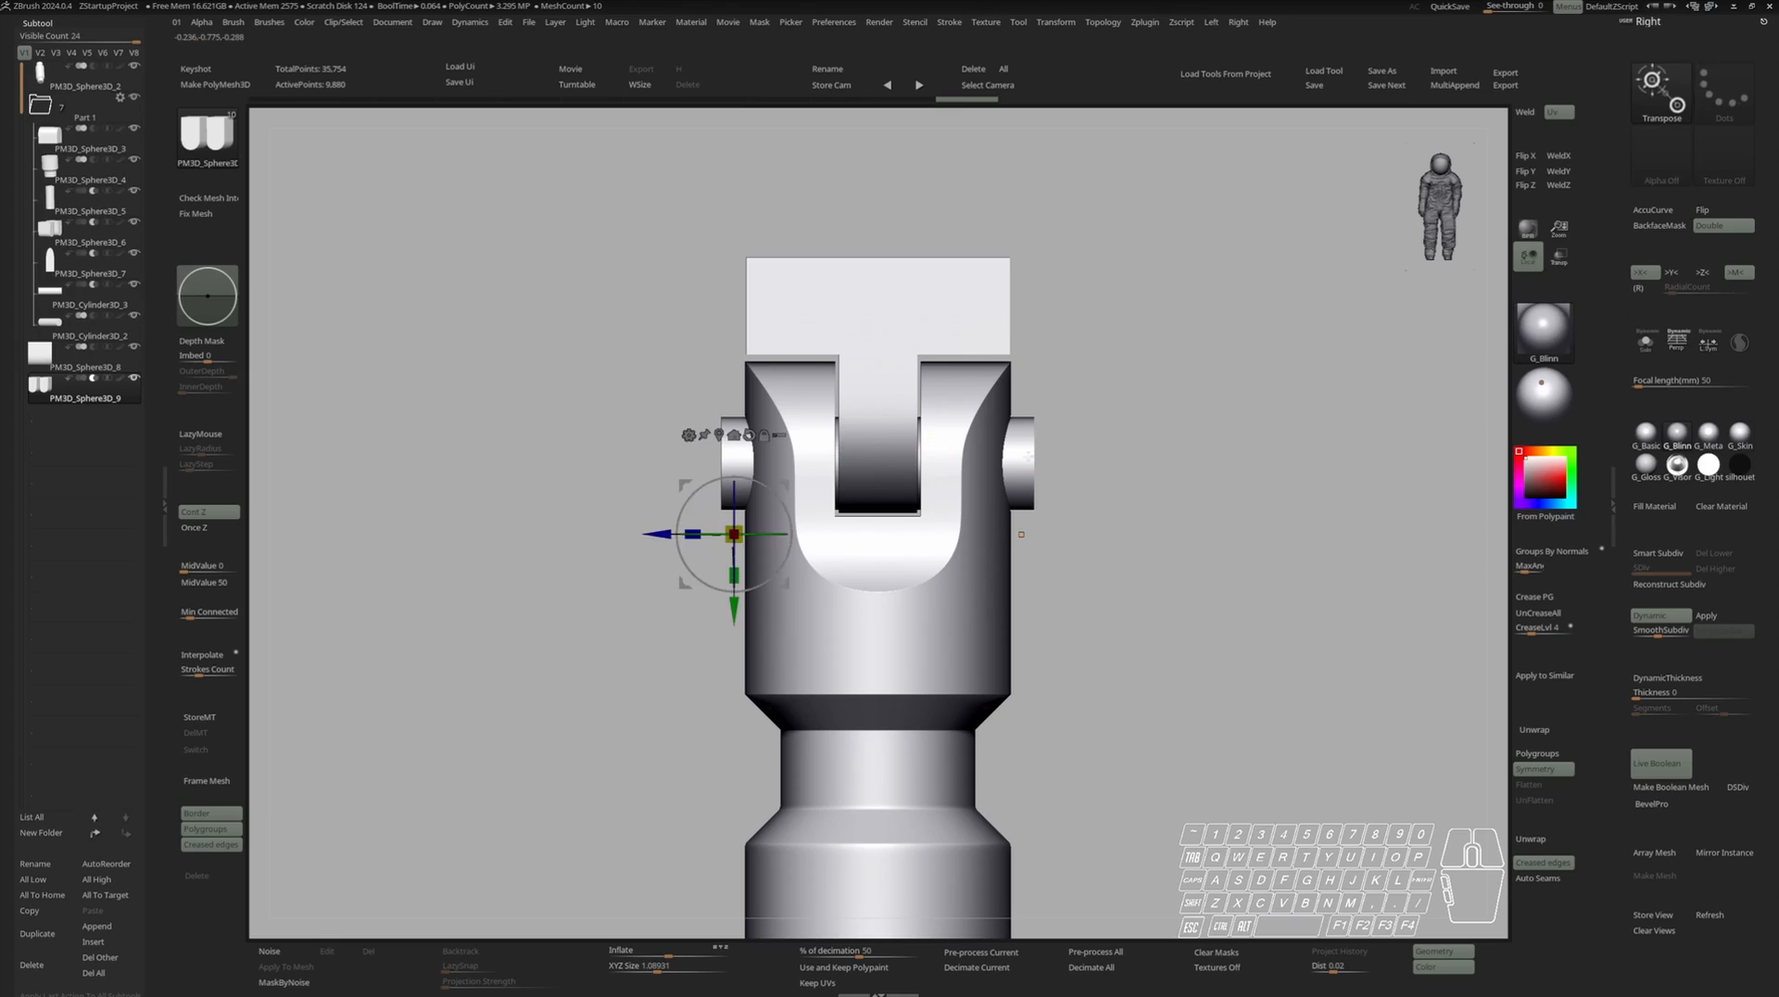
Slide the paired cutters PM3D_Sphere3D_9 symmetrically outward, and widen the slot cutter PM3D_Sphere3D_7 along X to match the thicker tongue.
left_click_drag(660, 534, 644, 534)
key("q")
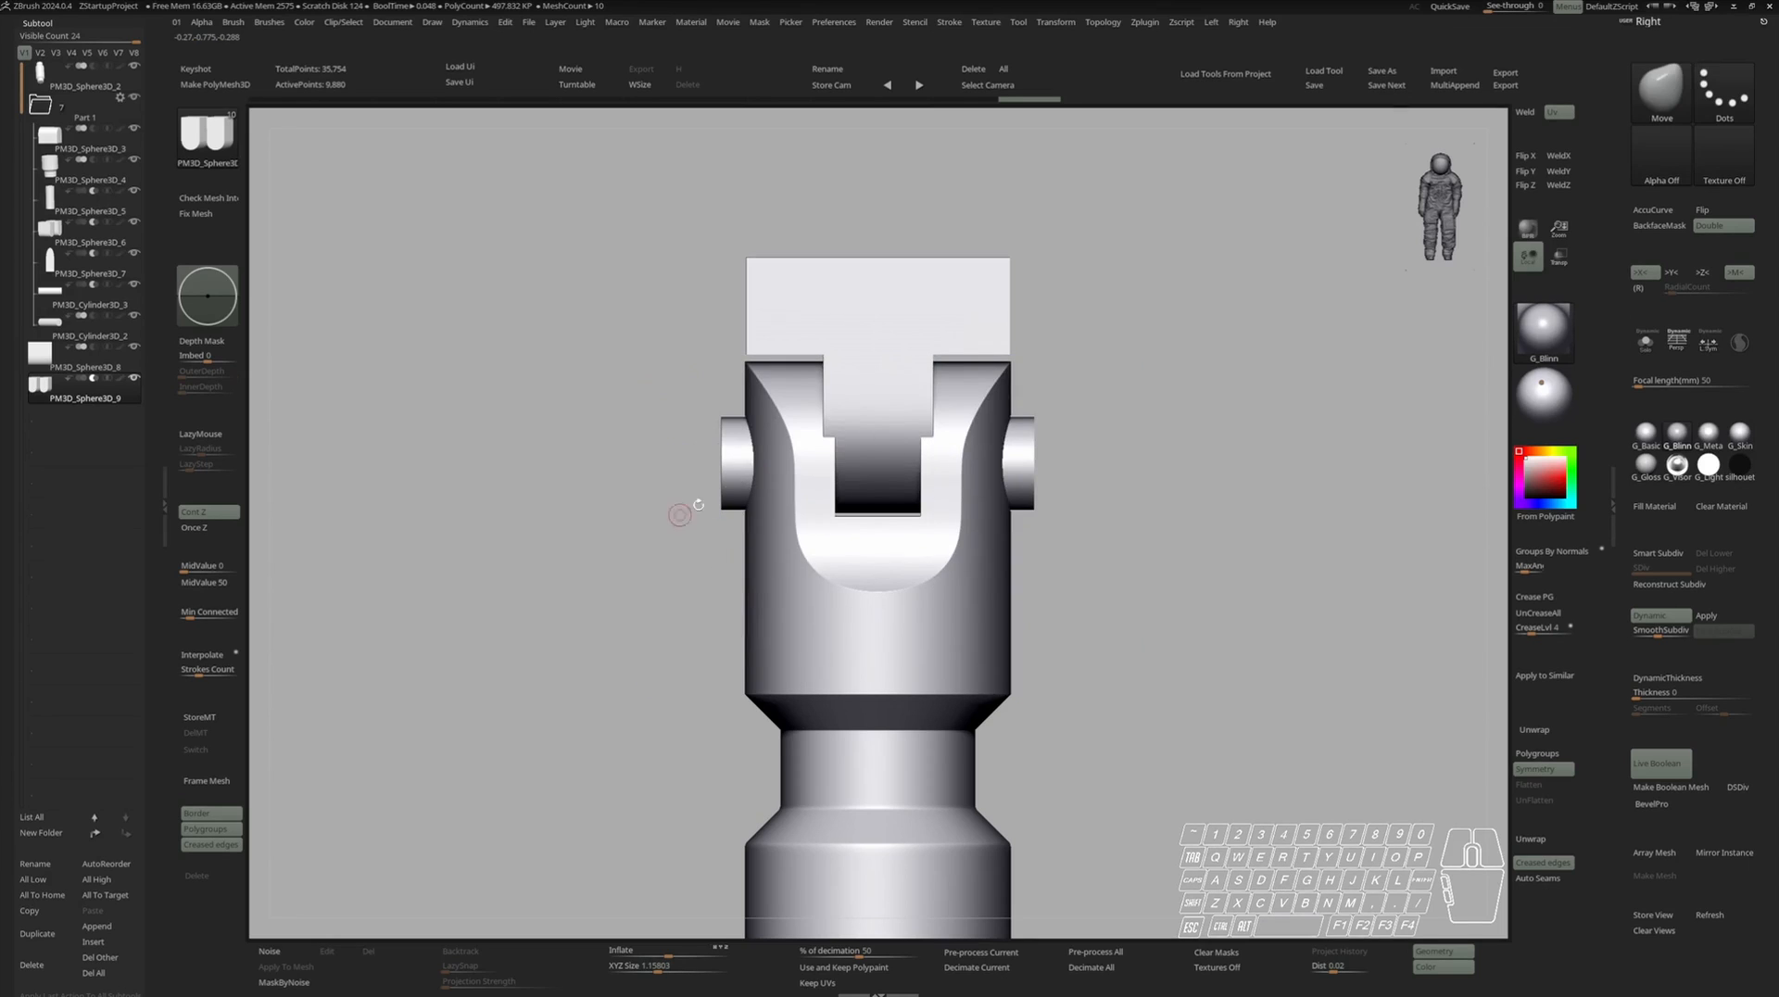
left_click(54, 267)
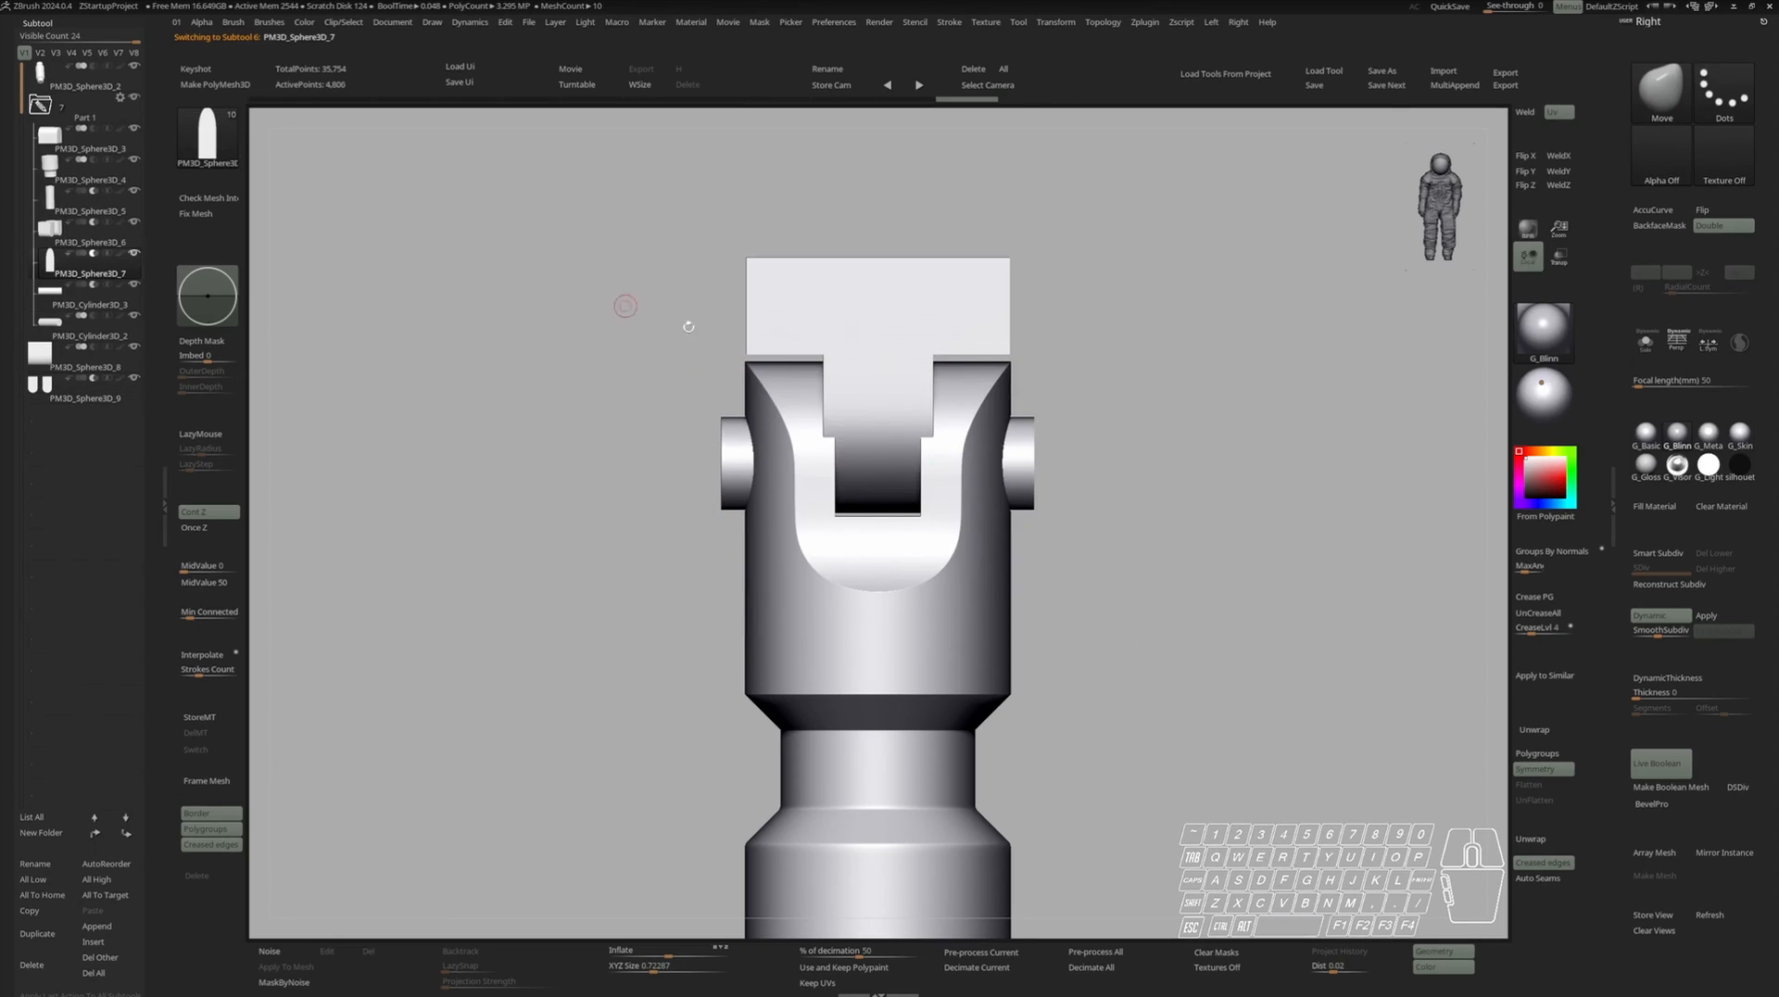
key("w")
left_click_drag(922, 548, 921, 548)
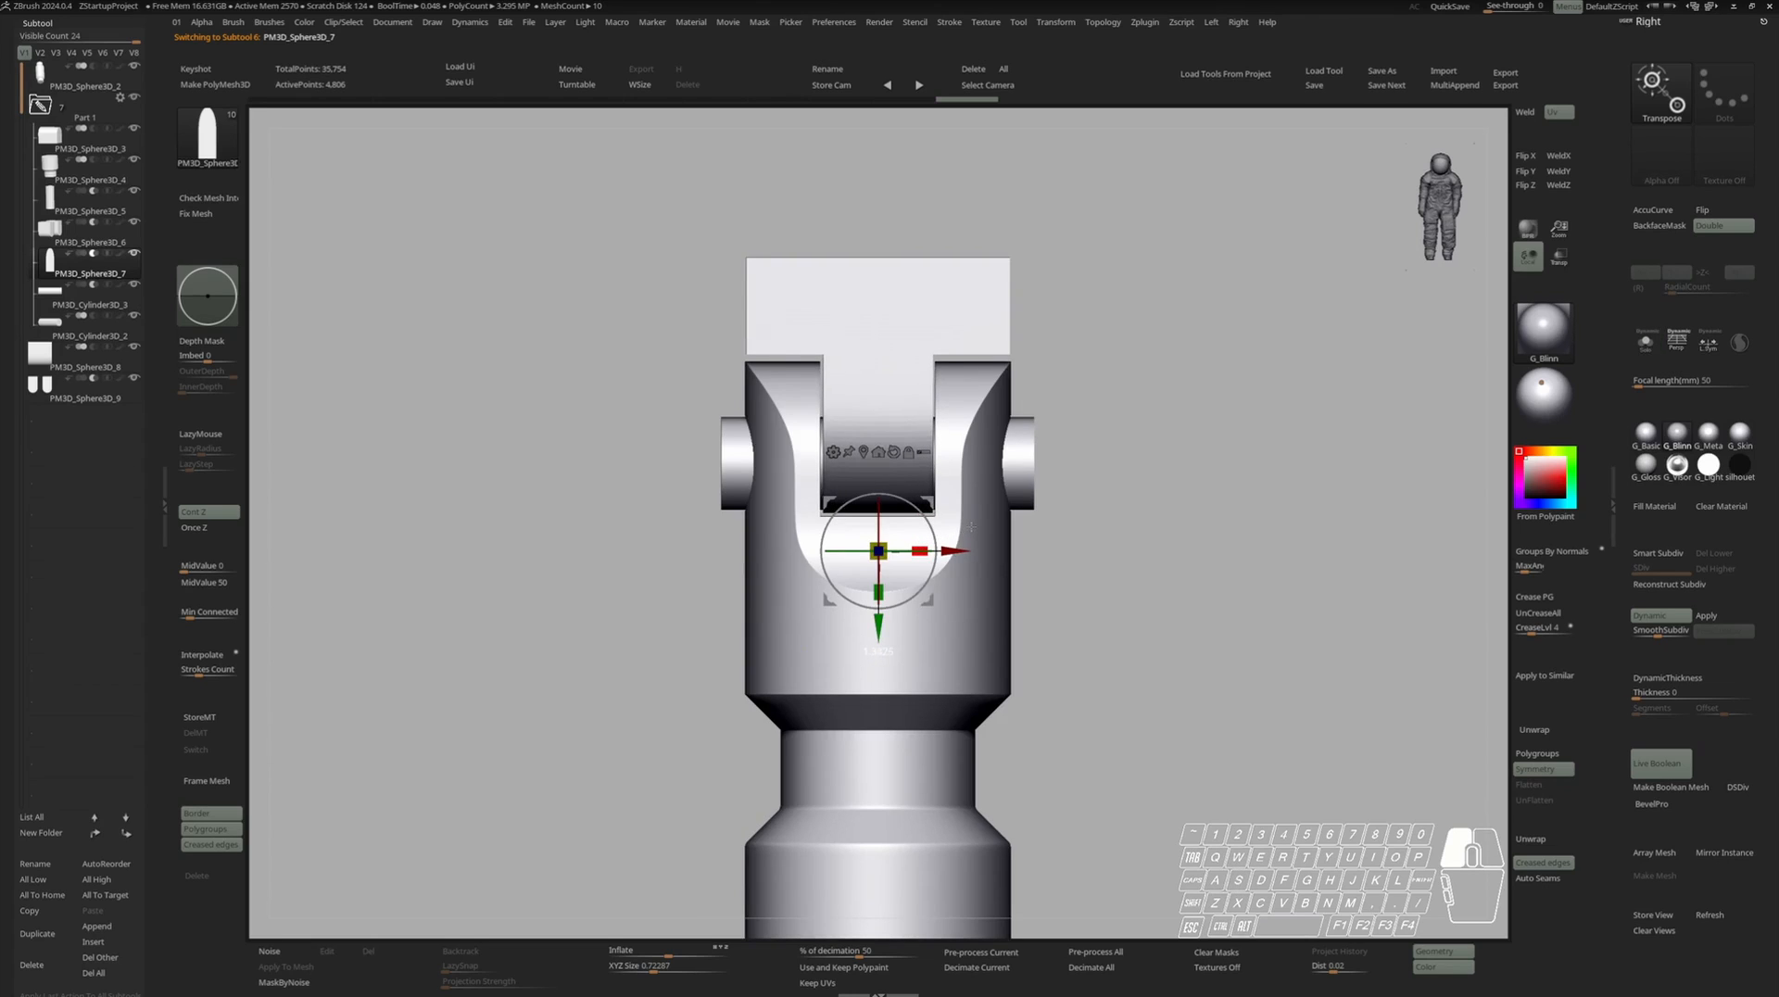
left_click_drag(955, 524, 956, 523)
key("q")
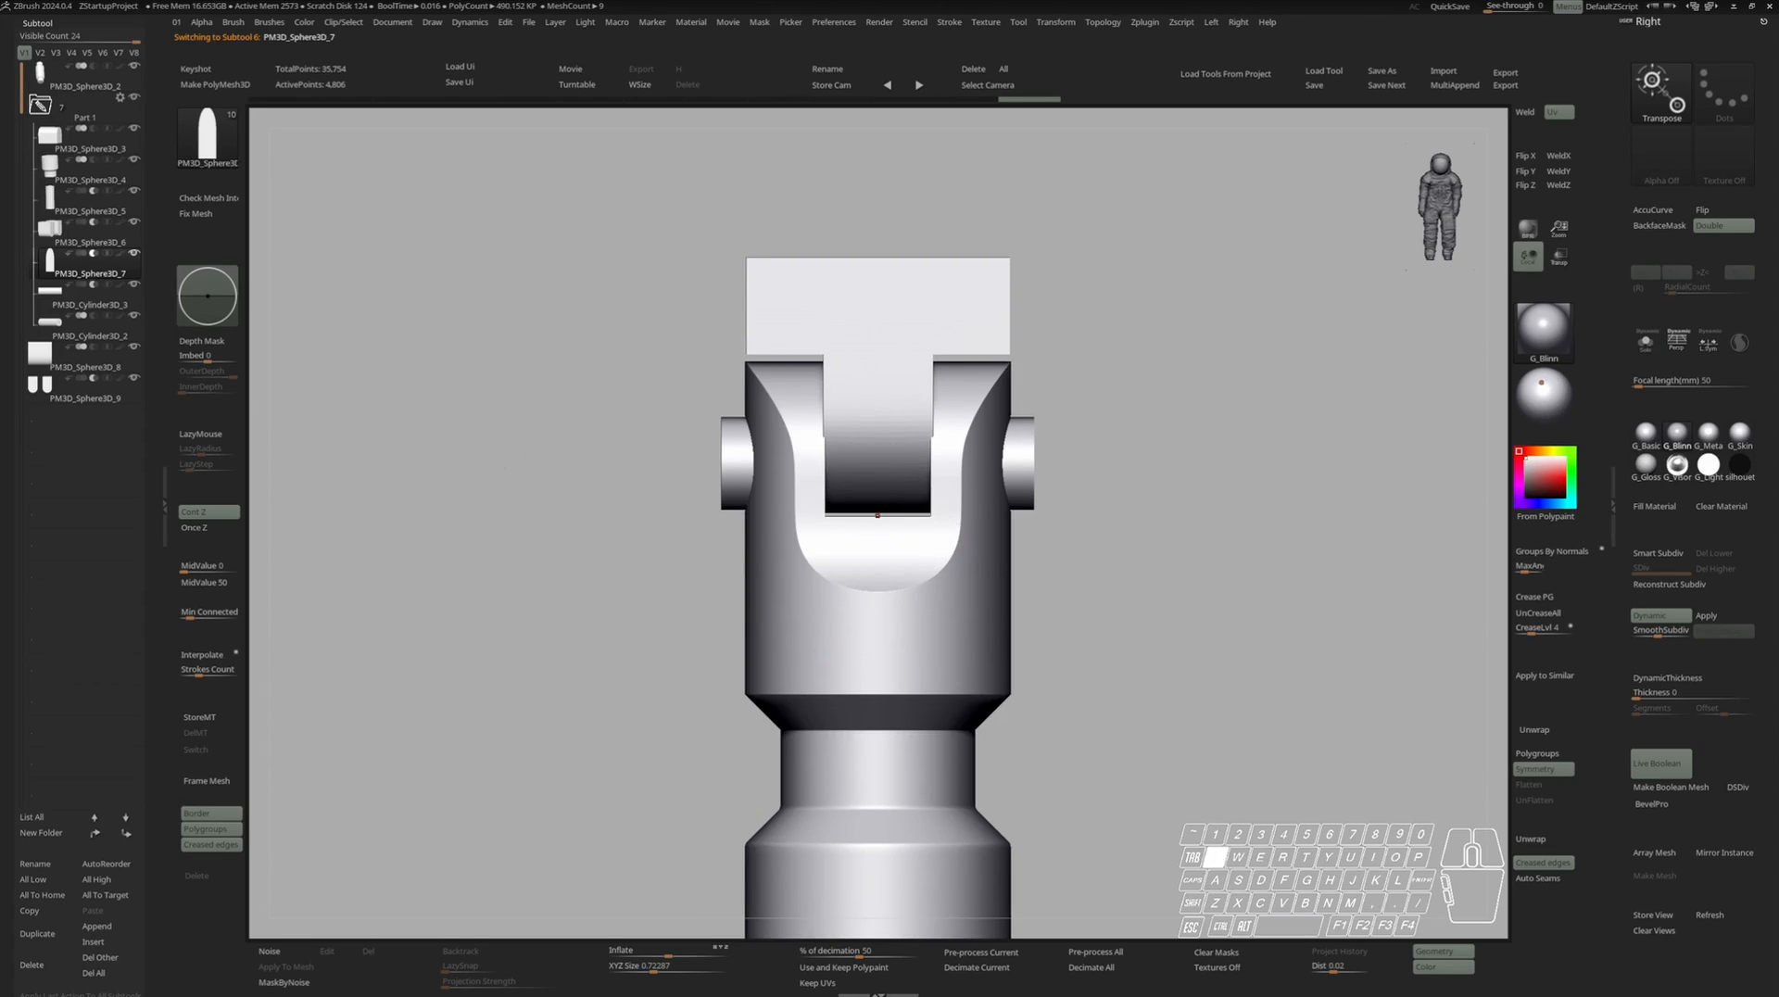
Move the cutter pair PM3D_Sphere3D_9 slightly back inward so the tongue fits the widened slot.
left_click(57, 390)
key("w")
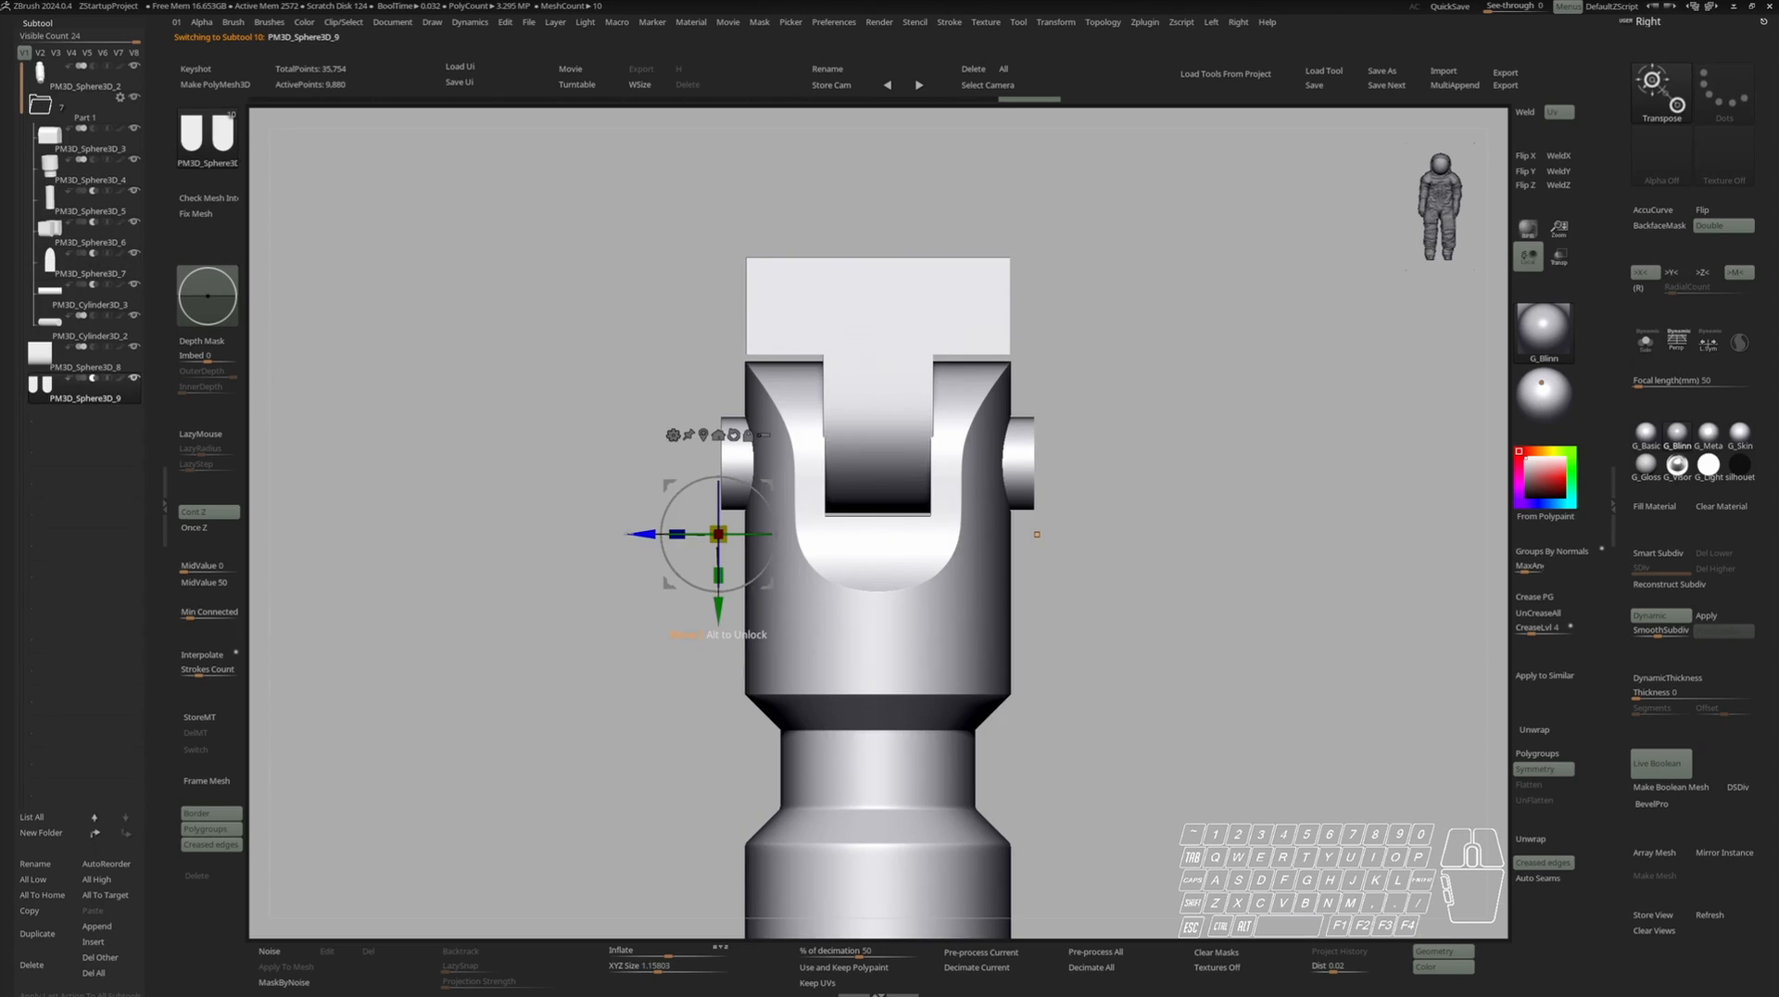
left_click_drag(634, 531, 639, 531)
key("q")
mouse_move(955, 440)
right_mouse_down("ctrl")
mouse_move(1006, 394)
mouse_move(968, 408)
right_mouse_up("ctrl")
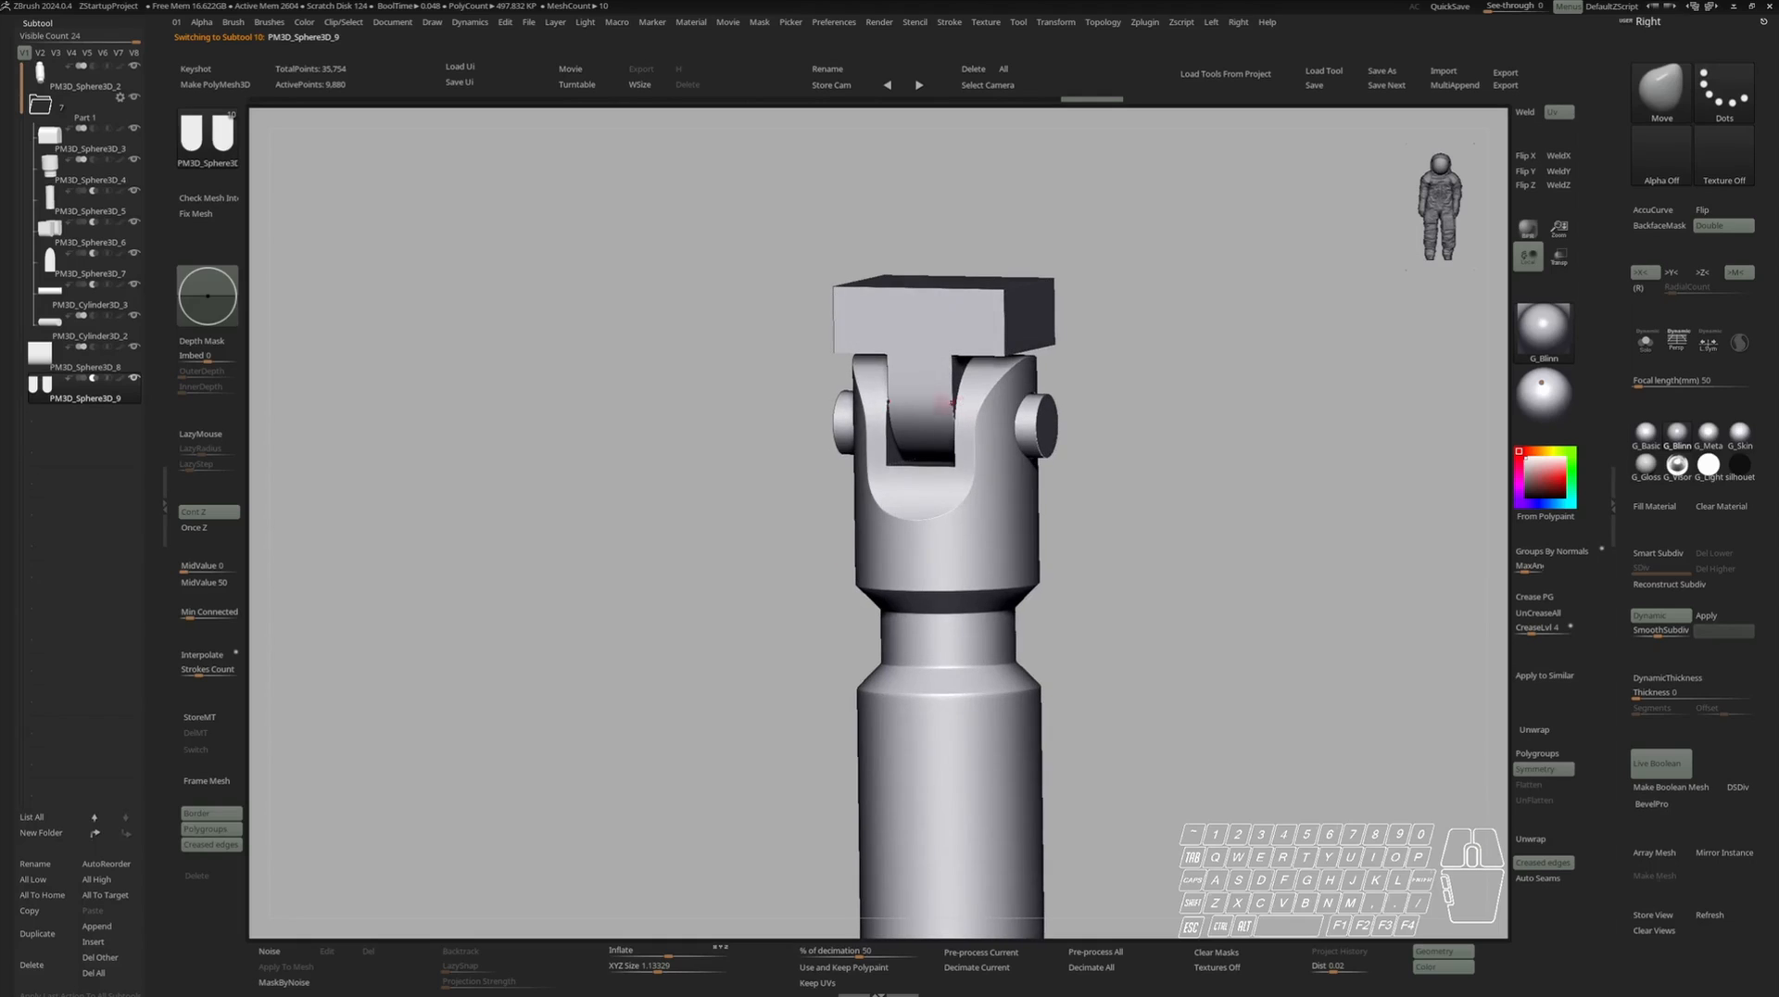
Collapse the Part 1 folder, select the tongue block PM3D_Sphere3D_8 and check its polyframe.
left_click(41, 105)
left_click(67, 142)
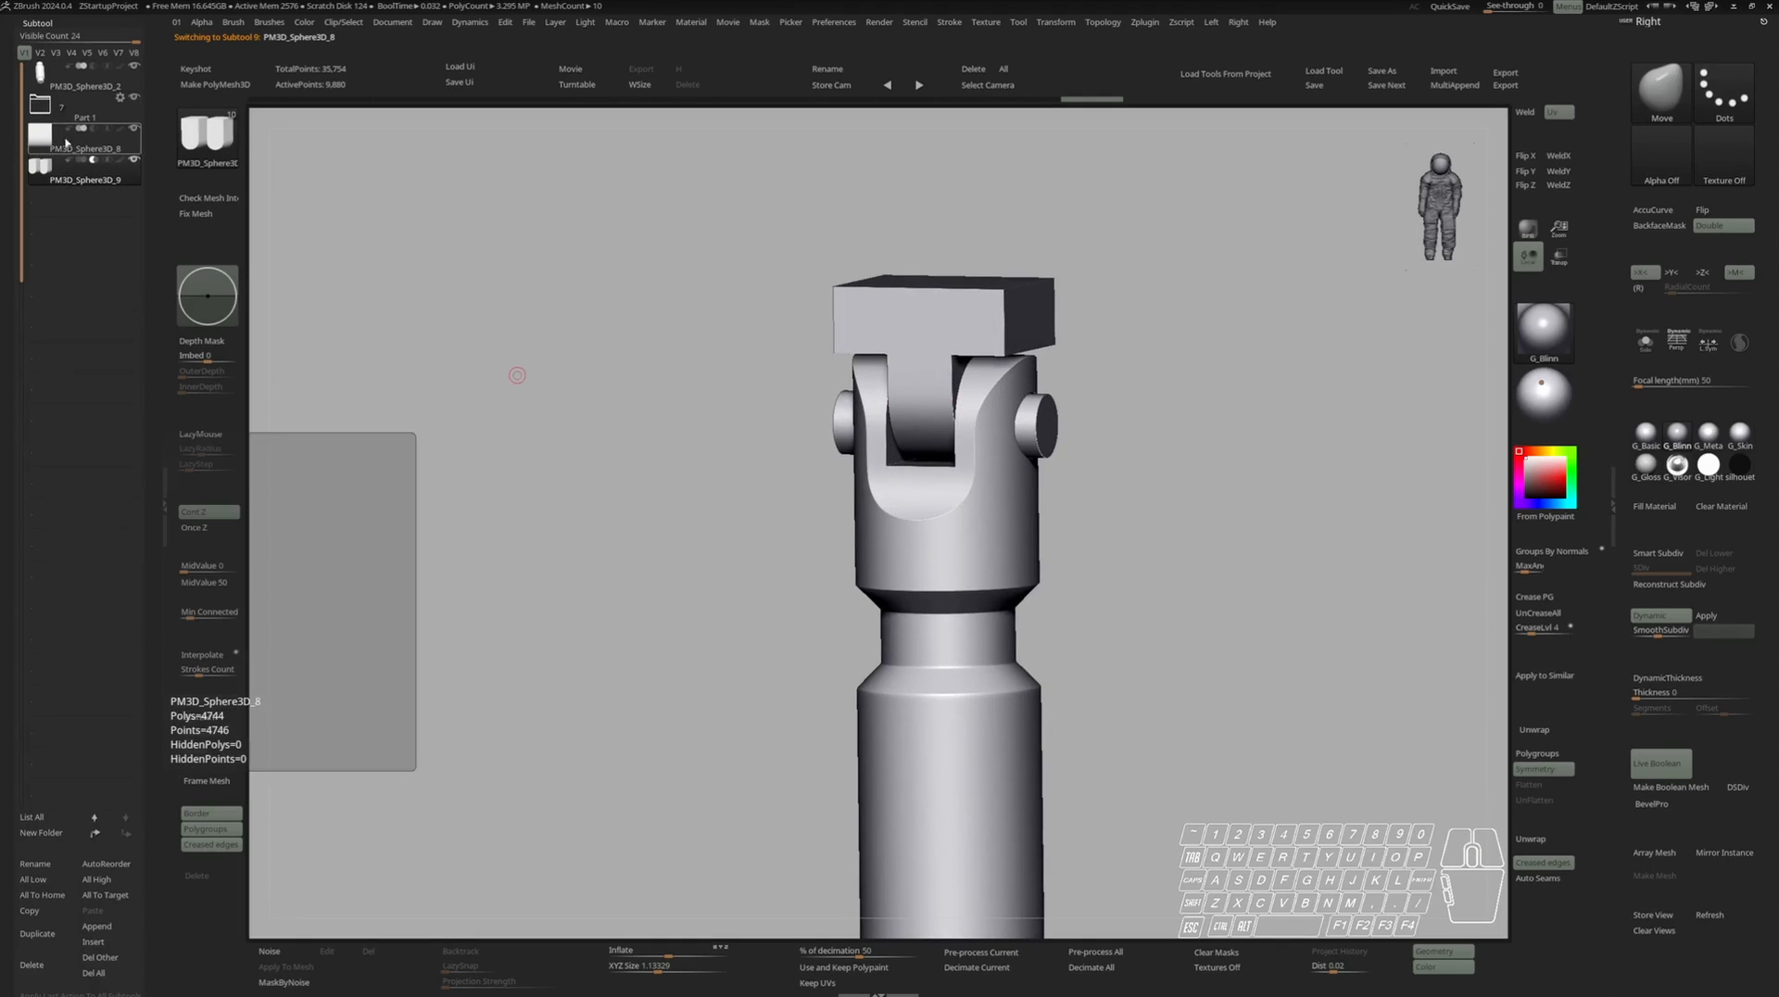
key("s")
key("shift+f")
key("shift+f")
key("s")
right_click_drag(971, 295, 972, 362, "ctrl")
key("shift+f")
key("shift+f")
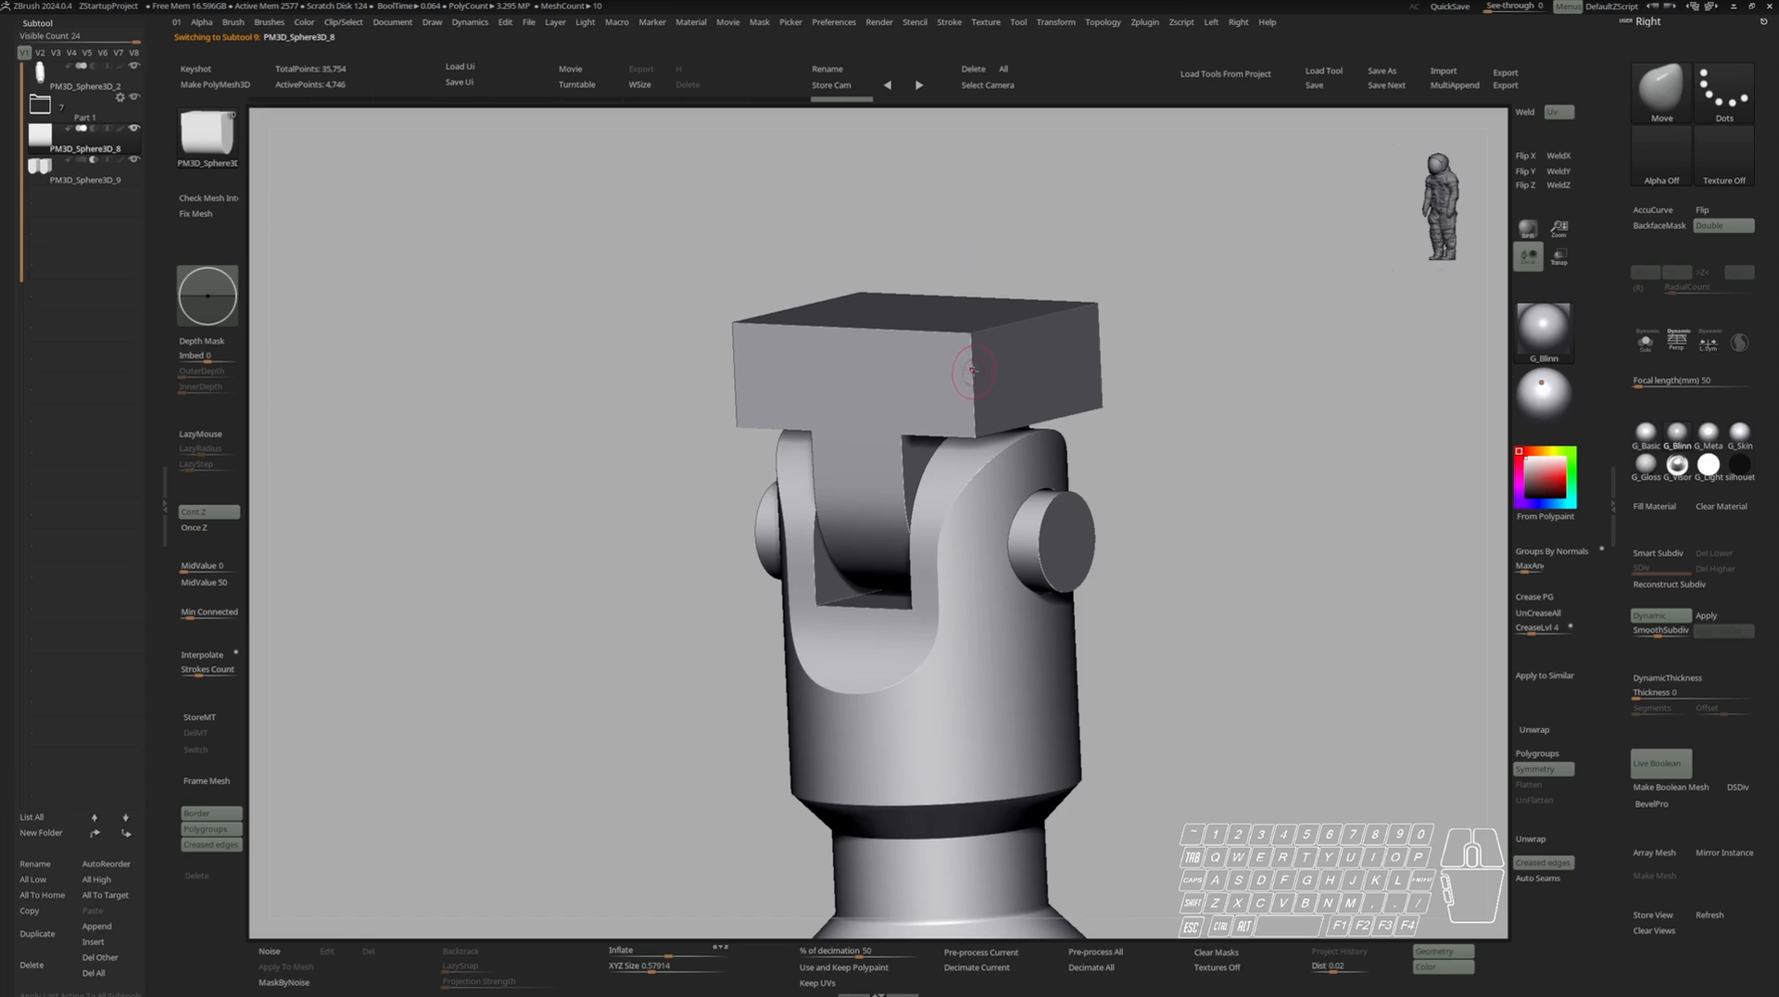
Choose the BevelArc brush and adjust its size for rounding the block's vertical corner edge.
key("b")
key("Escape")
key("b")
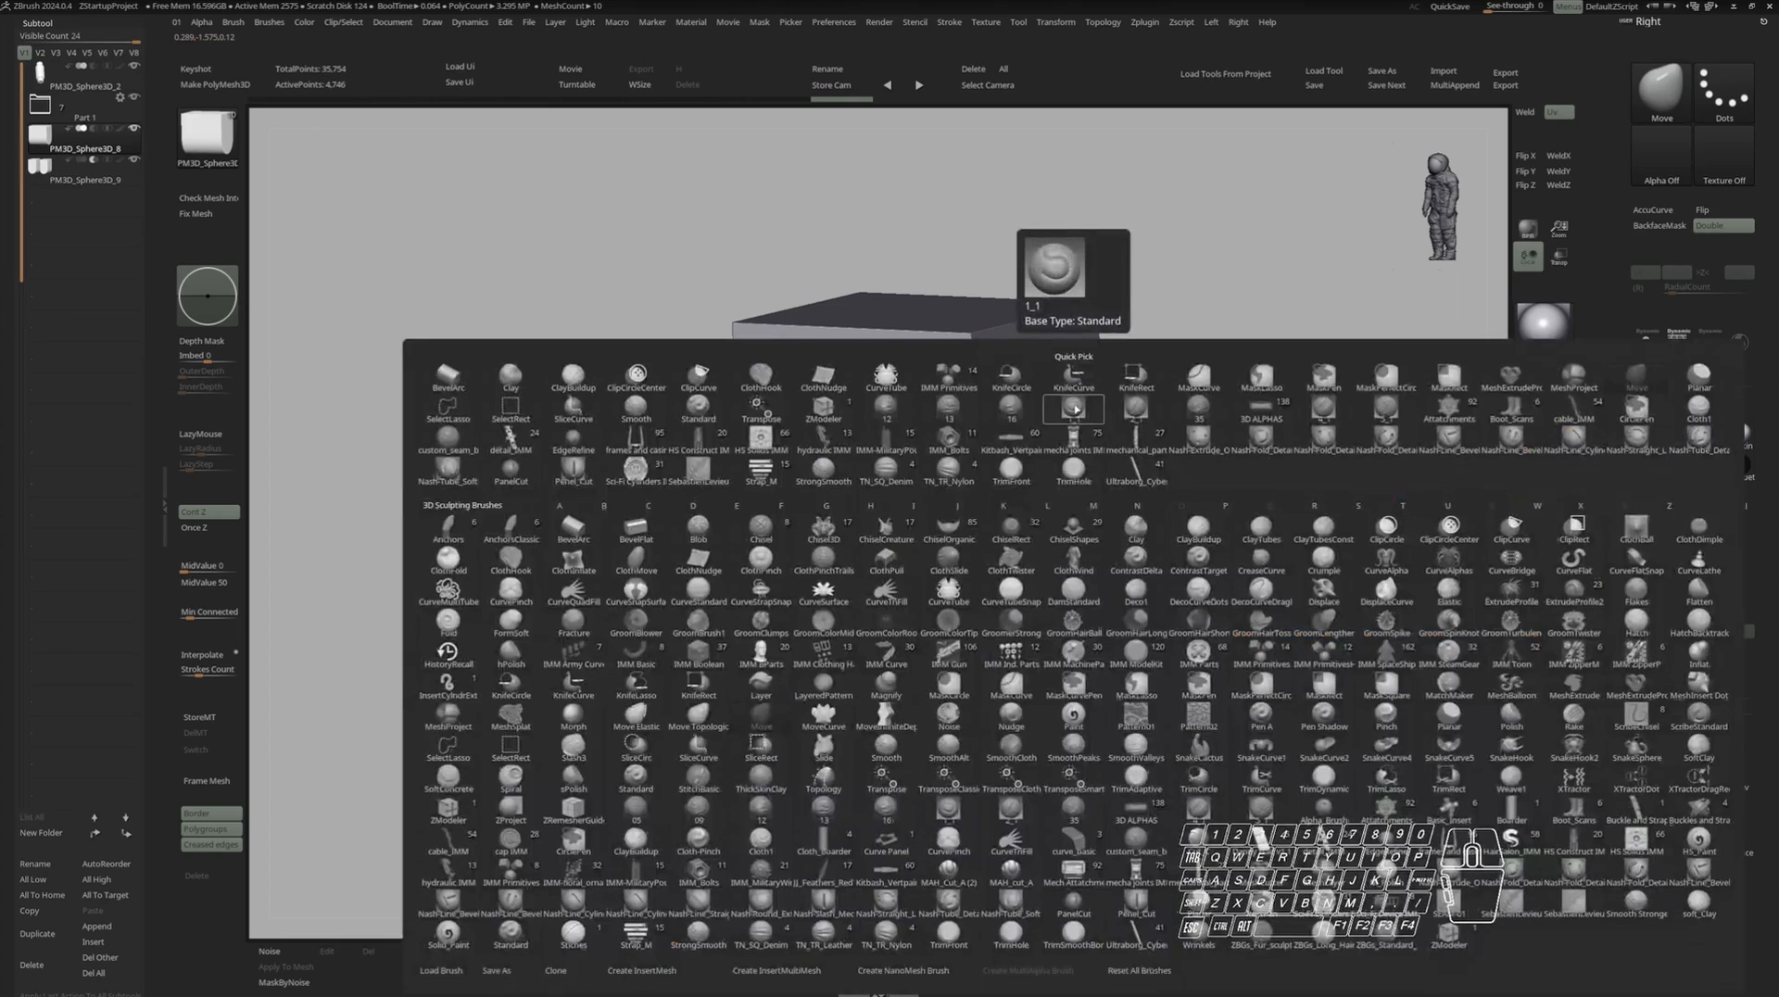
key("b")
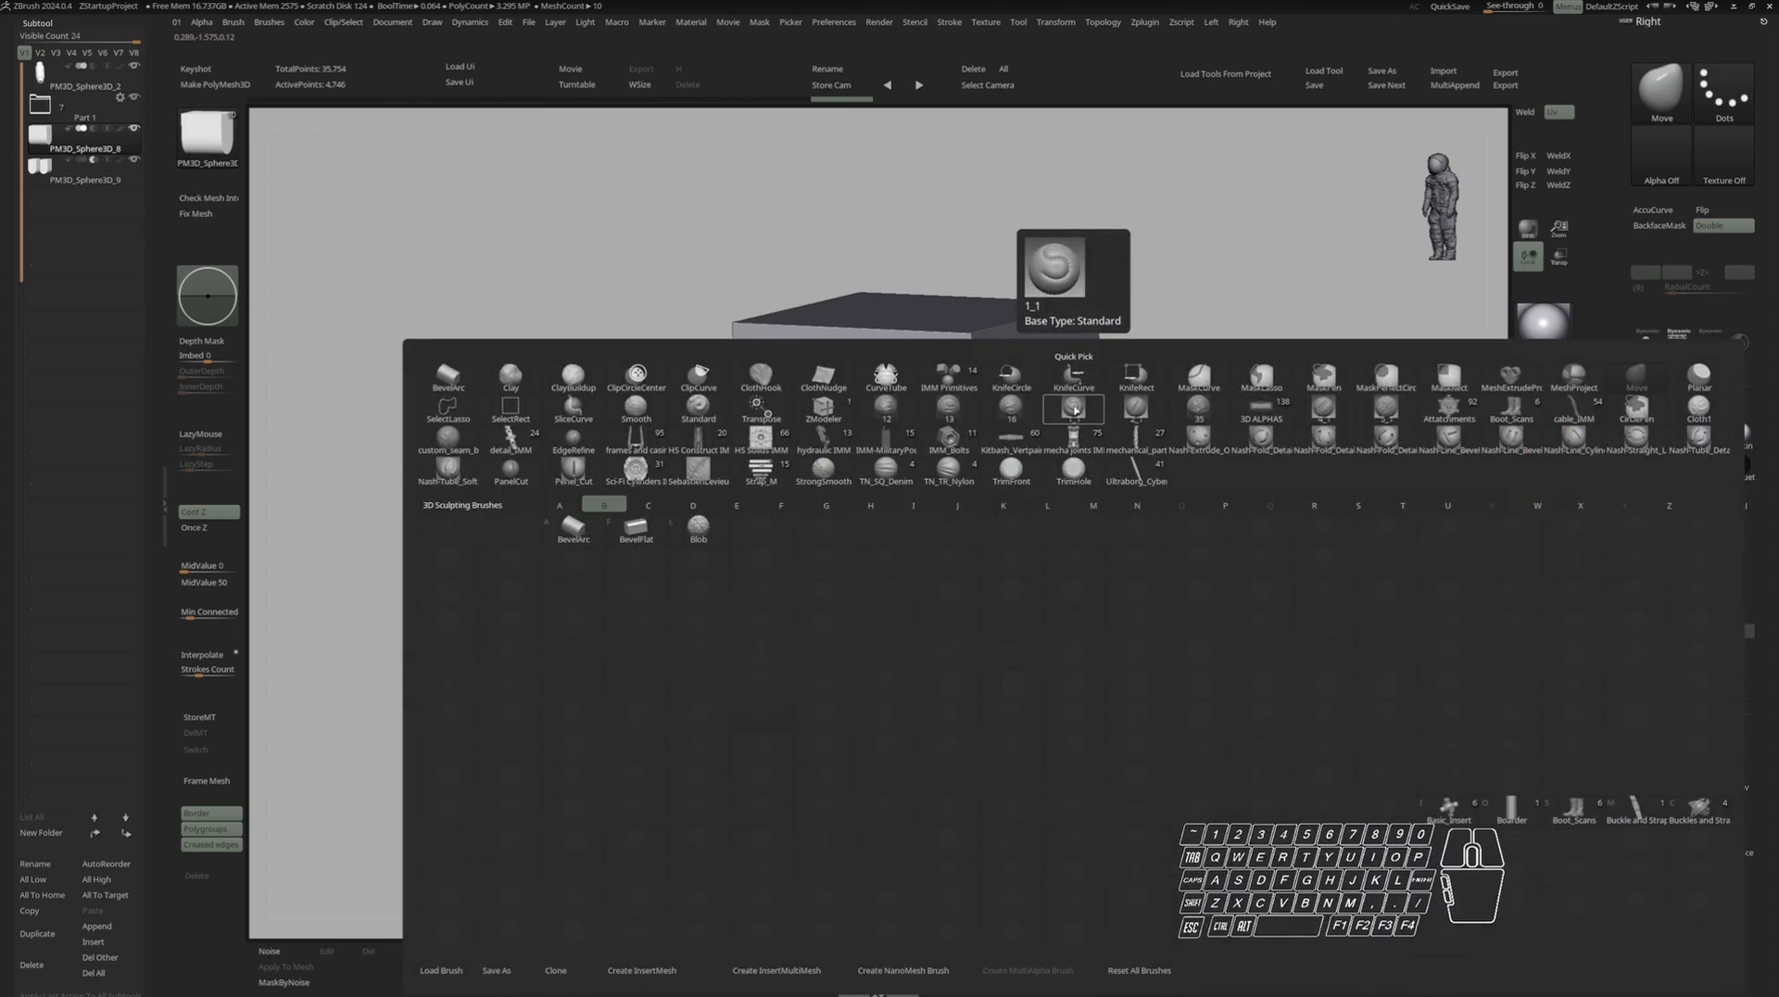
left_click(575, 530)
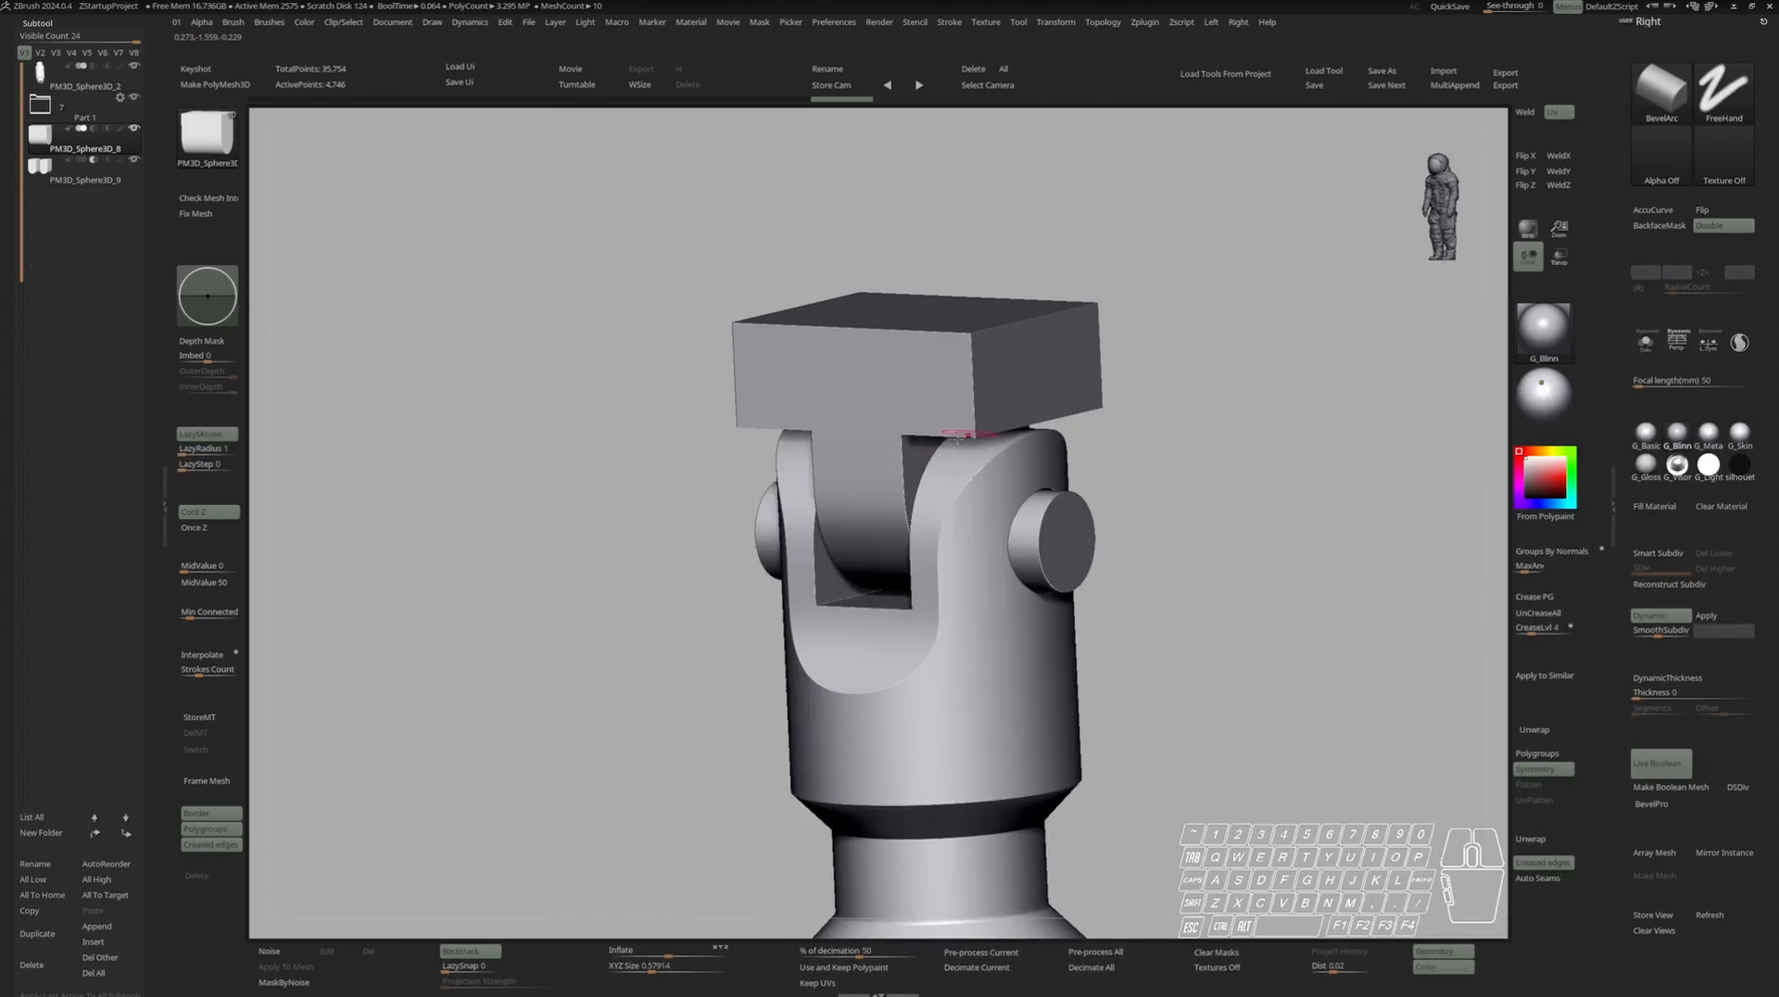
right_click(940, 445)
right_click_drag(973, 400, 951, 446, "alt")
key("space")
key("s")
key("space")
left_click_drag(949, 446, 954, 446)
right_click_drag(951, 417, 932, 428)
key("s")
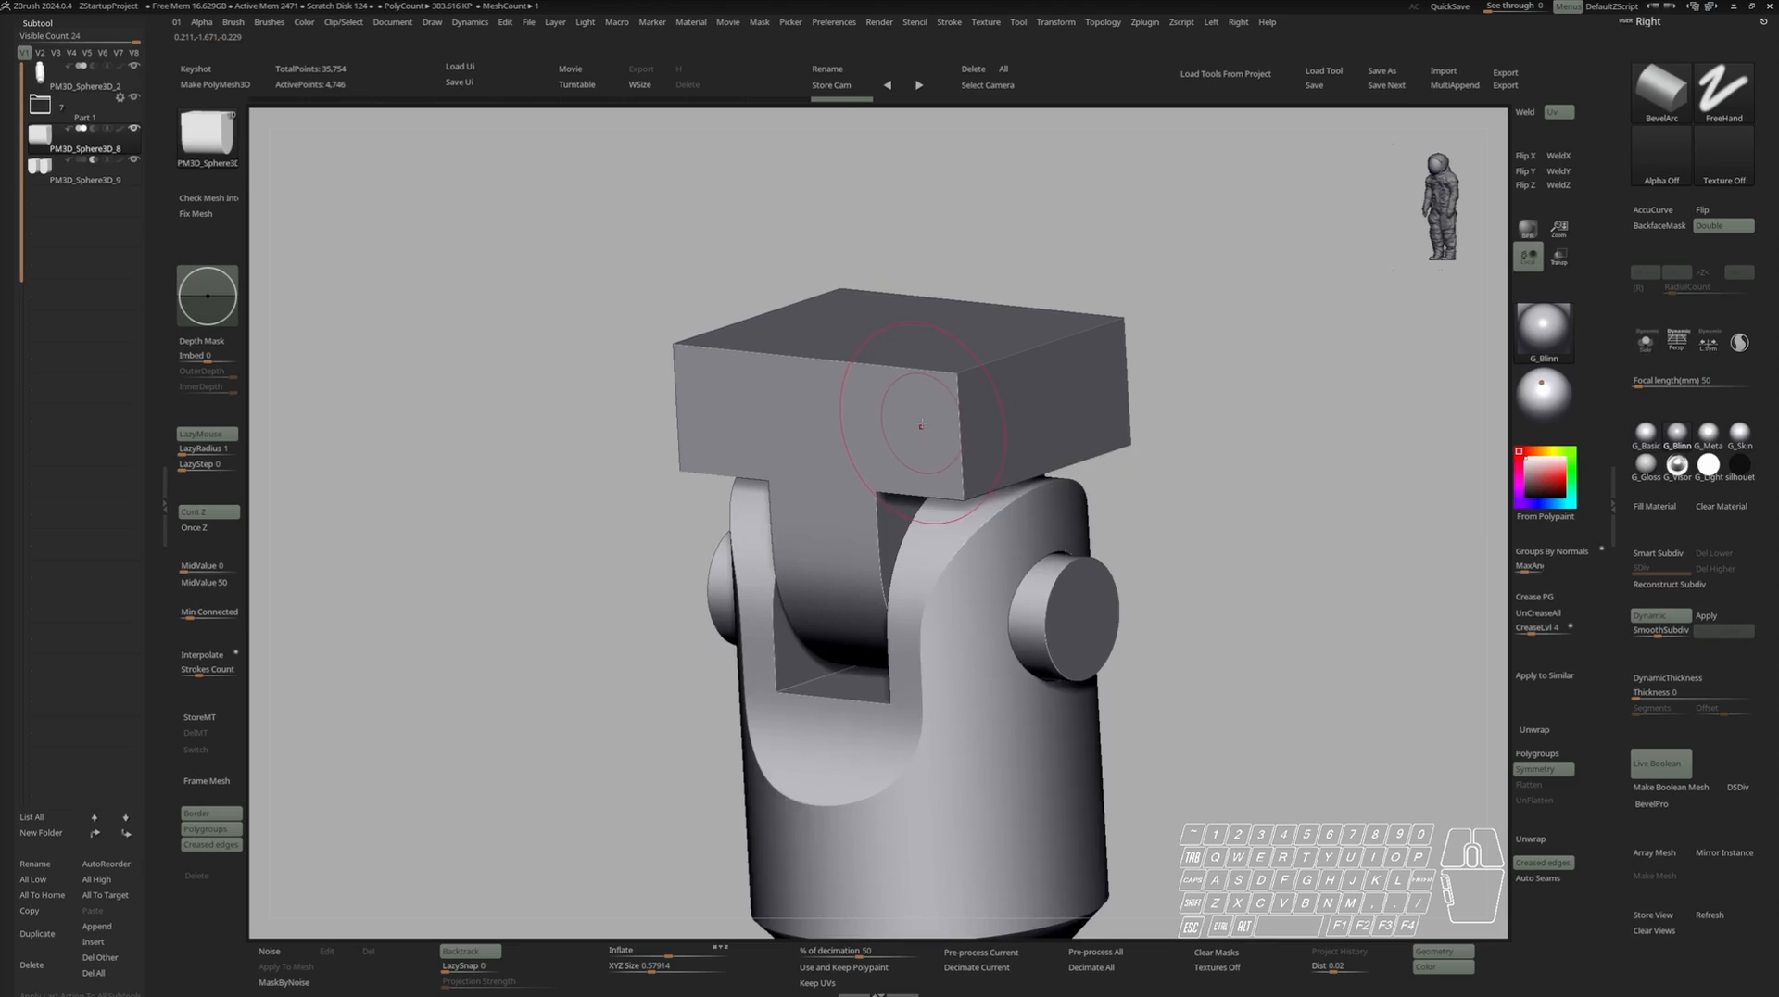
Try a BevelArc stroke on the block's front vertical edge, and undo it.
left_click_drag(921, 427, 977, 425)
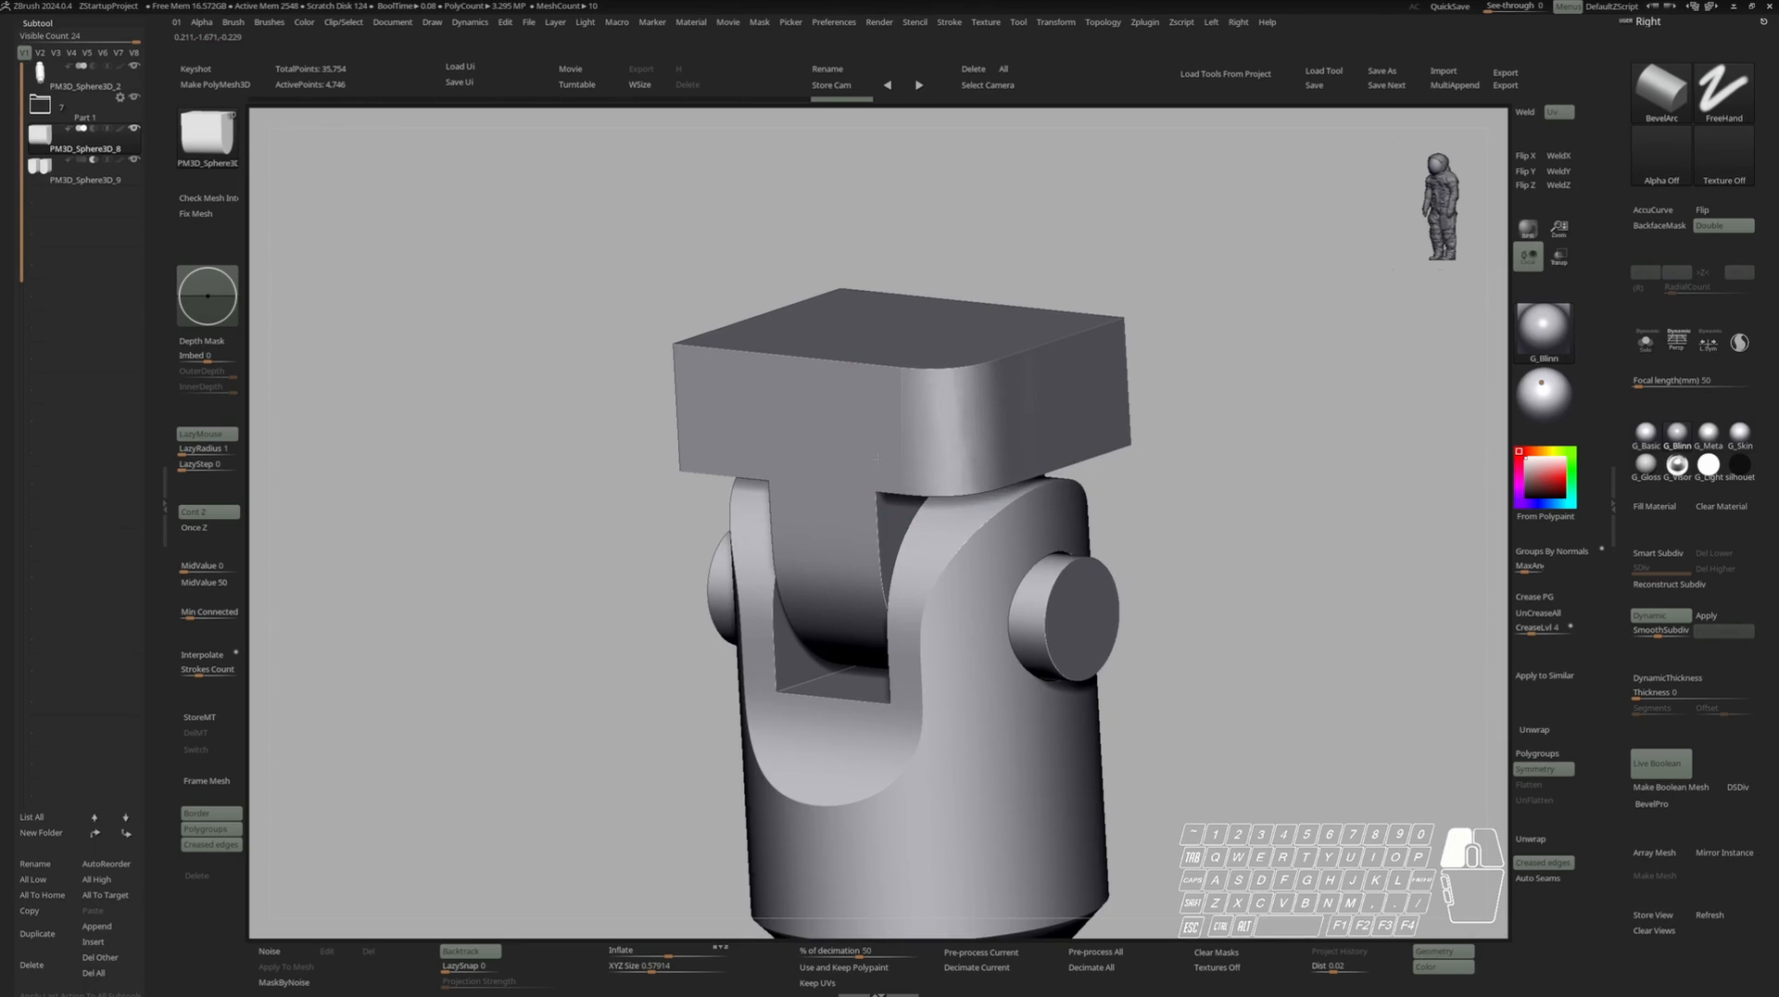
left_click_drag(908, 503, 907, 504)
key("ctrl+z")
Isolate the tongue block and adjust the BevelArc brush's tablet pressure curve for ZIntensity.
right_click_drag(965, 417, 982, 400)
key("space")
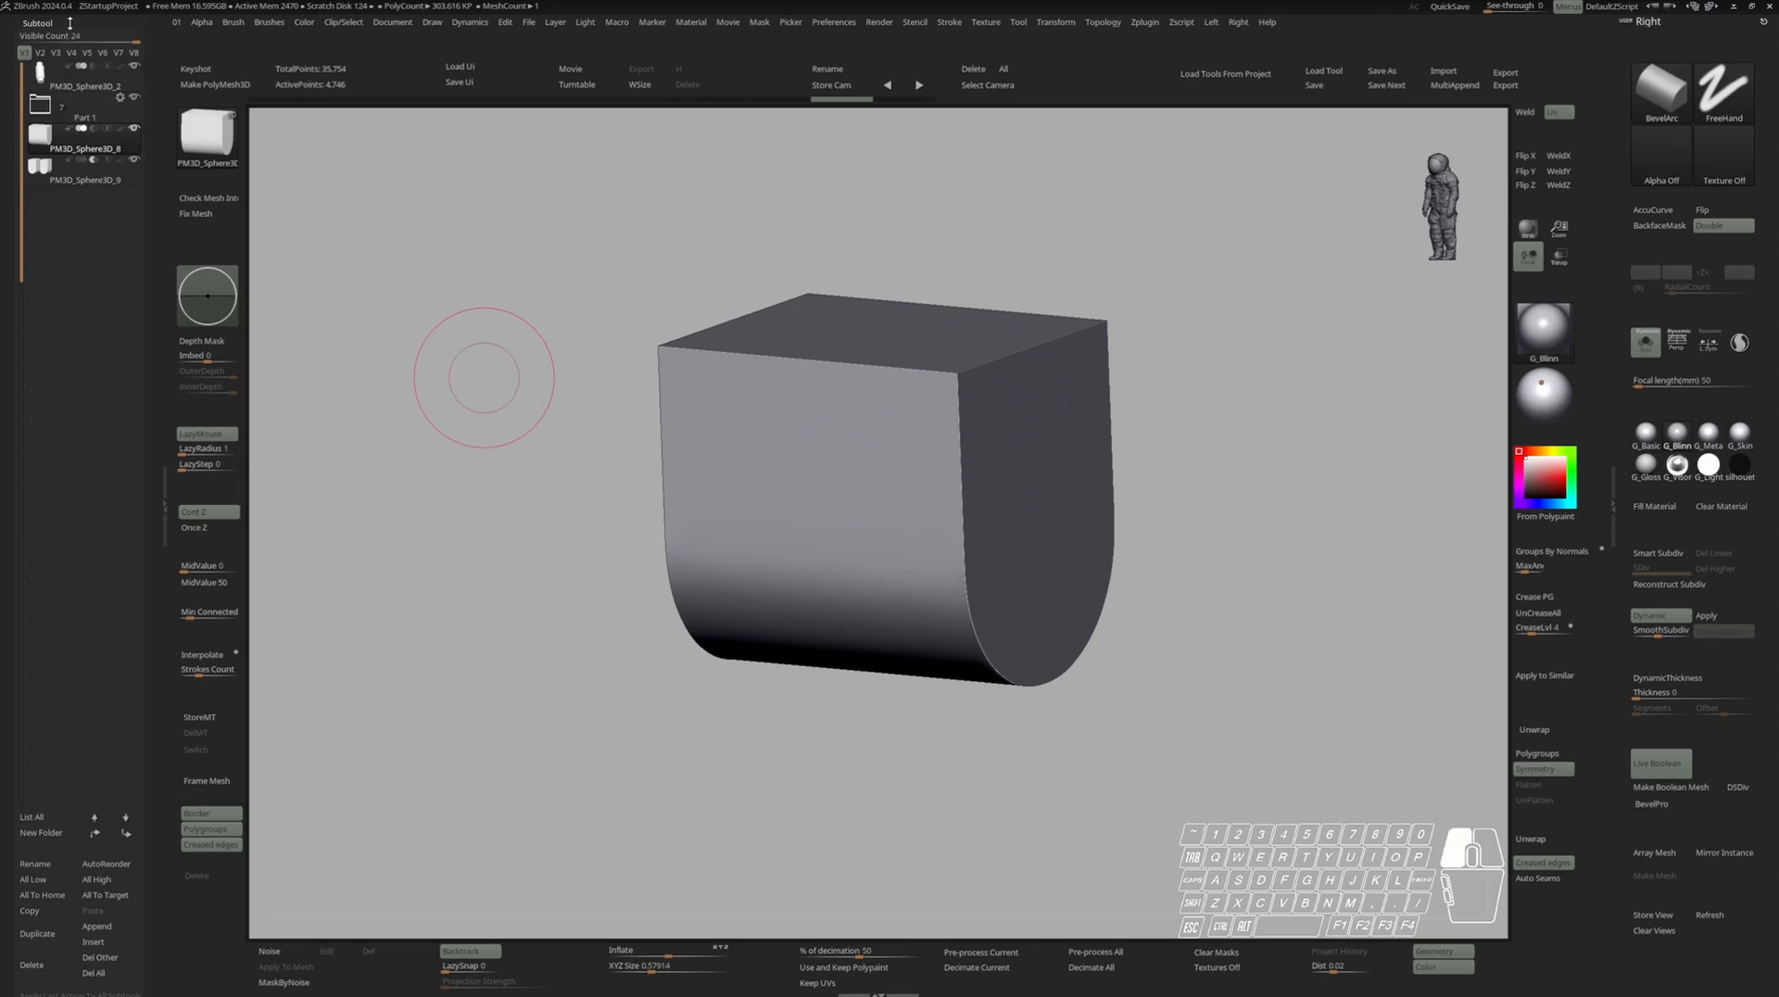
left_click(72, 28)
left_click(68, 494)
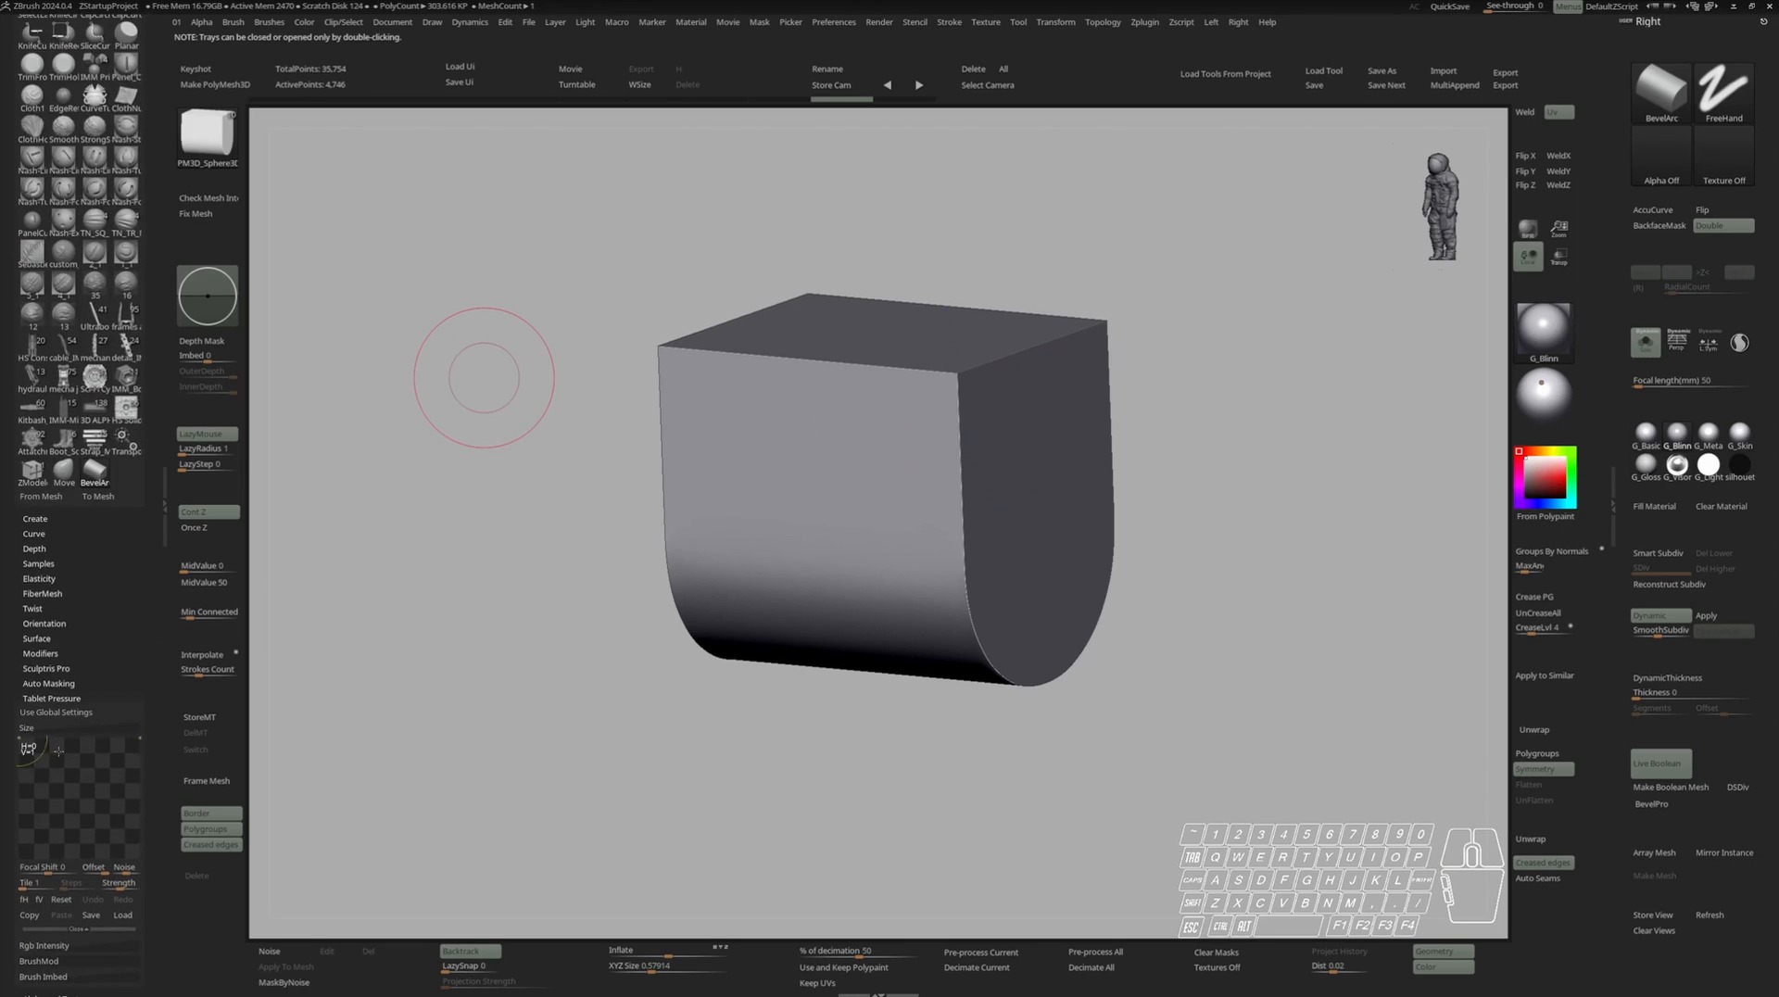
scroll(42, 732, "down", 3)
left_click(37, 719)
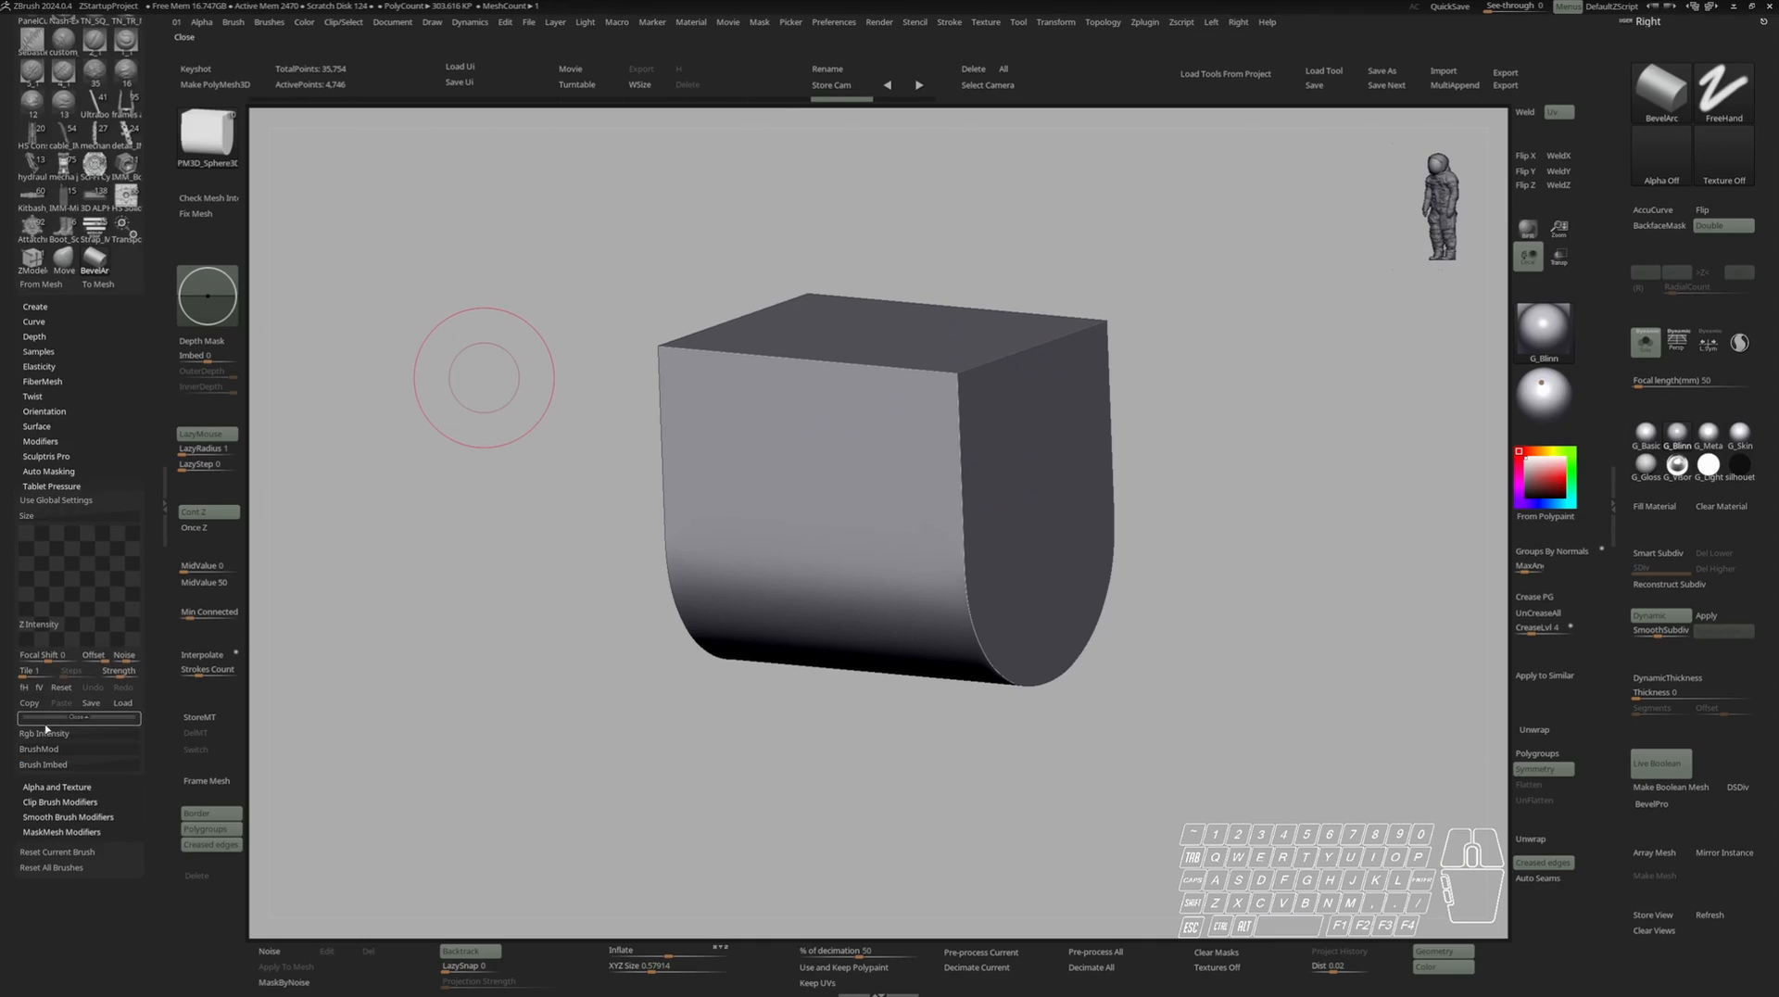
left_click_drag(22, 528, 33, 628)
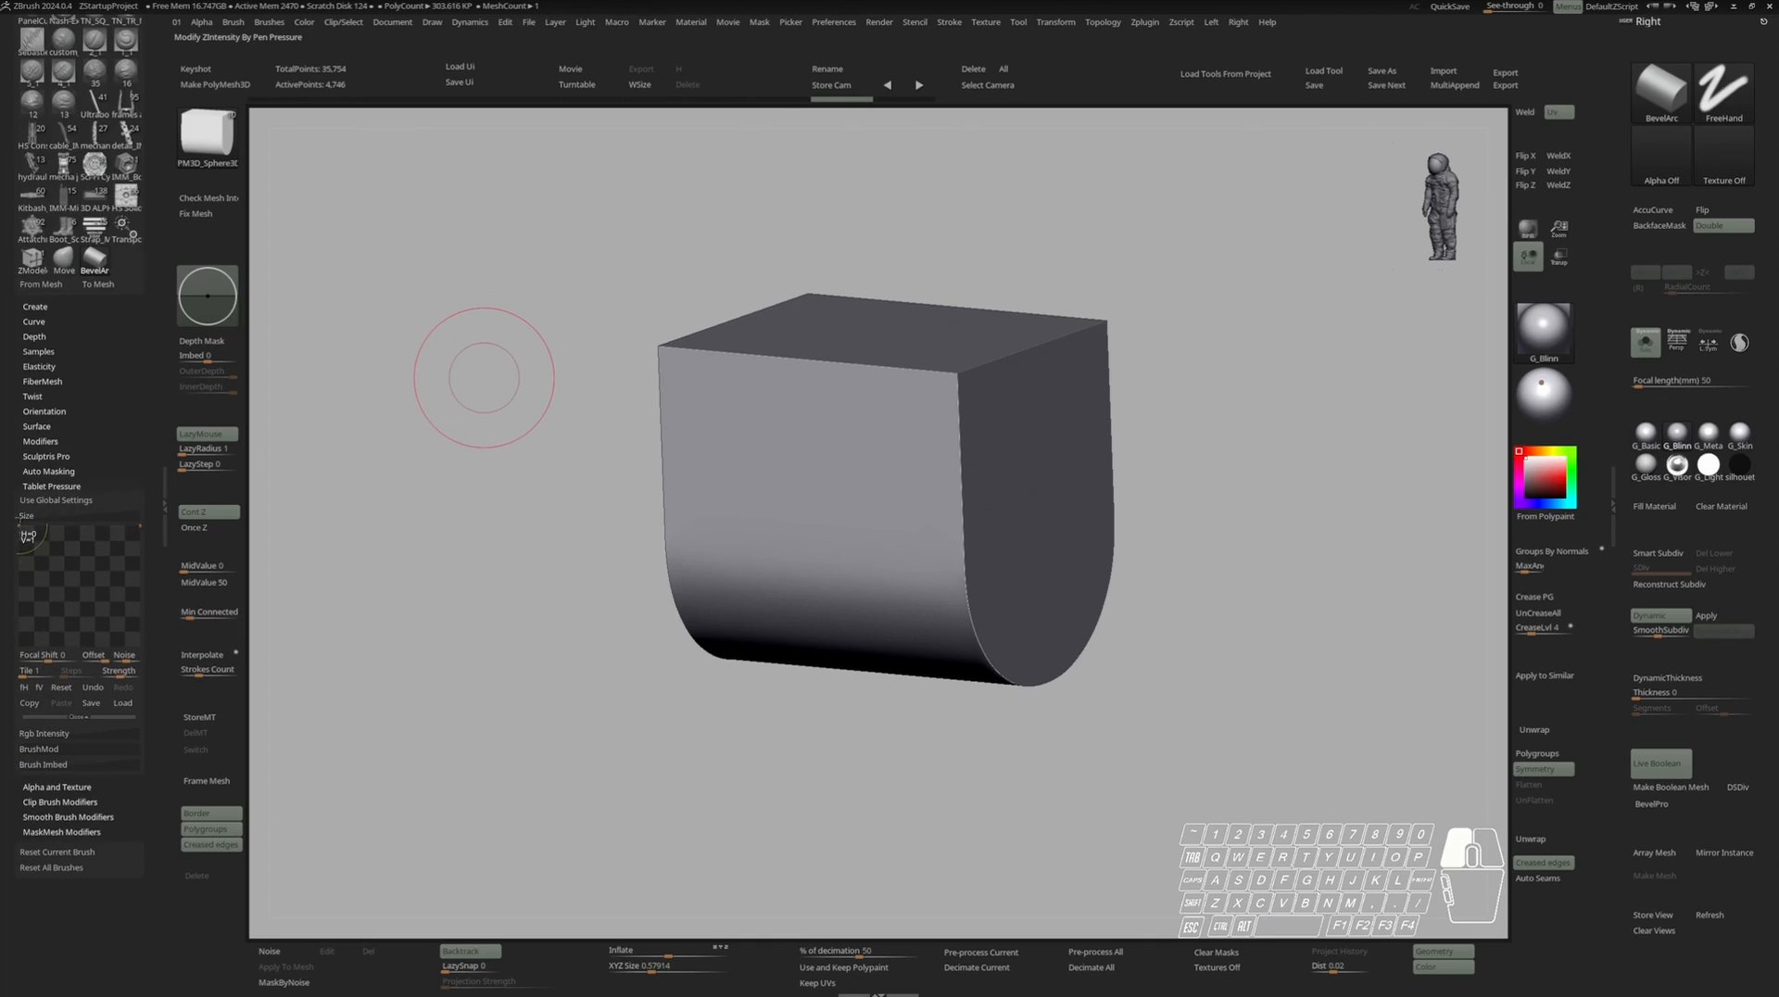
key("ctrl+shift+s")
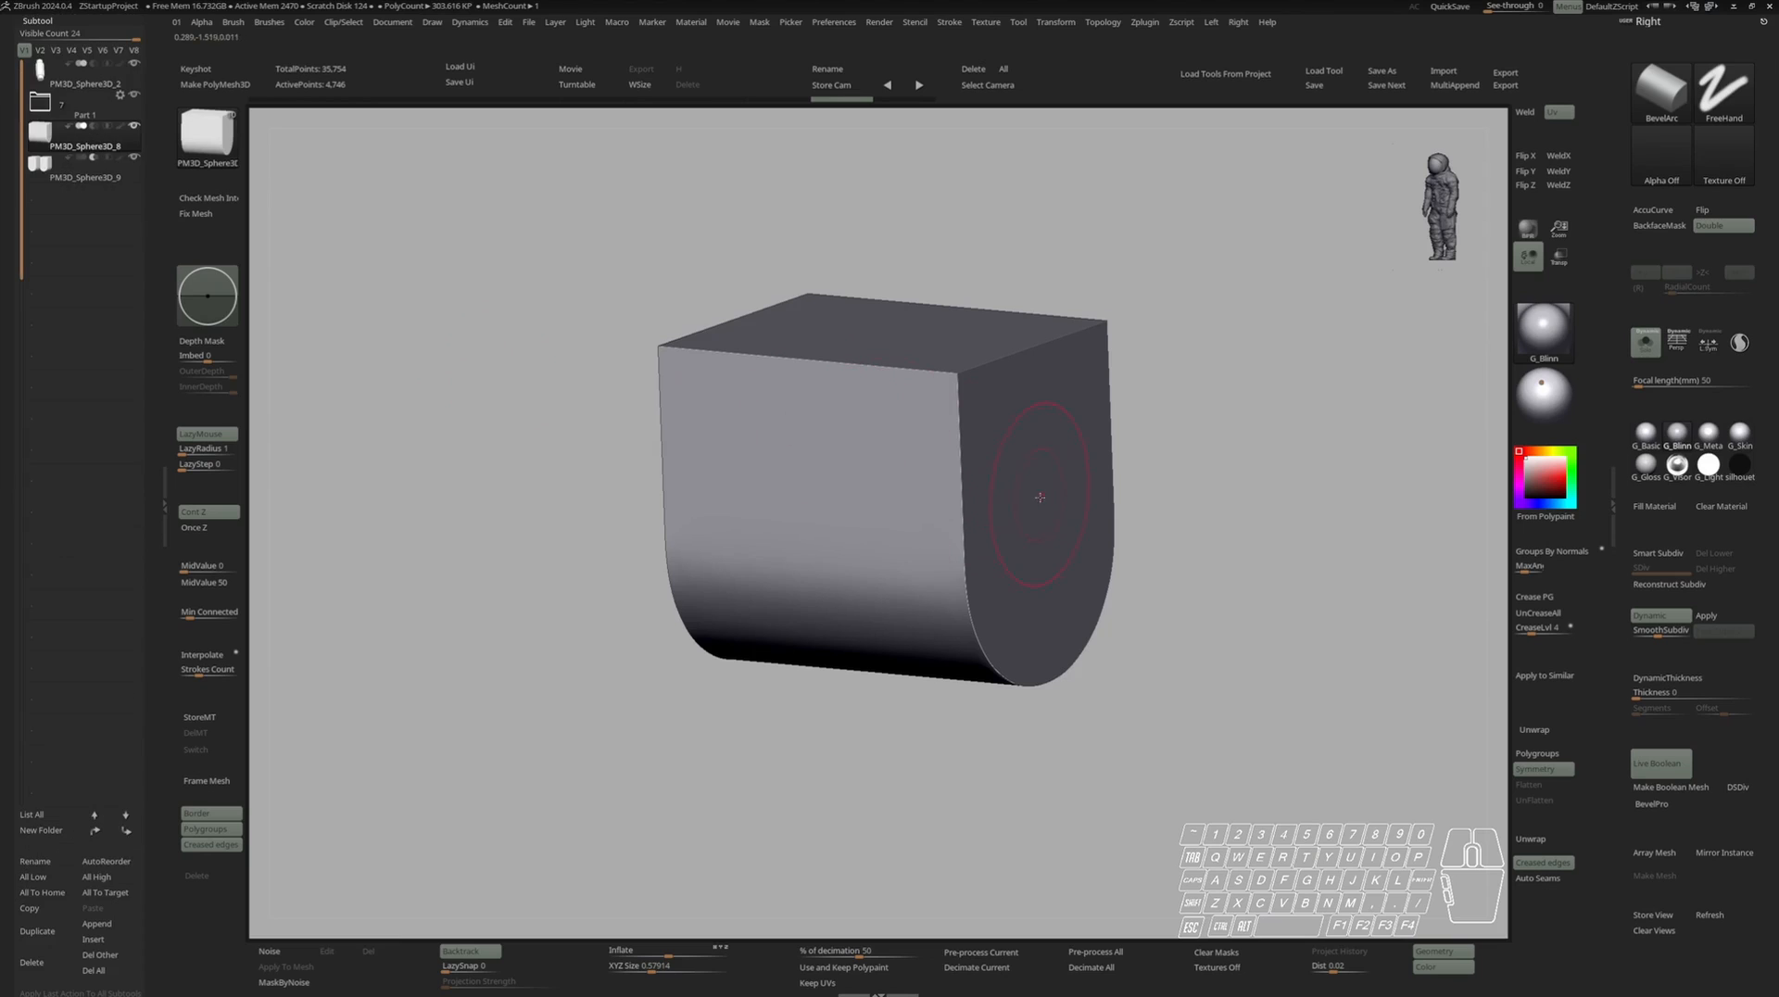
Turn on X and Z symmetry, and round the block's four vertical edges along their full height with BevelArc strokes.
right_click_drag(971, 498, 973, 426)
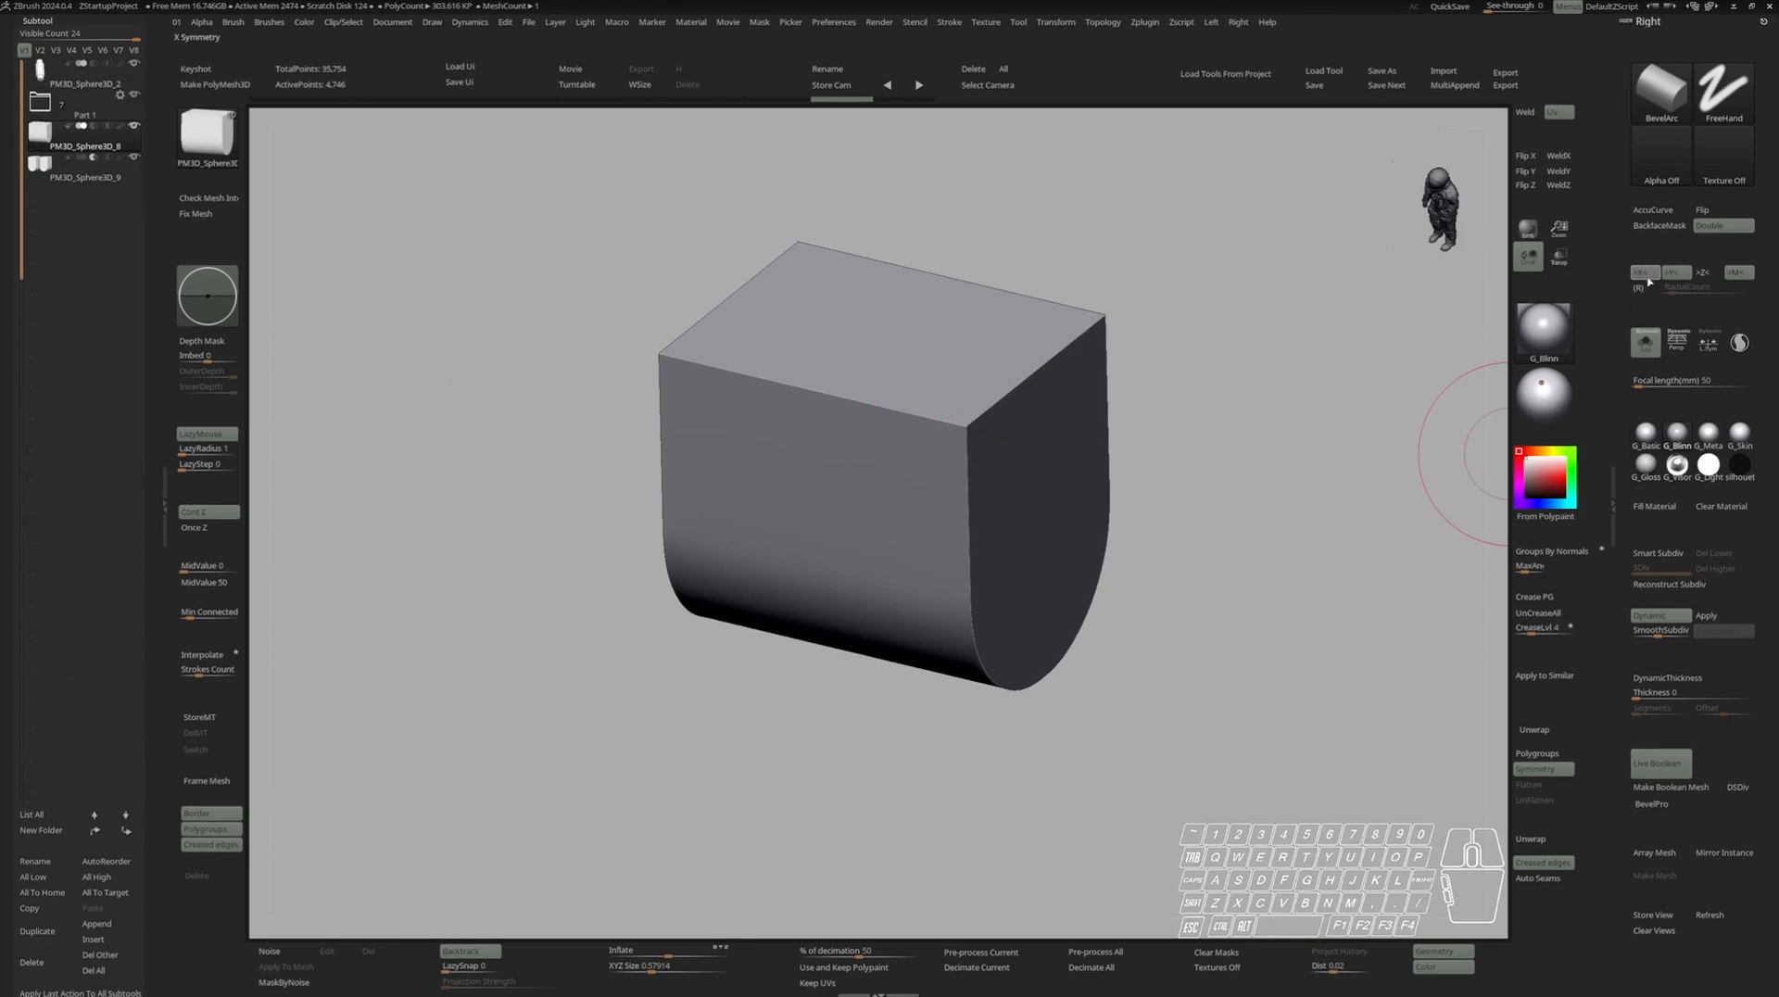
right_click_drag(985, 436, 945, 460)
key("alt+s")
key("alt+s")
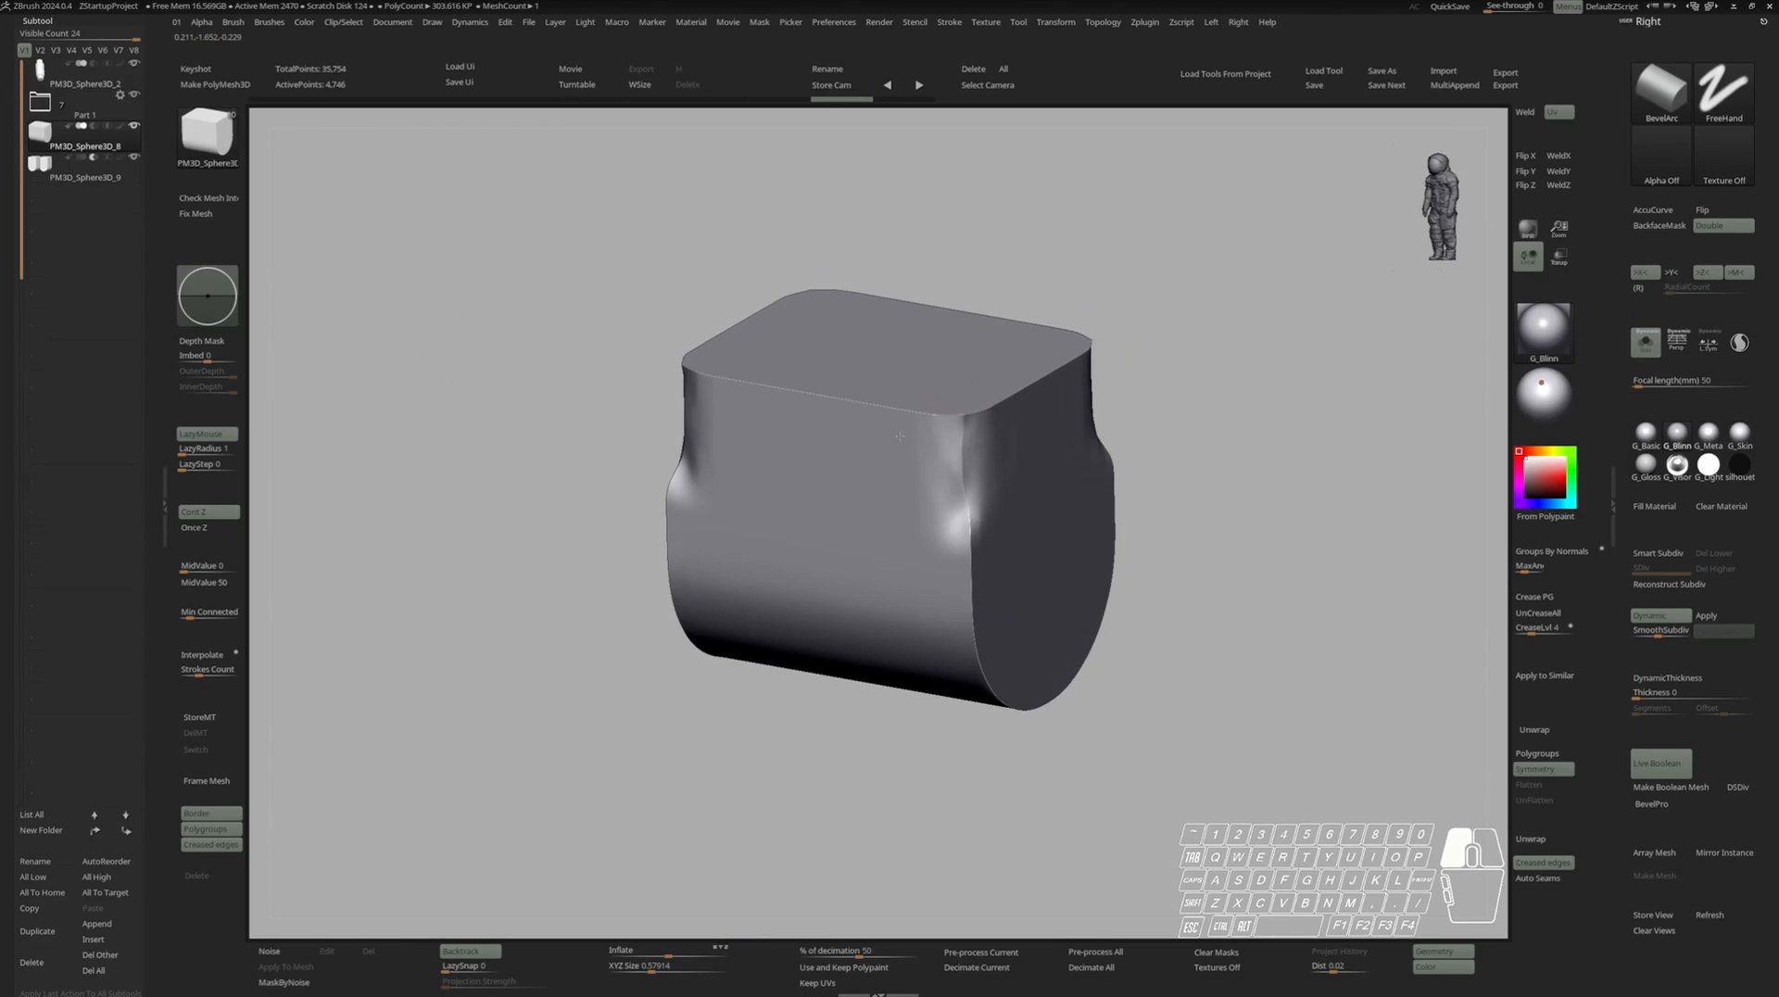
left_click_drag(942, 635, 992, 475)
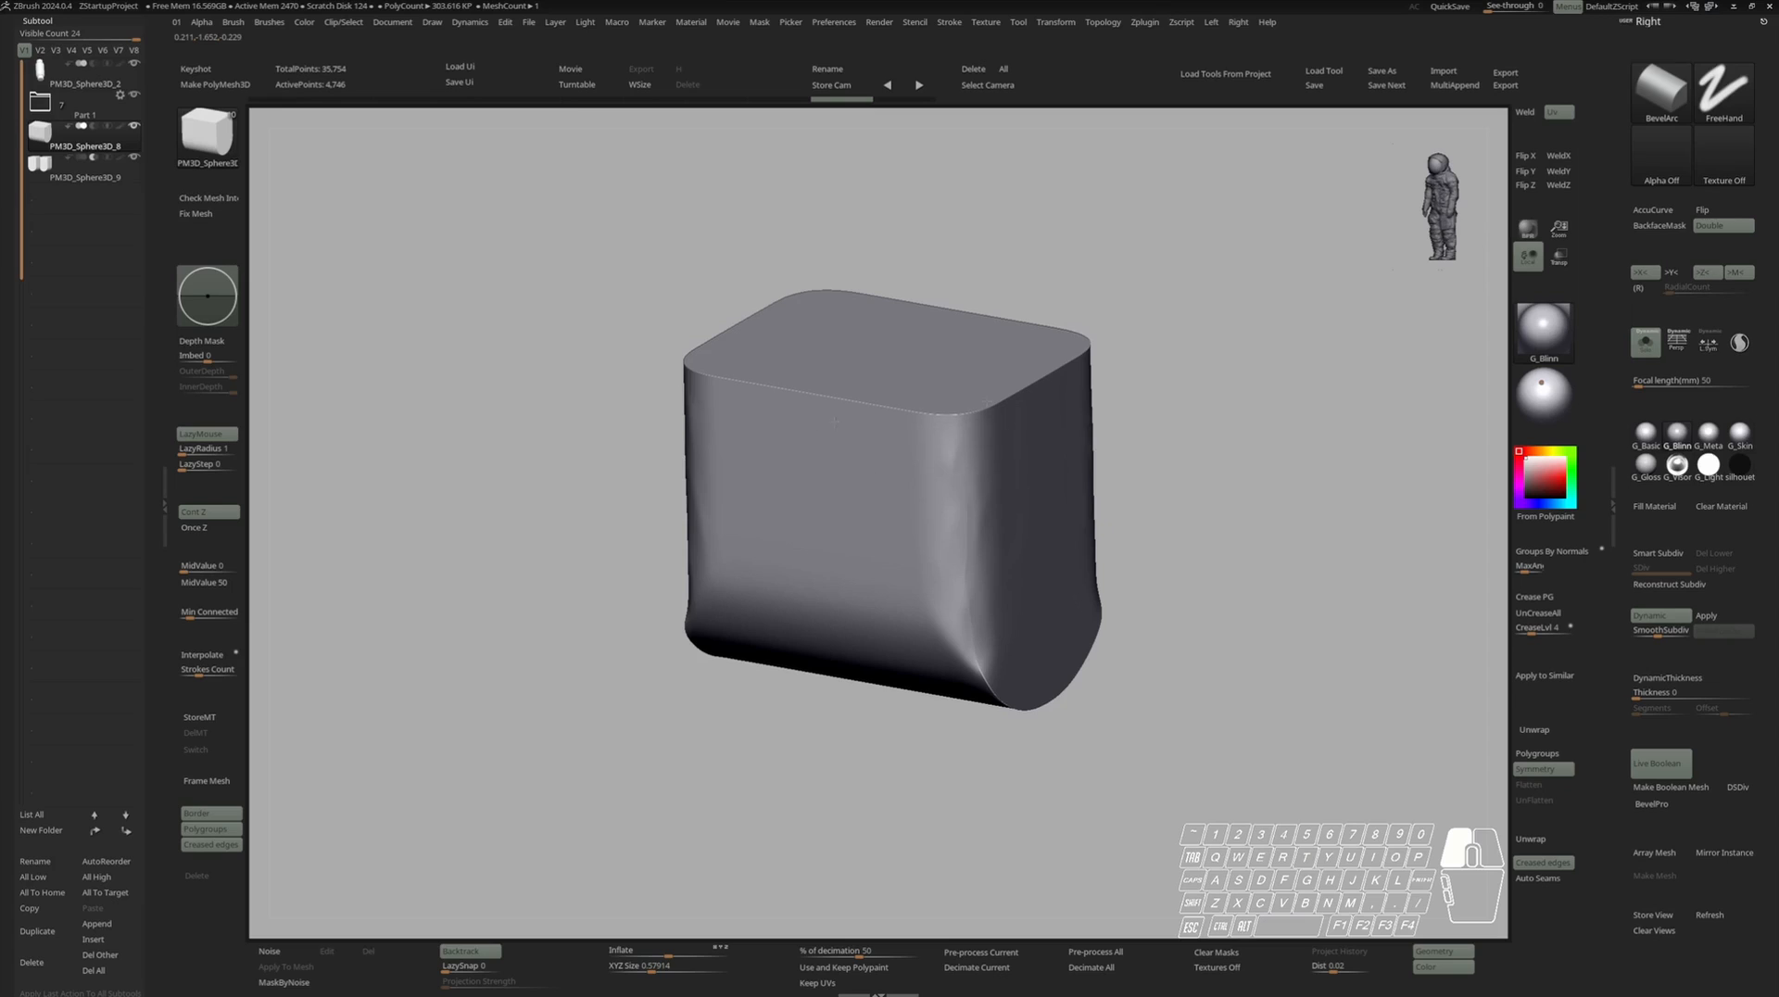
left_click_drag(968, 603, 944, 679)
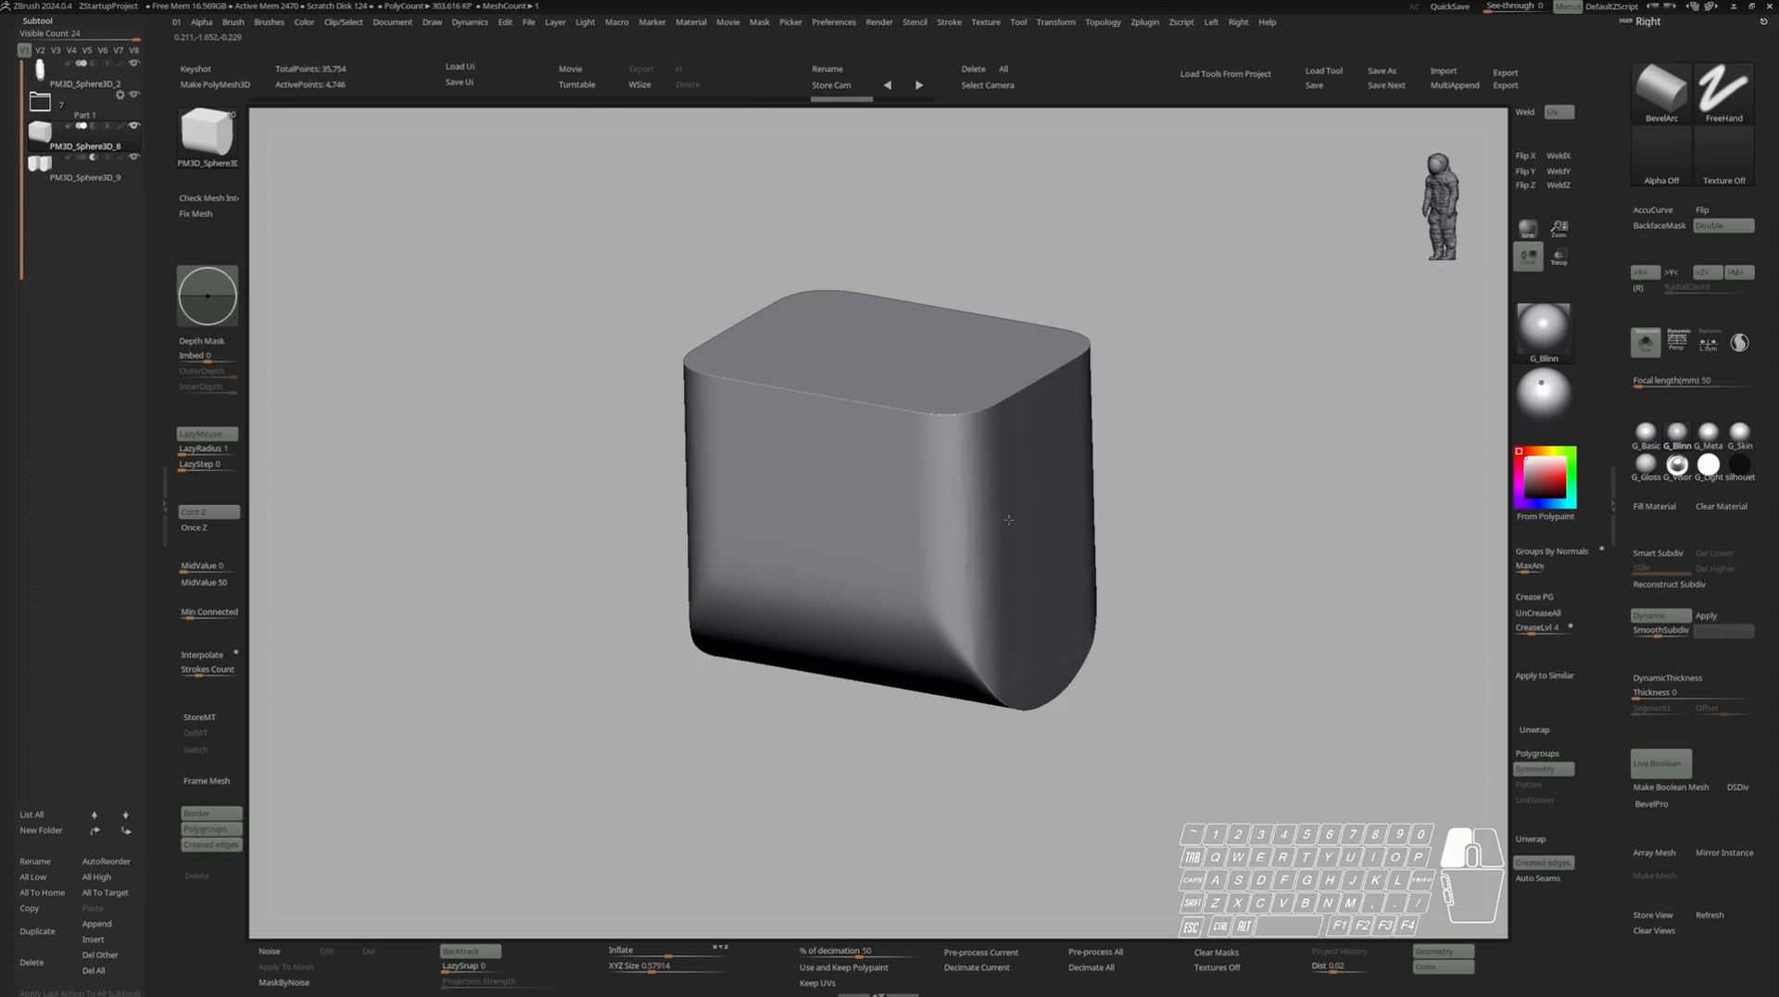
Turn off Dynamic Subdiv on the bevelled block and display its polyframe to inspect the polygroup borders.
right_click_drag(929, 630, 935, 598)
right_click_drag(934, 598, 973, 519, "ctrl")
key("space")
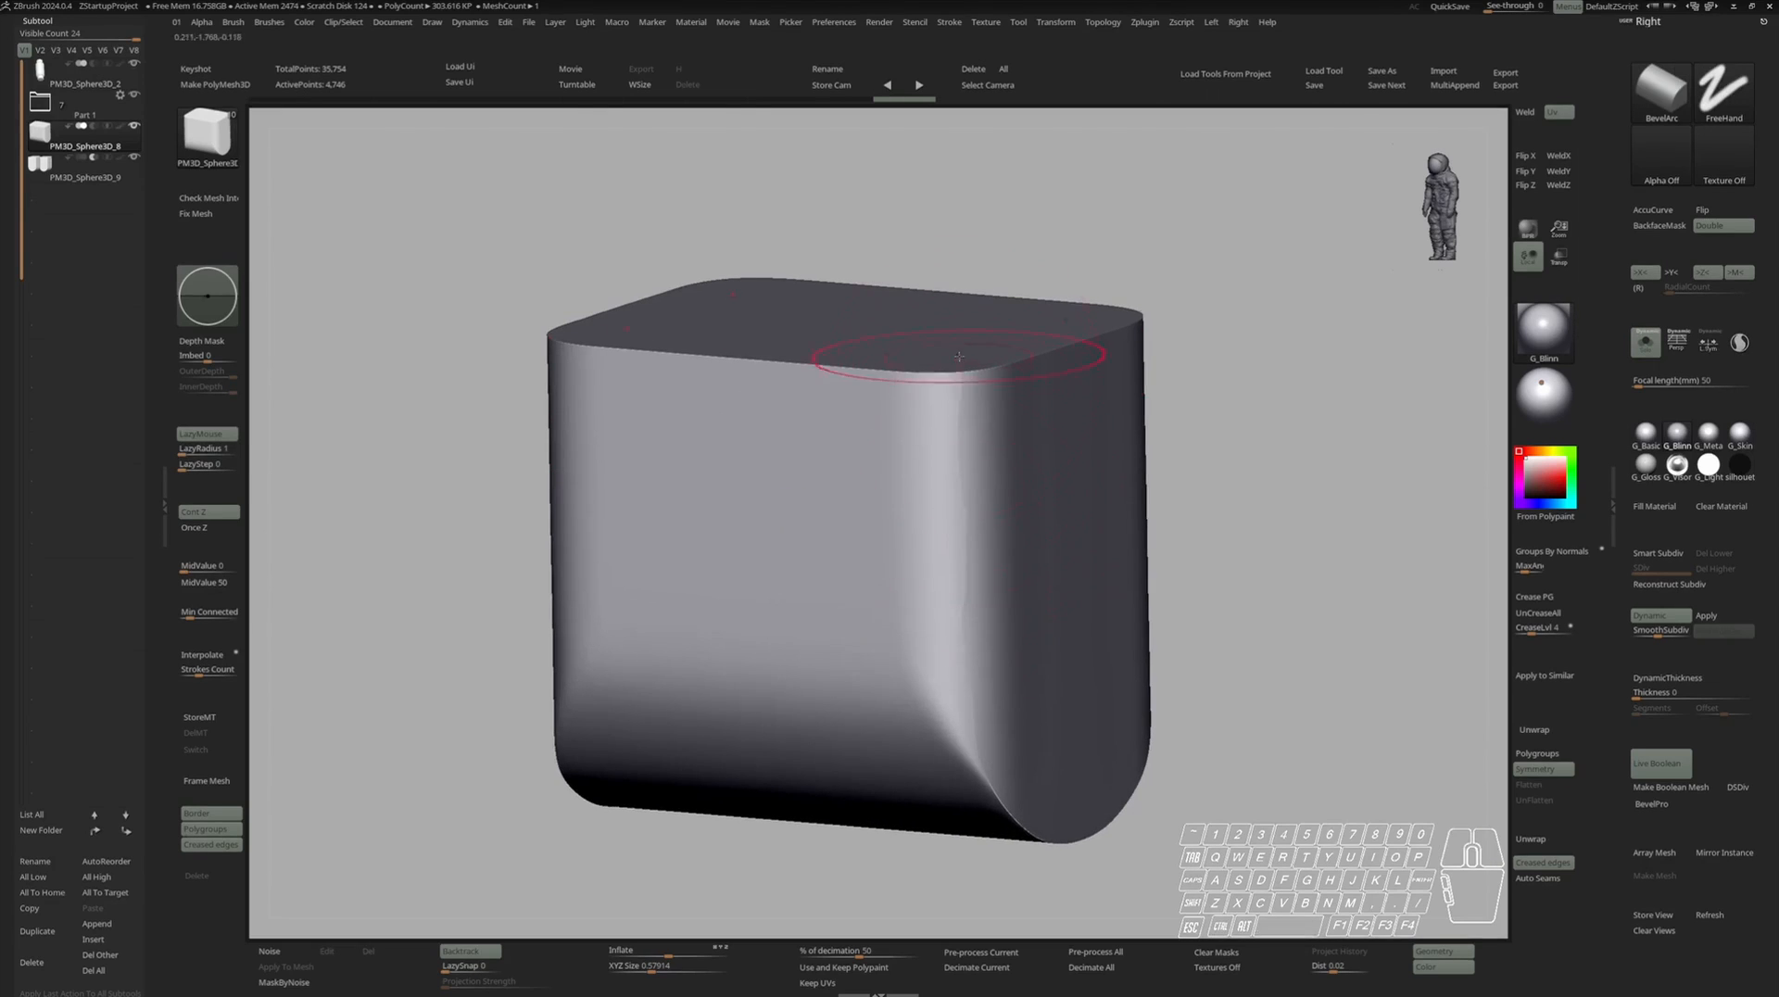
key("space")
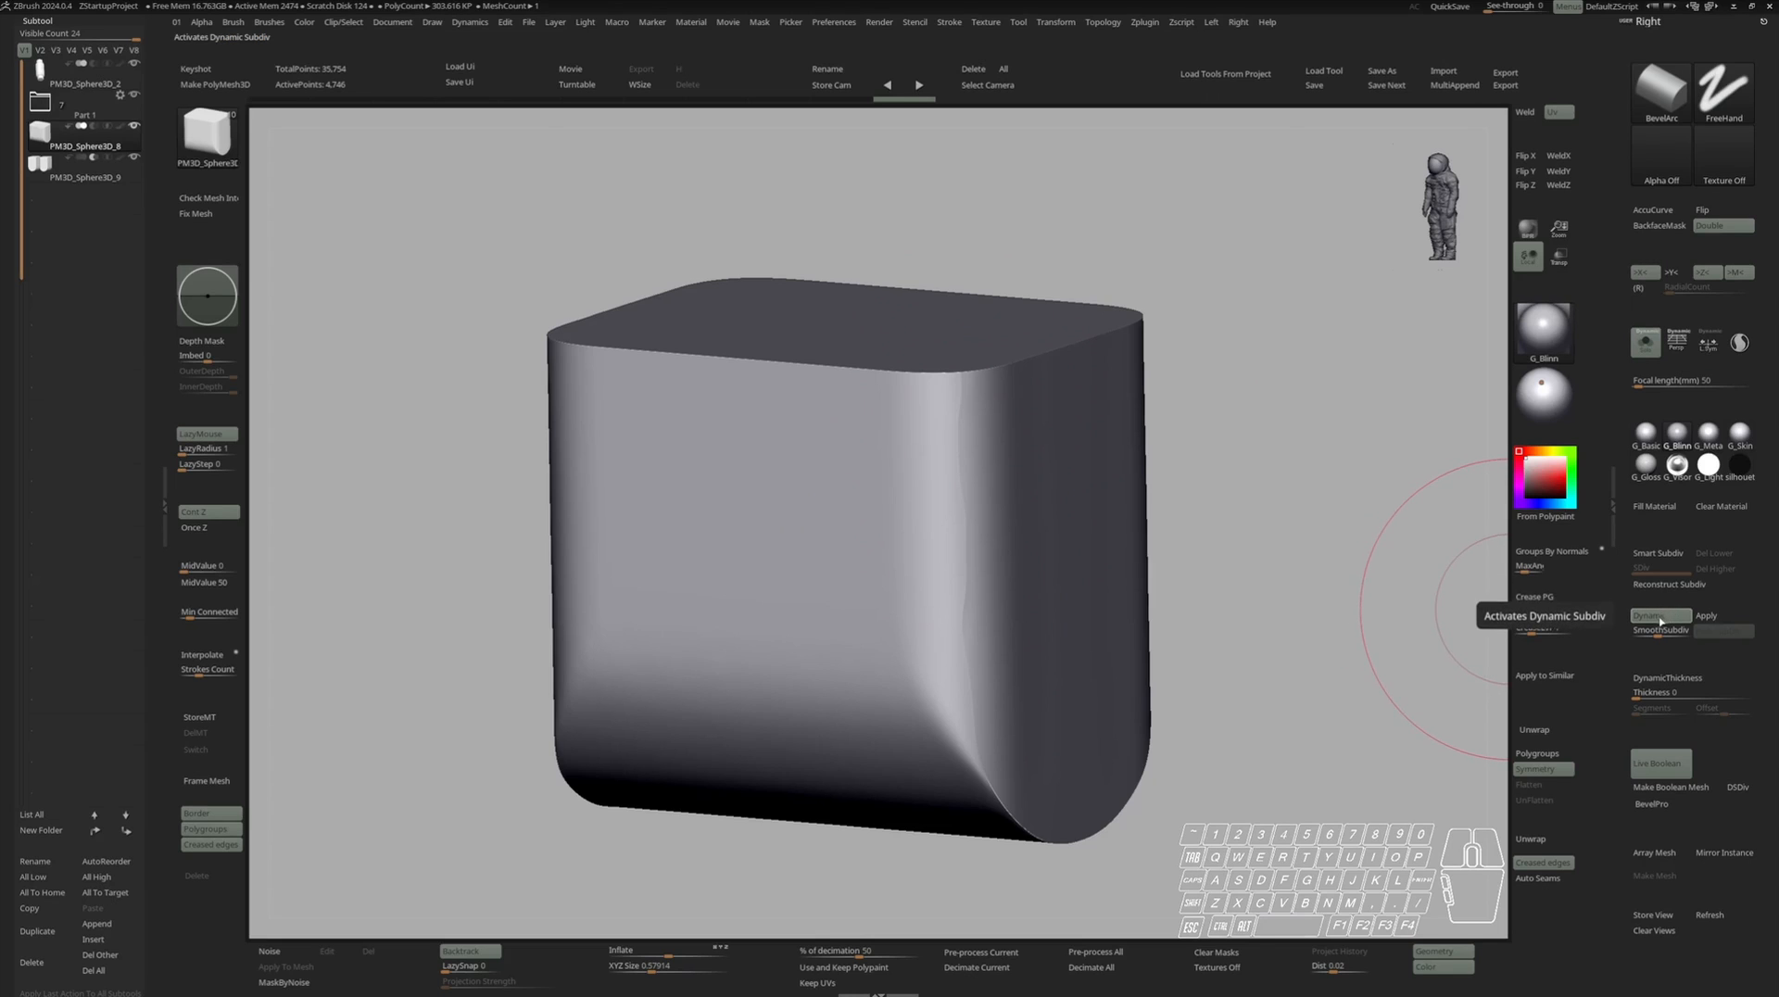
left_click(1536, 597)
key("shift+f")
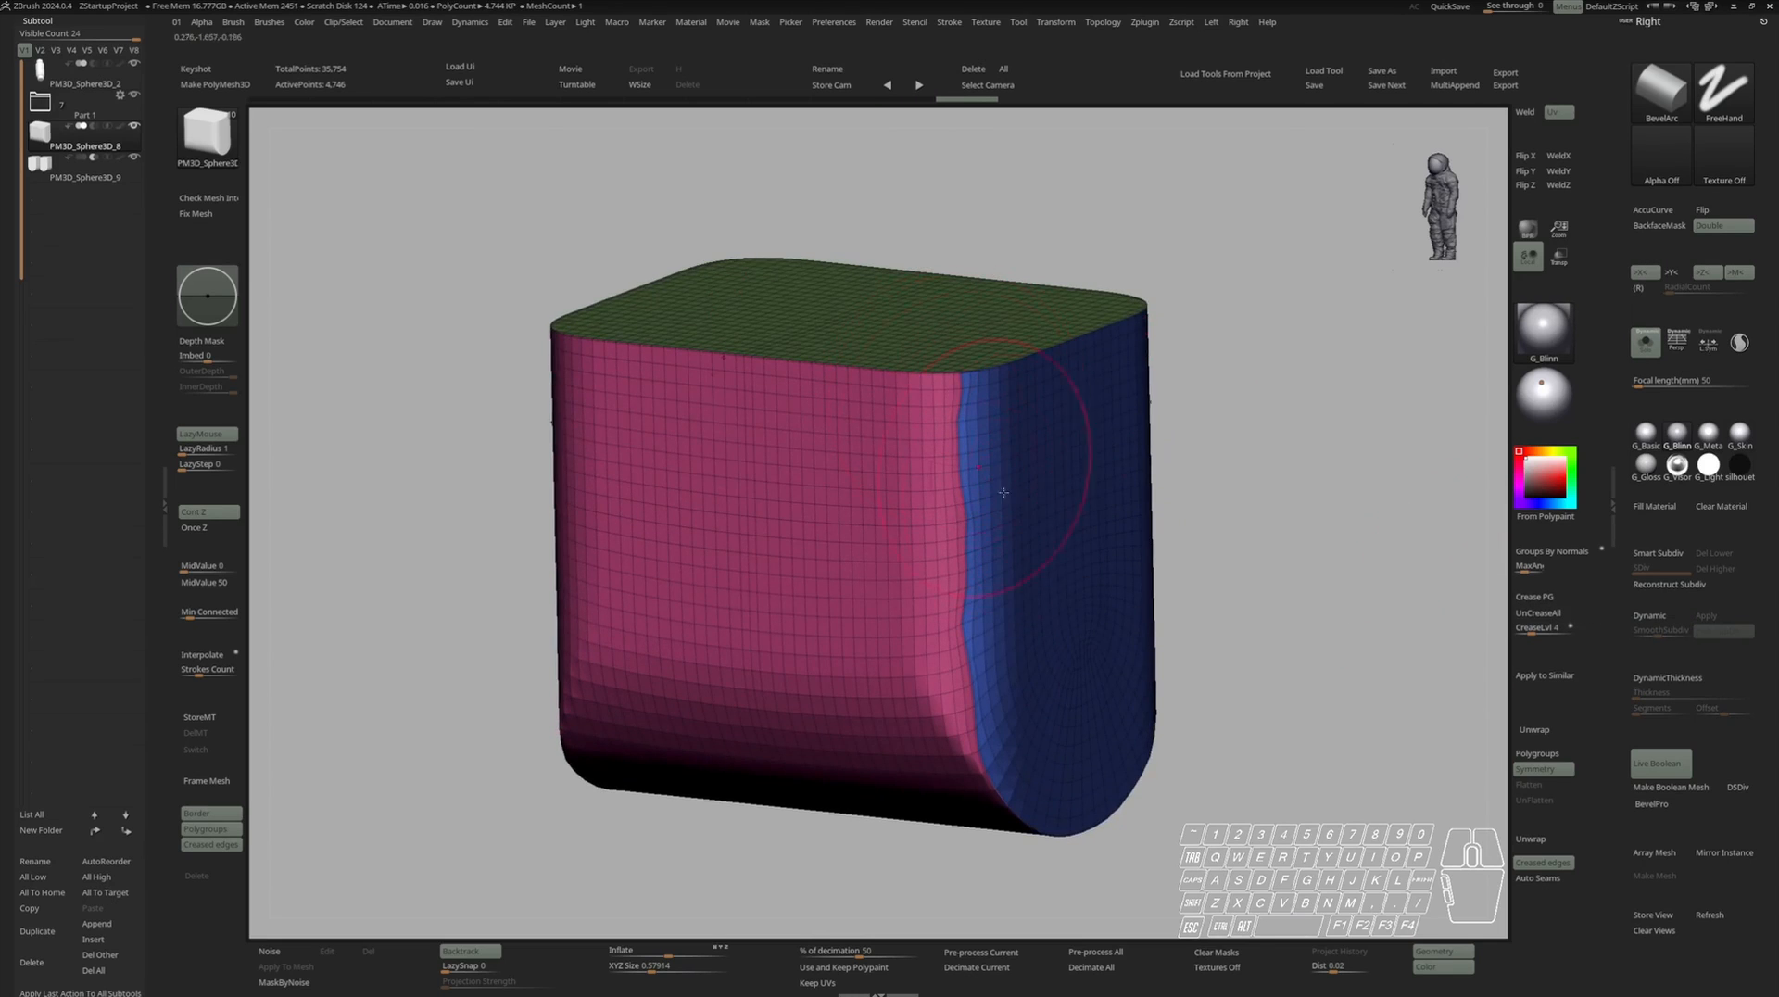
key("shift+f")
key("space")
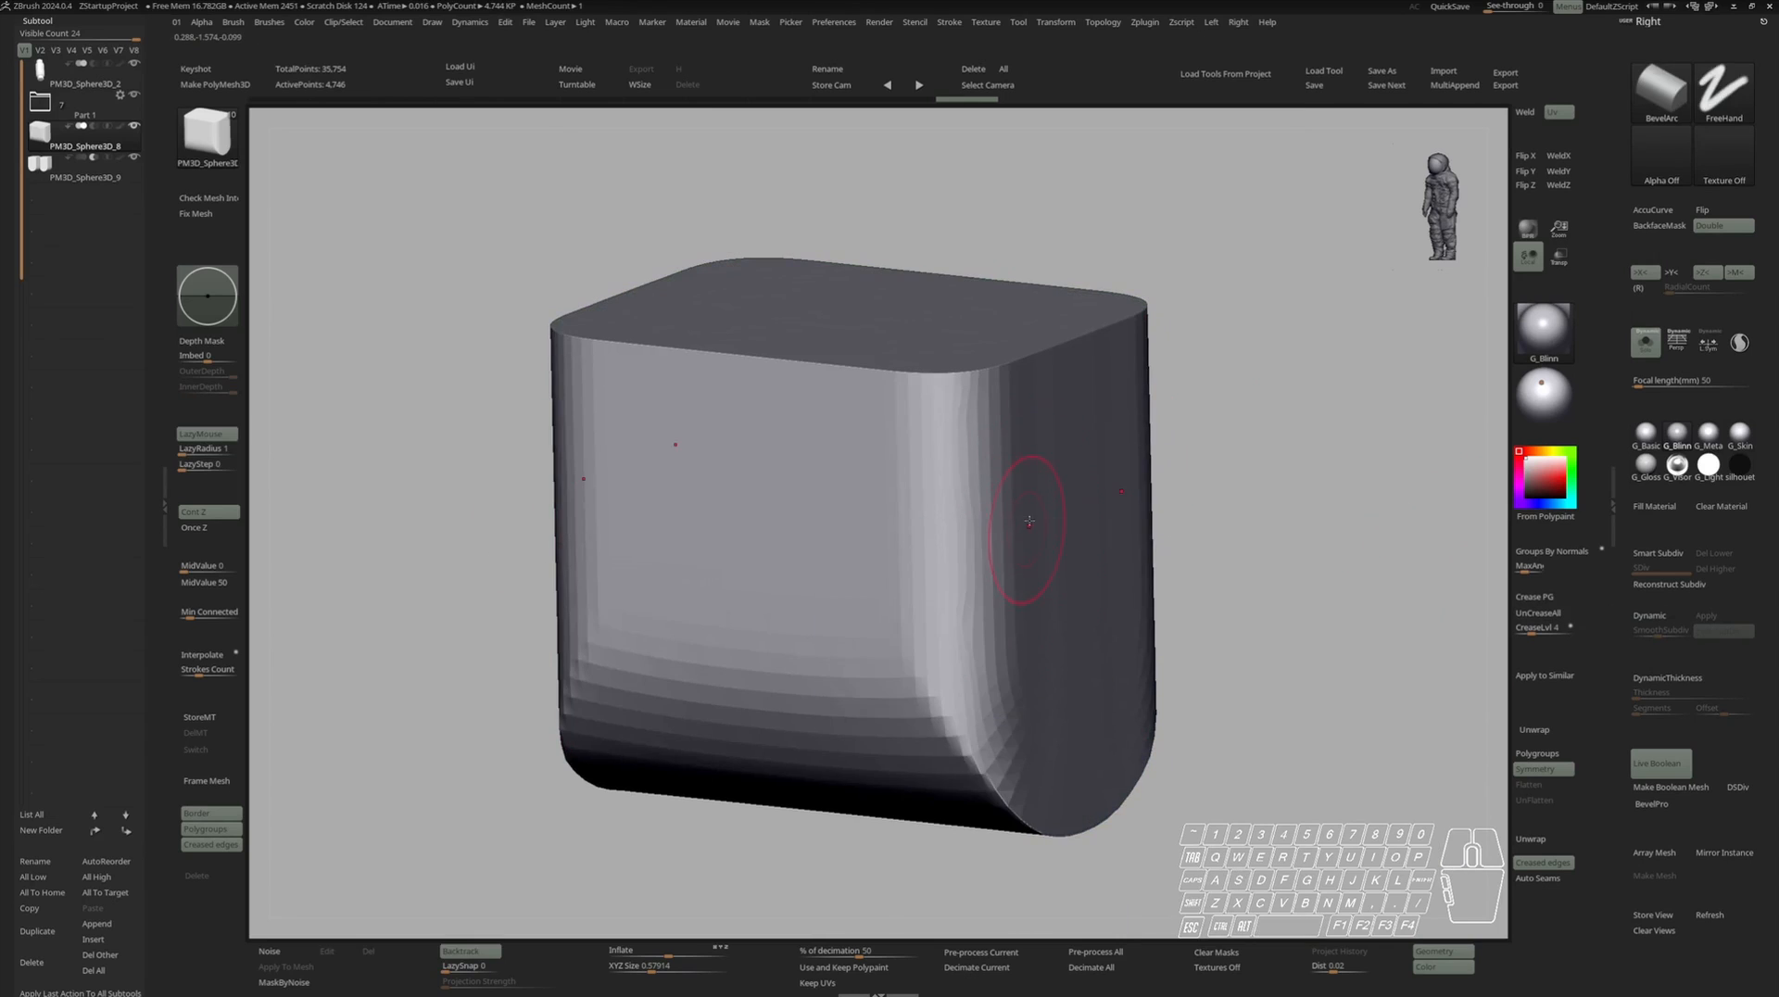
key("s")
right_click_drag(1041, 509, 1043, 514)
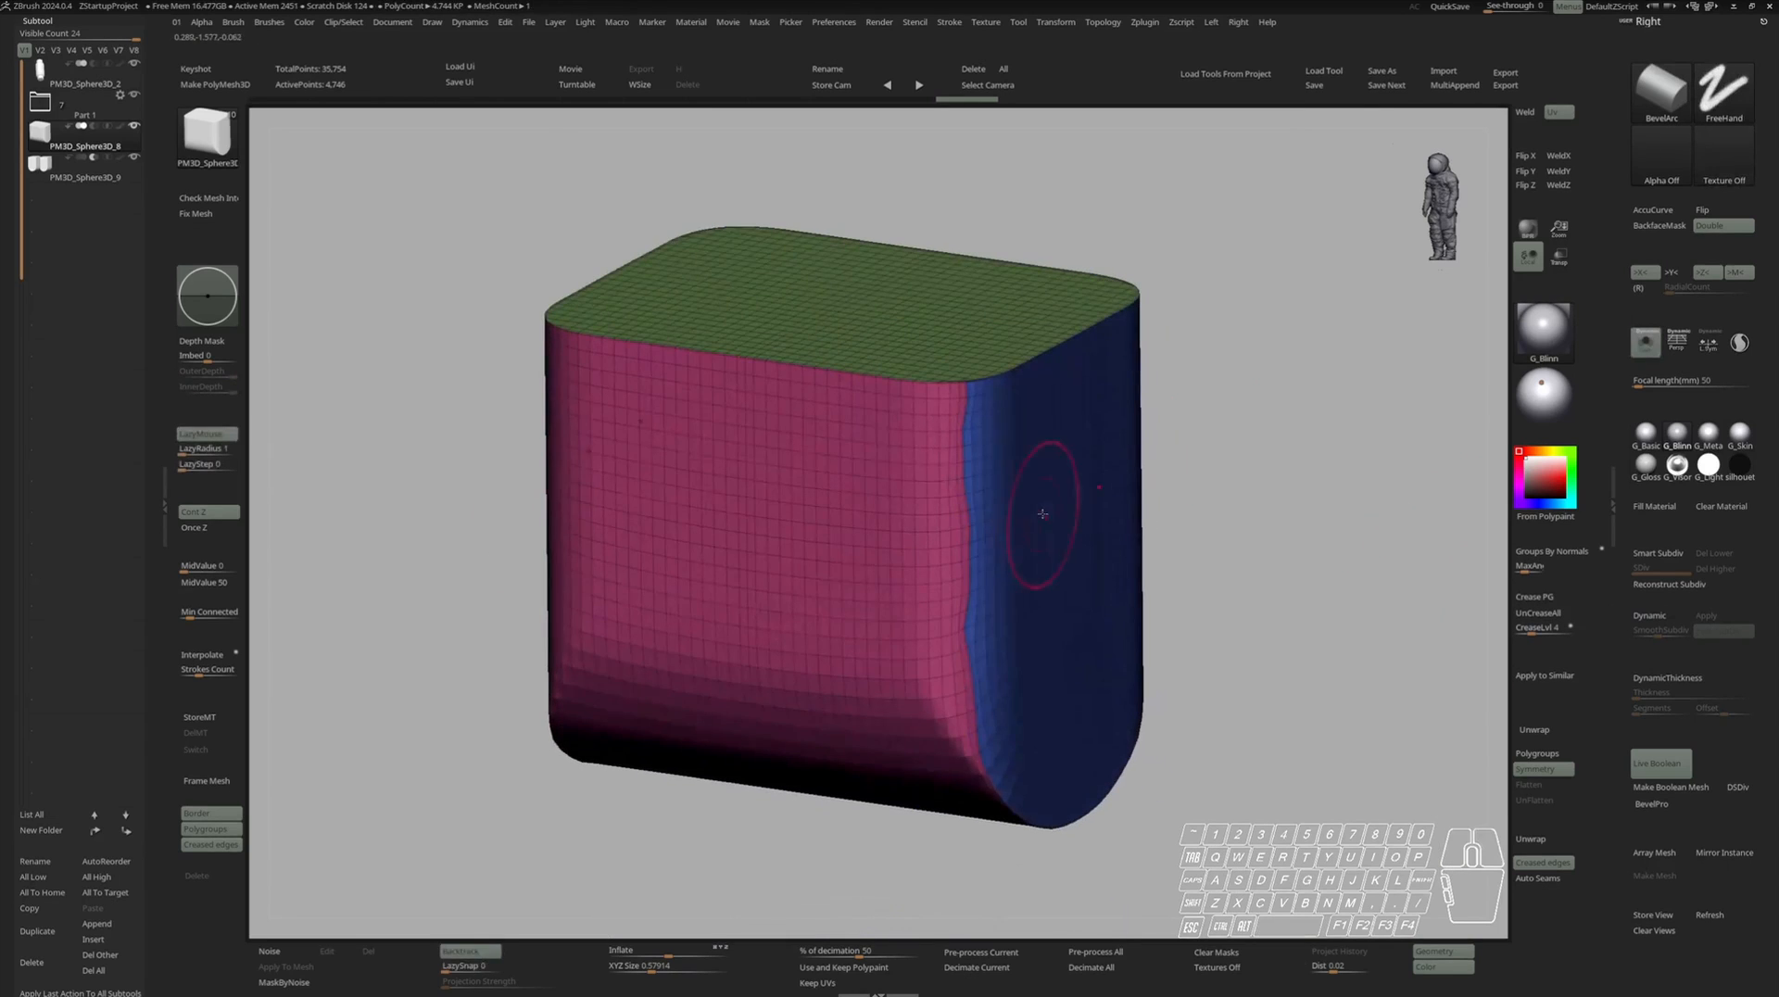
Regroup the block's polygons by normals and remesh it with ZRemesher, keeping groups.
left_click(1542, 556)
right_click_drag(988, 571, 1025, 516)
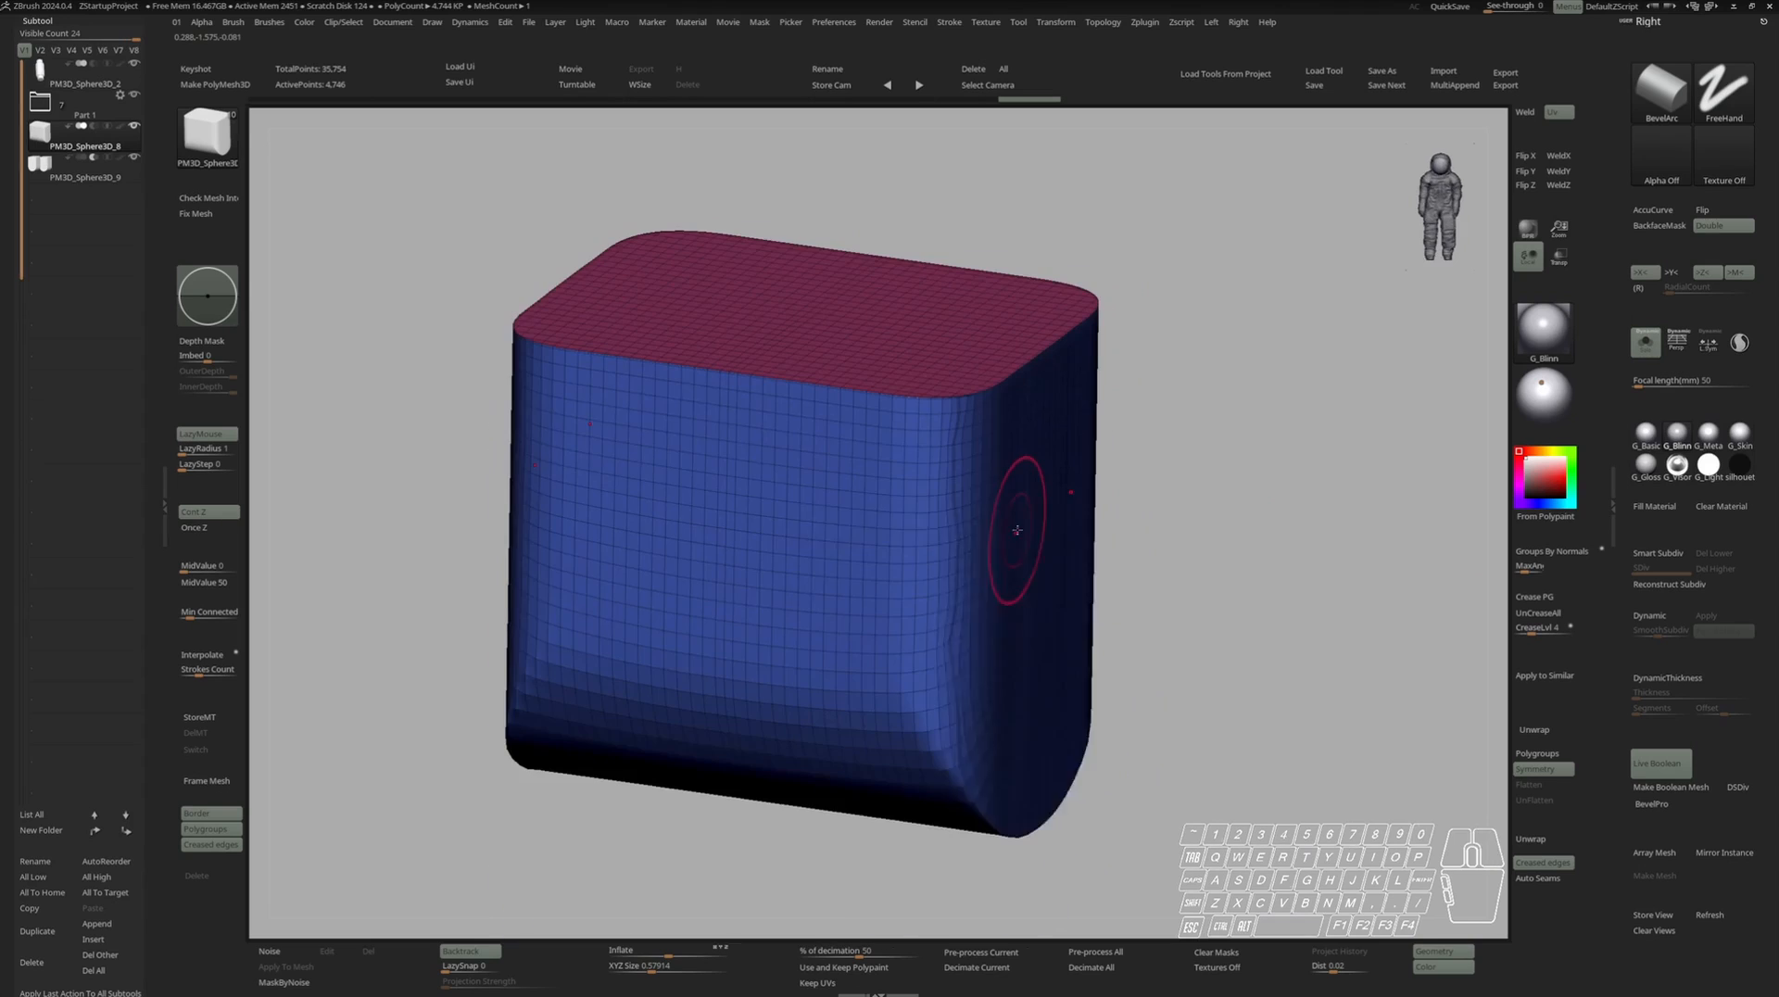
key("y")
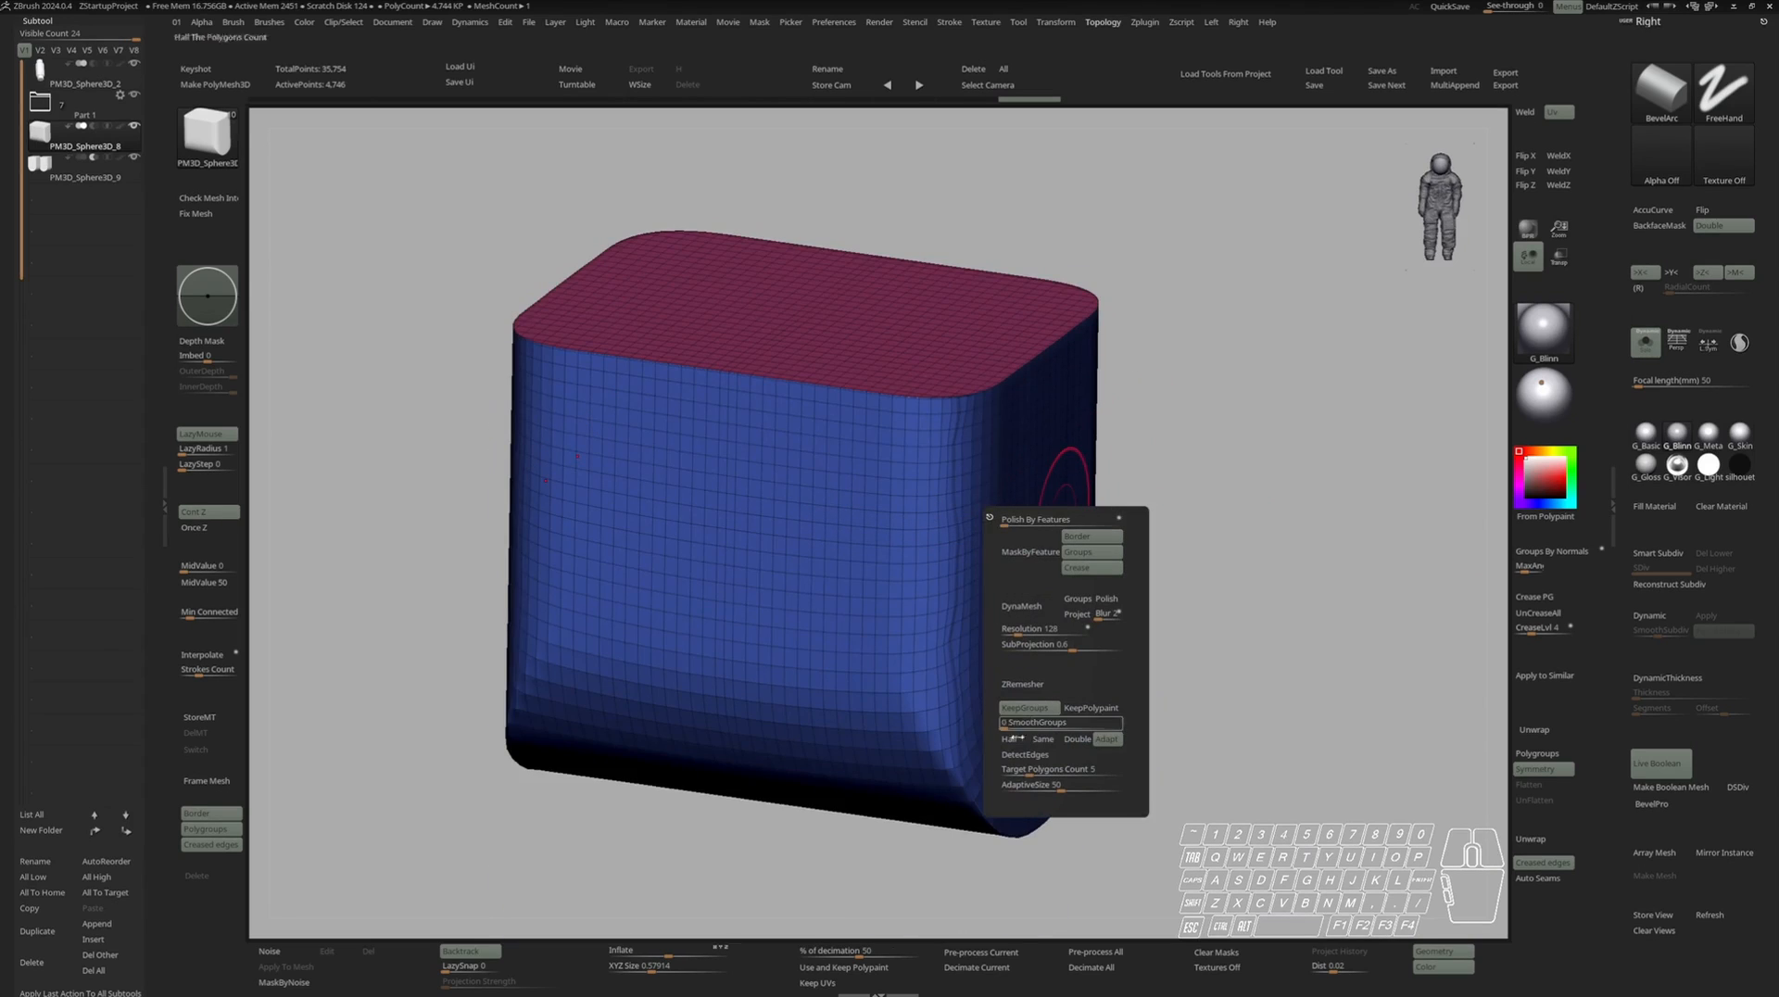
left_click(1032, 685)
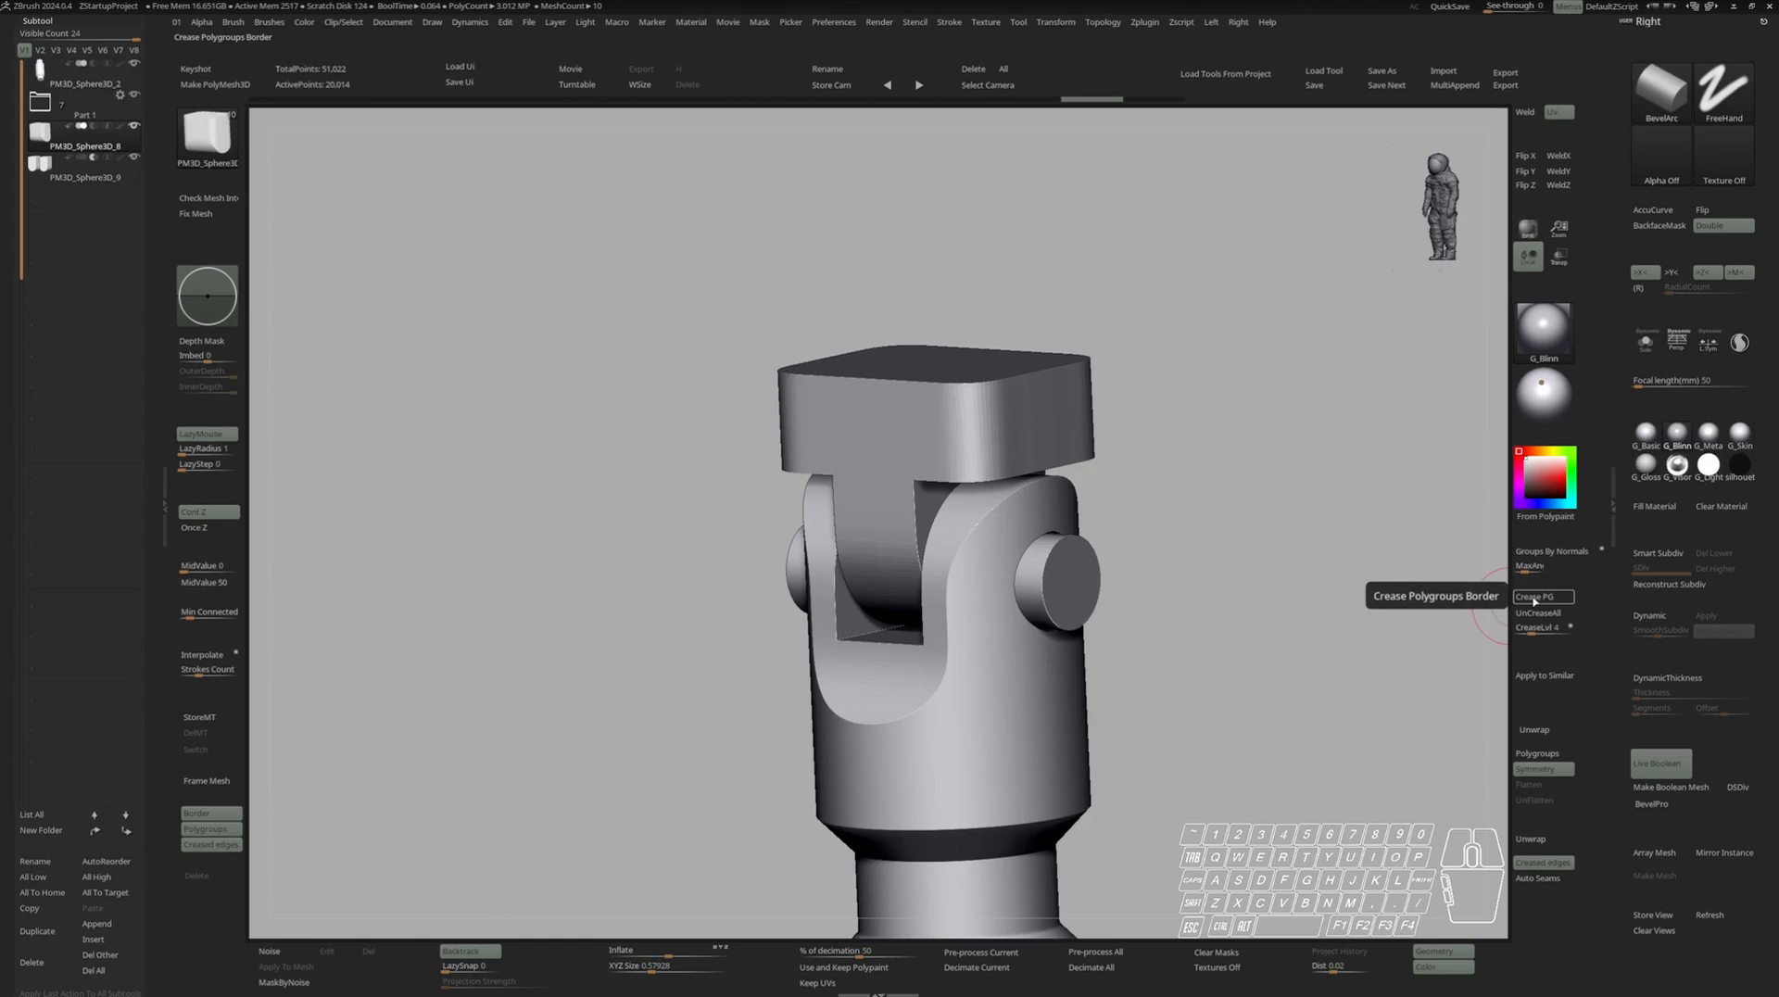
Crease the remeshed block's polygroup borders and turn Dynamic Subdiv back on.
left_click(1534, 599)
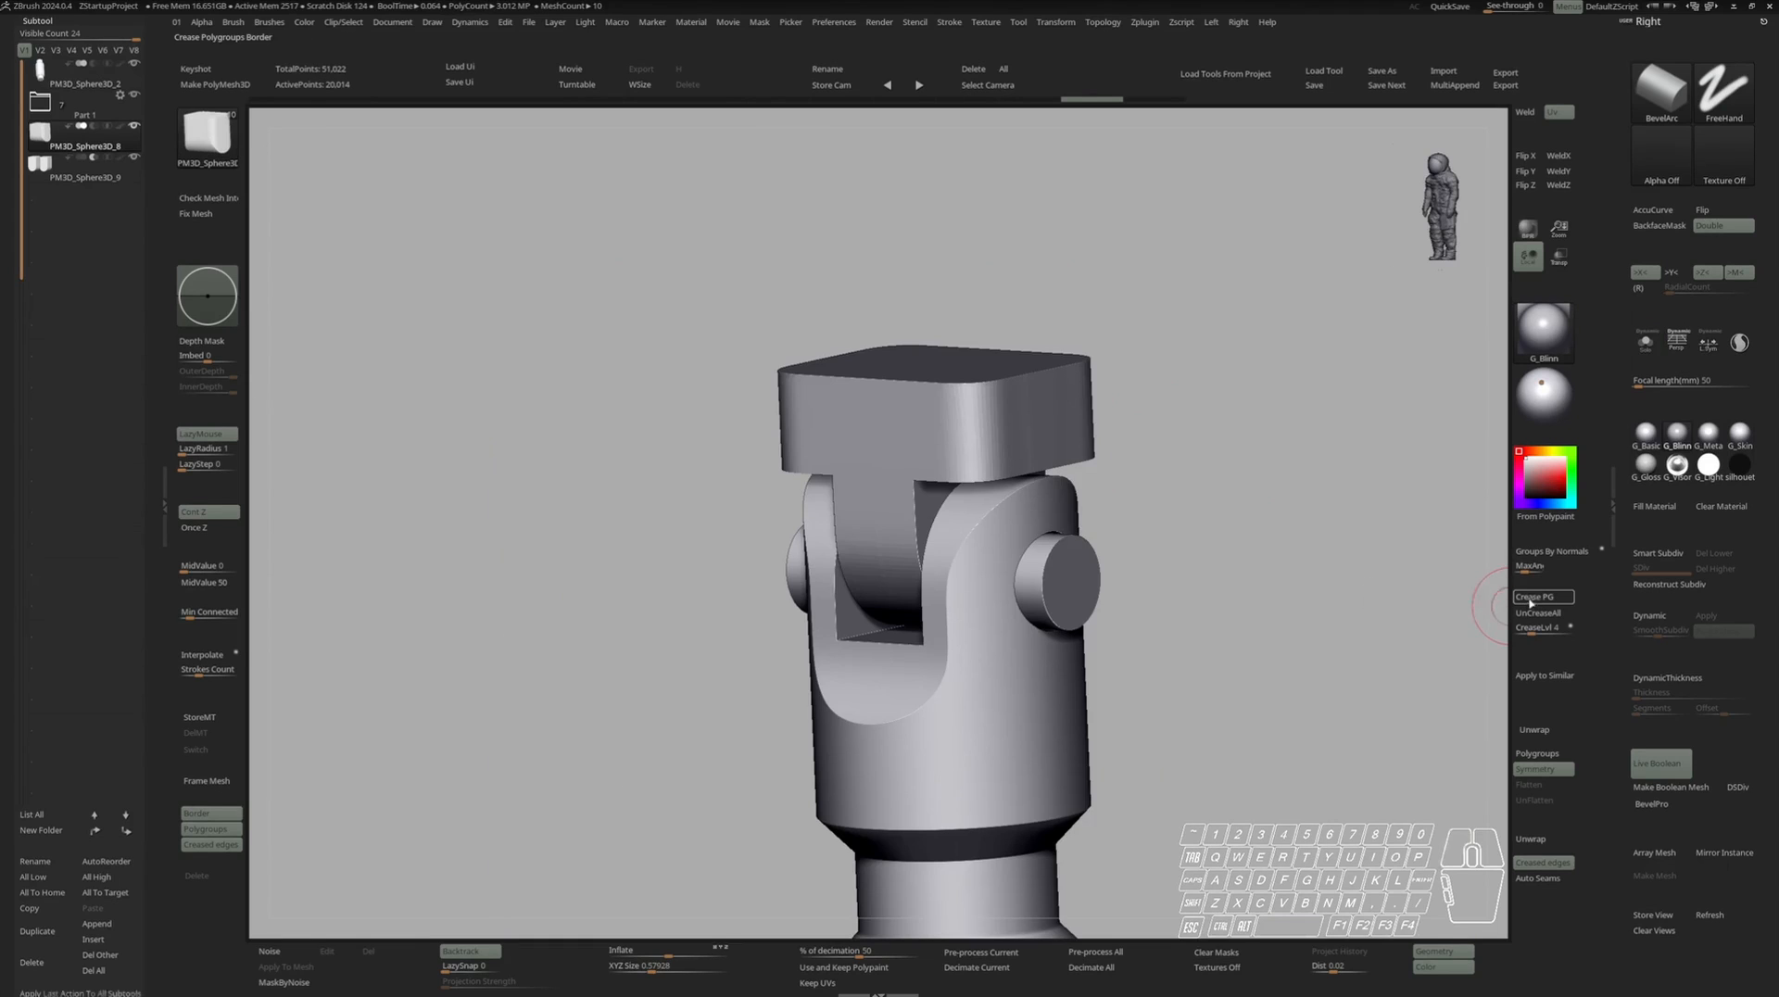
left_click(1661, 616)
left_click_drag(1064, 419, 1084, 424, "shift")
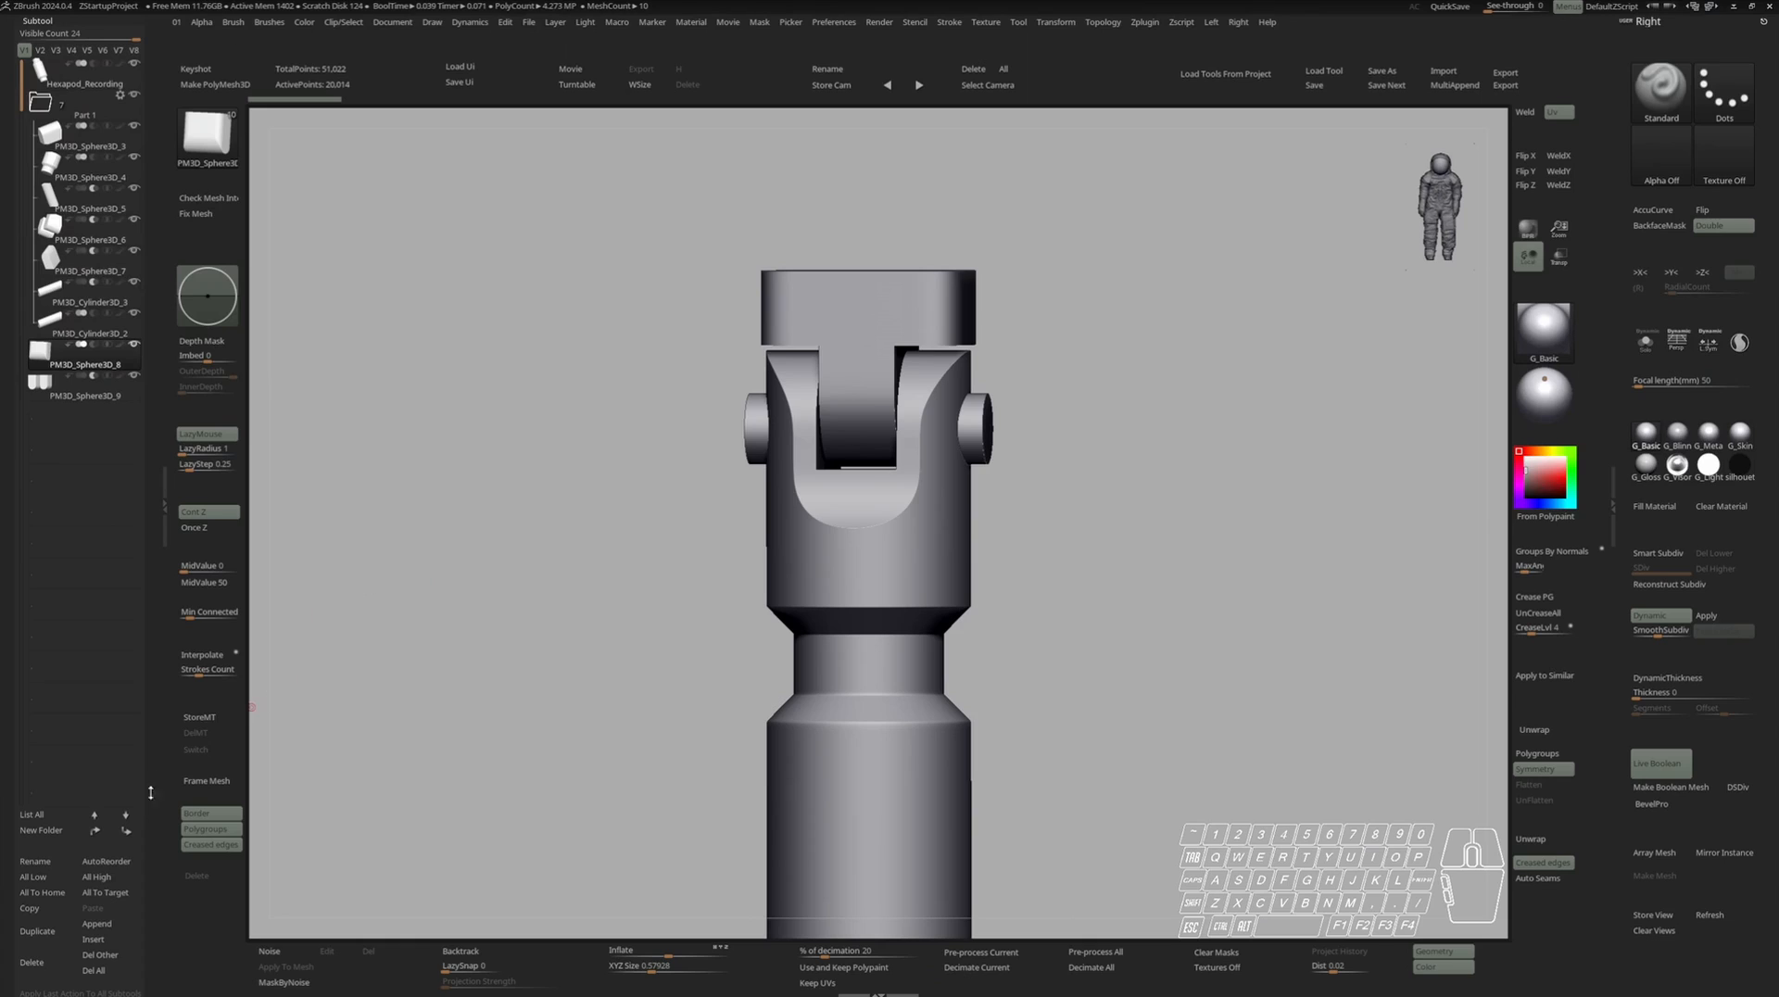
Create a subtool folder named Part 2 holding the block PM3D_Sphere3D_8, and select the cutter pair PM3D_Sphere3D_9.
left_click(58, 829)
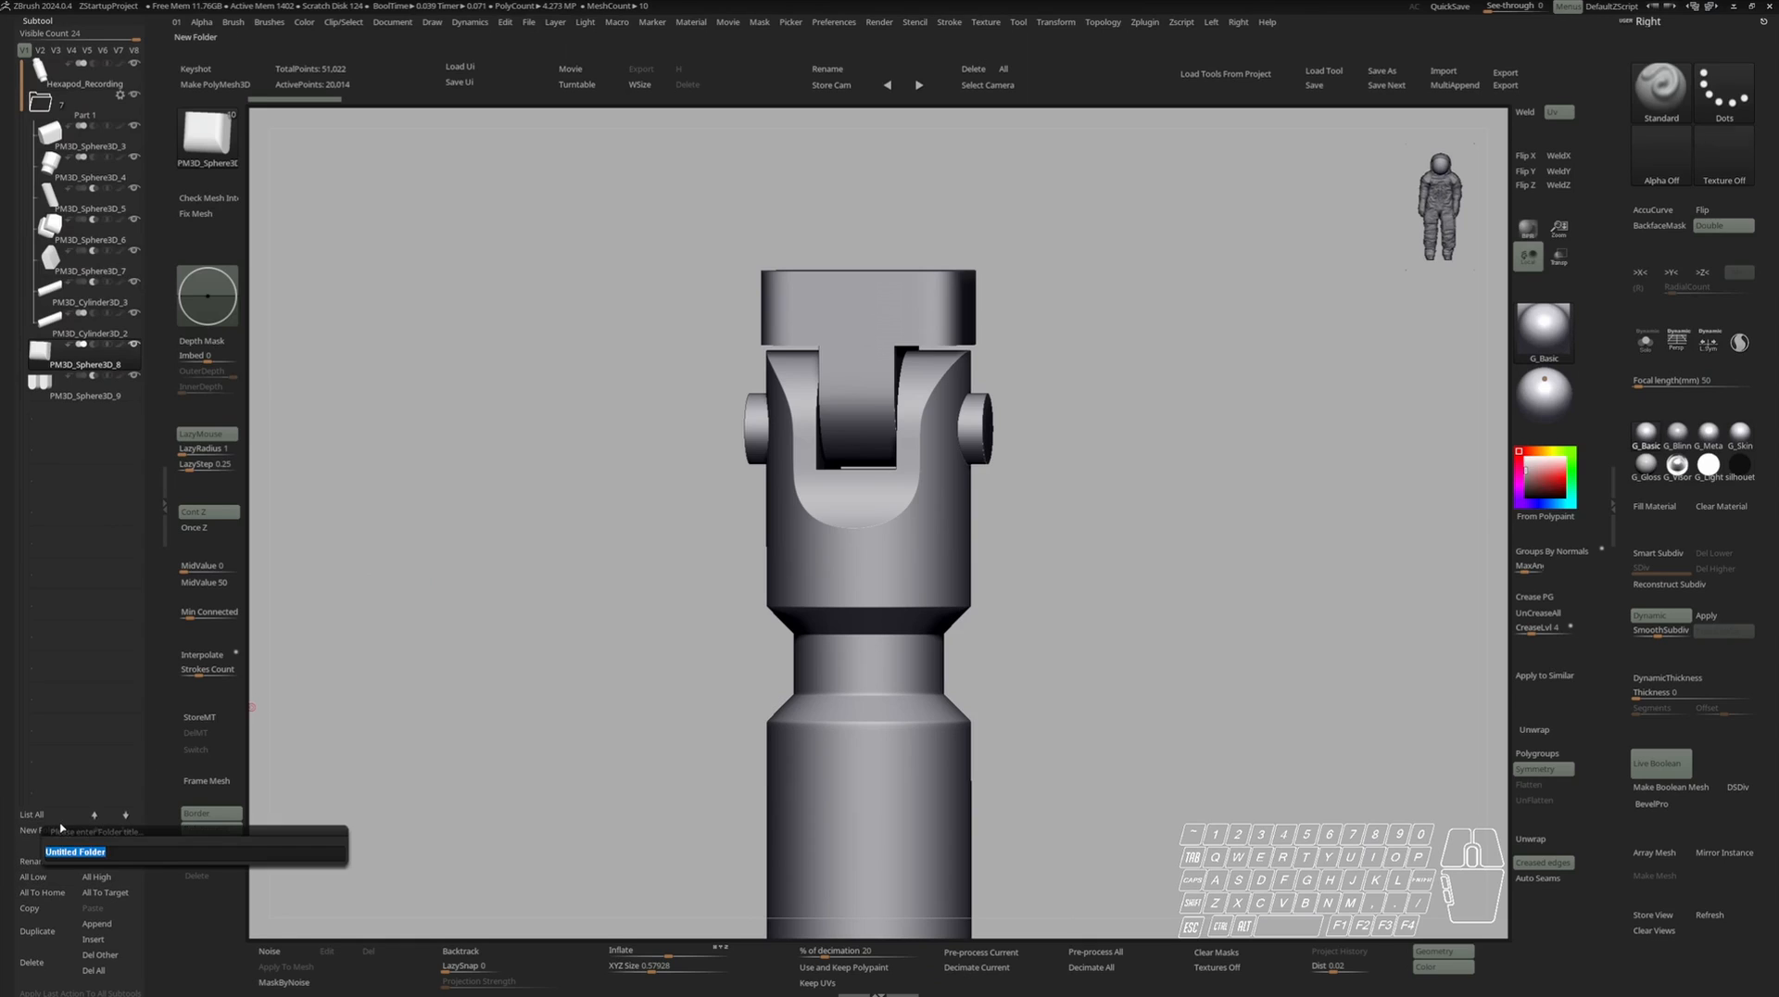
type("Part")
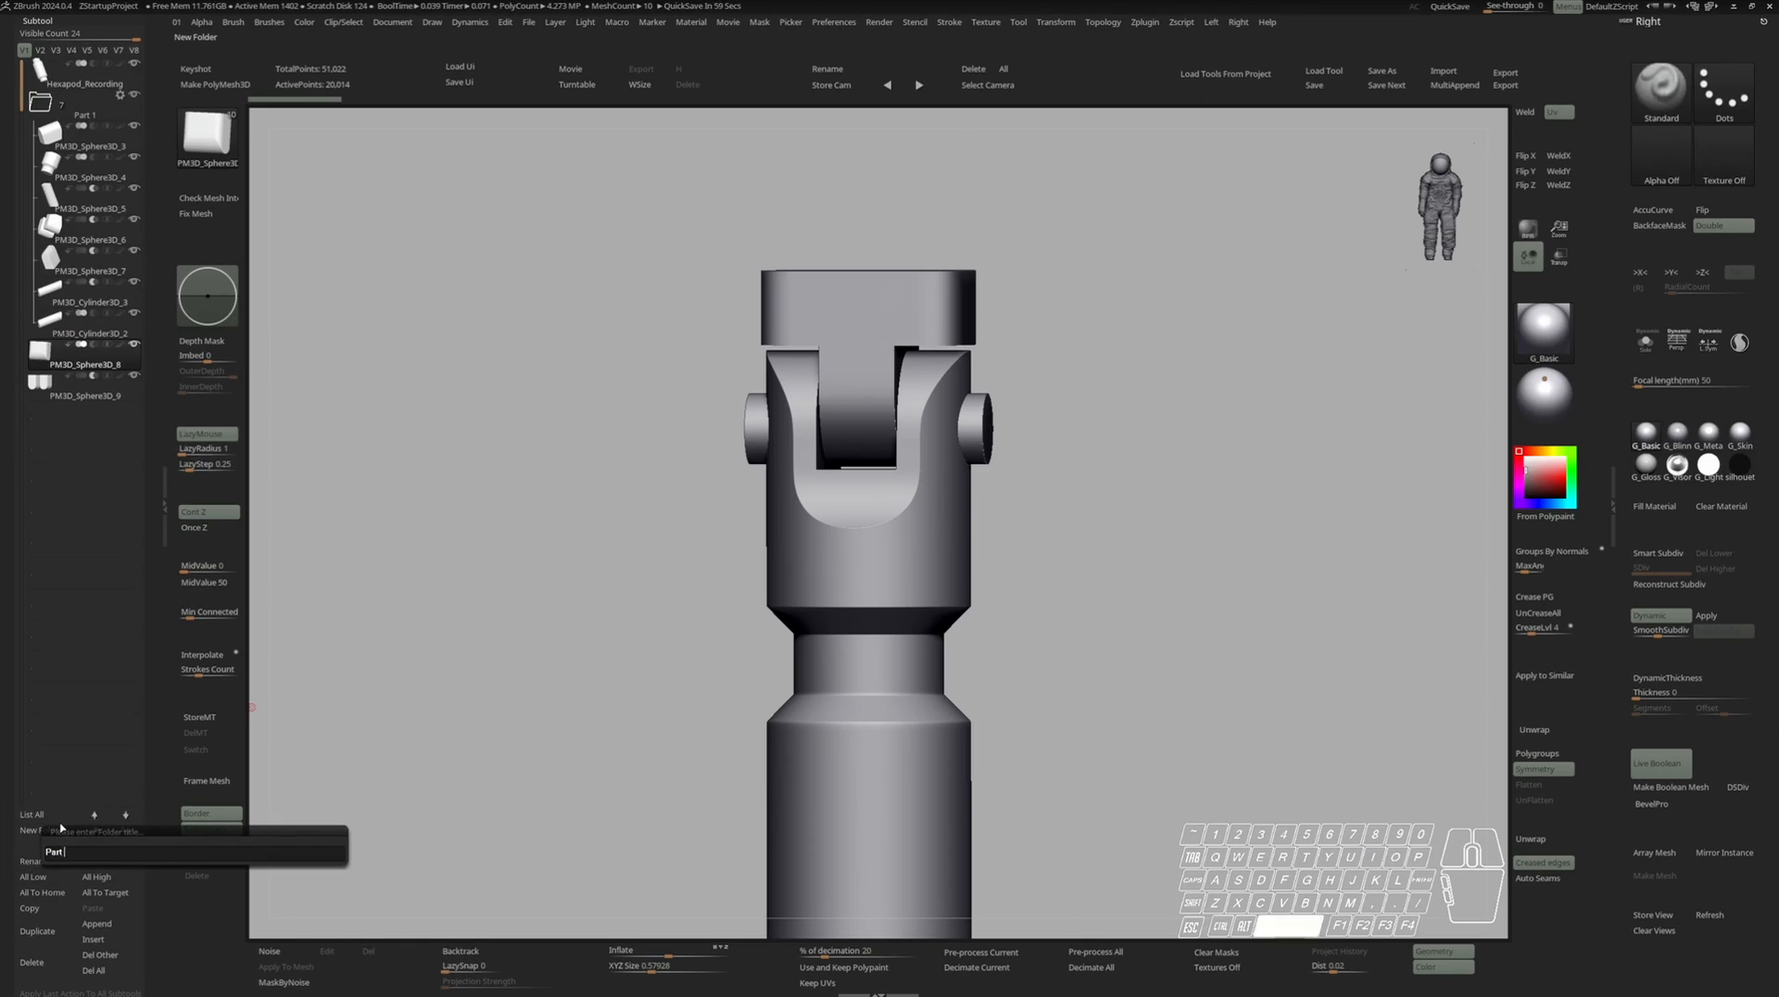
type(" 2")
key("Return")
left_click(85, 394)
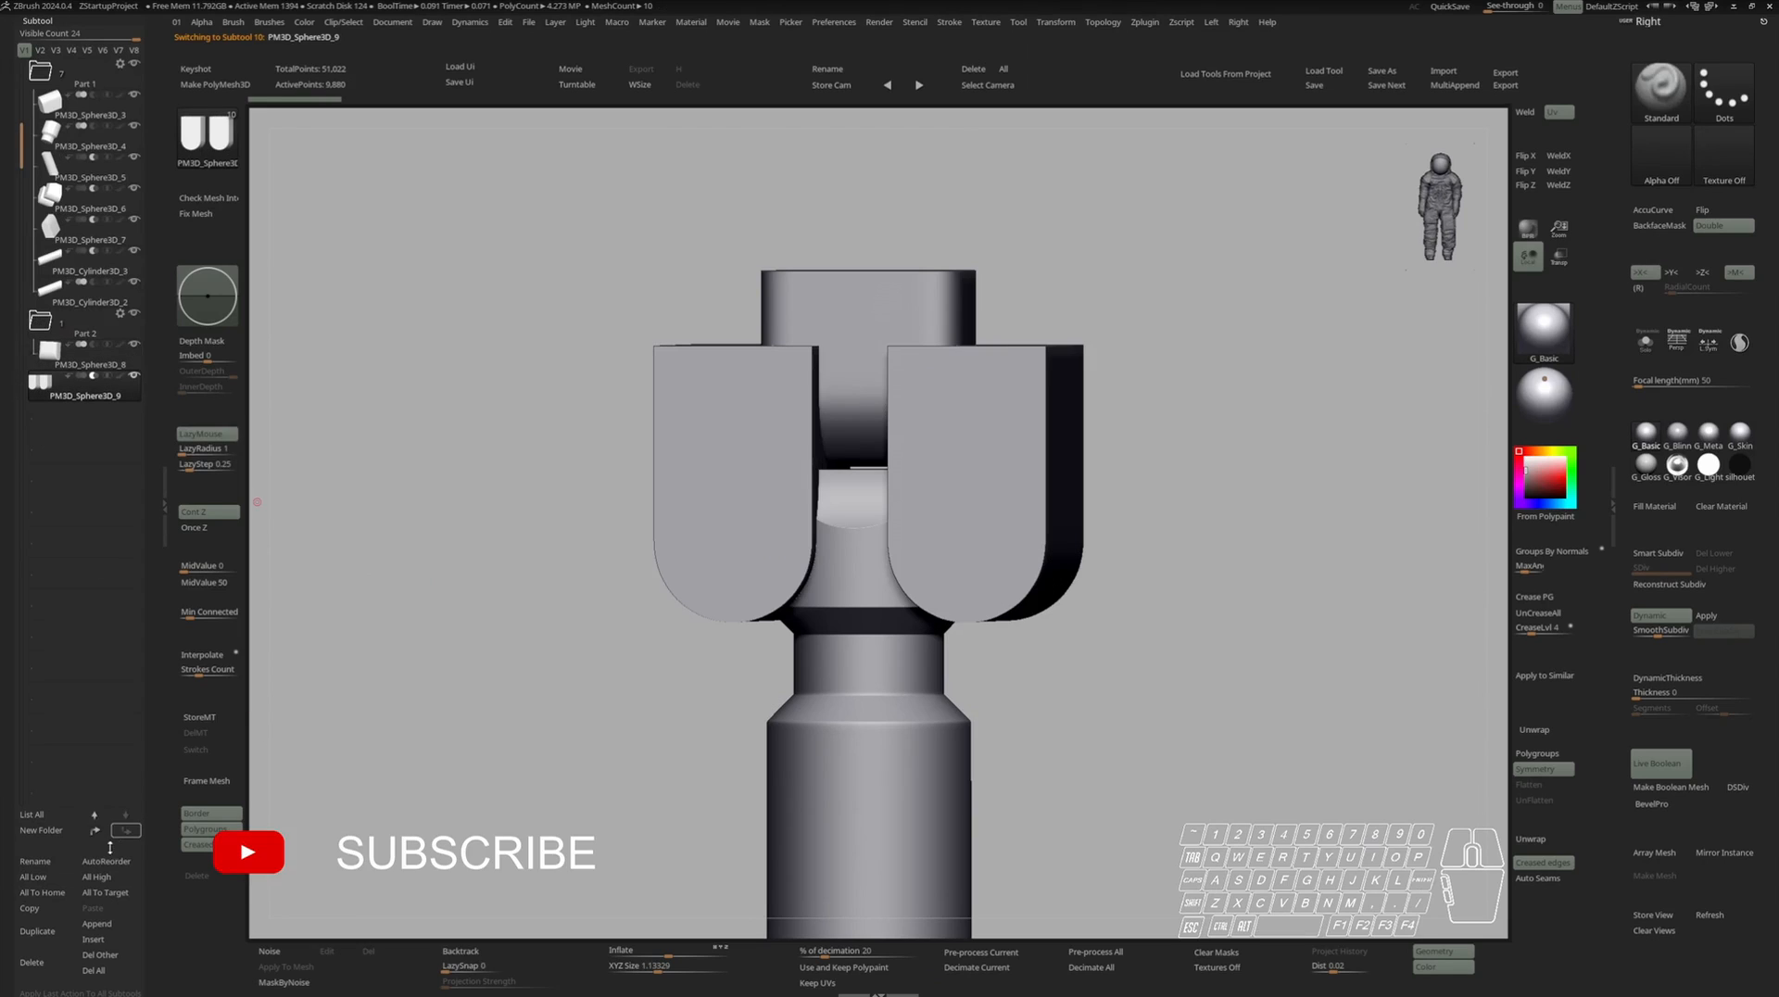
Add the cutter pair to the Part 2 folder, merge the folder into one boolean mesh, and select the result.
right_click_drag(392, 452, 381, 453)
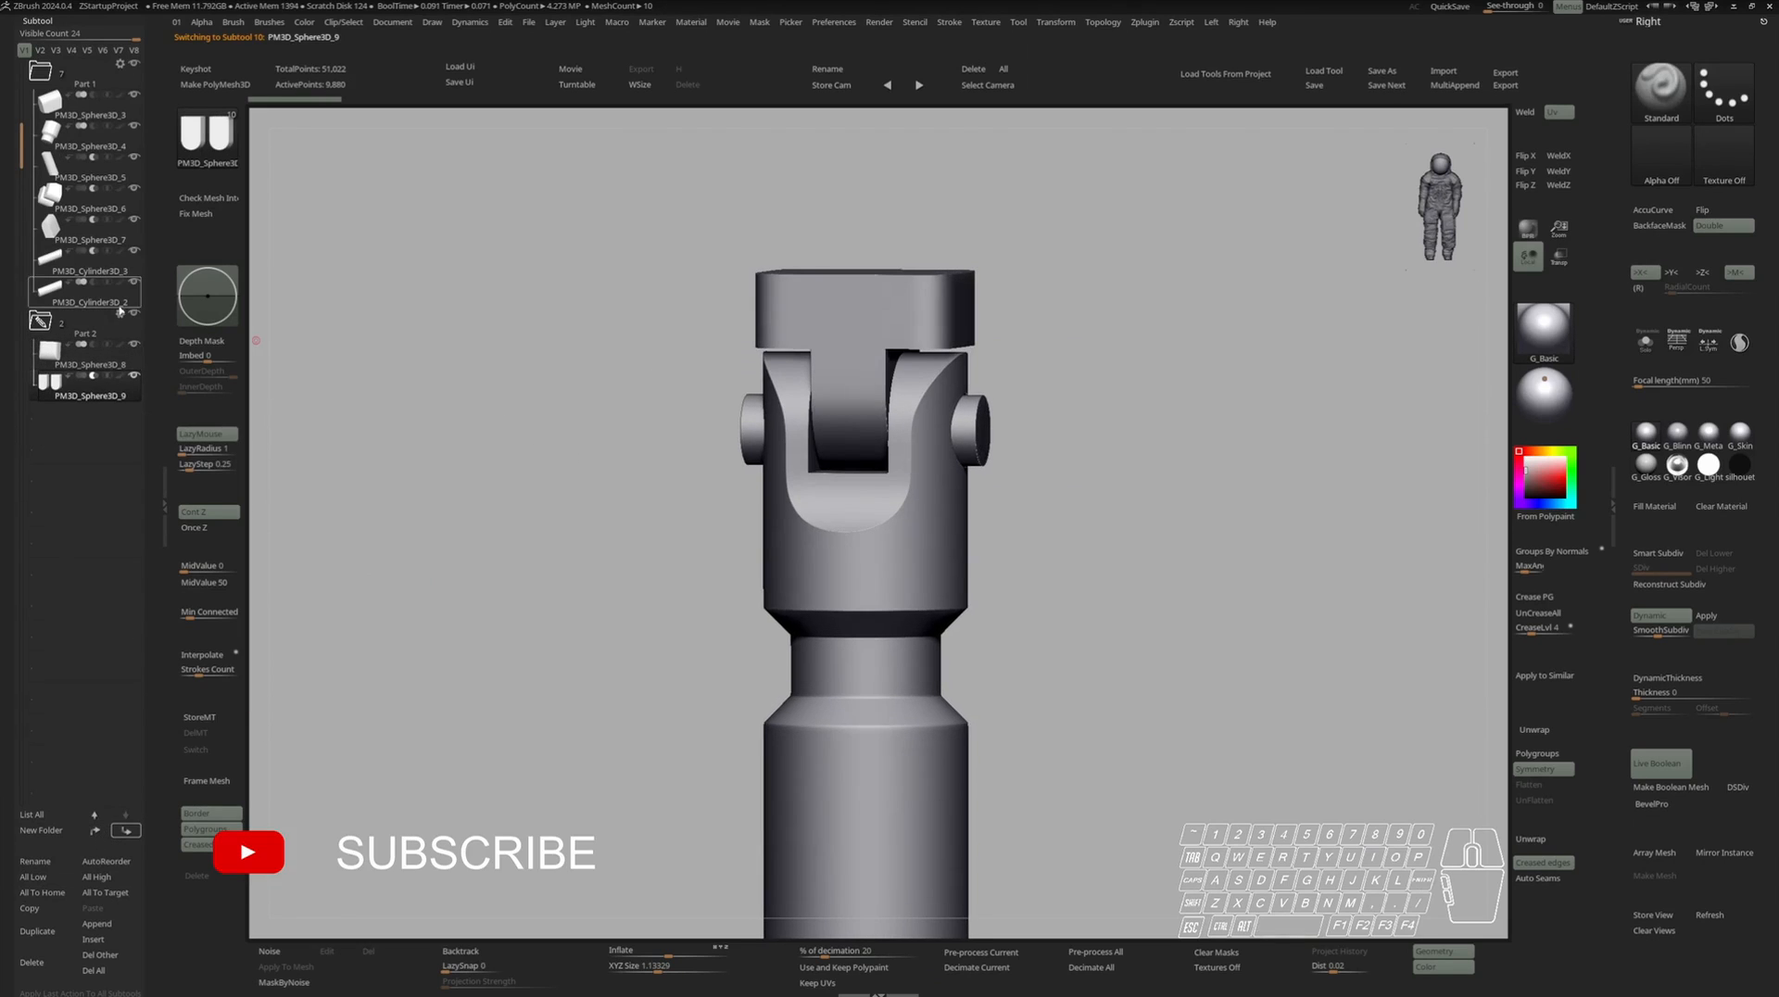
left_click(113, 324)
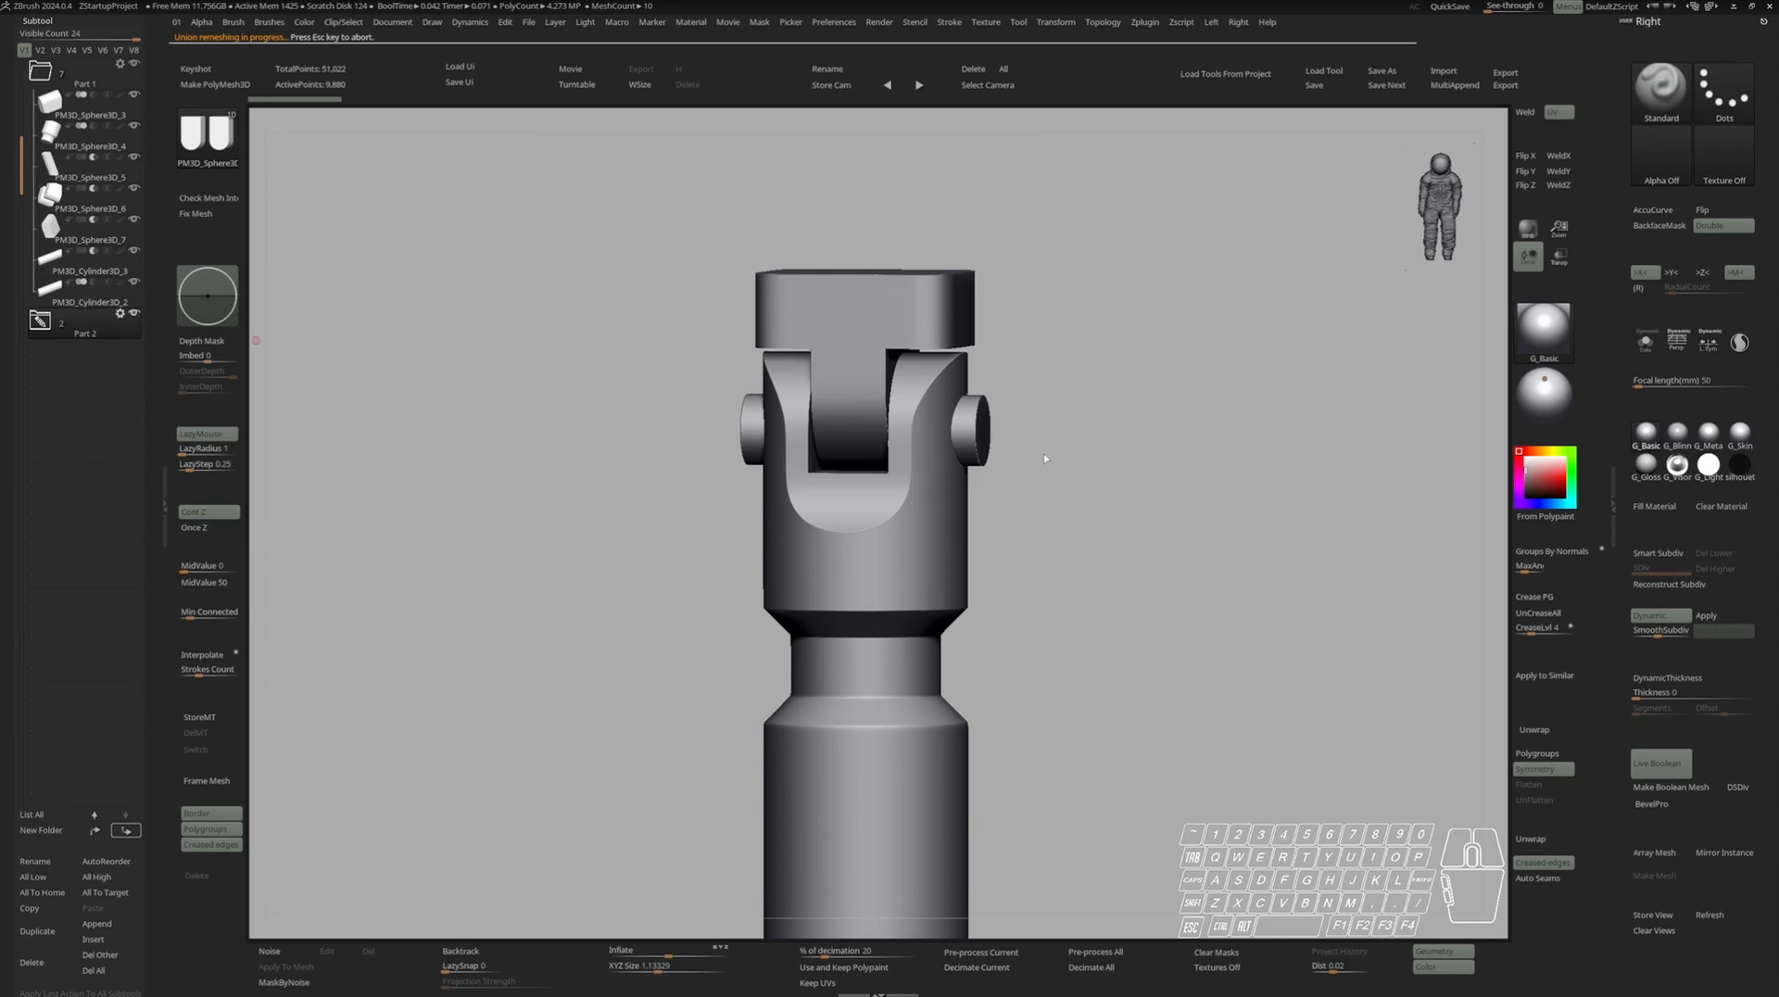
left_click(46, 365)
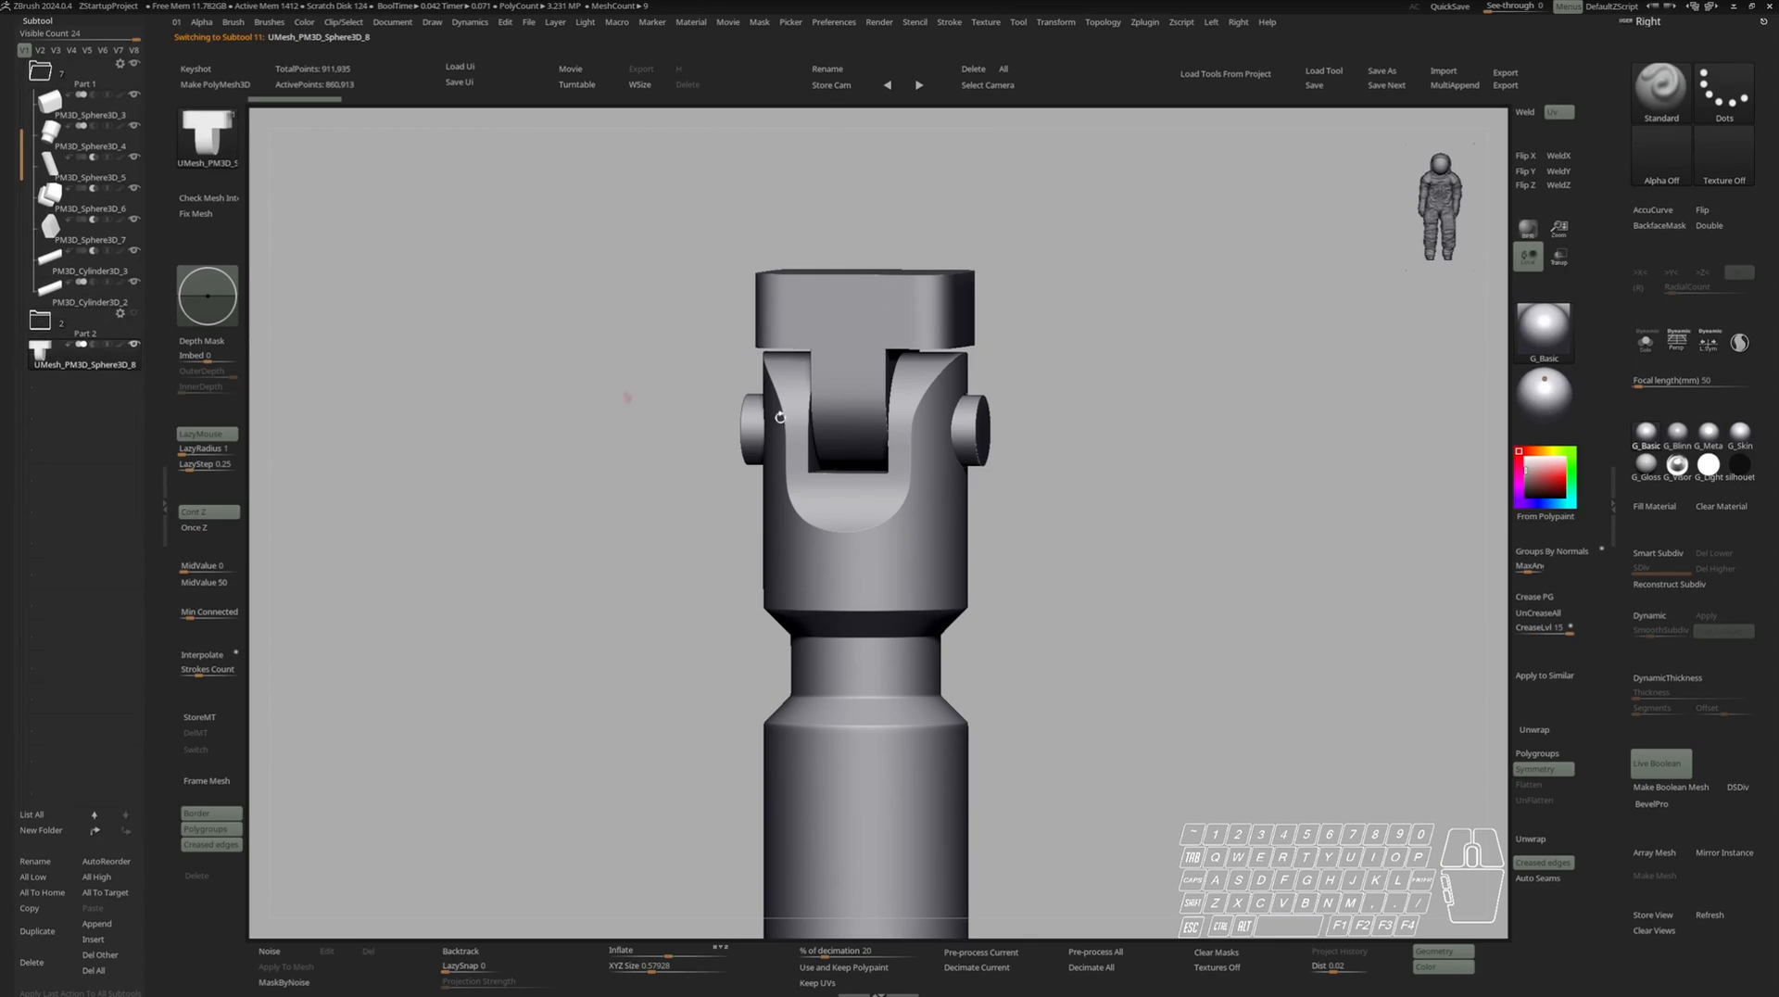
Isolate the merged tongue mesh UMesh_PM3D_Sphere3D_8 and activate symmetry across X and Z.
right_click_drag(954, 434, 1011, 447)
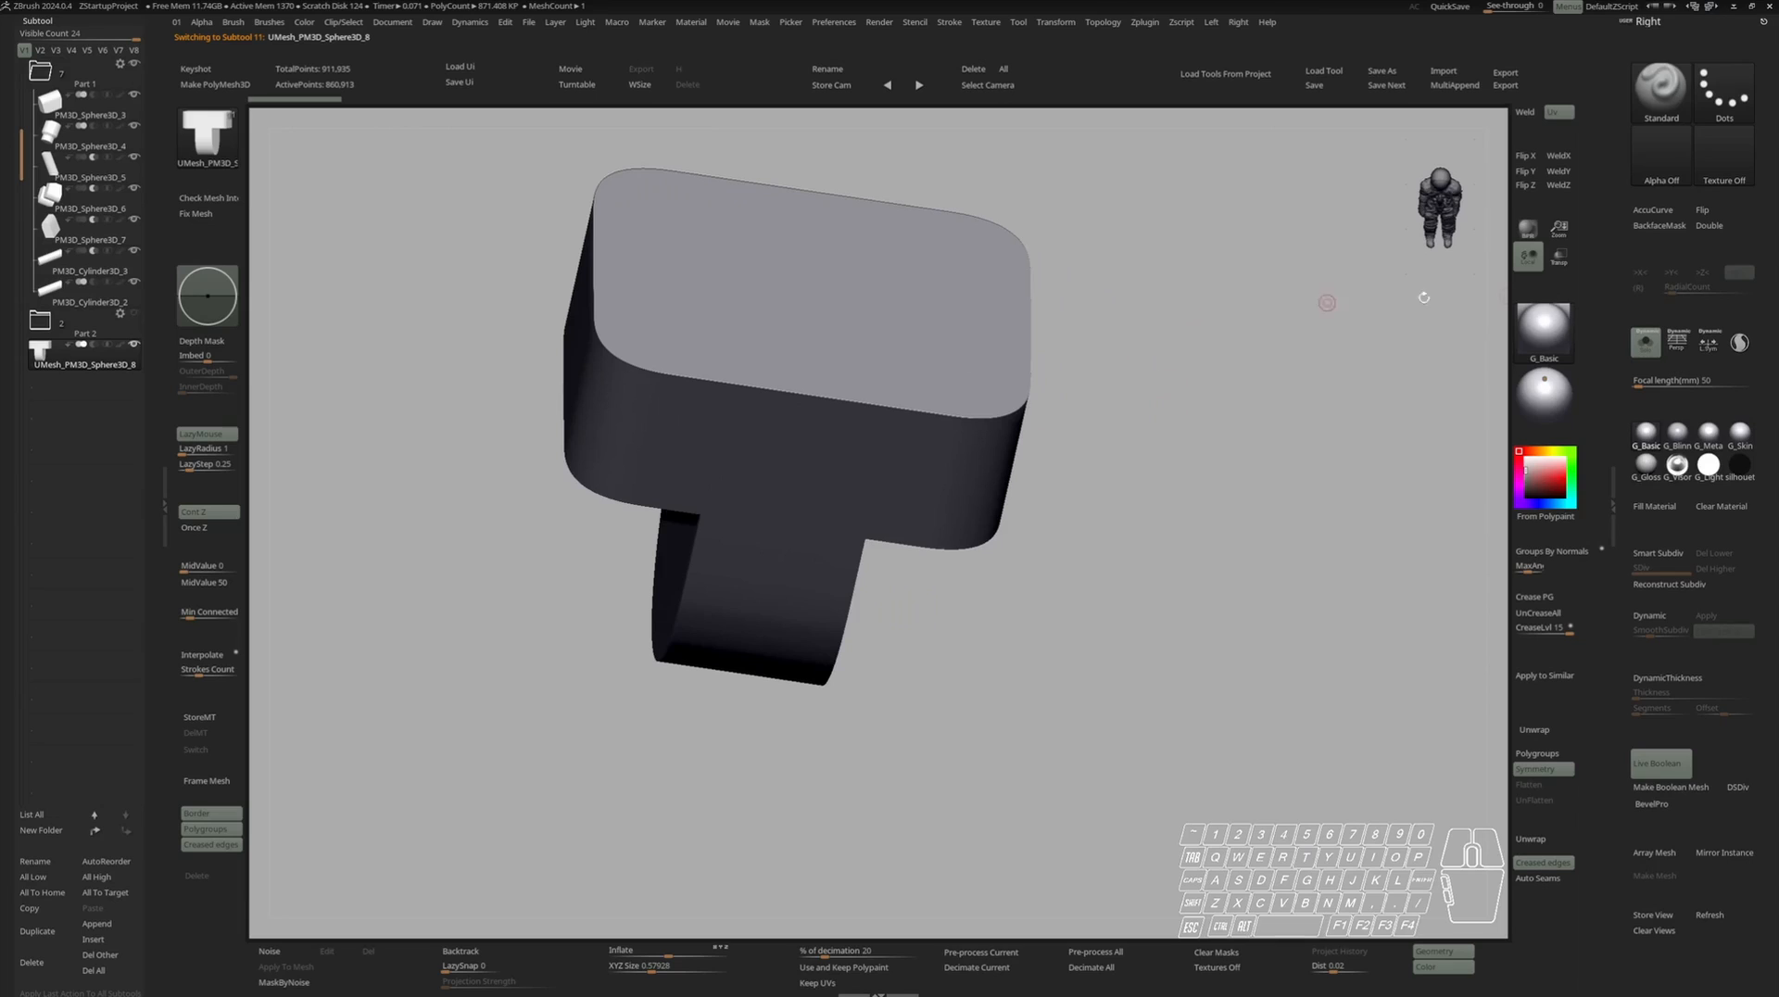
key("x")
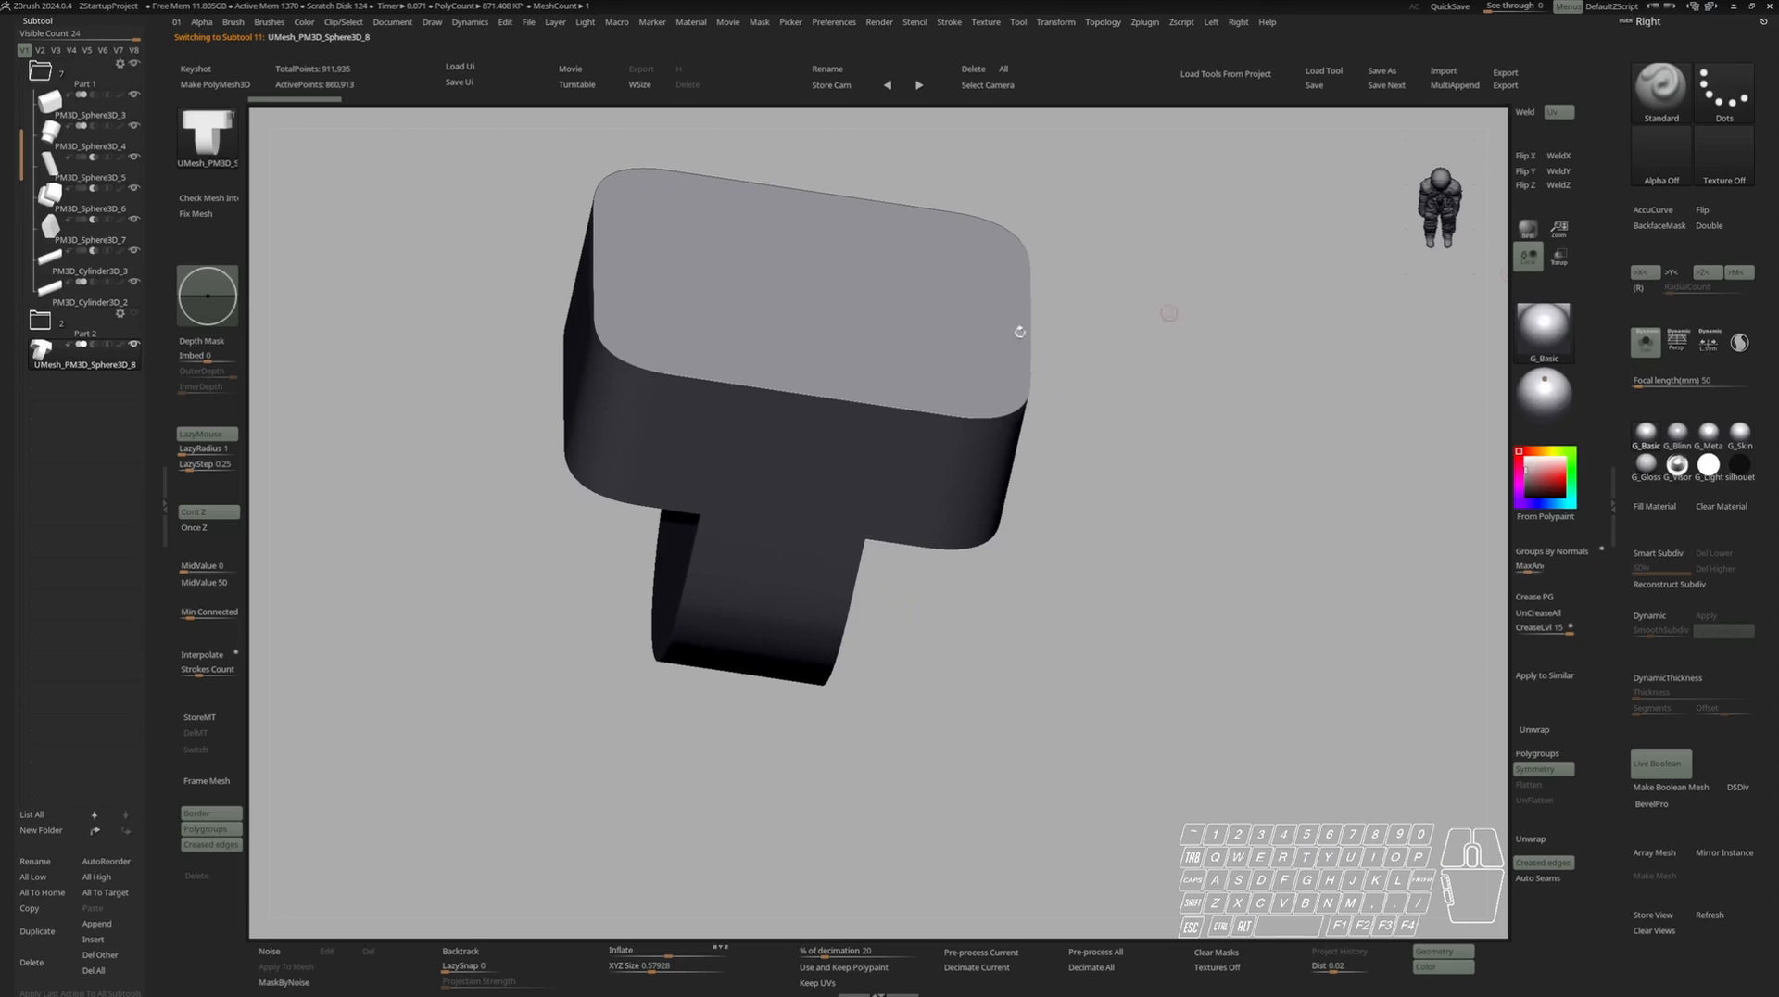
right_click_drag(1019, 332, 1024, 435)
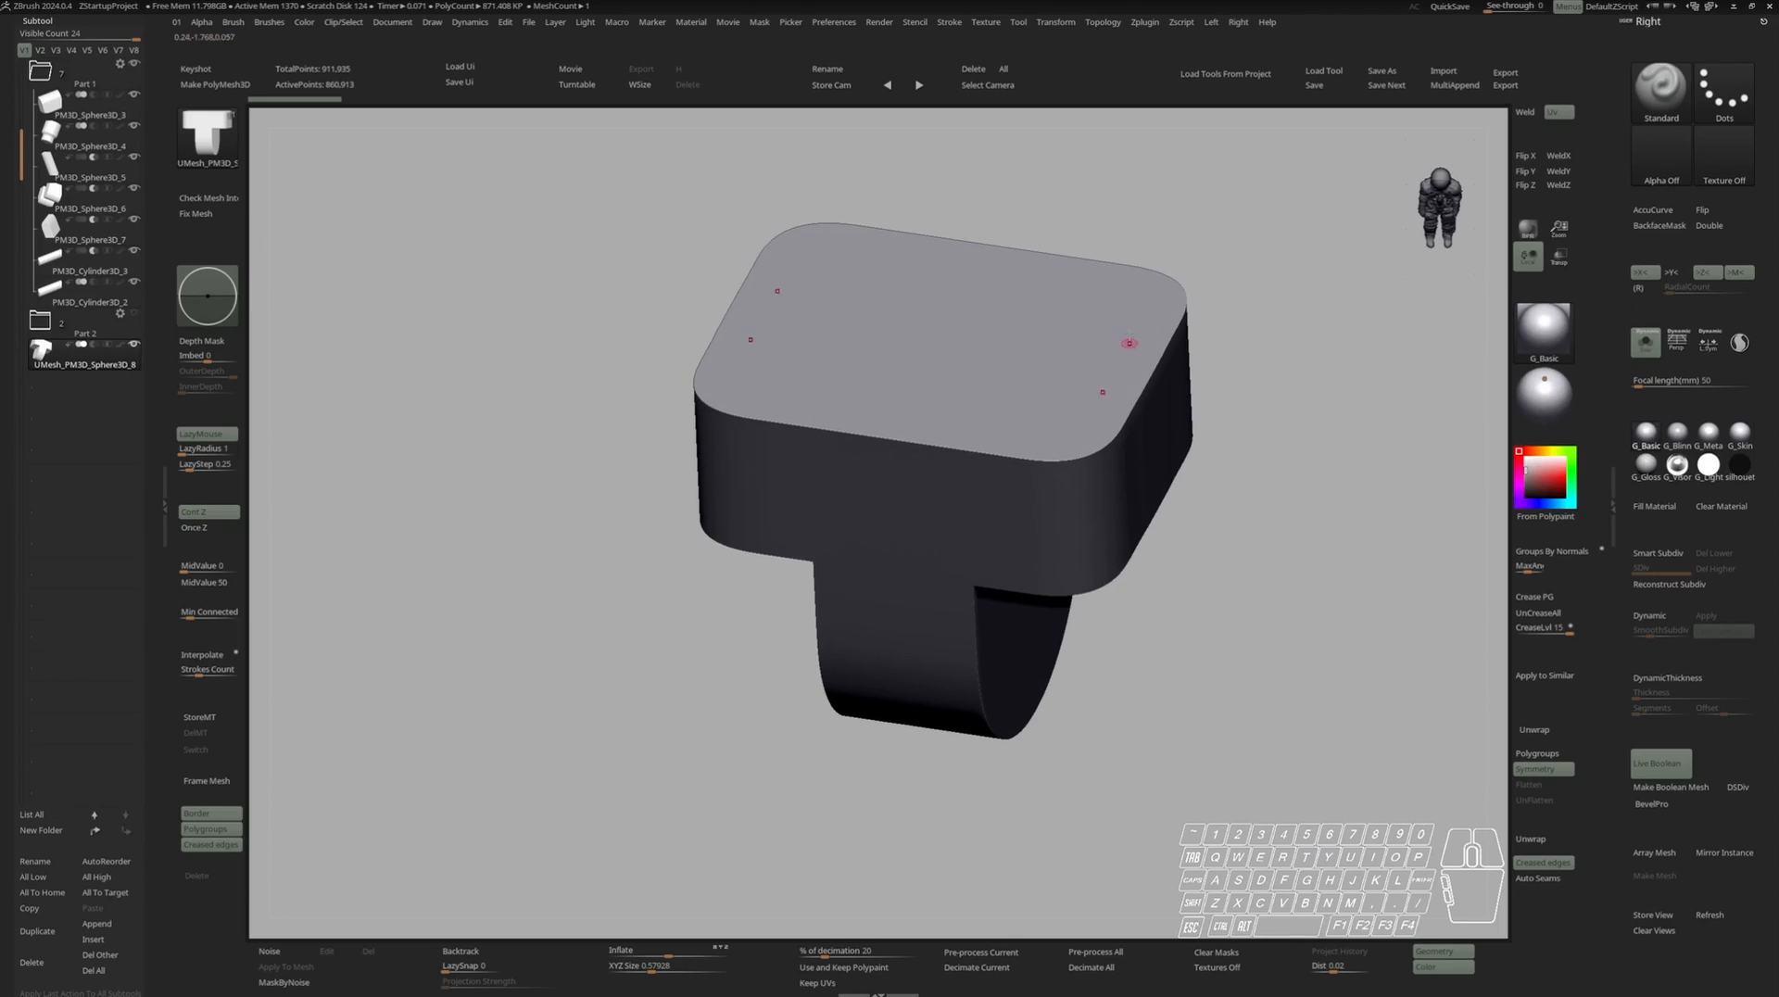
right_click_drag(1025, 525, 1047, 431)
Set ZRemesher to keep groups with SmoothGroups at 0 and hard-edge detection enabled.
key("y")
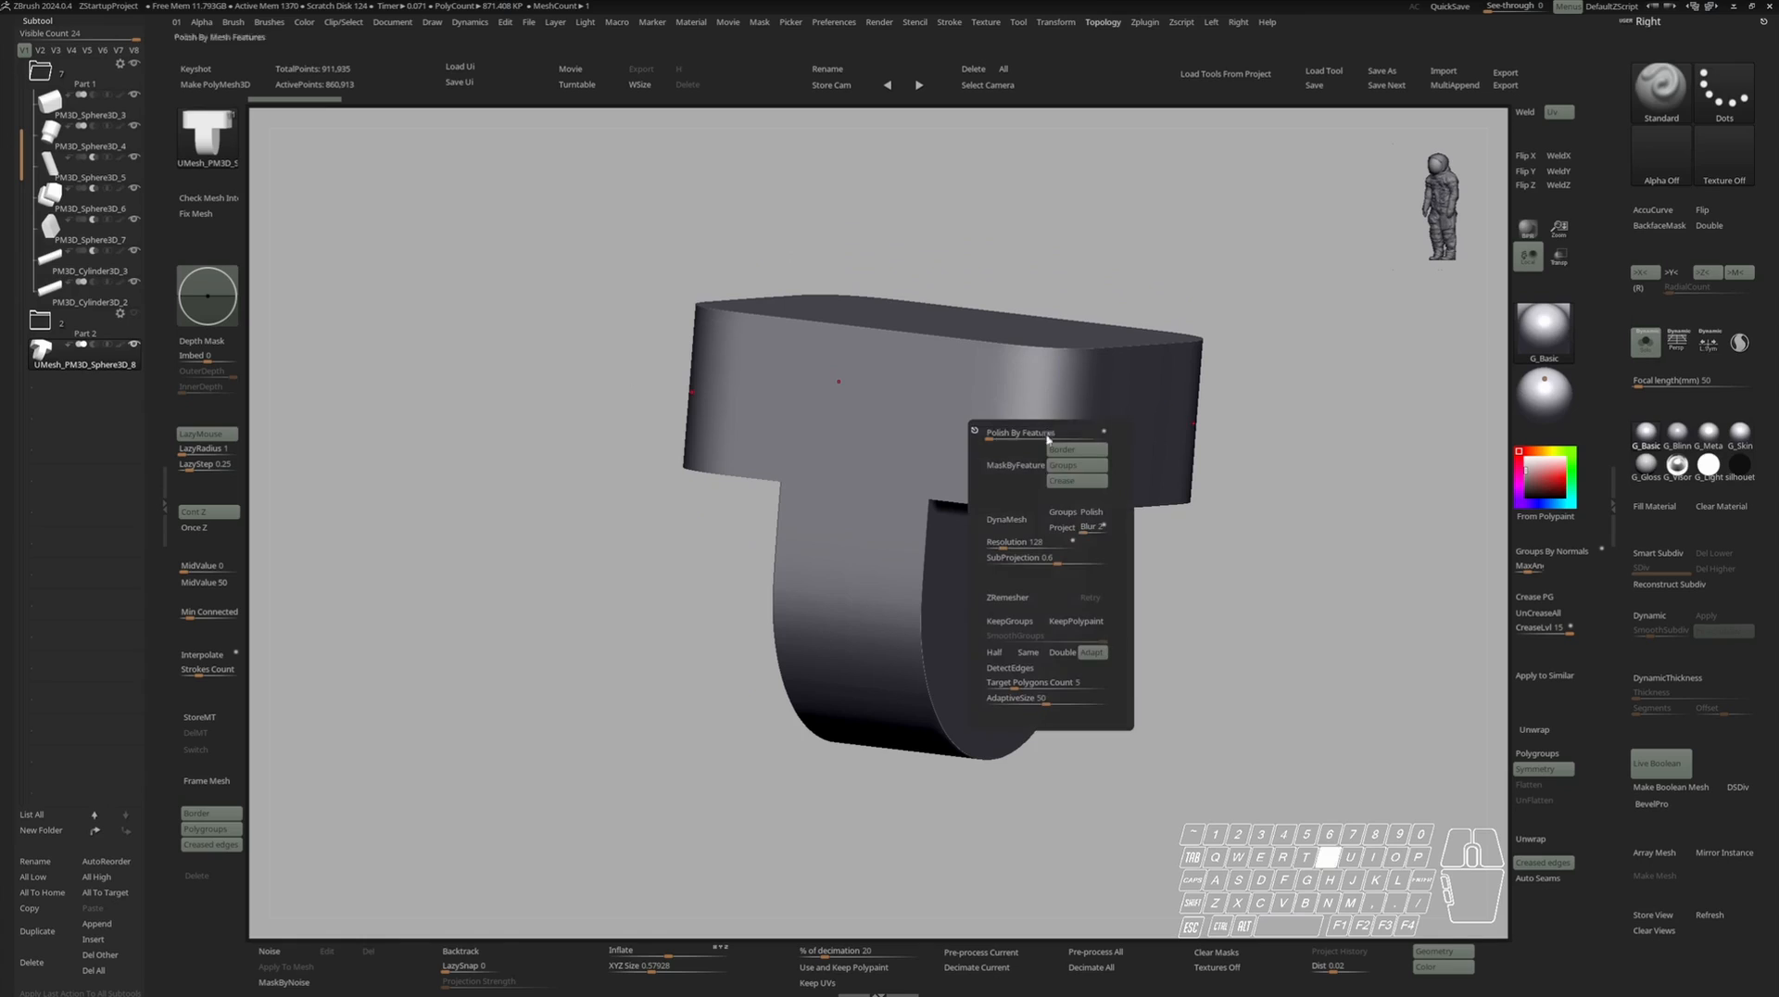
left_click(1013, 626)
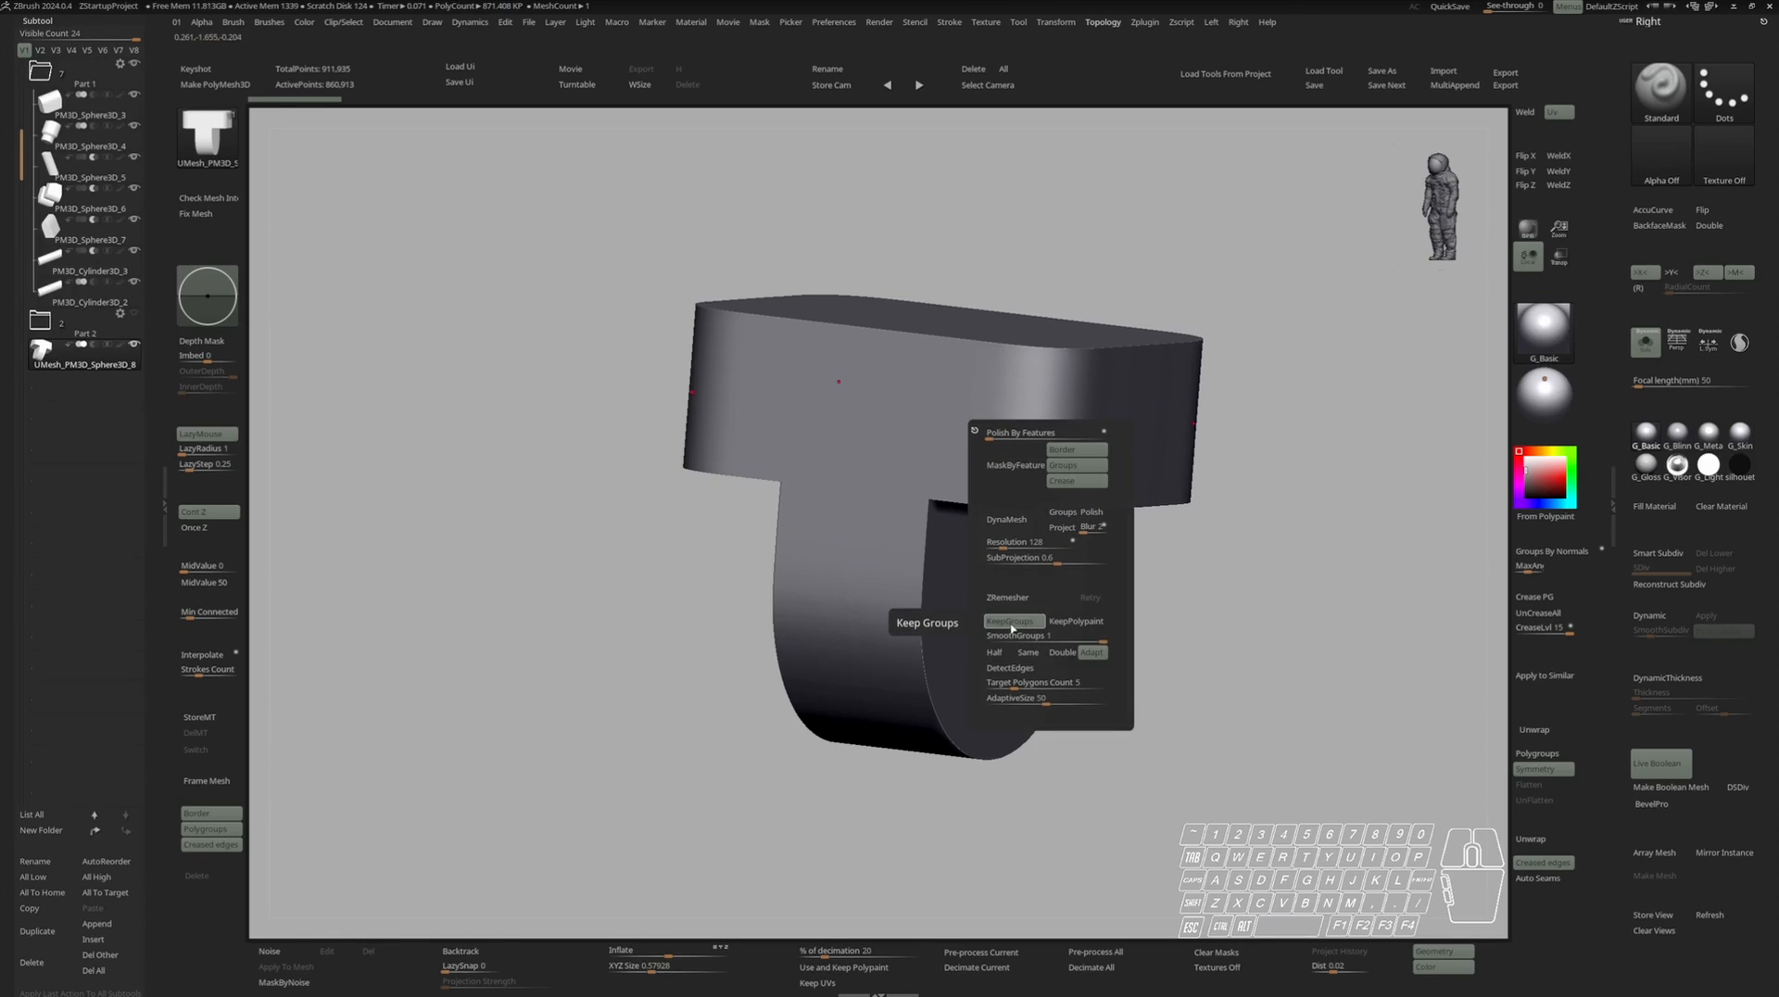
left_click_drag(1012, 635, 991, 637)
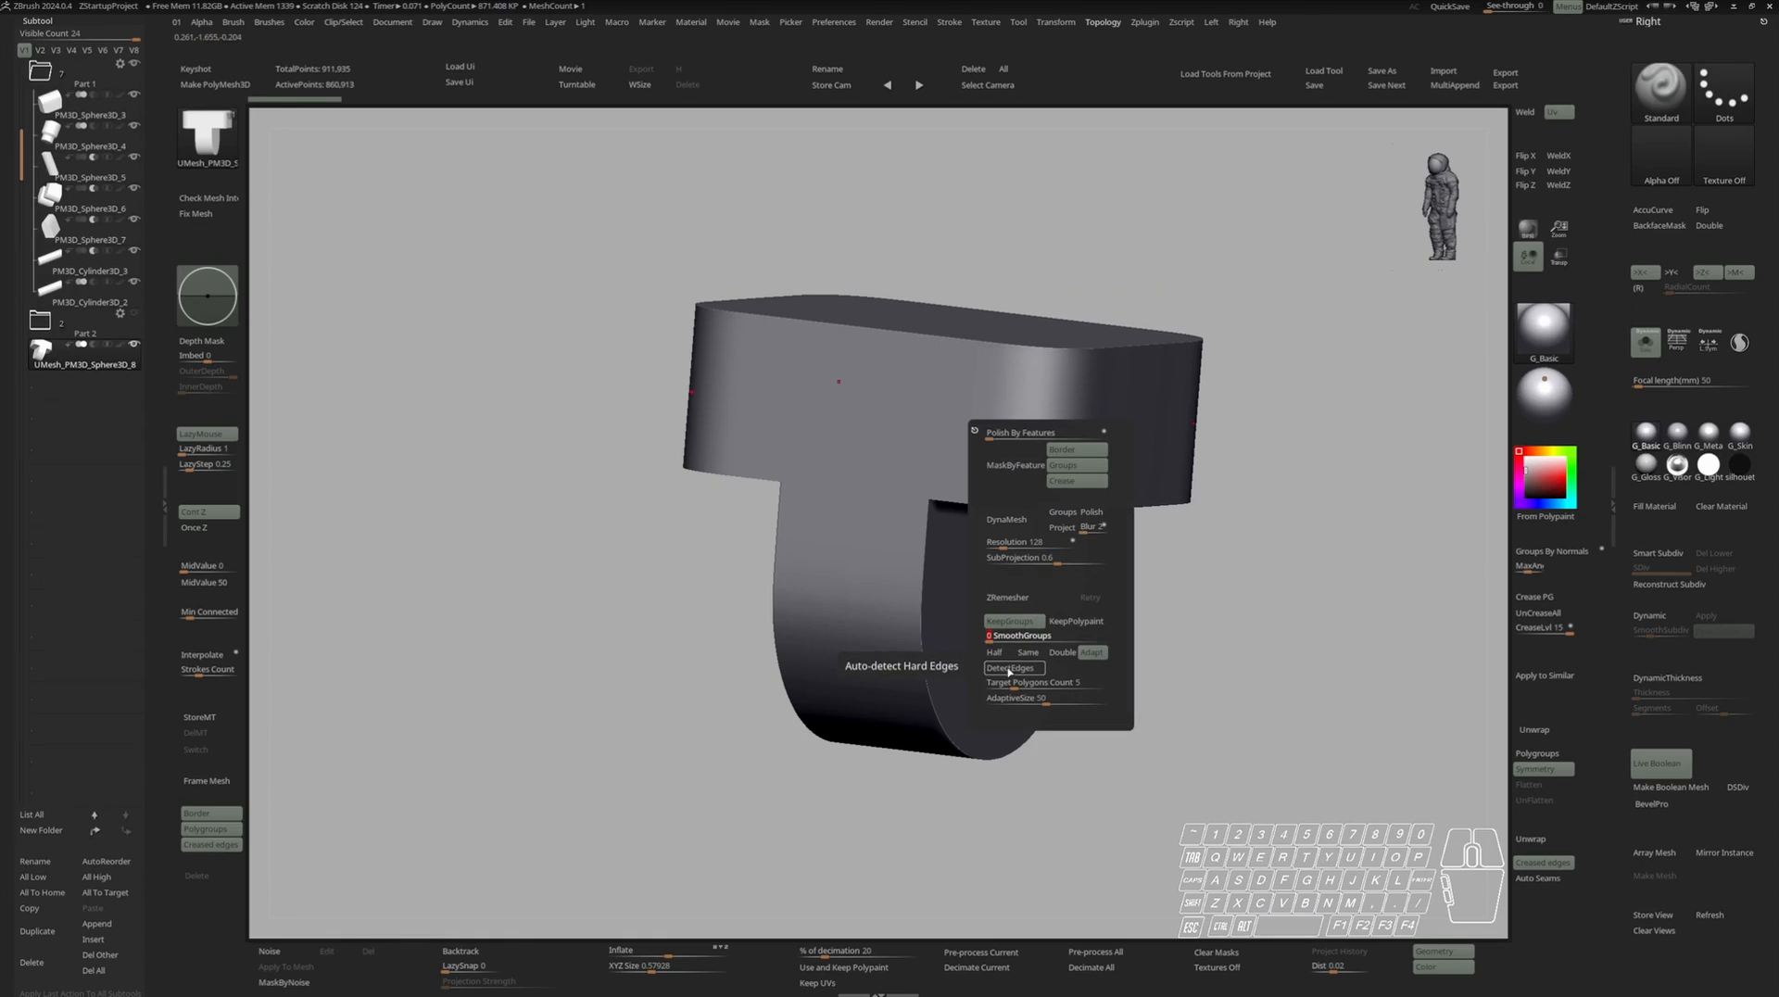
left_click(1011, 669)
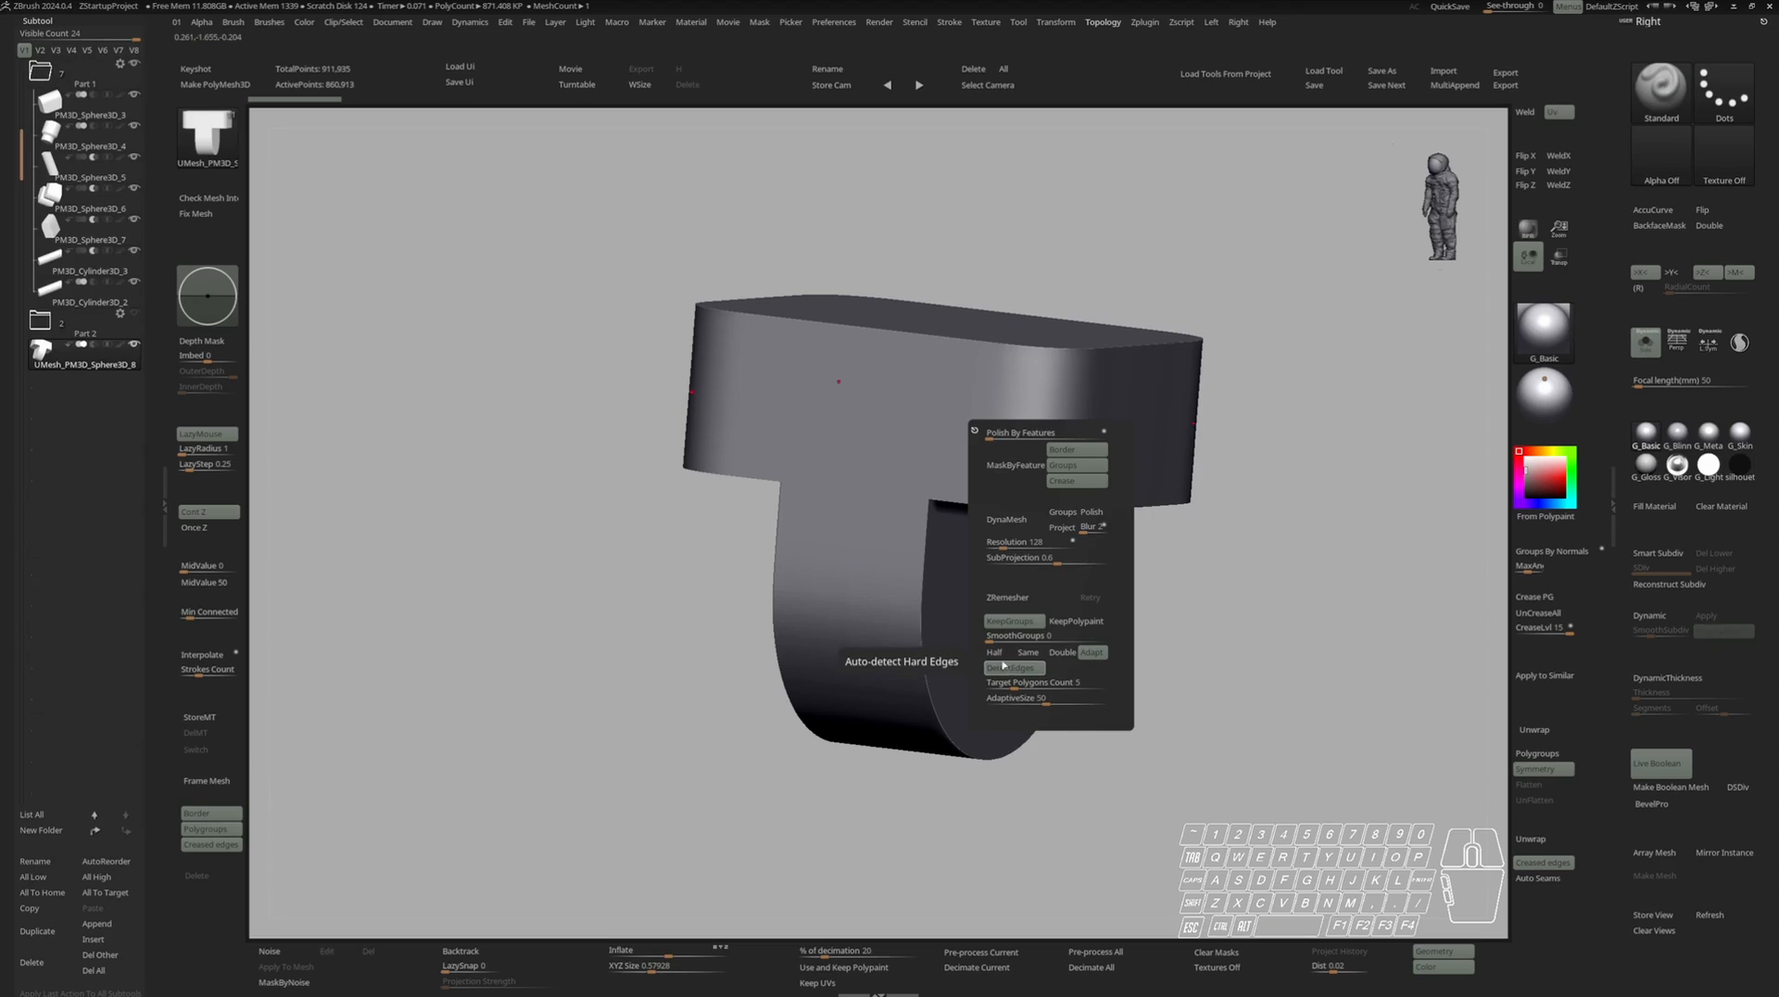
right_click_drag(1008, 360, 946, 406)
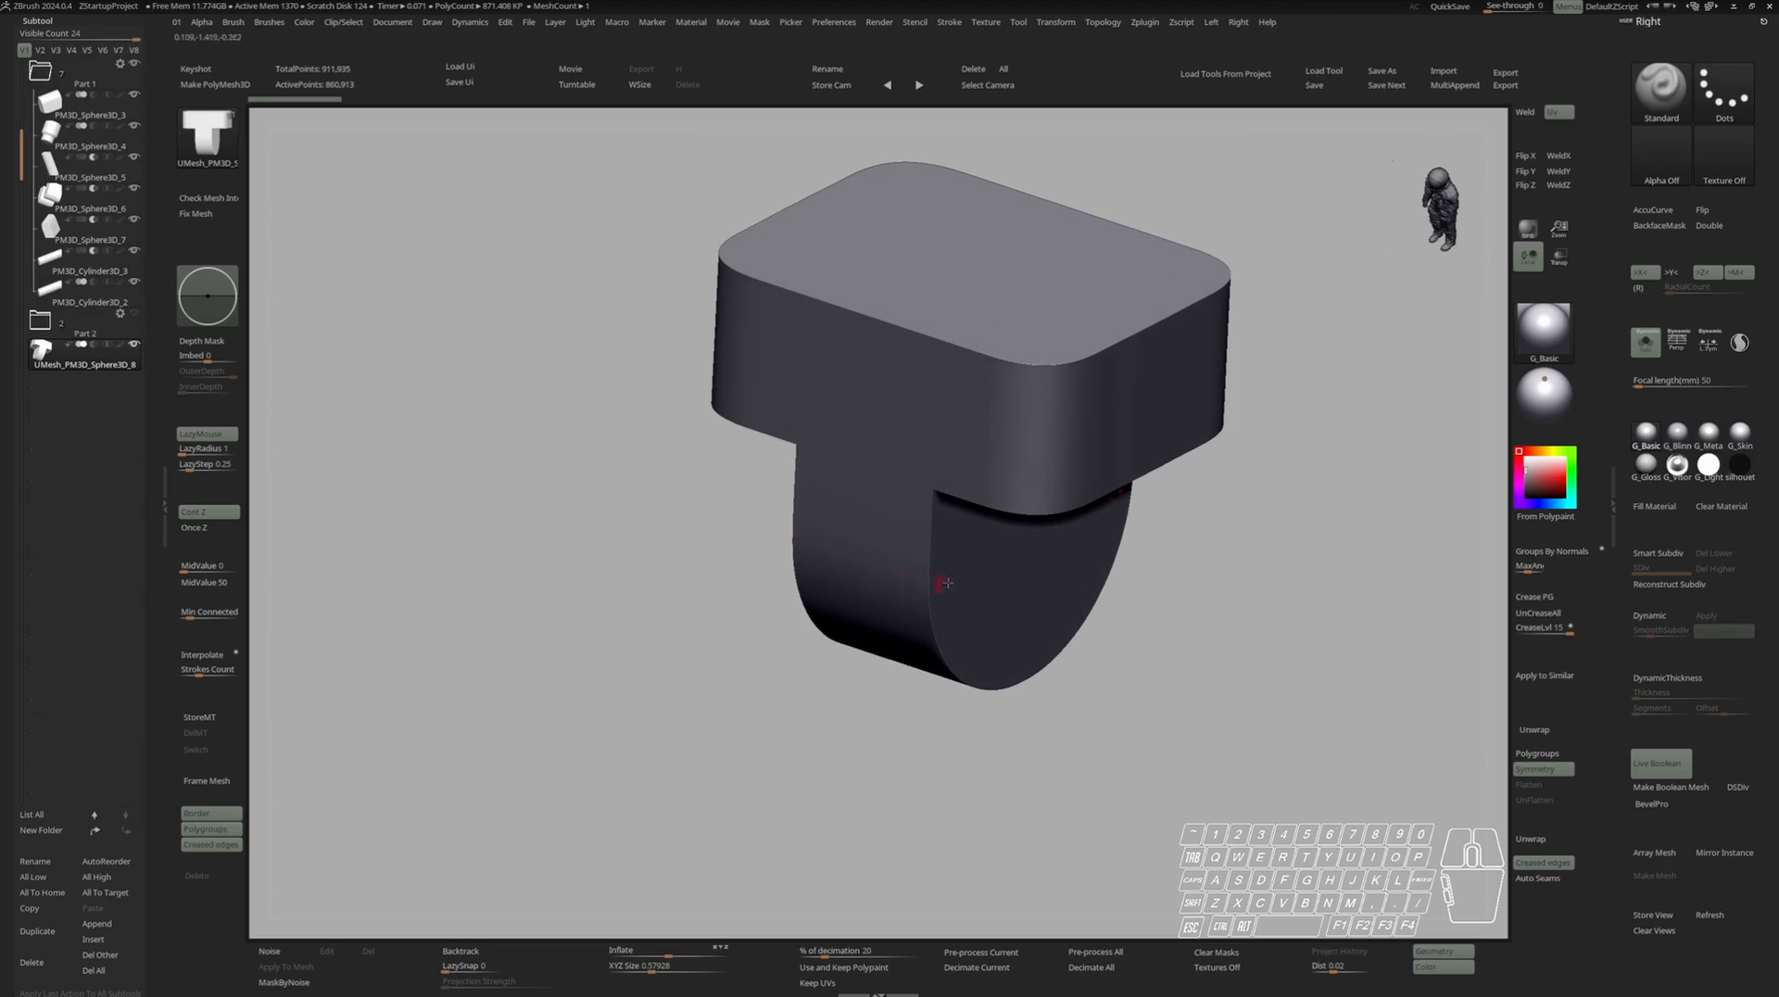
Display the tongue mesh's polyframe, remesh it with ZRemesher, and remesh it again with the Half option.
key("t")
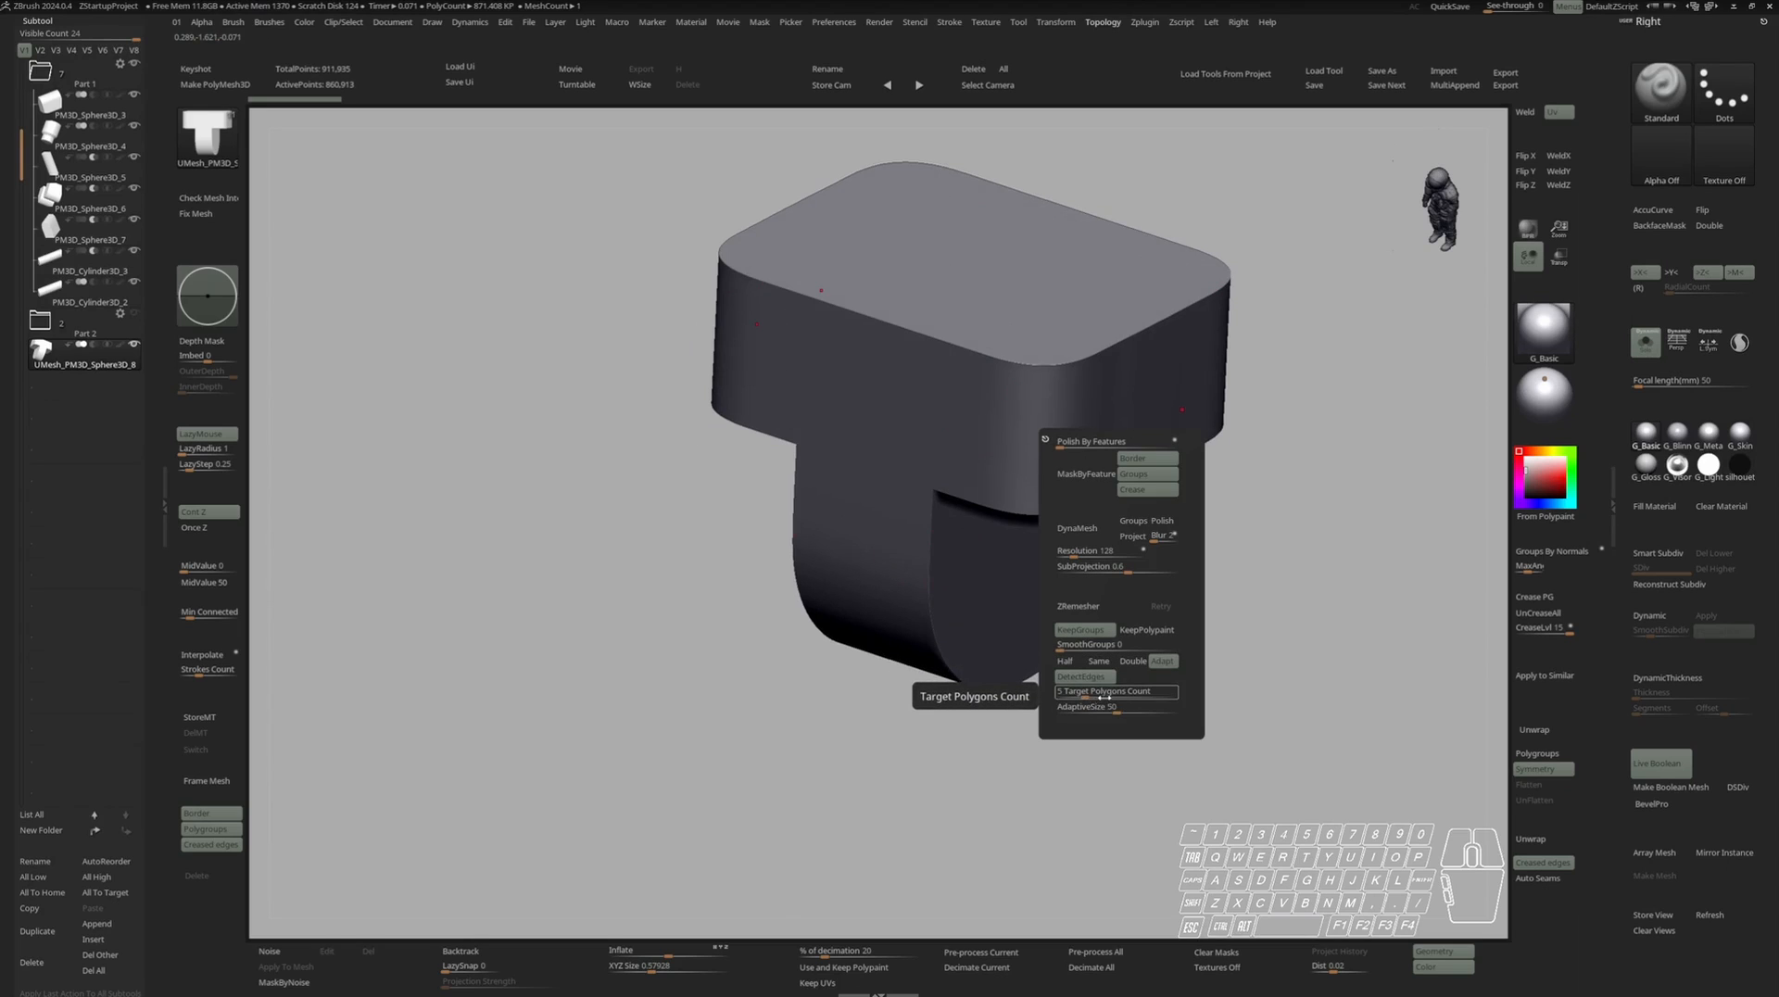
left_click(1077, 528)
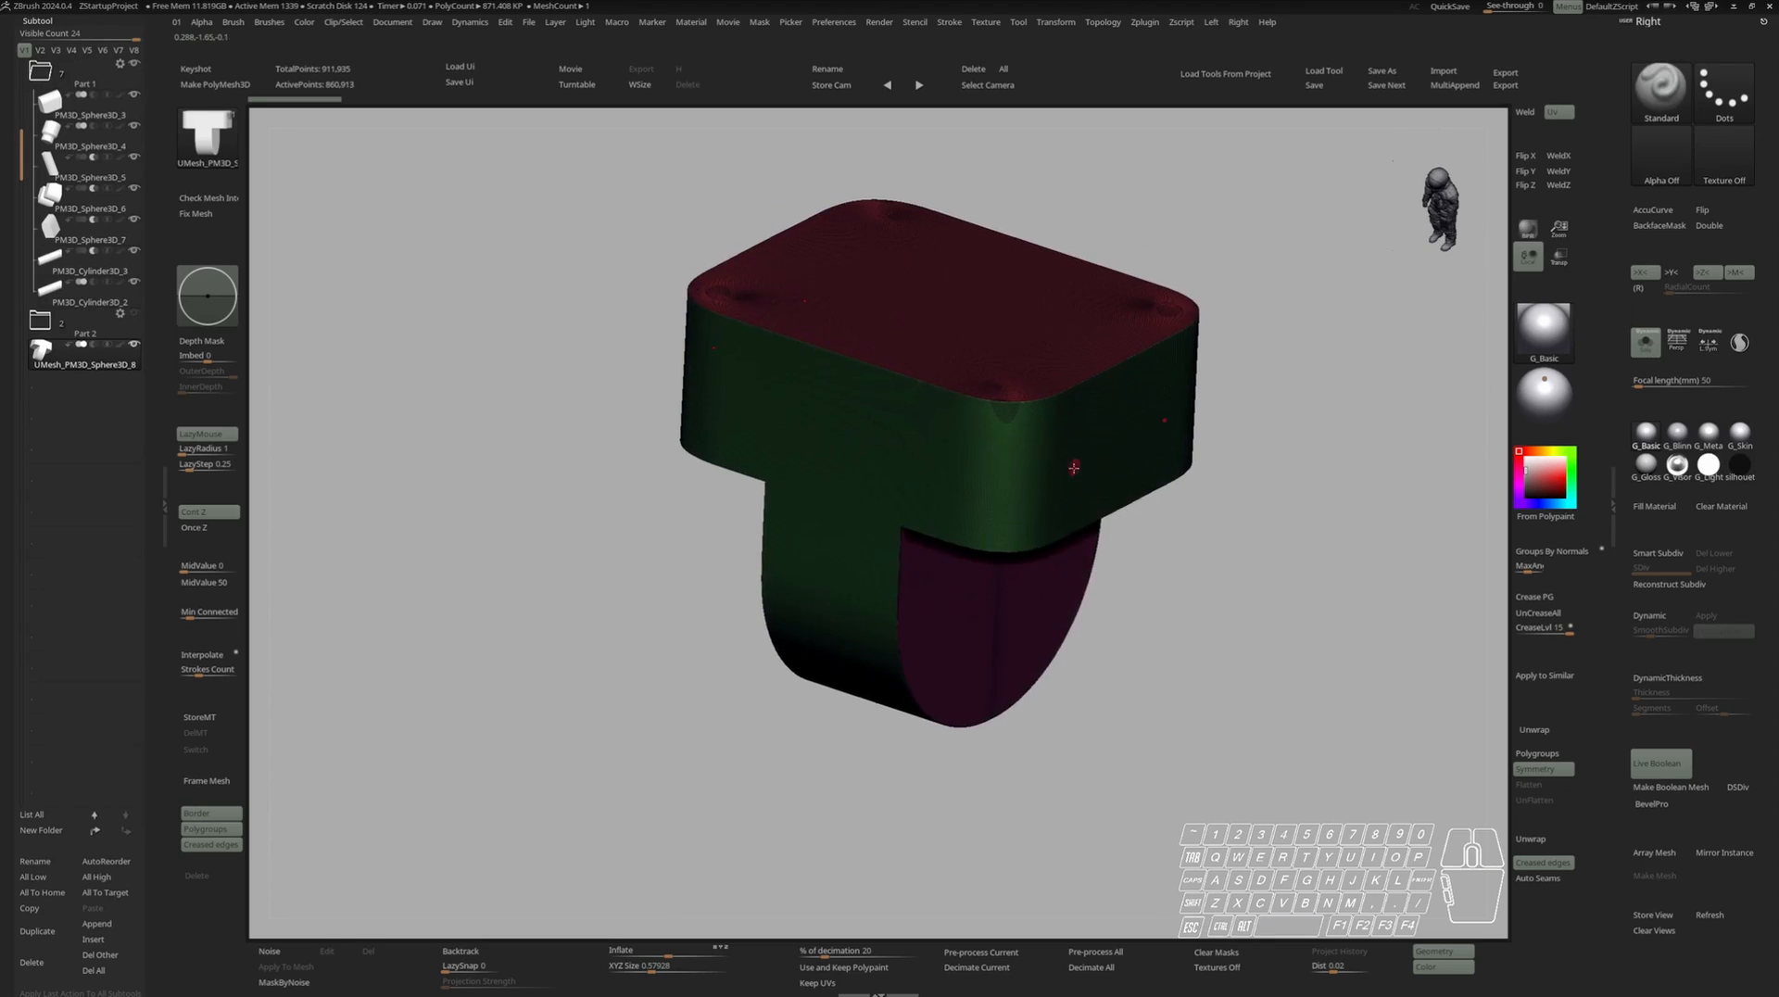
key("t")
left_click(1056, 633)
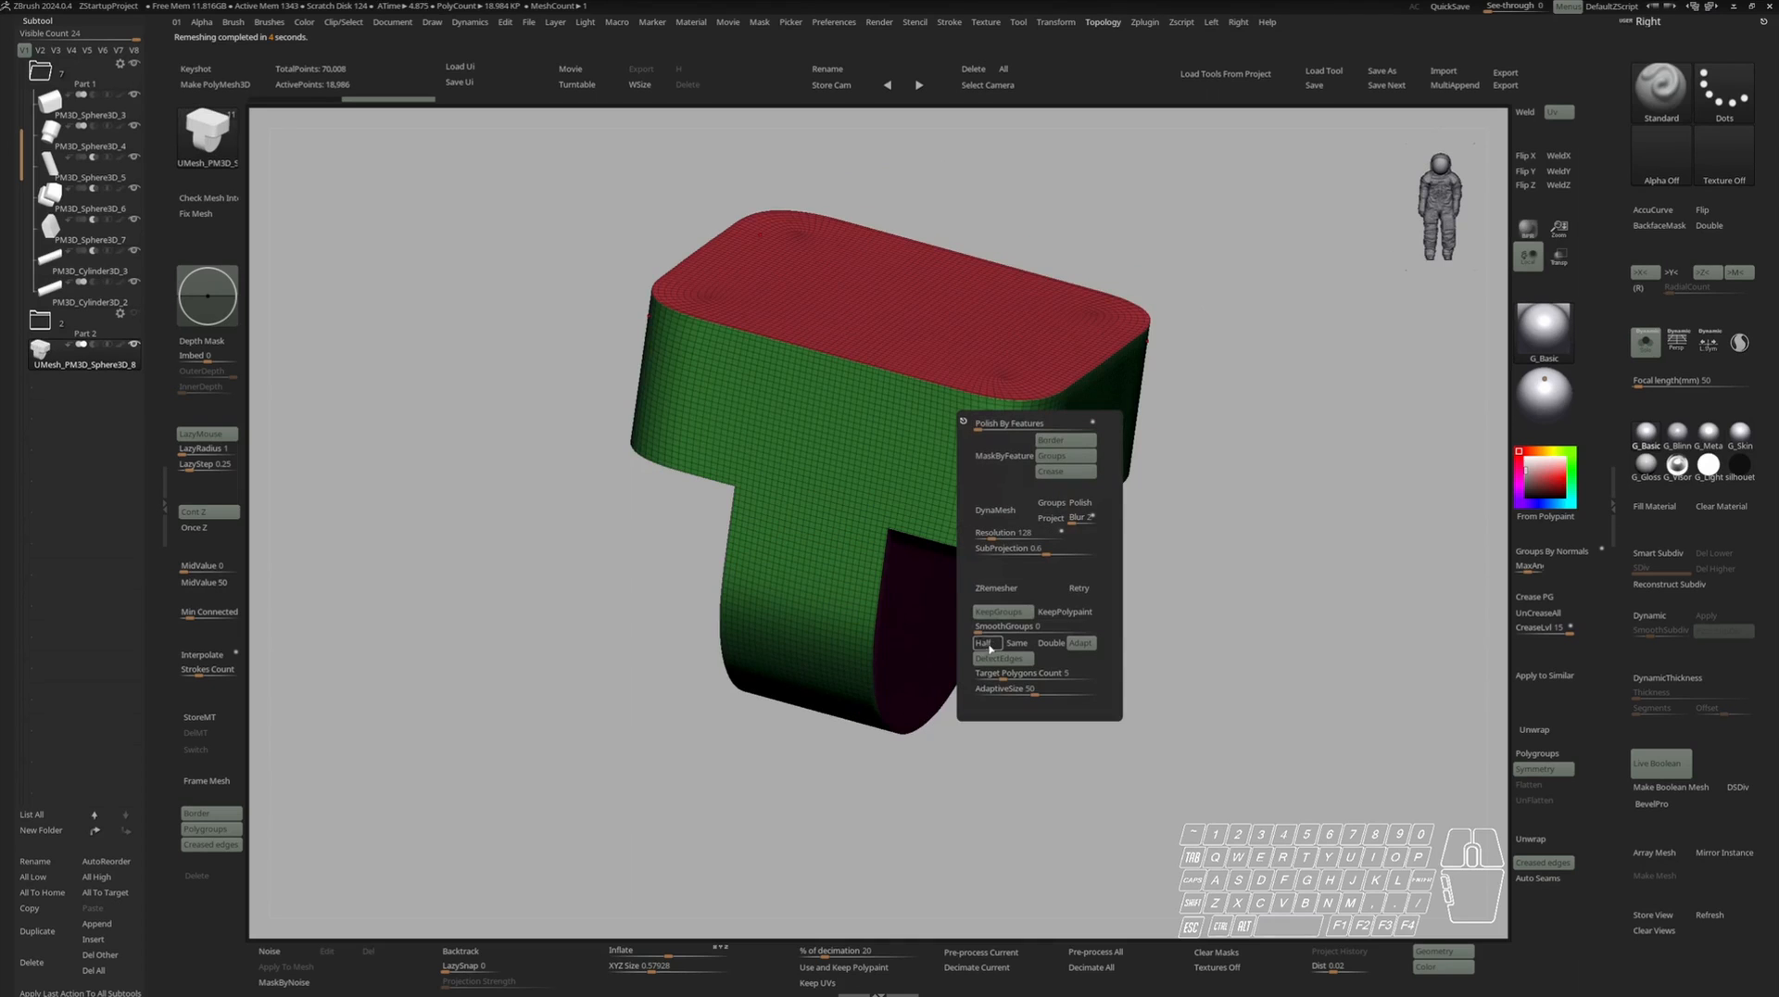
left_click(1011, 596)
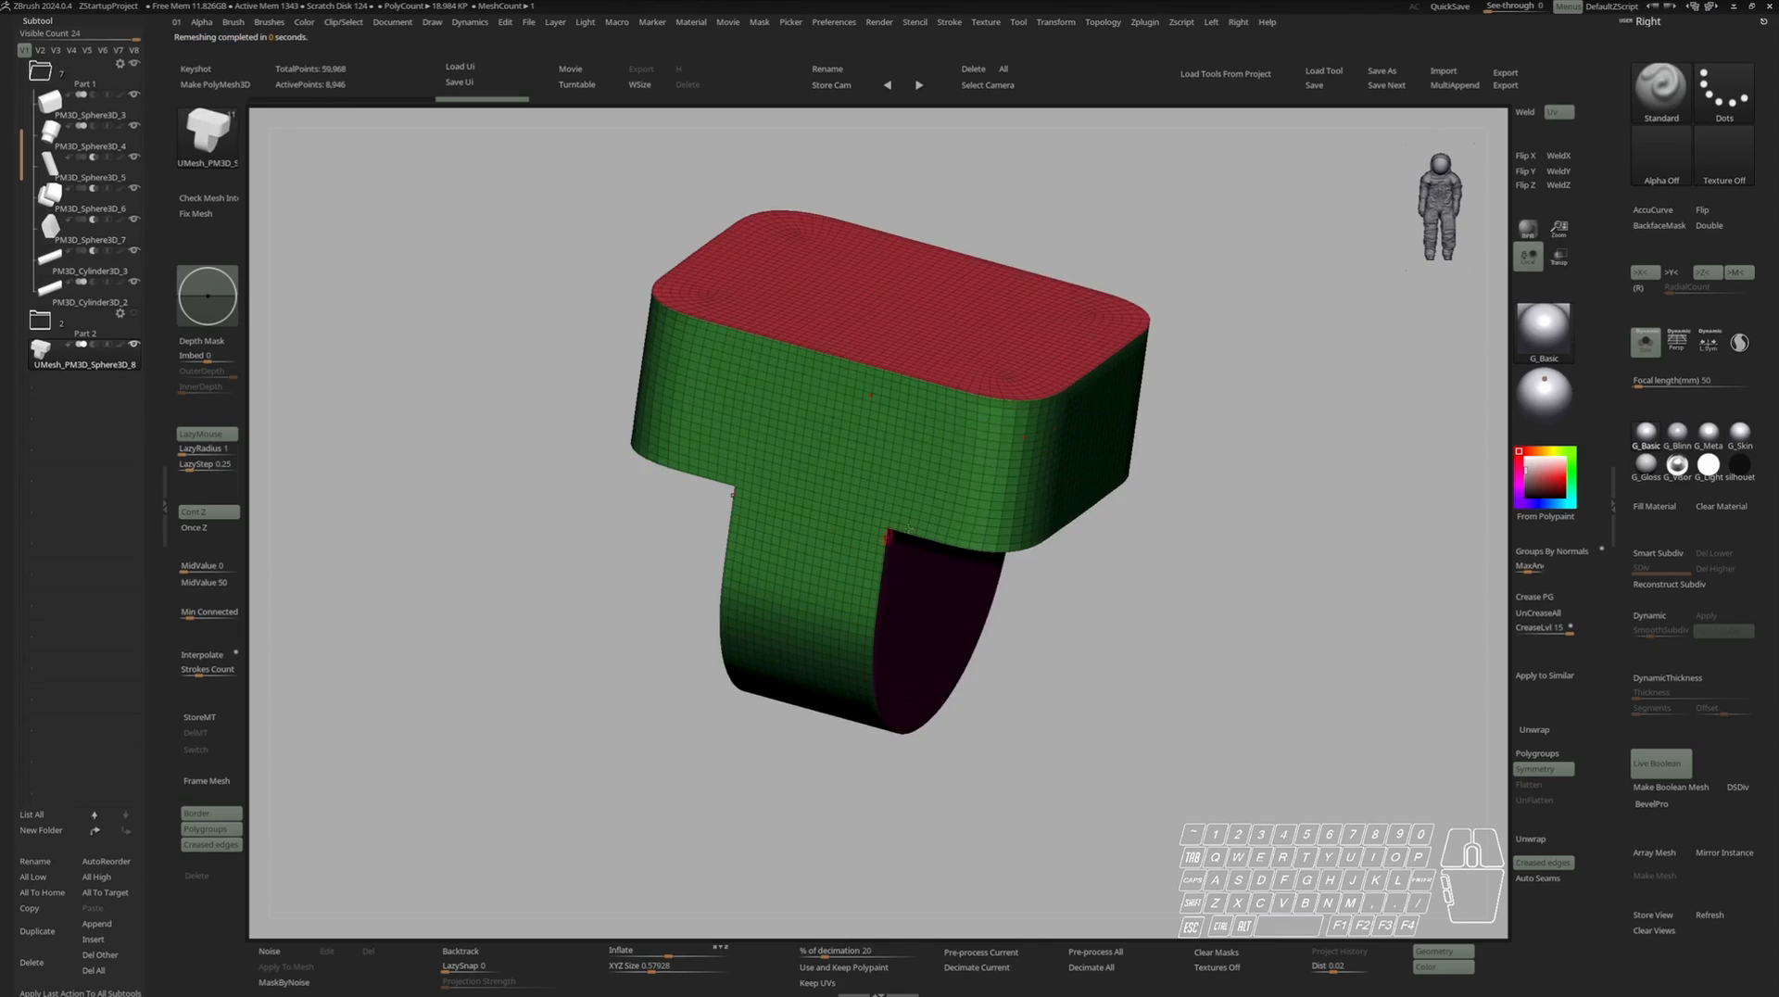
Compare the remesh with the original history state and project that shape back with Project History at Dist 0.62811.
left_click_drag(1196, 556, 298, 102, "shift")
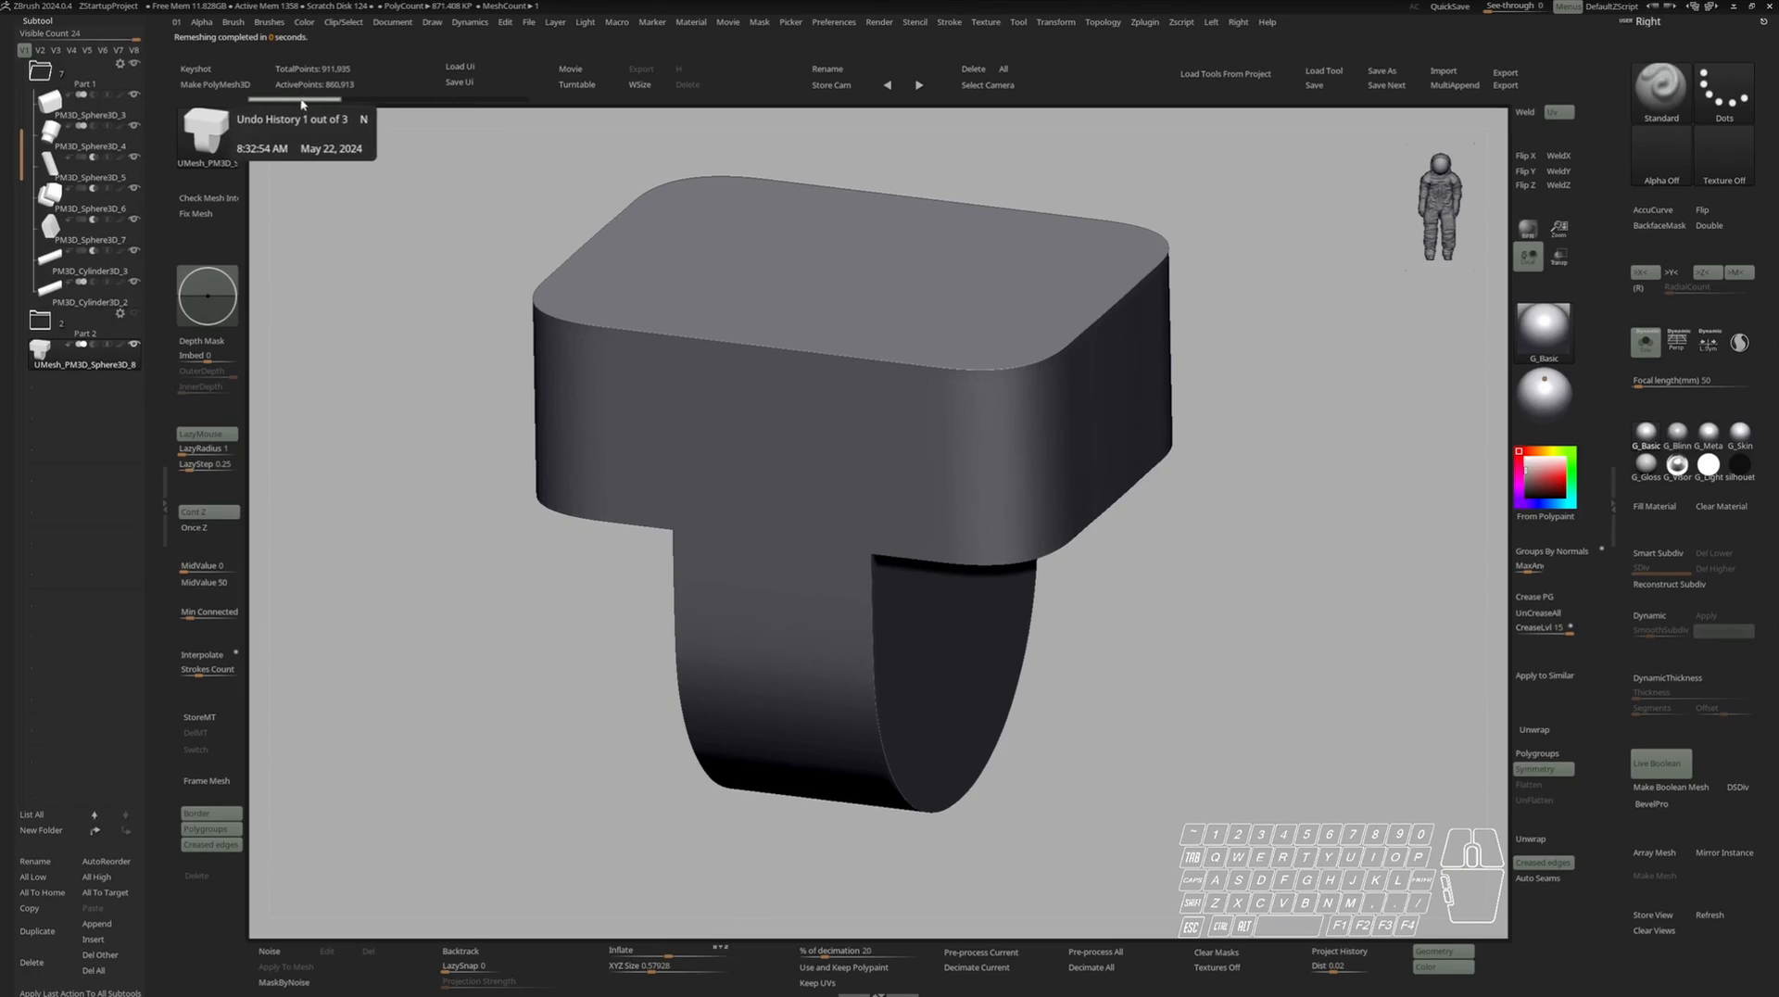
left_click(509, 96)
left_click_drag(1200, 643, 1232, 692)
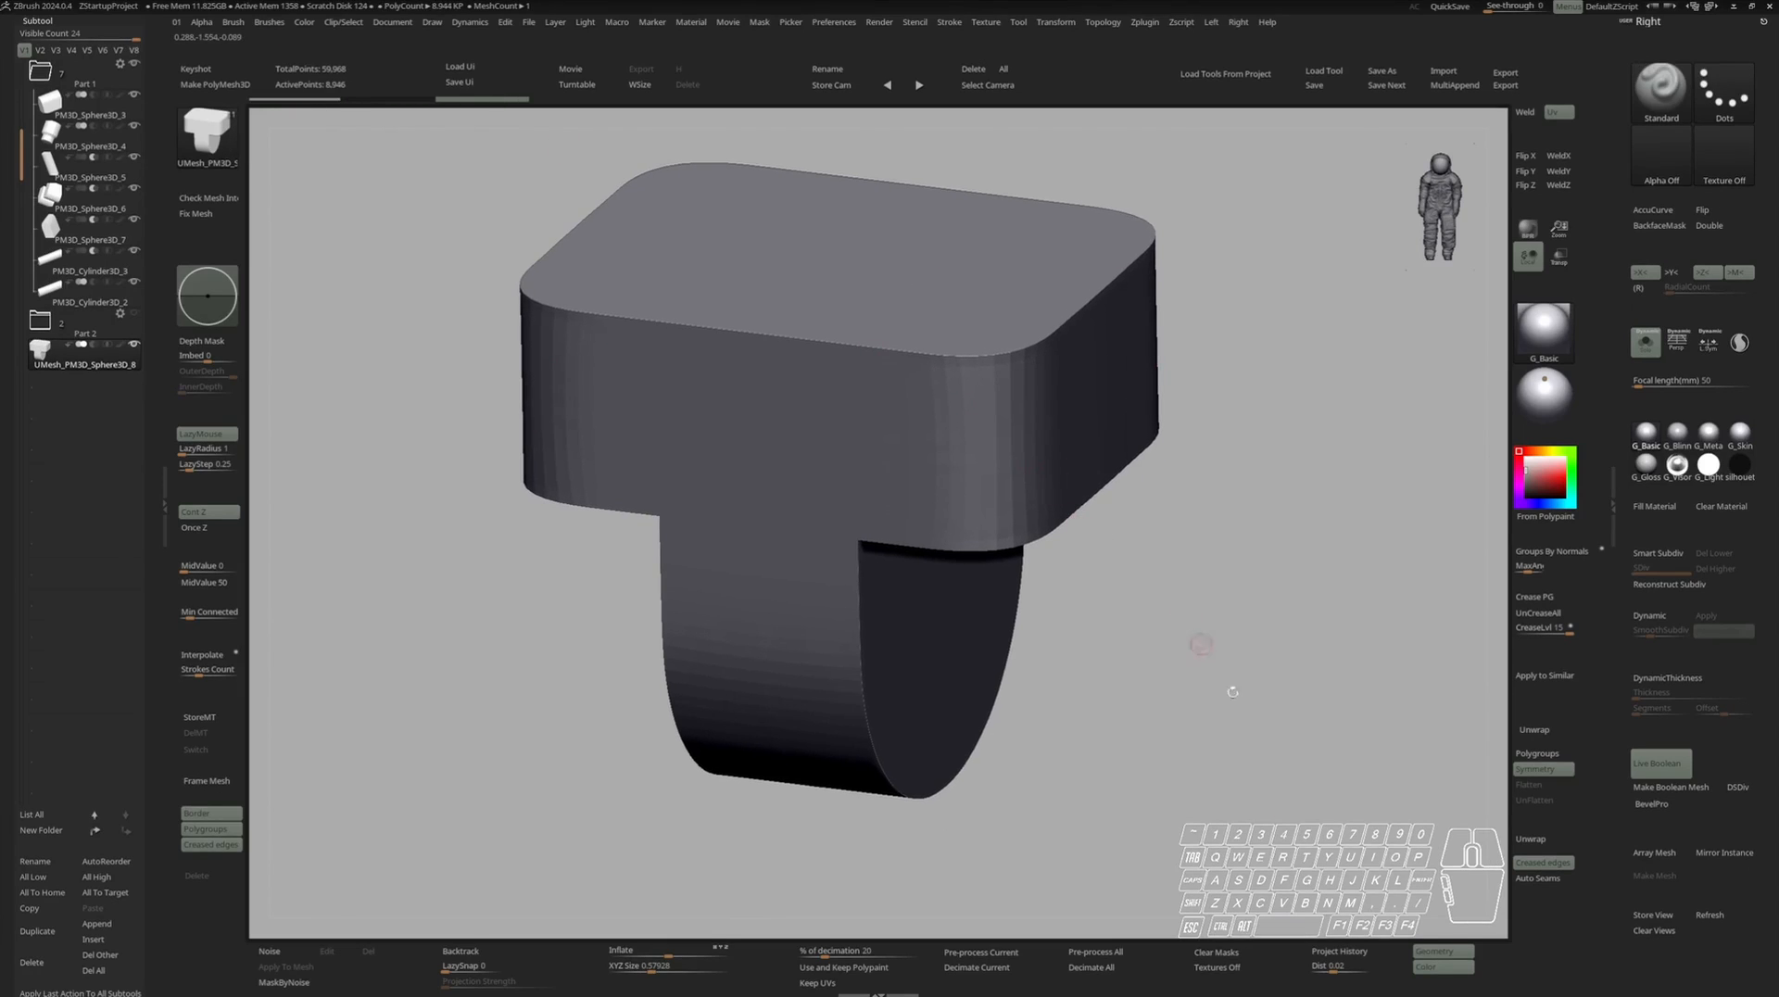
left_click_drag(1338, 968, 1360, 968)
key("ctrl+d")
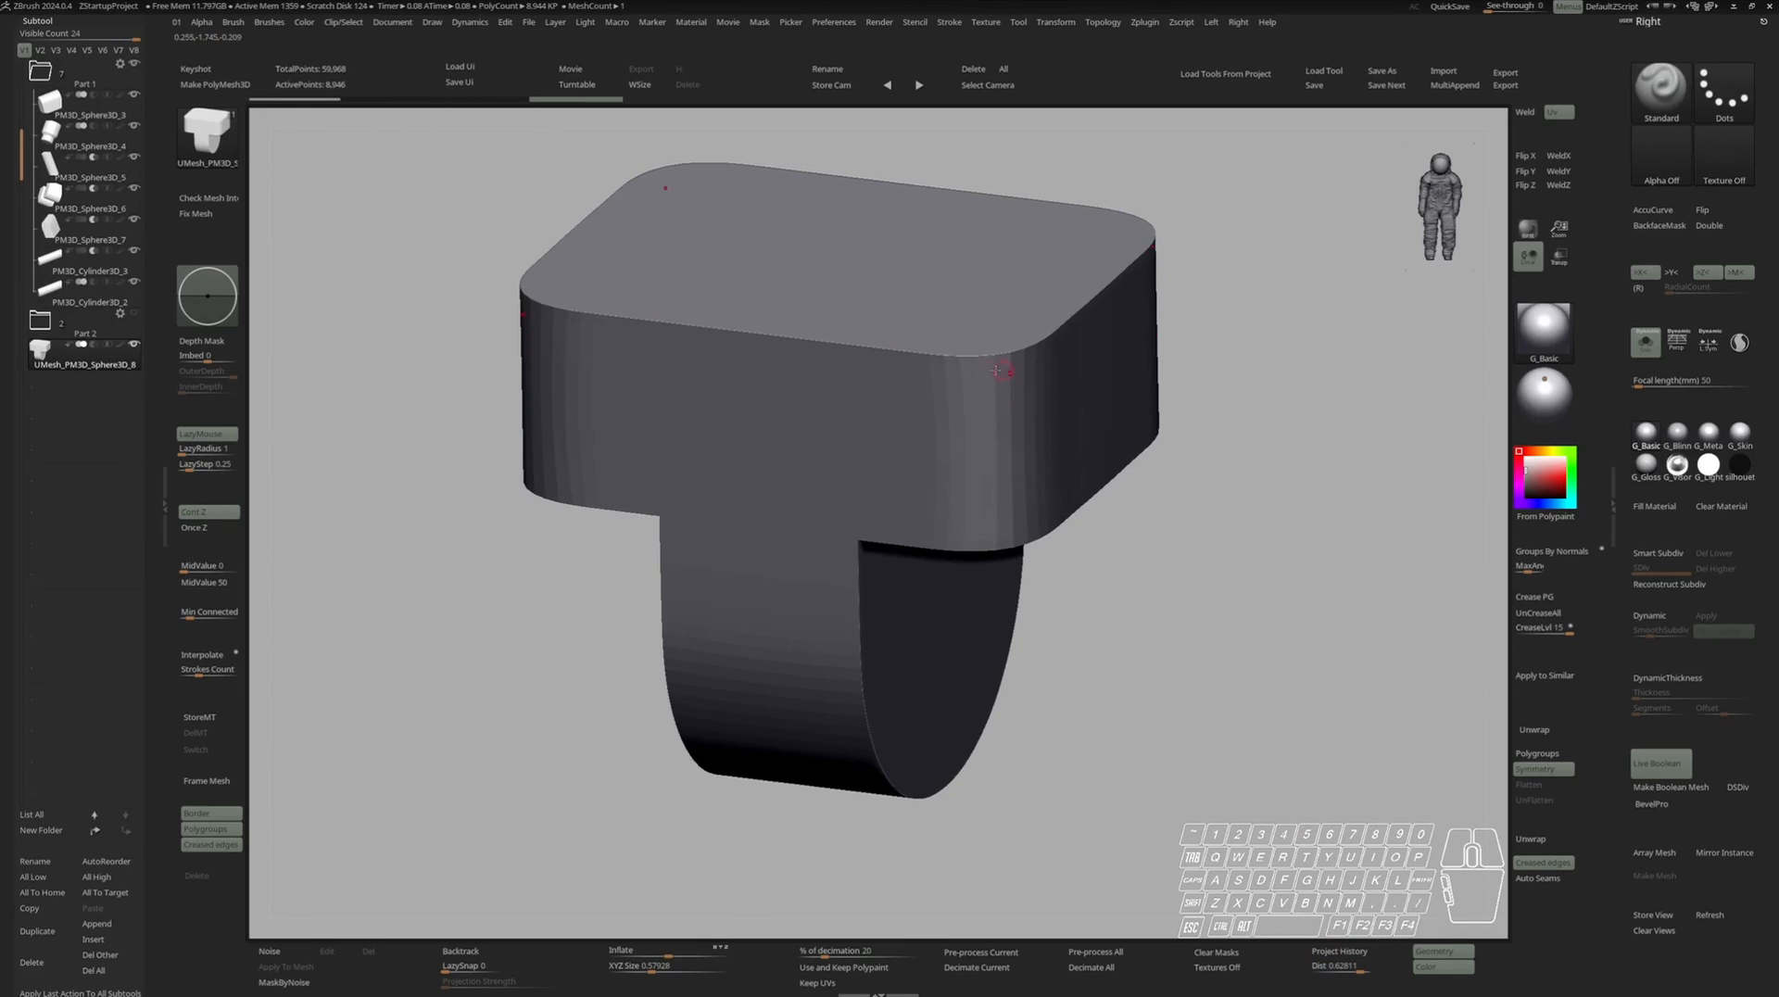
Turn on Dynamic Subdiv for the remeshed tongue block and check its smoothed surface in isolation.
right_click_drag(1011, 430, 1067, 416, "shift")
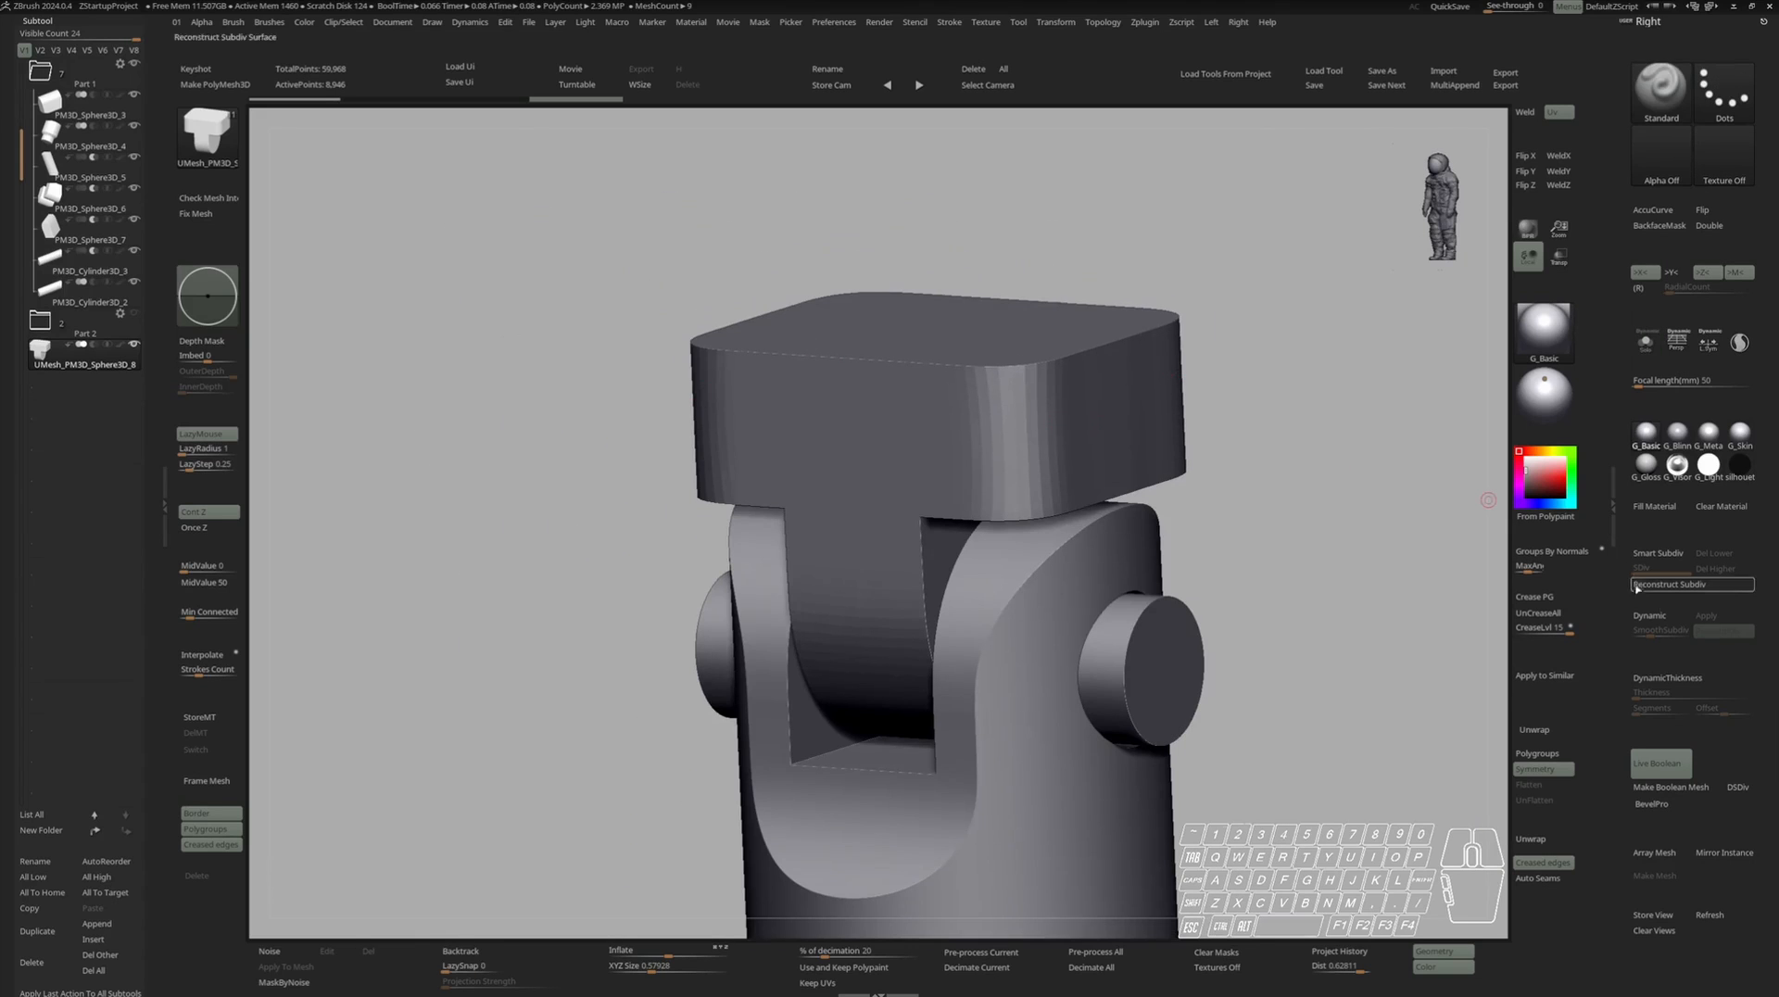
left_click(1661, 616)
mouse_move(1154, 461)
right_mouse_down()
mouse_move(1129, 447)
mouse_move(1157, 472)
right_mouse_up()
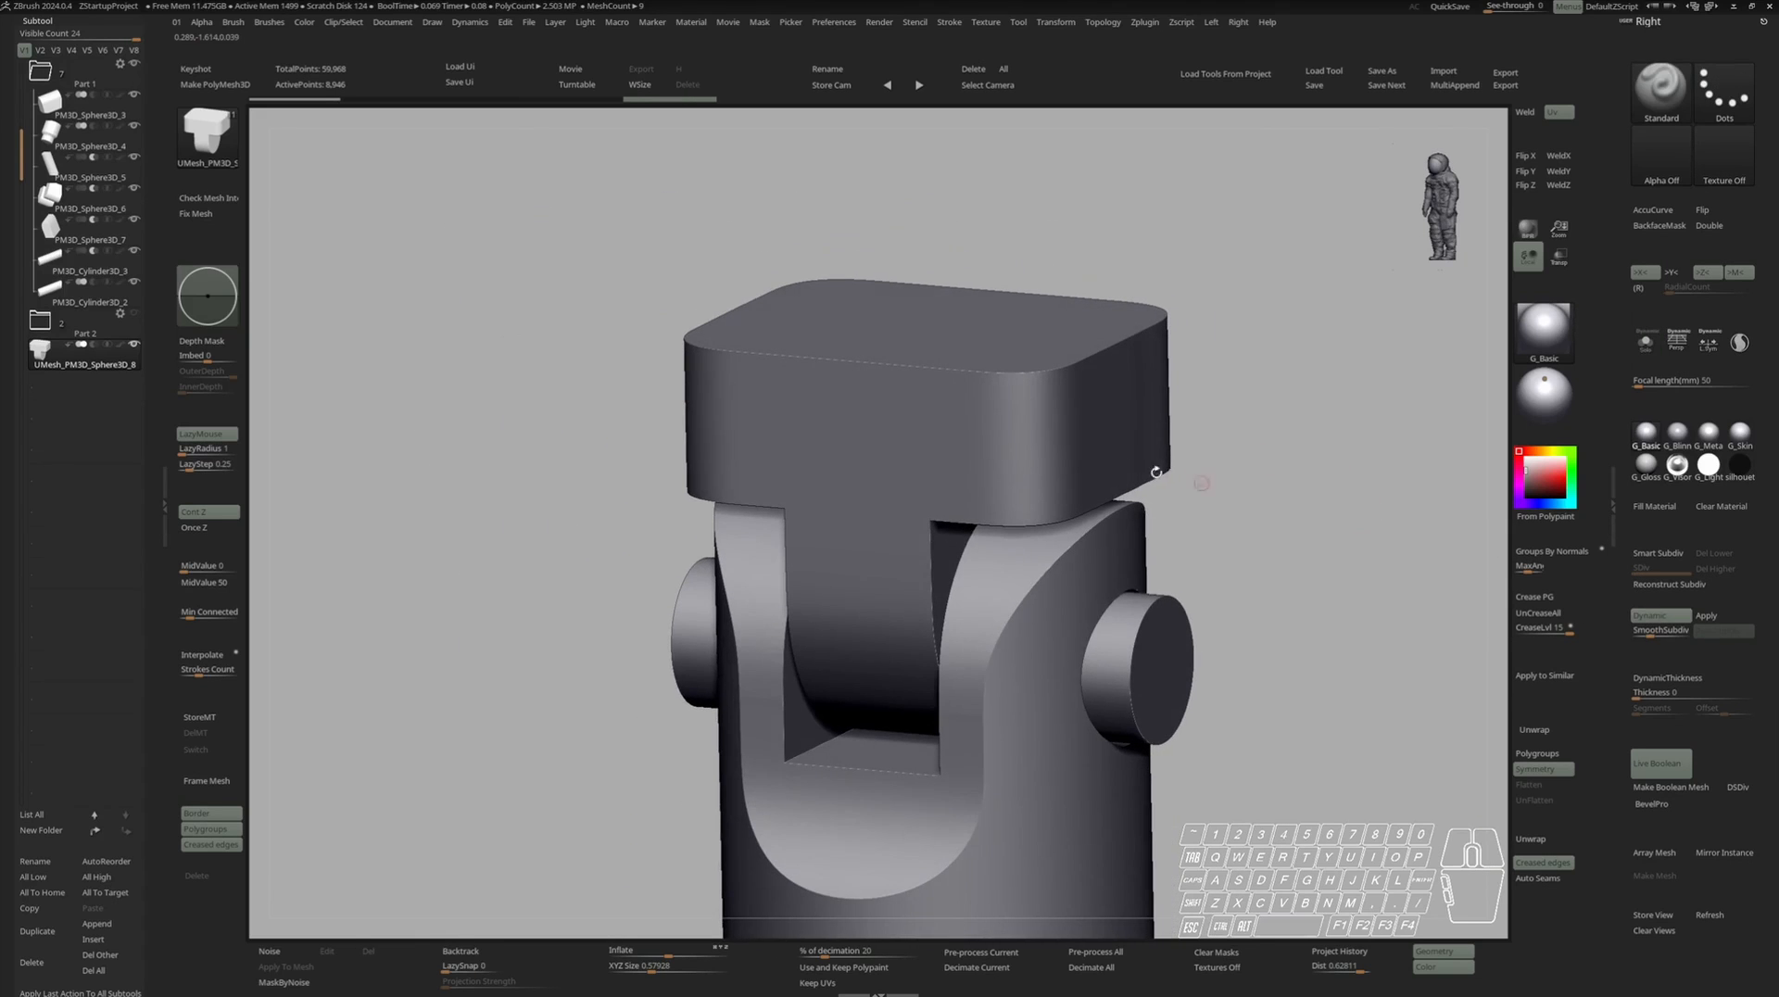
key("alt+s")
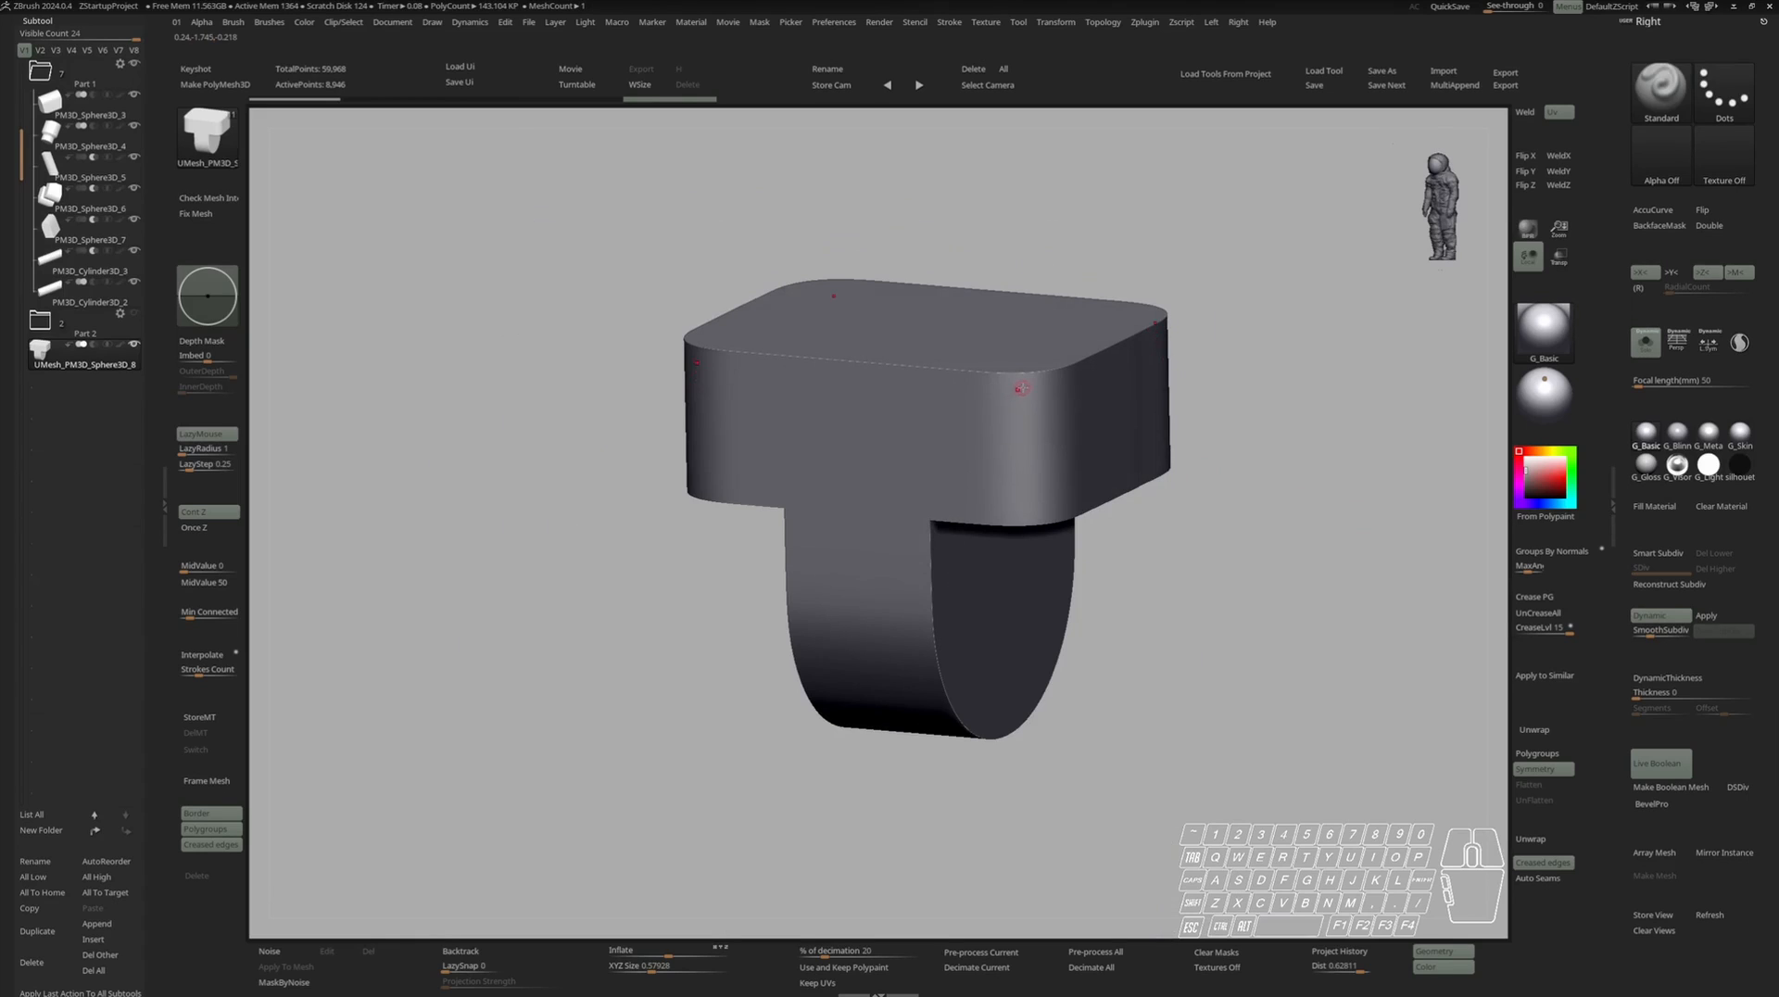
right_click_drag(961, 370, 1000, 372, "ctrl")
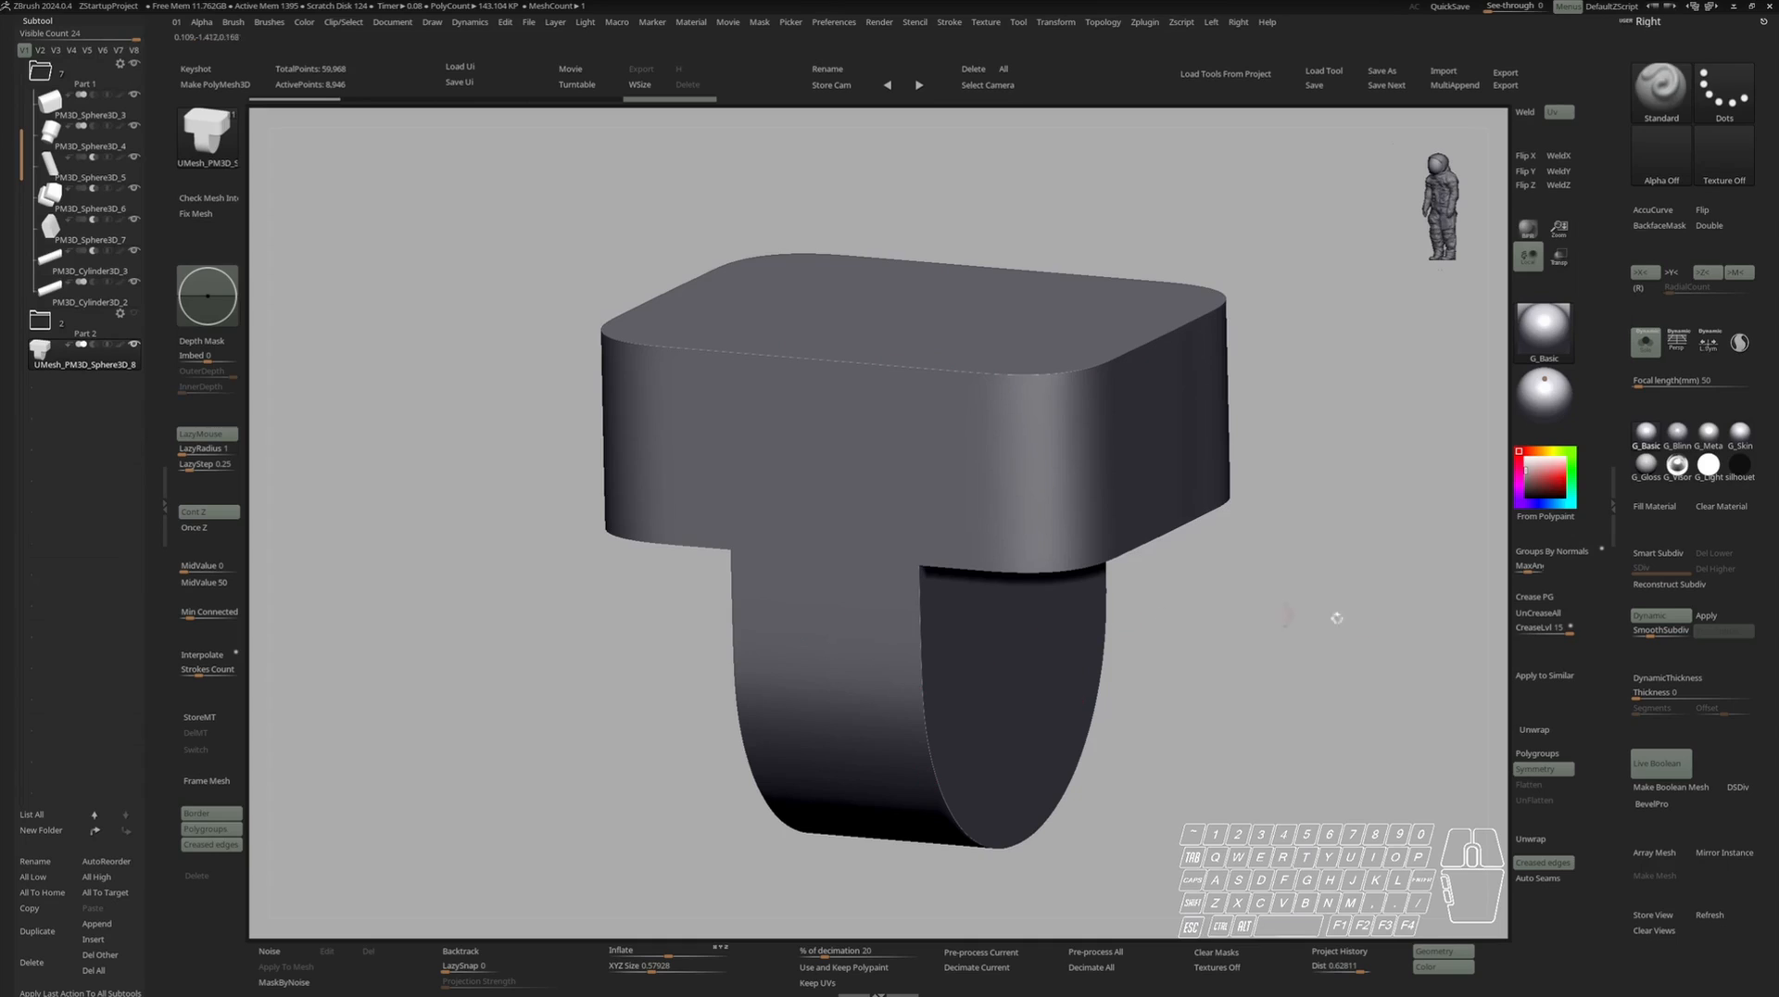
Set the tongue block's crease level to 1, raise SmoothSubdiv by one level, and check the softened edges.
left_click_drag(1534, 630, 1521, 630)
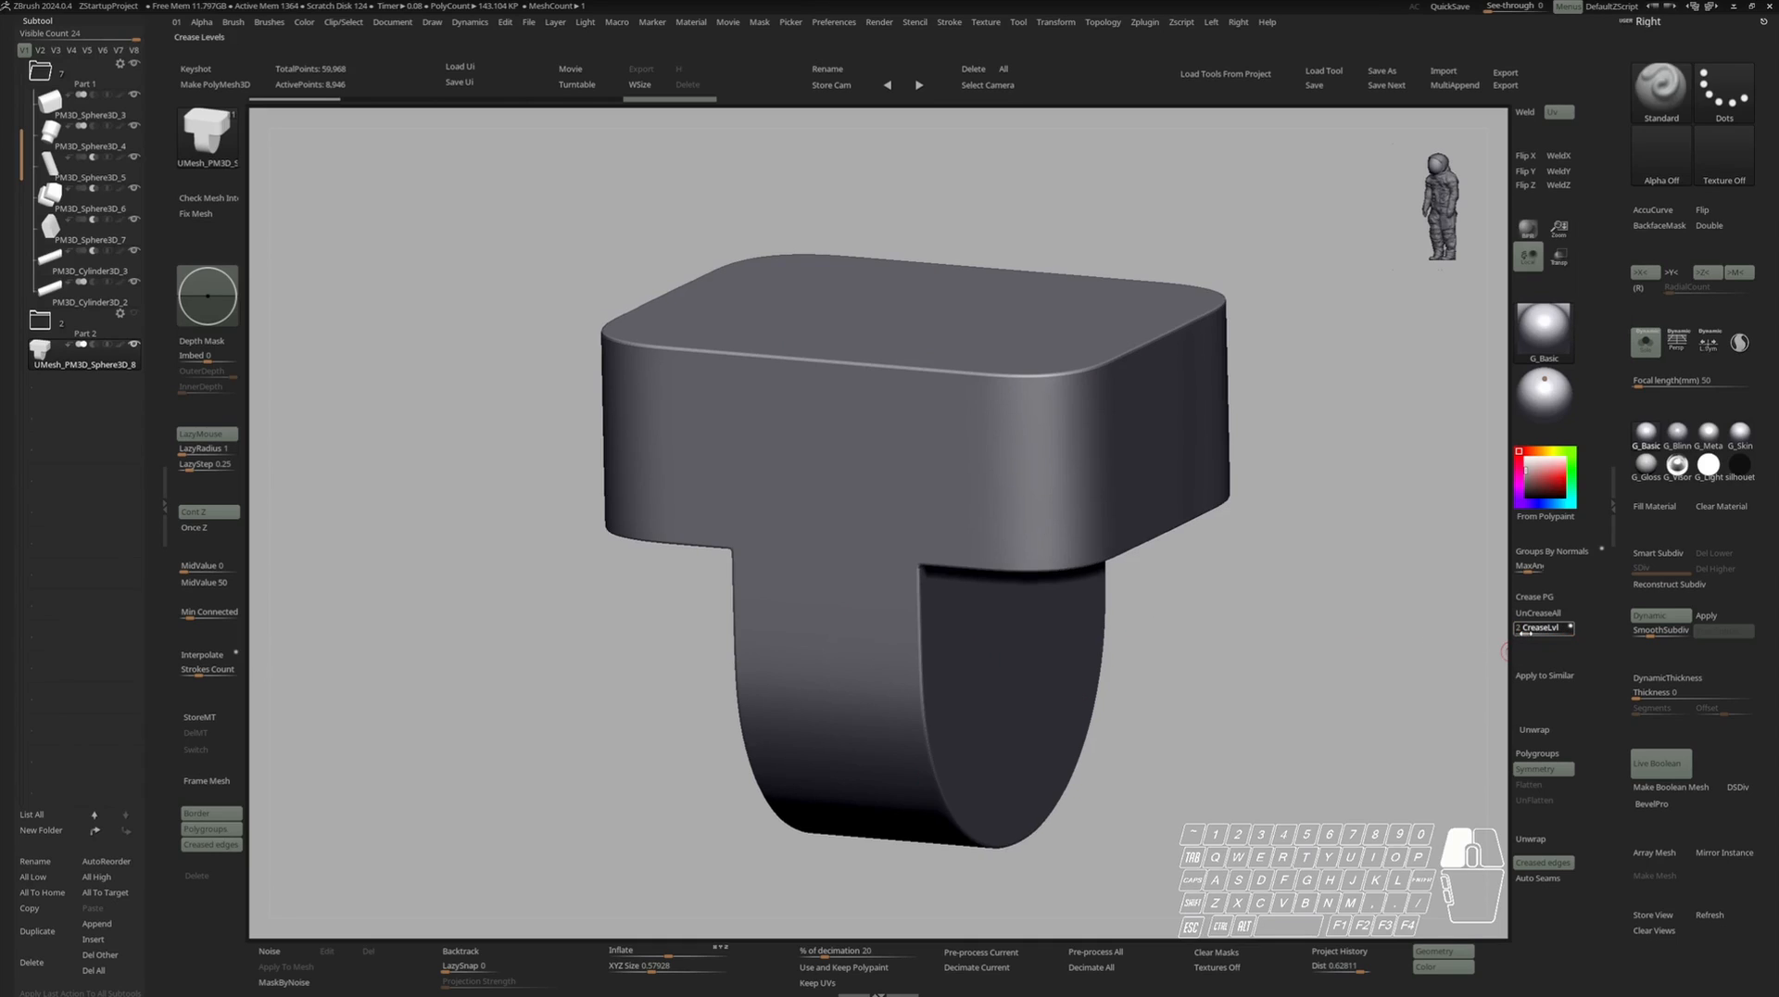
left_click(1656, 632)
key("s")
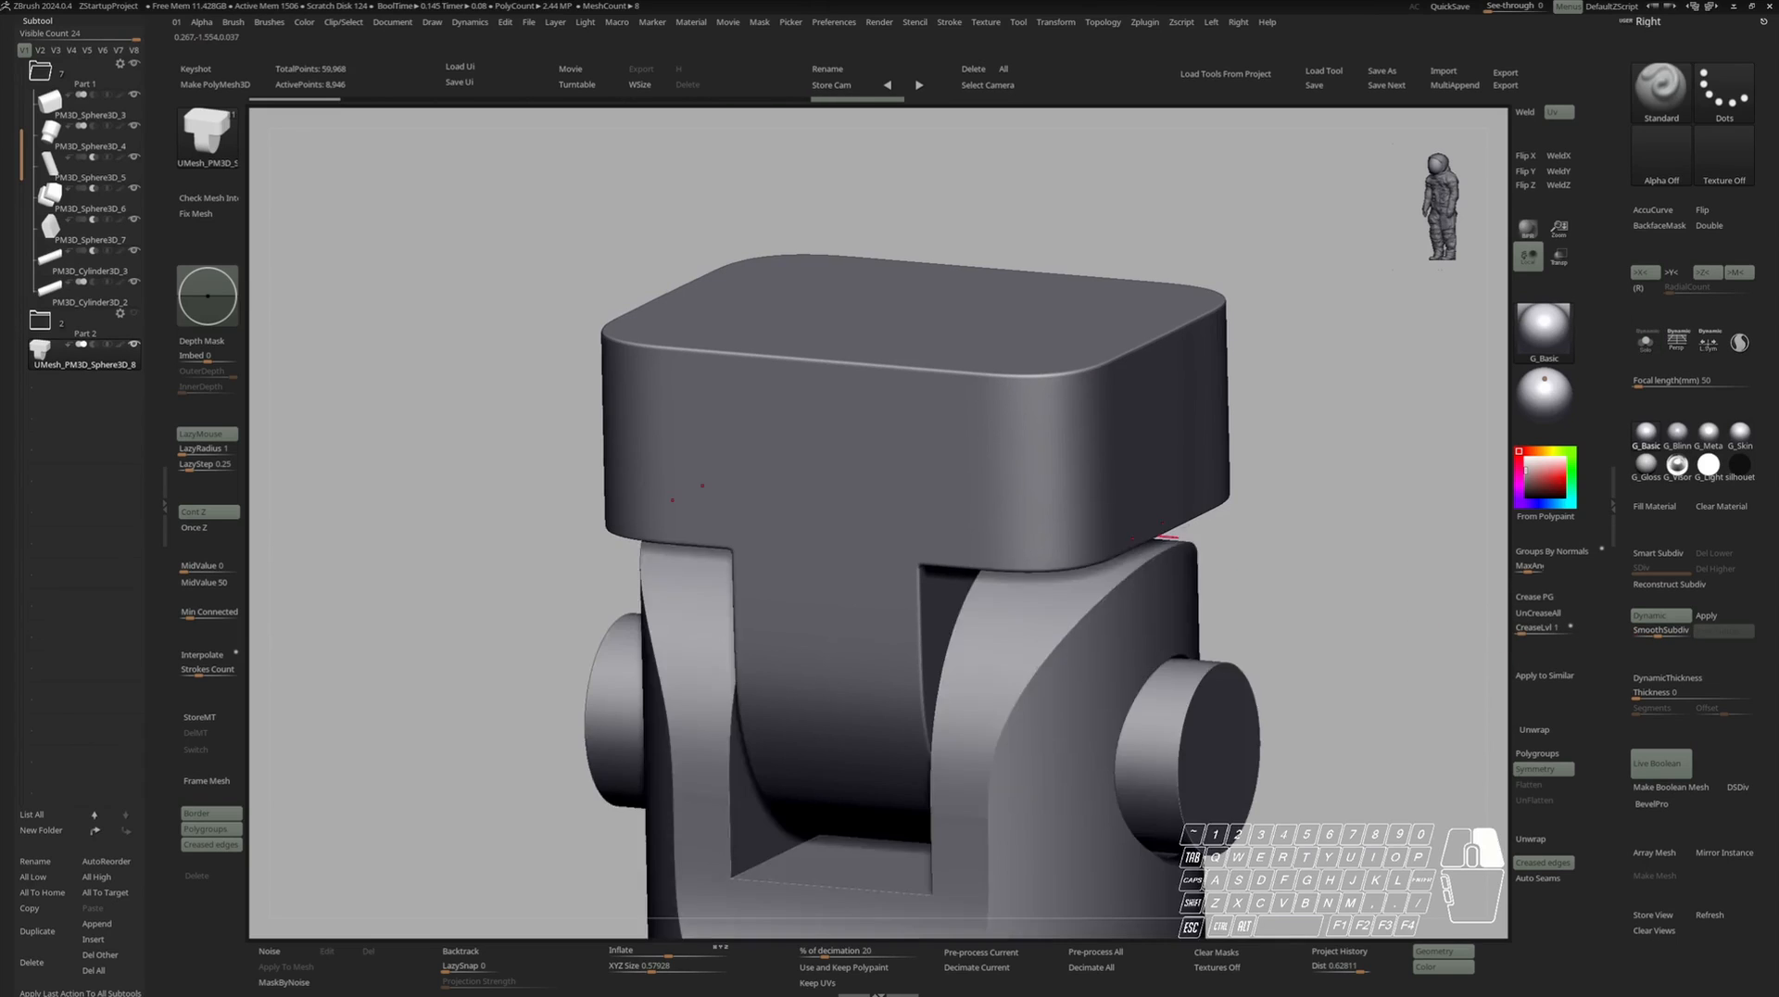
right_click_drag(1179, 540, 1215, 517)
key("s")
right_click_drag(1005, 476, 927, 466, "ctrl")
key("shift+f")
right_click_drag(926, 466, 1038, 443)
key("shift+f")
right_click_drag(1038, 443, 992, 380, "shift")
right_click_drag(991, 380, 891, 358)
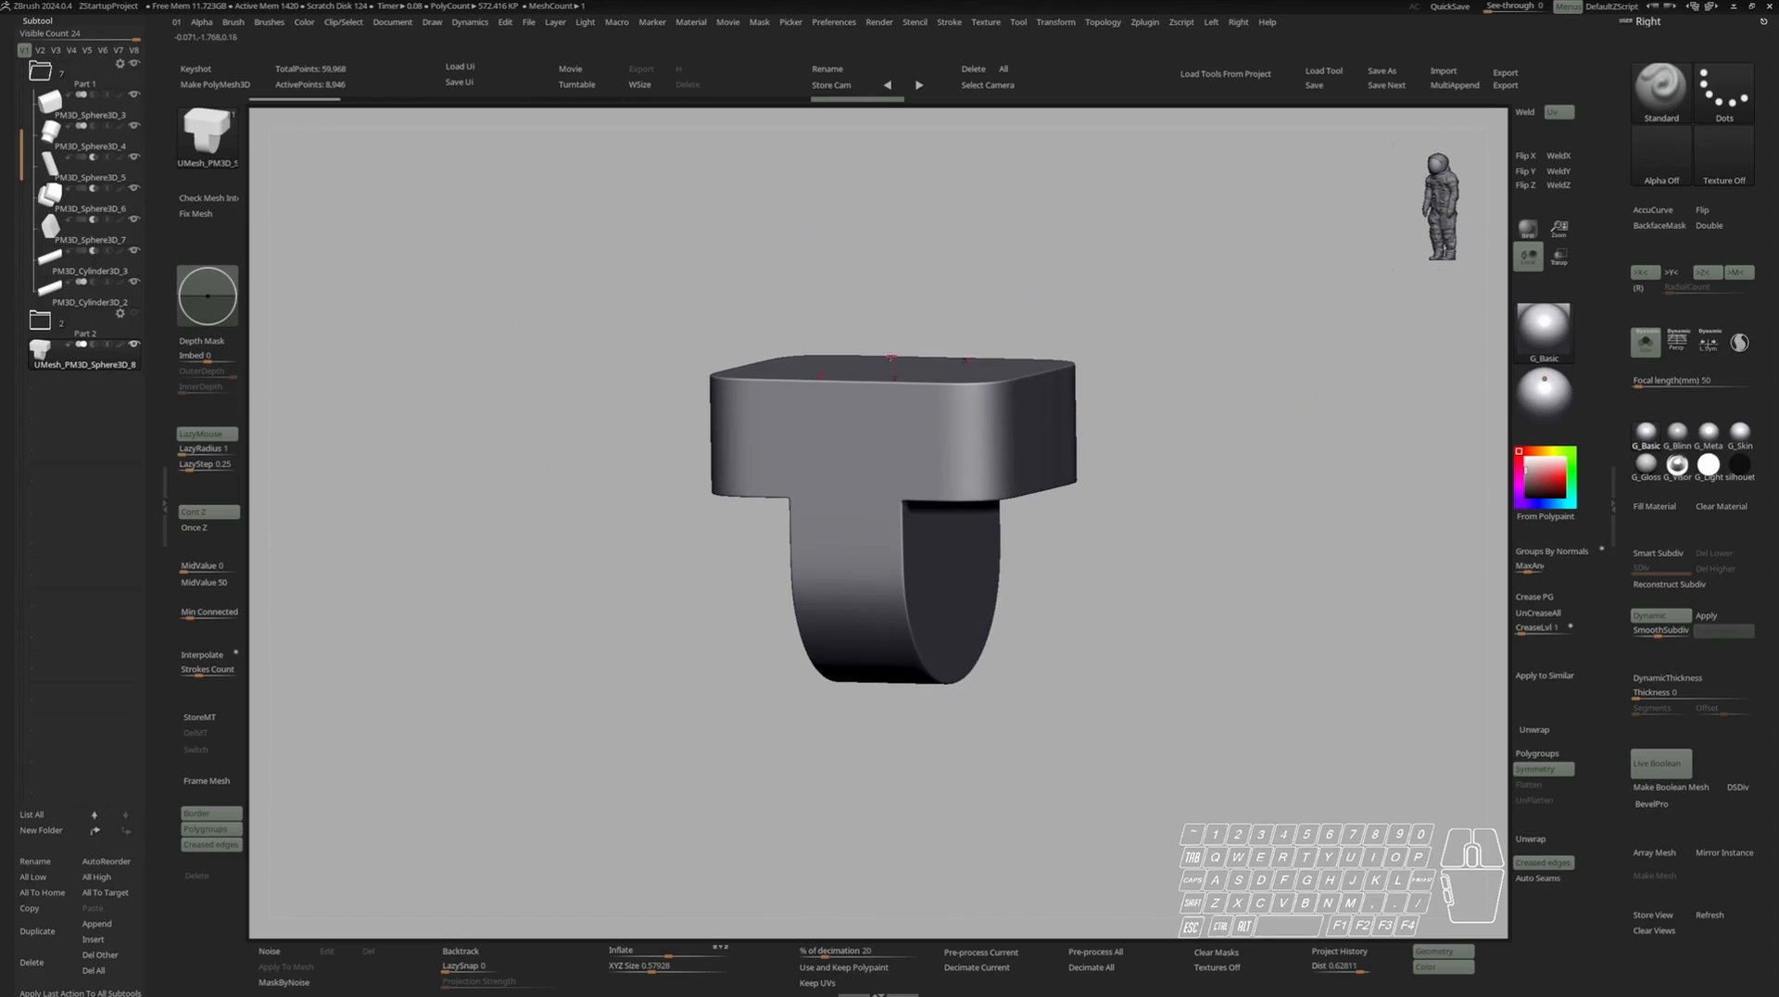
Select PM3D_Sphere3D_3, move the Part 1 folder below Part 2 in the subtool list, and show all parts again.
left_click(83, 107)
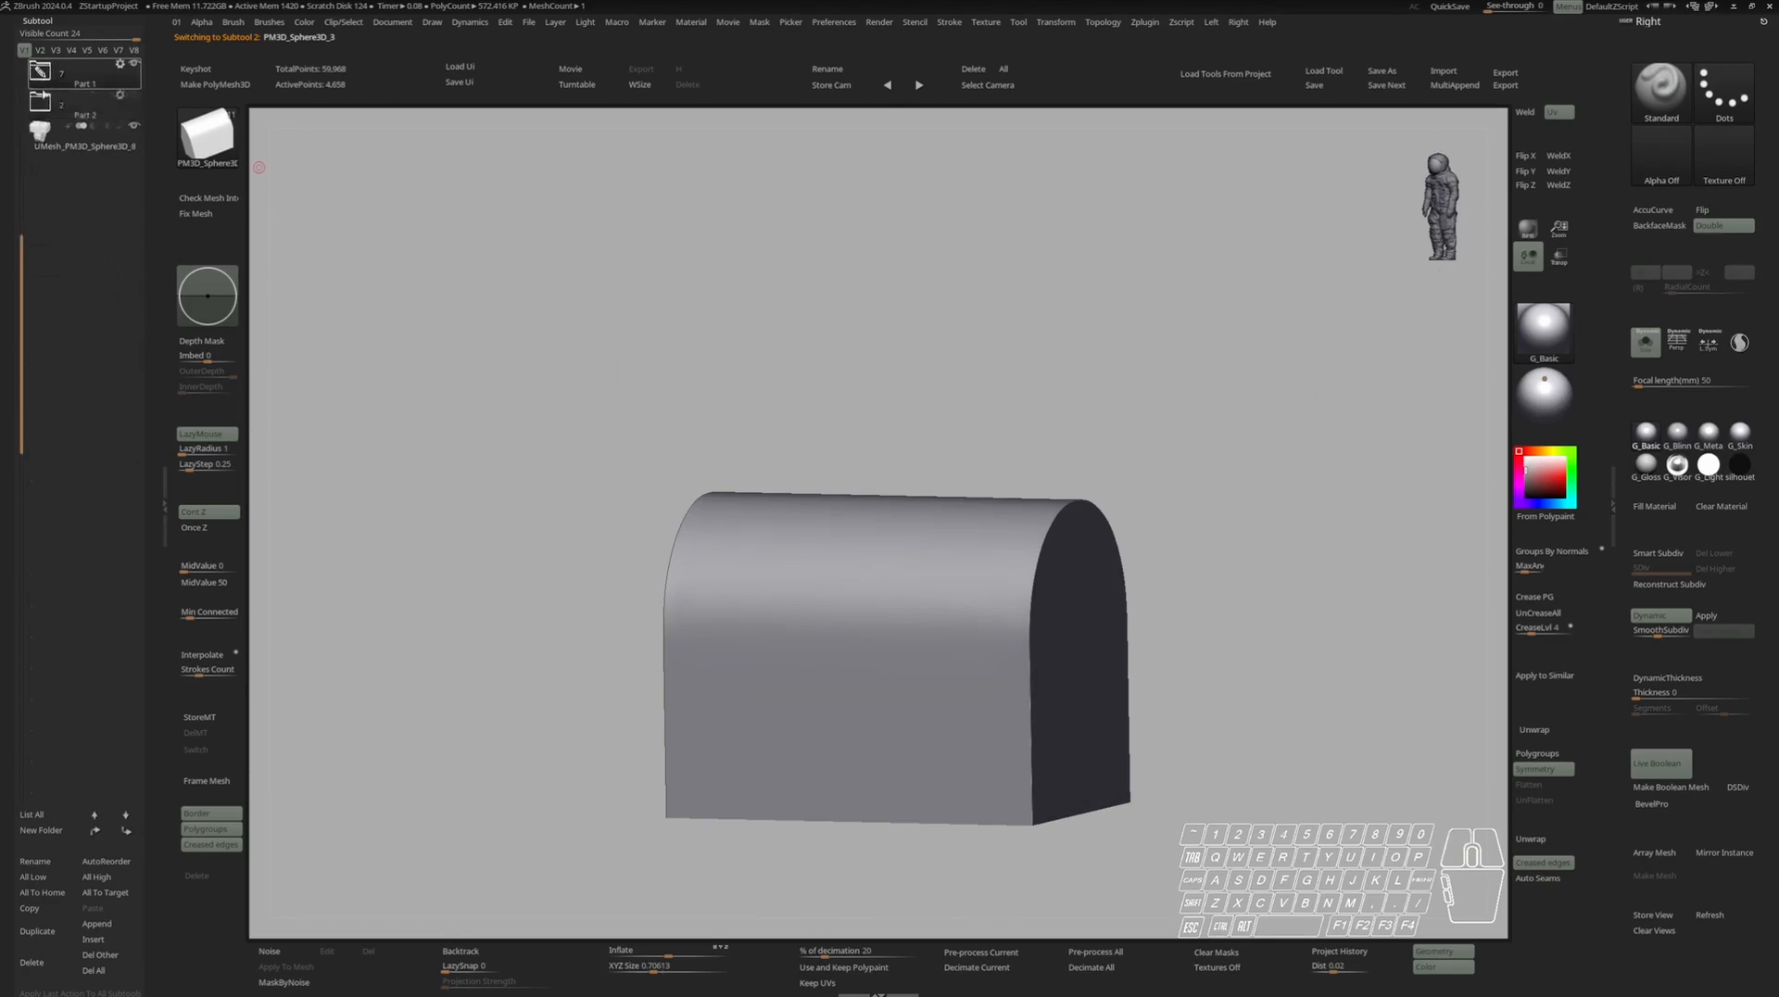
key("alt+s")
right_click_drag(832, 399, 894, 380)
left_click(44, 167)
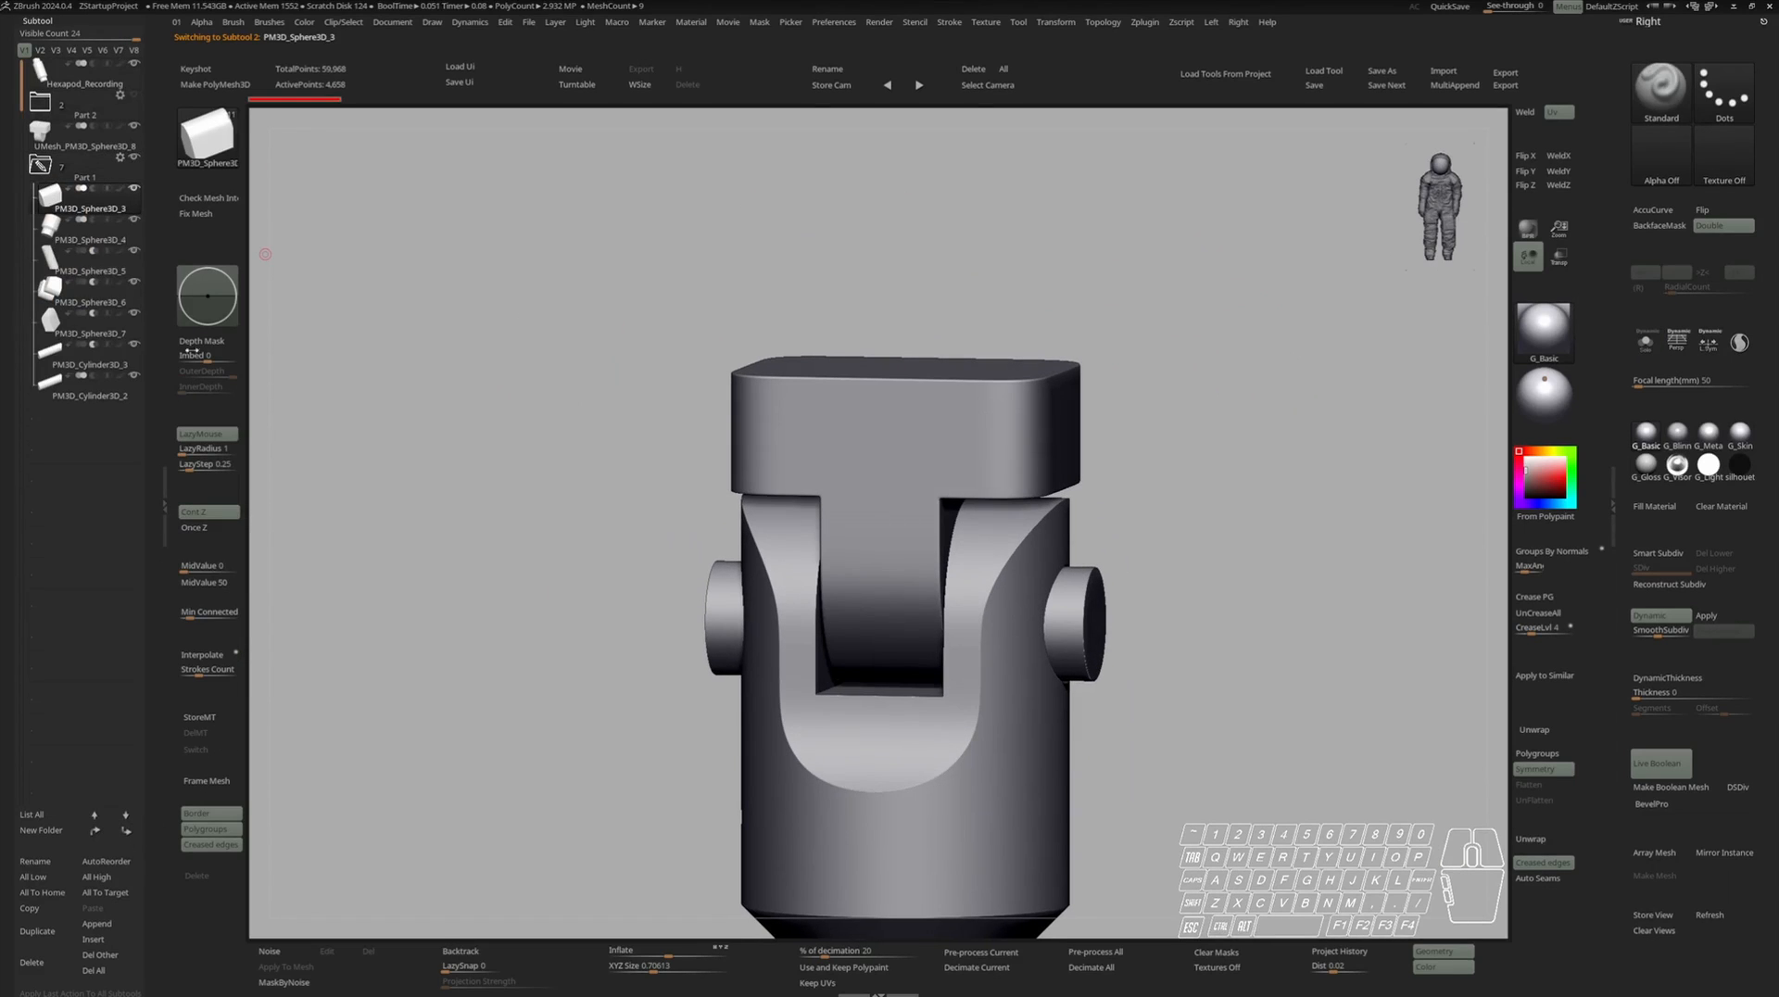
Check the polyframe of the fork block PM3D_Sphere3D_3, and select the cross pin PM3D_Cylinder3D_2.
key("shift+f")
right_click_drag(1094, 617, 1073, 521, "alt")
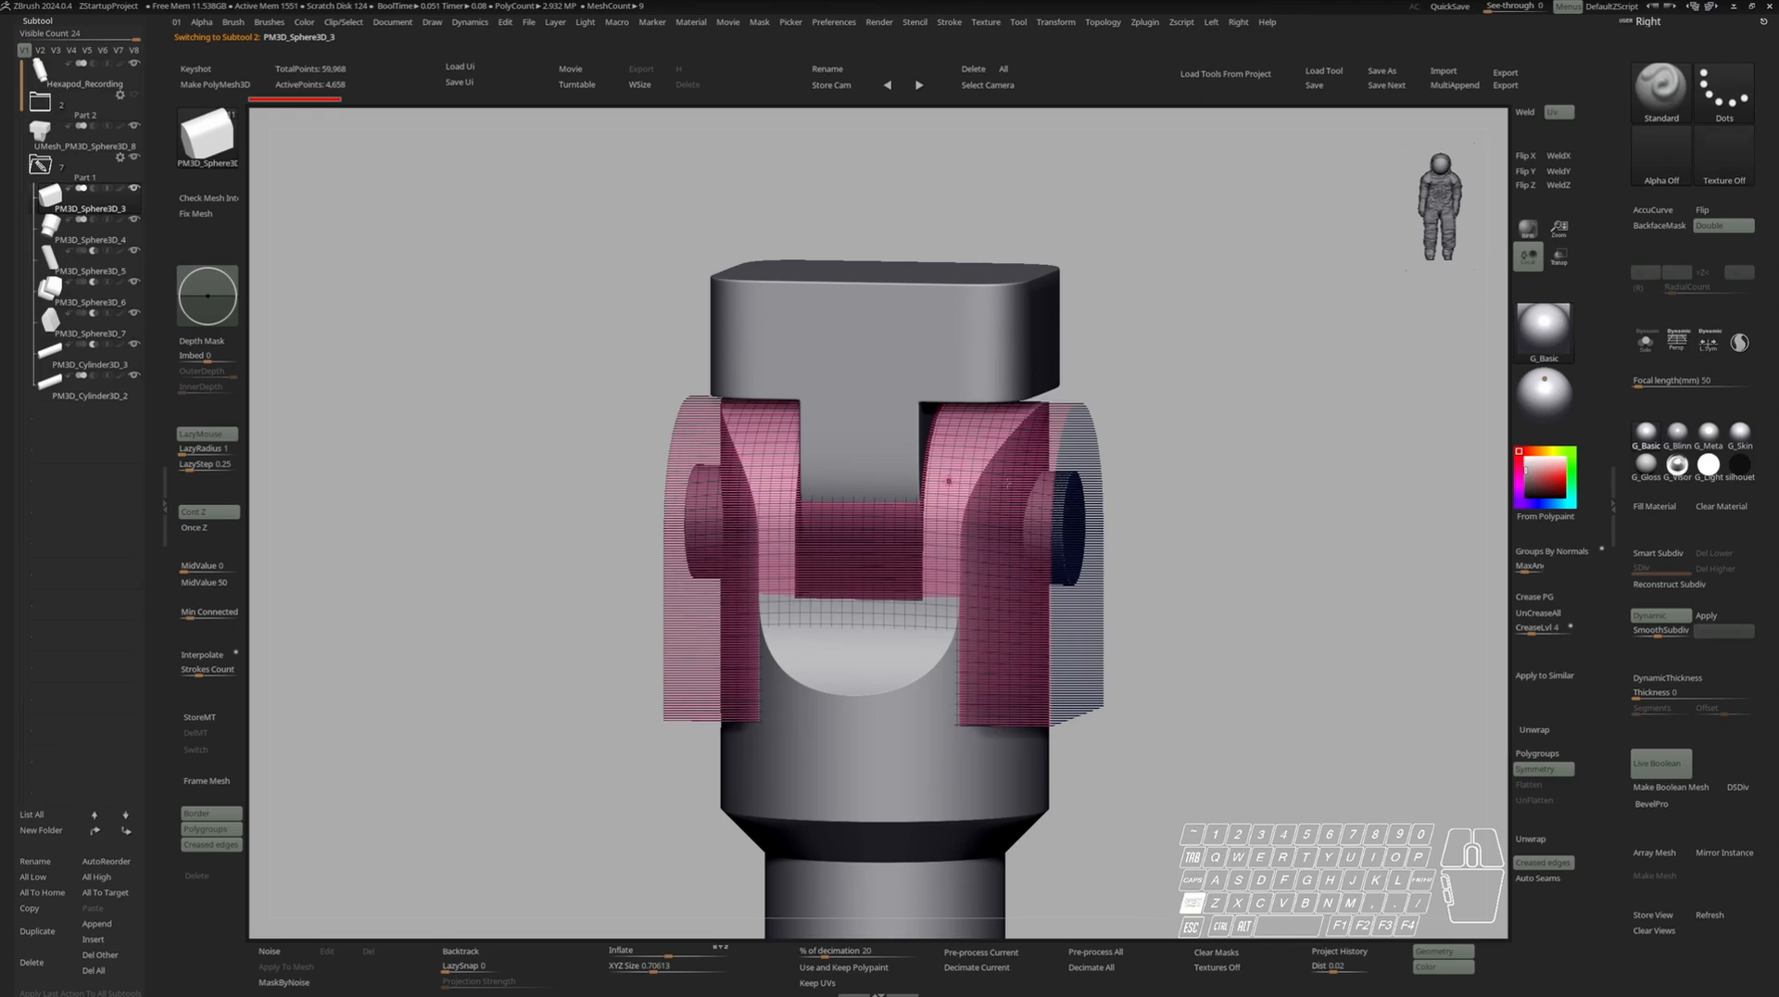
key("shift+f")
left_click(33, 382)
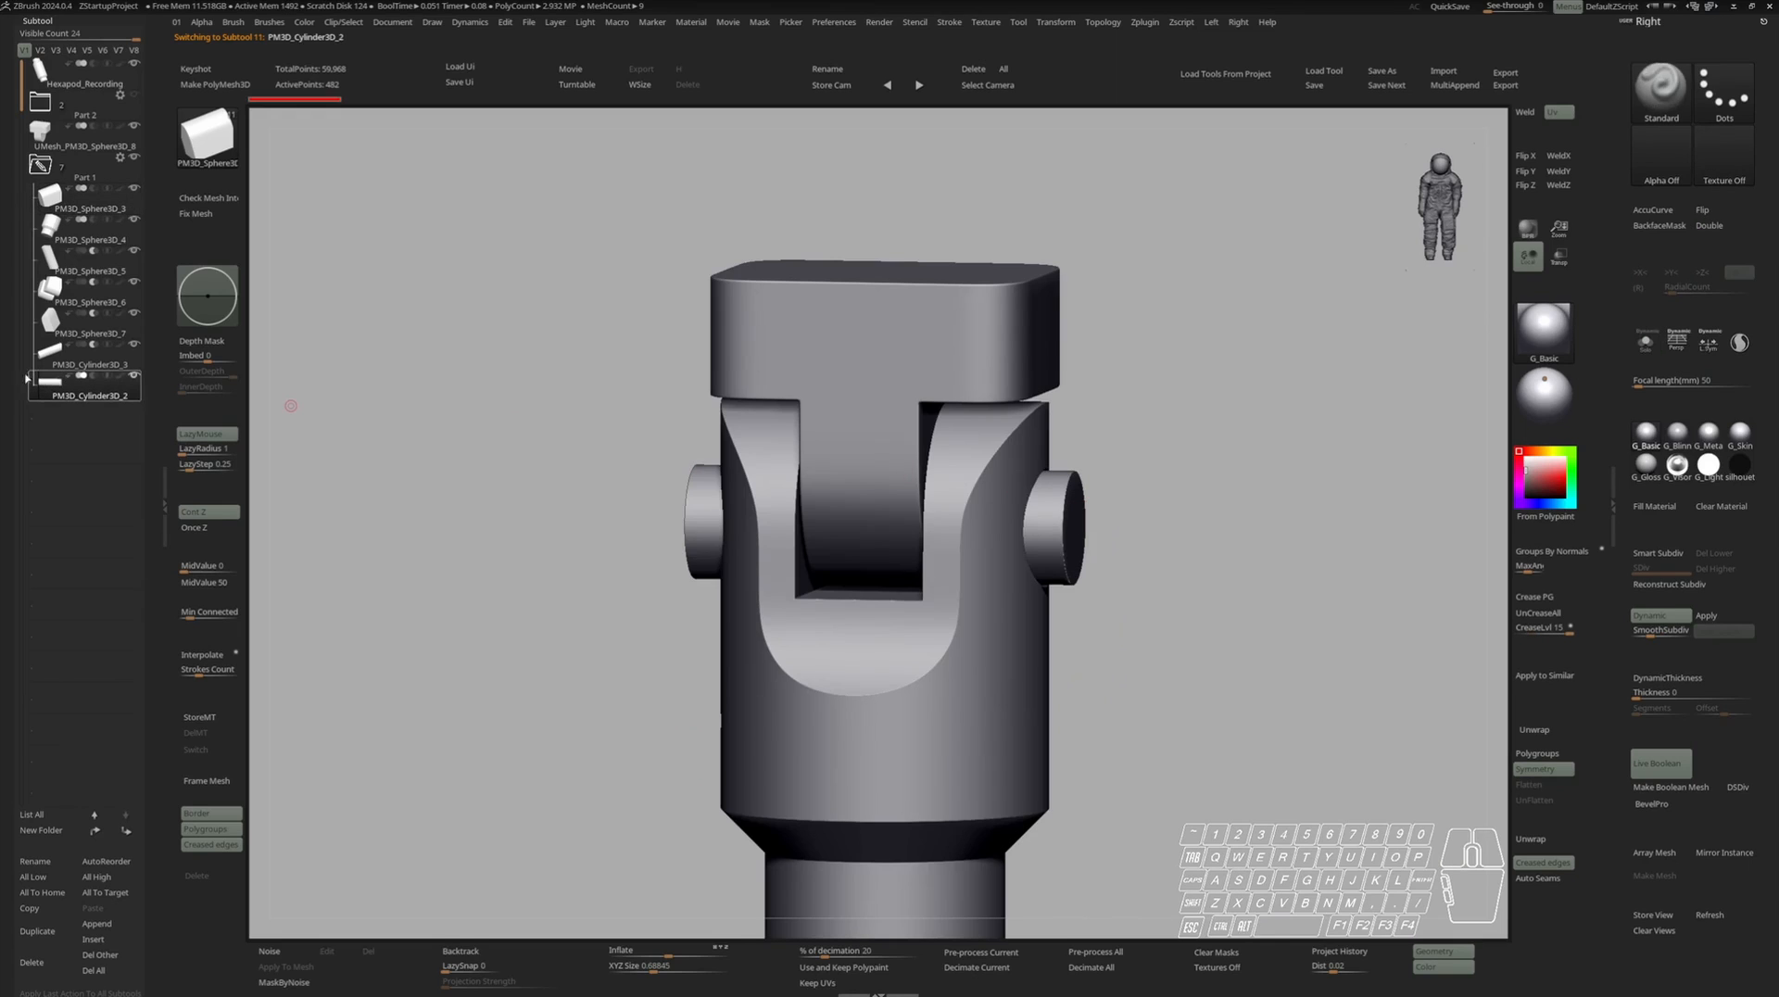
Convert the Part 1 folder into final meshes with a Boolean that includes dynamic subdivision.
mouse_move(69, 379)
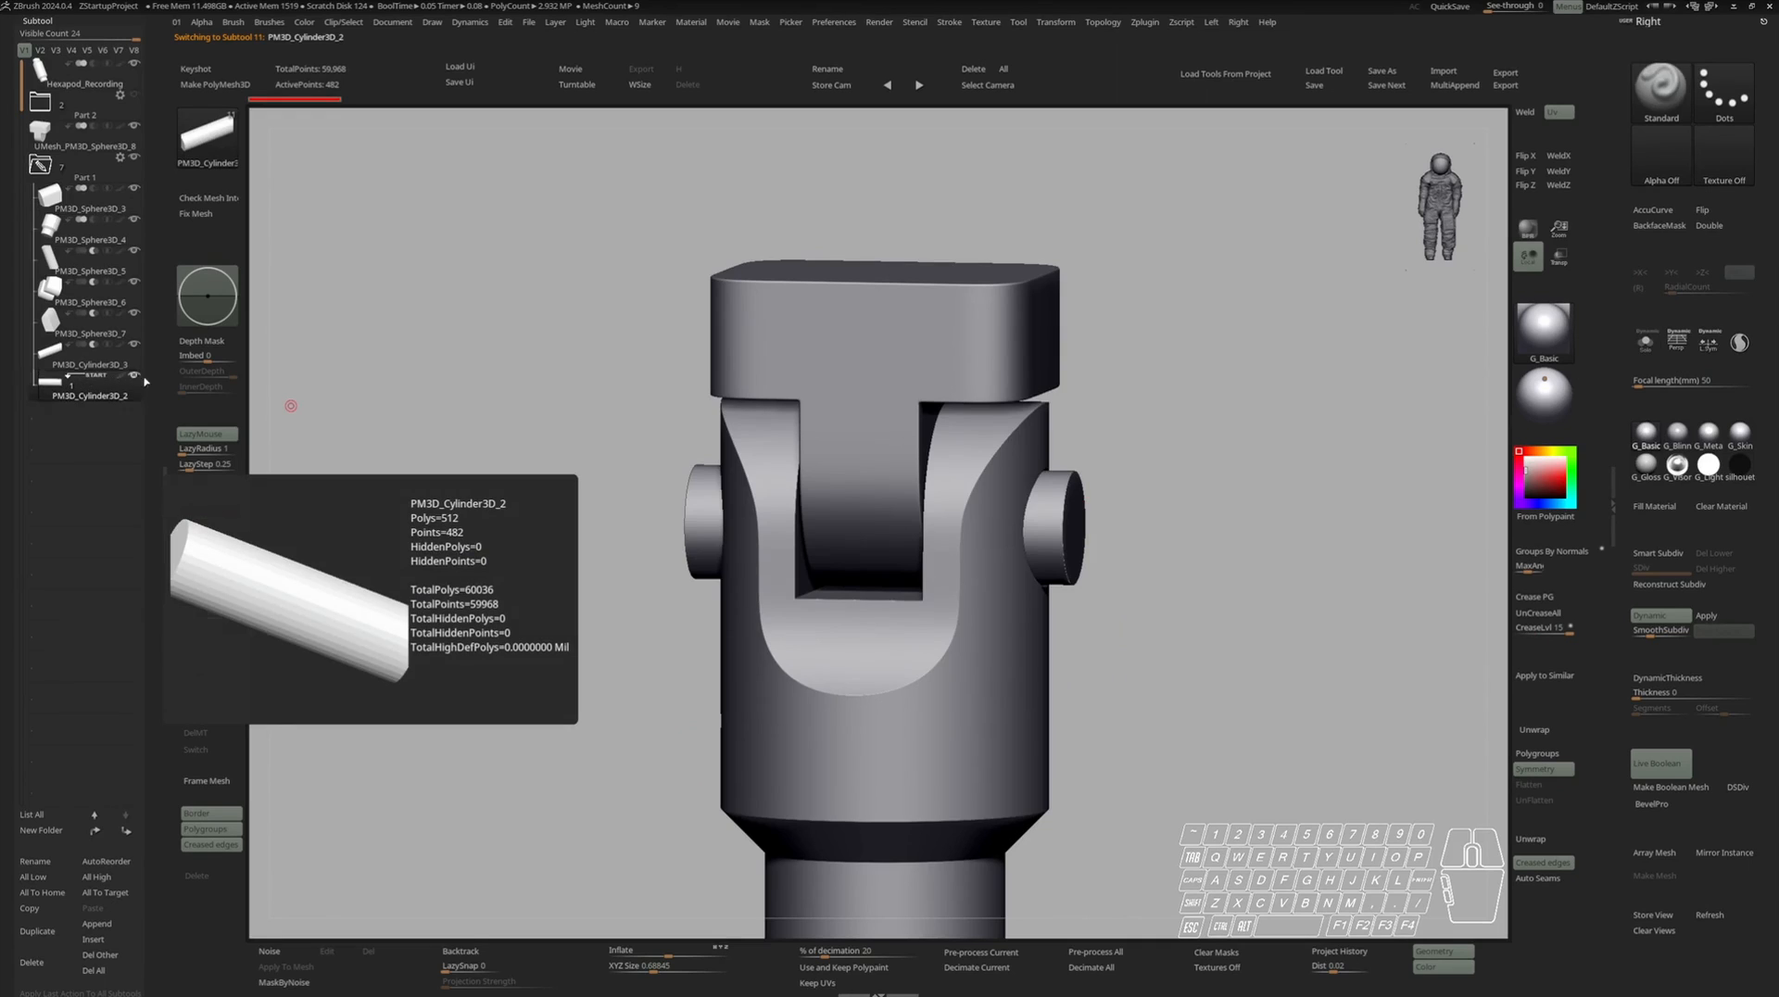
left_click(120, 158)
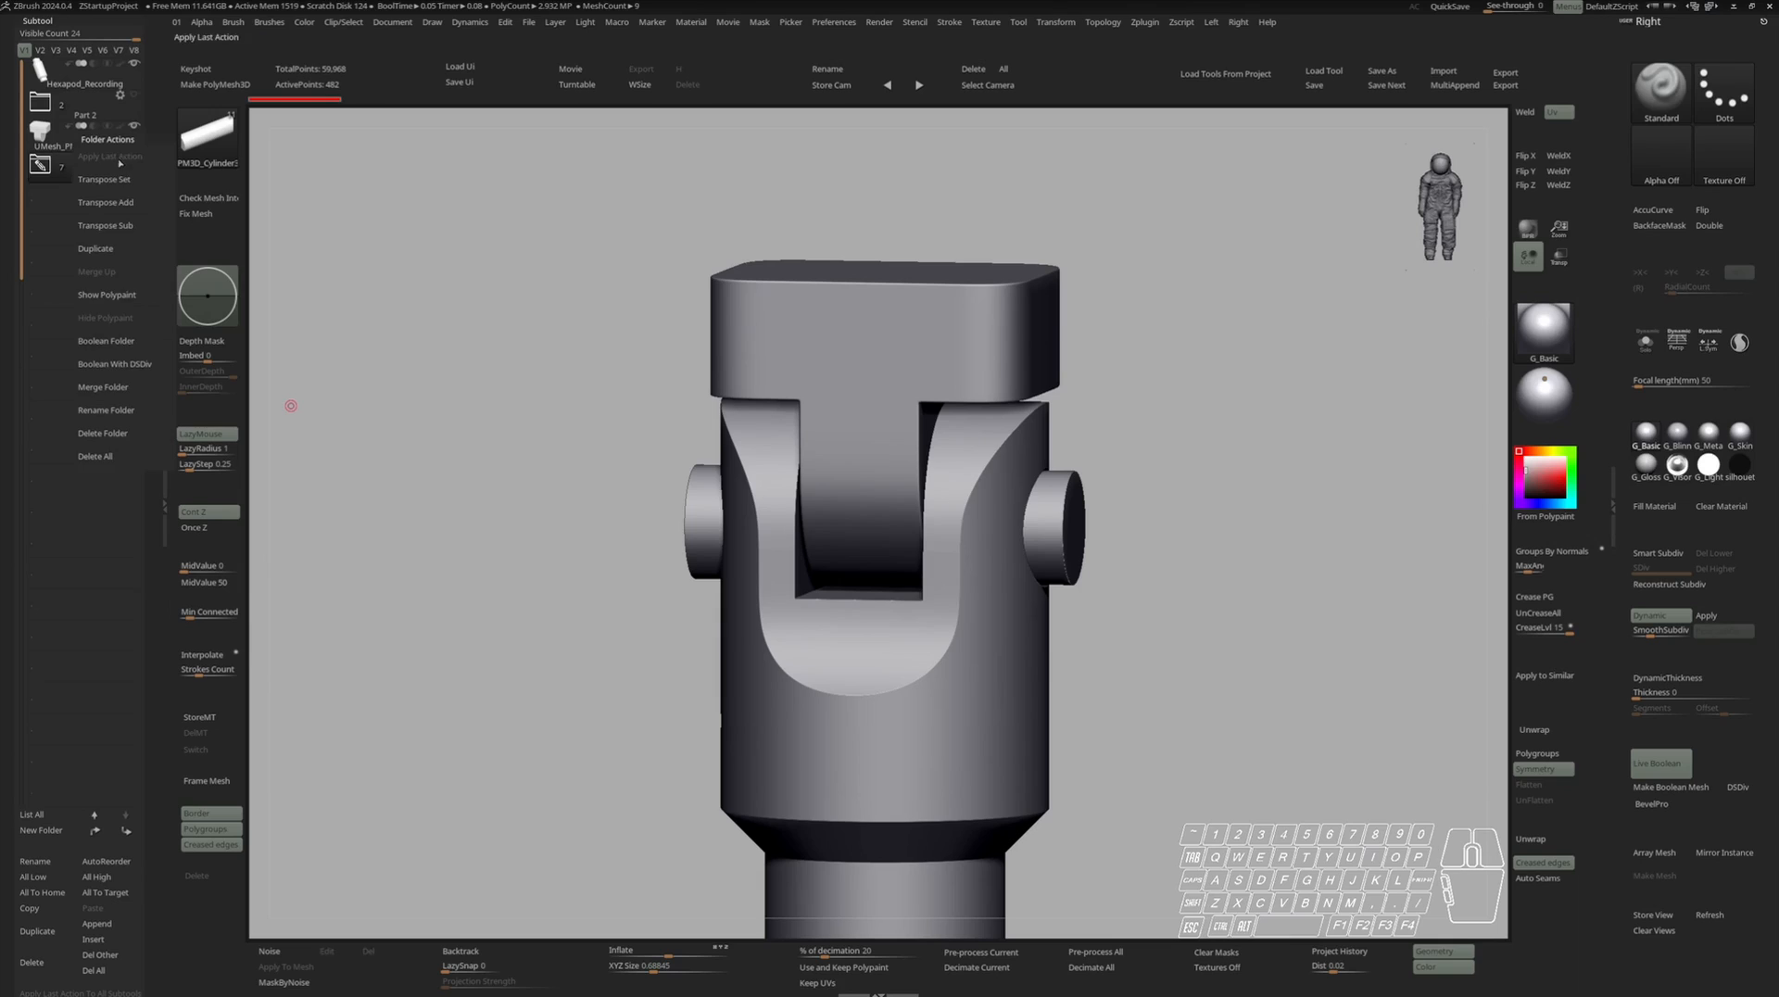
left_click(116, 364)
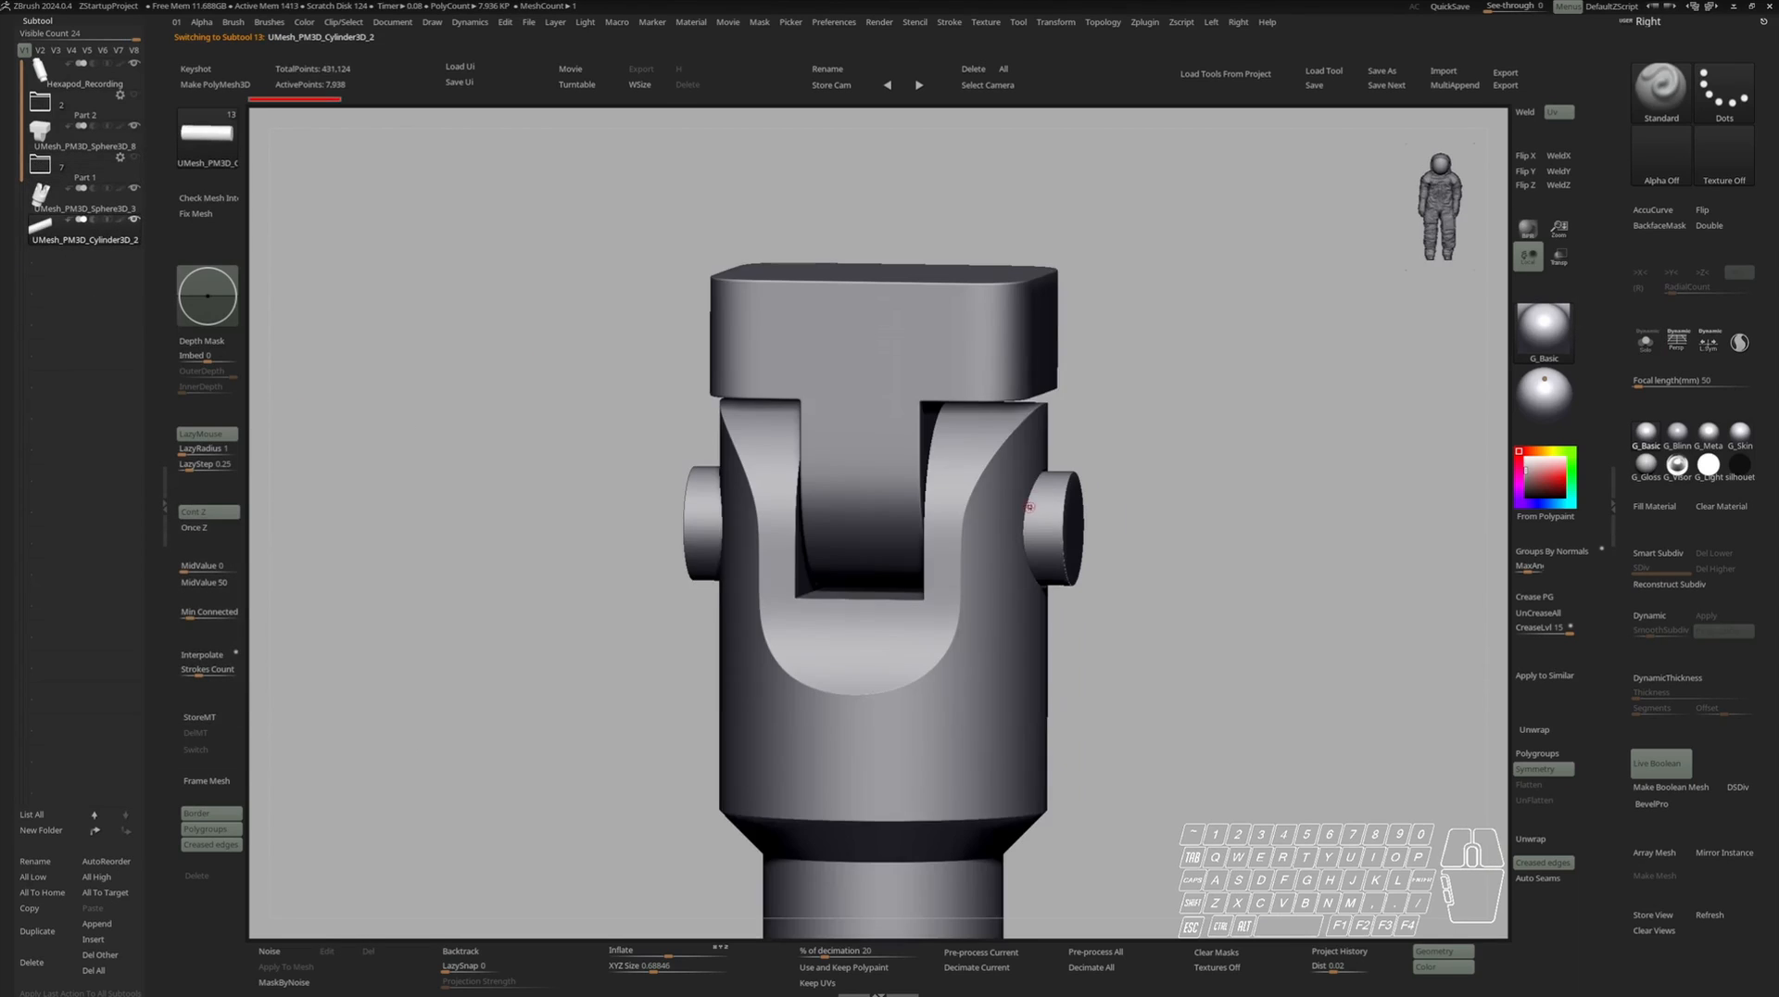
Isolate the resulting slotted fork mesh and display its polygroups without wireframe lines.
right_click_drag(1030, 507, 1025, 471, "alt")
left_click(85, 199)
key("s")
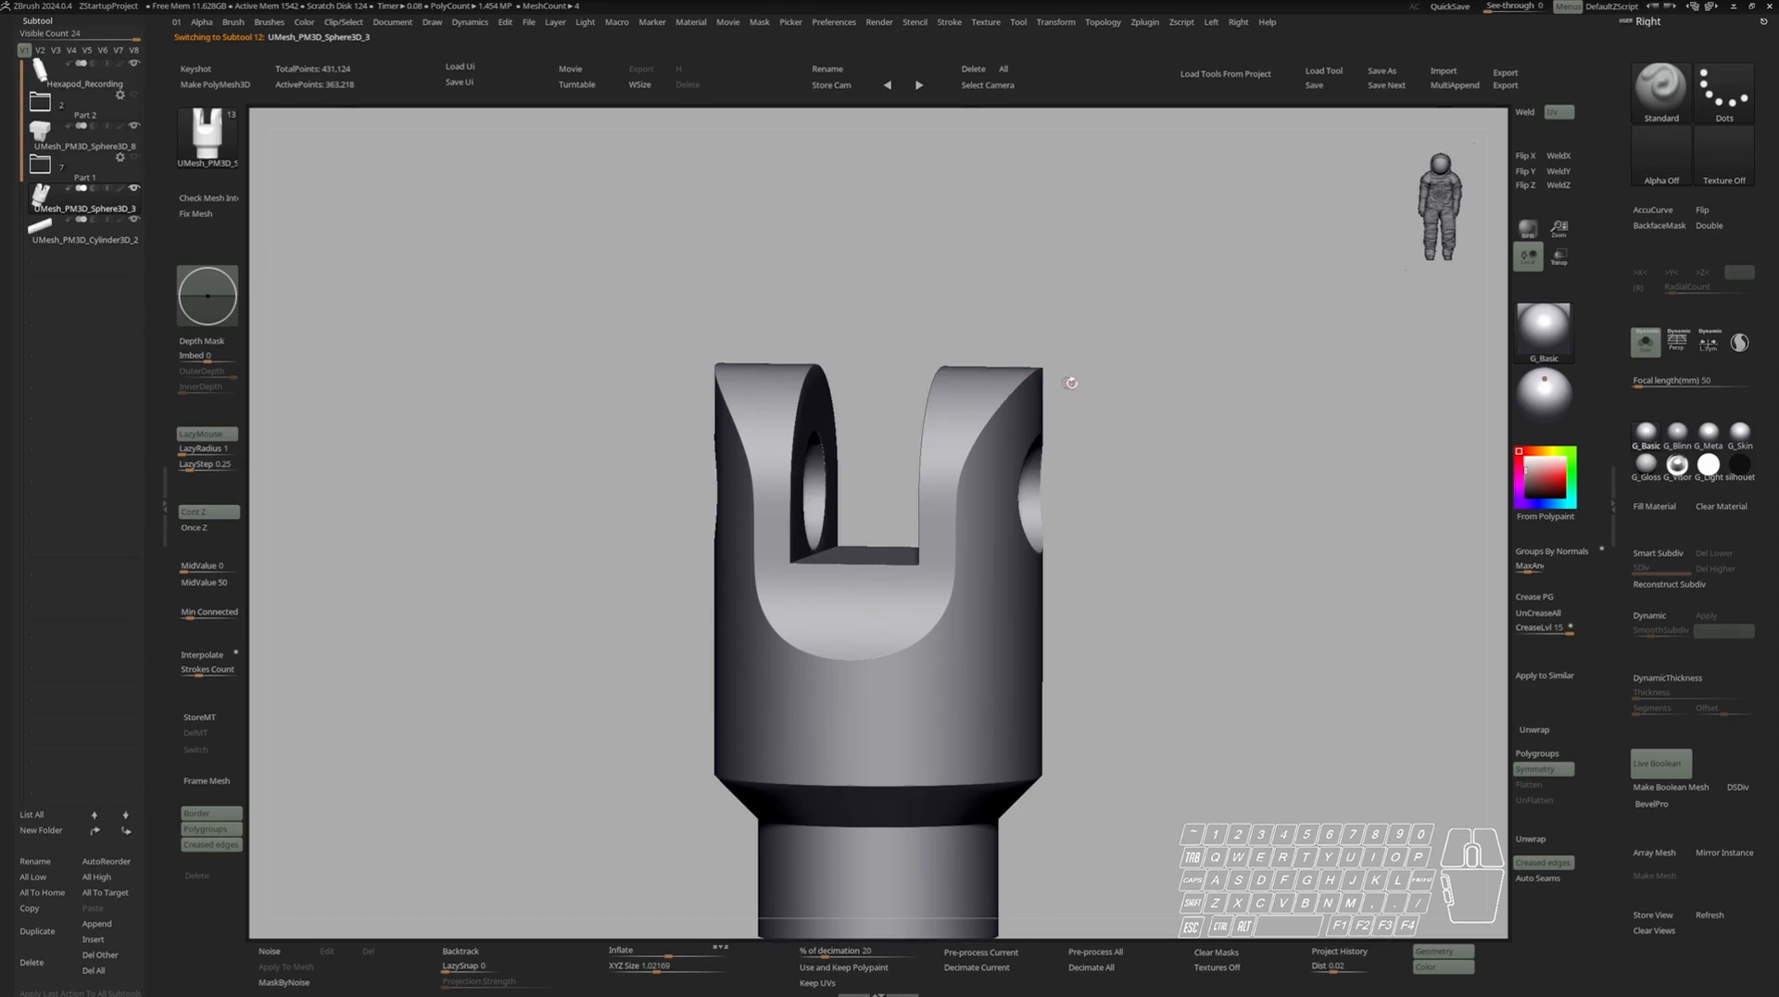
key("shift+f")
right_click_drag(1070, 383, 1031, 421, "shift")
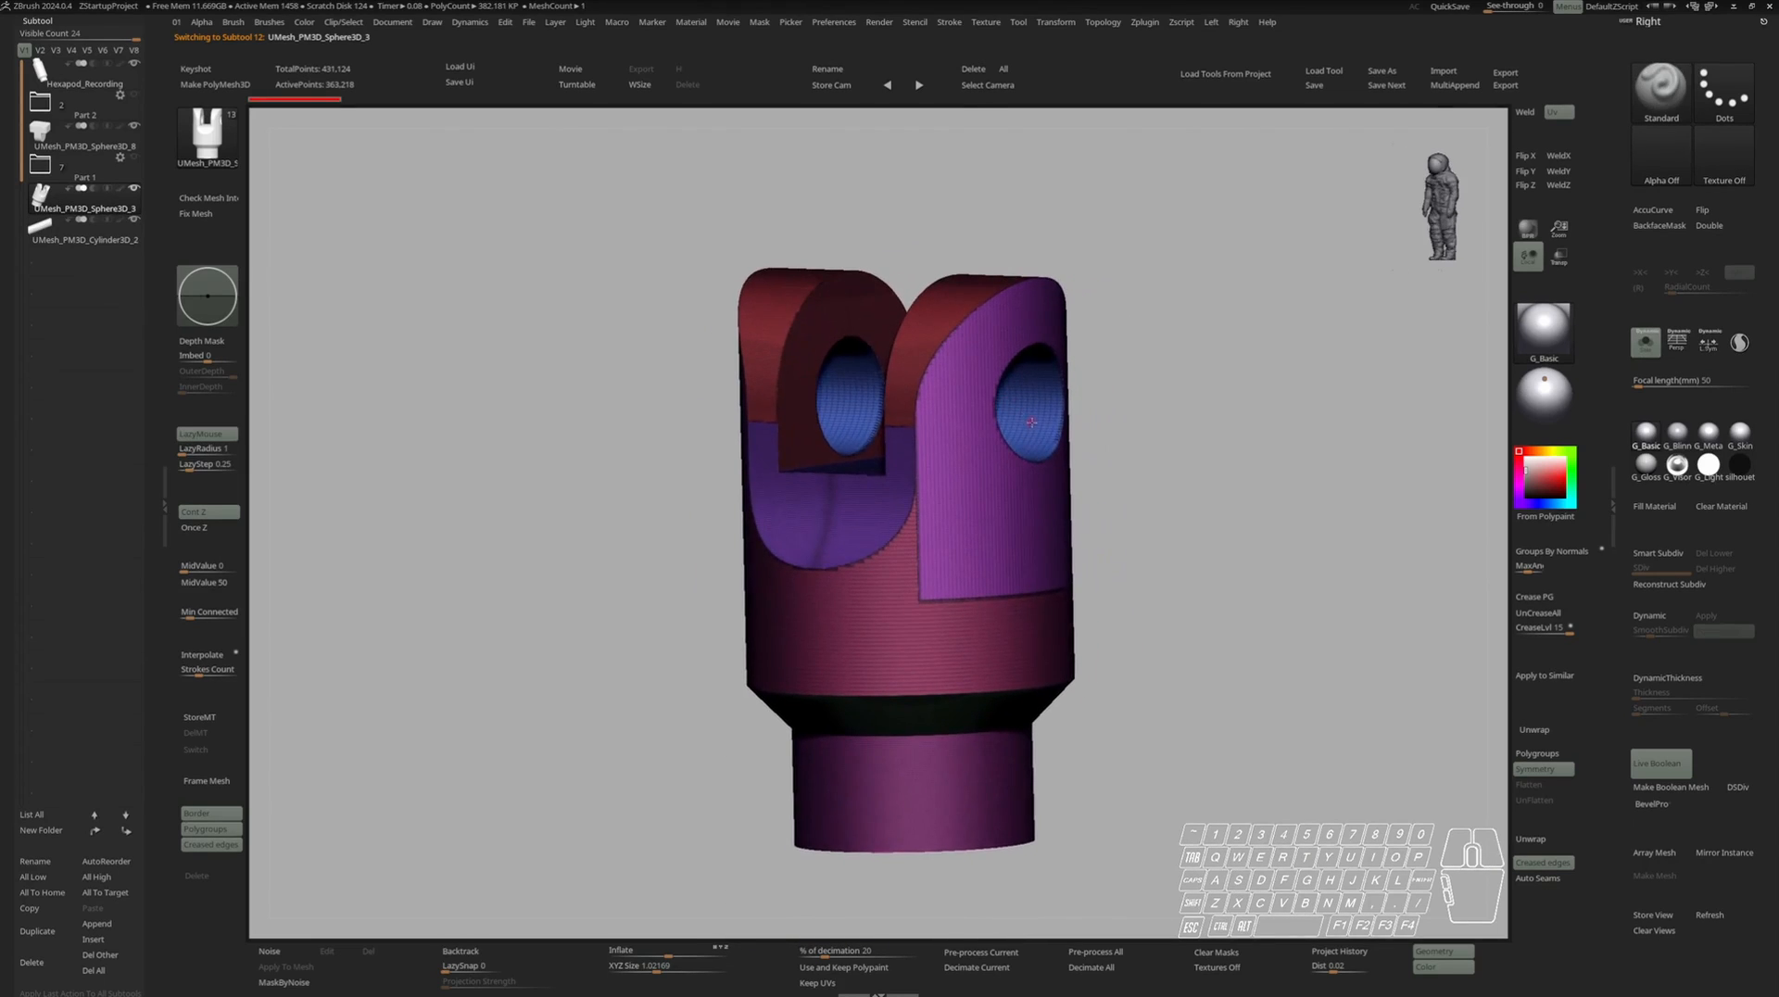
key("space")
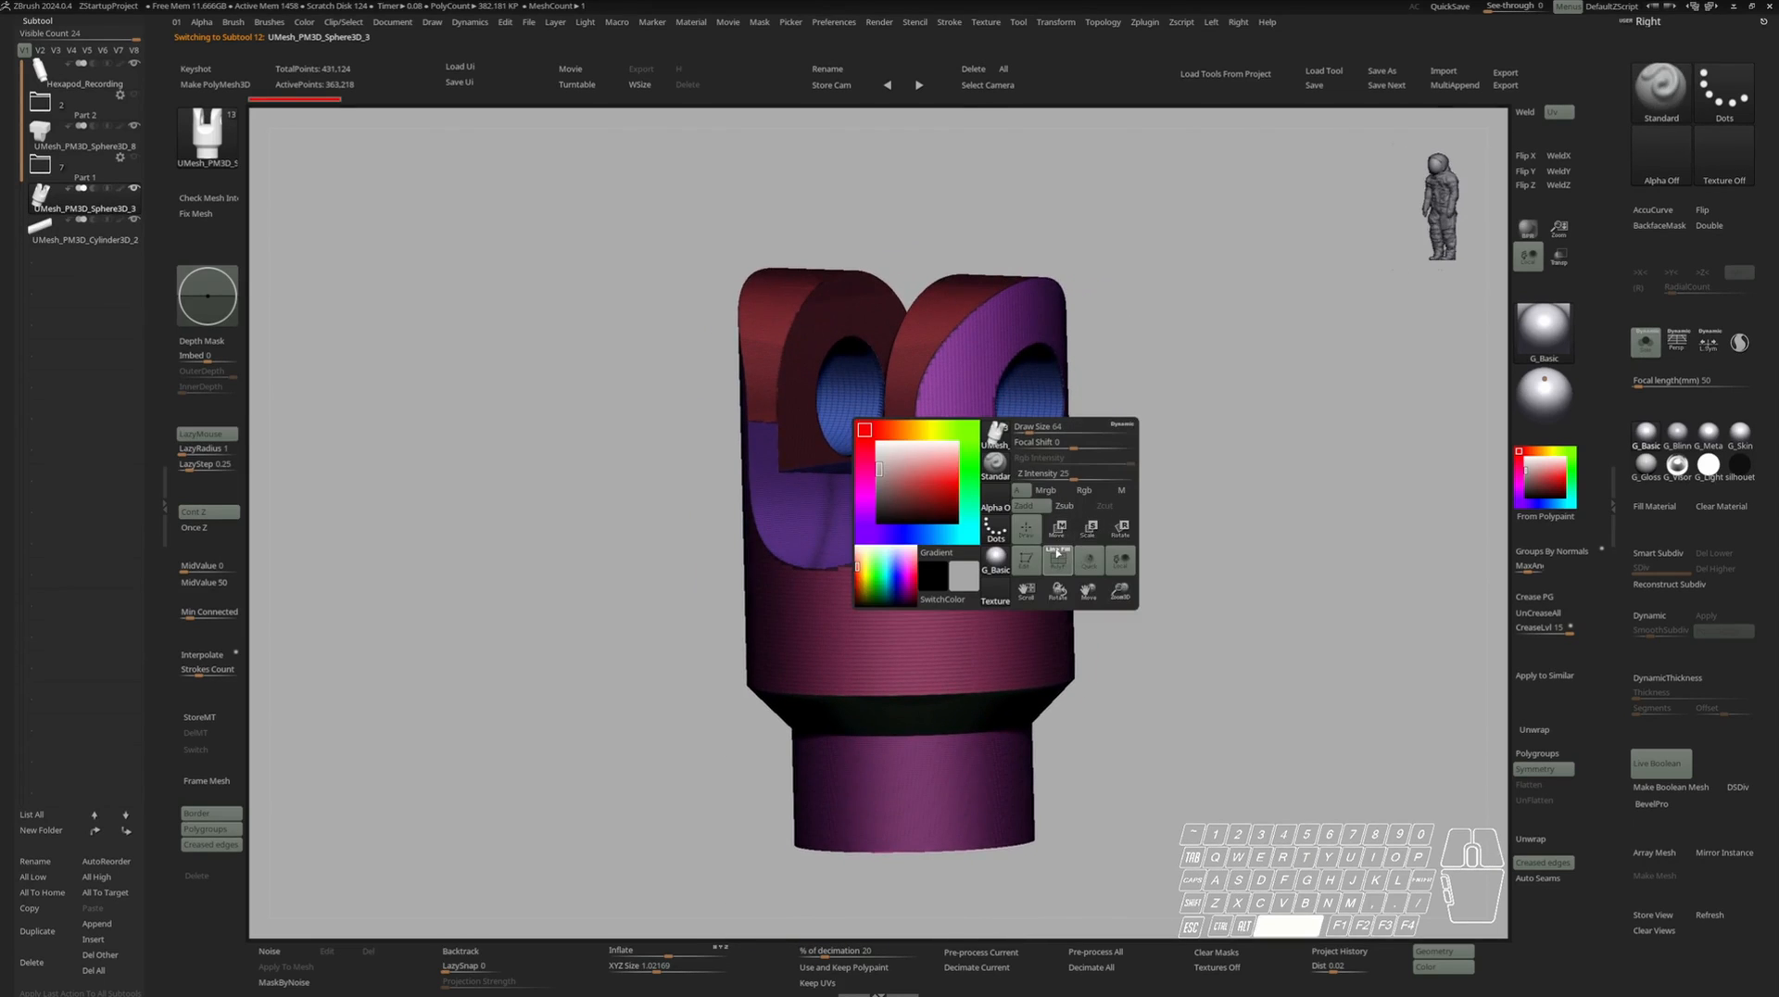
left_click(1058, 556)
left_click(988, 480)
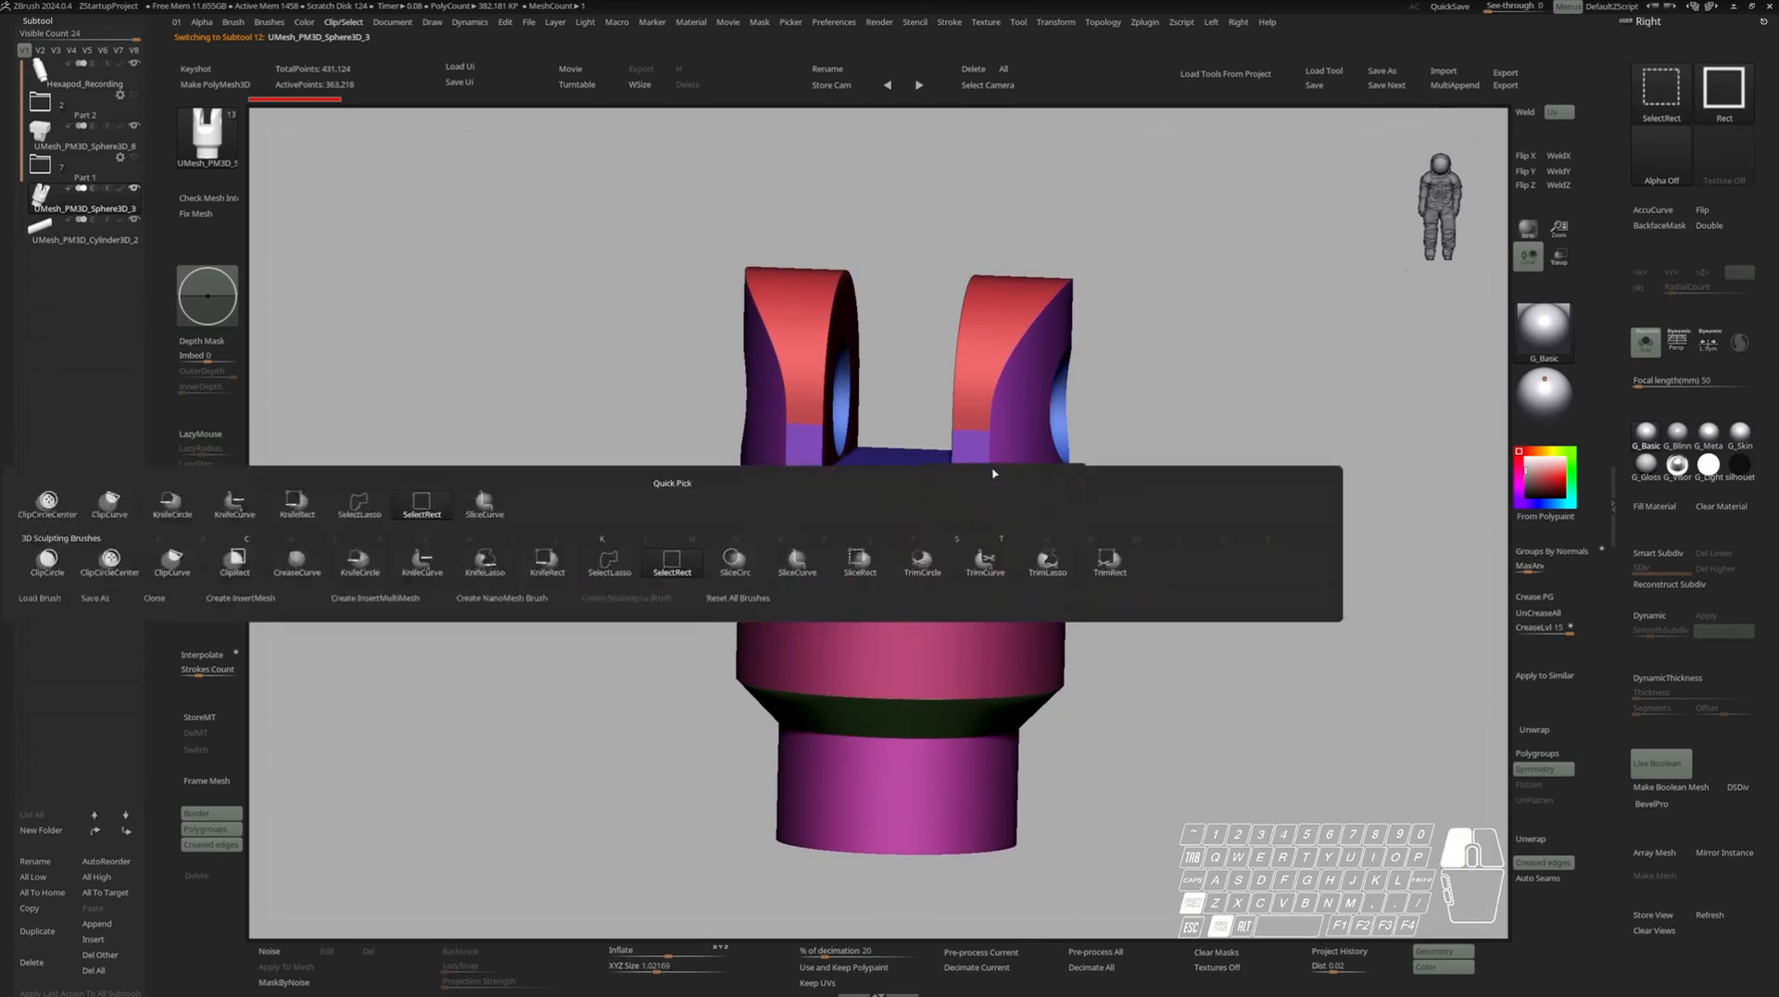
mouse_move(993, 467)
right_mouse_down()
mouse_move(1049, 419)
mouse_move(927, 477)
mouse_move(996, 472)
right_mouse_up()
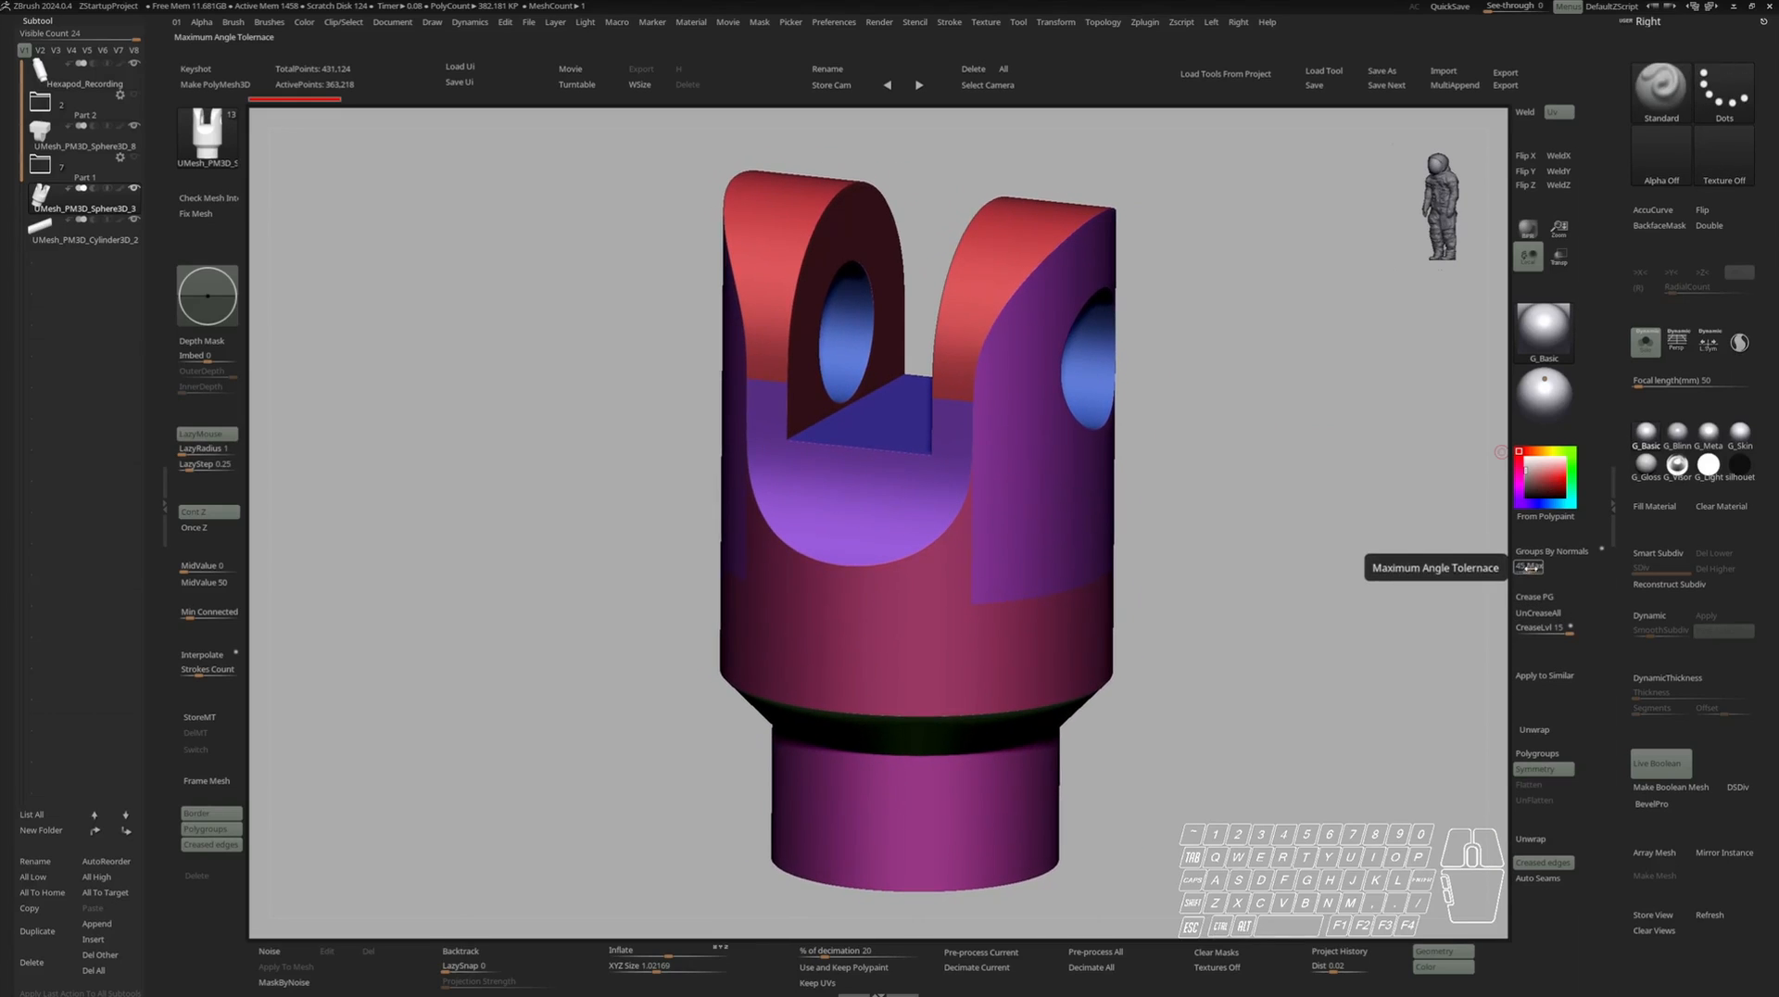
Set the maximum angle tolerance to 45.5 and regroup the fork's polygons by normals.
left_click(1529, 566)
type("45.5")
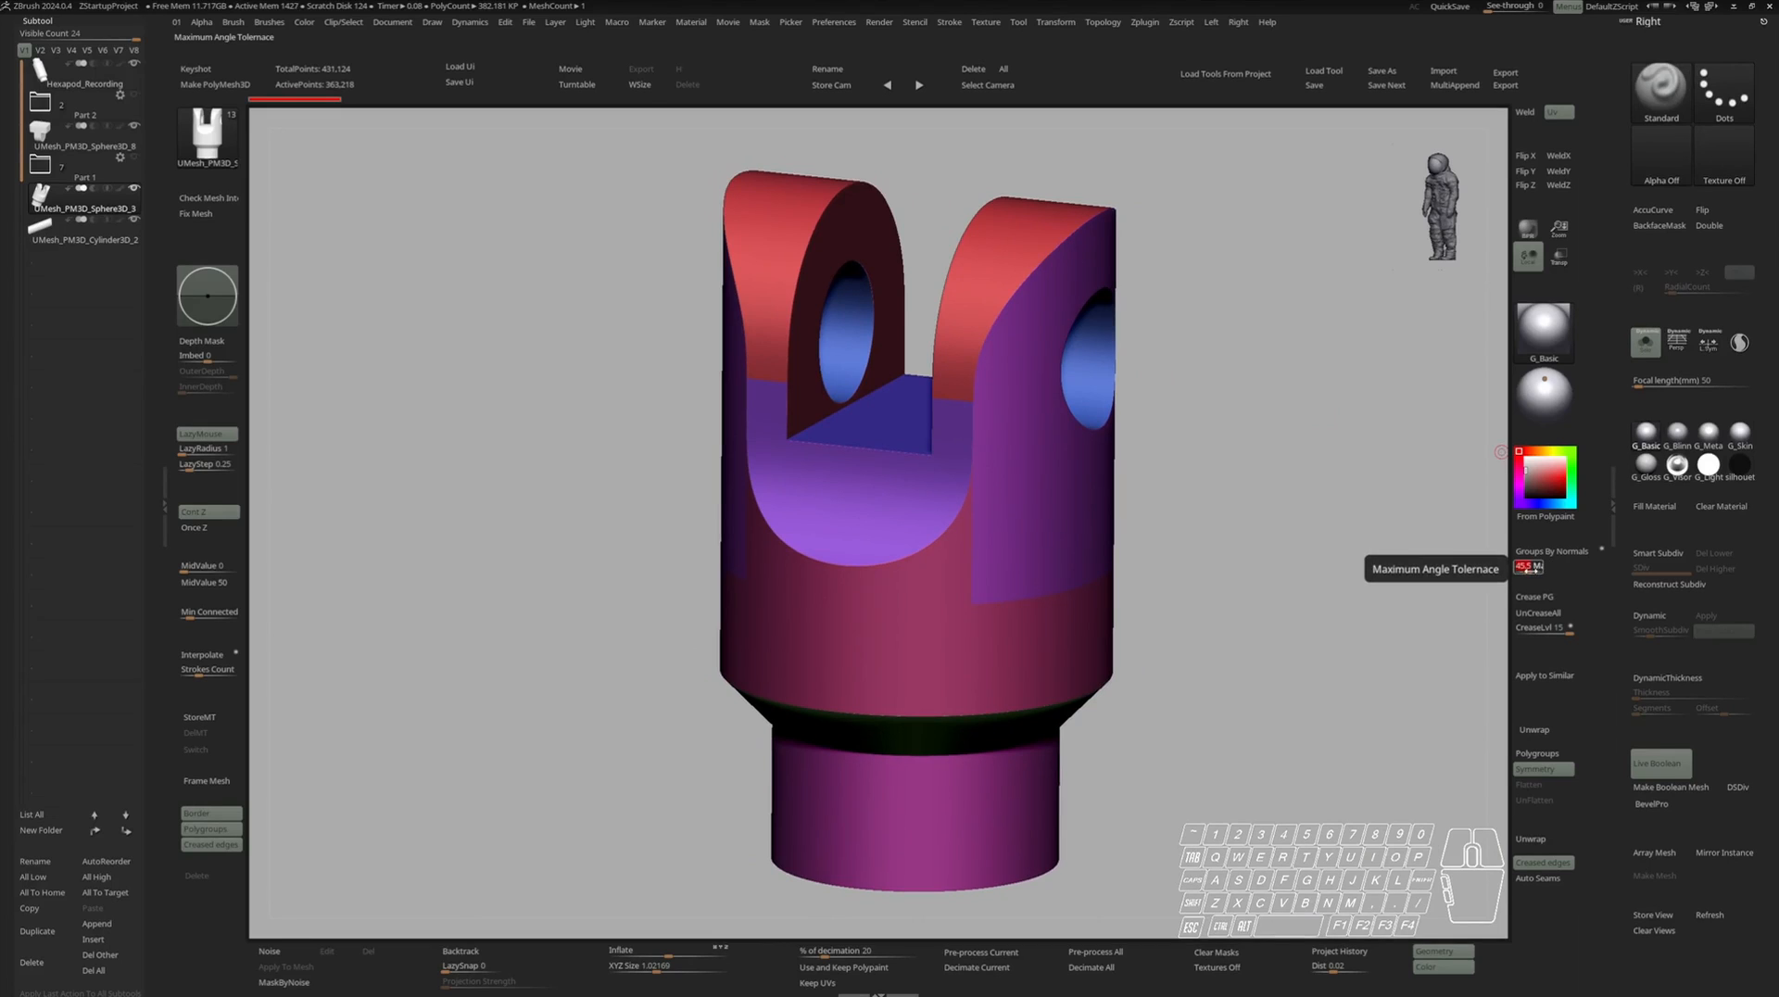
left_click(1529, 567)
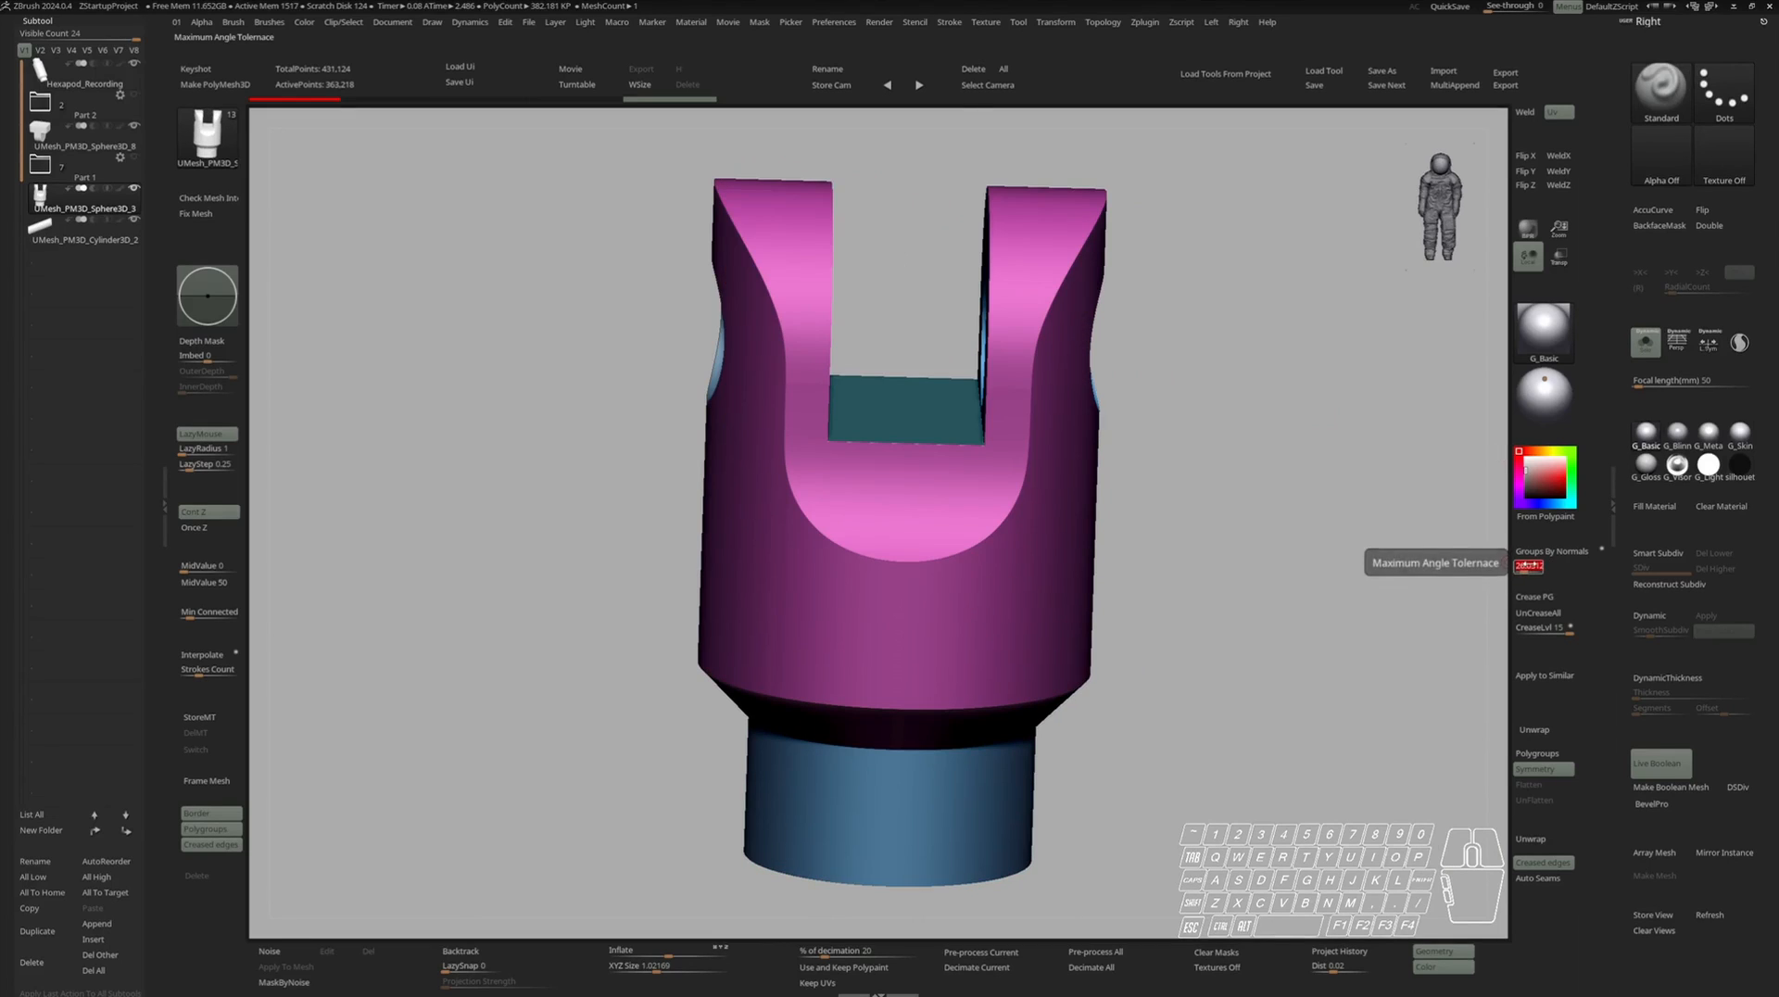
left_click(1542, 556)
mouse_move(1094, 491)
right_mouse_down()
mouse_move(1196, 510)
mouse_move(1066, 482)
mouse_move(1084, 473)
right_mouse_up()
mouse_move(1084, 473)
right_mouse_down("ctrl")
mouse_move(1029, 519)
mouse_move(1144, 468)
mouse_move(1126, 399)
mouse_move(1029, 408)
mouse_move(936, 388)
mouse_move(886, 504)
mouse_move(983, 482)
mouse_move(1020, 519)
mouse_move(1057, 487)
right_mouse_up("ctrl")
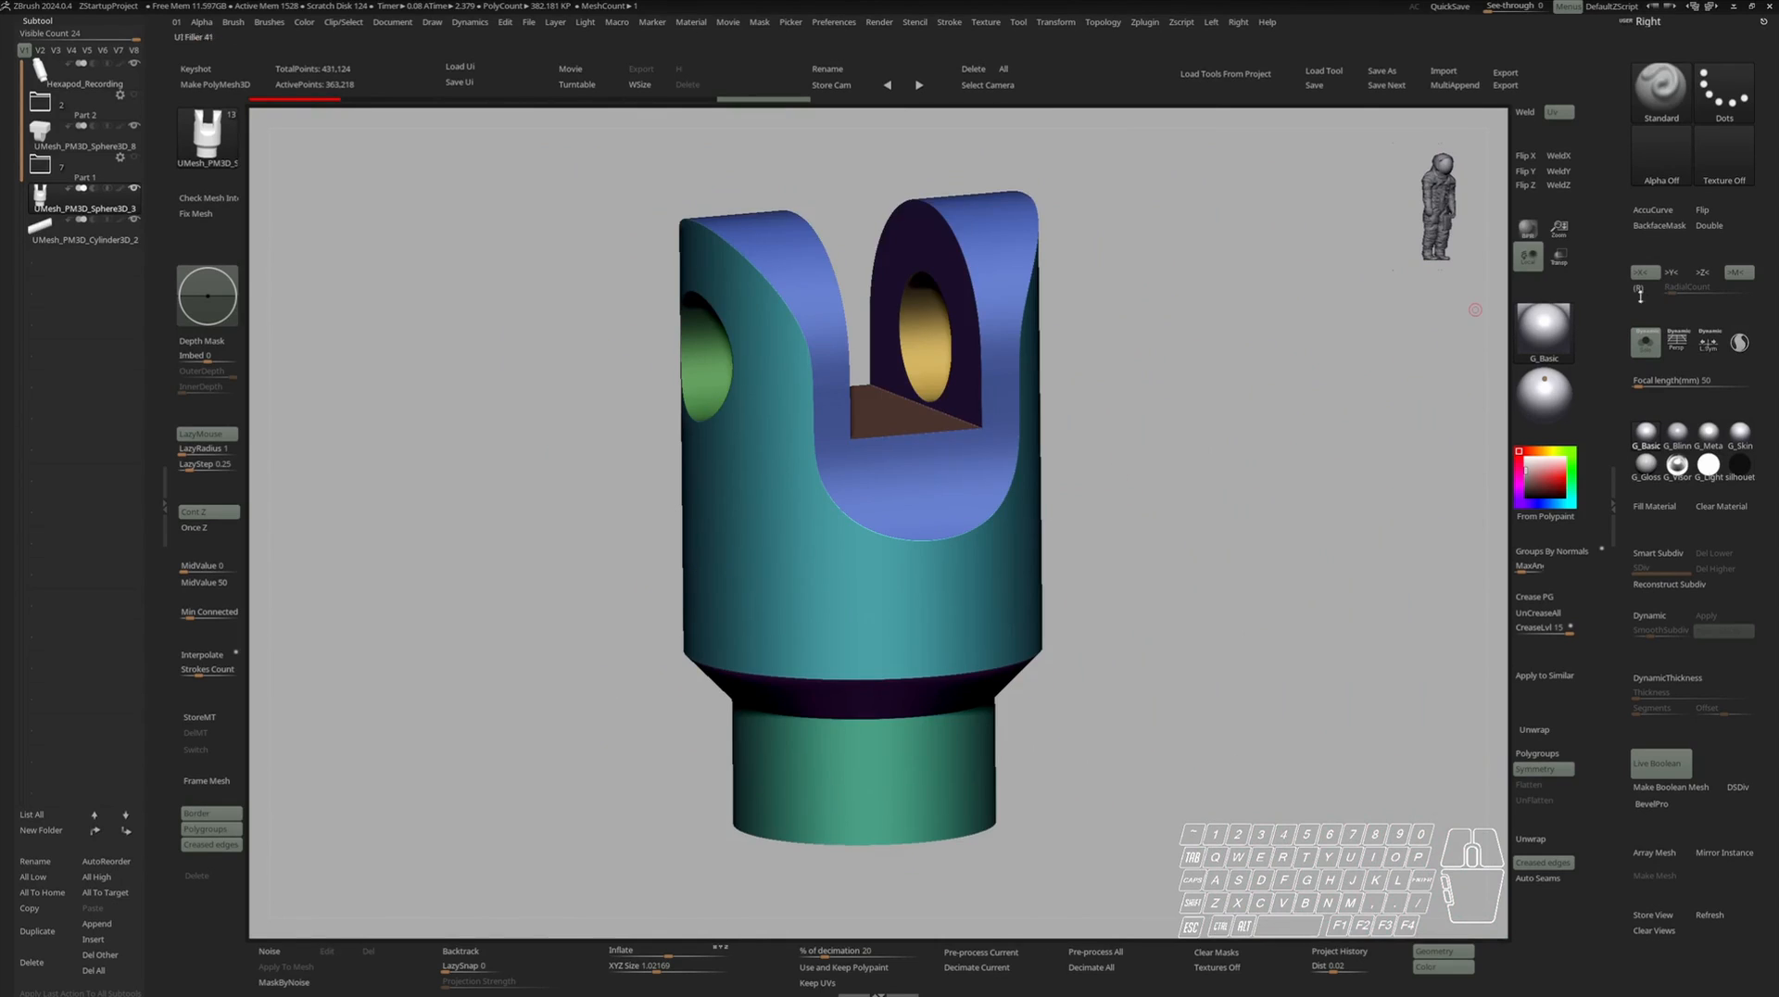
ZRemesh the fork with KeepGroups and DetectEdges on, SmoothGroups 0 and a target polygon count of 10.
right_click_drag(1066, 640, 1020, 653)
key("1")
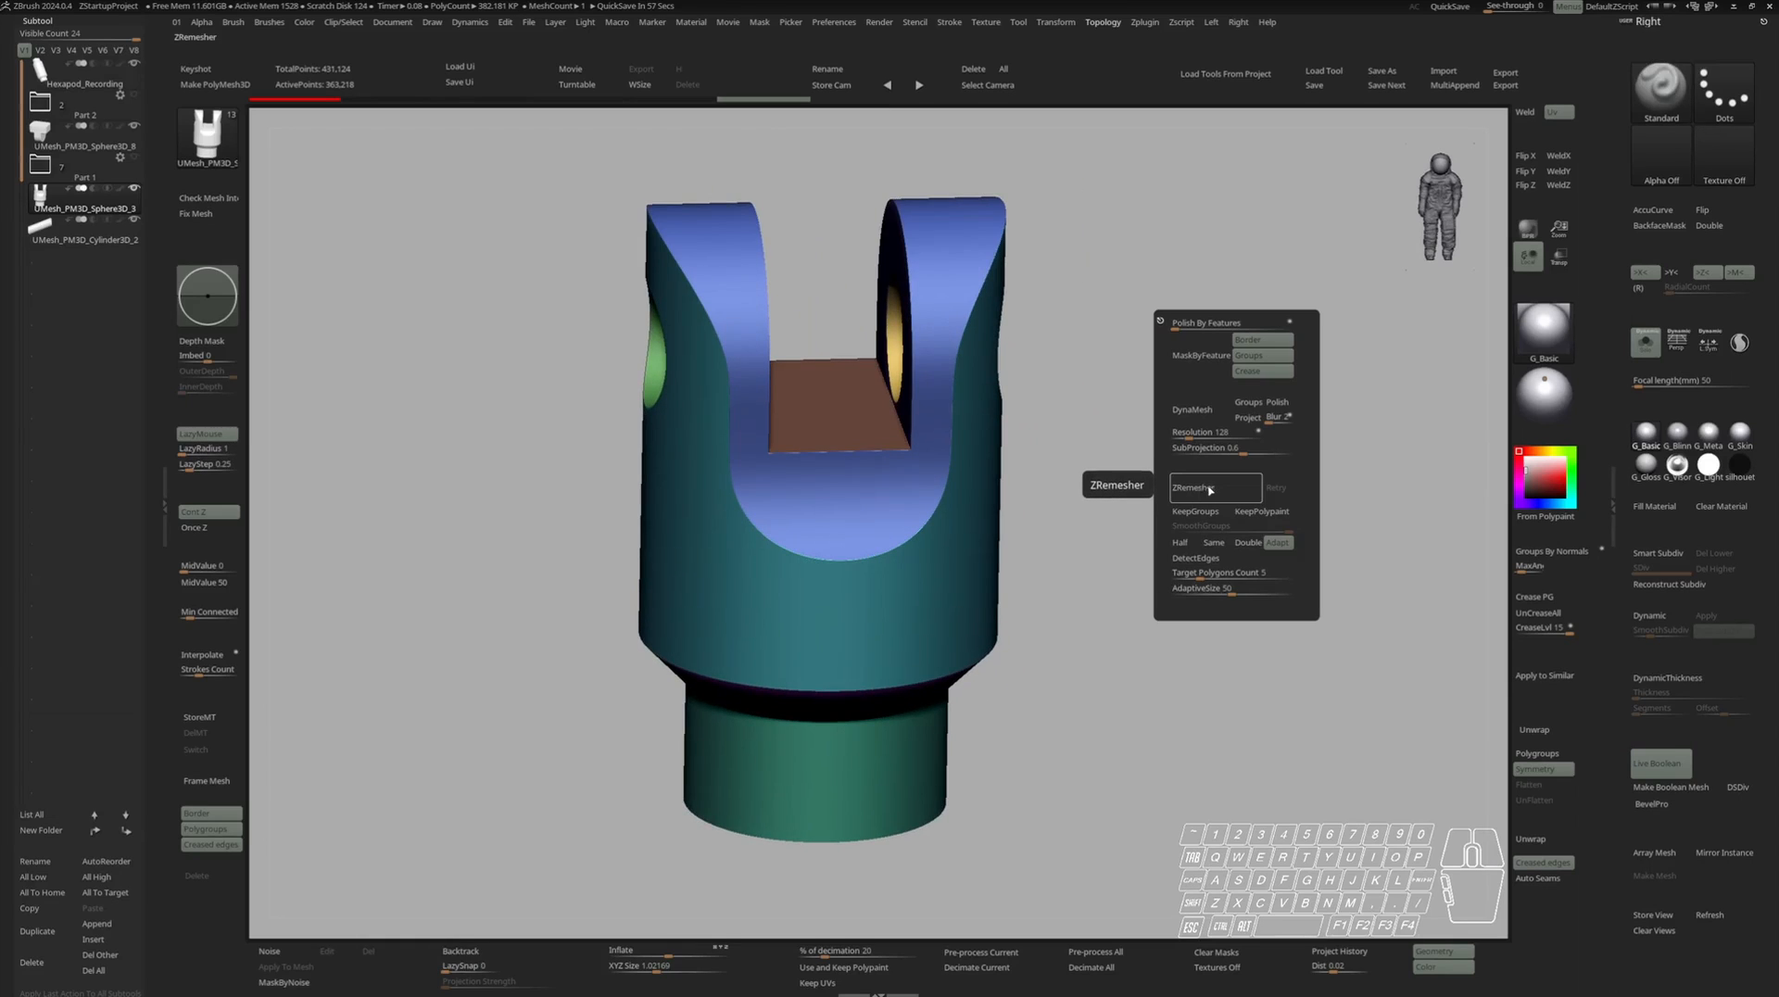
left_click(1198, 511)
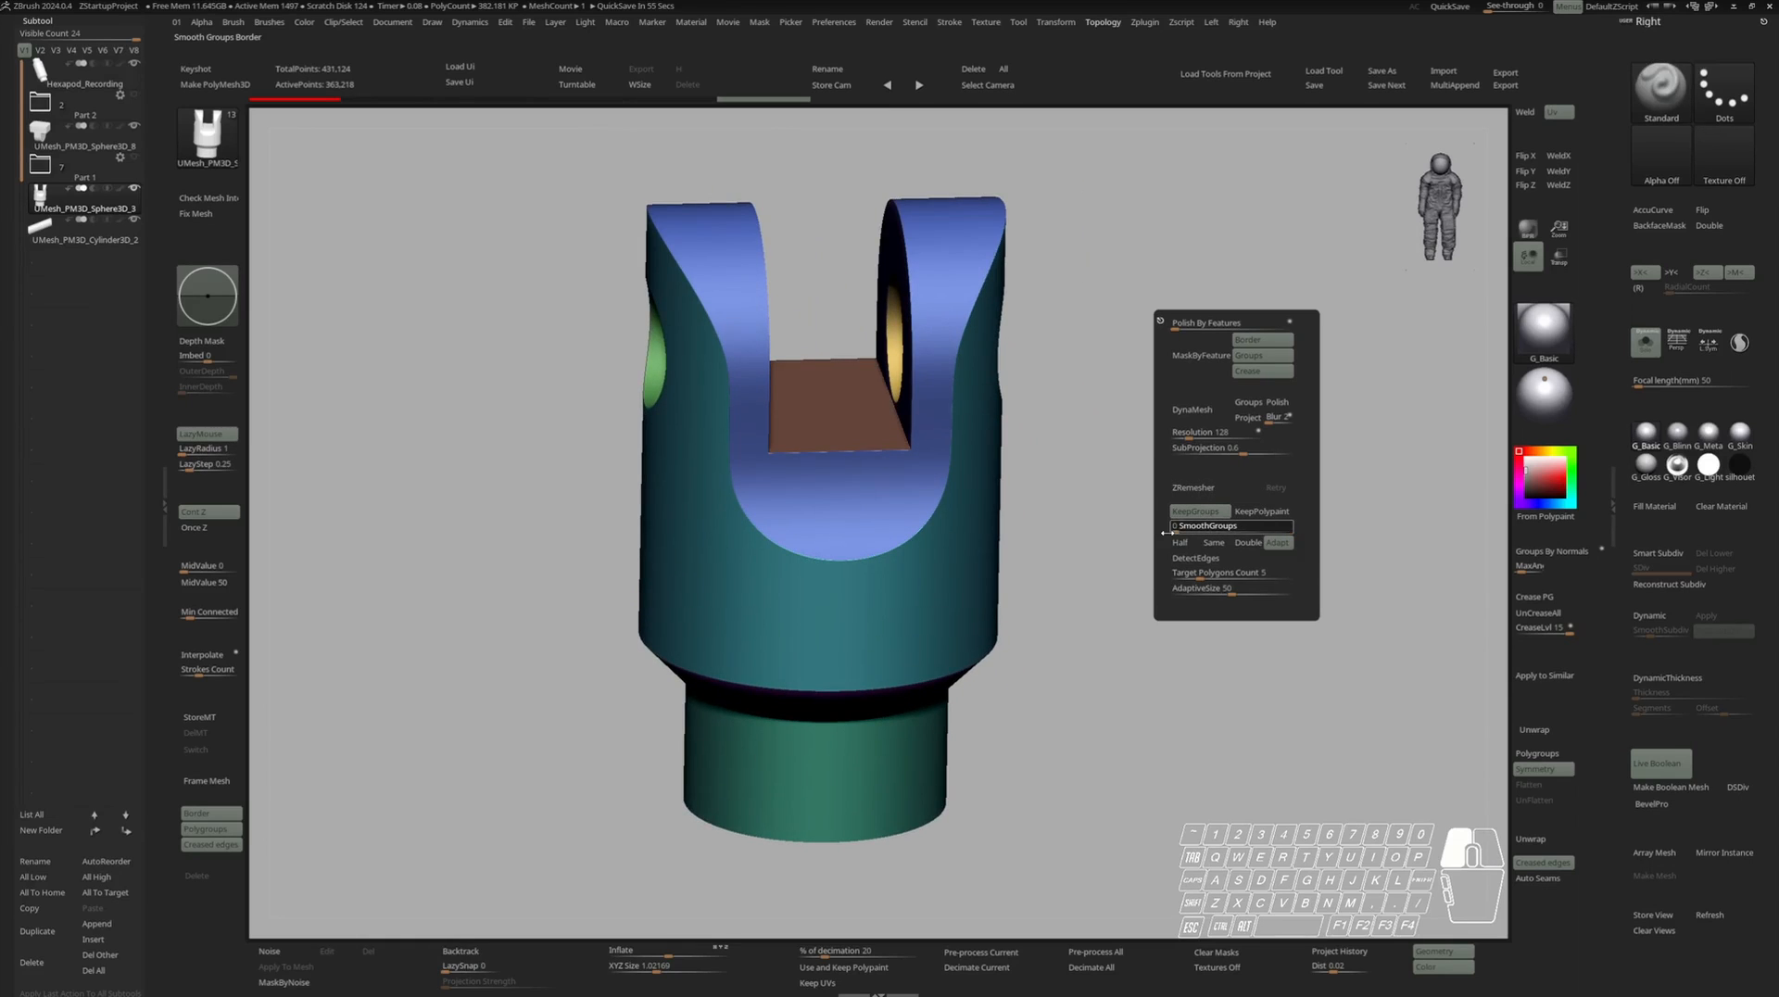
left_click(1205, 559)
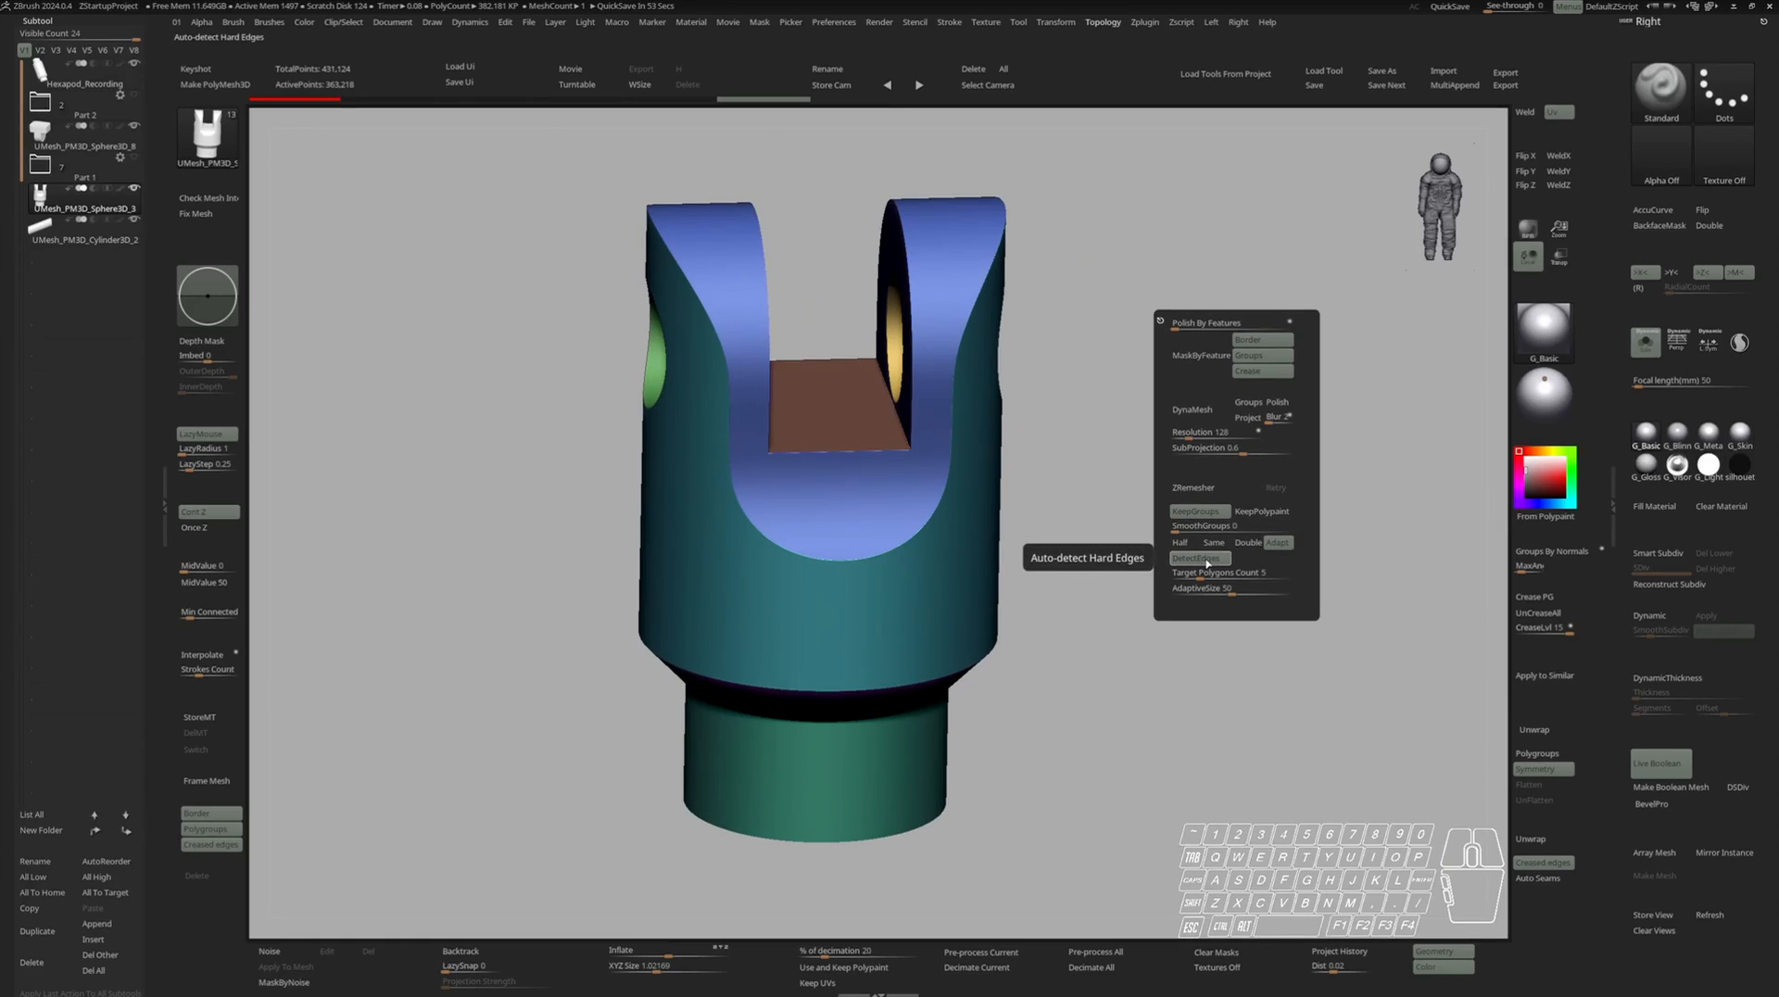
left_click(1201, 573)
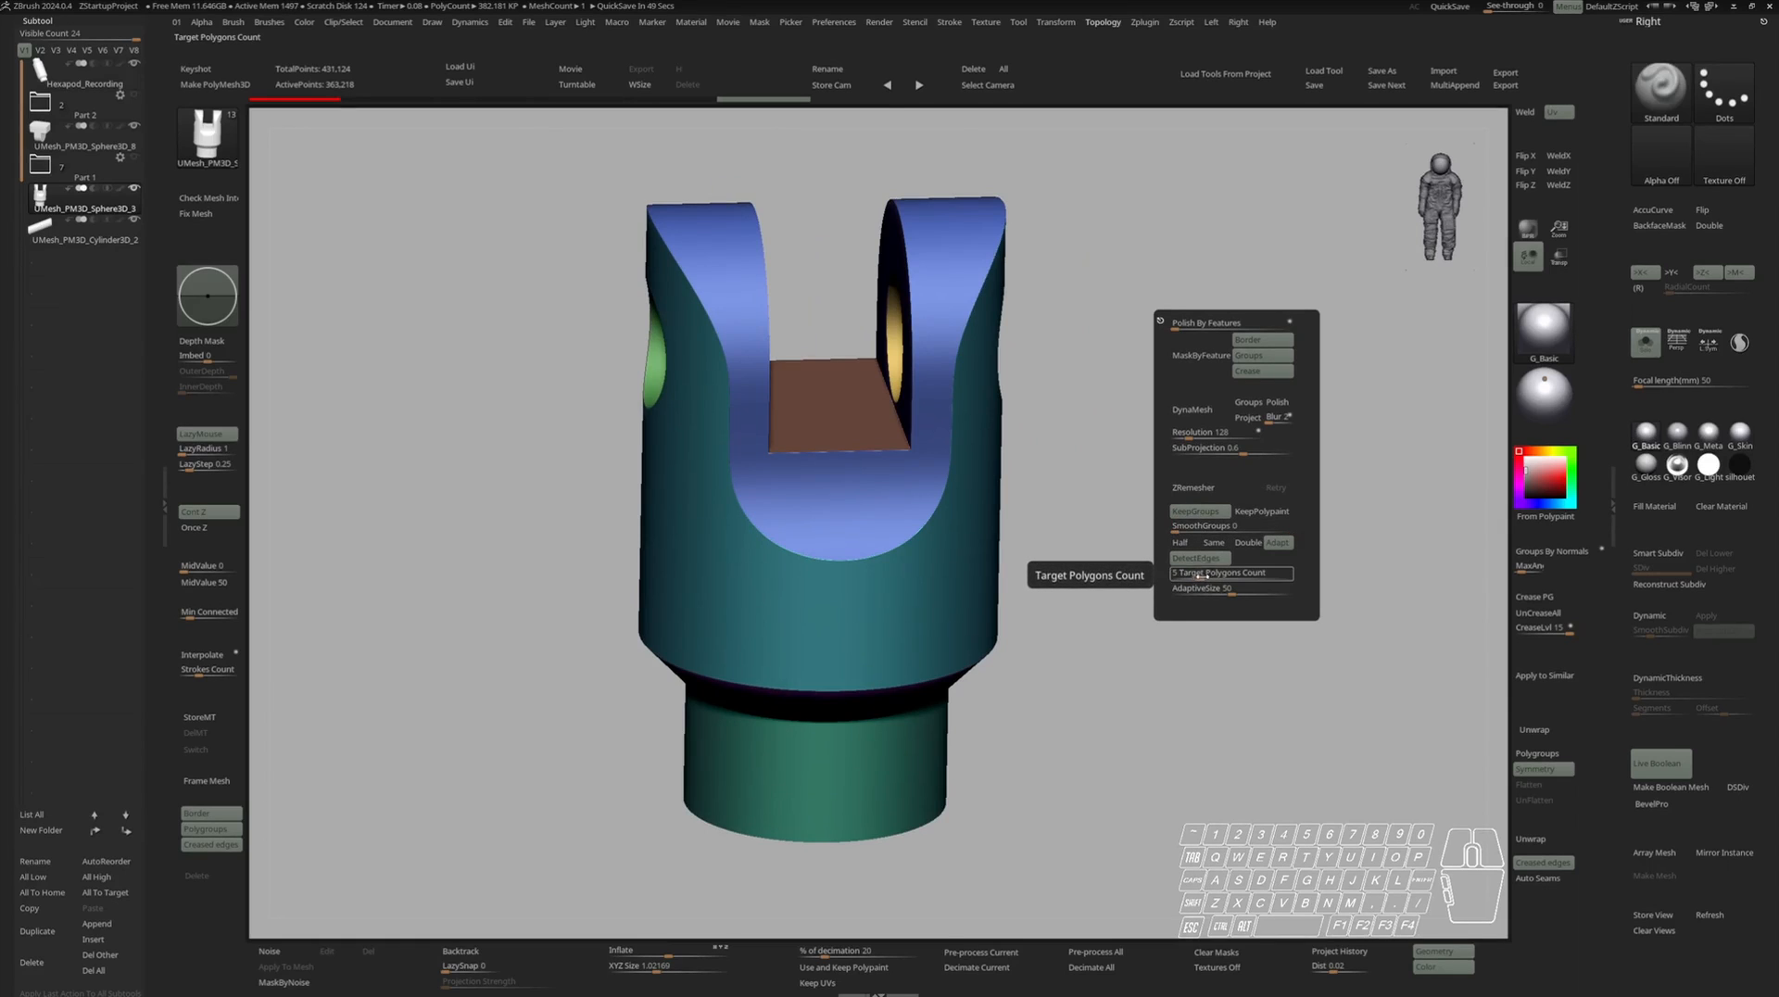
left_click_drag(1201, 573, 1205, 574)
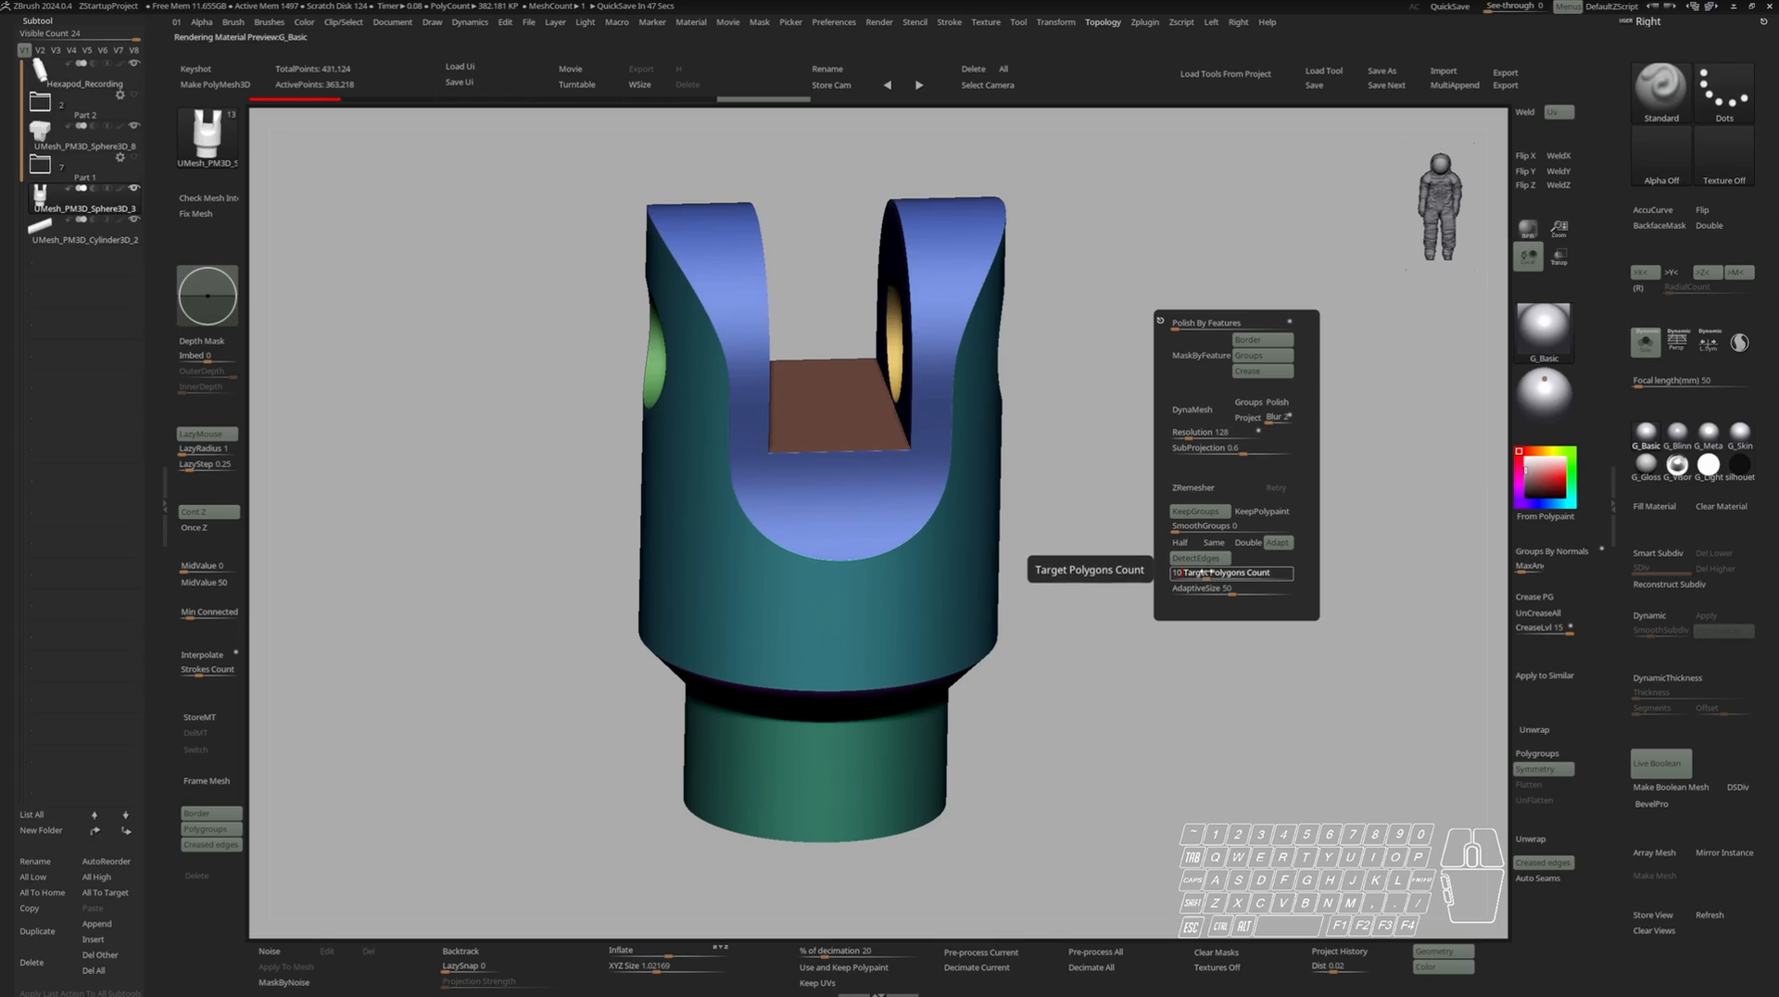
left_click(1208, 491)
Show the wireframe lines on the fork and retry the ZRemesher with the current settings.
key("space")
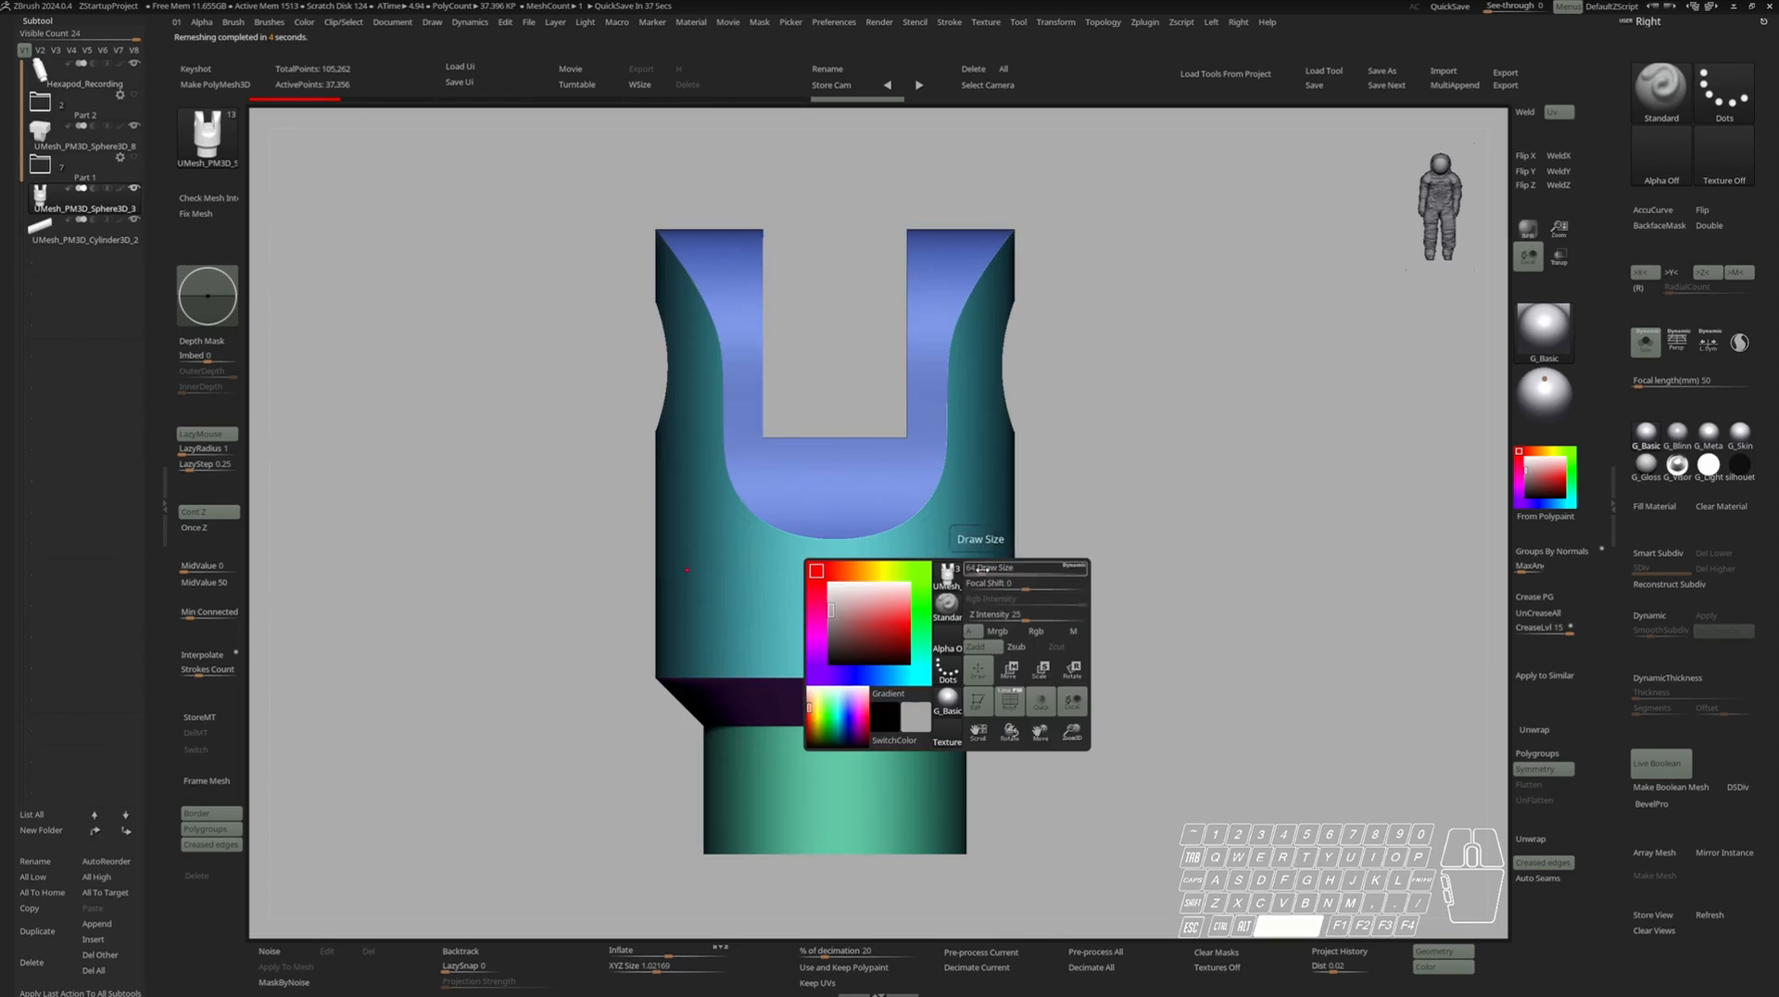
left_click(1010, 701)
mouse_move(1010, 701)
right_mouse_down()
mouse_move(1015, 514)
mouse_move(958, 414)
right_mouse_up()
right_click_drag(945, 511, 980, 515)
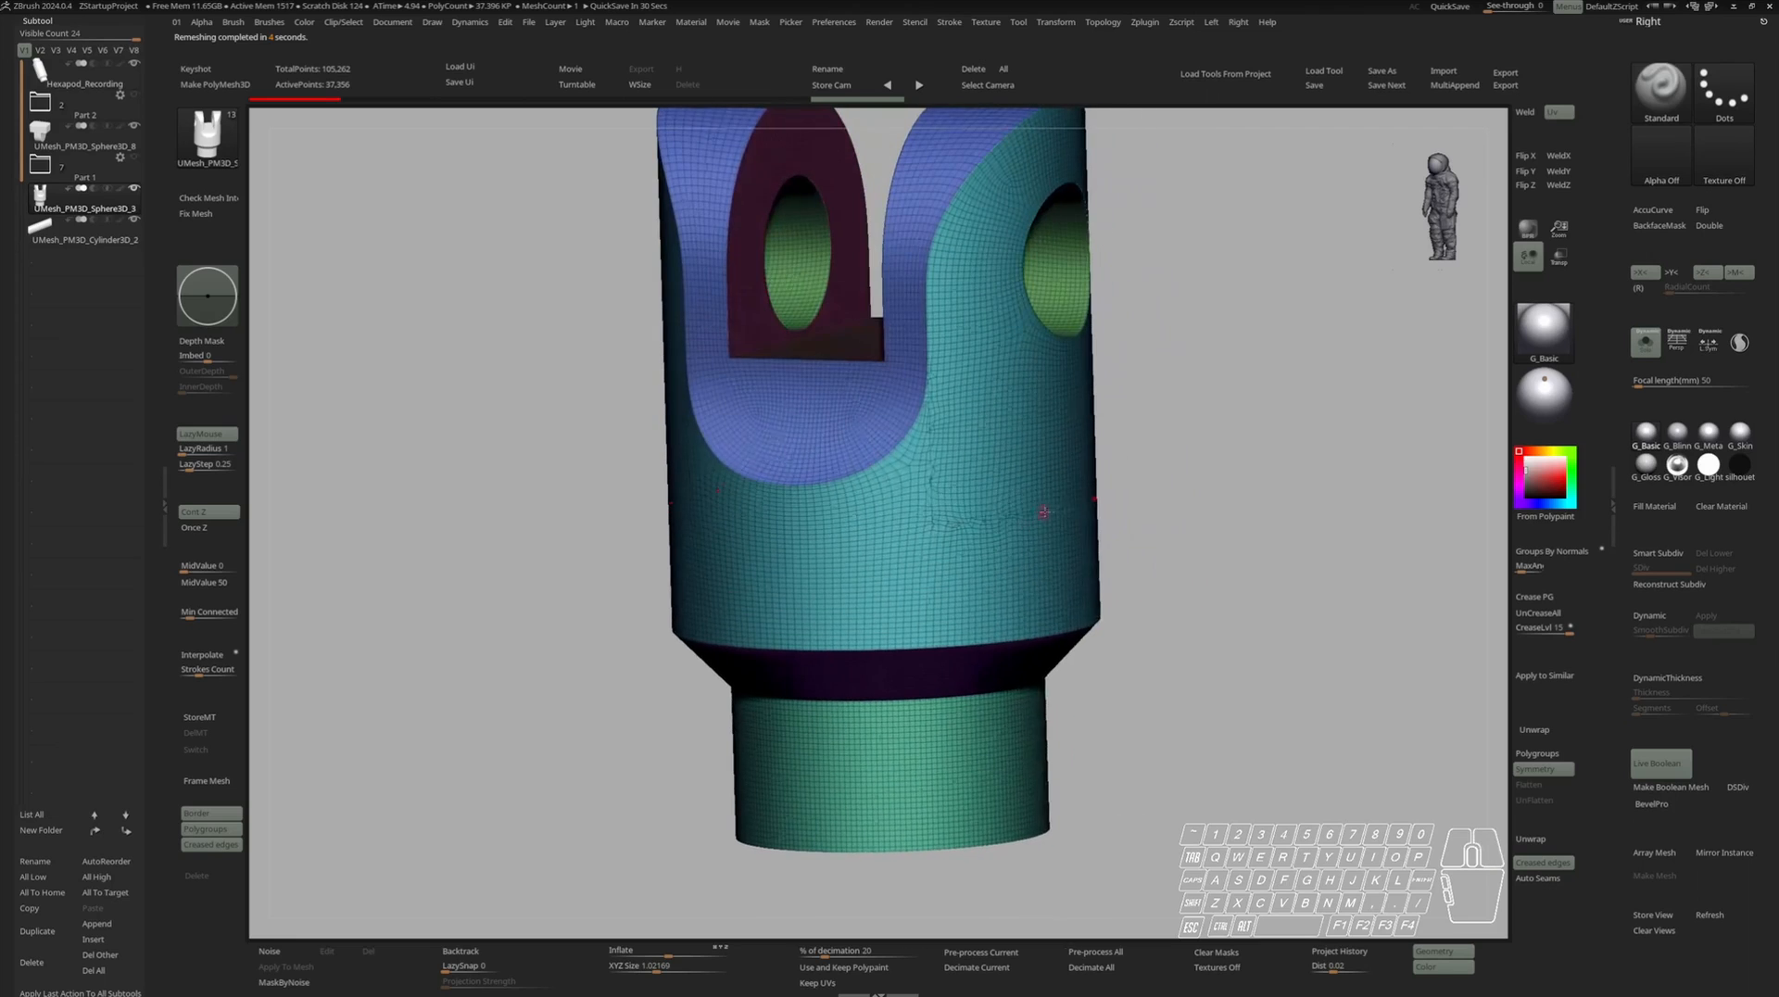
key("space")
left_click(1089, 675)
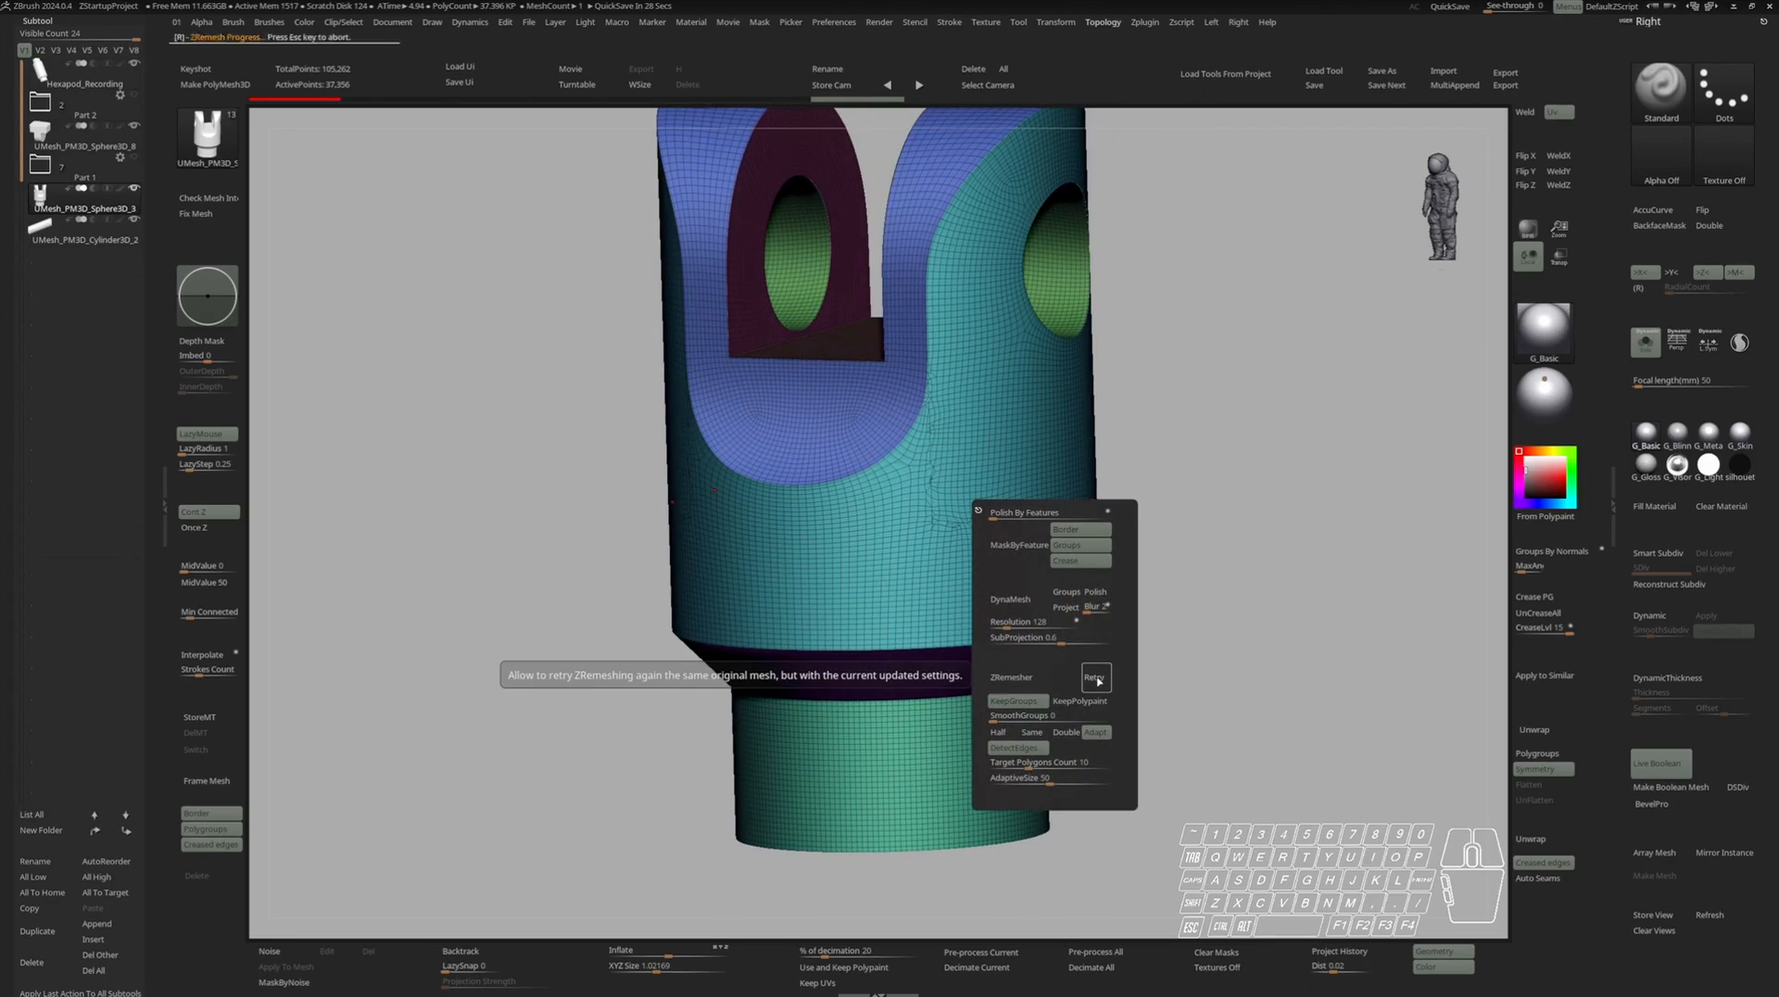
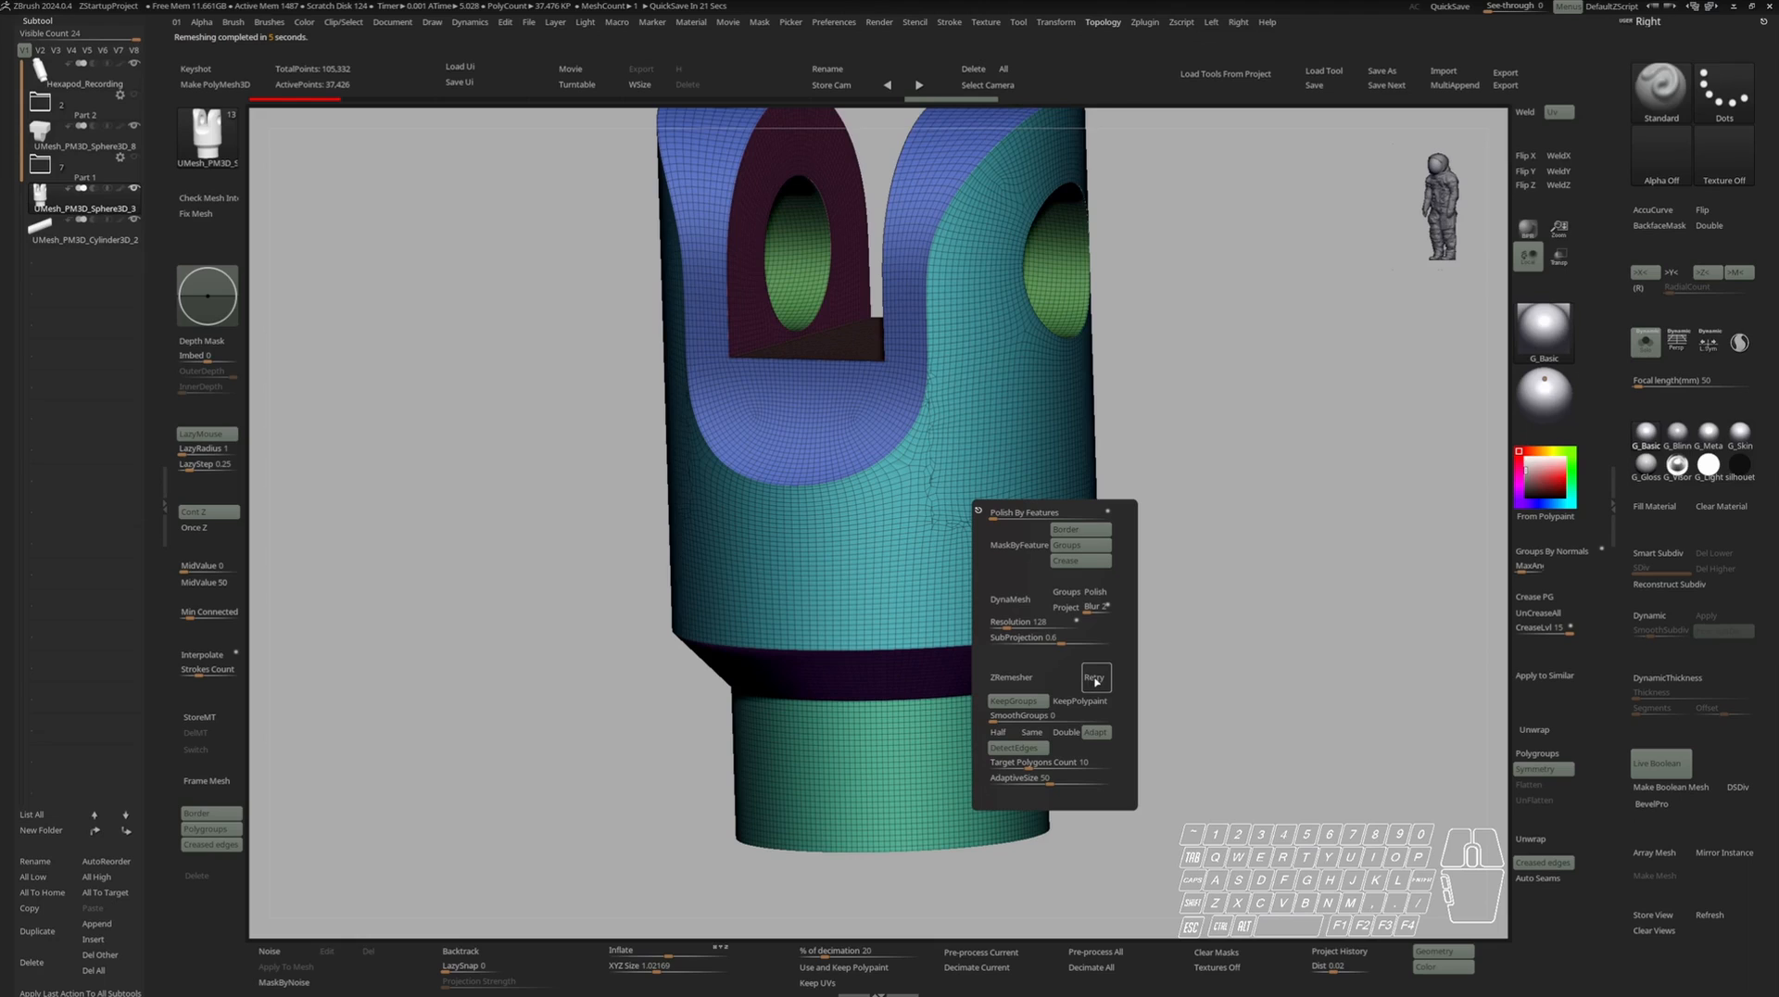
ZRemesh the fork again at the Same polygon count, followed by a pass at Half.
left_click(1032, 732)
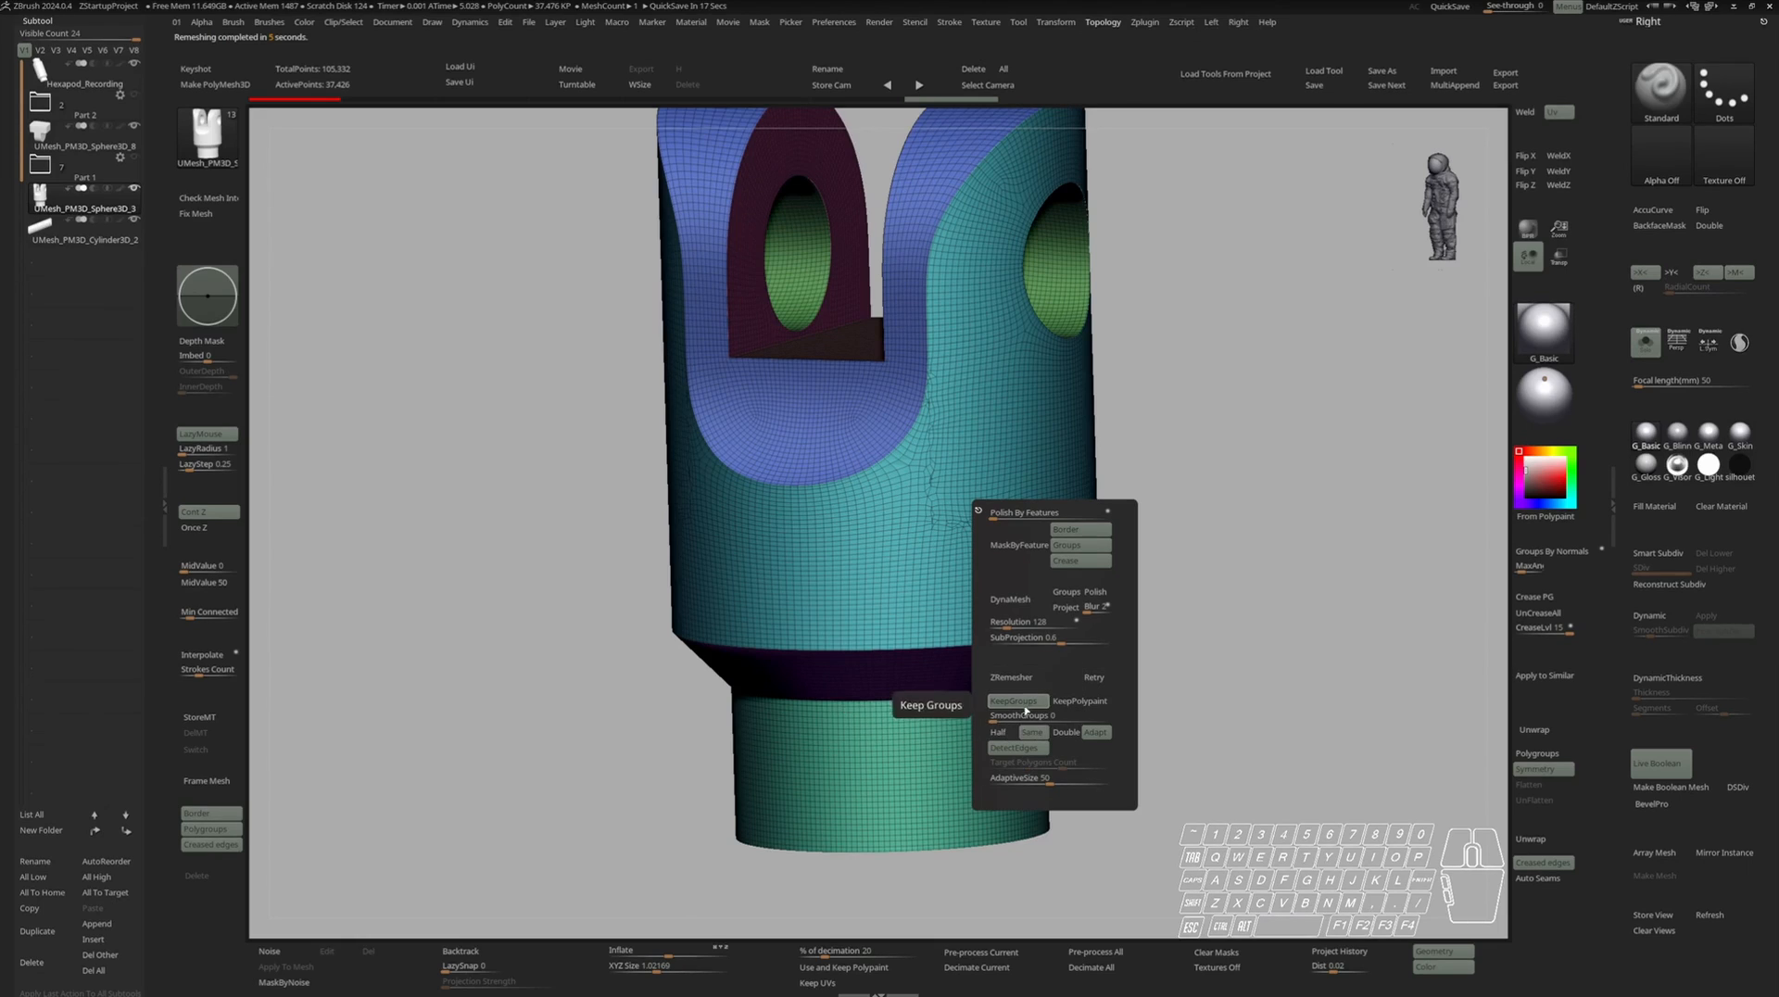
left_click(1025, 686)
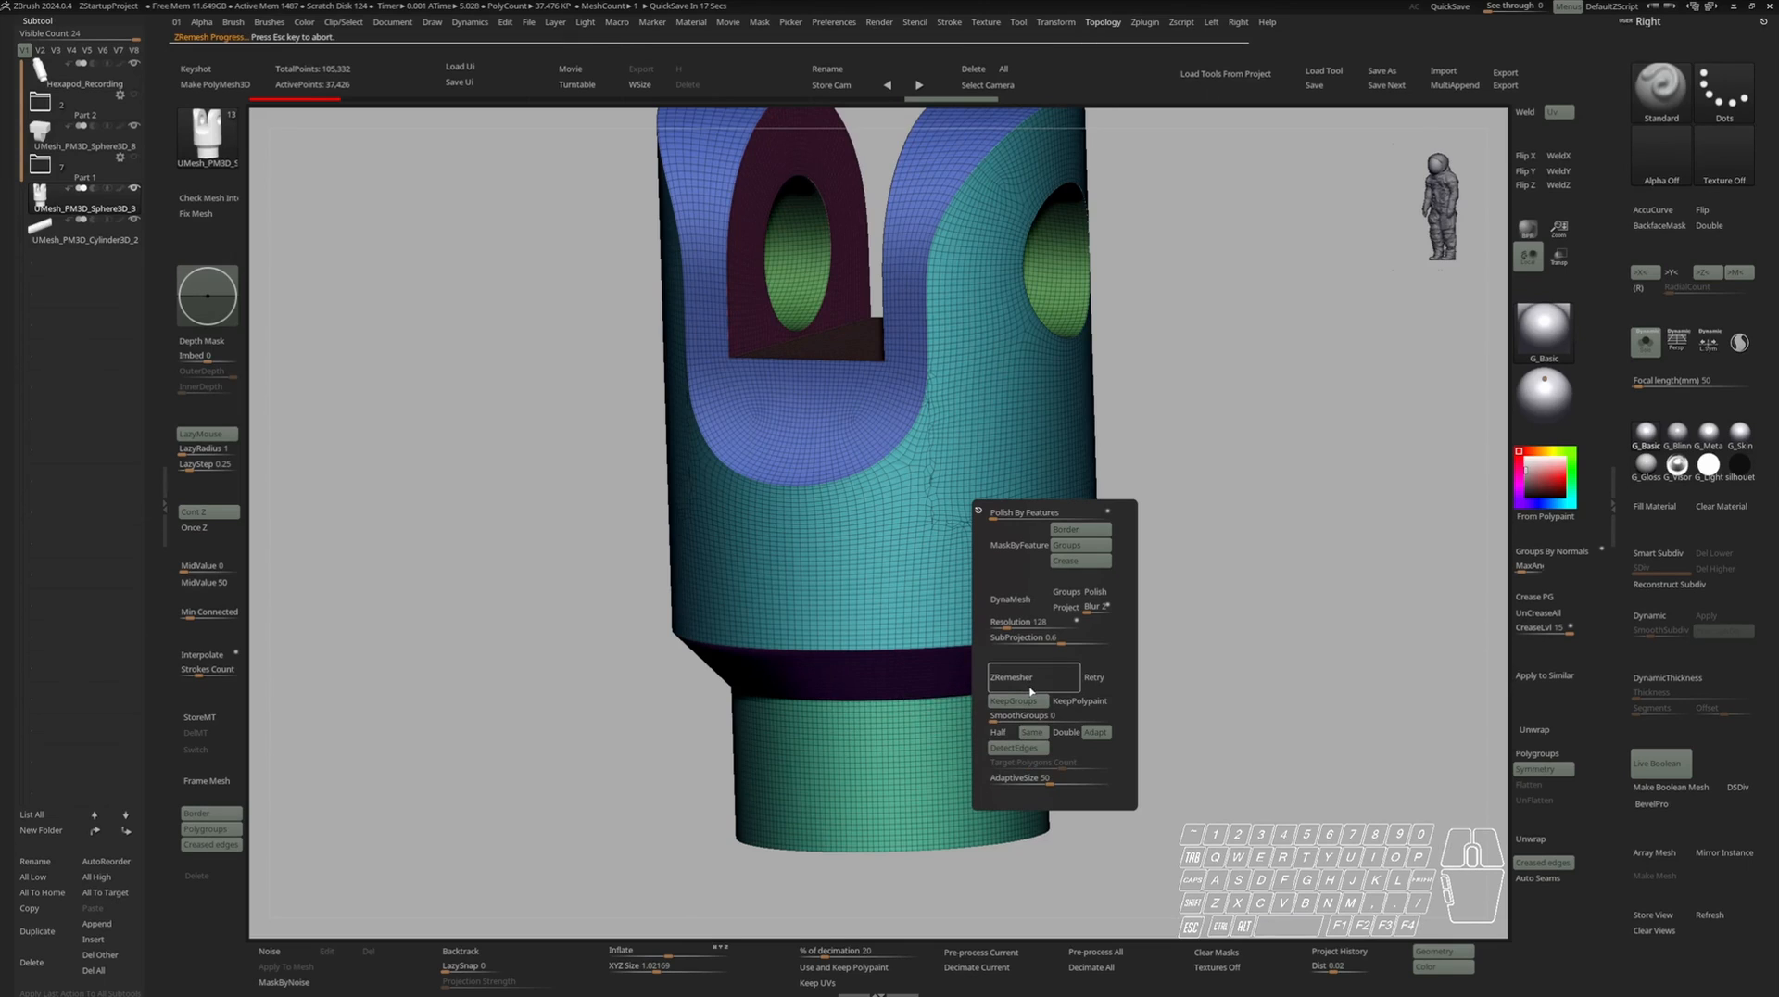
left_click(1036, 683)
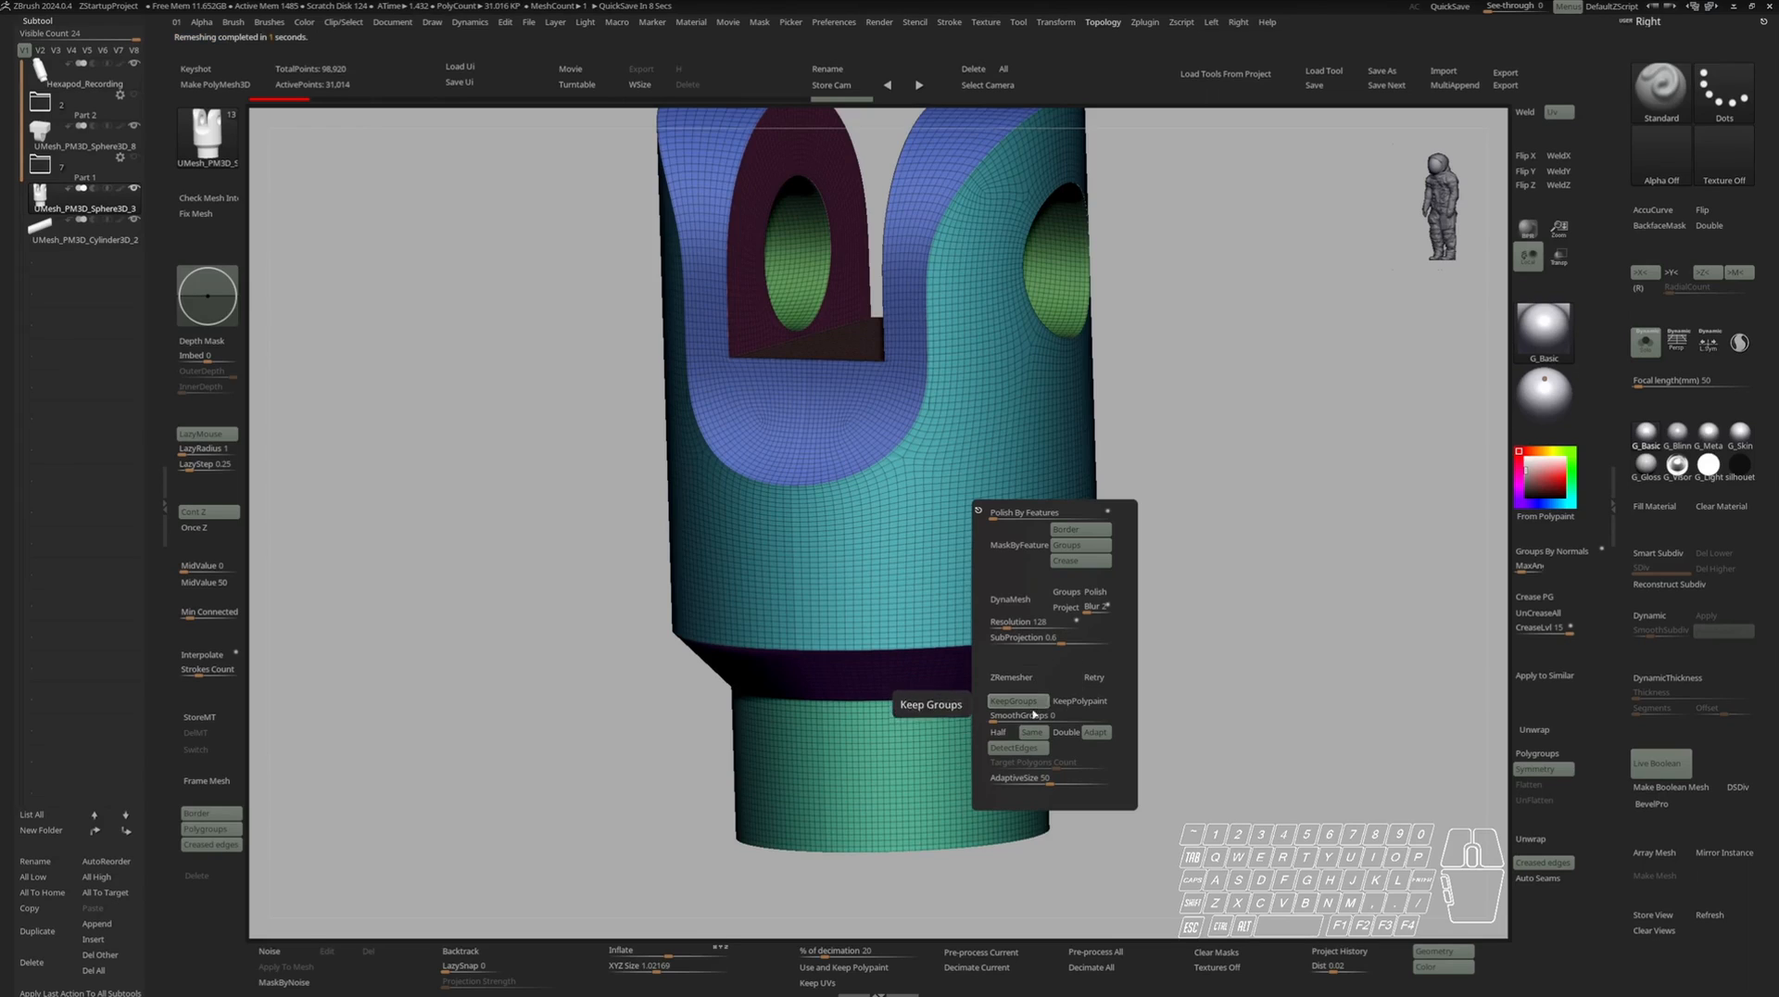
left_click(1000, 732)
left_click(1027, 684)
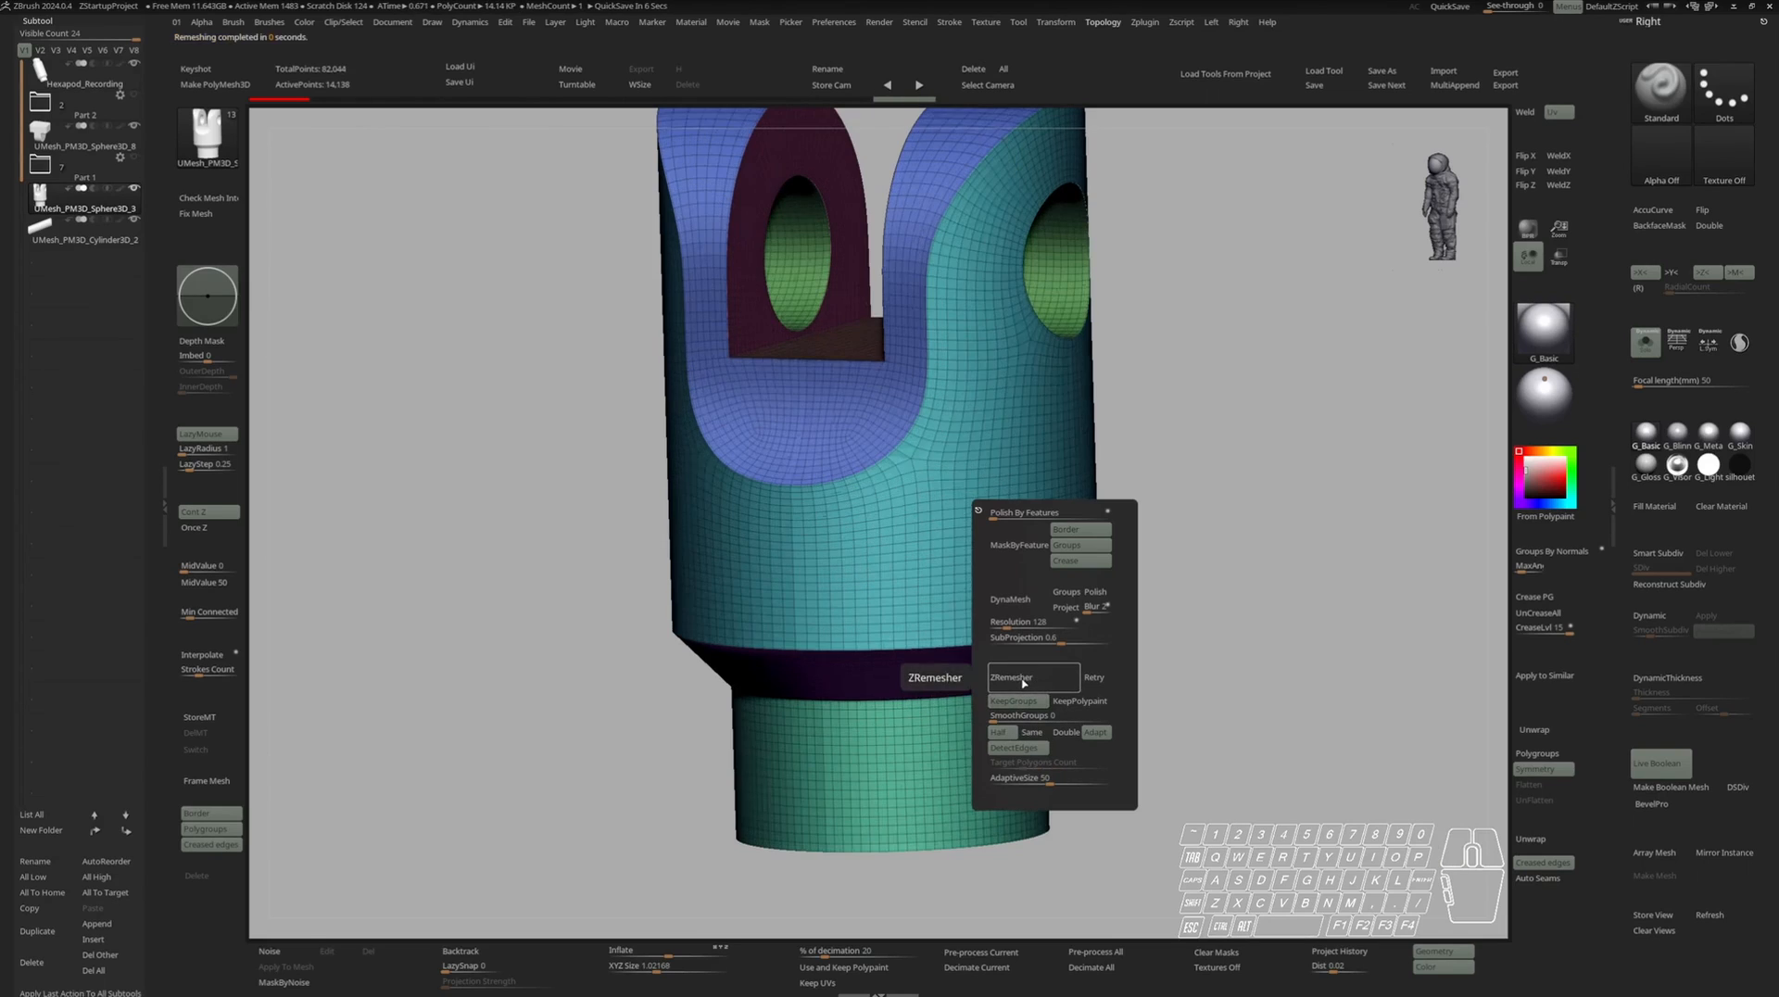
Mark an earlier high-resolution state in the undo history and project it onto the remeshed fork.
right_click_drag(959, 436, 1135, 486)
key("shift+f")
key("shift+f")
right_click_drag(1135, 486, 1126, 445, "ctrl")
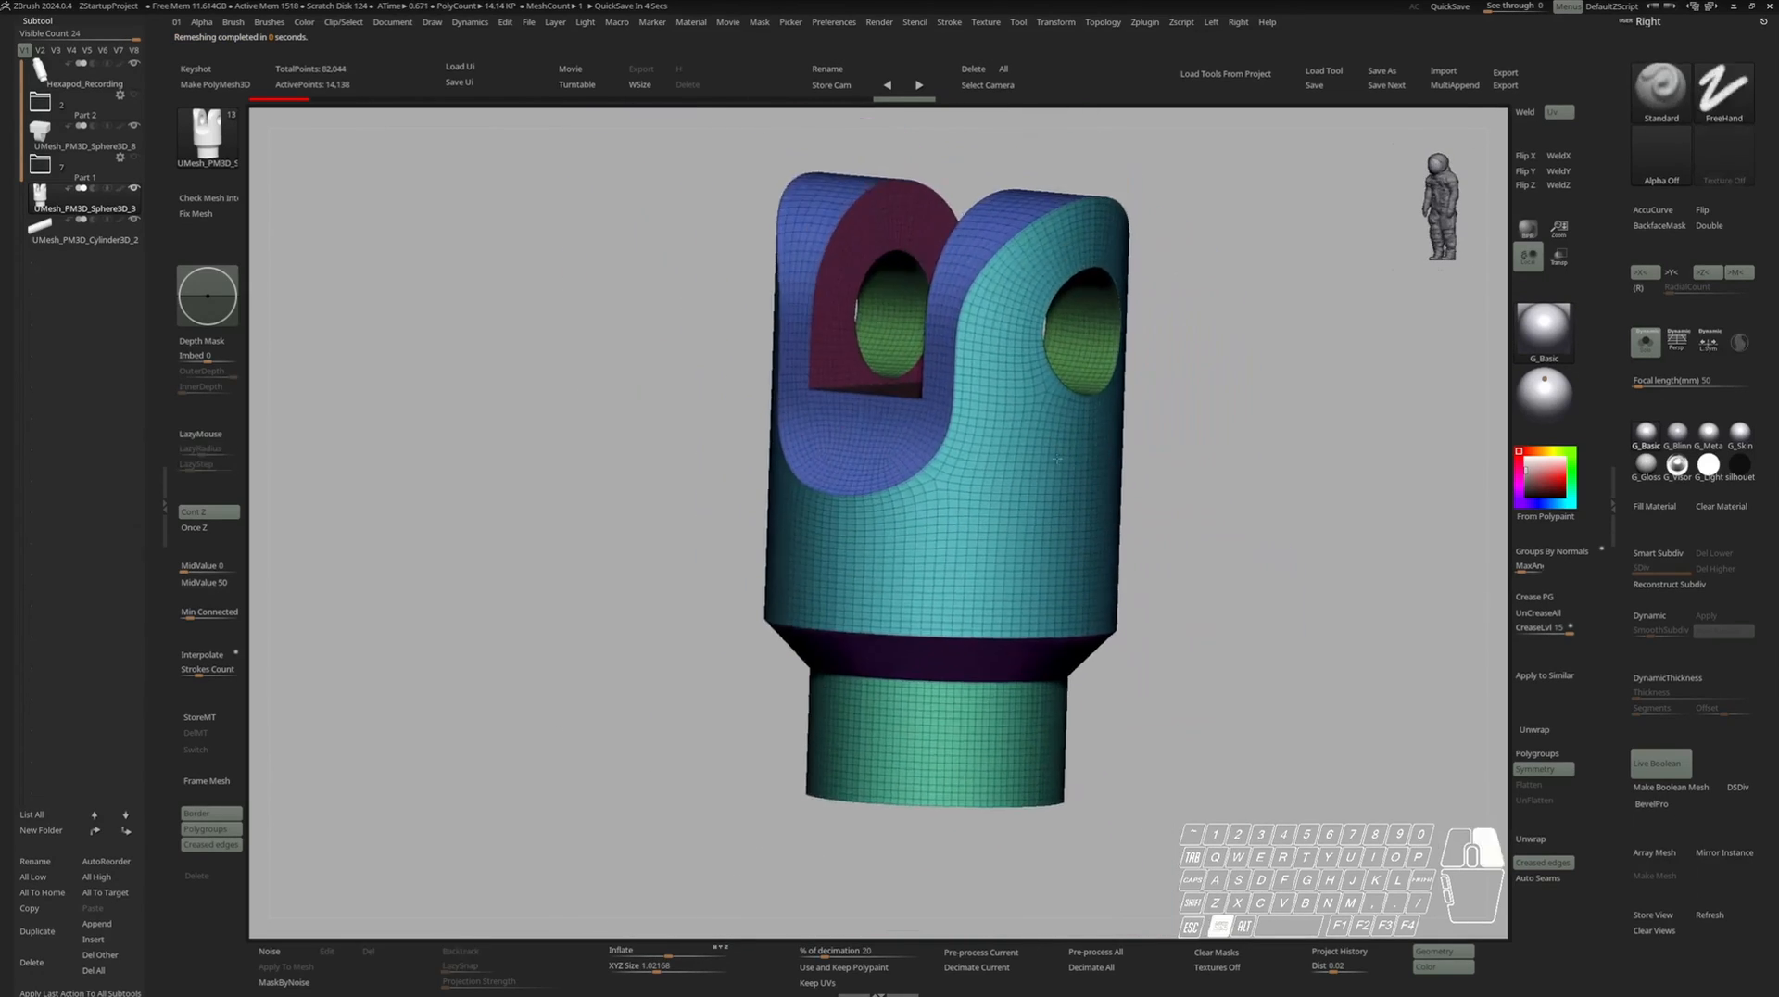
mouse_move(904, 99)
left_mouse_down()
mouse_move(544, 118)
mouse_move(893, 102)
left_mouse_up()
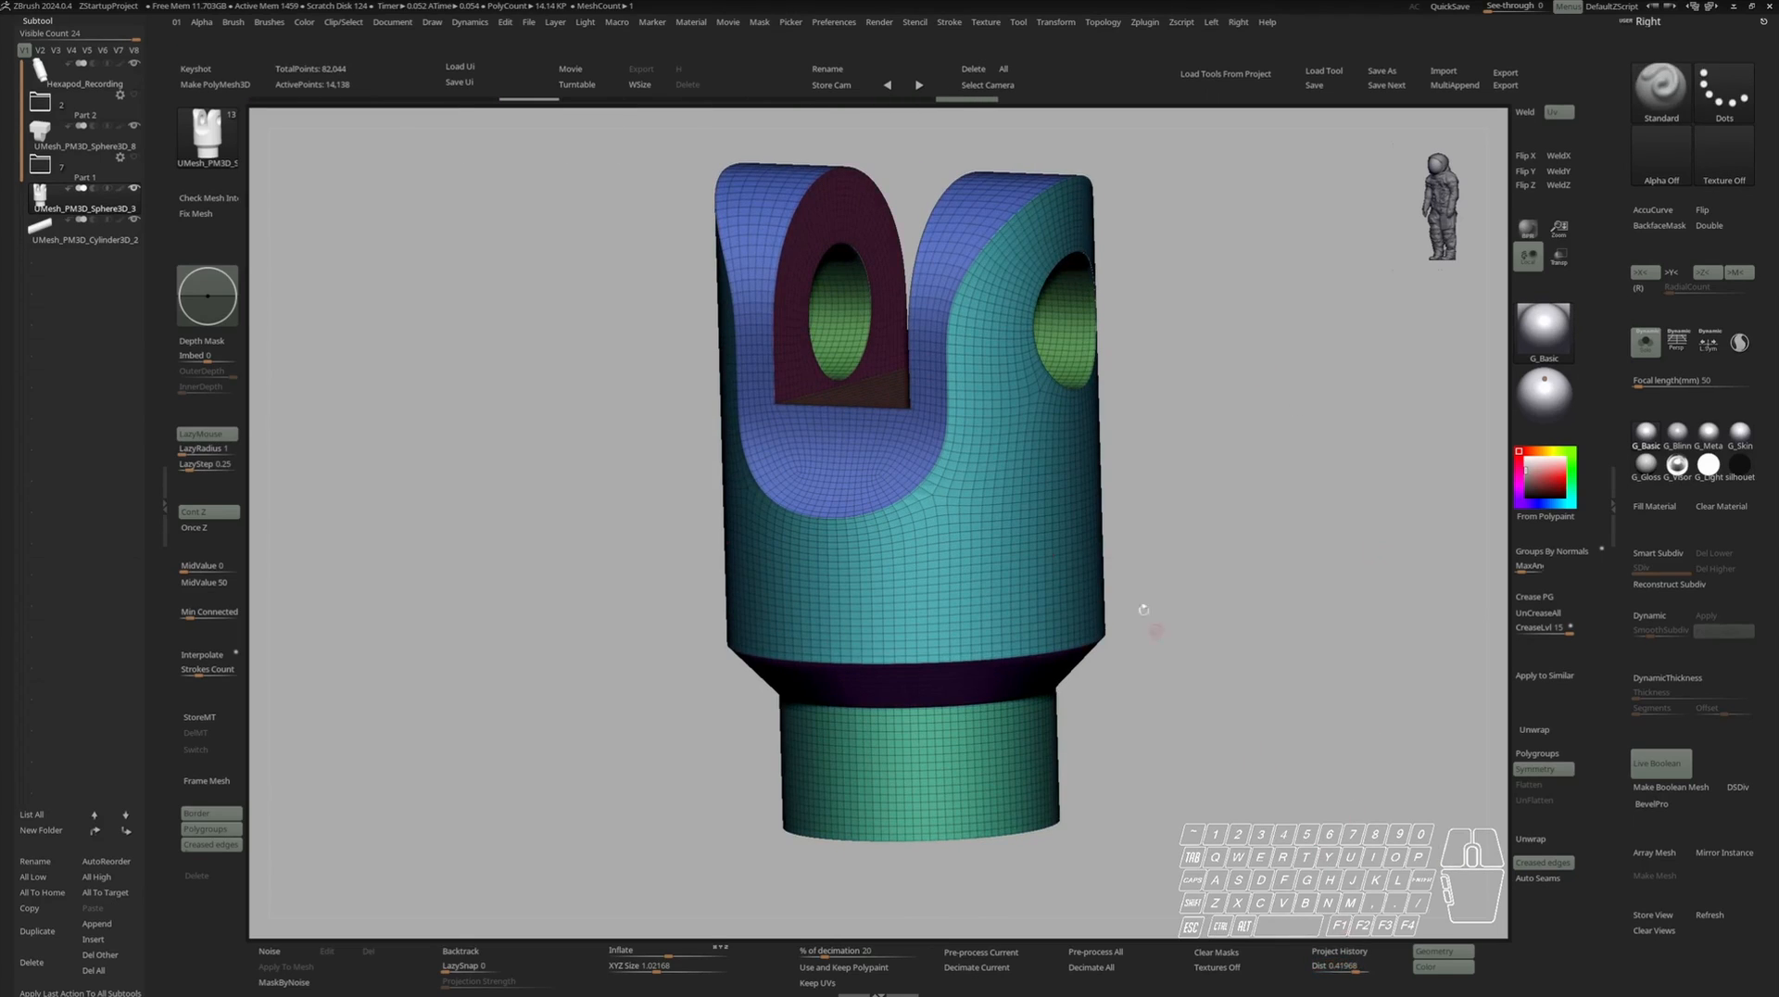
Hide the polygroup colours, turn on dynamic subdivision for the fork and set its crease level to 2.
key("shift+f")
right_click_drag(982, 478, 903, 496)
key("shift+f")
left_click(1657, 616)
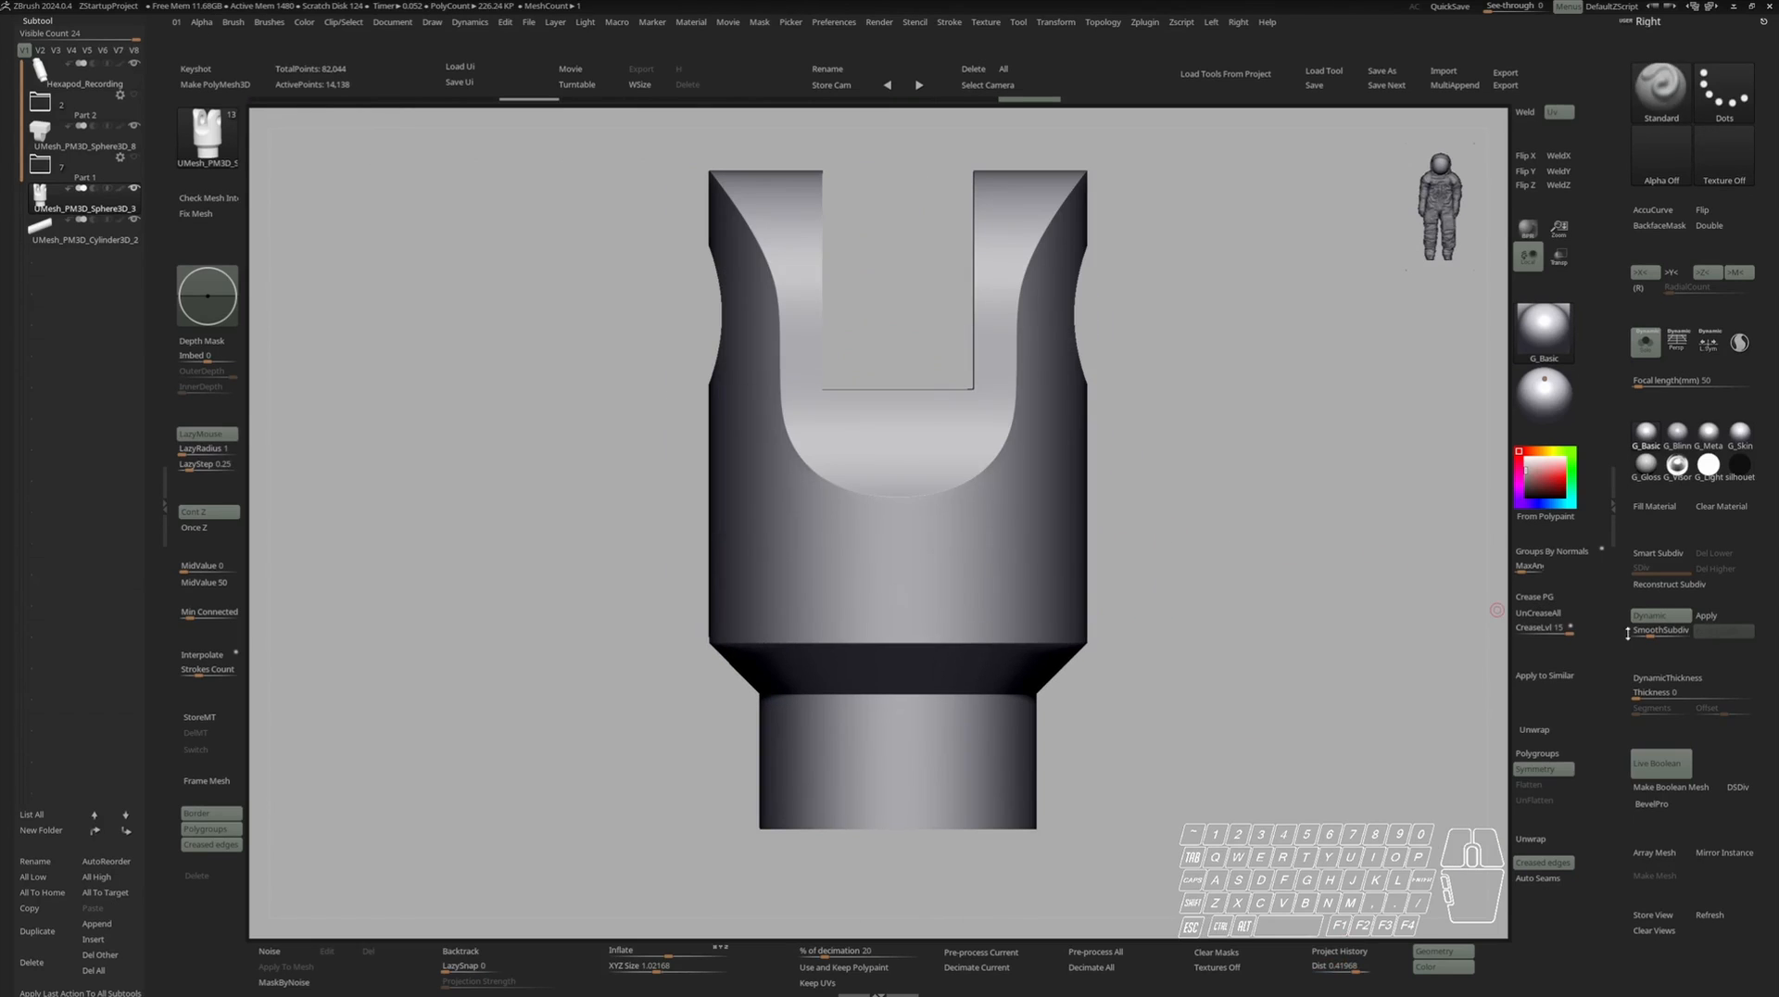
left_click(1538, 628)
type("2")
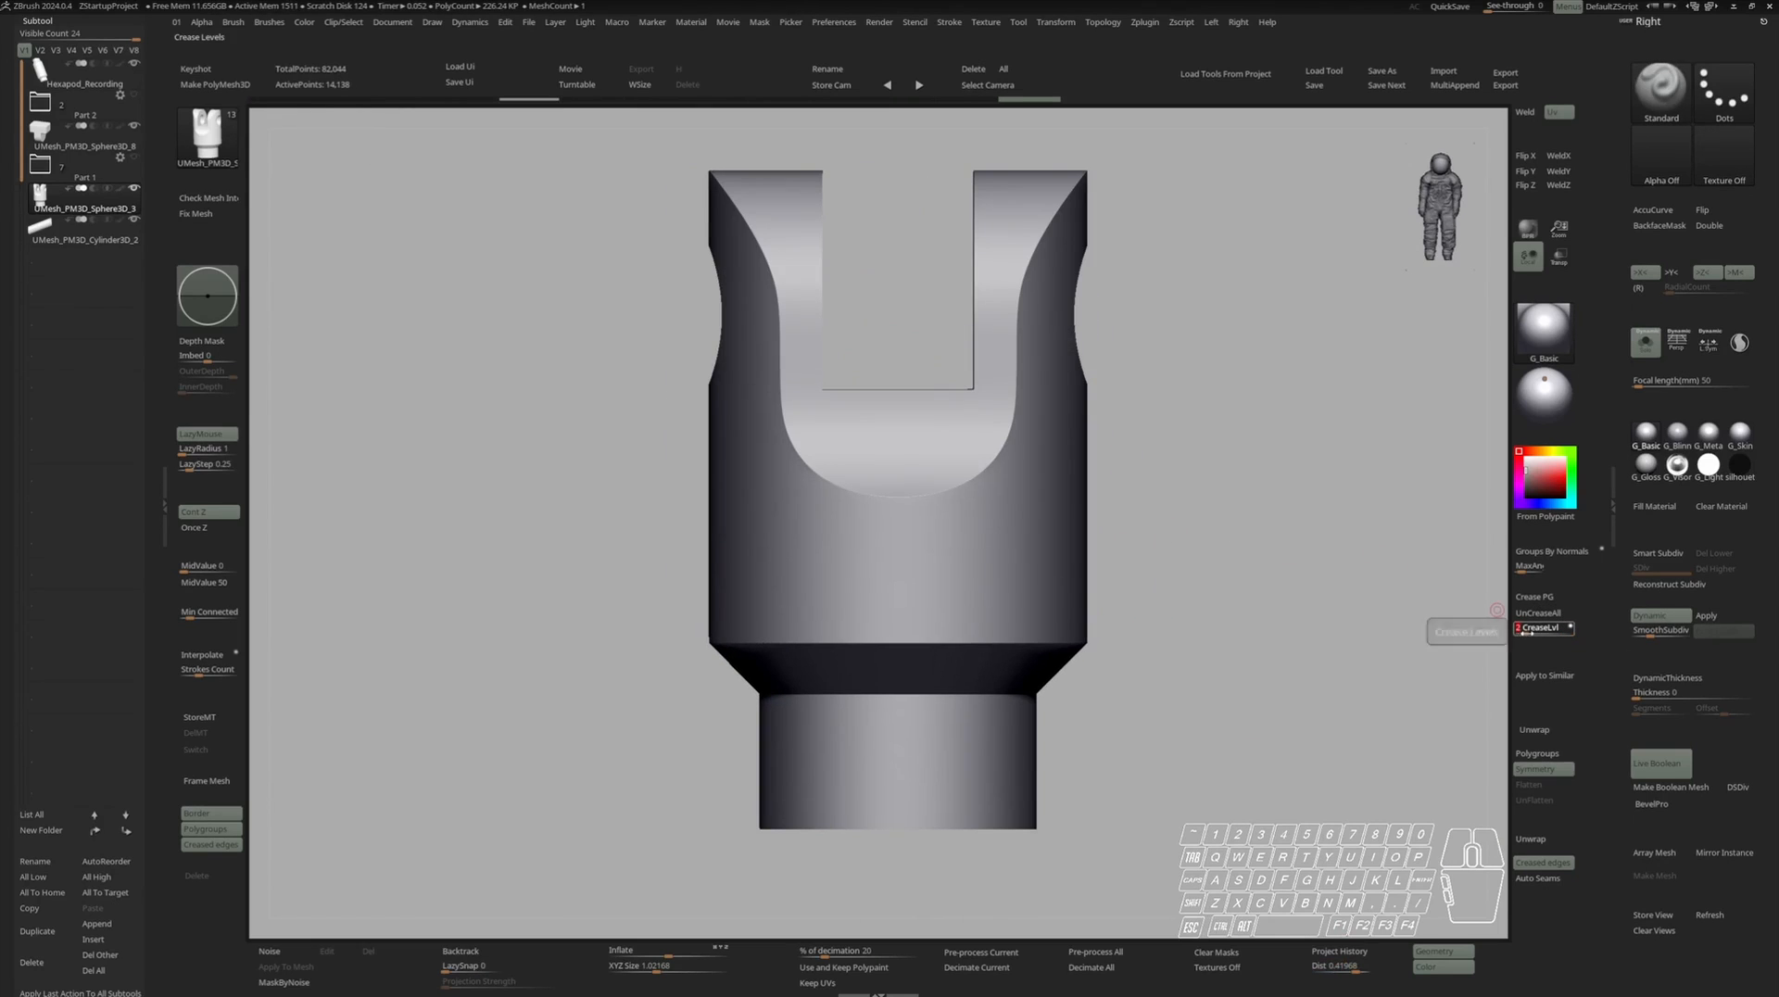
key("Return")
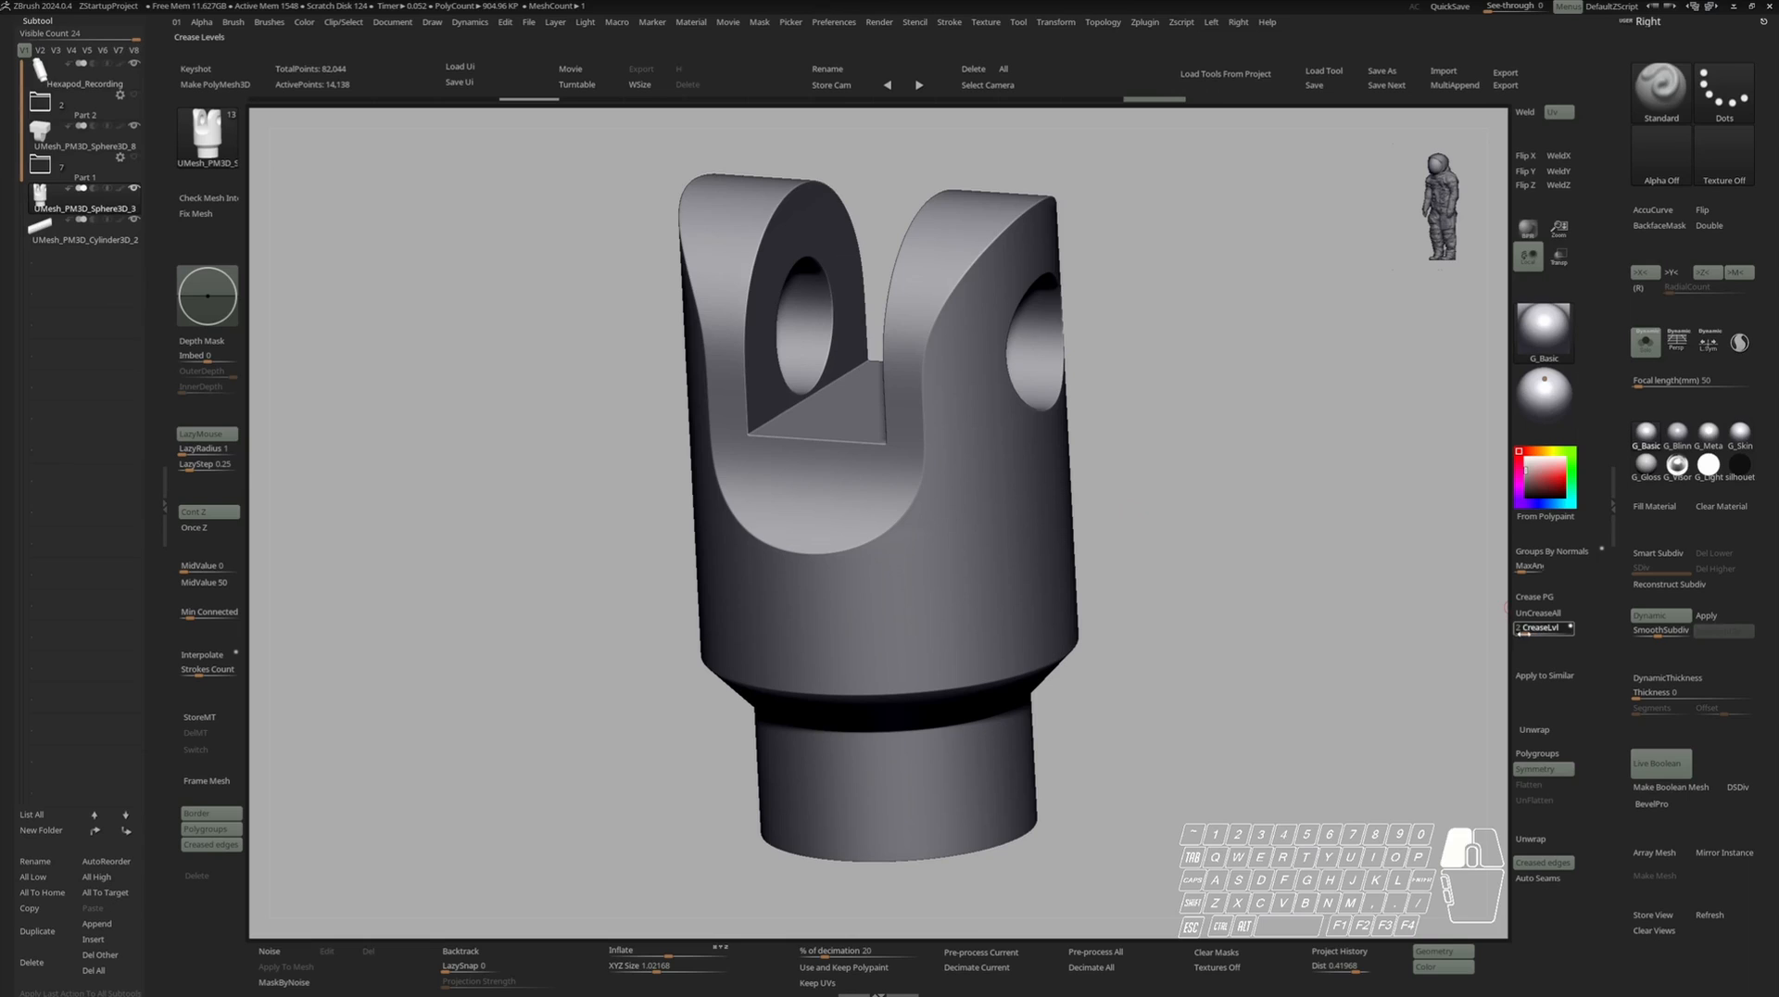
key("Return")
Select the cross pin through the fork and isolate it with its polygroups and wireframe shown.
key("s")
right_click_drag(1108, 532, 1113, 445)
left_click(1066, 374, "alt")
key("s")
key("shift+f")
mouse_move(1067, 374)
right_mouse_down("ctrl")
mouse_move(1068, 389)
mouse_move(1025, 369)
mouse_move(1104, 408)
right_mouse_up("ctrl")
Centre the transform gizmo on the pin and replace its dense mesh with a Cylinder 3D primitive.
key("w")
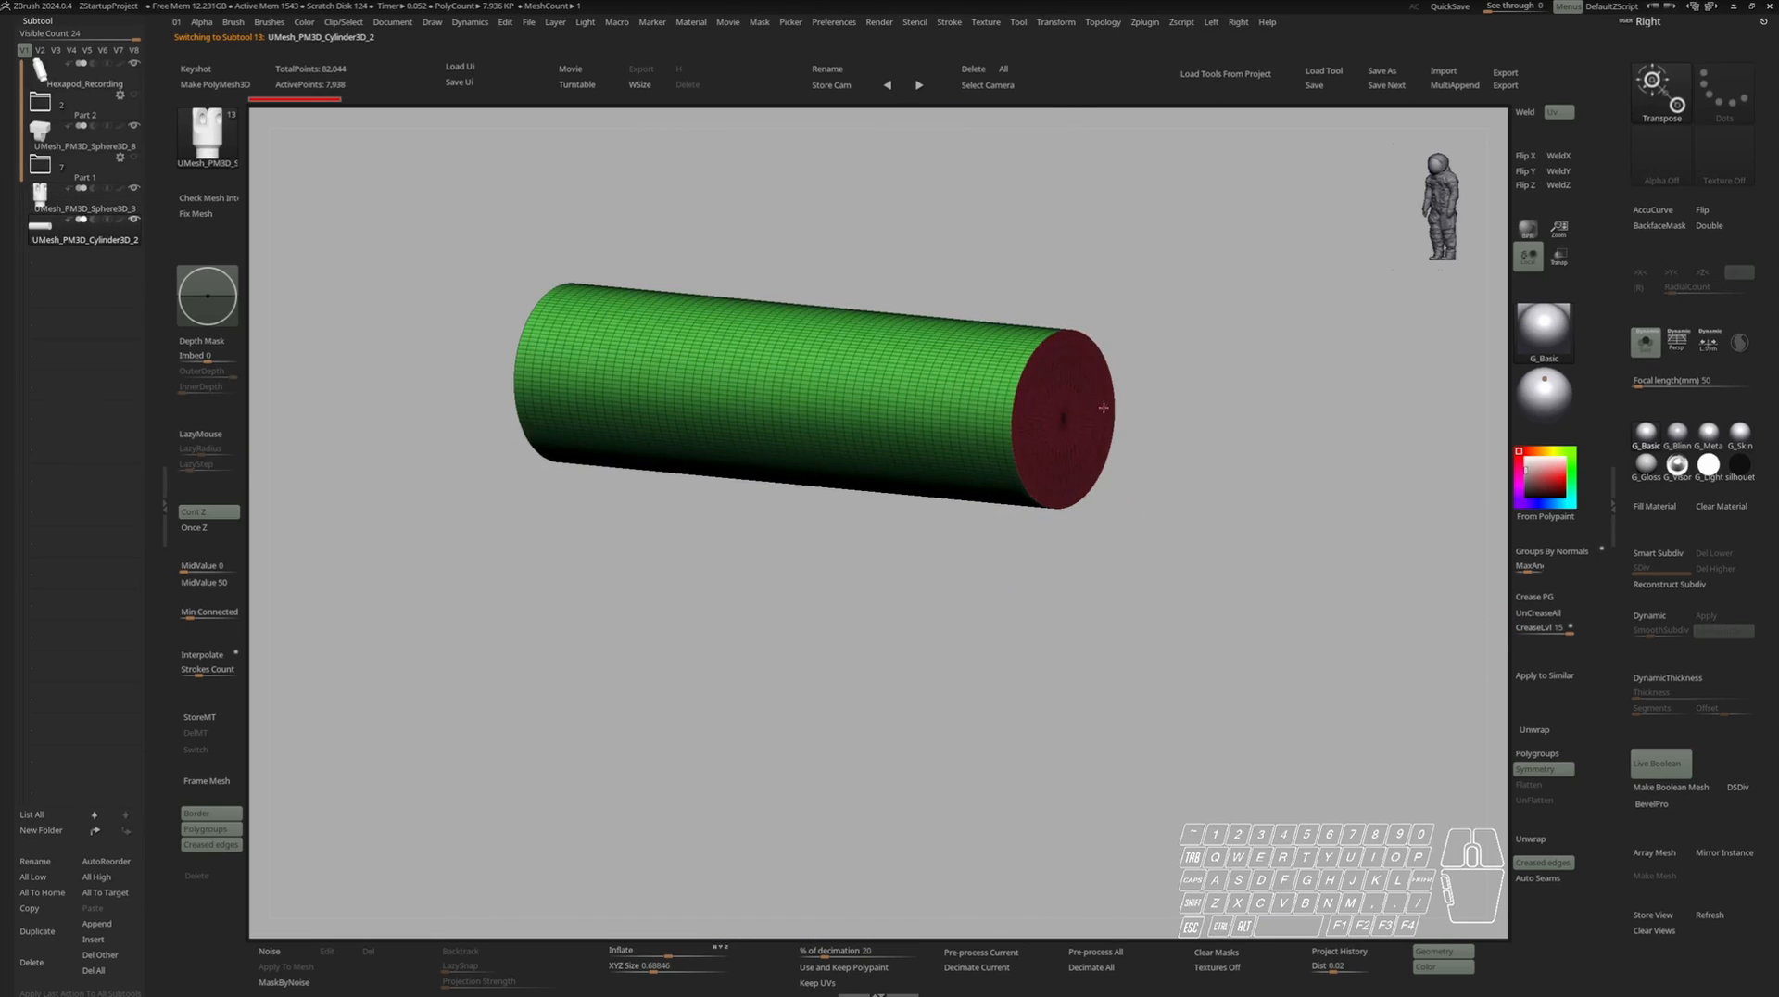
right_click_drag(836, 382, 854, 387, "shift")
left_click(822, 390, "alt")
right_click_drag(955, 417, 910, 443)
right_click_drag(910, 443, 907, 408, "ctrl")
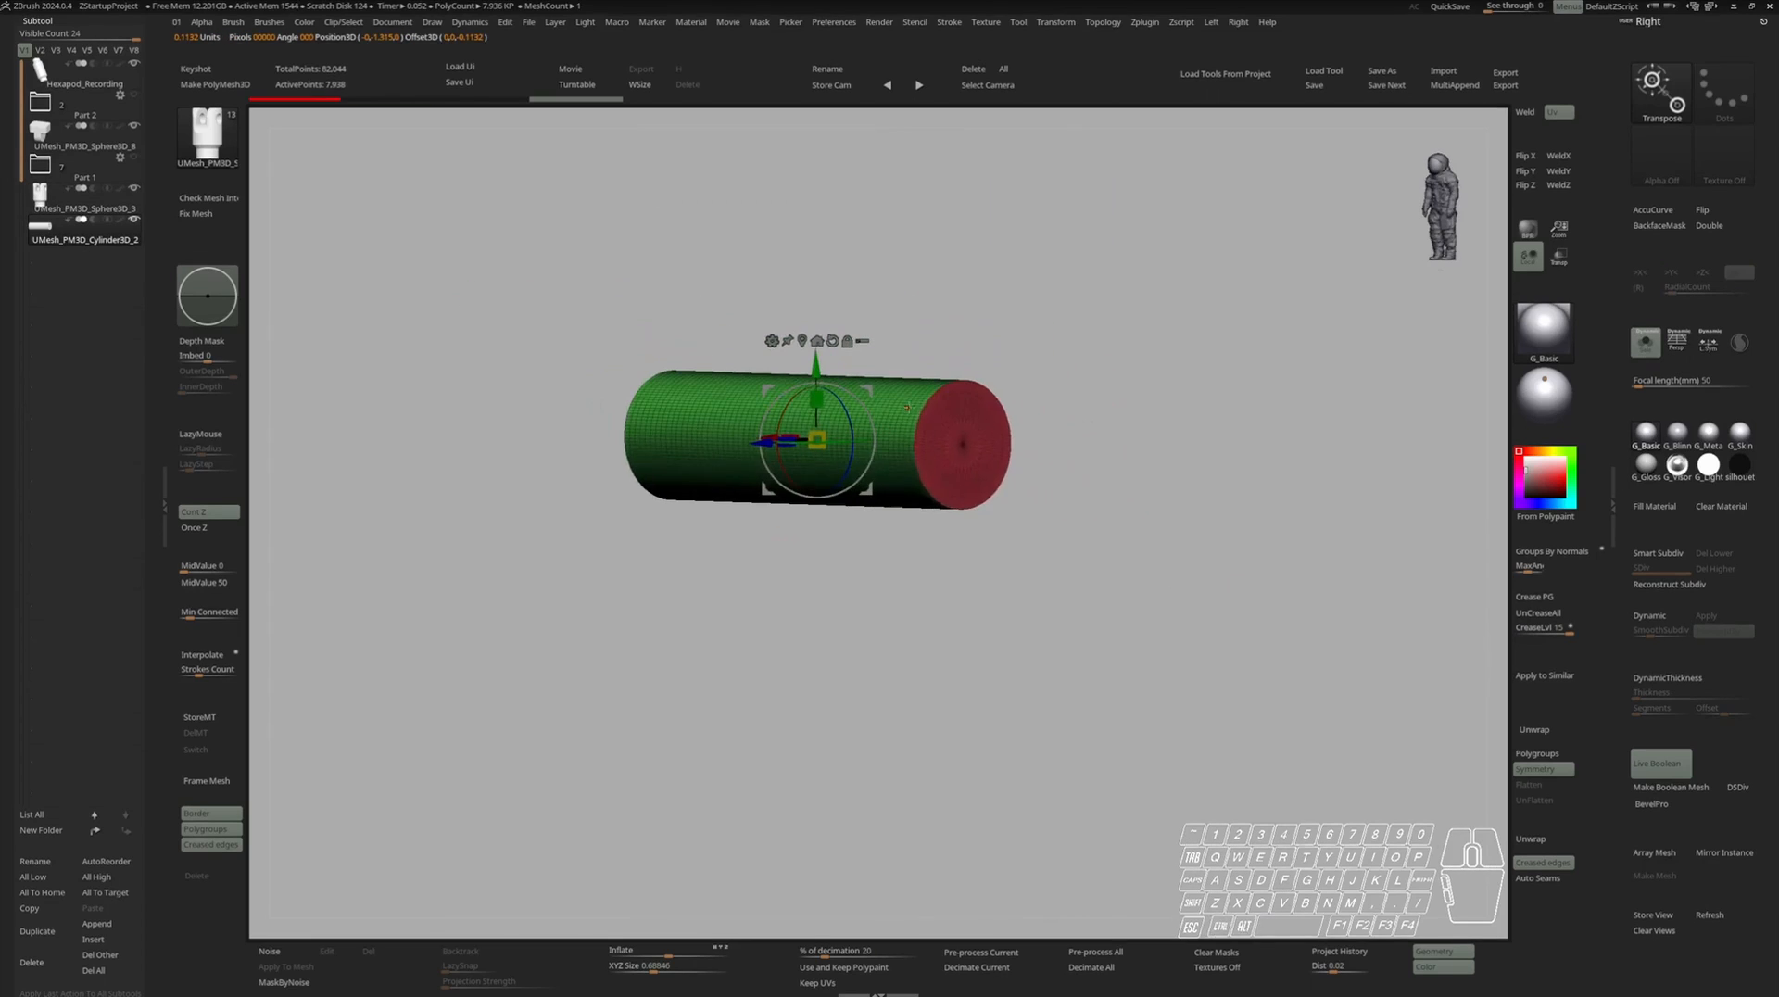
right_click(939, 396)
left_click(772, 342)
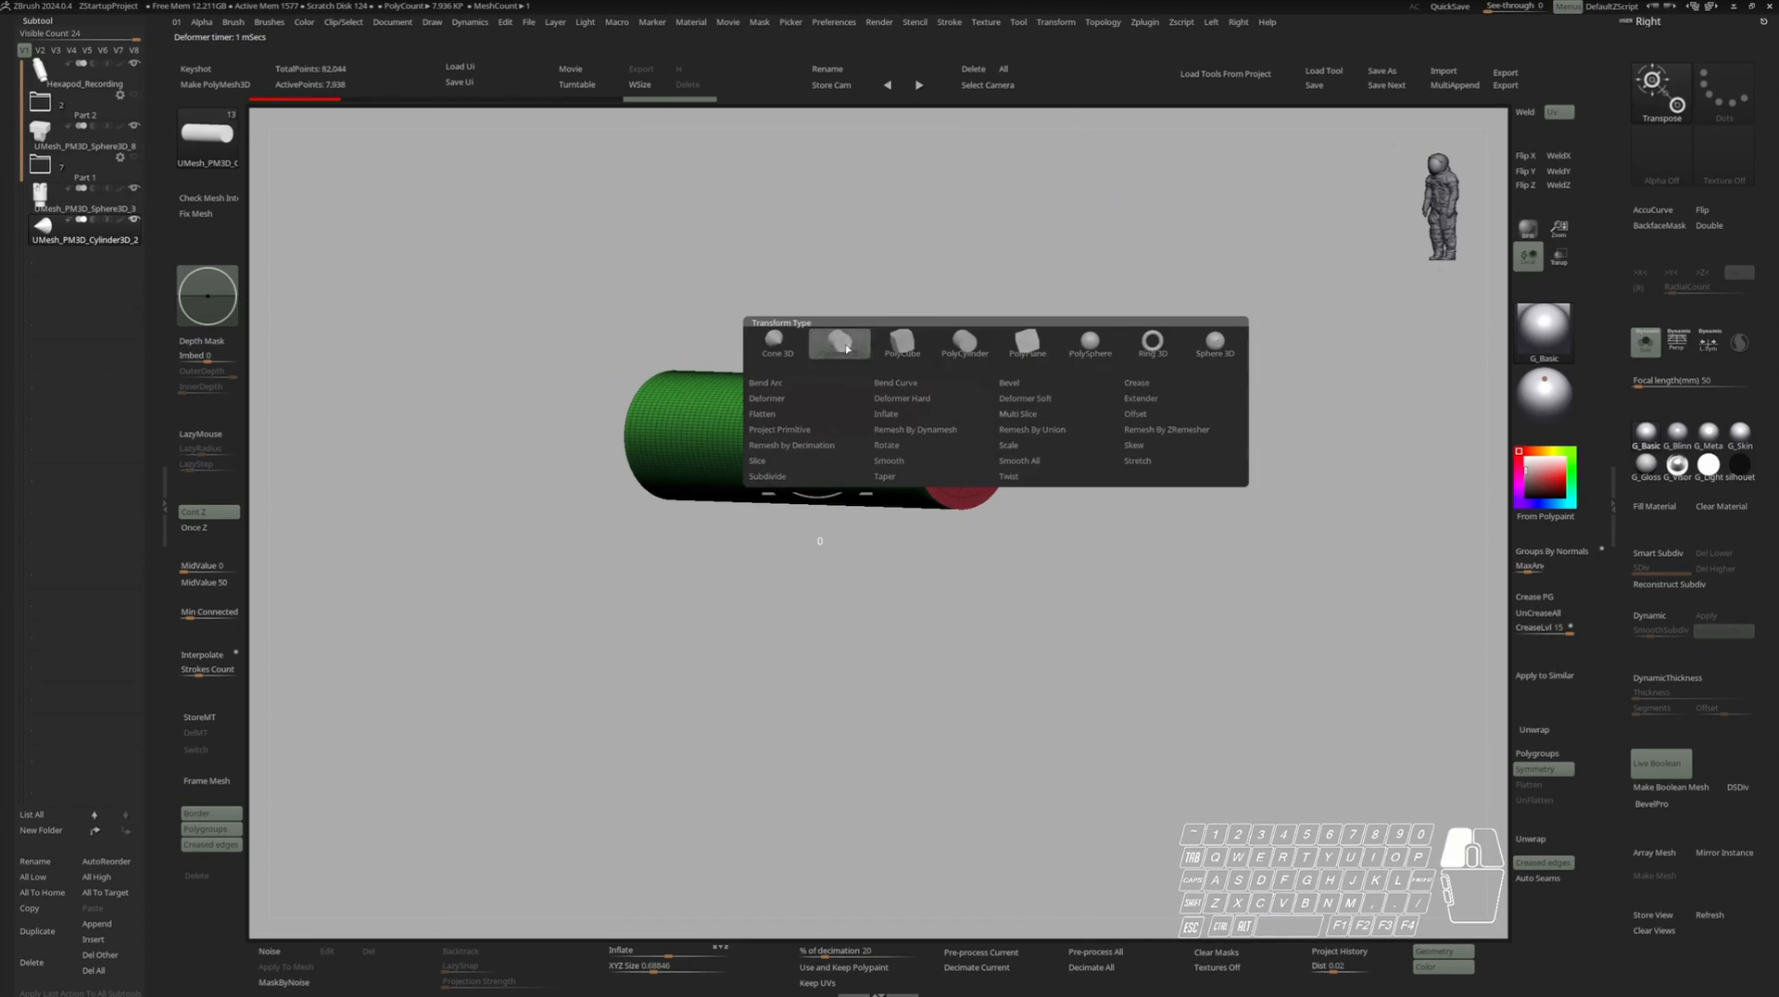
left_click(842, 344)
Scale the new cylinder primitive down uniformly until its diameter fits the fork's round pin hole.
left_click_drag(867, 441, 987, 437)
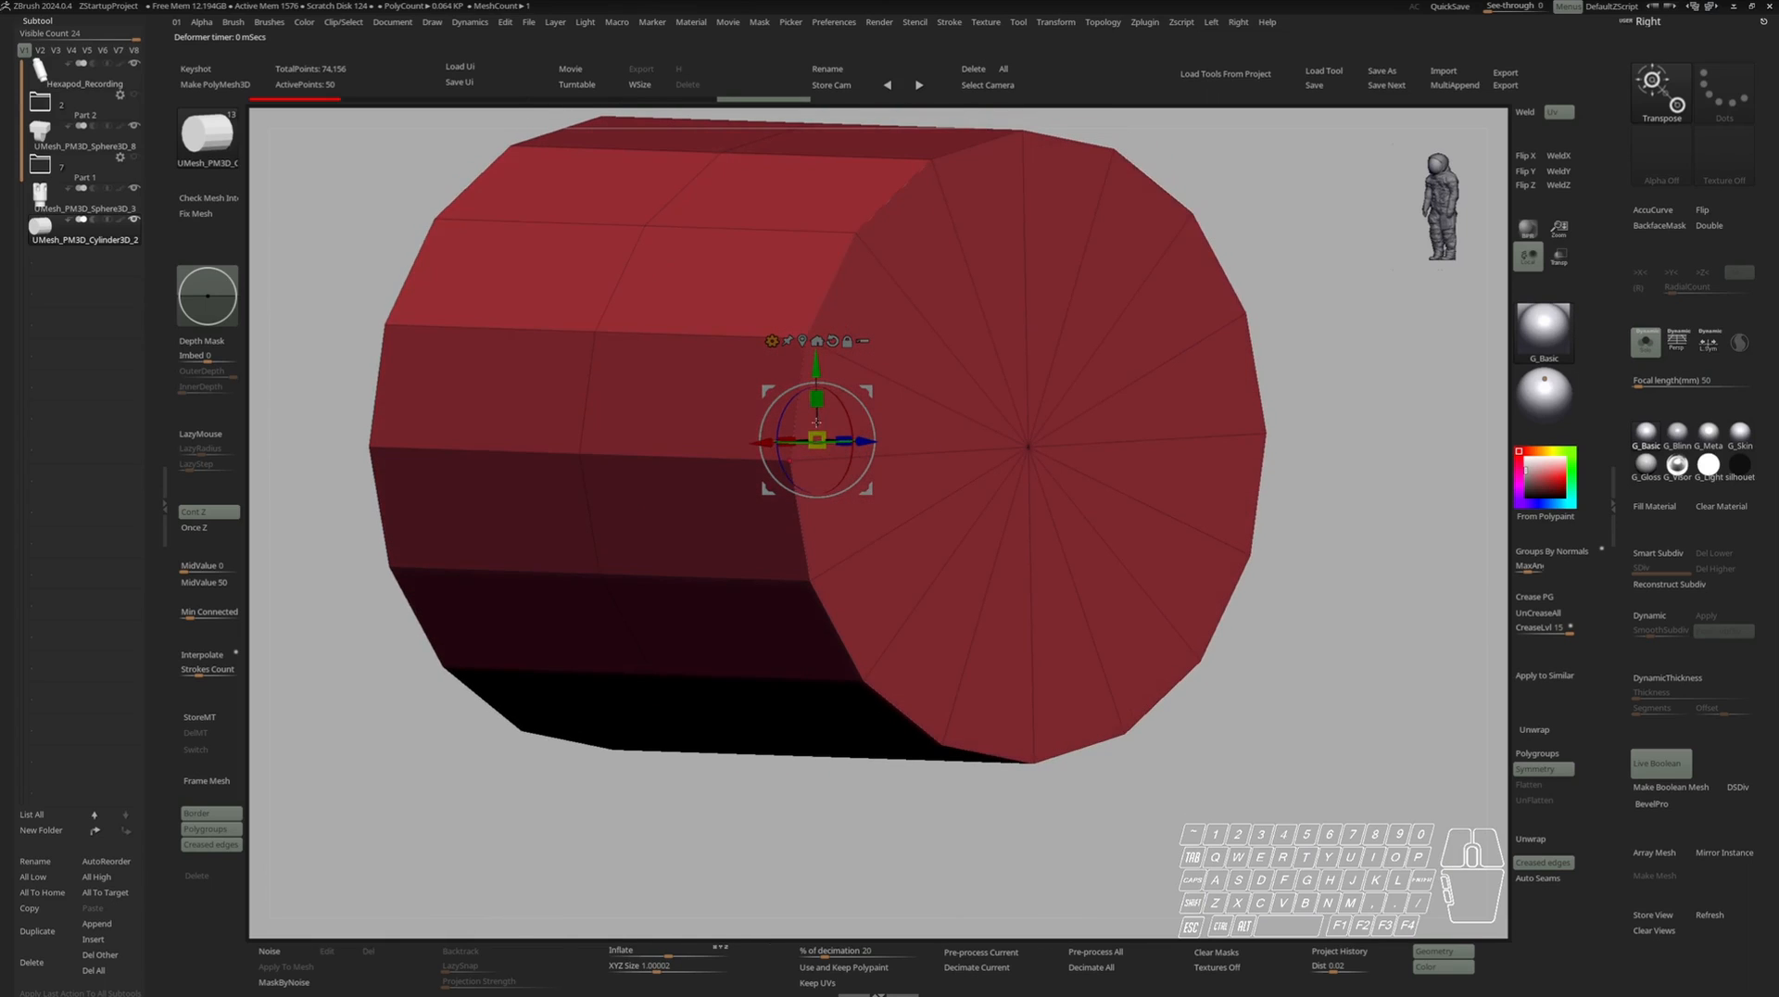
left_click_drag(816, 440, 800, 428)
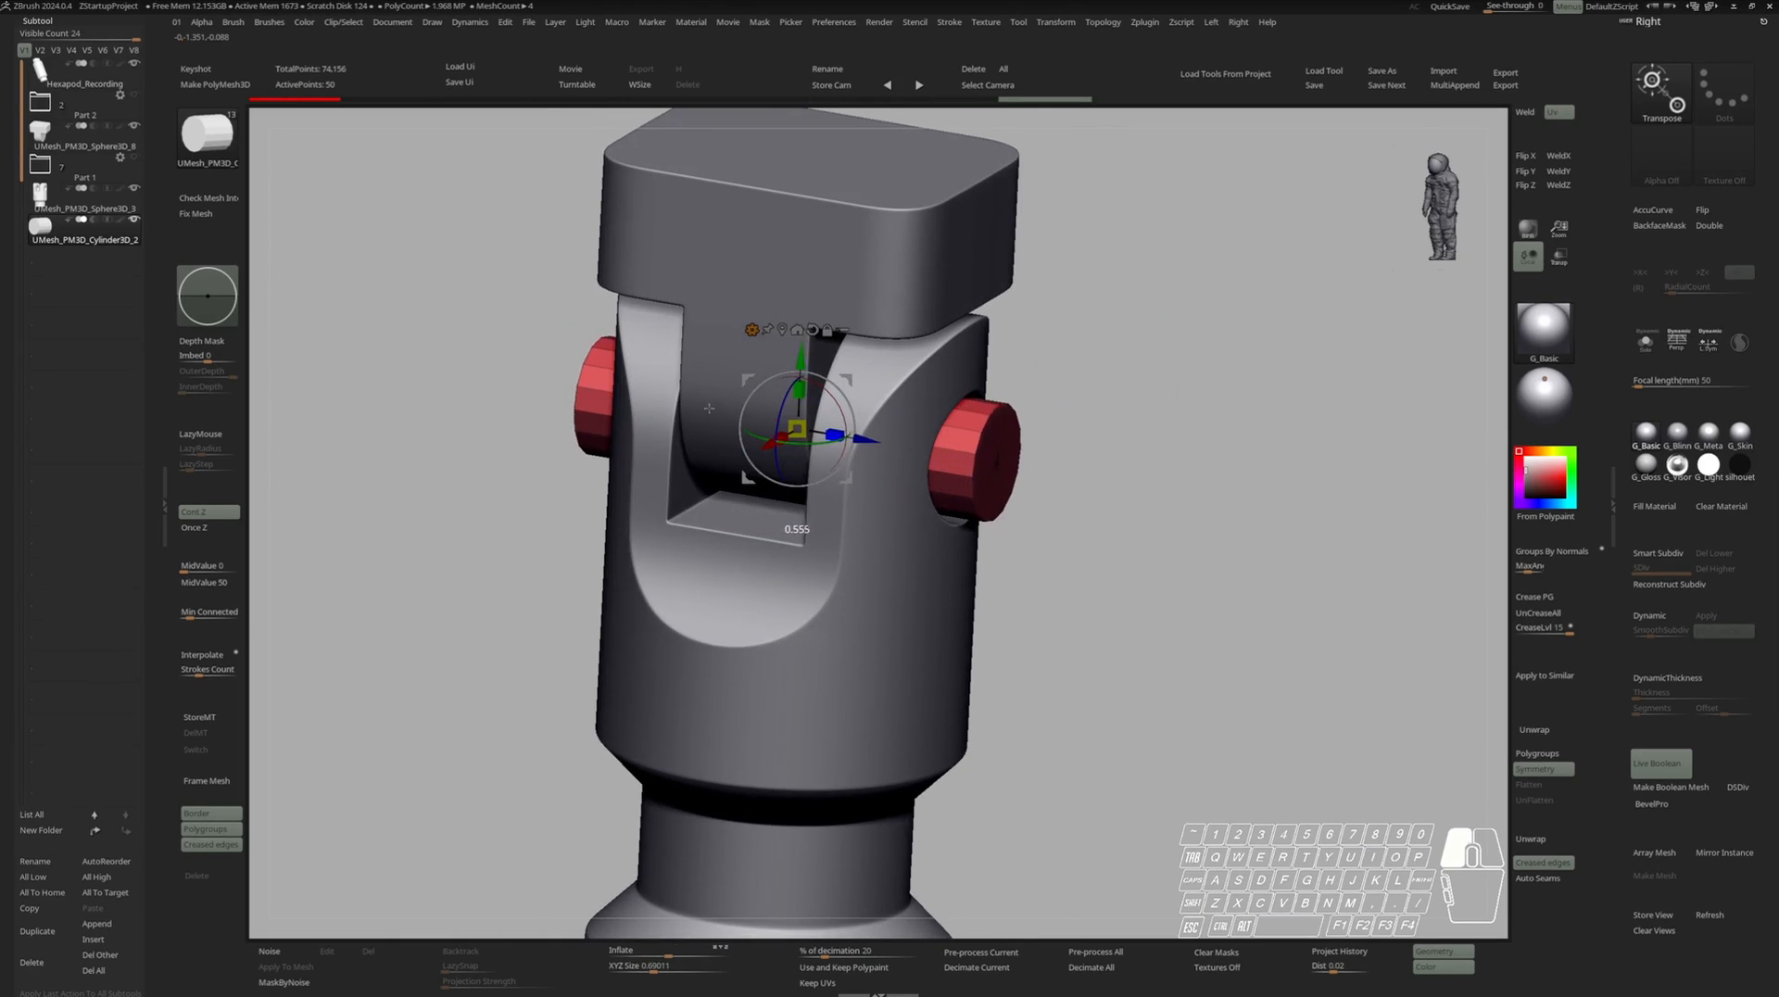
left_click_drag(1205, 464, 1066, 463, "shift")
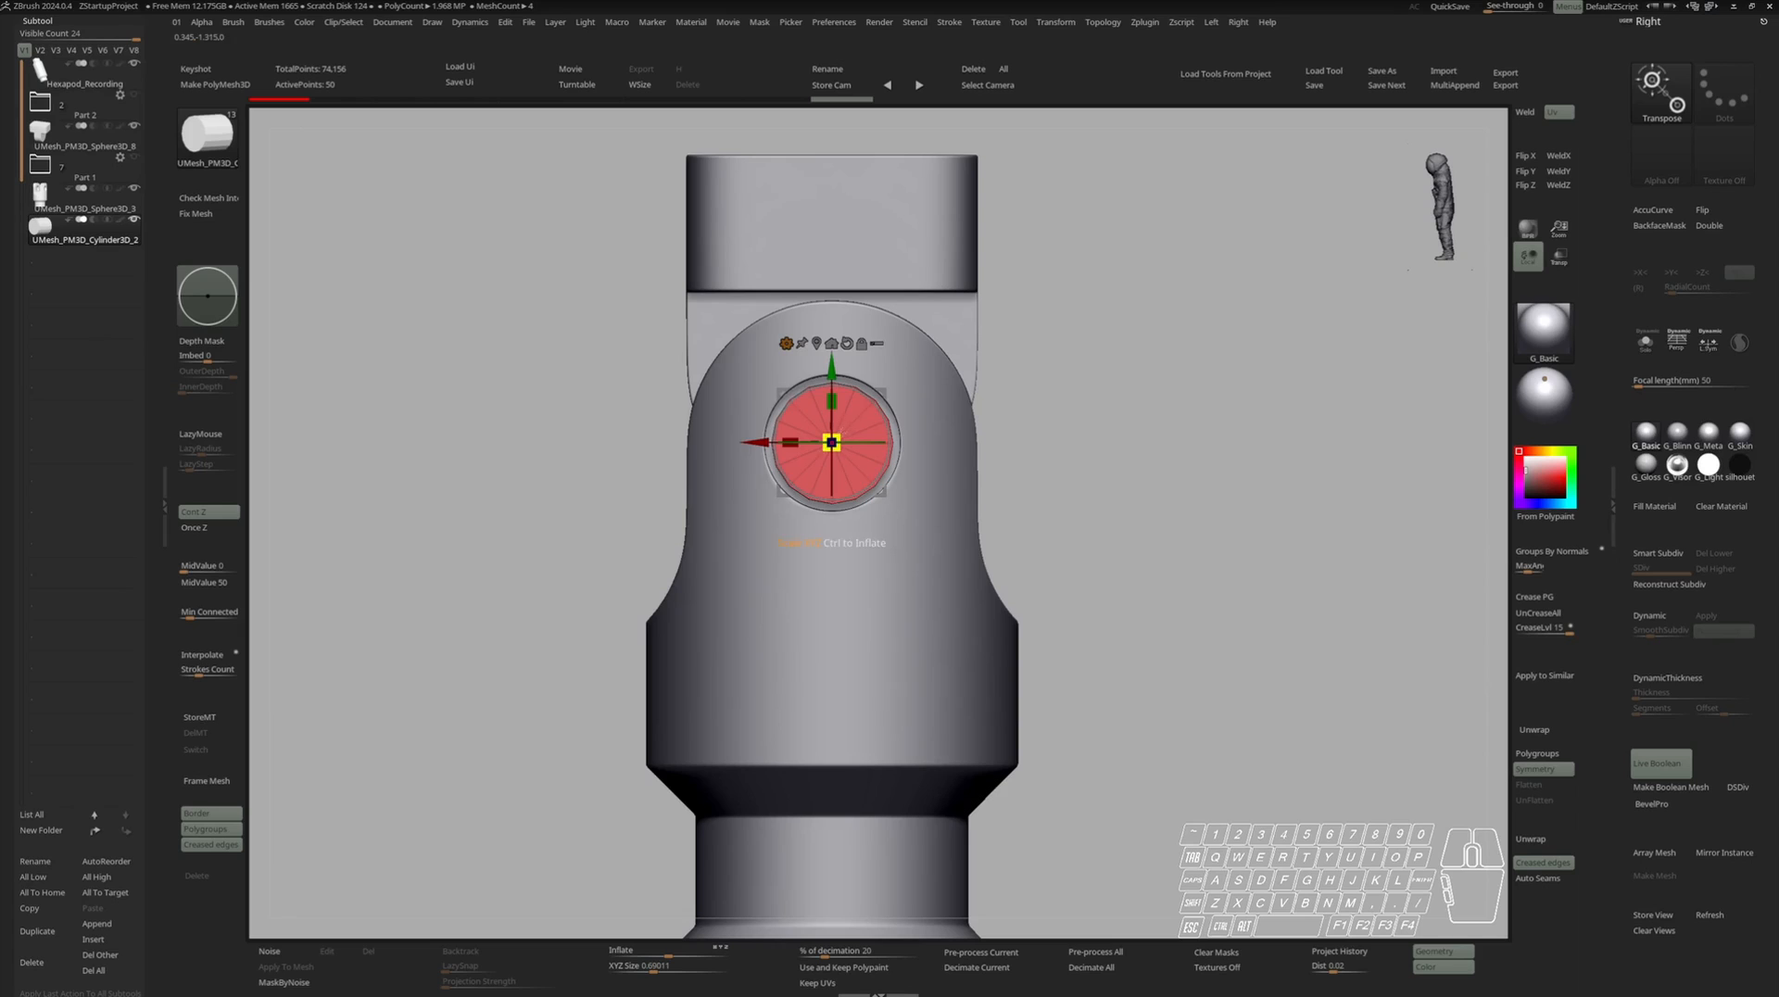
left_click_drag(831, 442, 852, 429)
key("q")
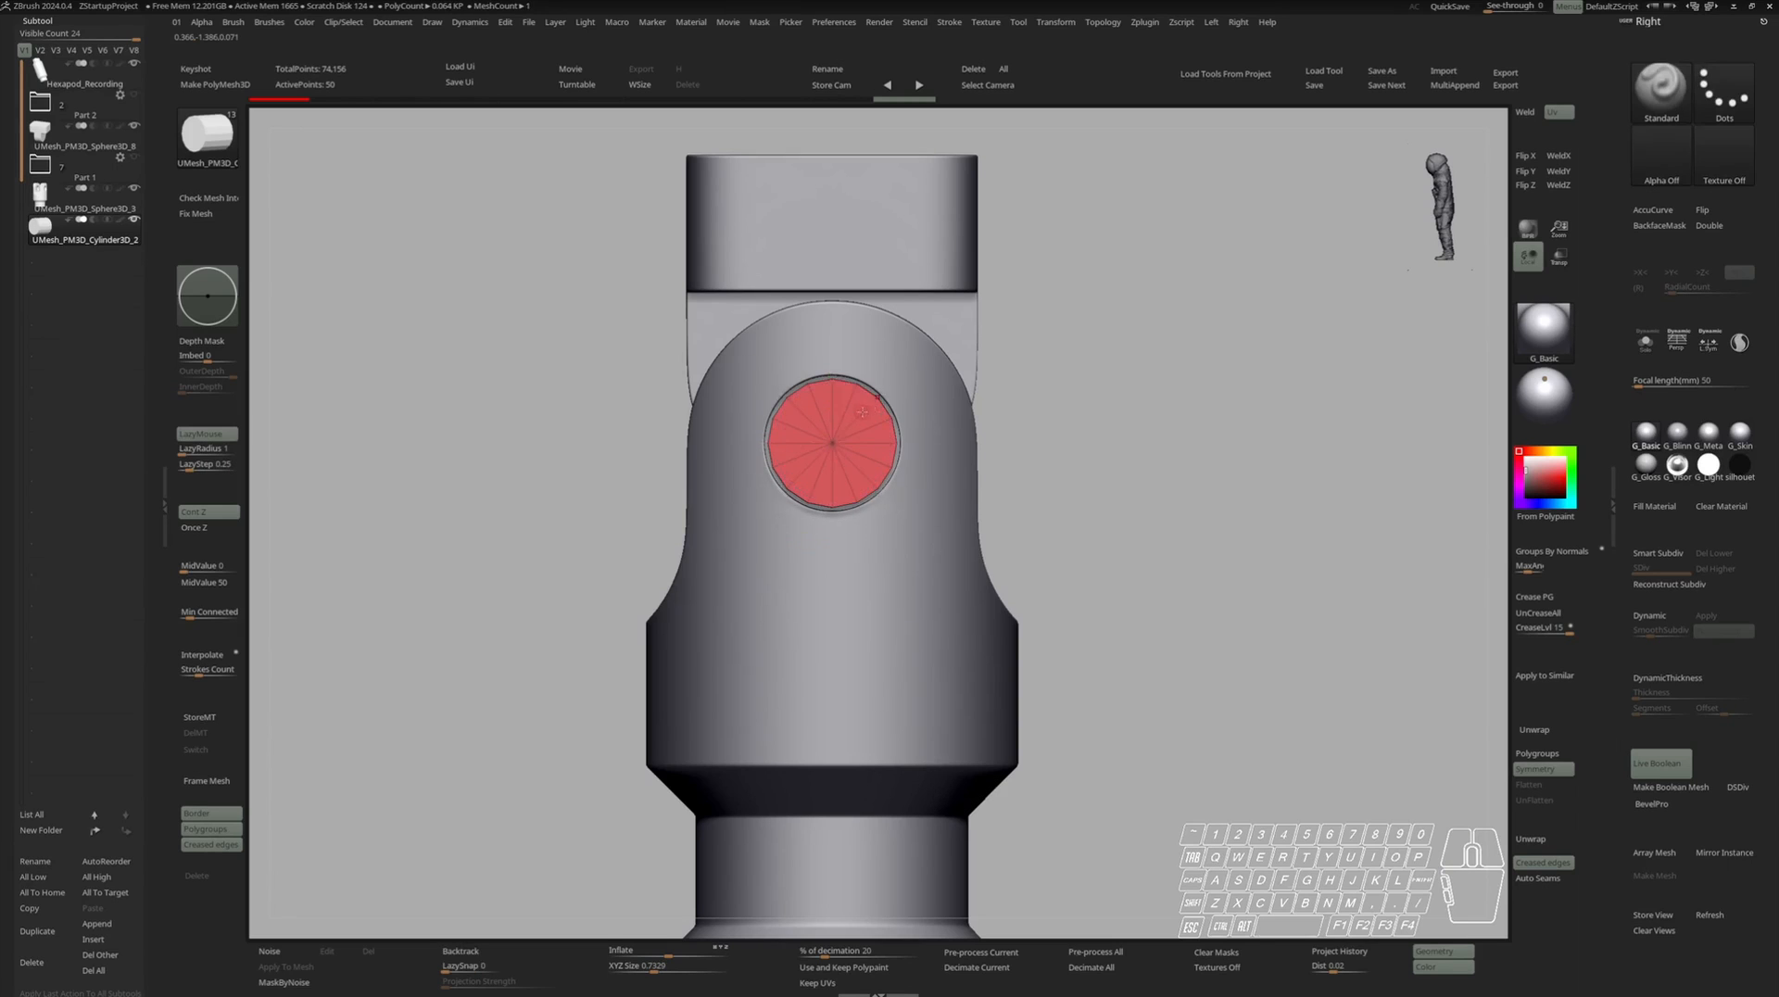
Scale the pin along its own axis so both ends project slightly from the sides of the fork.
right_click_drag(831, 443, 880, 444)
key("w")
left_click_drag(655, 441, 640, 441)
key("q")
Bevel the edge loop around the pin's end with ZModeler, using the Bevel edge action on EdgeLoop Complete.
right_click_drag(844, 438, 846, 482)
key("shift+s")
mouse_move(845, 482)
right_mouse_down()
mouse_move(818, 440)
mouse_move(837, 457)
right_mouse_up()
key("b")
key("z")
key("m")
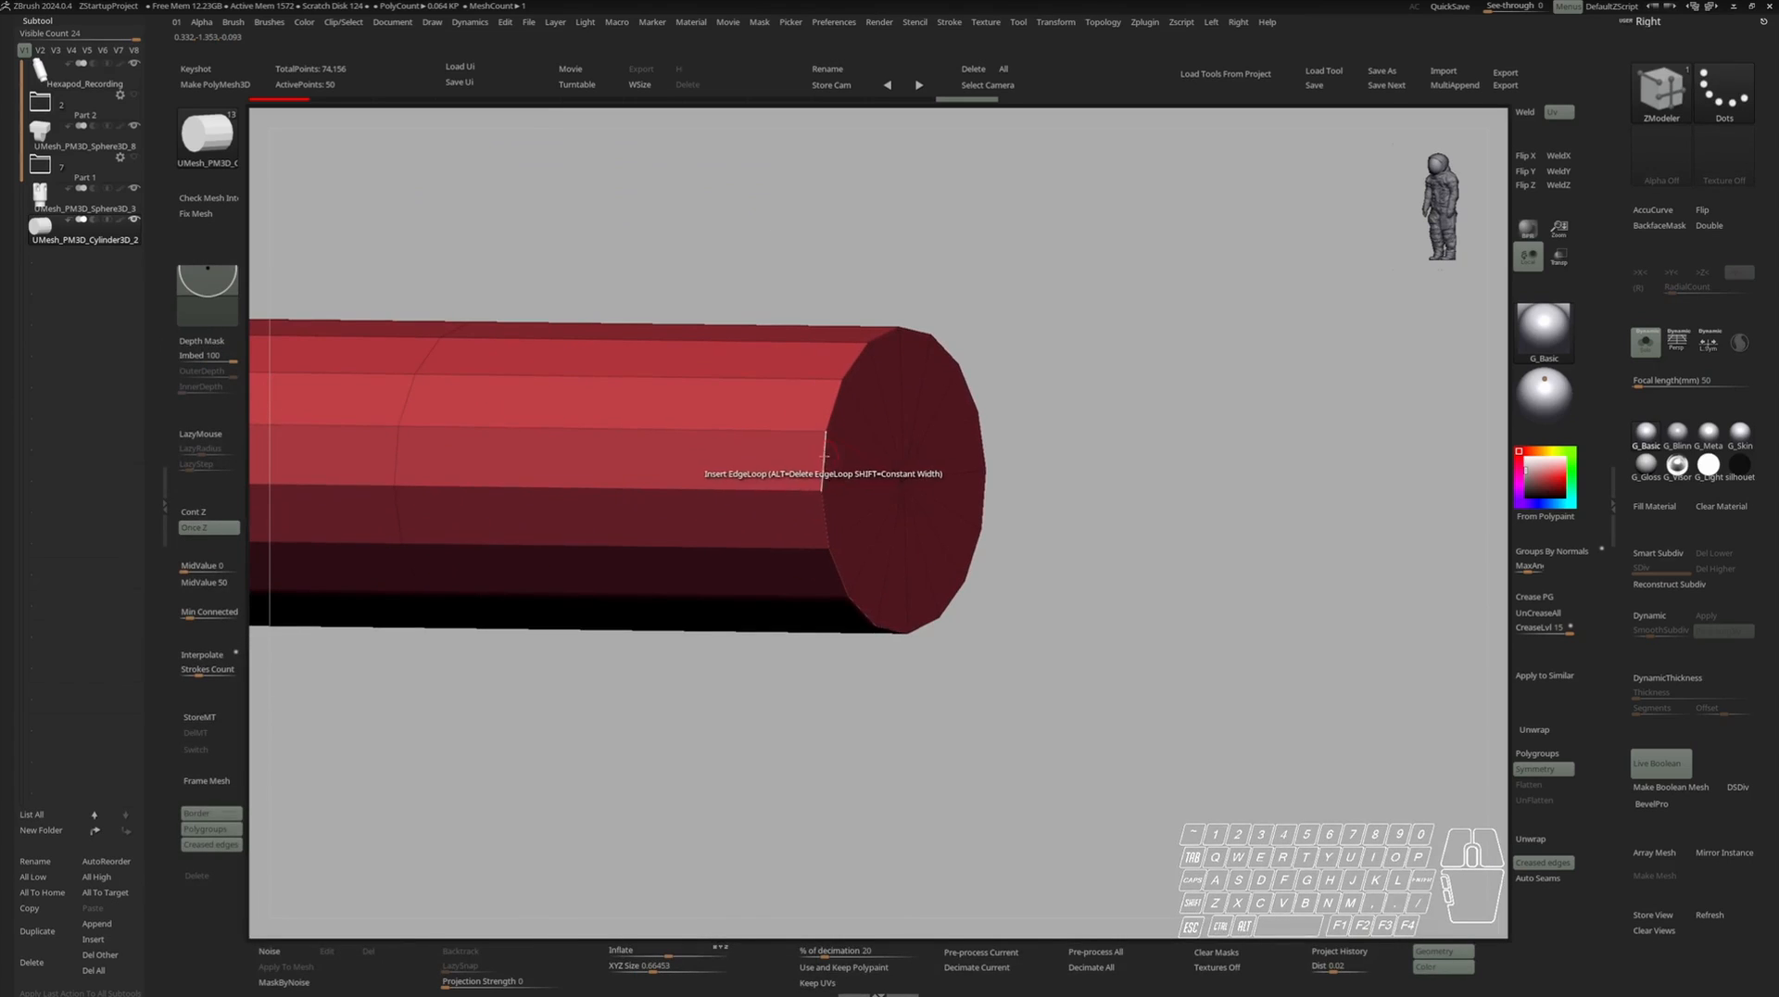
key("space")
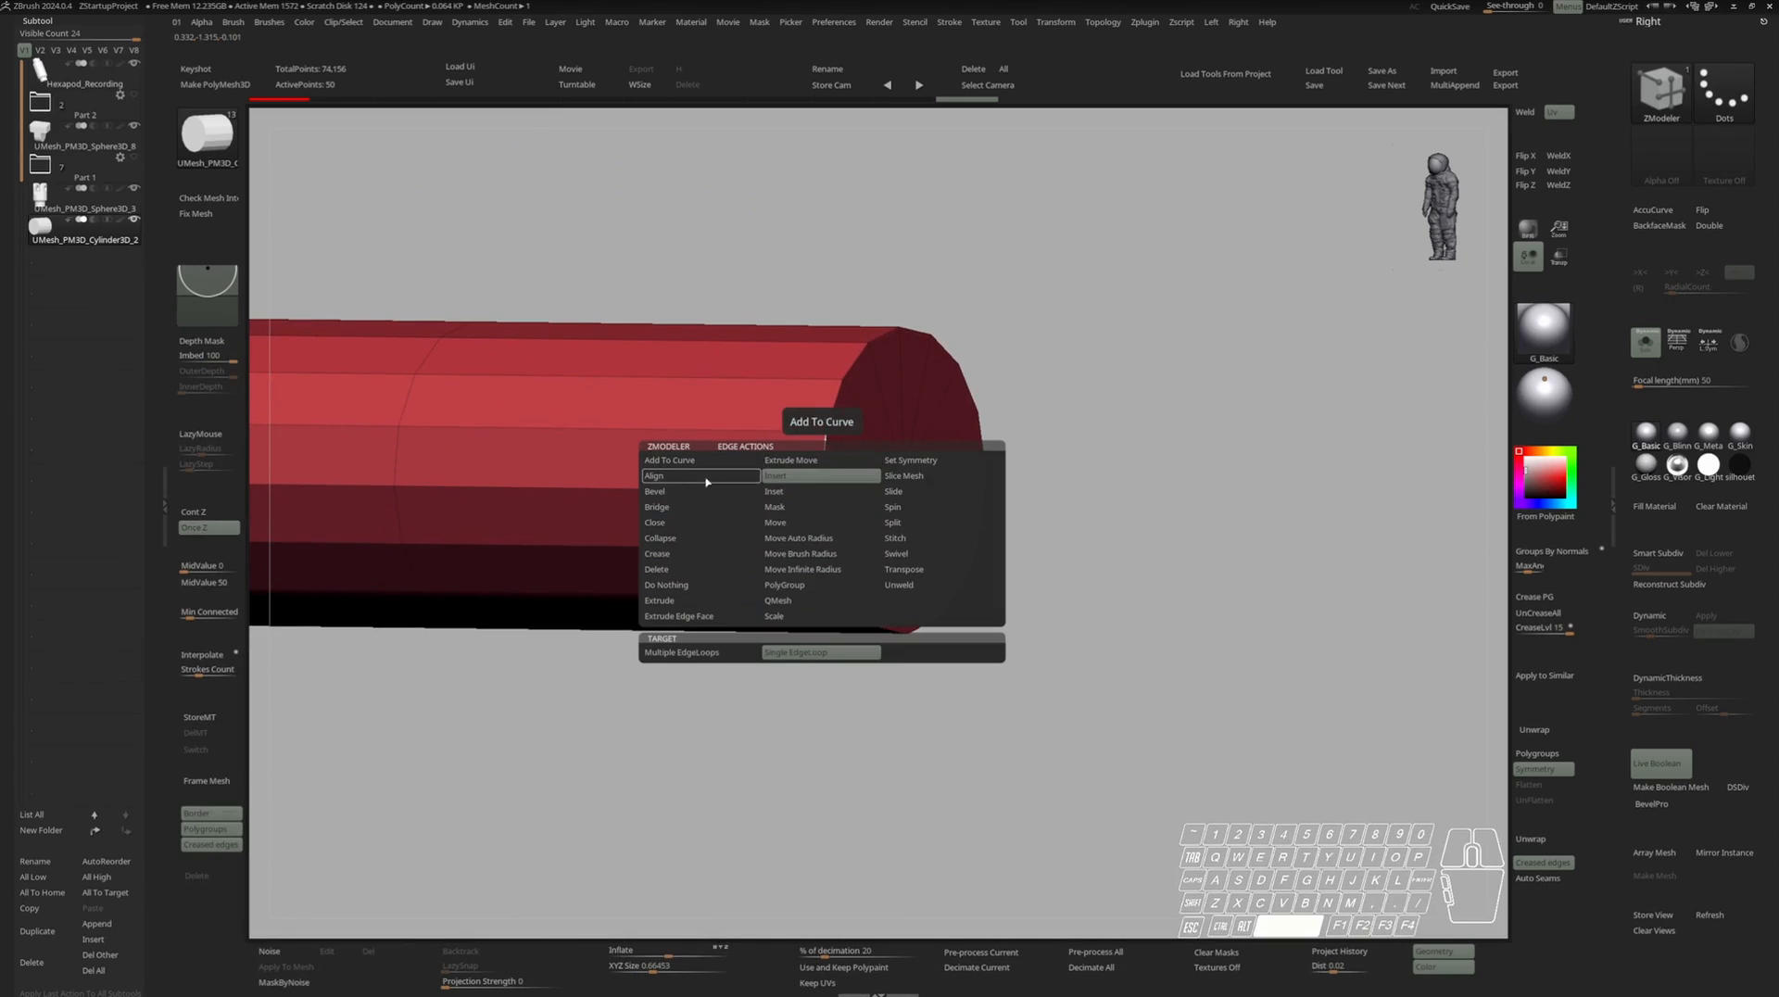
left_click(702, 493)
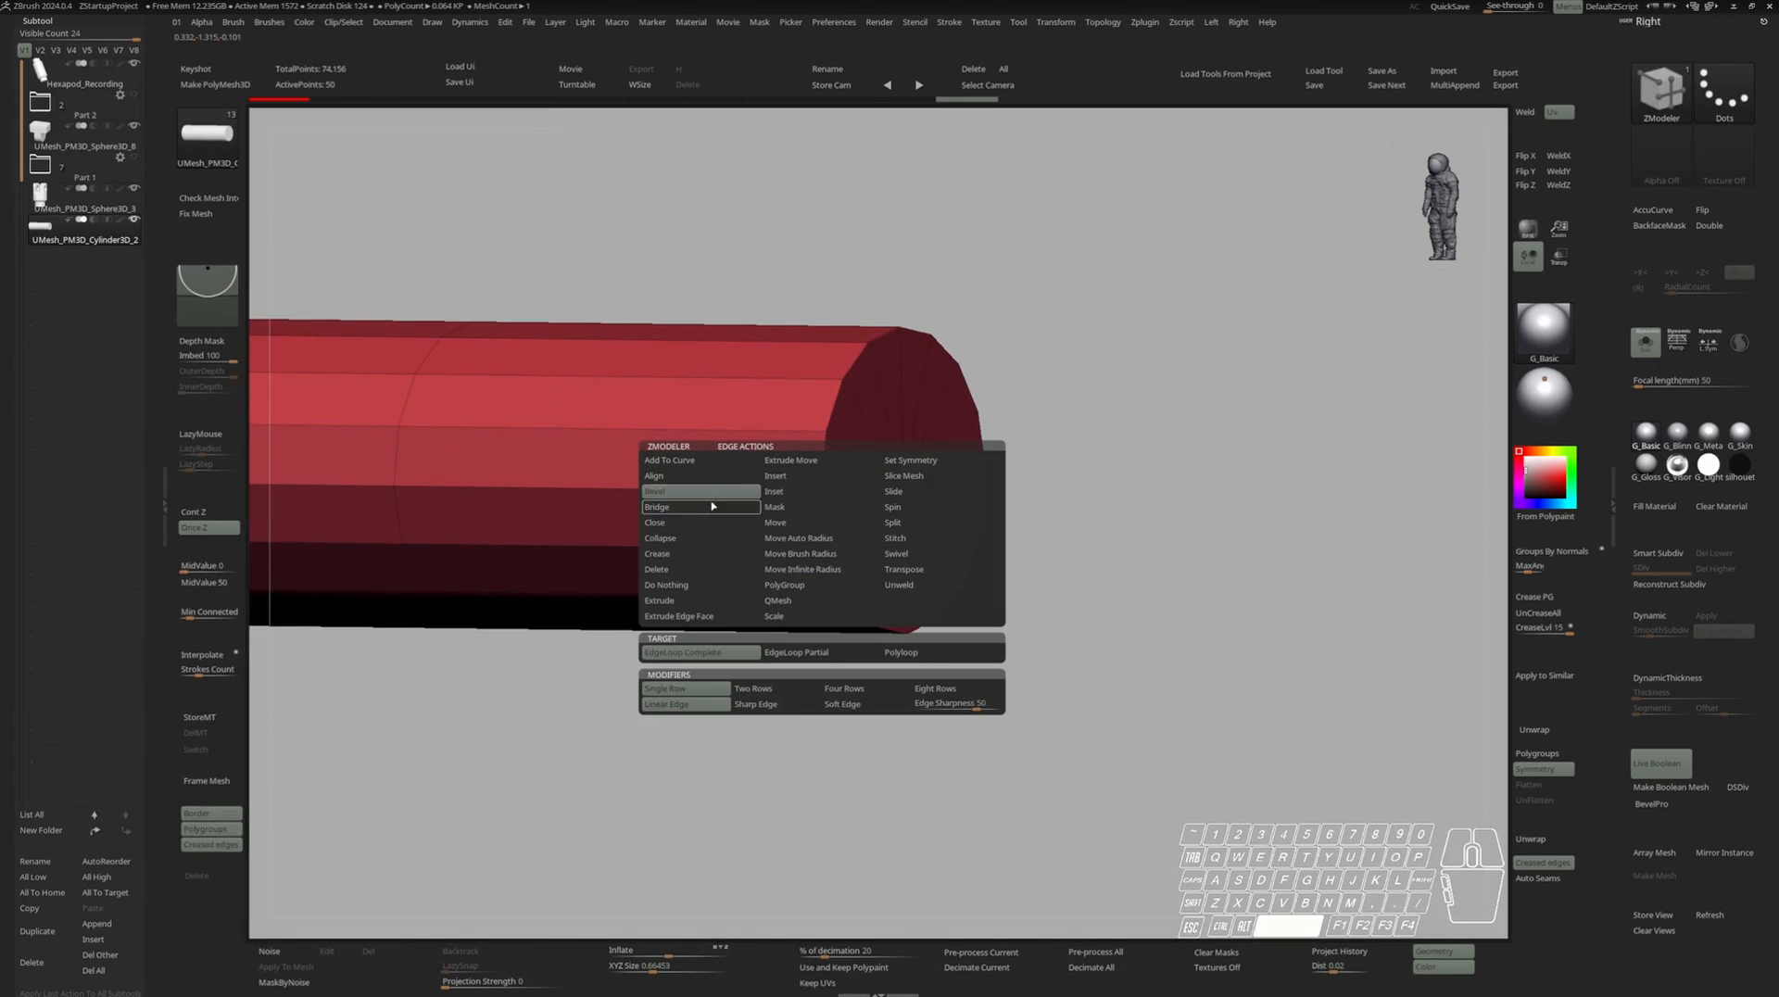
left_click(719, 654)
right_click_drag(759, 588, 822, 448)
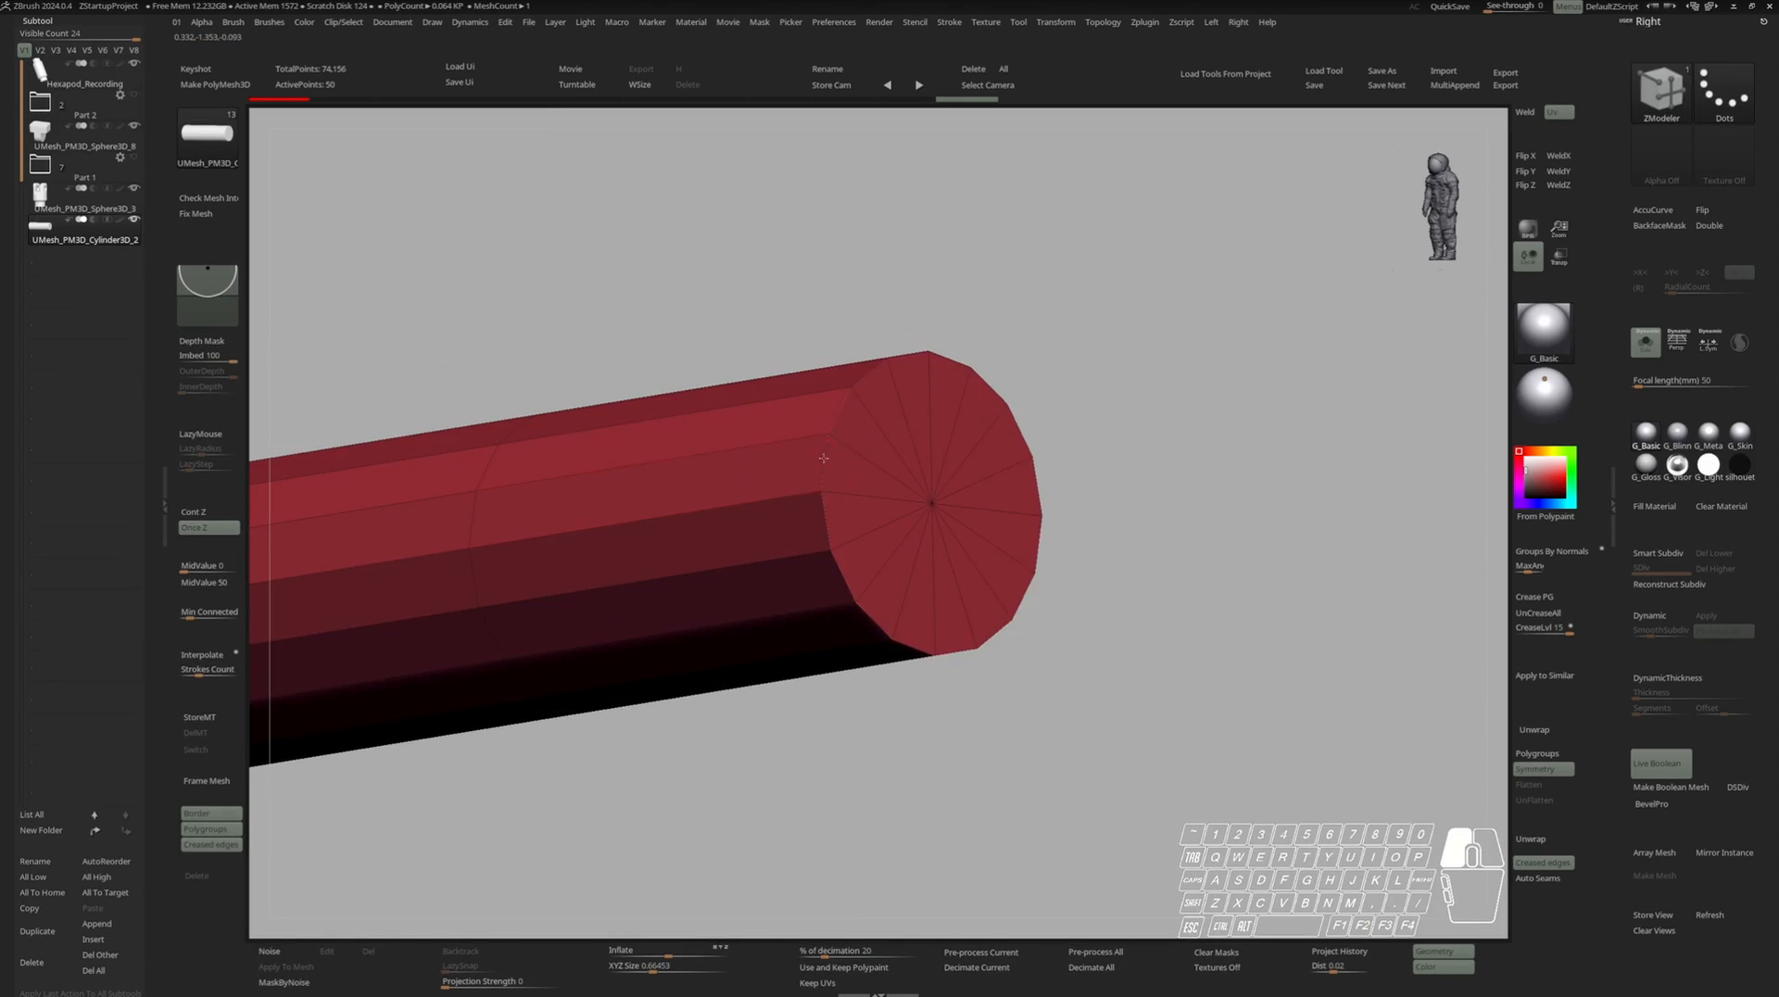
left_click_drag(824, 458, 831, 466)
Insert multiple edge loops along the pin's body, bevel and end cap, keeping the existing polygroups.
right_click_drag(831, 466, 824, 475)
key("space")
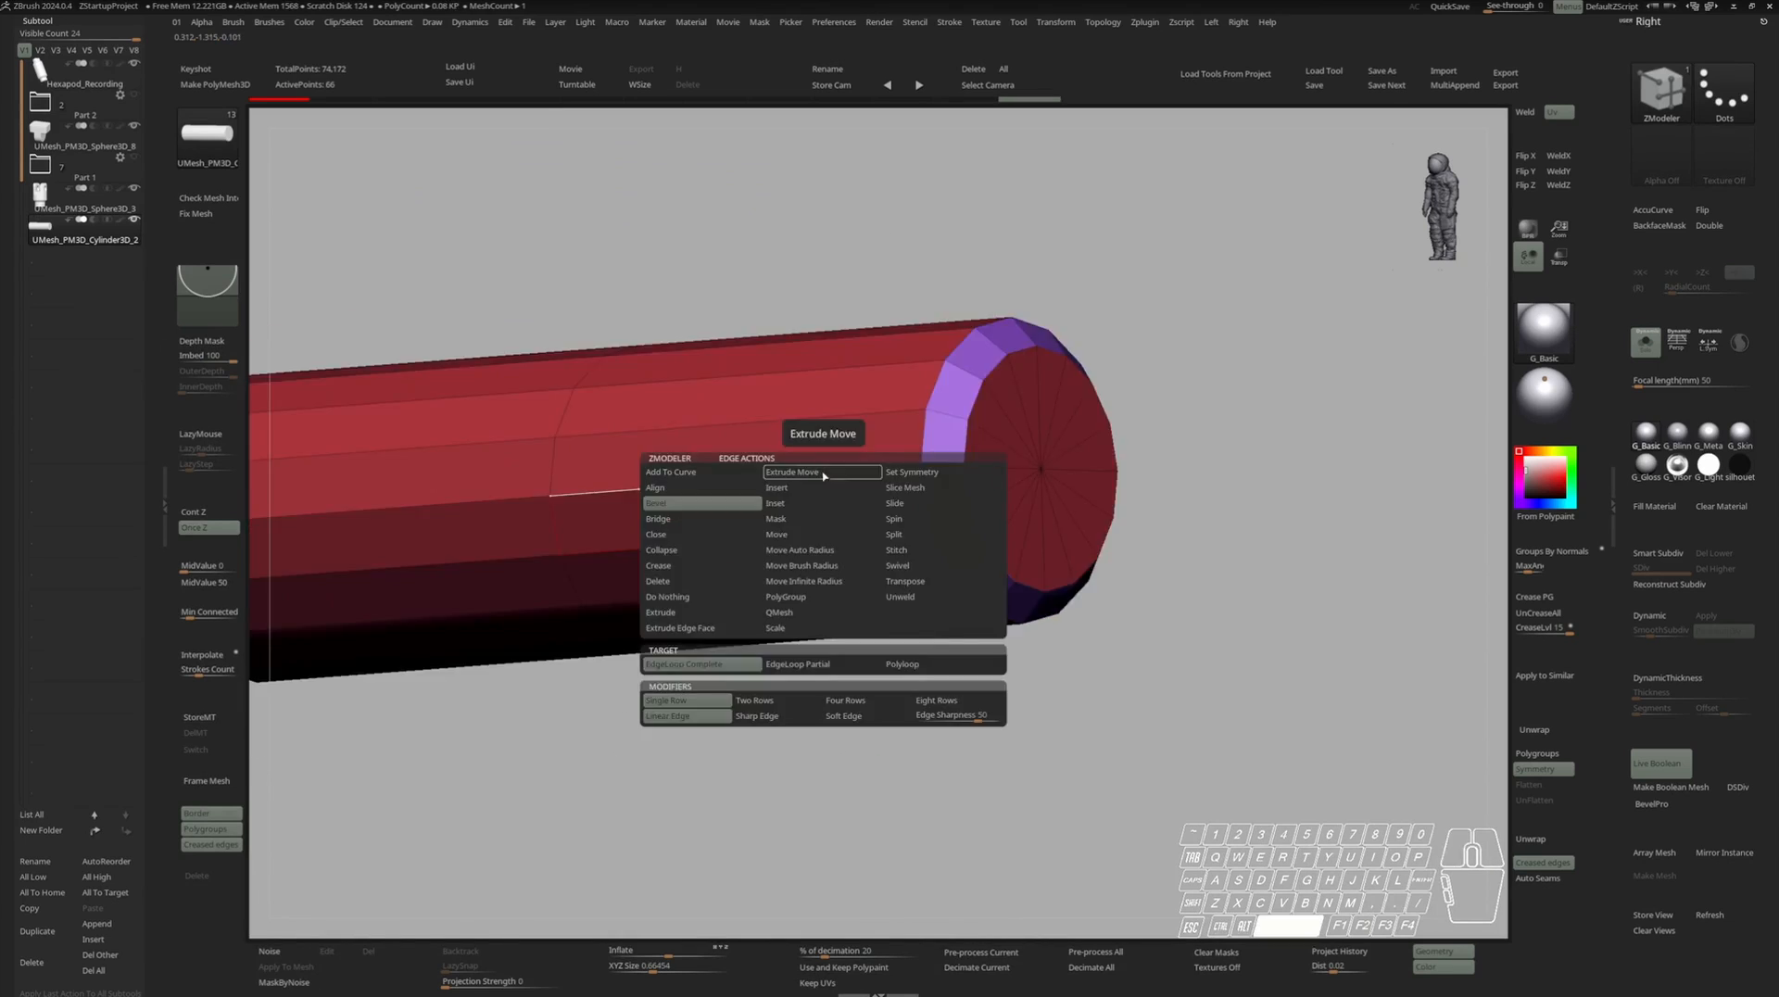
left_click(797, 488)
left_click(729, 666)
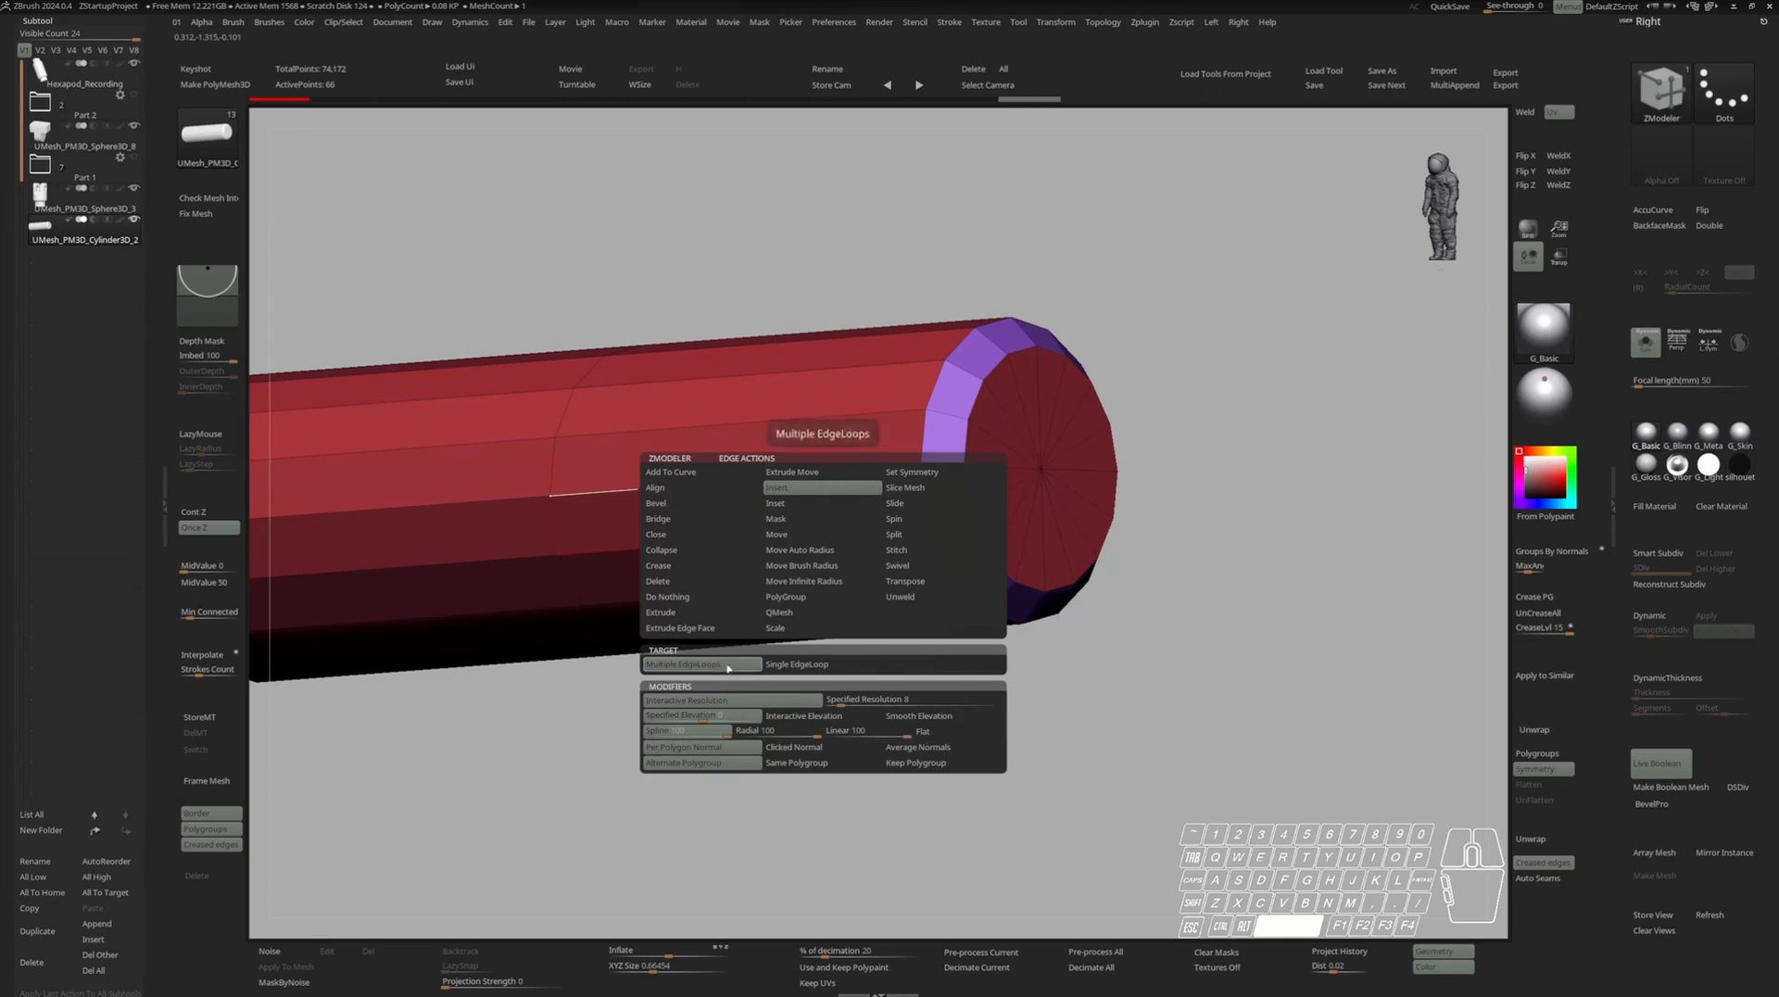
left_click(917, 762)
left_click_drag(792, 477, 804, 428)
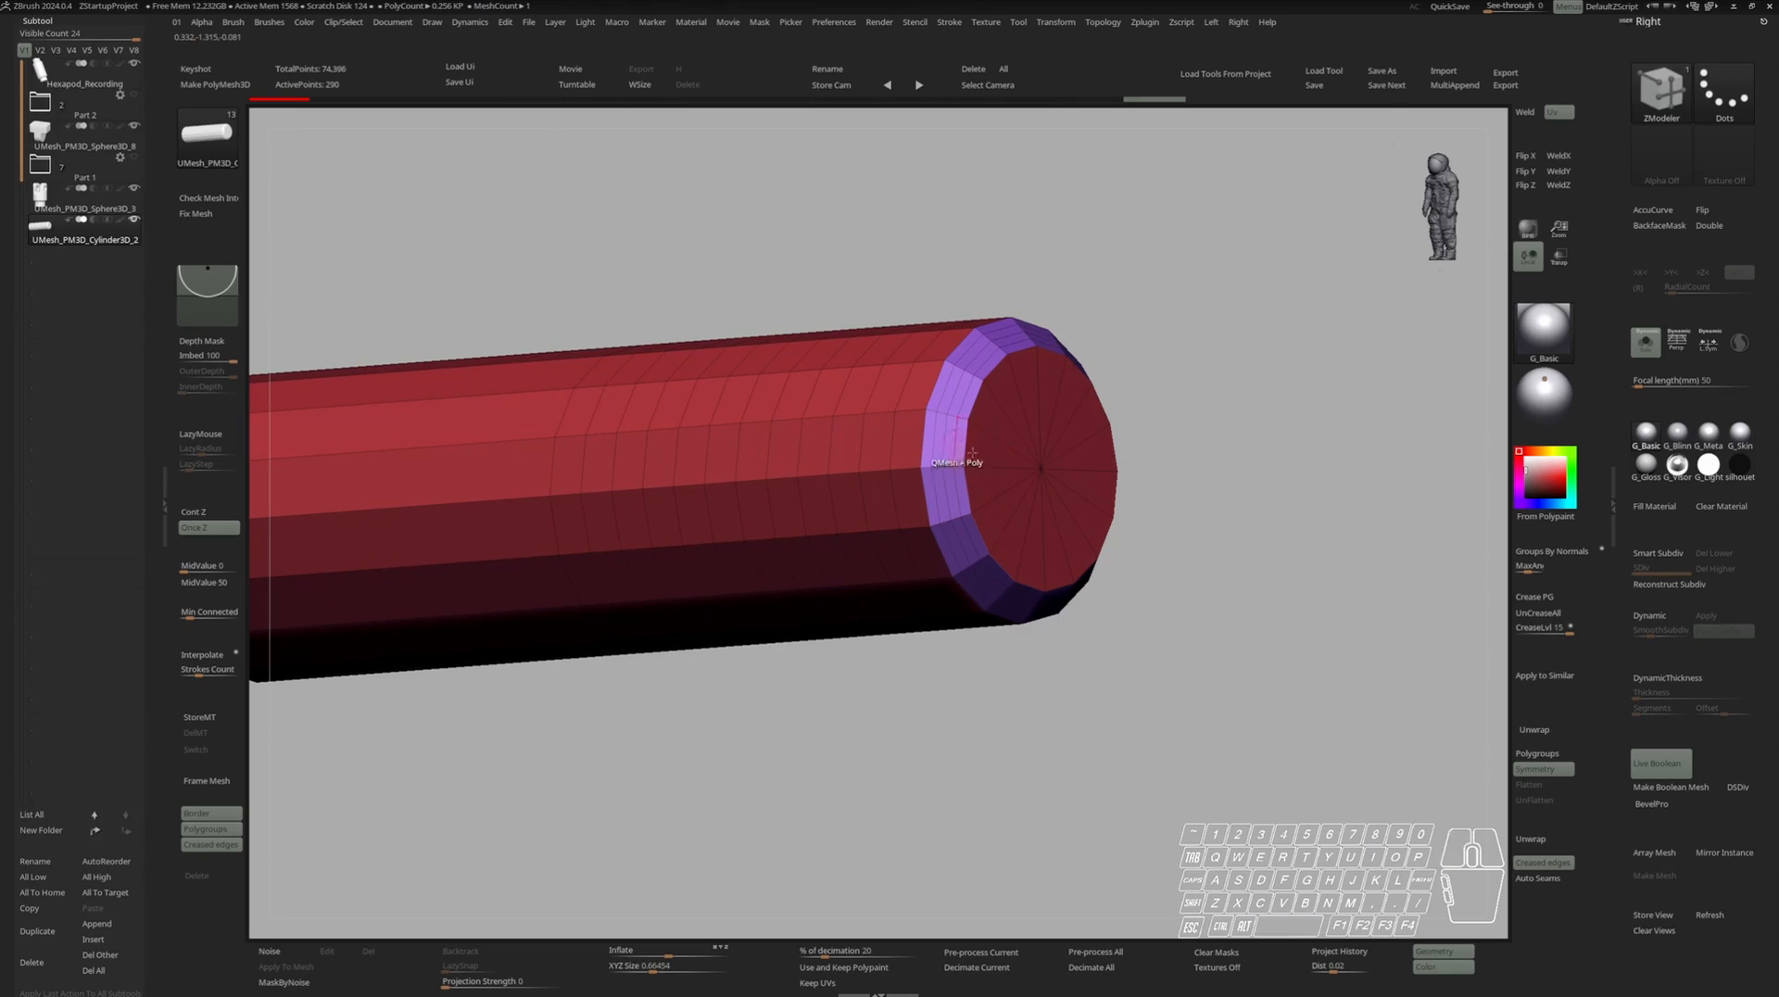
left_click_drag(972, 453, 990, 455)
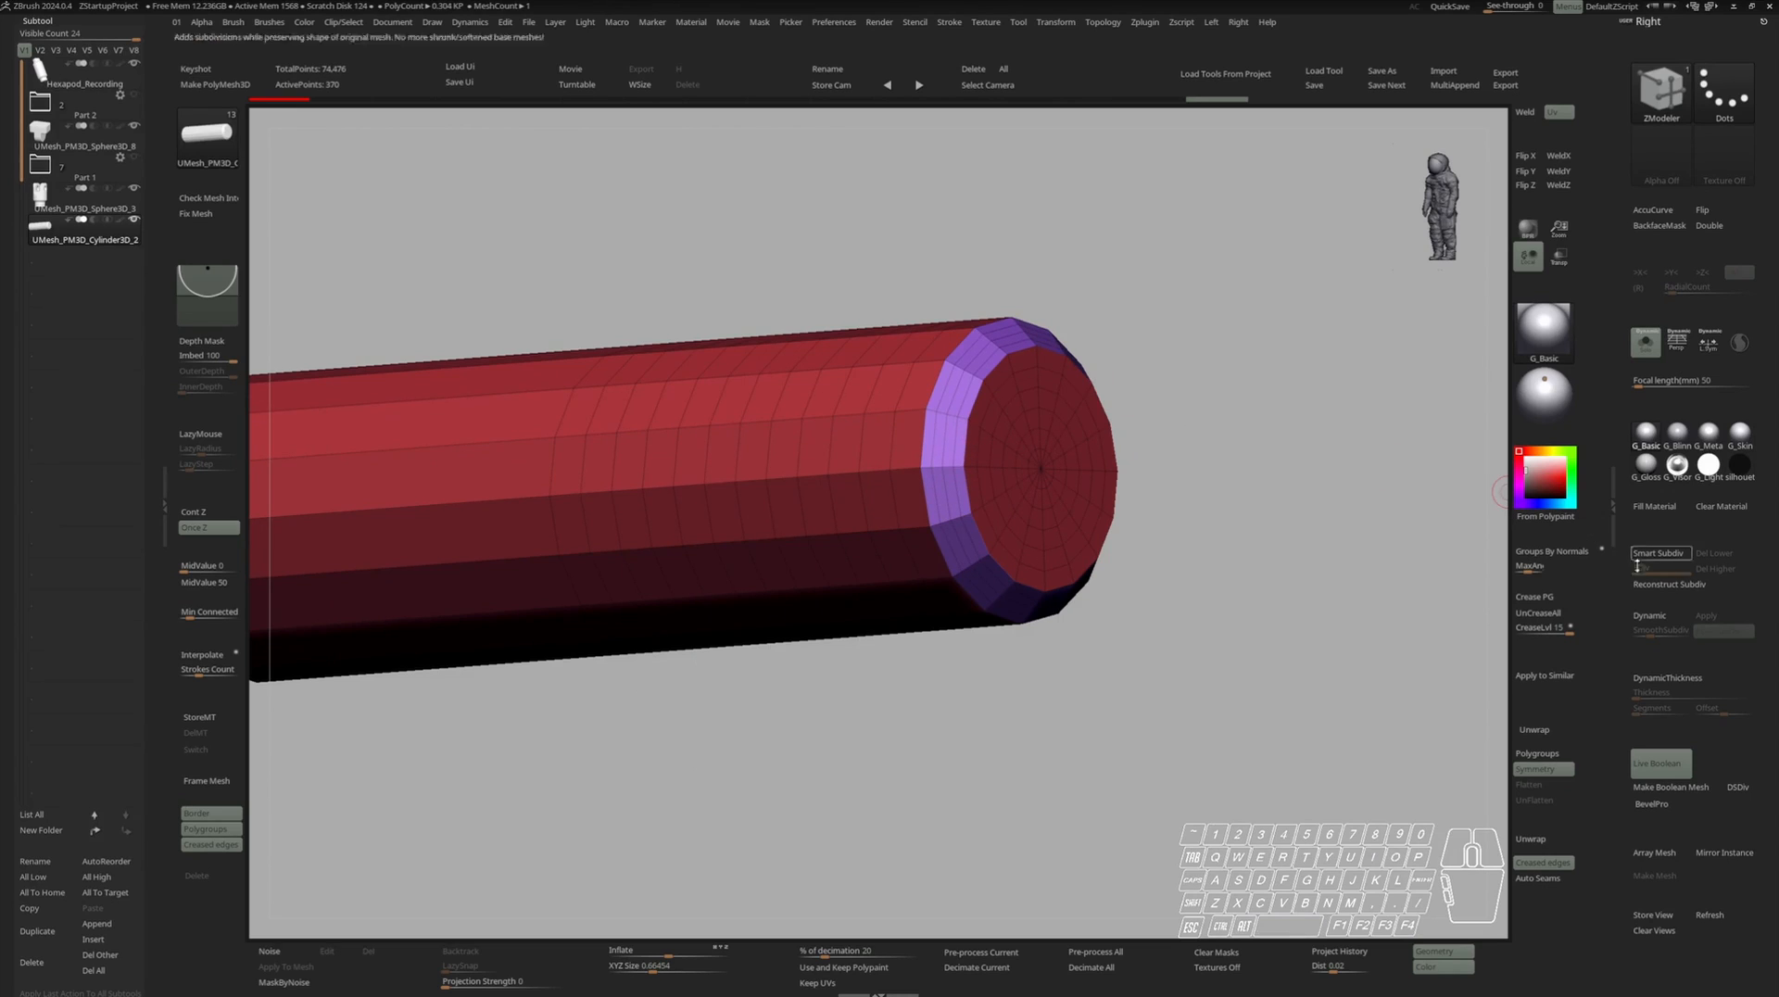
Turn on dynamic subdivision for the pin, hide its polygroup colours and wireframe, and show the other parts again.
left_click(1650, 616)
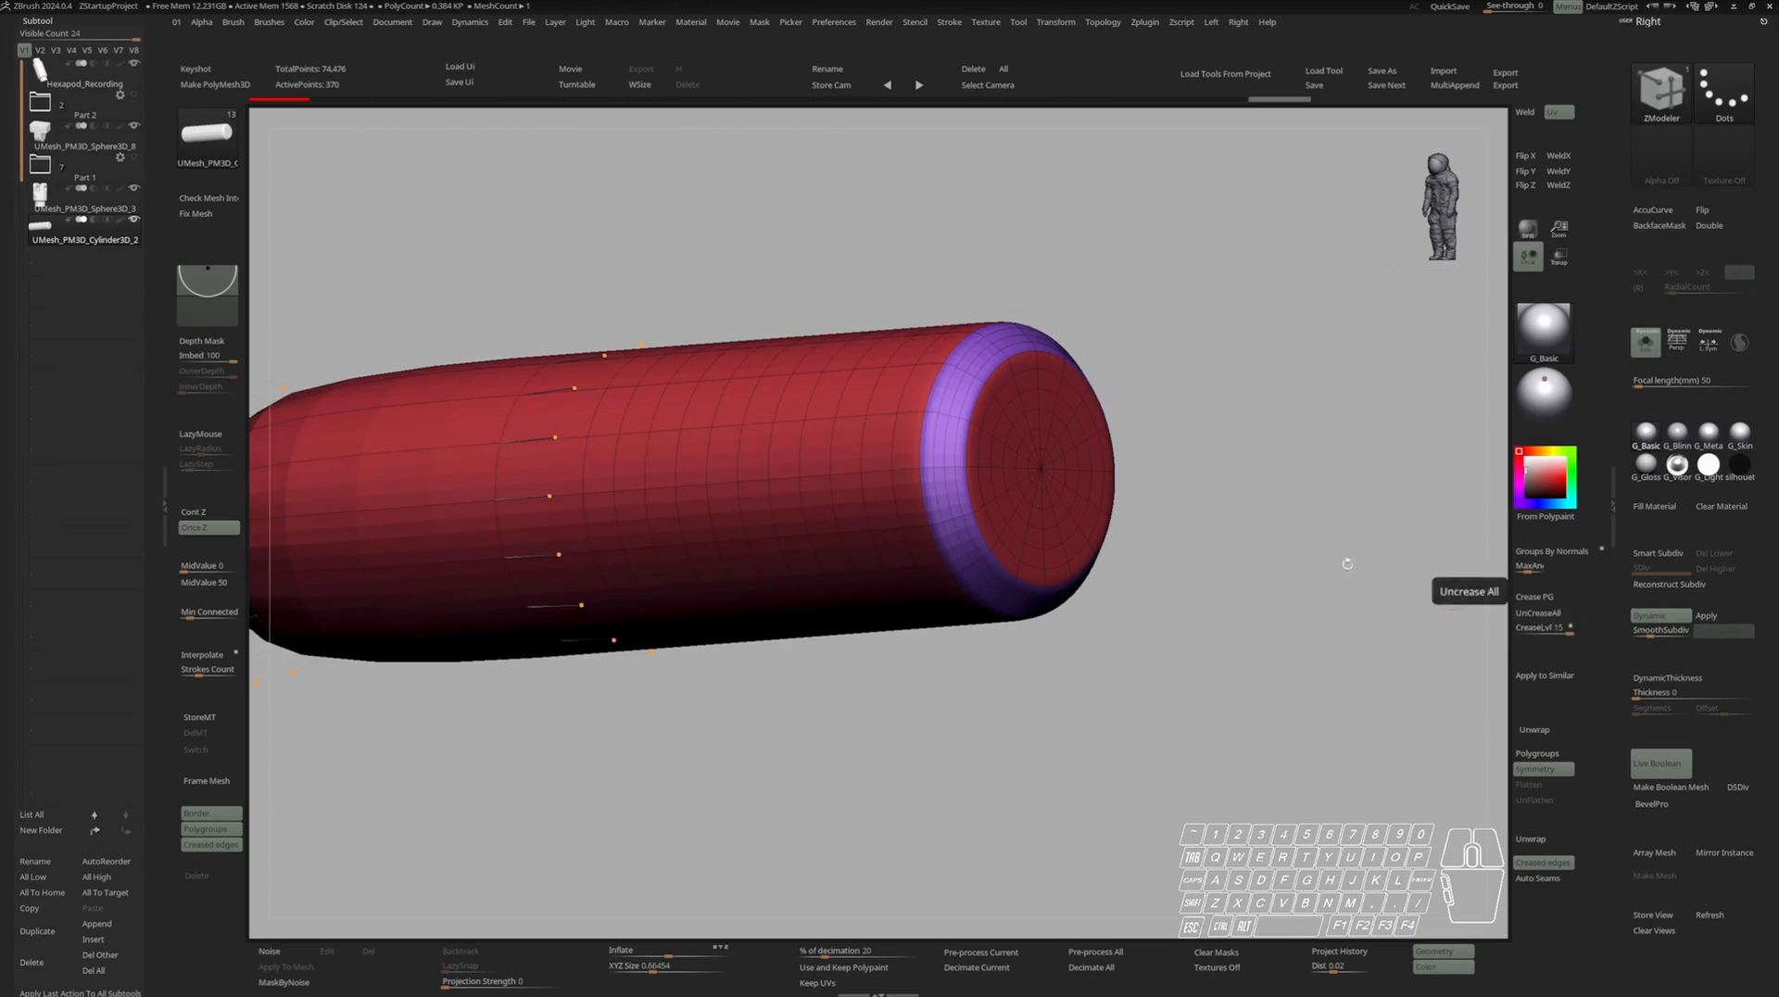
key("shift+f")
right_click_drag(828, 460, 917, 473, "shift")
right_click_drag(917, 473, 964, 433, "ctrl")
key("alt+w")
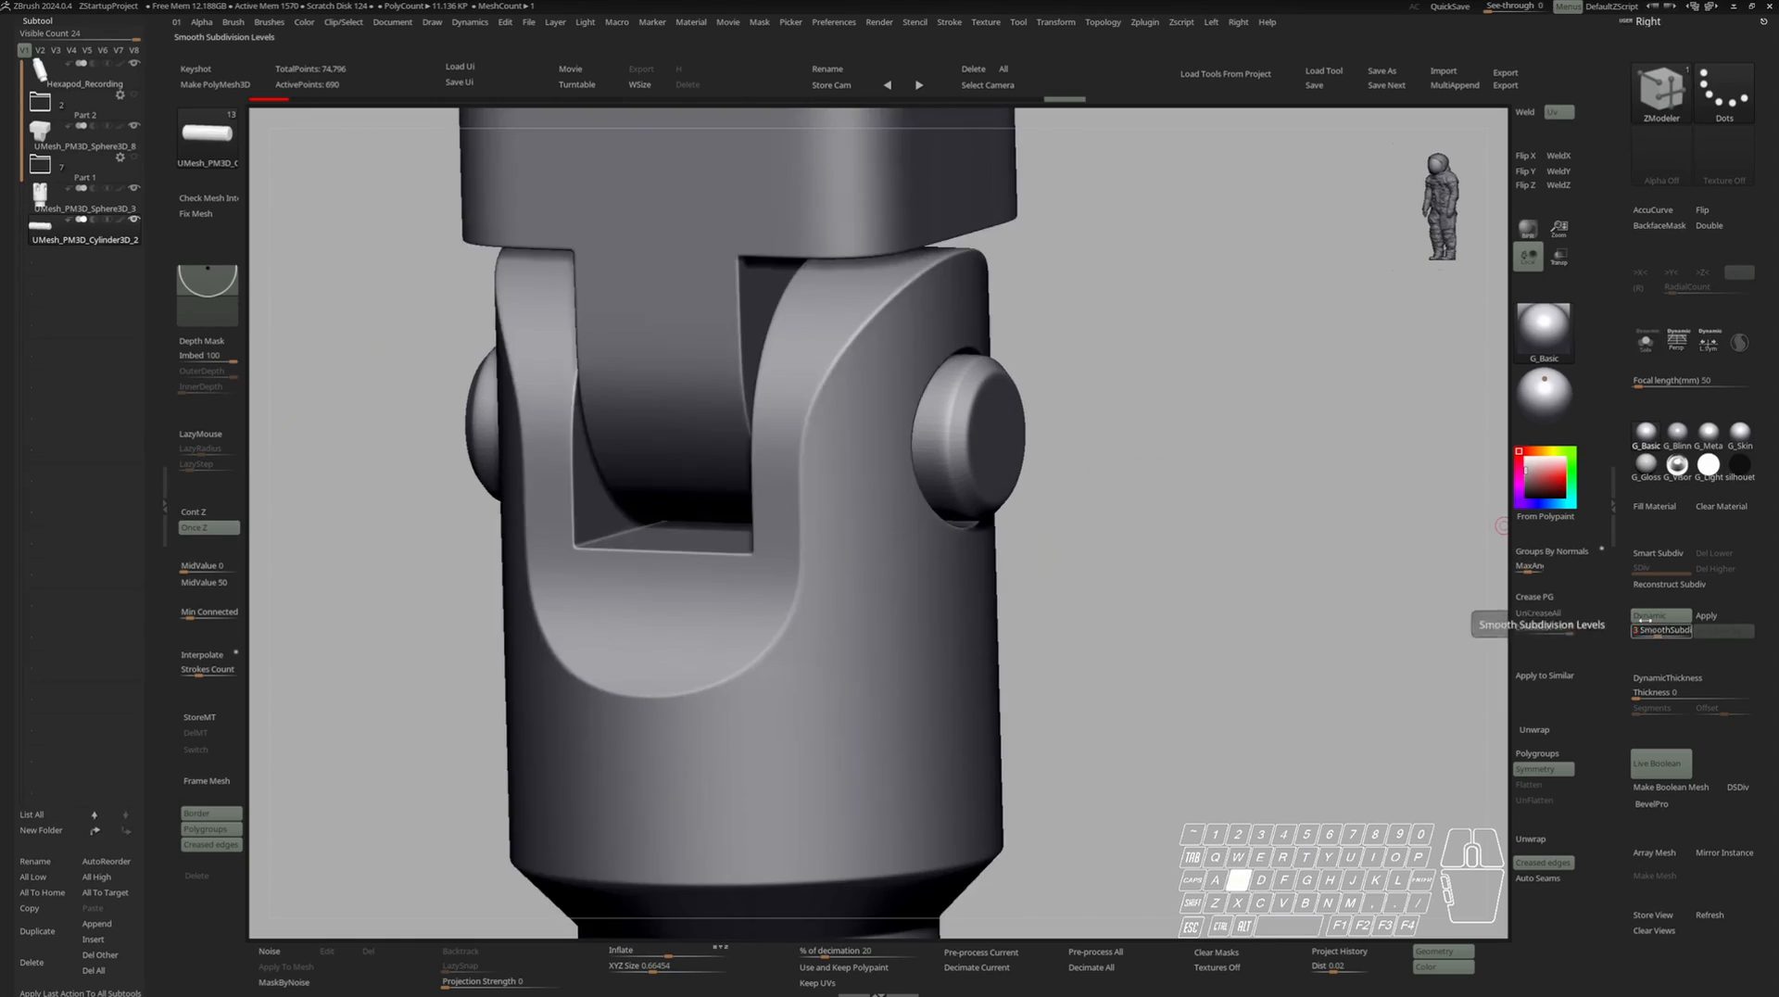
Select the stepped cylindrical body below the joint and scale it up uniformly until its upper collar matches the fork's diameter.
key("f")
right_click_drag(1100, 483, 1077, 440, "ctrl")
left_click(920, 512, "alt")
key("shift+f")
key("w")
mouse_move(980, 513)
right_mouse_down("alt")
mouse_move(954, 483)
mouse_move(891, 545)
right_mouse_up("alt")
key("s")
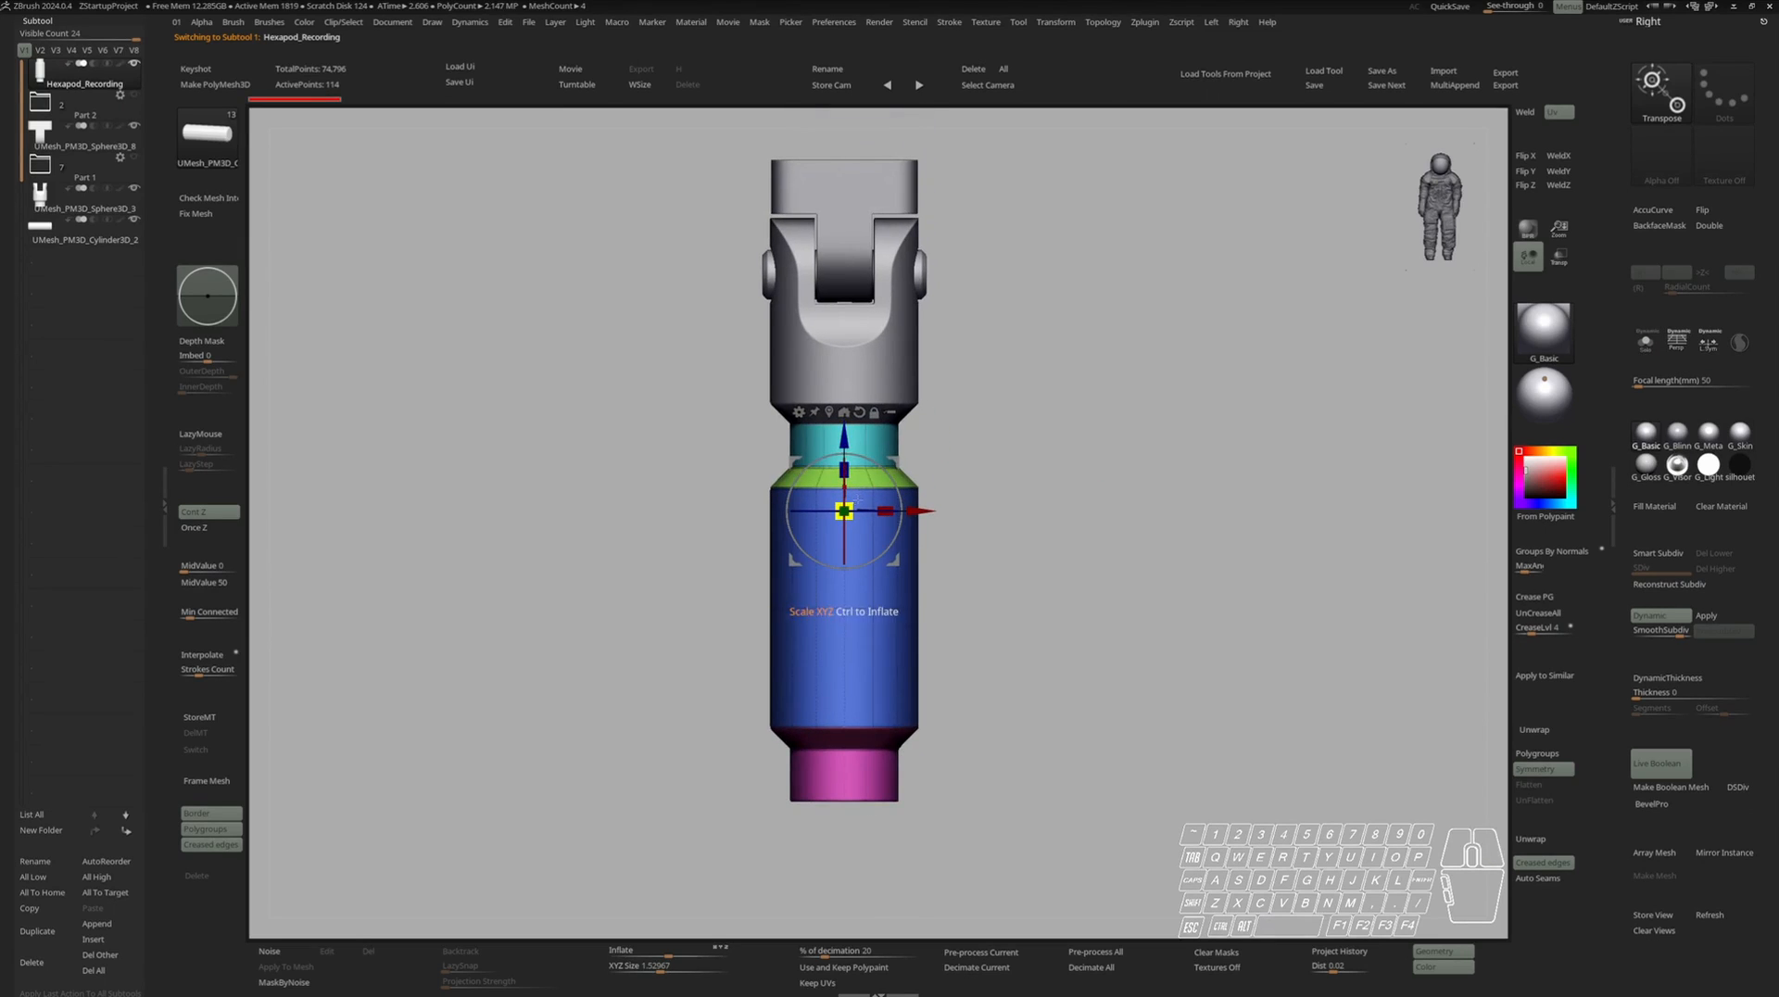
left_click_drag(857, 497, 928, 486)
key("q")
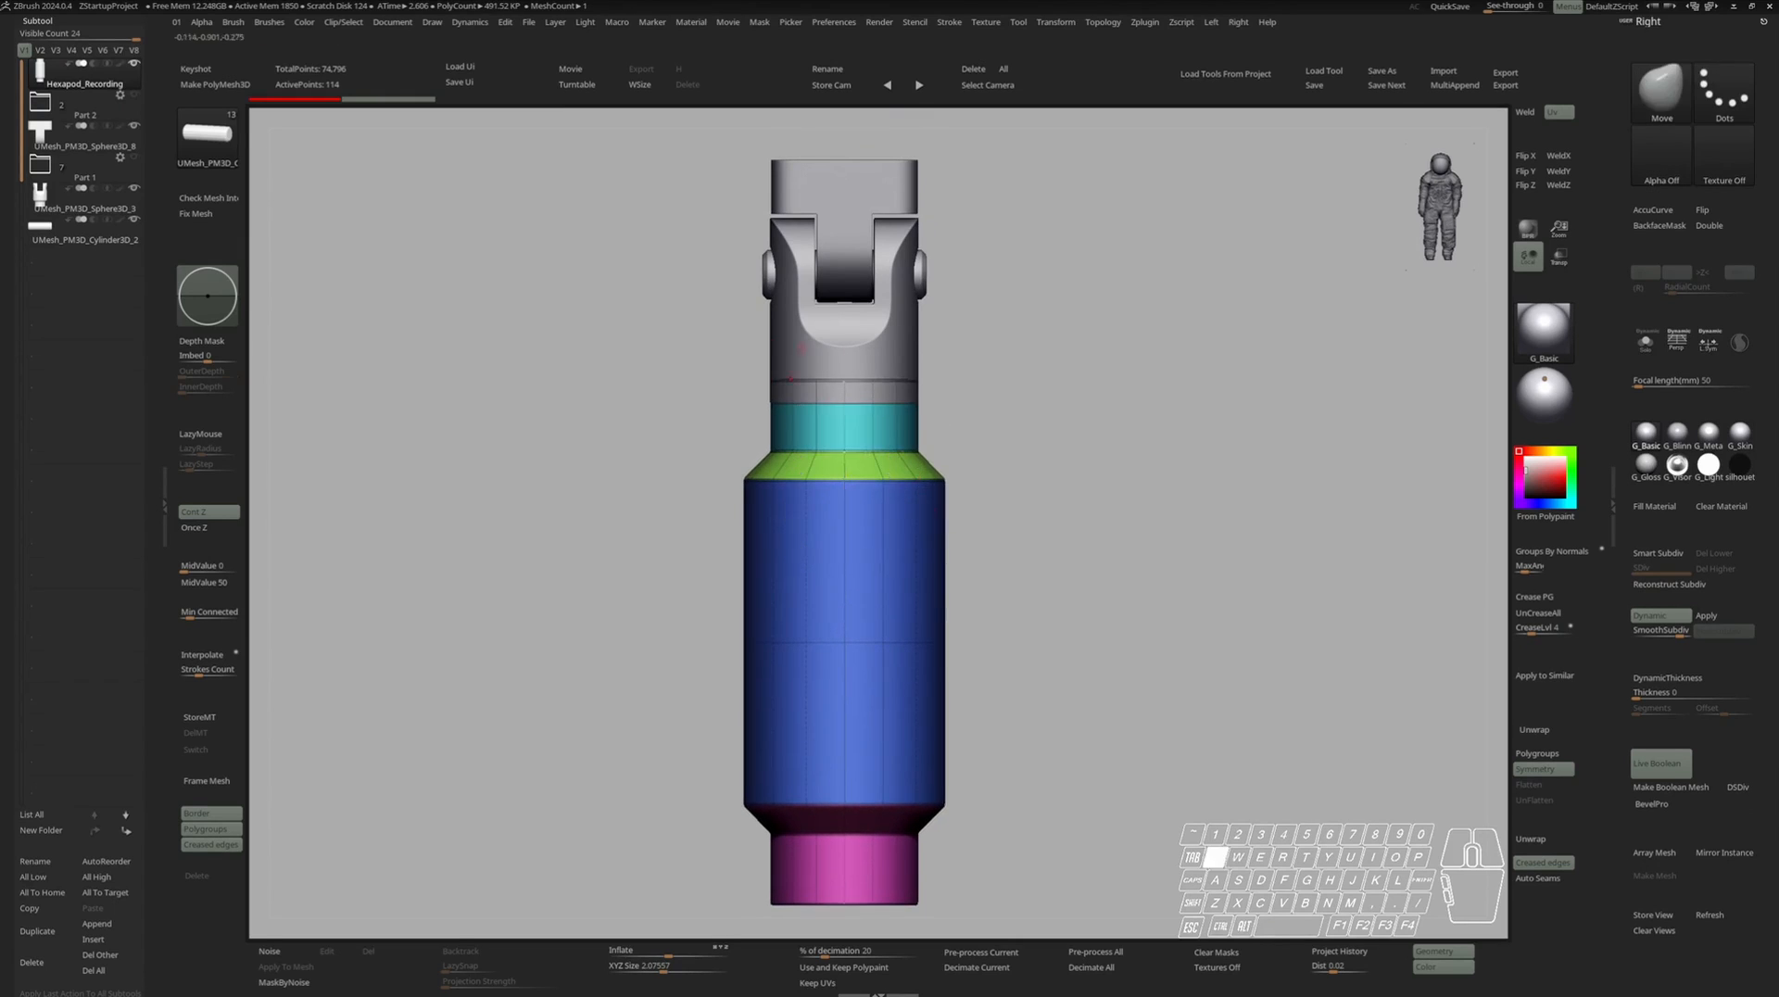
Move the enlarged cylindrical body straight down so its collar sits below the fork's wide section.
right_click_drag(791, 377, 807, 417)
key("shift+f")
right_click_drag(807, 417, 806, 371, "ctrl")
right_click_drag(806, 370, 807, 321, "alt")
key("w")
mouse_move(869, 344)
left_mouse_down()
mouse_move(868, 458)
mouse_move(868, 420)
left_mouse_up()
key("q")
Mask the fork except its lower neck, extend the neck down into the body's collar and clear the mask.
left_click(860, 356, "alt")
right_click_drag(825, 371, 796, 429, "ctrl")
key("shift+f")
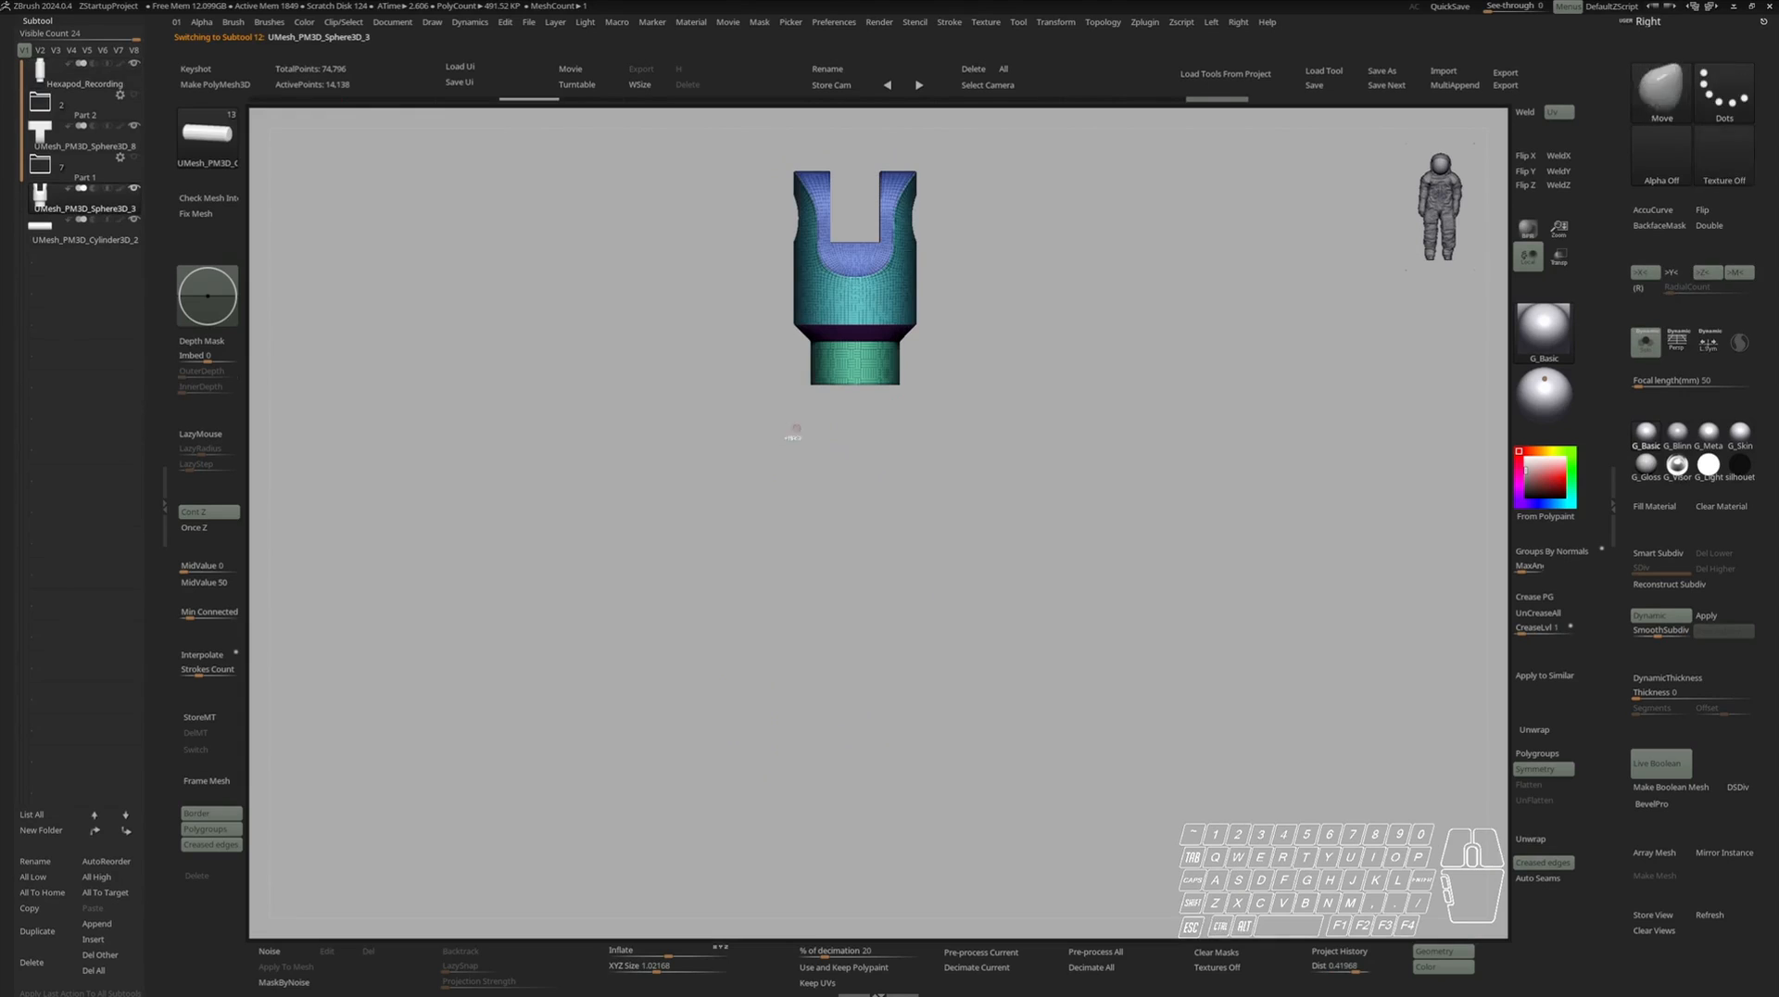
left_click_drag(767, 431, 976, 359, "ctrl")
left_click(982, 356, "ctrl")
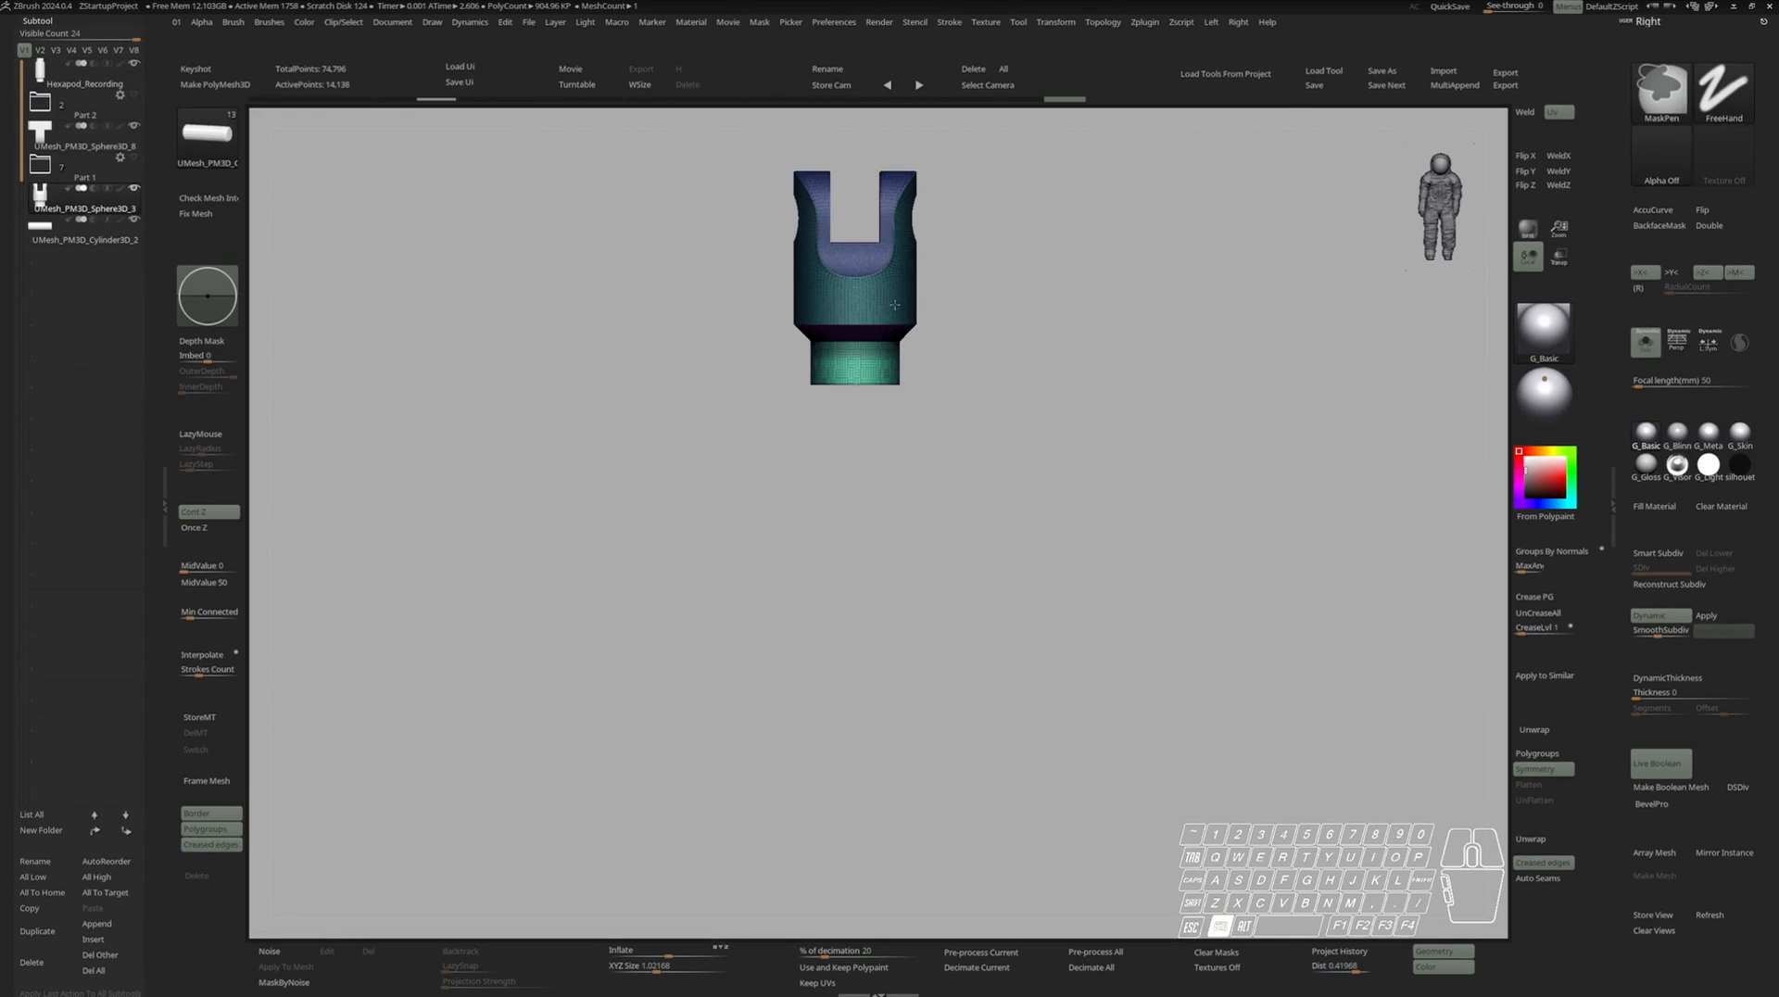
key("w")
mouse_move(855, 421)
left_mouse_down("alt")
mouse_move(855, 274)
mouse_move(874, 264)
left_mouse_up("alt")
key("s")
key("q")
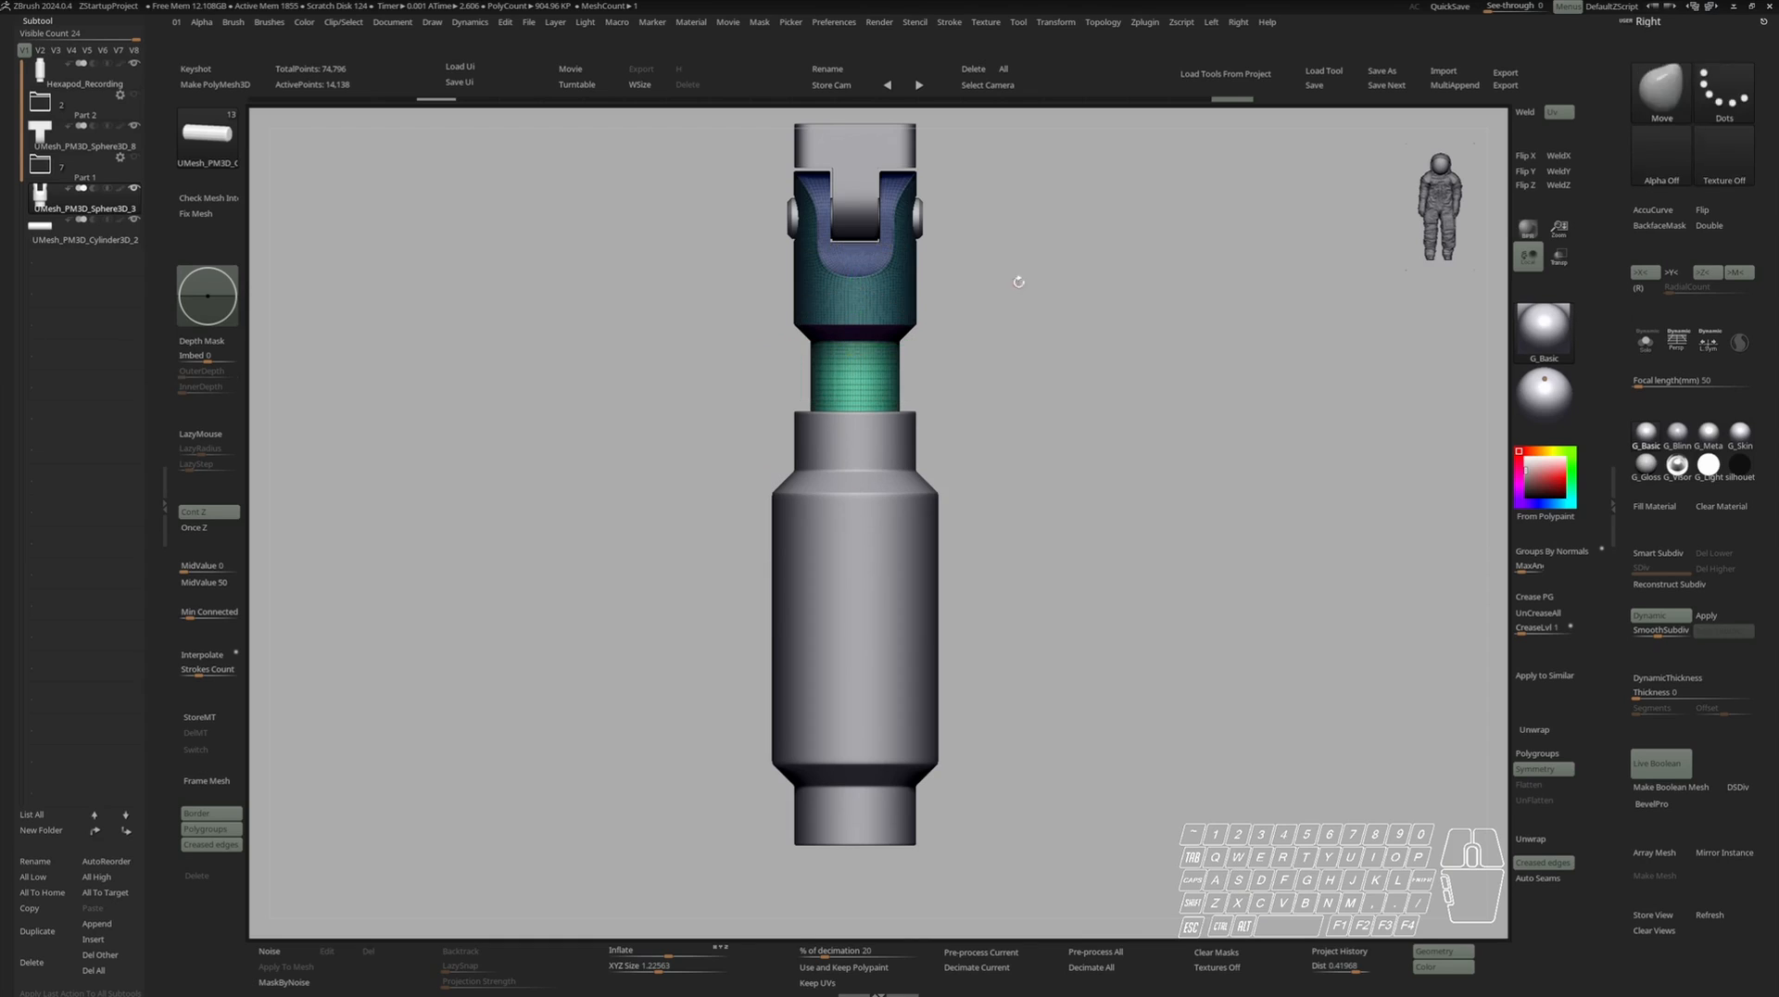
left_click_drag(1018, 281, 994, 318, "ctrl")
key("shift+f")
Move the T-shaped block's subtool below the Part 1 folder and put it in a new folder named Hinch.
mouse_move(989, 325)
right_mouse_down("alt")
mouse_move(961, 370)
mouse_move(930, 373)
mouse_move(537, 285)
right_mouse_up("alt")
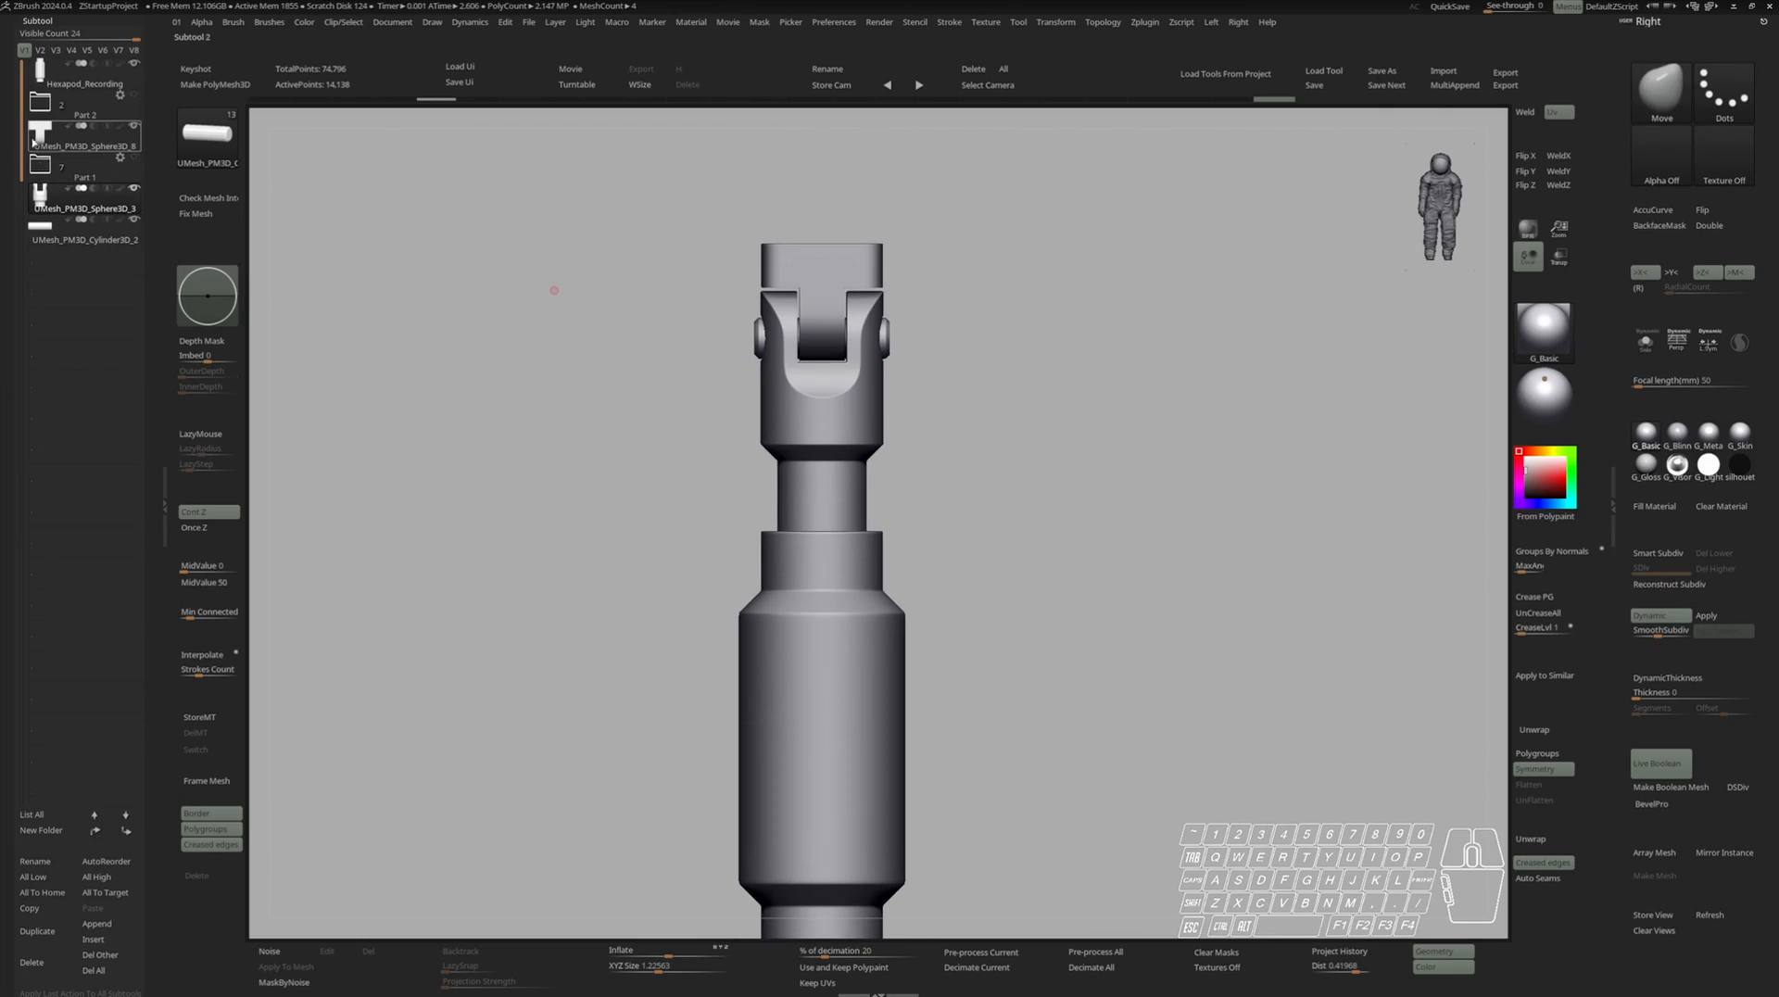
left_click(34, 140)
left_click(130, 835)
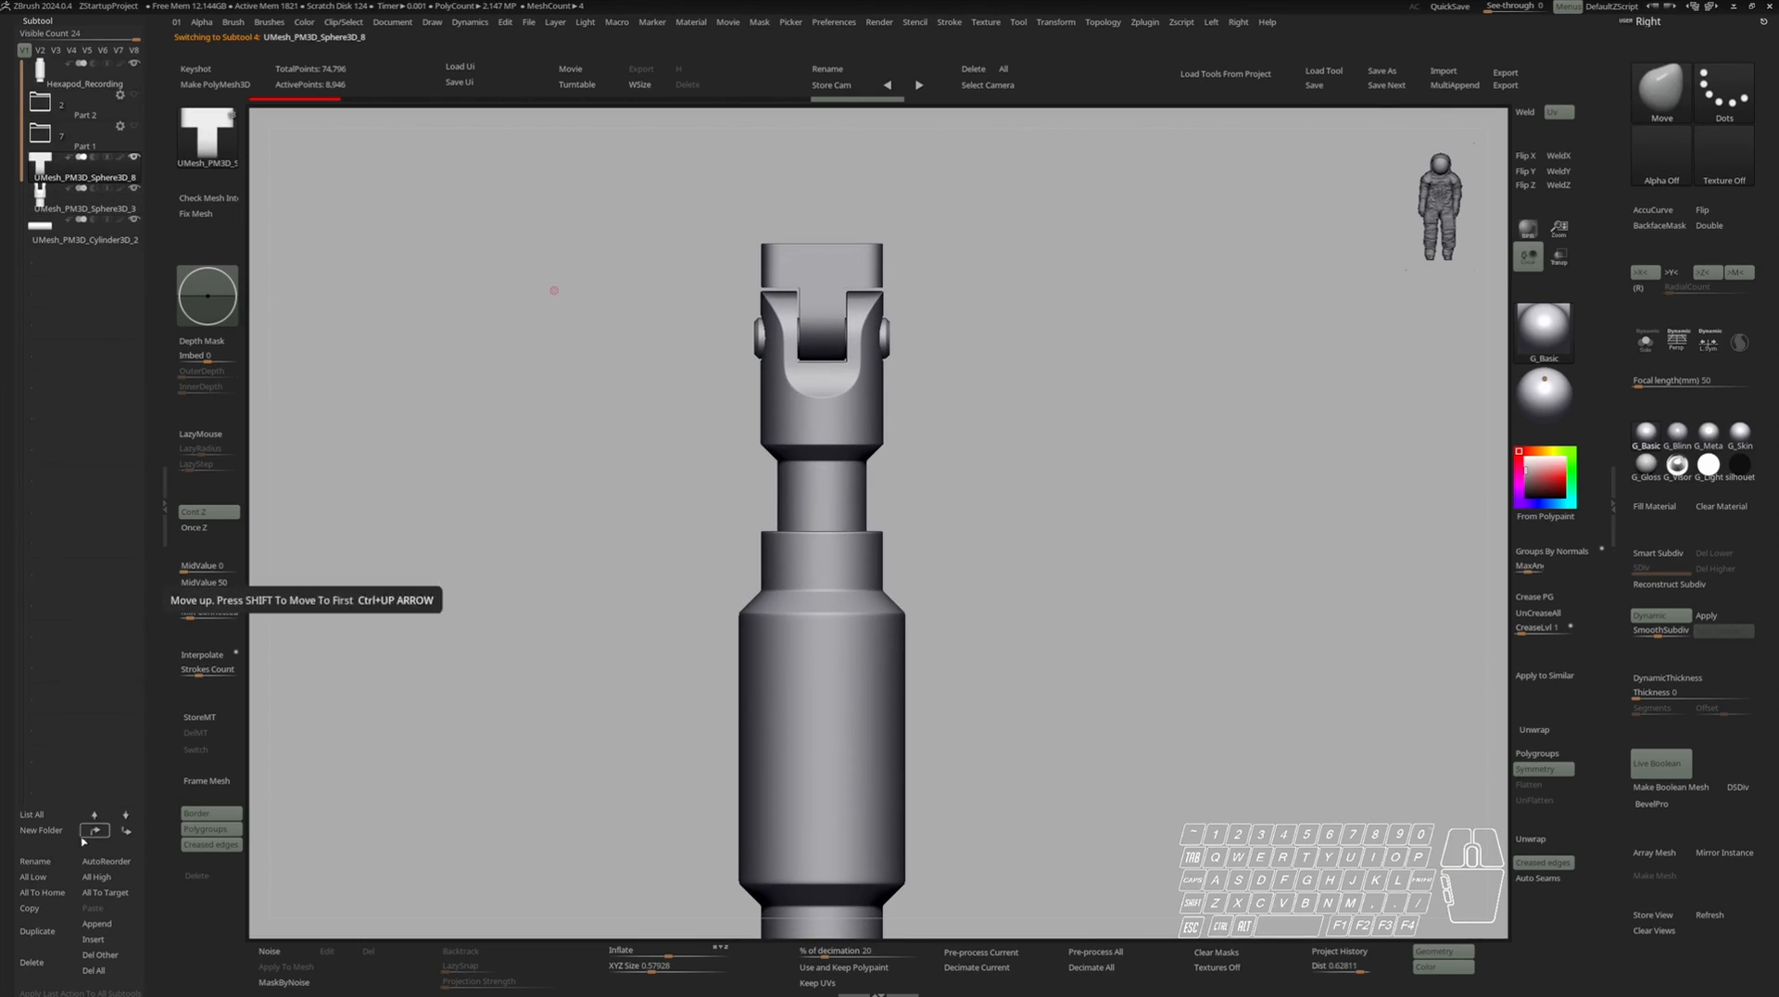
left_click(50, 831)
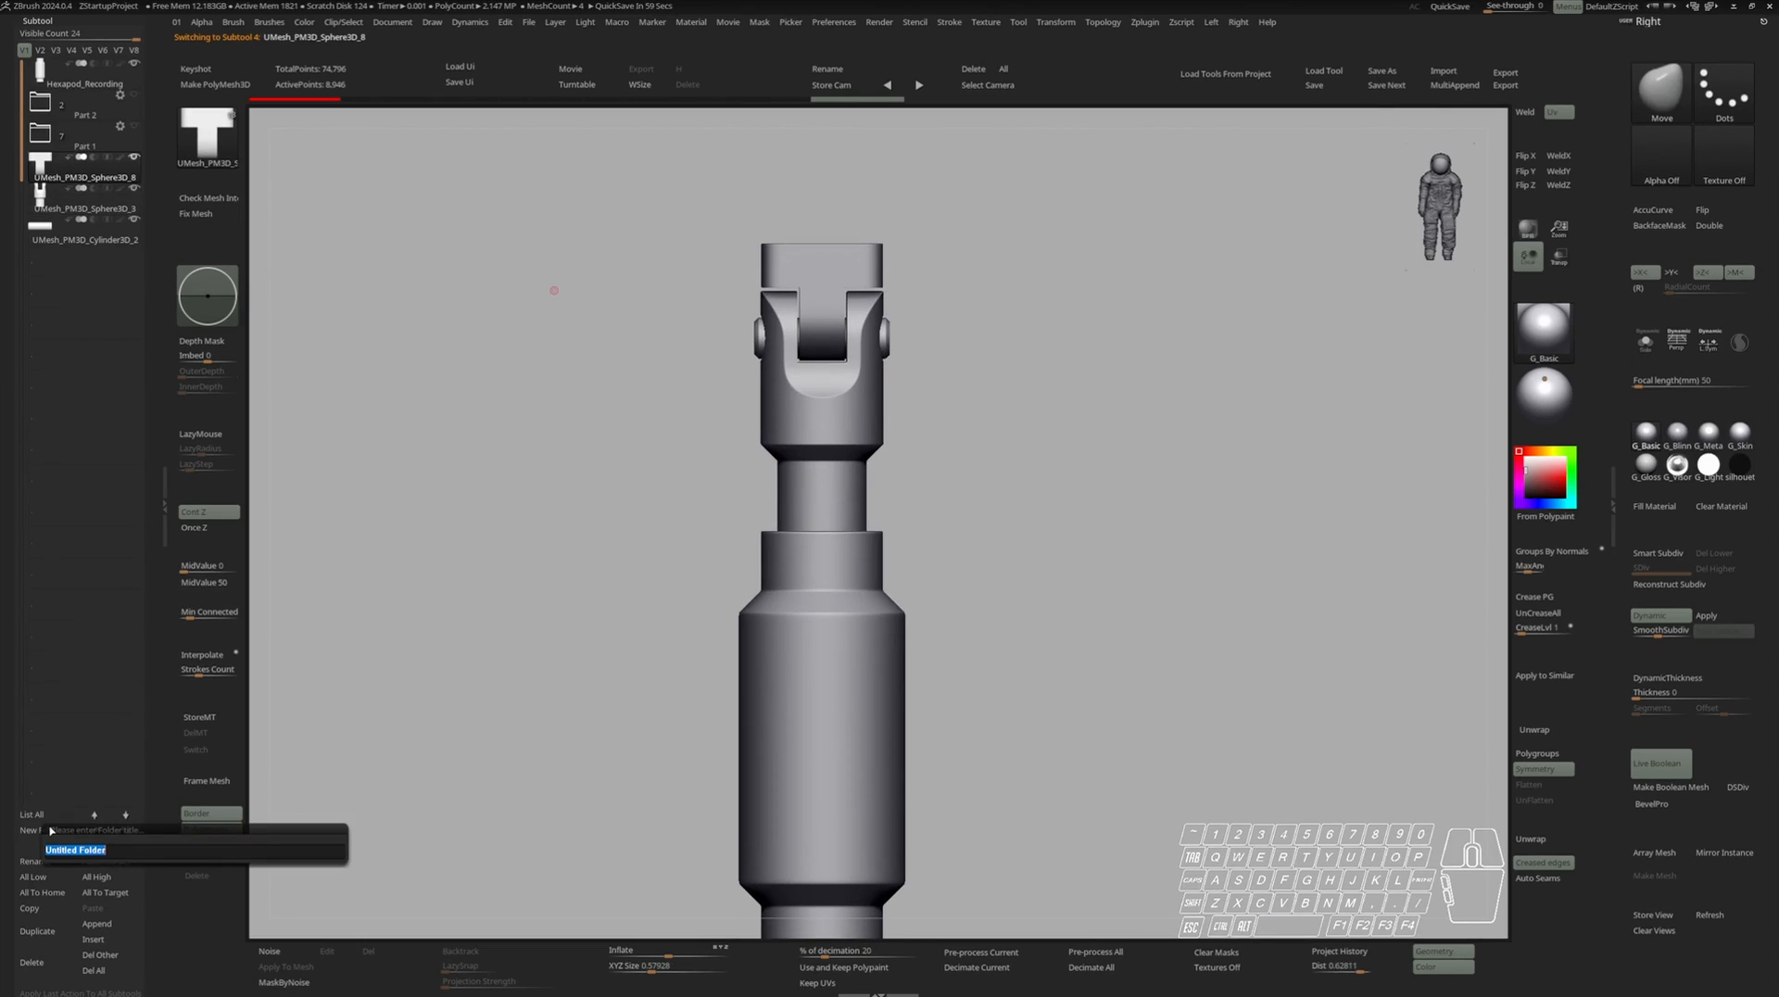
key("Return")
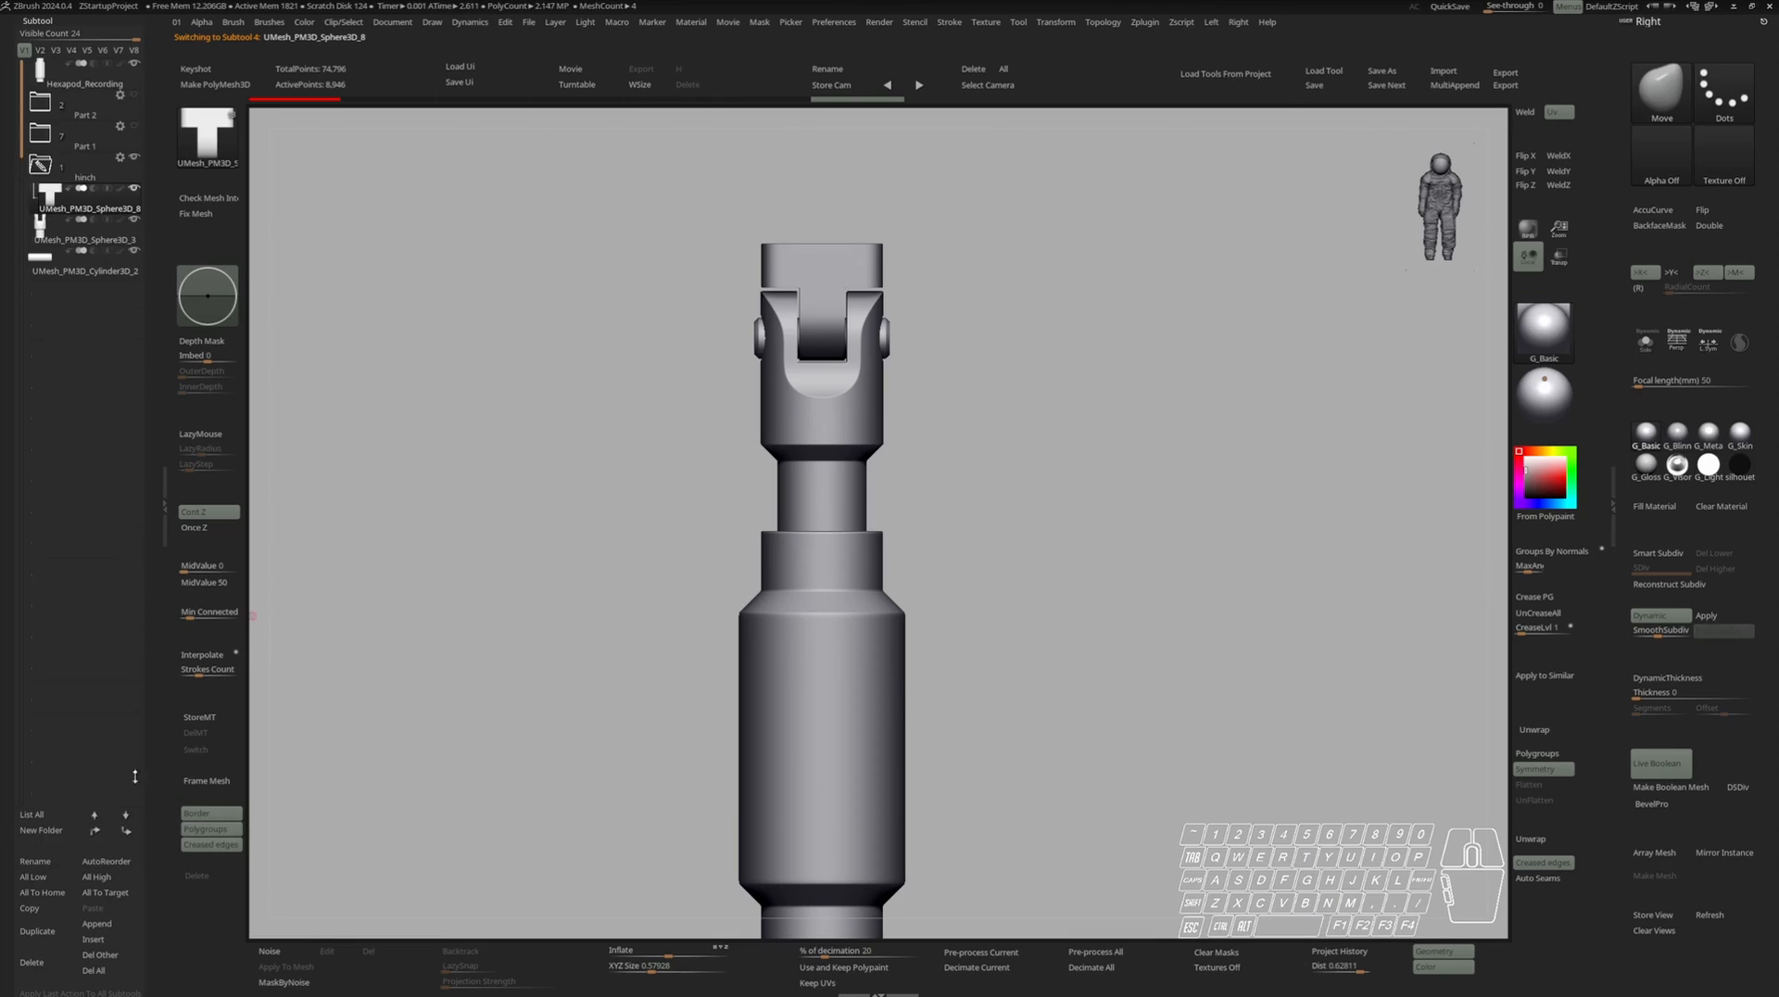
Move the fork and cross pin subtools into the new folder with the T-shaped block.
key("Down")
left_click(90, 837)
key("Down")
left_click(97, 837)
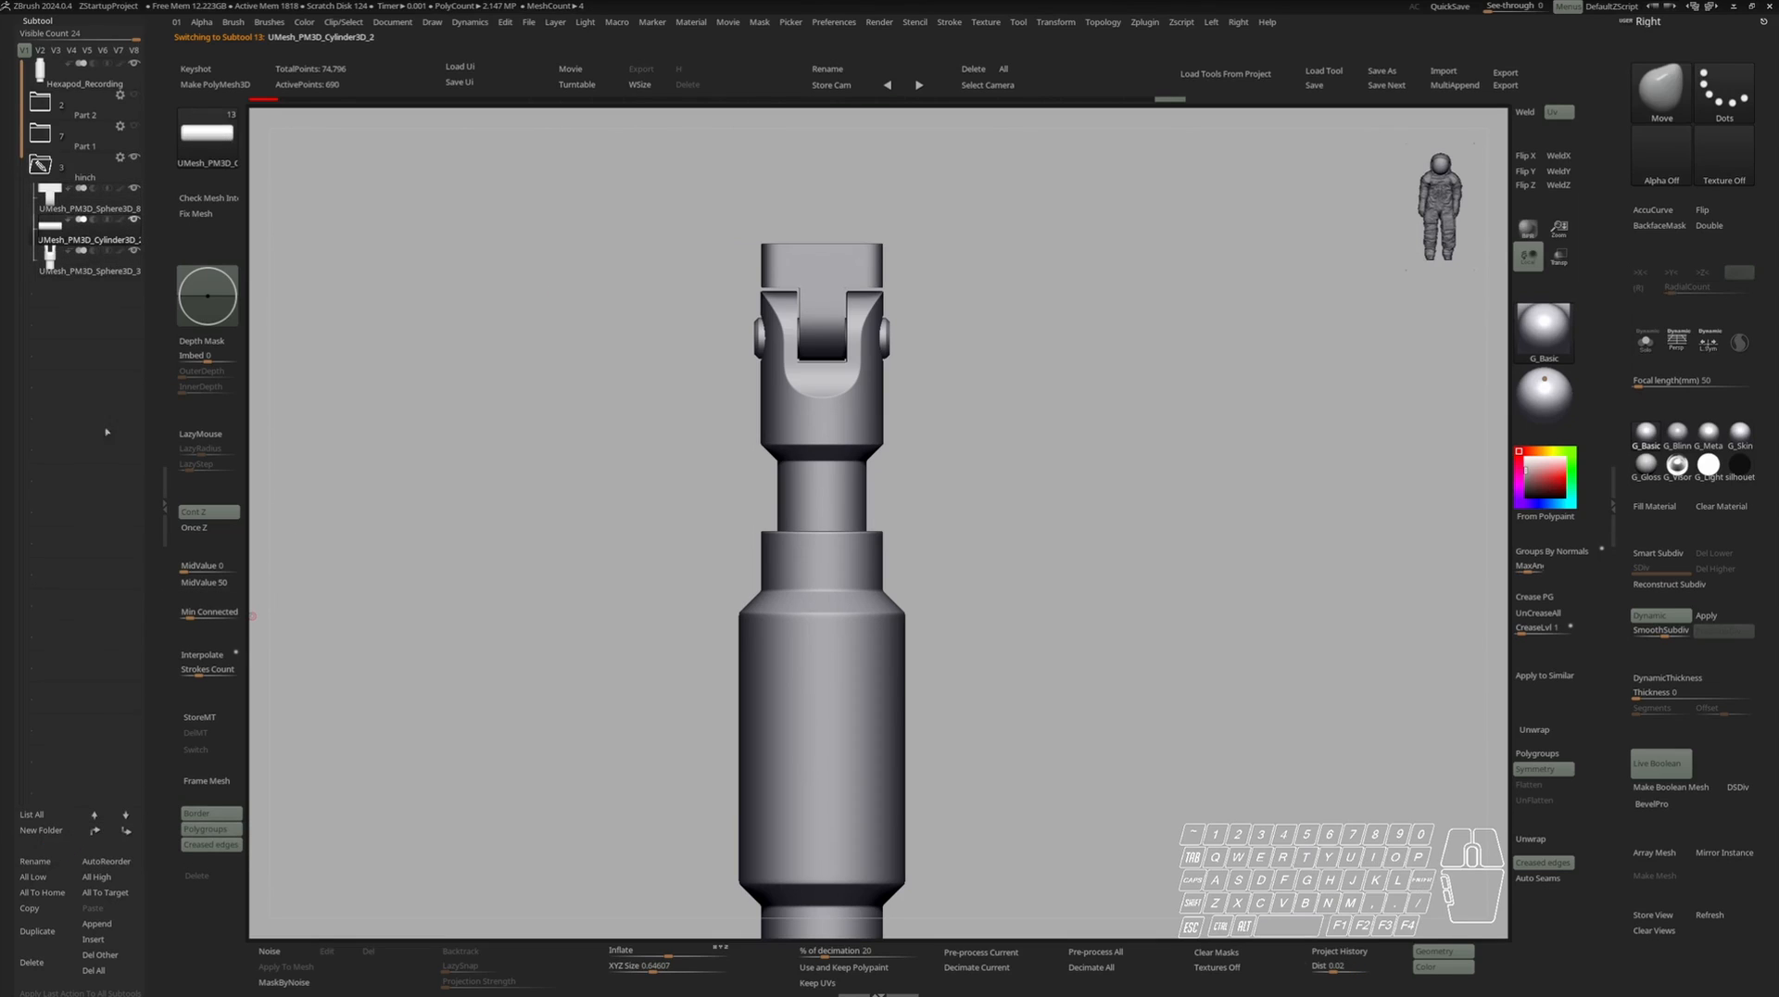
Merge the new folder's block, pin and fork into a single joint subtool.
left_click(38, 167)
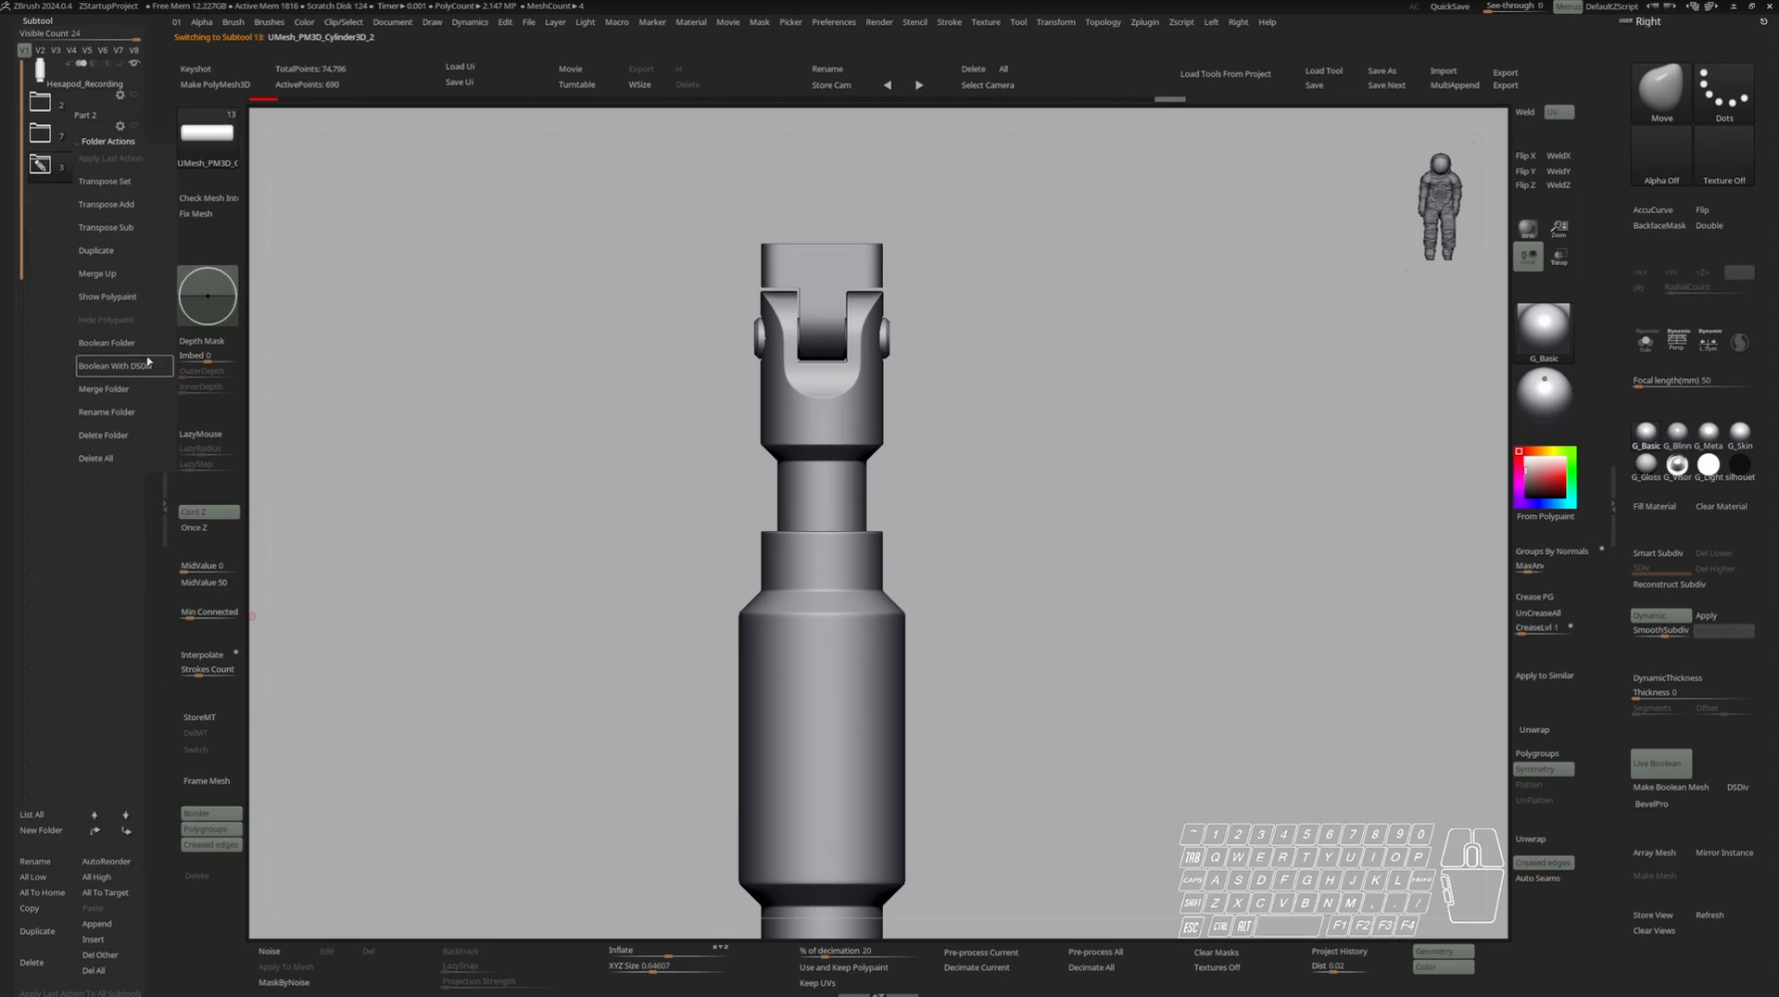
left_click(136, 388)
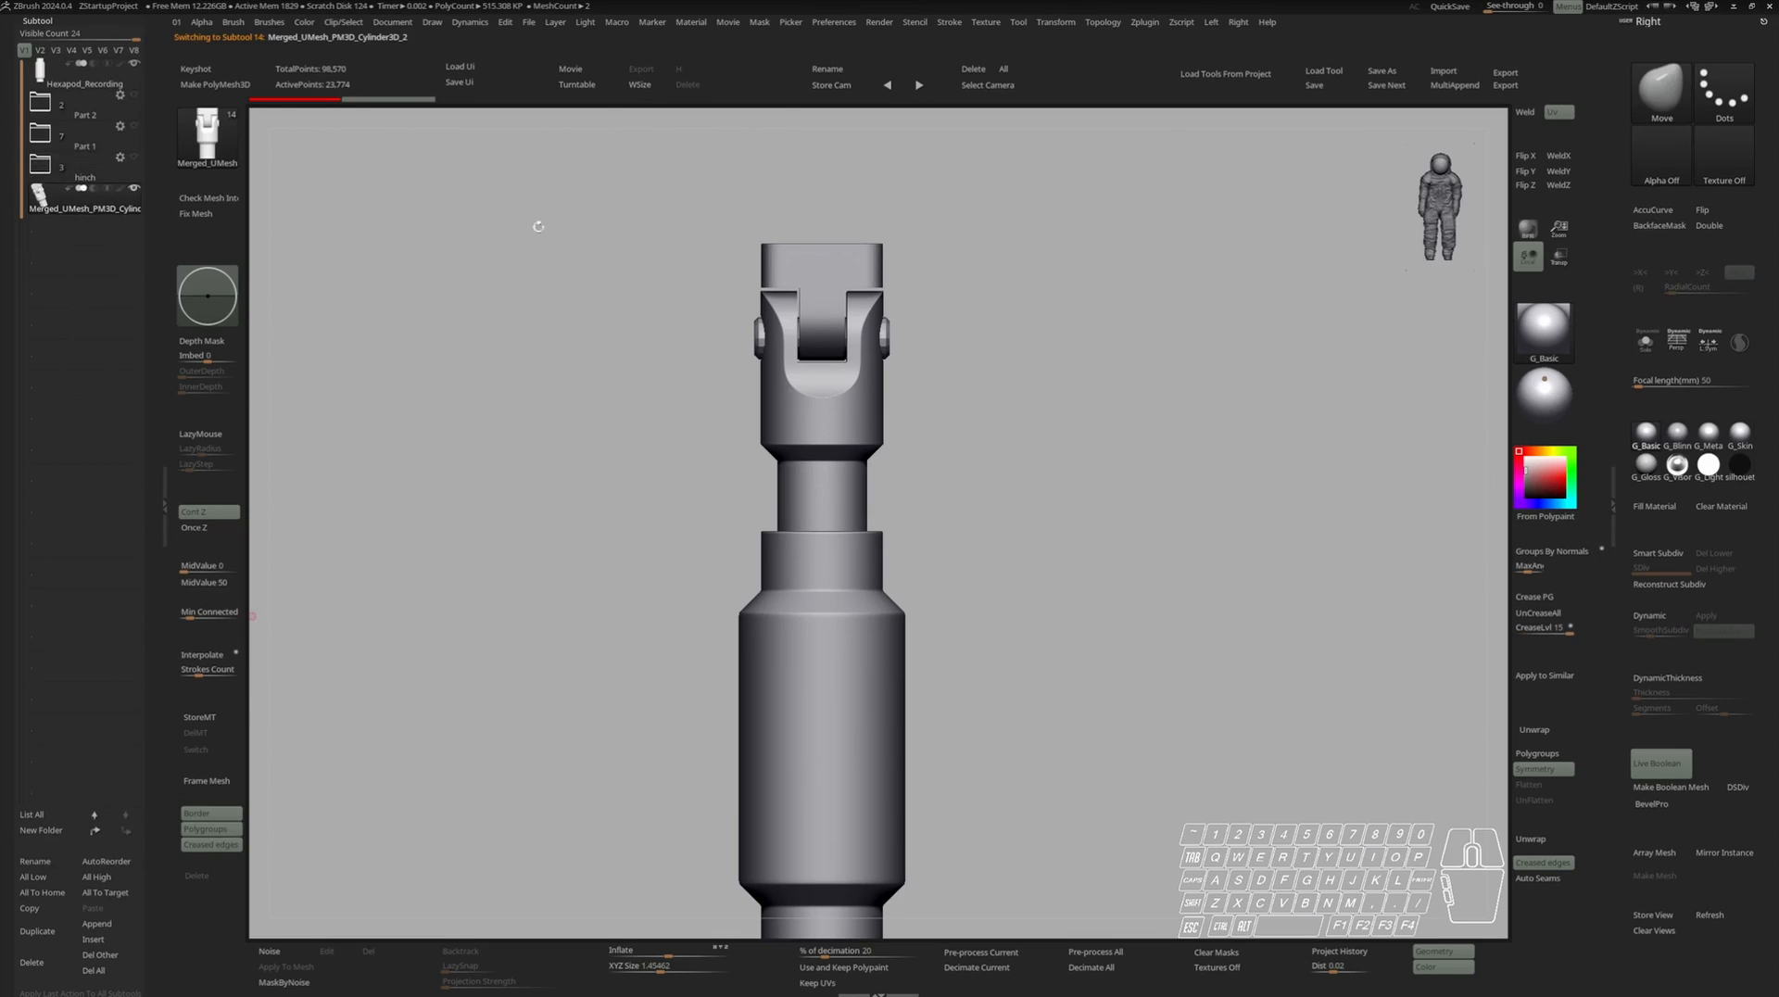
key("s")
mouse_move(939, 372)
right_mouse_down()
mouse_move(902, 361)
mouse_move(946, 370)
right_mouse_up()
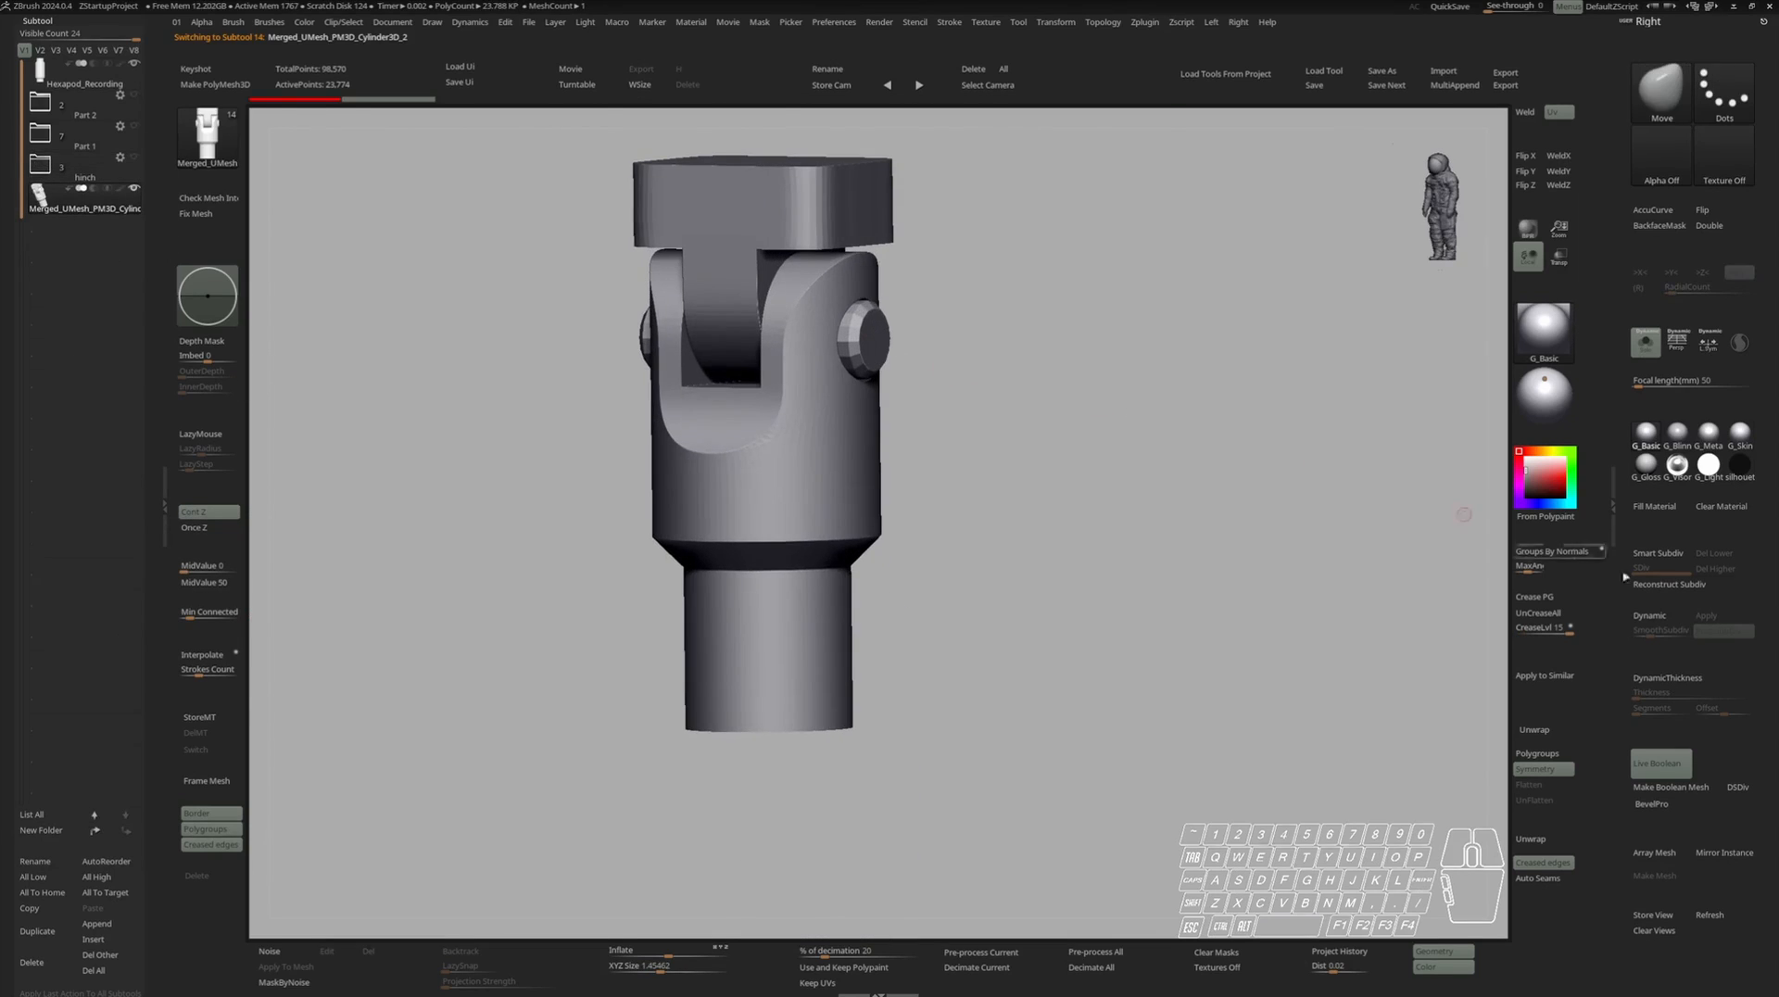
Turn on dynamic subdivision for the merged joint, set its crease level to 1 and adjust its smooth subdivision level.
left_click(1650, 618)
key("shift+f")
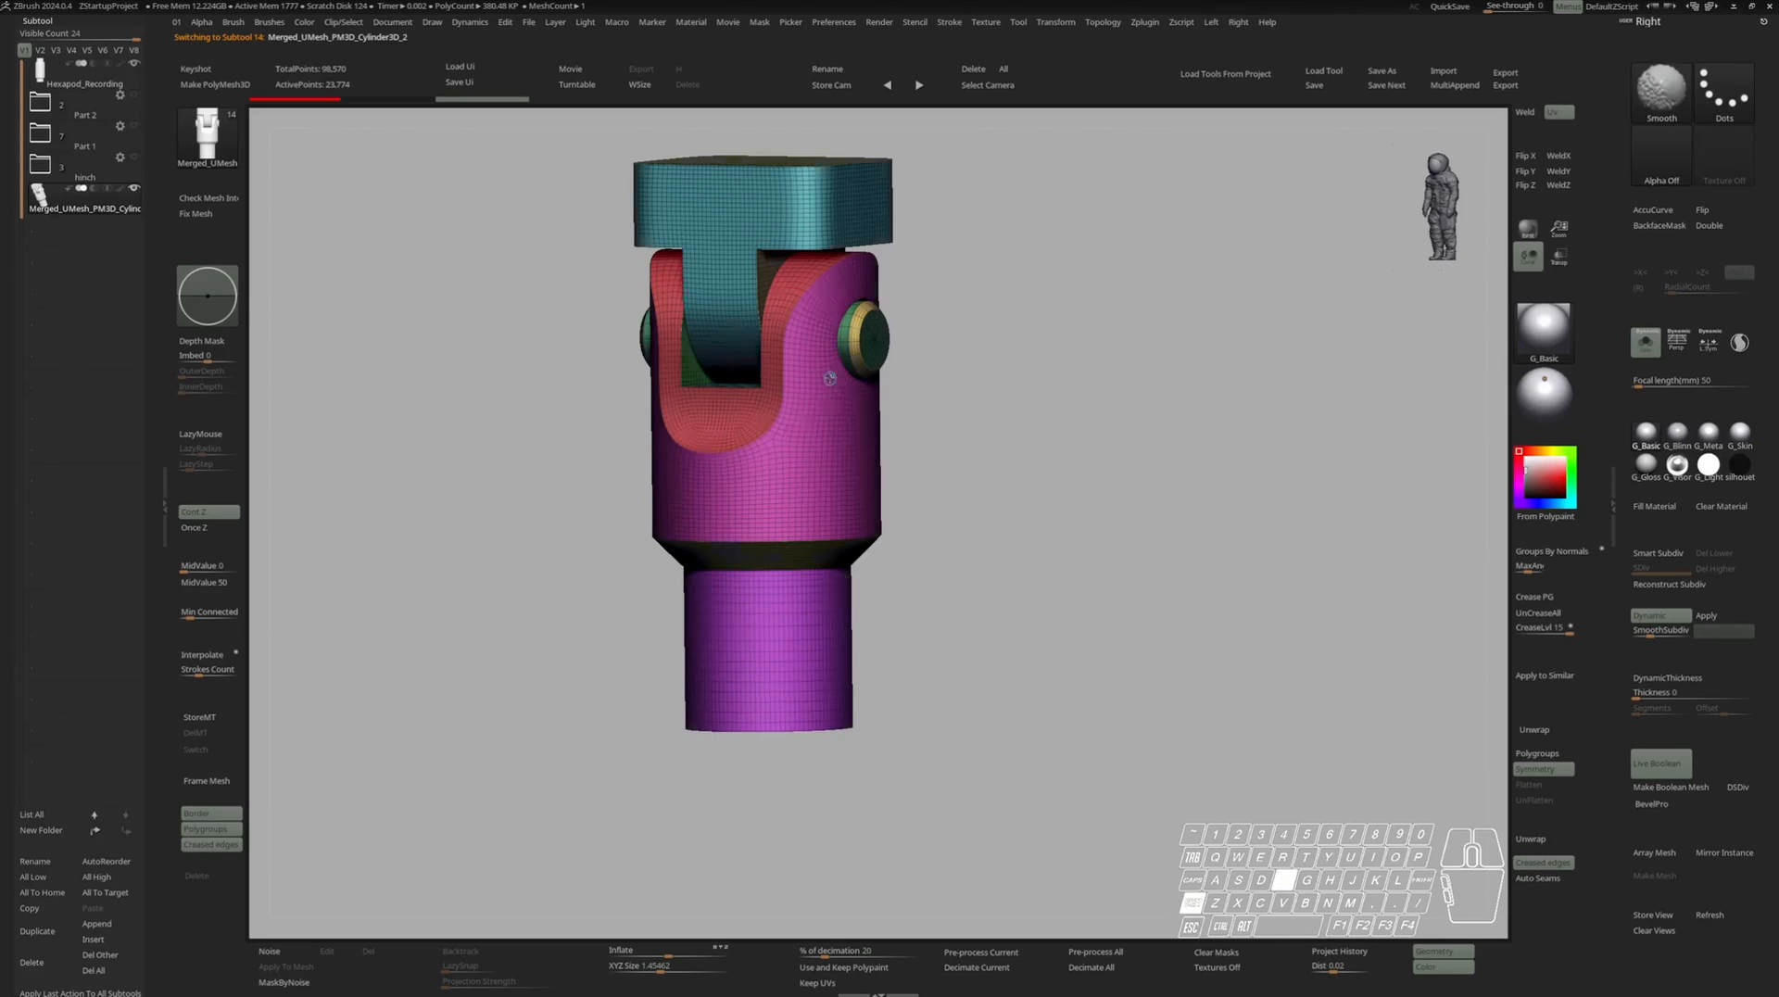
right_click_drag(830, 278, 916, 306, "alt")
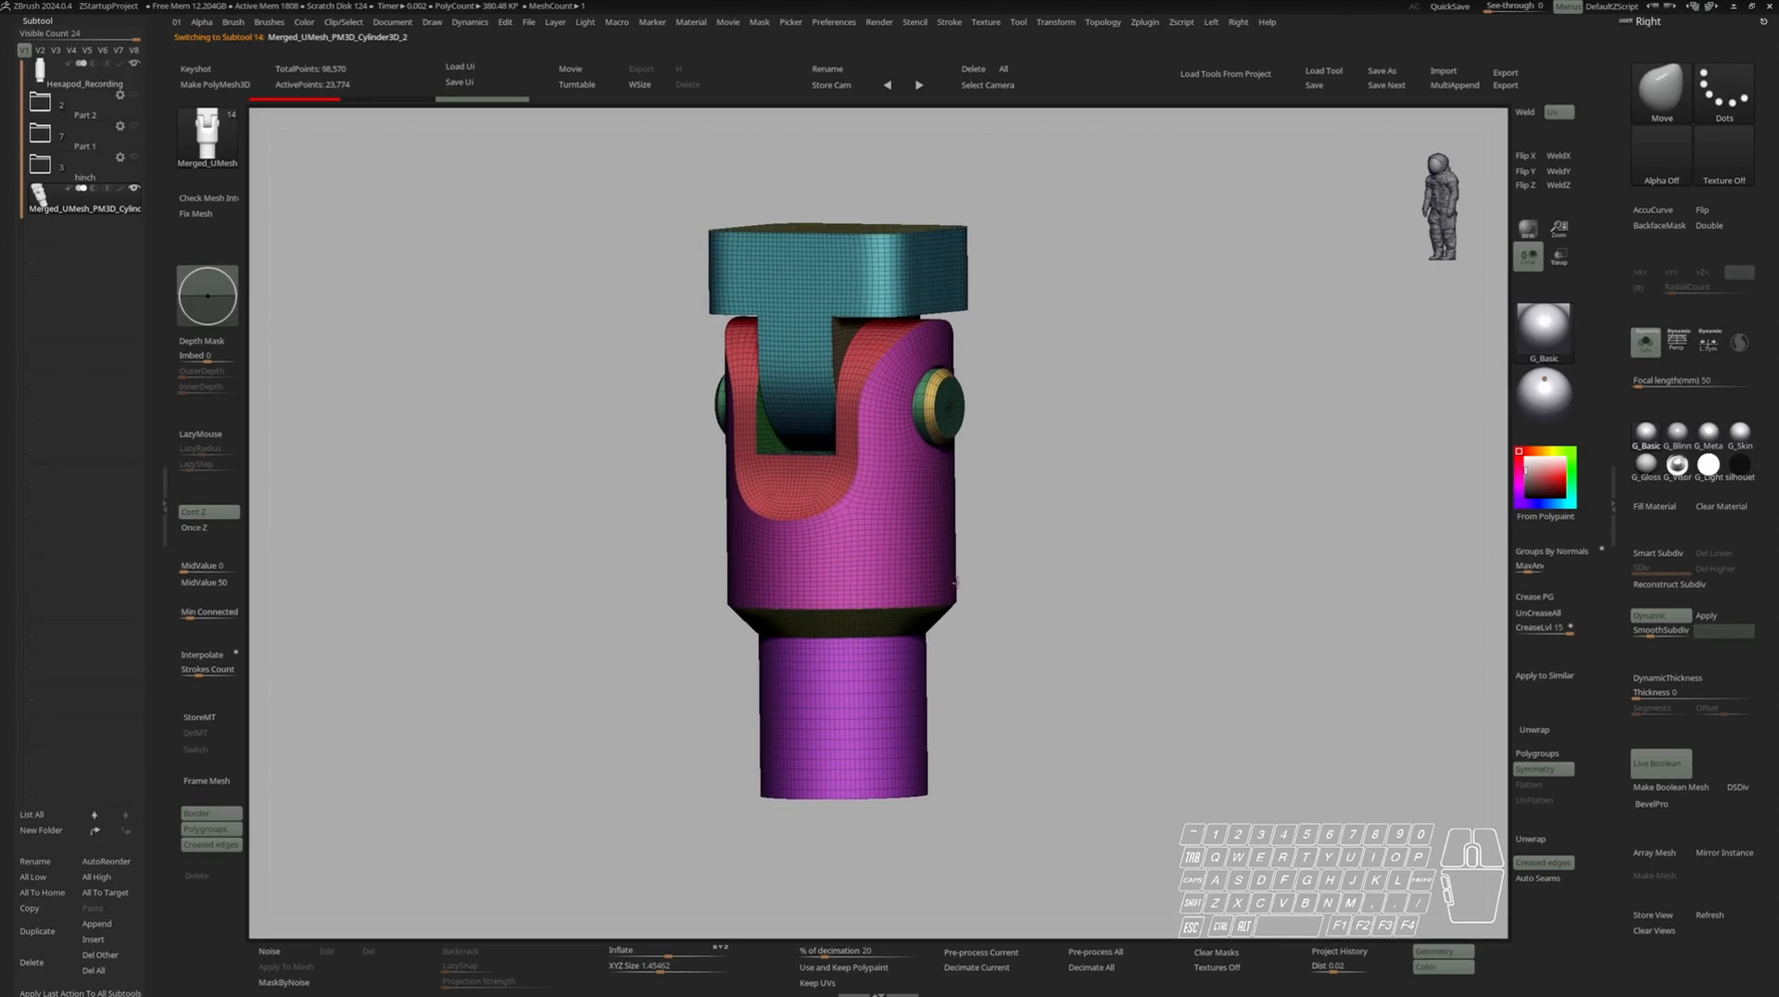
right_click_drag(956, 582, 970, 485)
key("shift+f")
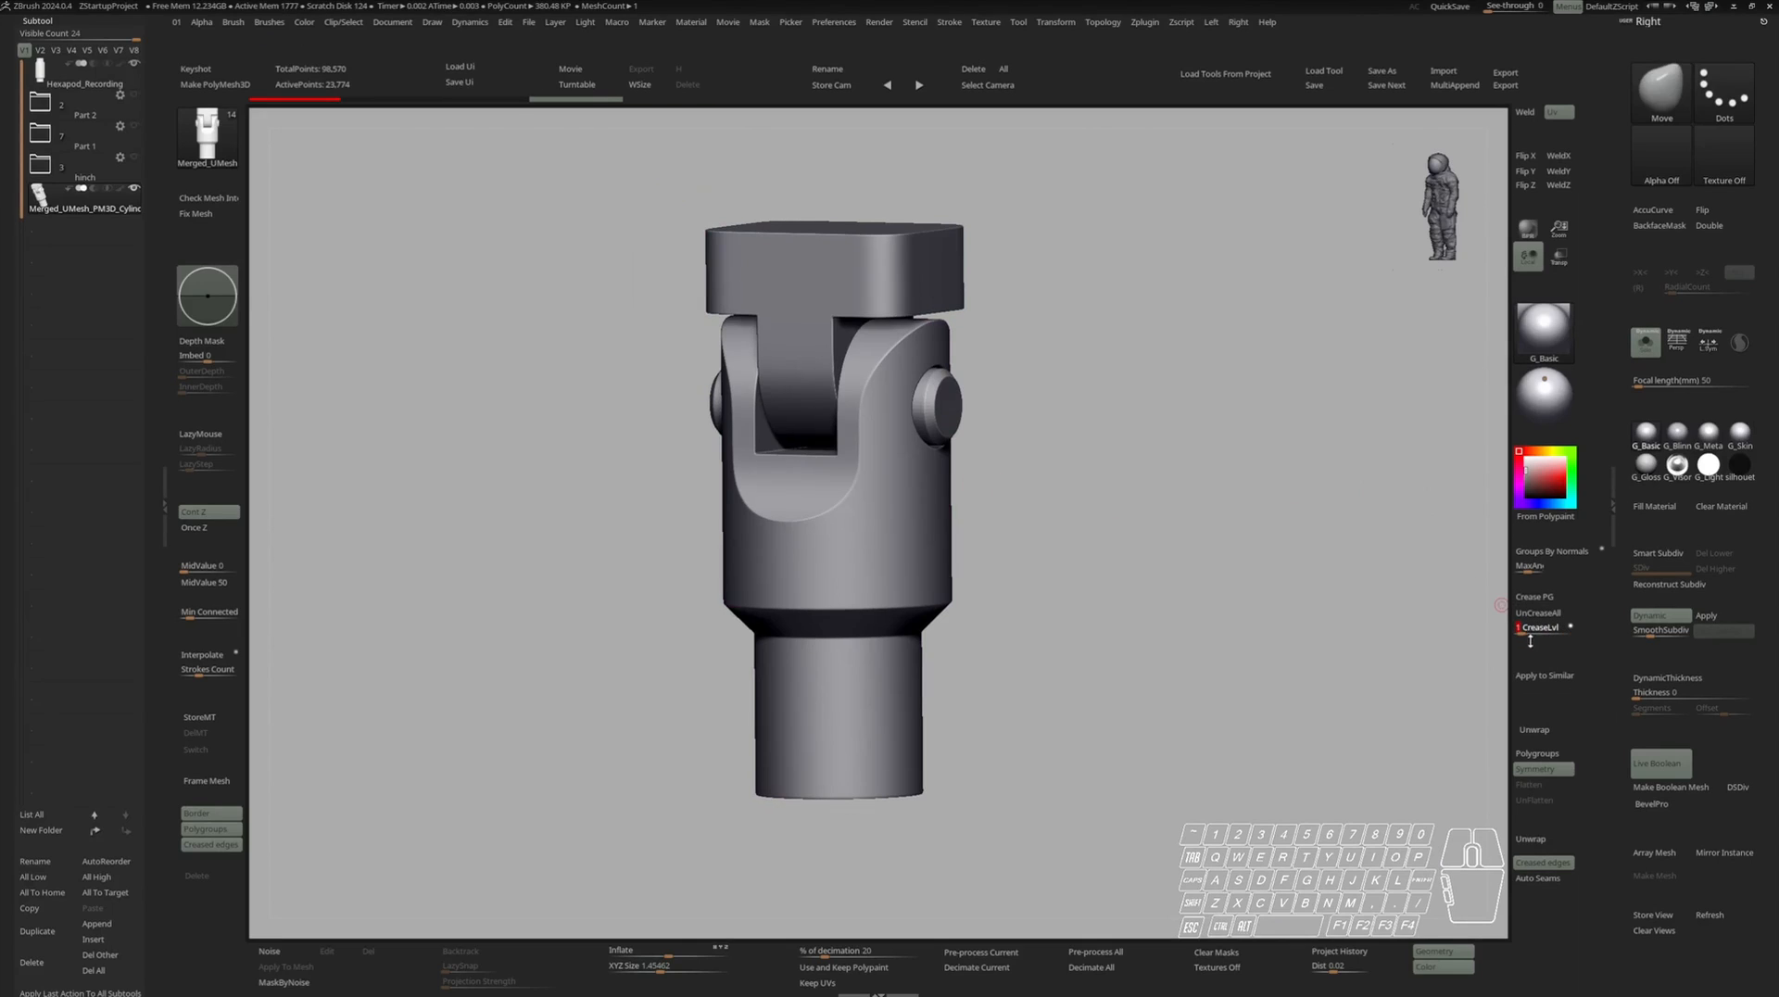
left_click(1665, 636)
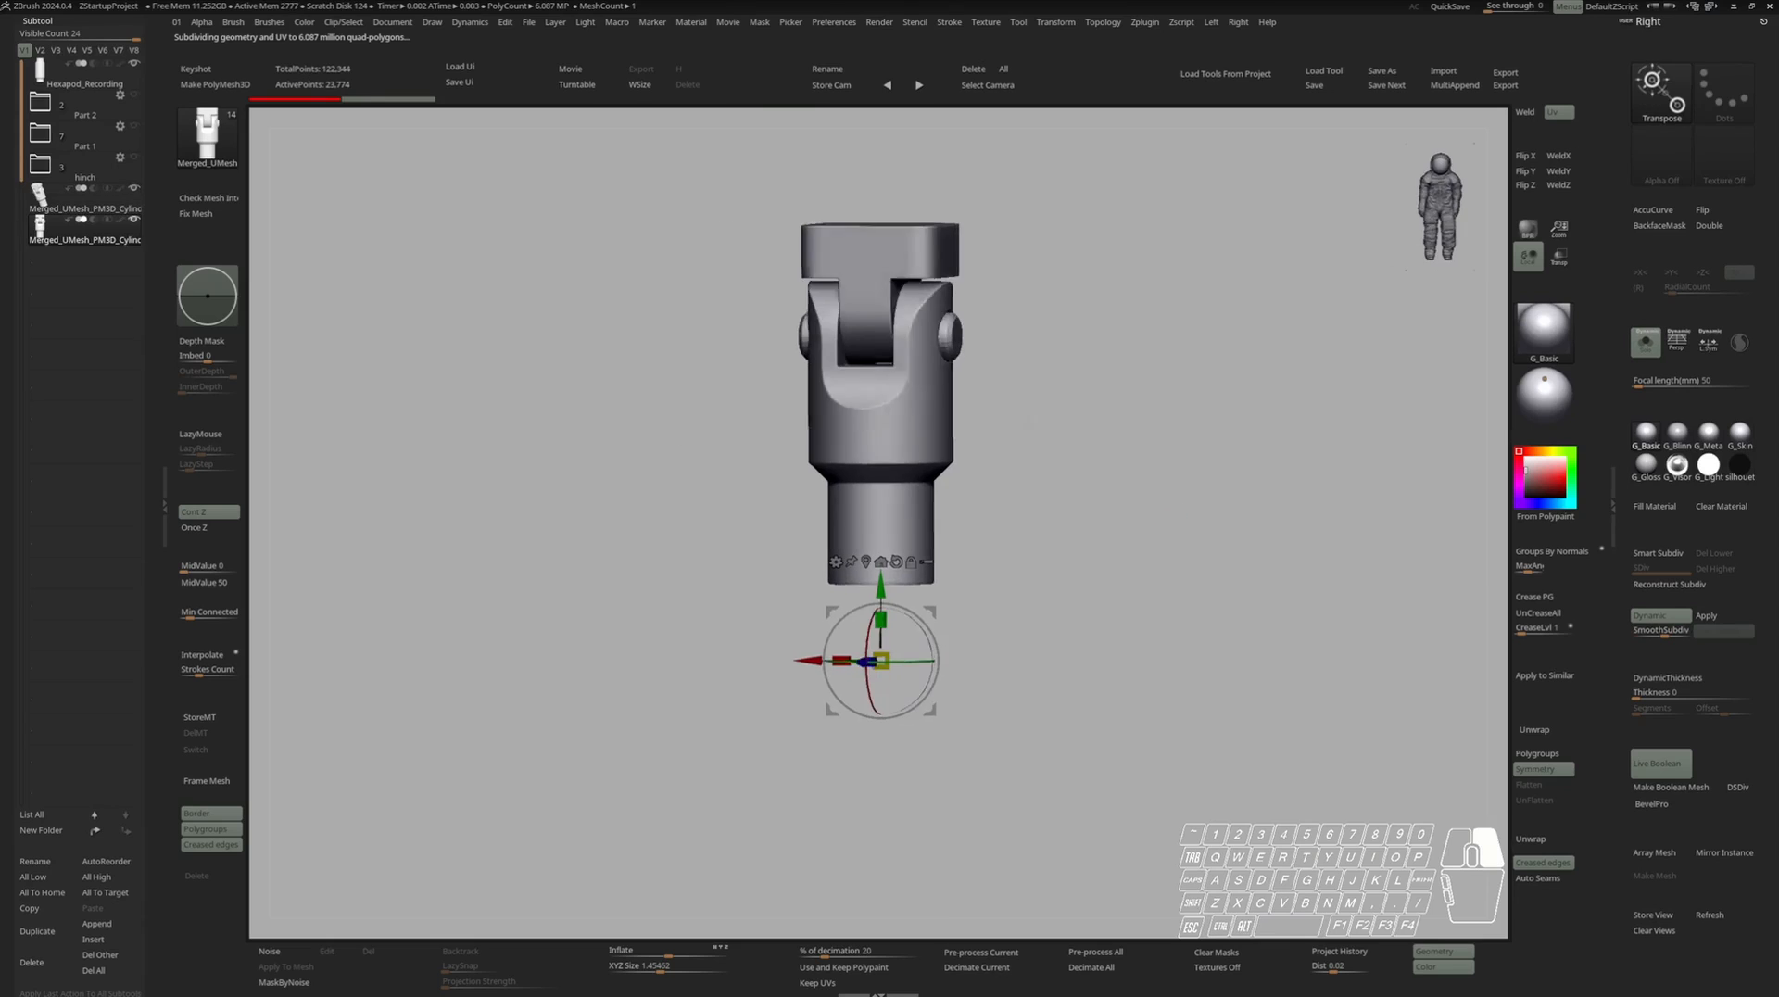
Rotate the duplicated joint 180 degrees about the body's centre so it sits on the body's lower end.
right_click_drag(1031, 422, 1003, 432)
key("shift+alt+s")
left_click_drag(909, 495, 879, 606, "shift")
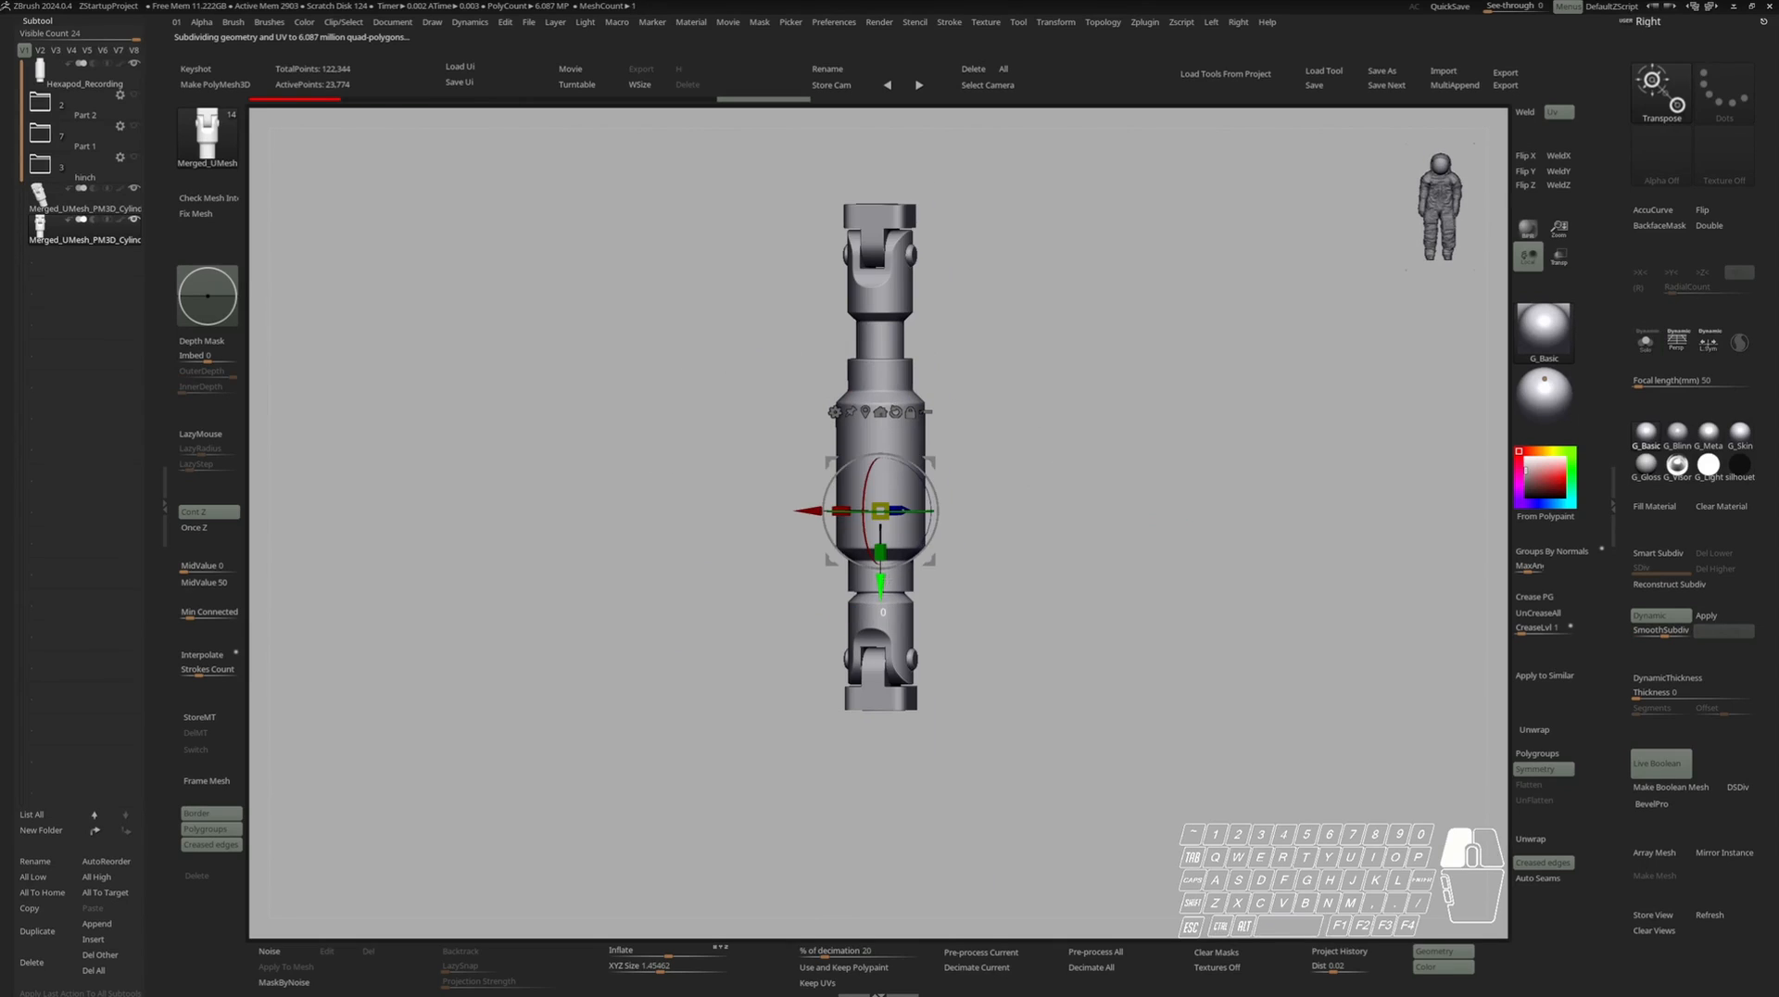
left_click_drag(880, 584, 880, 580)
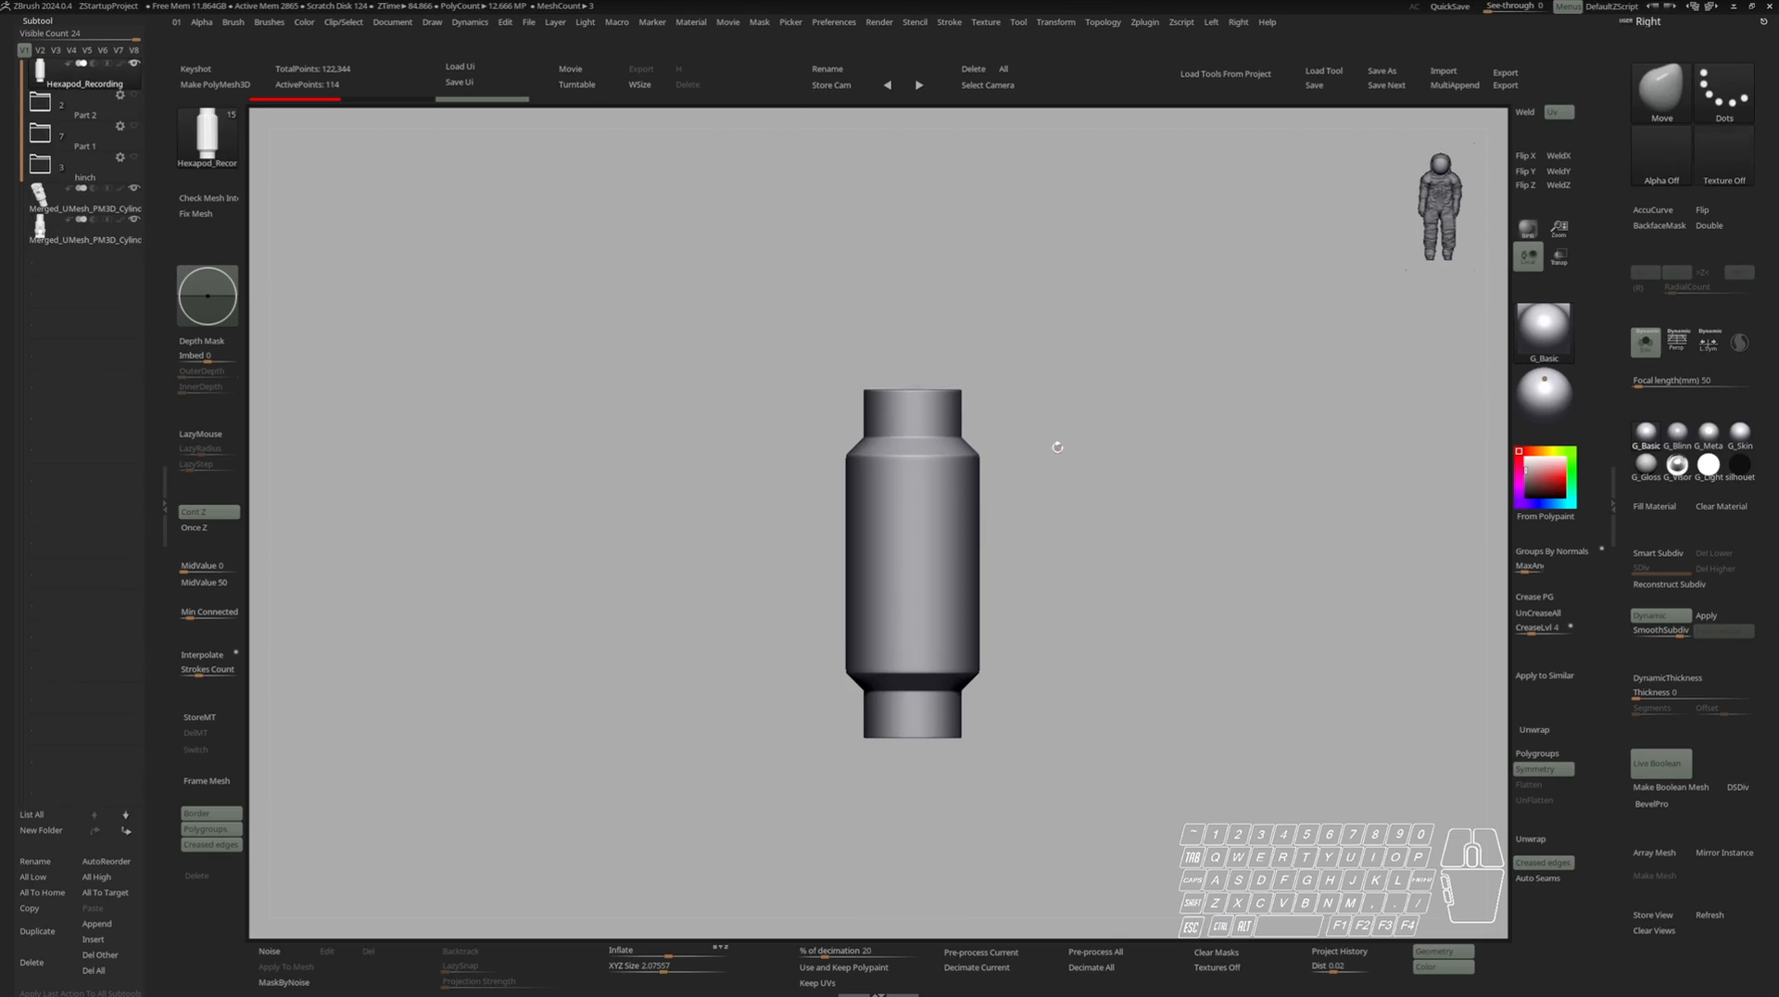
Move the central cylindrical body's subtool to the end of the subtool list.
right_click_drag(1058, 448, 921, 434)
key("shift+f")
key("shift+f")
key("shift+f")
key("shift+f")
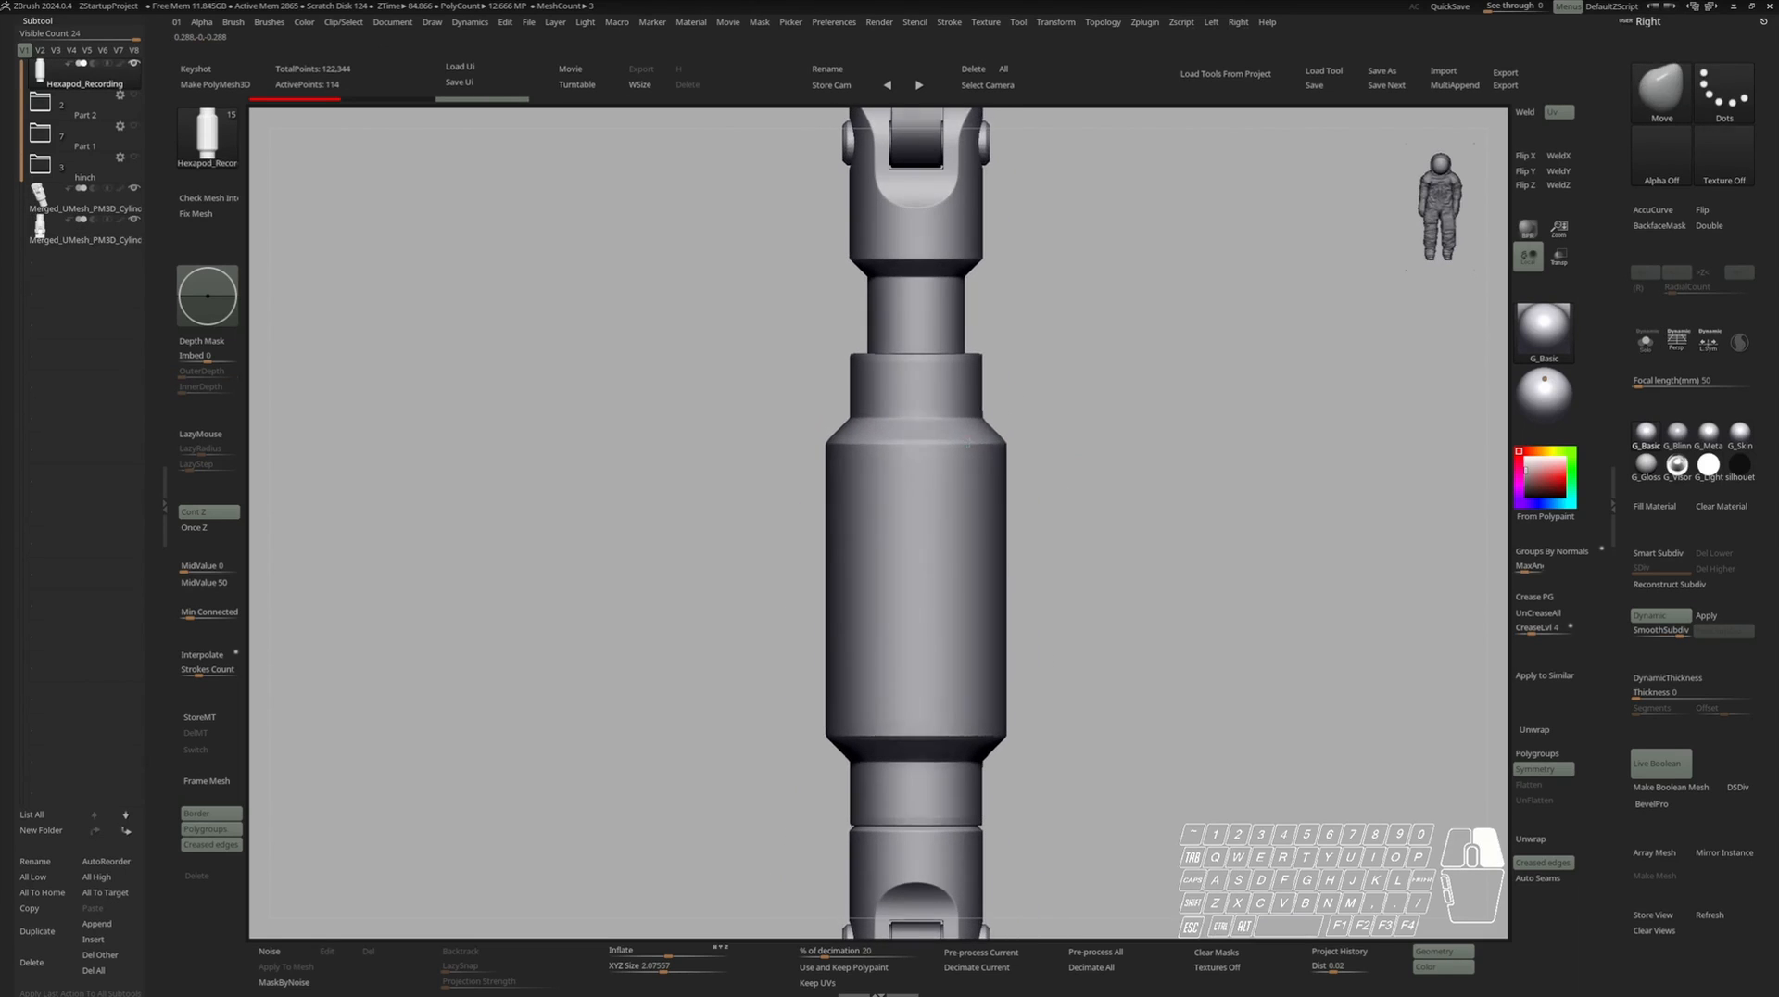
left_click(130, 828, "shift")
right_click_drag(1021, 531, 1017, 545)
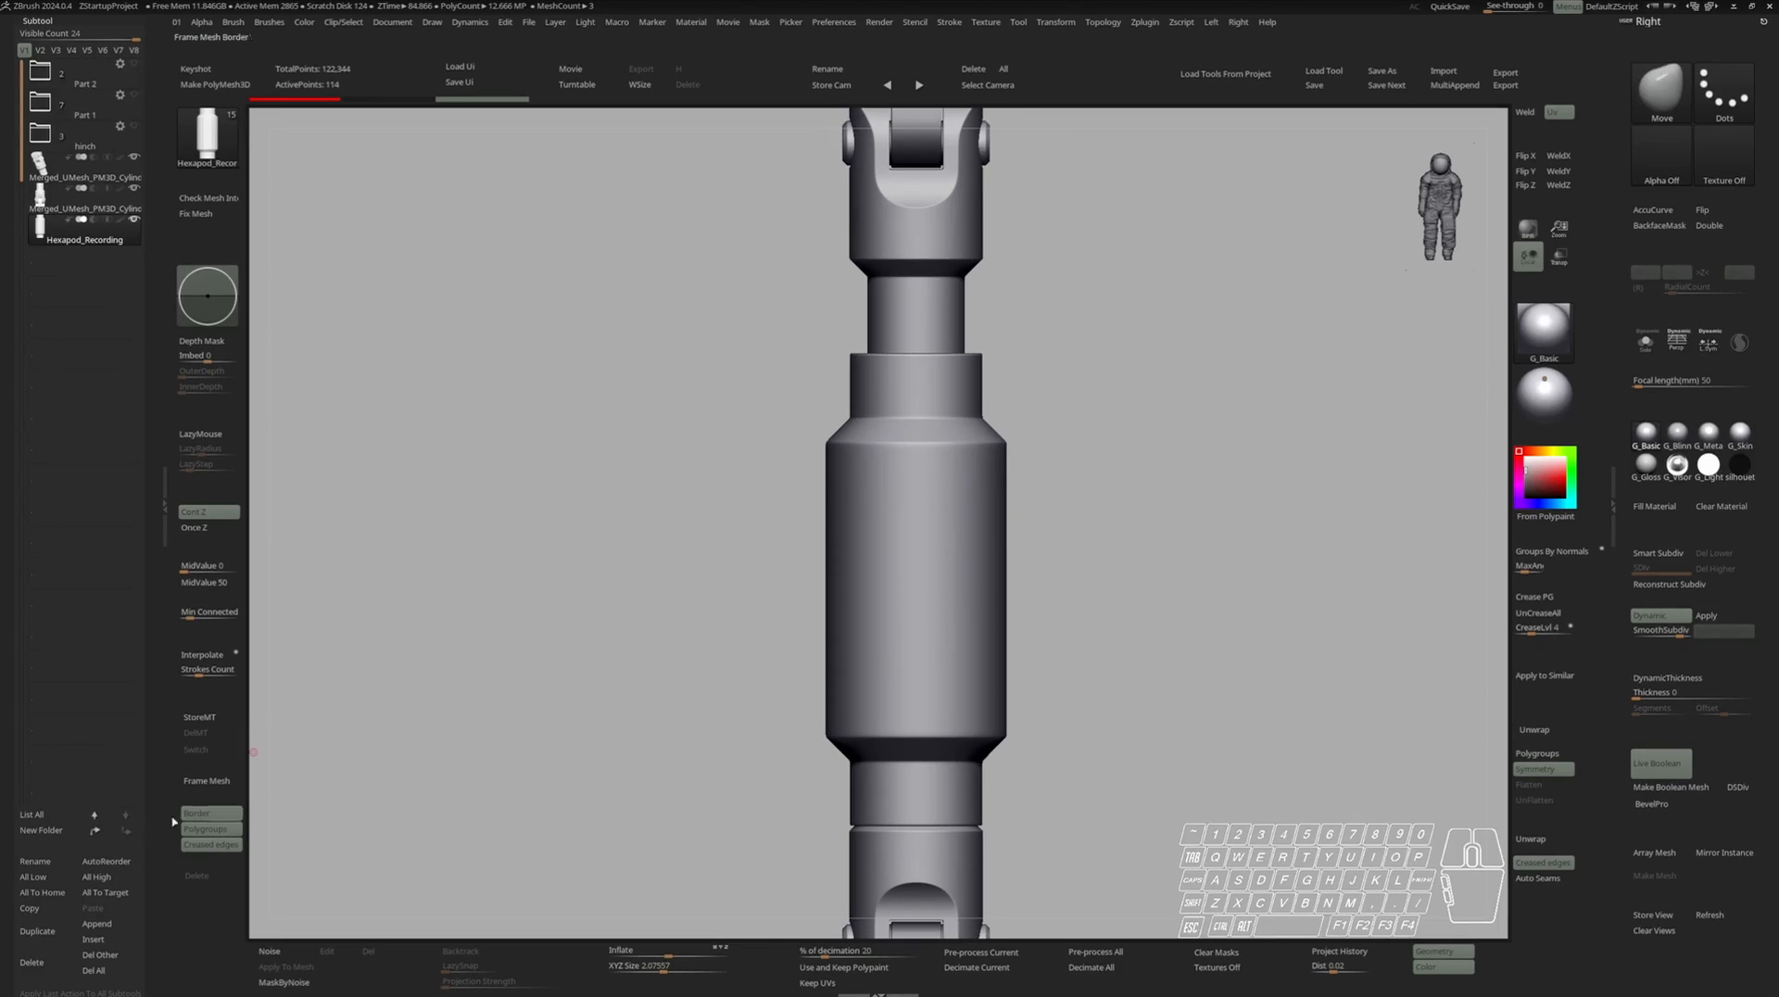
Append a sphere subtool and replace its mesh with the extended cylinder primitive.
left_click(106, 923)
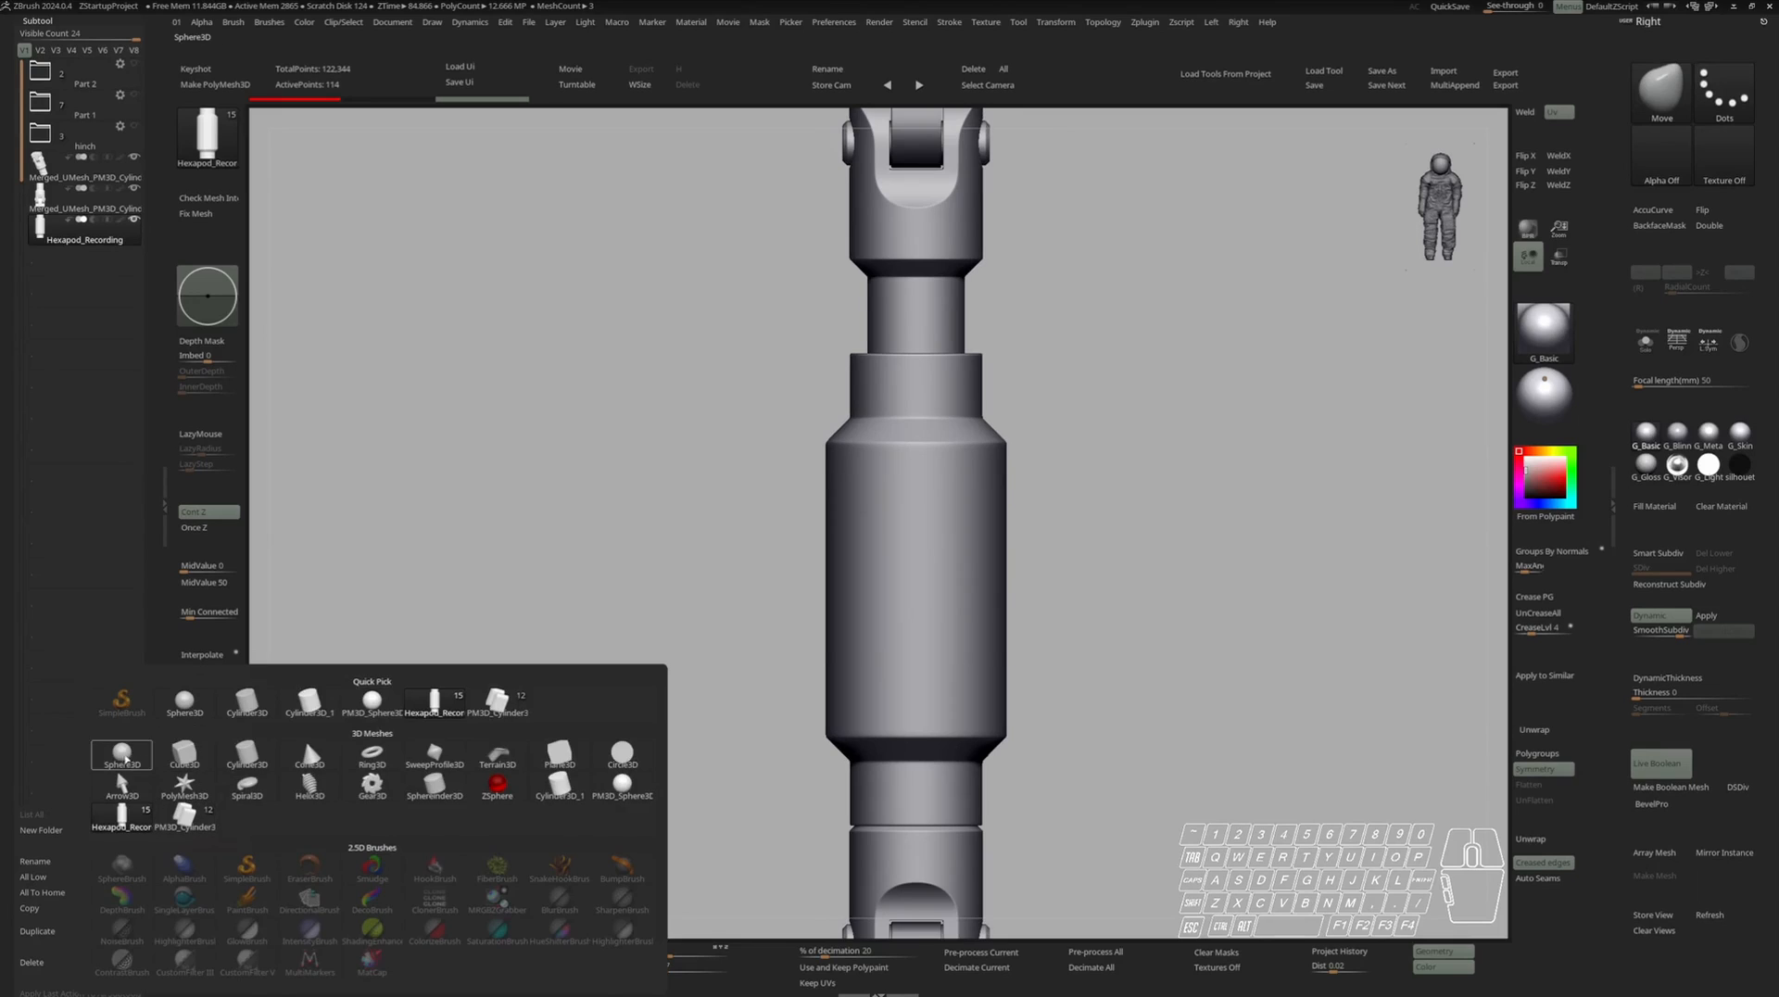
left_click(121, 756)
left_click(41, 268)
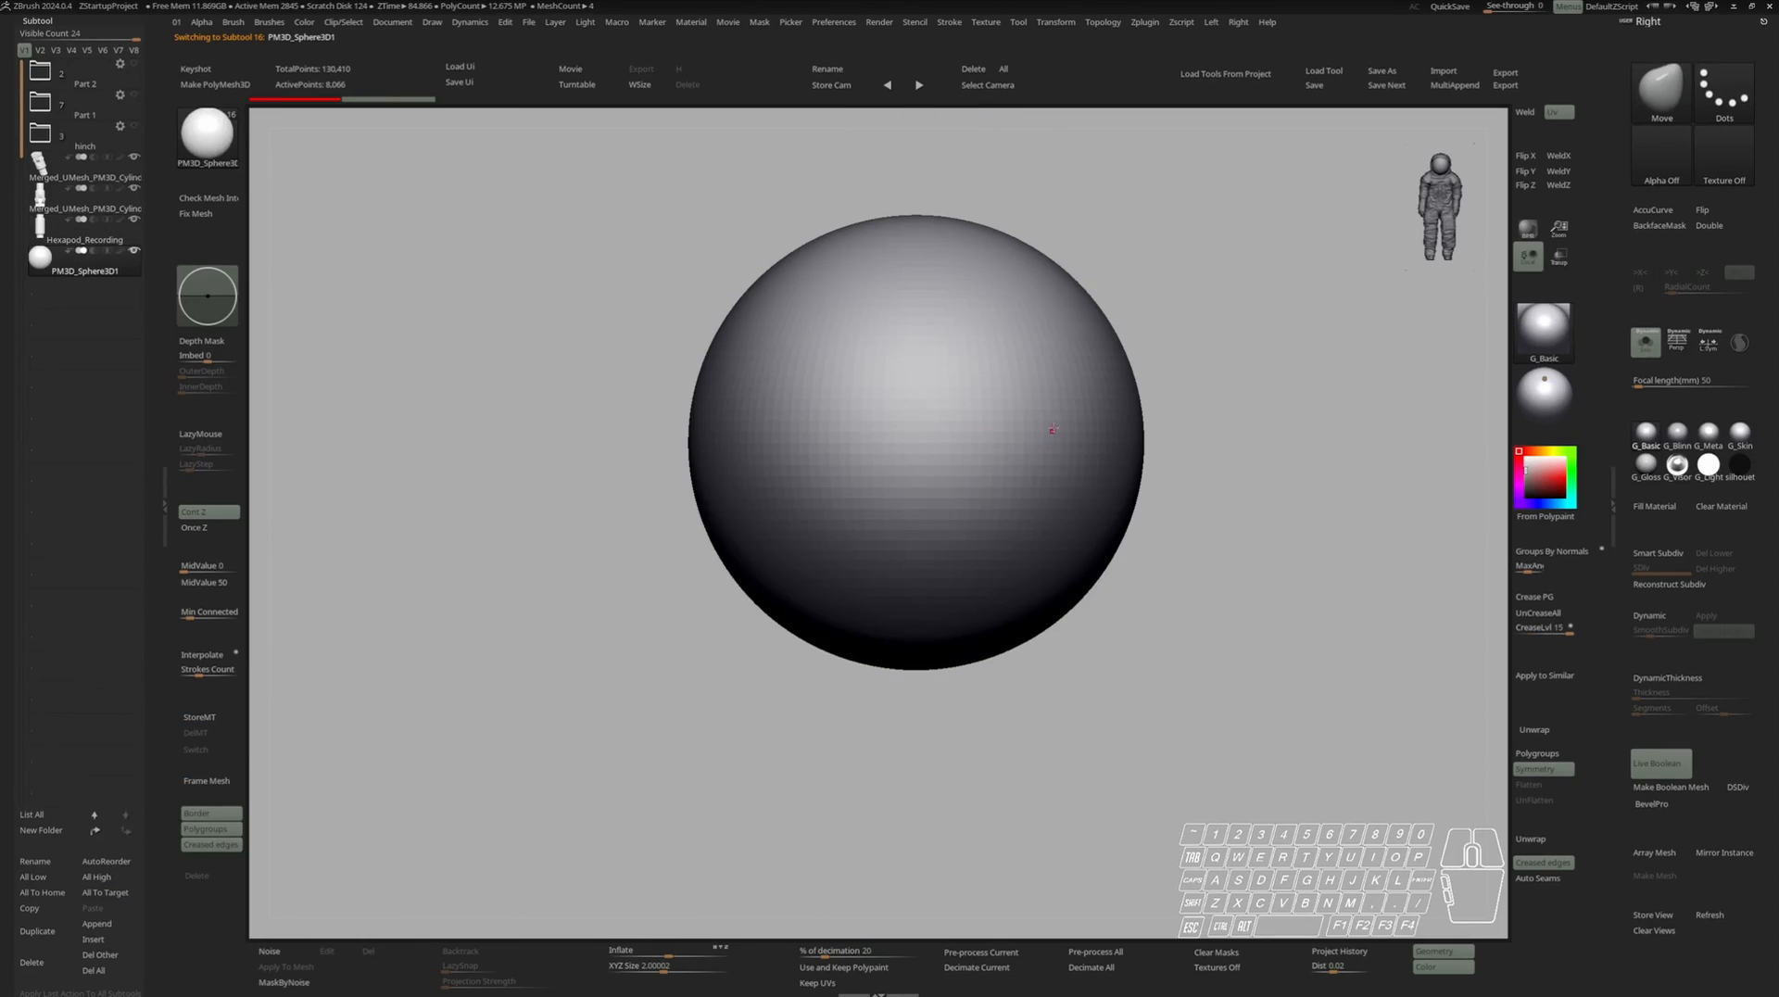
key("w")
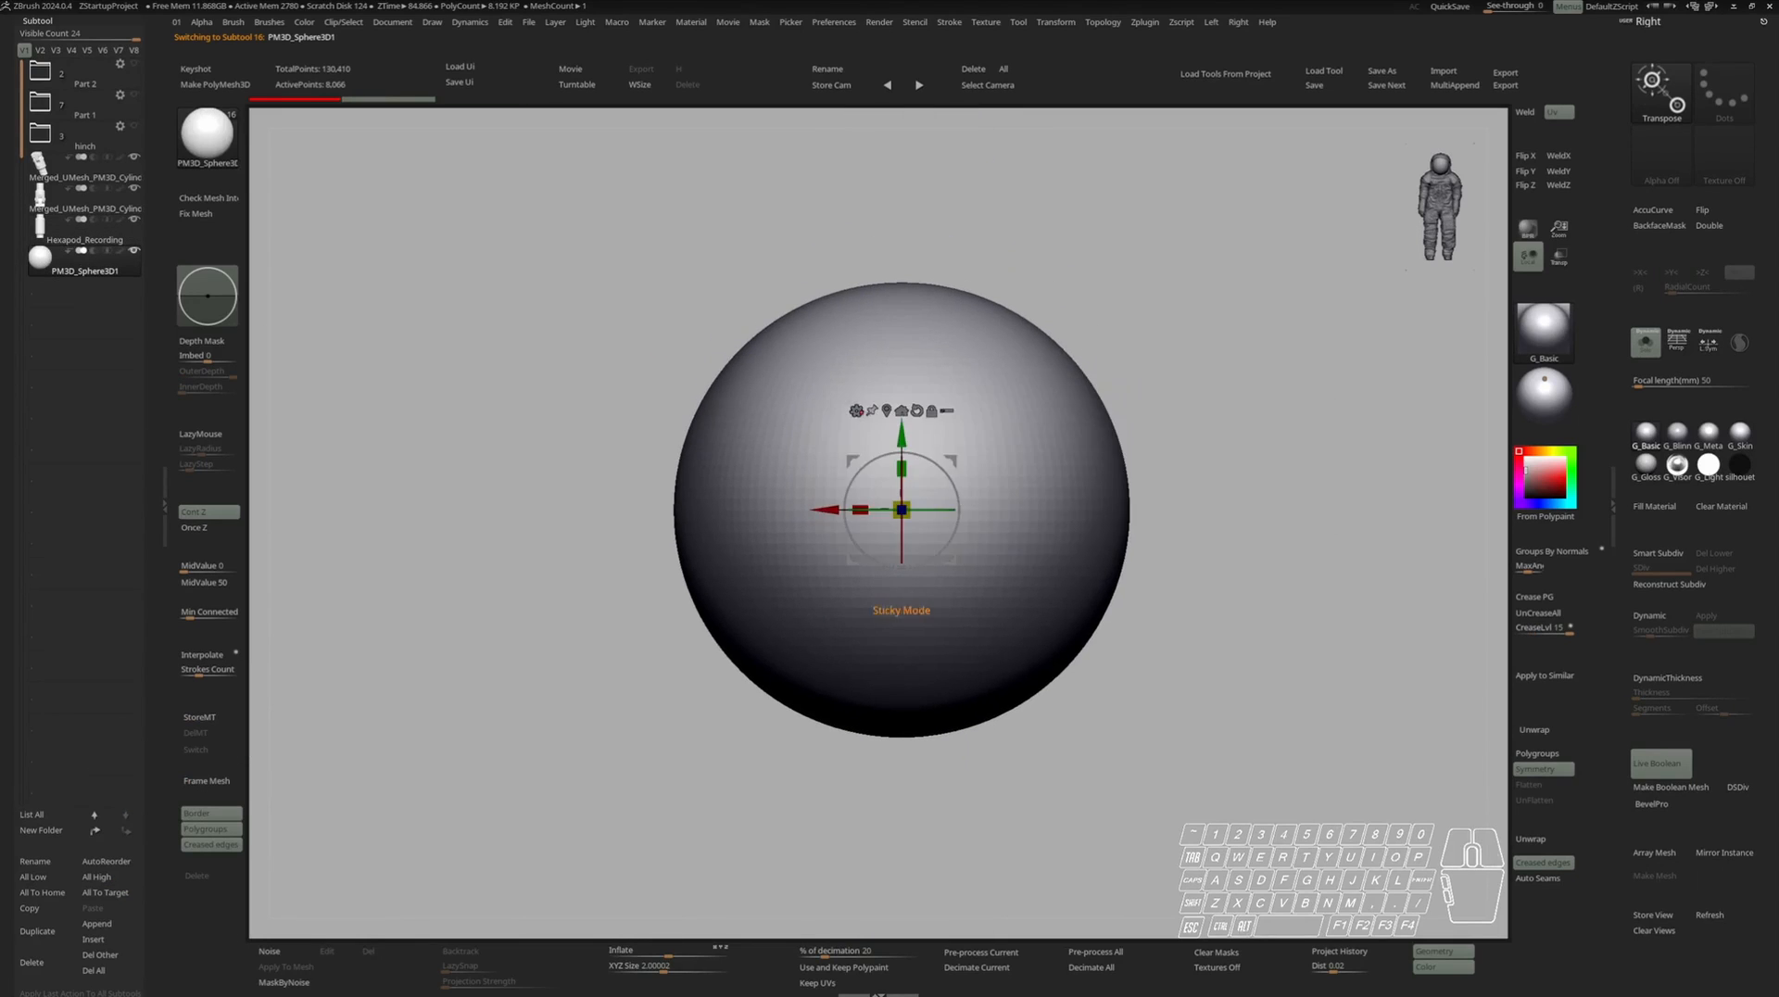
key("b")
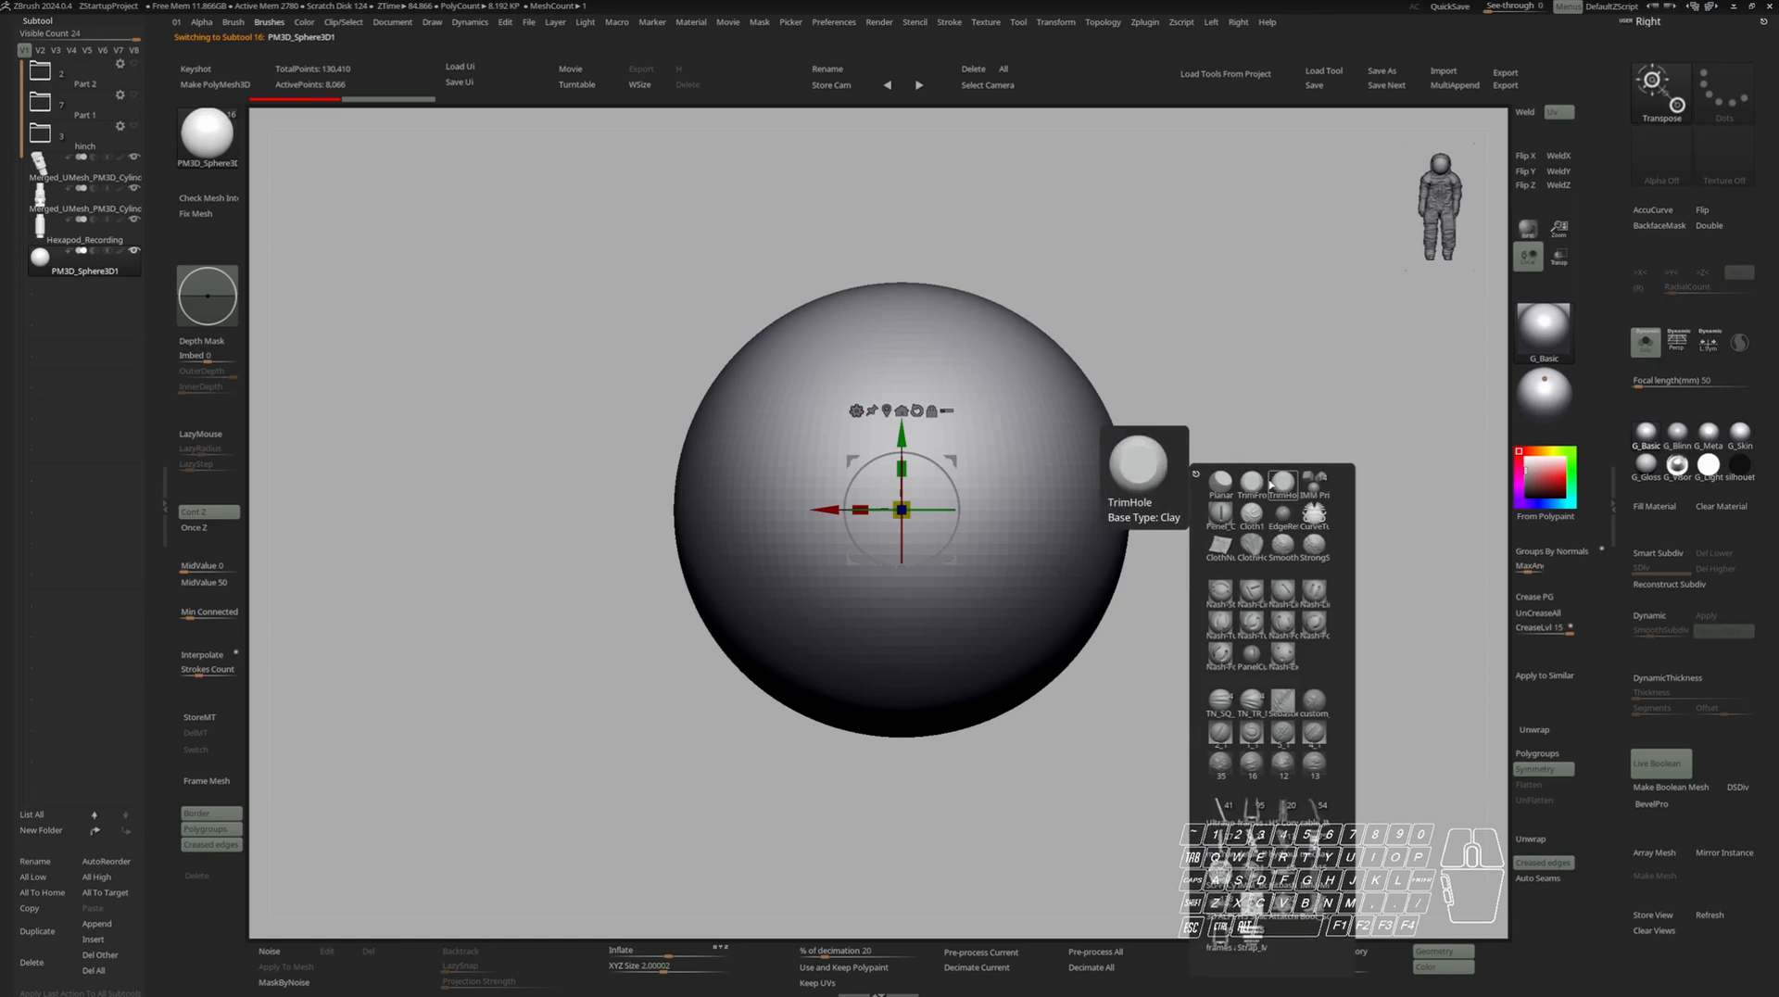
left_click(1320, 492)
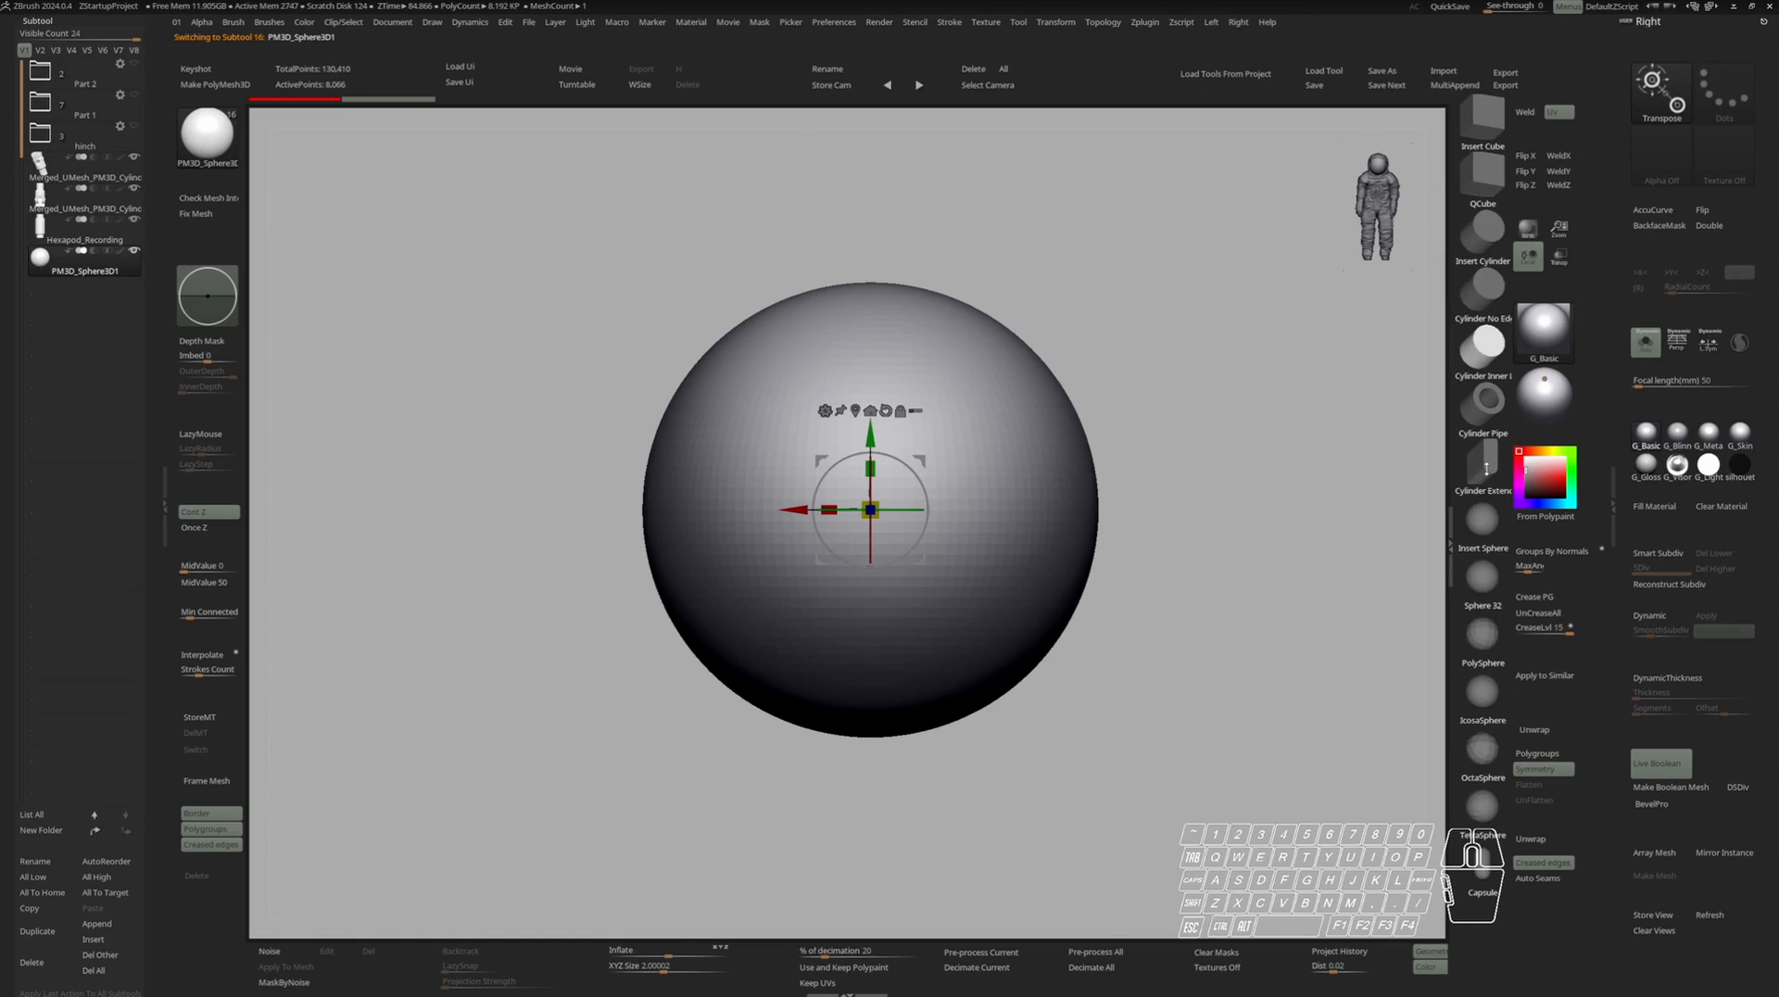
left_click(1486, 463)
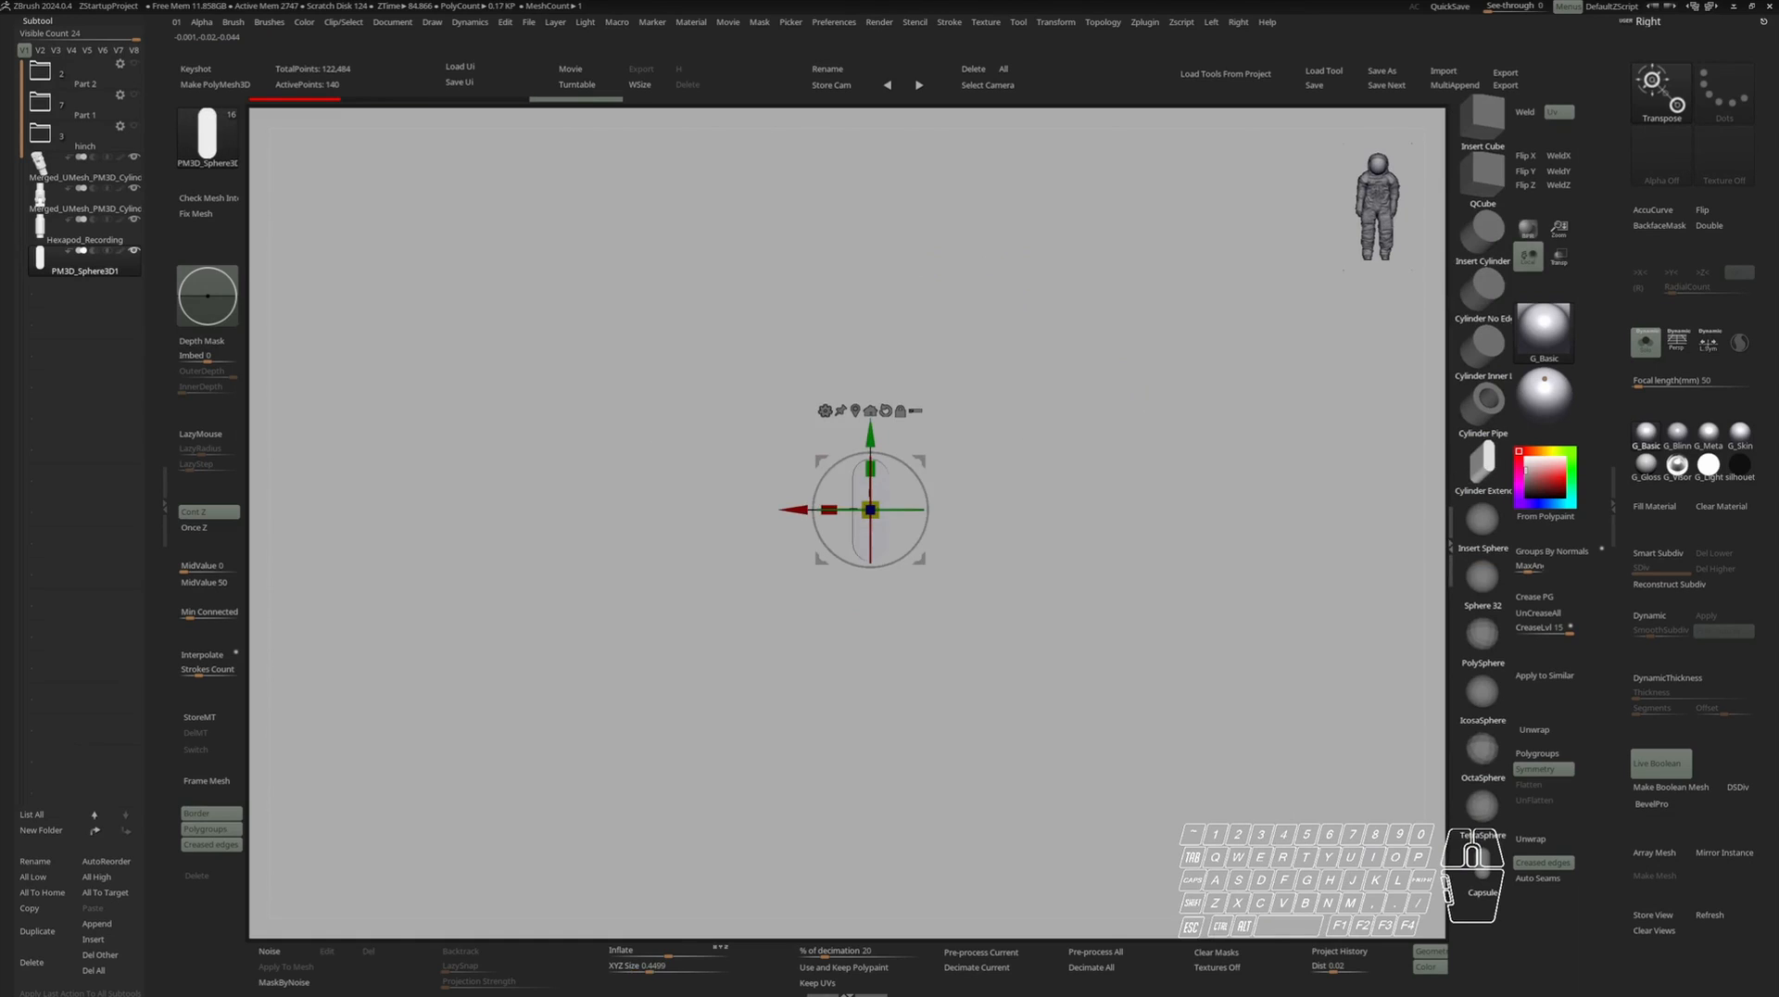
Rotate the extended cylinder by -90 degrees, scale it down and place it upright against the body's upper sloped shoulder.
key("a")
left_click_drag(869, 463, 873, 566, "shift")
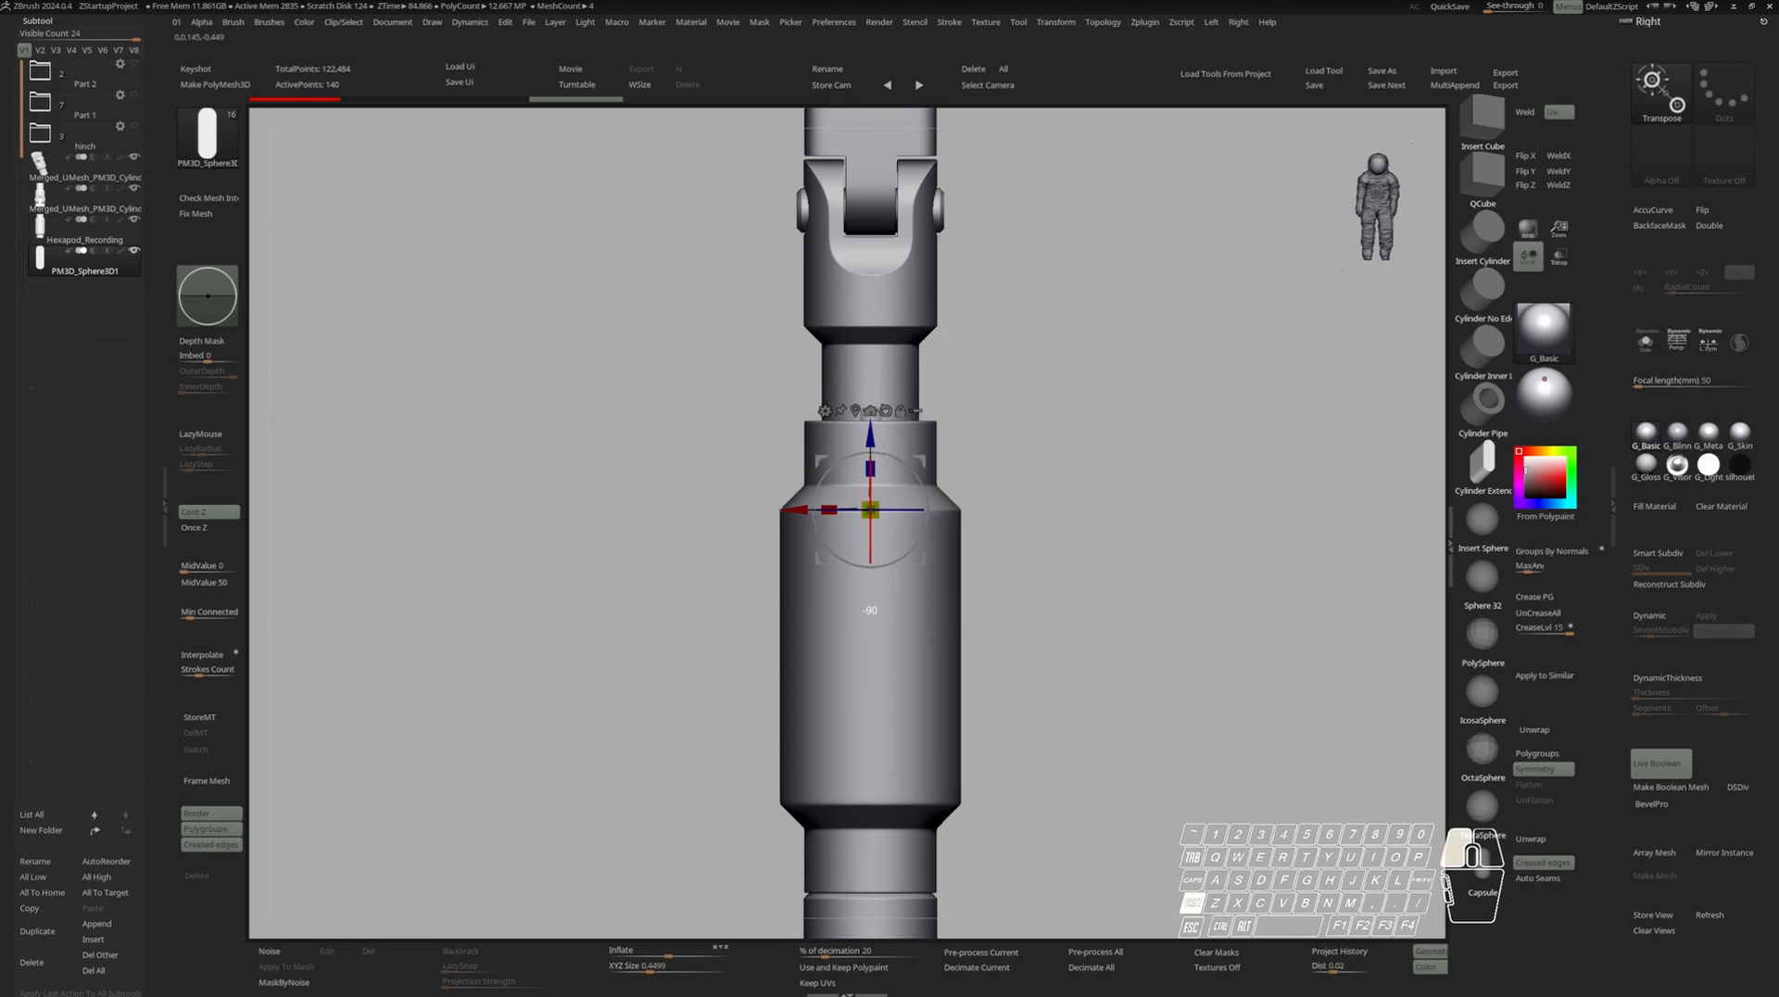
right_click_drag(1028, 538, 945, 533, "shift")
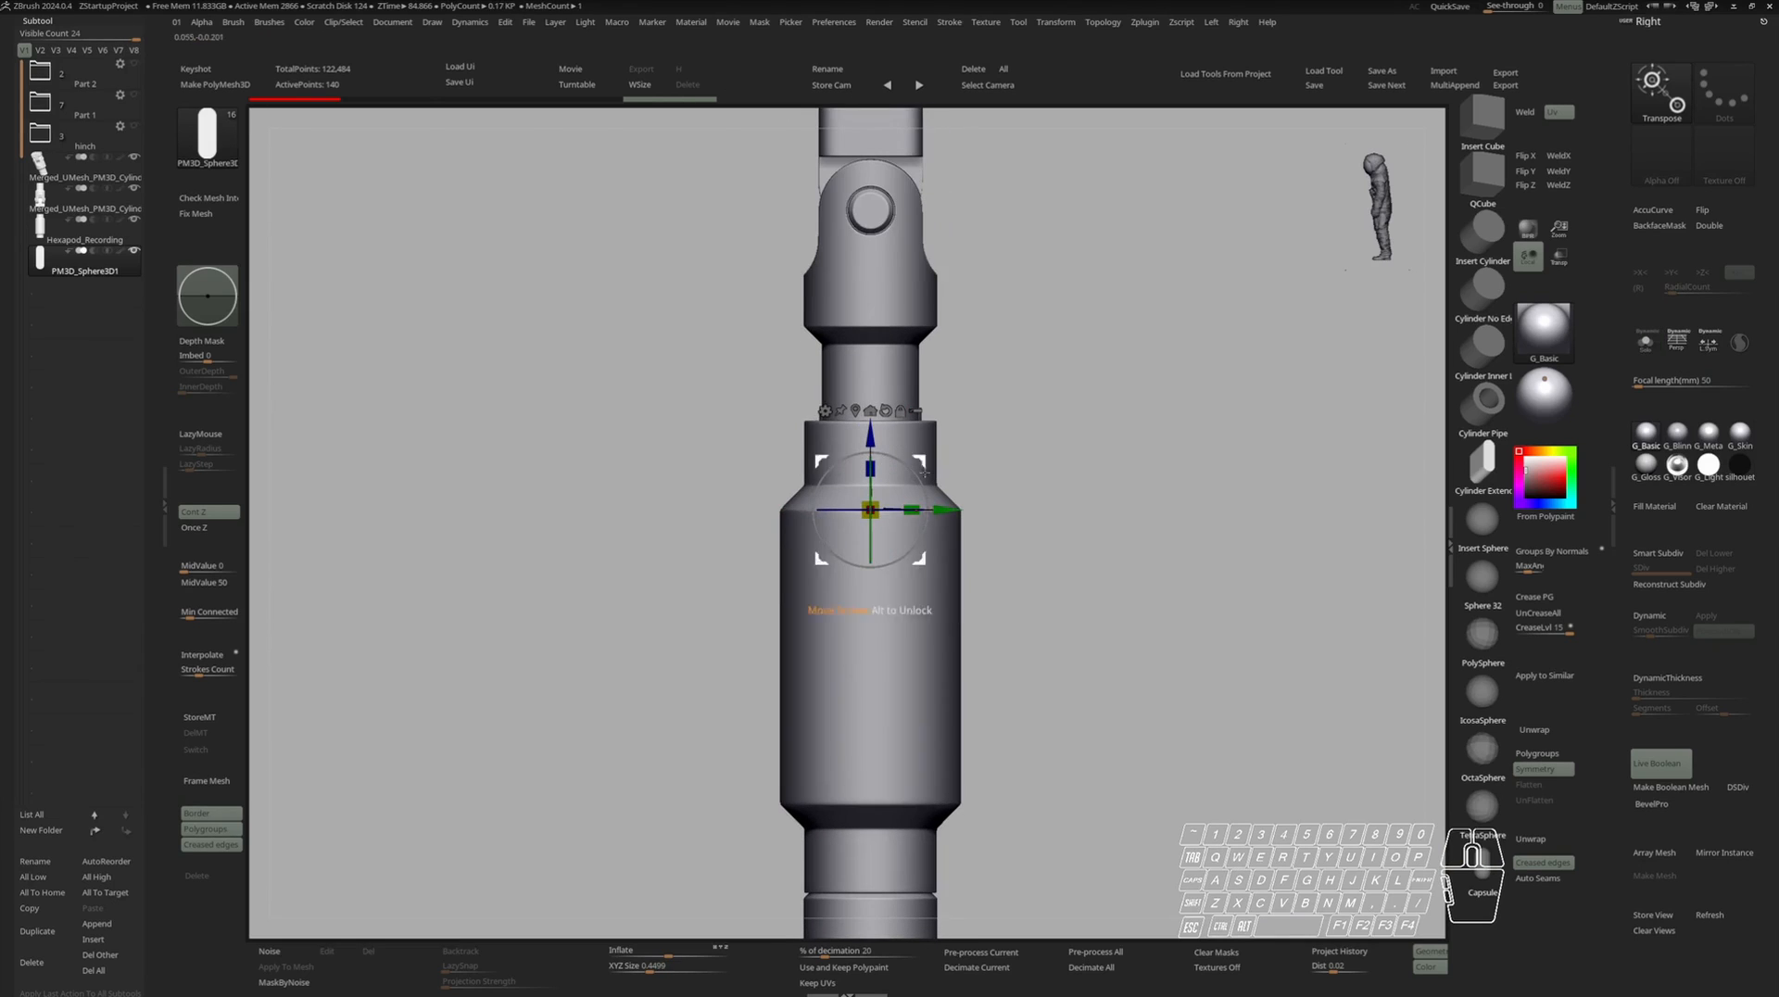
left_click_drag(943, 509, 771, 508)
scroll(788, 529, "up", 3)
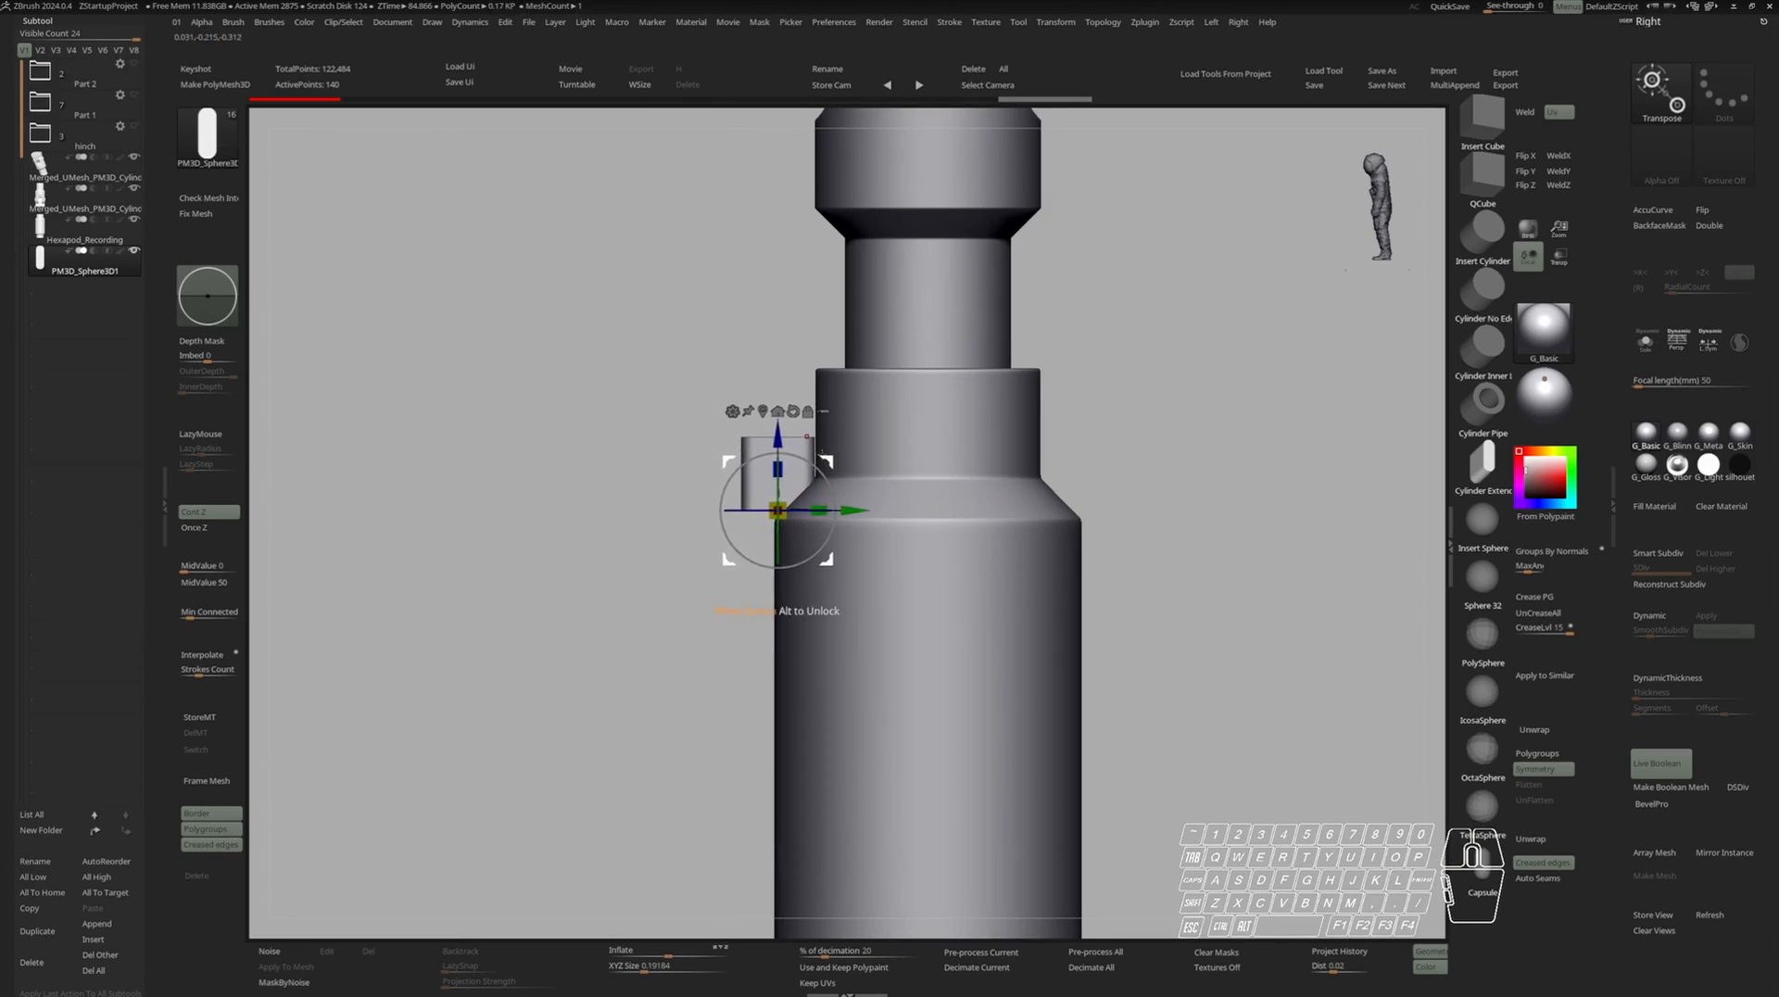
key("q")
left_click_drag(813, 453, 845, 493)
left_click_drag(561, 484, 587, 512, "alt")
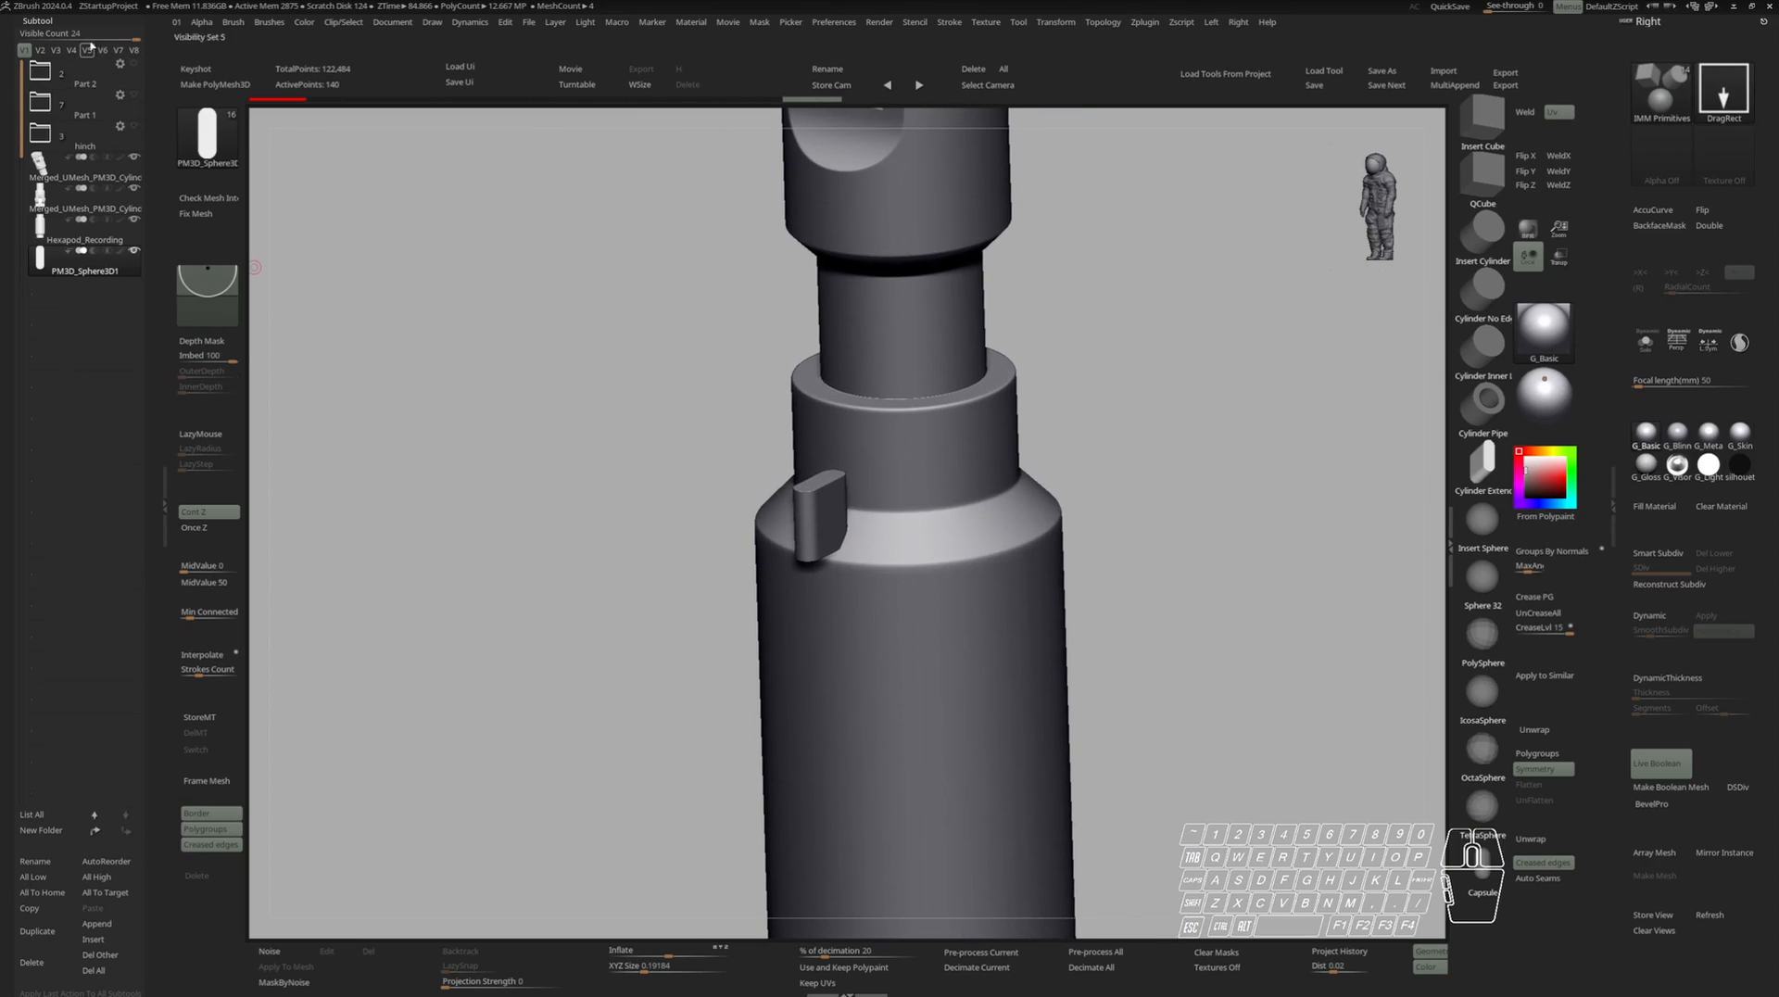
Turn on Array Mesh for the extended cylinder and lock its position.
left_click(37, 20)
left_click(43, 51)
left_click(61, 94)
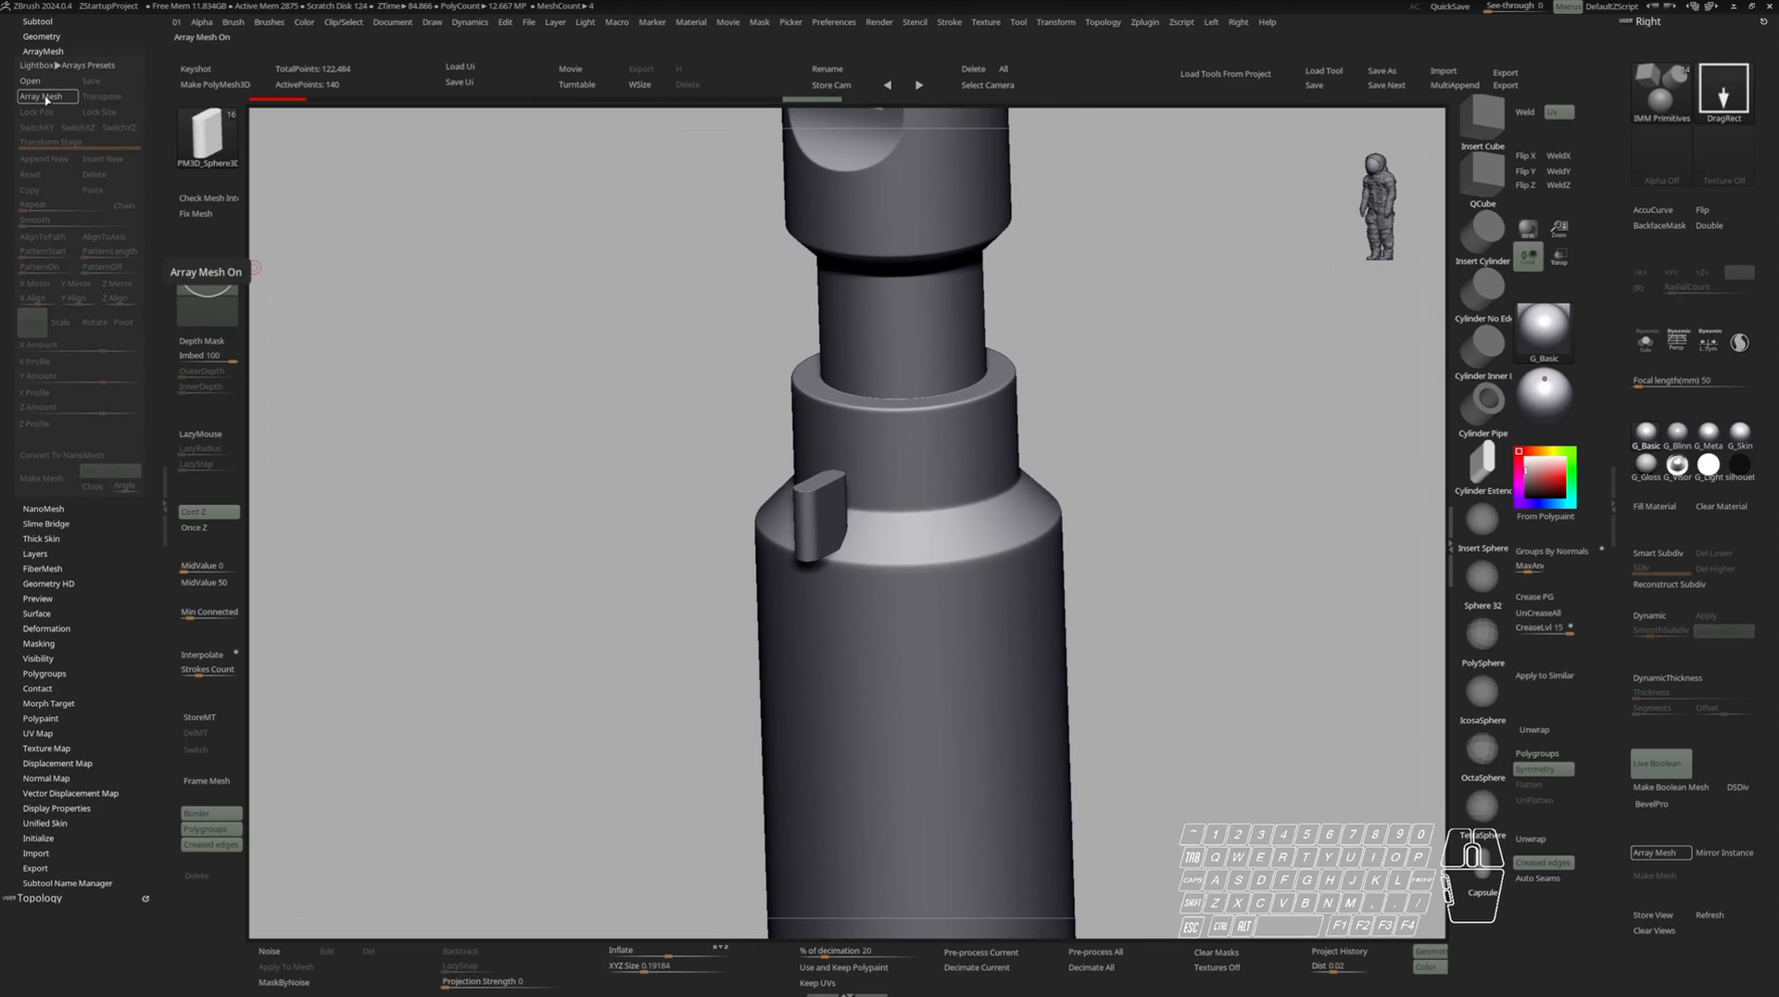
left_click(46, 97)
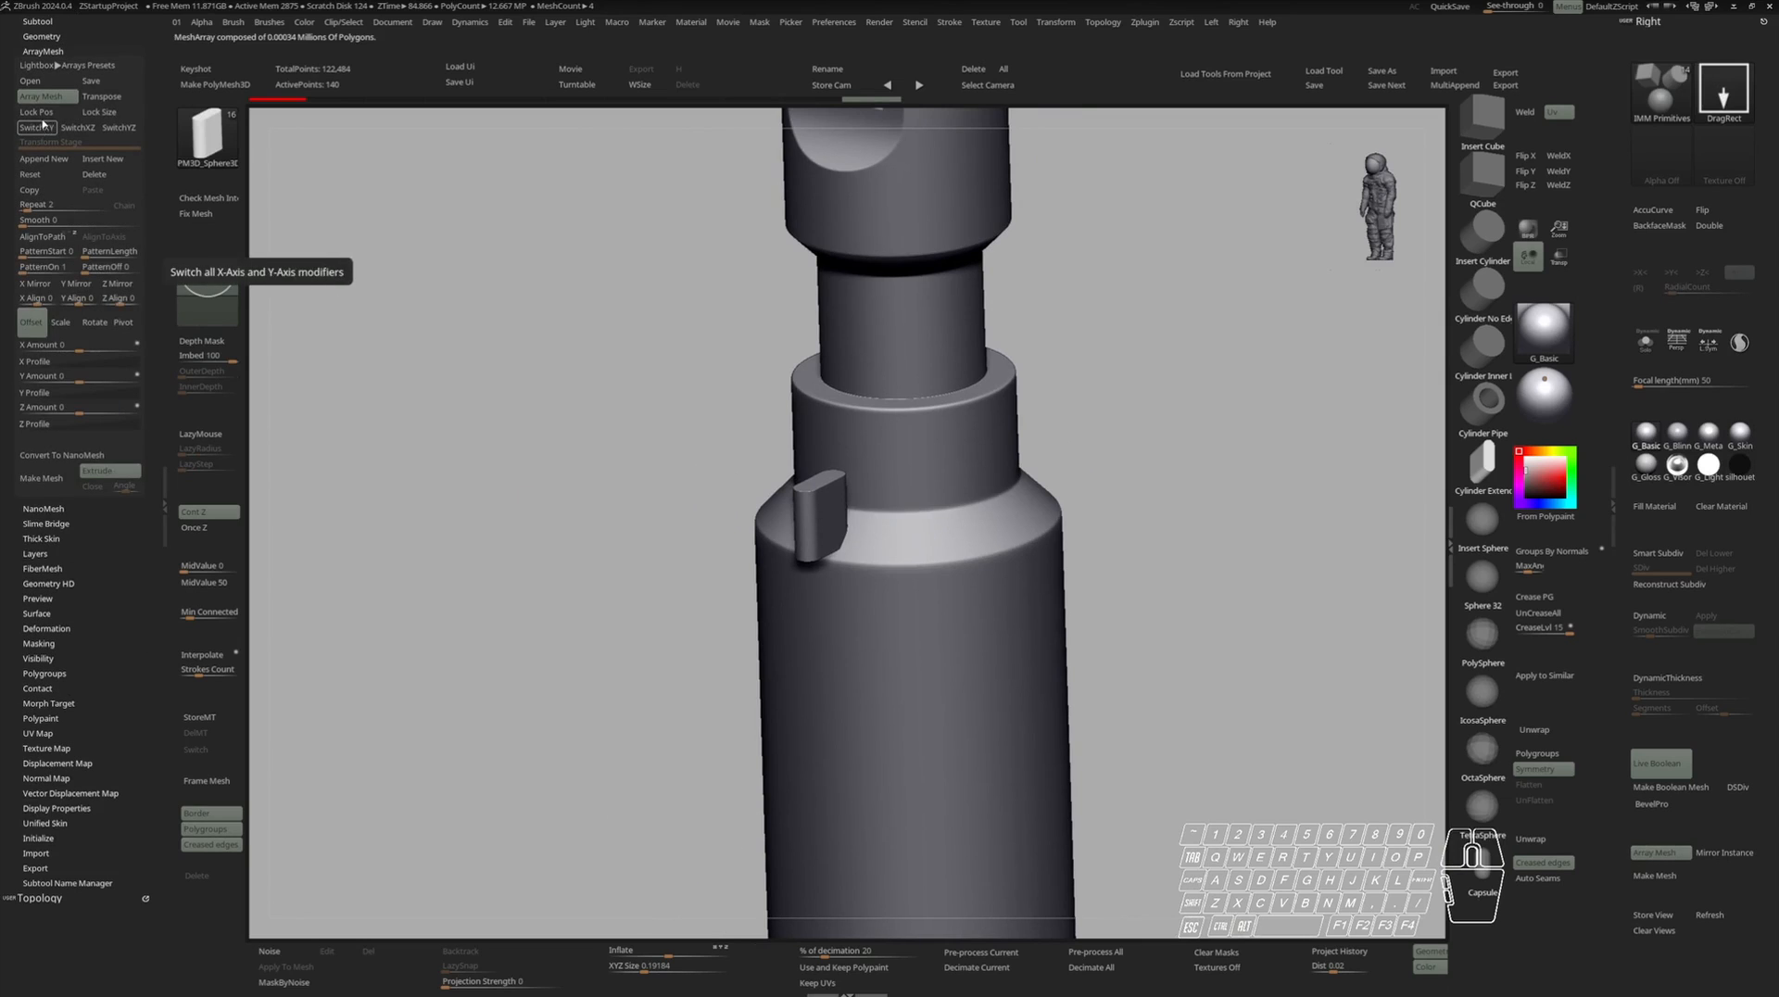
left_click(41, 112)
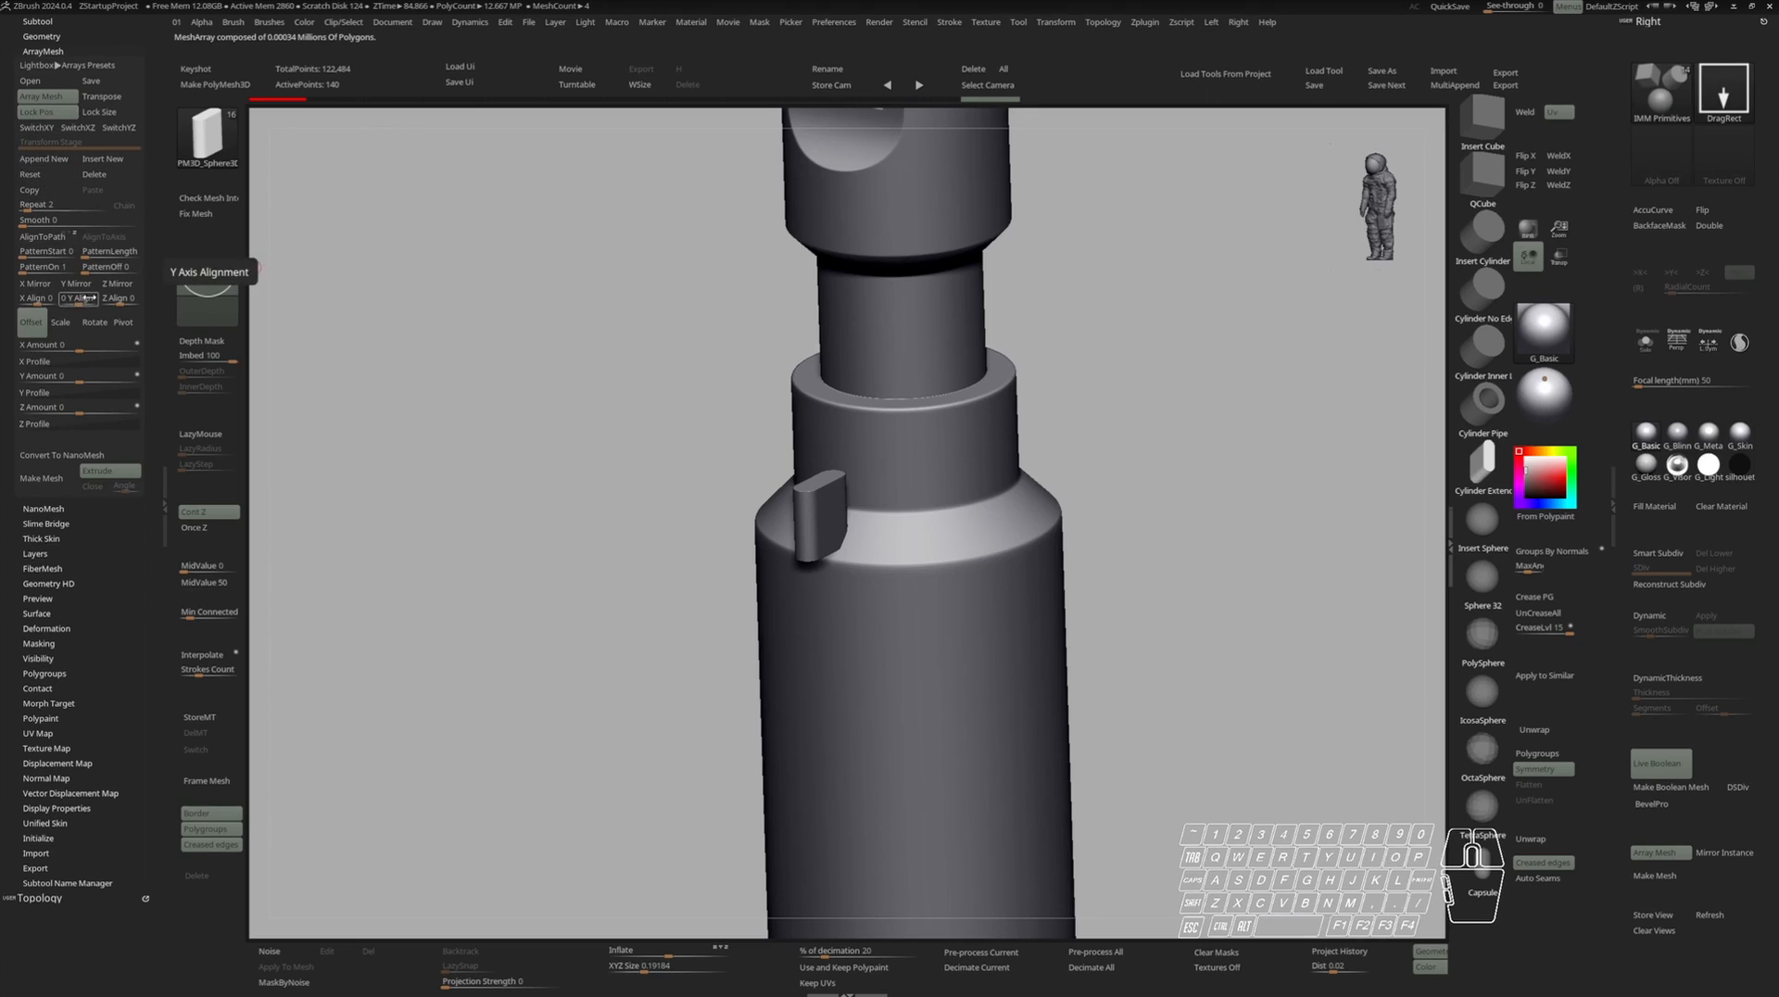
Distribute the extended cylinder around the body with a Y rotation of 360 and 8 repeats.
left_click(93, 324)
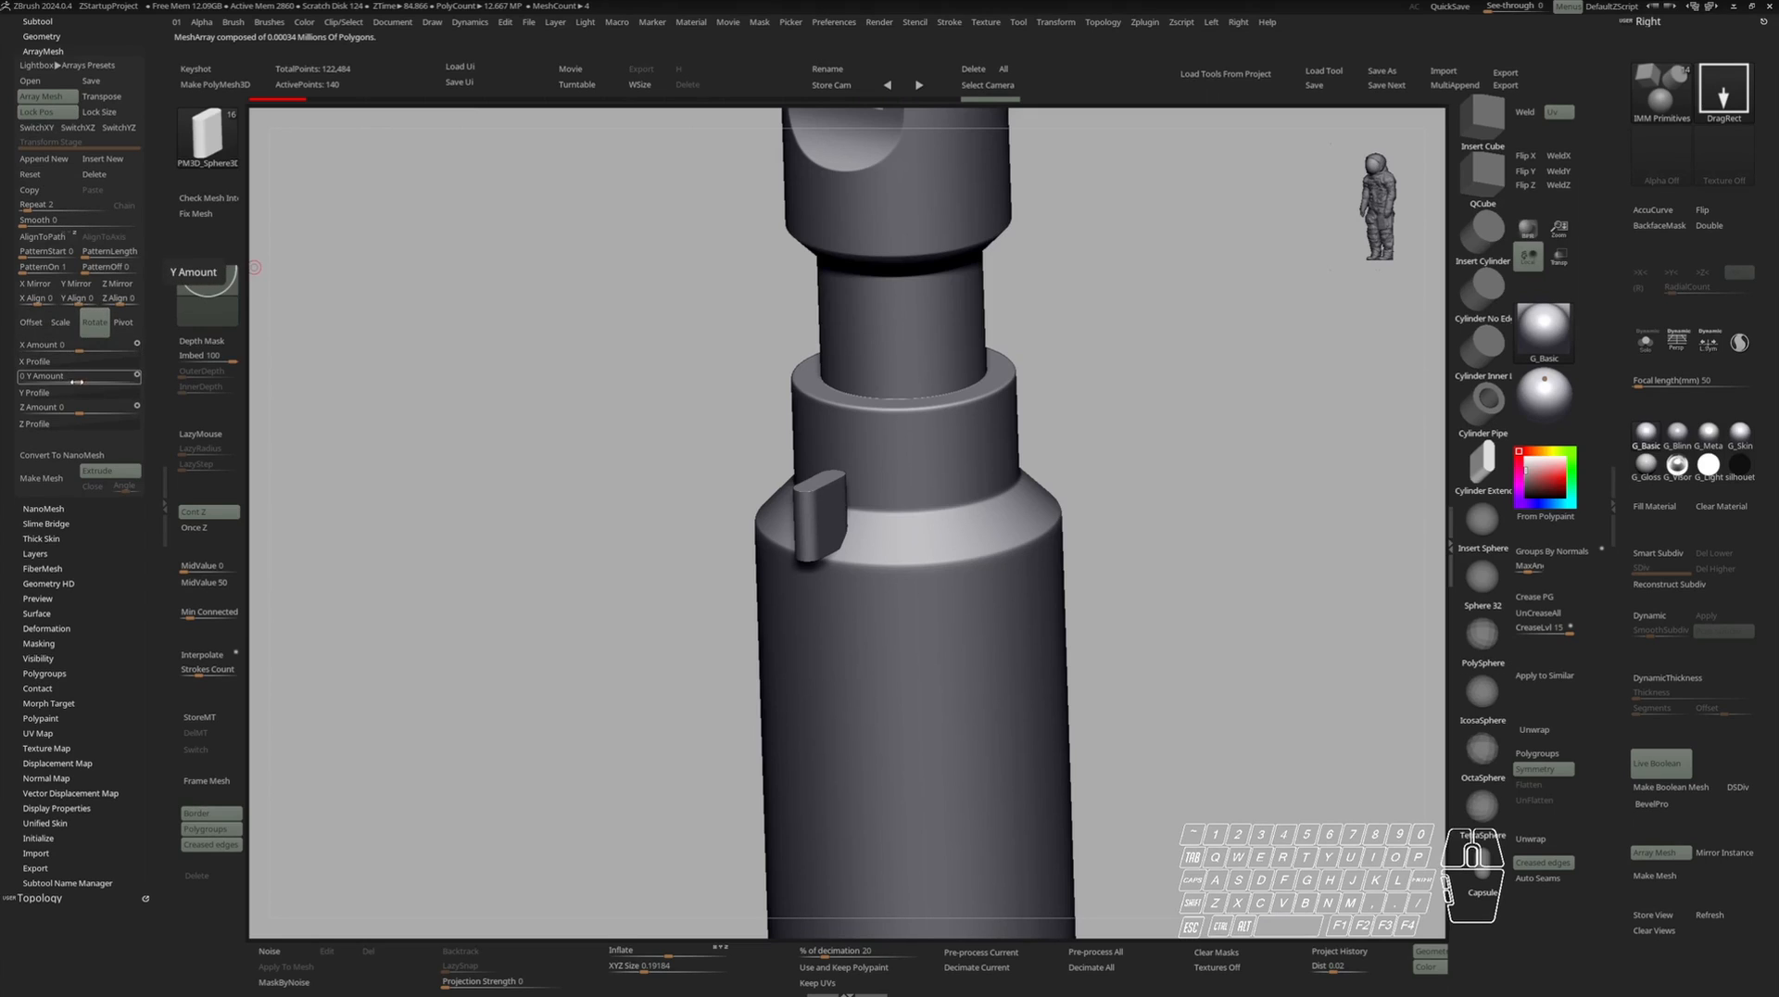
left_click(93, 375)
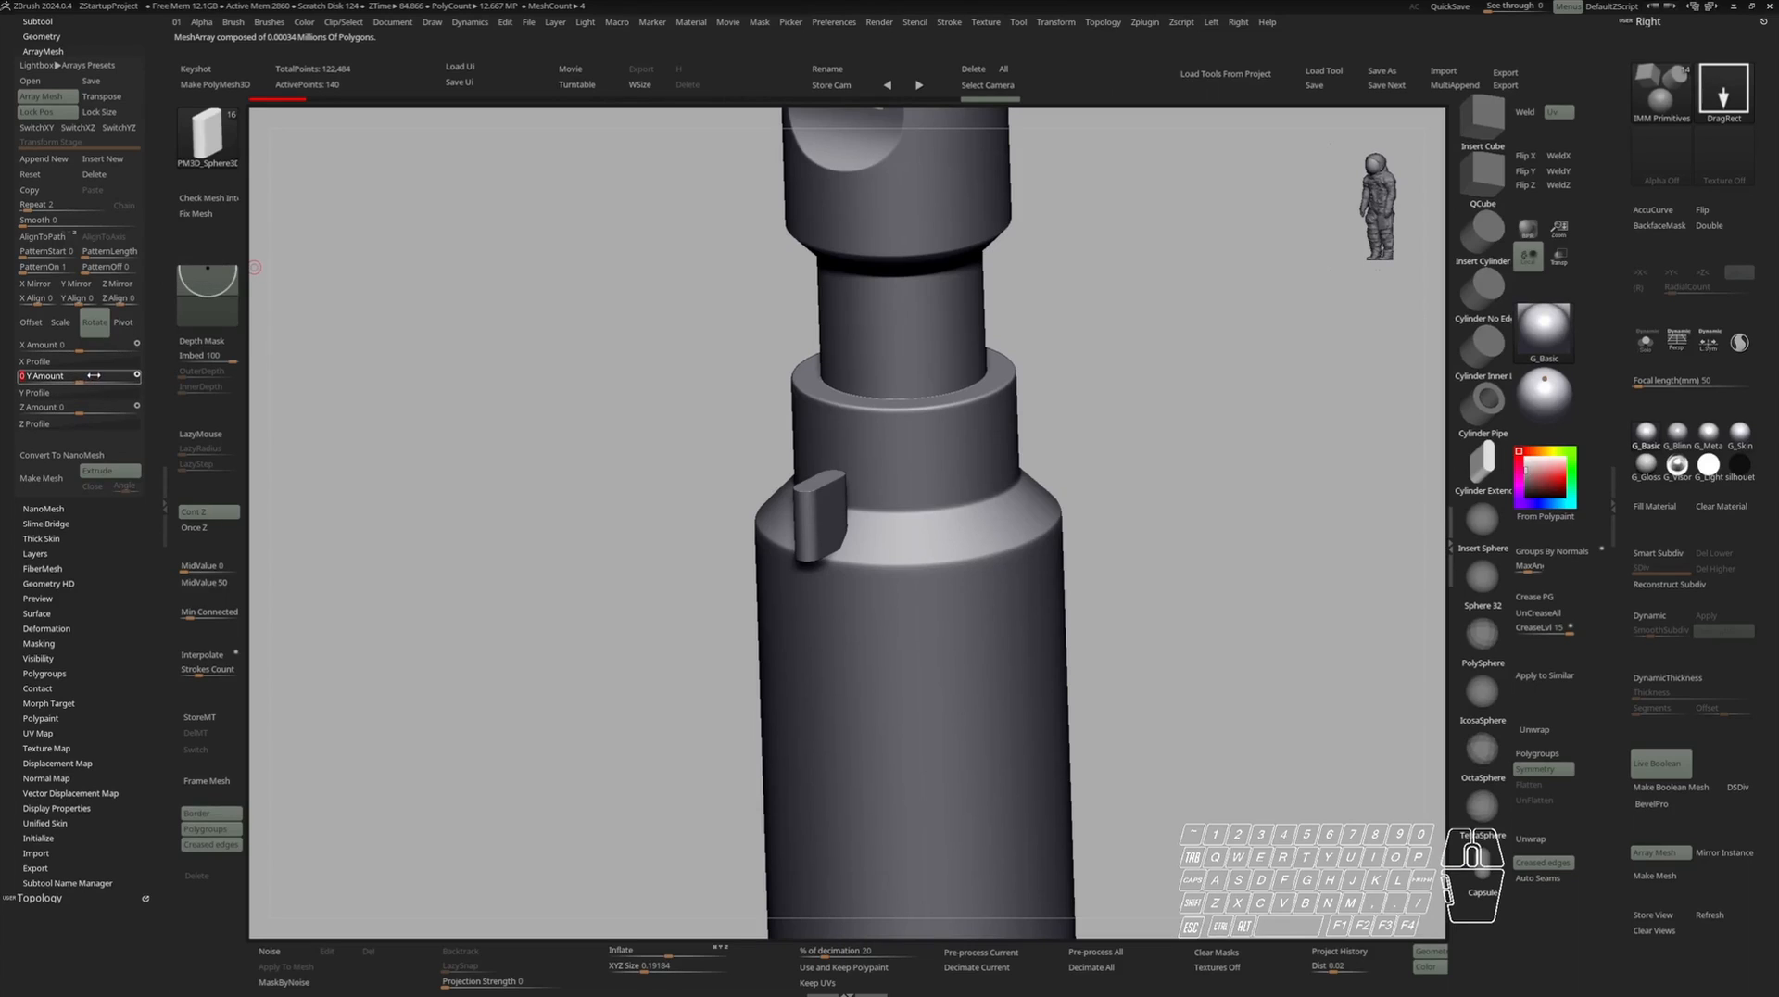
type("360")
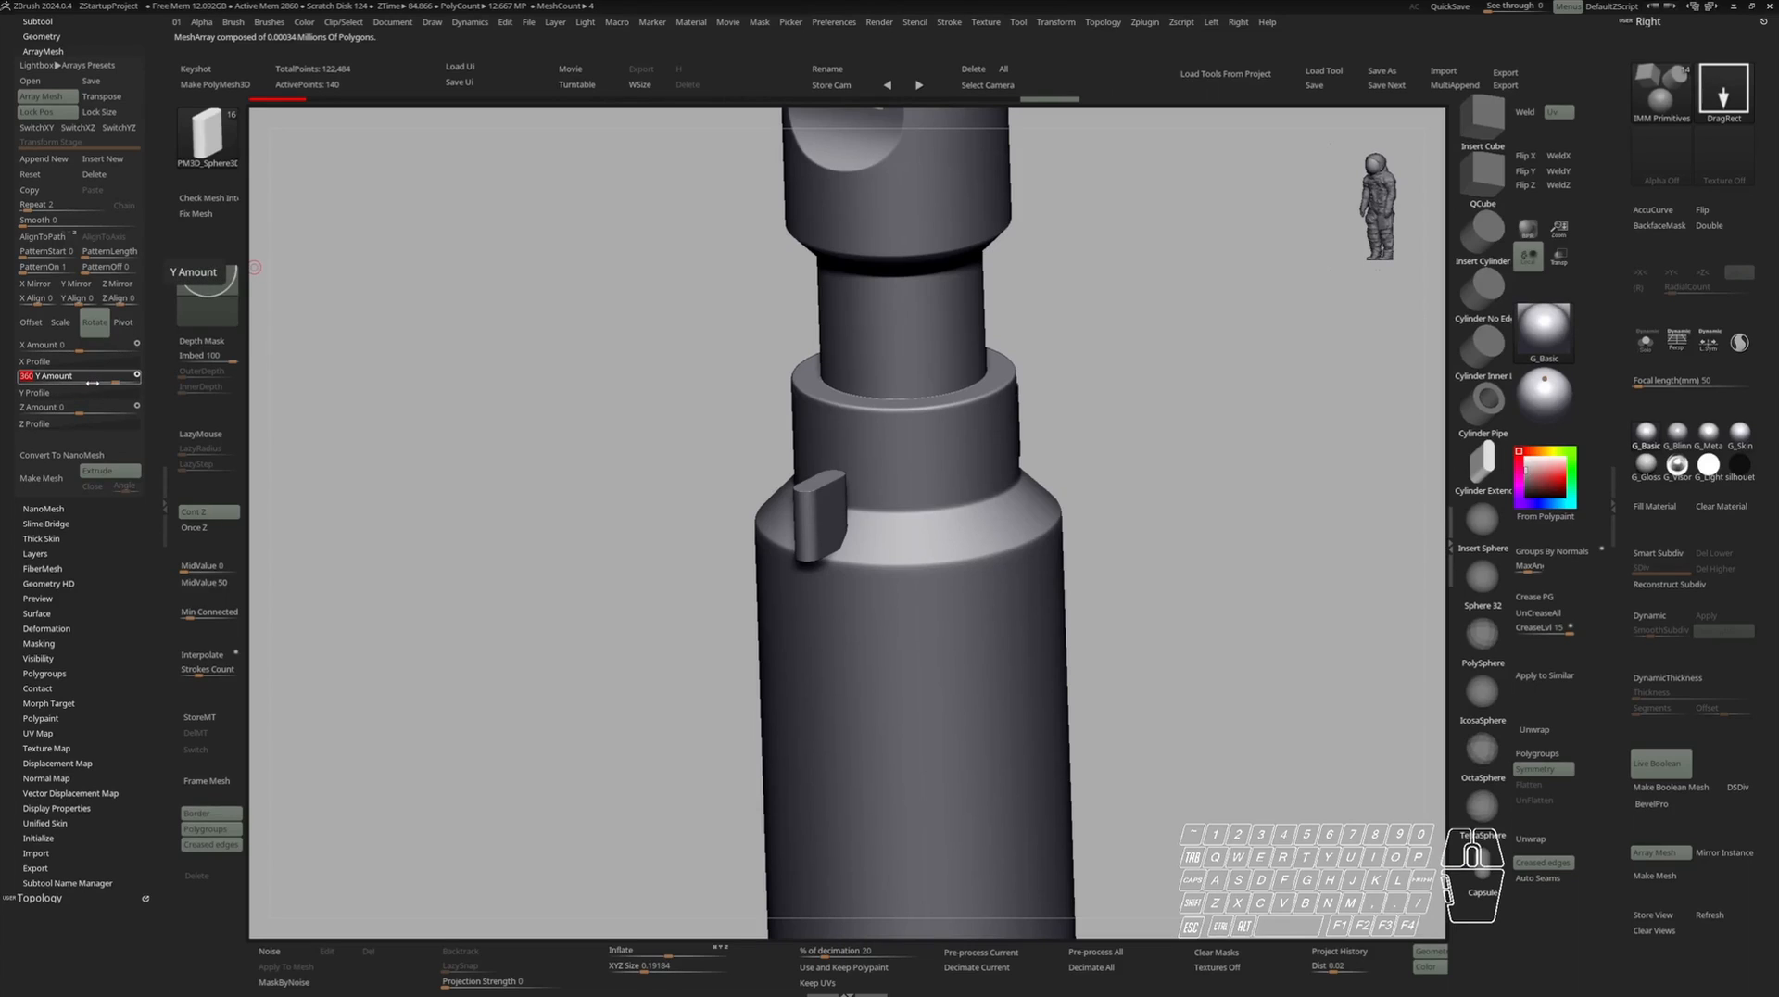
key("Return")
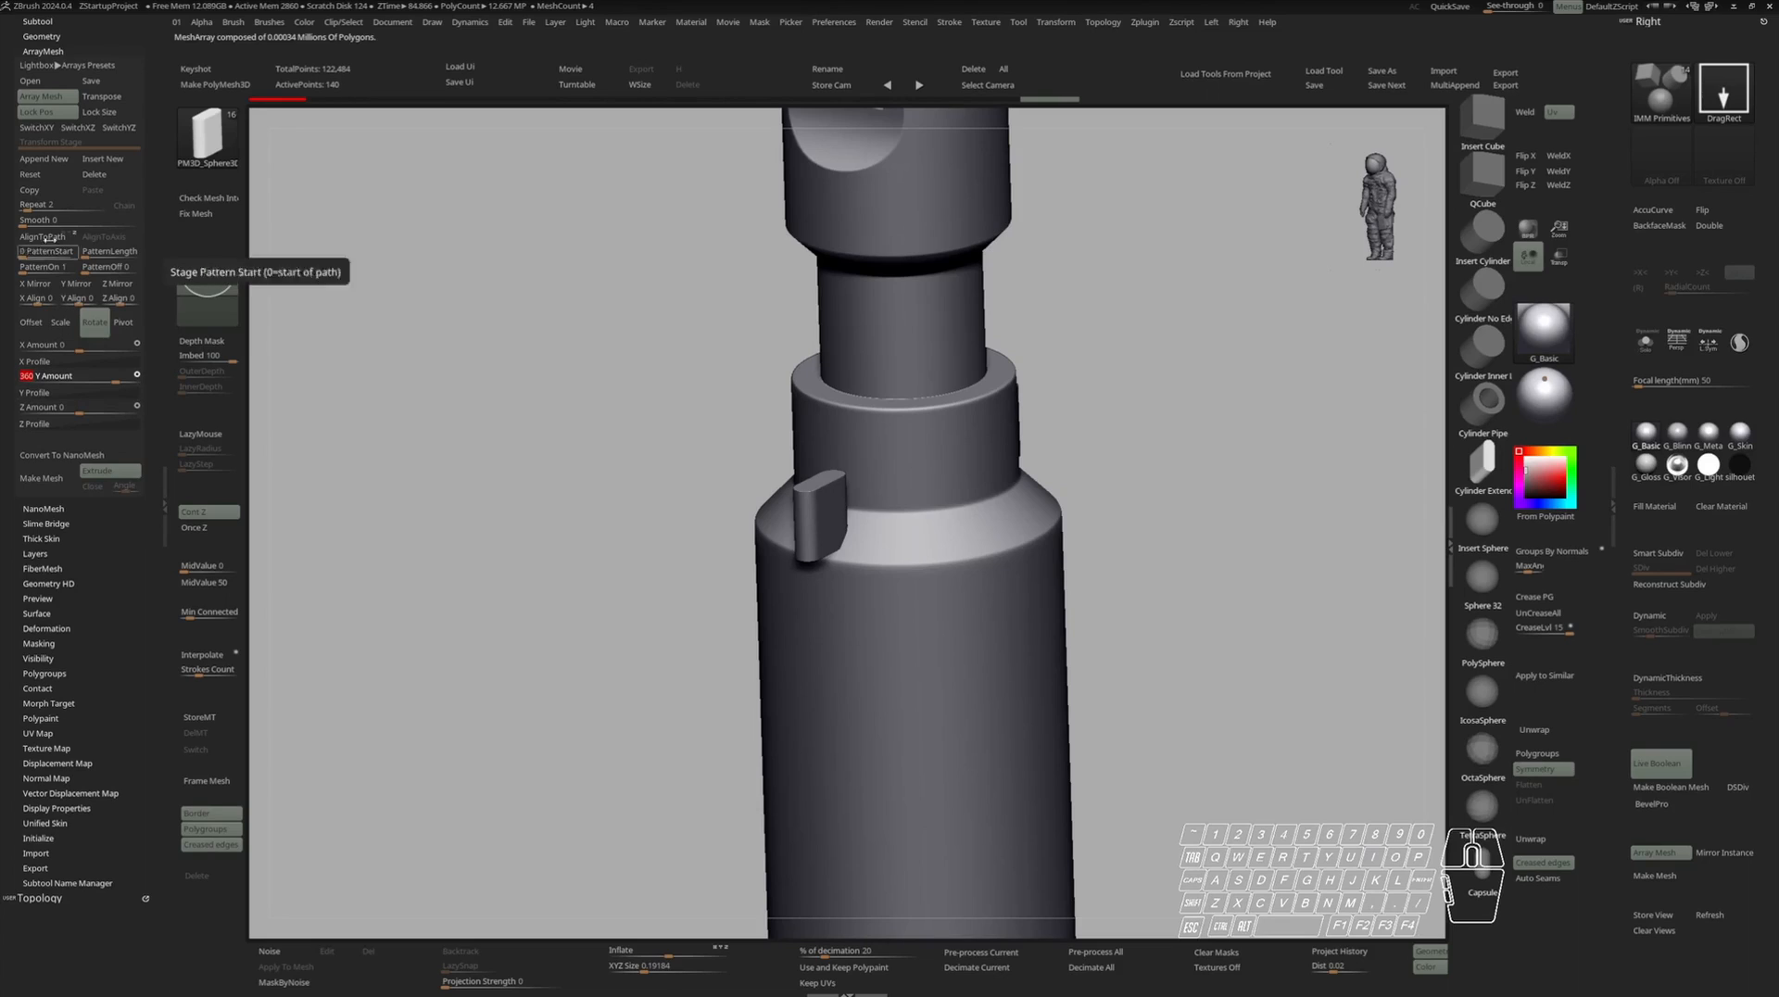
left_click(37, 205)
type("5")
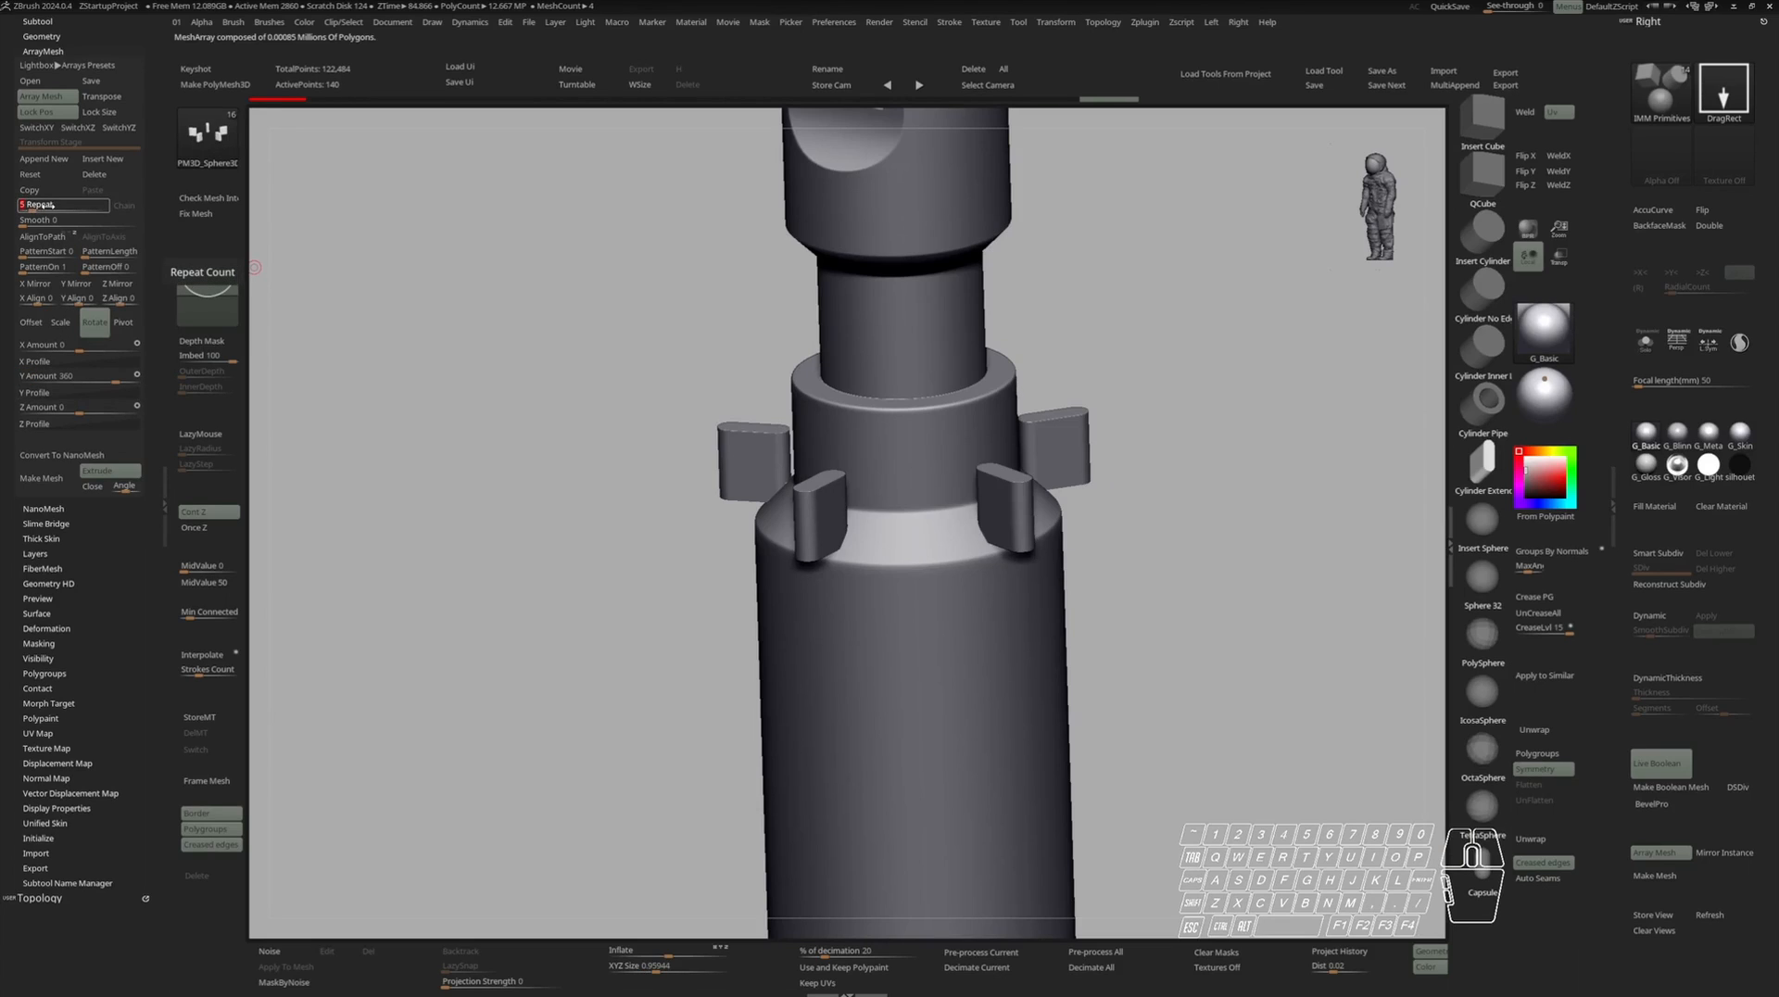
key("Return")
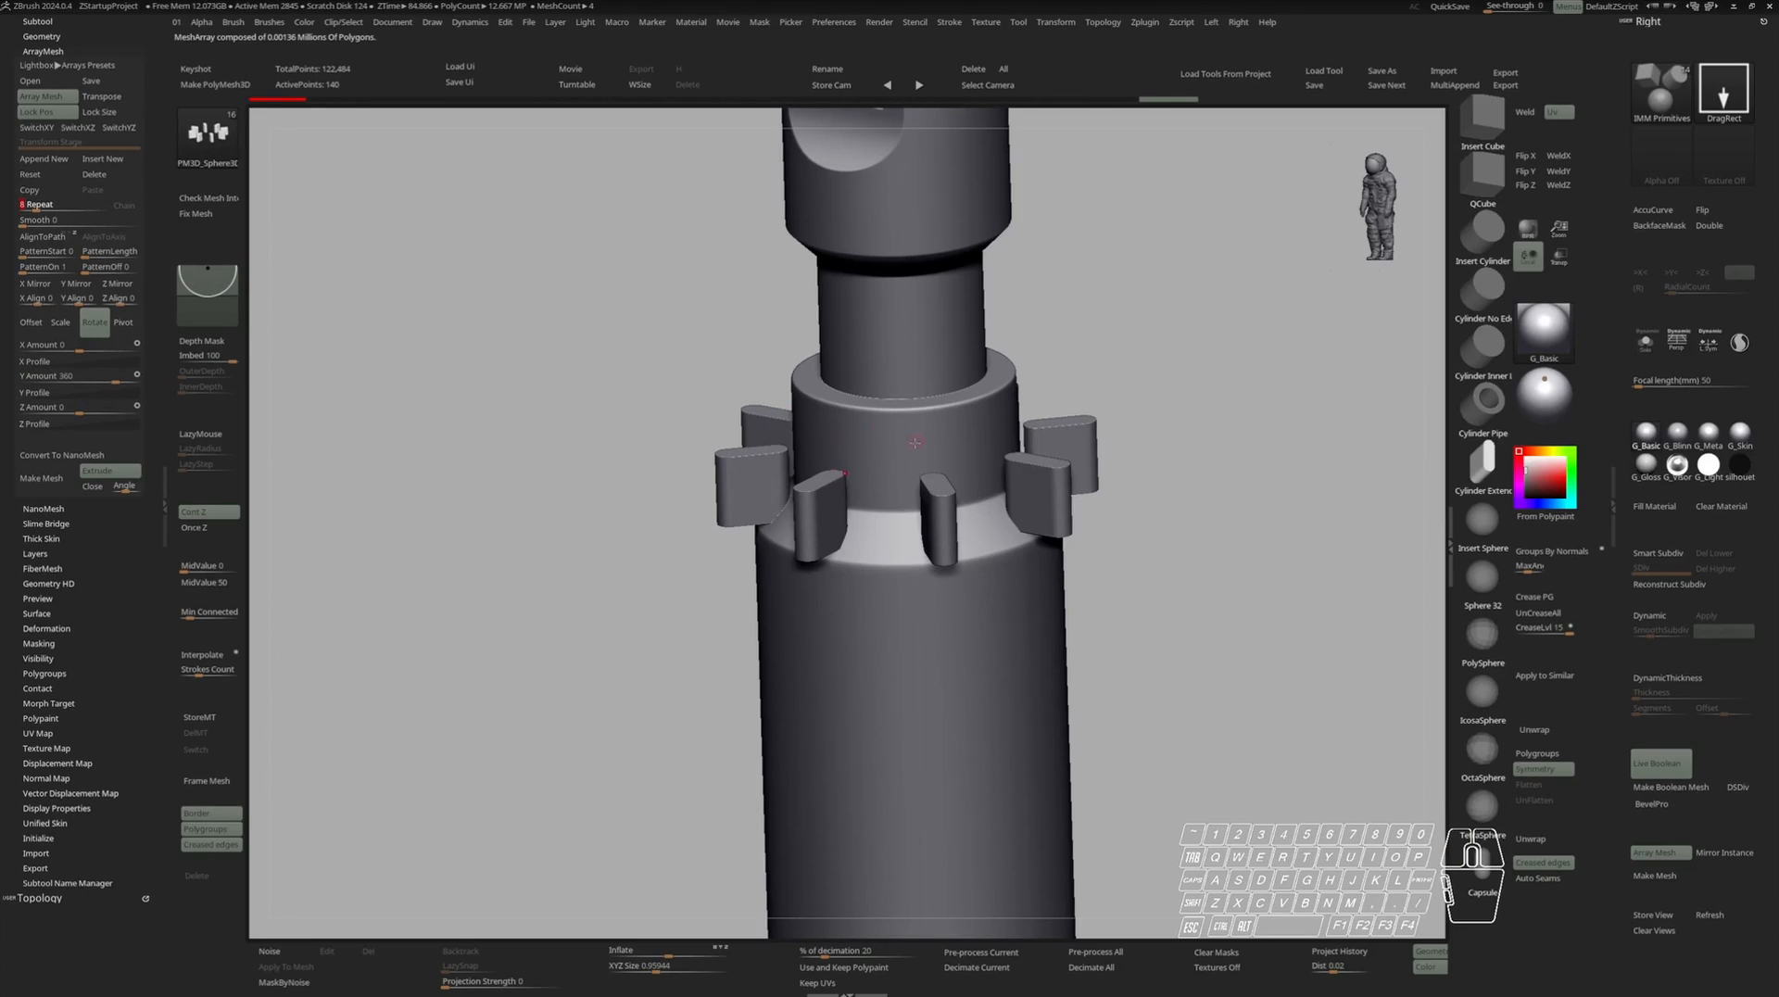
mouse_move(915, 443)
right_mouse_down()
mouse_move(904, 648)
mouse_move(964, 426)
mouse_move(927, 456)
right_mouse_up()
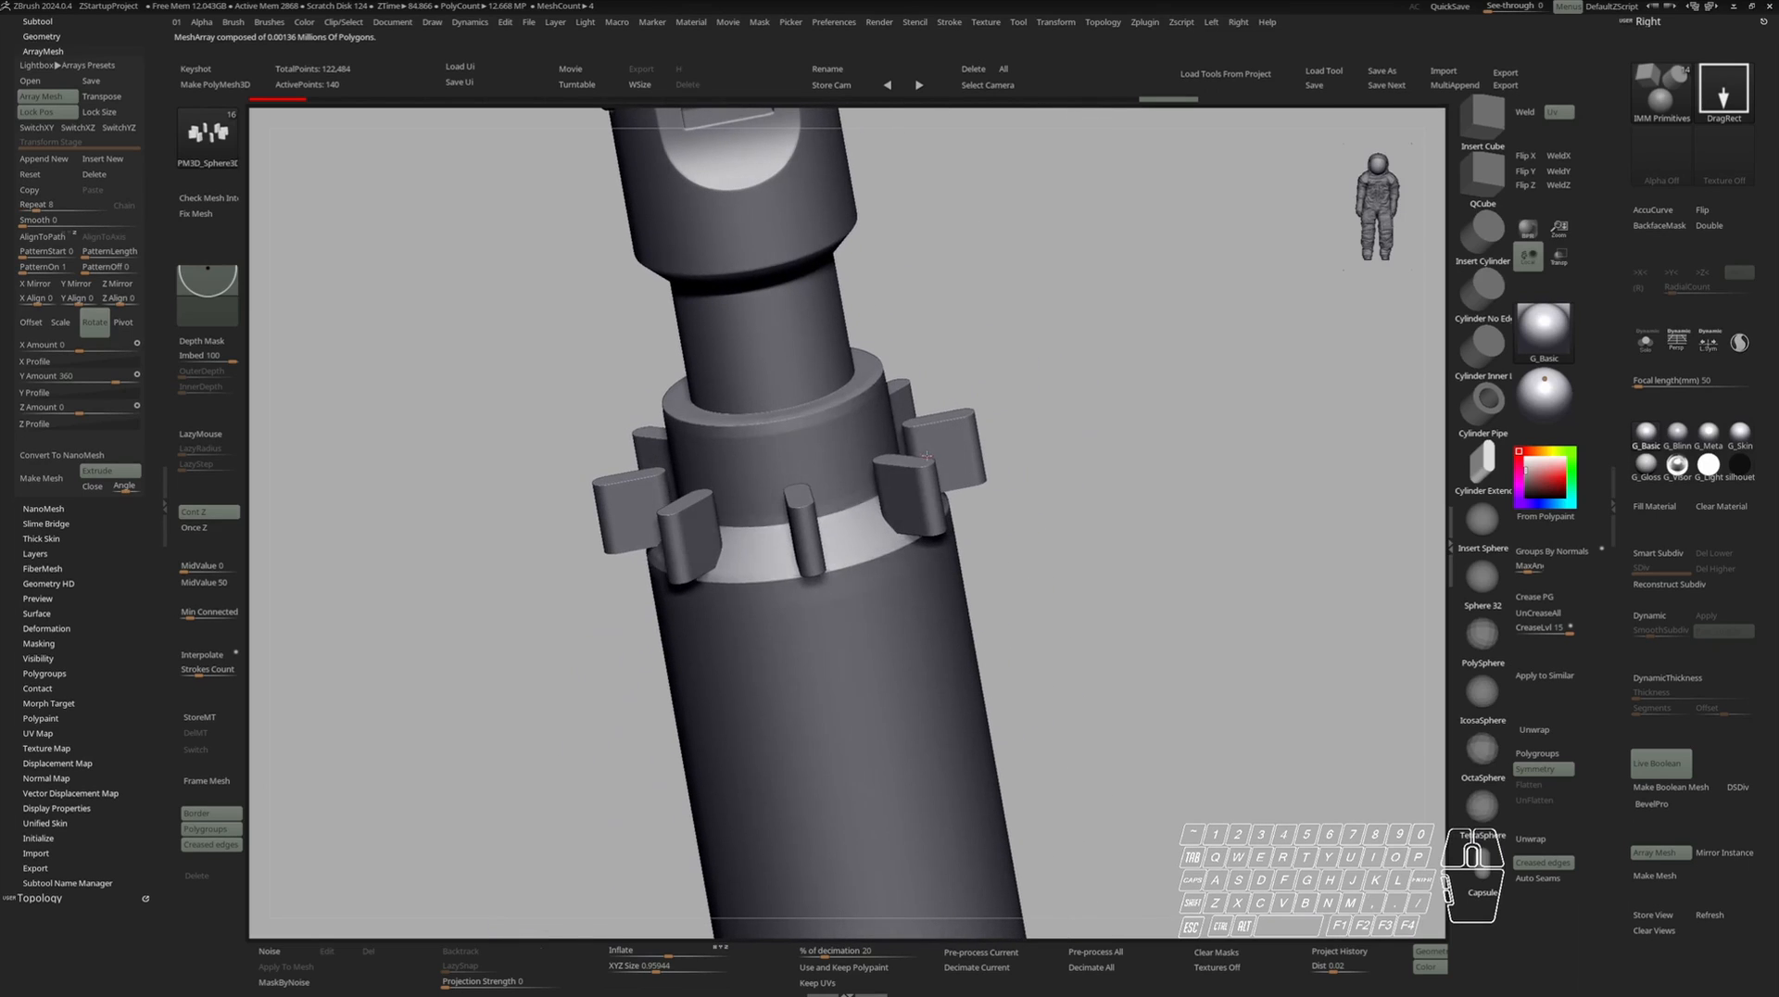
Group the body and the arrayed cutters in a new folder called Part 3 and set the cutters to Boolean subtraction.
left_click(80, 20)
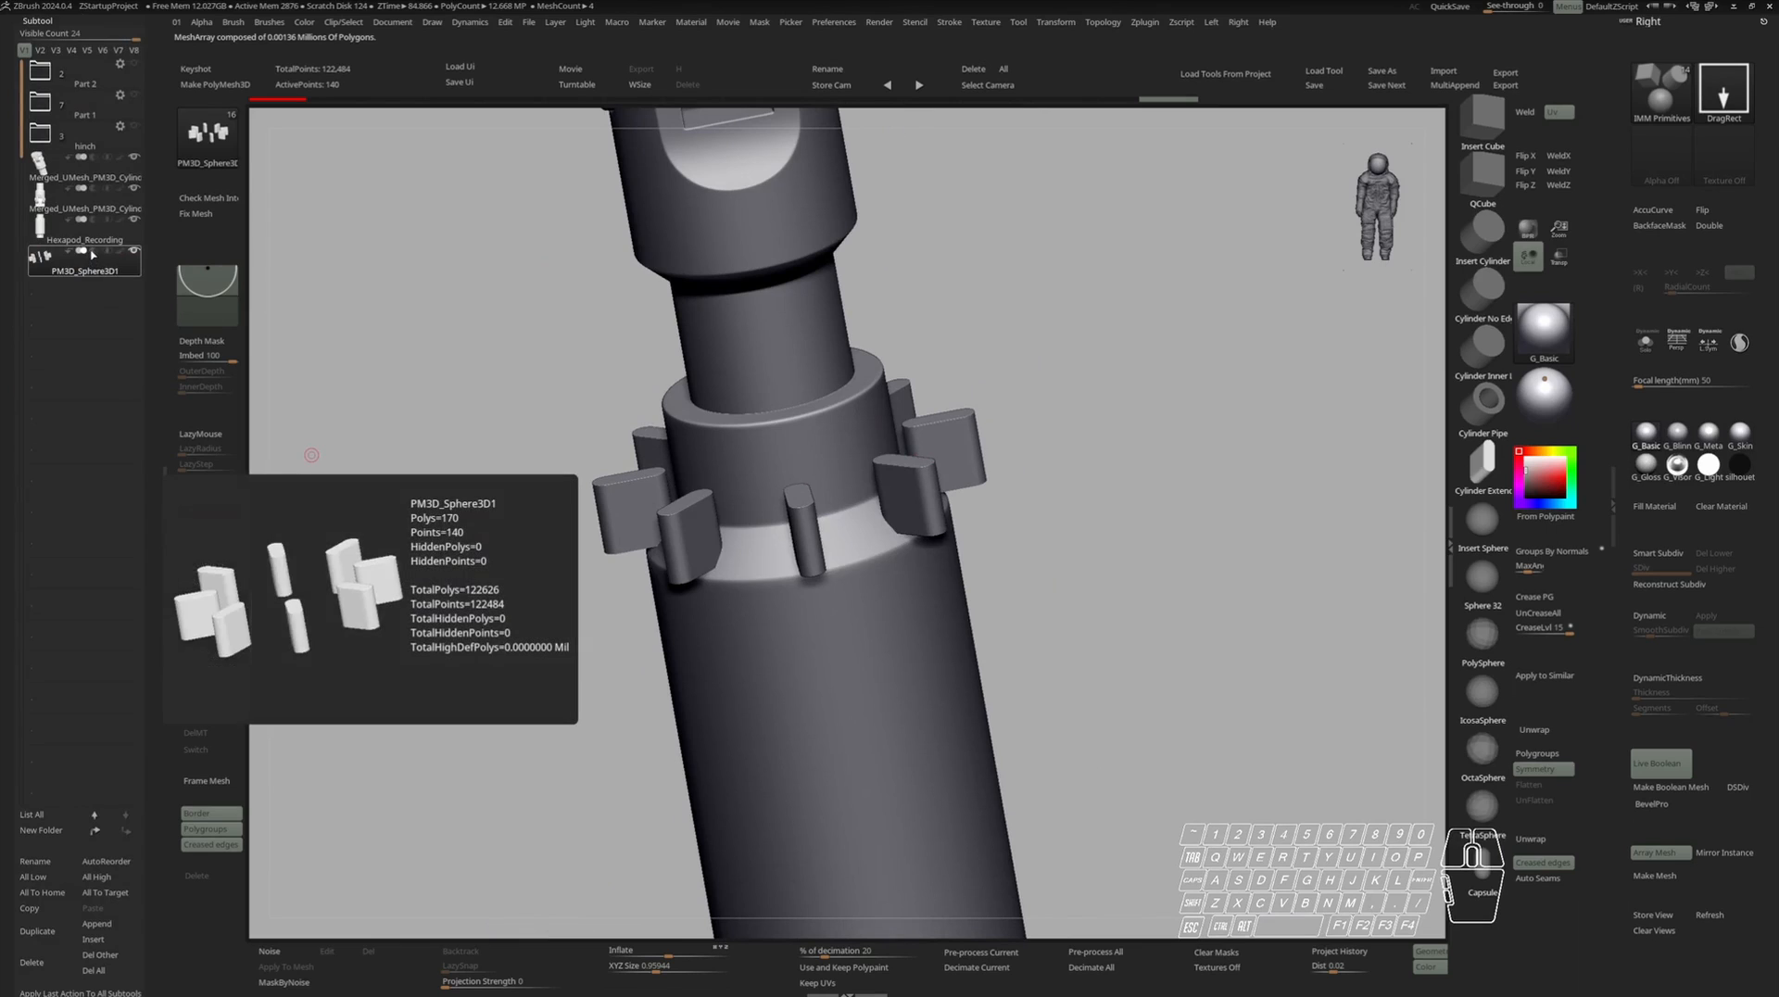
left_click(83, 229)
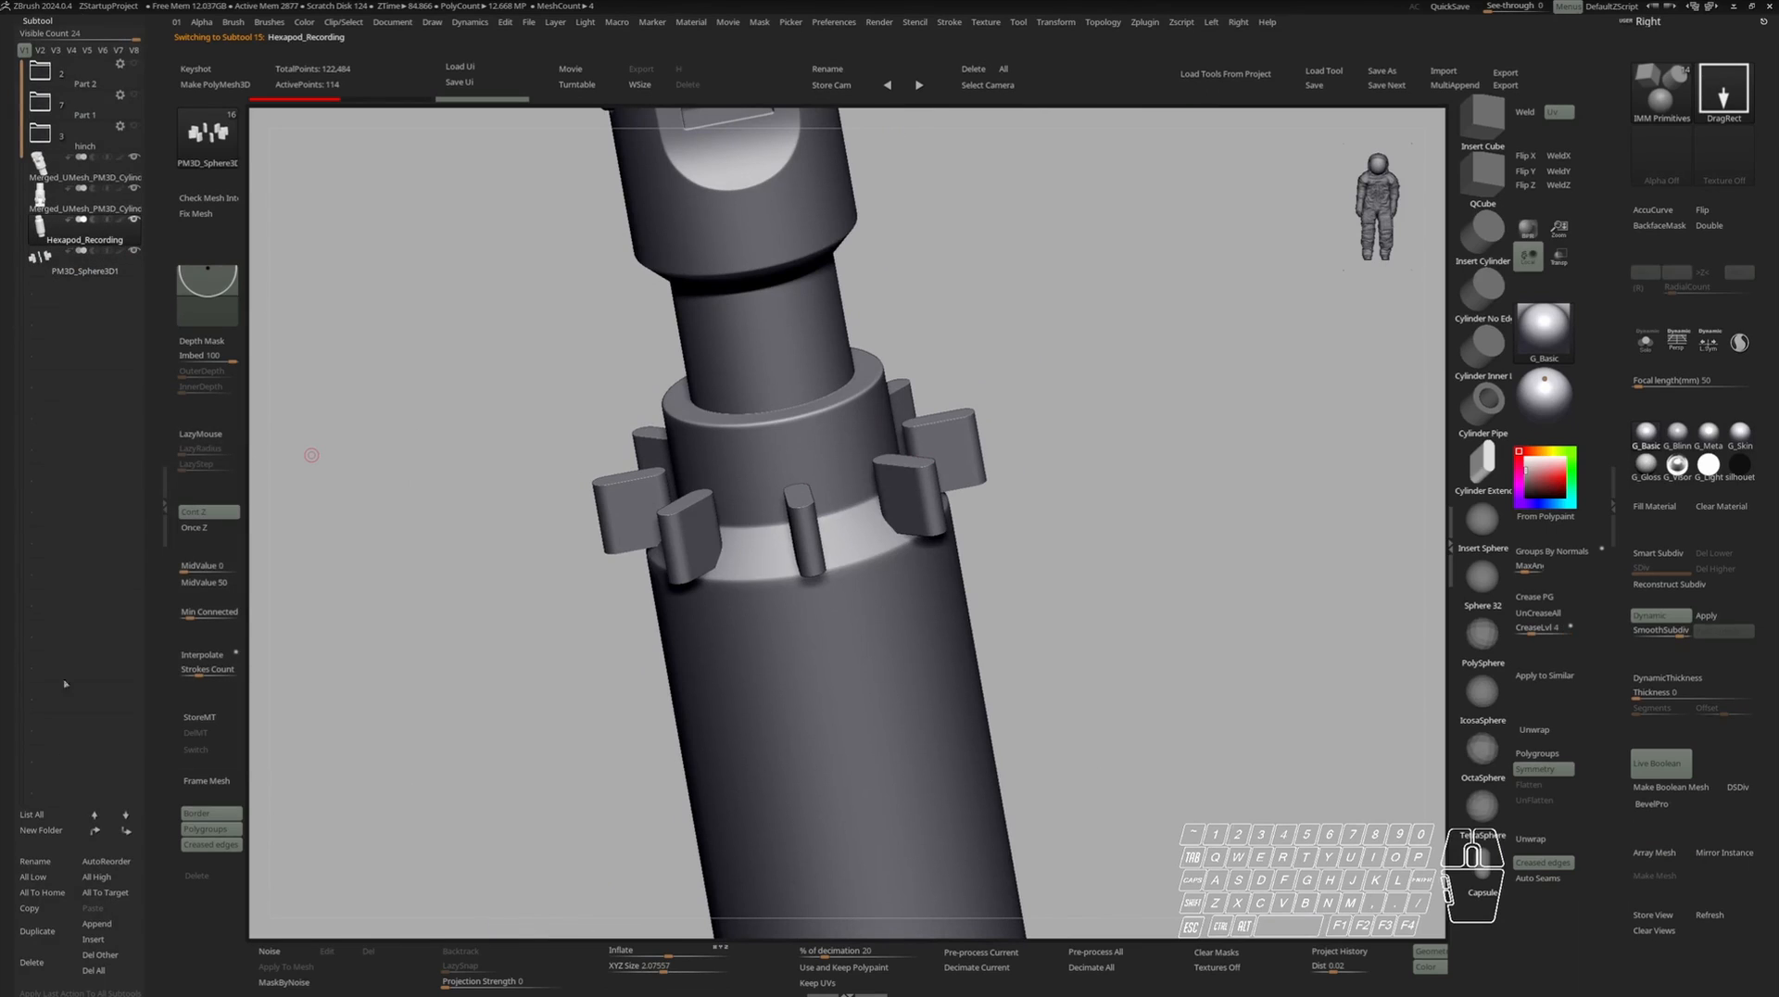
left_click(49, 831)
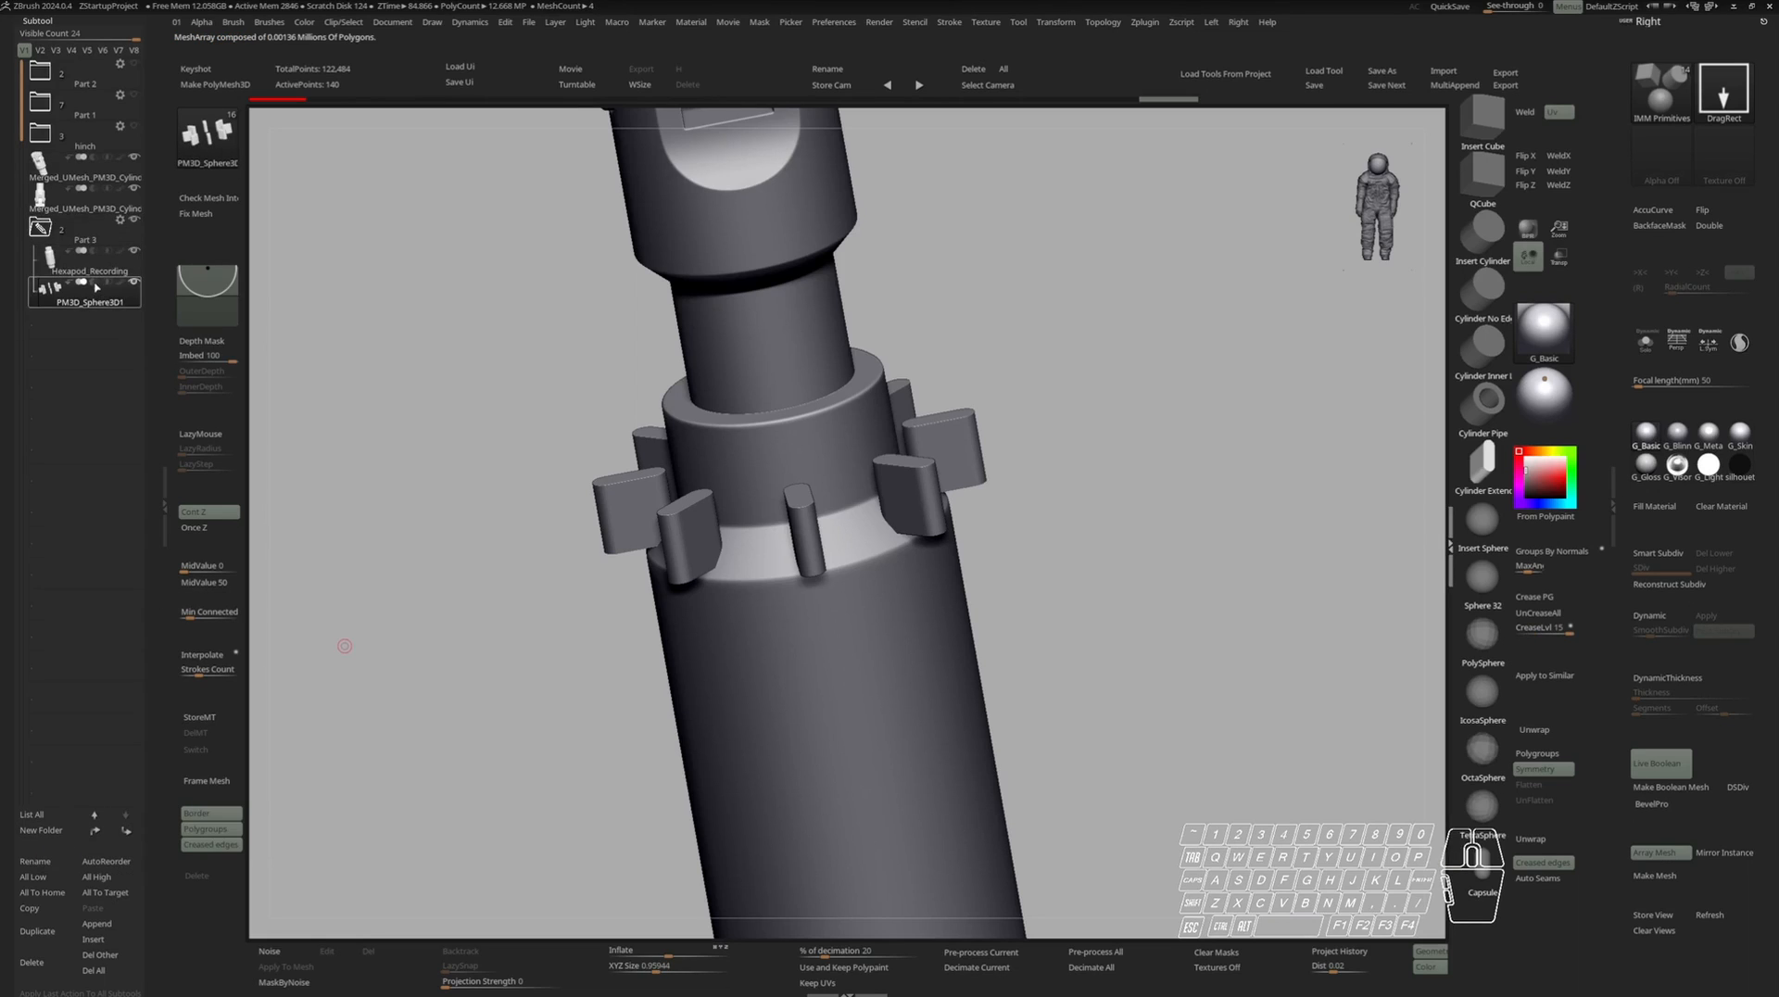
left_click(94, 283)
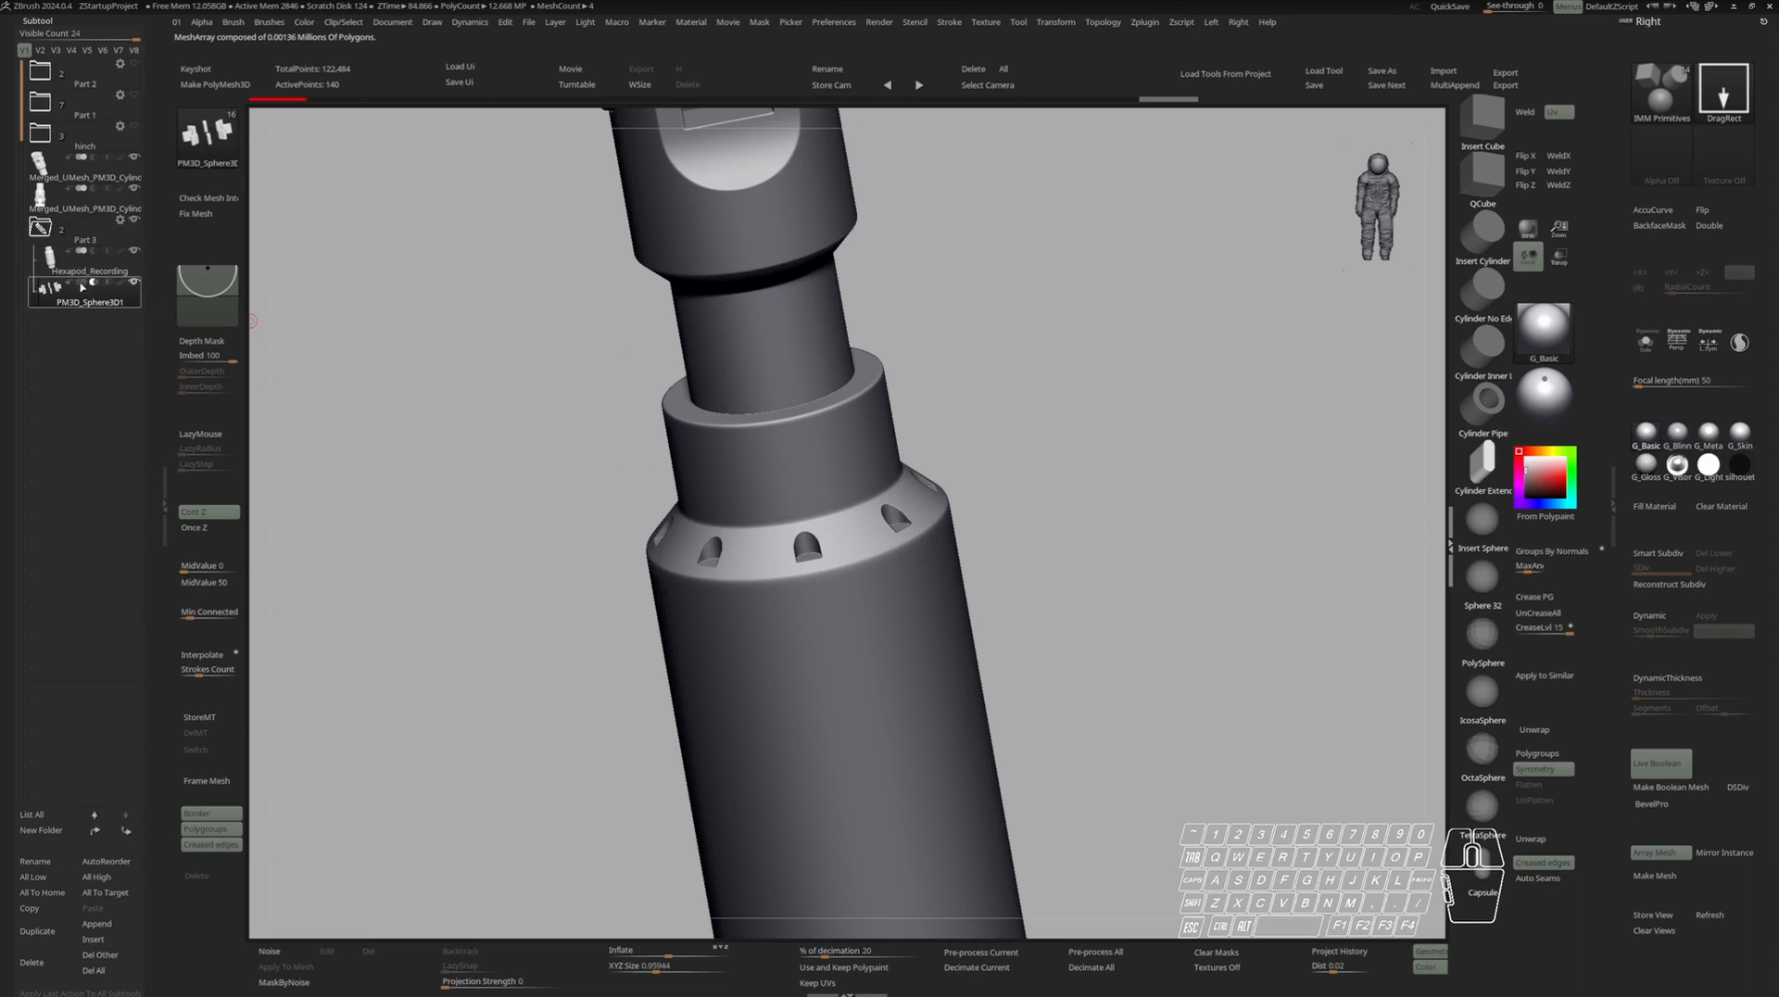
Adjust the arrayed cutter's size and position so it carves evenly shaped pockets into the body's sloped shoulder.
right_click_drag(686, 464, 697, 440)
mouse_move(811, 505)
right_mouse_down()
mouse_move(891, 575)
mouse_move(857, 521)
mouse_move(874, 627)
mouse_move(857, 431)
mouse_move(816, 519)
right_mouse_up()
key("shift+s")
key("w")
left_click_drag(726, 707, 704, 749, "alt")
right_click_drag(788, 633, 747, 648)
right_click_drag(747, 578, 878, 529)
left_click_drag(877, 529, 877, 531)
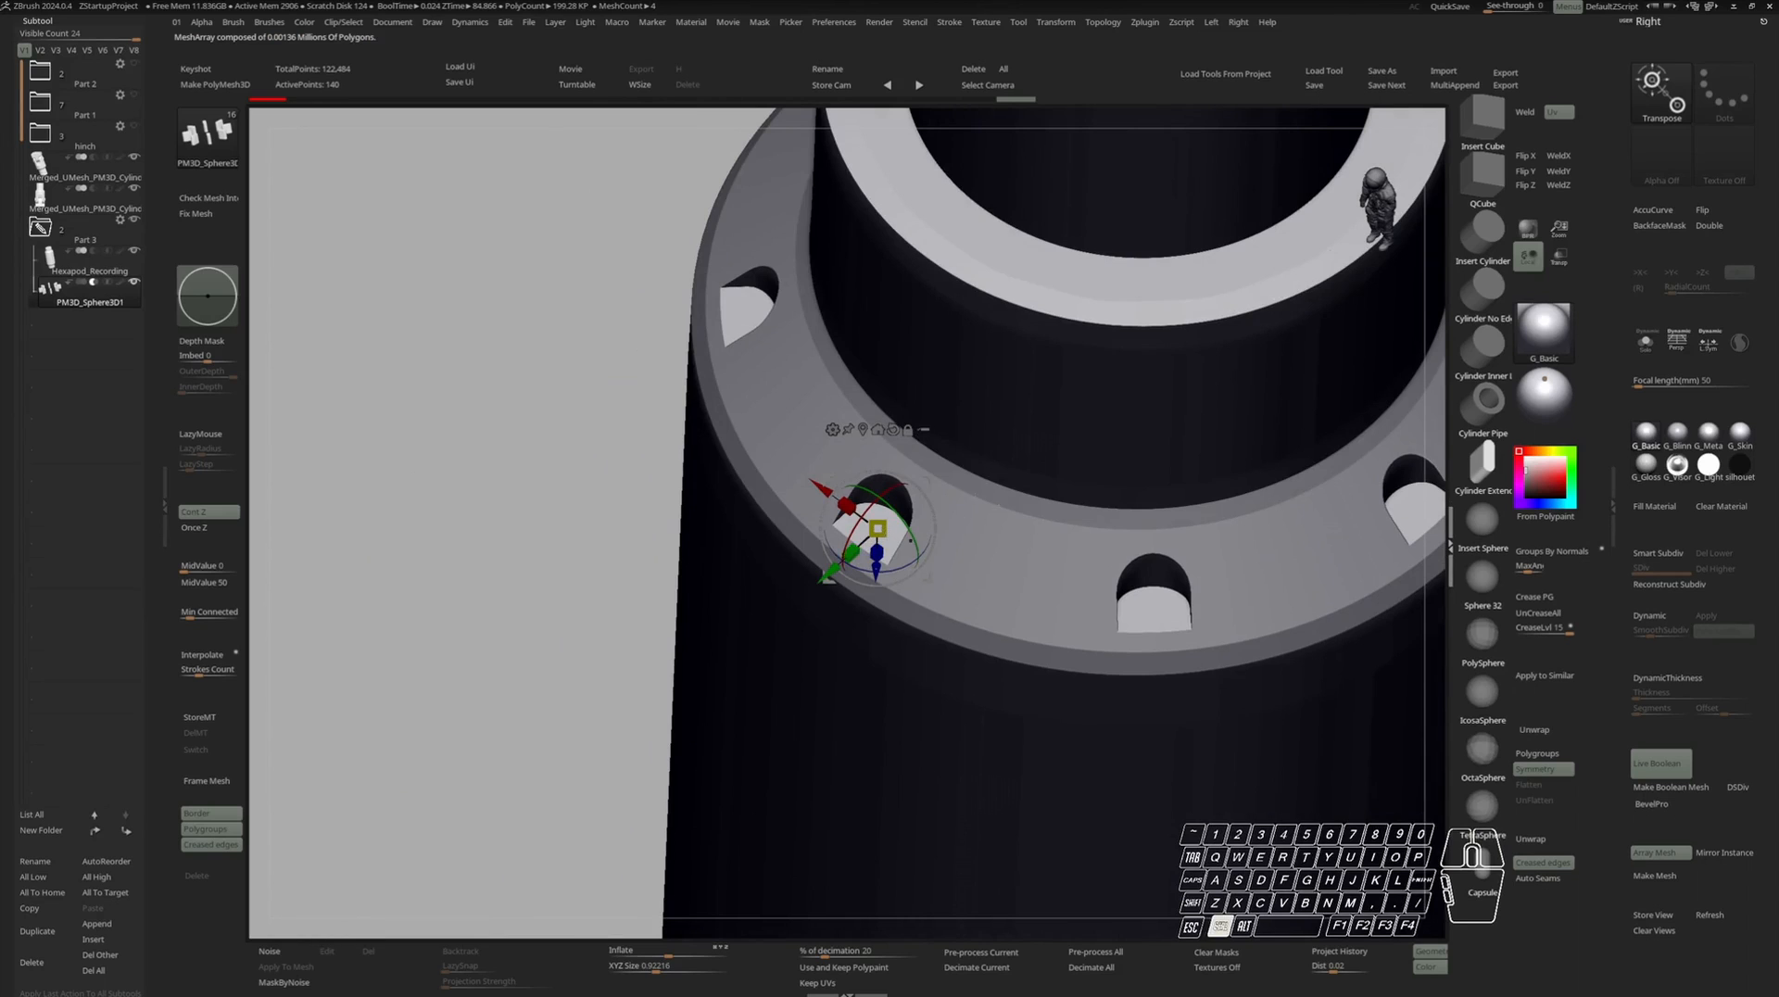
mouse_move(878, 531)
right_mouse_down("ctrl")
mouse_move(880, 482)
mouse_move(953, 545)
mouse_move(908, 528)
mouse_move(894, 543)
right_mouse_up("ctrl")
key("q")
key("w")
left_click_drag(866, 557, 866, 558)
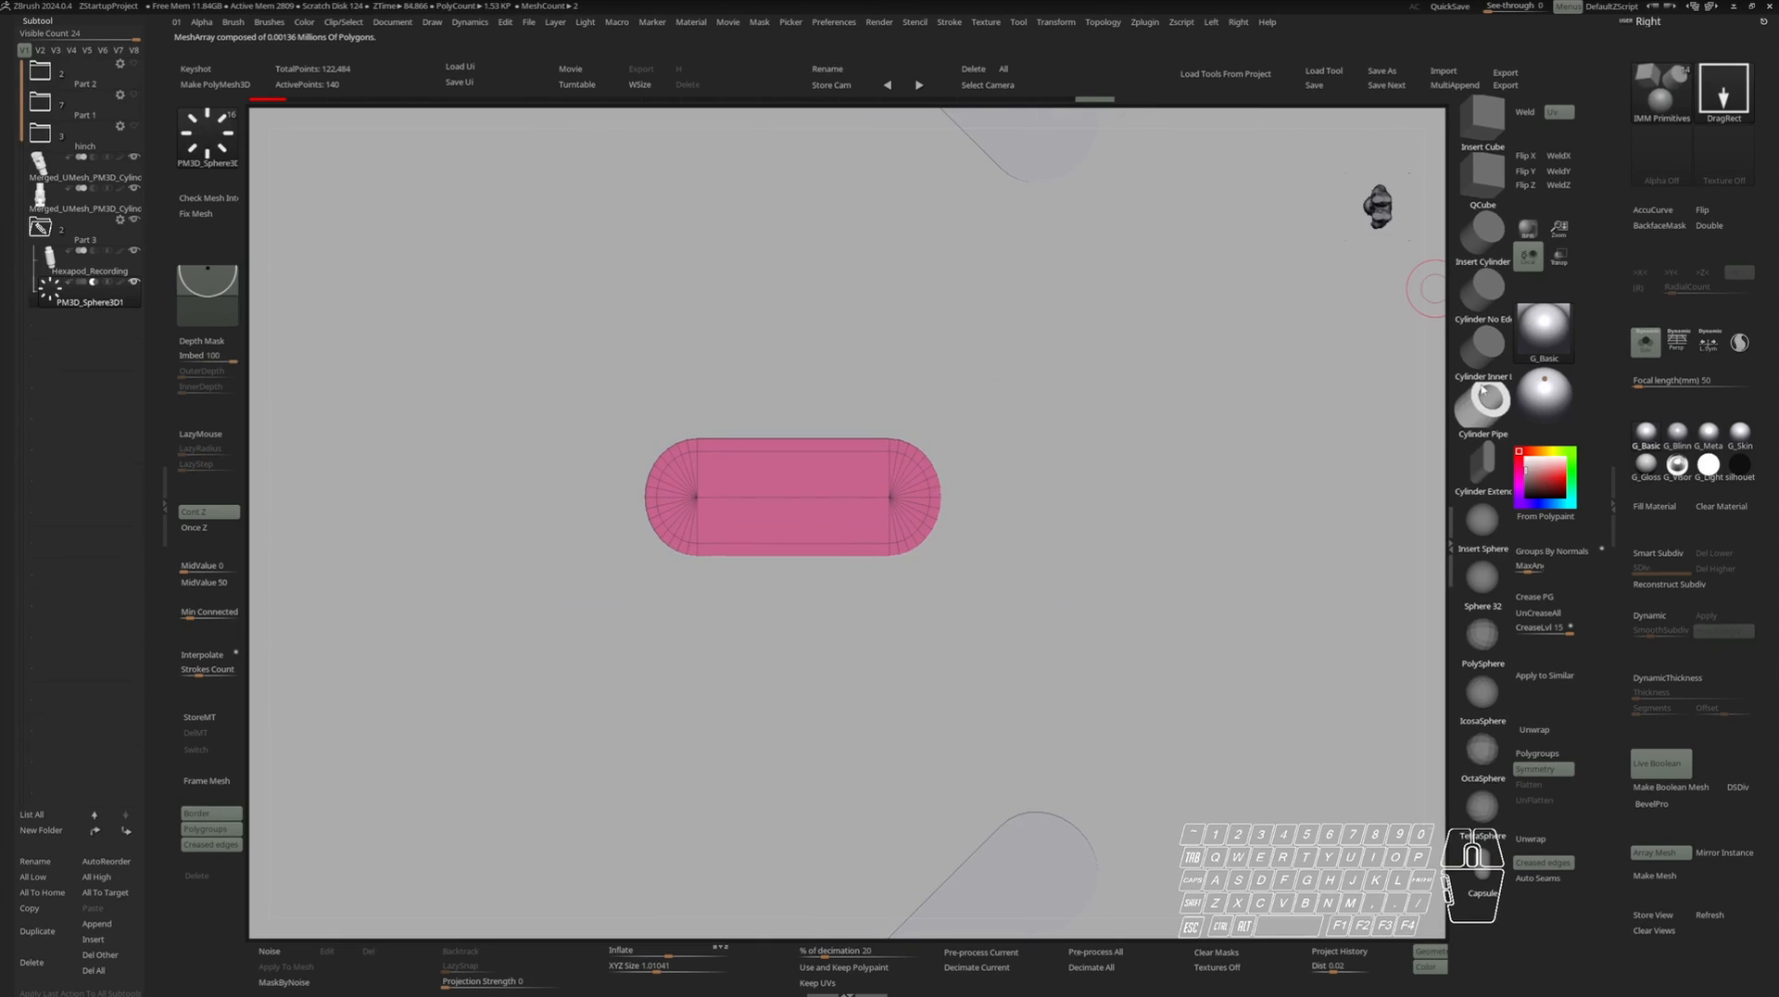
Insert a Cylinder No Edge primitive under the cutter at its rounded end as a small pin.
left_click(1481, 298)
right_click_drag(1130, 556, 1130, 621, "ctrl")
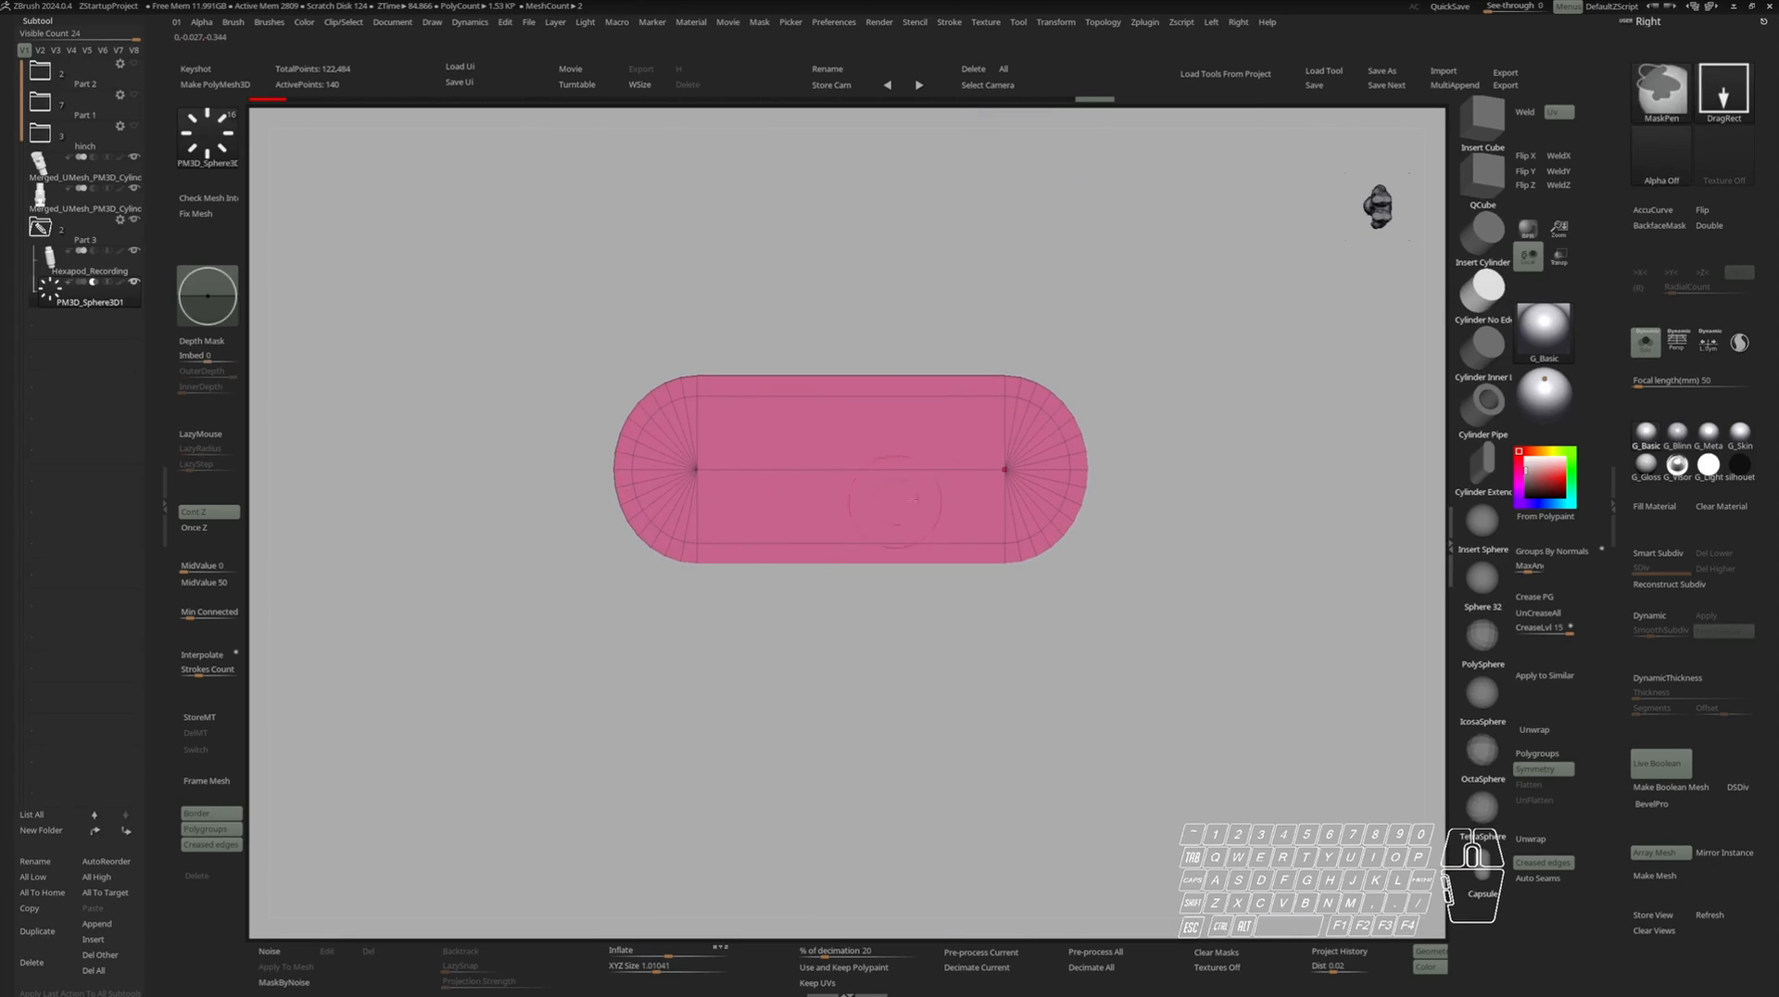
key("s")
key("s")
key("s")
left_click_drag(1009, 469, 1067, 480)
mouse_move(1047, 389)
right_mouse_down()
mouse_move(1099, 511)
mouse_move(978, 567)
right_mouse_up()
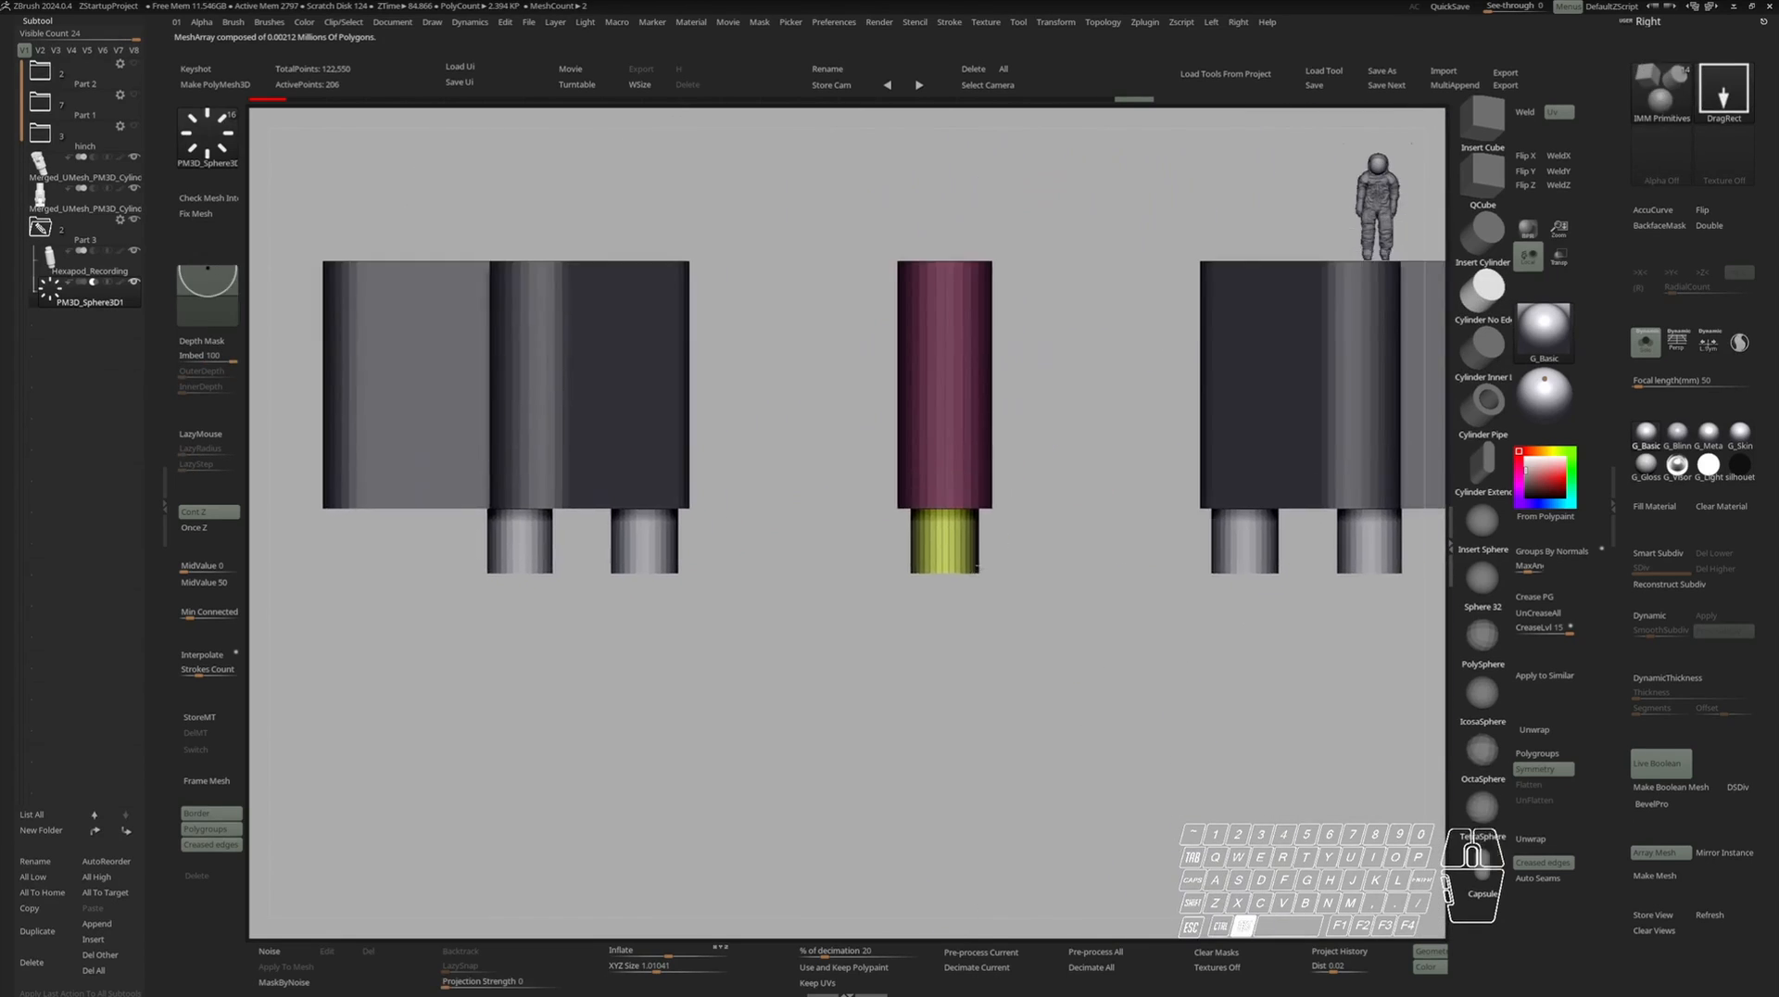
Split the arrayed pin into its own subtool, move it below the pocket cutters and exclude it from the subtraction.
left_click(1048, 503, "ctrl")
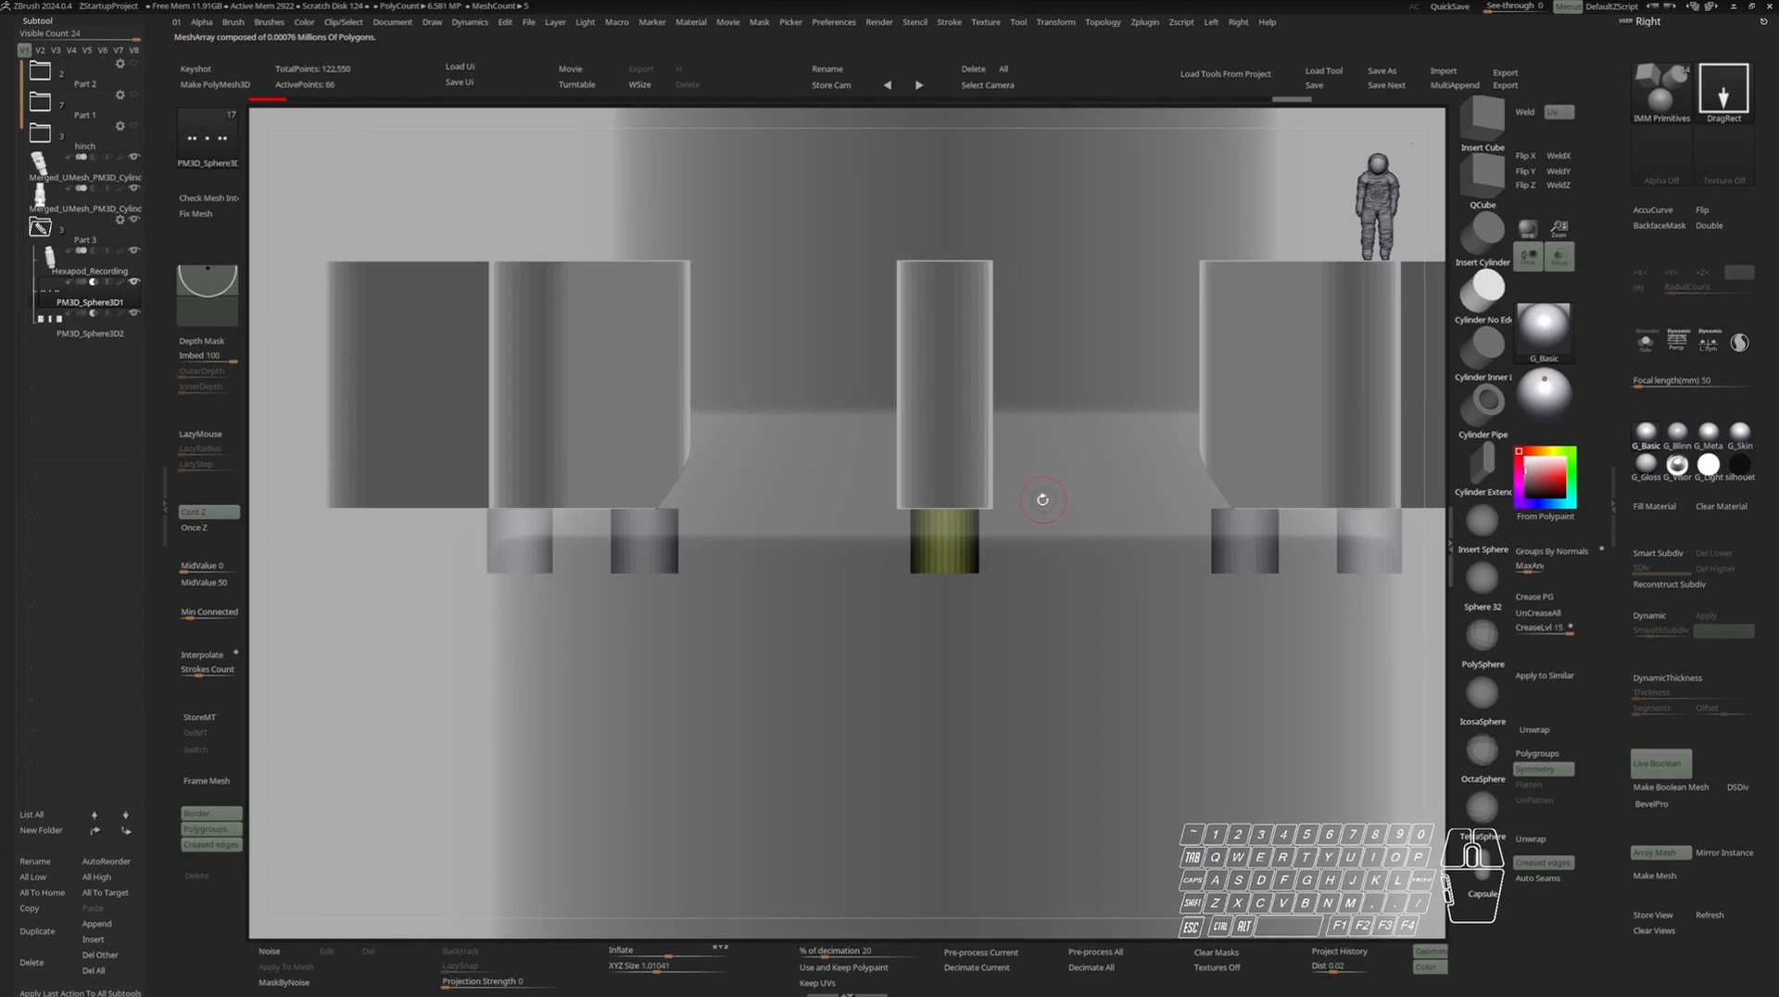
left_click(128, 832)
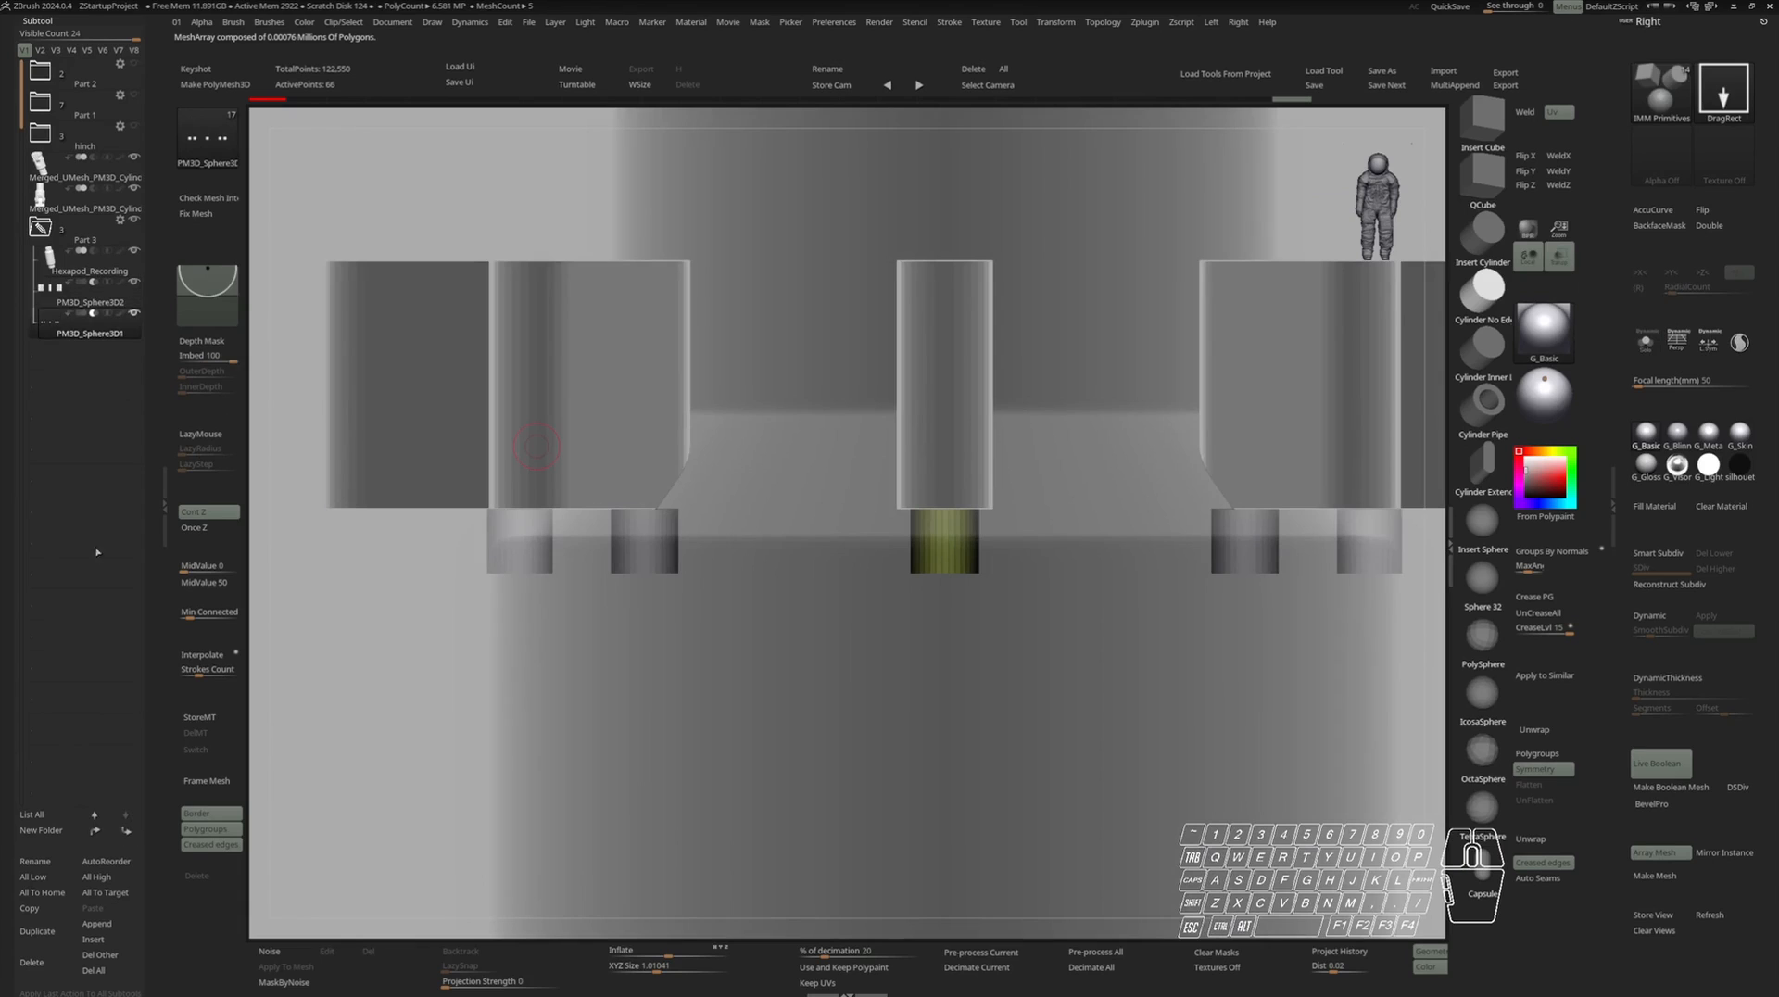
mouse_move(81, 319)
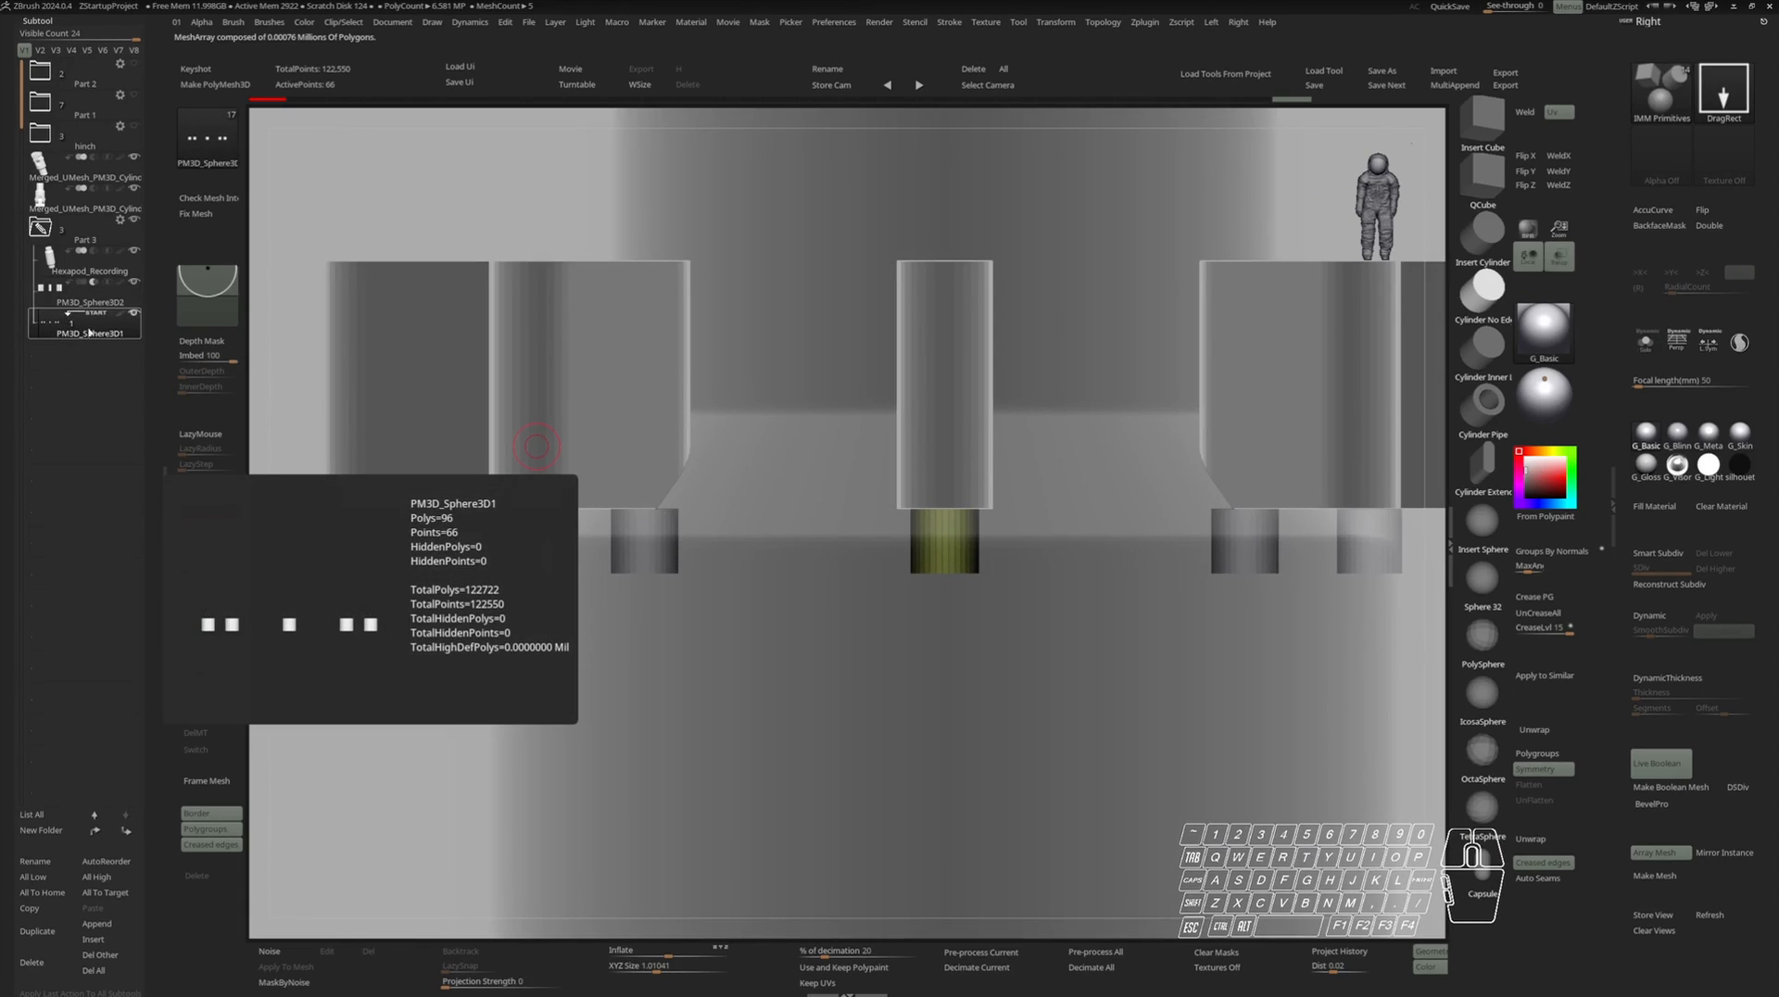
Scale and reposition the pin so it sits centred on the floor of each shoulder pocket.
left_click_drag(973, 491, 946, 593)
key("w")
right_click_drag(946, 593, 950, 713)
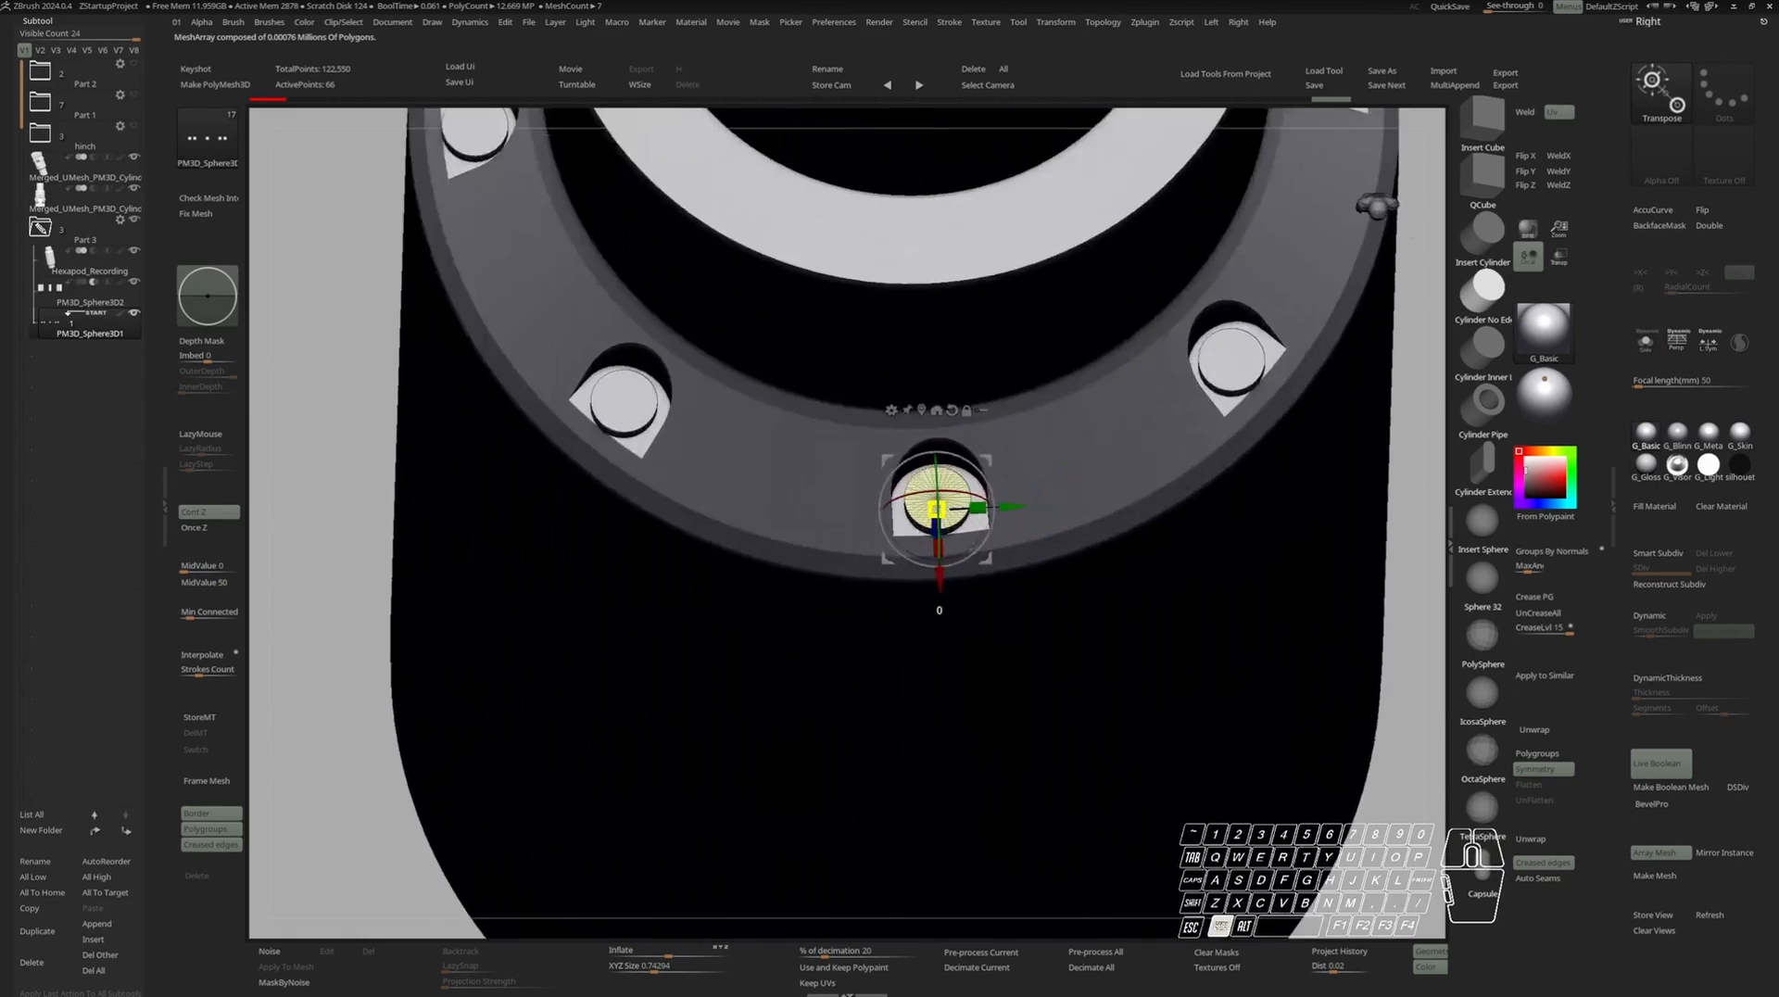
right_click_drag(964, 547, 965, 561, "ctrl")
left_click_drag(934, 508, 951, 522)
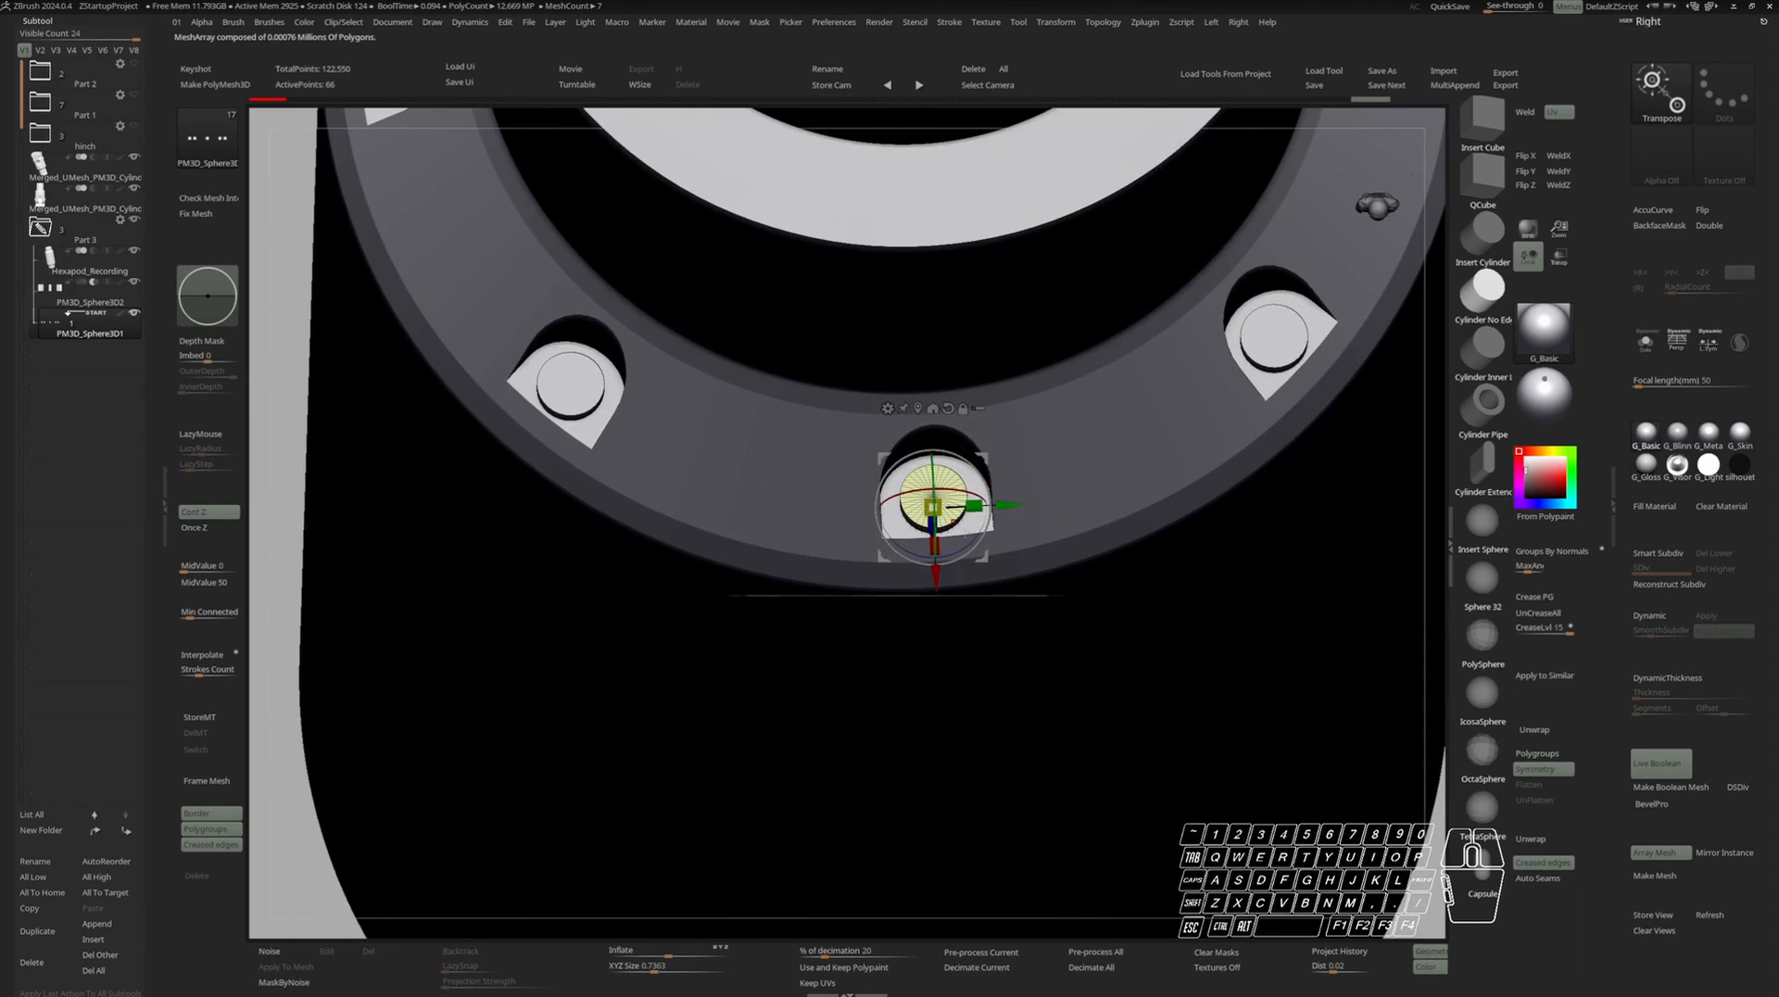
right_click_drag(953, 525, 951, 583)
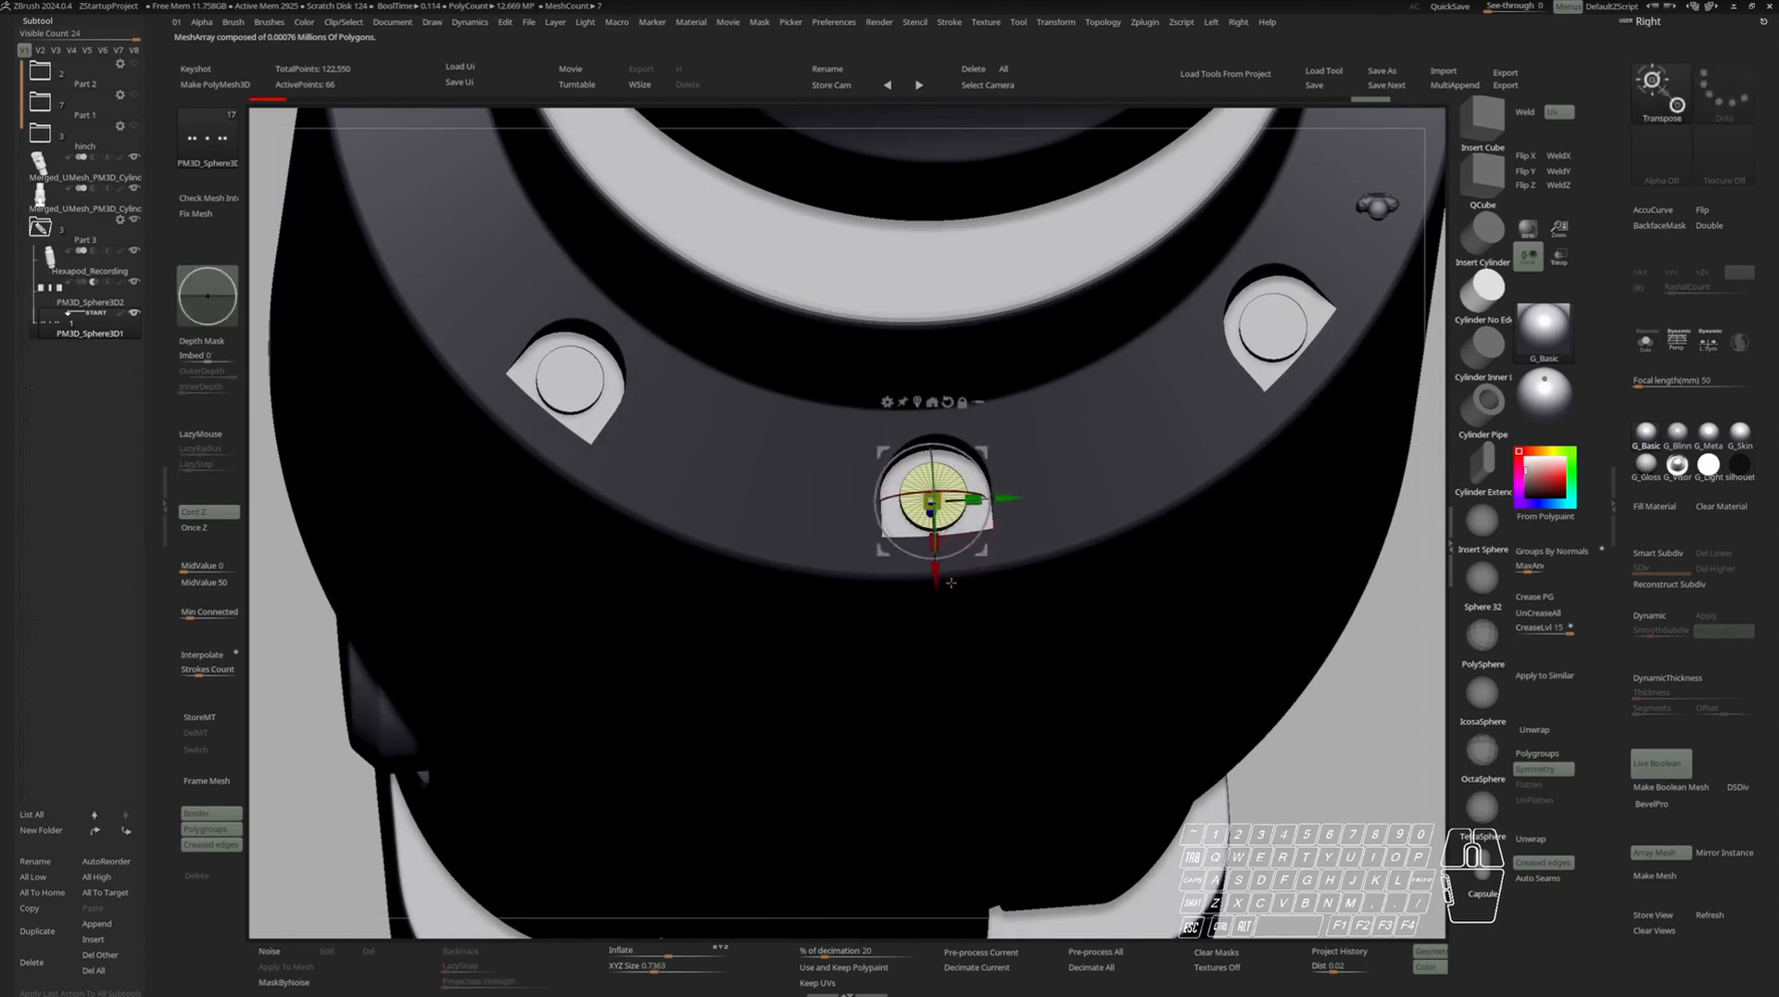
Isolate the arrayed pin subtool and bring its cap into view with polygroup wireframes shown.
key("q")
key("s")
key("shift+f")
key("f")
right_click_drag(982, 521, 982, 488)
key("shift+f")
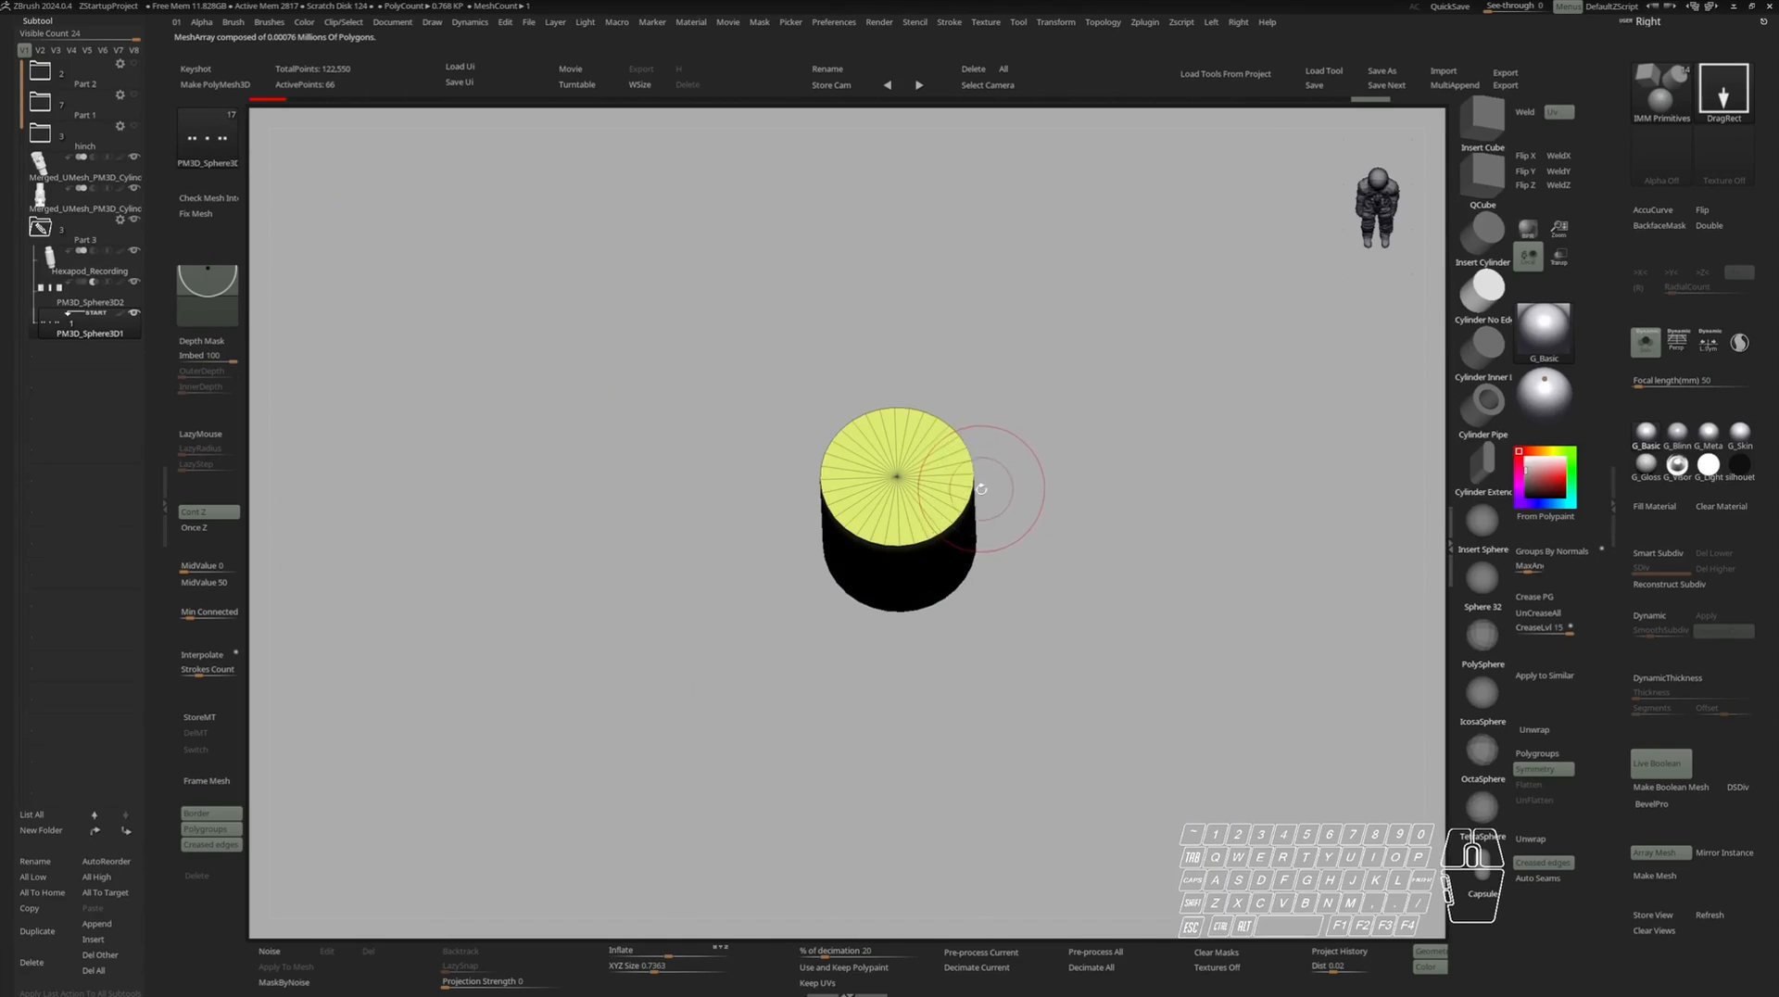
Inset the pin's top cap with the ZModeler brush, using Inset on Polygroup All.
key("b")
key("z")
key("m")
key("space")
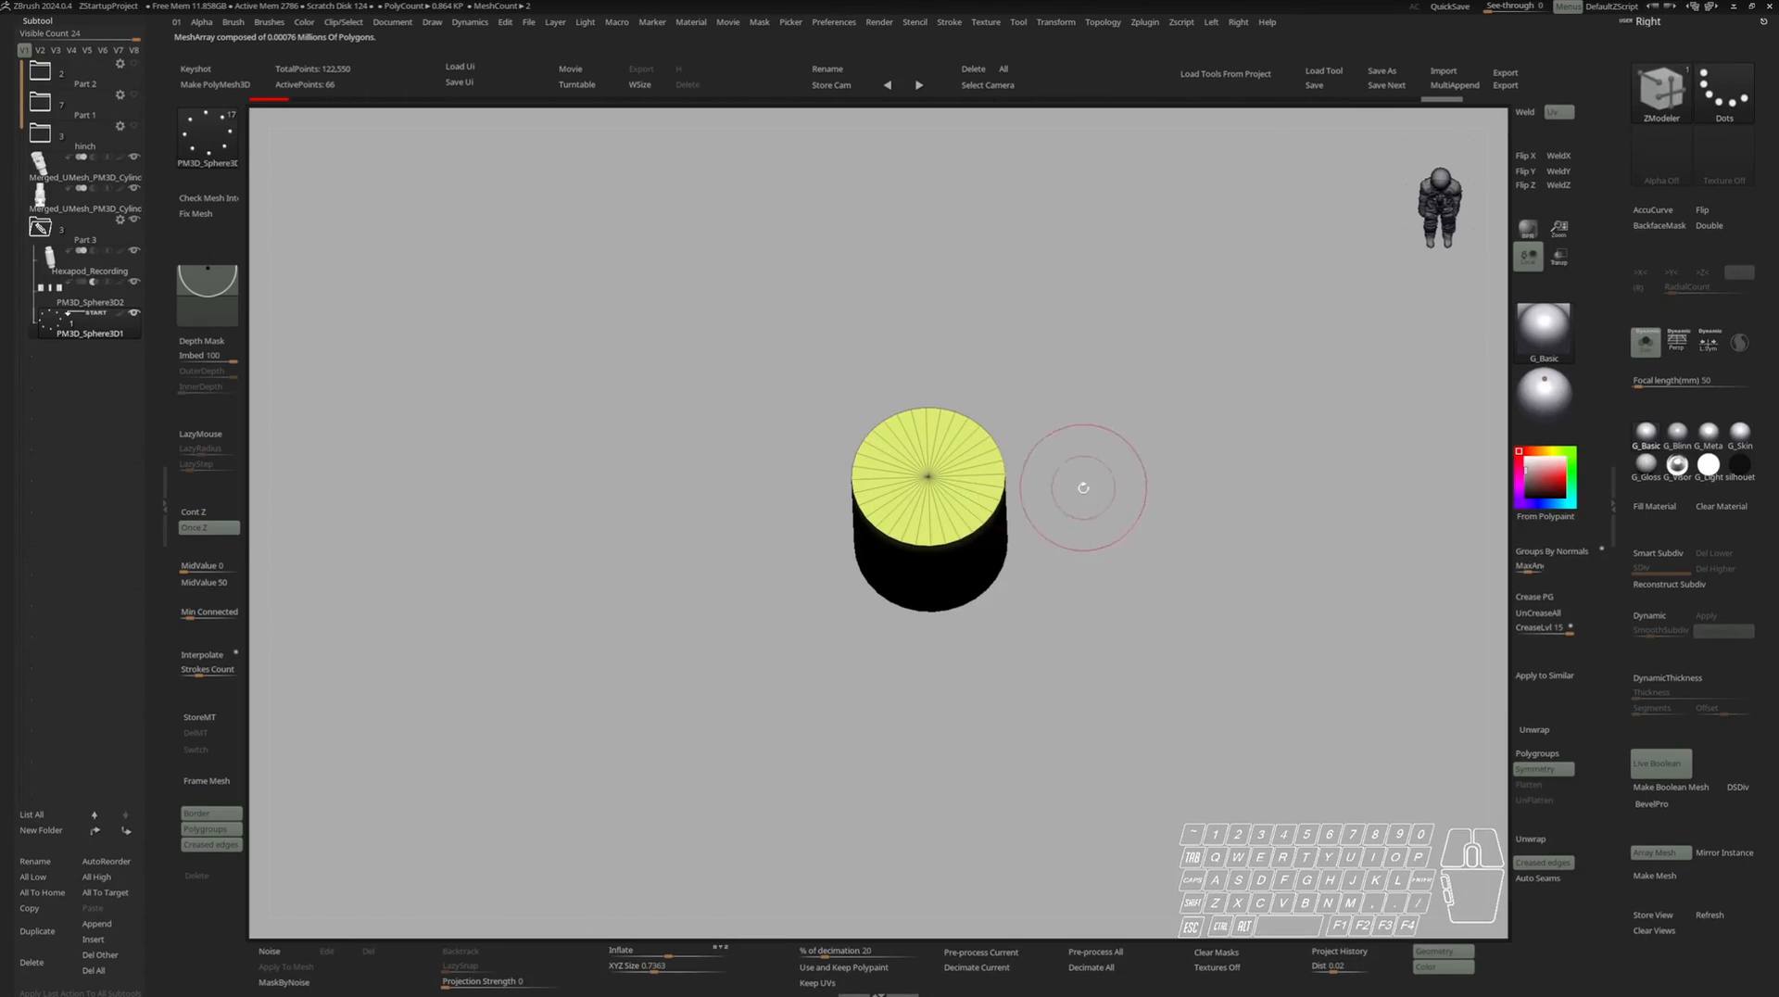
key("space")
right_click_drag(1008, 474, 1007, 547, "ctrl")
mouse_move(962, 573)
left_mouse_down("alt")
mouse_move(764, 530)
mouse_move(852, 357)
mouse_move(1066, 444)
left_mouse_up("alt")
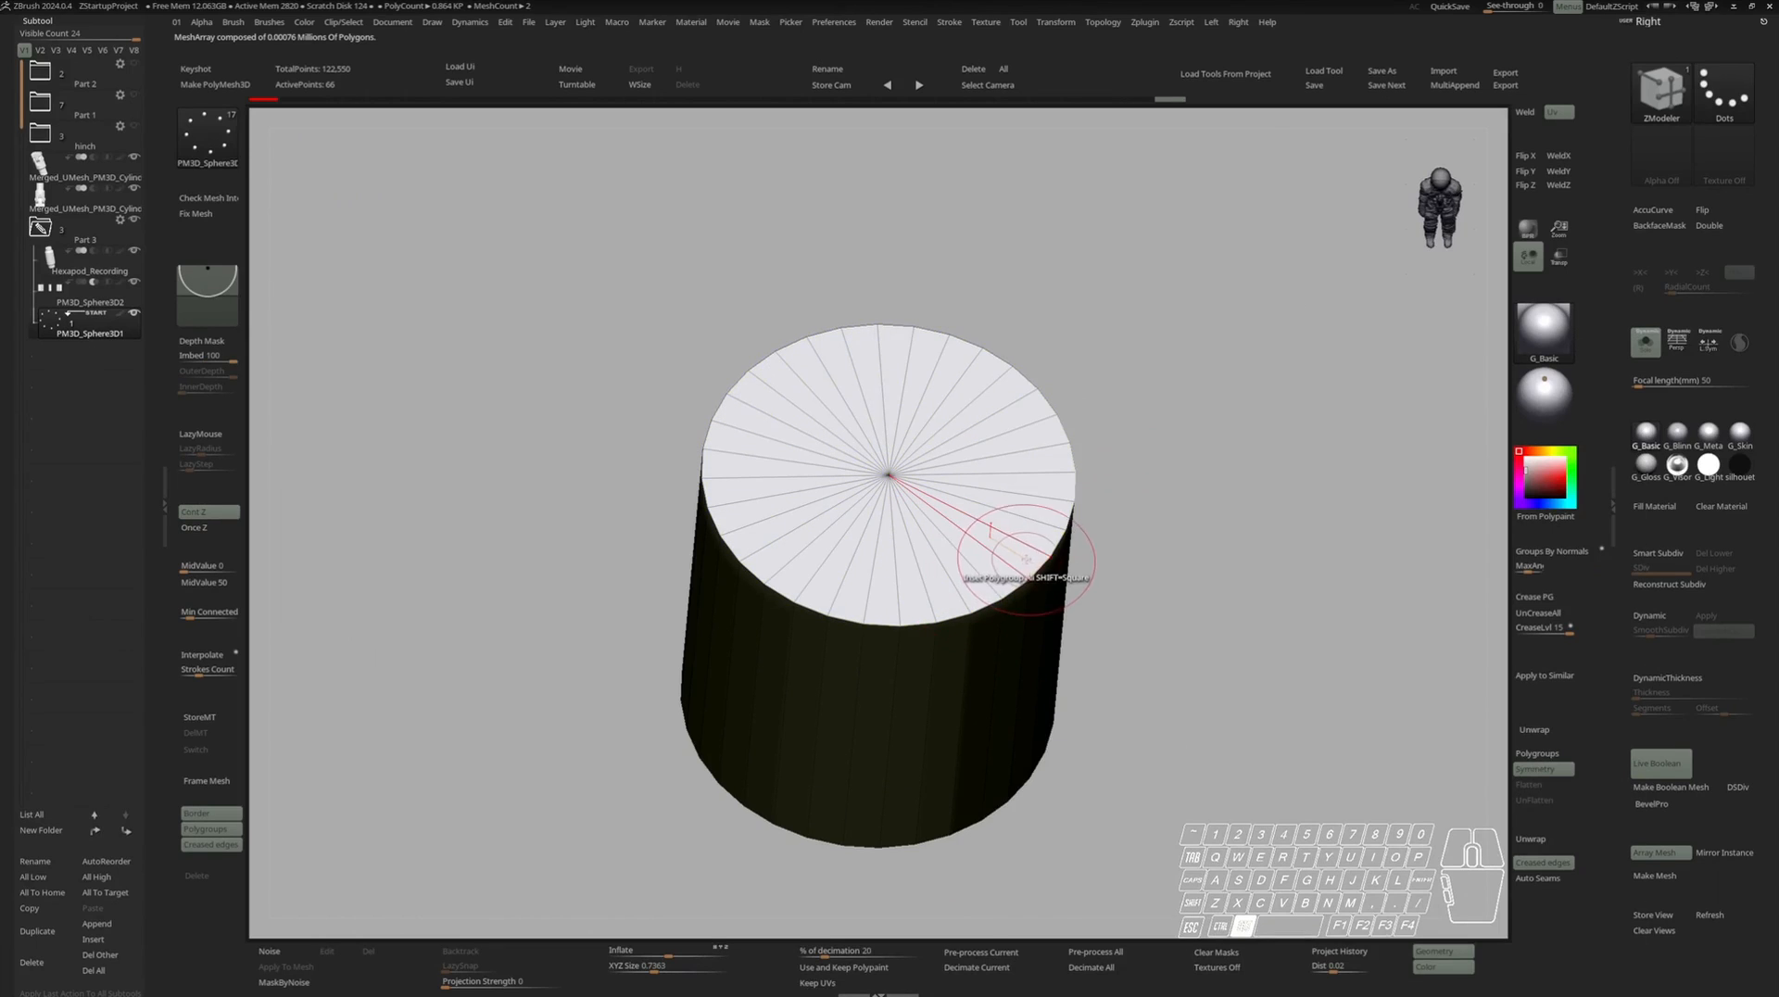
key("space")
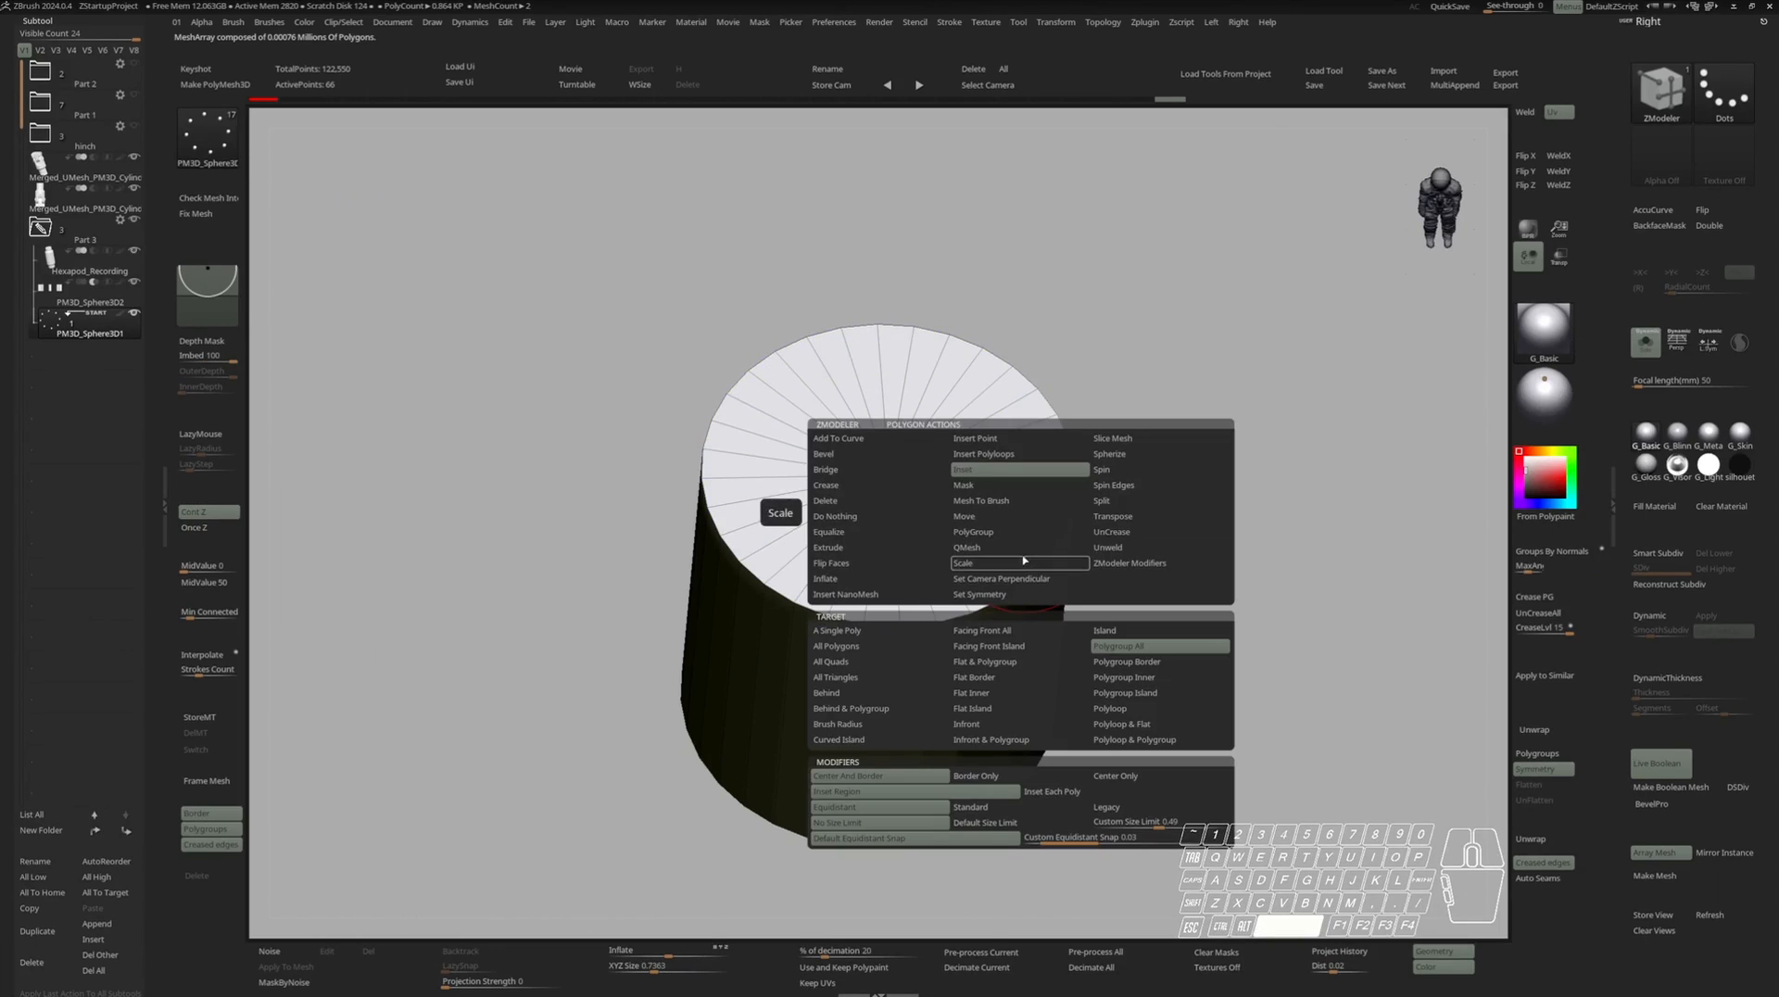
left_click(983, 471)
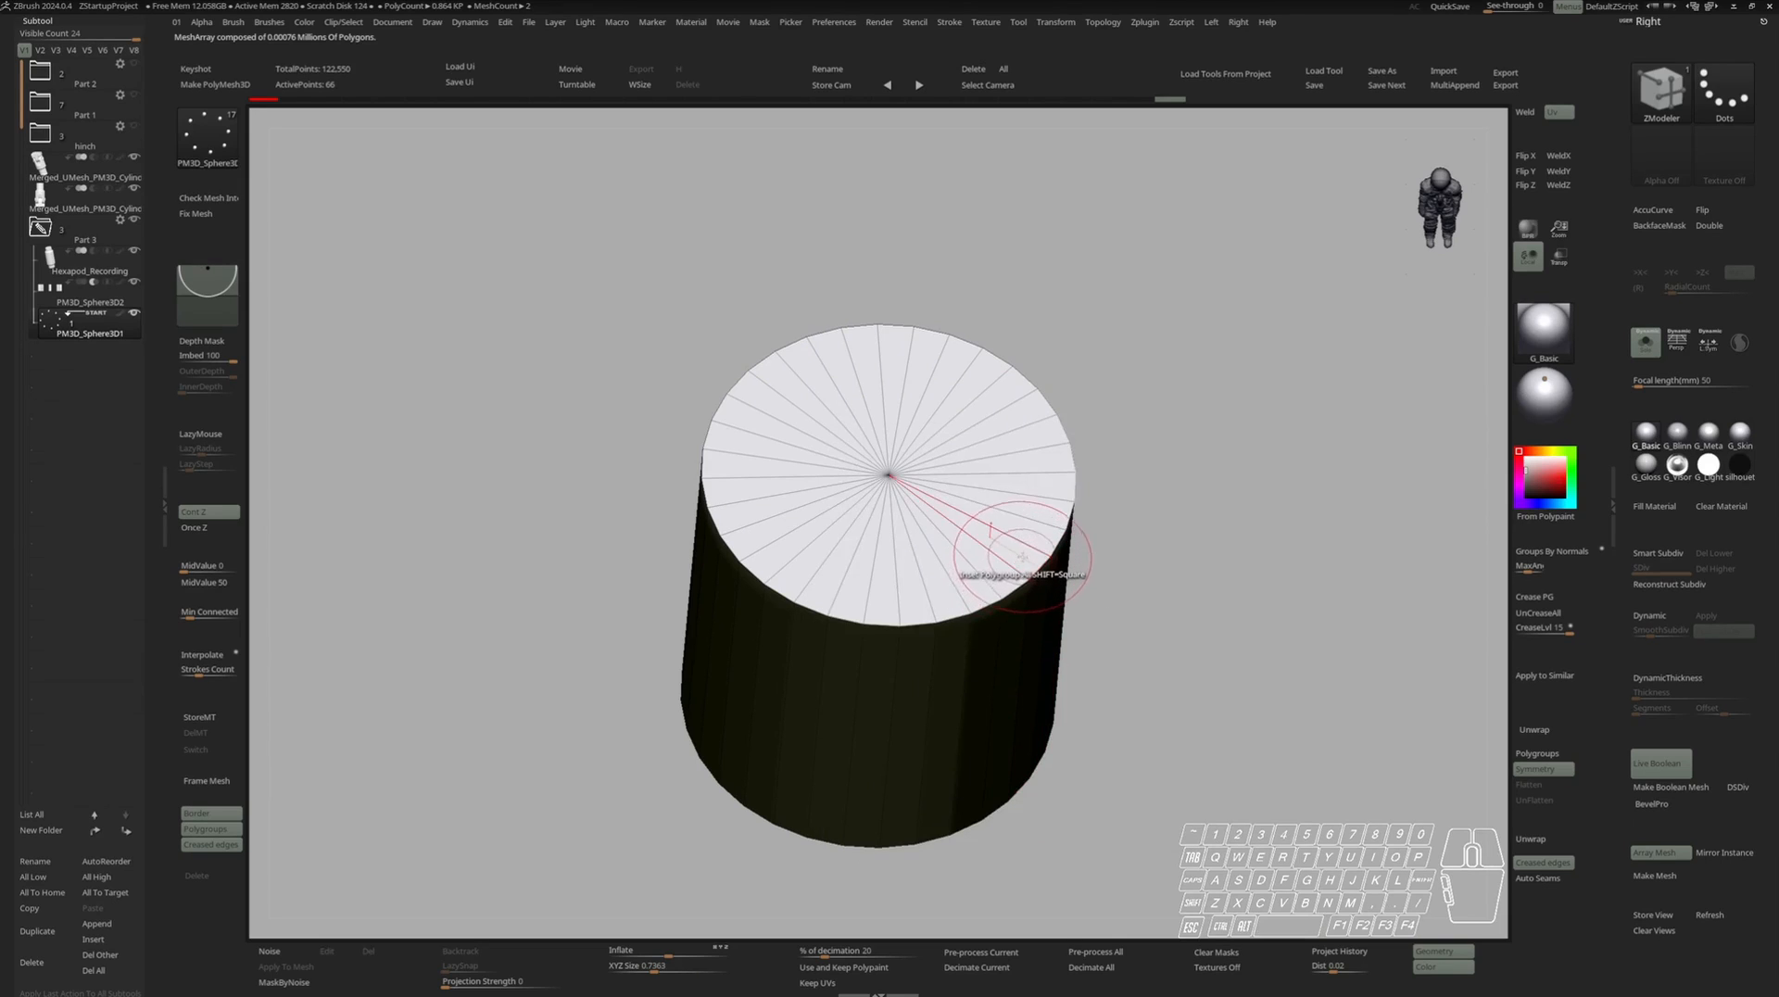
left_click_drag(1022, 557, 964, 557)
Extrude the outer ring of the pin's cap outward with Polygroup All so the centre forms a round recess.
key("space")
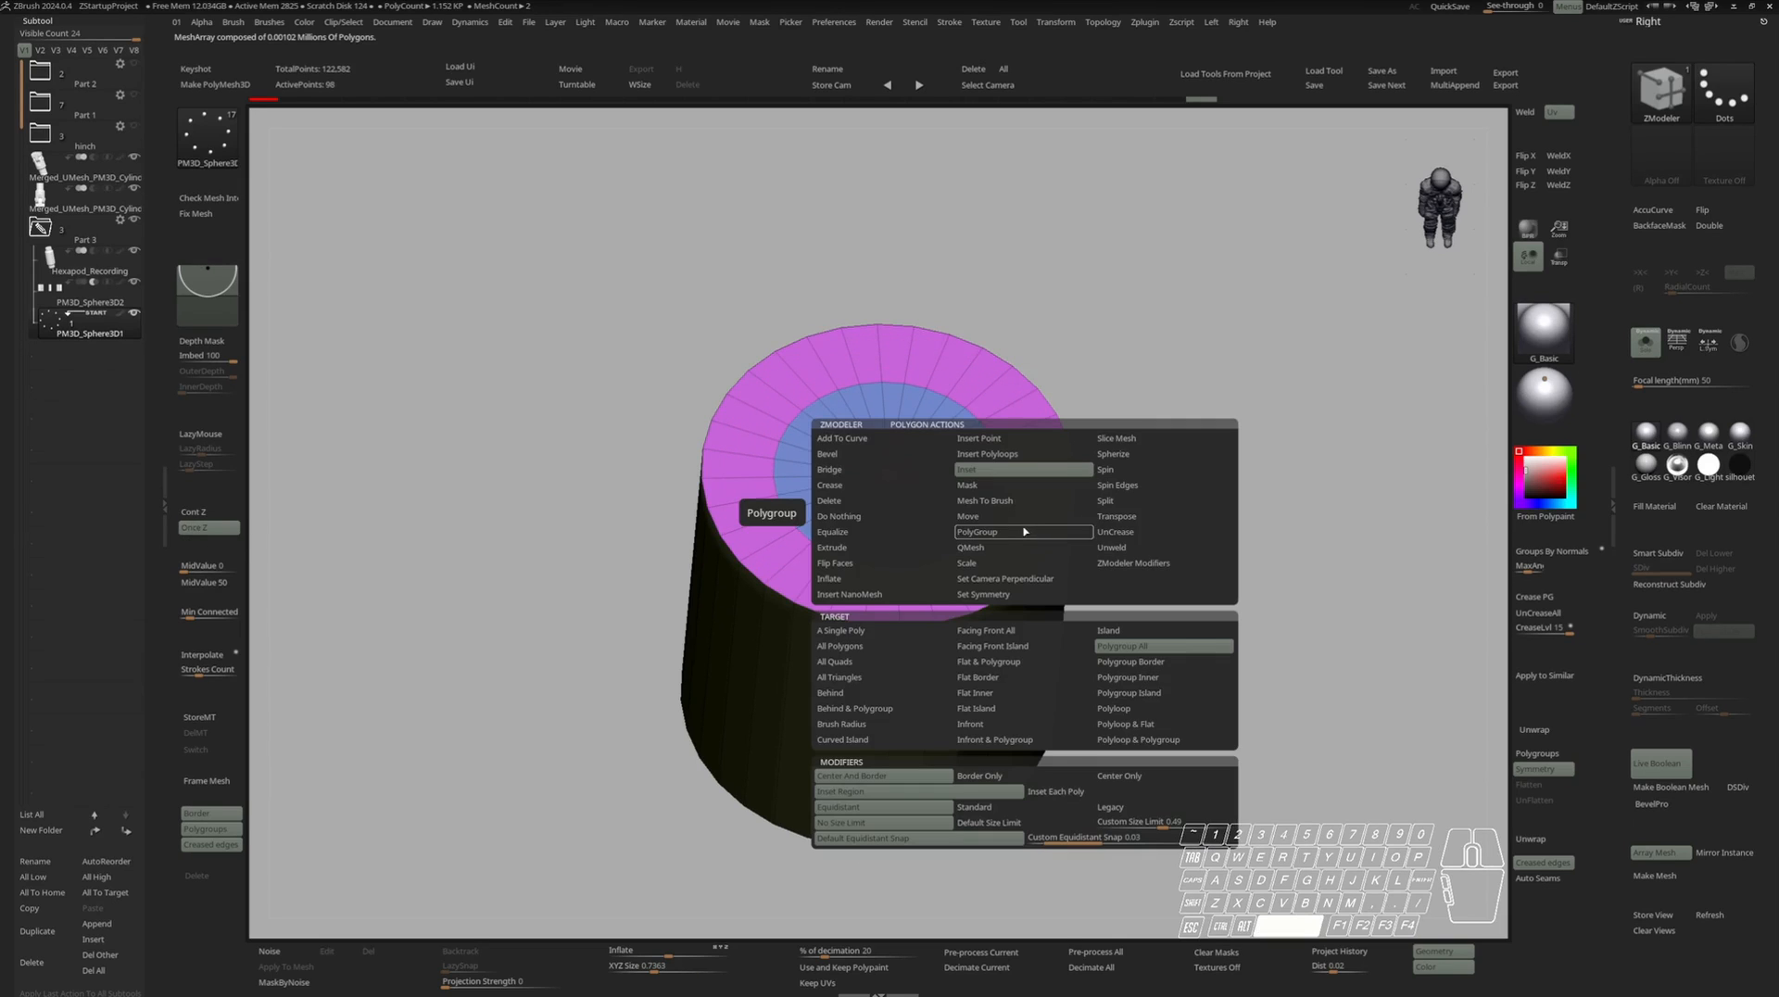
left_click(850, 548)
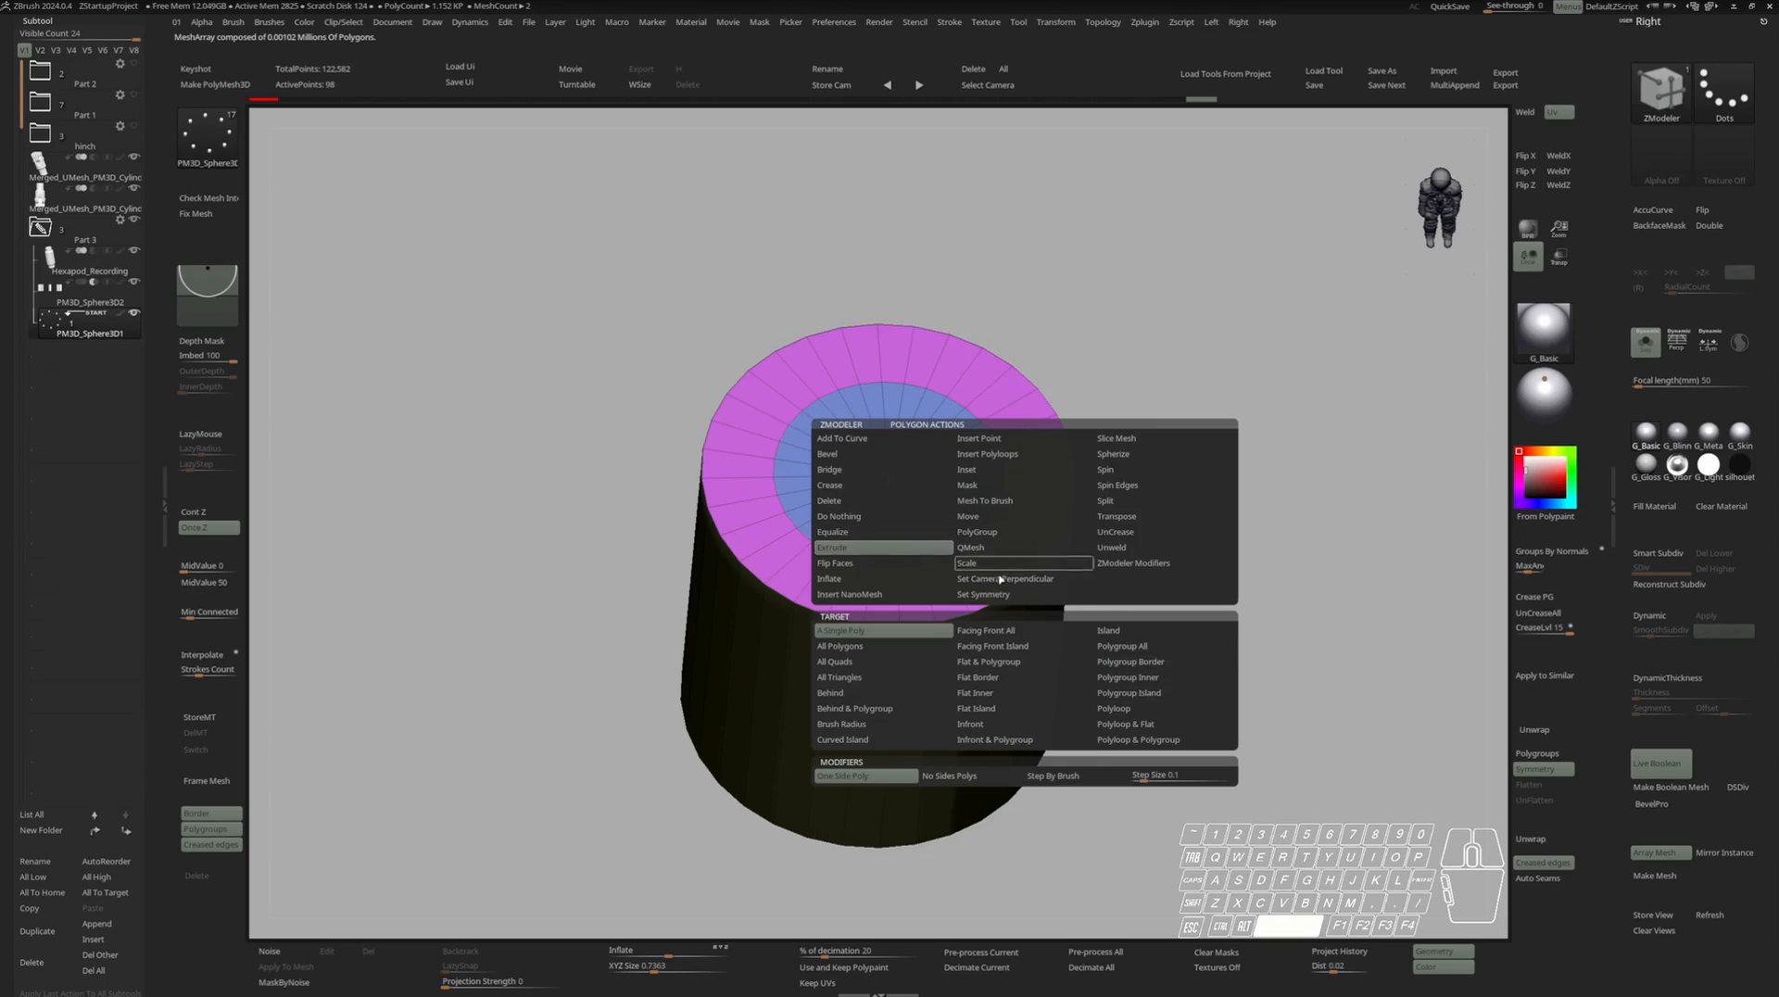
left_click(1122, 645)
left_click_drag(1011, 545, 1010, 497)
Insert multiple edge loops across the pin's recessed floor, its rim ring and its long outer wall.
key("space")
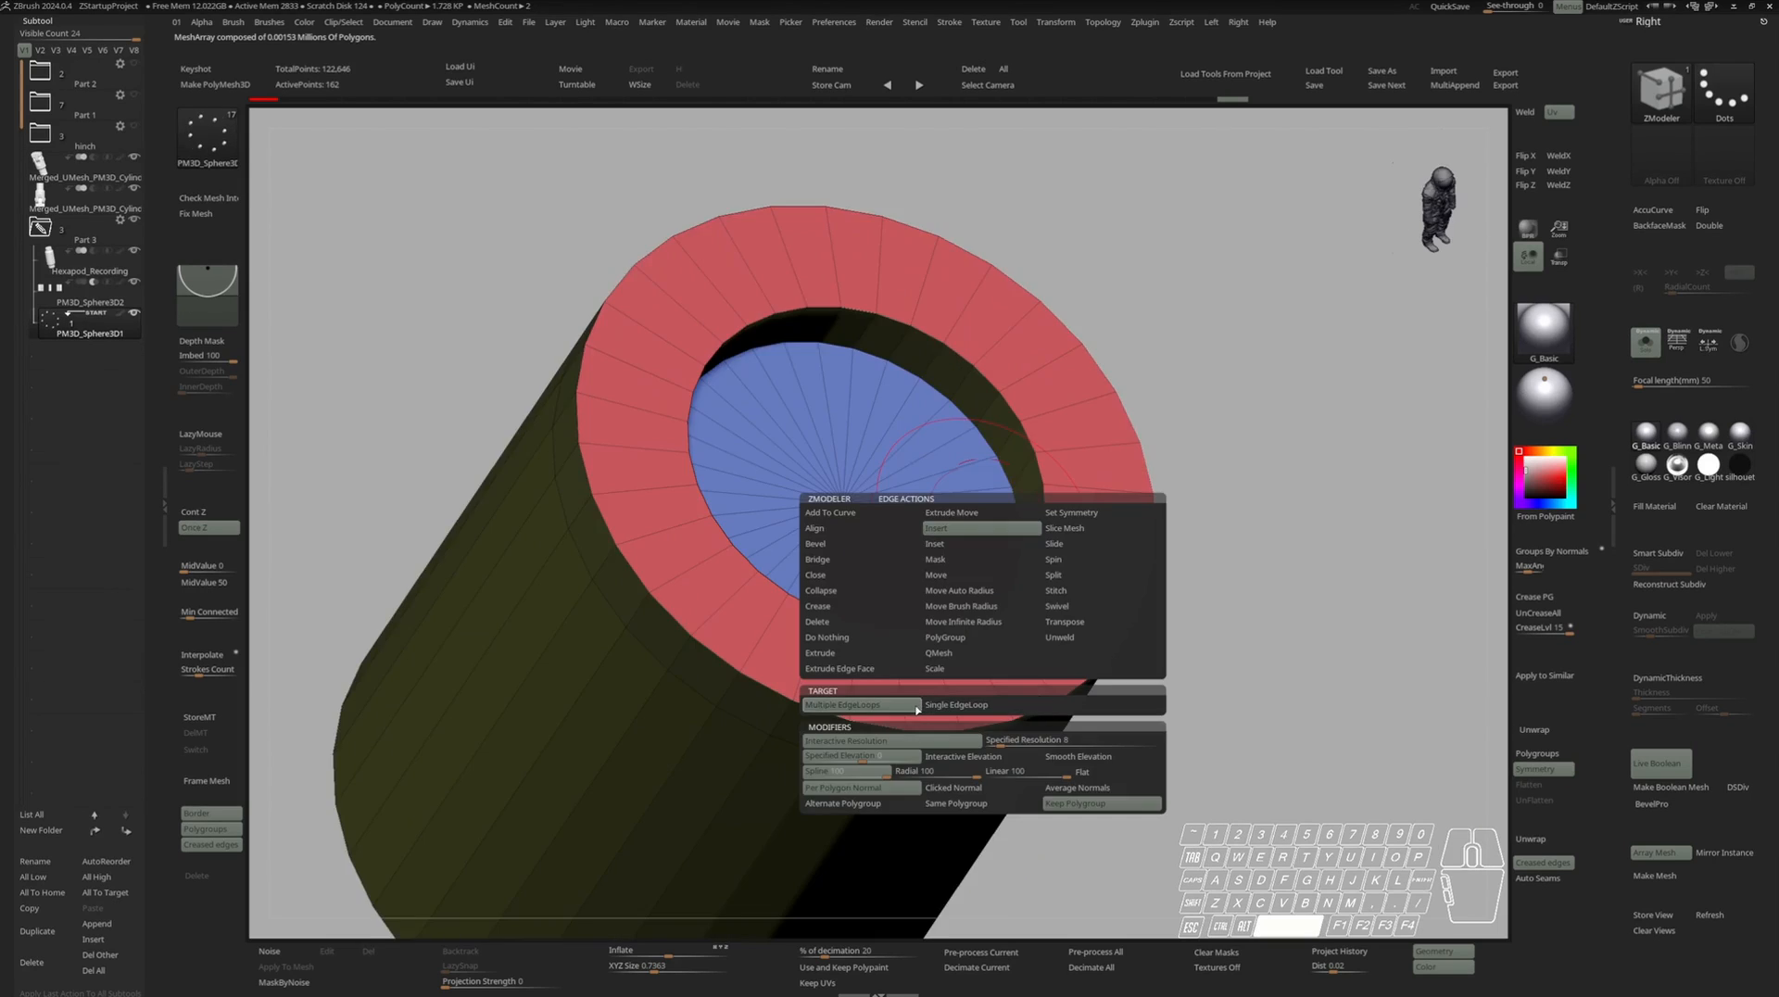
left_click(906, 708)
right_click_drag(936, 573, 961, 537)
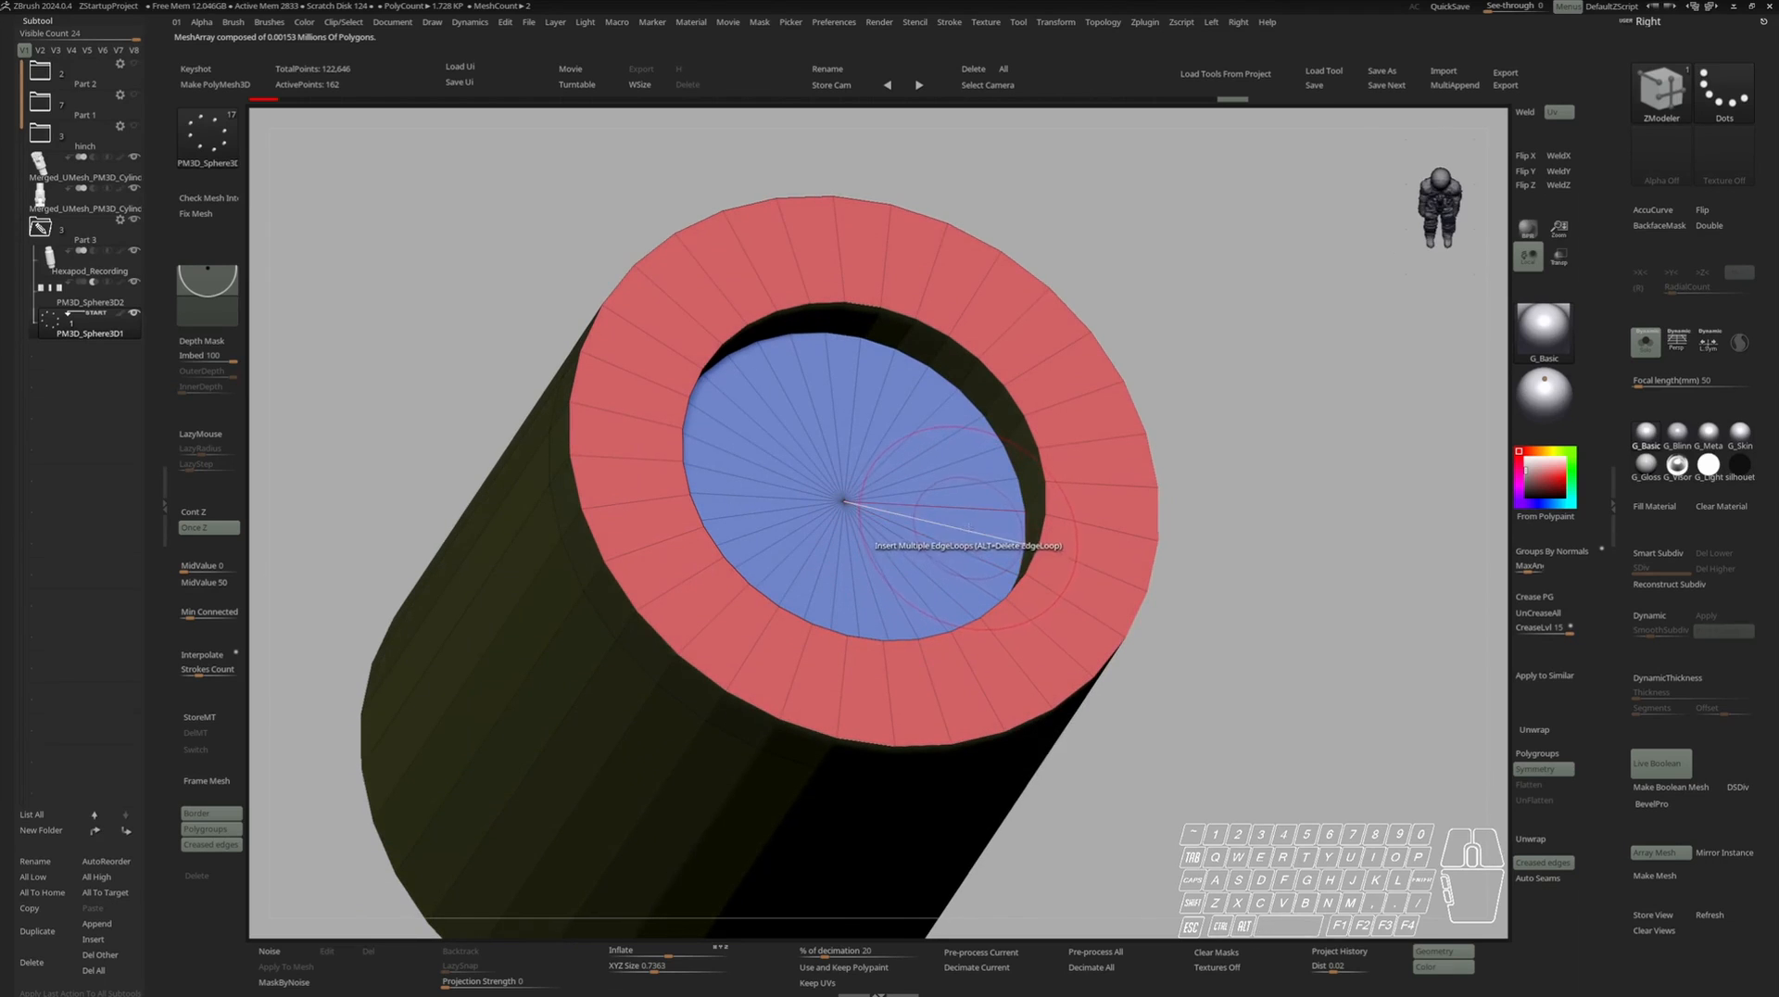
left_click(1038, 542)
left_click(1101, 519)
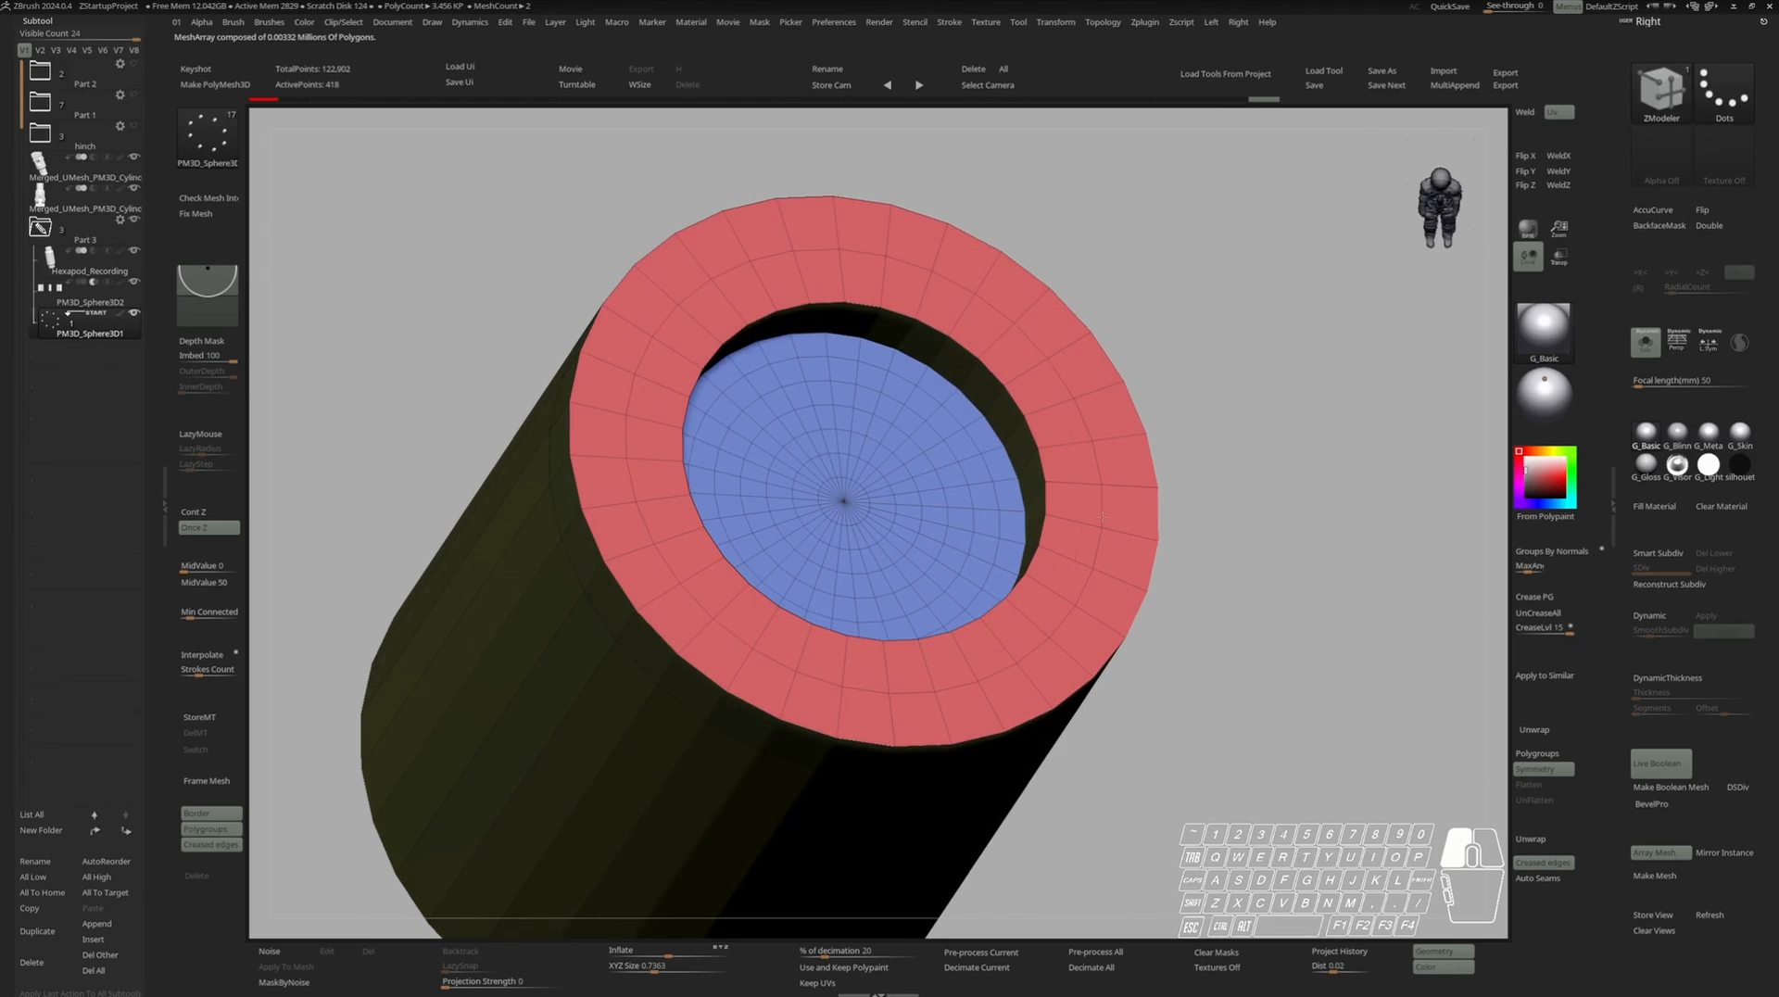
right_click_drag(1104, 507, 1041, 195)
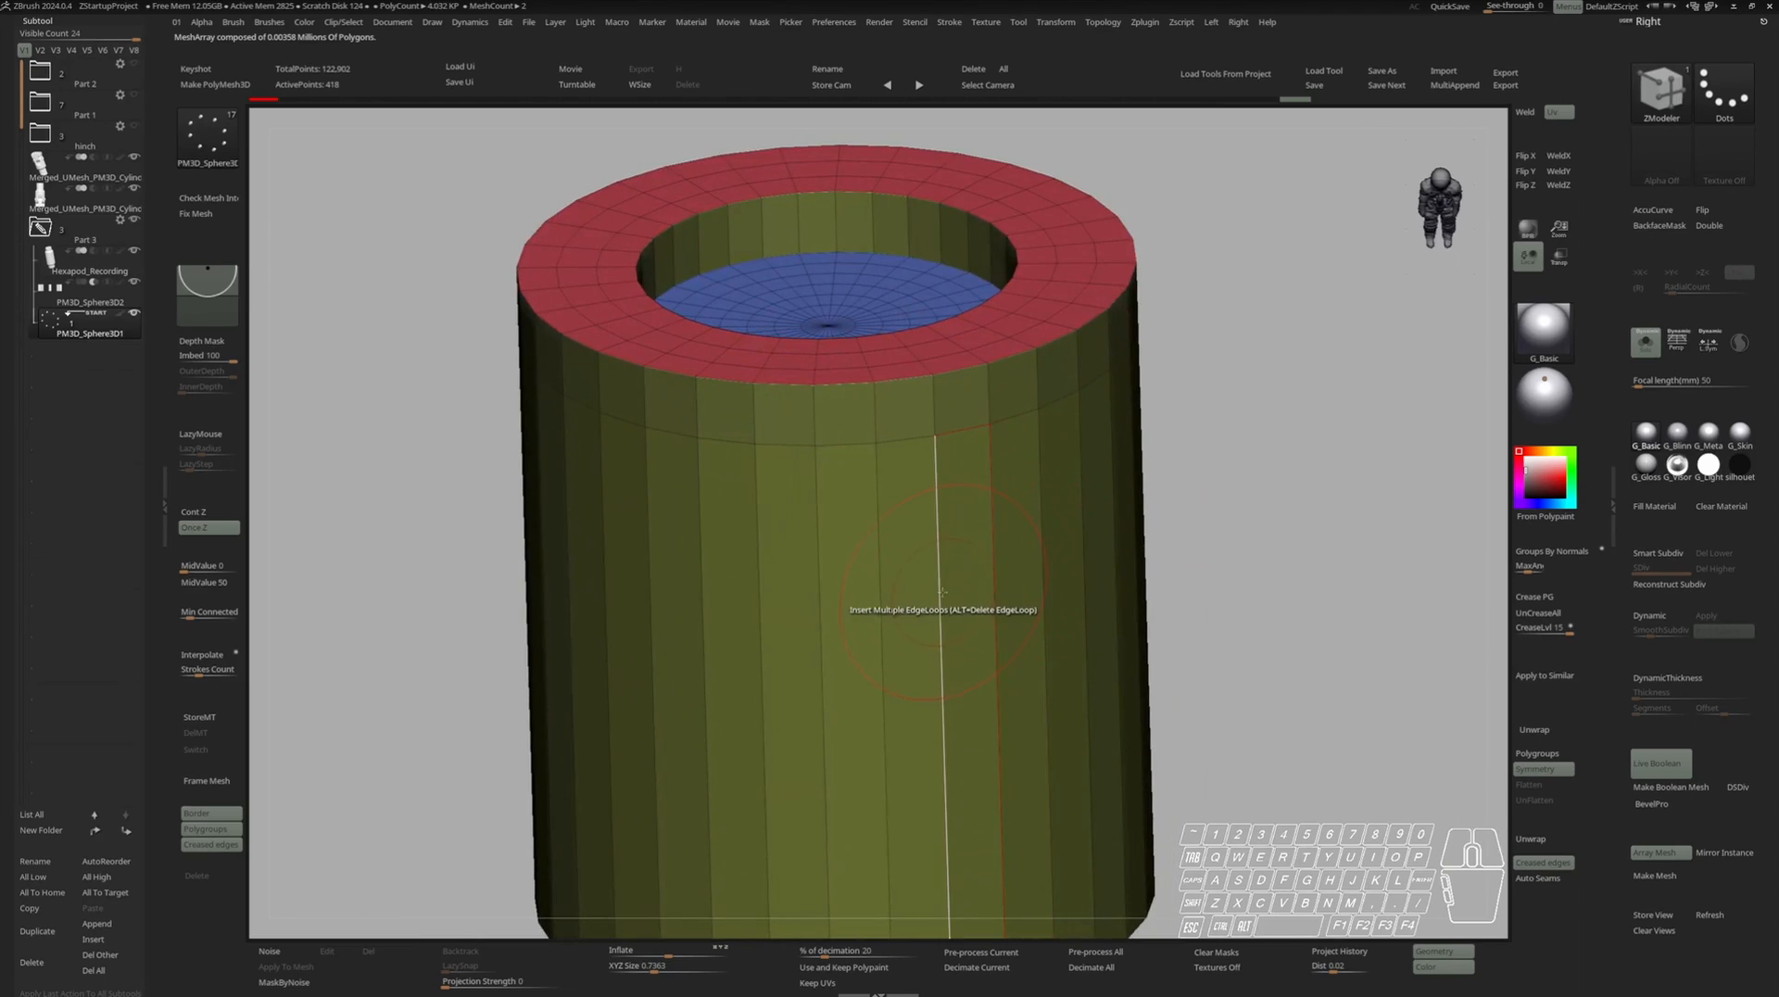
left_click(945, 519)
left_click_drag(952, 550, 954, 561)
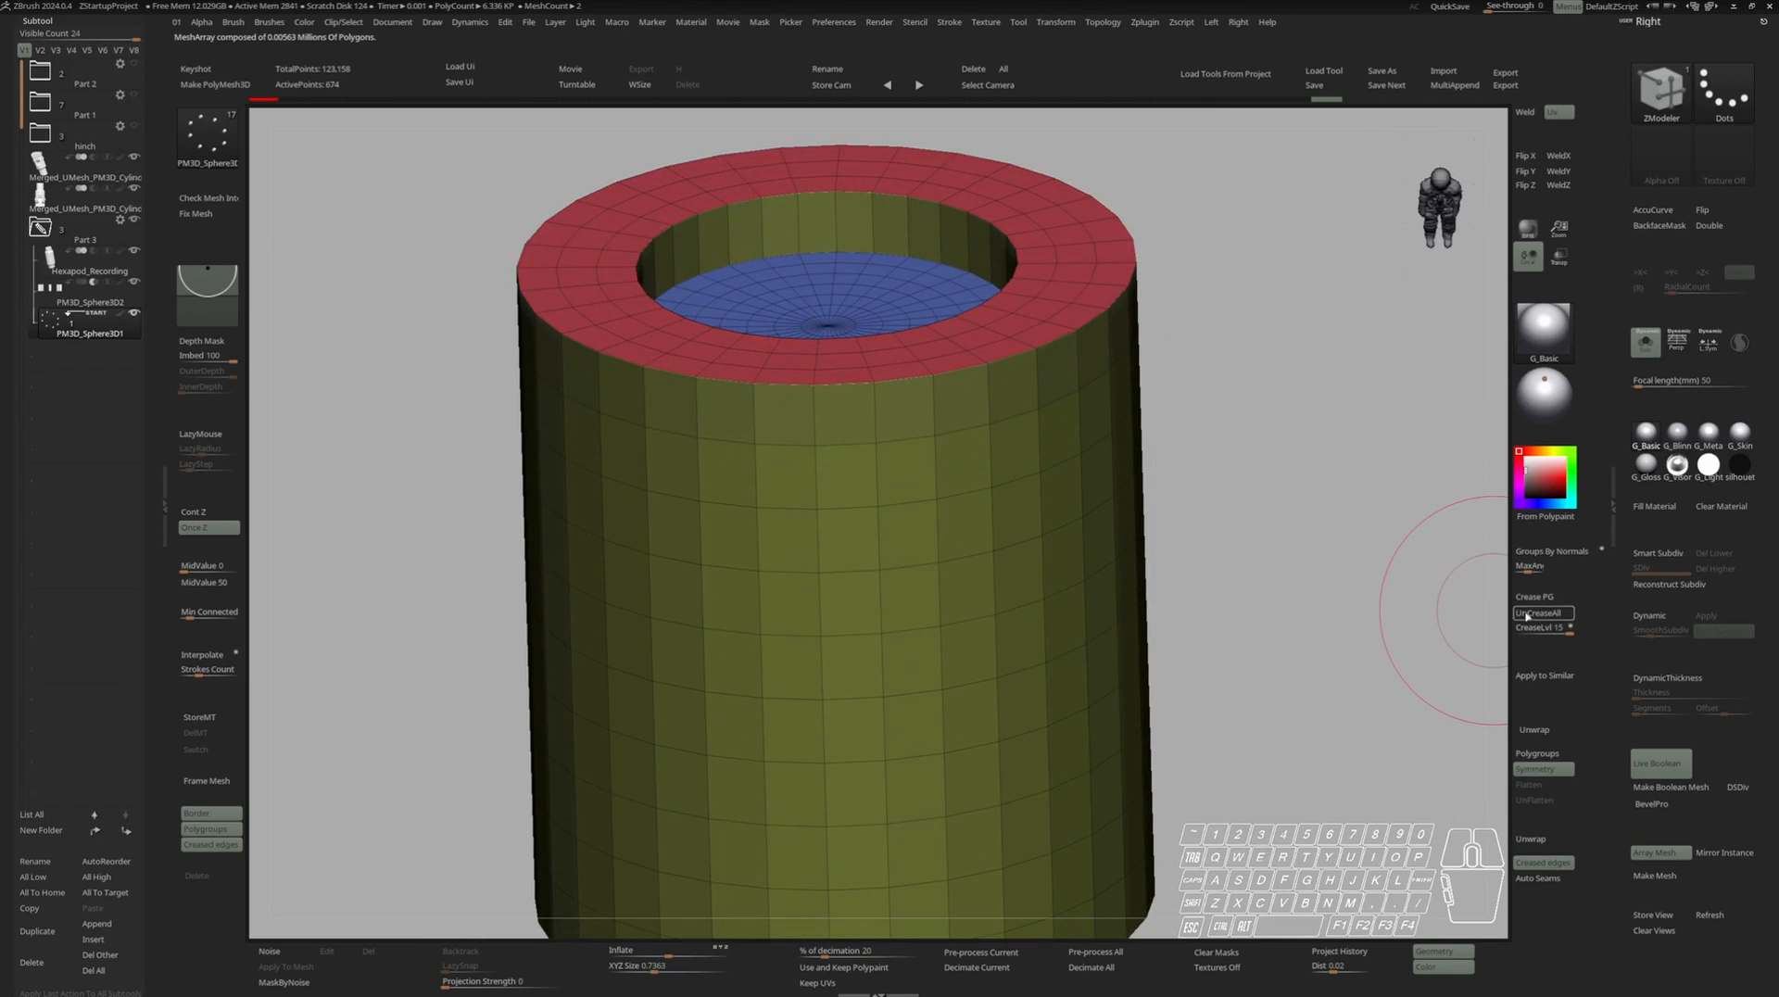
Smooth the pin with dynamic subdivision, setting the crease level to 2 and adjusting the smooth subdivision level.
left_click(1542, 629)
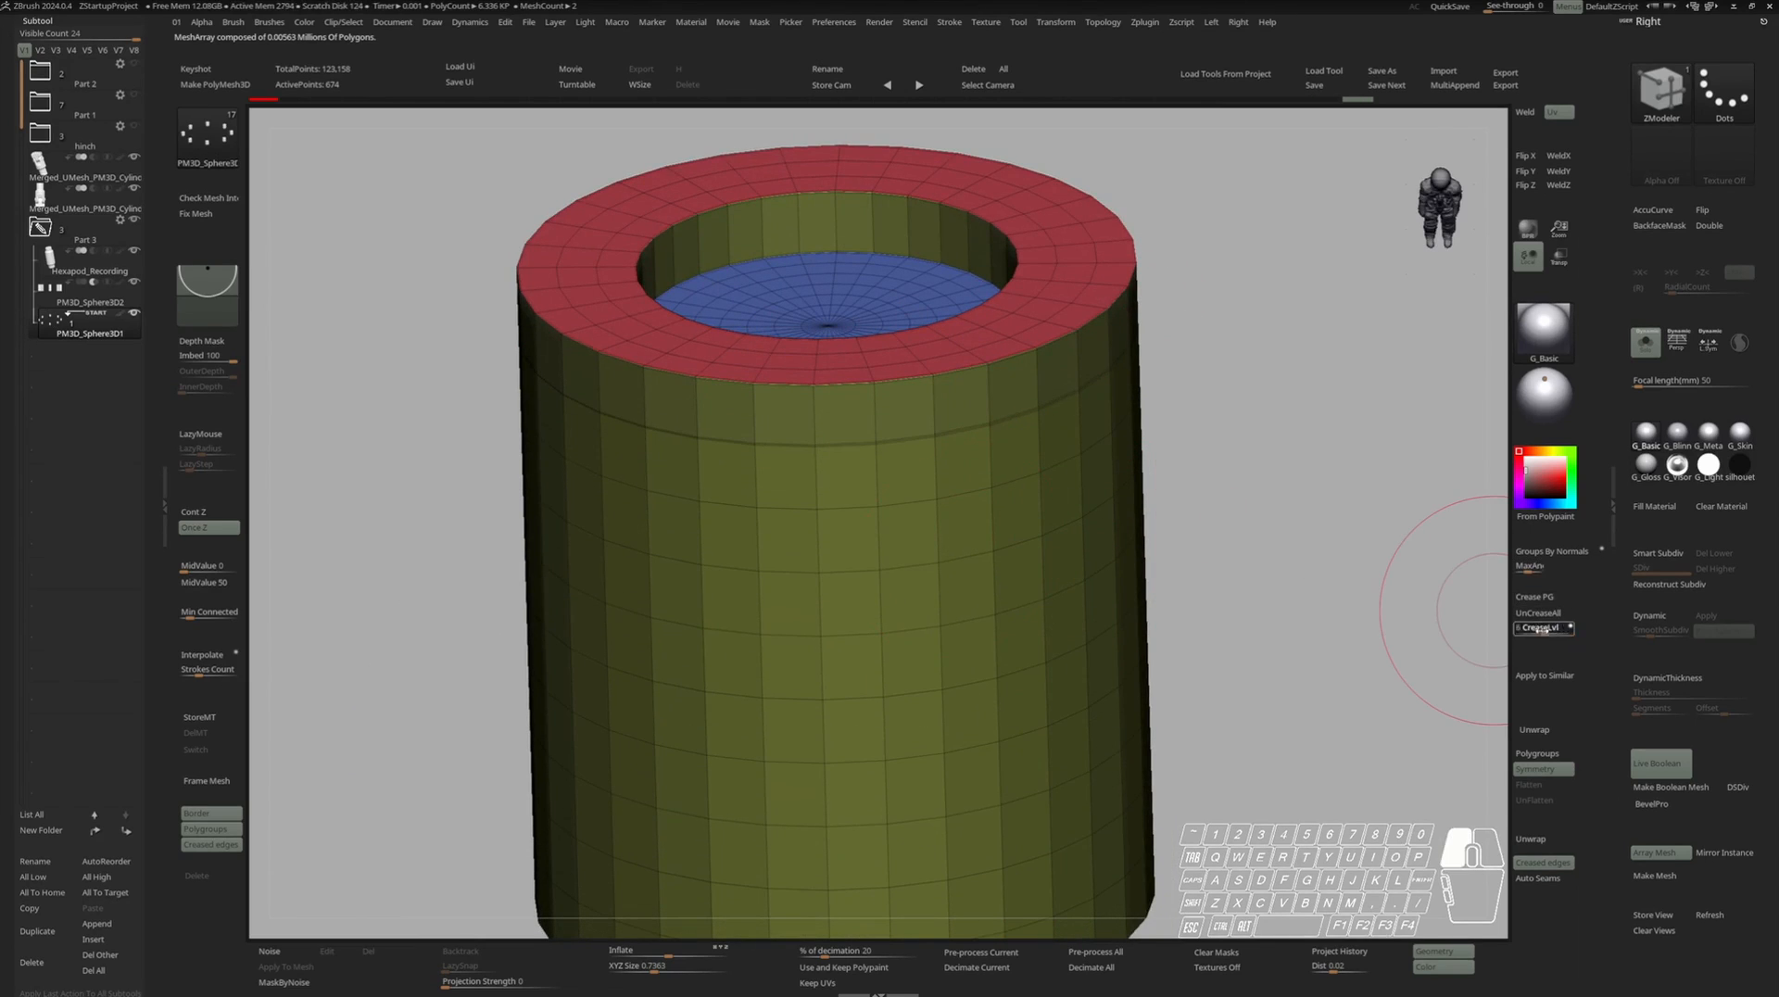
key("Return")
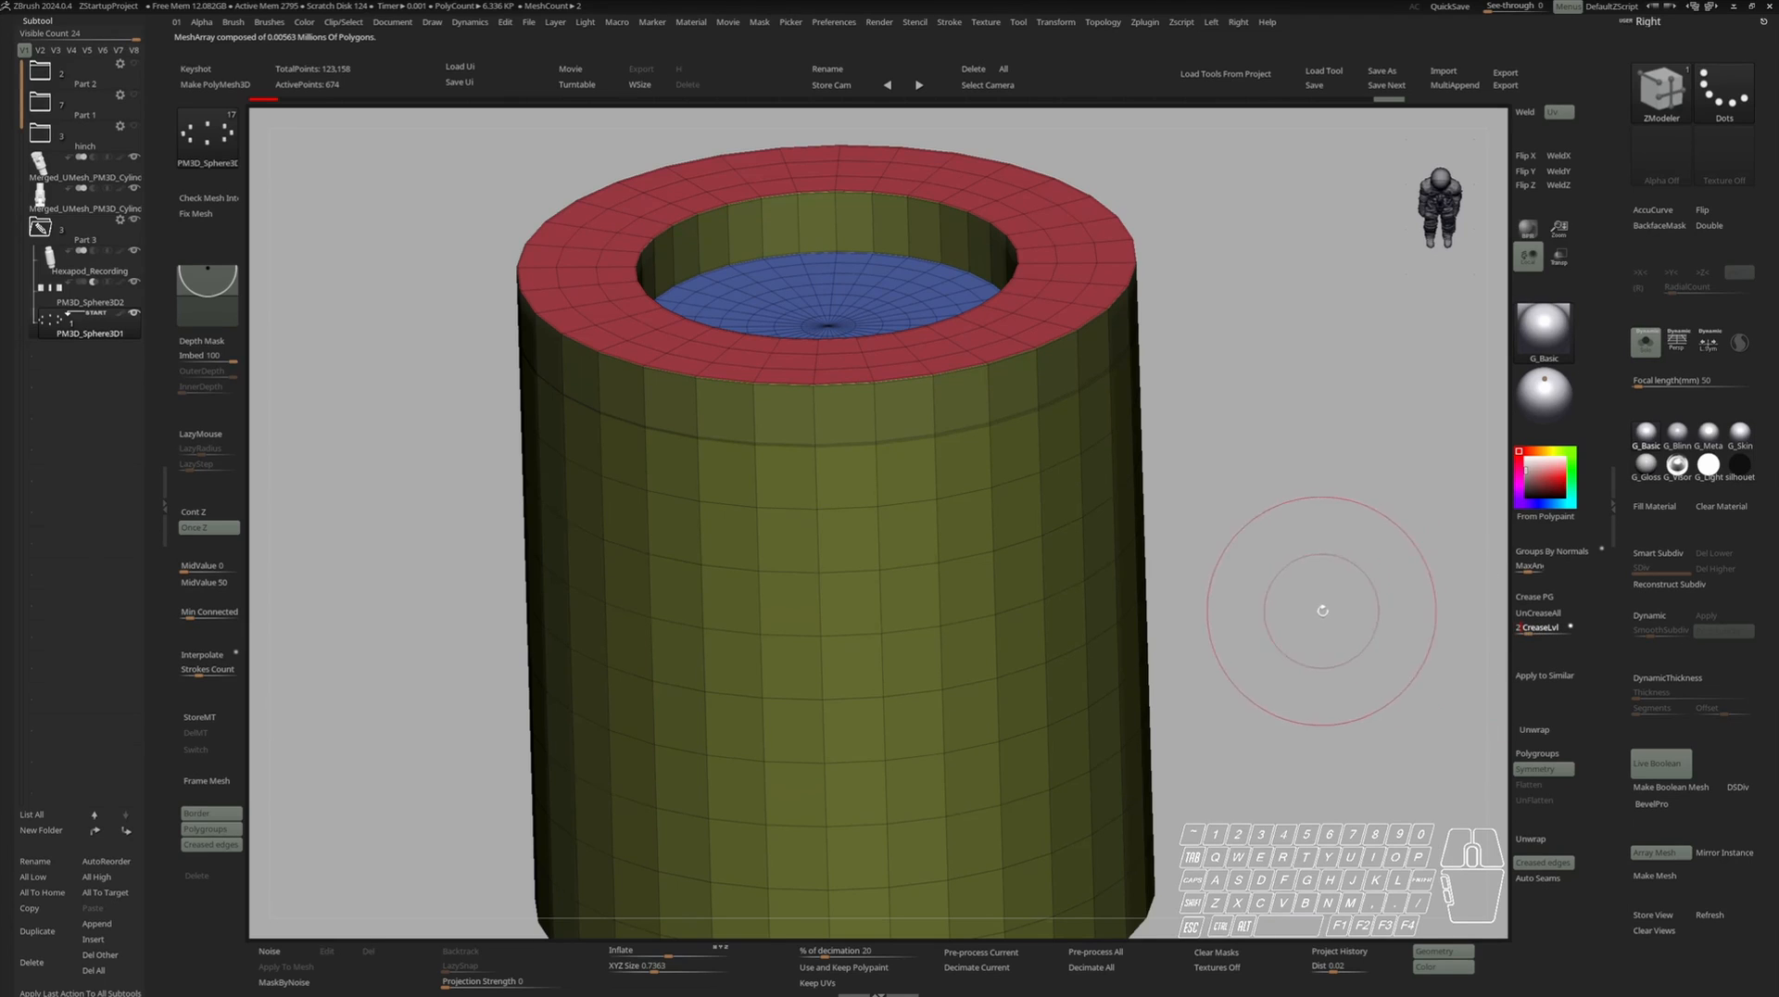
right_click_drag(1319, 608, 1405, 608)
left_click(1660, 616)
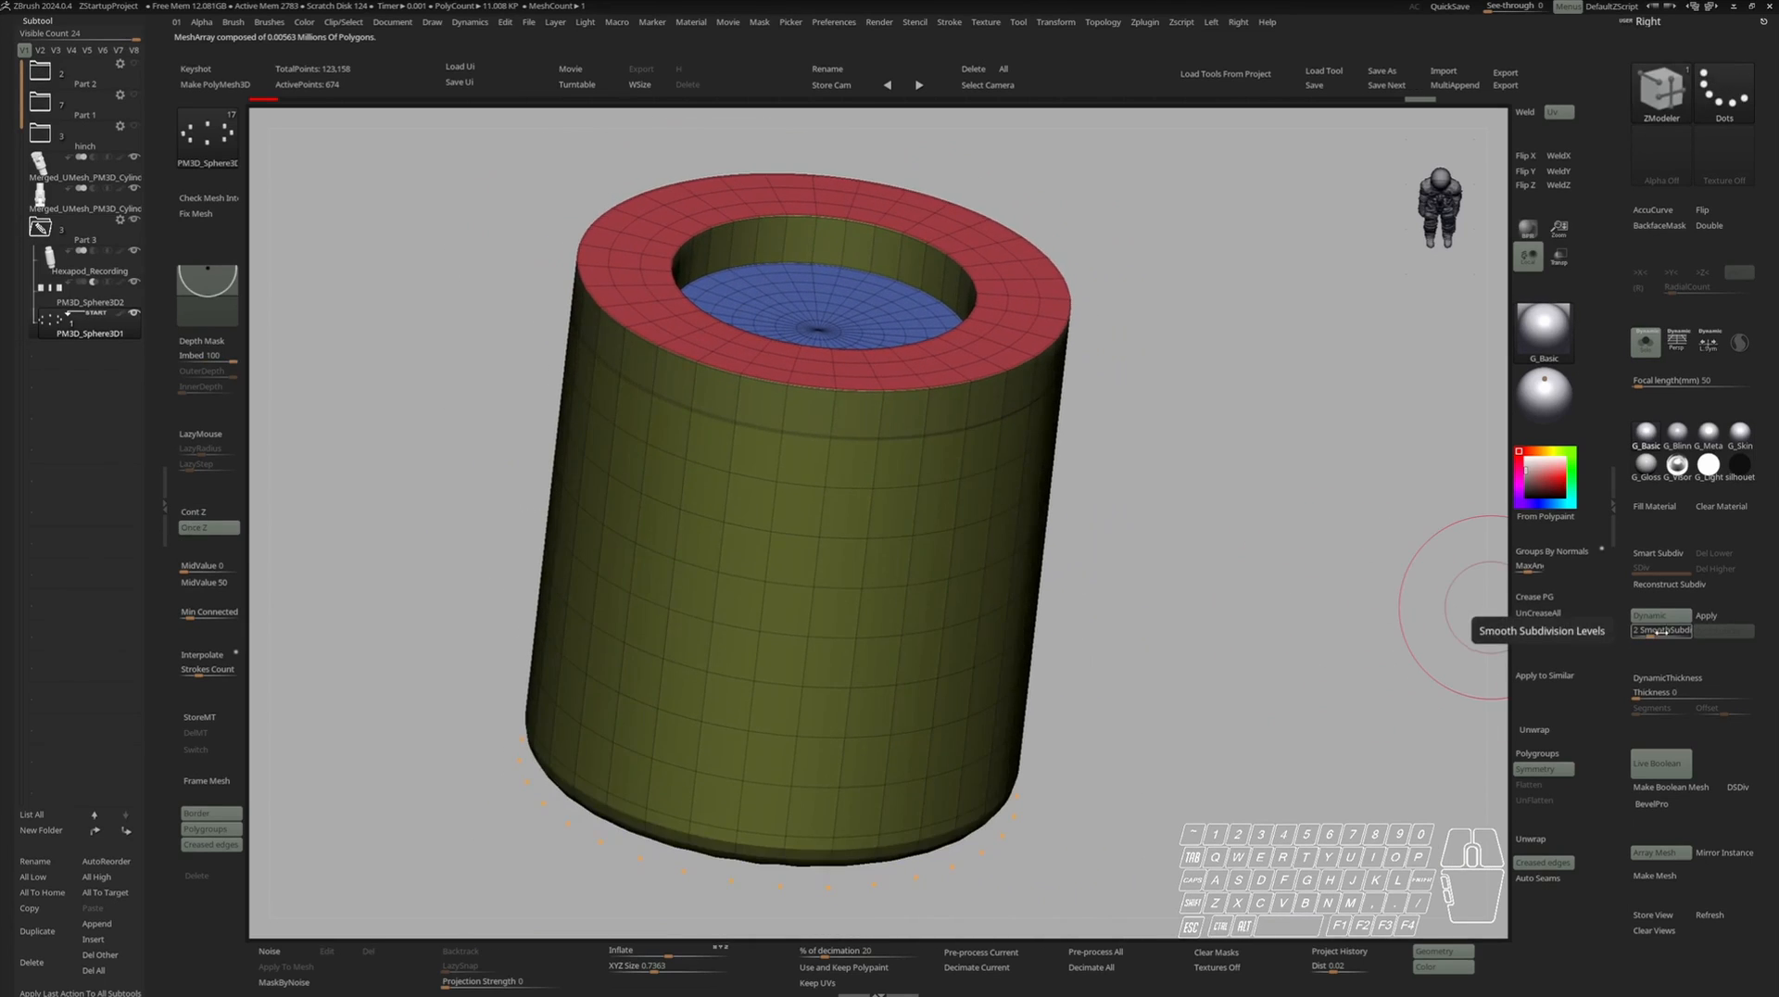
key("shift+f")
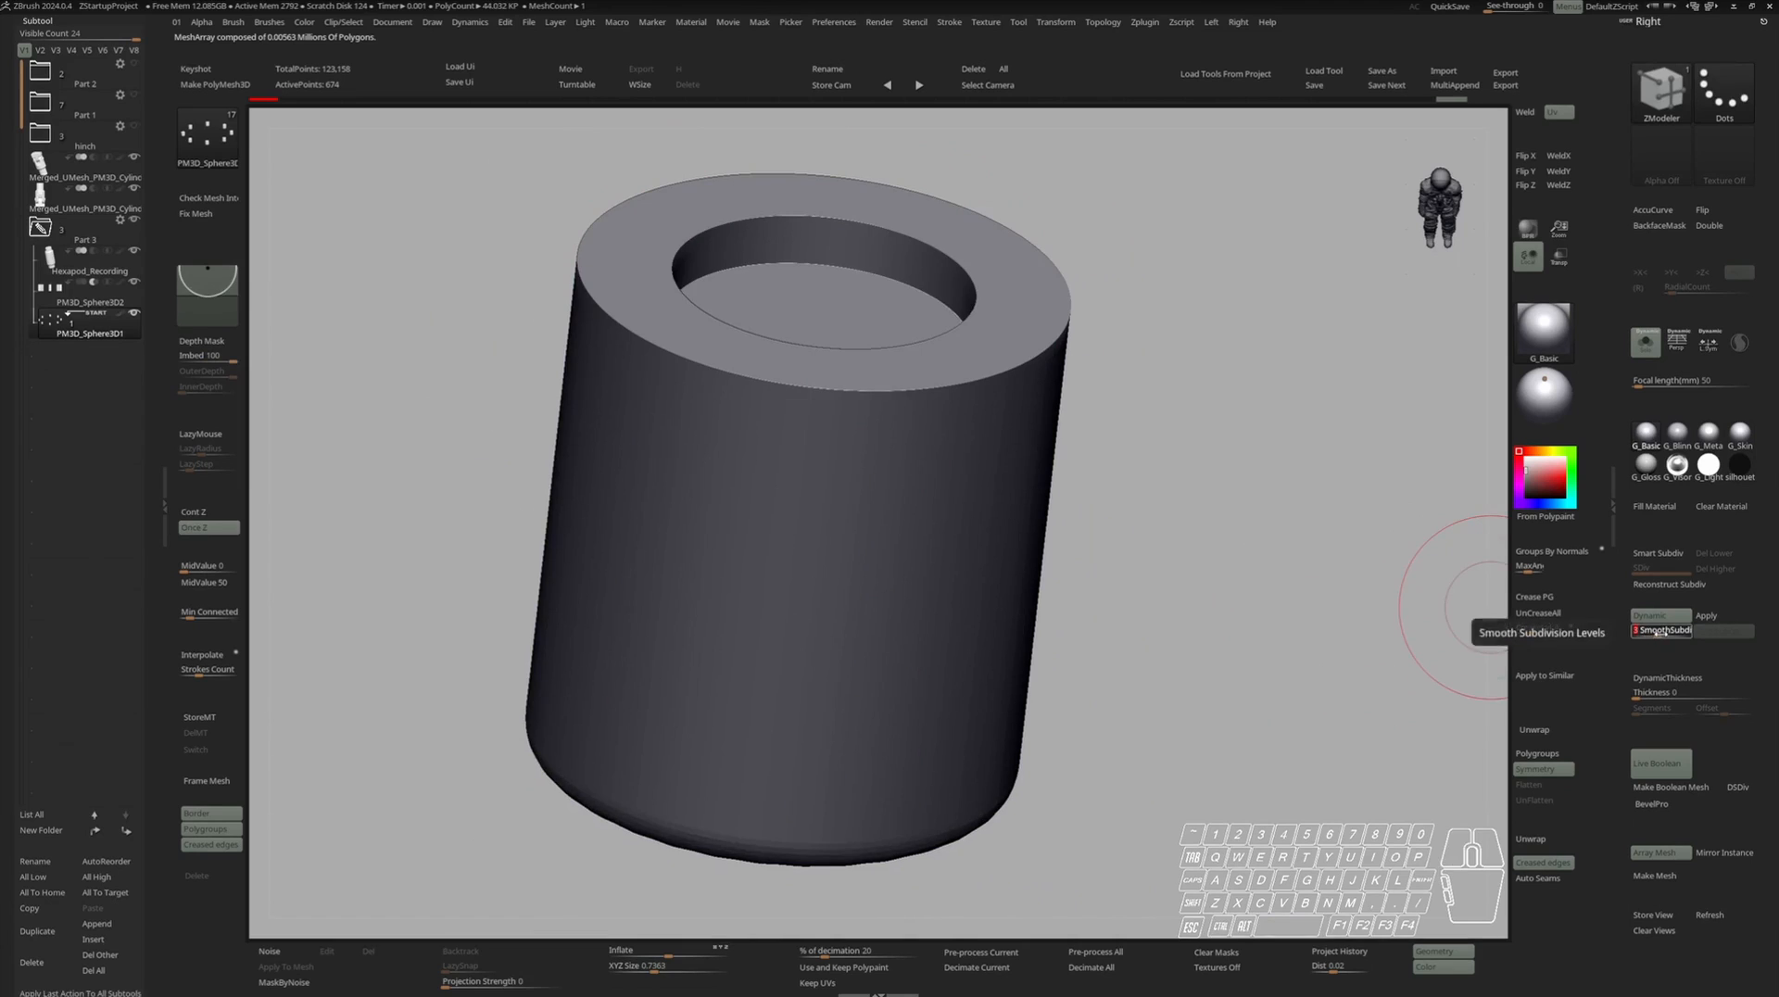
left_click(1529, 627)
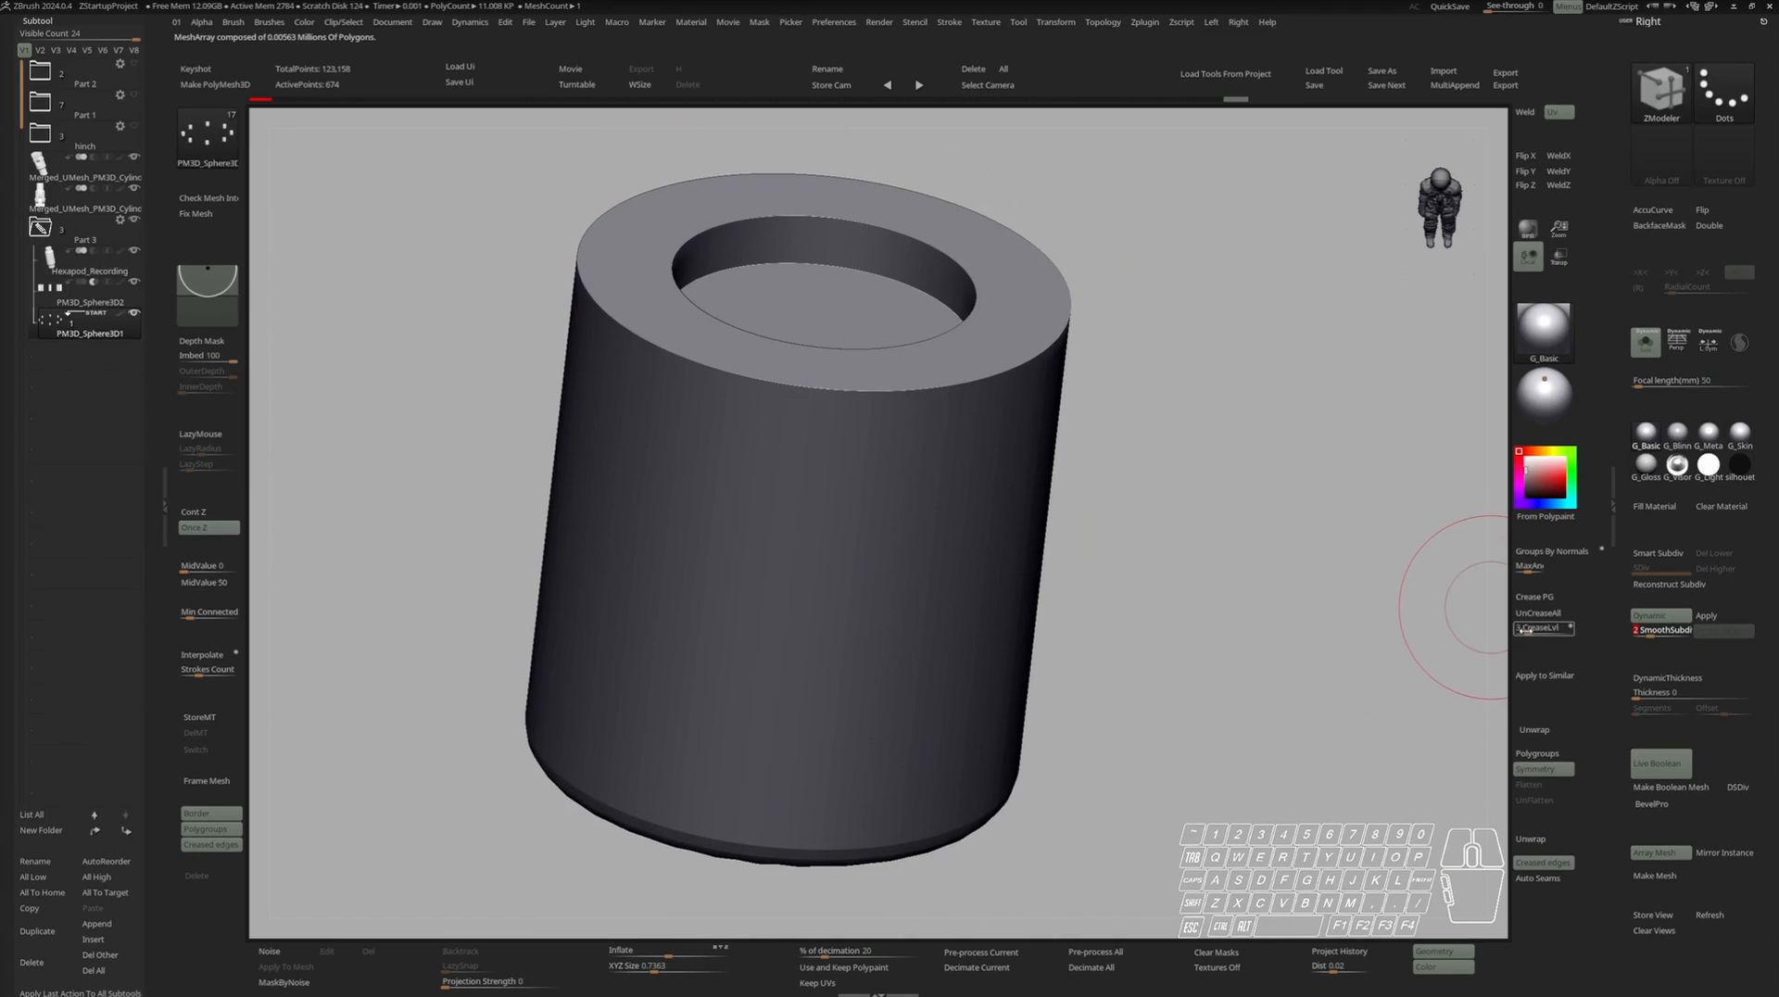
left_click(1658, 634)
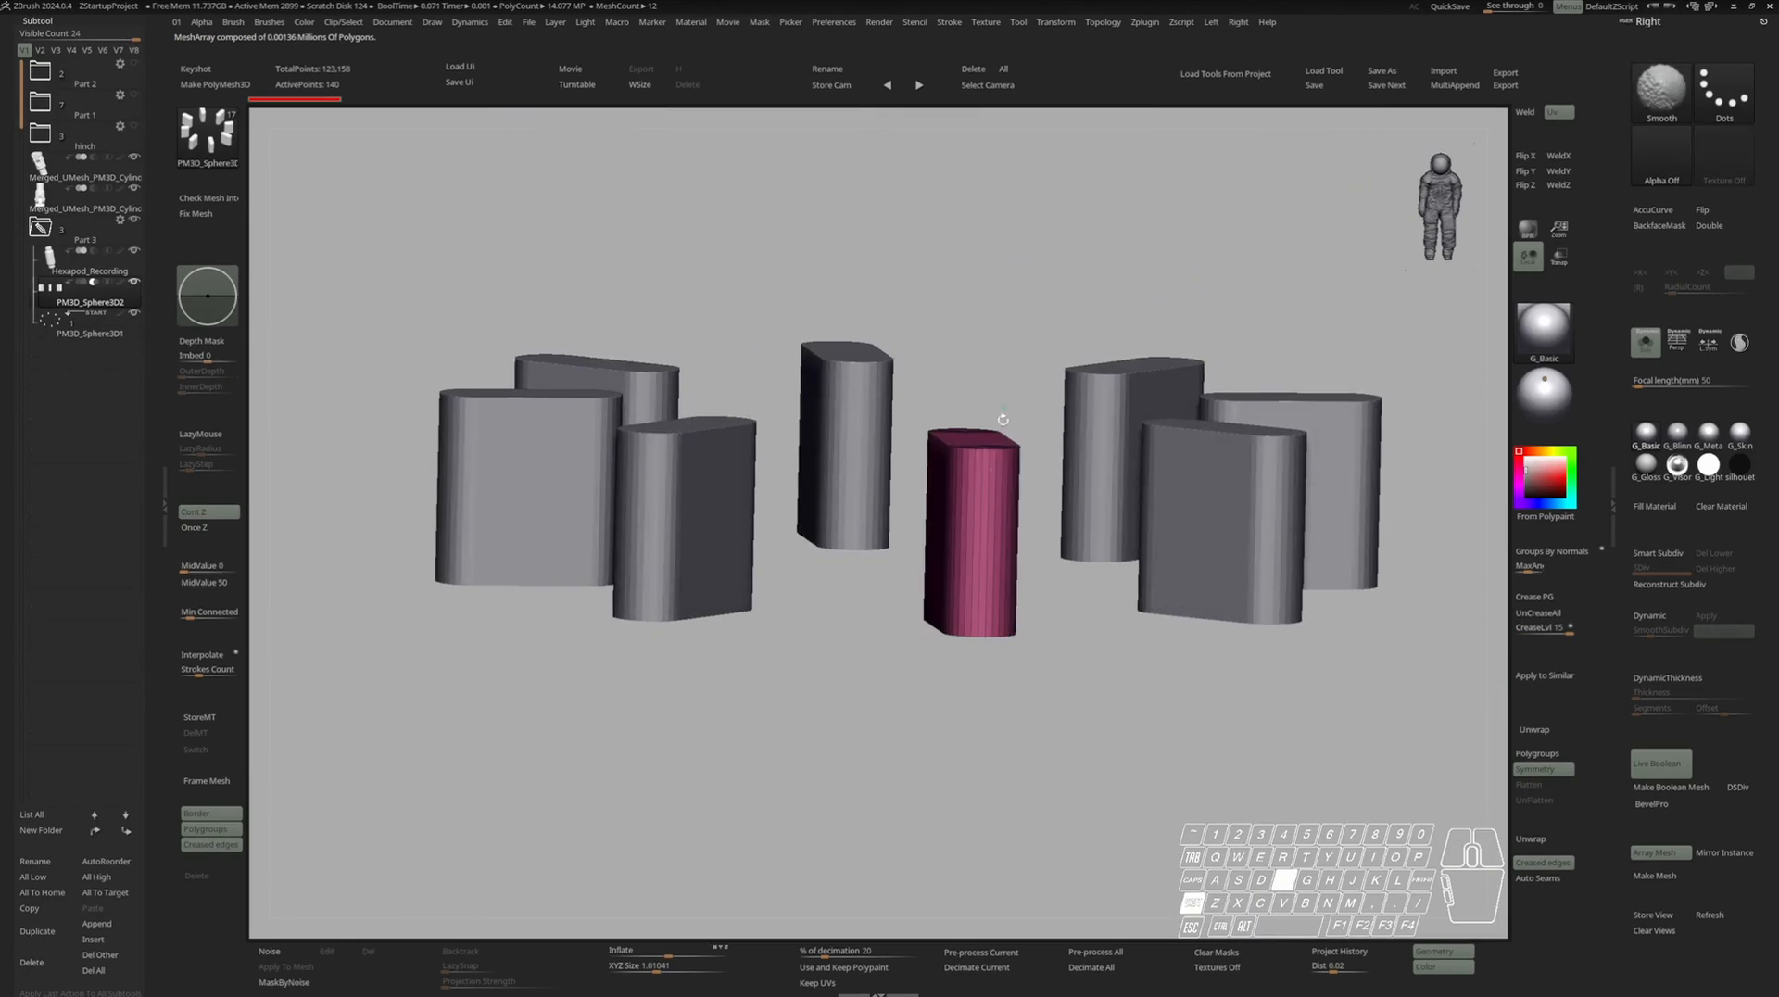
Group the arrayed pocket cutter by normals and crease its polygroup borders.
mouse_move(1002, 419)
right_mouse_down("ctrl")
mouse_move(1007, 546)
mouse_move(1020, 445)
mouse_move(1004, 422)
mouse_move(991, 445)
right_mouse_up("ctrl")
right_click_drag(969, 646, 923, 696)
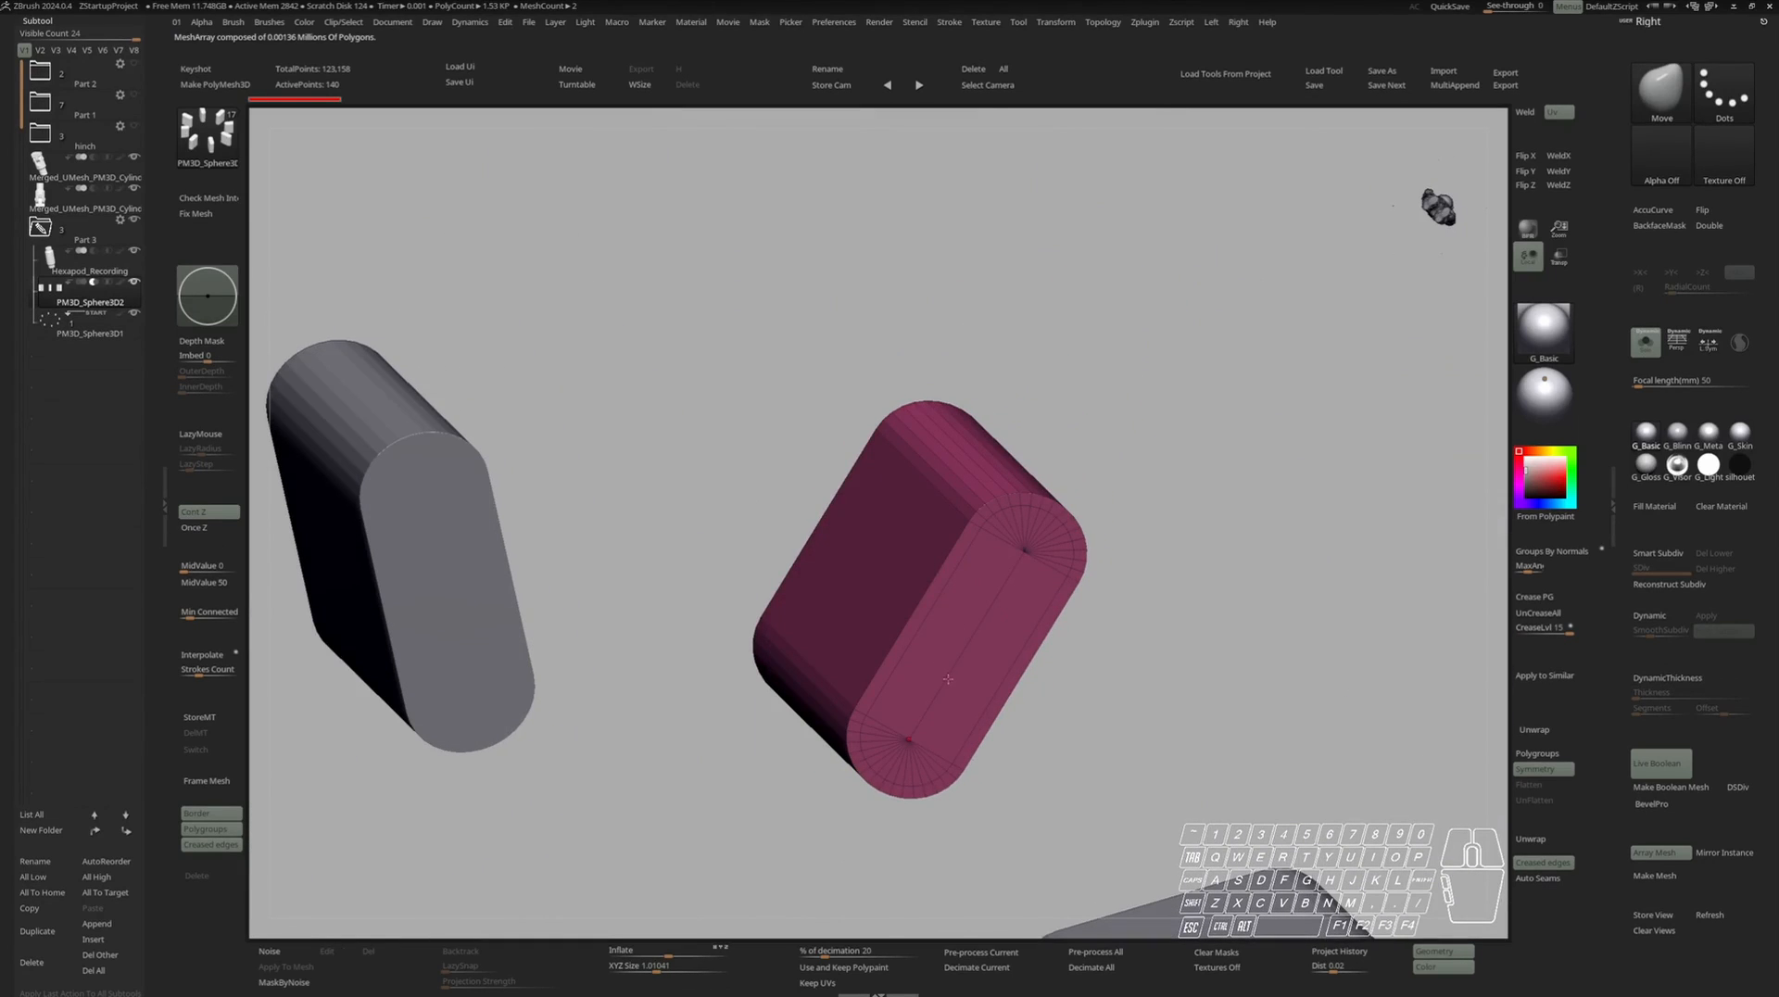
right_click_drag(980, 584, 1427, 575)
left_click(1543, 554)
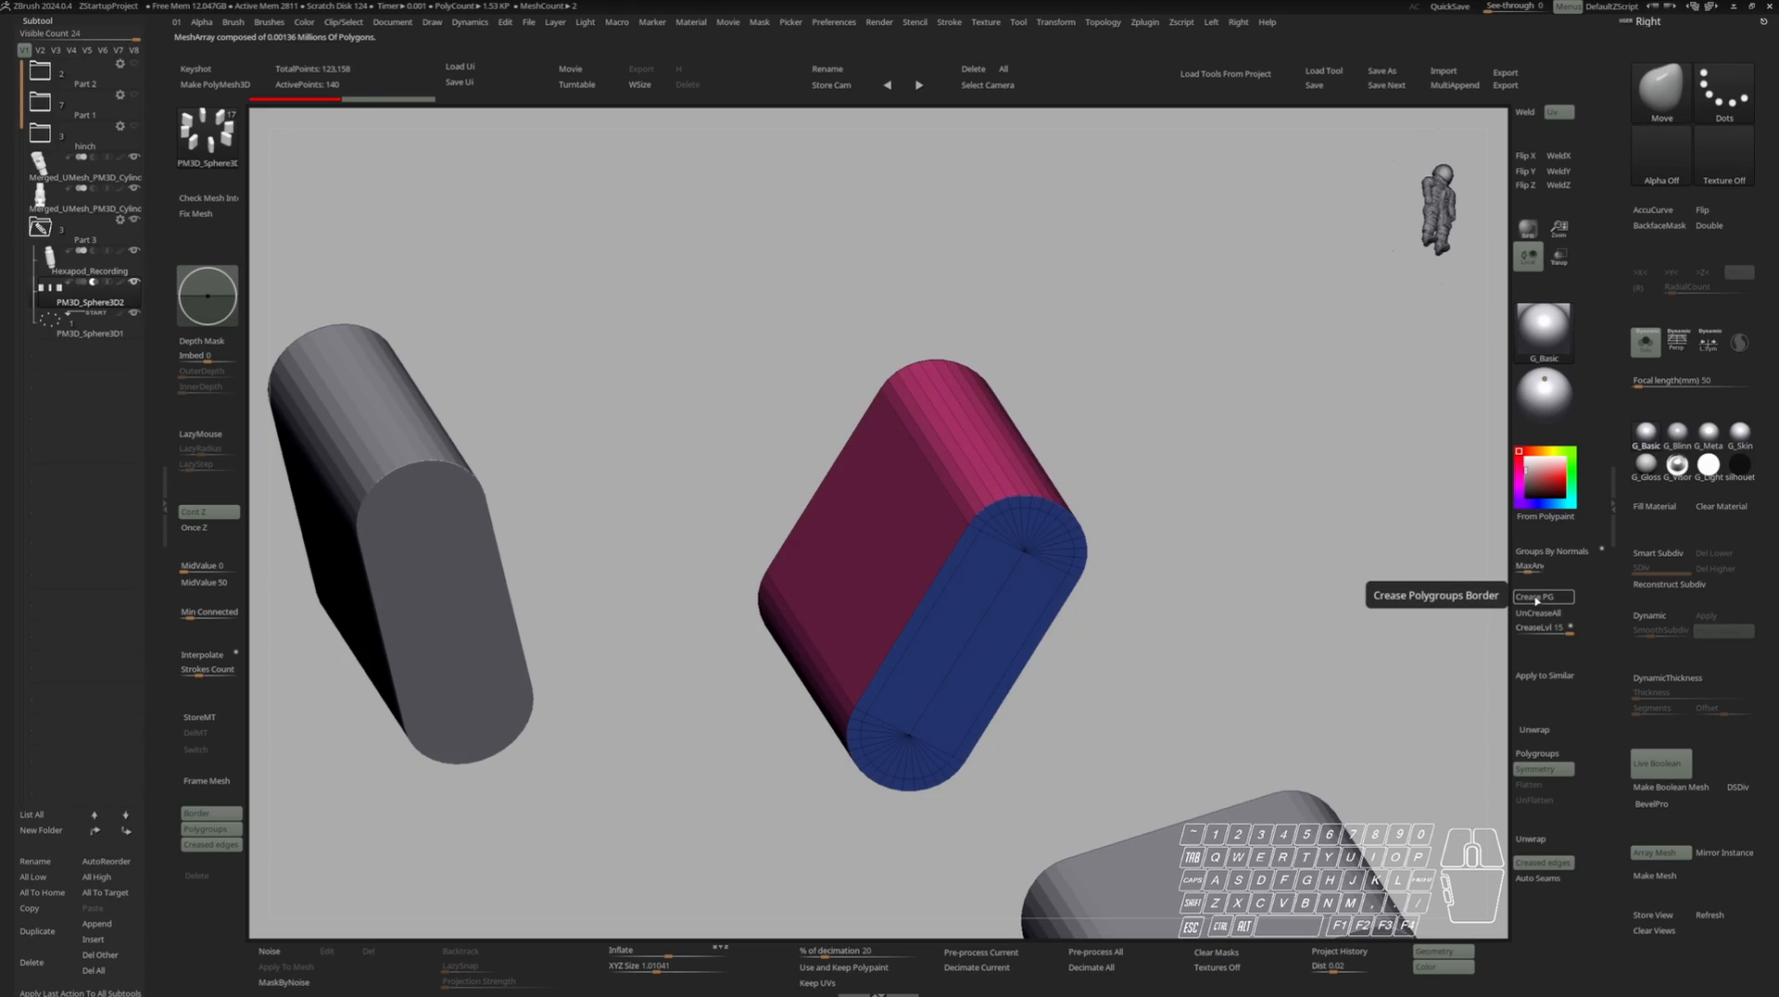
left_click(1538, 598)
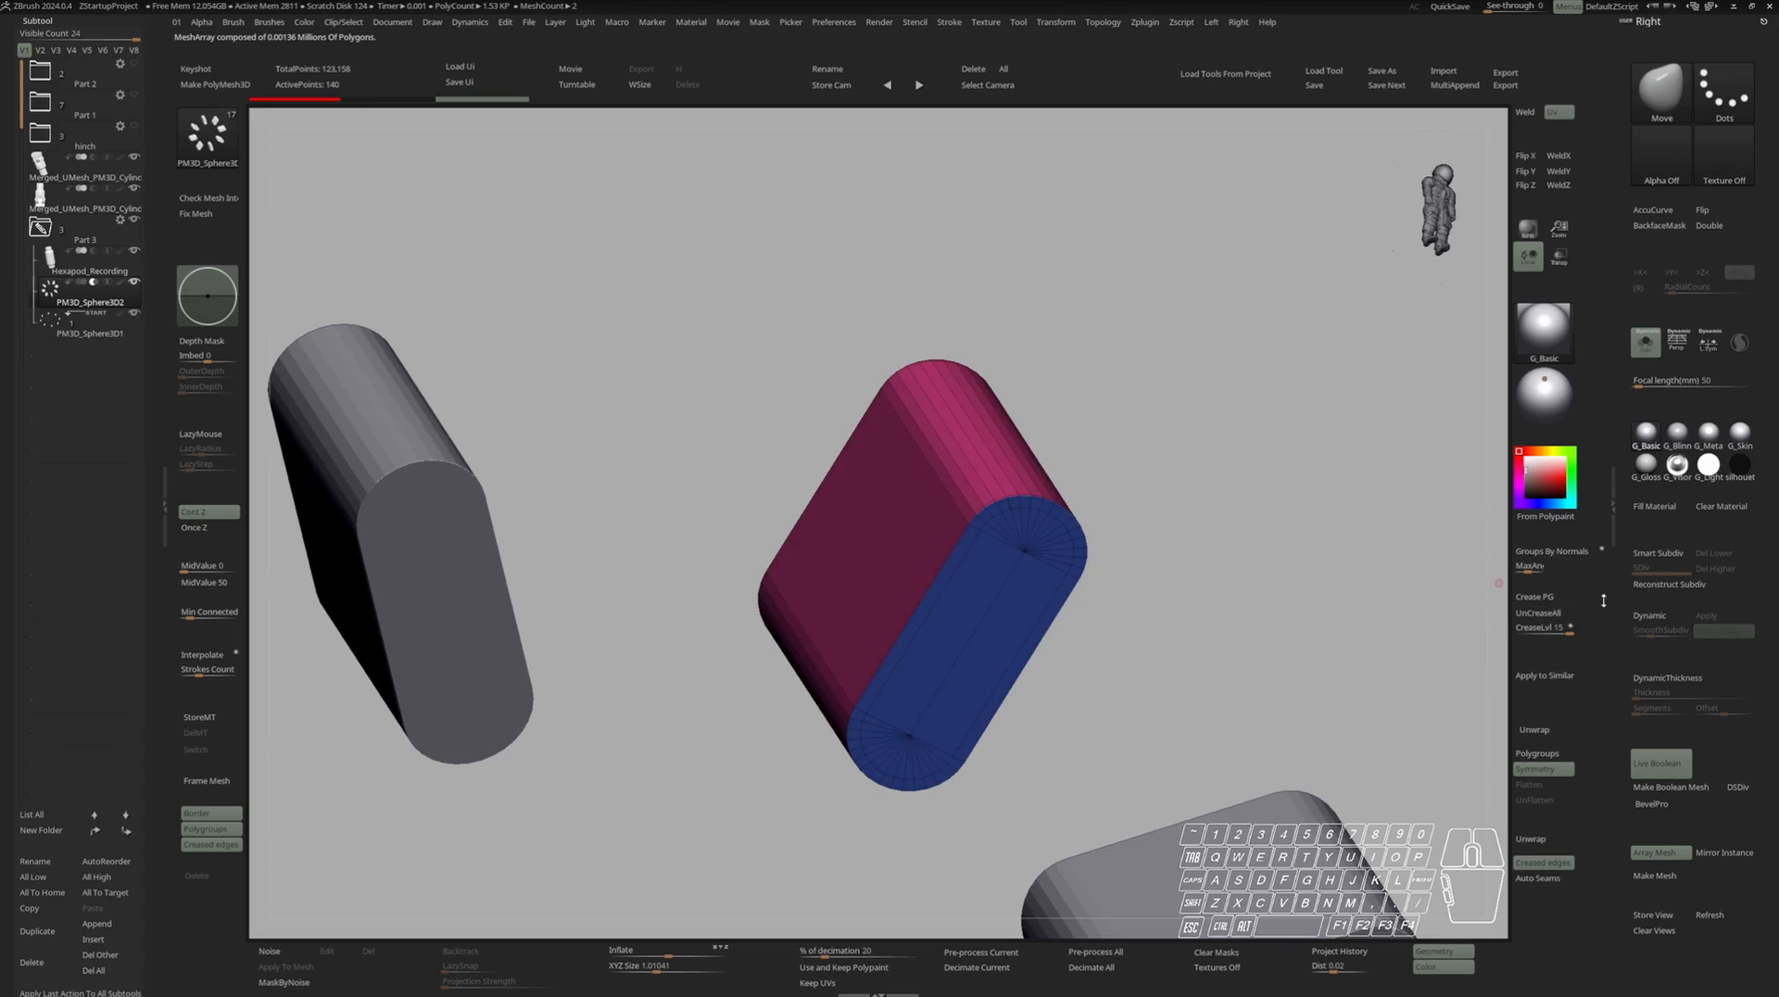
key("shift+f")
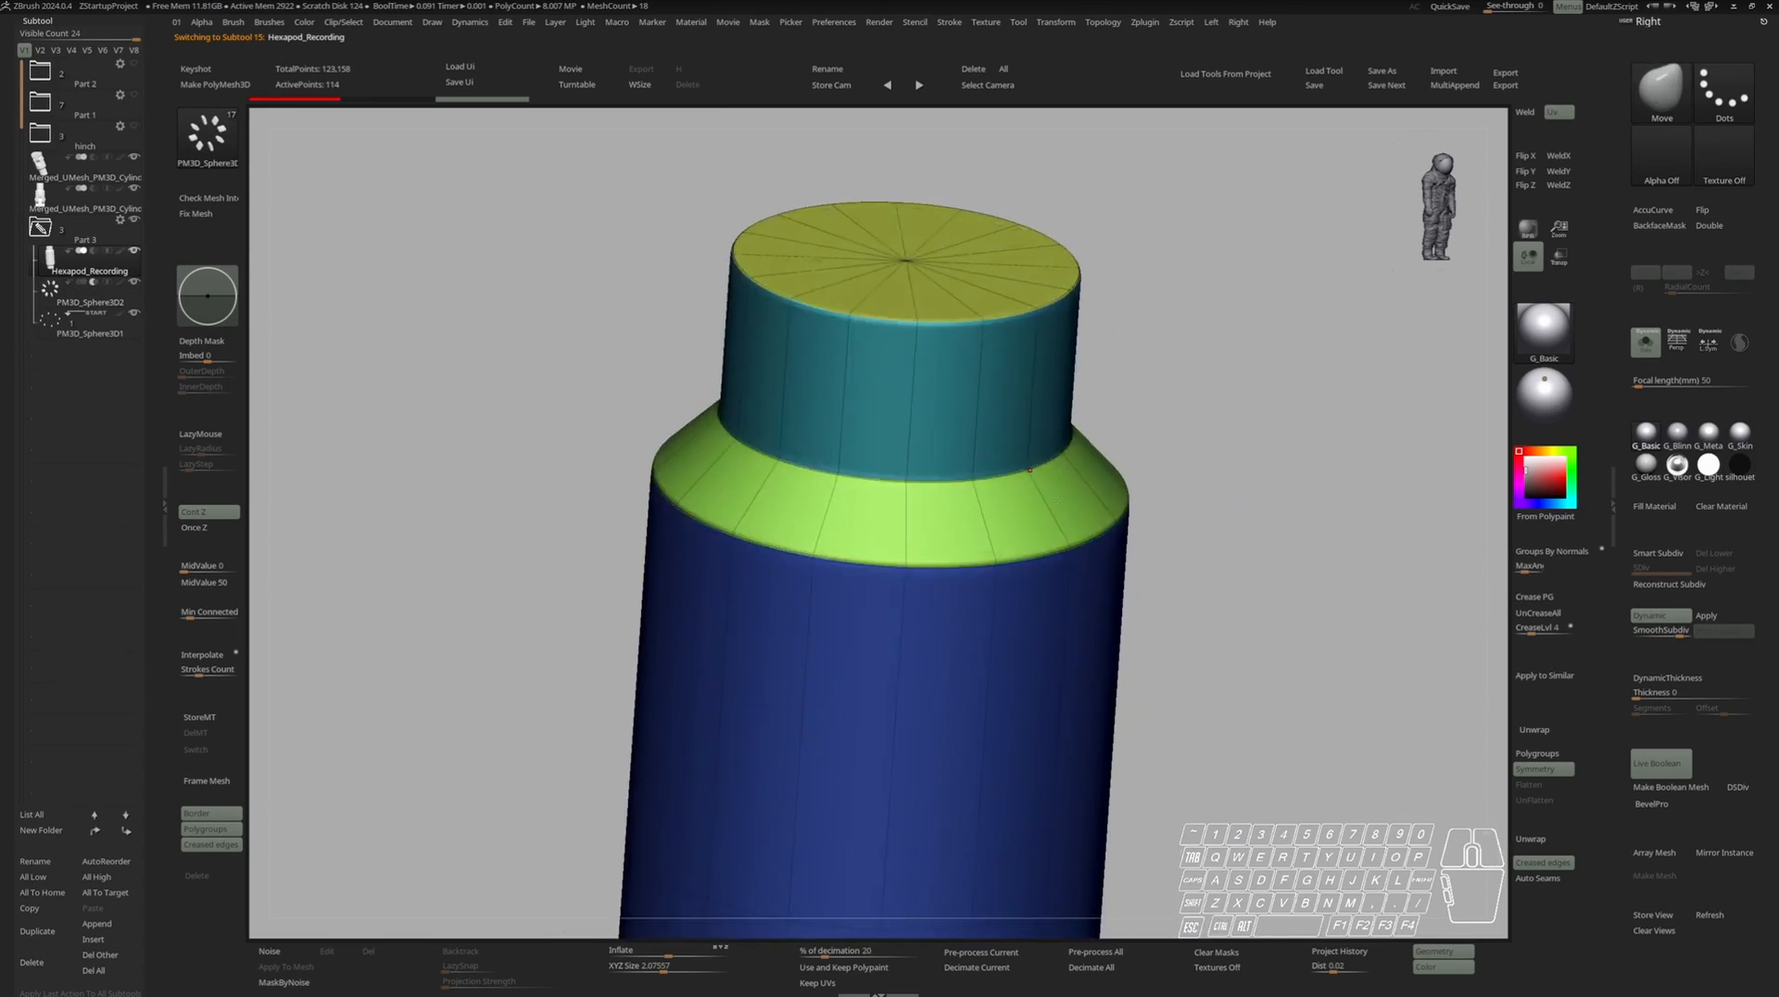
Run the Boolean on the Part 3 folder to bake its pockets and pins into real meshes, and turn off Live Boolean.
right_click_drag(1030, 470, 981, 365, "alt")
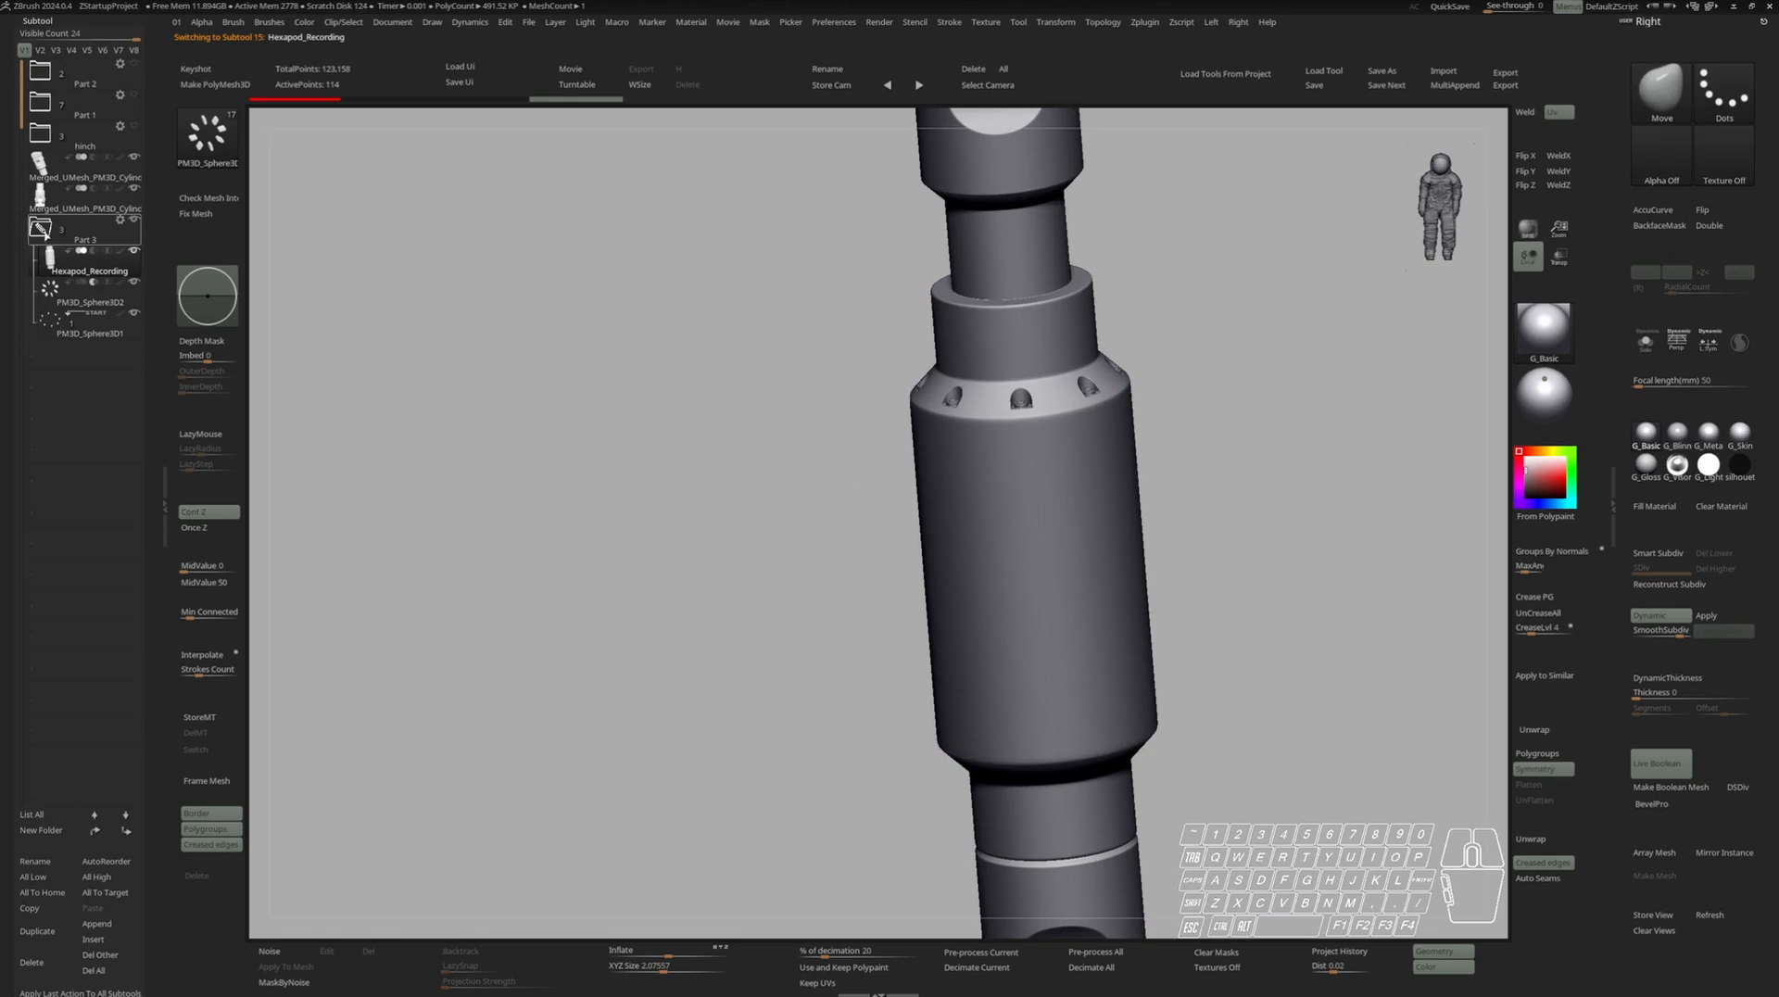
left_click(121, 220)
left_click(128, 427)
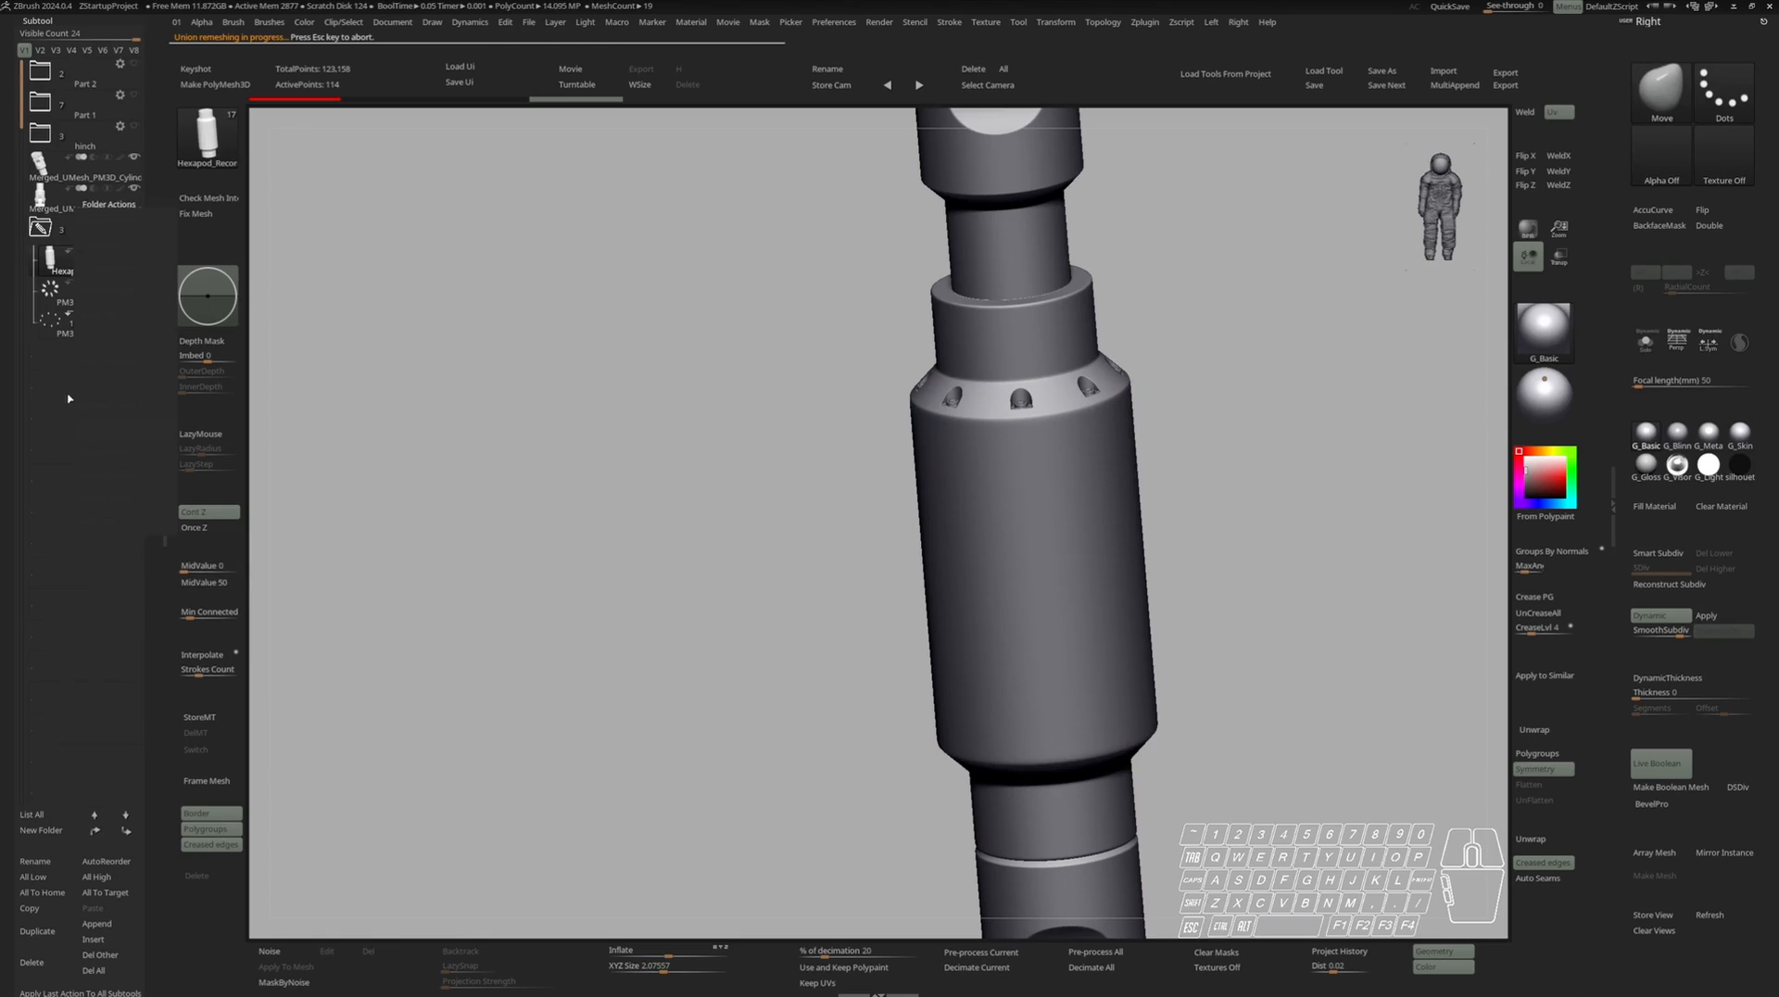
left_click(1659, 767)
Isolate the Boolean result of the body, open it in BevelPro, reset the settings and enable Auto Apply.
left_click_drag(974, 482, 1042, 478)
left_click(1032, 504, "alt")
mouse_move(1041, 478)
right_mouse_down("ctrl")
mouse_move(1001, 485)
mouse_move(1048, 472)
right_mouse_up("ctrl")
key("shift+f")
right_click_drag(1047, 473, 1168, 474, "ctrl")
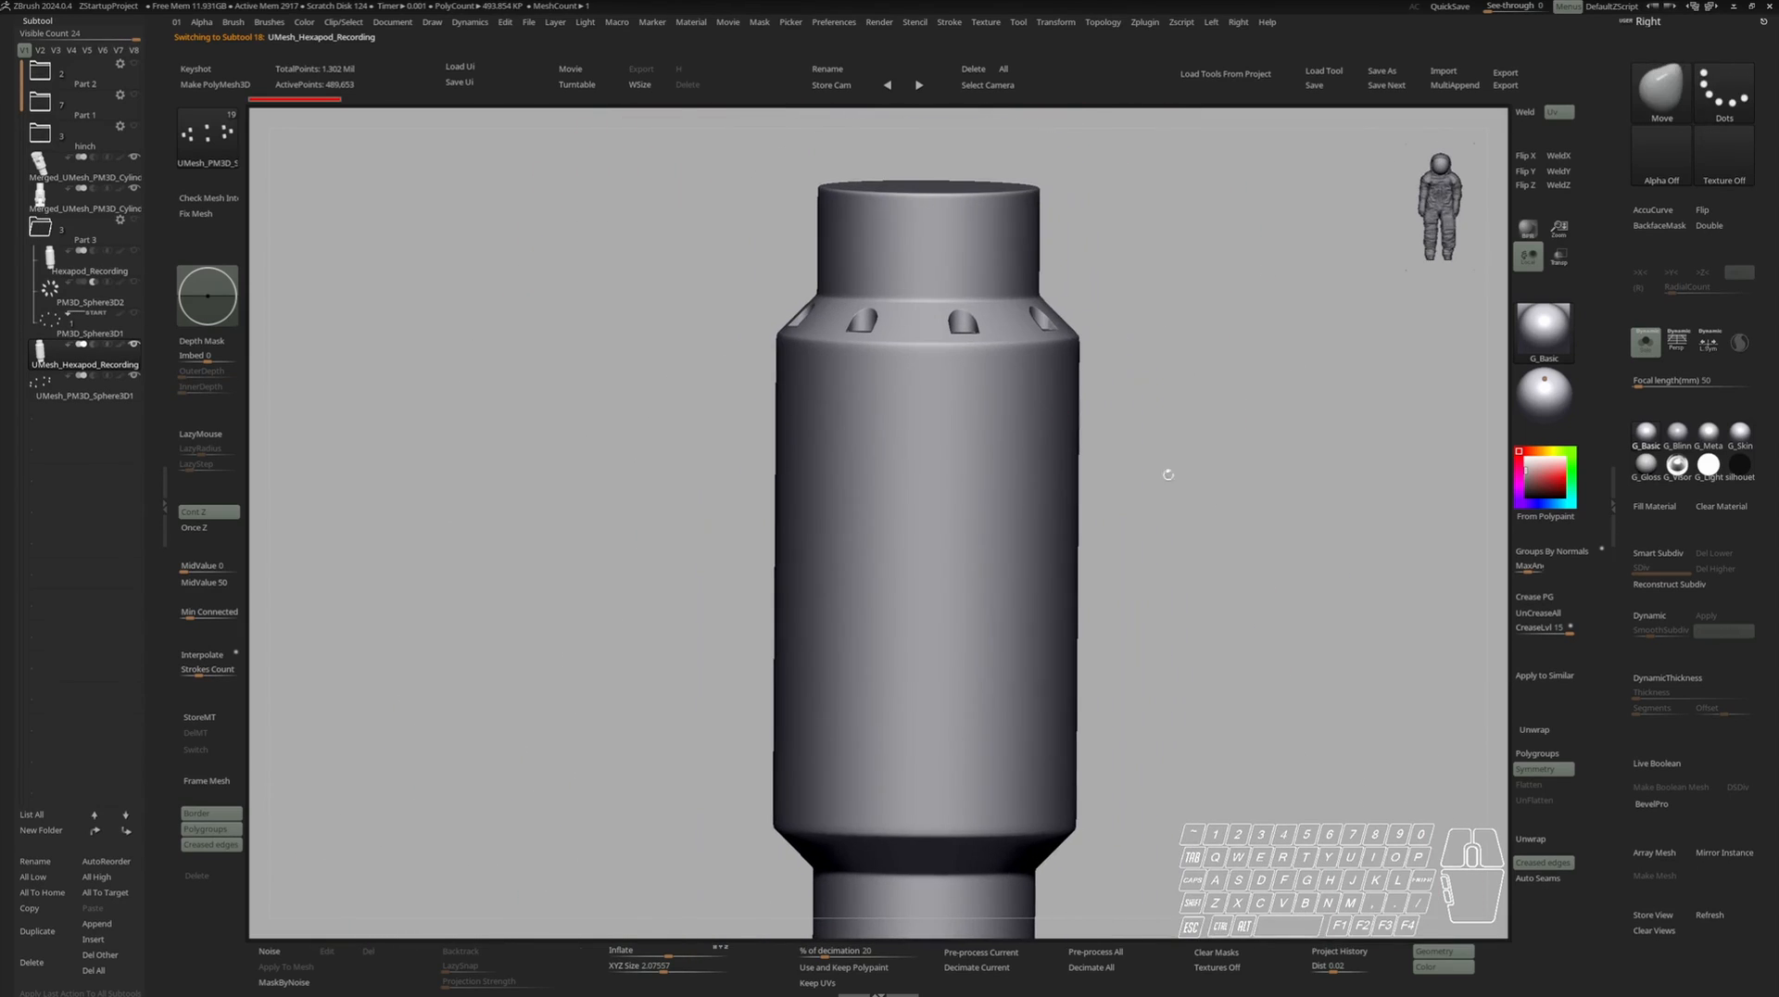
left_click(1670, 809)
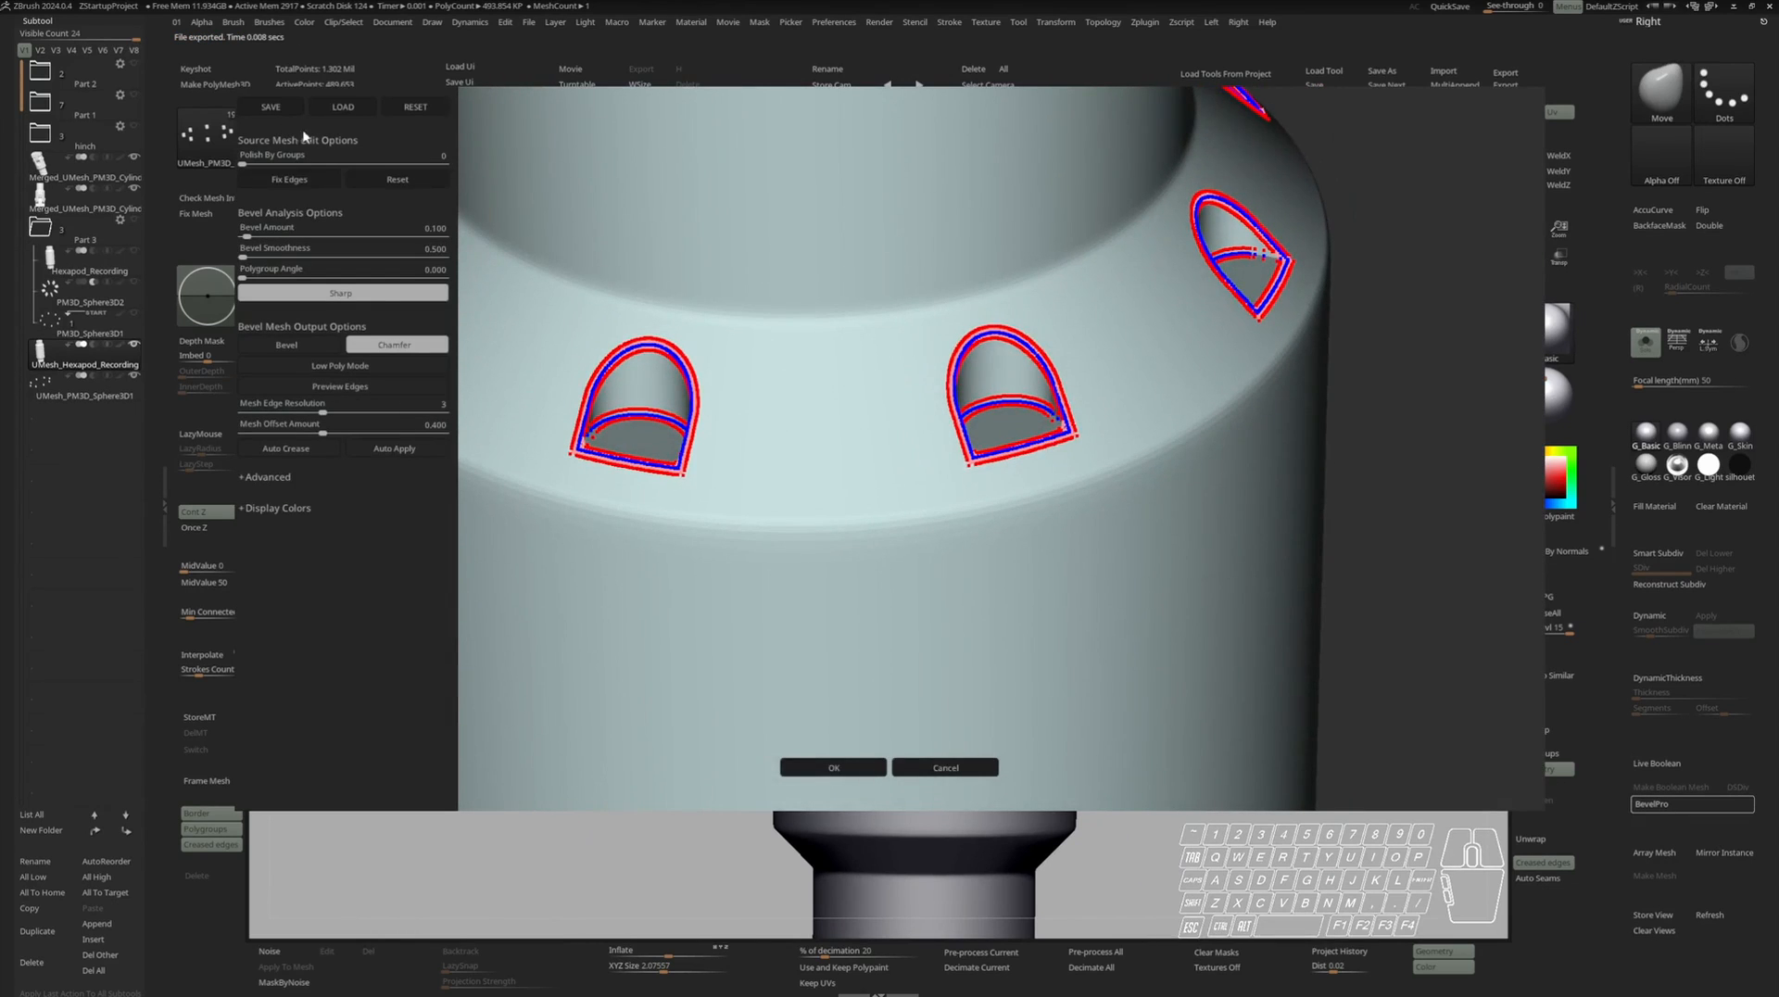
left_click(416, 109)
left_click(413, 449)
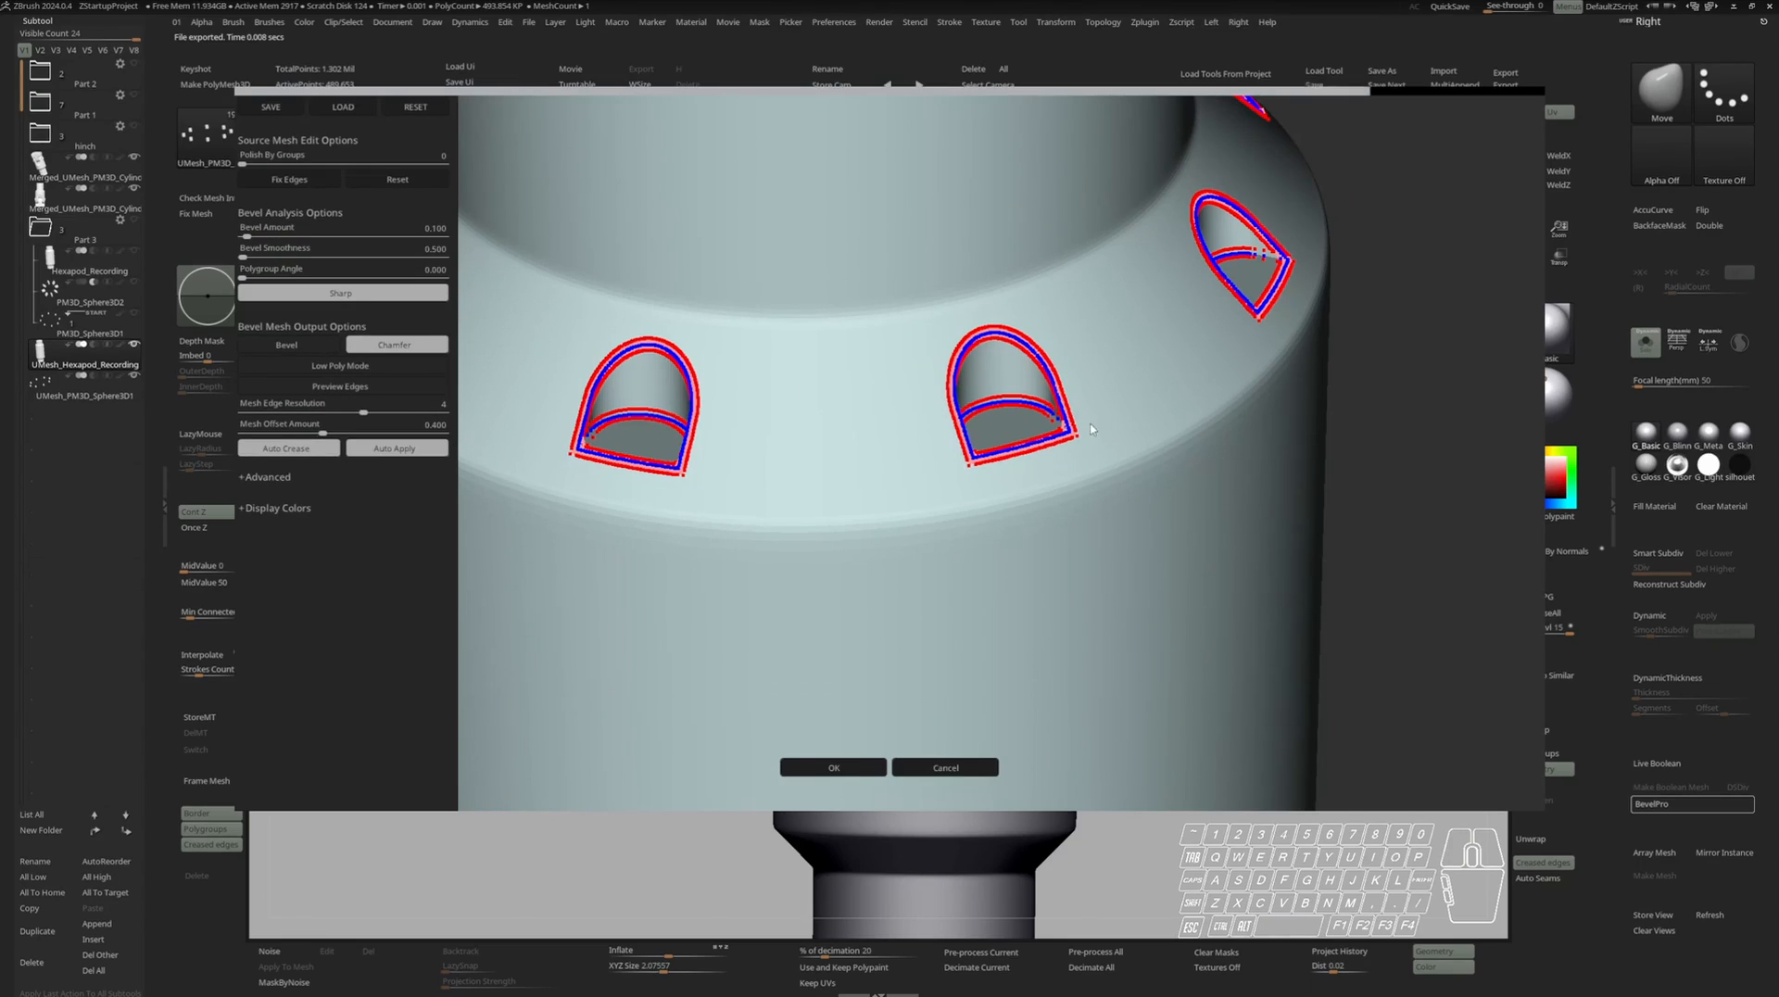
Enable Low Poly Mode and disable Generate Inner Part for the body's pocket bevels.
scroll(1103, 431, "up", 5)
left_click(353, 367)
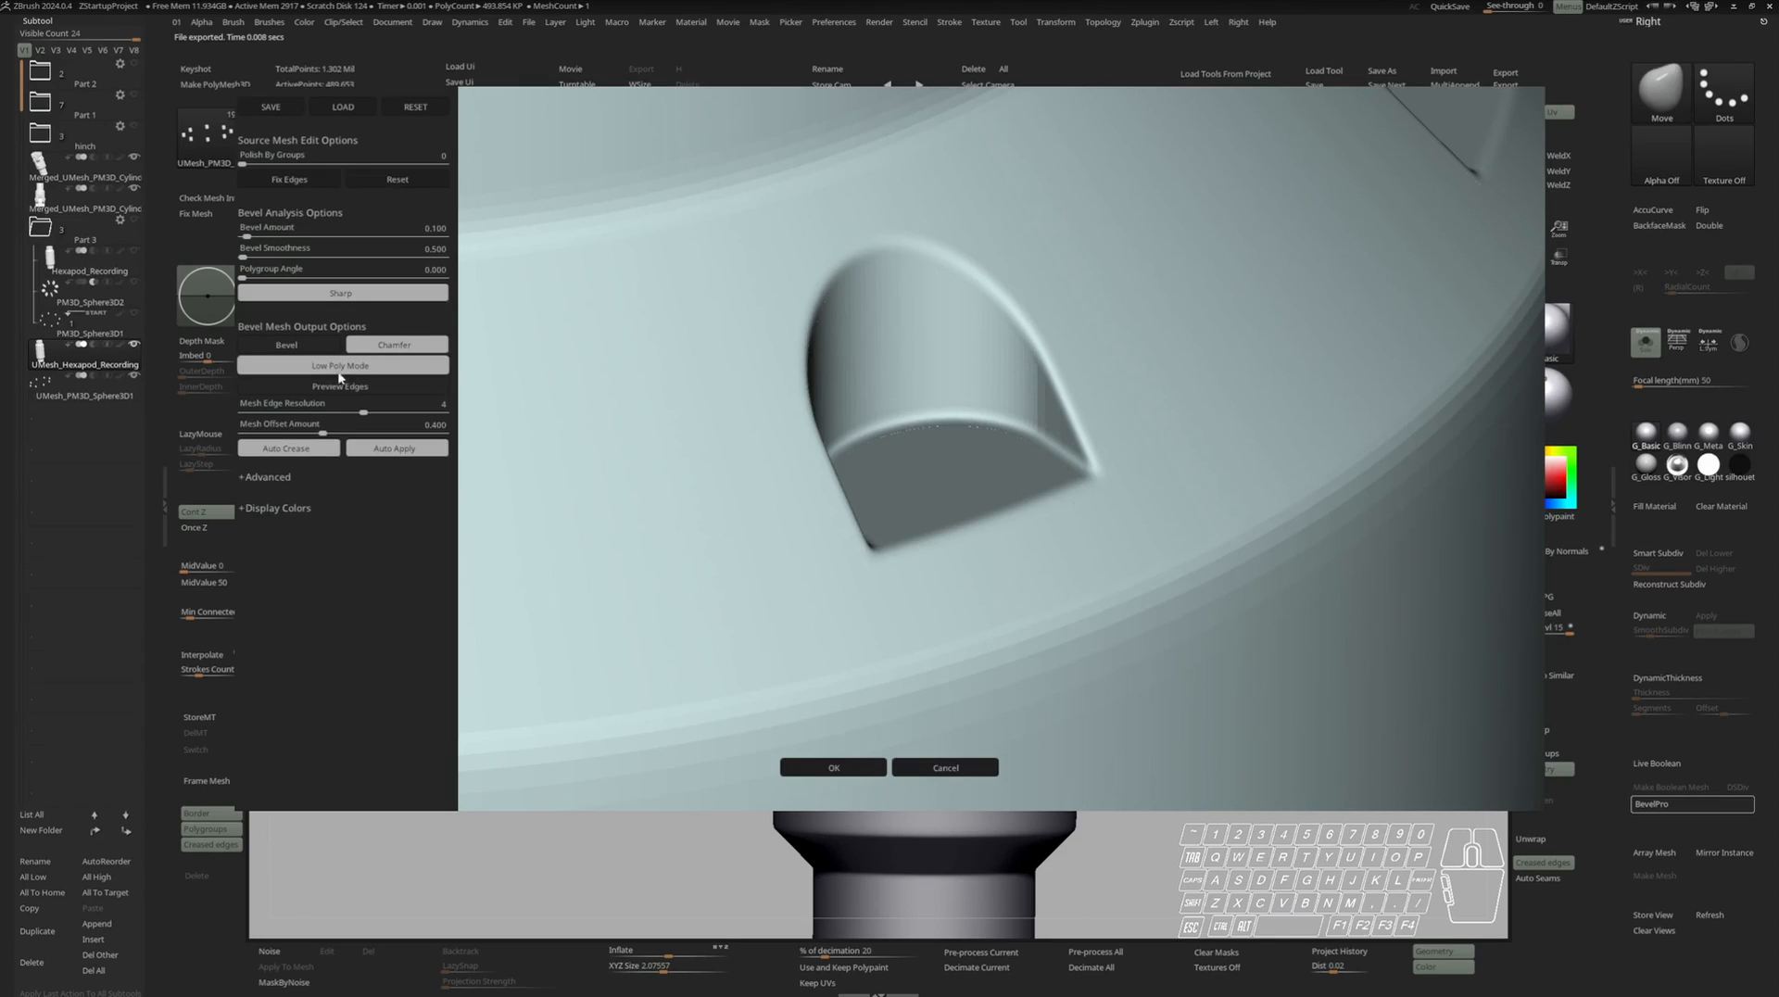
left_click(248, 478)
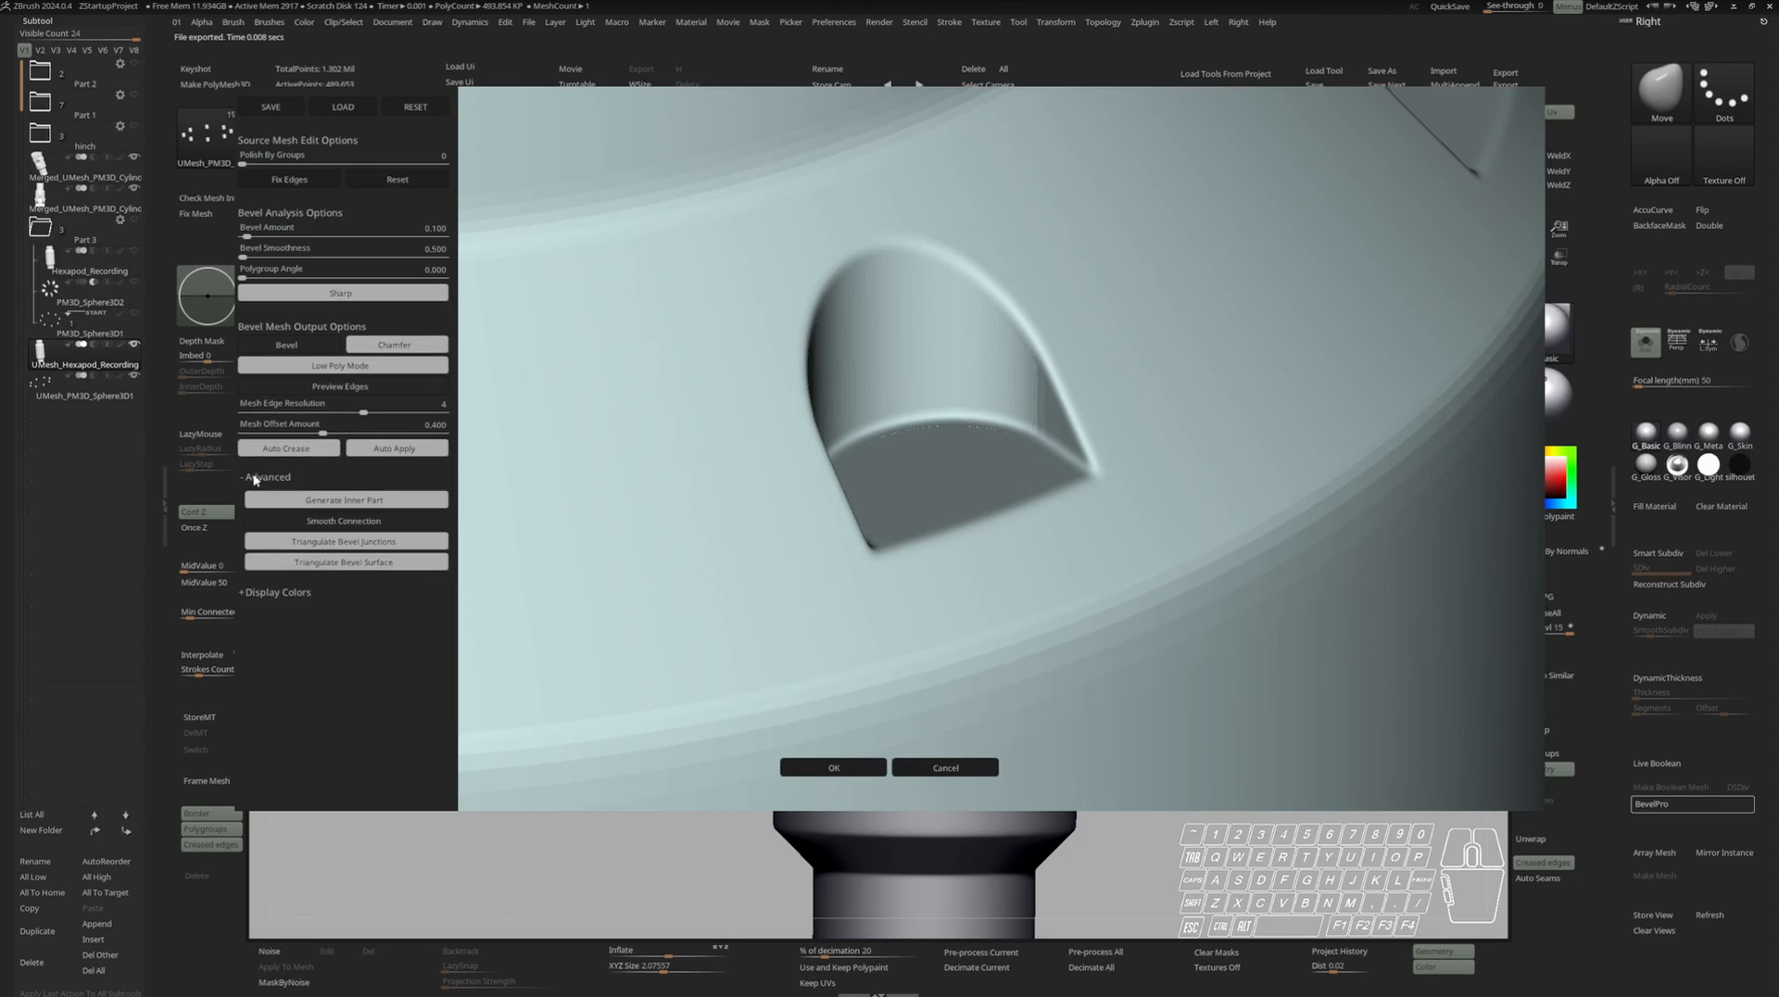
left_click(308, 502)
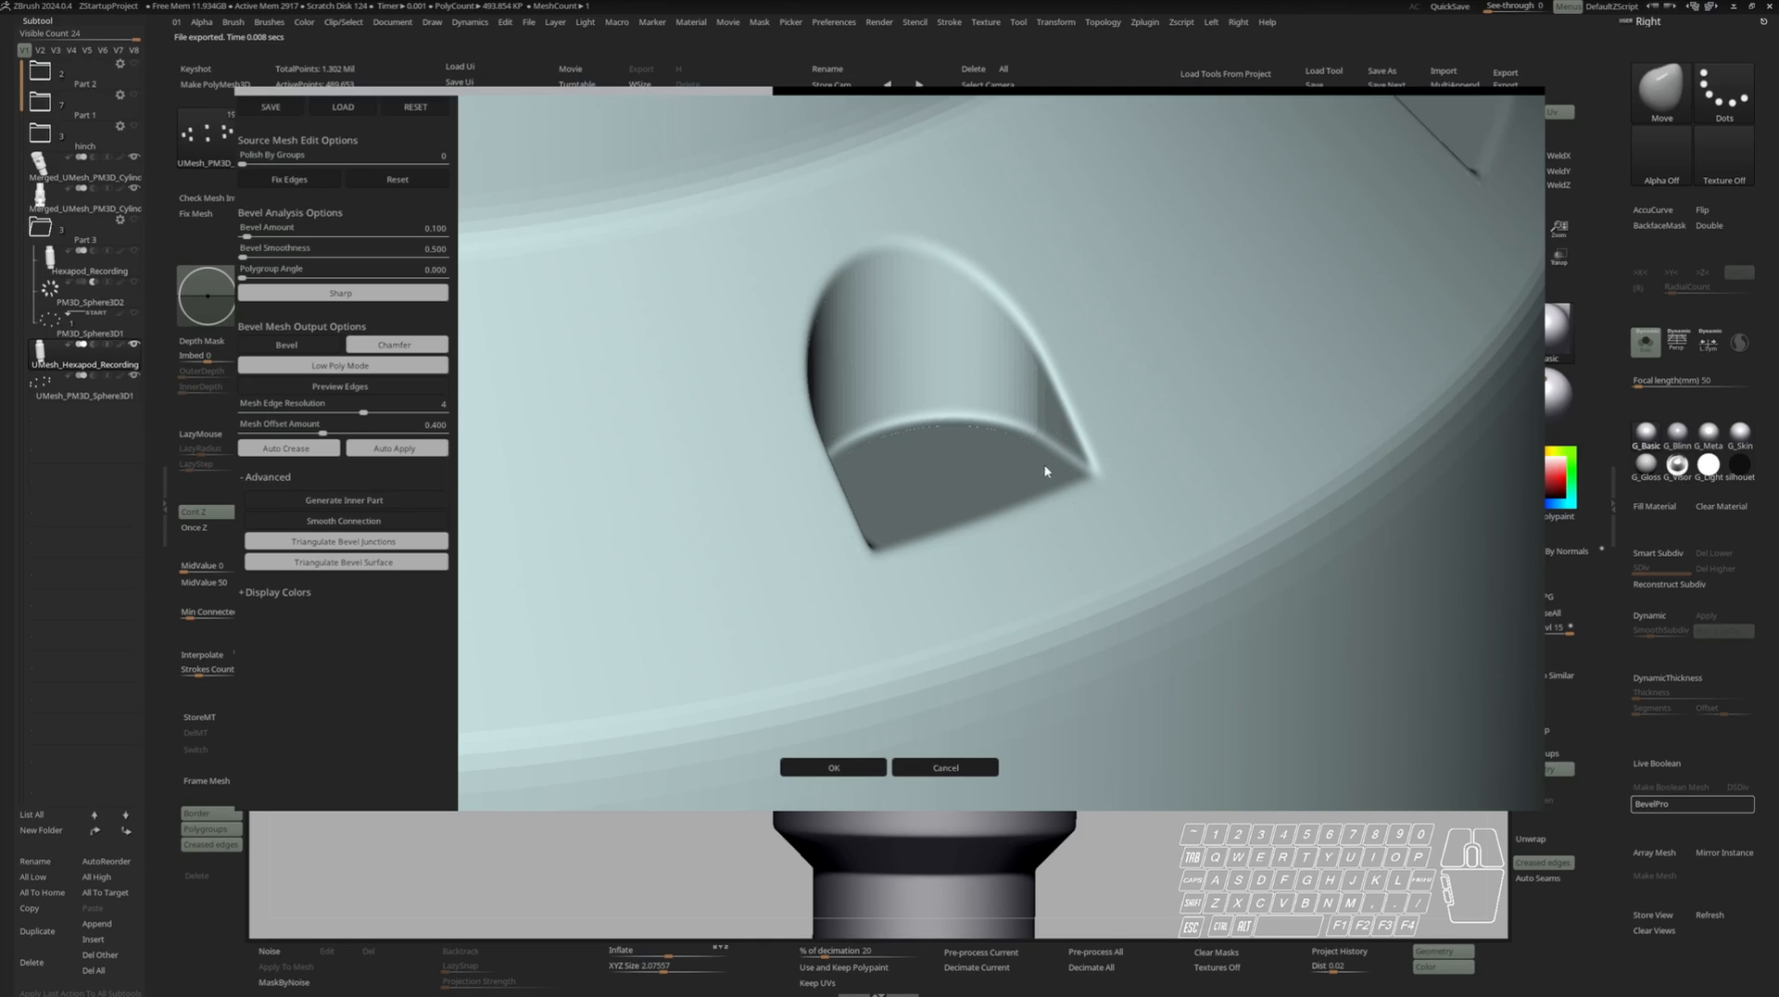
right_click_drag(1094, 455, 1009, 385)
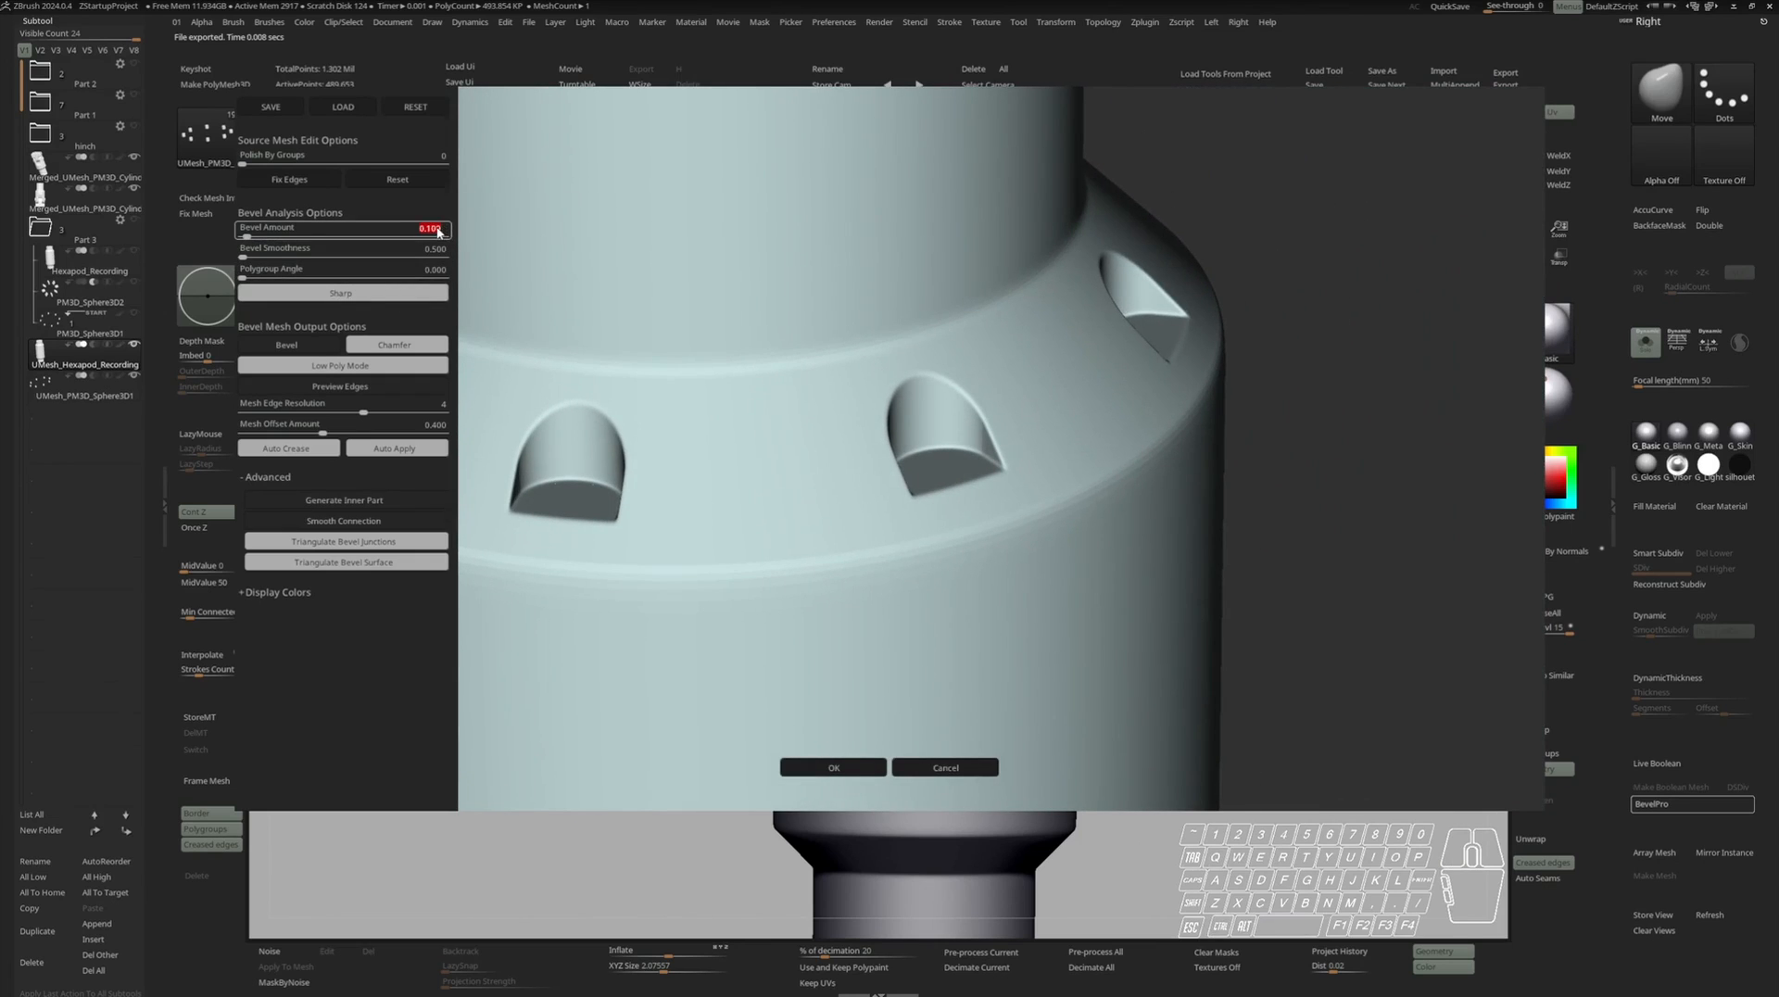
Set the Bevel Amount to 0.2 and apply the bevel to the body's pocket edges.
type("0.2")
key("Return")
right_click_drag(983, 389, 1051, 521, "ctrl")
left_click(869, 768)
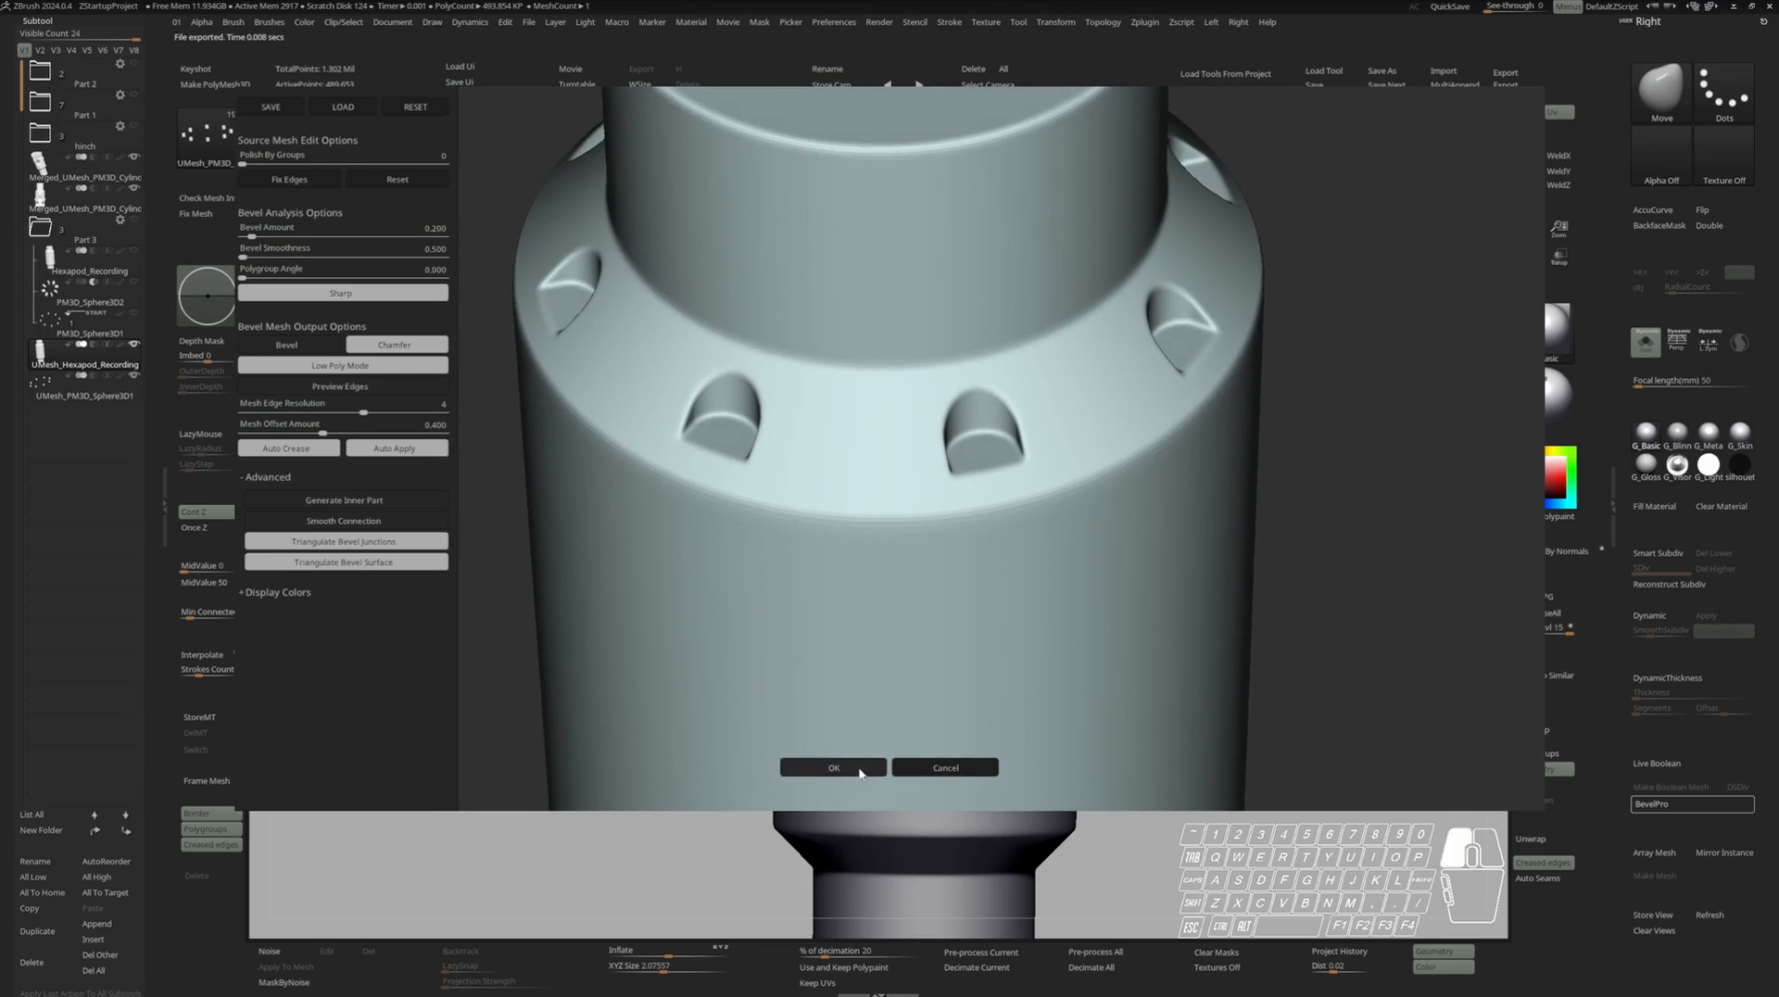
Turn on Array Mesh for the completed cylinder with Lock Position and X Mirror, and move it sideways to form a mirrored pair.
left_click(84, 20)
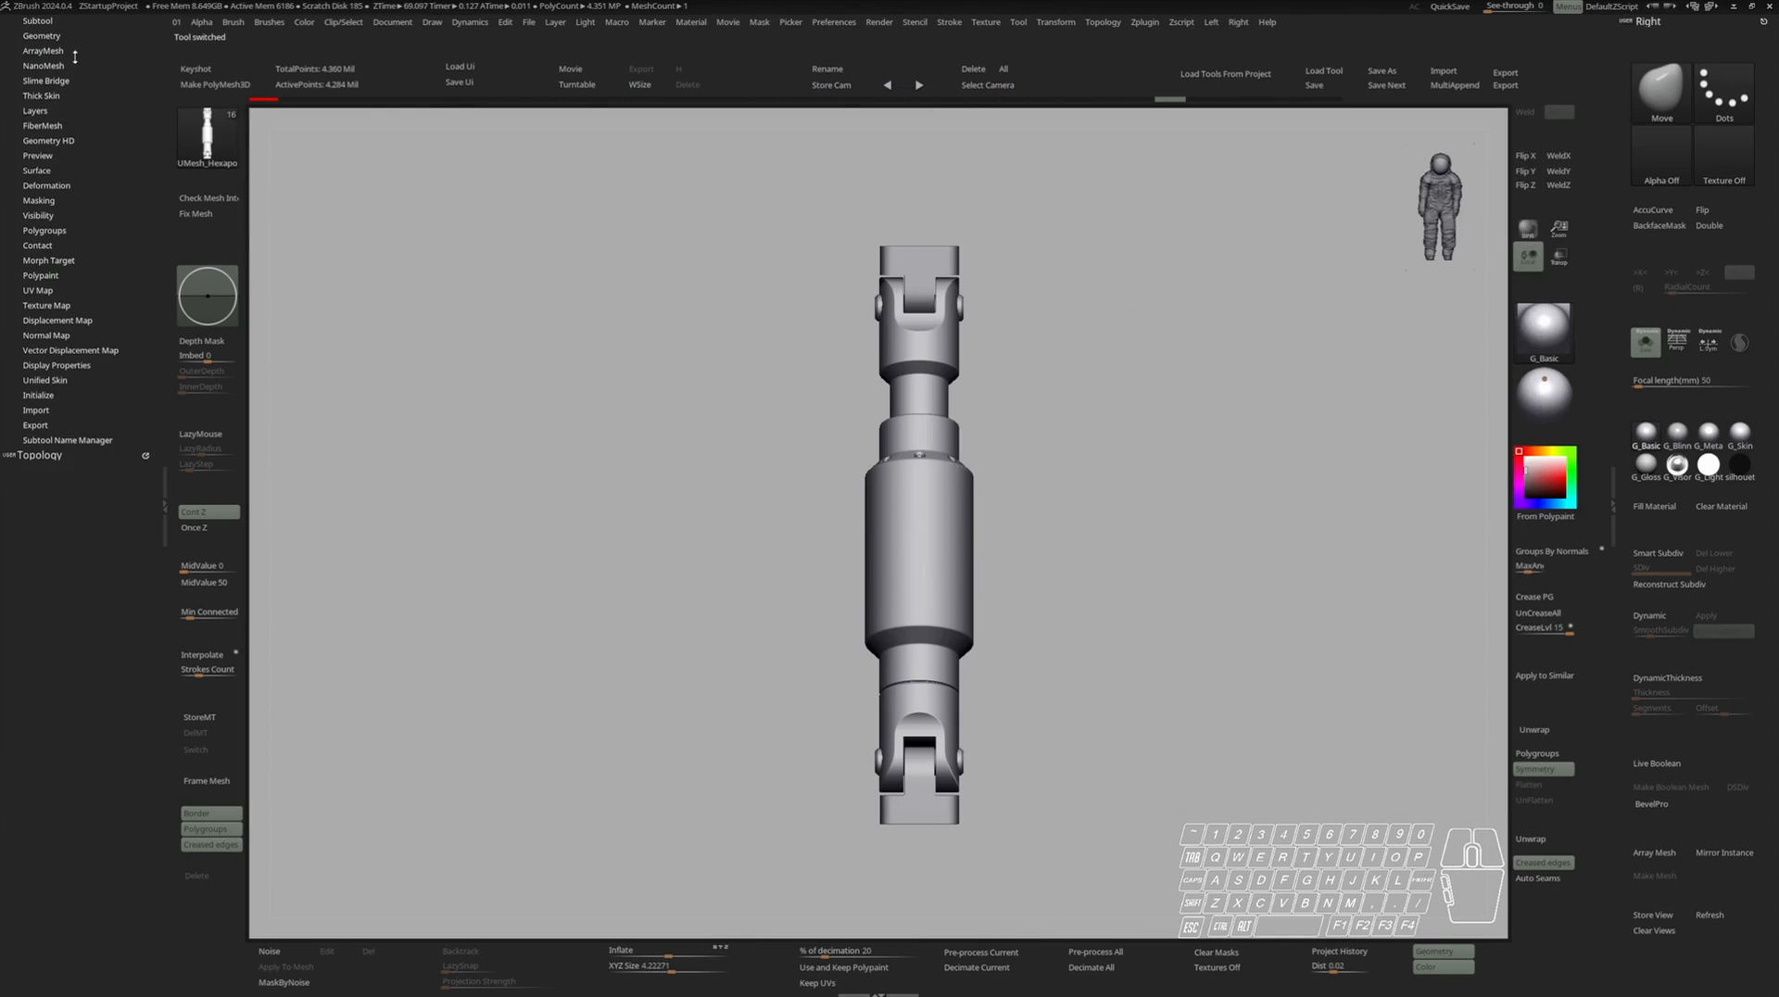
left_click(65, 51)
left_click(41, 97)
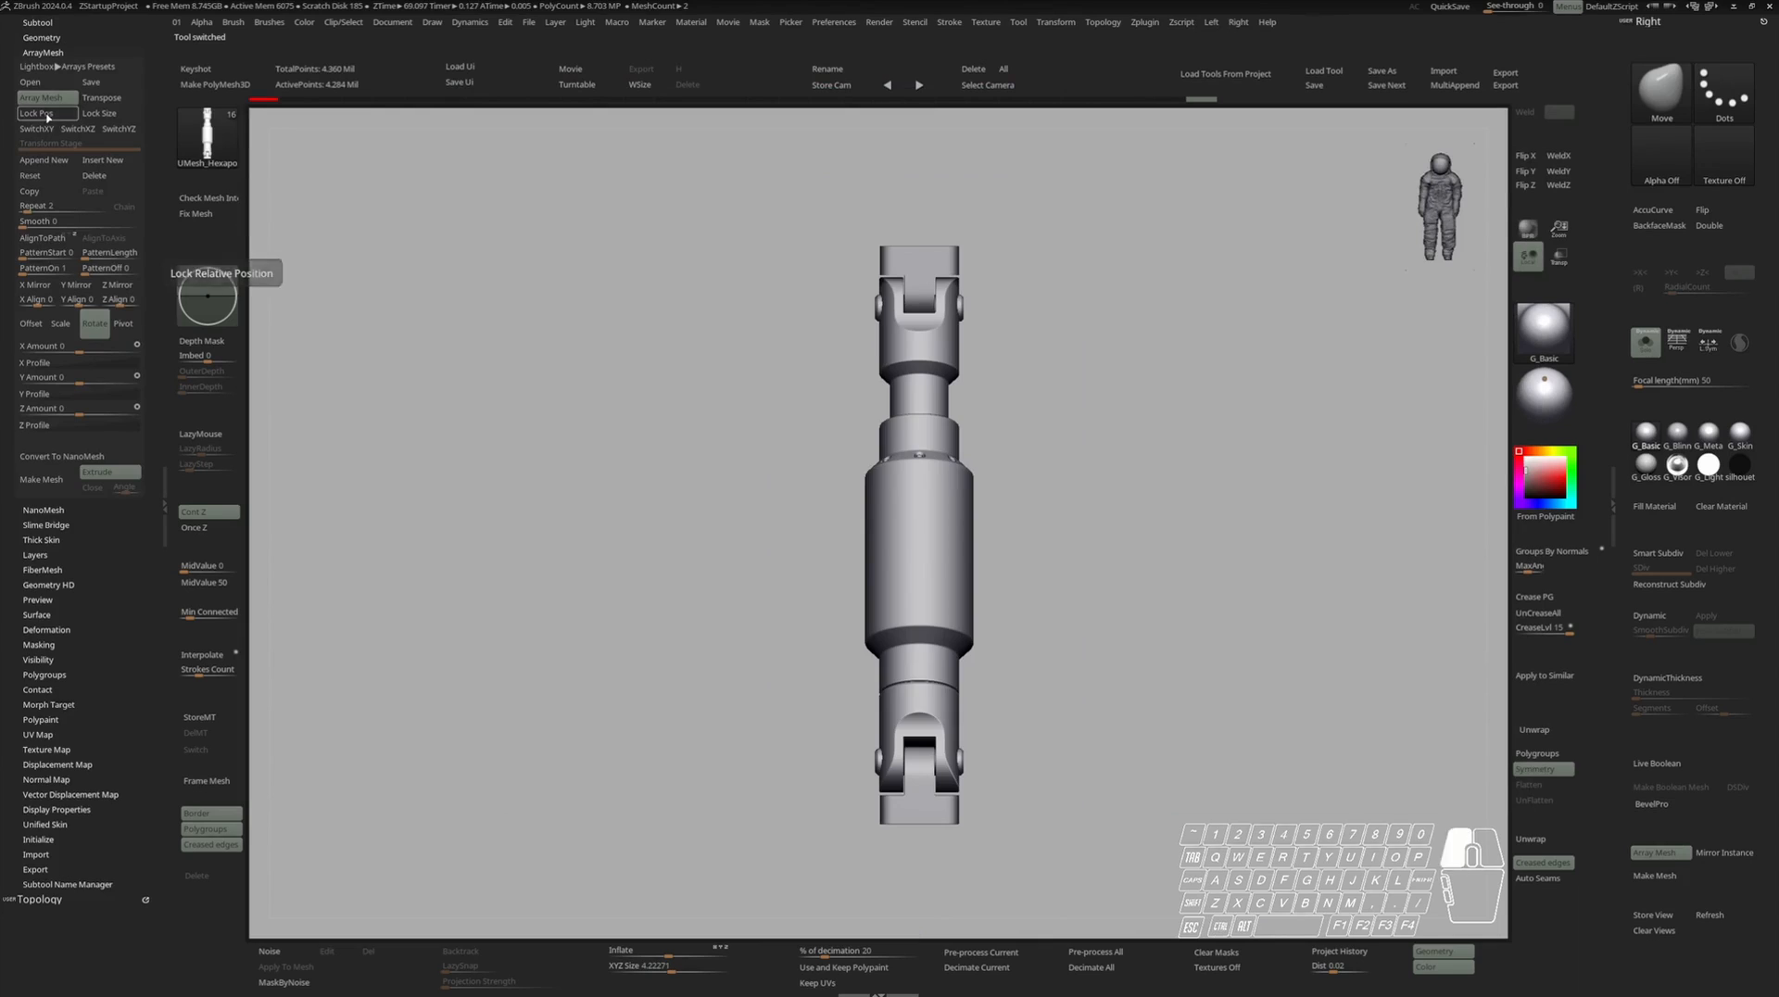
left_click(46, 115)
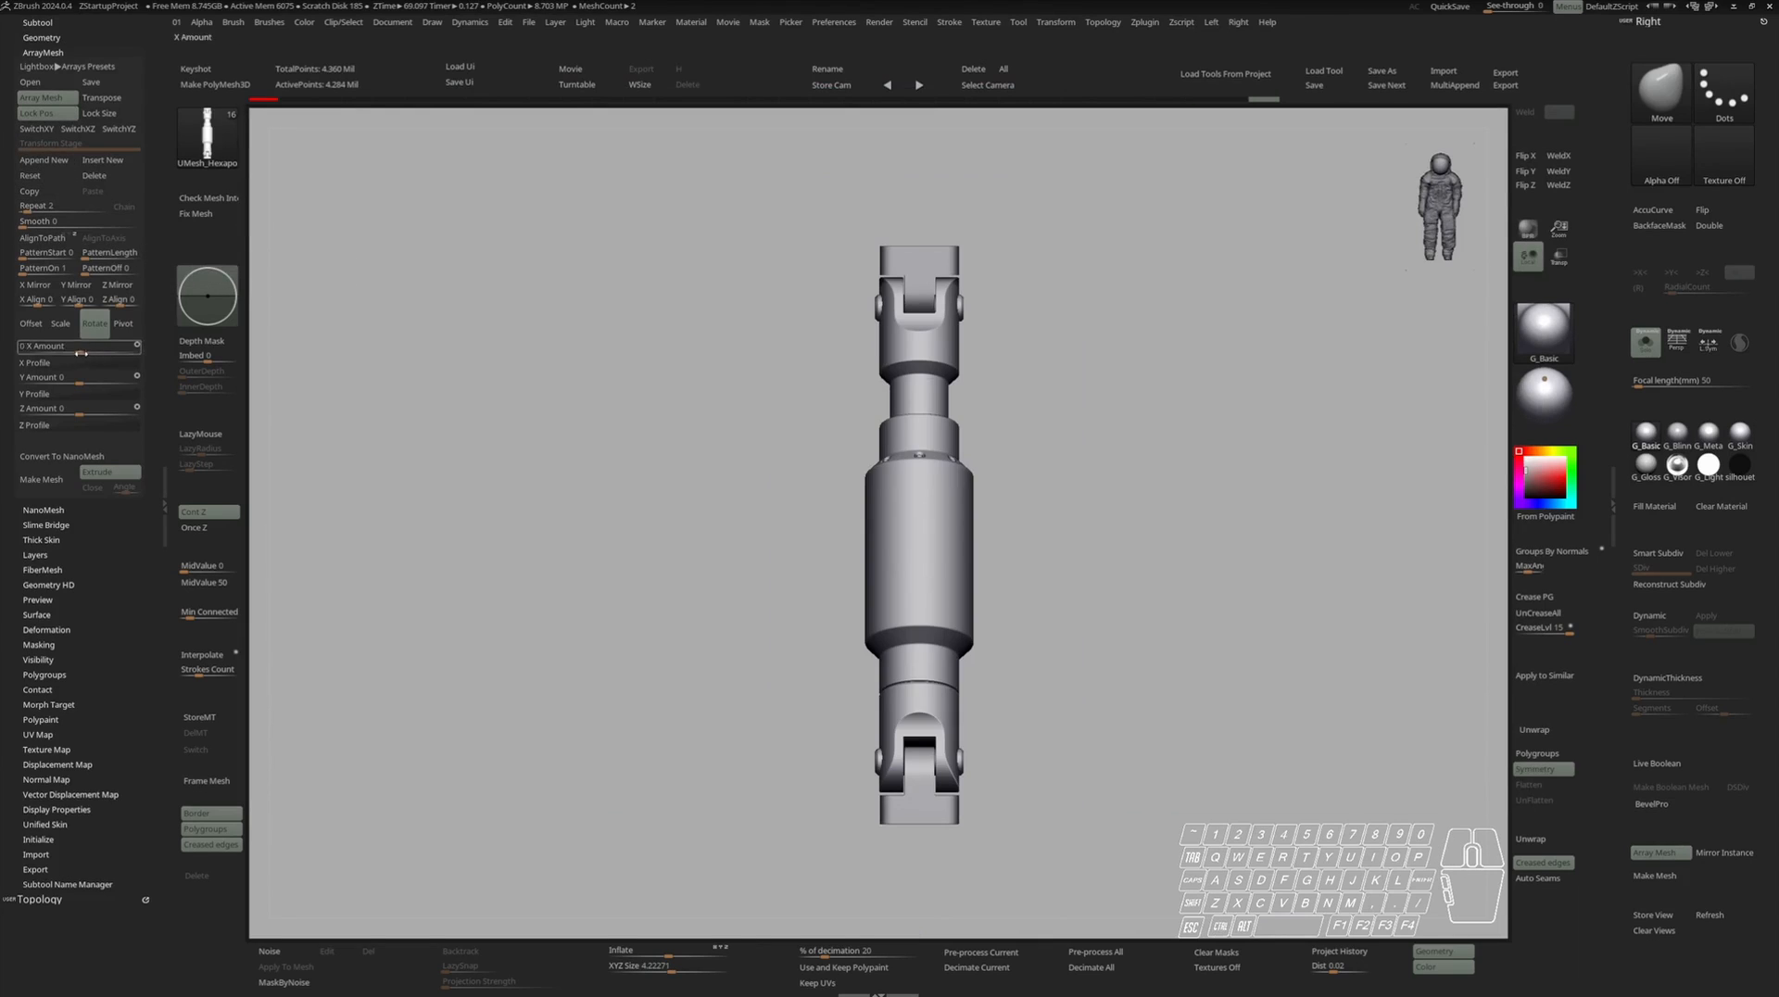
left_click(38, 285)
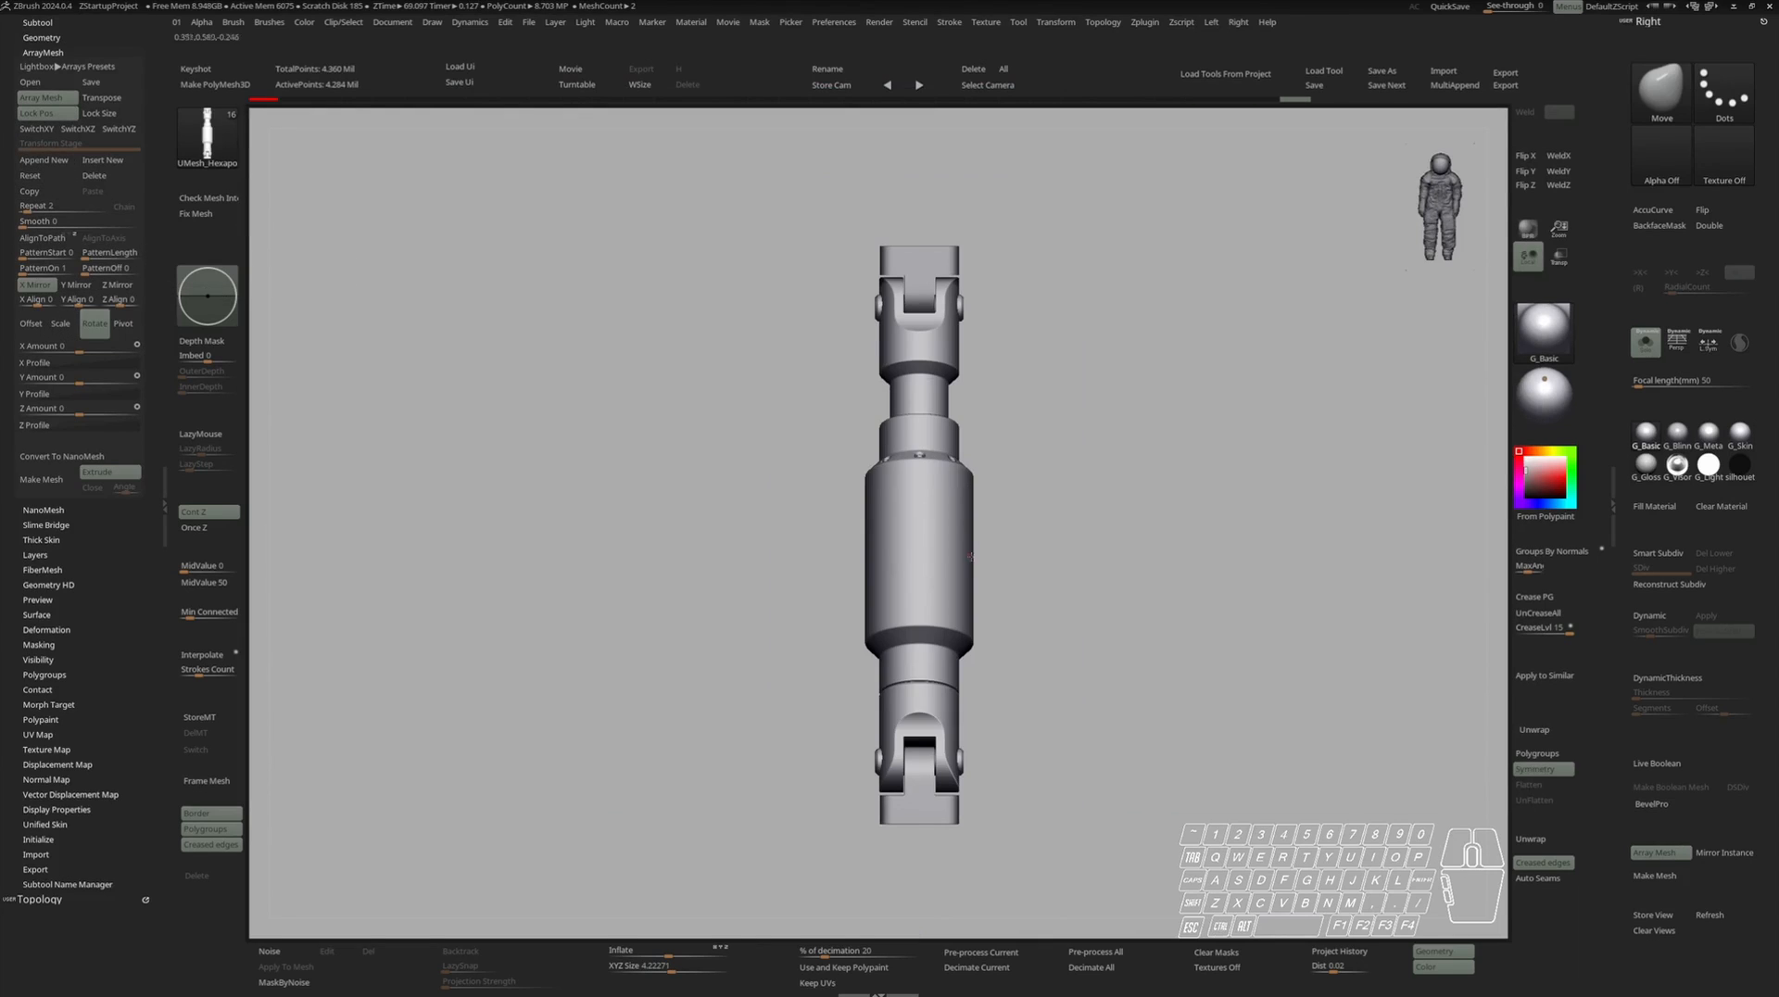
key("w")
left_click_drag(963, 761, 896, 762)
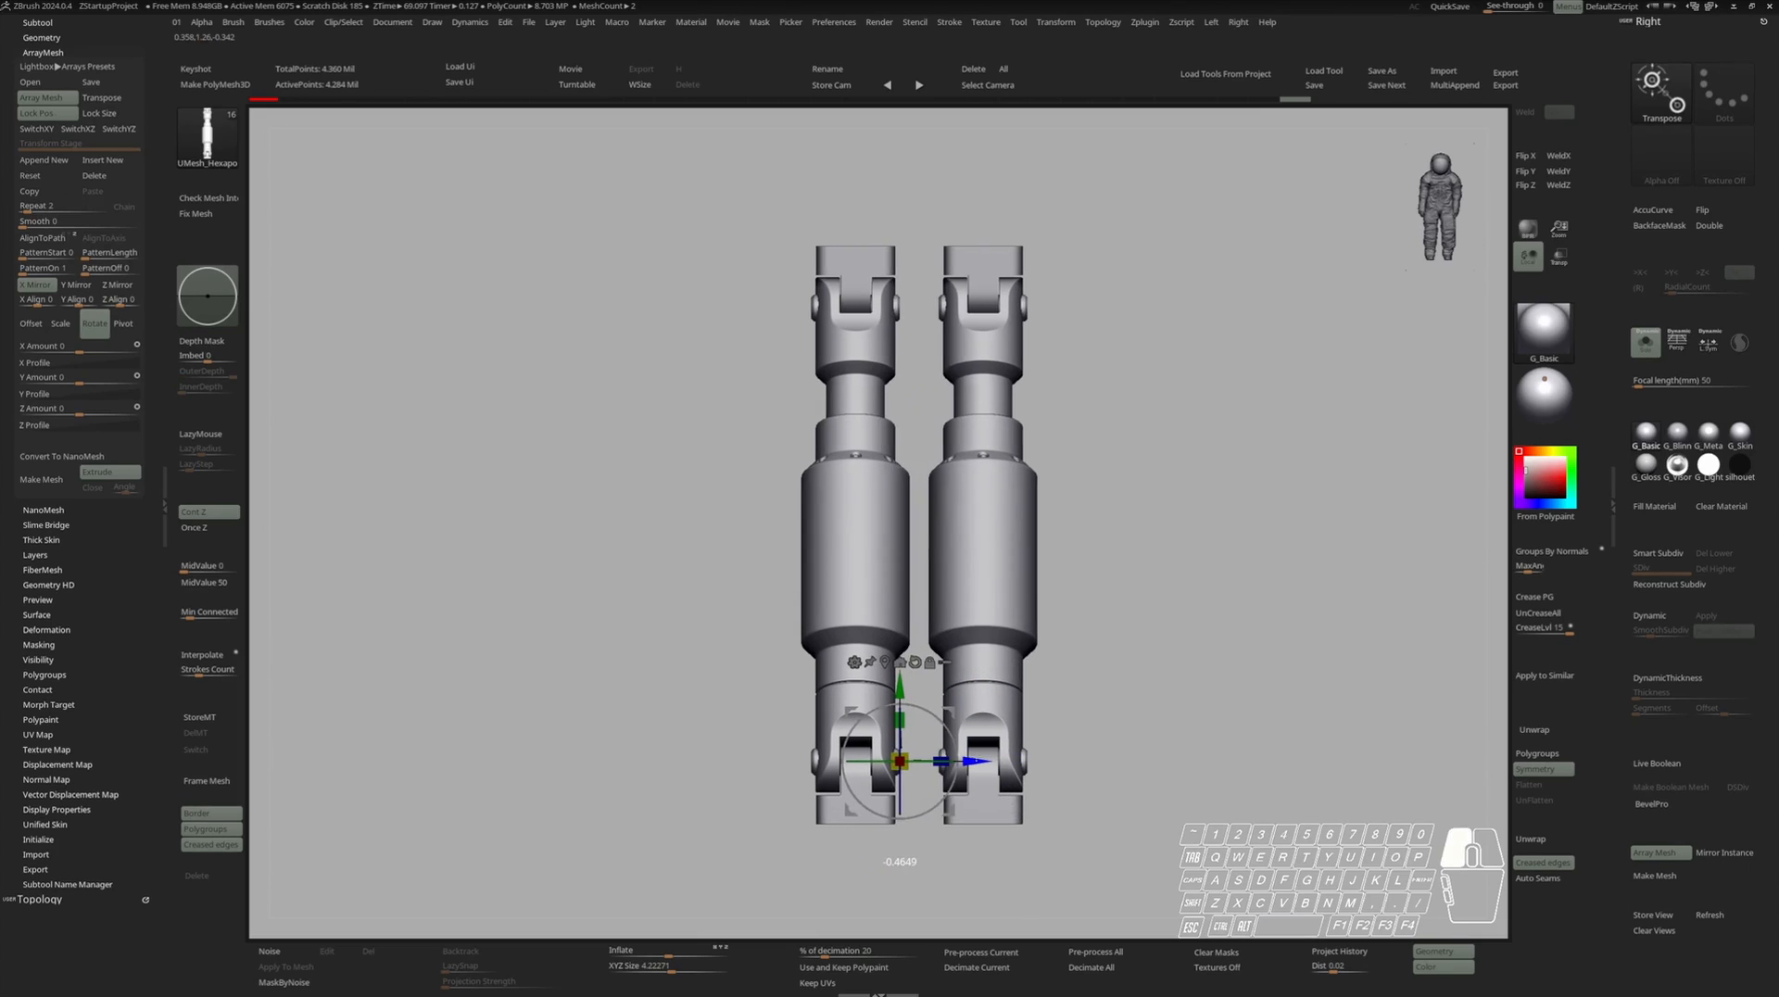
Append a second array stage that rotates the cylinder pair 360 degrees around Y with 3 repeats.
left_click(43, 161)
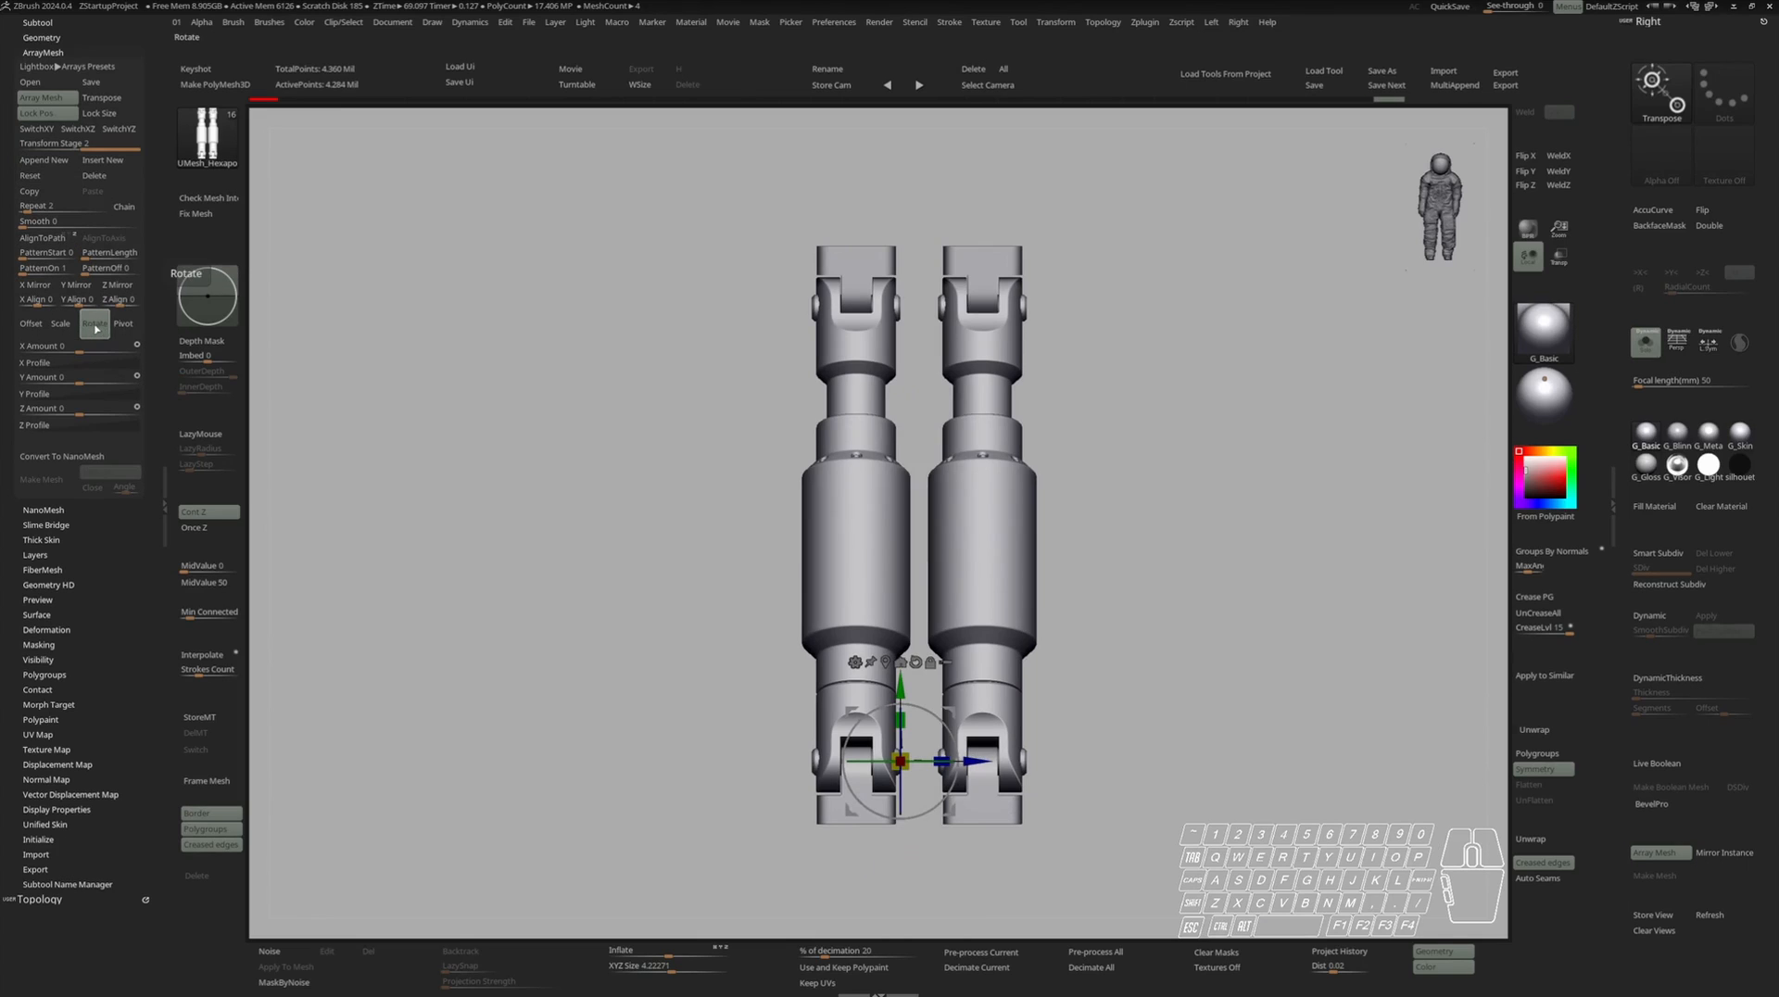
left_click(89, 381)
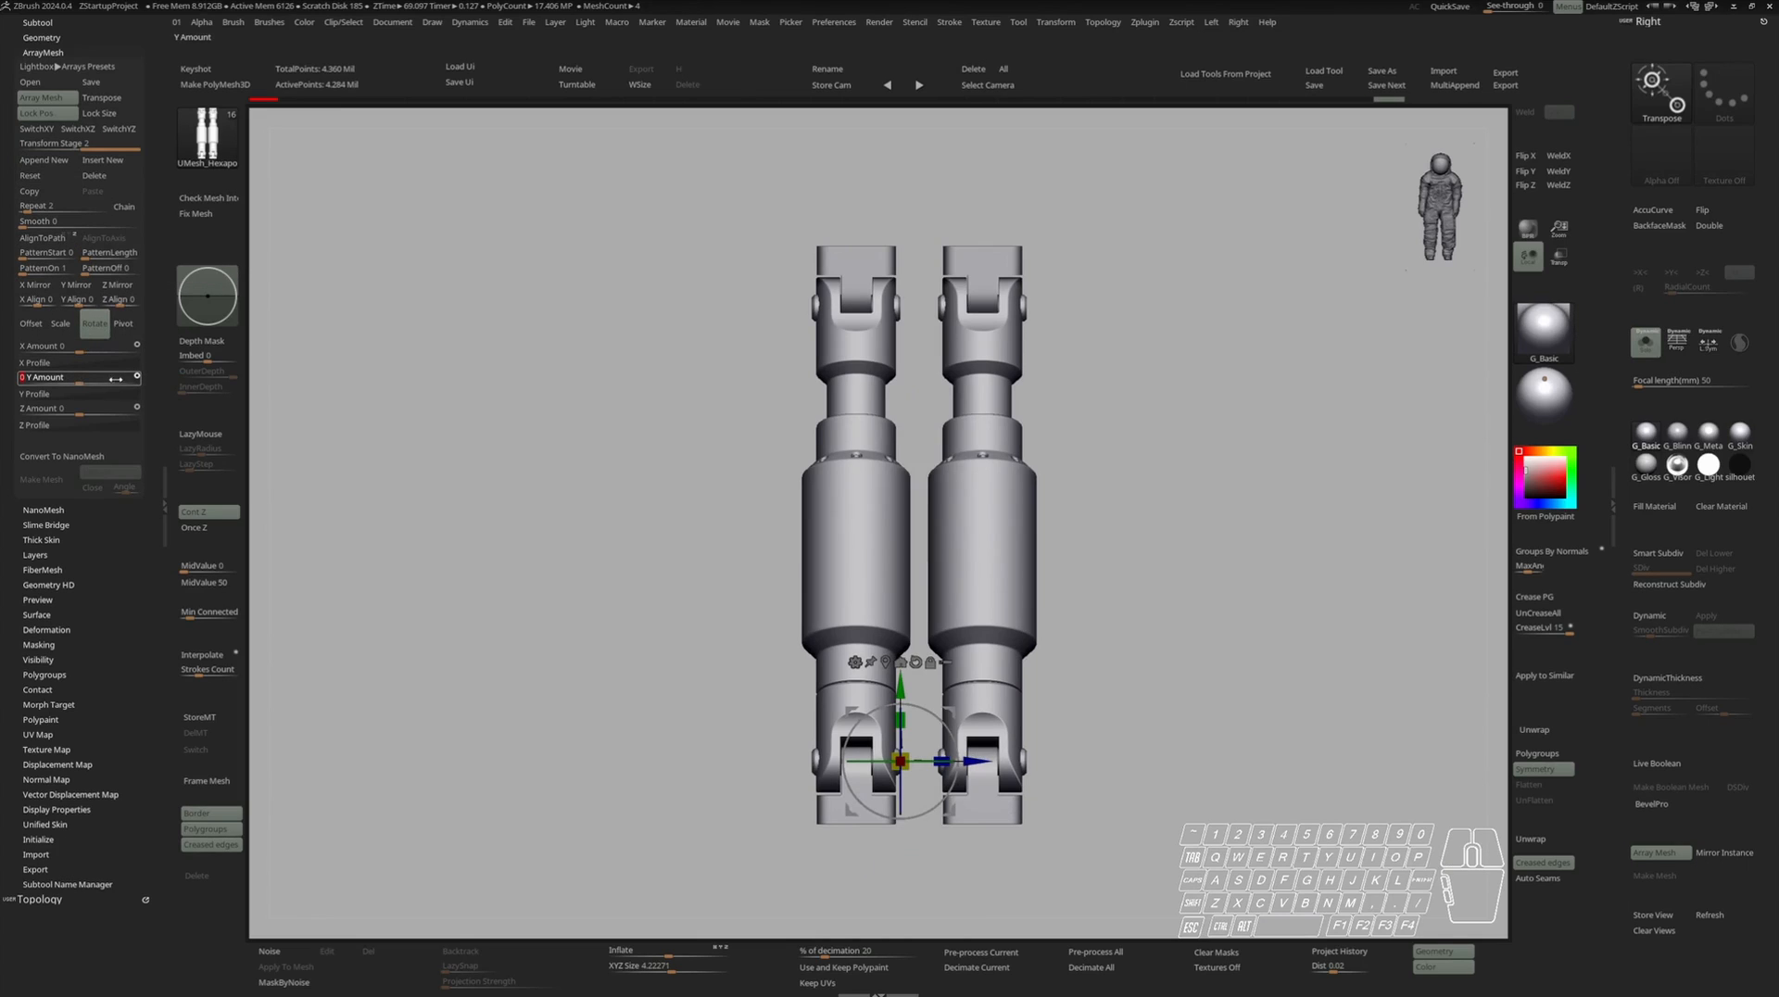
type("360")
key("Return")
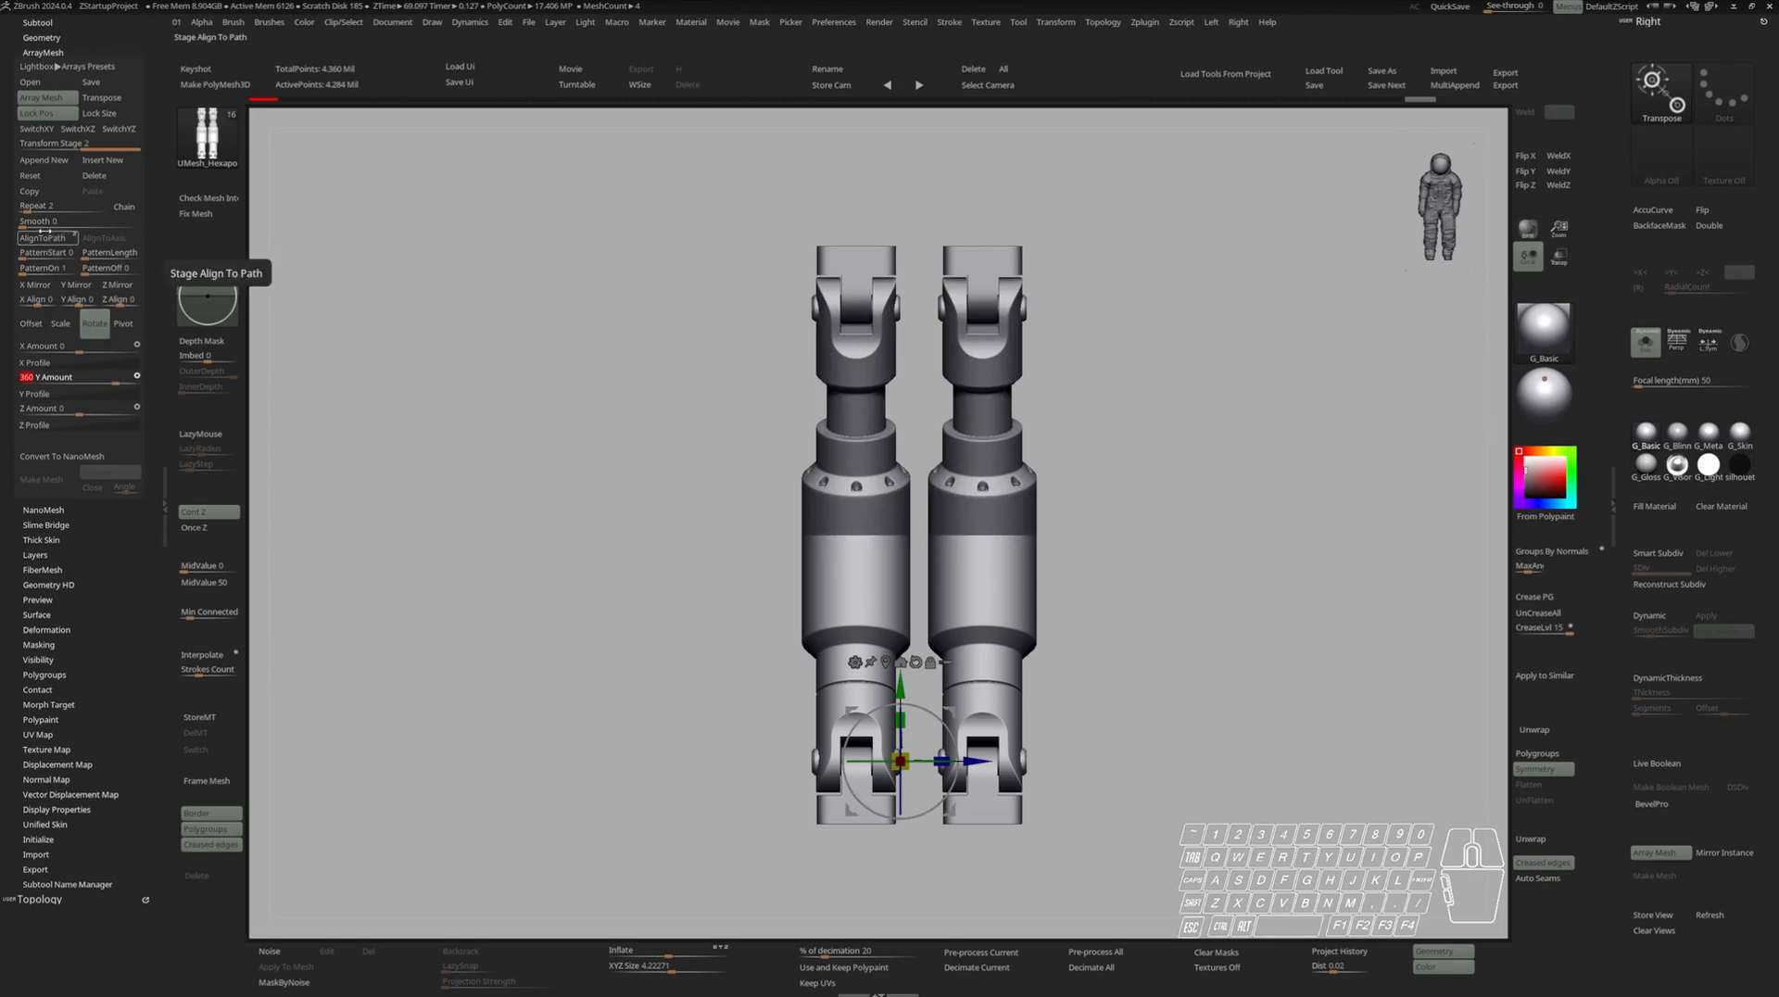
left_click(39, 205)
type("12")
left_click(47, 212)
type("3")
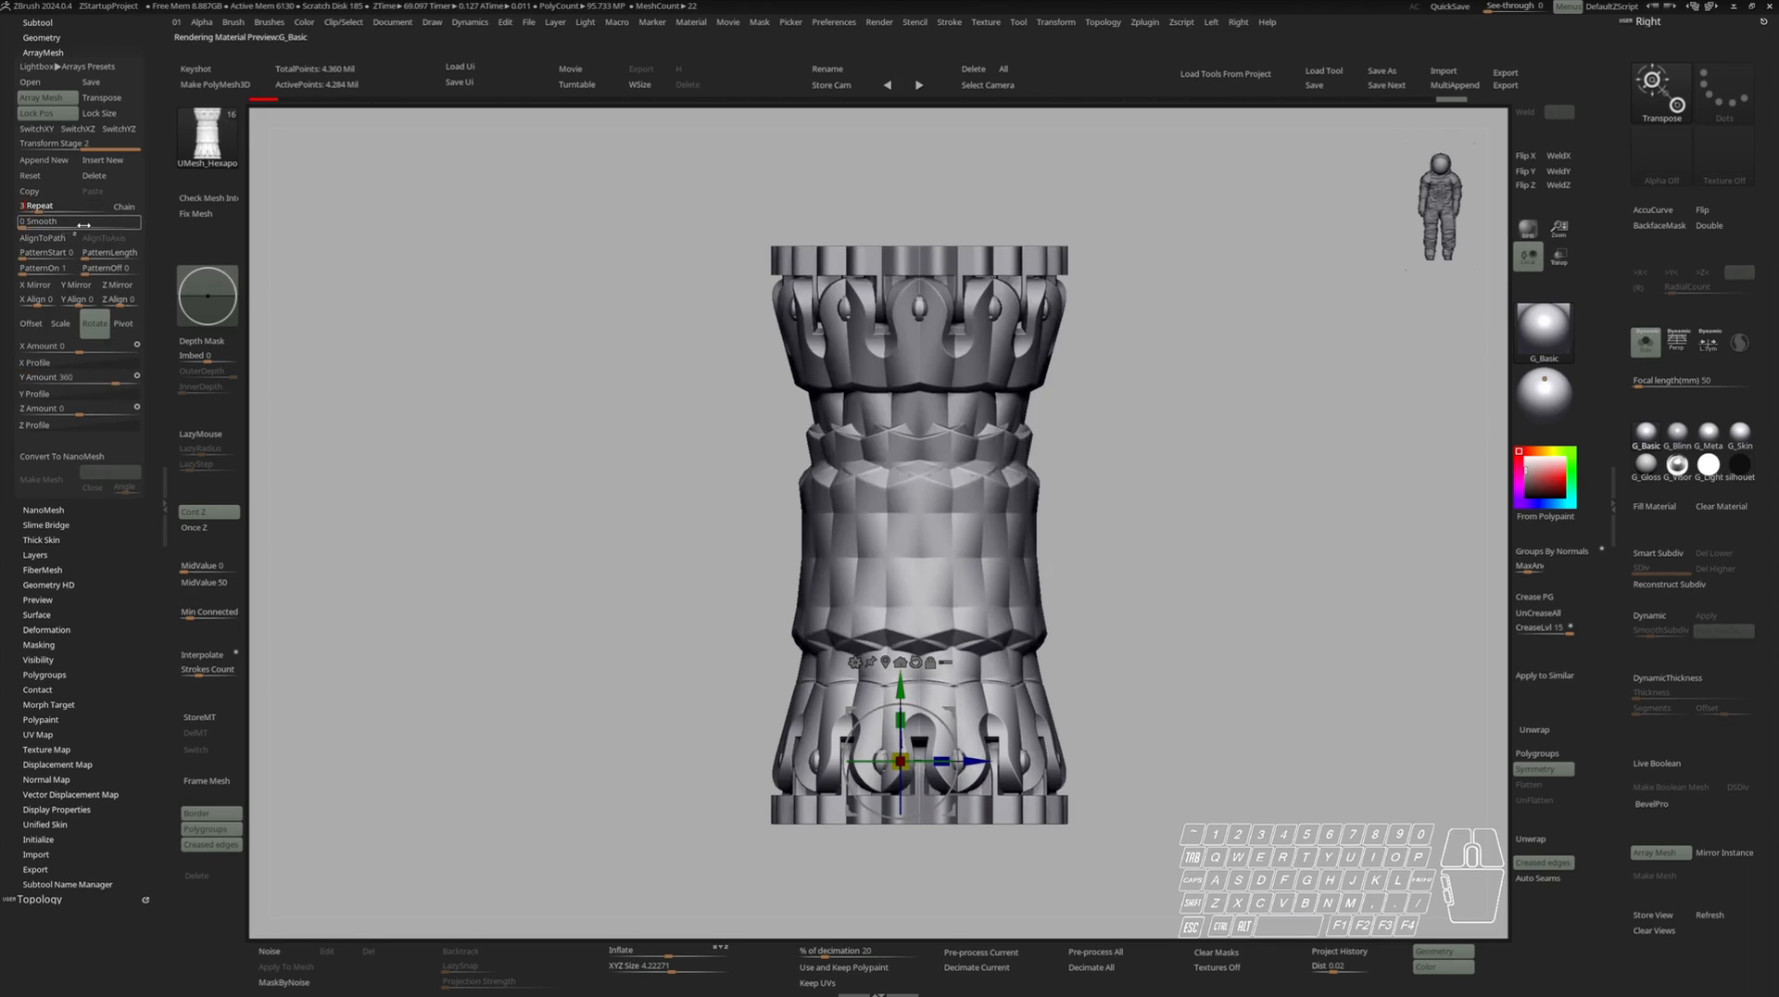
key("Return")
Move the arrayed cylinders about 1.42 units outward from the centre and rotate them around their vertical axes into hexapod legs.
right_click_drag(982, 399, 987, 536)
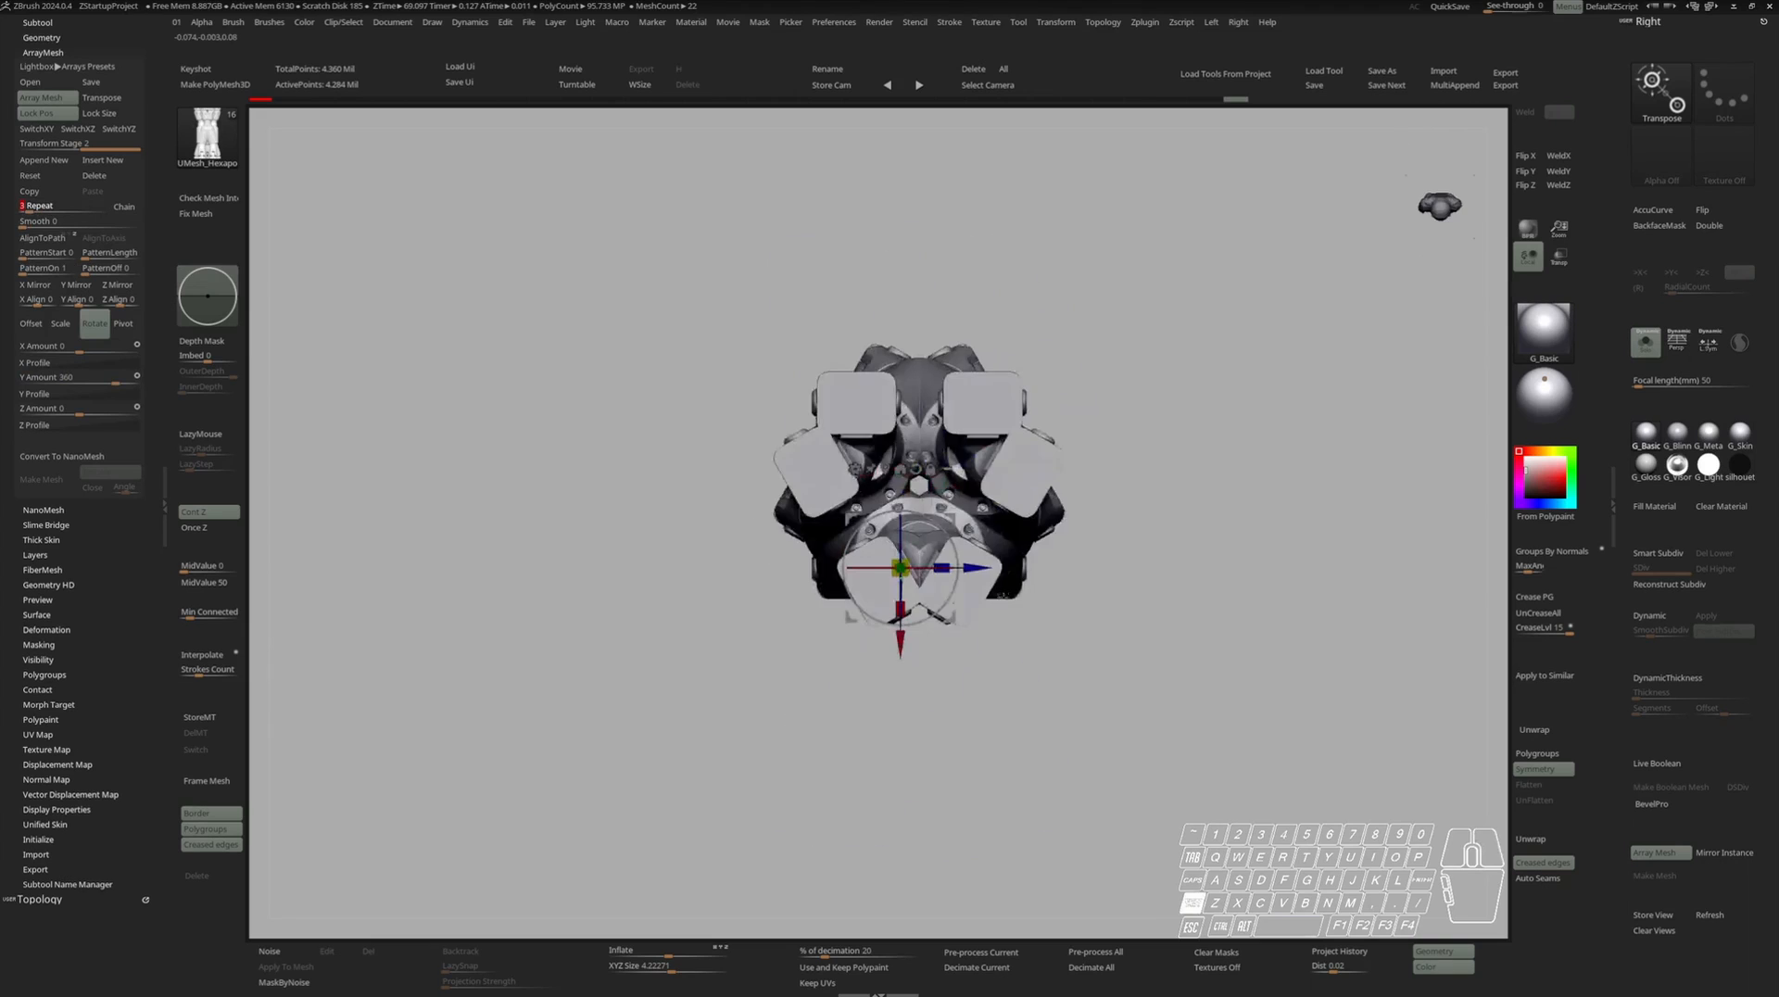
left_click_drag(900, 640, 880, 833)
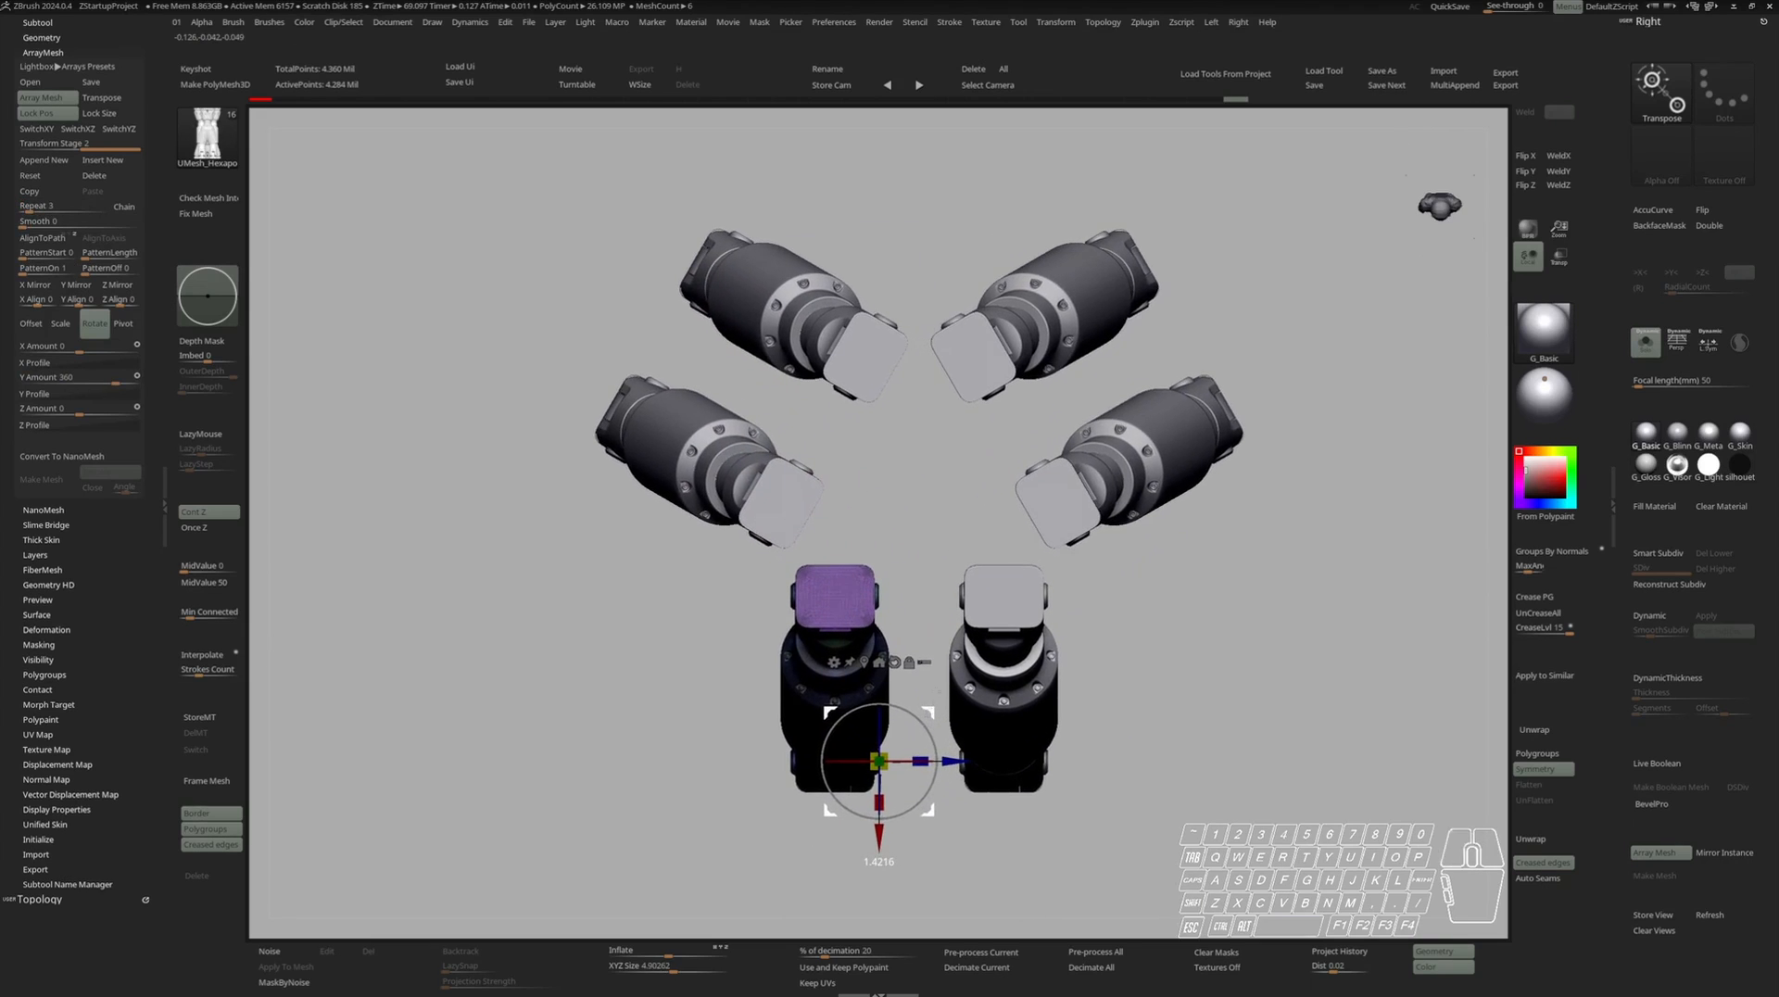
right_click_drag(880, 833, 862, 701, "alt")
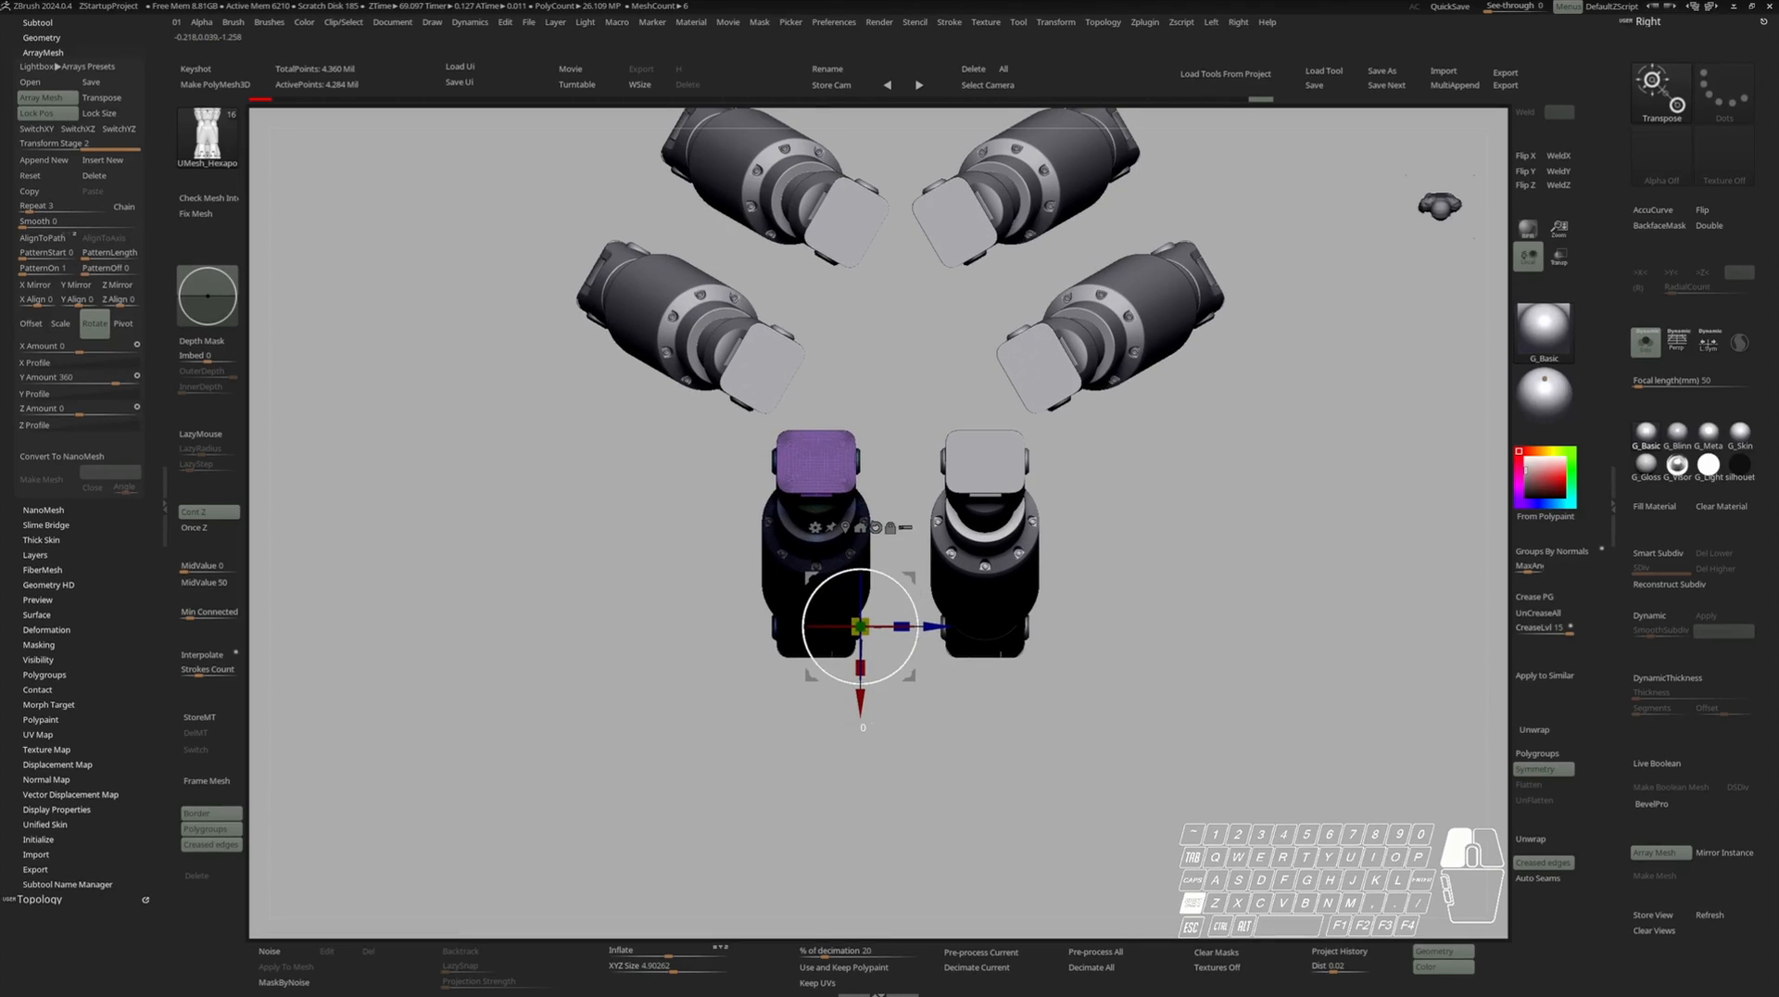
left_click_drag(915, 646, 927, 608, "shift")
key("q")
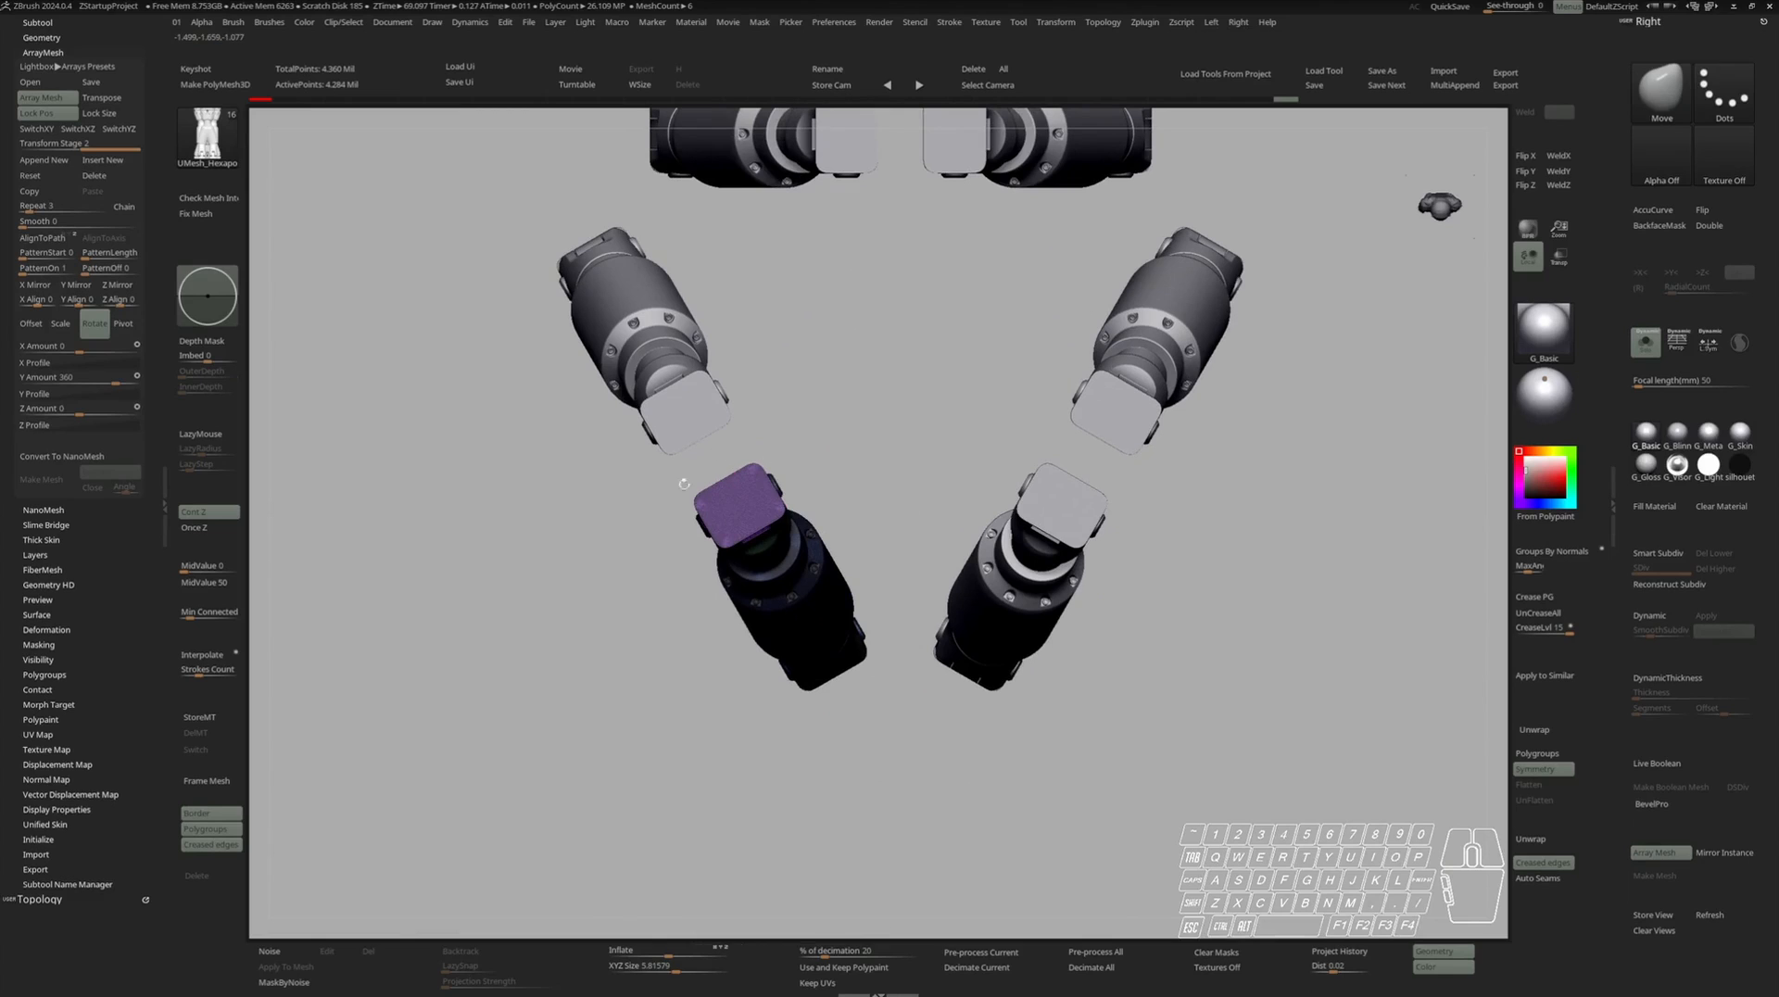
key("w")
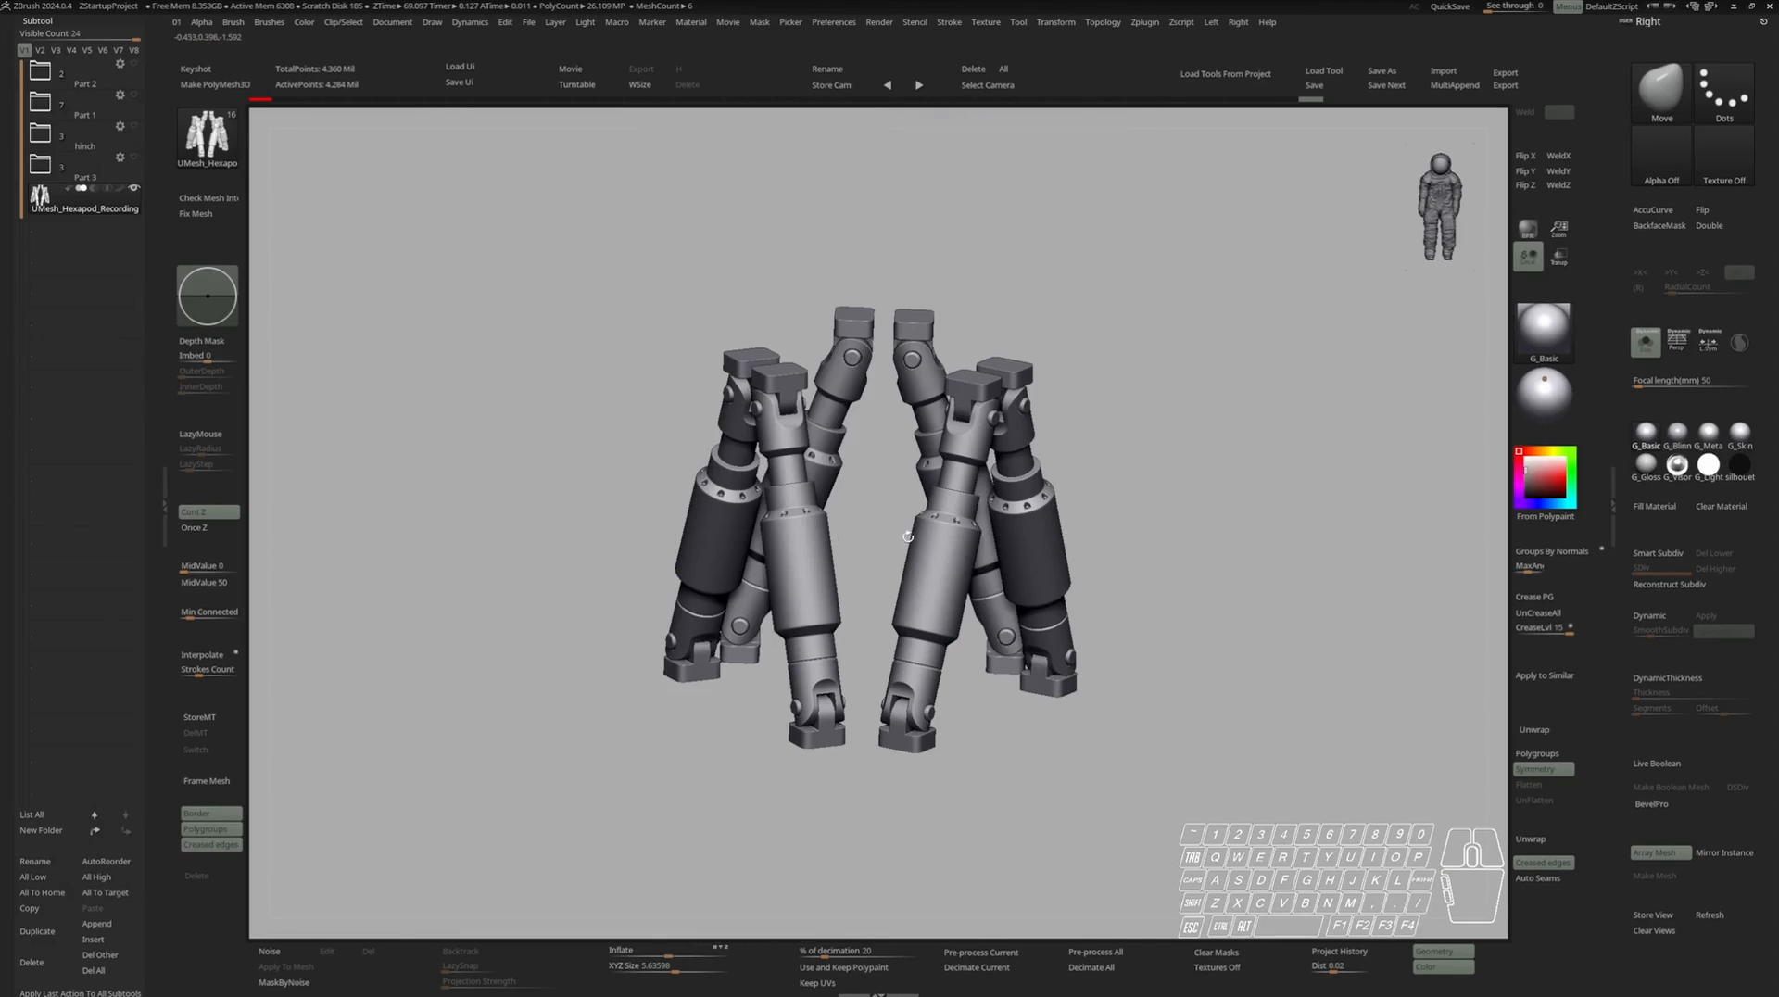
left_click_drag(907, 538, 882, 527)
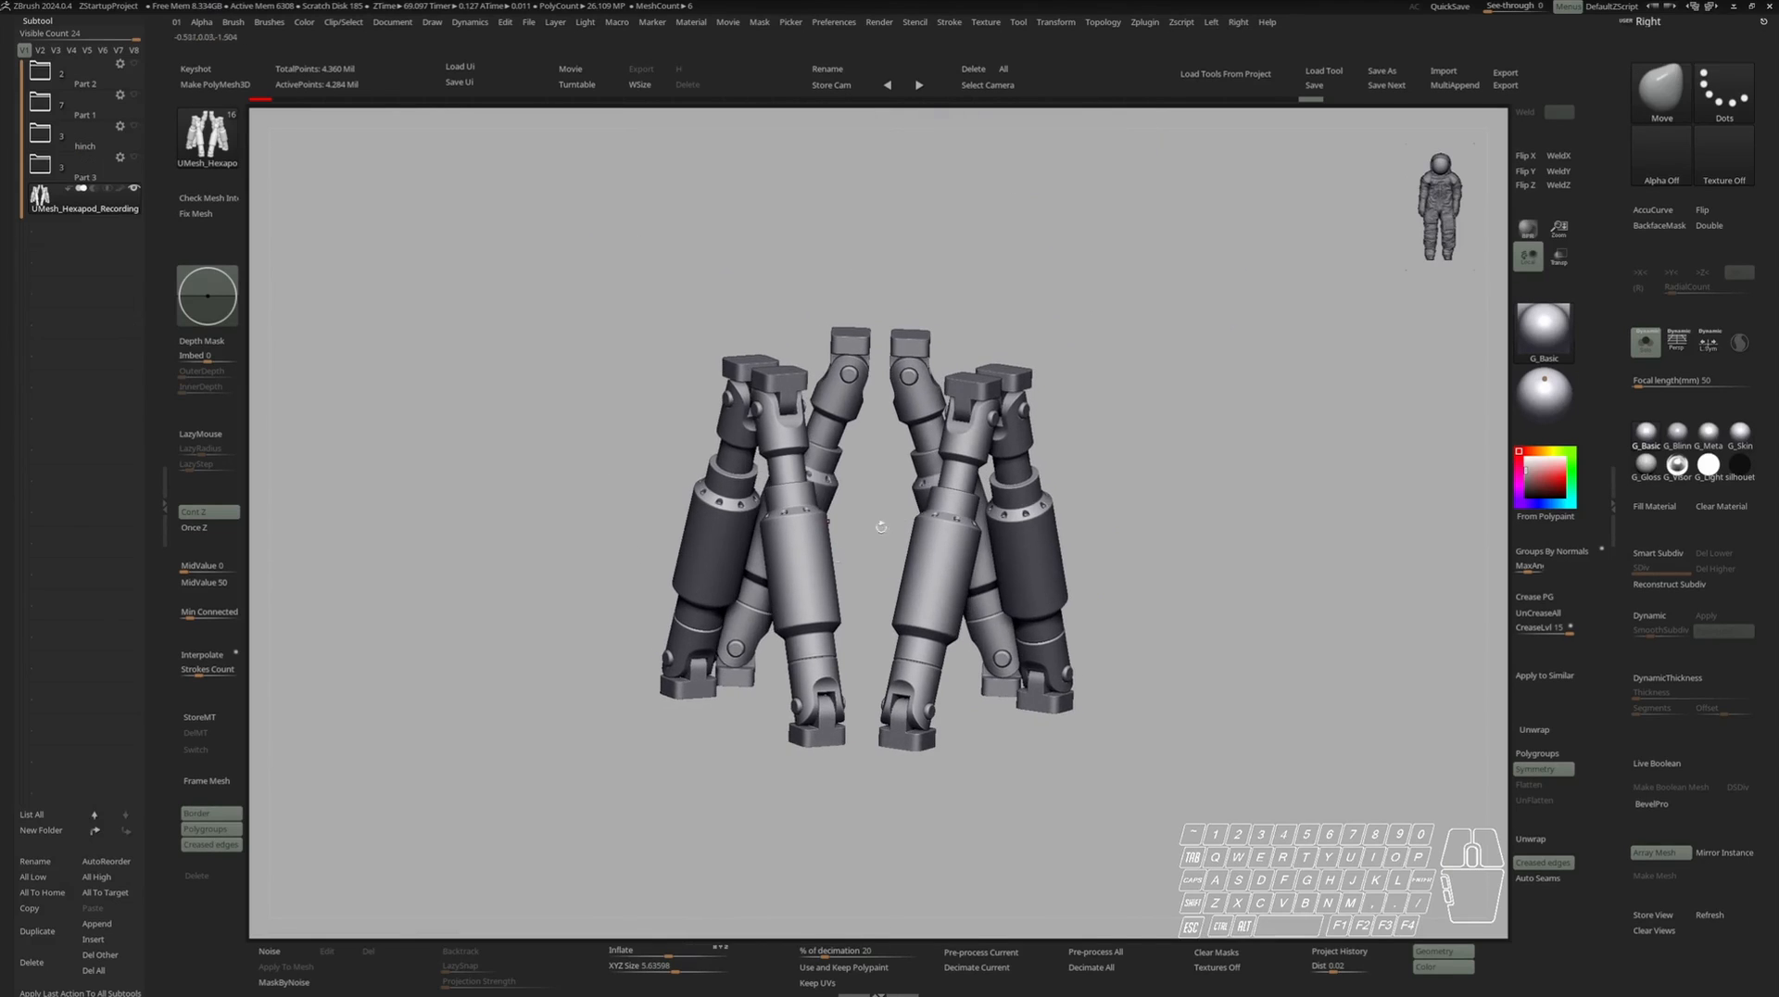
right_click_drag(1038, 640, 1072, 653)
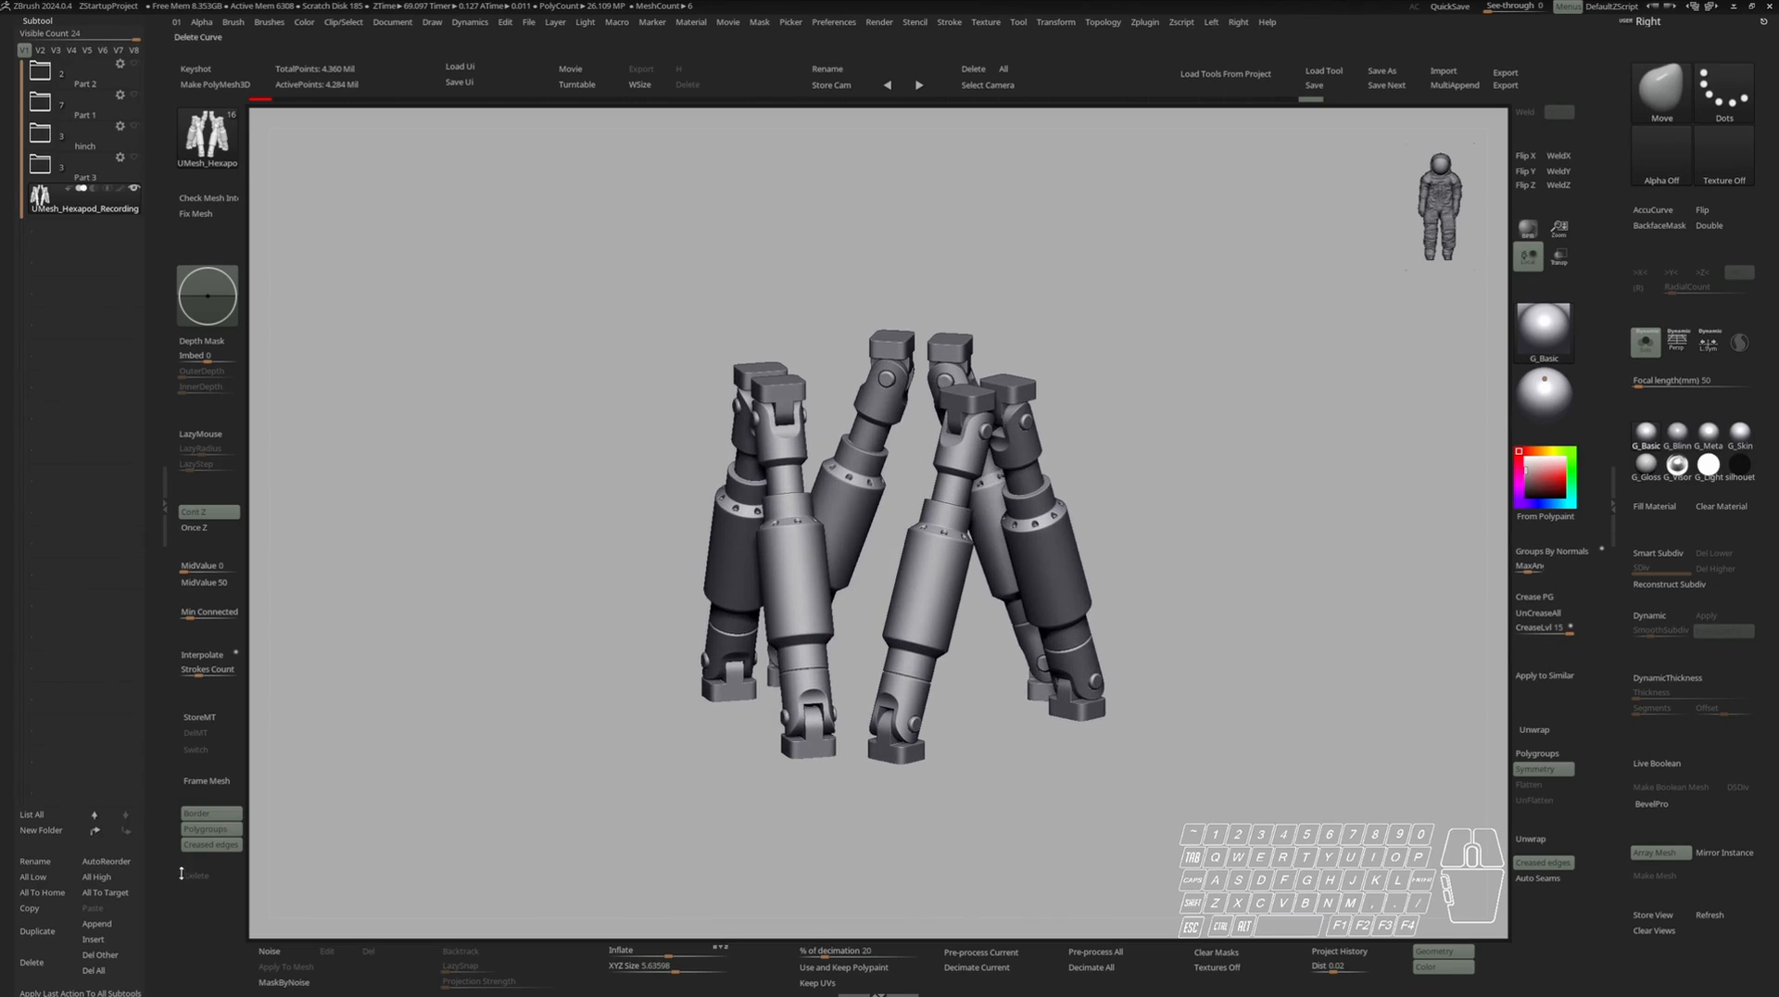
Append a cylinder as a new subtool and scale it up uniformly around the legs.
left_click(99, 938)
left_click(306, 695)
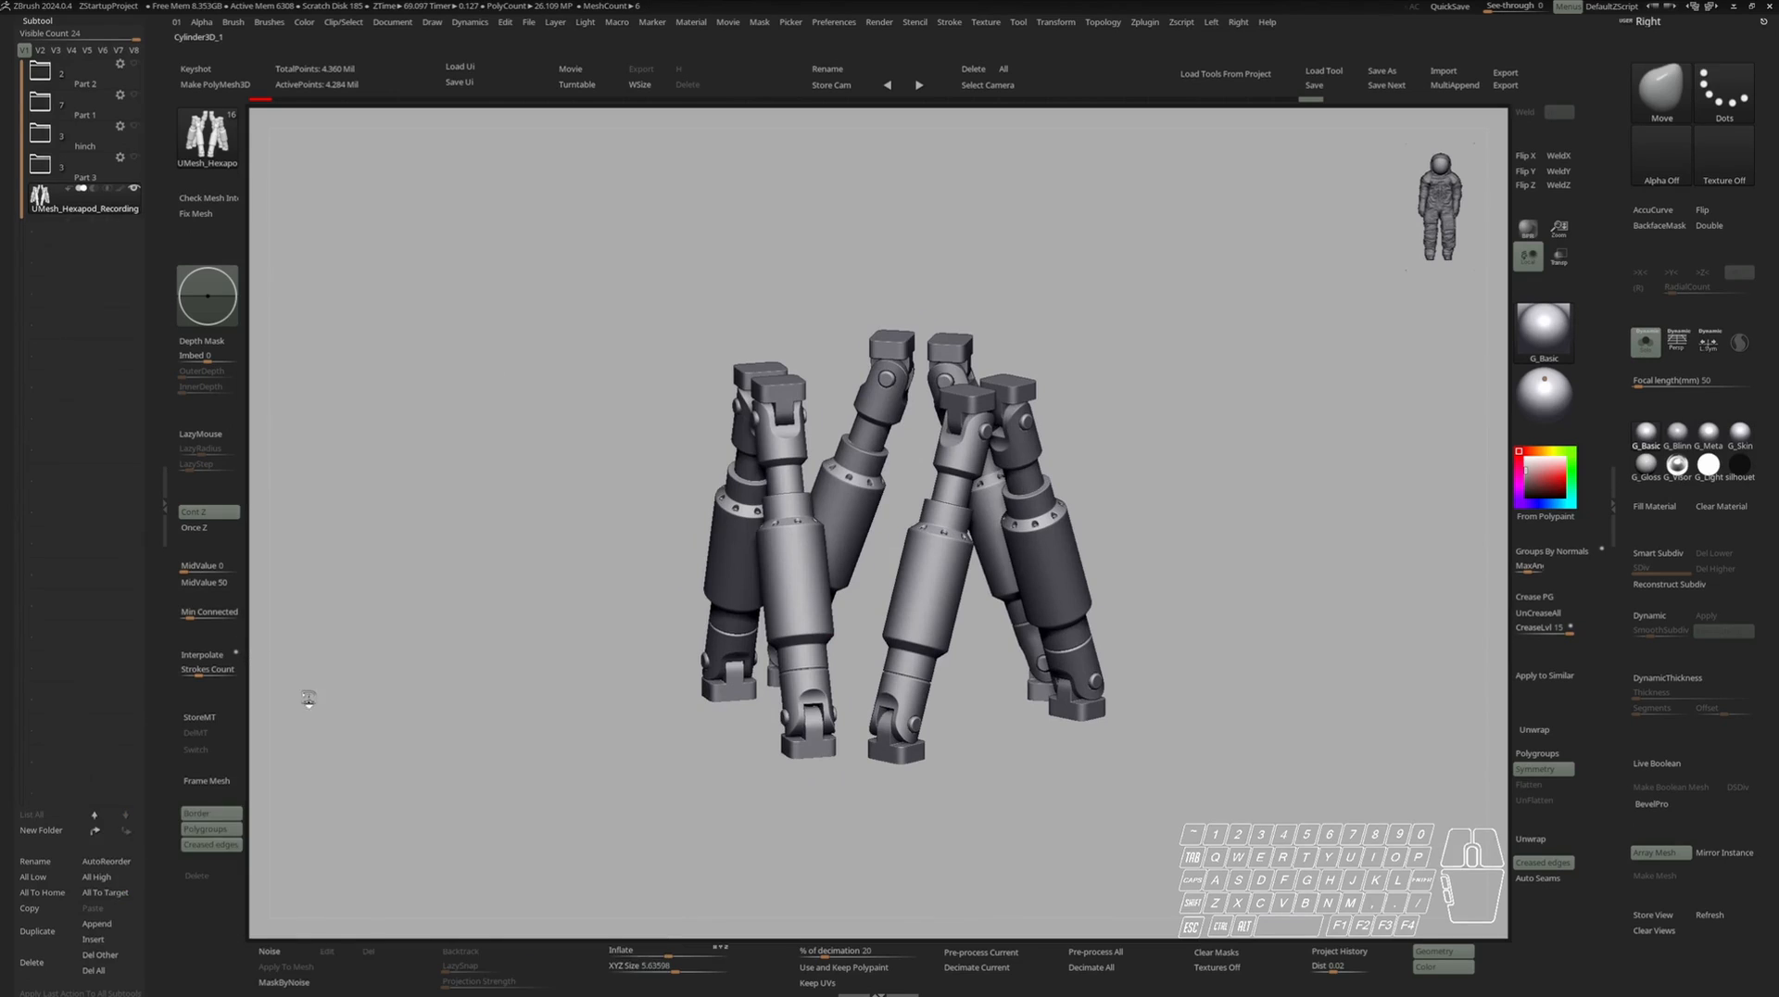
left_click(83, 232)
key("w")
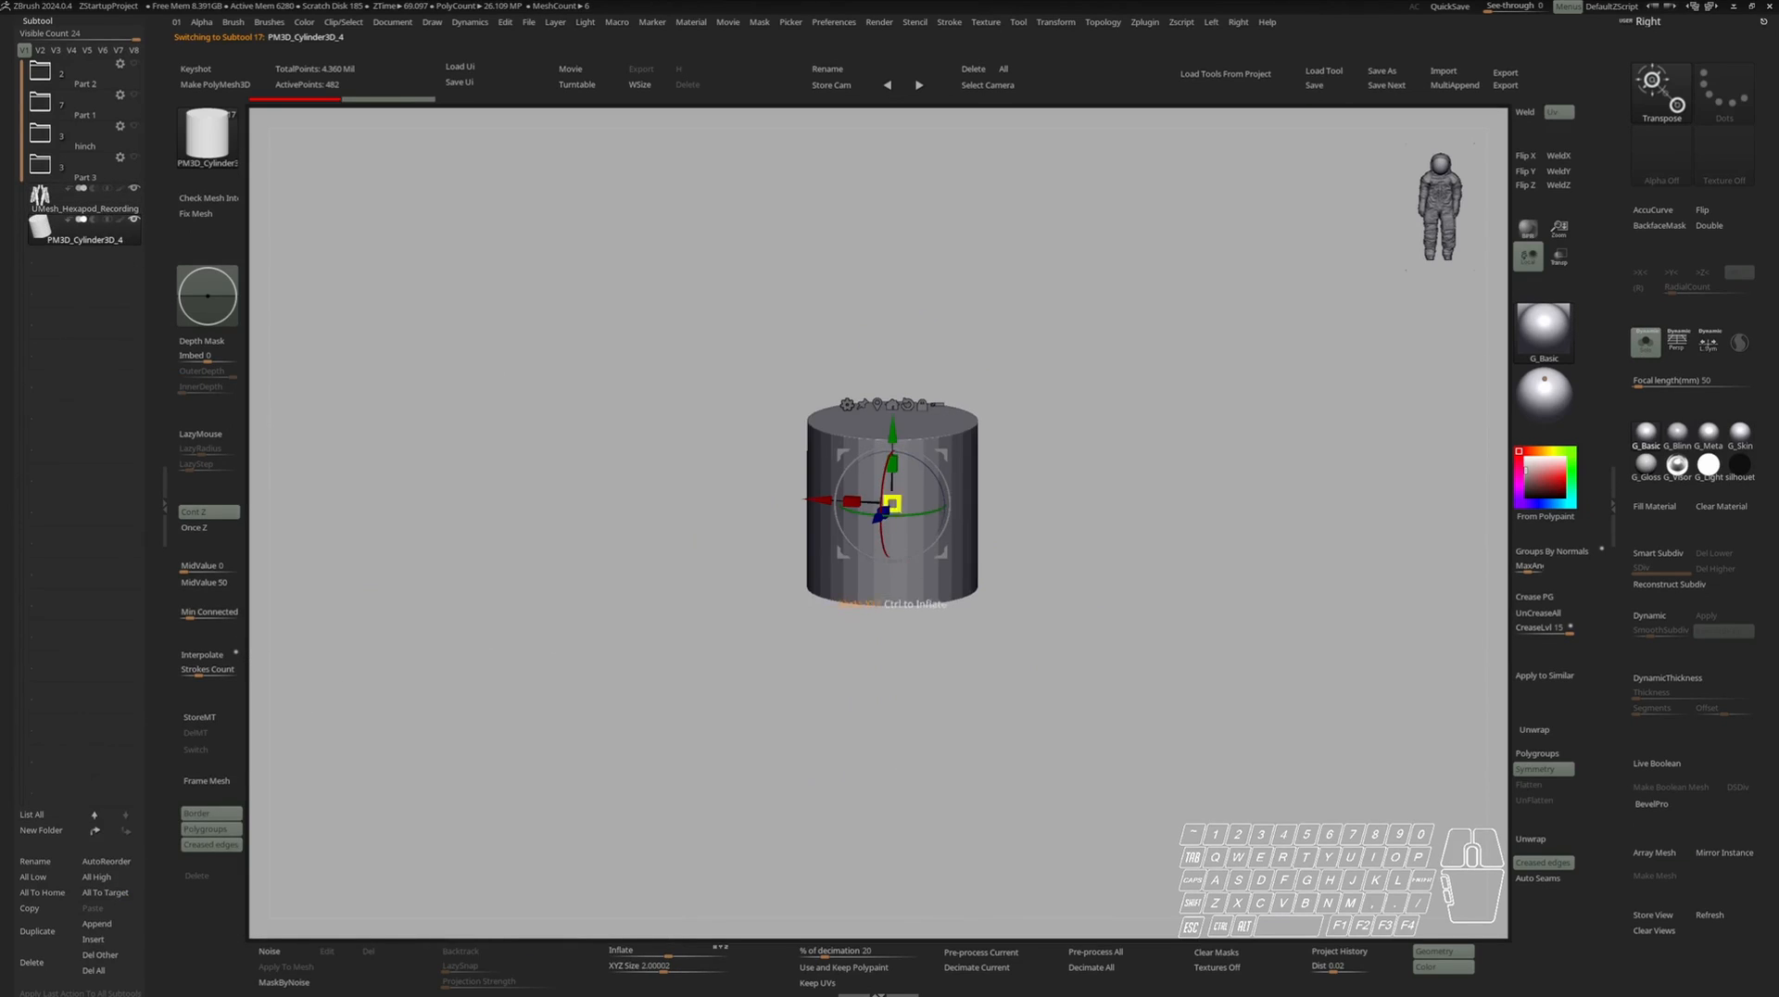
key("shift+f")
mouse_move(893, 503)
left_mouse_down()
mouse_move(893, 235)
mouse_move(976, 332)
left_mouse_up()
Remove the side wall of the new cylinder, keeping only its two end caps as discs.
key("shift+f")
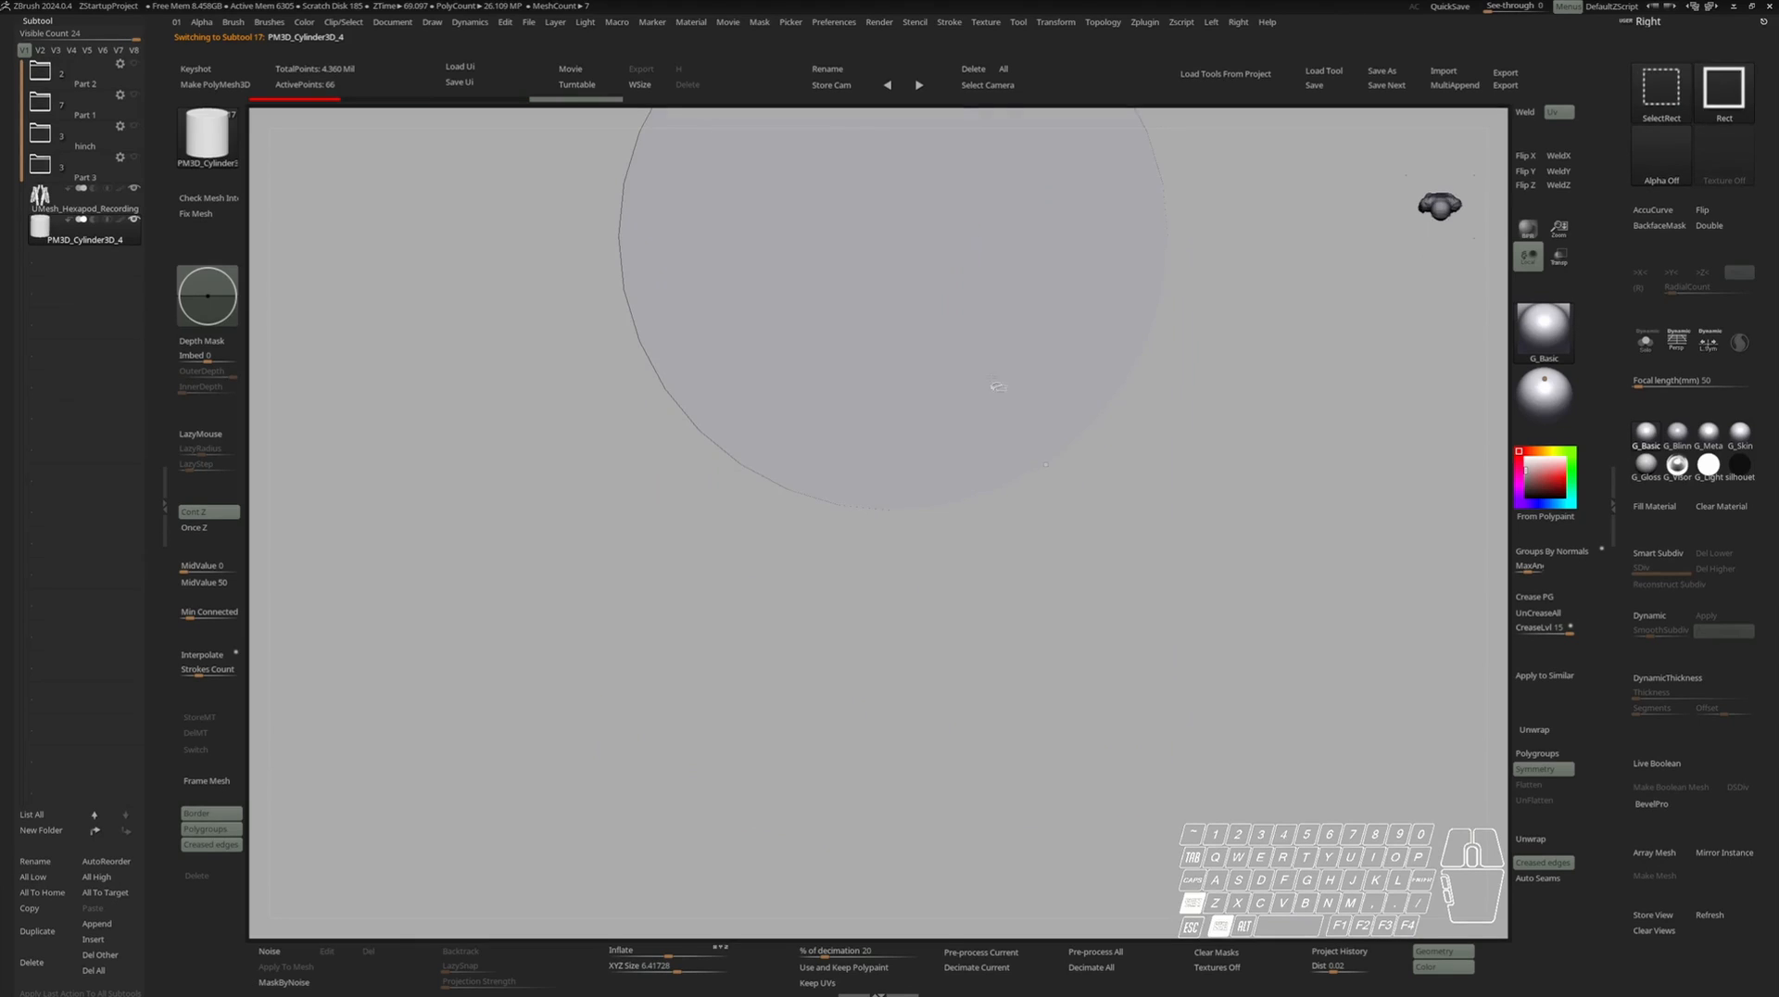
key("f")
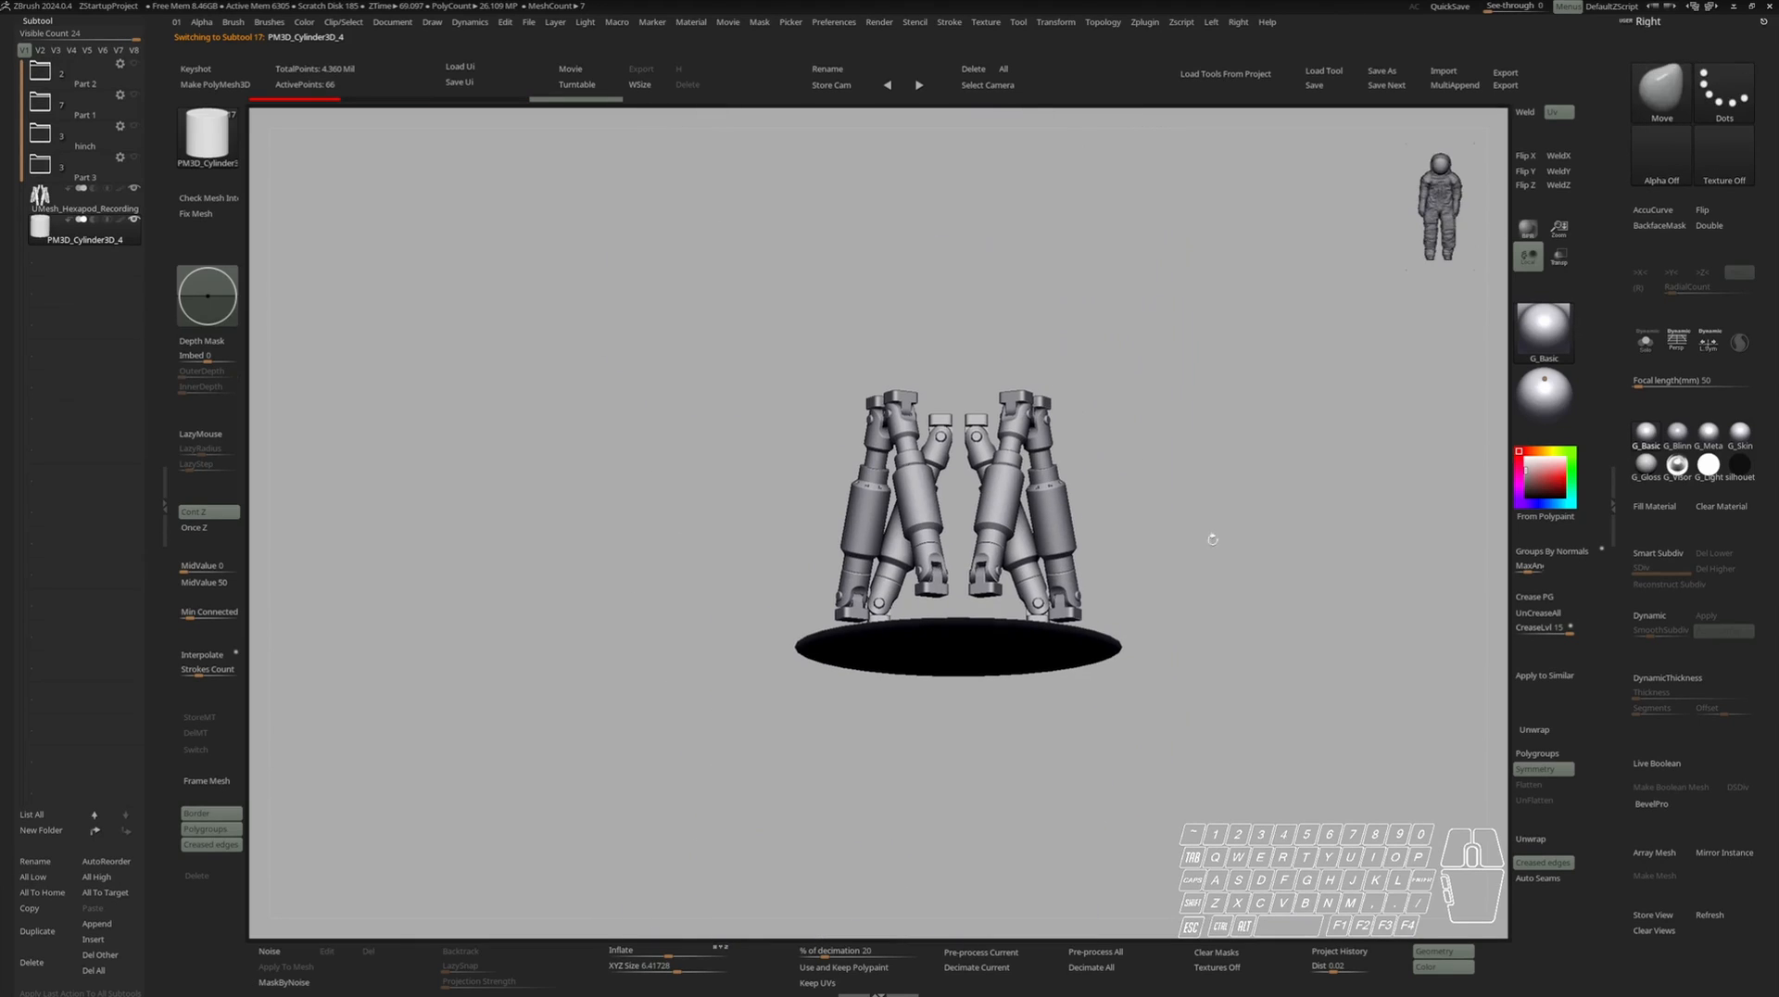
left_click_drag(1263, 567, 1242, 561, "shift")
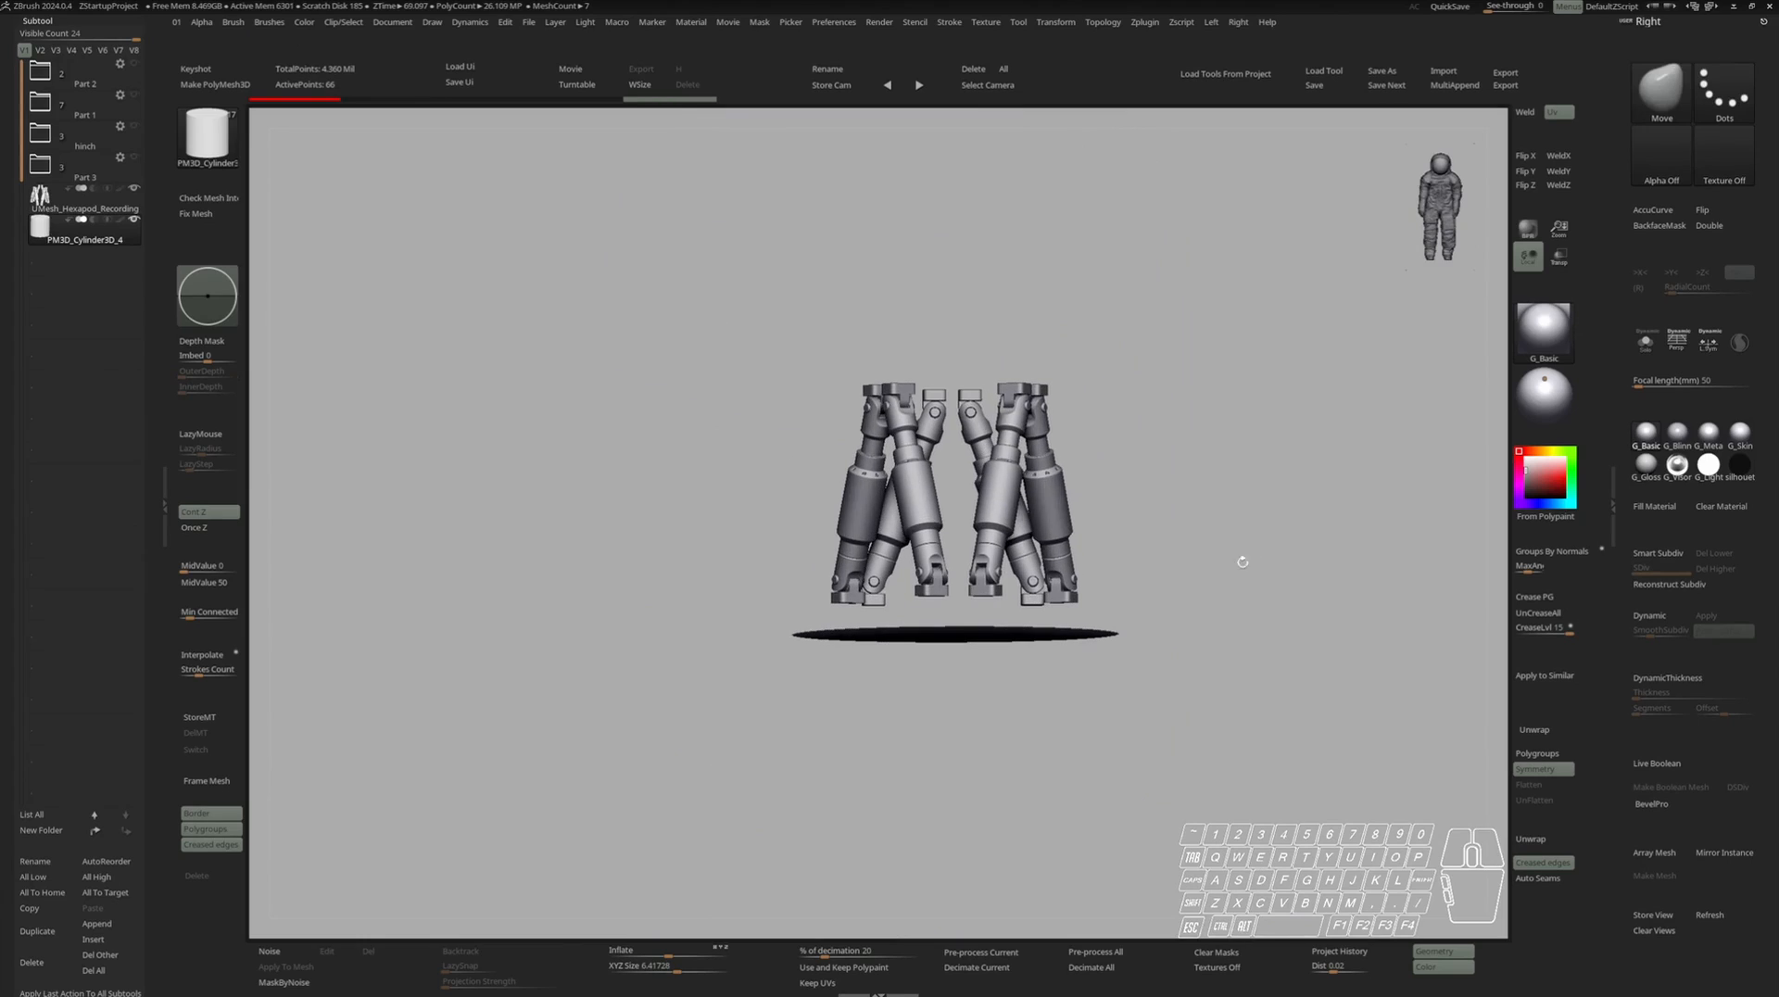
Give the two discs a Dynamic Thickness of about 0.106 and scale their spacing vertically to meet the leg ends.
left_click(1666, 693)
left_click_drag(1665, 693, 1714, 693)
key("w")
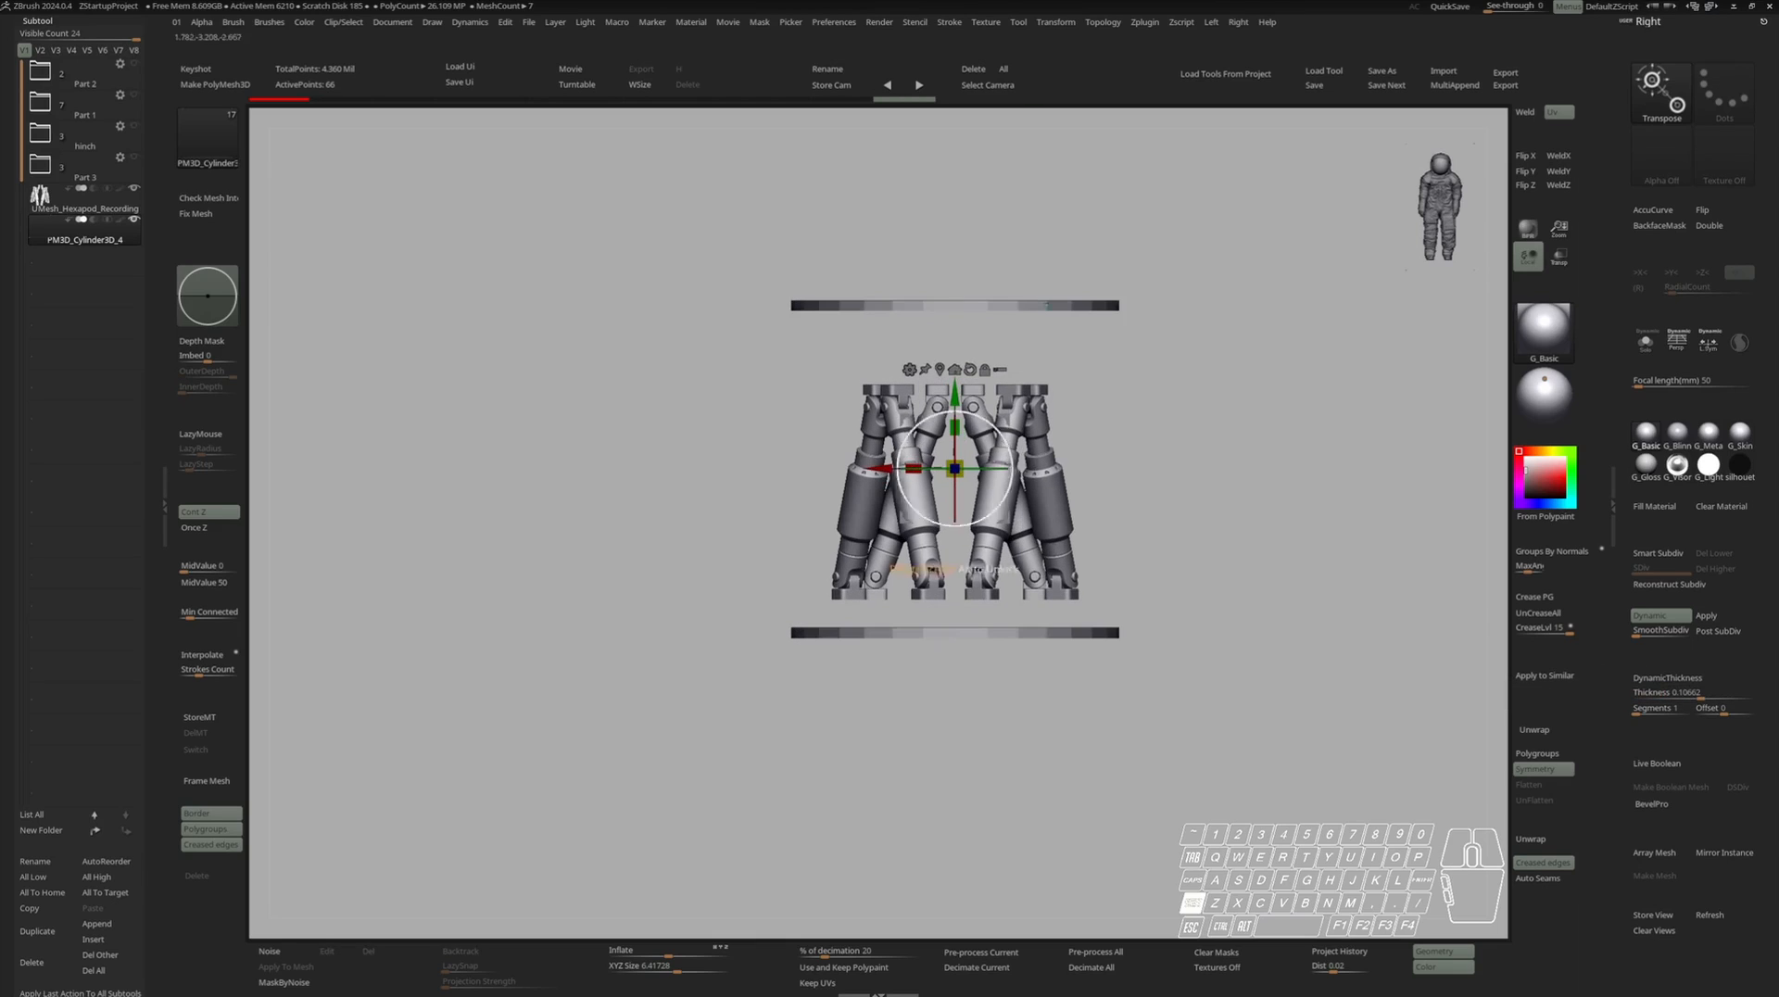
mouse_move(955, 428)
left_mouse_down()
mouse_move(954, 488)
mouse_move(955, 469)
left_mouse_up()
key("q")
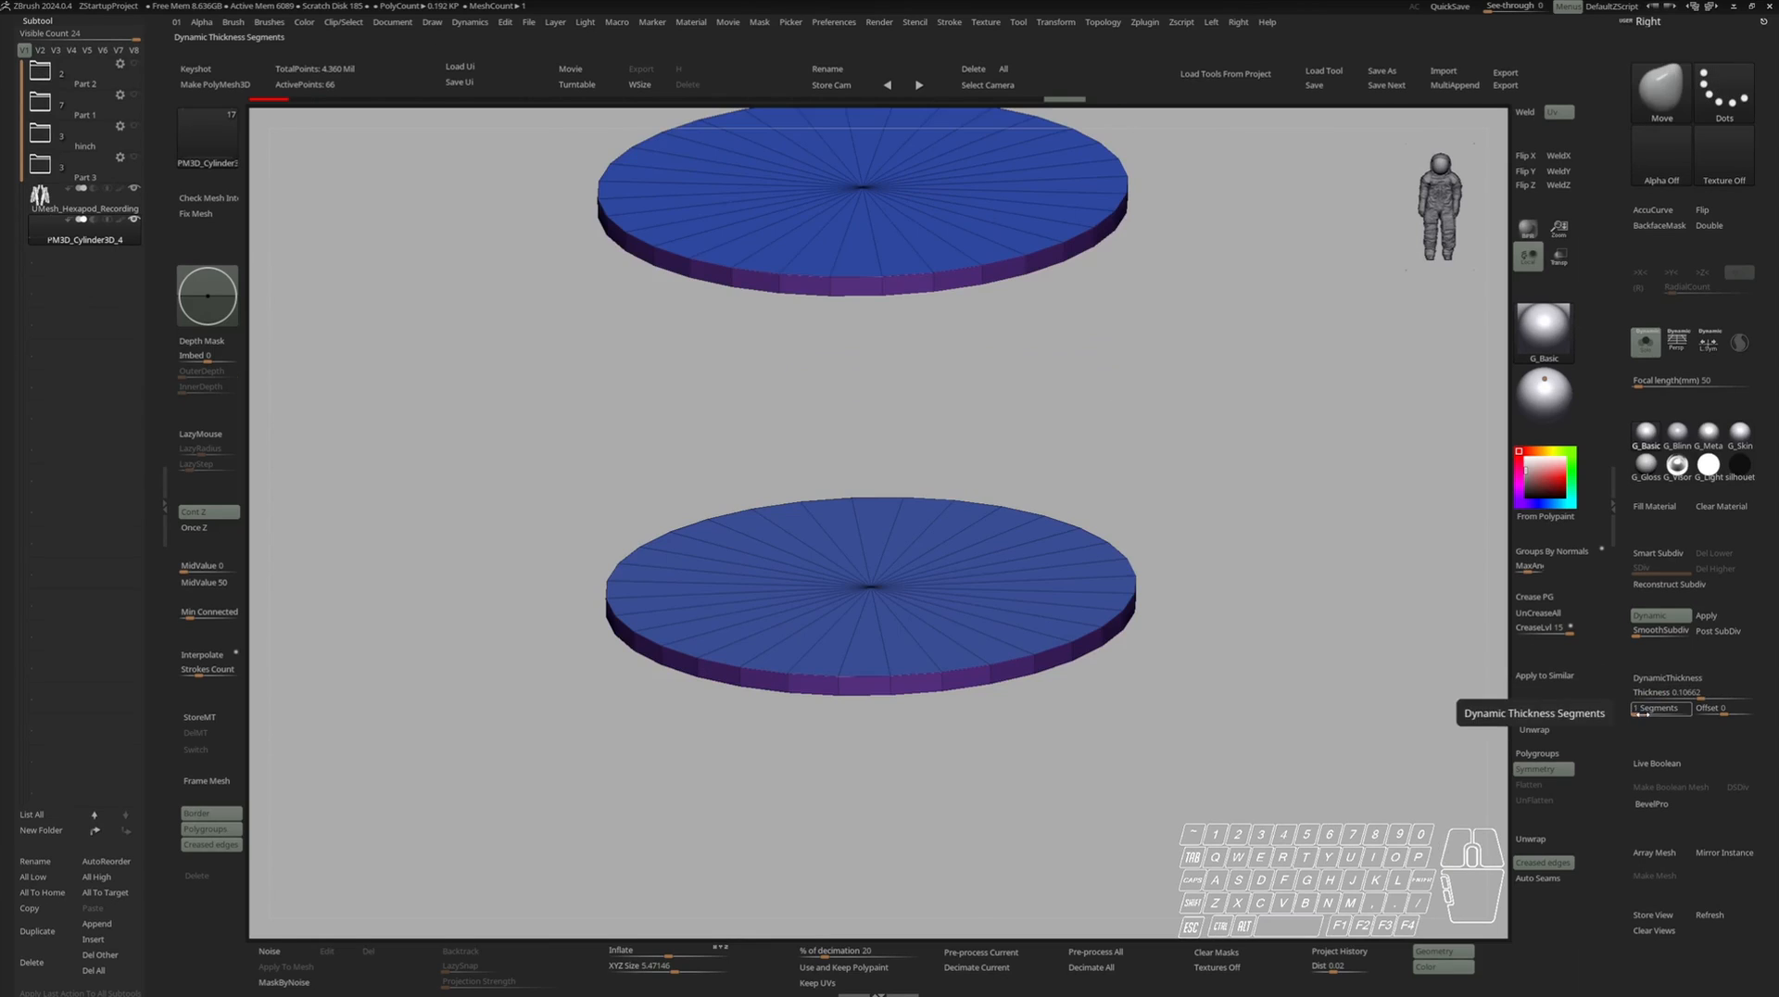
Apply the discs' dynamic thickness, re-enable Dynamic Subdiv with Thickness 0, and set SmoothSubdiv to 4.
left_click_drag(1640, 714, 1650, 713)
left_click(1707, 616)
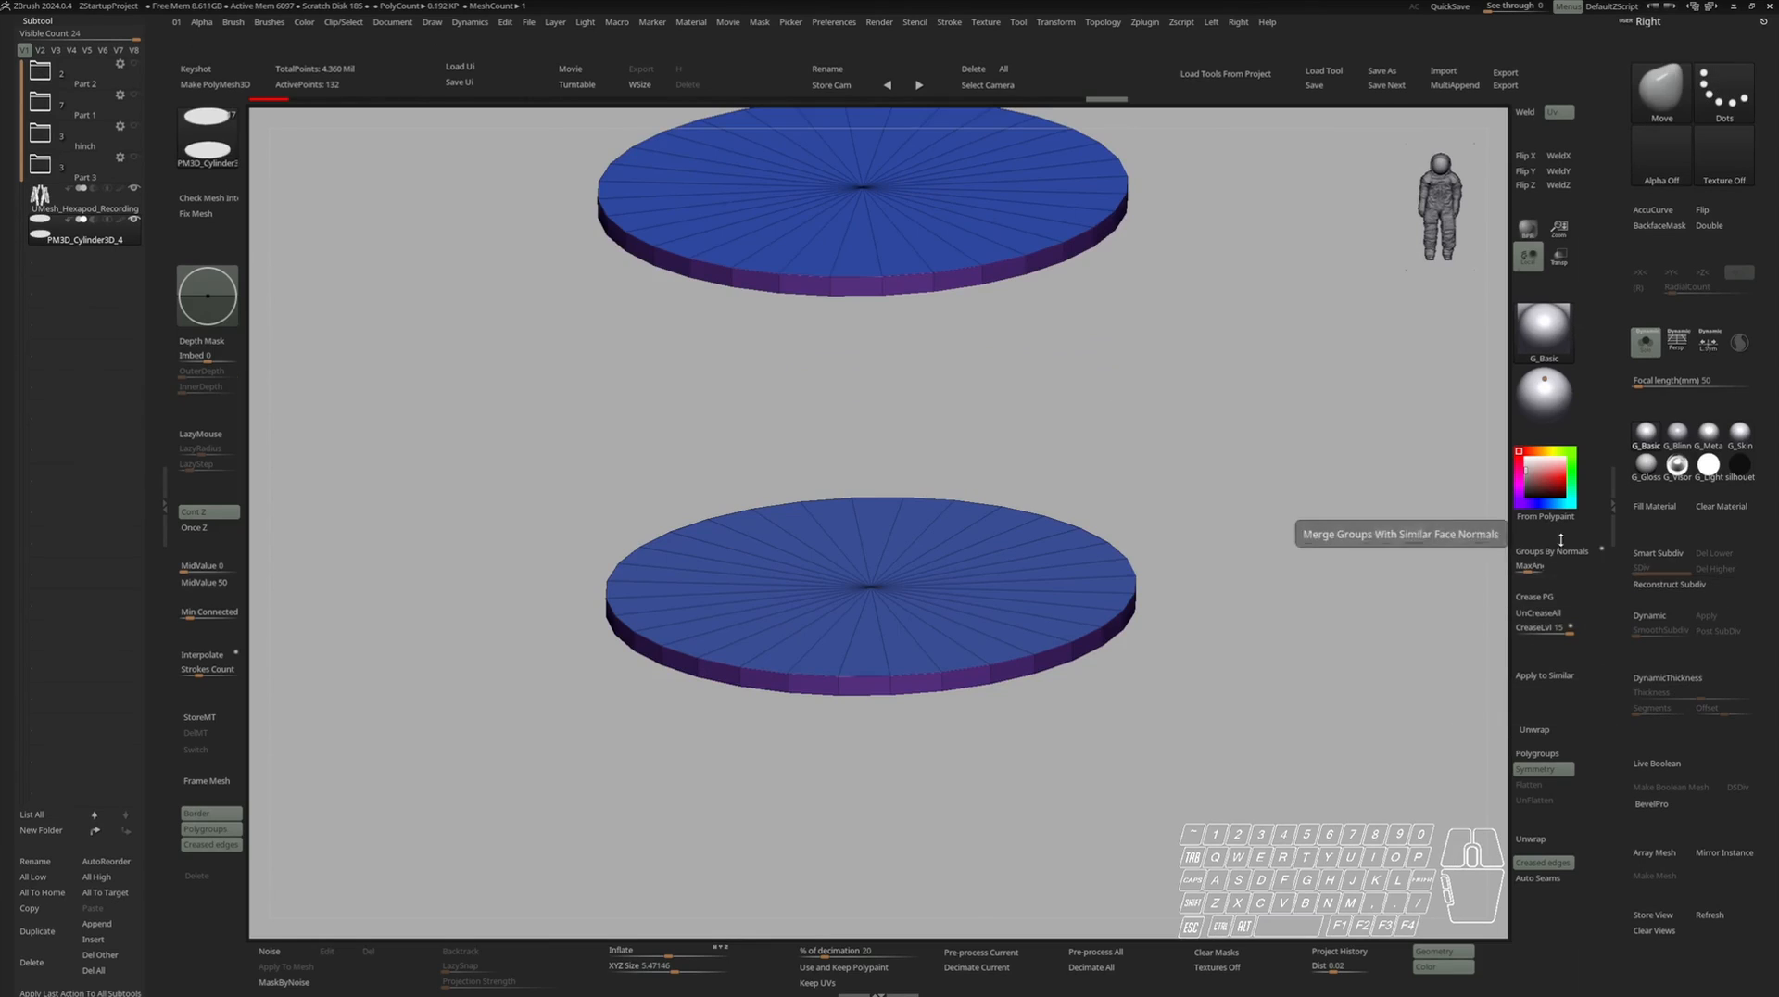
left_click(1653, 619)
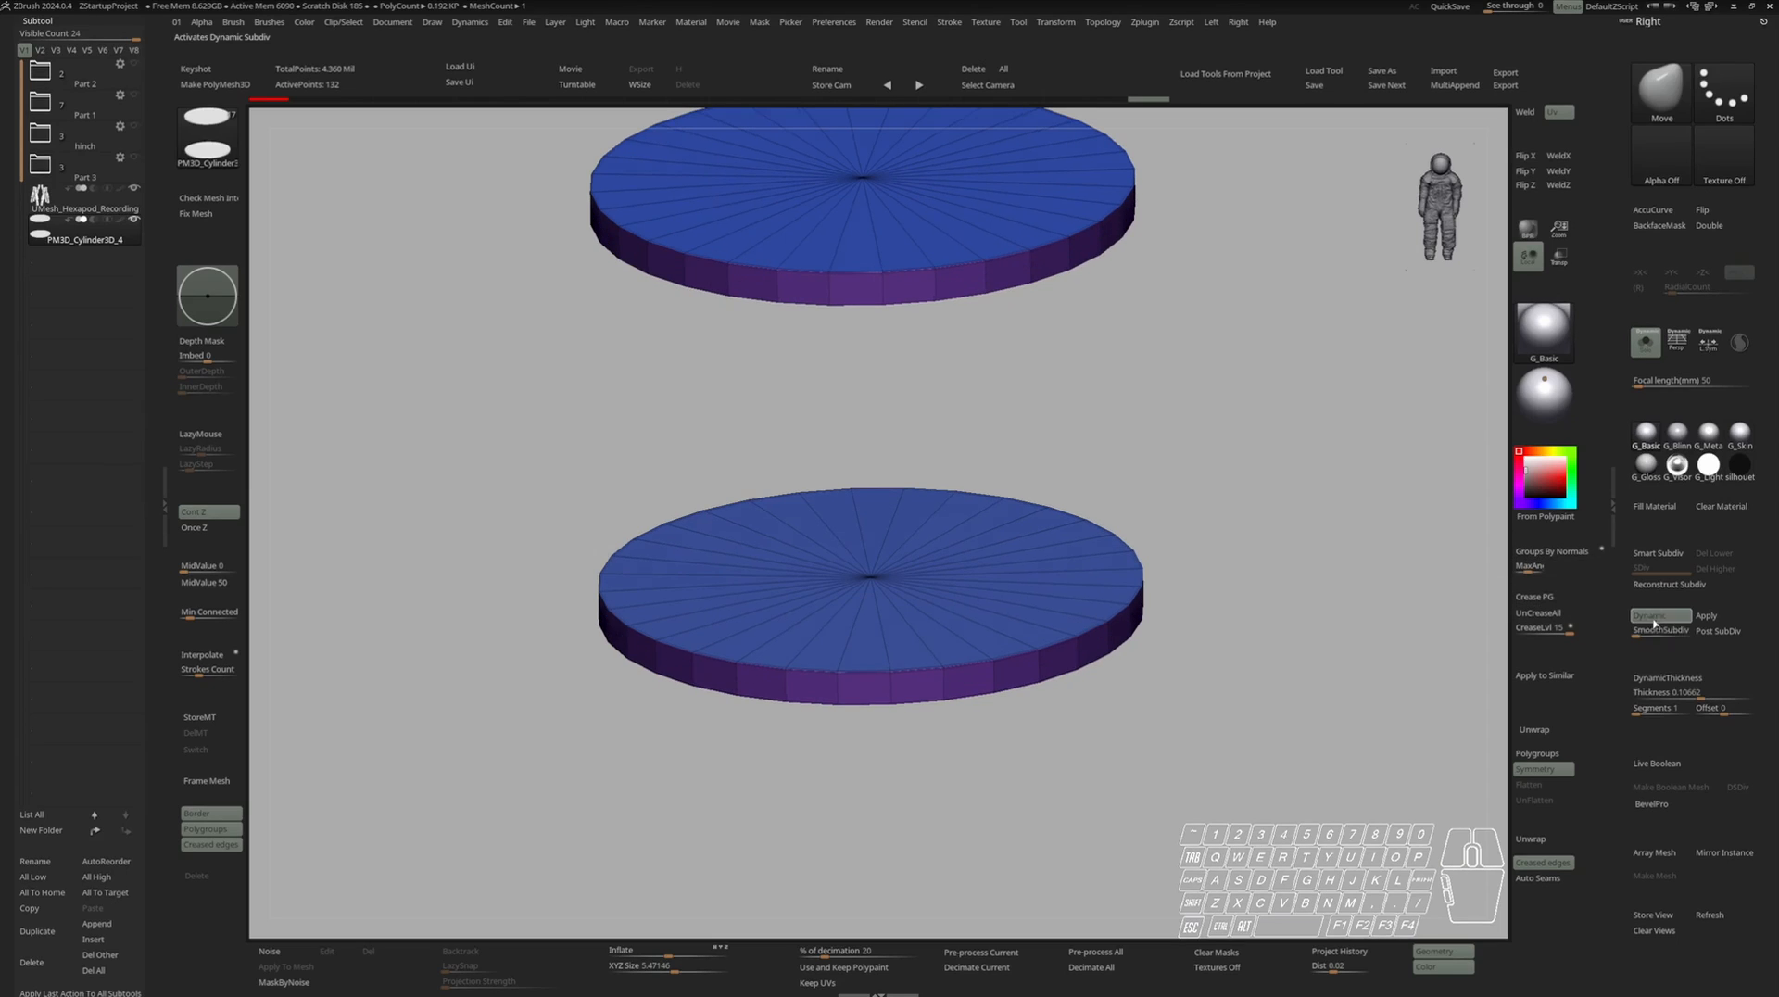
left_click(1639, 693)
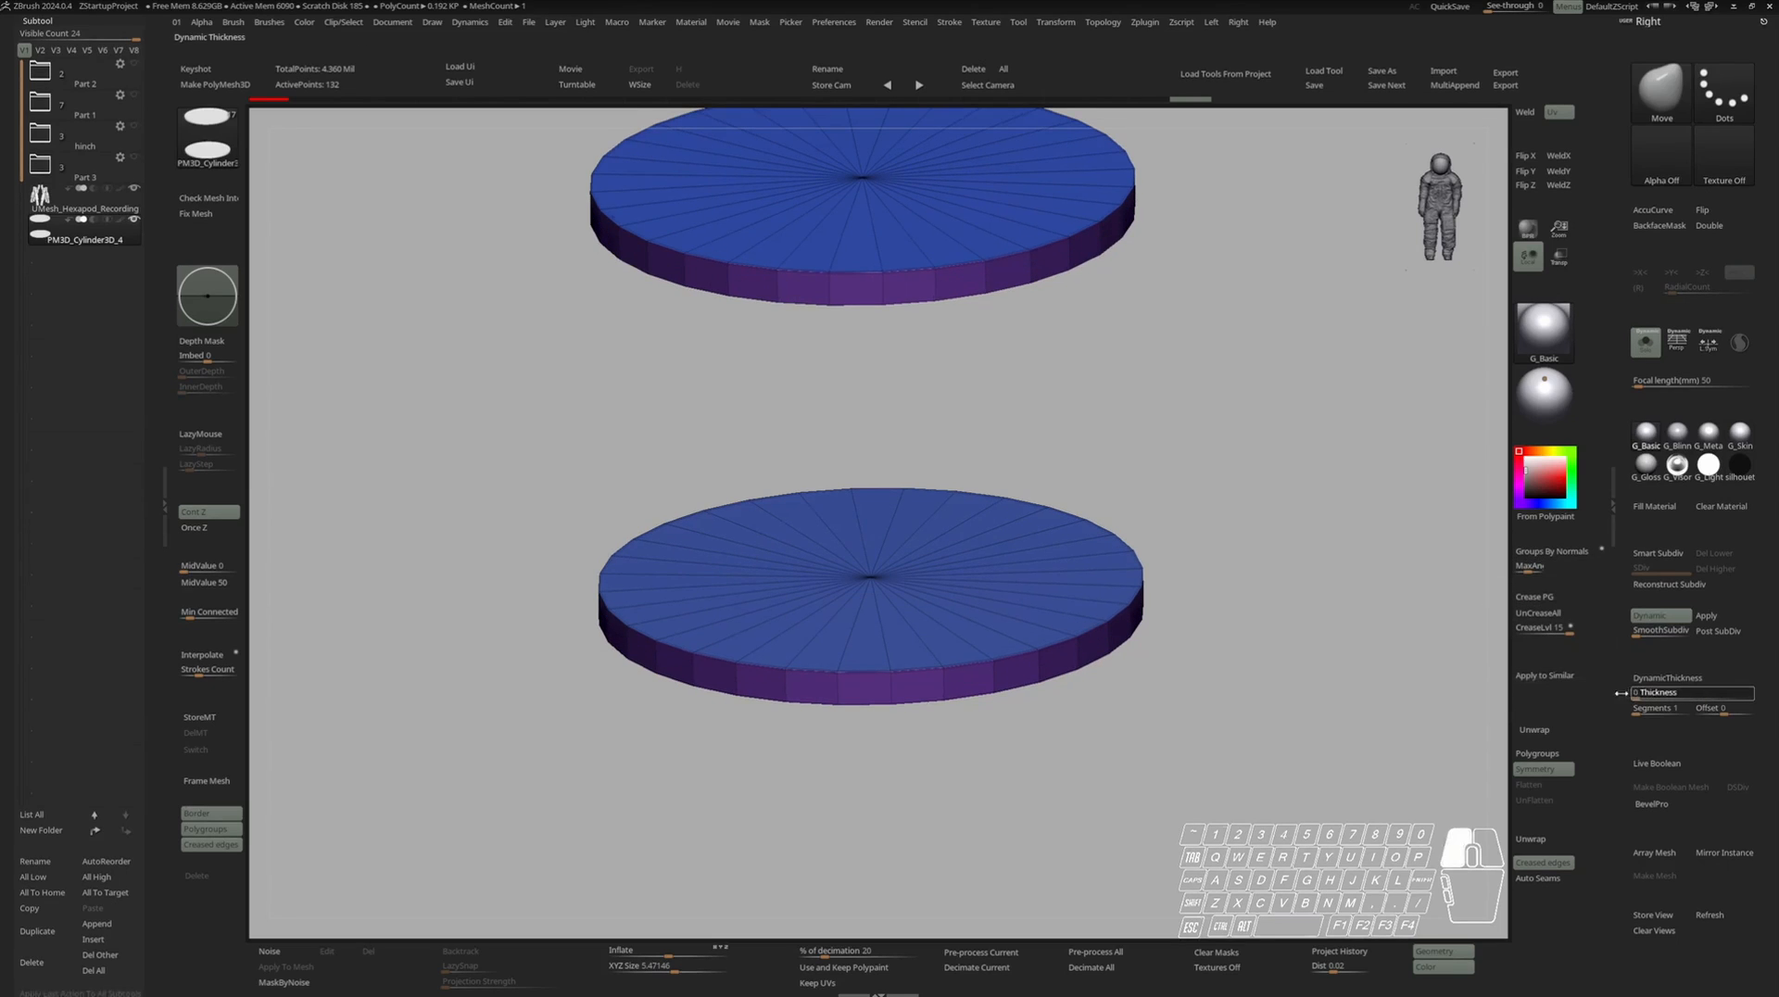
left_click(1656, 634)
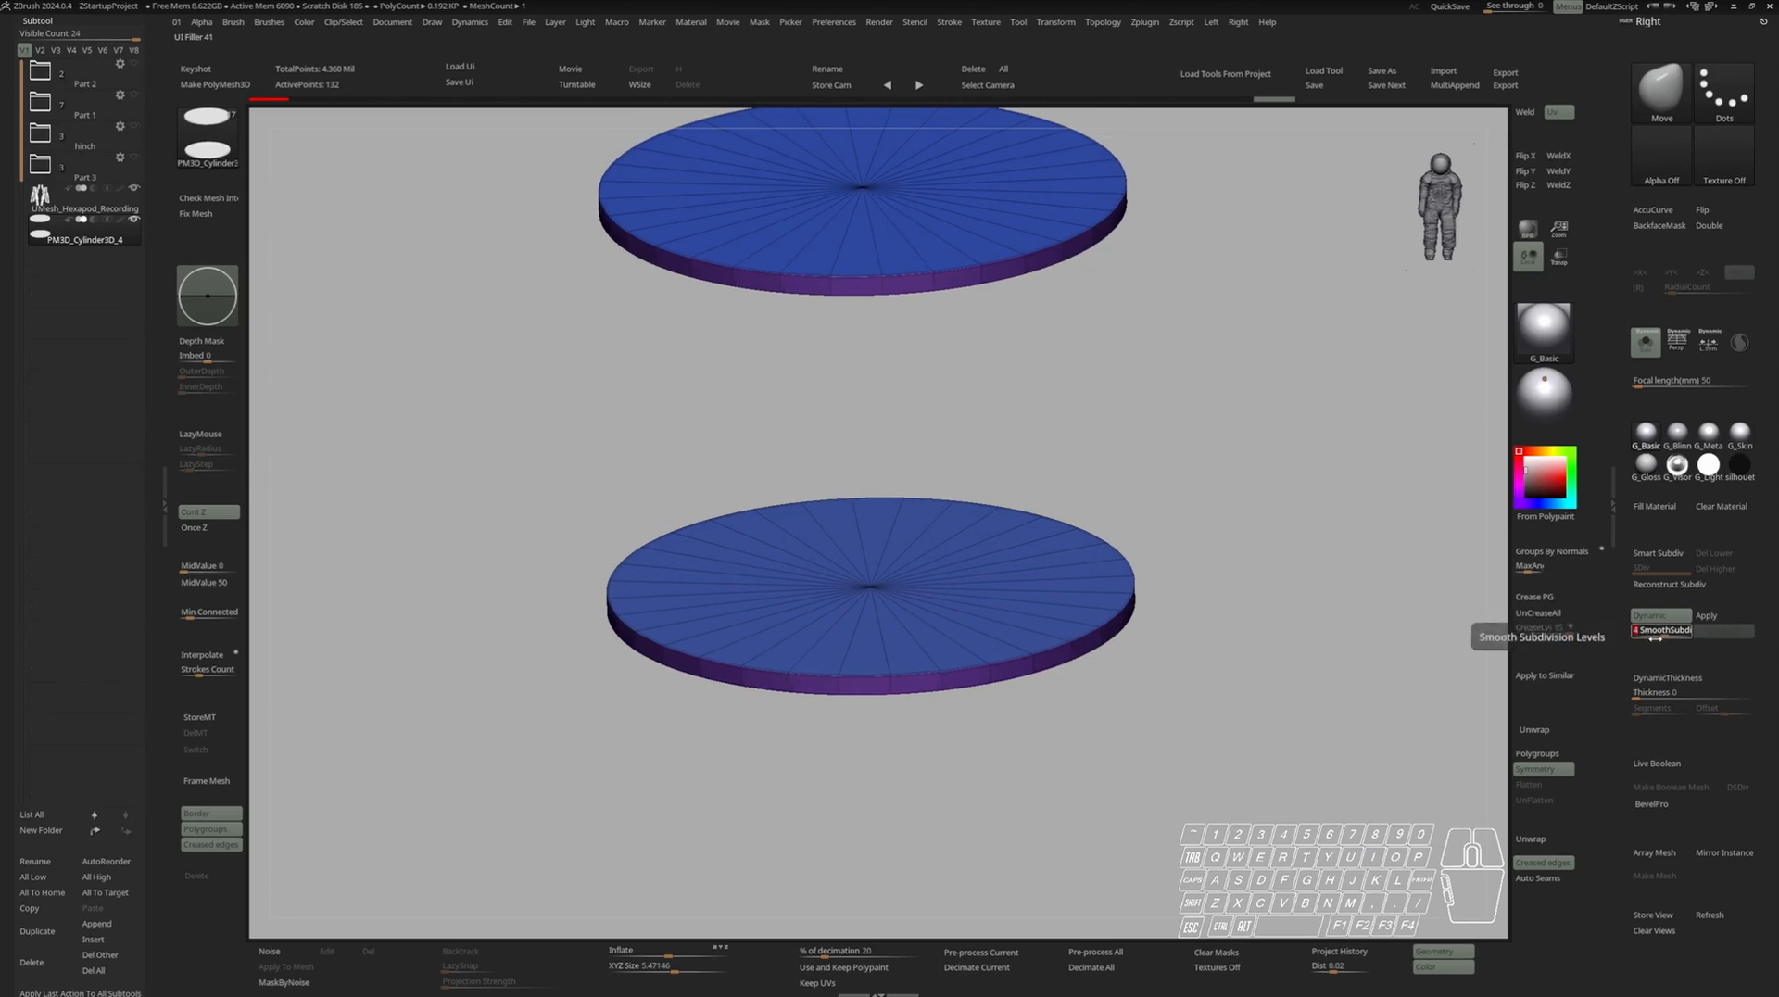
Show the whole assembly, append a cube as a new subtool and select it.
right_click_drag(1246, 602, 1205, 492)
left_click(1215, 540)
right_click_drag(1205, 491, 1214, 565)
left_click(97, 924)
left_click(193, 758)
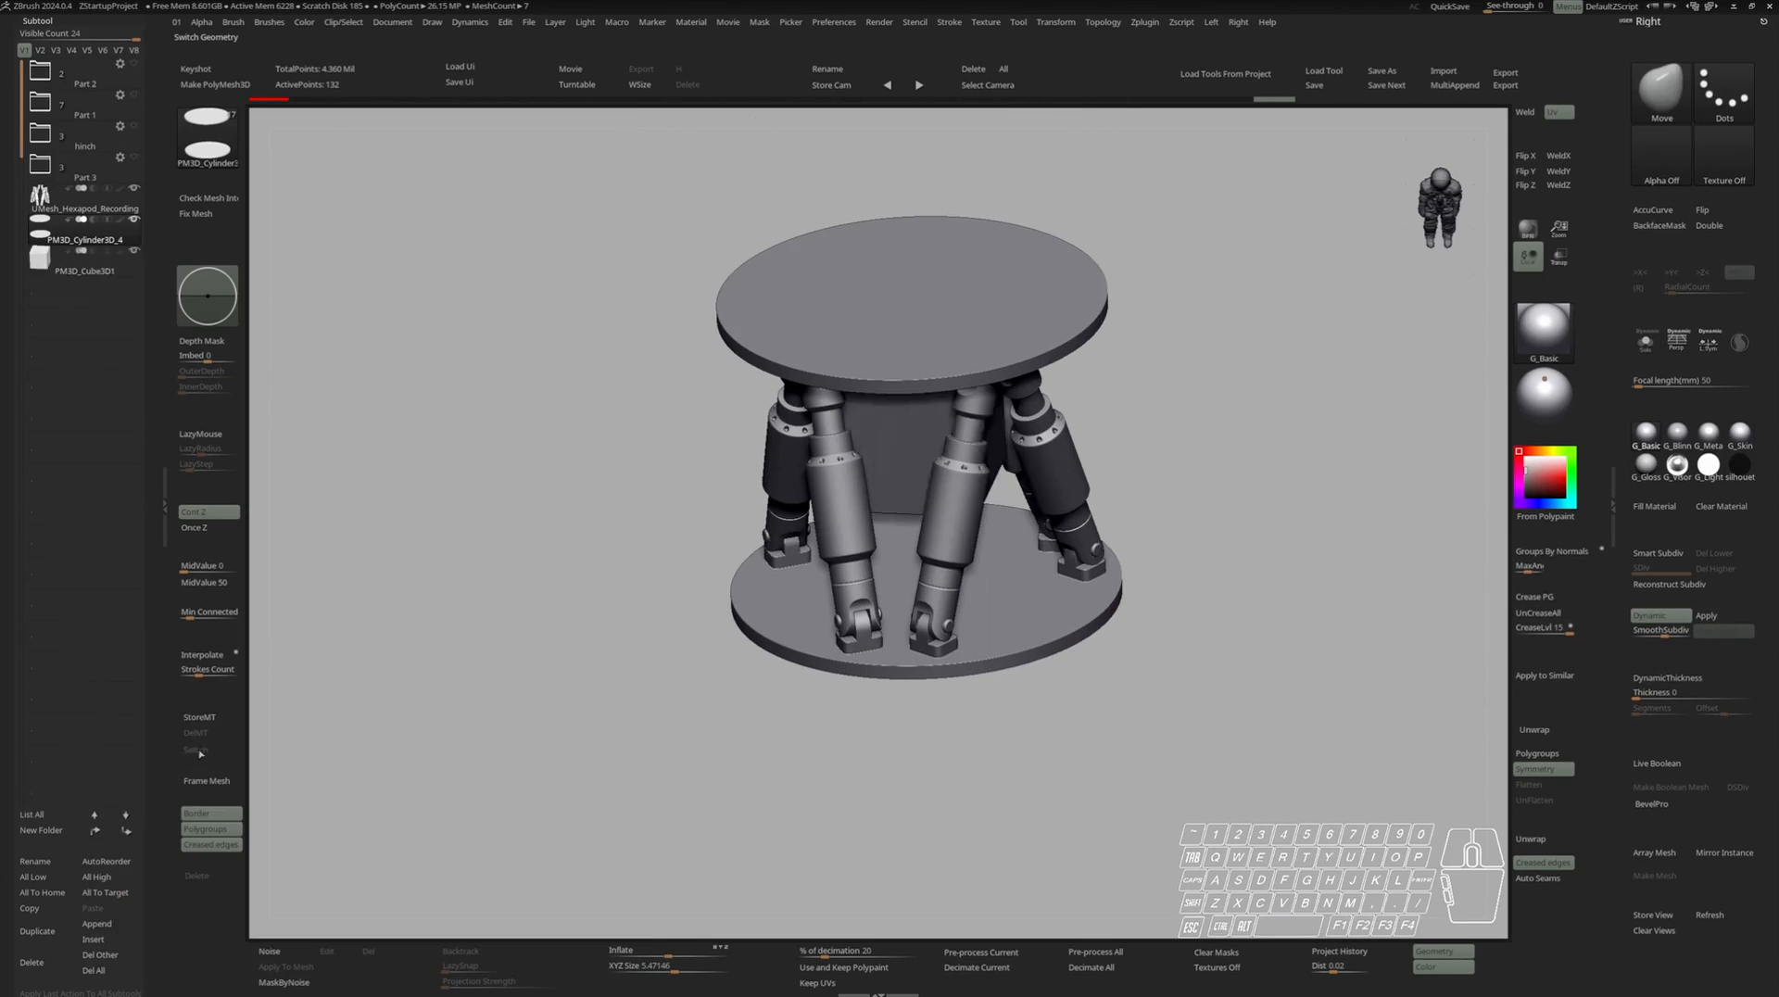
left_click(88, 265)
Rotate the cube around its vertical axis and move it out and down to the rim of the lower disc.
key("w")
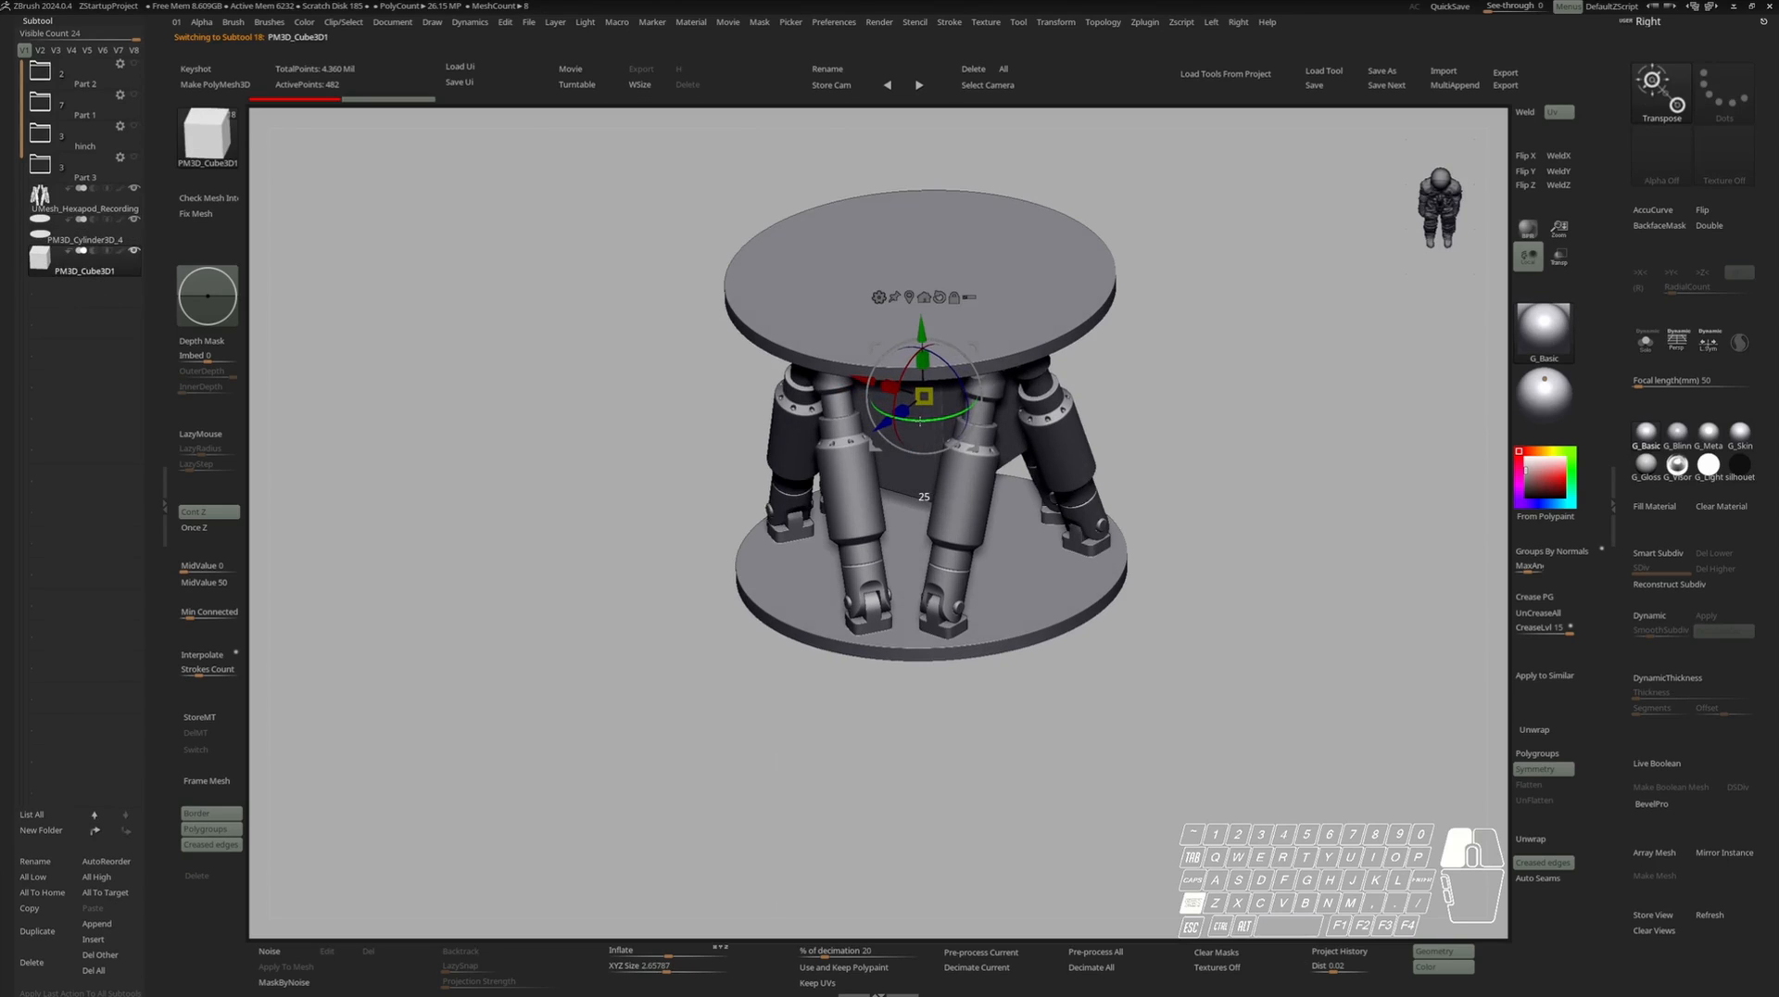
left_click_drag(924, 422, 934, 422, "shift")
right_click_drag(992, 306, 988, 371)
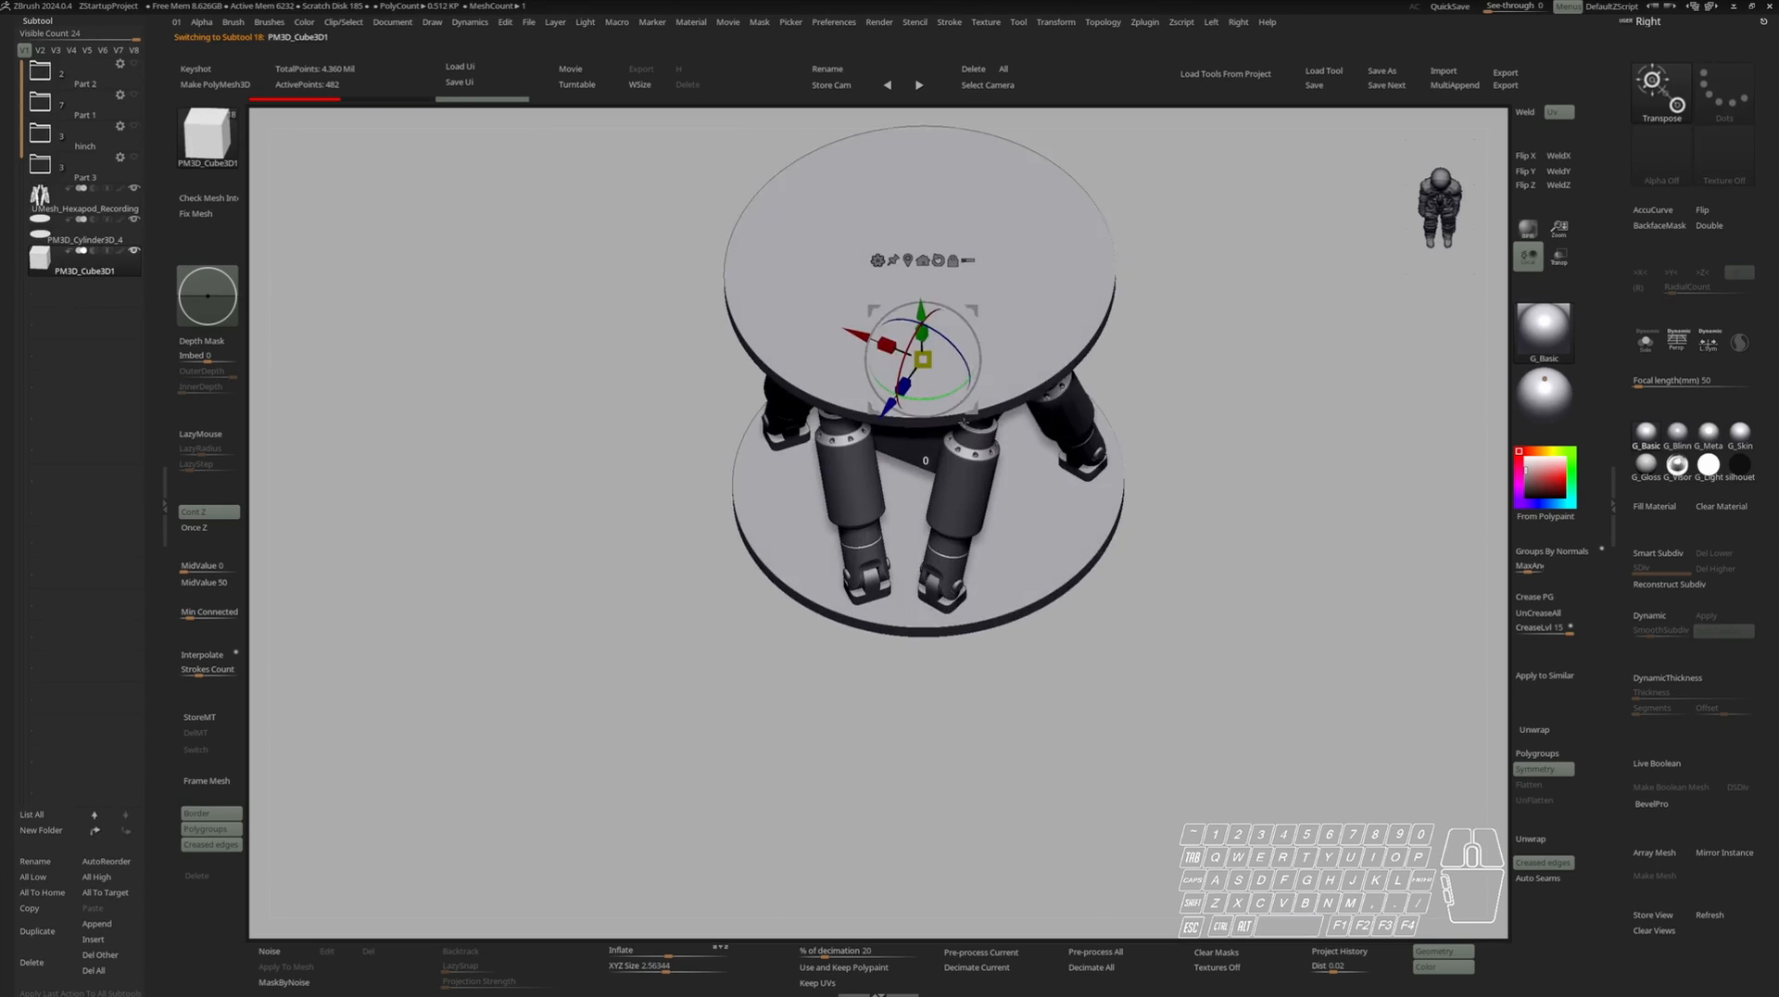
left_click_drag(917, 357, 1084, 551)
right_click_drag(1085, 556, 1112, 649)
left_click_drag(1106, 560, 1073, 612)
right_click_drag(1080, 667, 1115, 585)
left_click_drag(1087, 576, 1086, 612)
key("q")
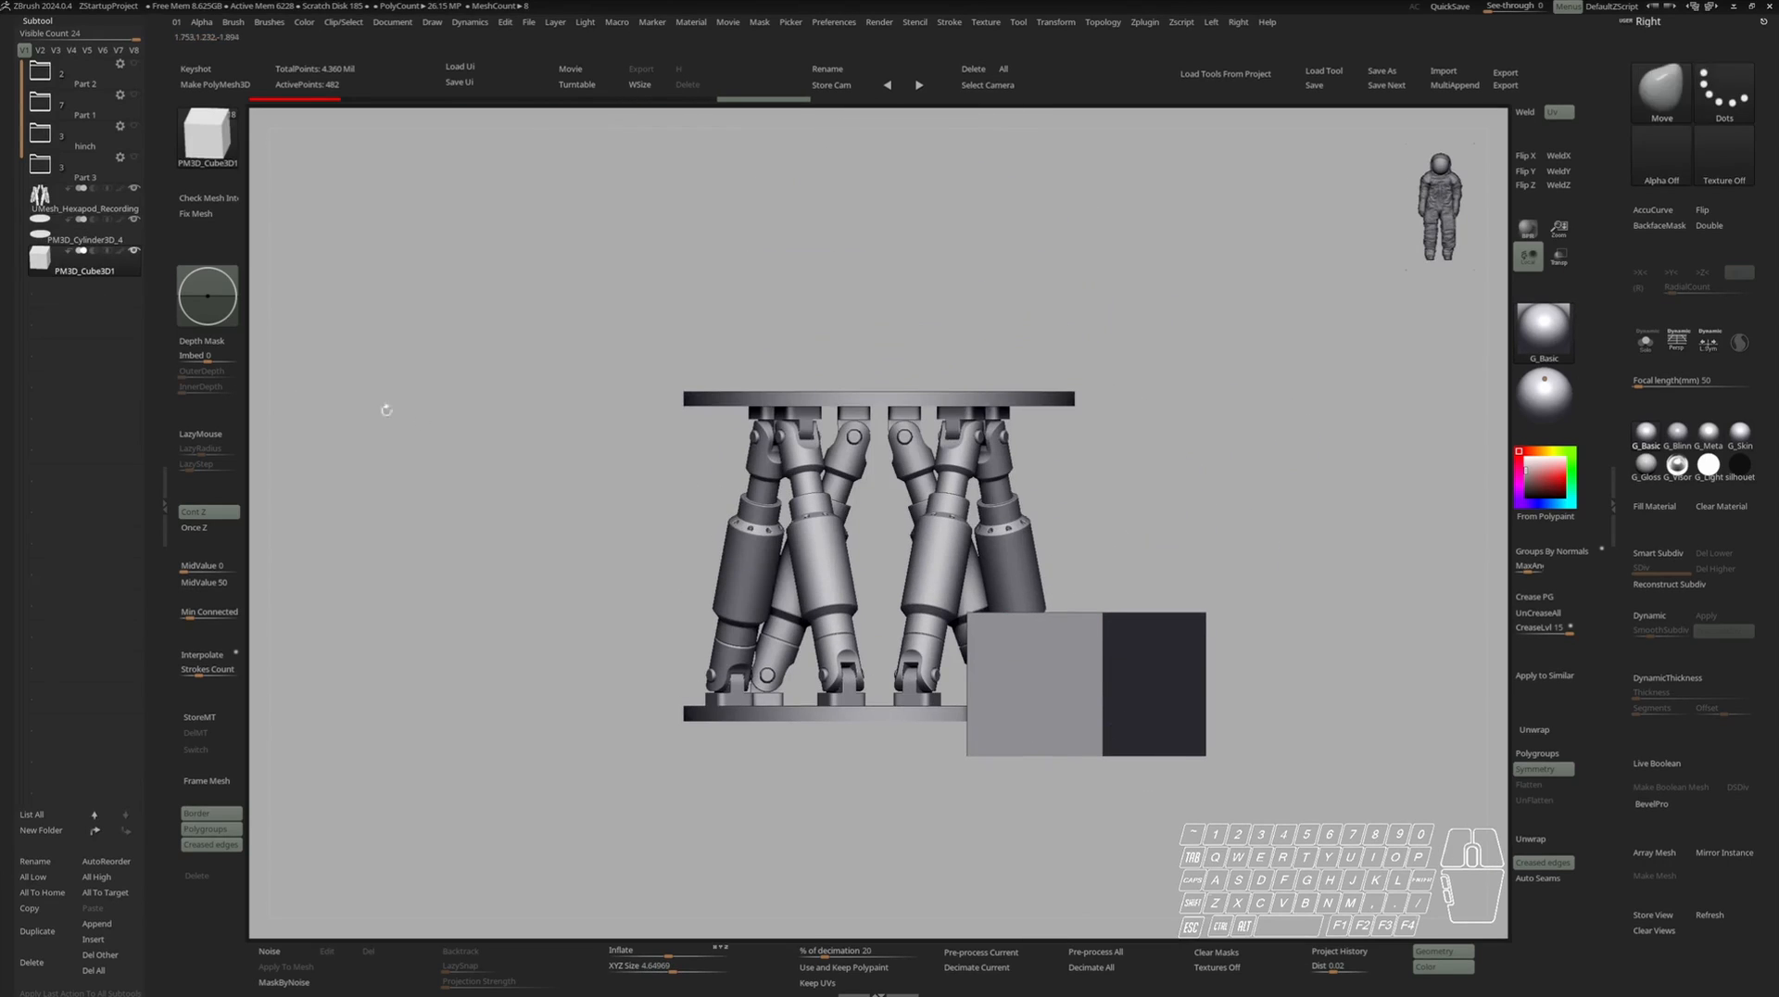
Group the two discs in a new subtool folder named "mounts" and add the cube to it.
left_click(83, 232)
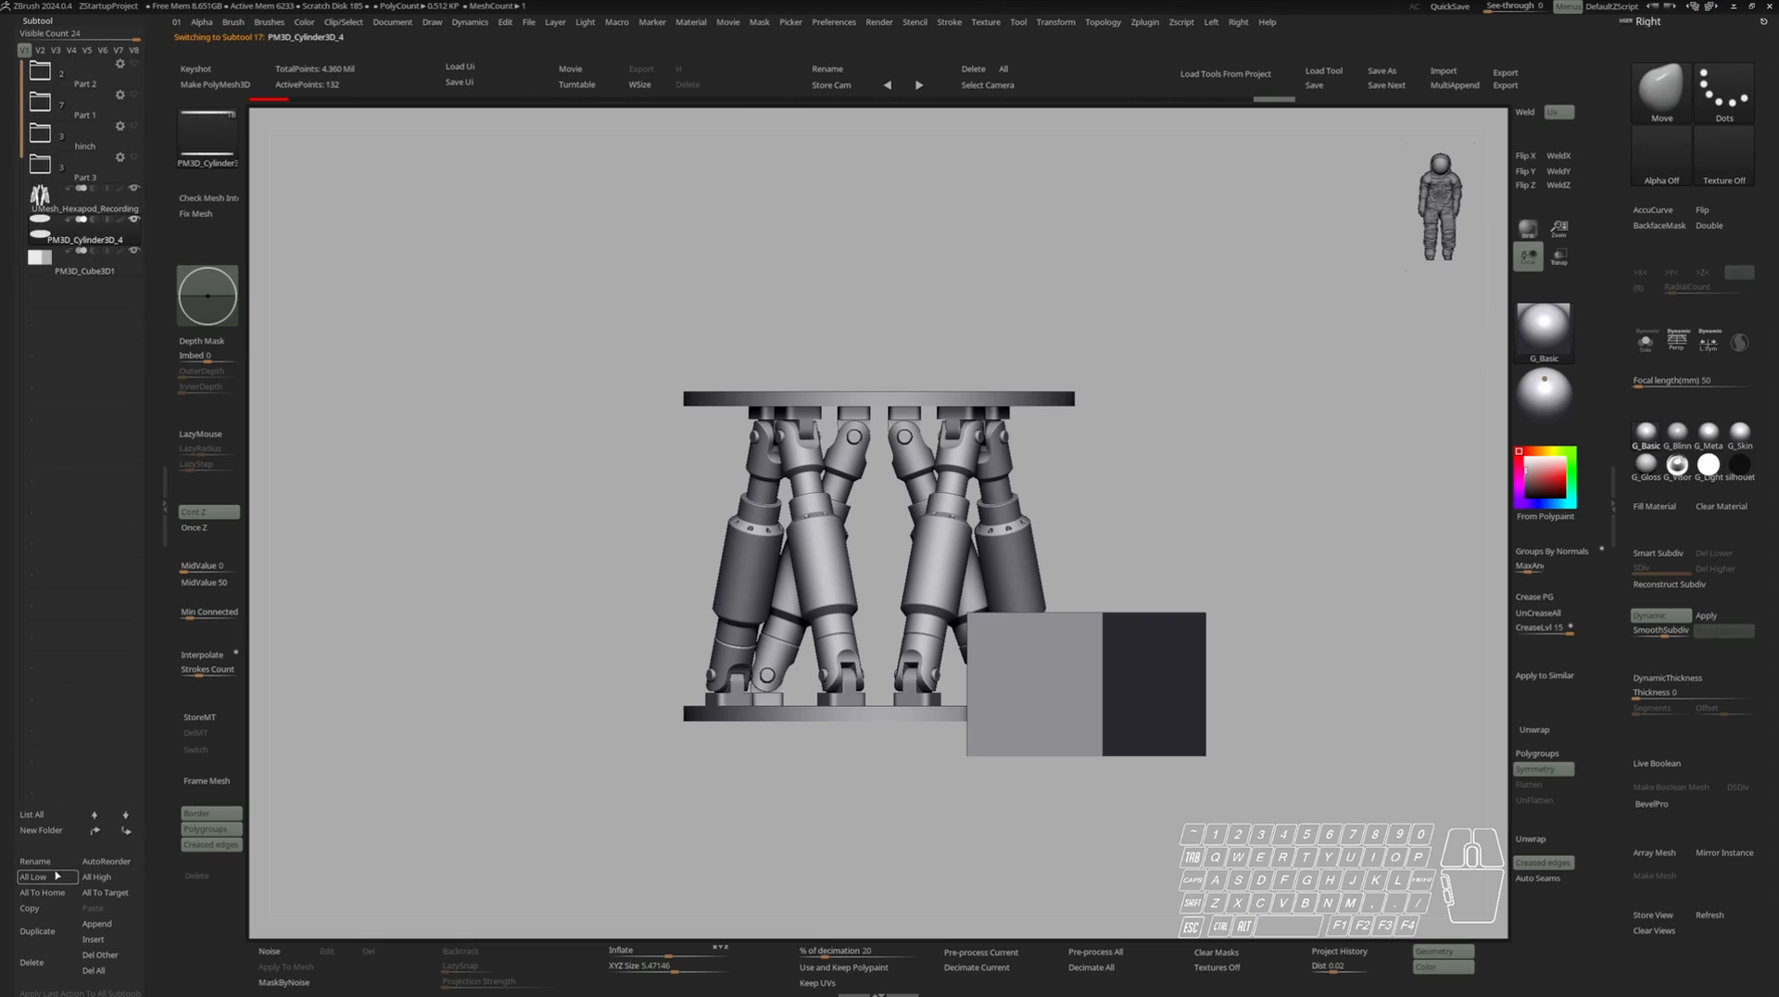
left_click(206, 786)
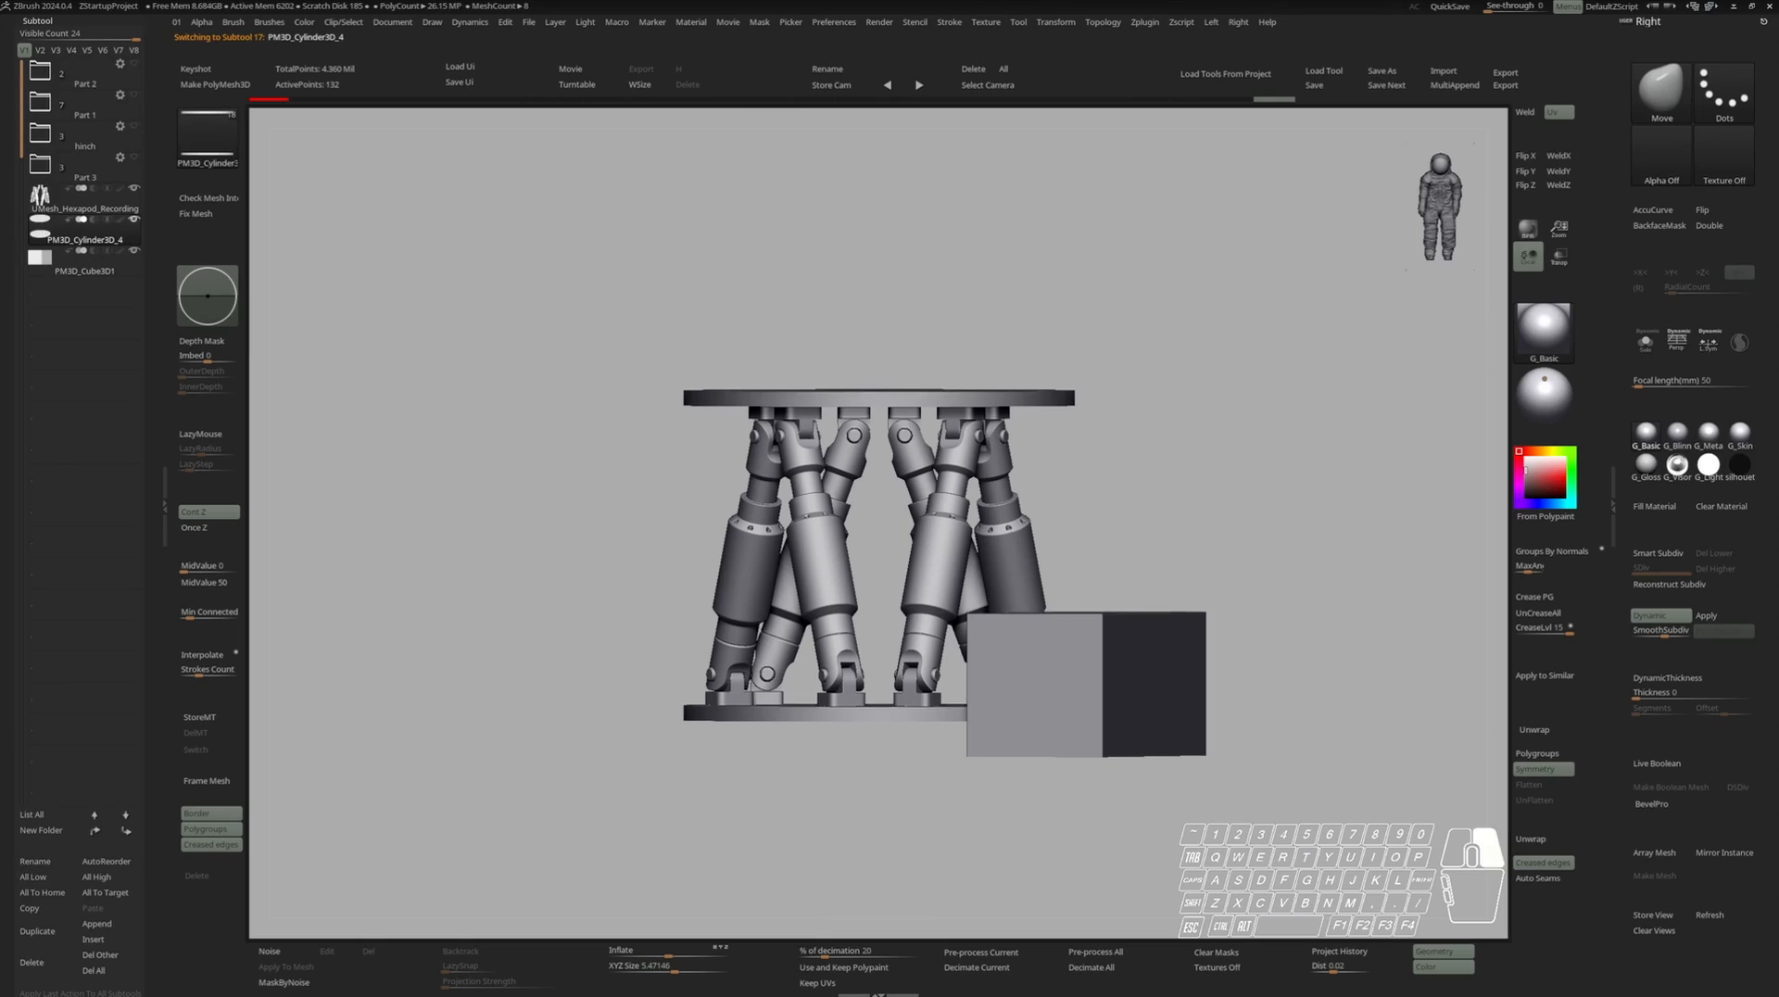
left_click(58, 832)
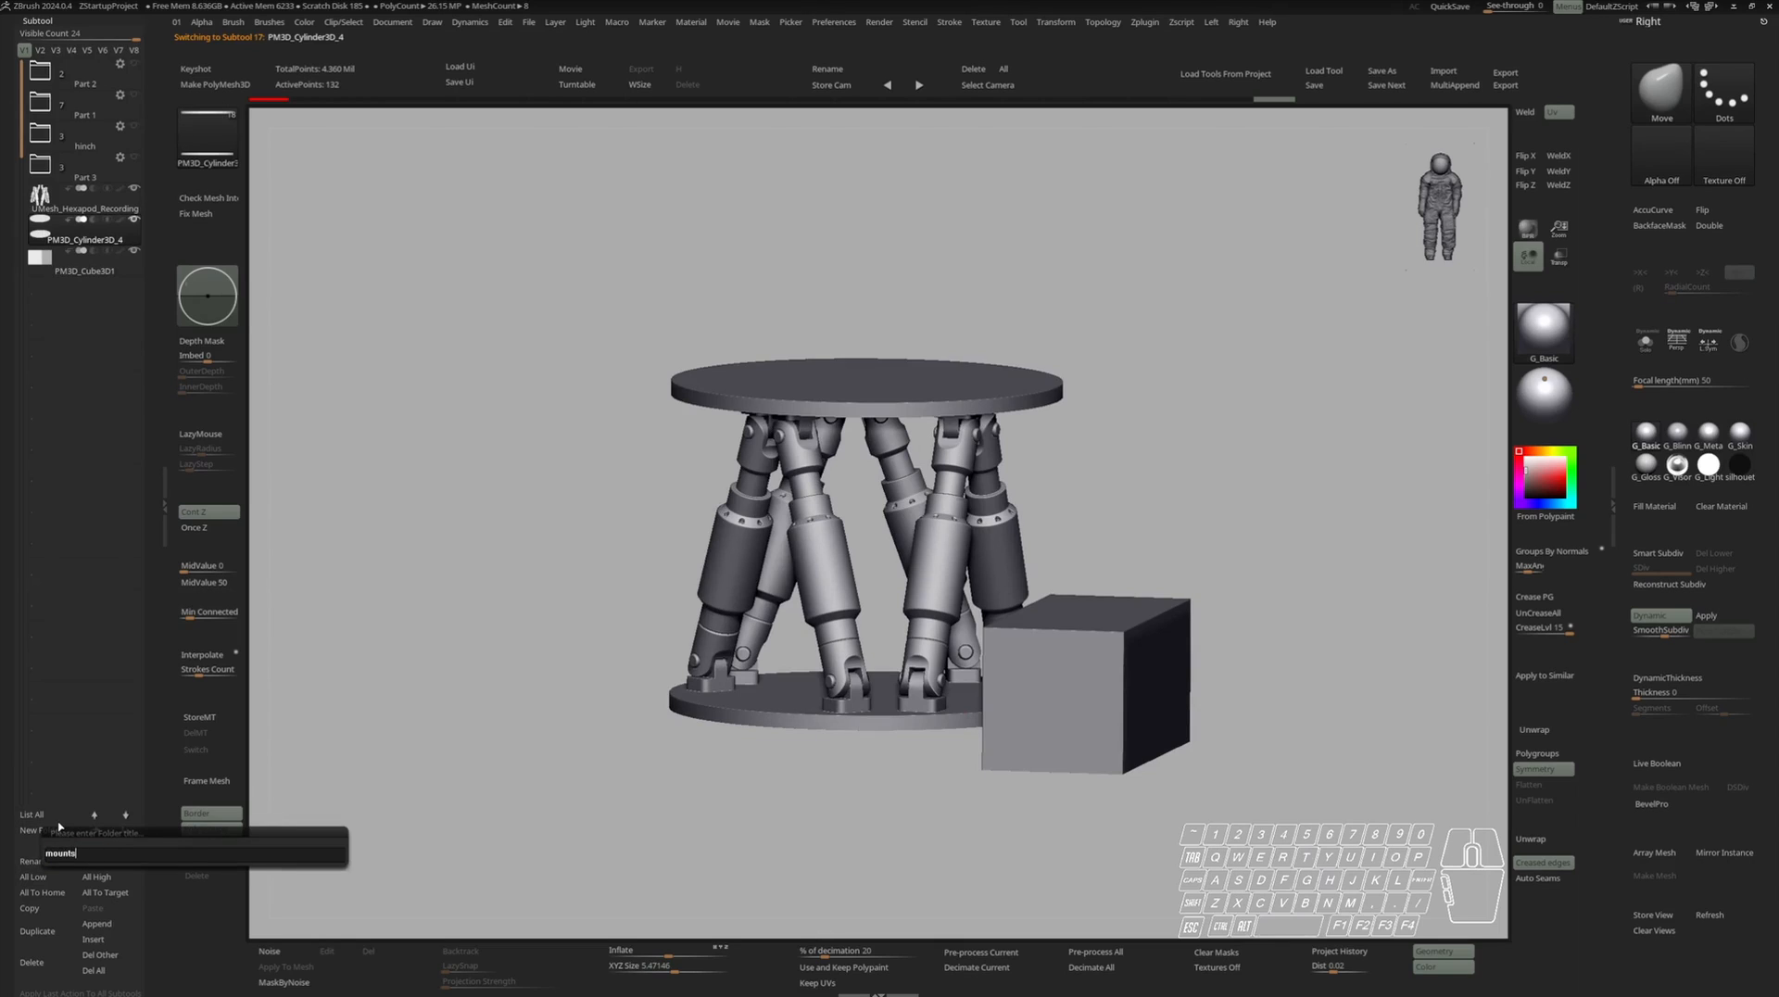
key("Return")
left_click(42, 306)
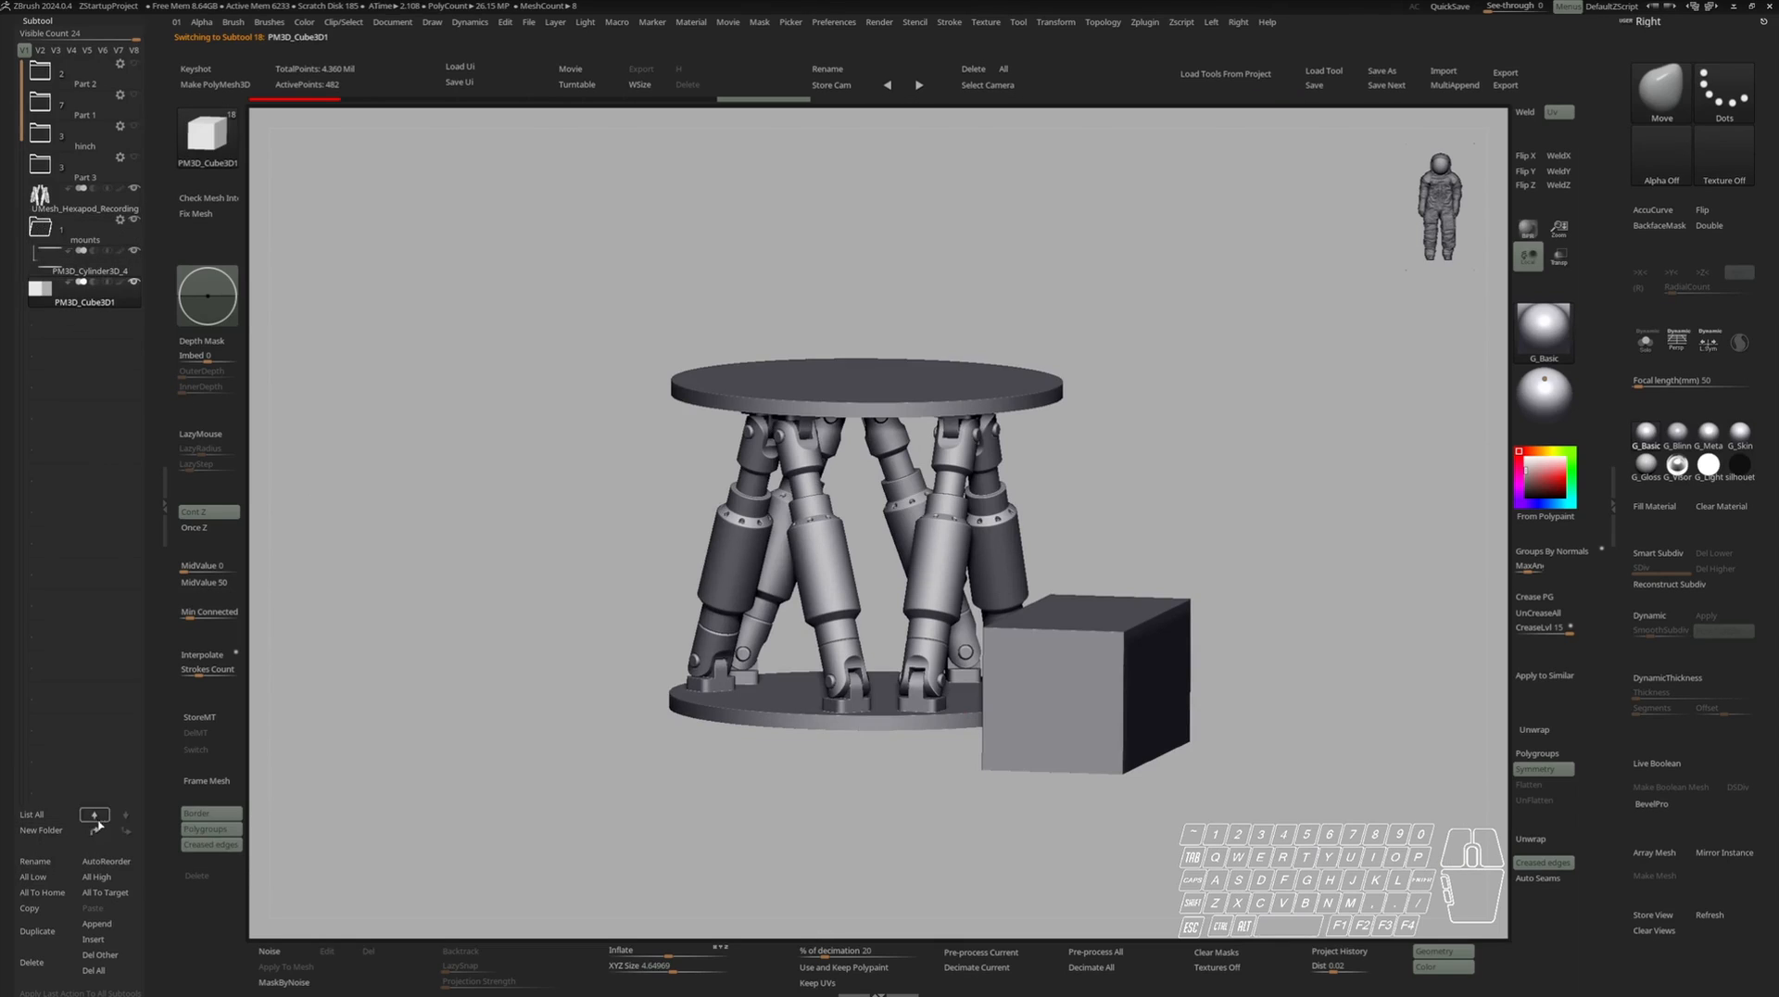
left_click(95, 829)
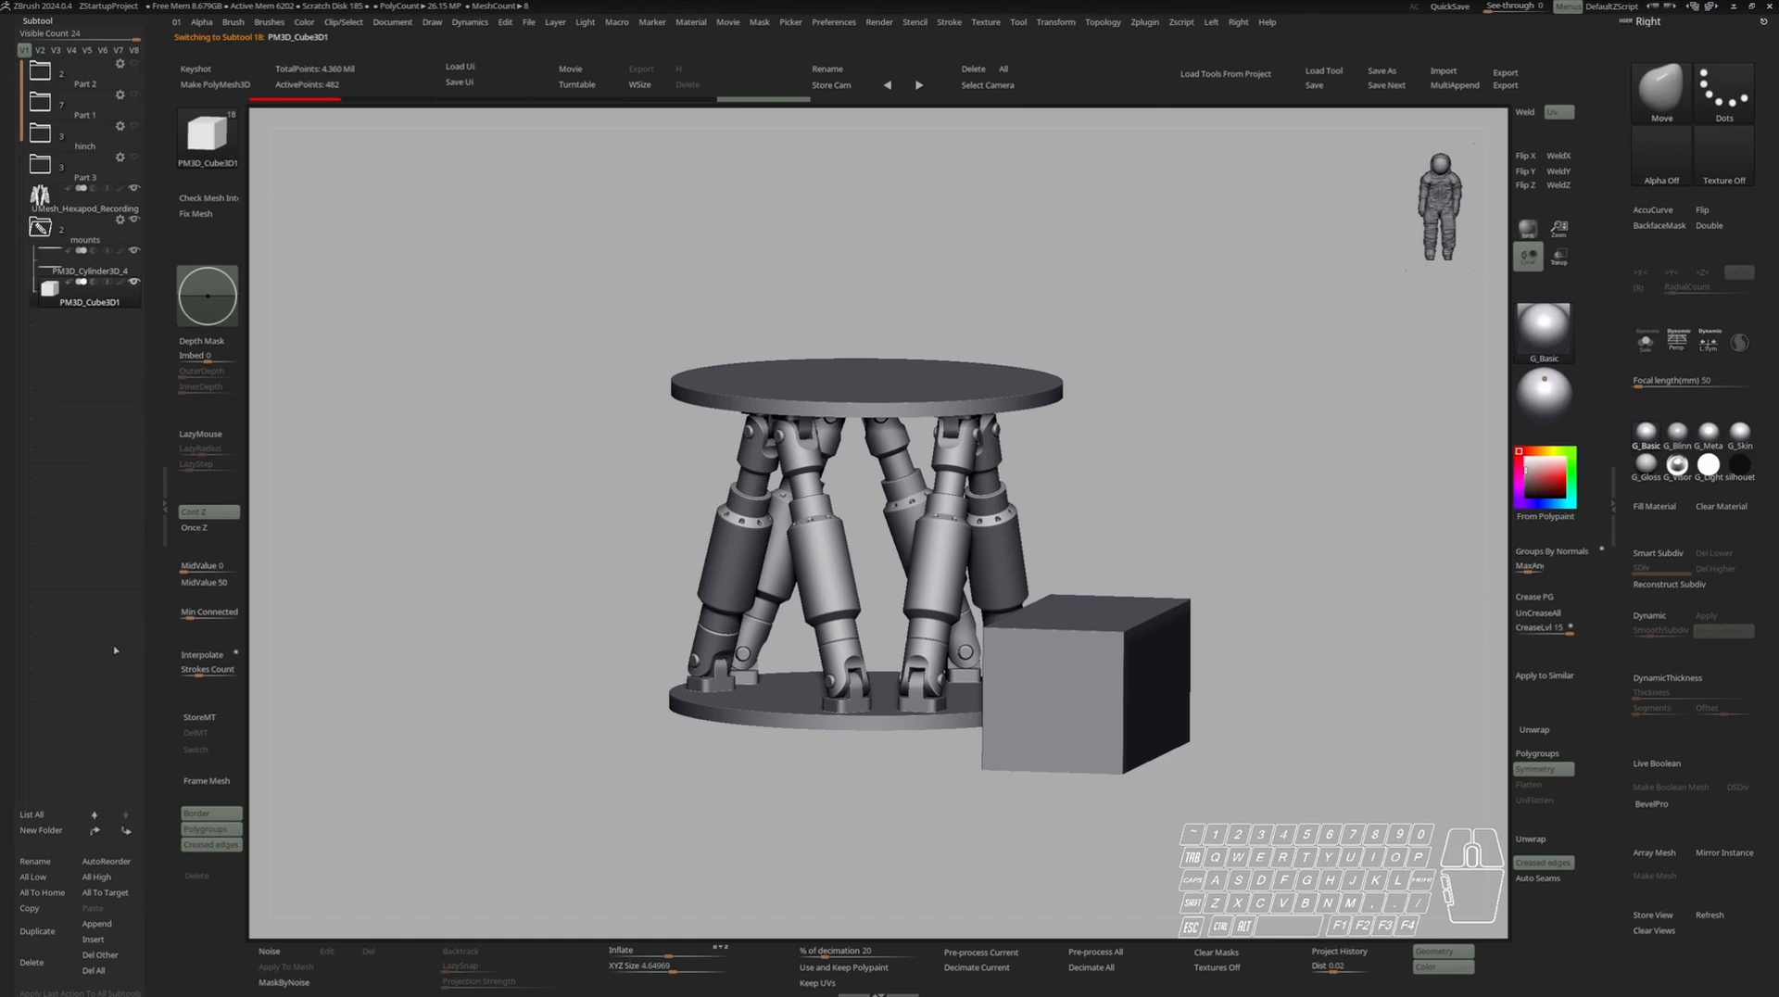
Set the cube to subtract and enable Live Boolean so it cuts a flat edge into the lower disc's rim.
left_click(1661, 763)
right_click_drag(1118, 646, 1011, 658)
left_click(1048, 400, "alt")
key("f")
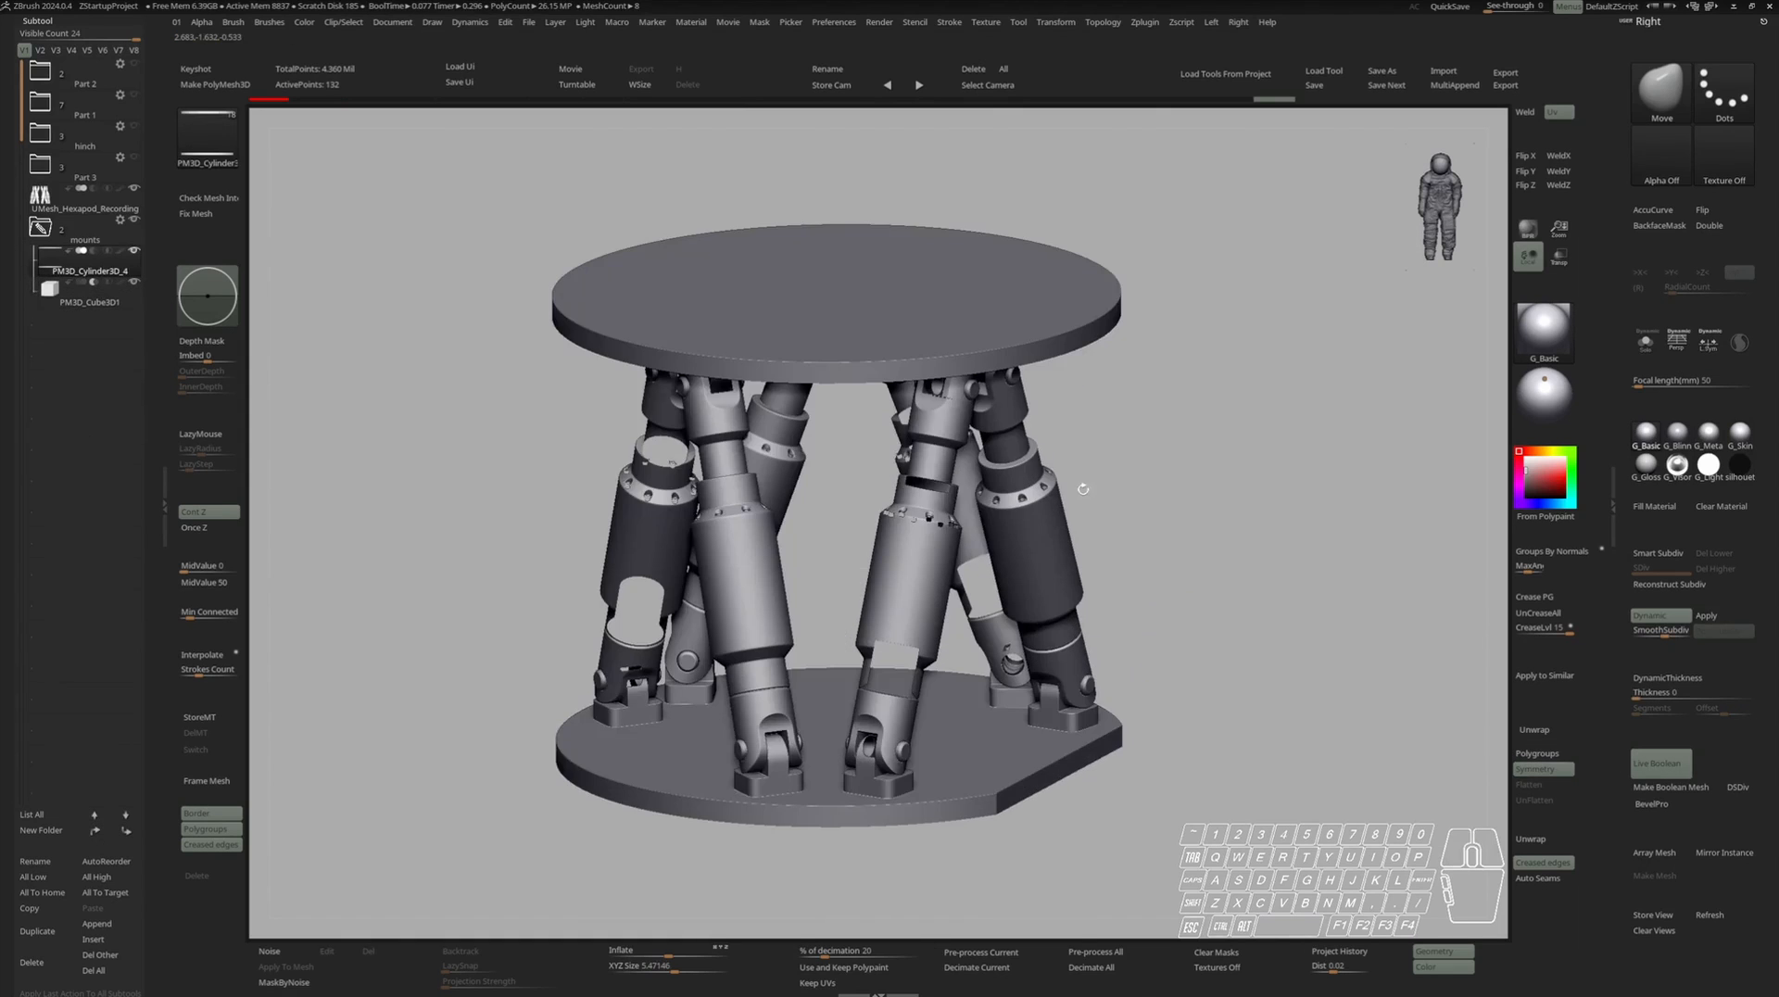
mouse_move(672, 464)
right_mouse_down()
mouse_move(648, 448)
mouse_move(669, 439)
right_mouse_up()
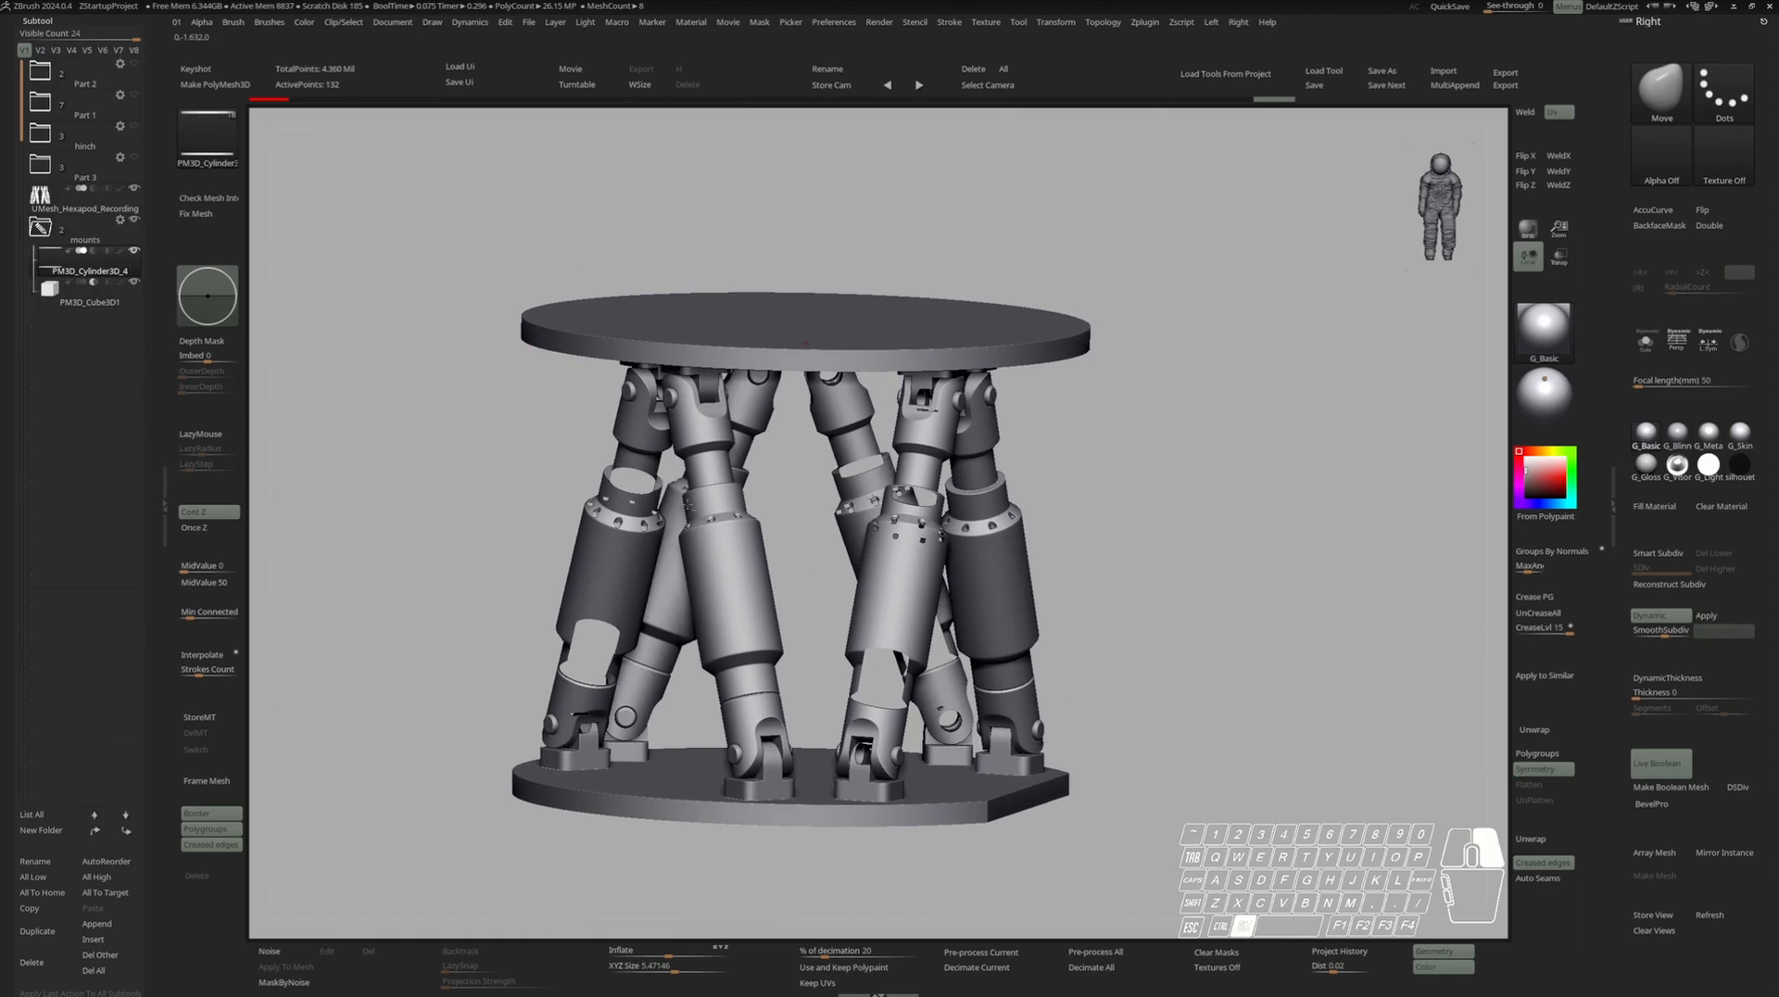
right_click_drag(653, 536, 788, 539, "alt")
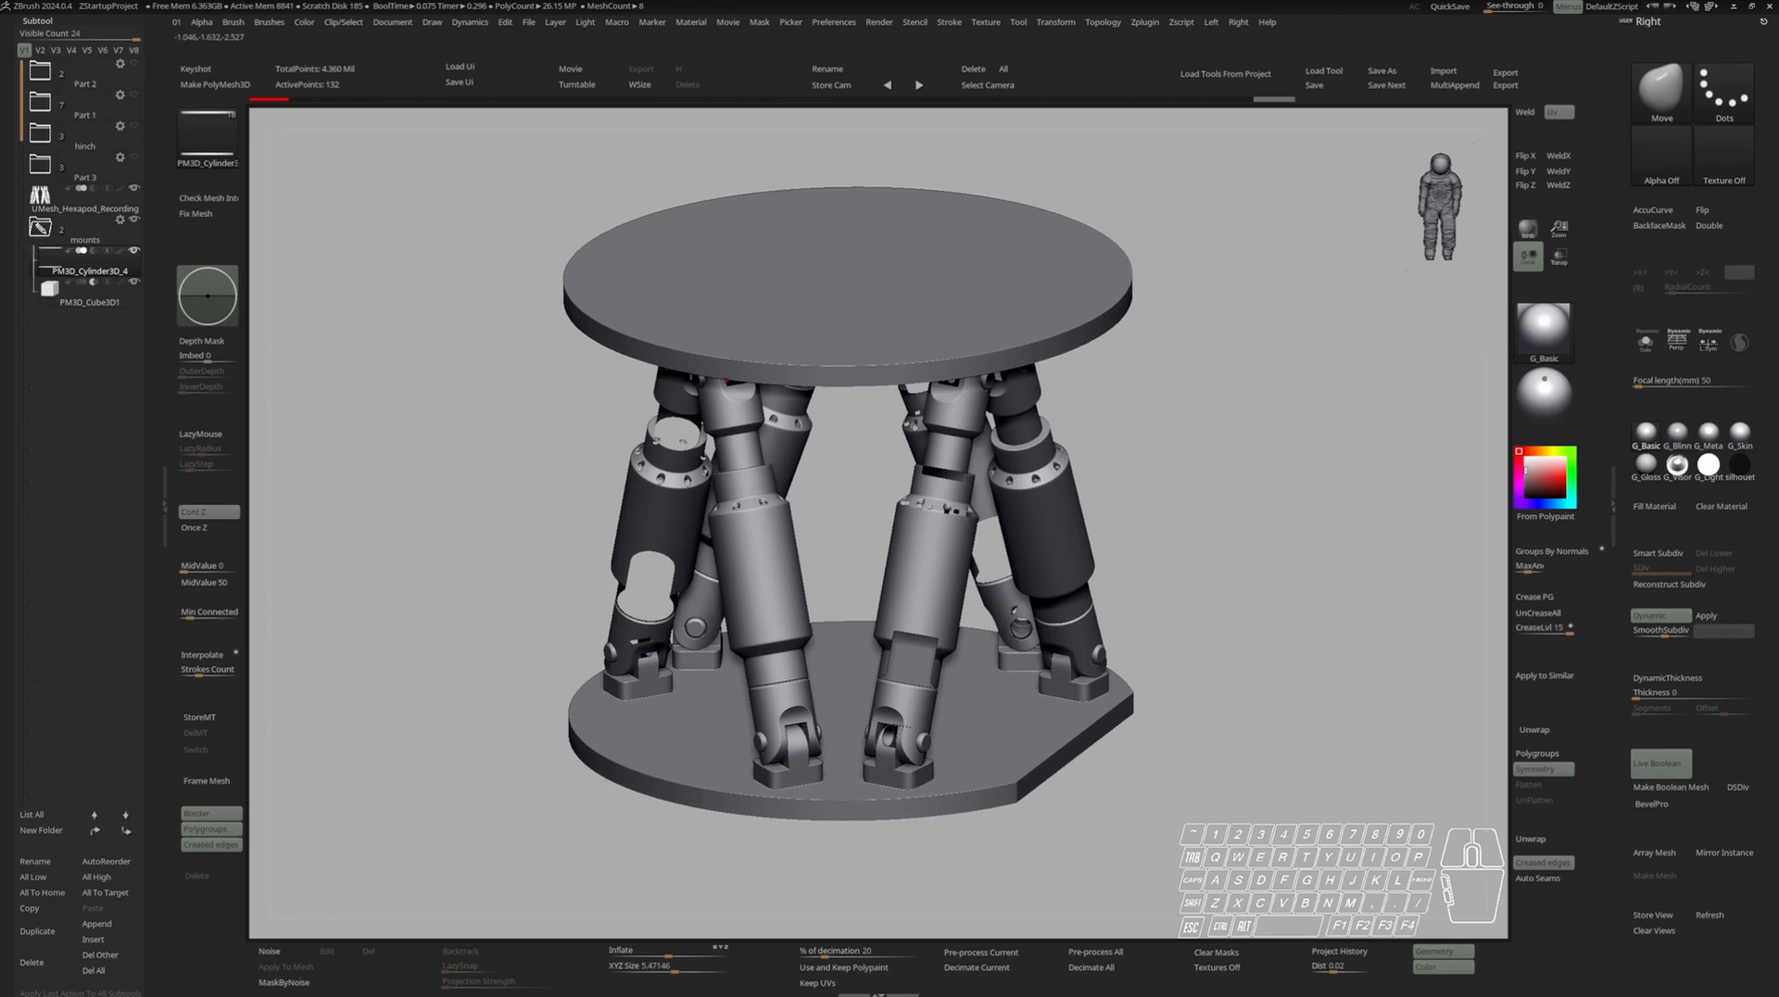
right_click_drag(949, 552, 958, 545)
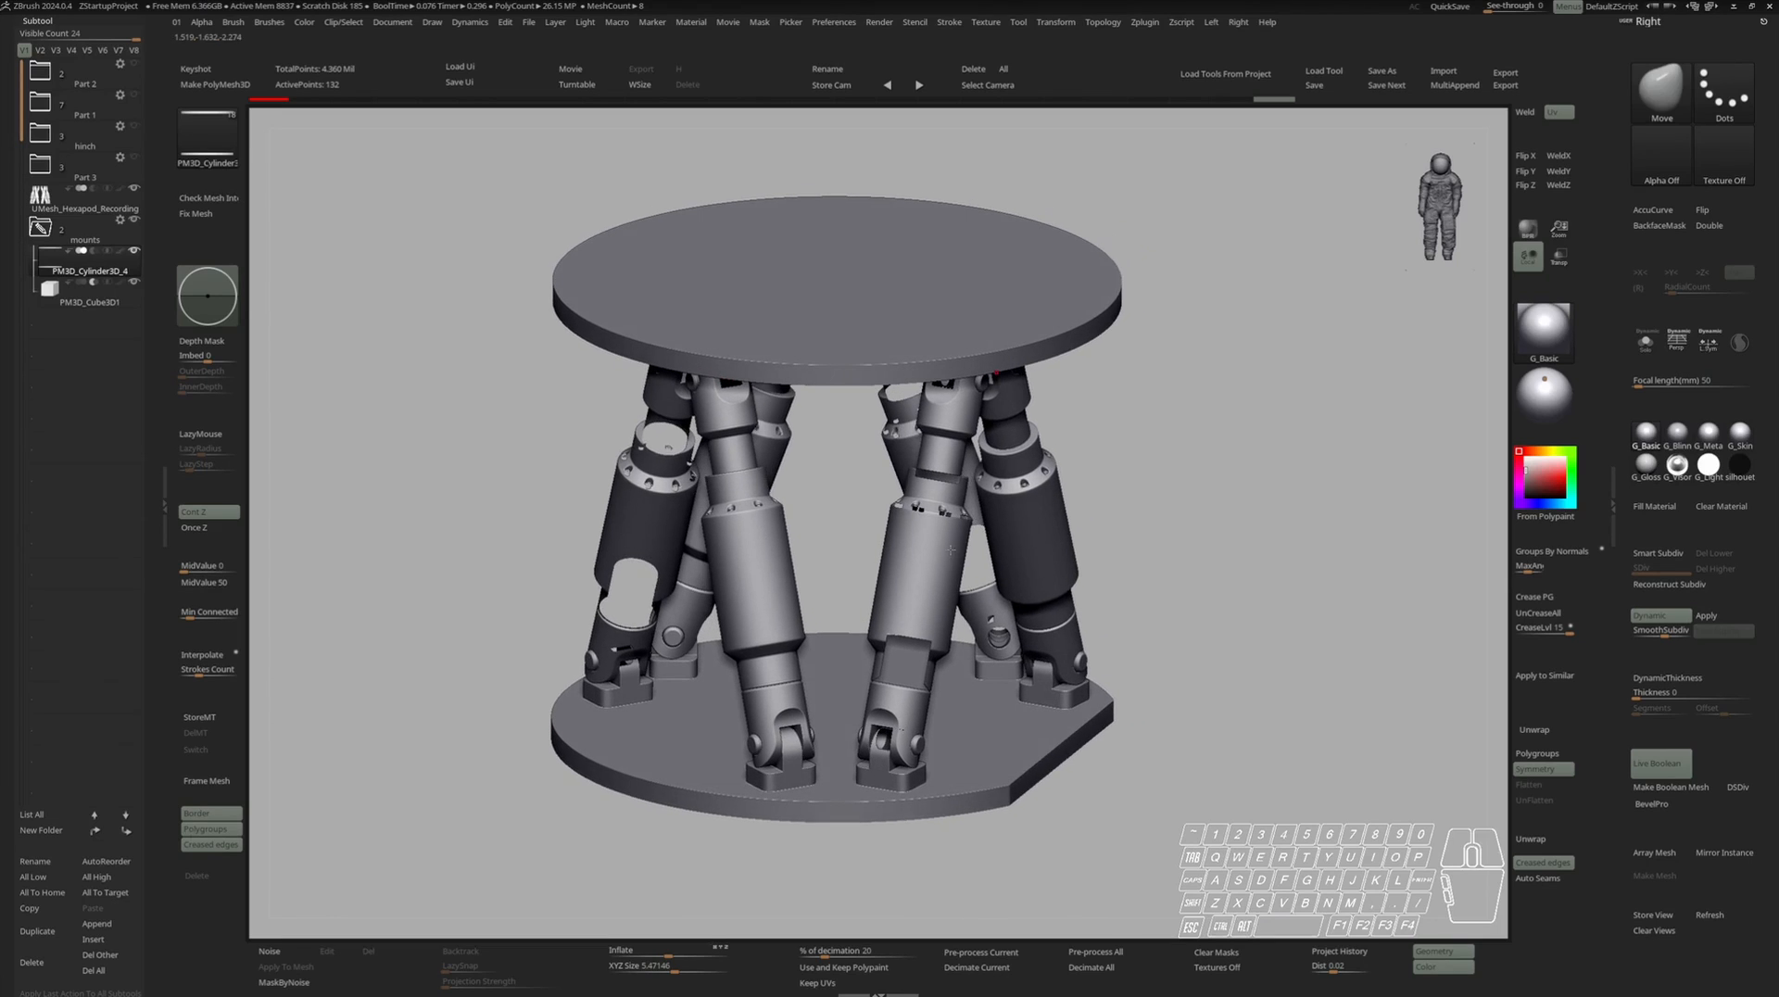
Select the arrayed legs and convert their ArrayMesh transform stages into real geometry with Make Mesh.
left_click(40, 196)
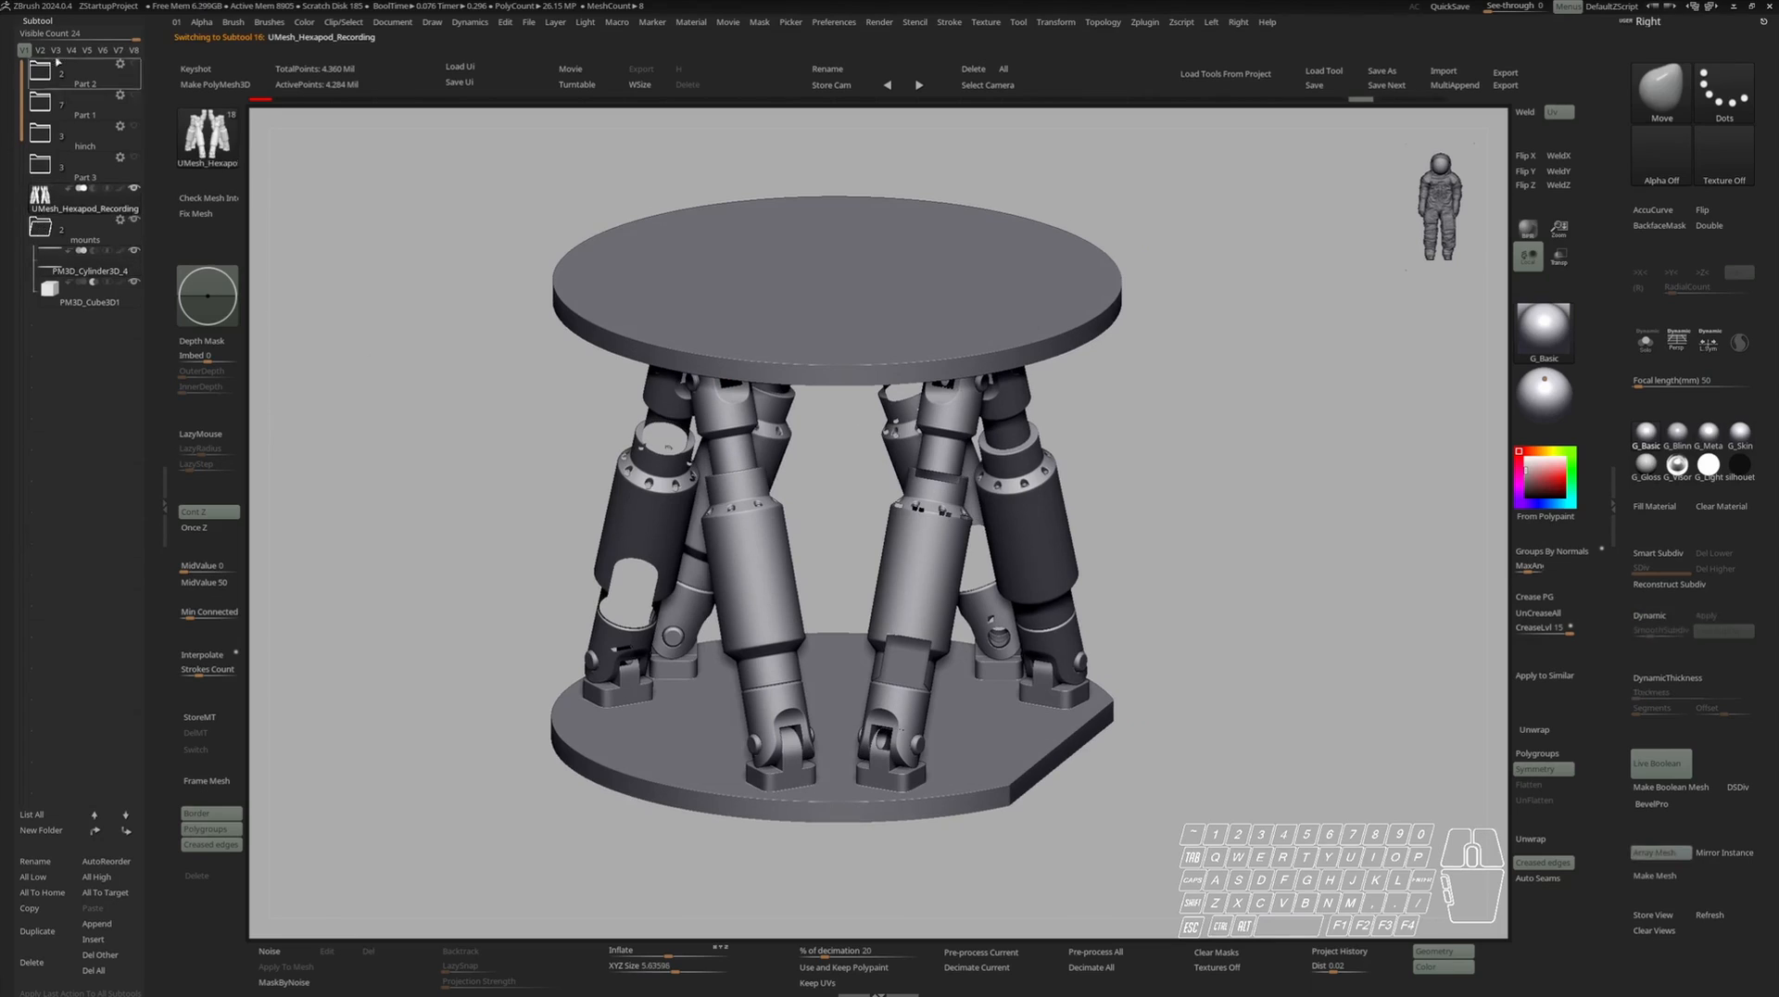
left_click(69, 19)
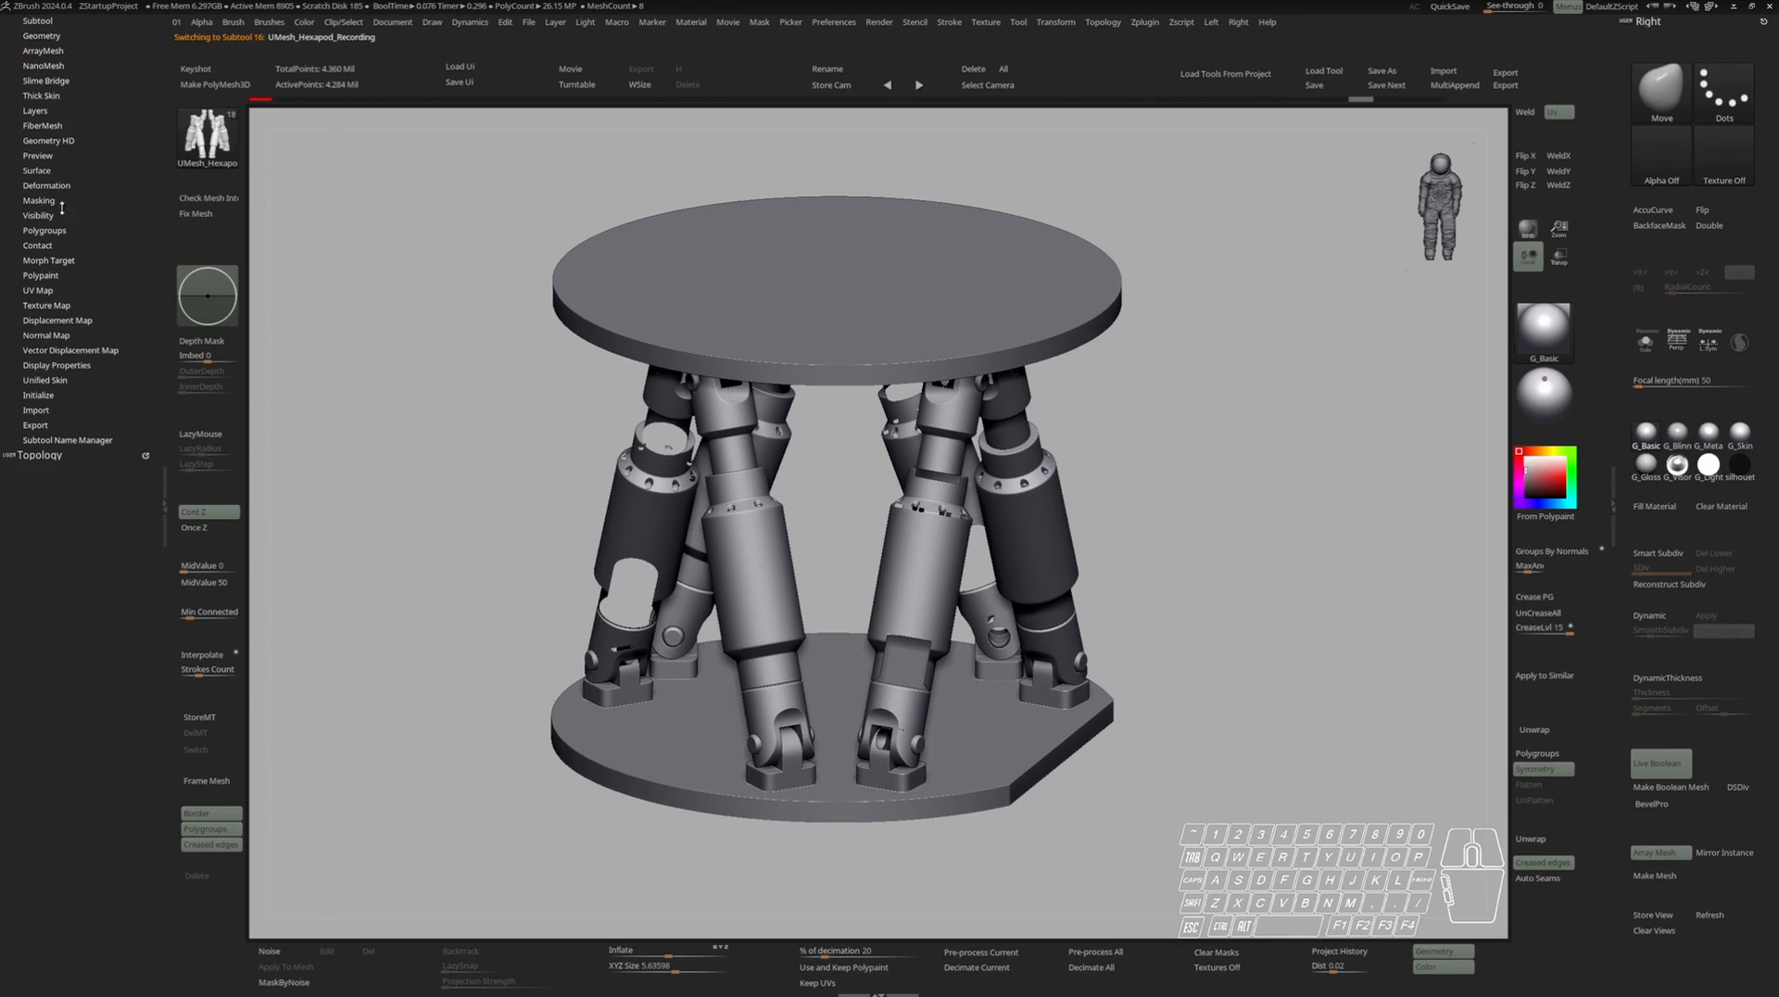
left_click(44, 50)
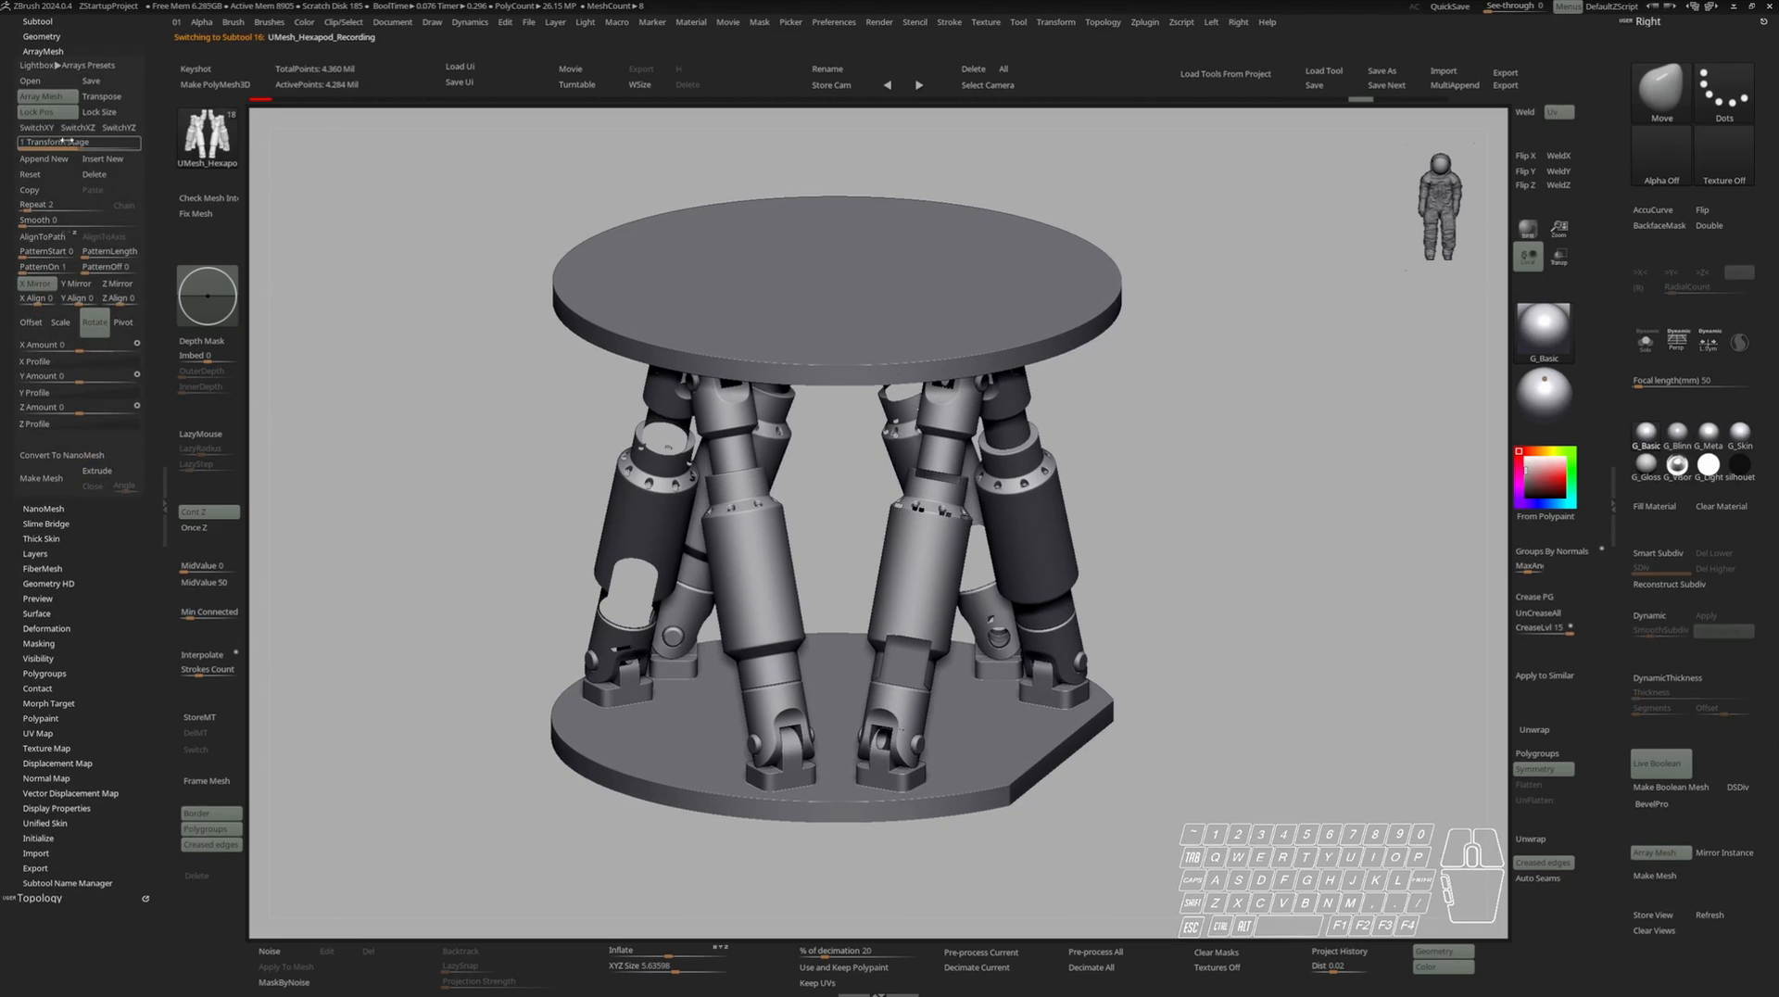
left_click_drag(104, 142, 123, 142)
key("s")
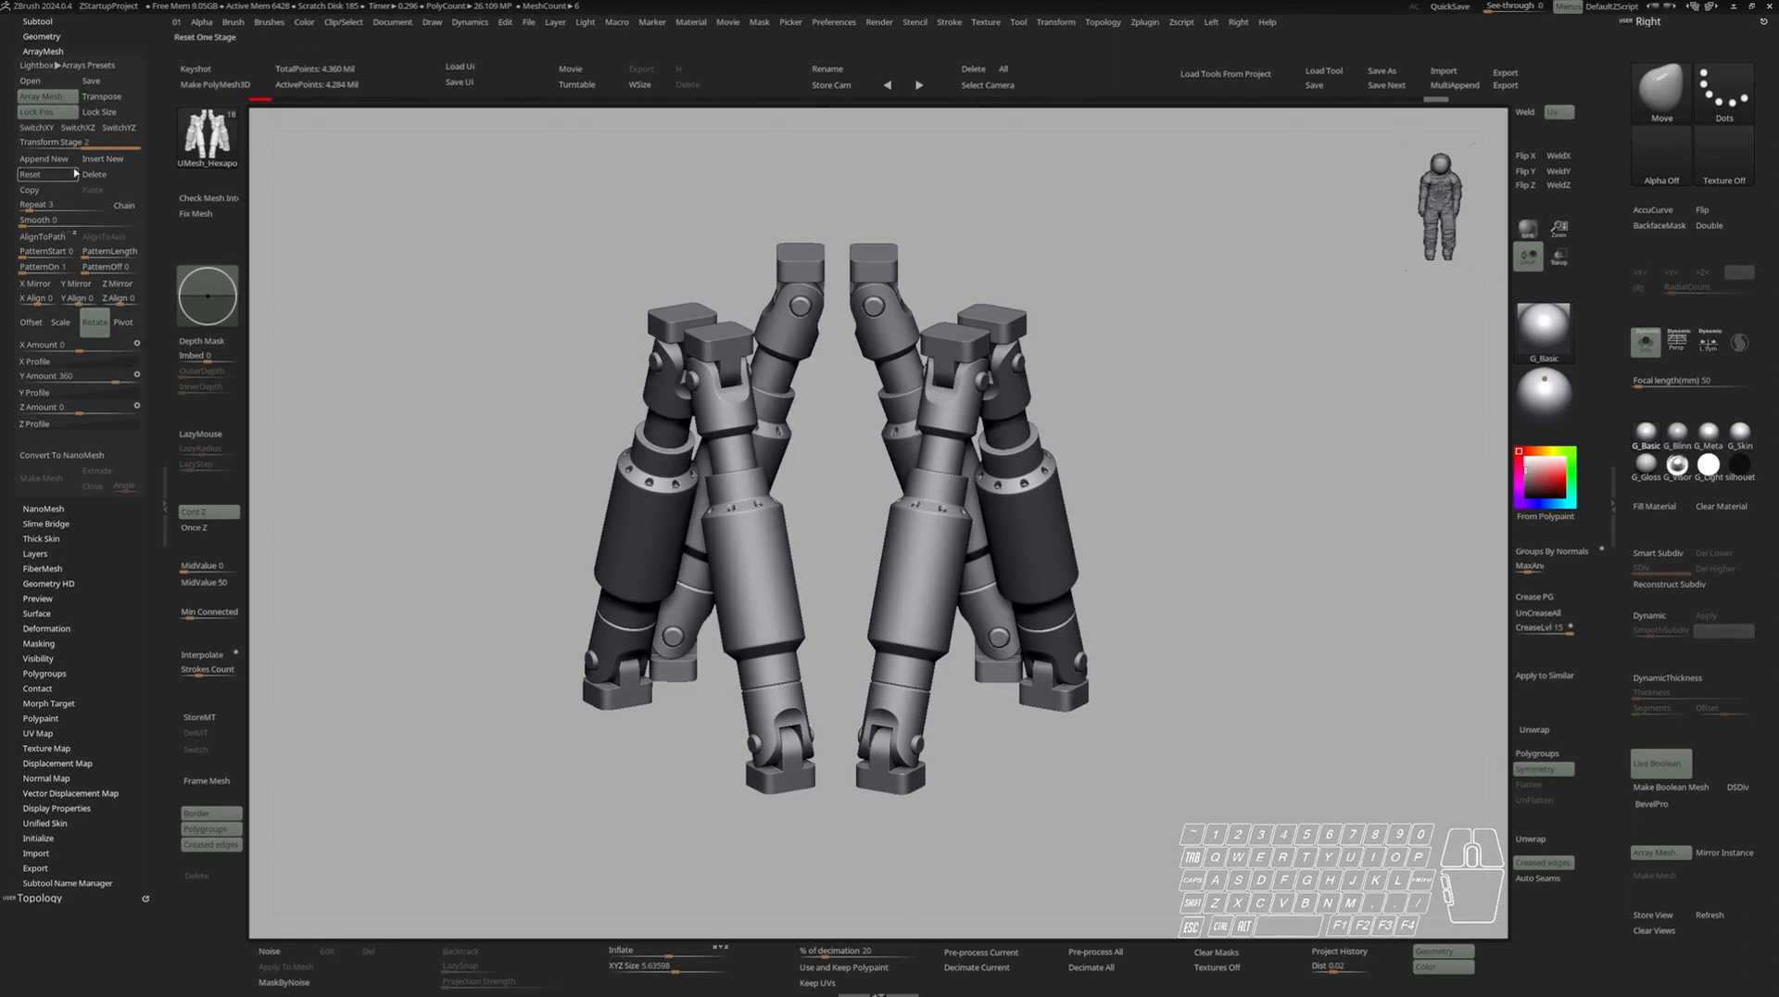
left_click(81, 146)
left_click_drag(82, 146, 33, 144)
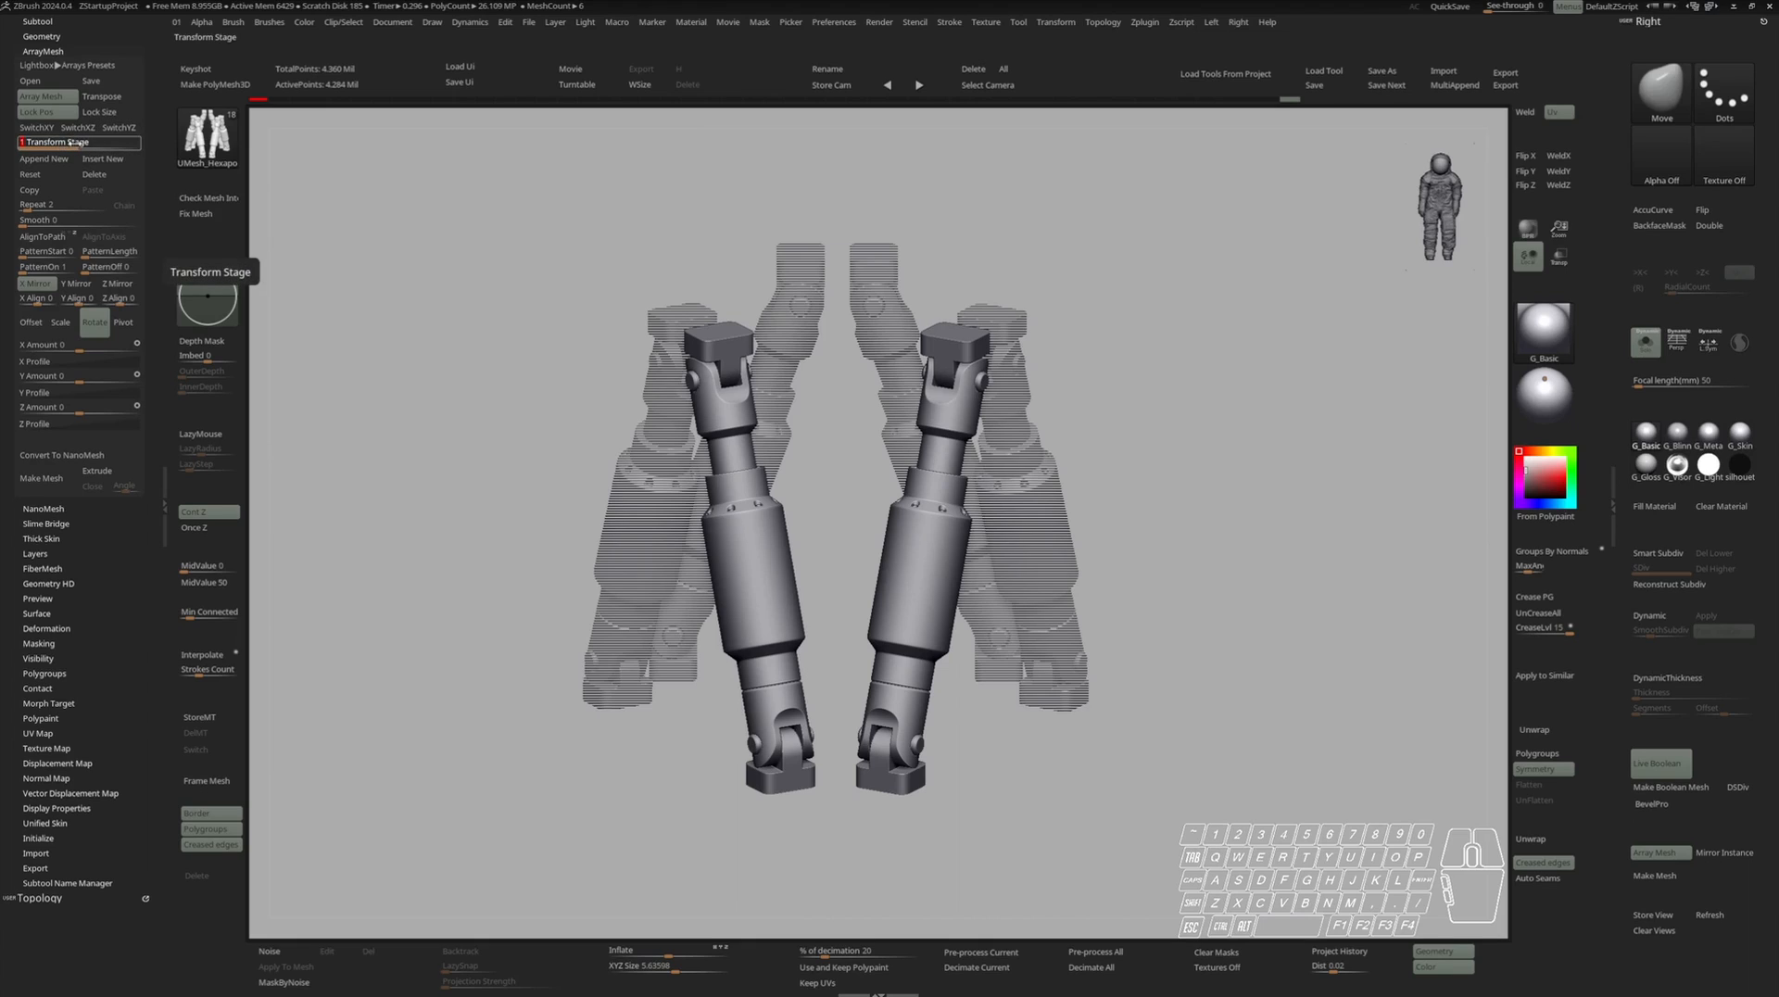
left_click(53, 485)
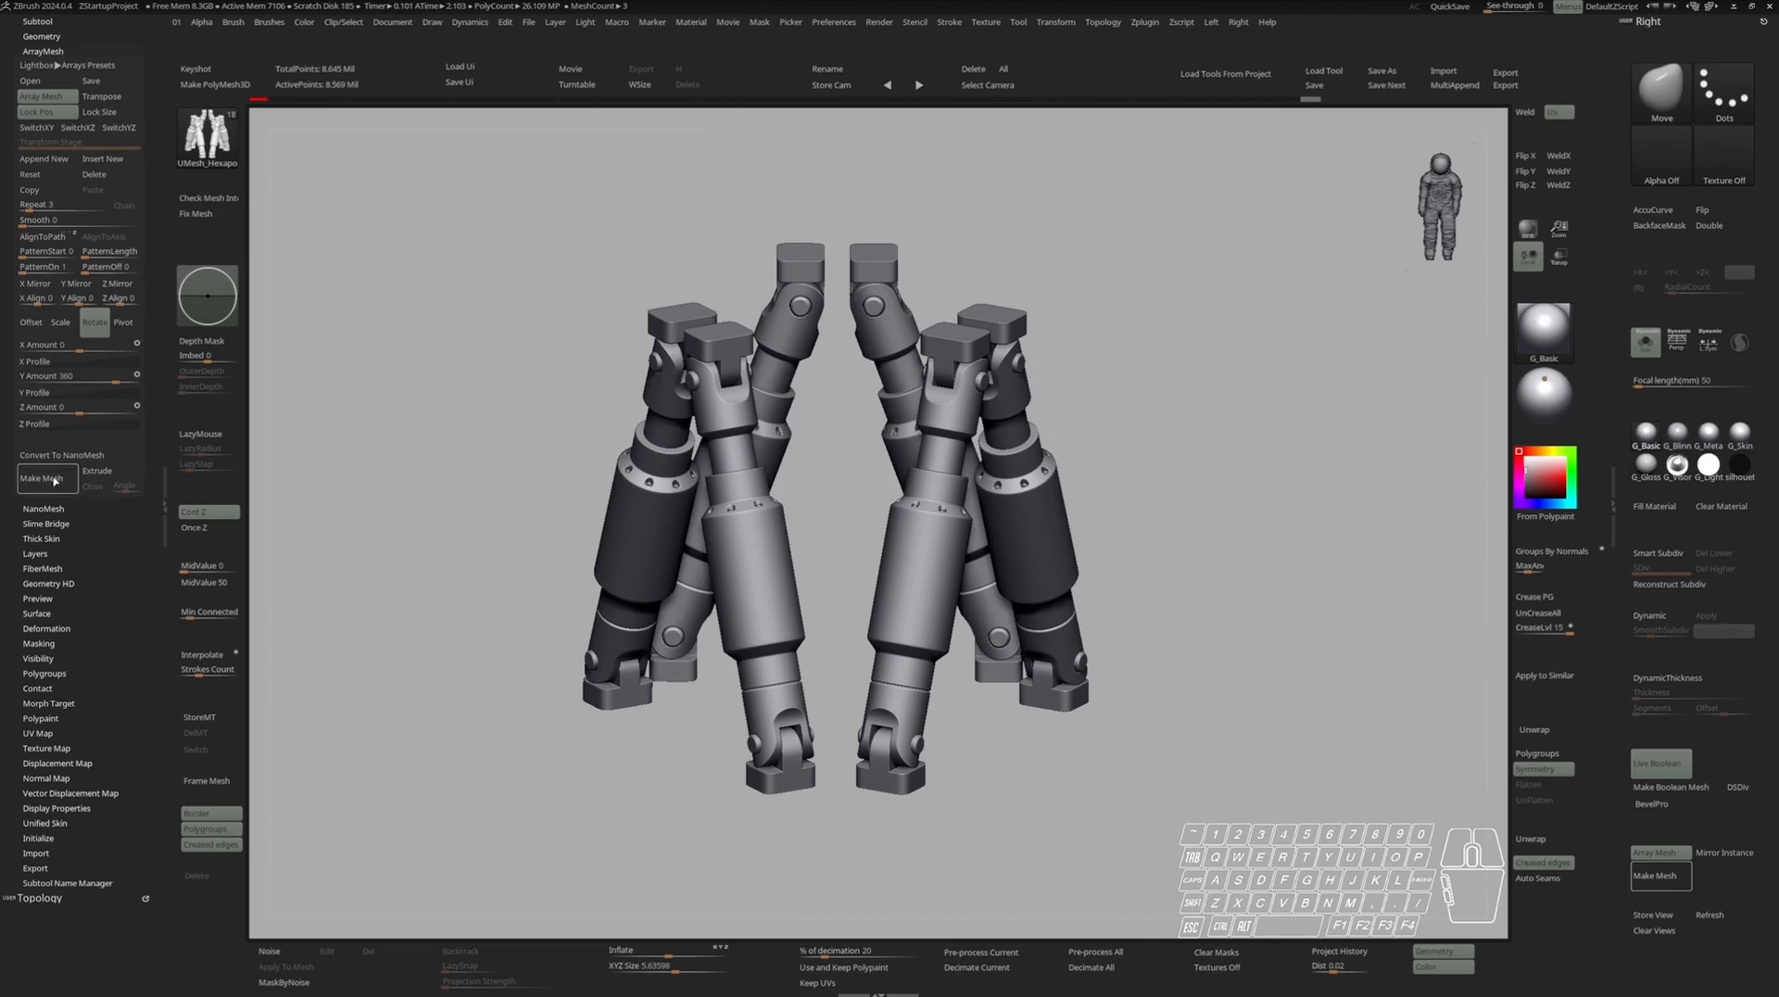
Select the discs, show the whole assembly again and examine the flat cut in the lower disc.
left_click(38, 21)
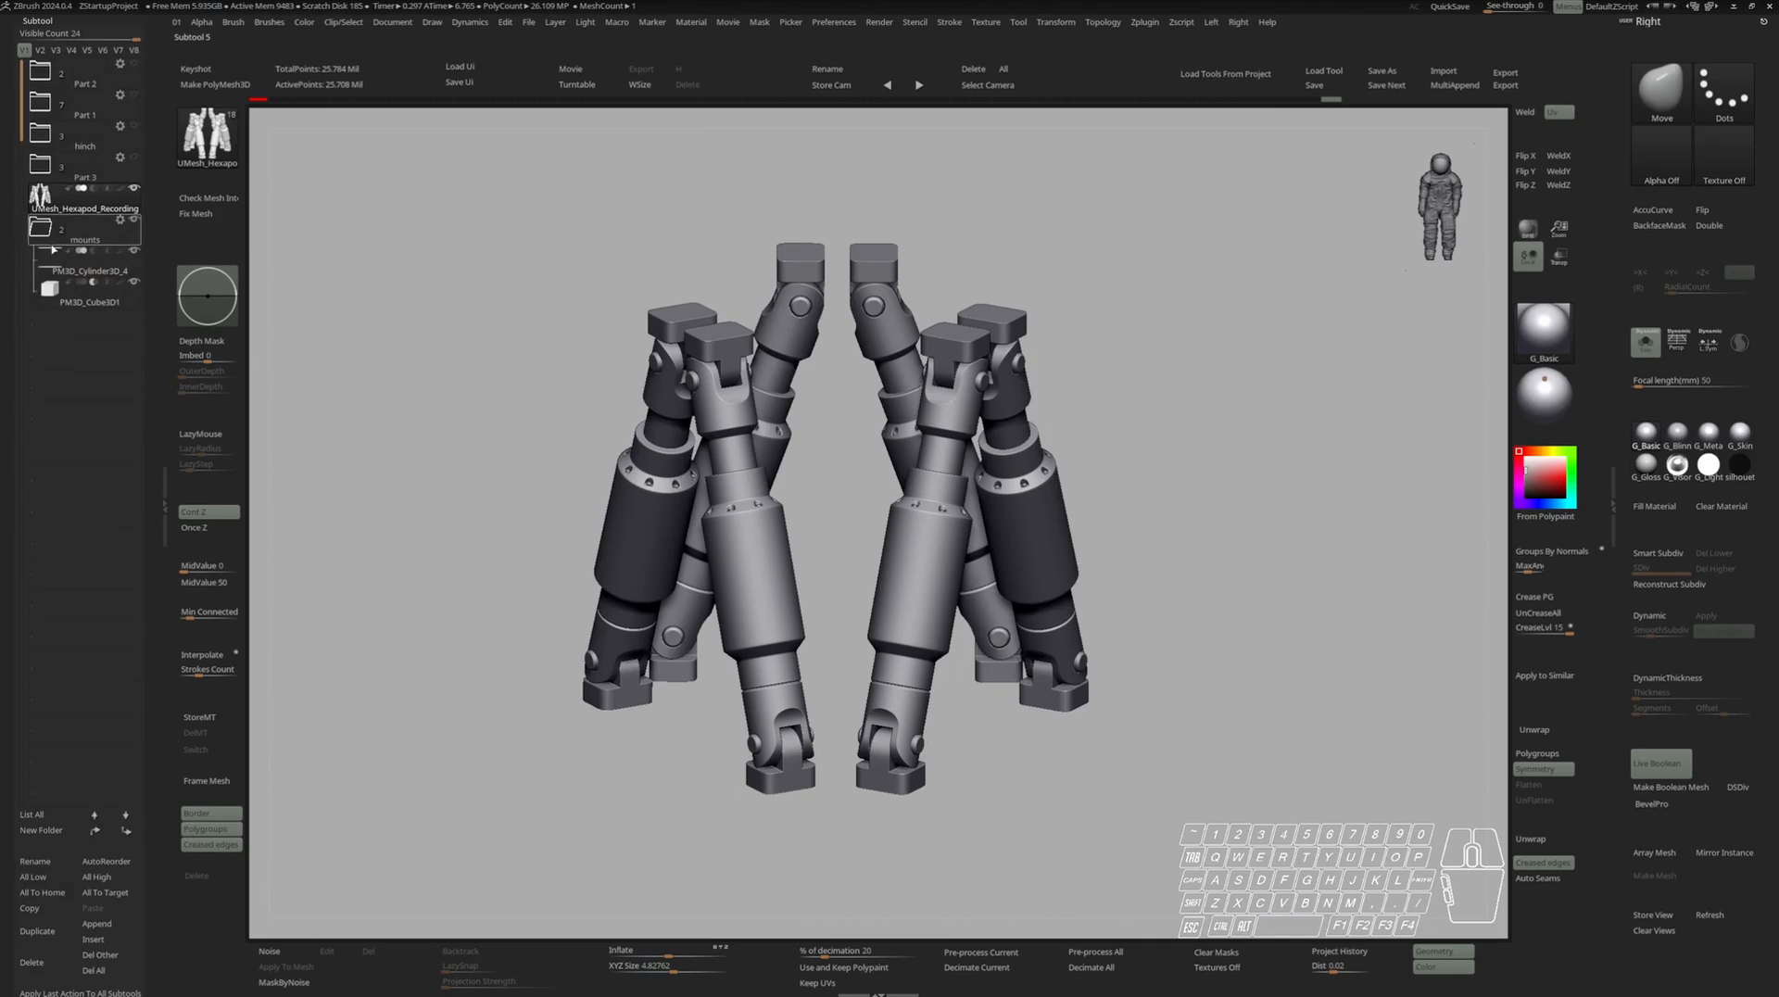
left_click(81, 264)
key("alt+s")
mouse_move(934, 498)
right_mouse_down()
mouse_move(951, 469)
mouse_move(940, 482)
right_mouse_up()
right_click_drag(940, 482, 1039, 341, "alt")
right_click_drag(868, 382, 856, 365)
right_click_drag(851, 536, 913, 607)
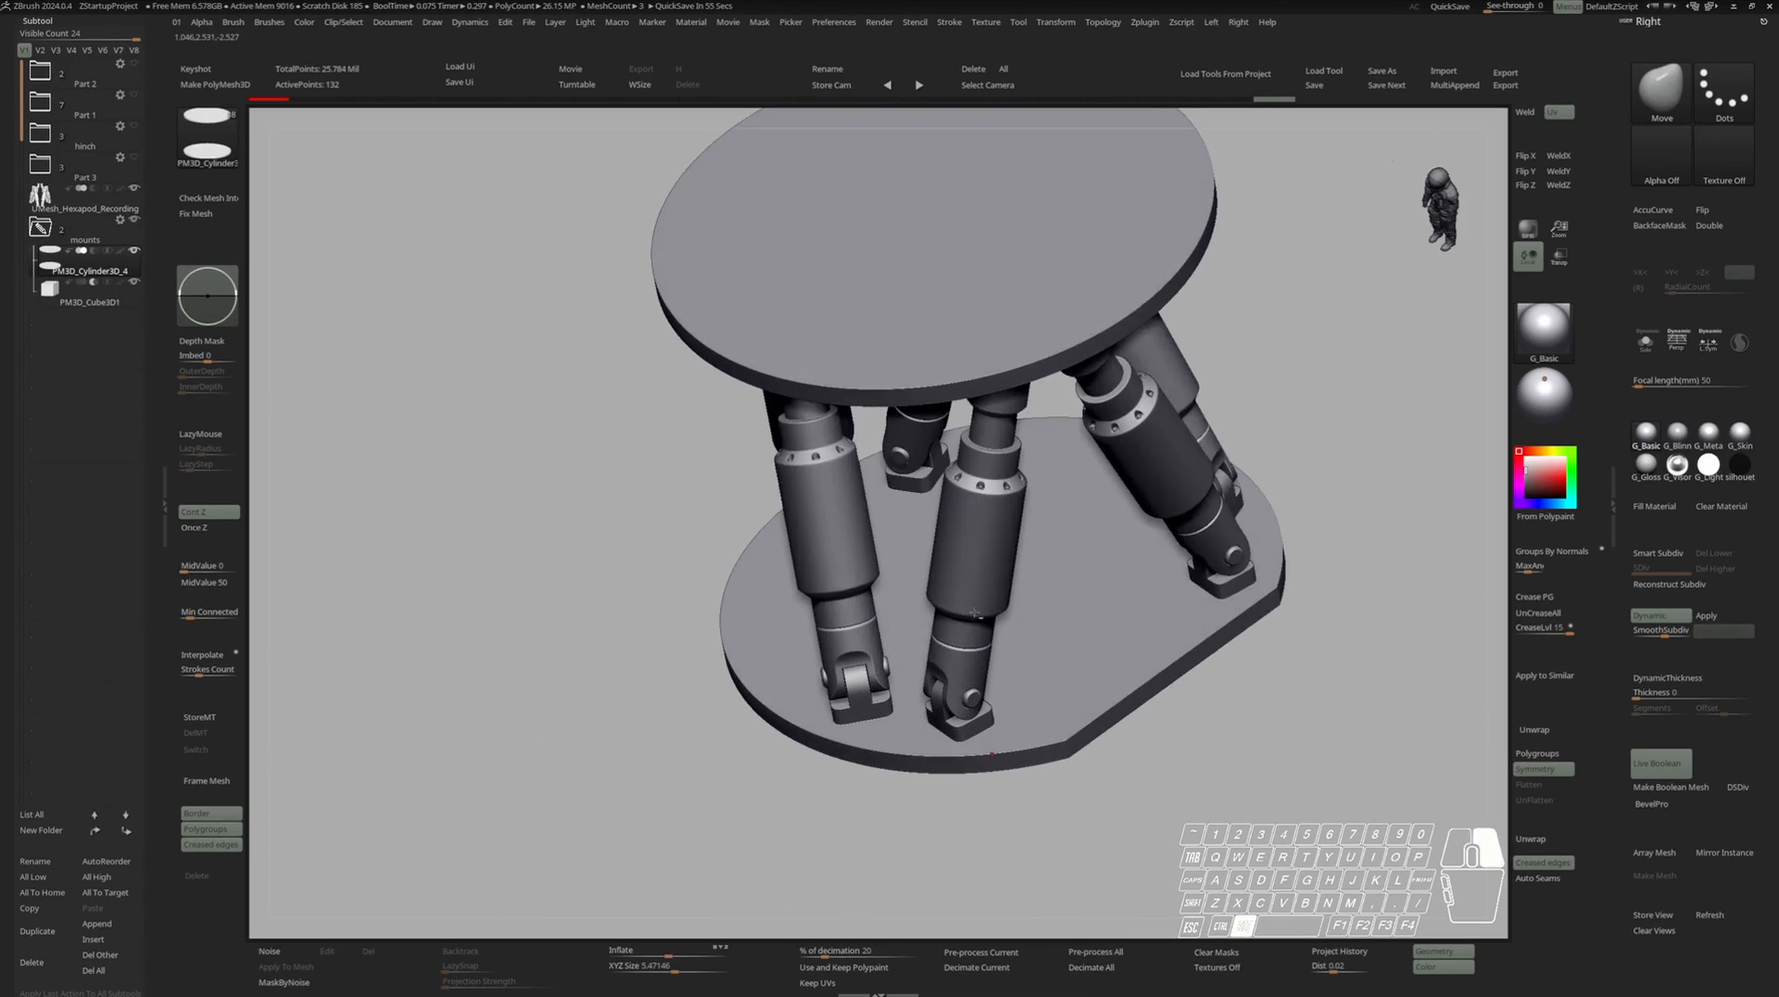
Array the cutting cube around the vertical axis with ArrayMesh Rotate, Y Amount 360 and Repeat 3.
left_click(1196, 653, "alt")
right_click_drag(1149, 575, 1014, 546)
key("shift+f")
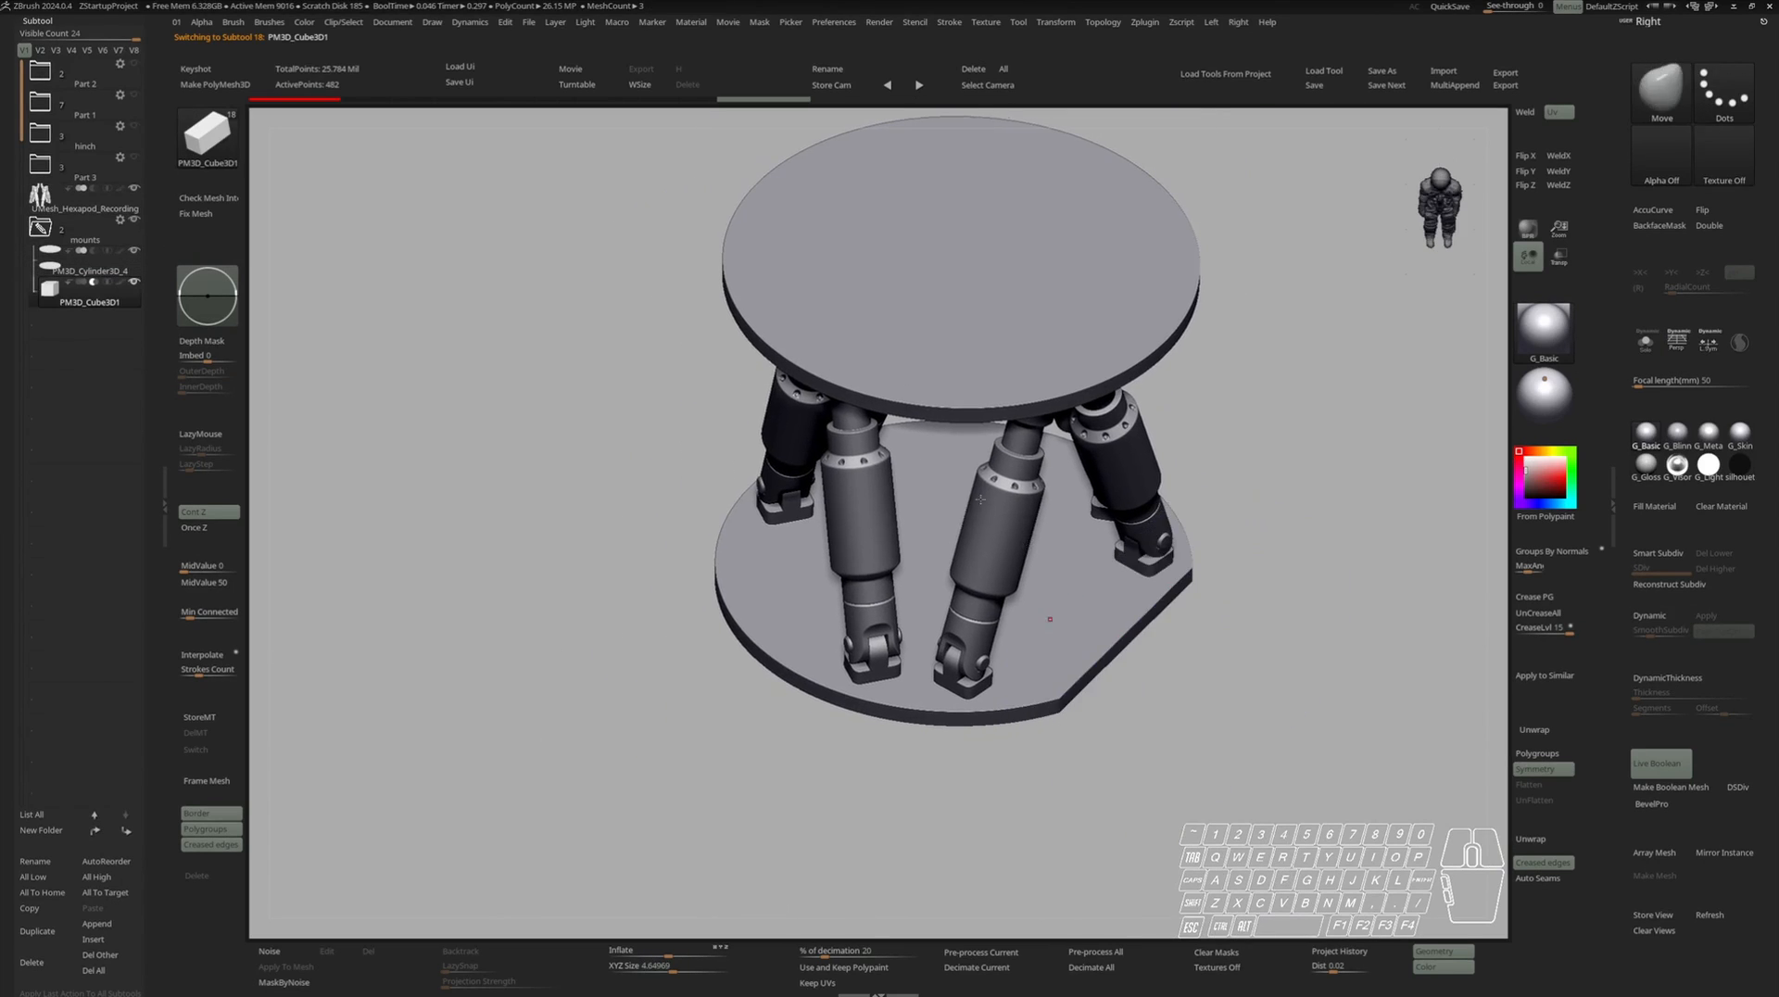
left_click(37, 20)
left_click(42, 52)
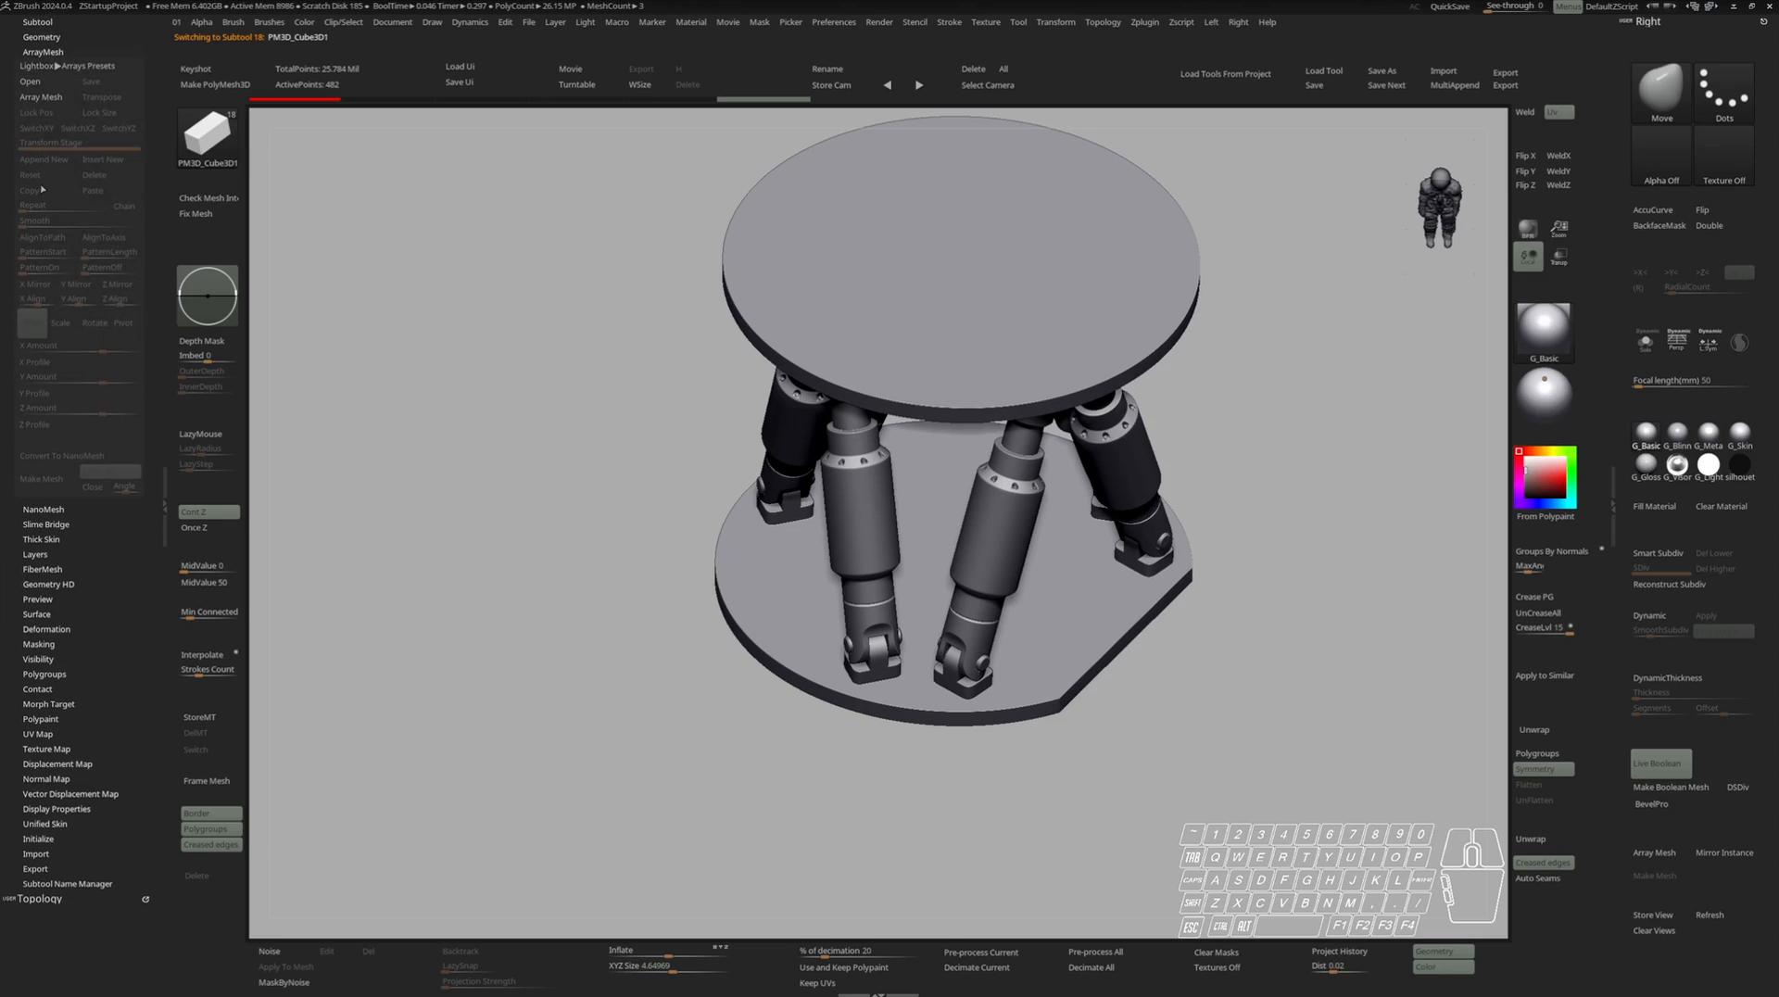
left_click(51, 97)
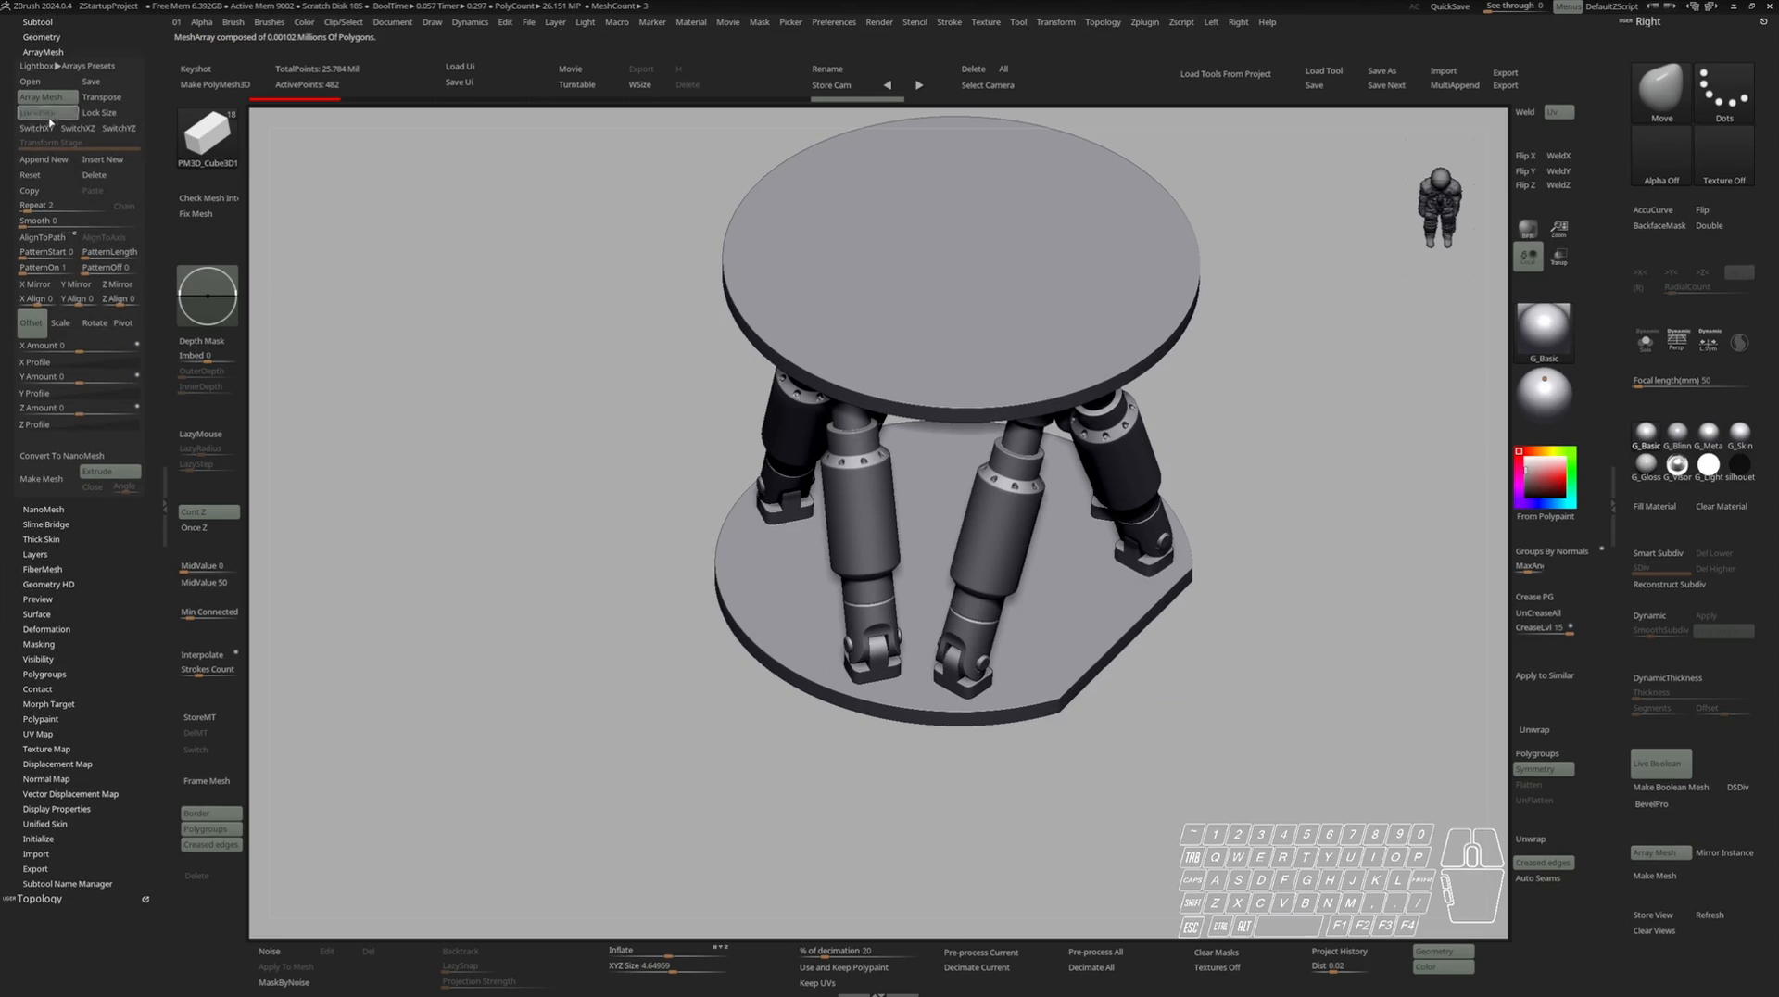
left_click(95, 322)
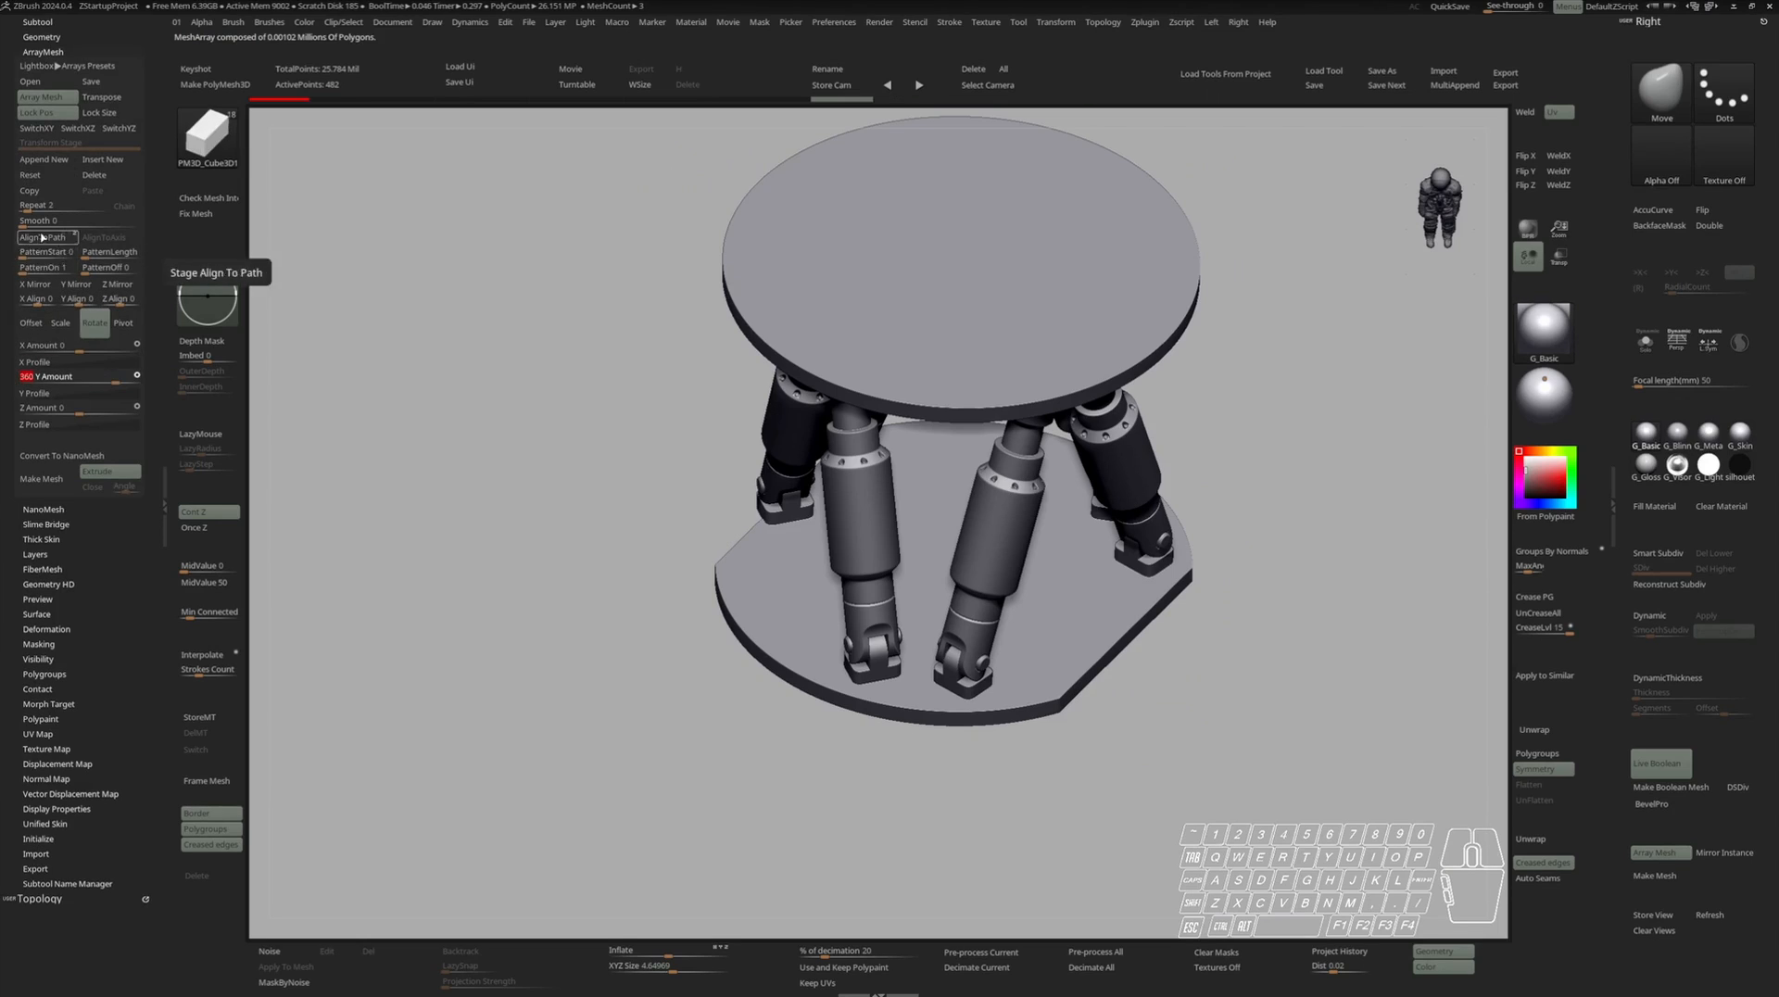
left_click_drag(28, 206, 46, 213)
key("Return")
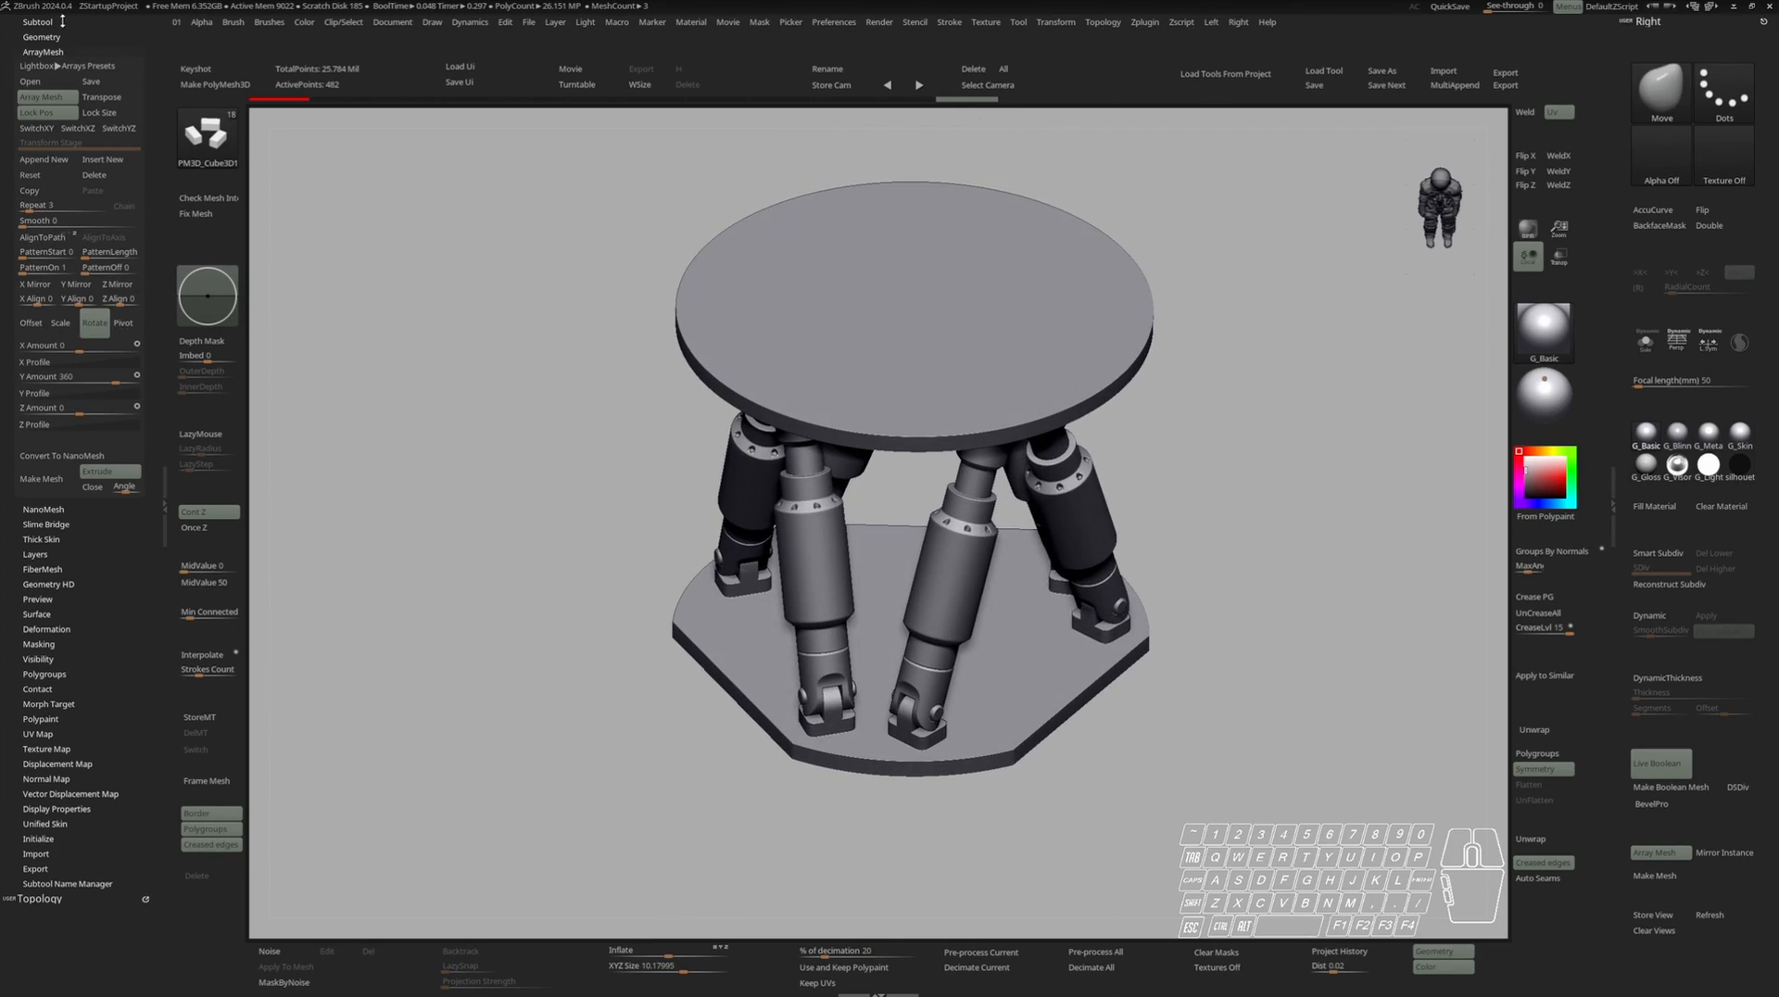
Duplicate the arrayed cutting cubes, center the gizmo on the platform axis and raise the copy to the upper disc.
left_click(69, 53)
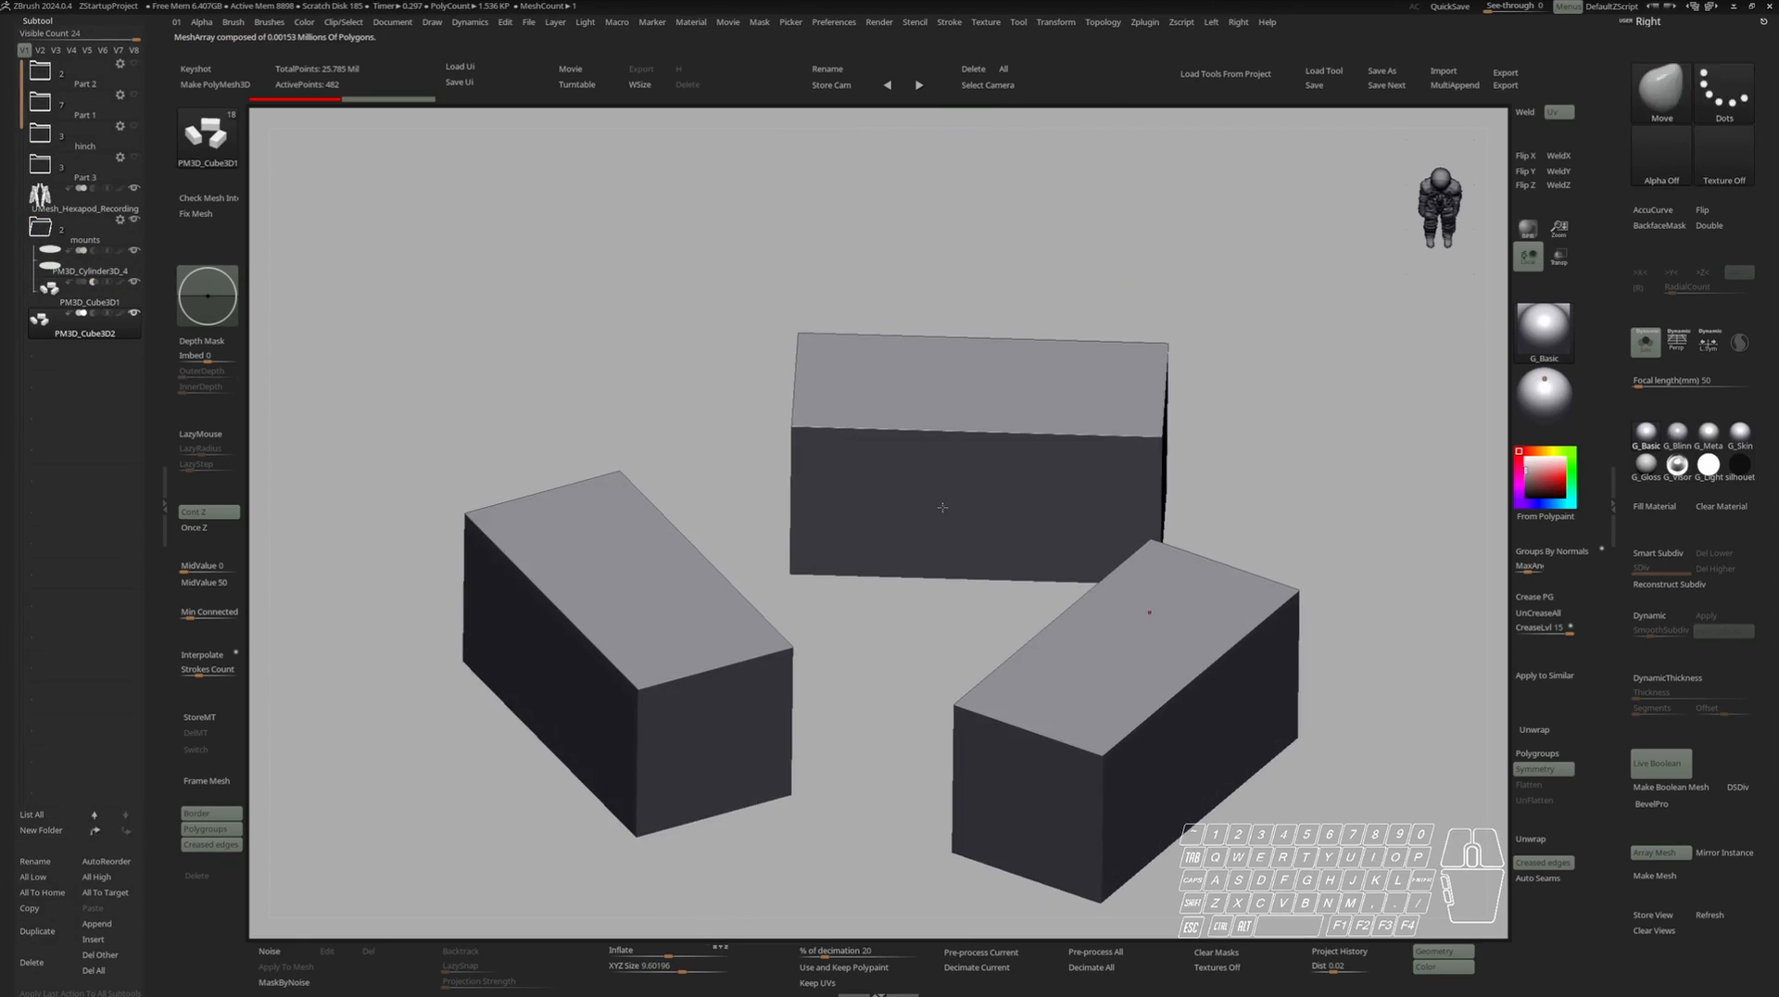
key("w")
key("alt")
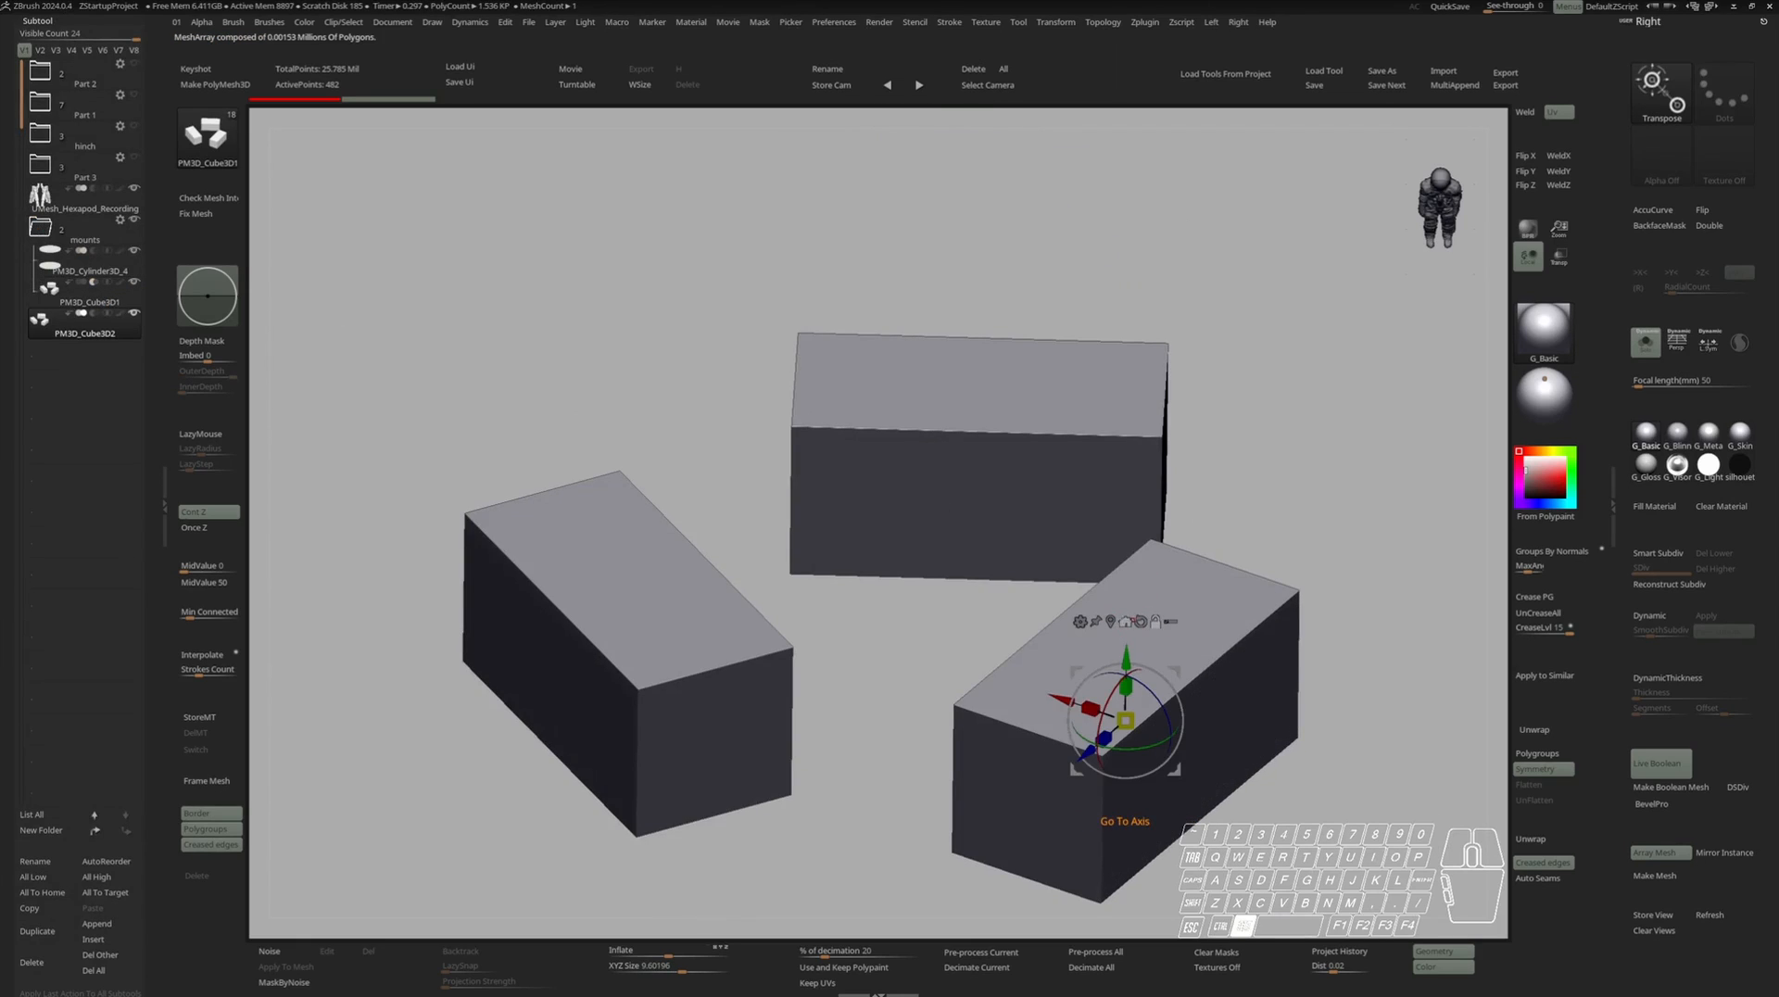
left_click(906, 440, "alt")
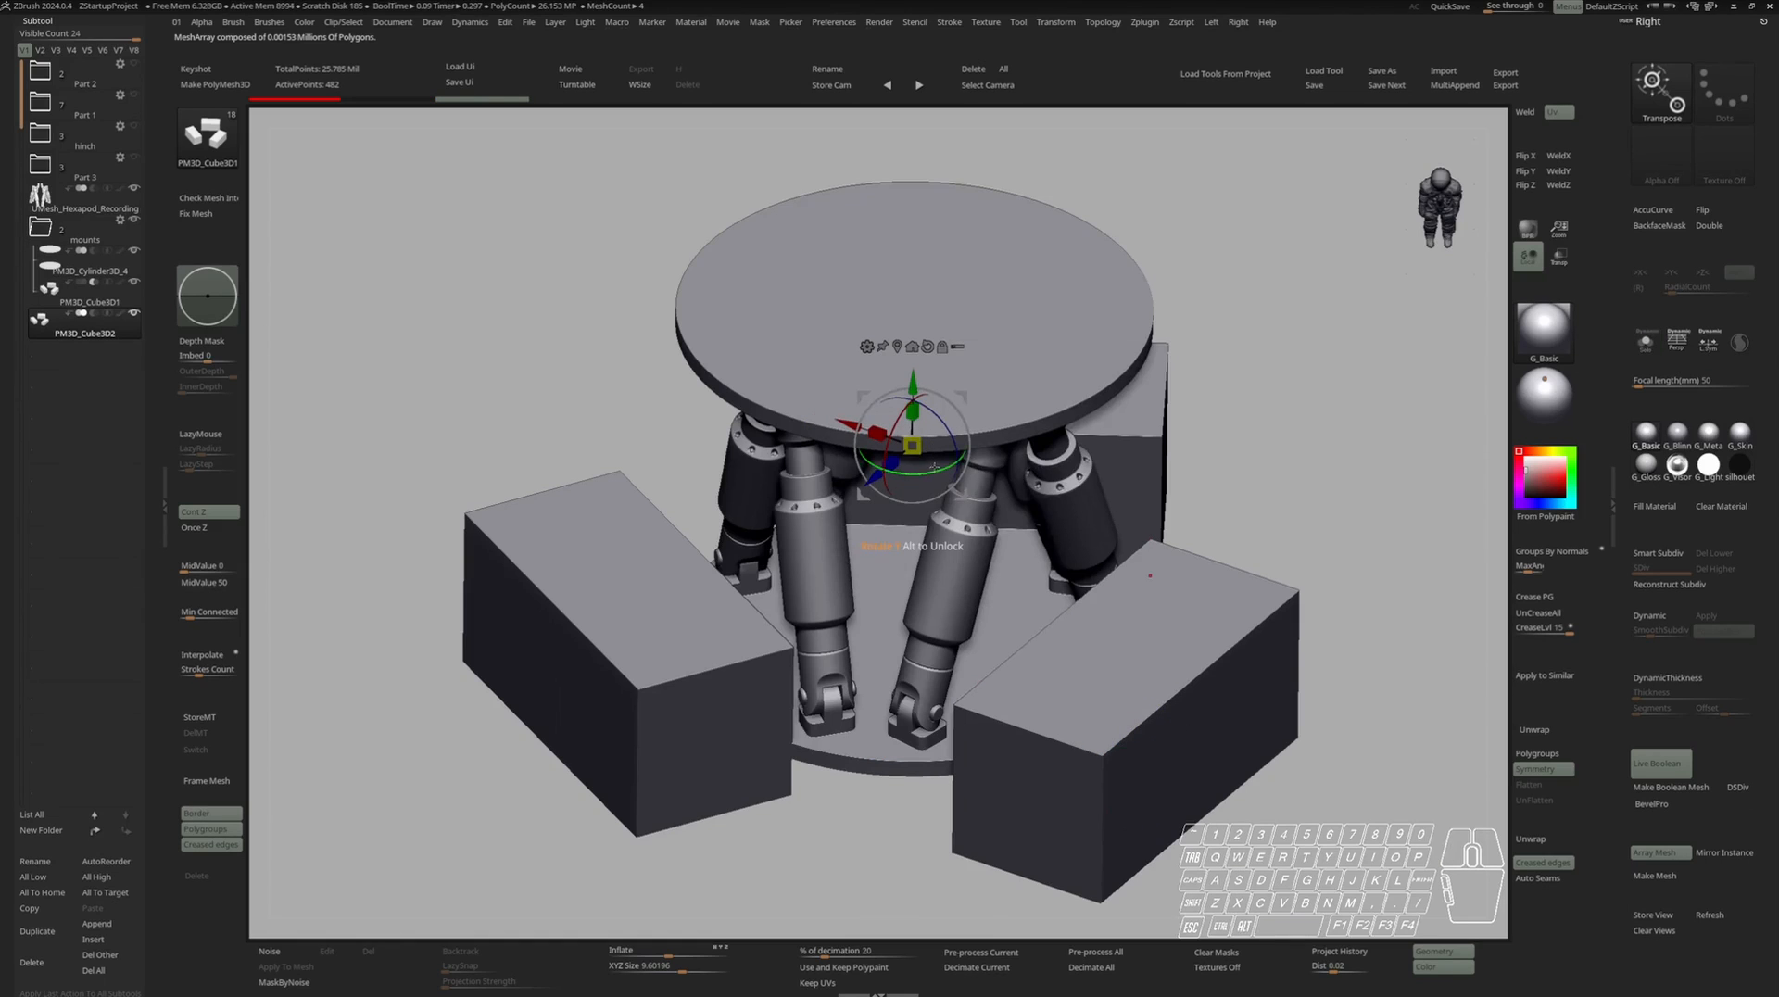
left_click_drag(913, 385, 939, 106)
Move the duplicated cubes into the mounts folder as a subtraction and rotate them -60° around the vertical axis.
left_click(95, 814)
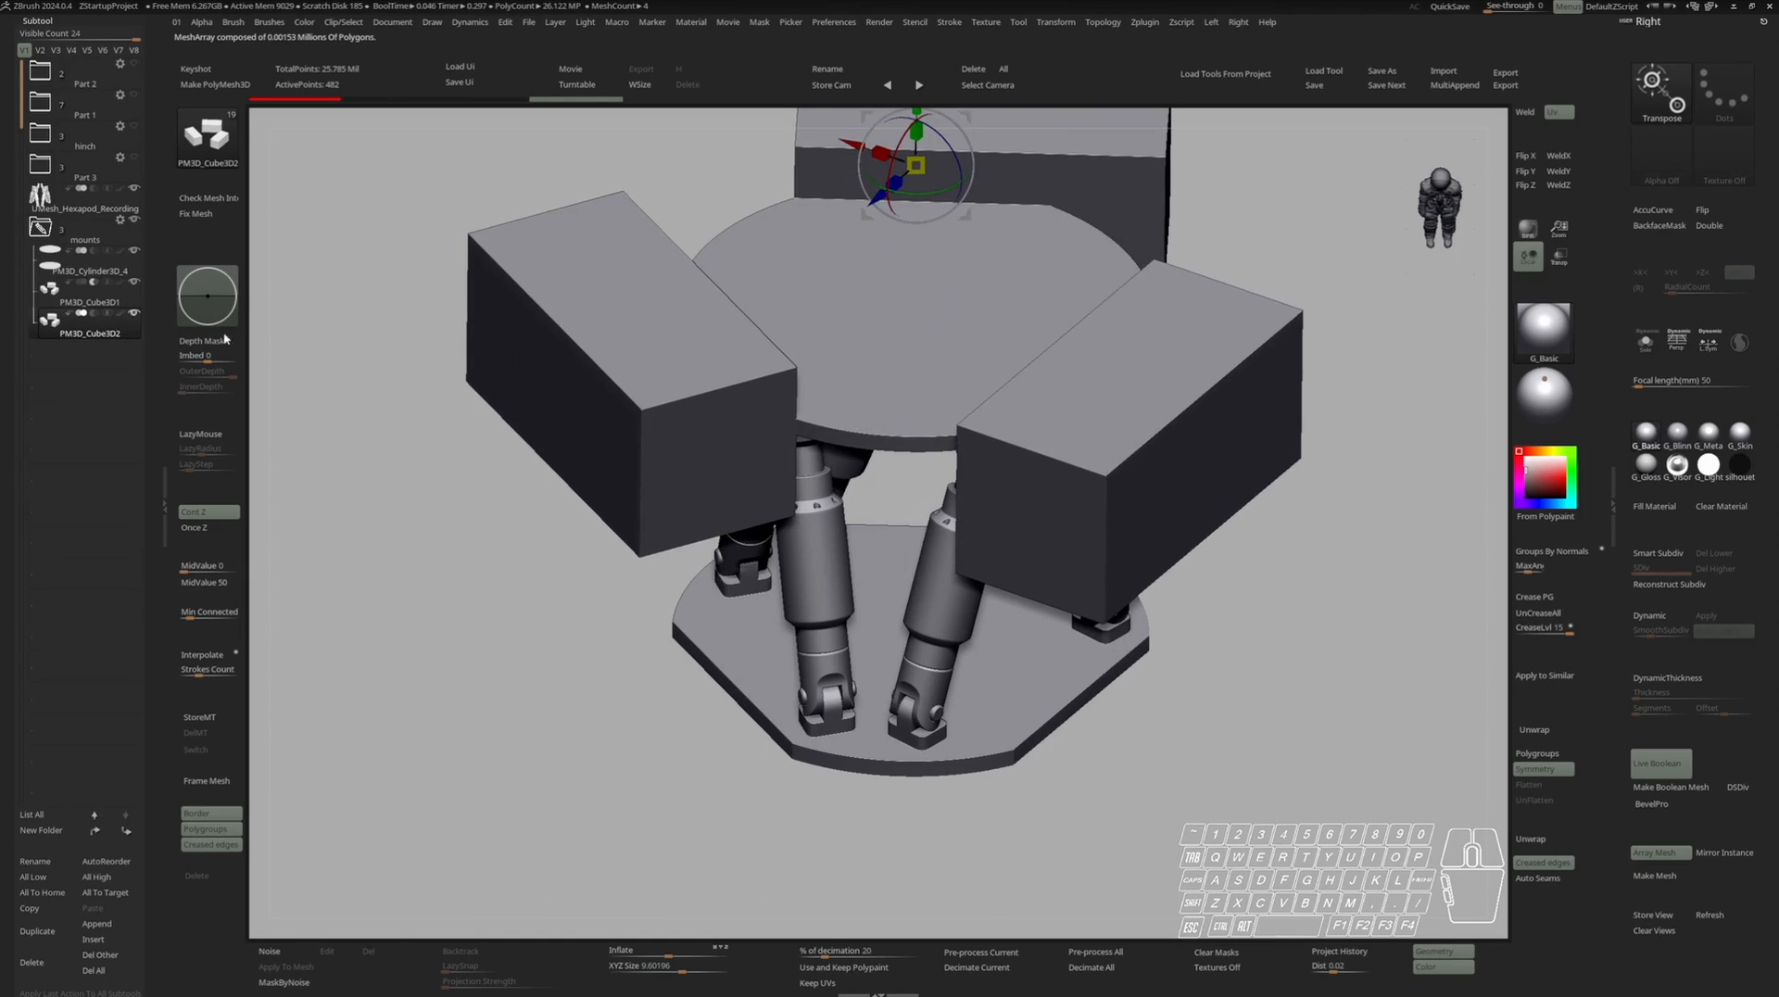
left_click(92, 313)
right_click_drag(1154, 314, 1066, 344)
left_click_drag(1065, 345, 1066, 361, "shift")
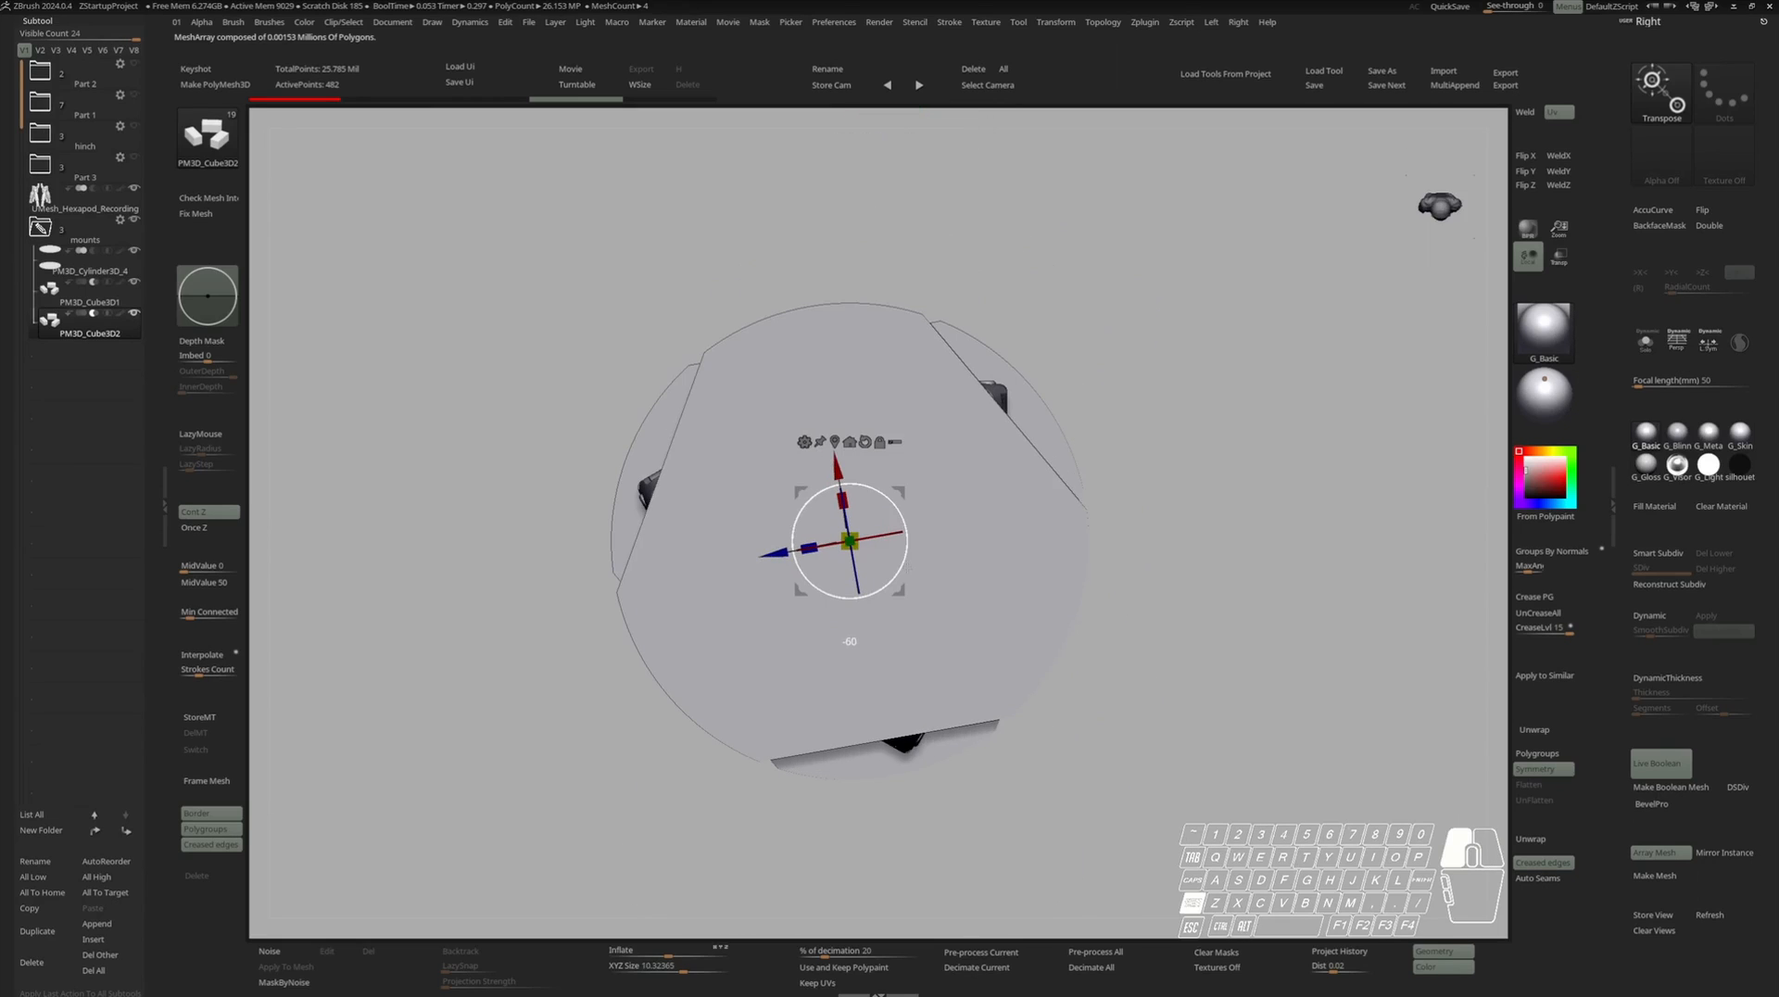
key("q")
mouse_move(1065, 639)
right_mouse_down()
mouse_move(1093, 477)
mouse_move(997, 491)
right_mouse_up()
Isolate the end brackets of all six legs and split them from the legs as a separate subtool.
left_click(996, 491, "alt")
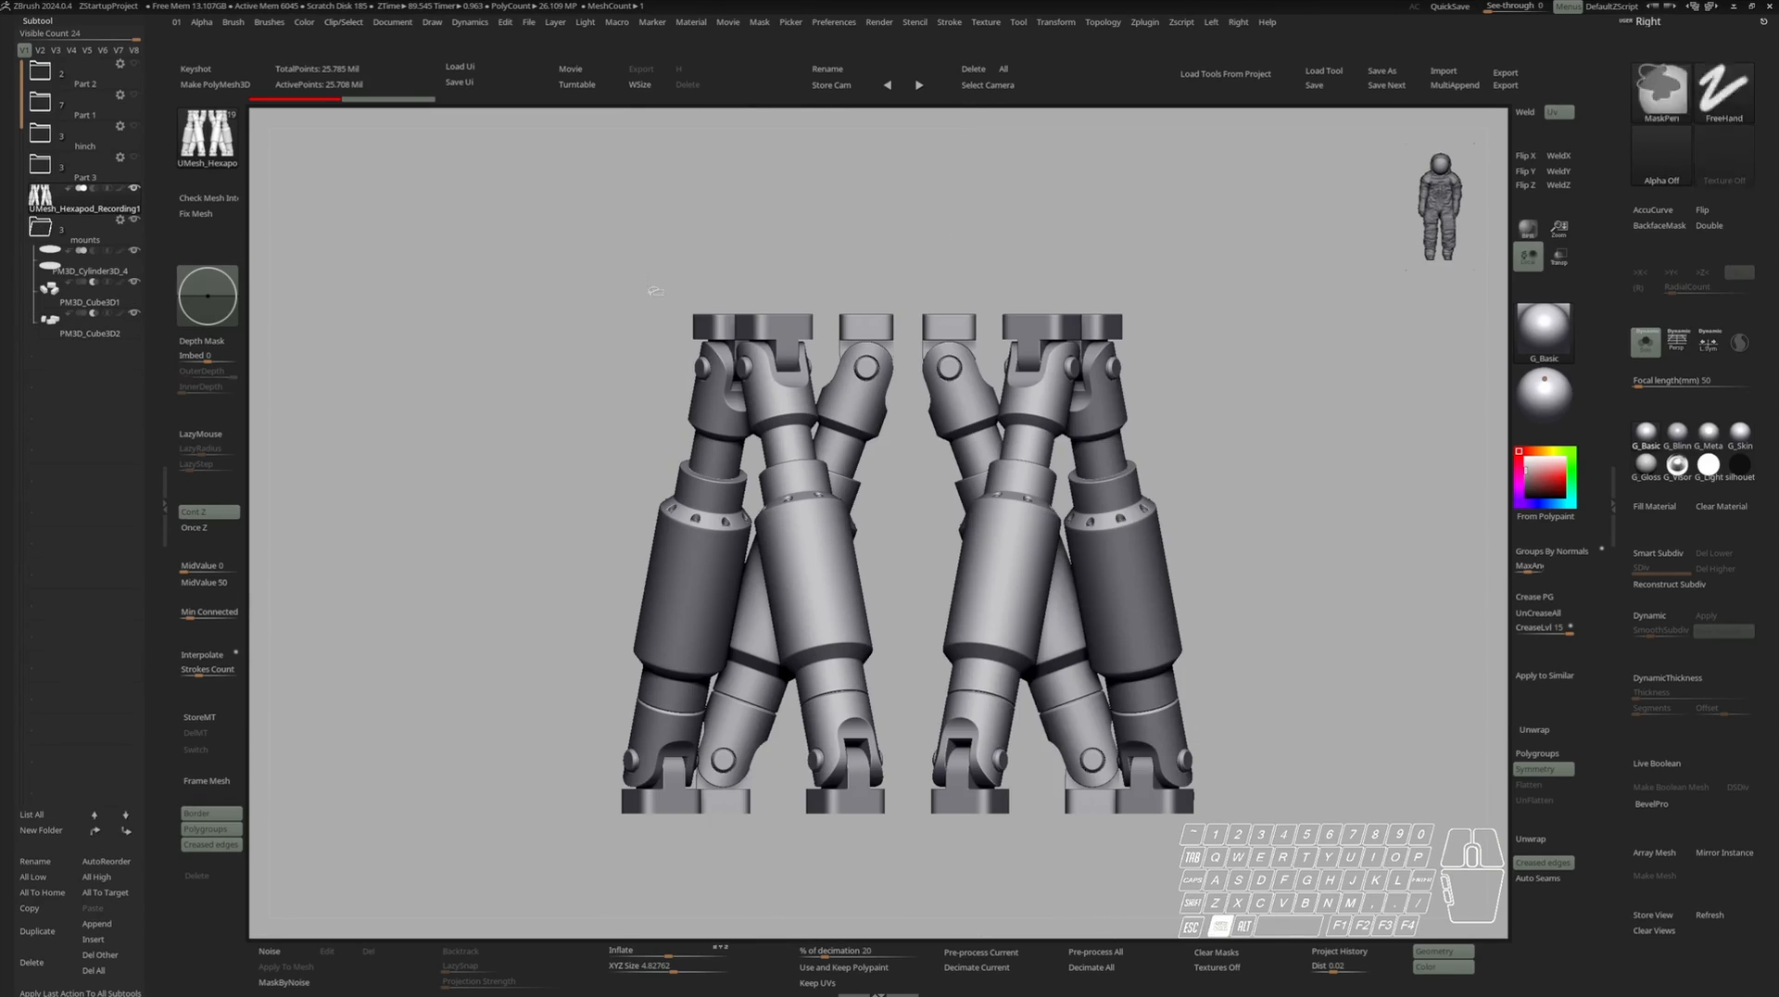
left_click_drag(1246, 271, 1255, 320, "ctrl+alt+shift")
left_click_drag(556, 883, 1254, 802, "ctrl+alt+shift")
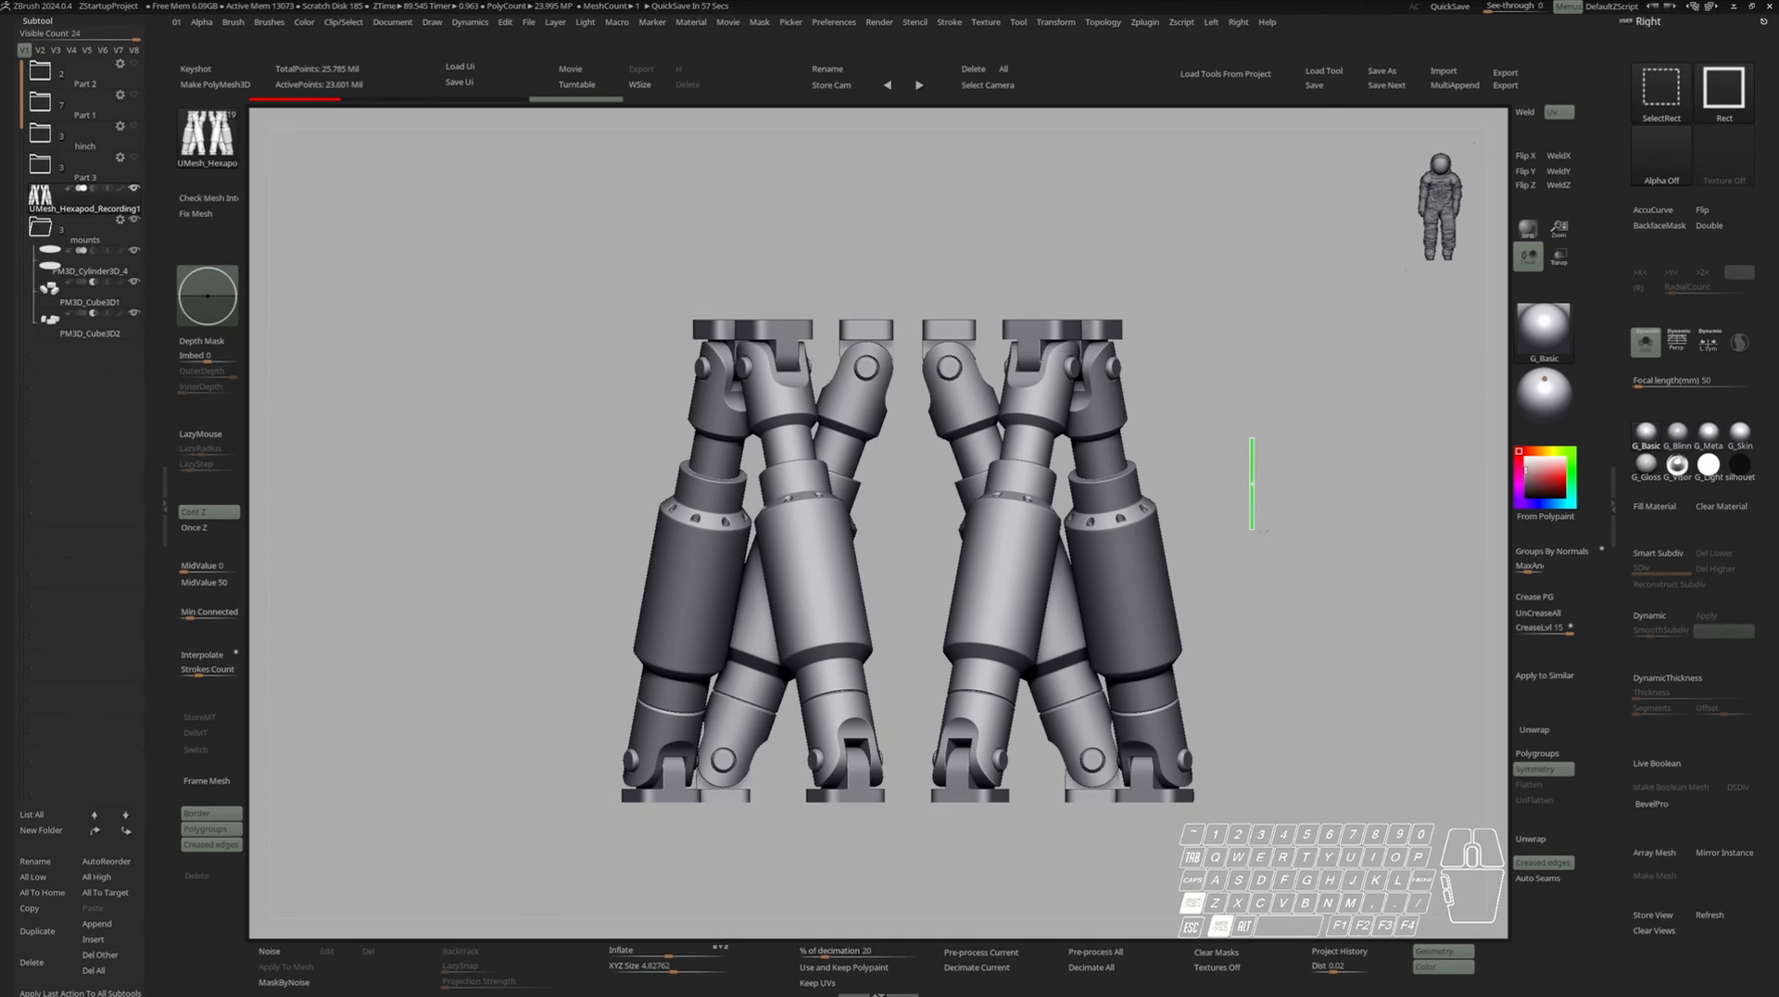
left_click_drag(1252, 530, 1253, 530, "ctrl+shift")
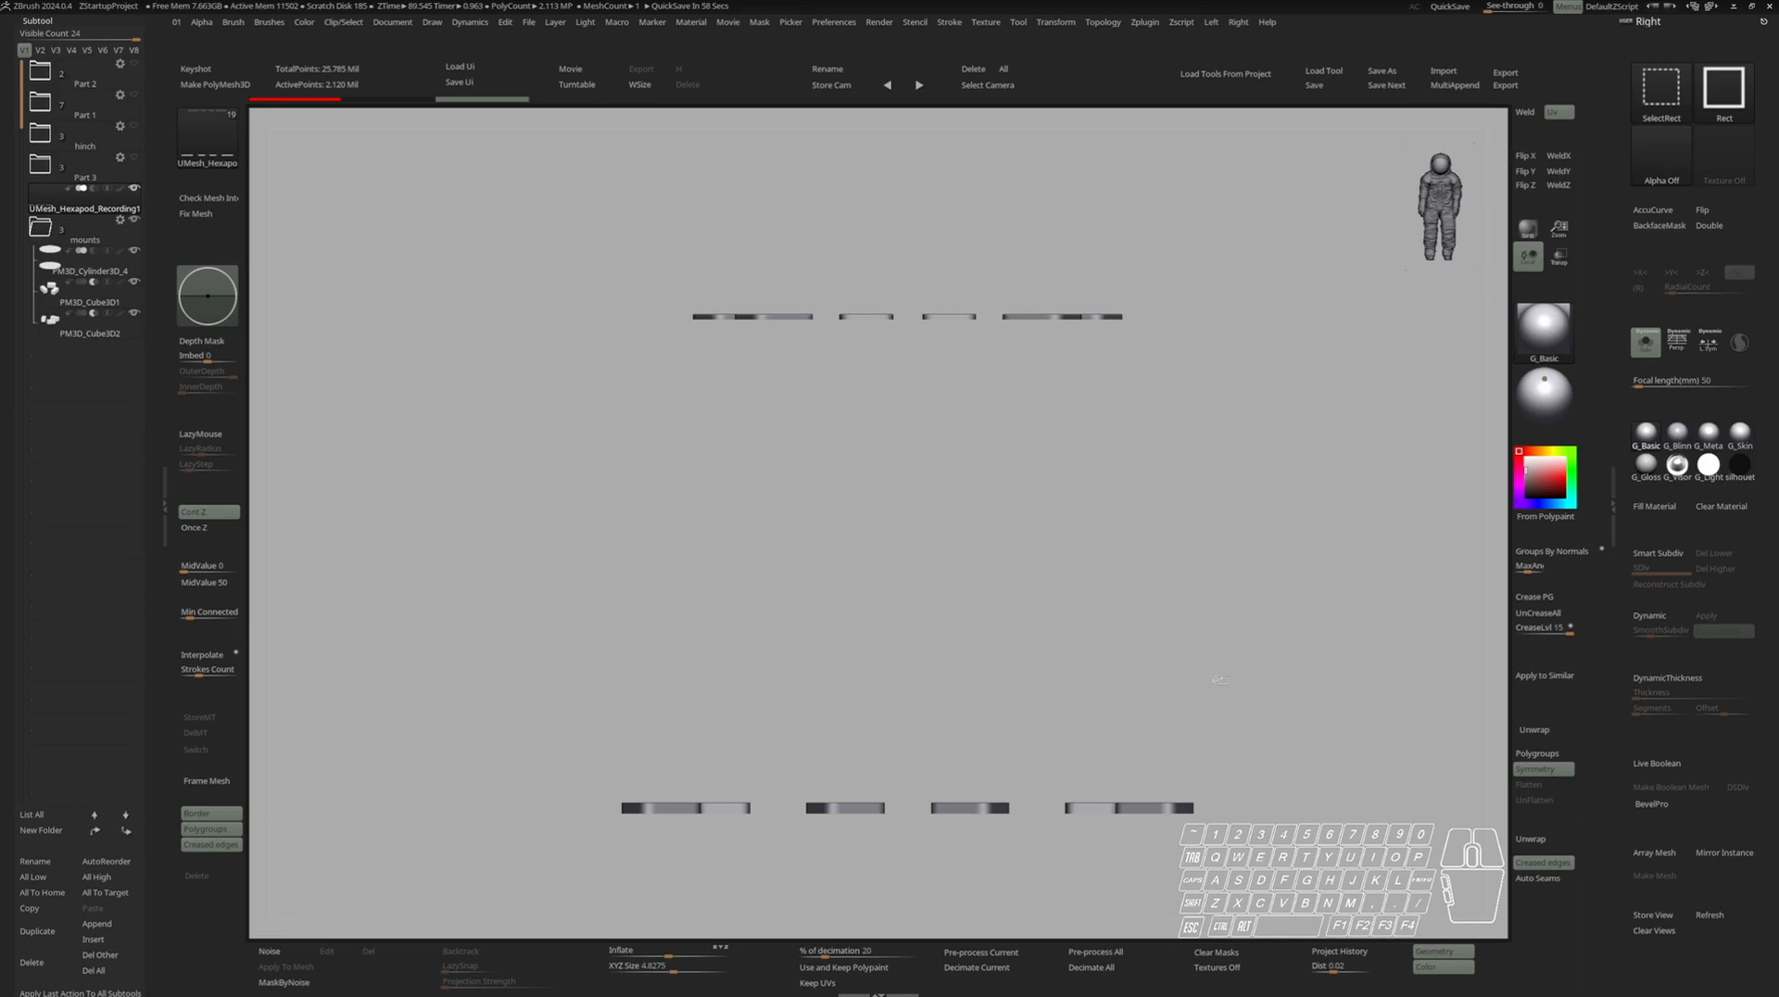
key("ctrl+shift+a")
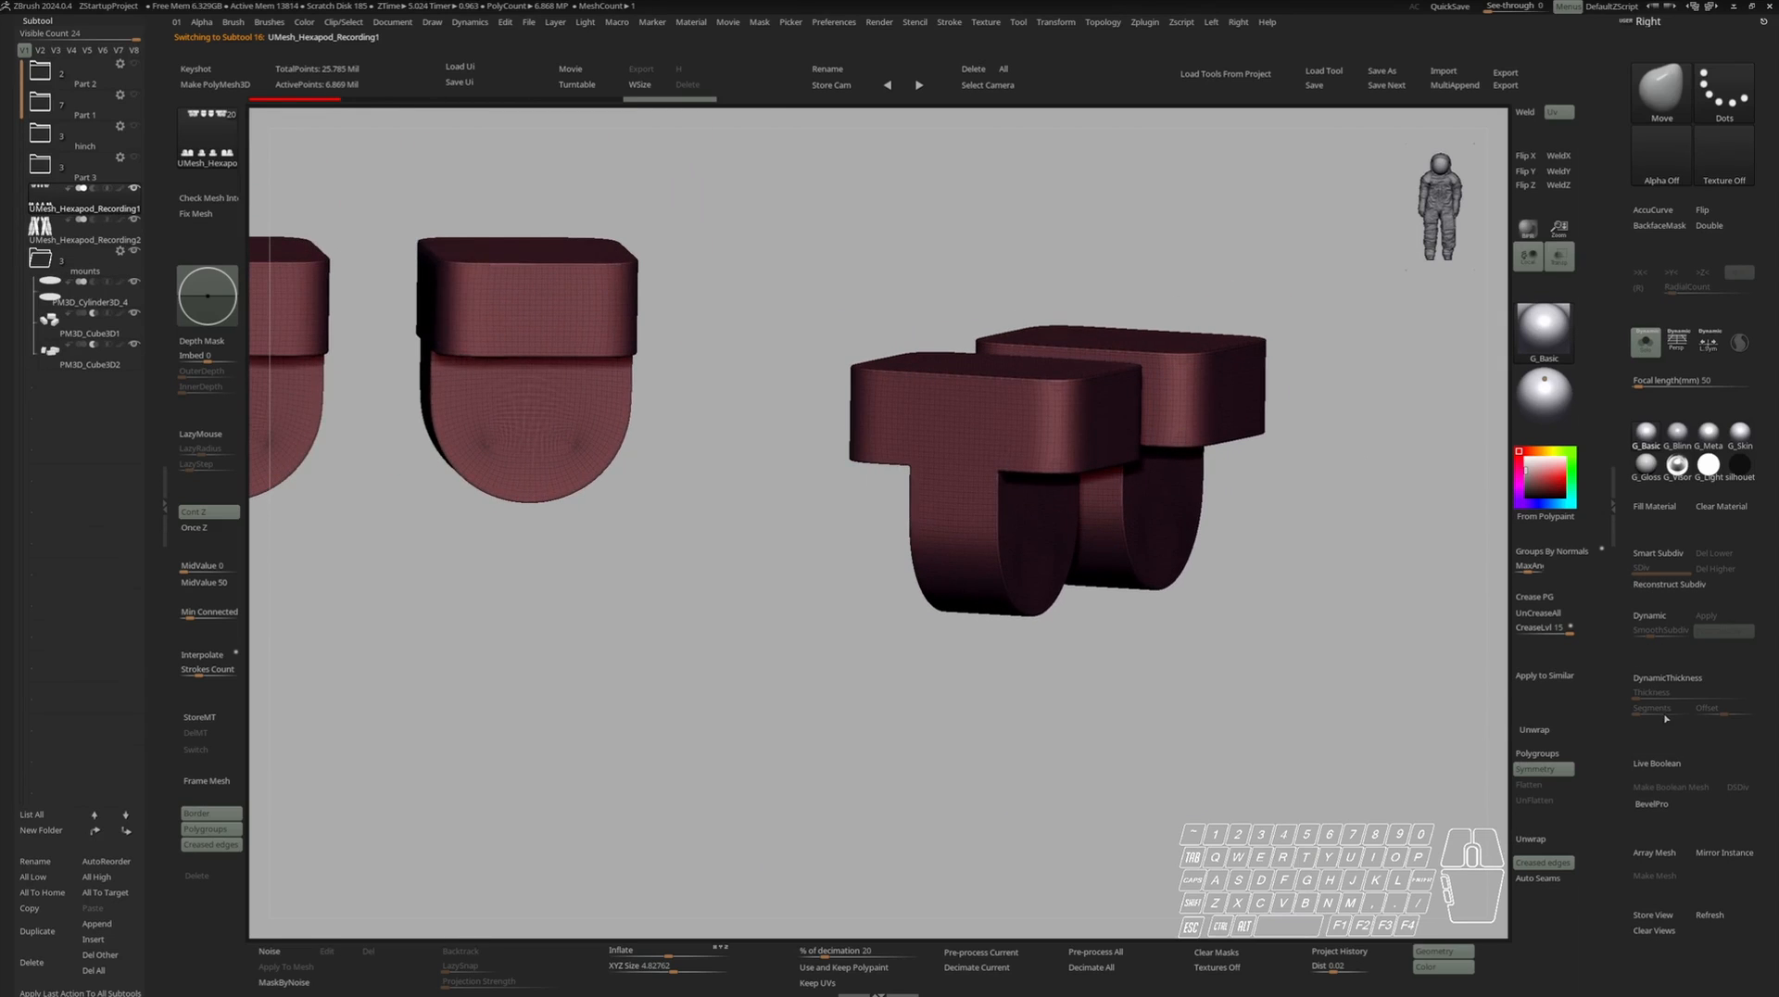
Reconstruct the end brackets' lower subdivision levels down to the lowest possible and turn off the polyframe display.
left_click(1682, 586)
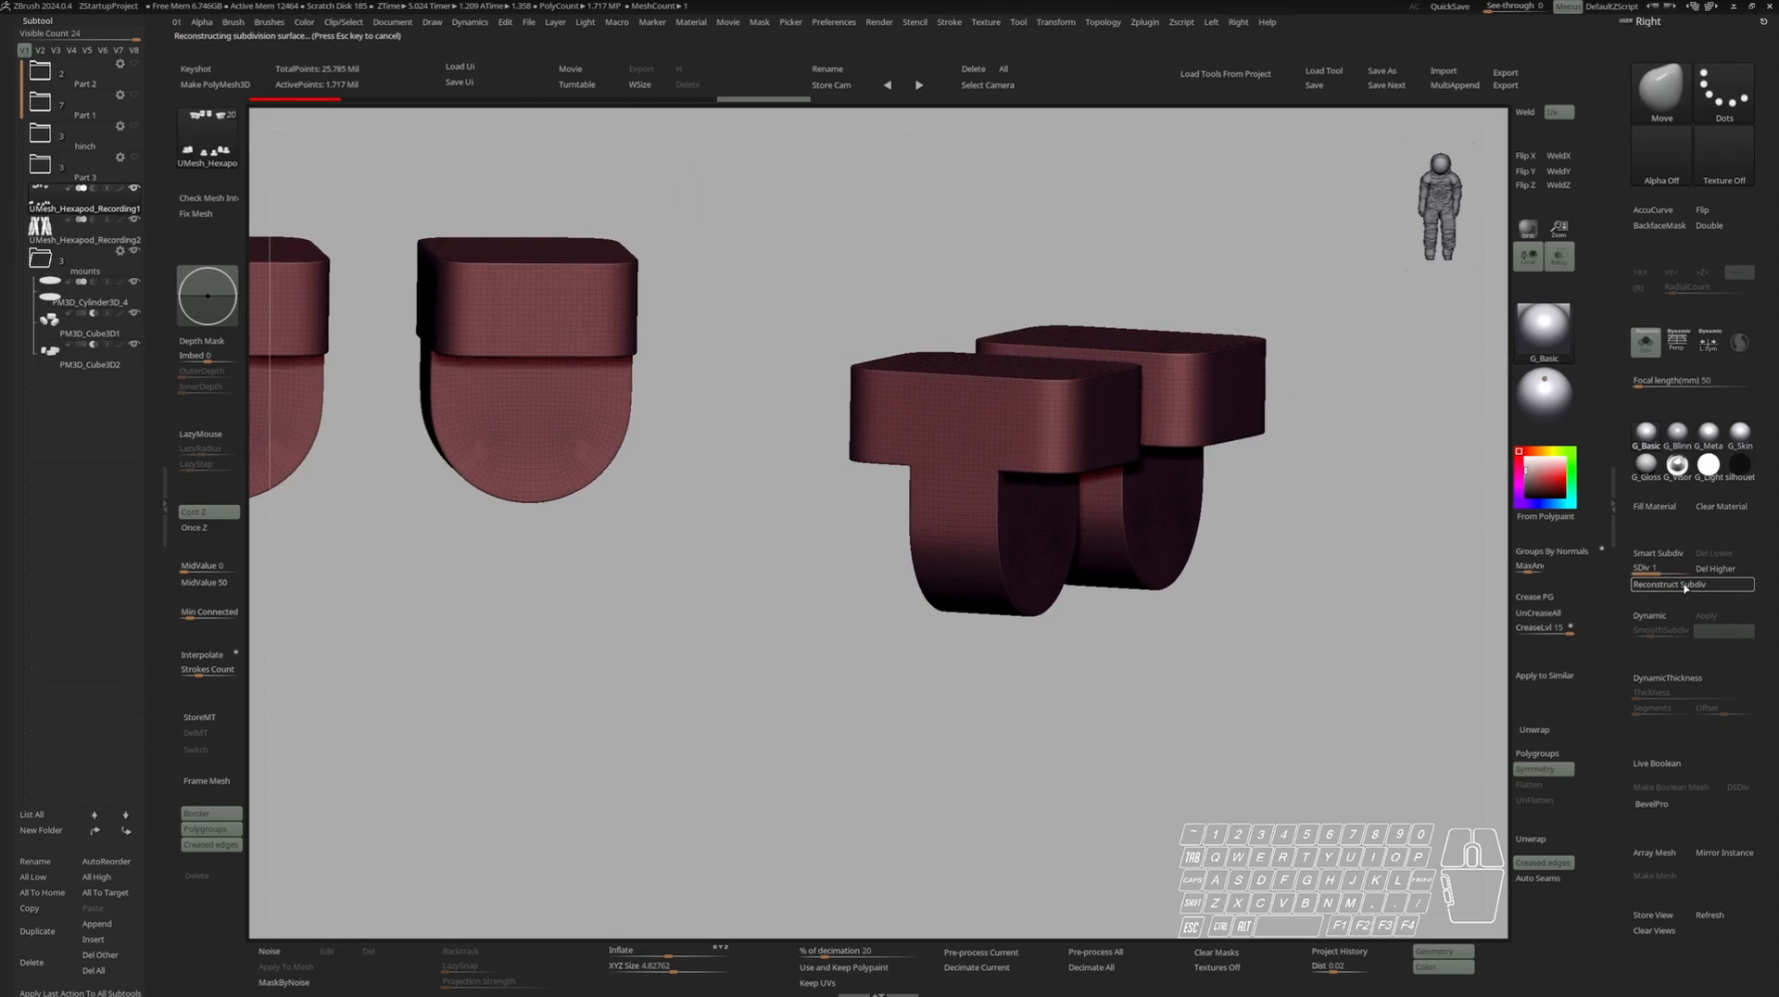
left_click(1686, 586)
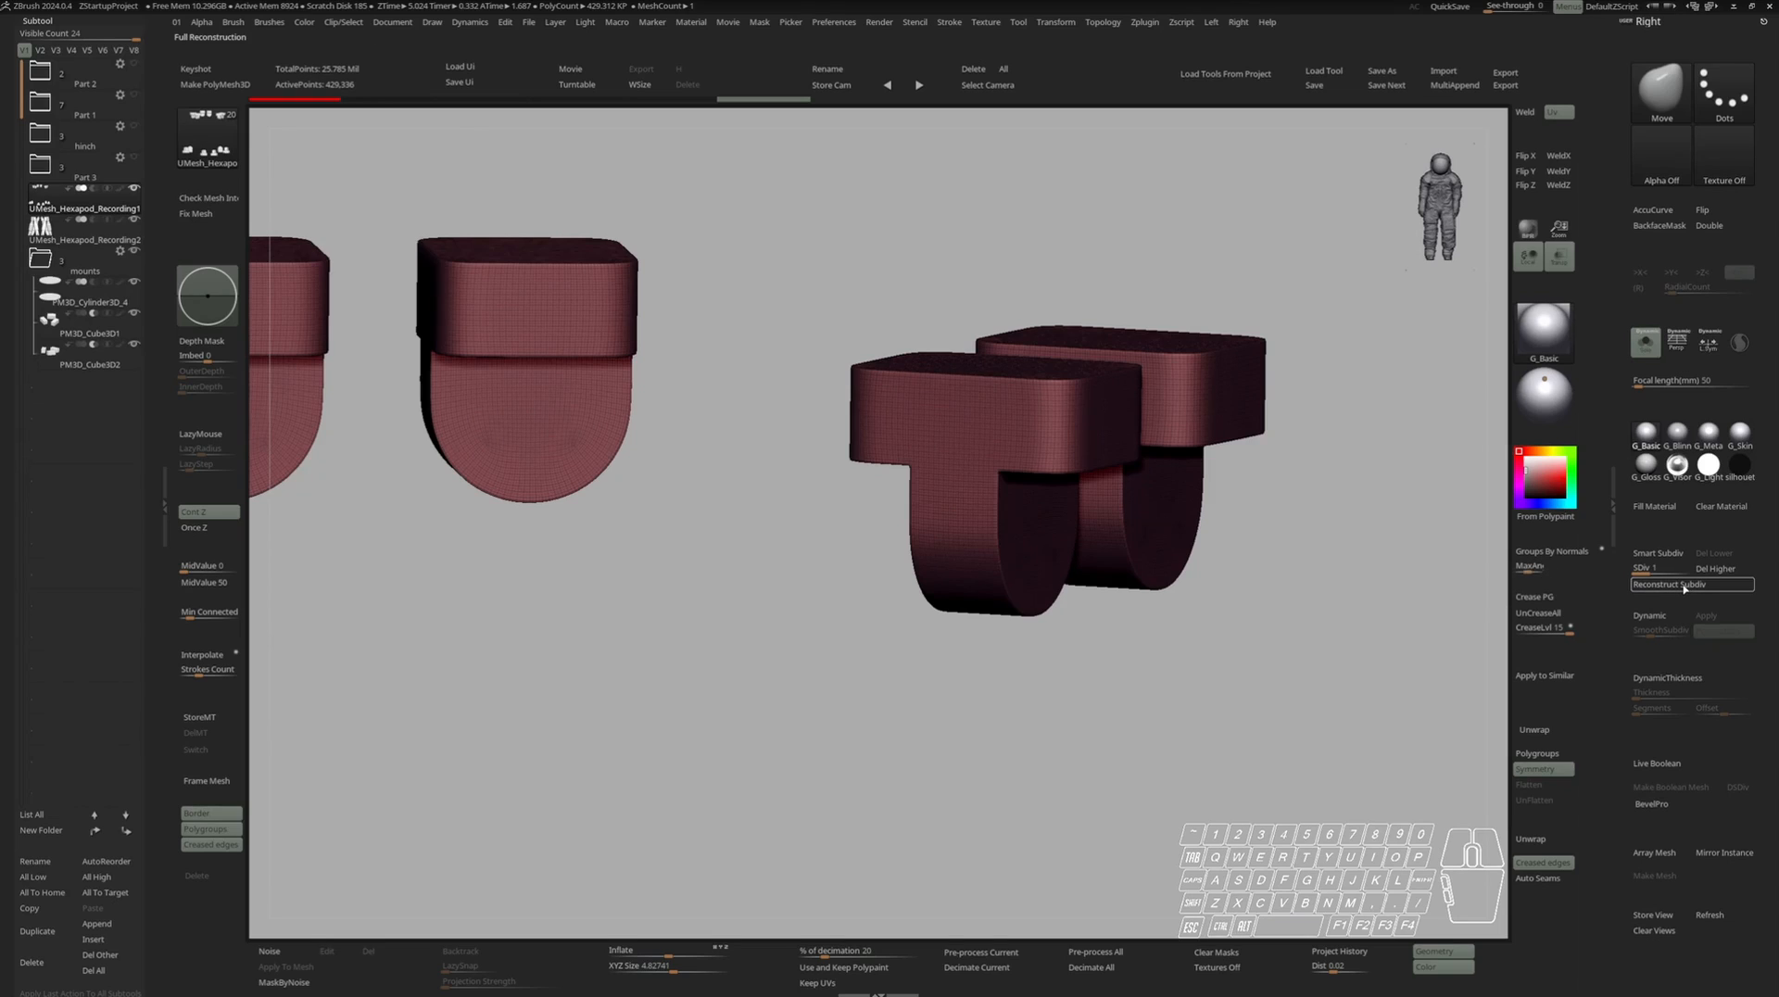
left_click(1687, 588)
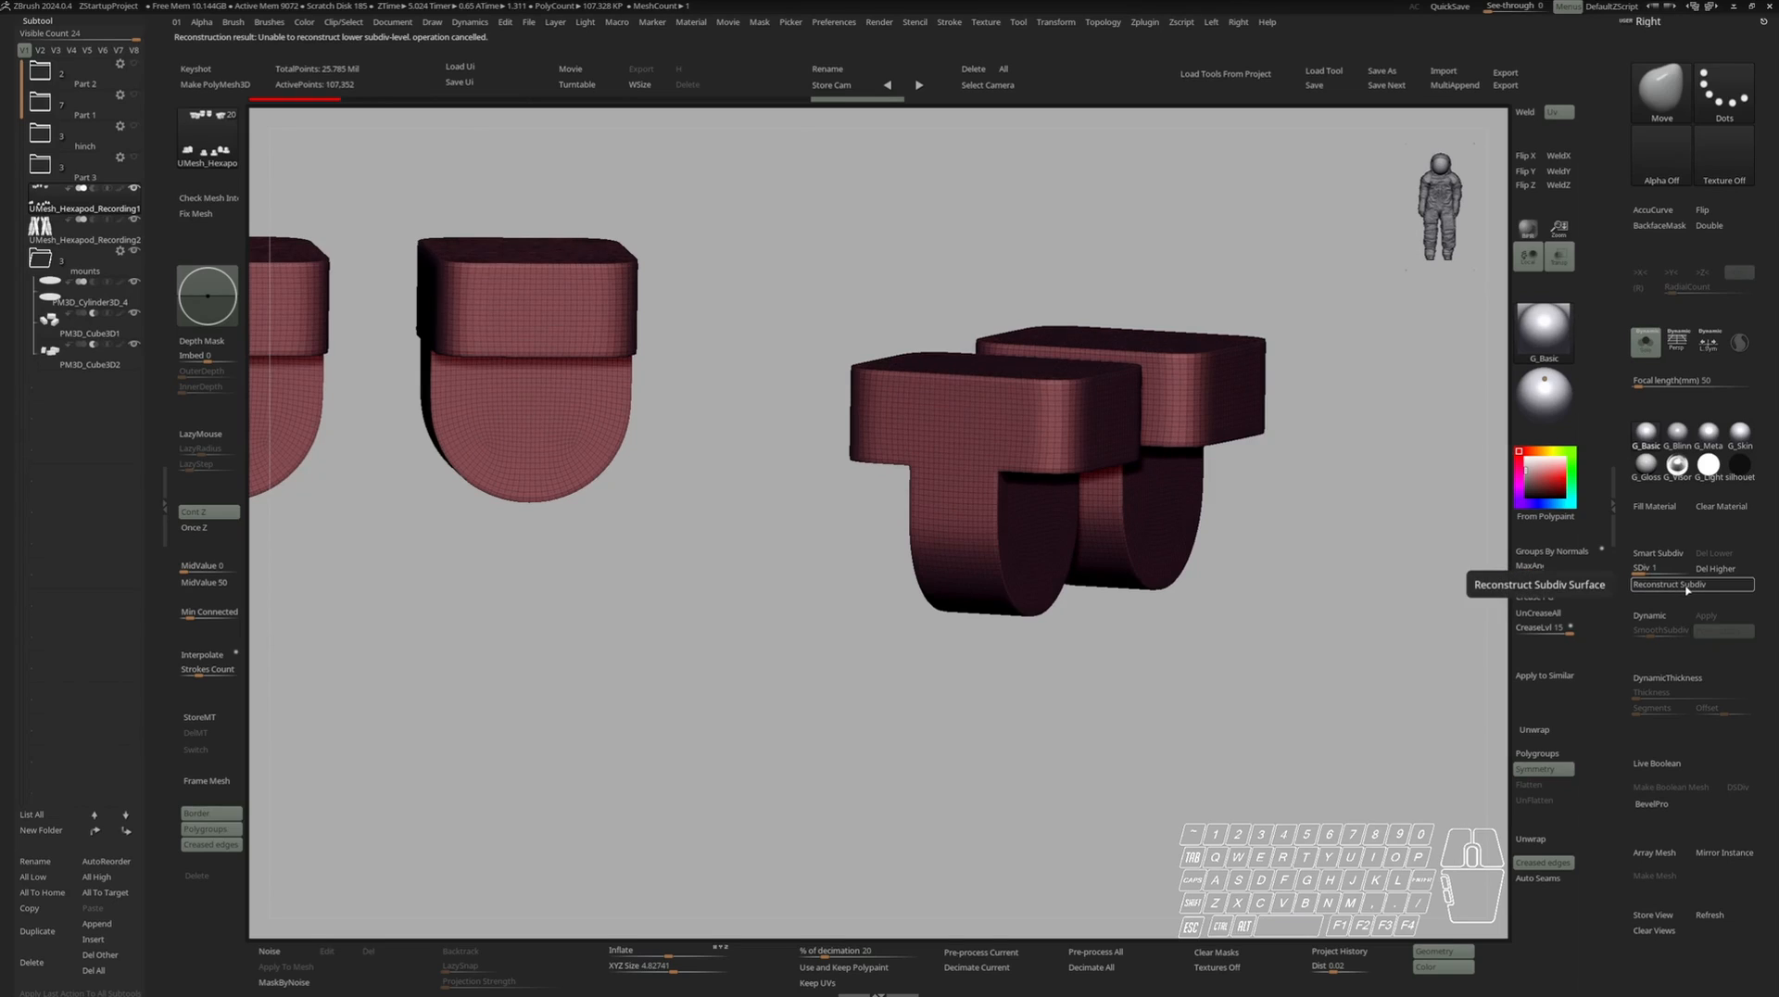
key("shift+f")
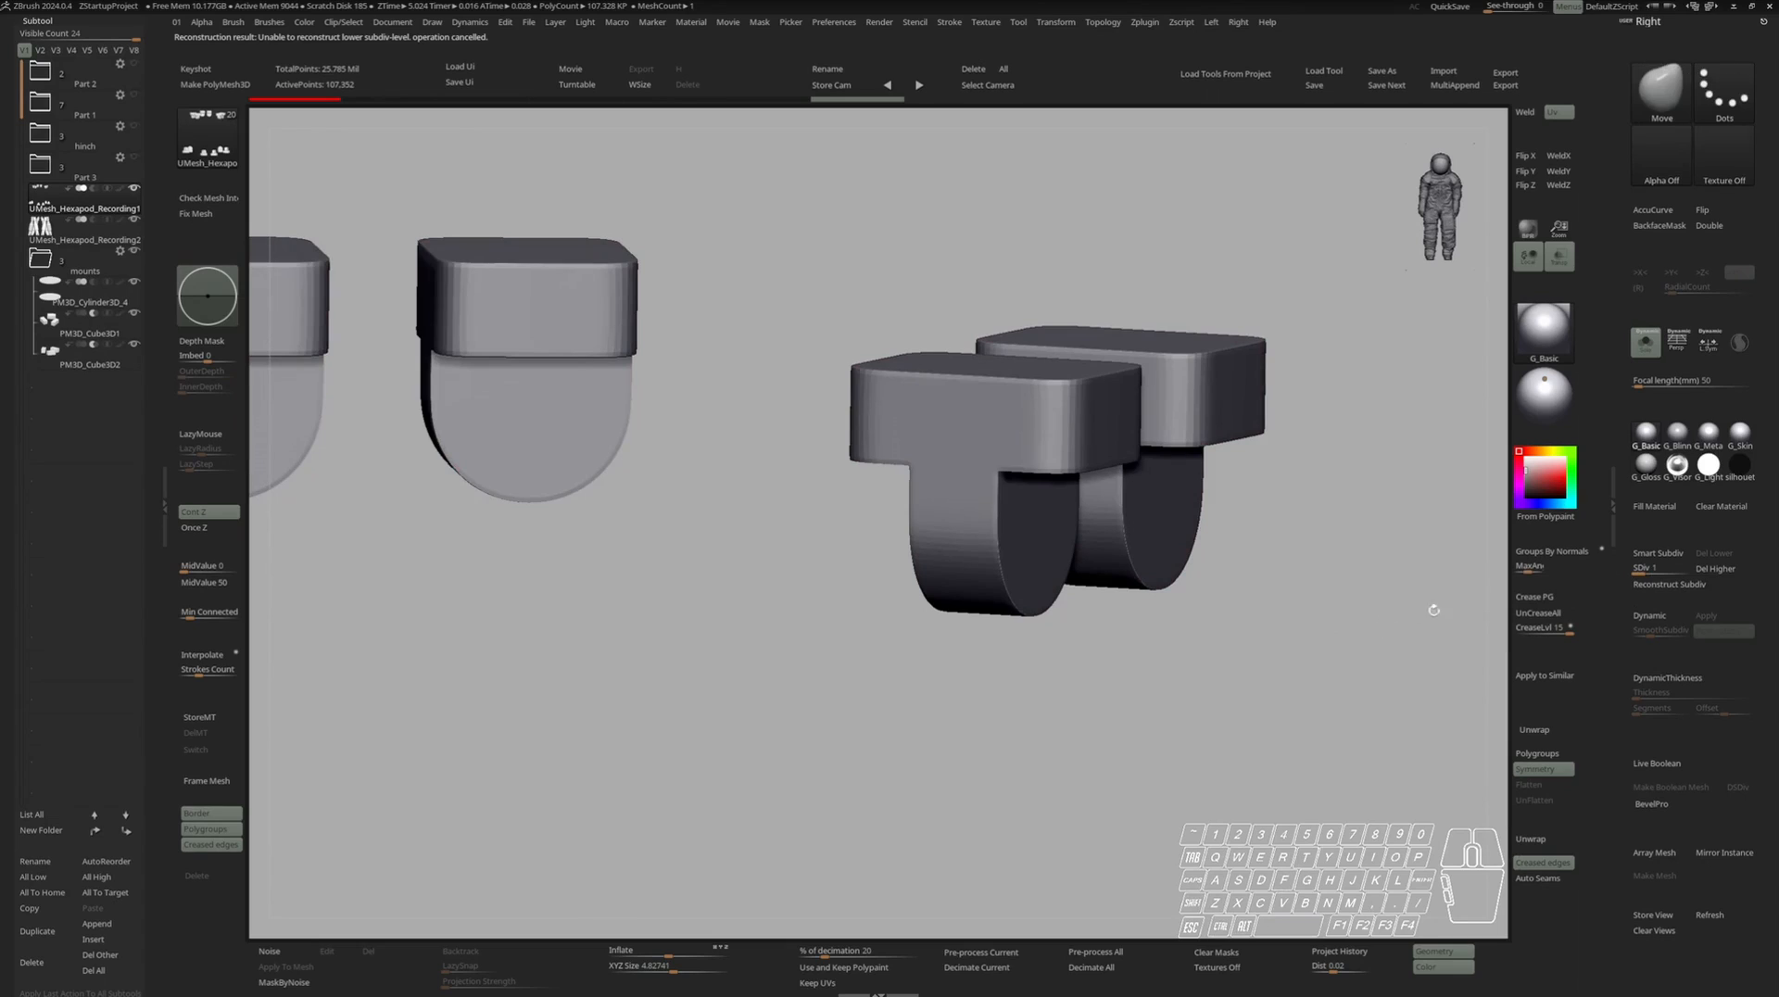
Delete the end brackets' higher subdivision levels and turn on dynamic subdivision for them.
left_click(1716, 568)
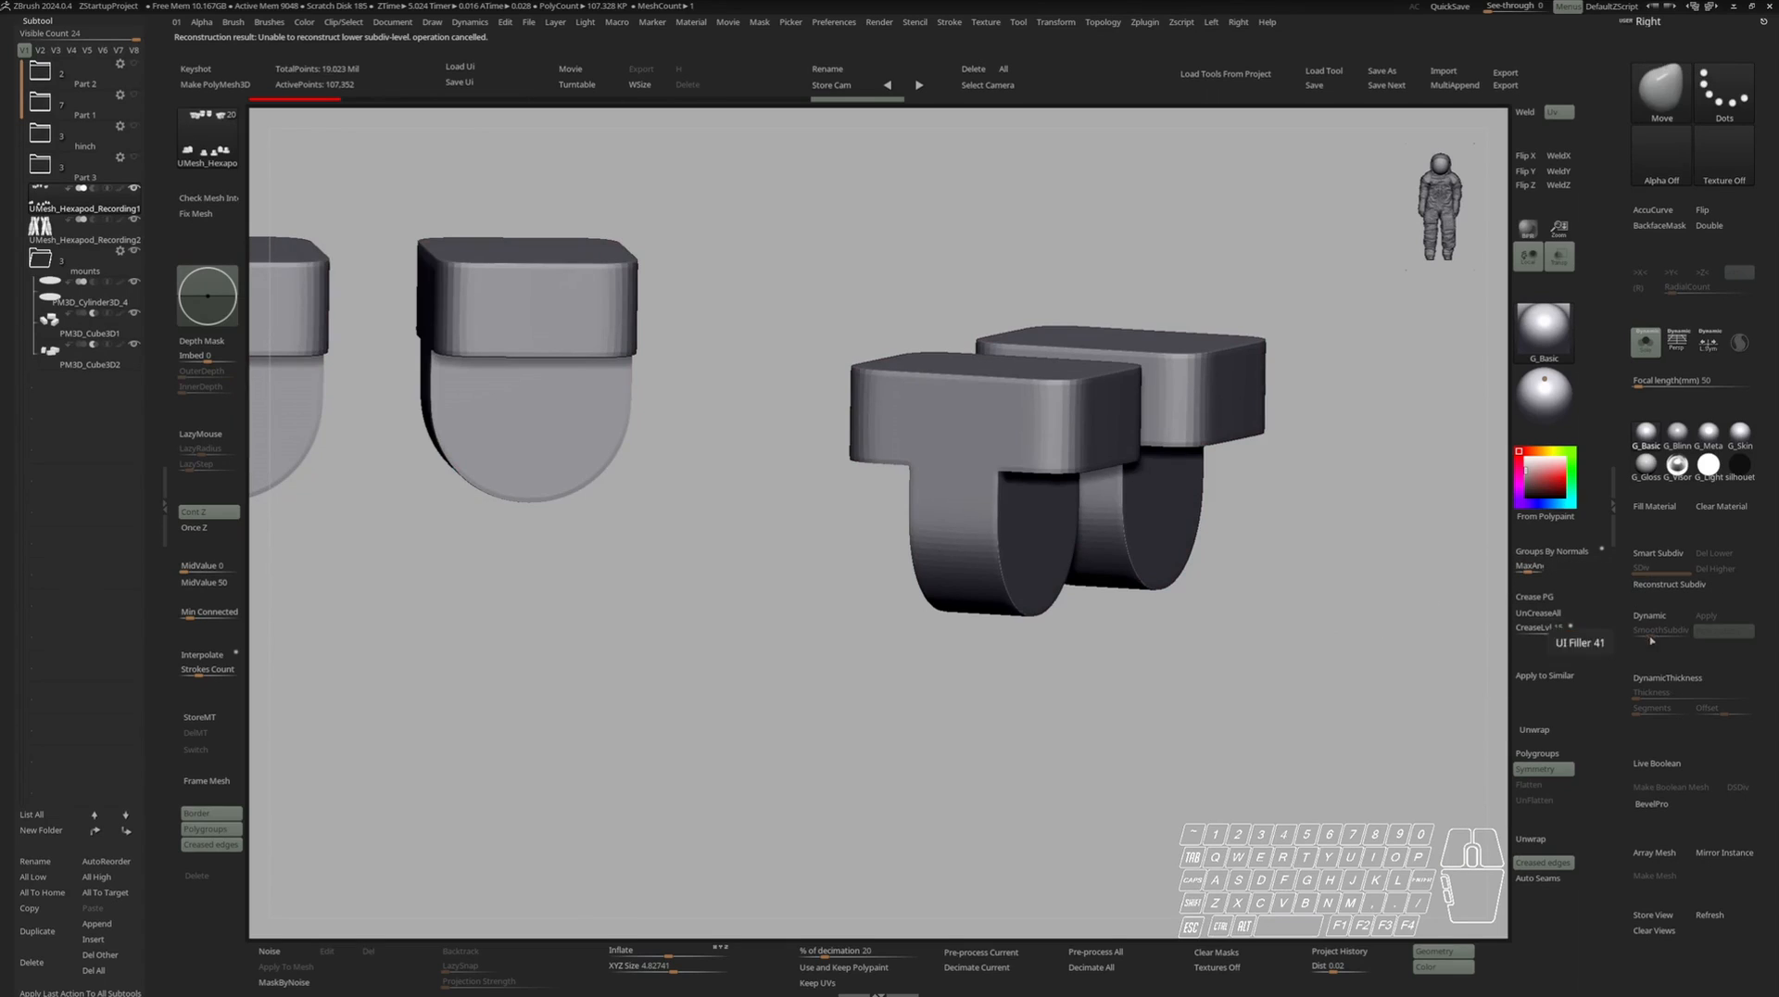
left_click(1659, 617)
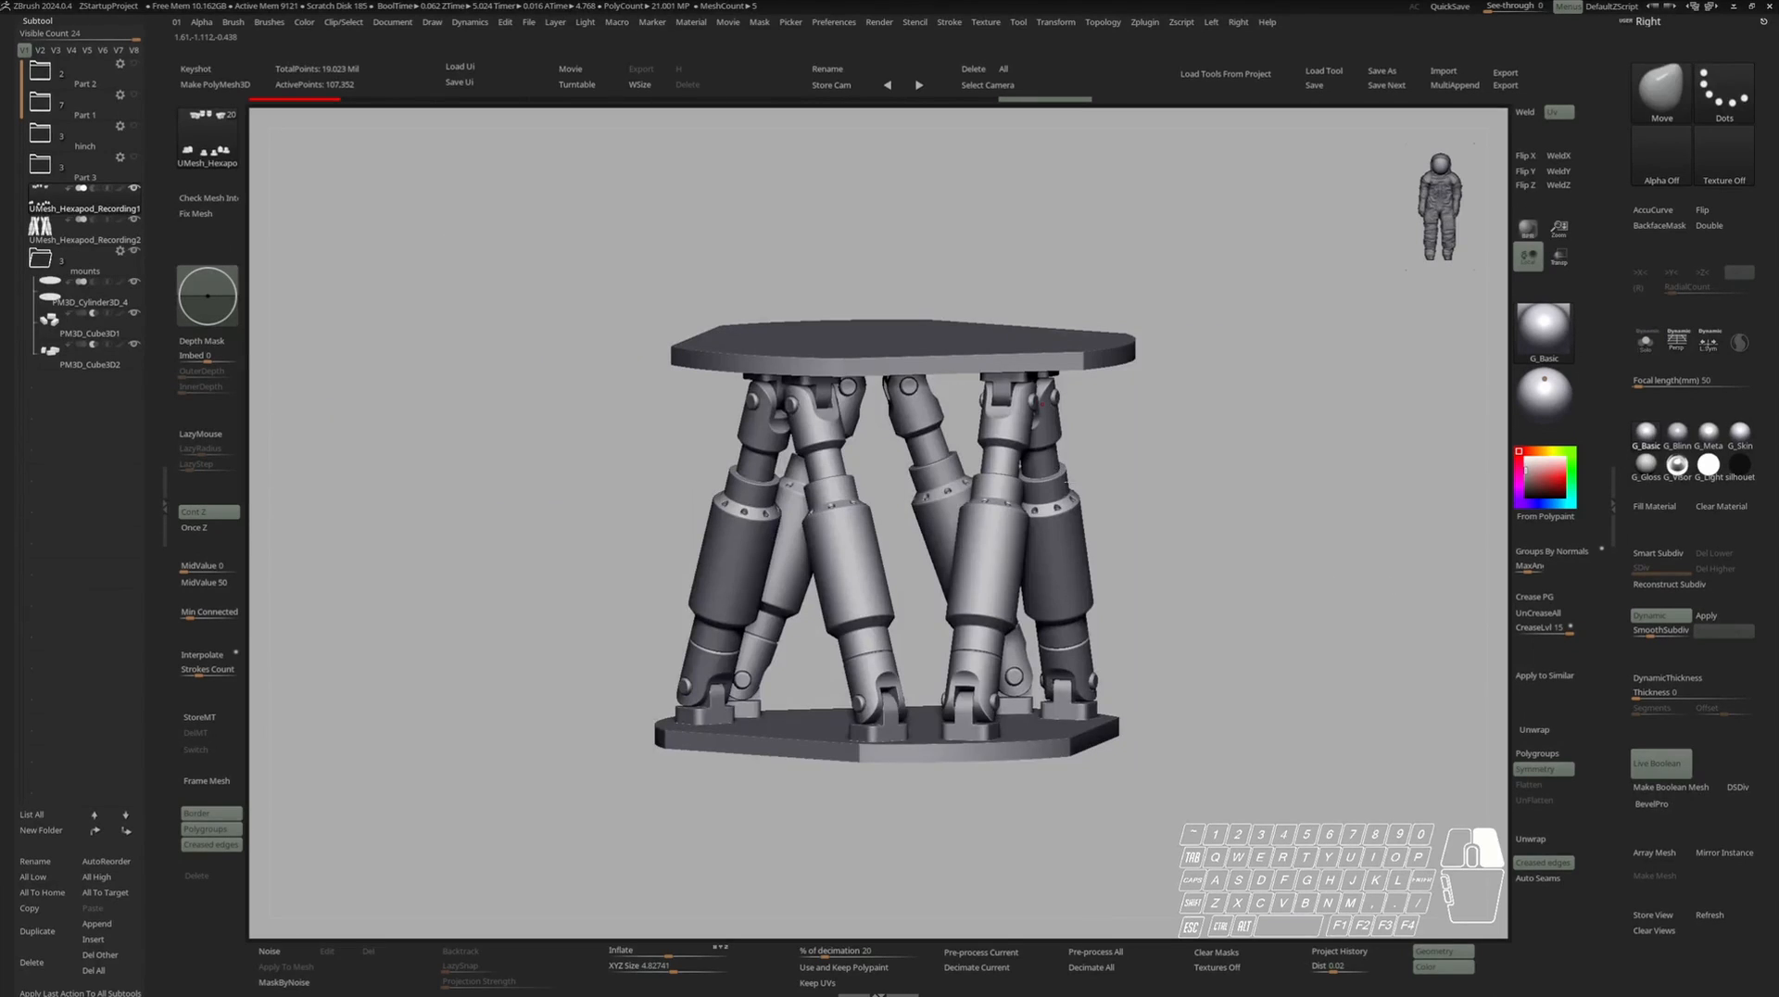
right_click_drag(1047, 436, 1059, 518)
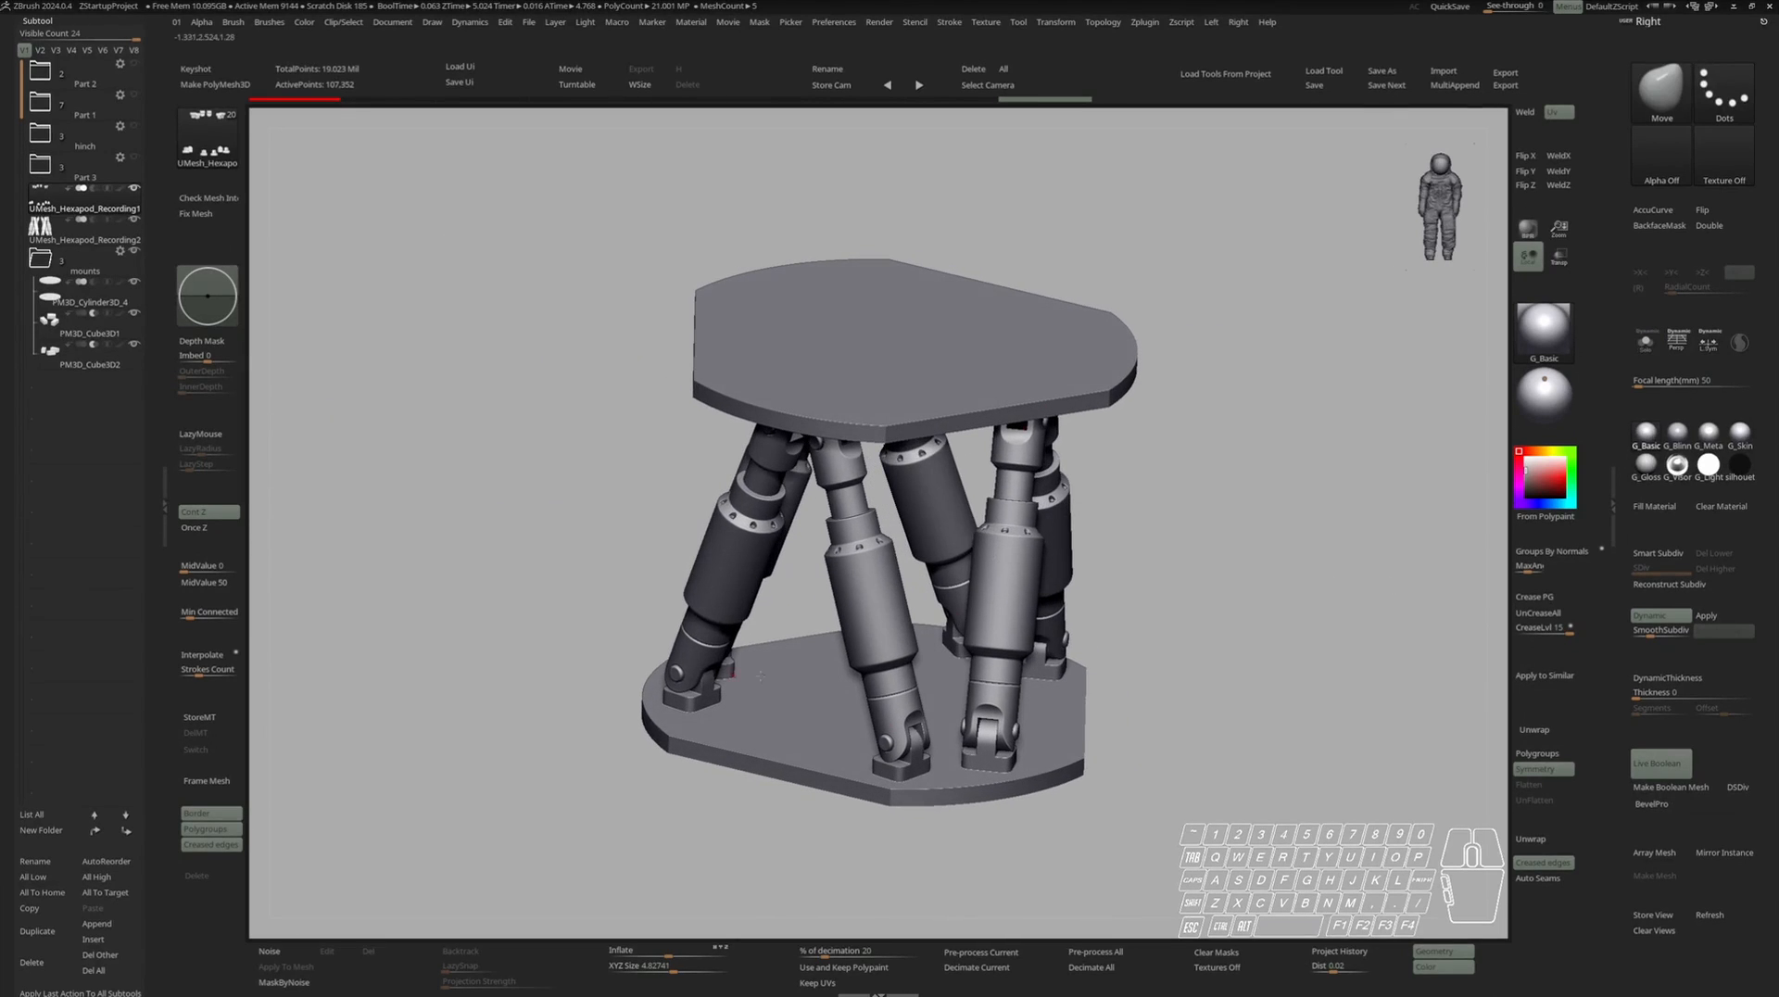
Convert the mounts folder's plates and cutting cubes into a single boolean mesh.
left_click(55, 270)
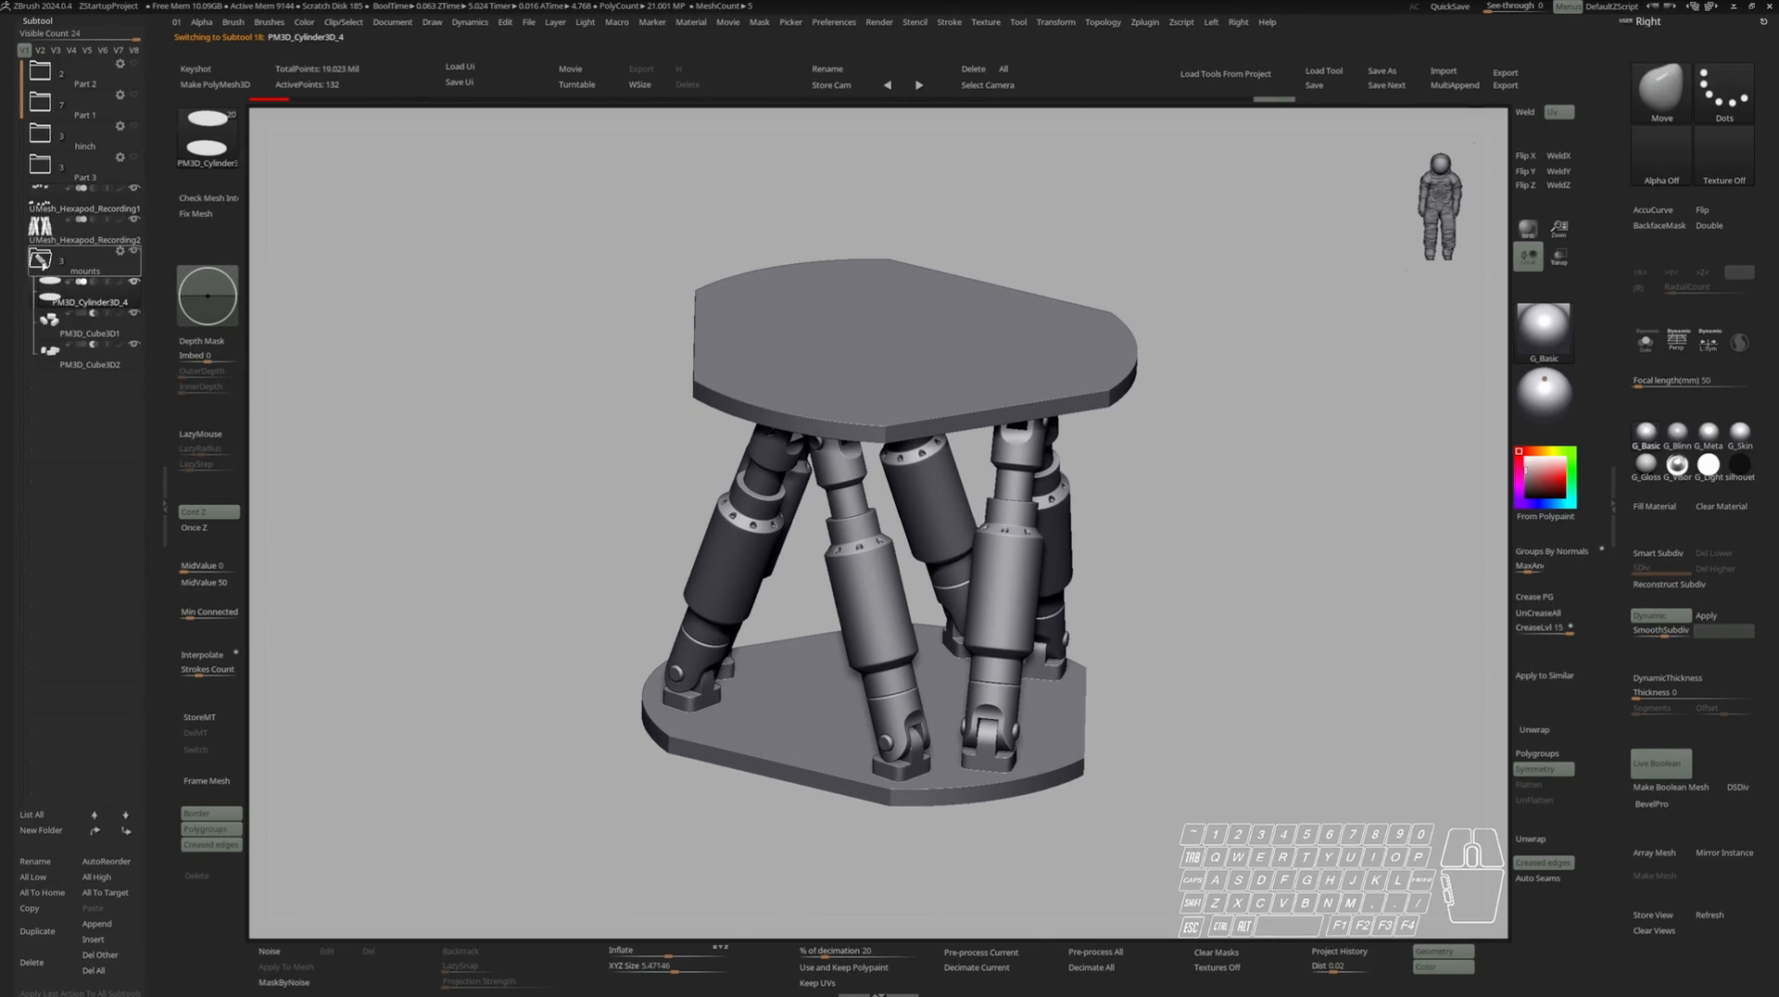
right_click_drag(899, 704, 883, 605, "alt")
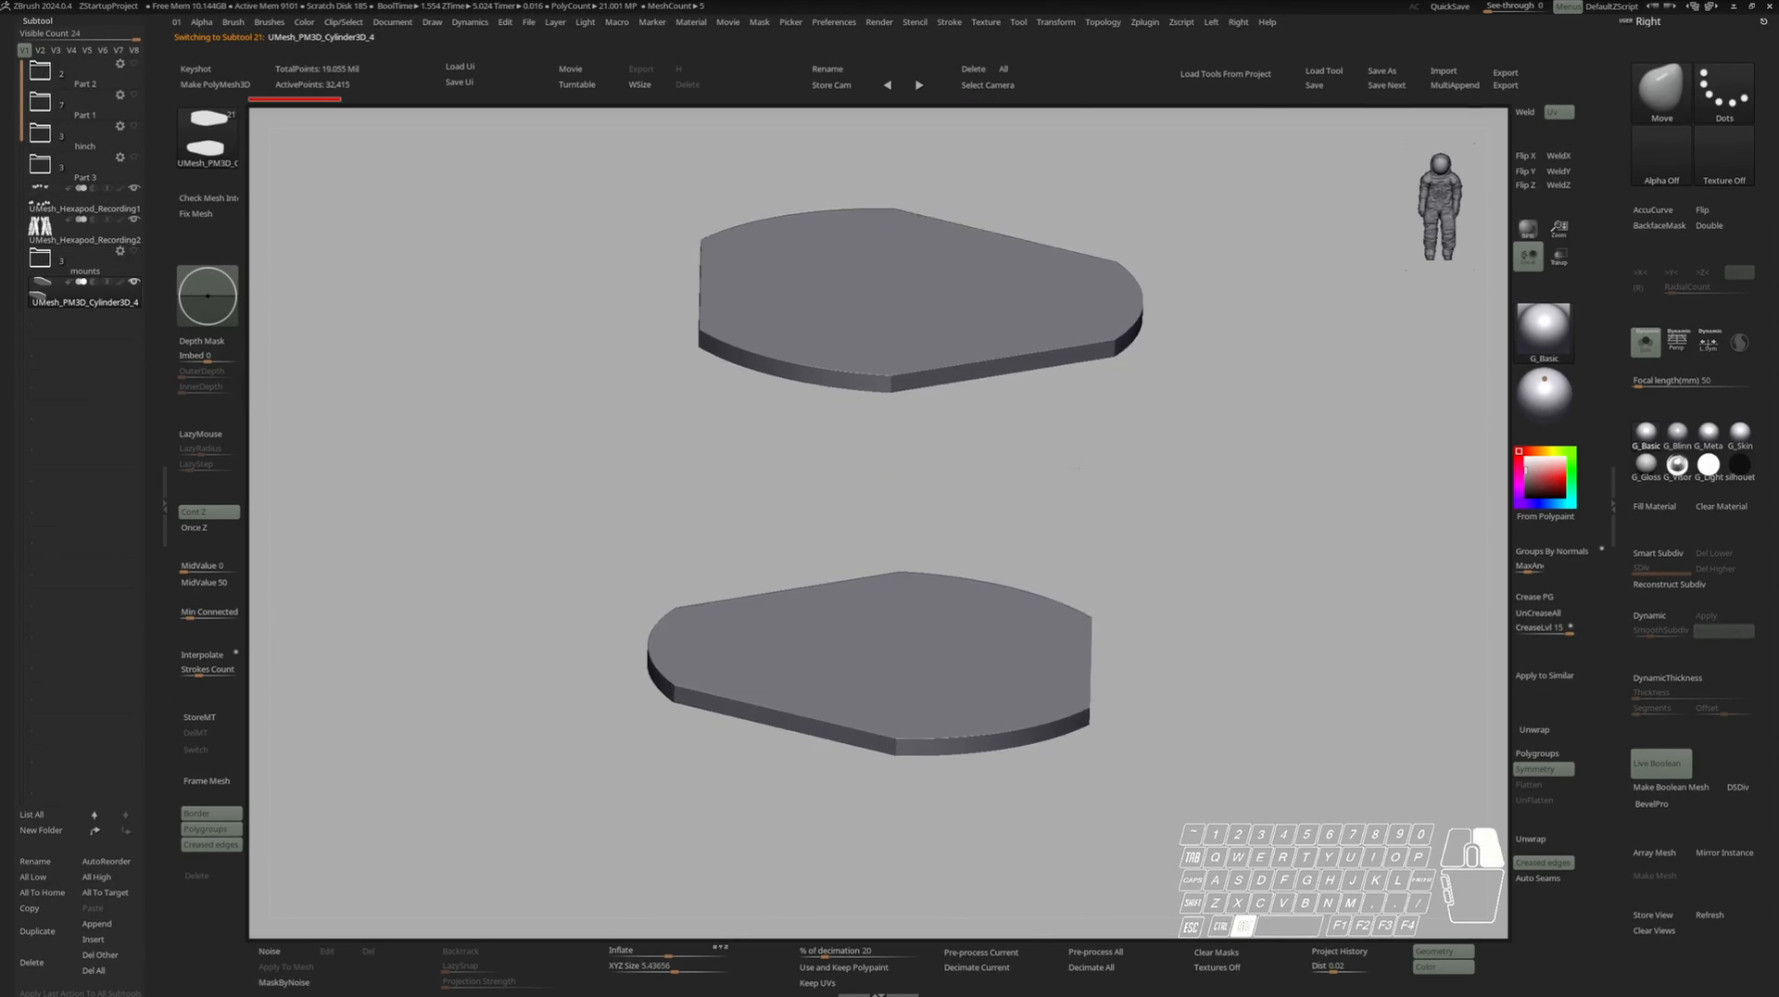
right_click_drag(883, 606, 1016, 648)
ZRemesh the cut plates with KeepGroups on and SmoothGroups at 0.
key("shift+f")
right_click_drag(1017, 649, 1000, 622, "alt")
key("y")
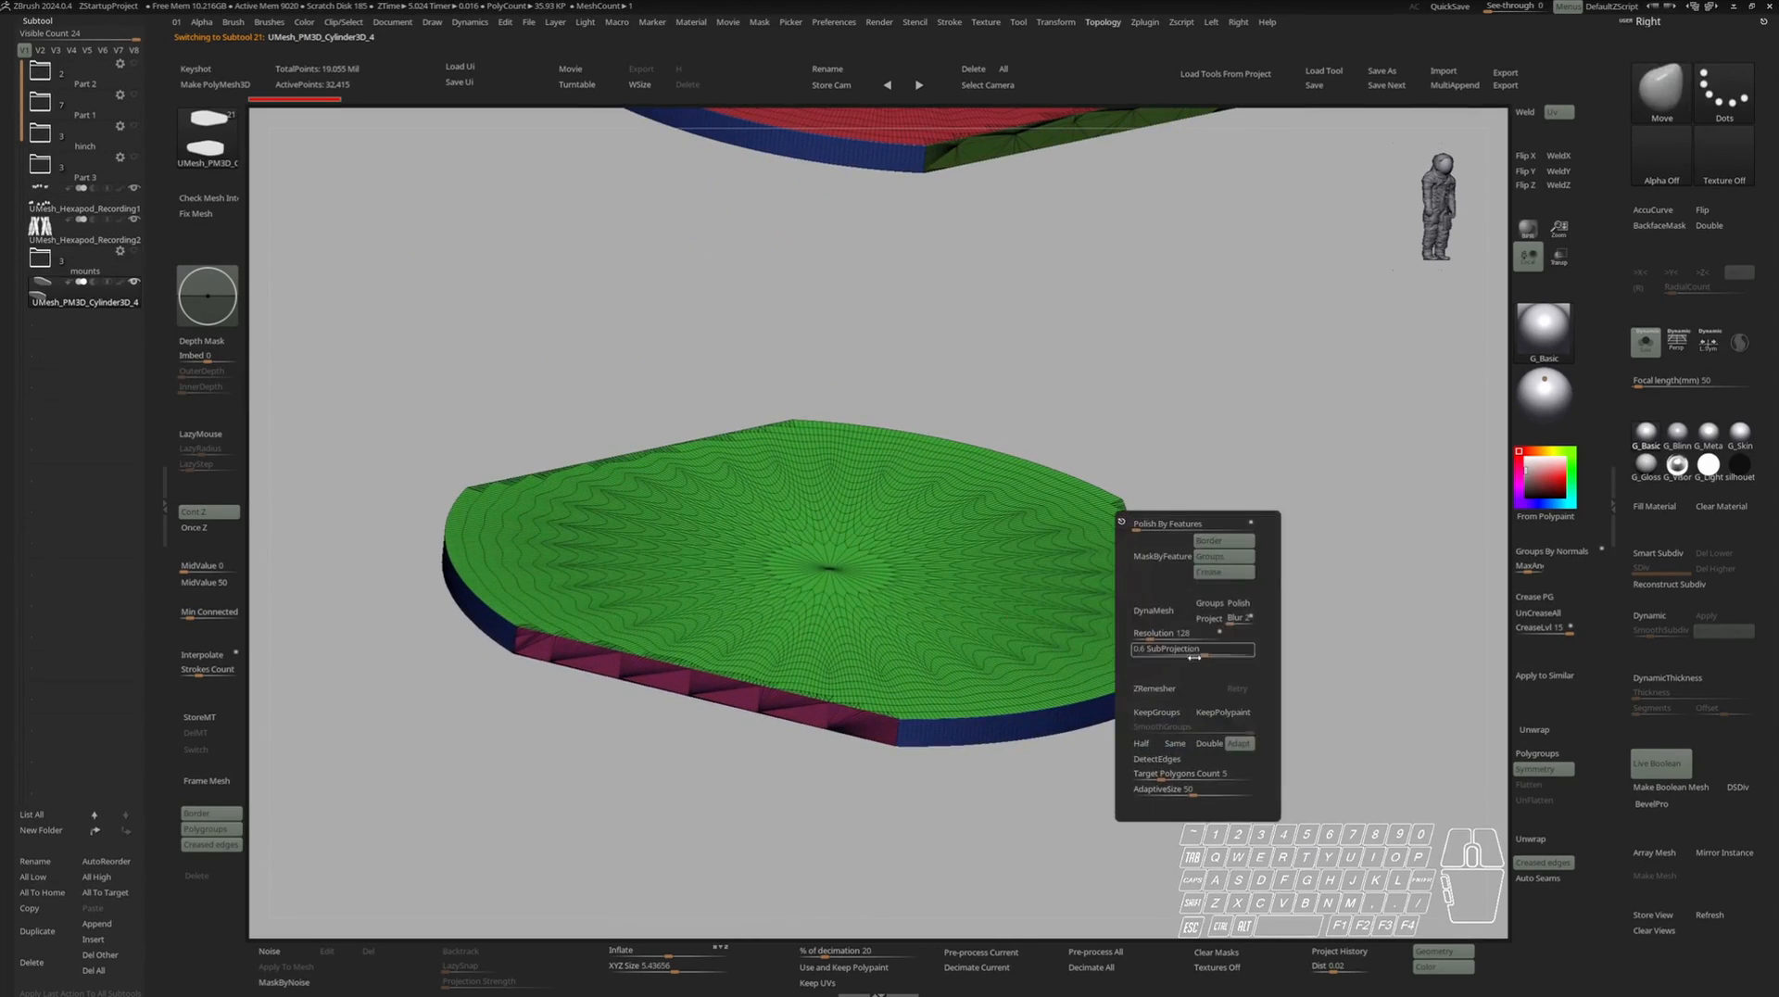
left_click(1156, 710)
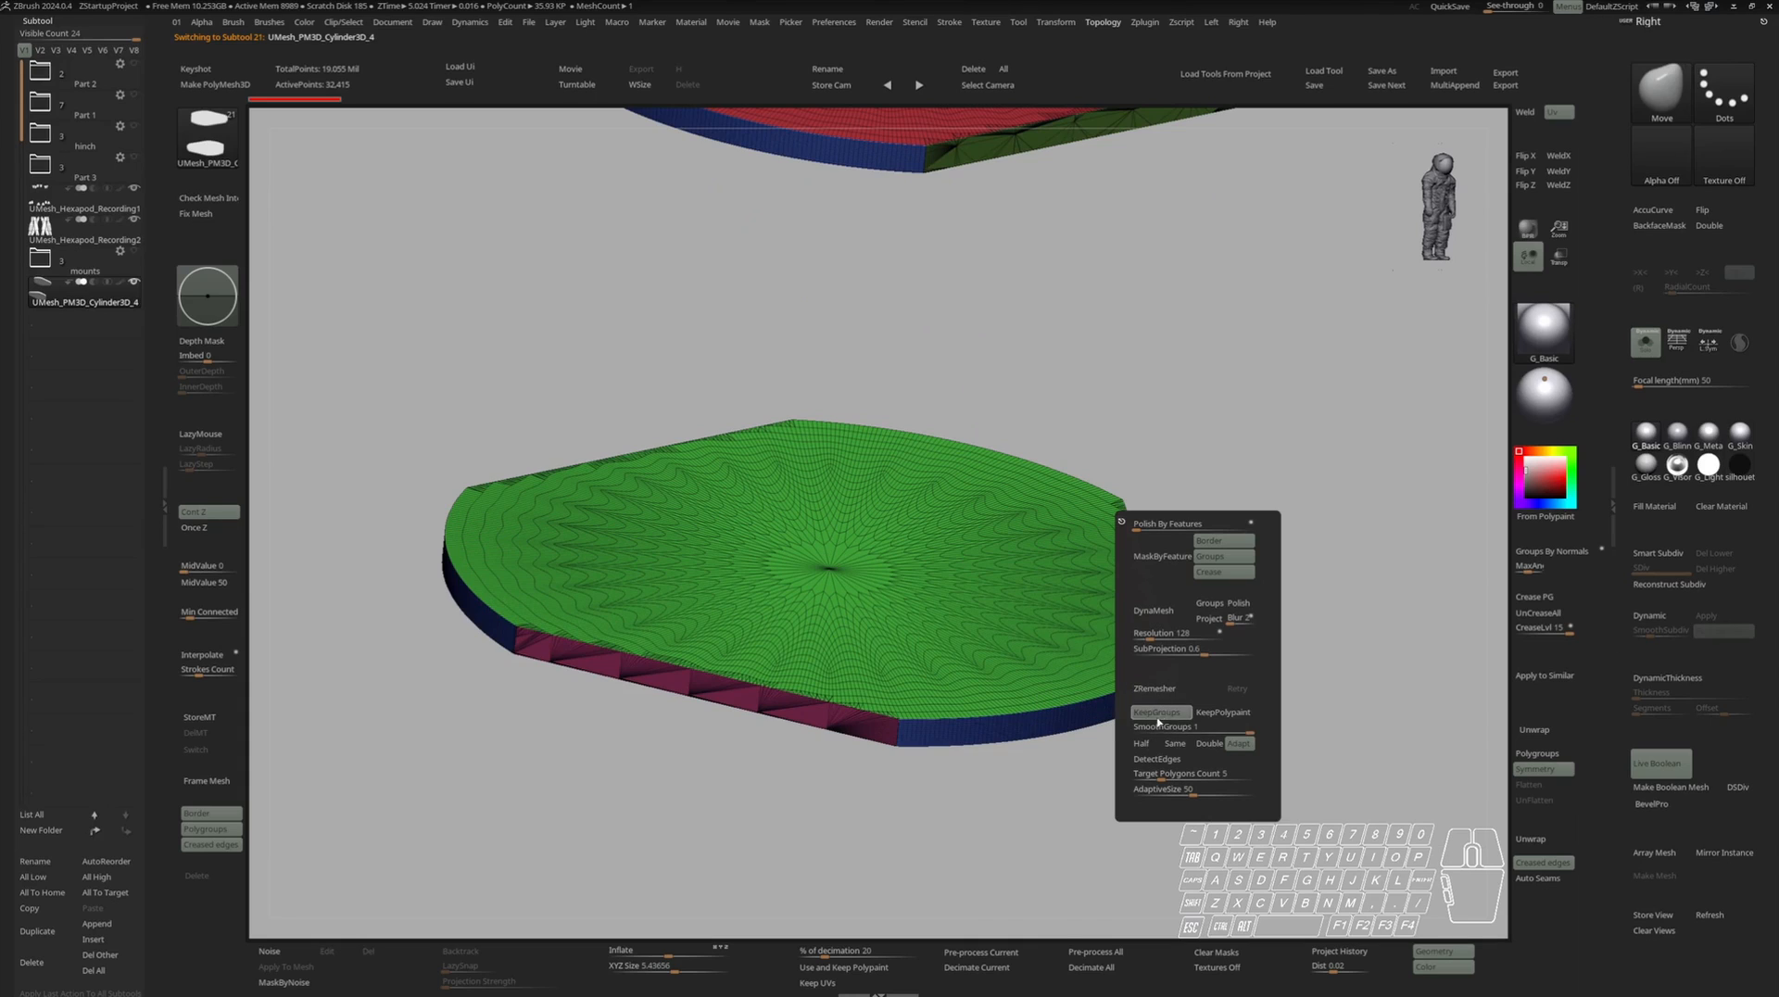
left_click_drag(1158, 725, 1133, 727)
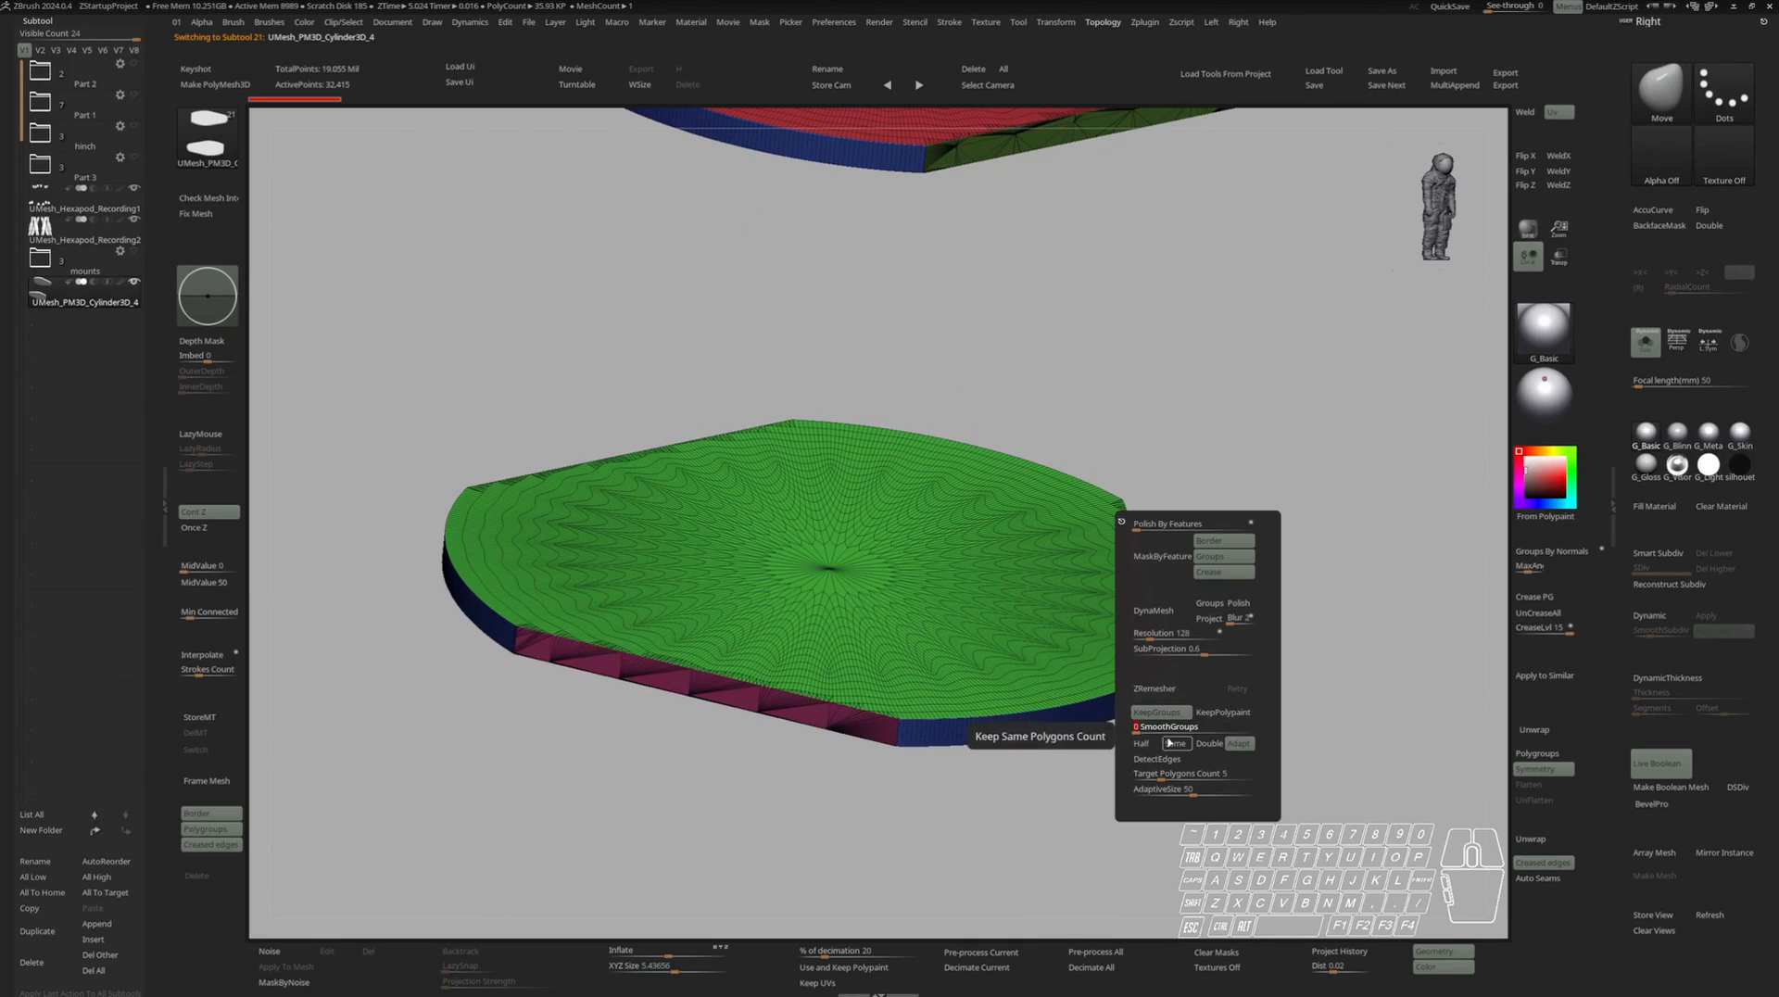
left_click(1172, 690)
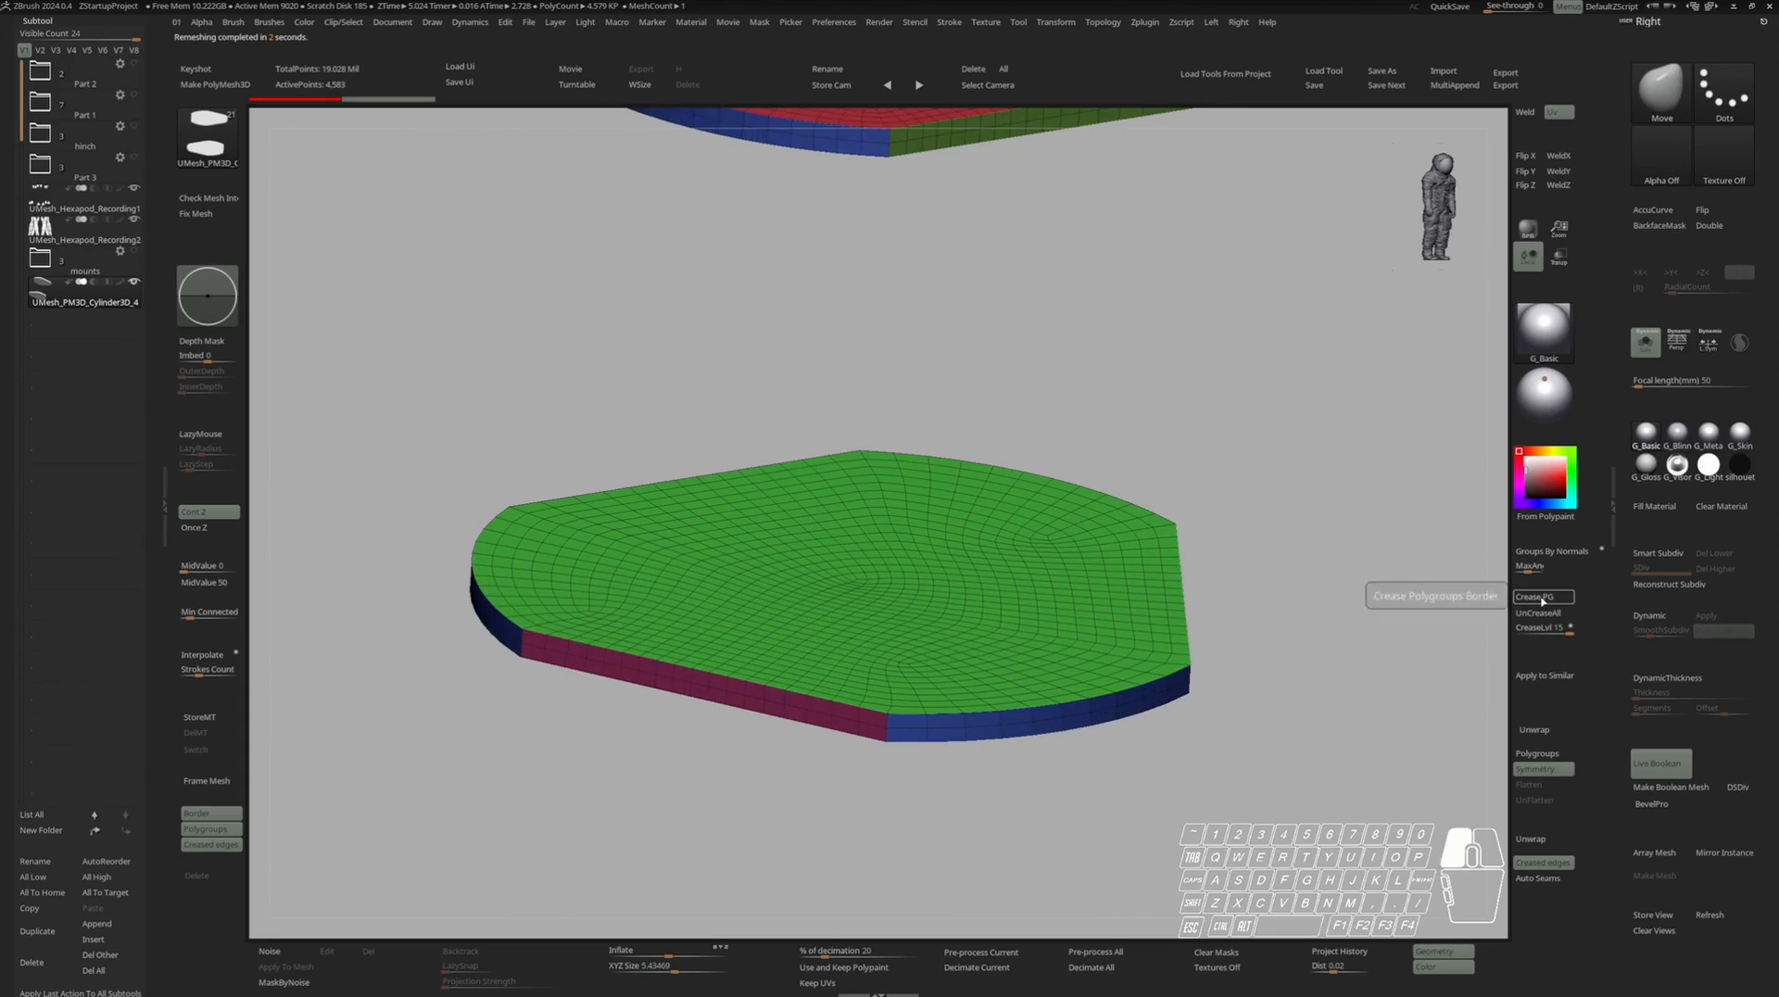
Turn on dynamic subdivision for the remeshed plates, set their crease level to 2 and raise the smooth subdivision level.
left_click(1653, 619)
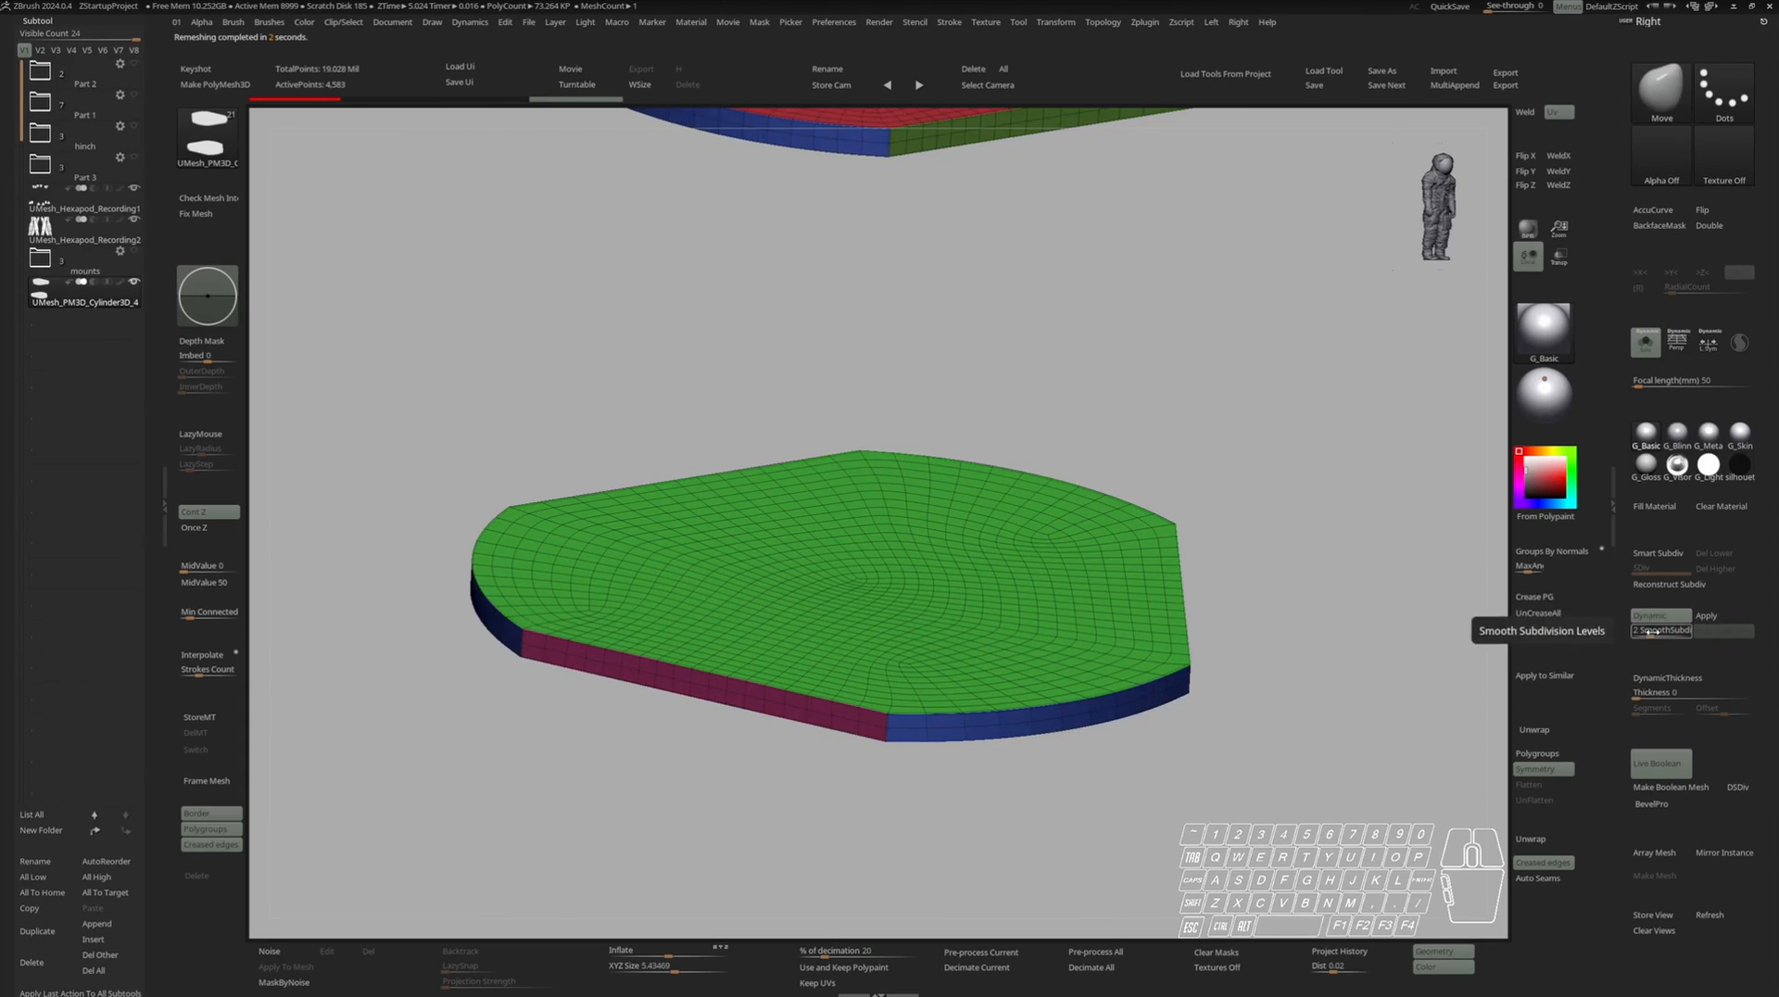
left_click_drag(1552, 628, 1521, 630)
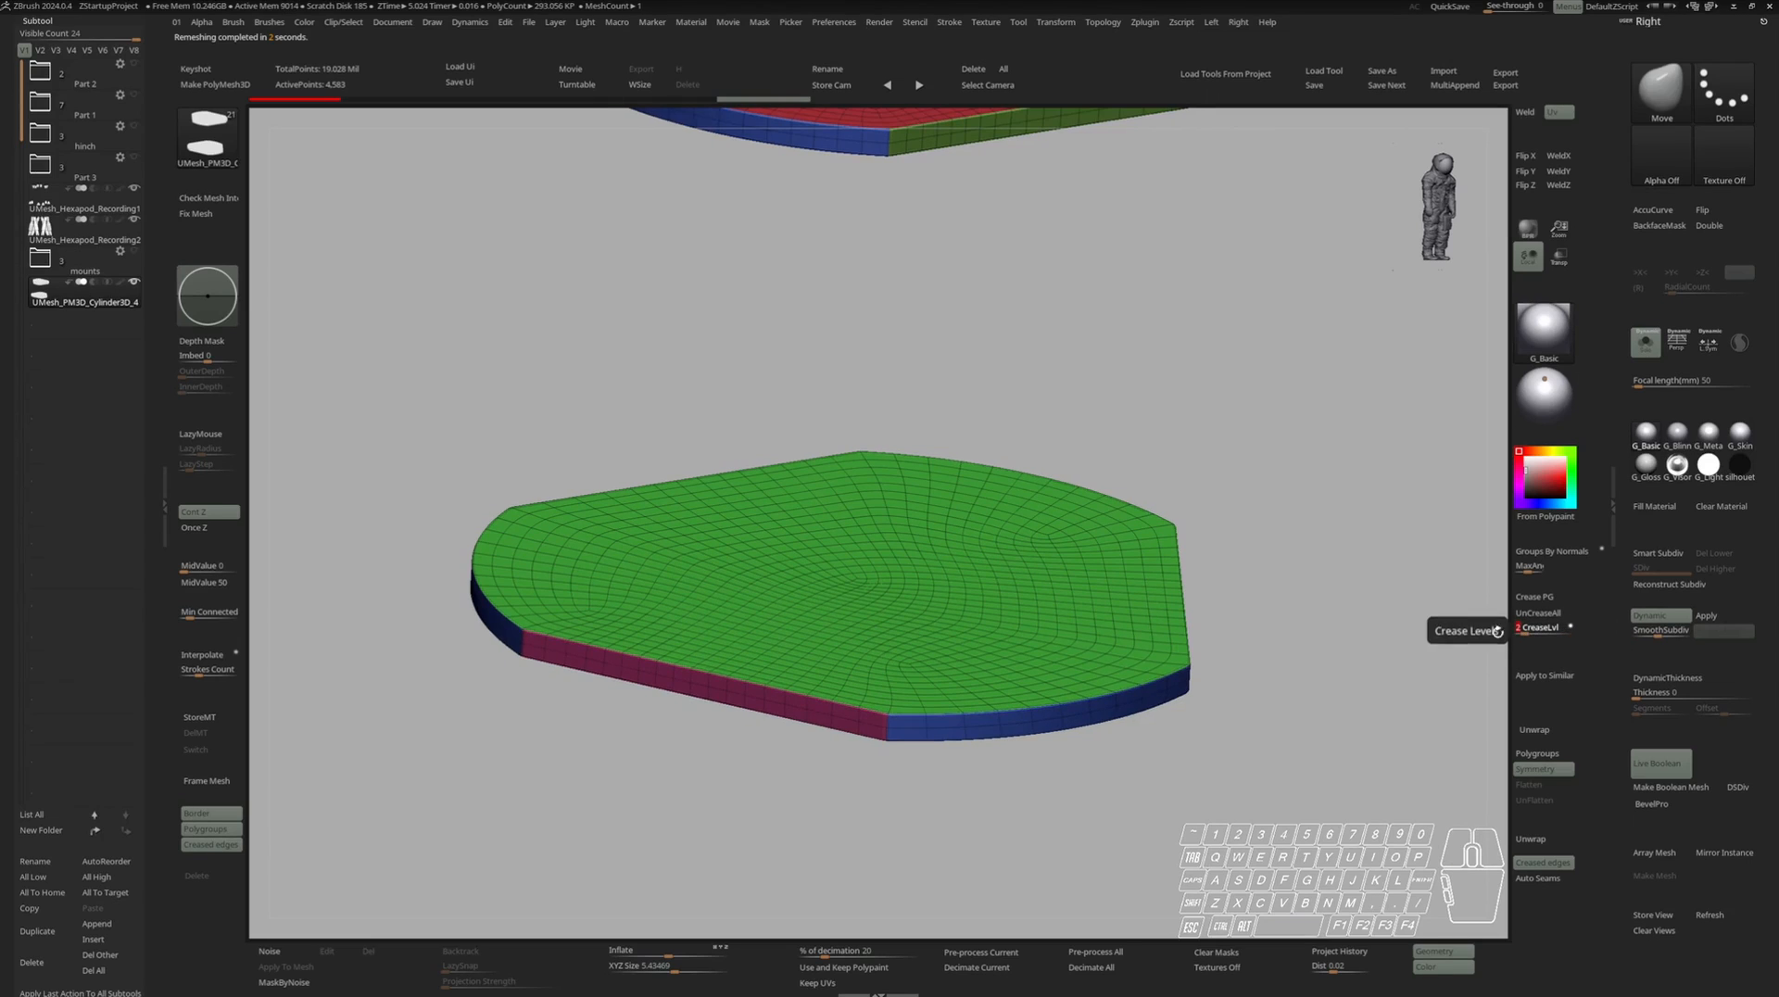
key("shift+f")
right_click_drag(1032, 709, 1095, 724, "ctrl")
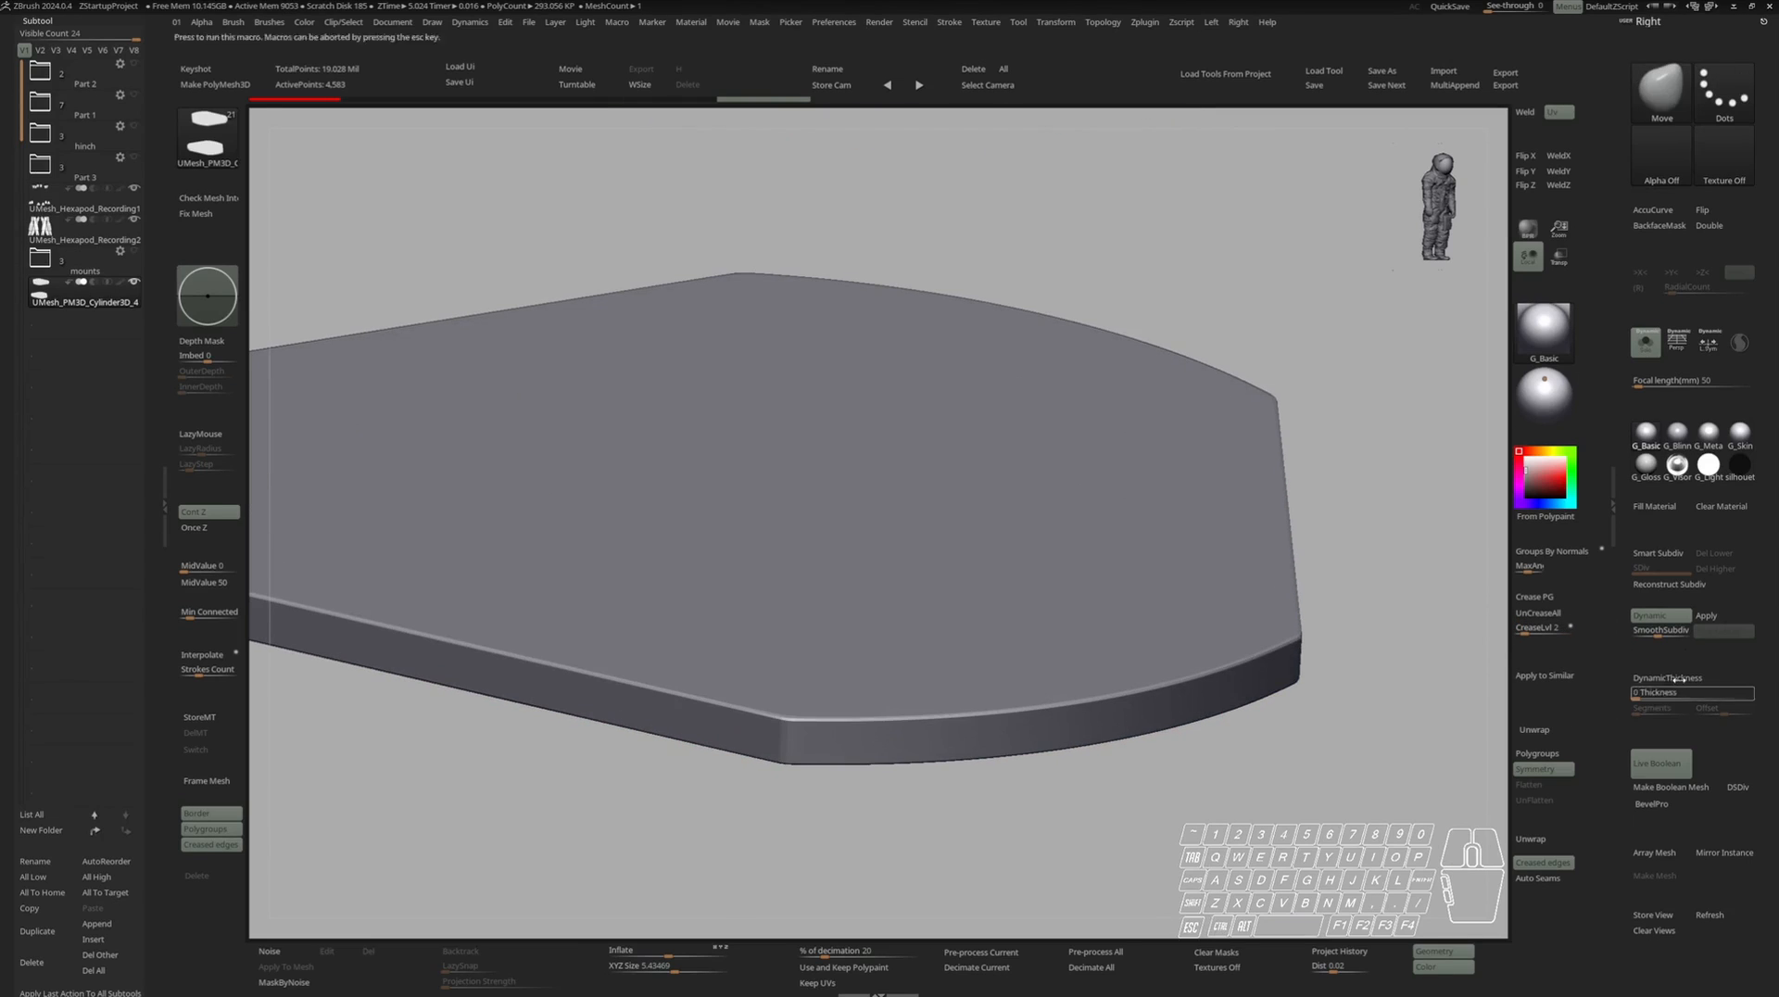
left_click(1664, 631)
right_click_drag(1181, 658, 1019, 655, "ctrl")
key("s")
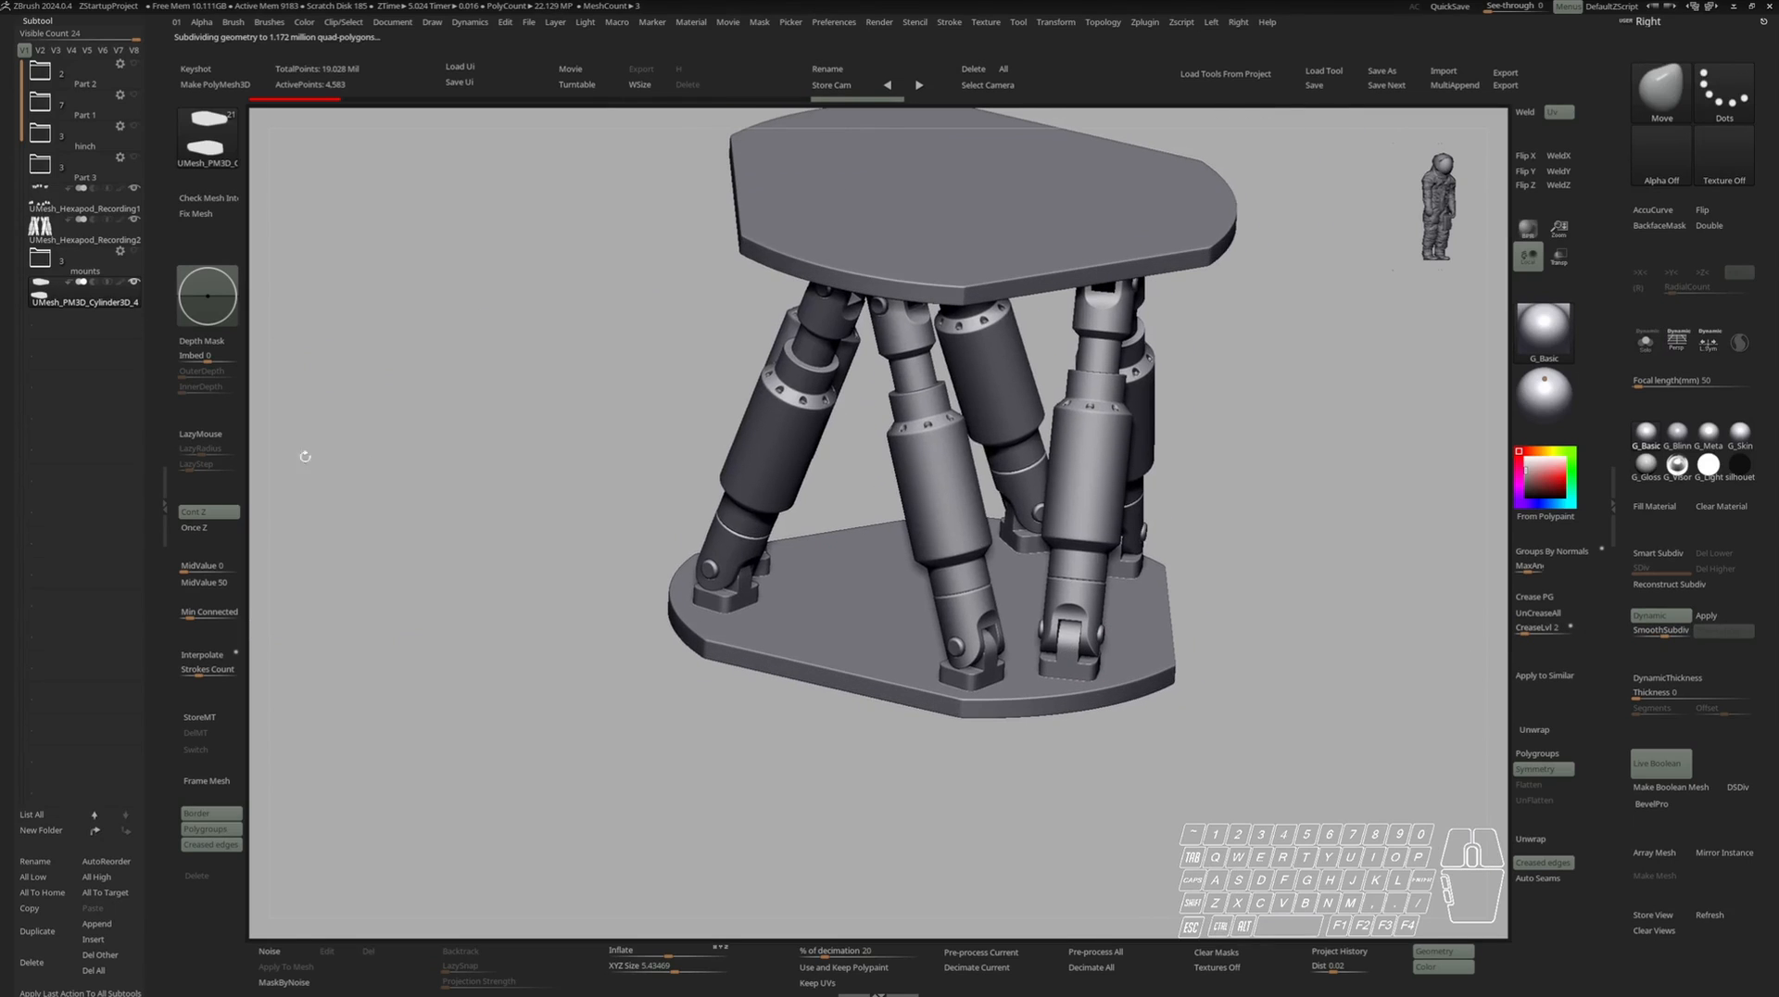
Create a folder named boolean holding the remeshed plates and the end brackets.
left_click(57, 833)
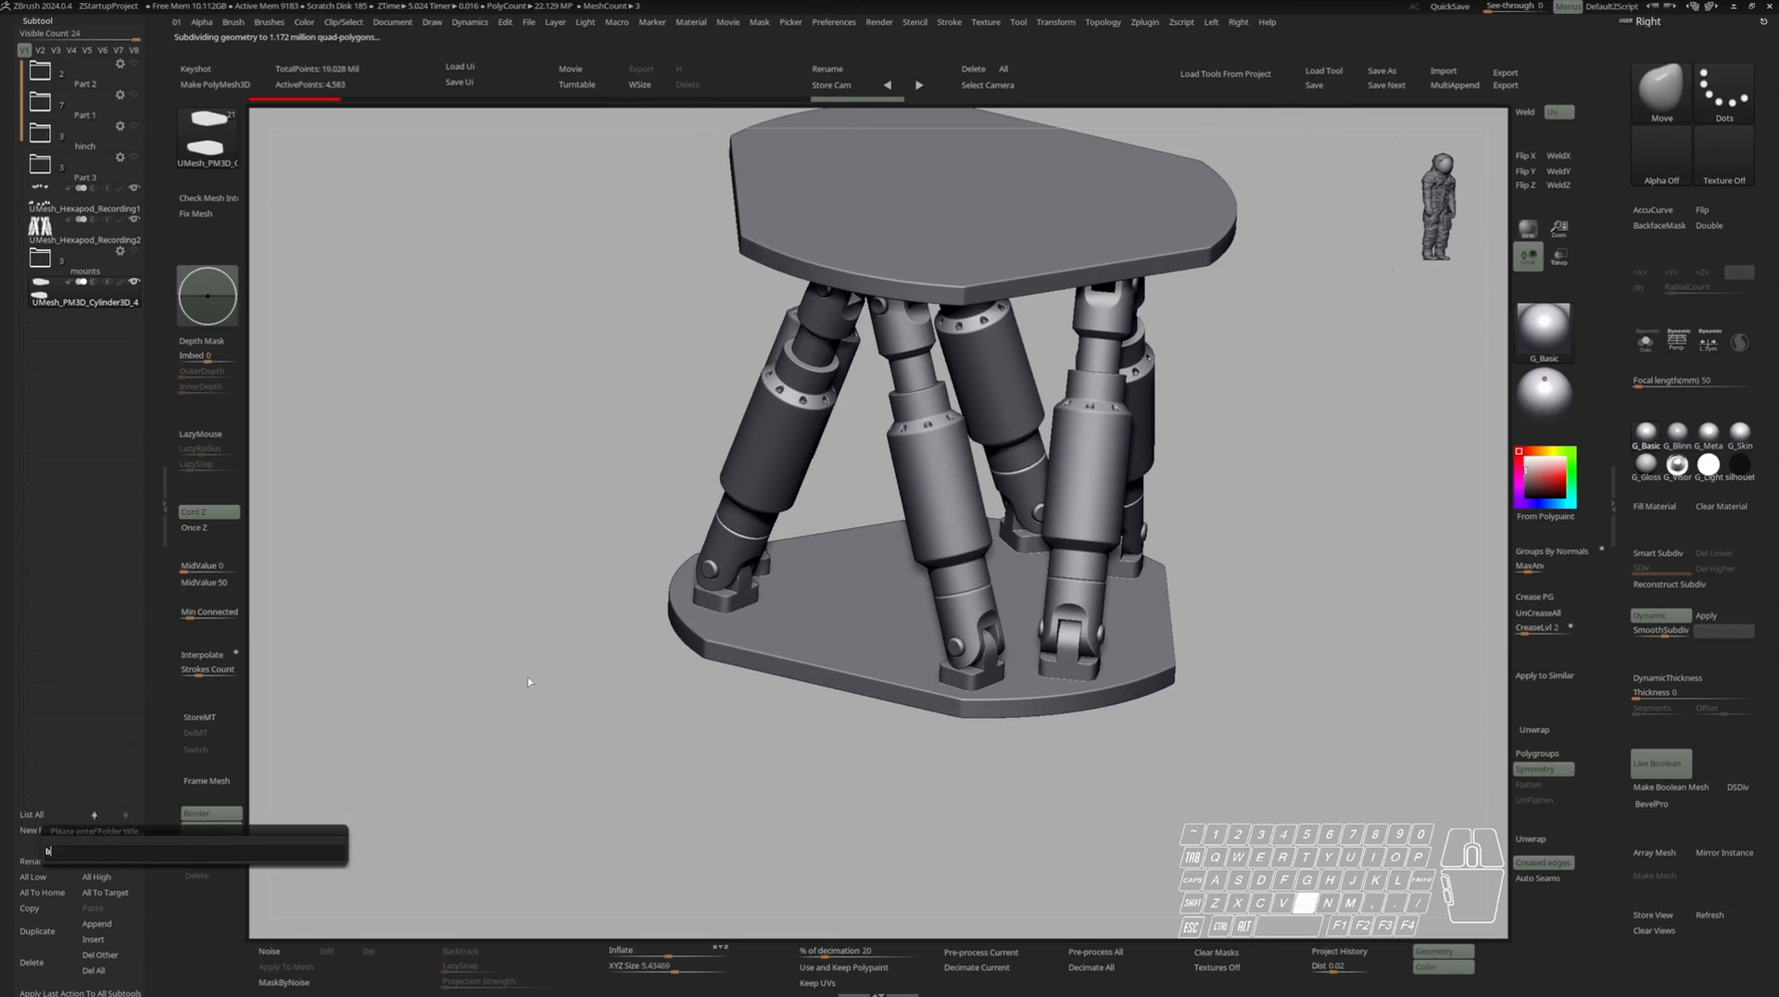
type("boolean")
key("Return")
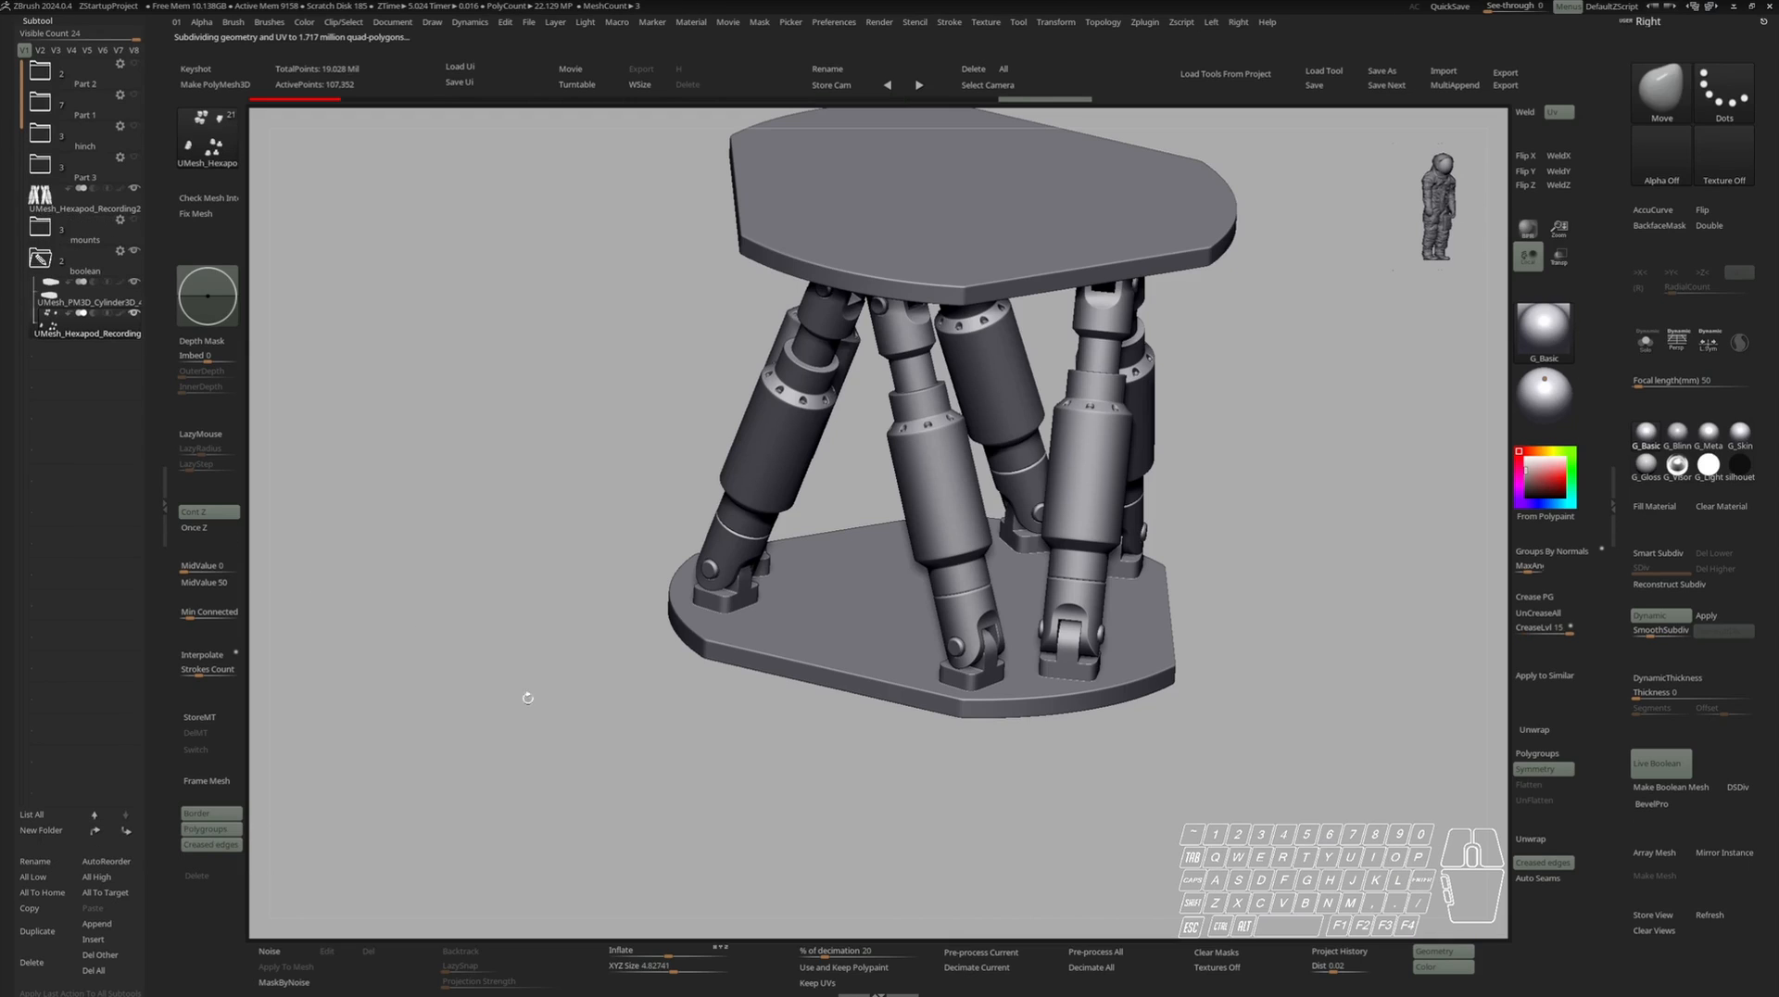
Isolate the end brackets and lower their crease level to 0.
key("s")
right_click_drag(525, 695, 1174, 676, "ctrl")
left_click(1521, 633)
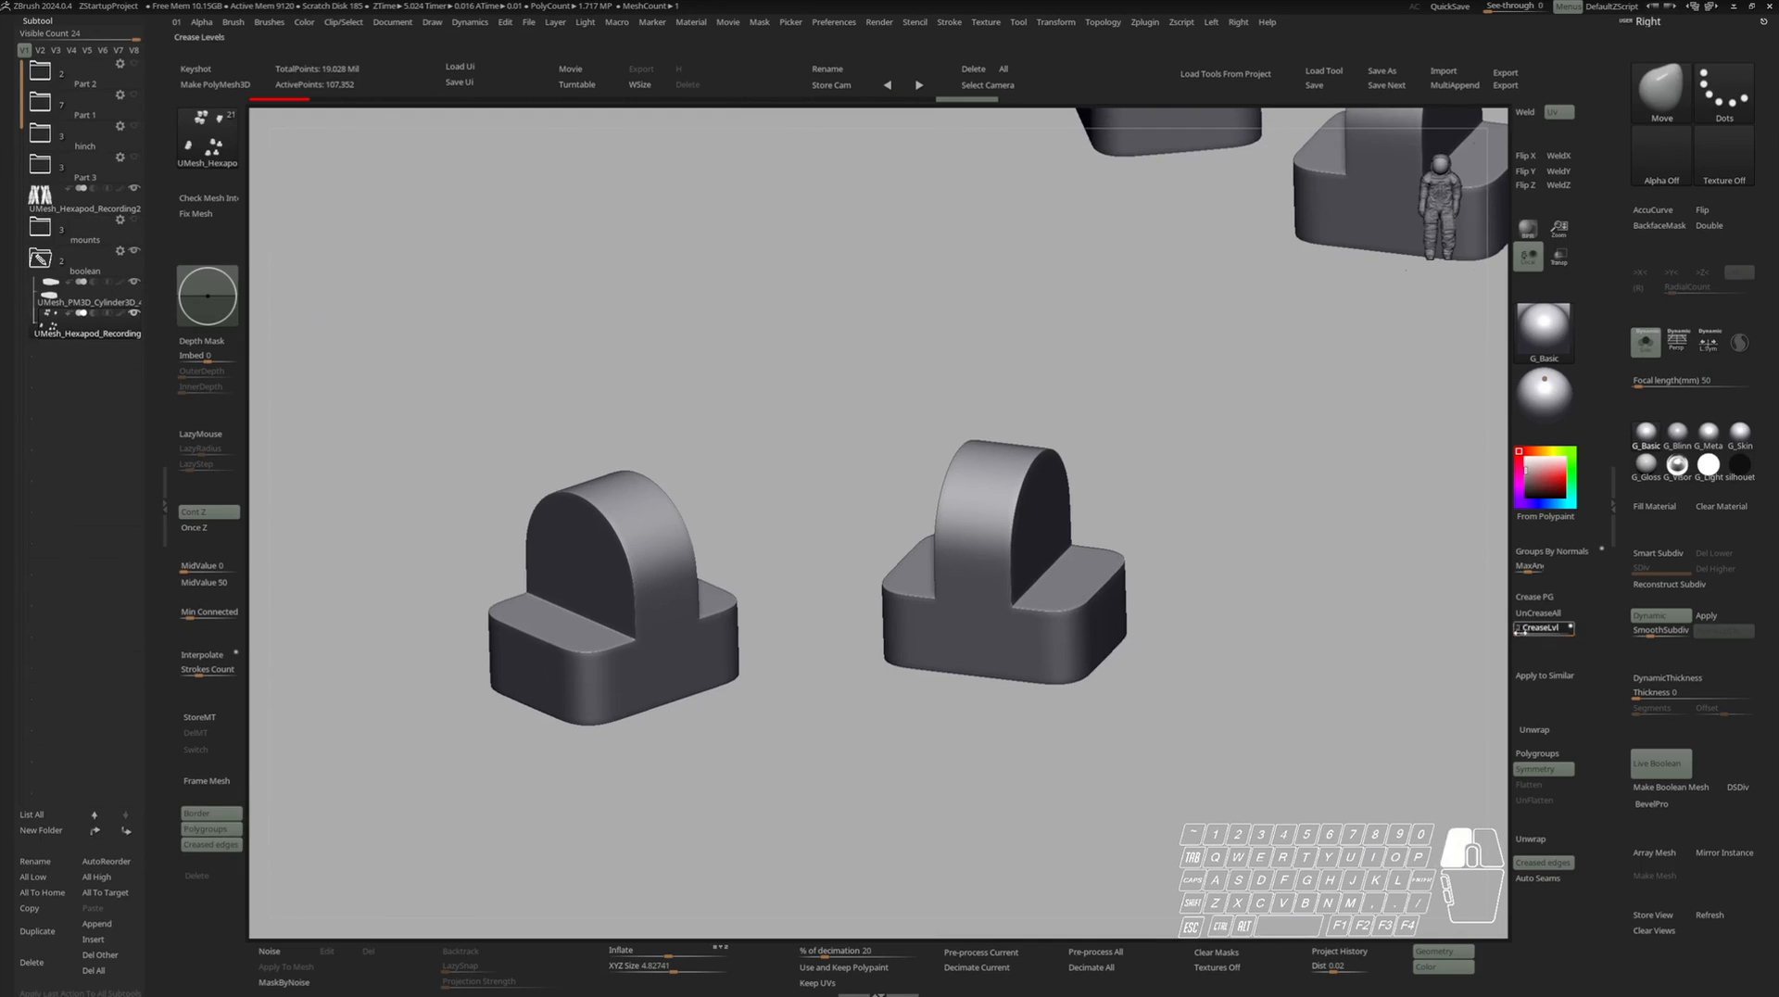
left_click_drag(1521, 633, 1501, 632)
mouse_move(1327, 628)
right_mouse_down()
mouse_move(1390, 695)
mouse_move(1325, 658)
right_mouse_up()
right_click_drag(1076, 643, 1160, 607, "ctrl")
key("s")
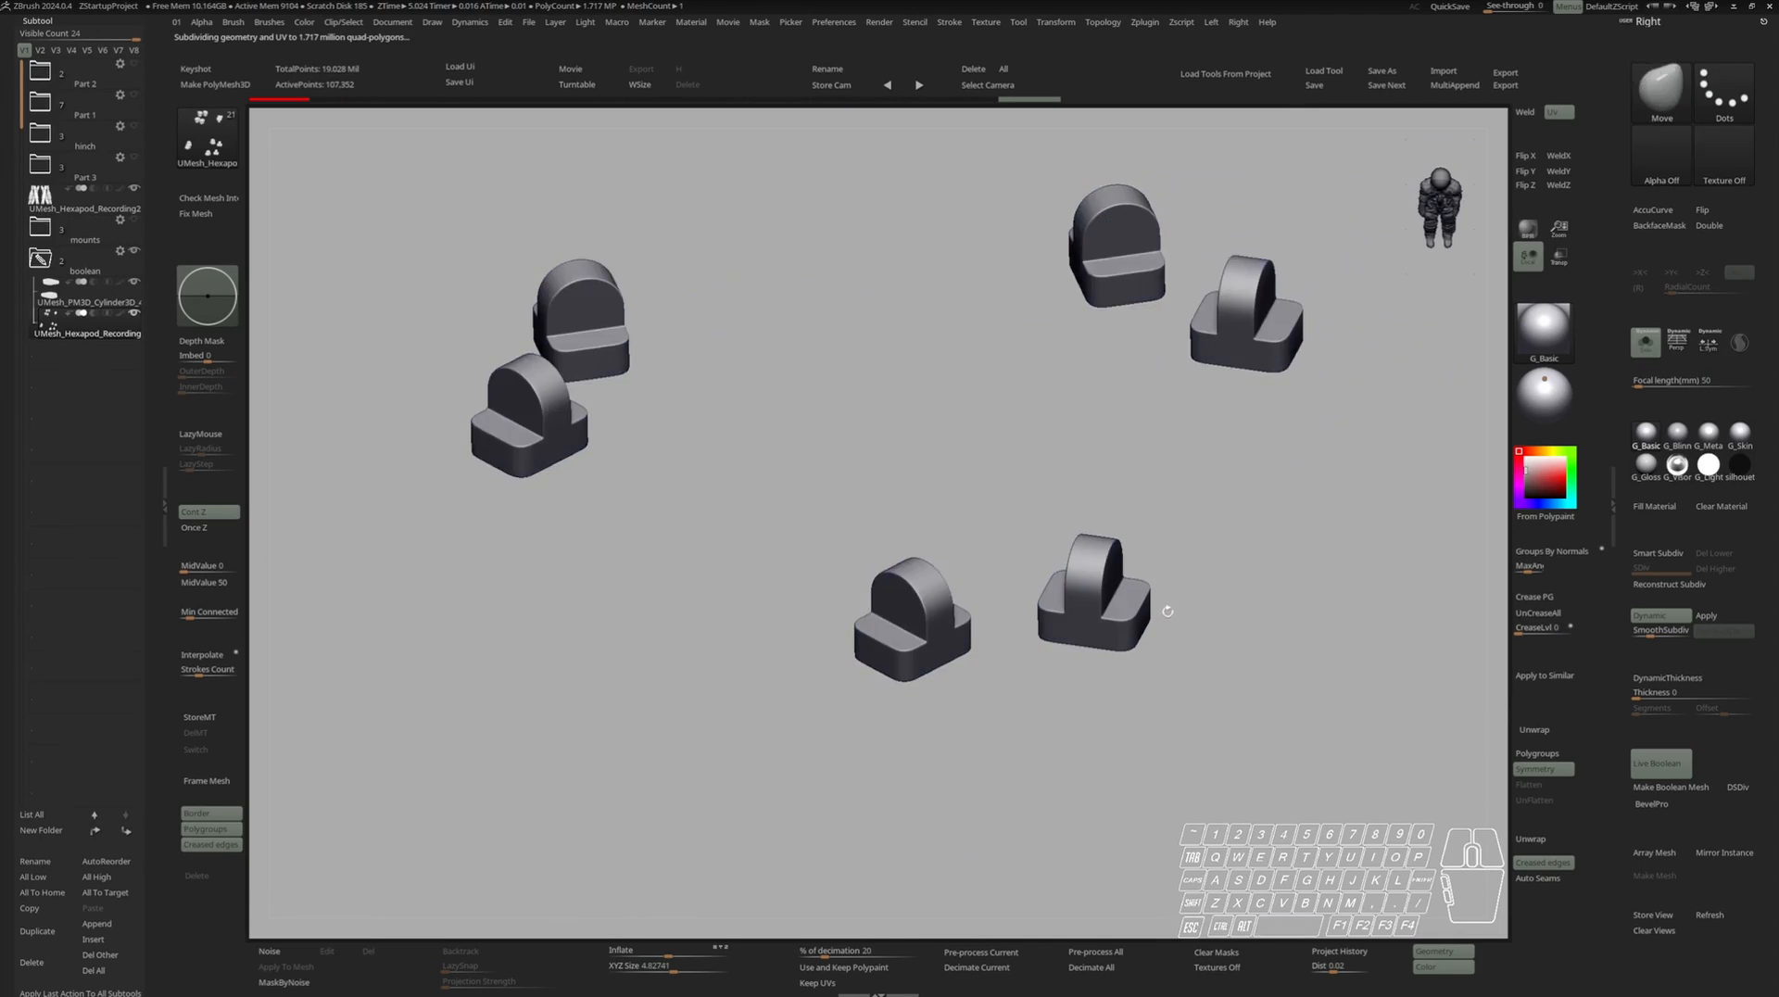
Assign both mounting plates a single polygroup and check it on the wireframe.
left_click(63, 303)
key("shift+f")
key("ctrl+w")
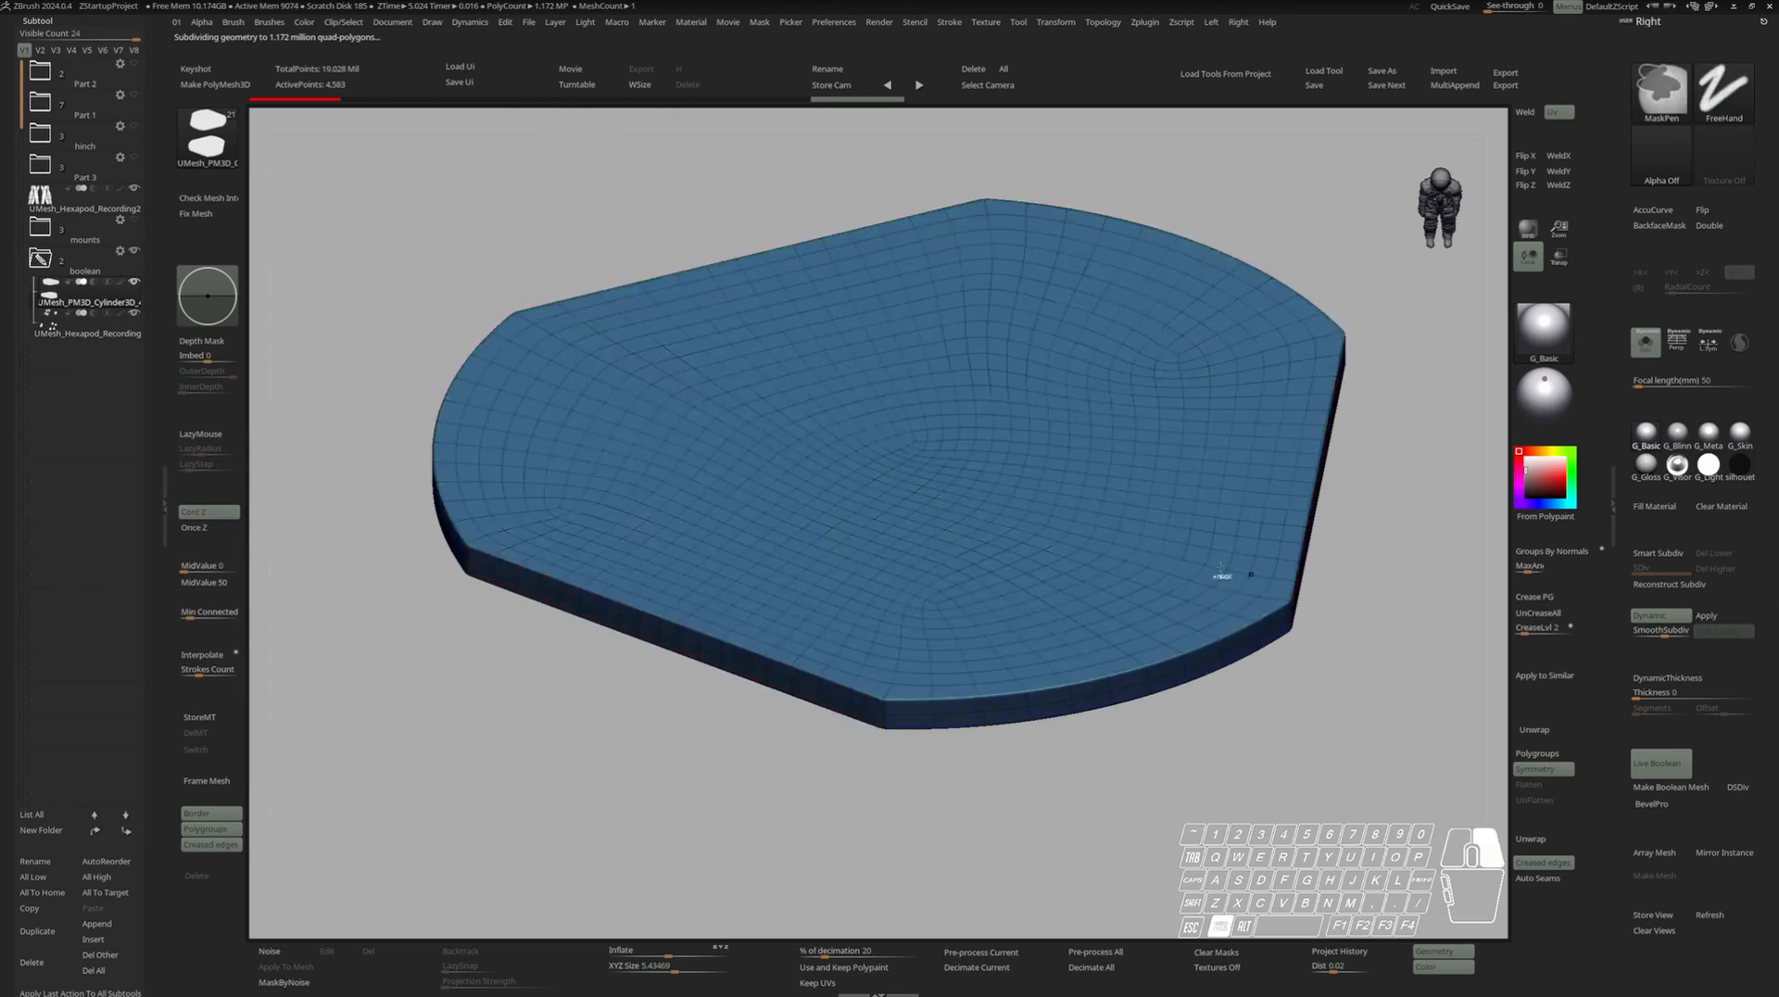
right_click_drag(1232, 573, 1164, 534, "ctrl")
right_click_drag(1164, 534, 997, 598, "alt")
key("shift+f")
key("s")
Add a Cylinder3D subtool at the platform's center and stretch it vertically through both plates.
left_click(108, 926)
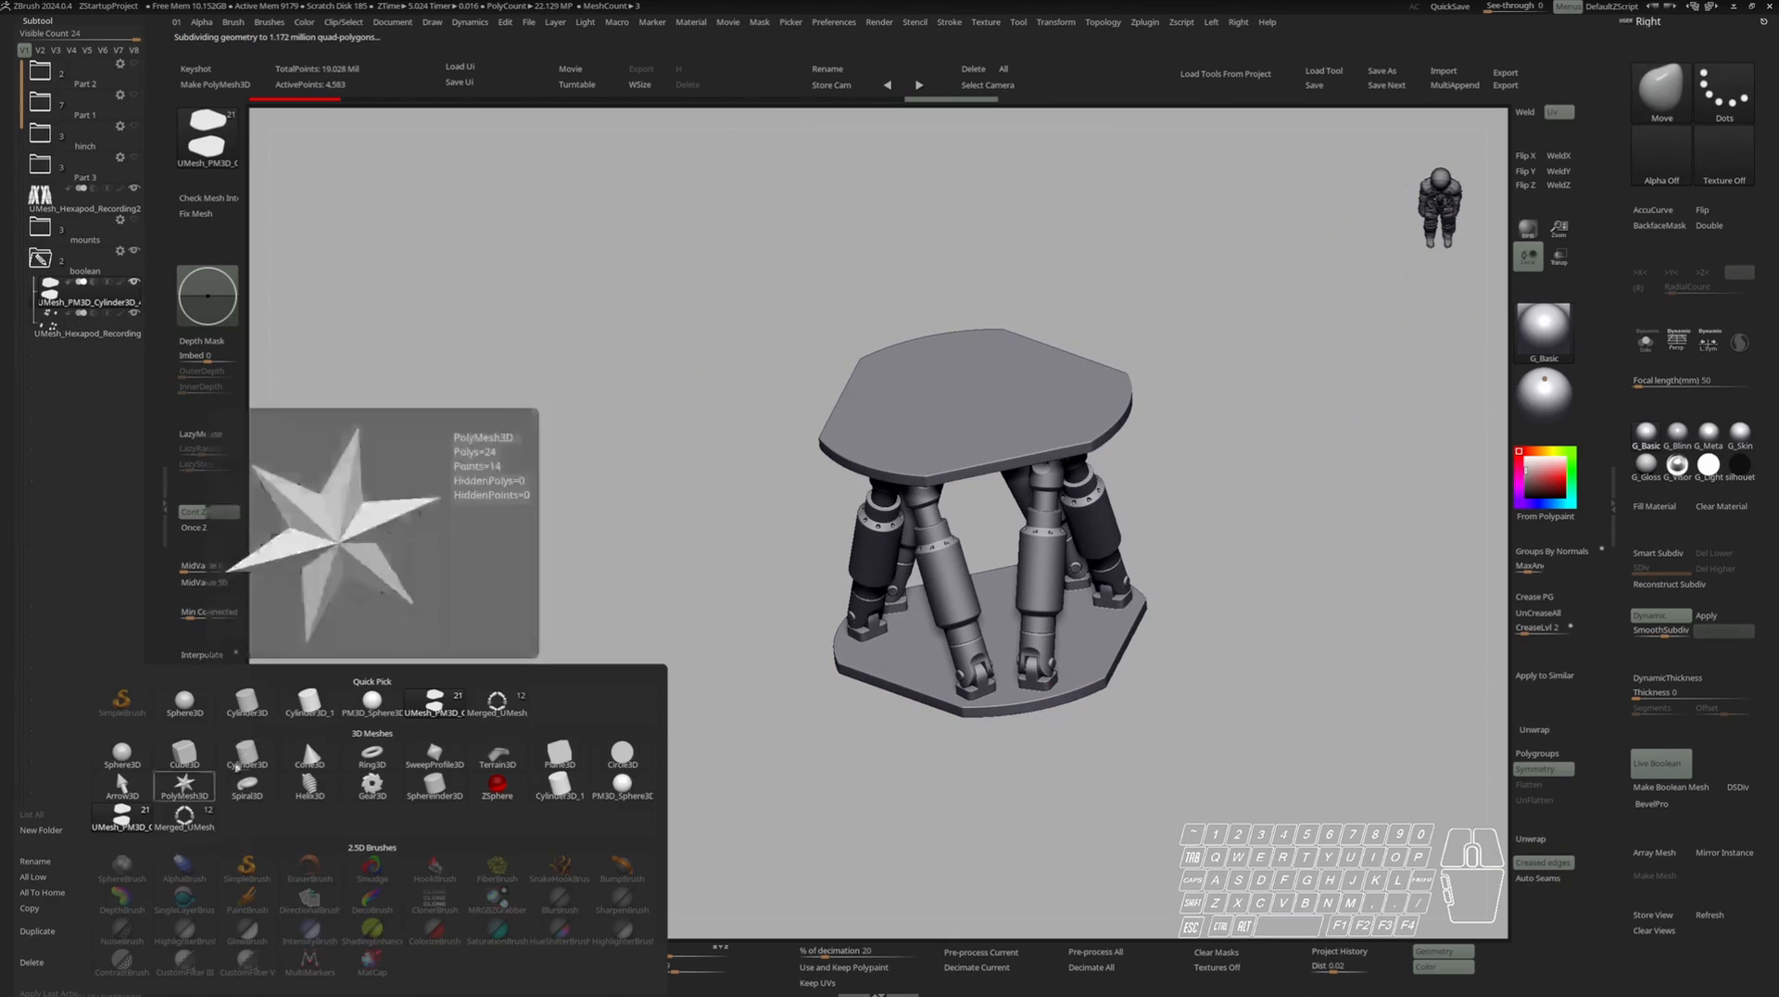
left_click(246, 755)
left_click(69, 360)
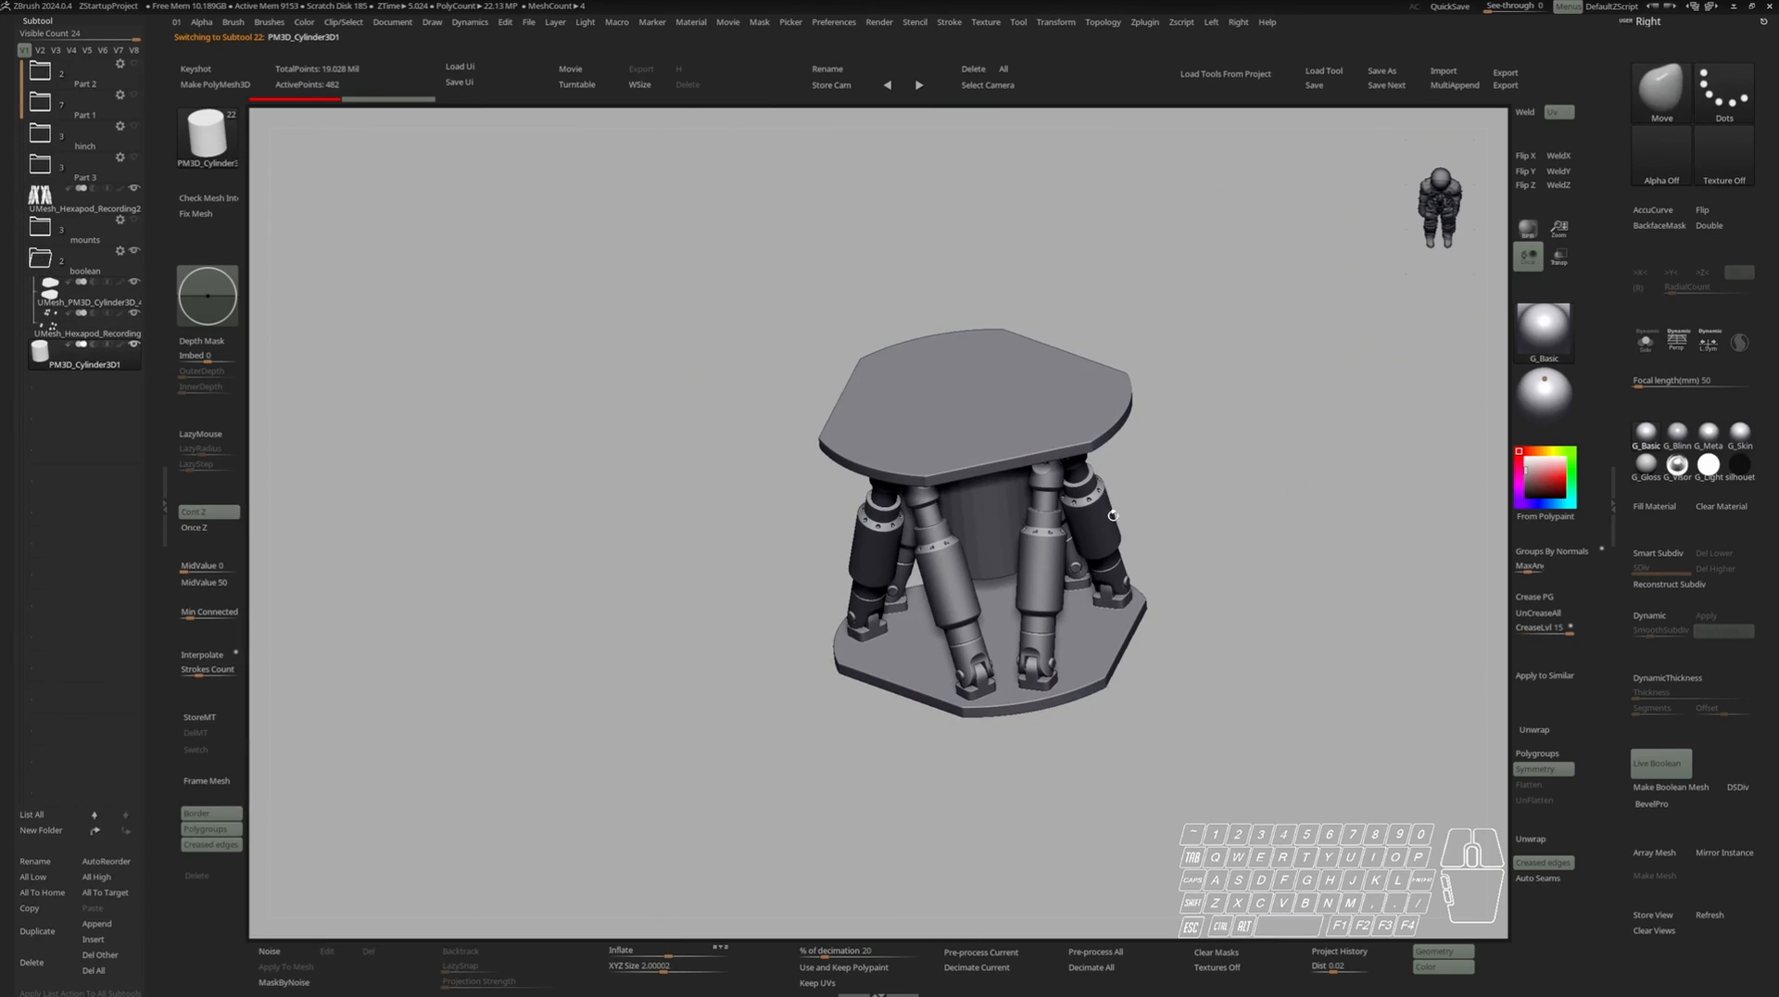
key("w")
right_click_drag(1113, 515, 1114, 454, "shift")
left_click_drag(979, 463, 982, 380)
key("q")
Group the central cylinder by normals, turn on dynamic subdivision and raise its smooth subdivision level.
key("shift+f")
key("s")
right_click_drag(1093, 391, 1113, 454)
left_click(1546, 554)
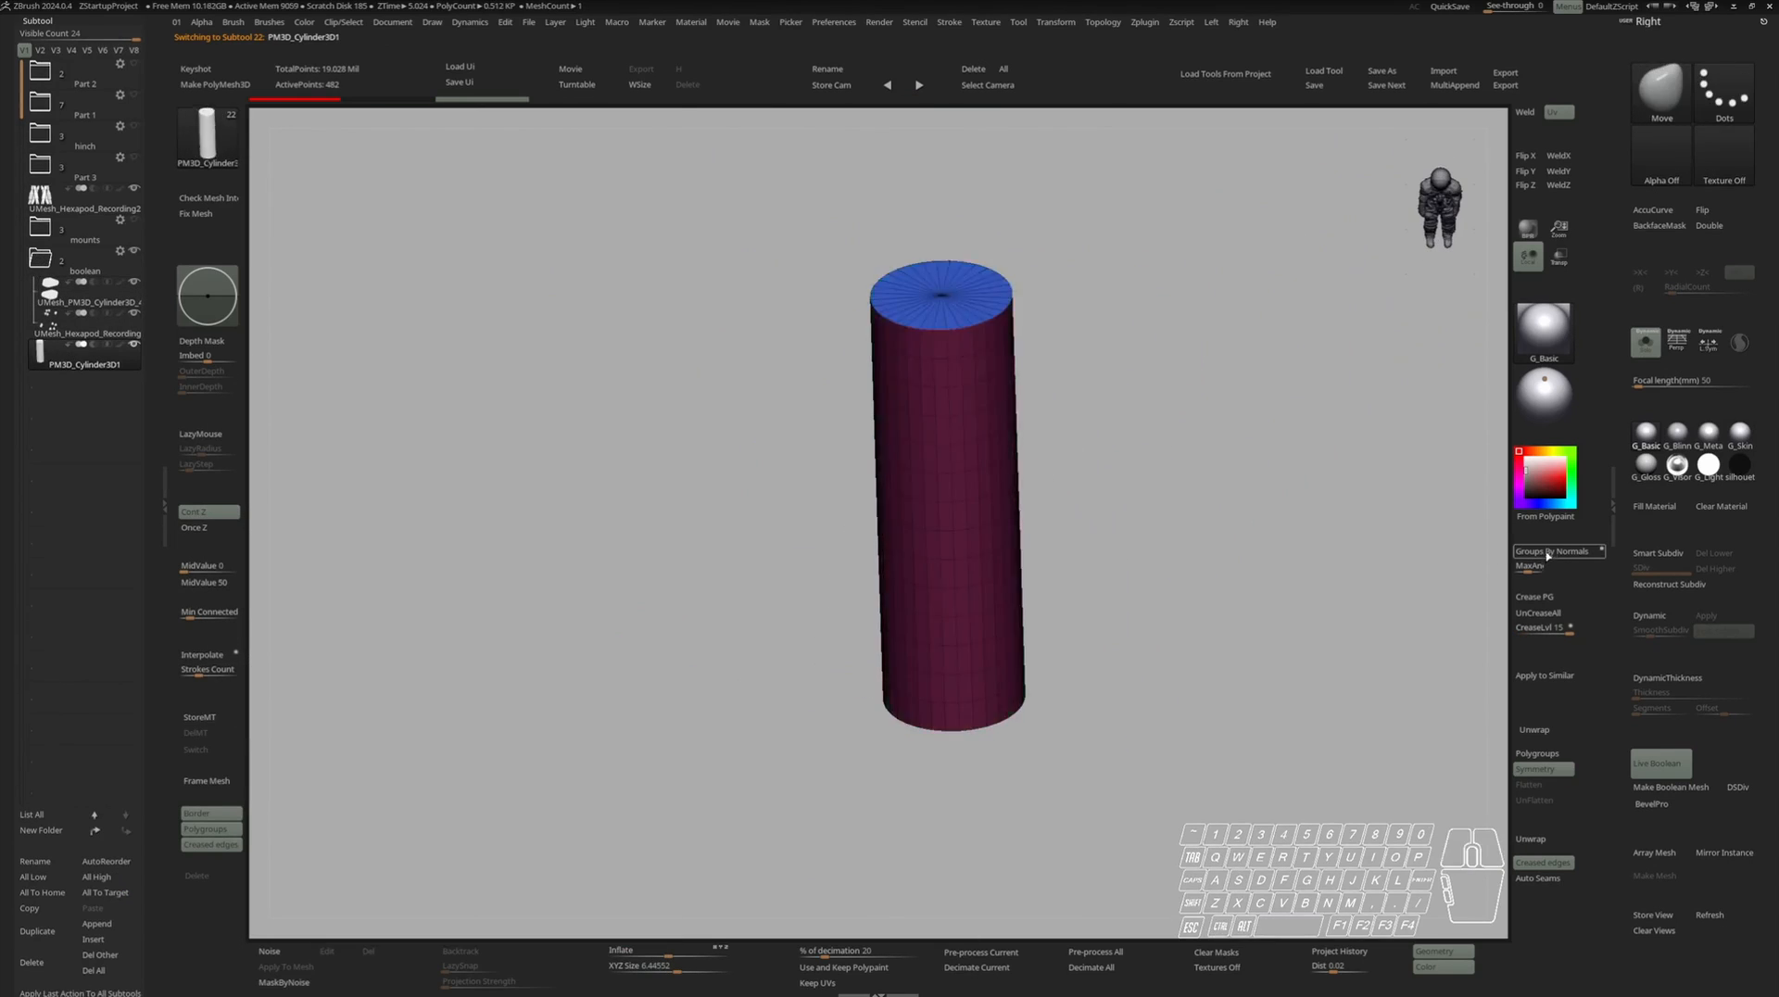
key("d")
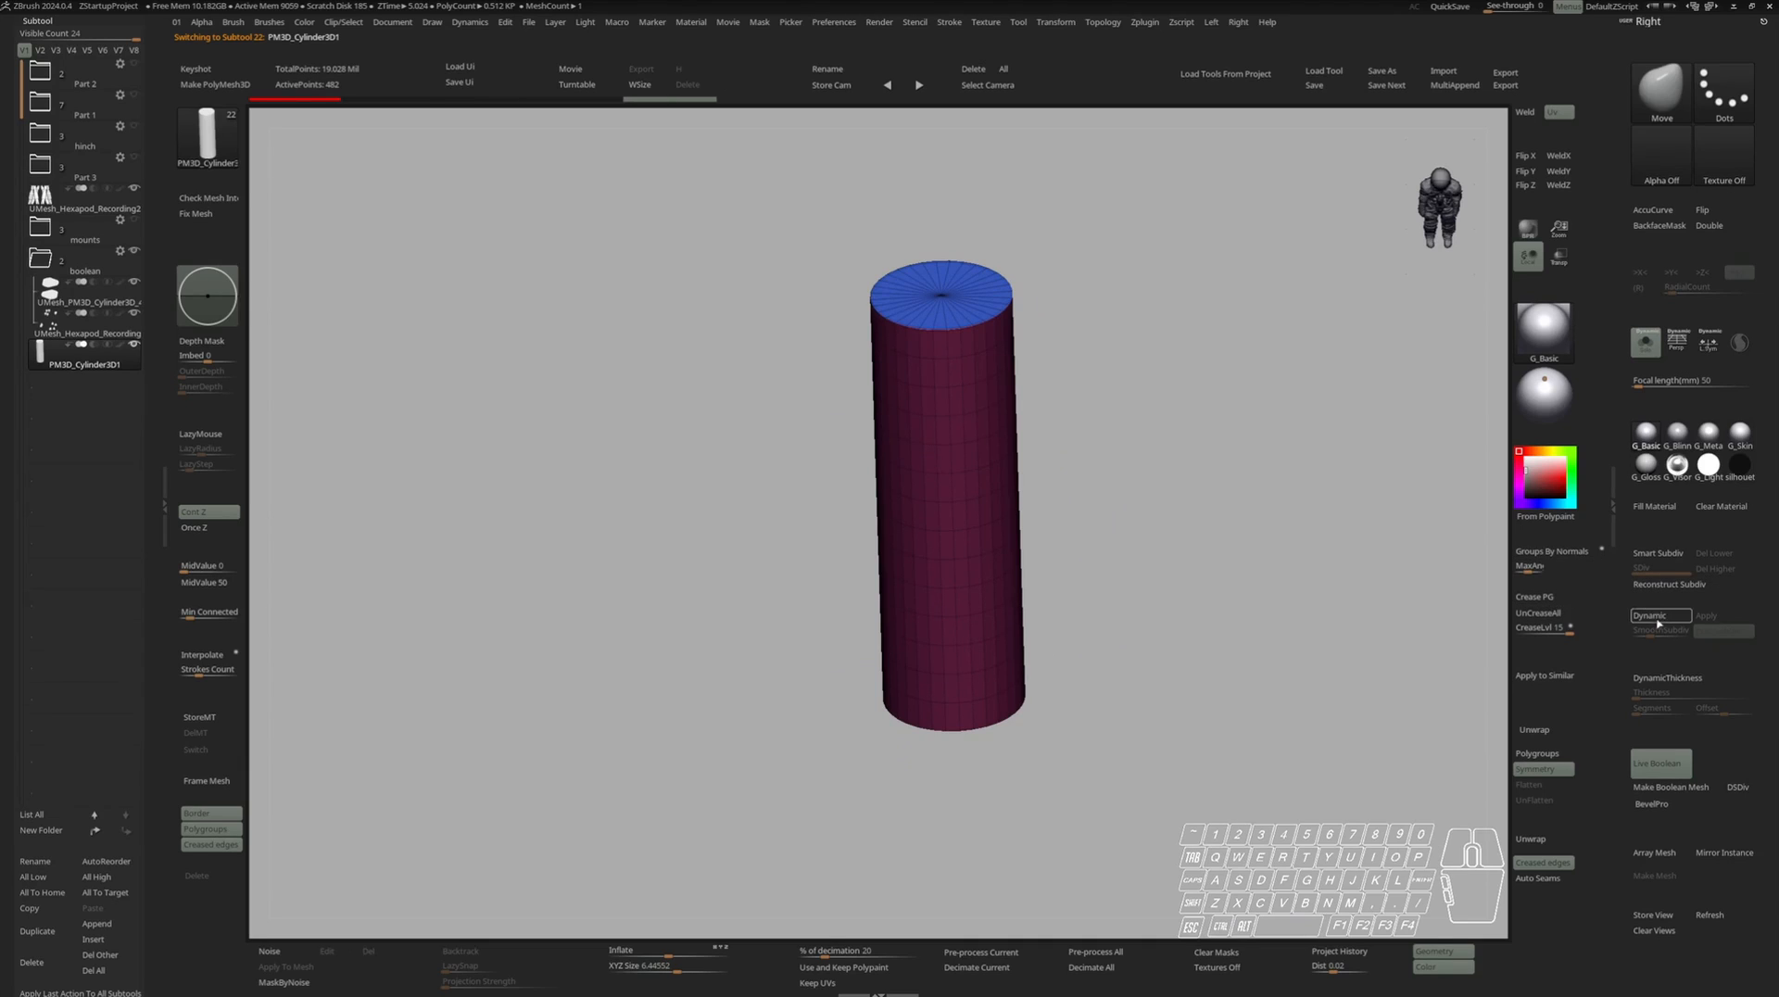
key("shift+f")
left_click_drag(1378, 584, 1368, 558)
right_click_drag(1368, 558, 1293, 556, "ctrl")
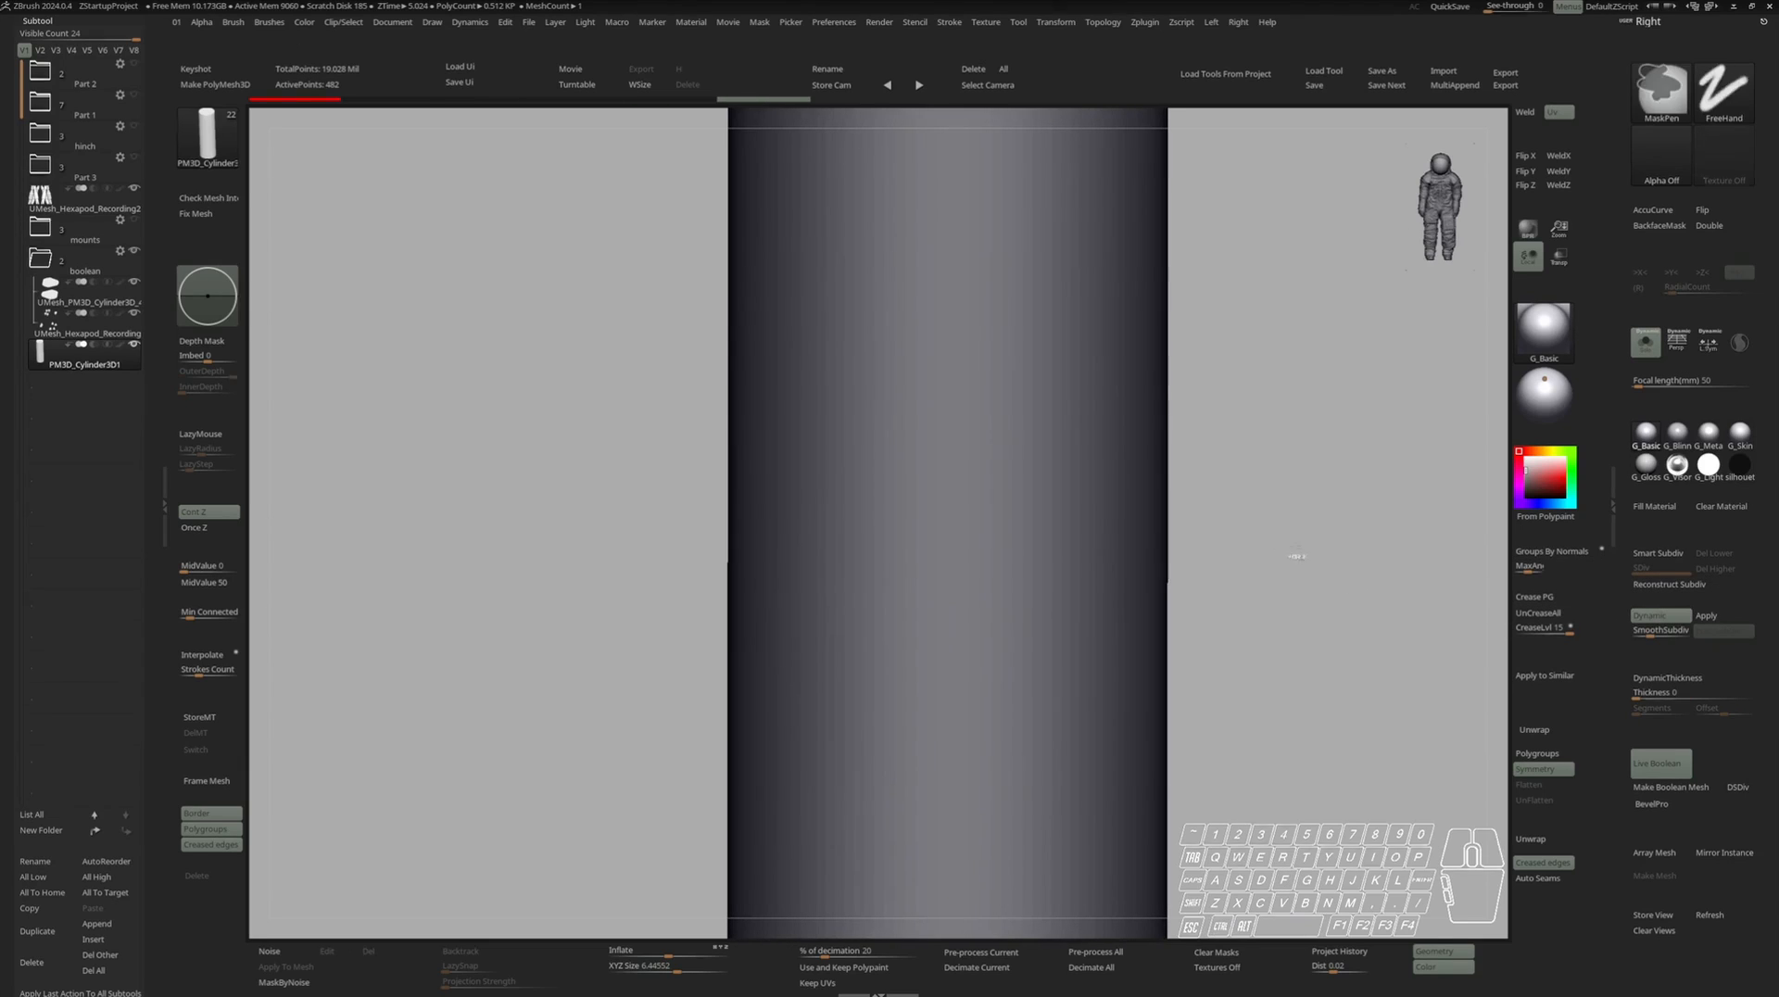
left_click_drag(1651, 633, 1656, 633)
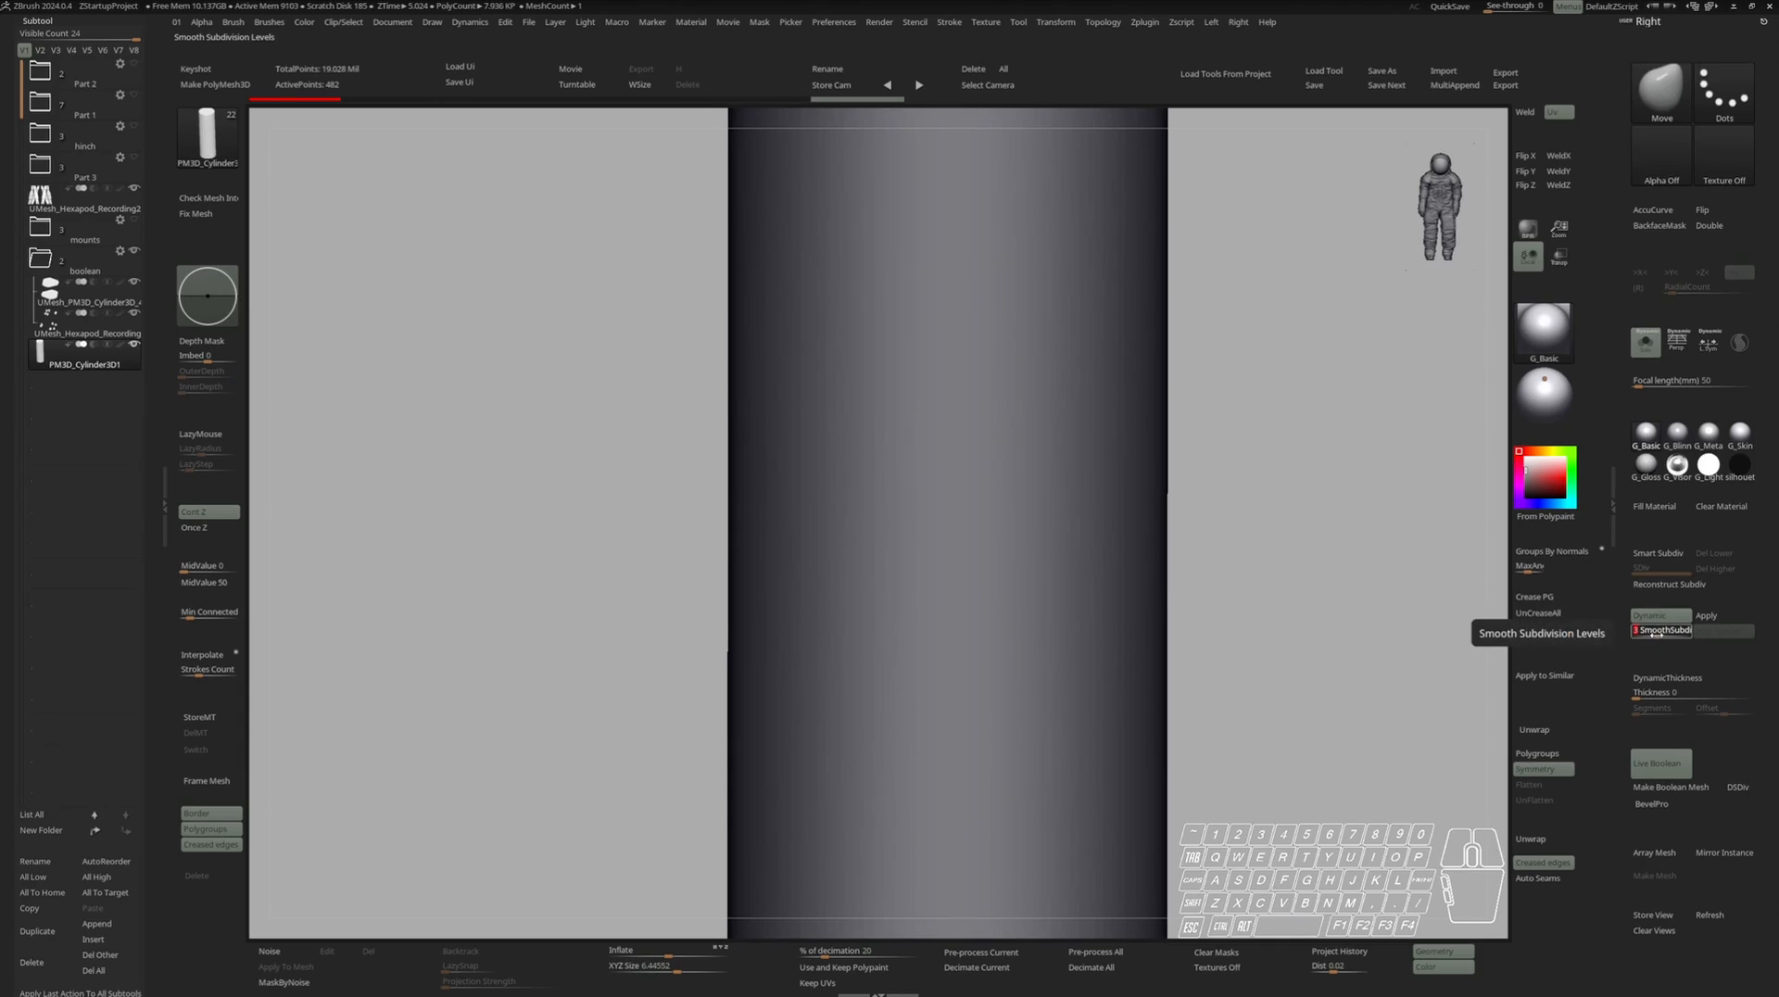
left_click(1646, 342)
right_click_drag(1390, 519, 1334, 376, "ctrl")
Move the cylinder into the boolean folder as a subtraction to cut a round opening through both plates.
left_click(94, 830)
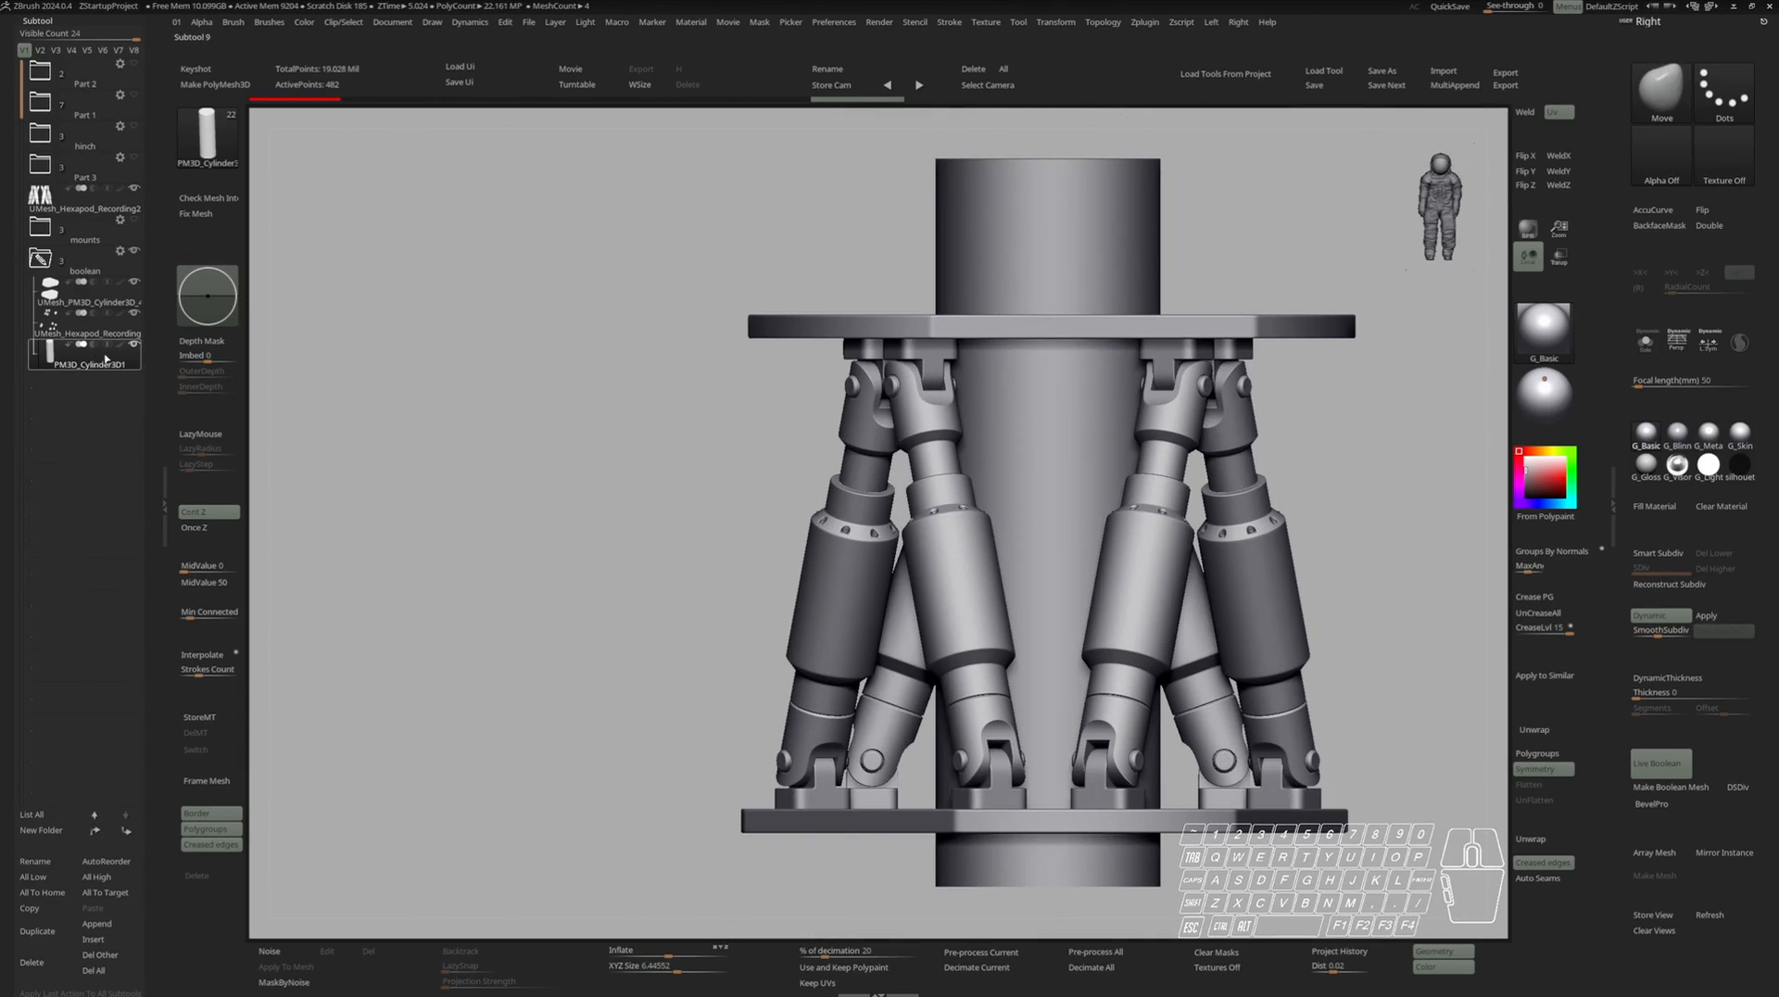
left_click(95, 345)
right_click_drag(408, 389, 407, 435)
Bake the boolean folder into one mesh using the Boolean With DSDiv action.
left_click(119, 251)
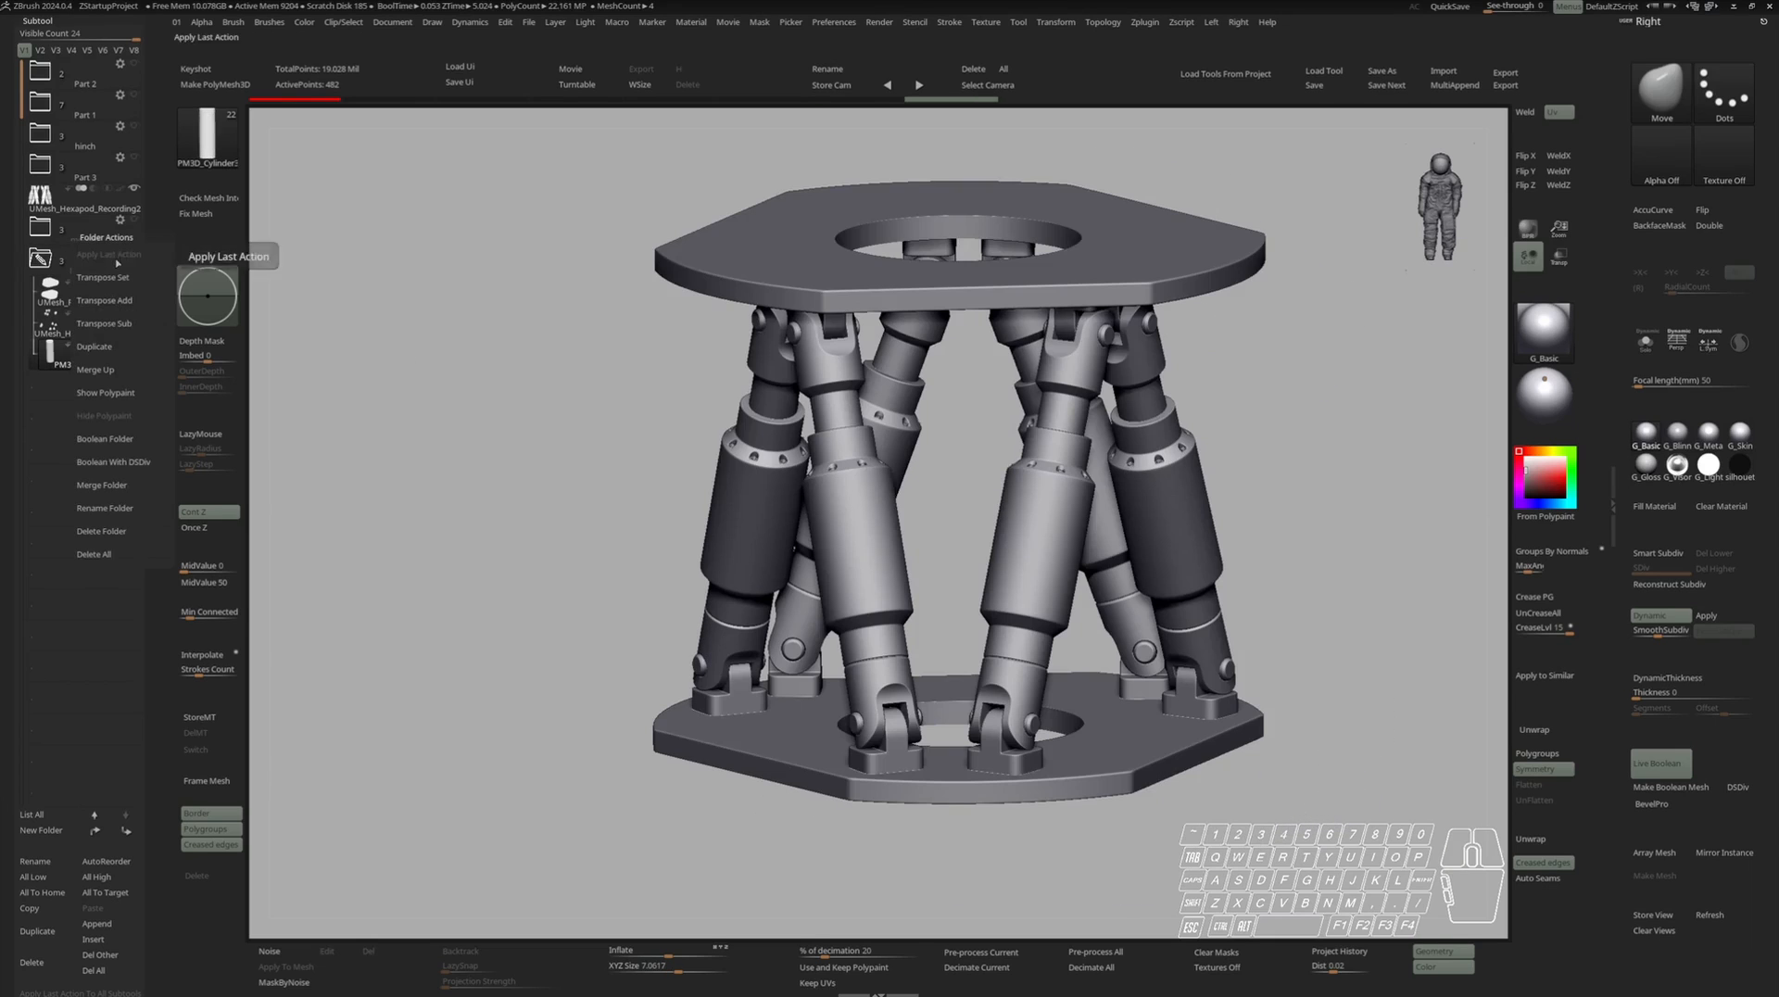
left_click(128, 462)
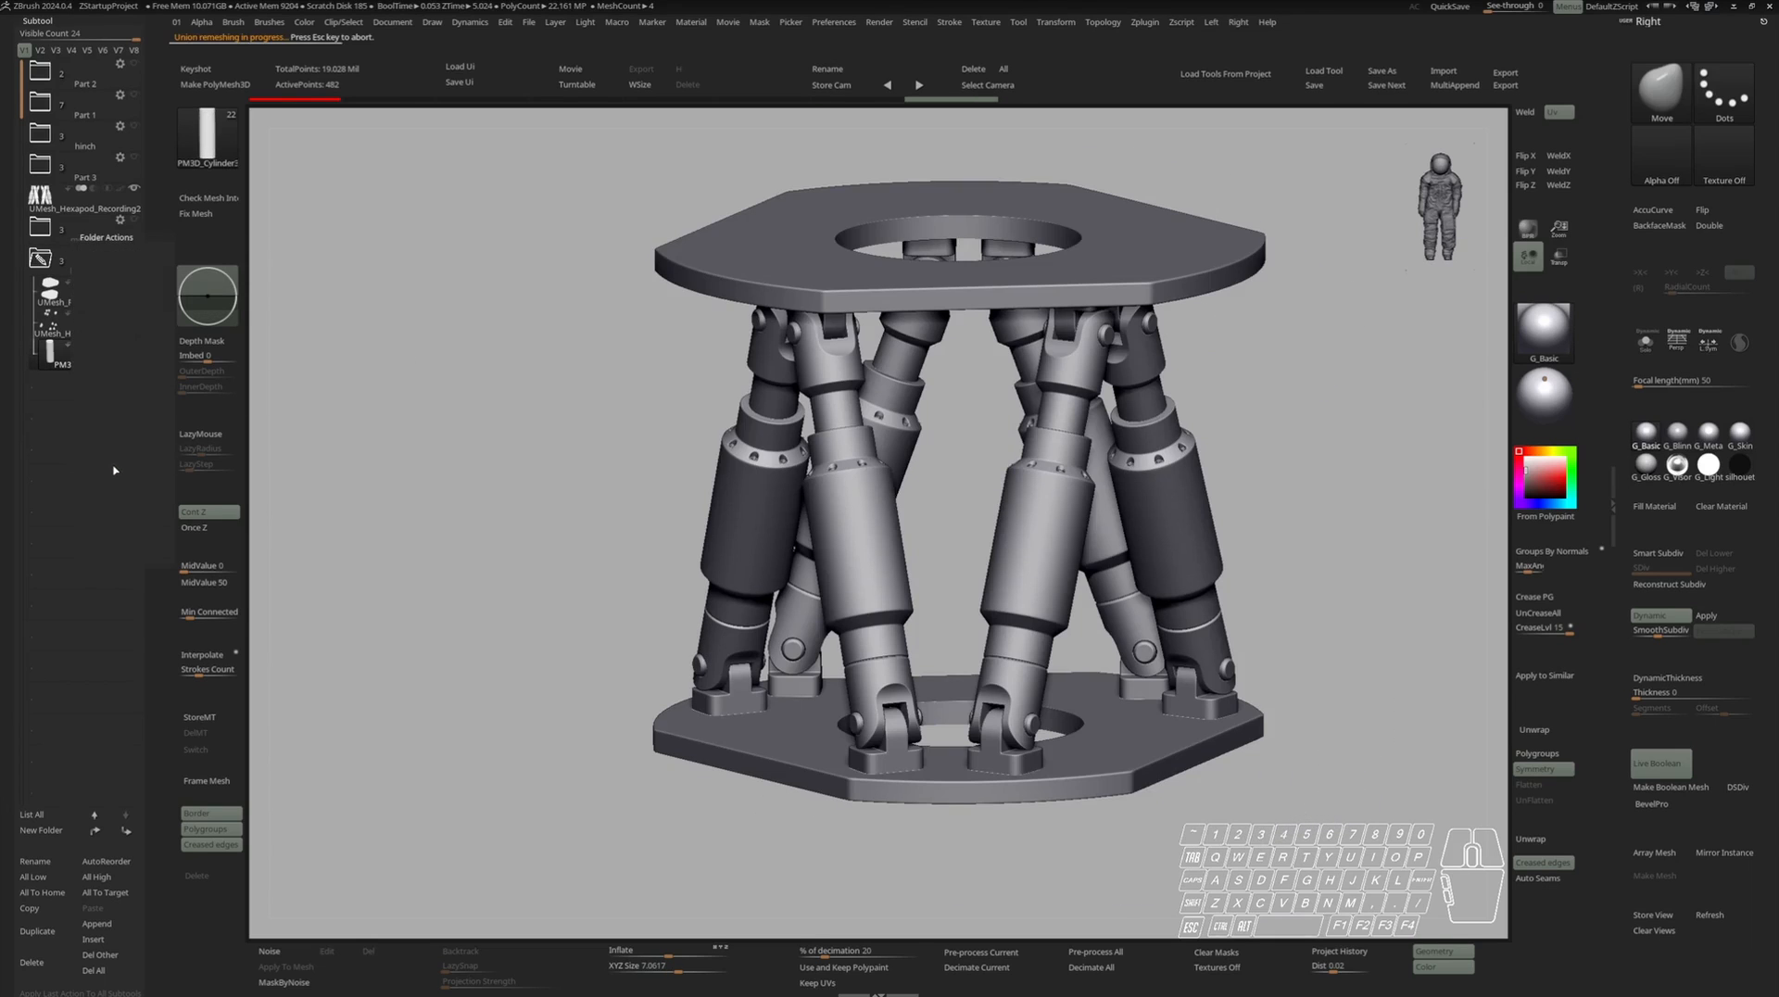
right_click_drag(938, 508, 1040, 636)
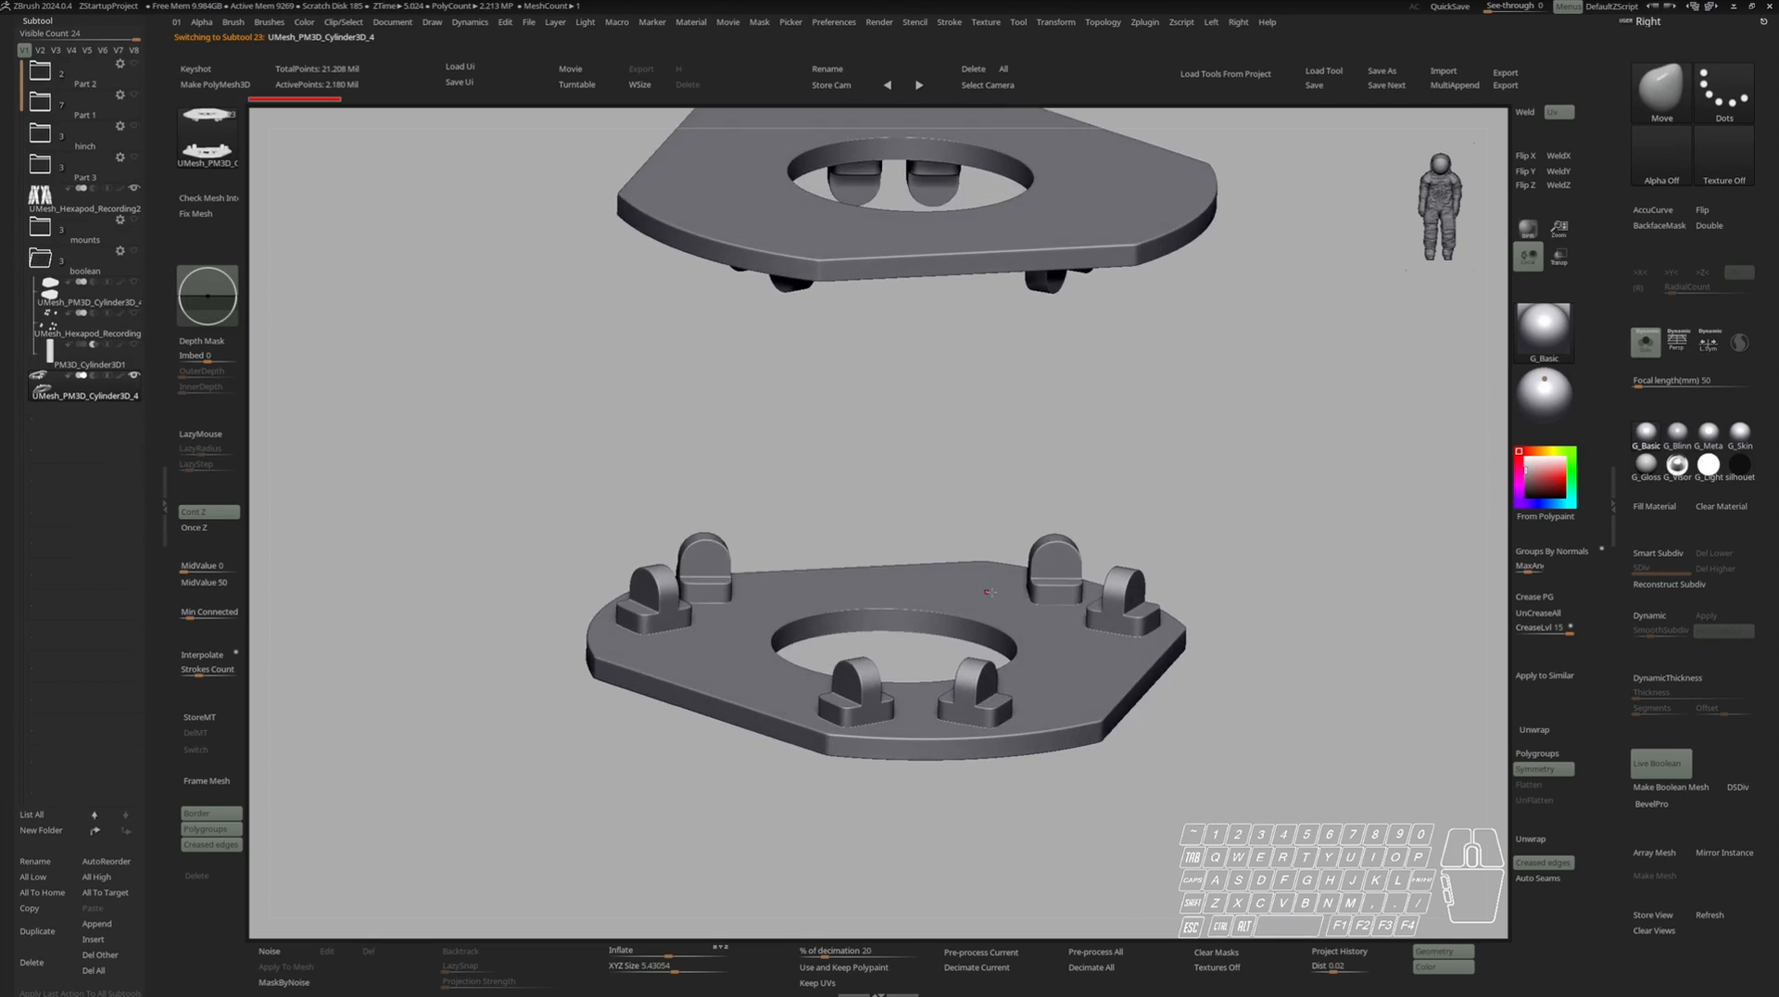
Turn off Live Boolean and apply a BevelPro chamfer to the merged plates with Generate Inner Part disabled.
key("shift+f")
right_click_drag(1039, 636, 1050, 672, "ctrl")
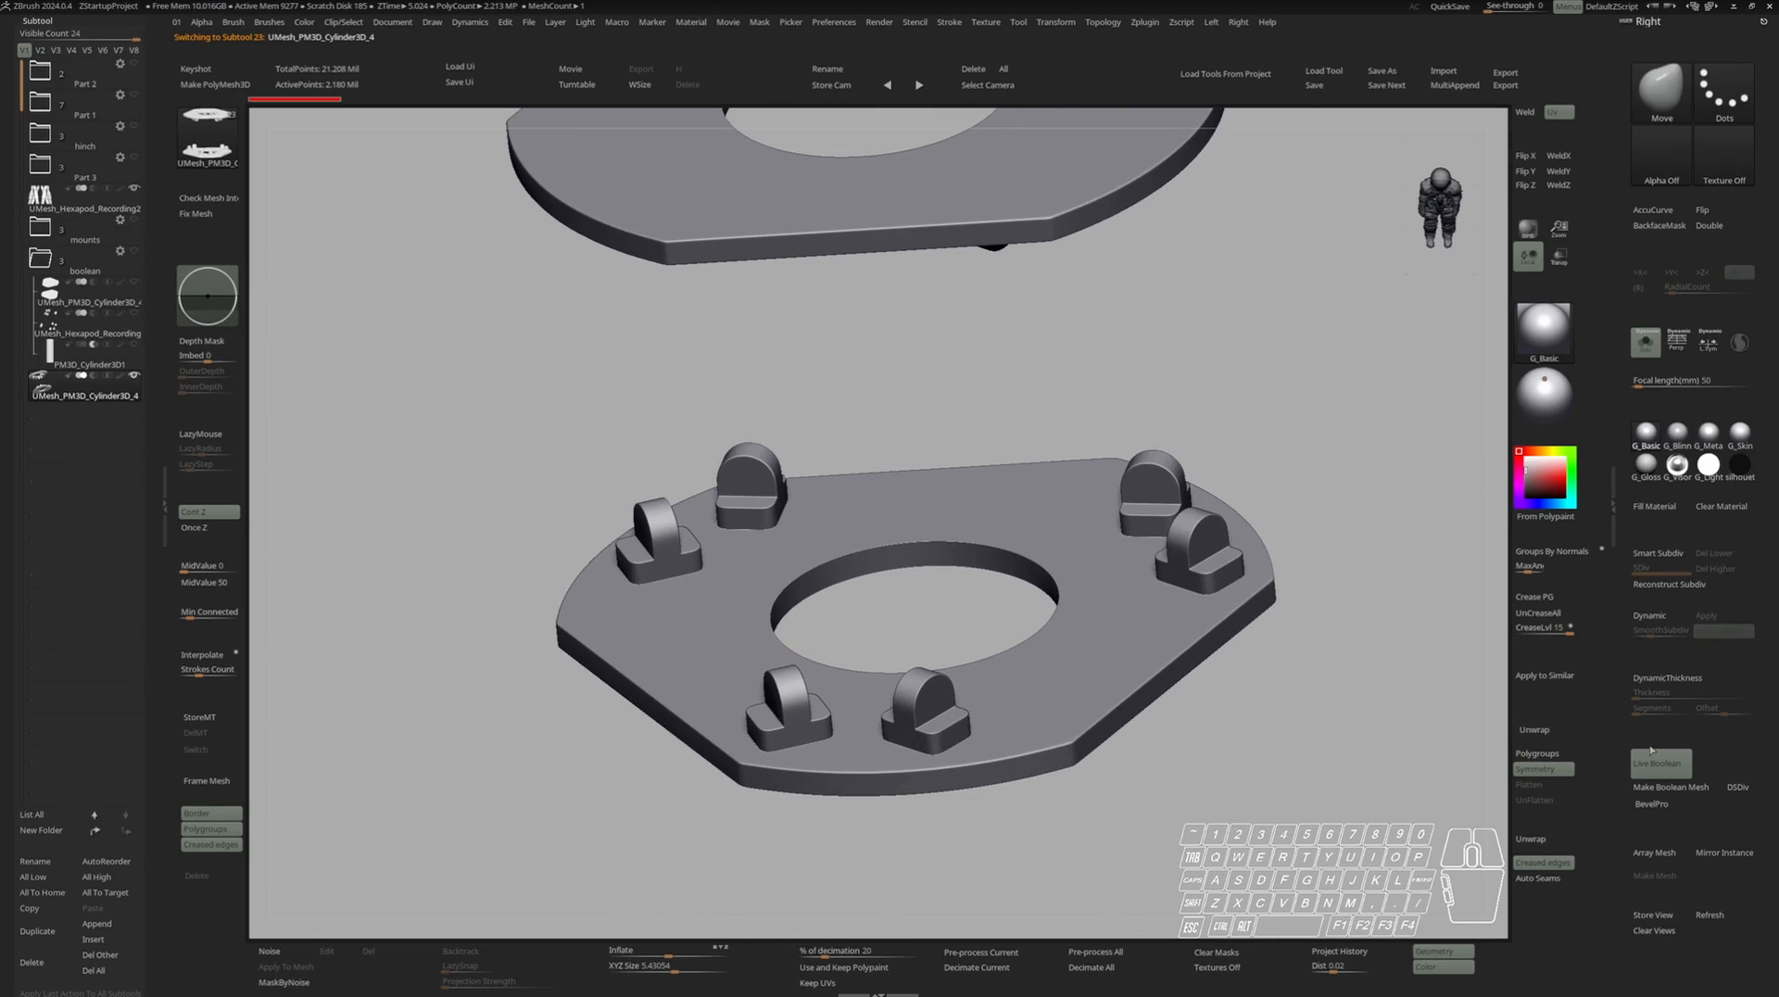
left_click(1649, 767)
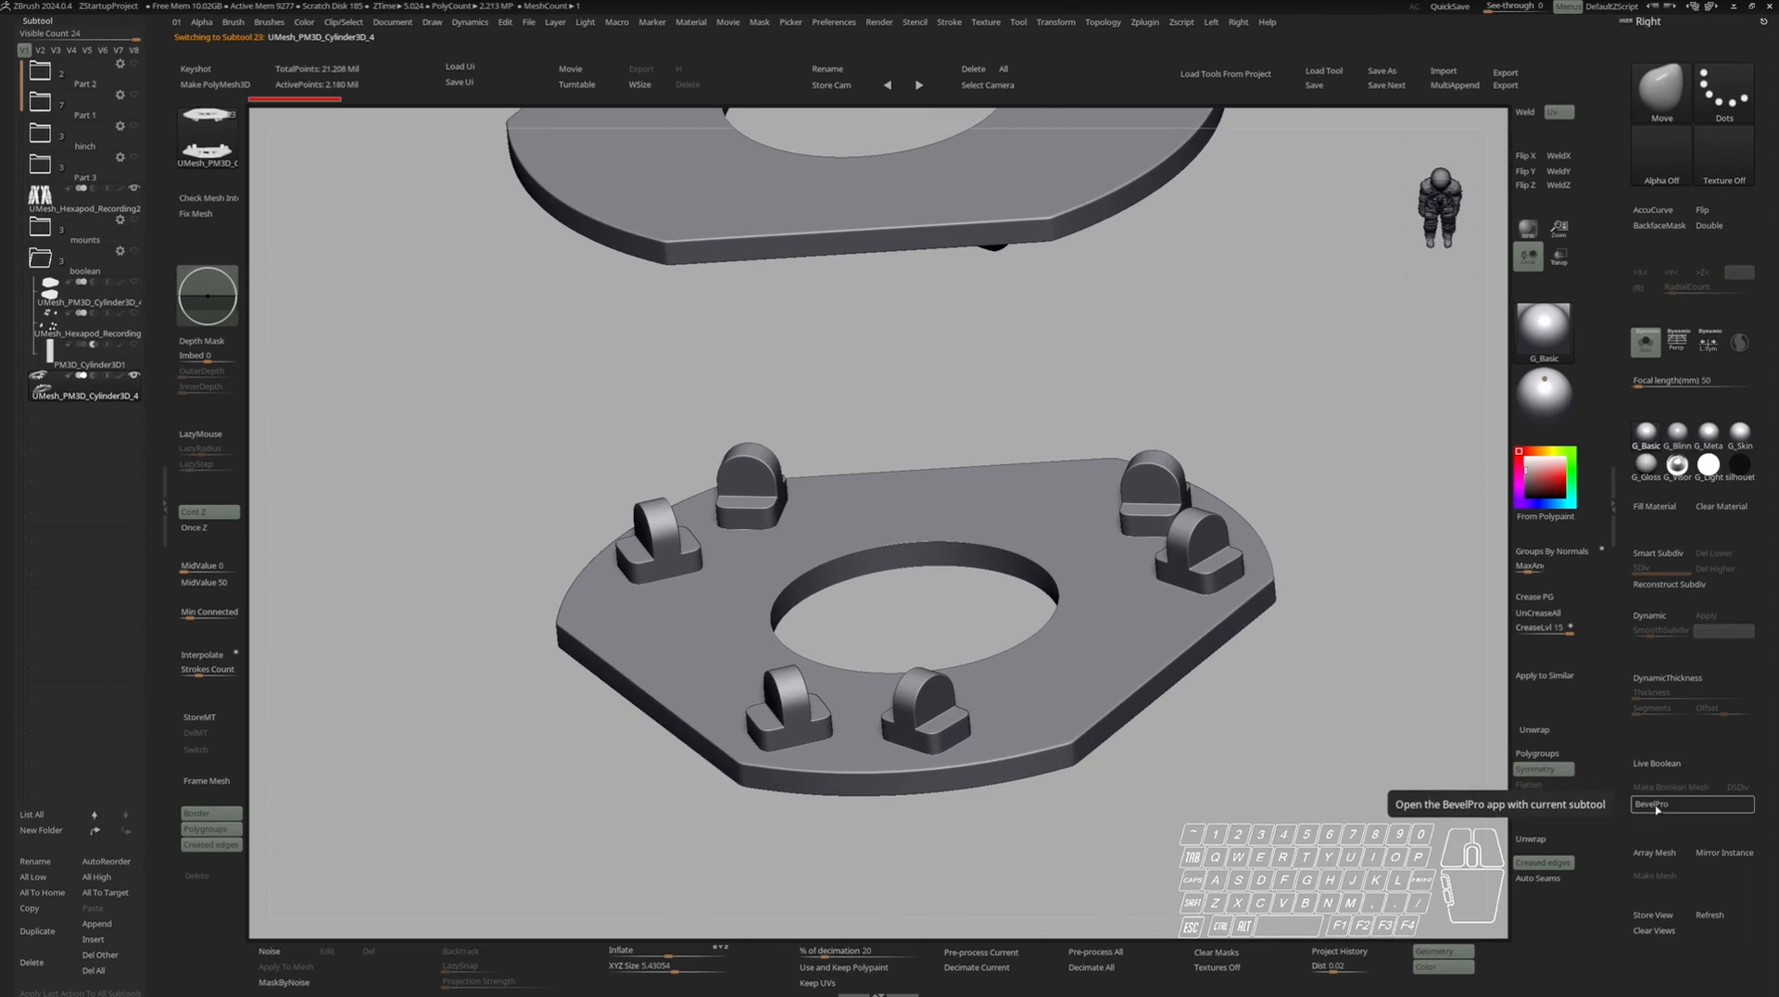
left_click(1652, 805)
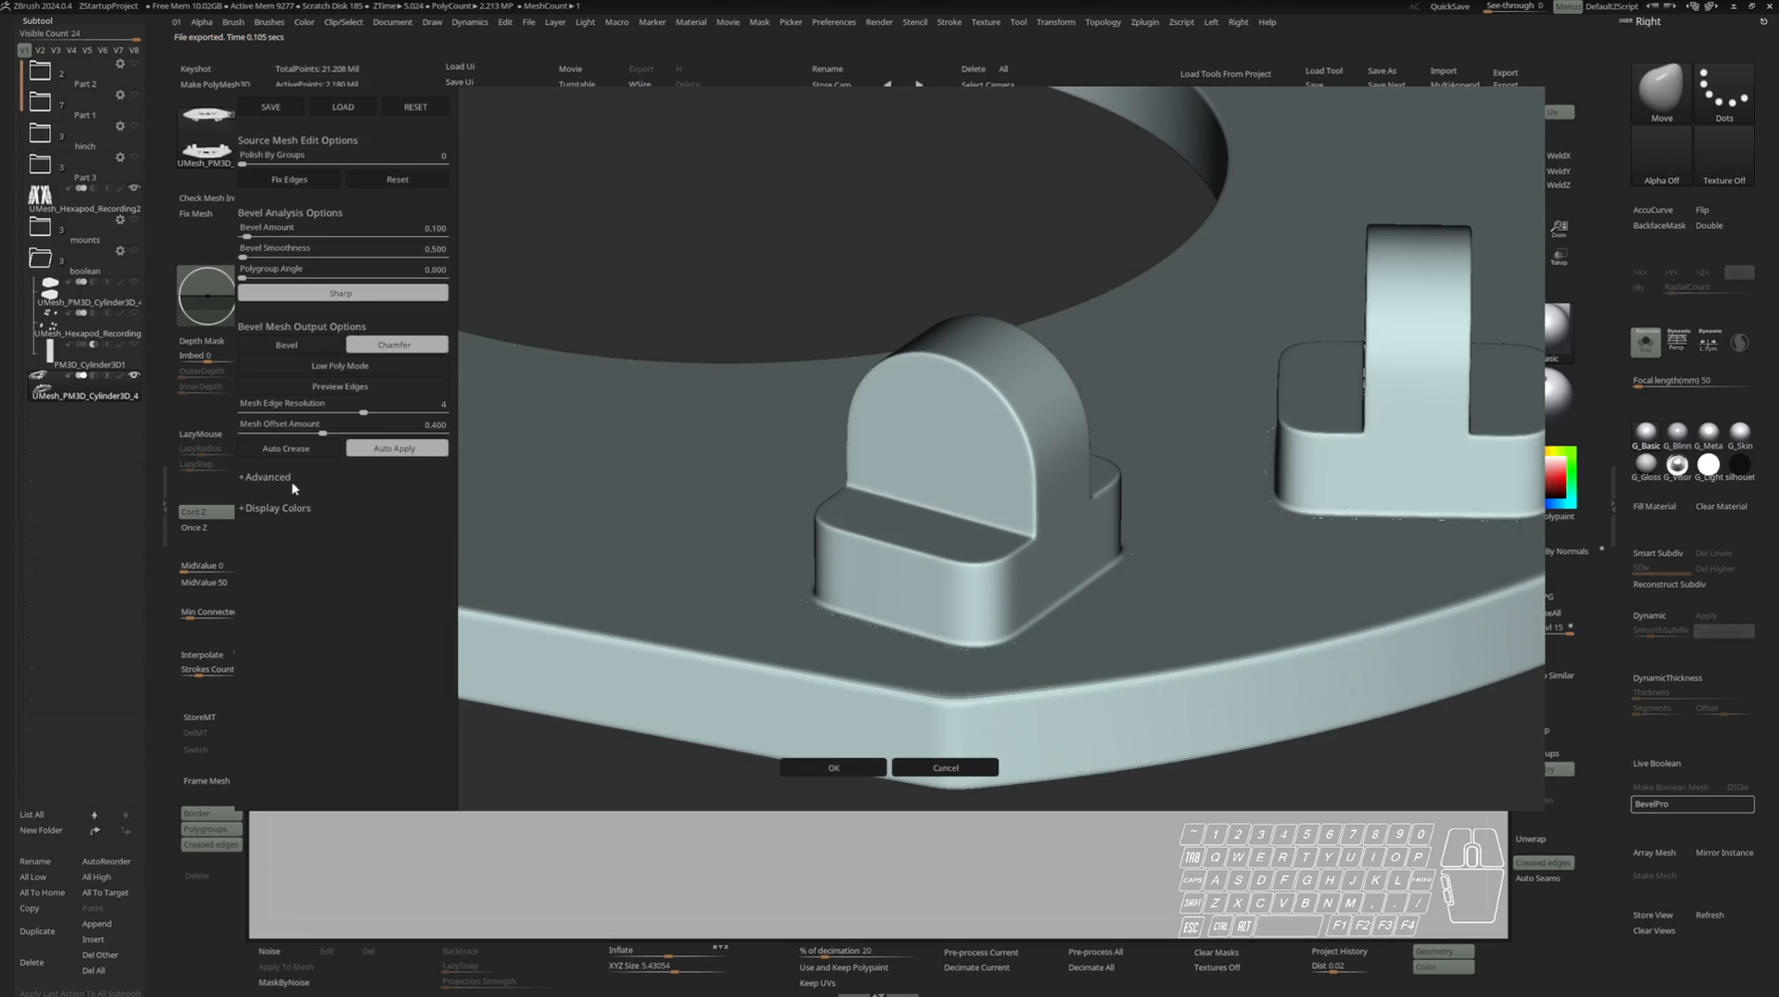
left_click(292, 477)
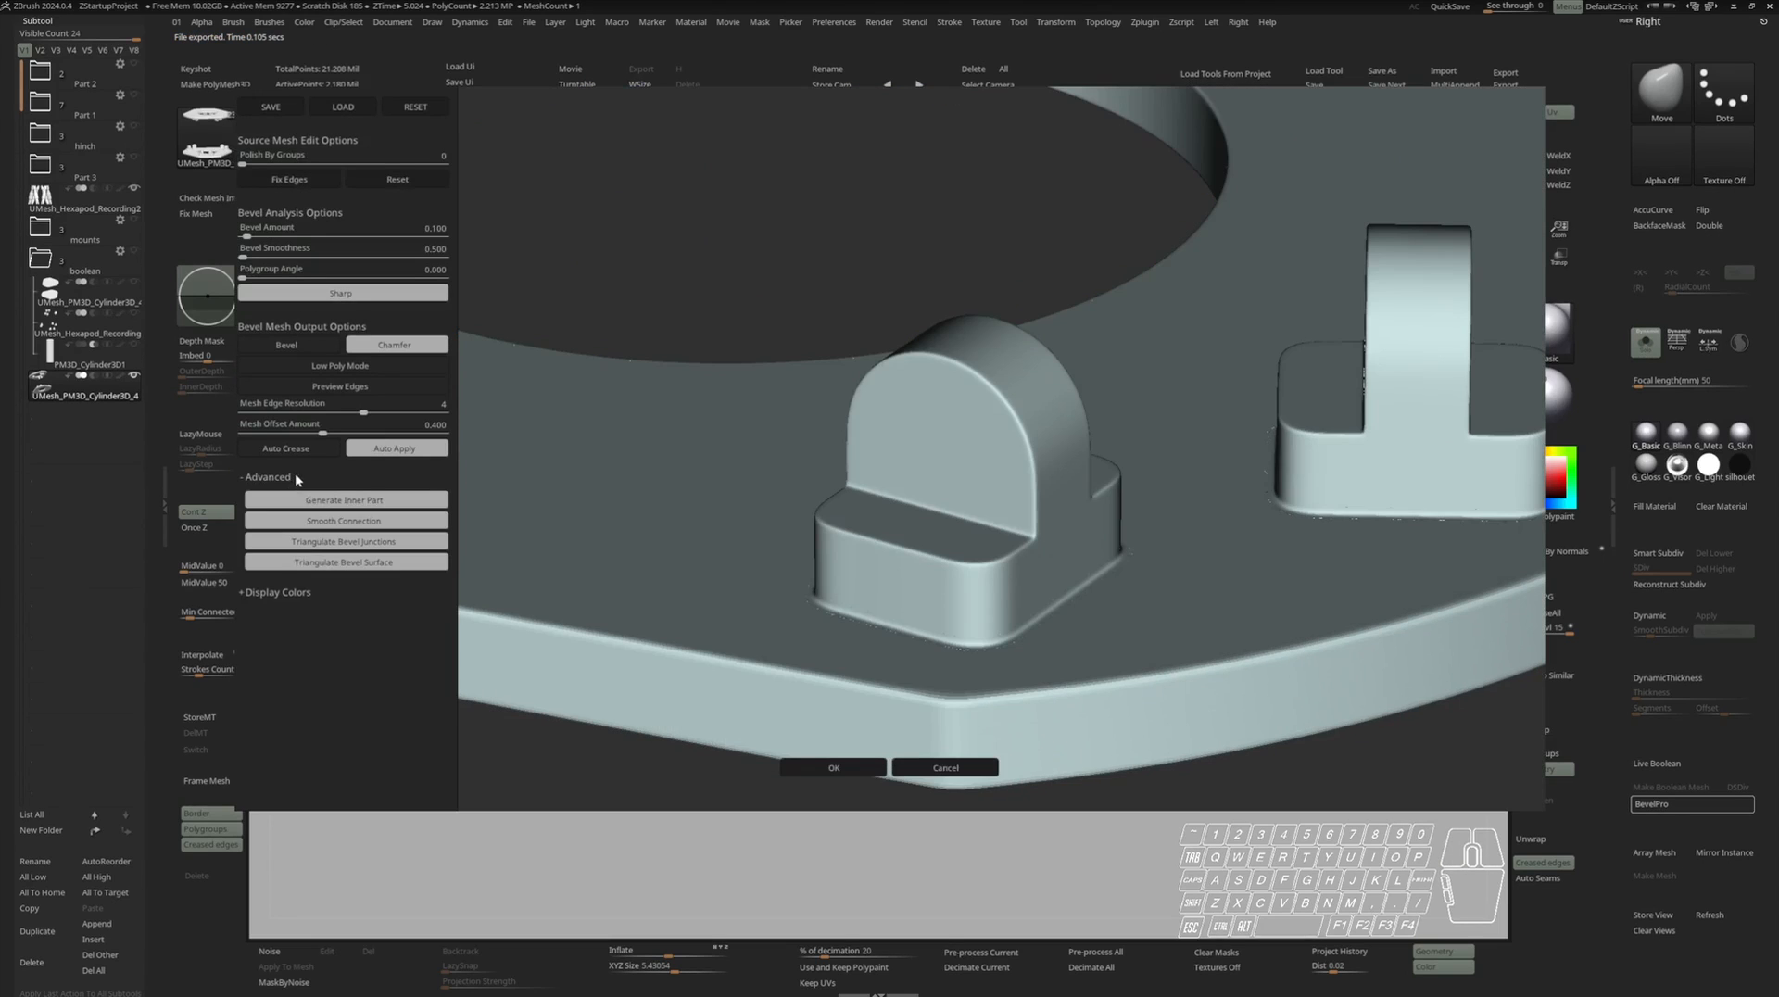
left_click(366, 502)
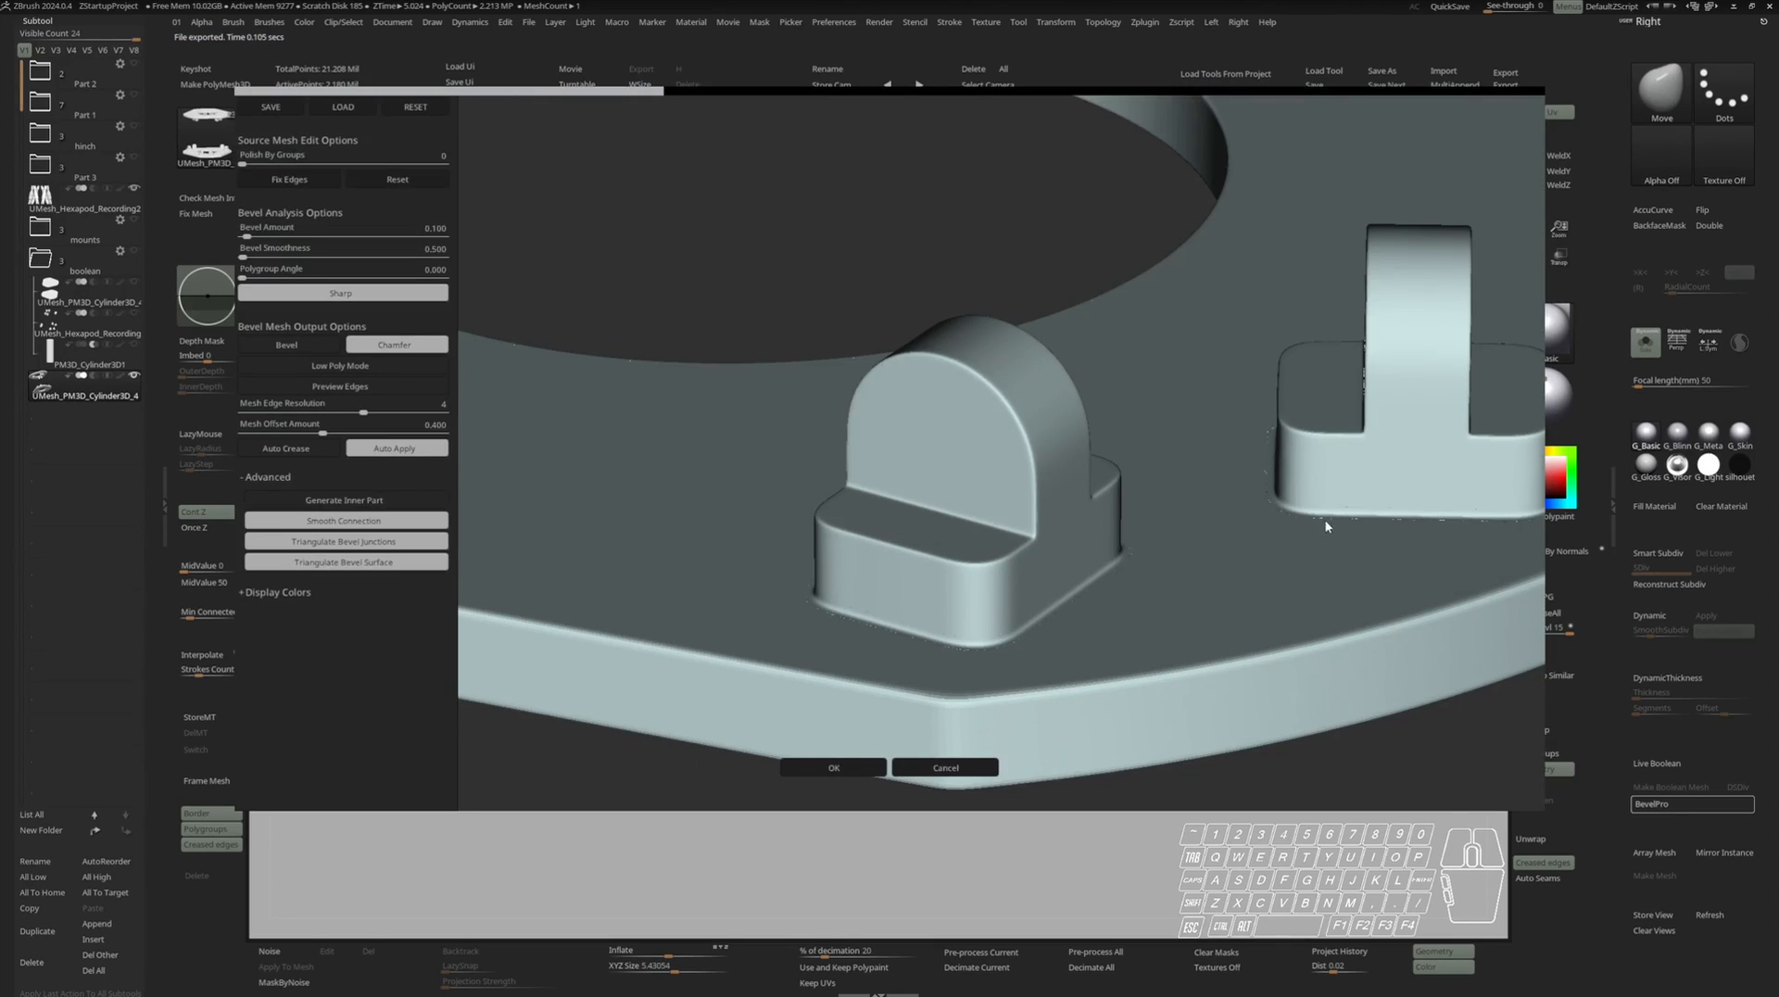
left_click(884, 766)
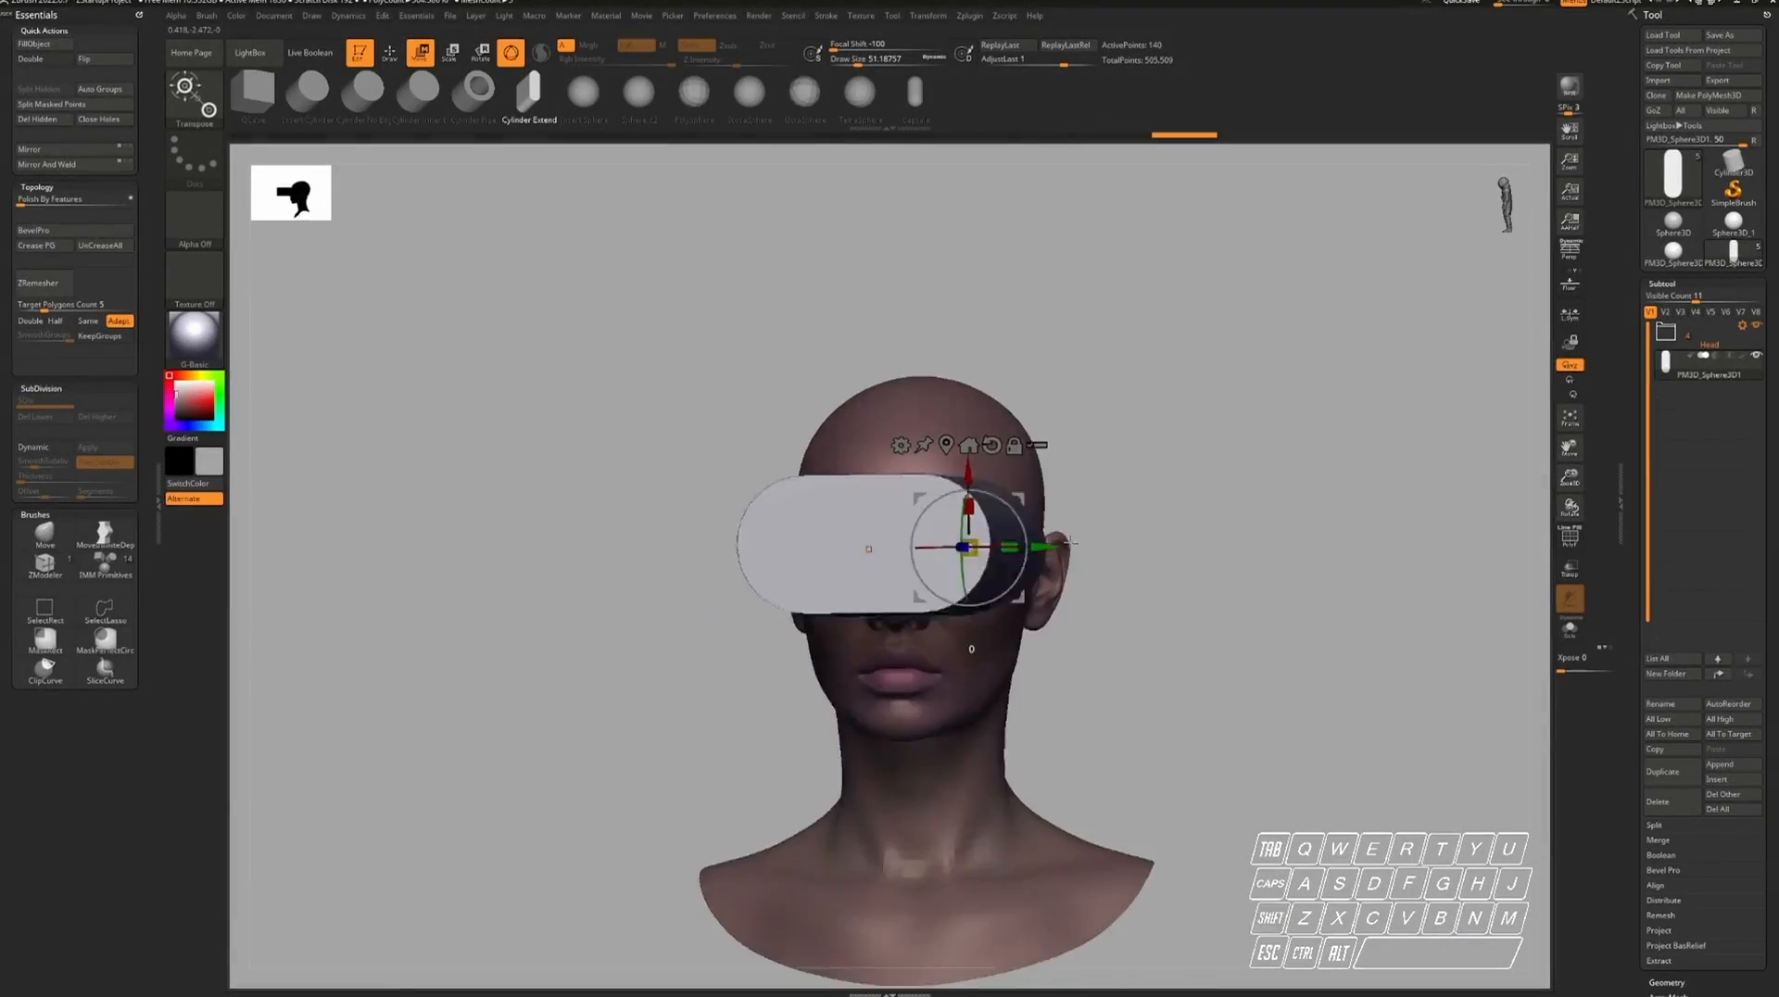
right_click_drag(1071, 542, 1098, 545)
left_click_drag(970, 545, 957, 553)
right_click_drag(1019, 593, 1094, 630)
left_click_drag(1030, 558, 1025, 562)
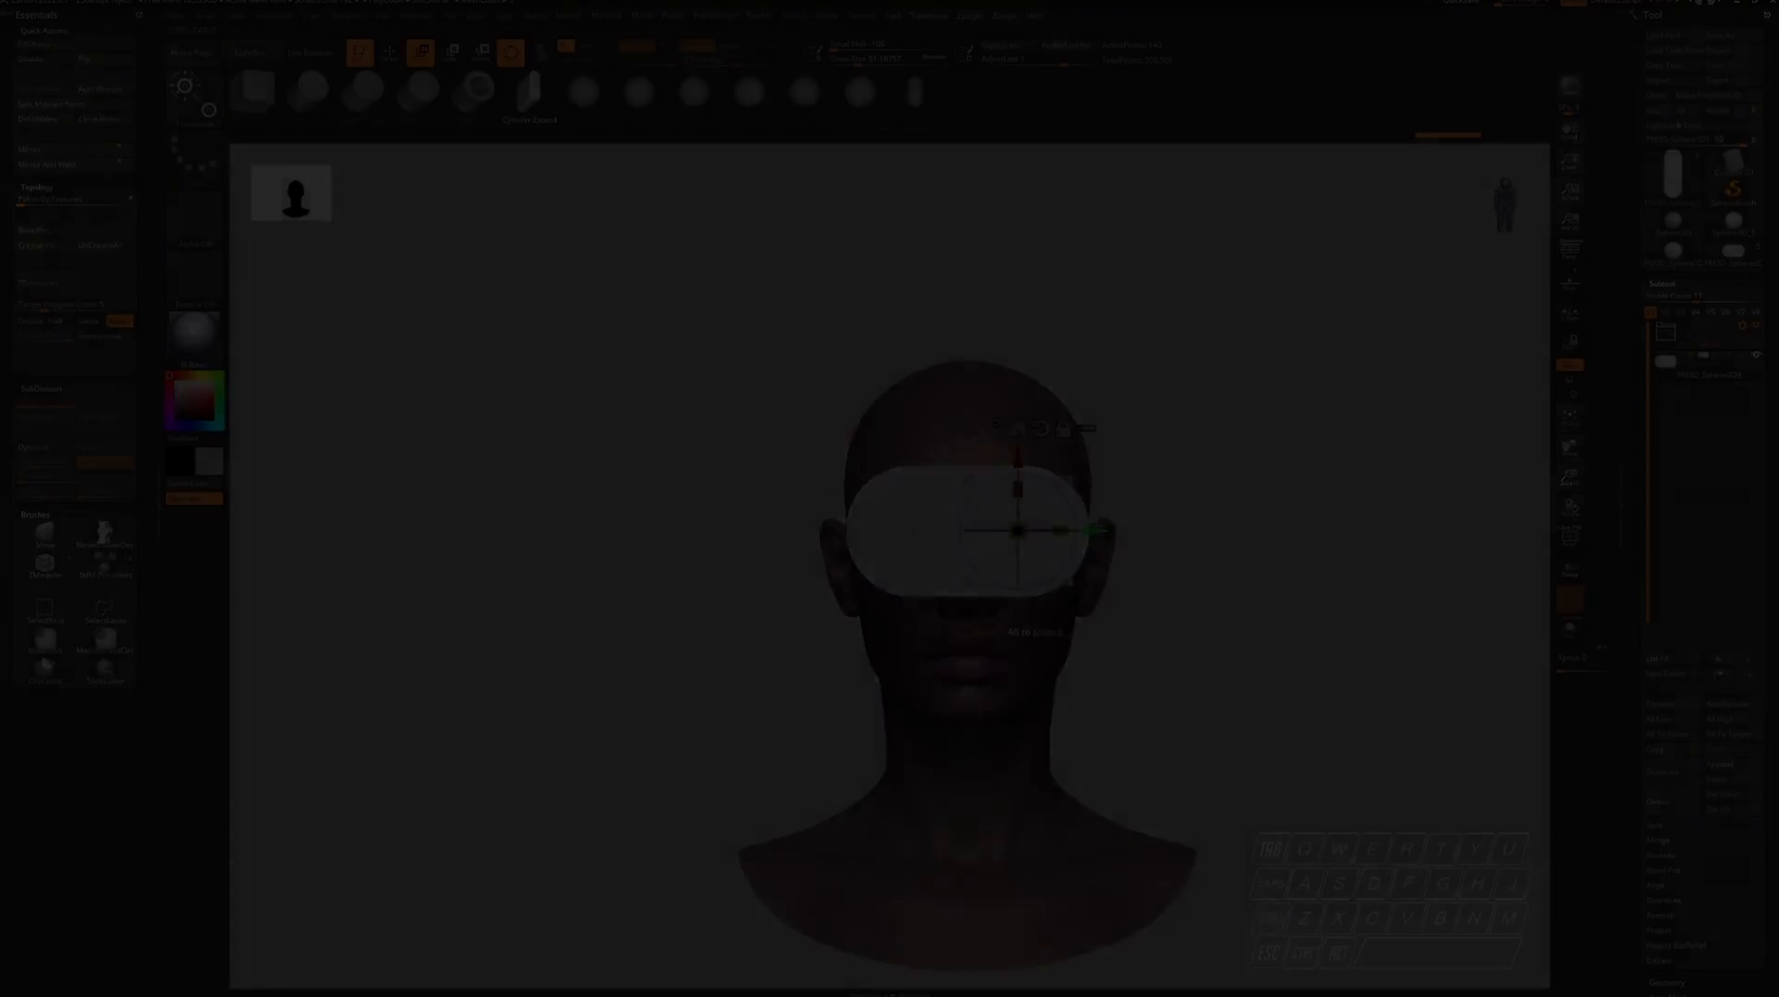
key("w")
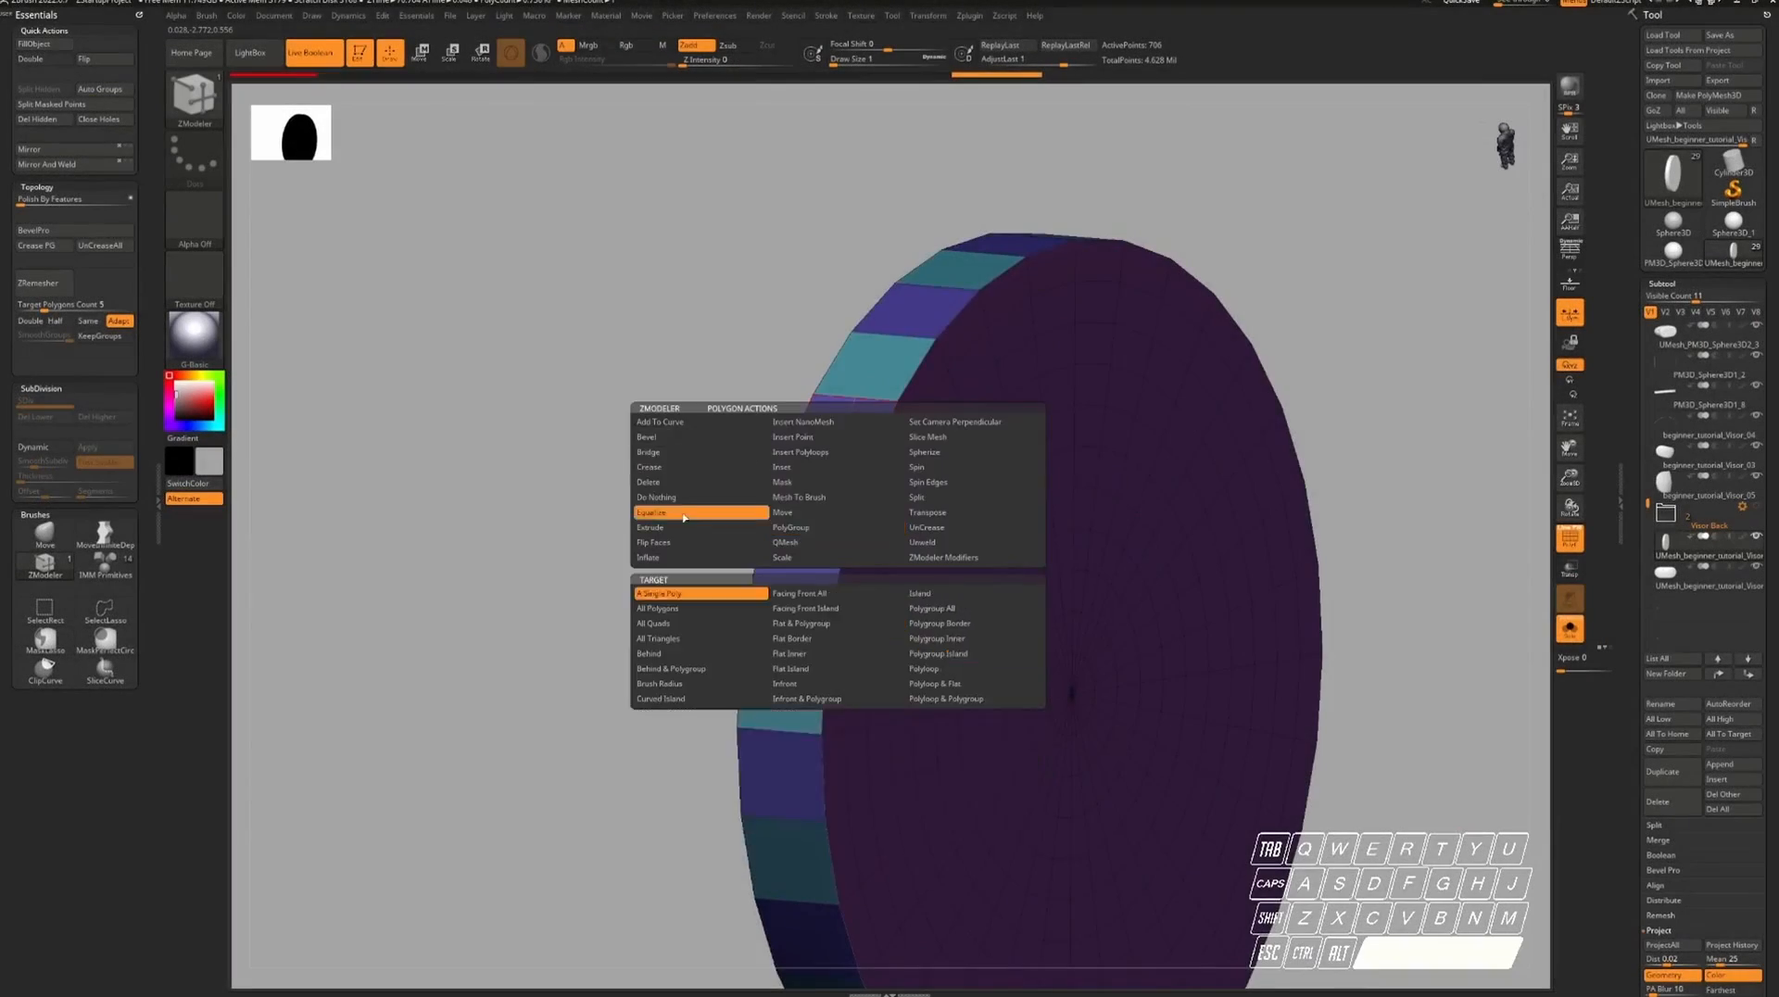
left_click_drag(834, 435, 819, 408)
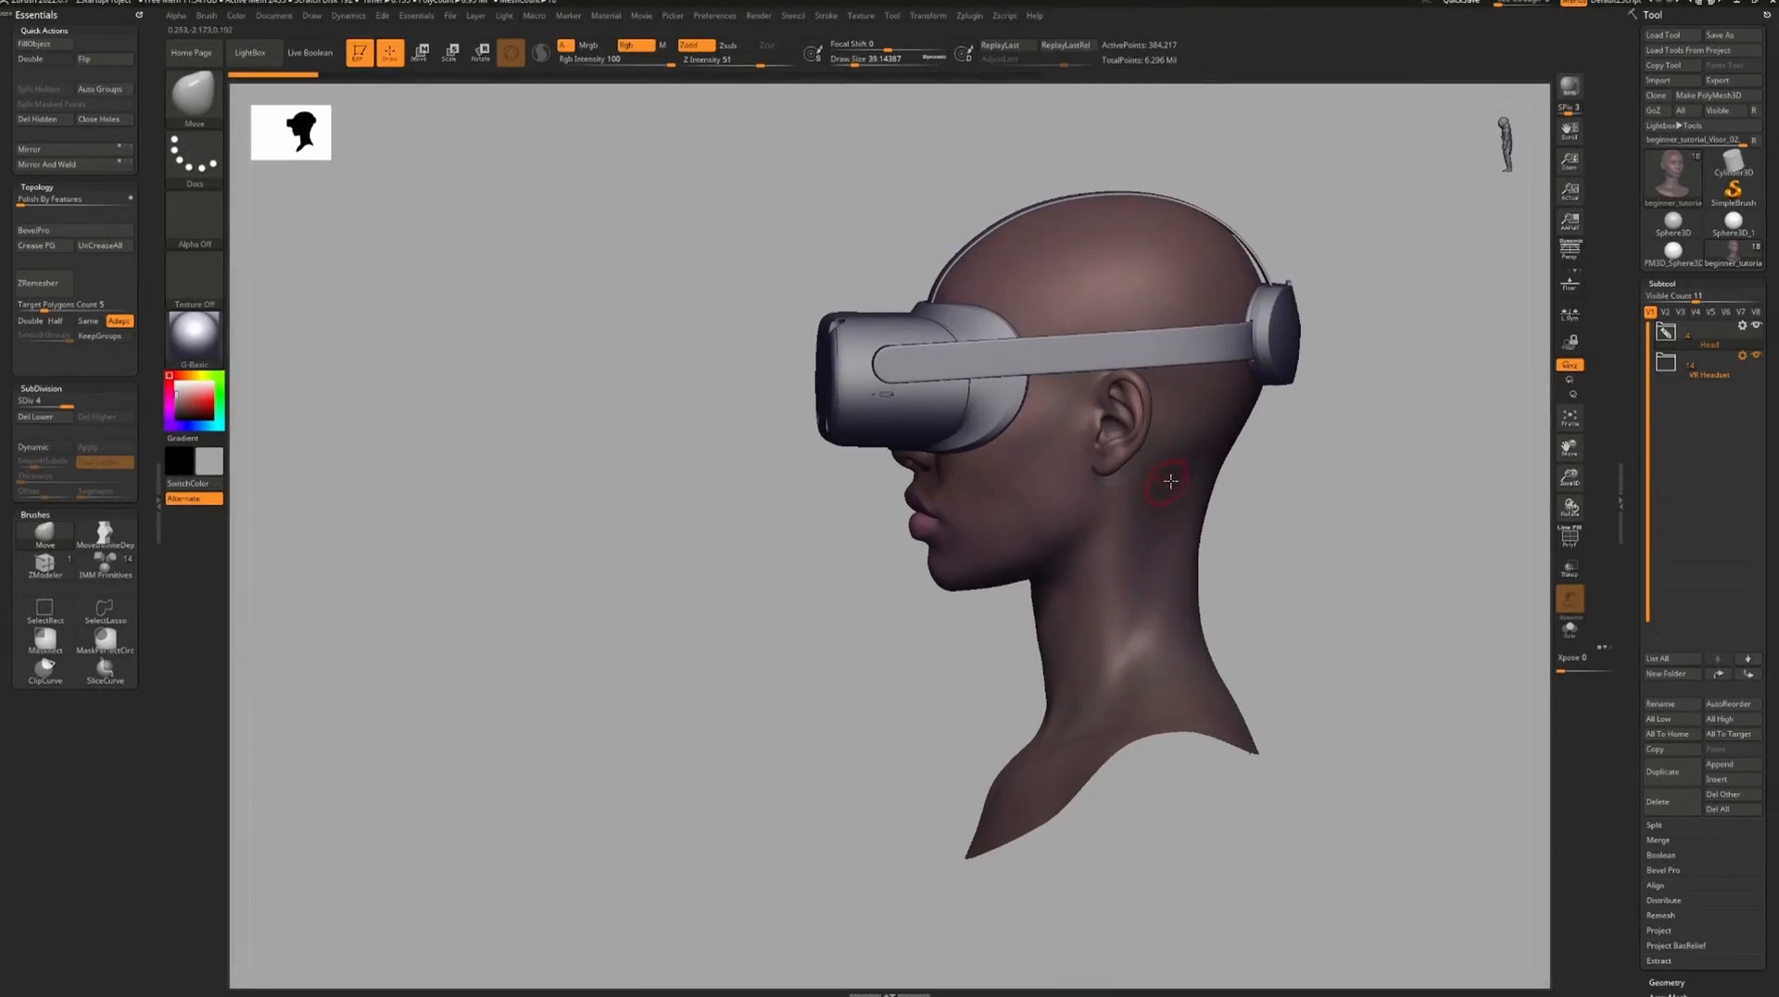
left_click_drag(1171, 481, 1101, 522, "alt")
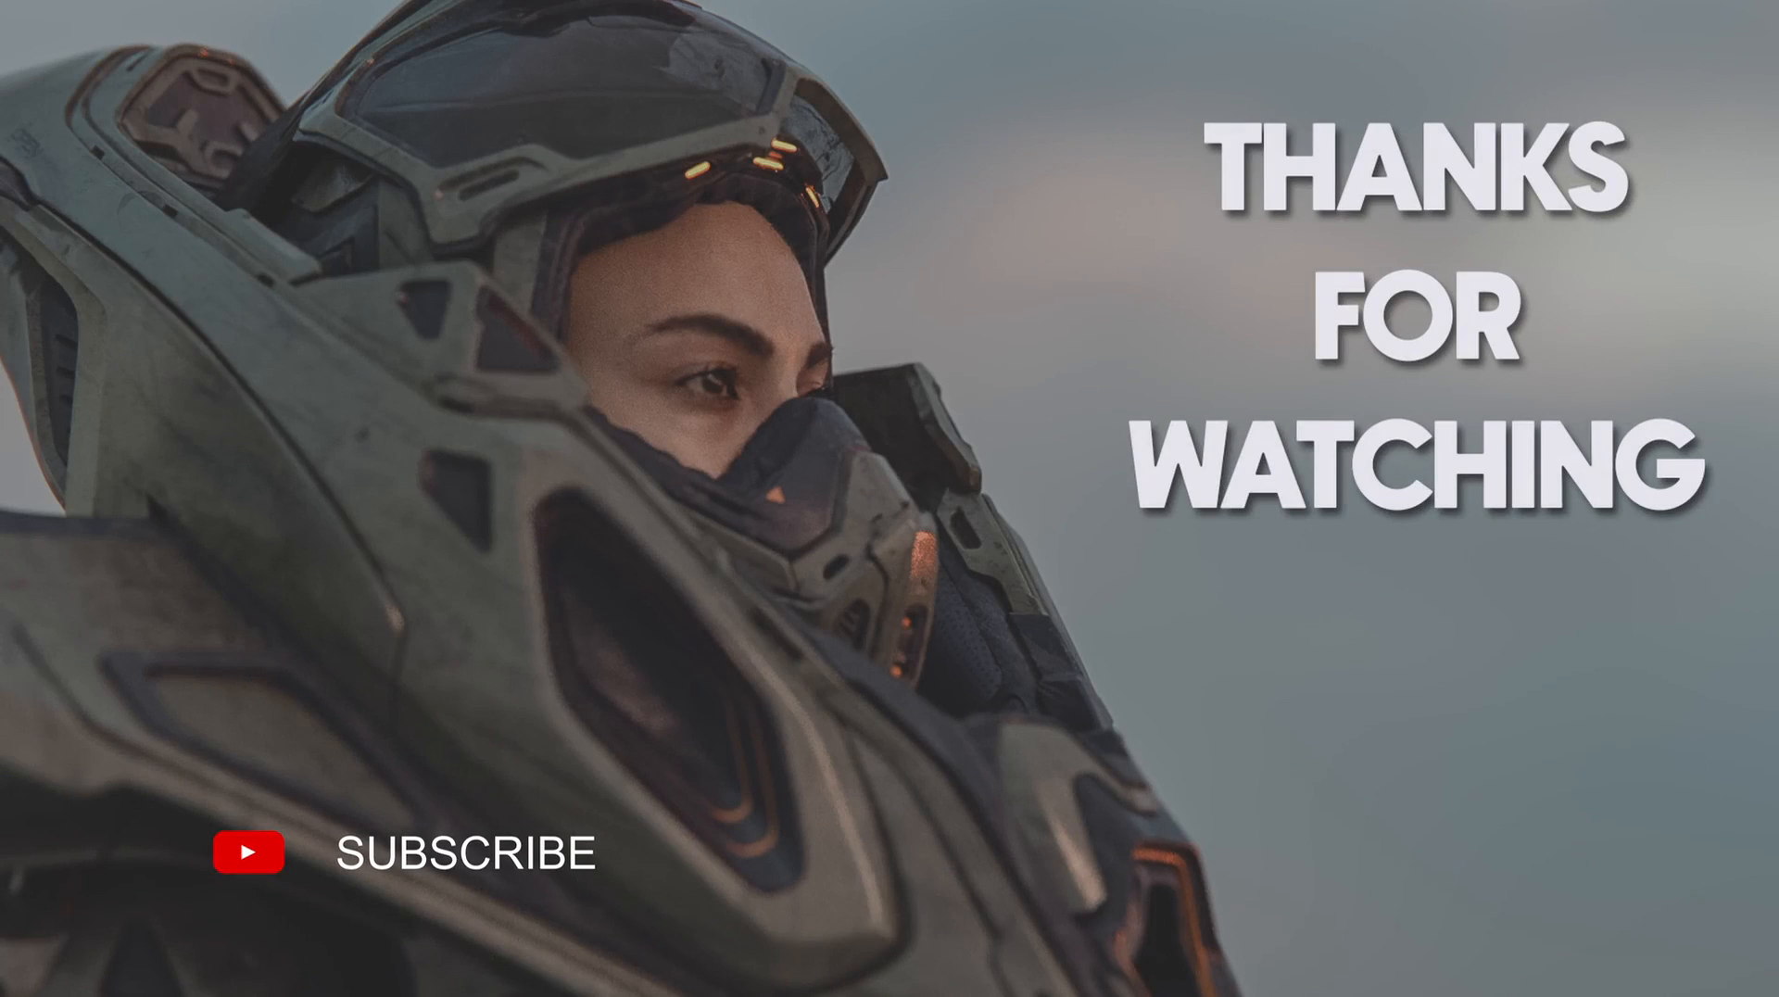